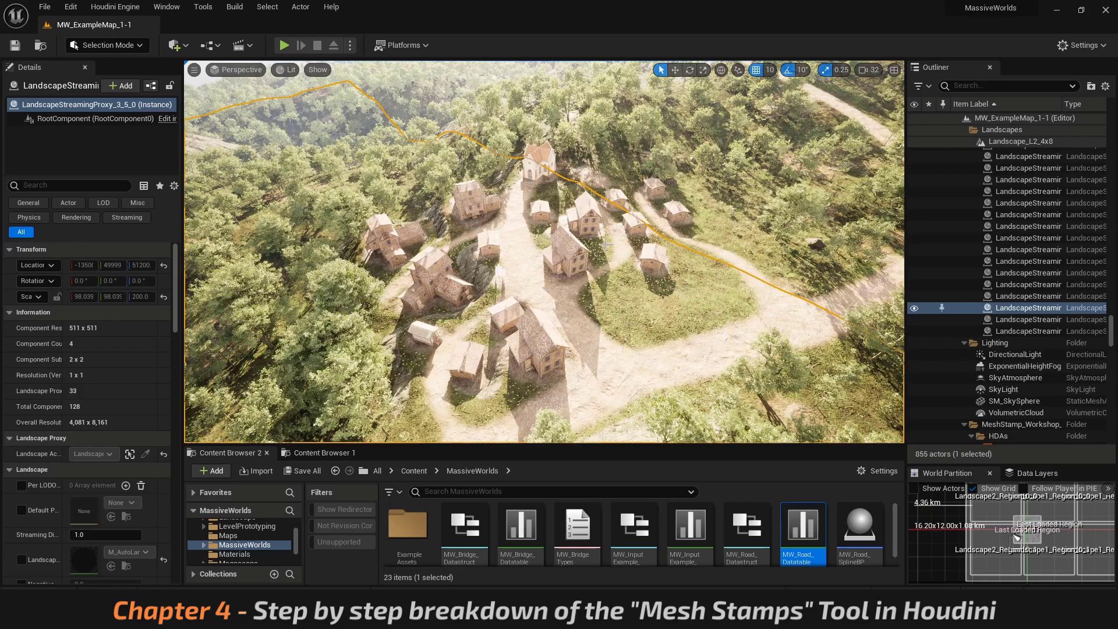
Step: Deselect the landscape proxy and view the village and its surroundings from several angles
{"action": "key", "text": "Escape"}
{"action": "right_click_drag", "start_coordinate": [658, 306], "coordinate": [648, 306]}
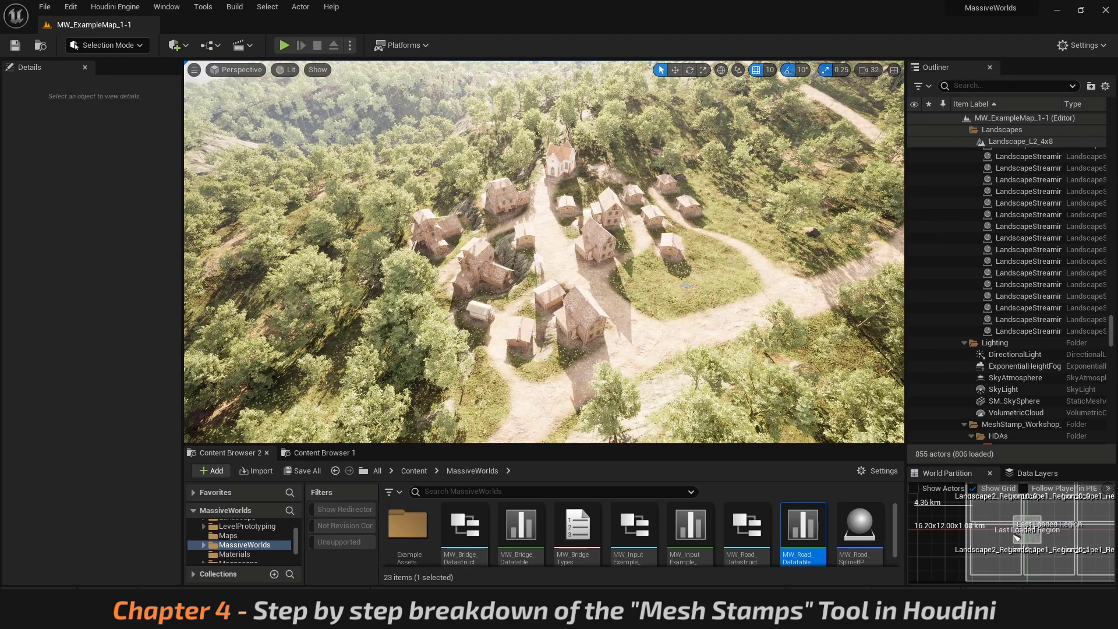
{"action": "right_click_drag", "start_coordinate": [544, 252], "coordinate": [551, 245]}
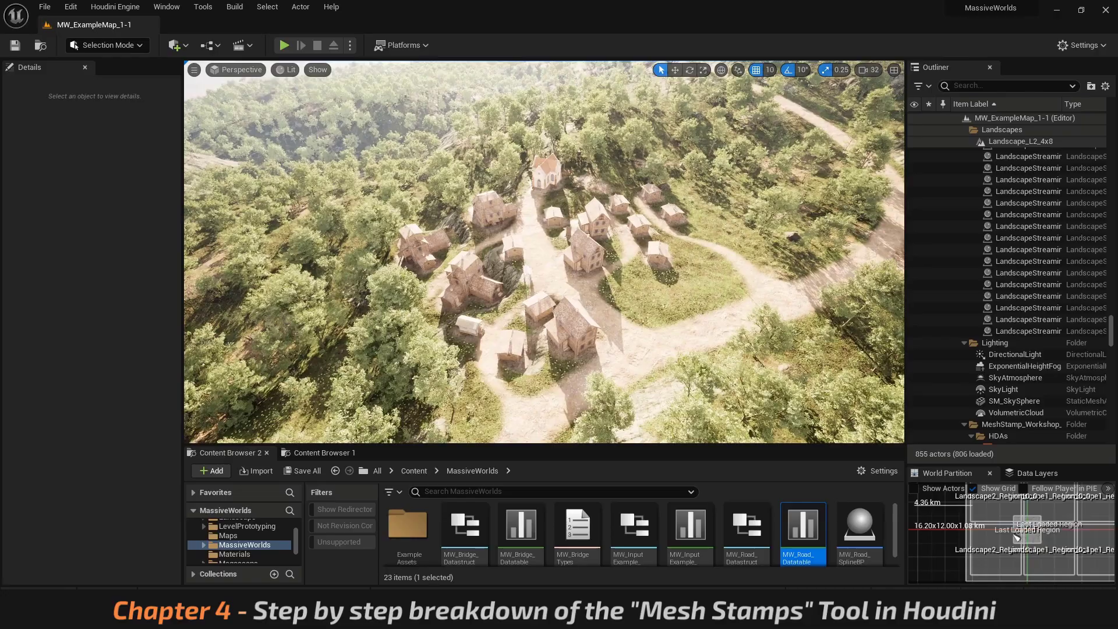
{"action": "right_click_drag", "start_coordinate": [545, 251], "coordinate": [616, 240]}
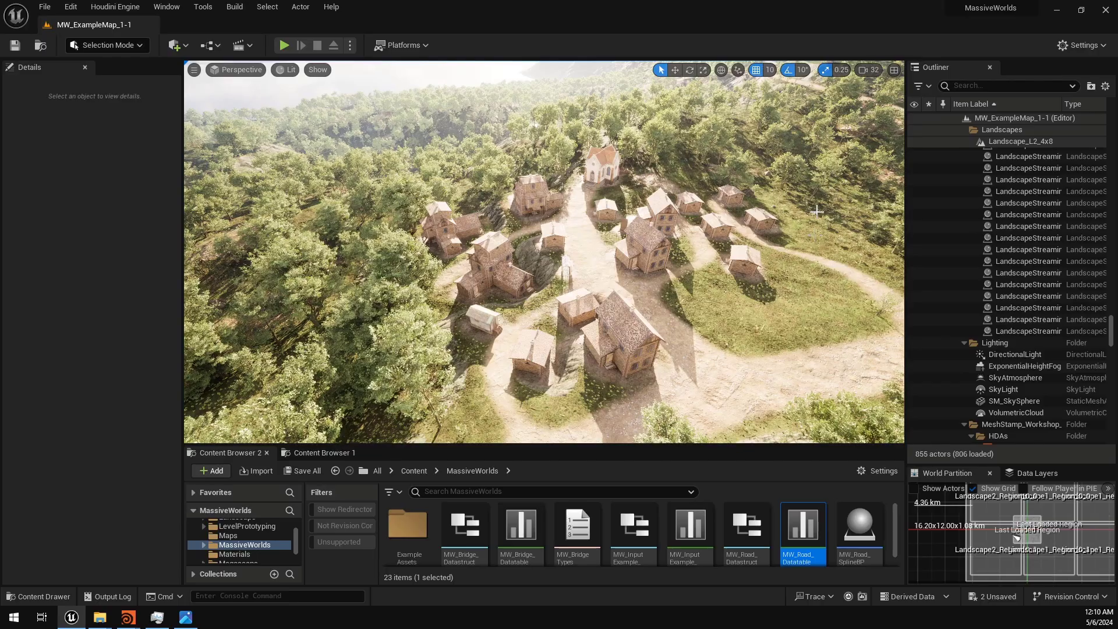
{"action": "right_click_drag", "start_coordinate": [817, 212], "coordinate": [856, 211]}
{"action": "key", "text": "s"}
{"action": "key", "text": "w"}
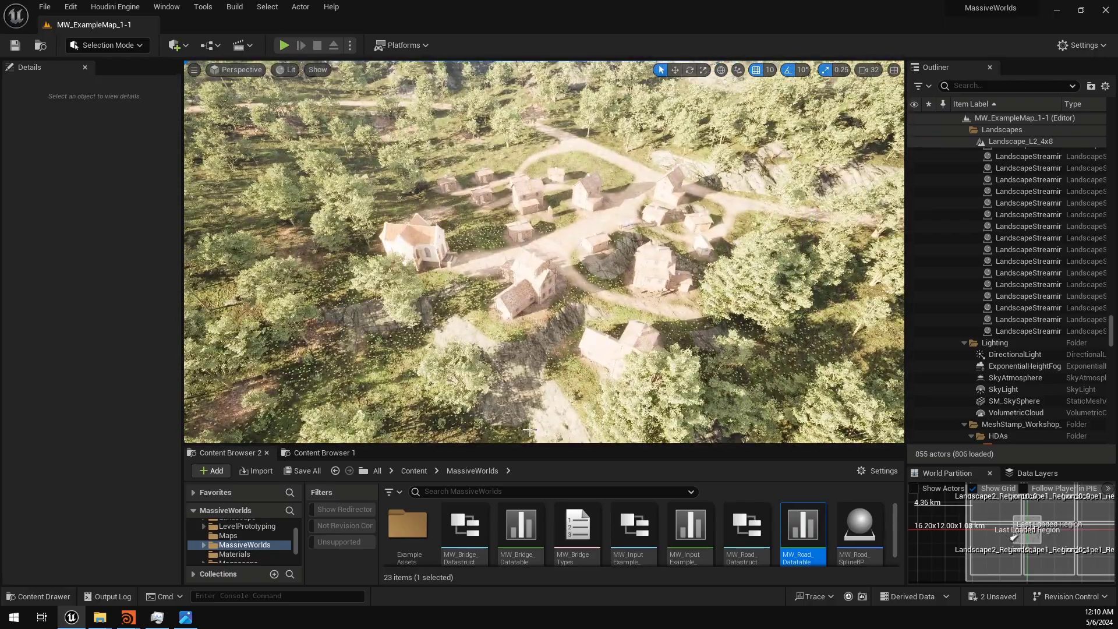
Step: Switch to the Houdini workshop scene, go up to the workscene network and locate the Stamp Mesh Tool nodes in the Workshop box
{"action": "mouse_move", "coordinate": [128, 618]}
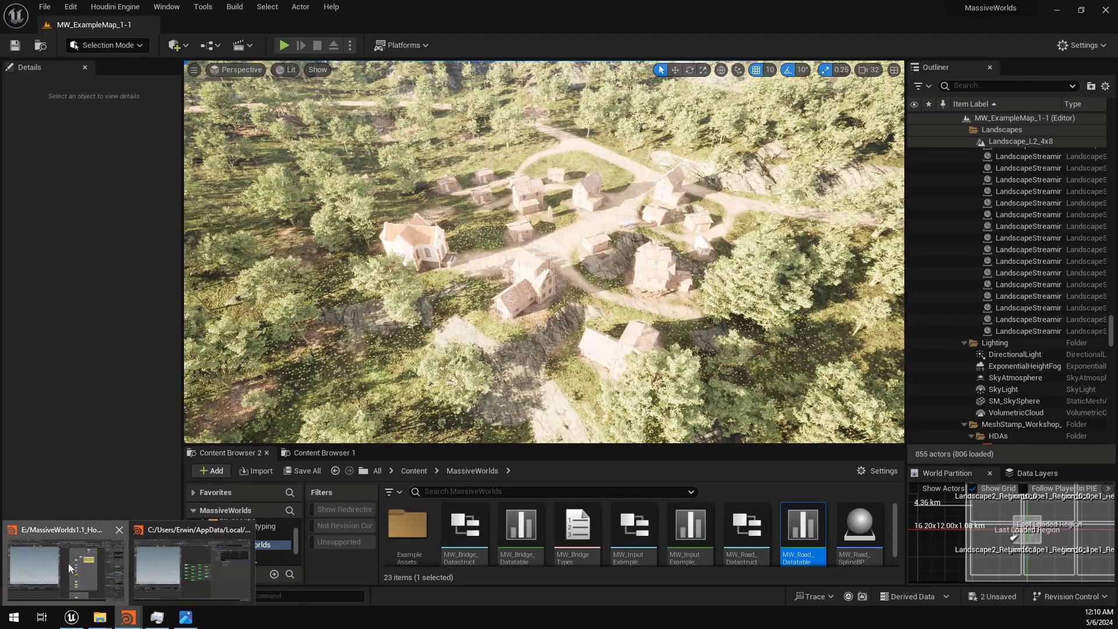
{"action": "left_click", "coordinate": [68, 565]}
{"action": "left_click", "coordinate": [731, 55]}
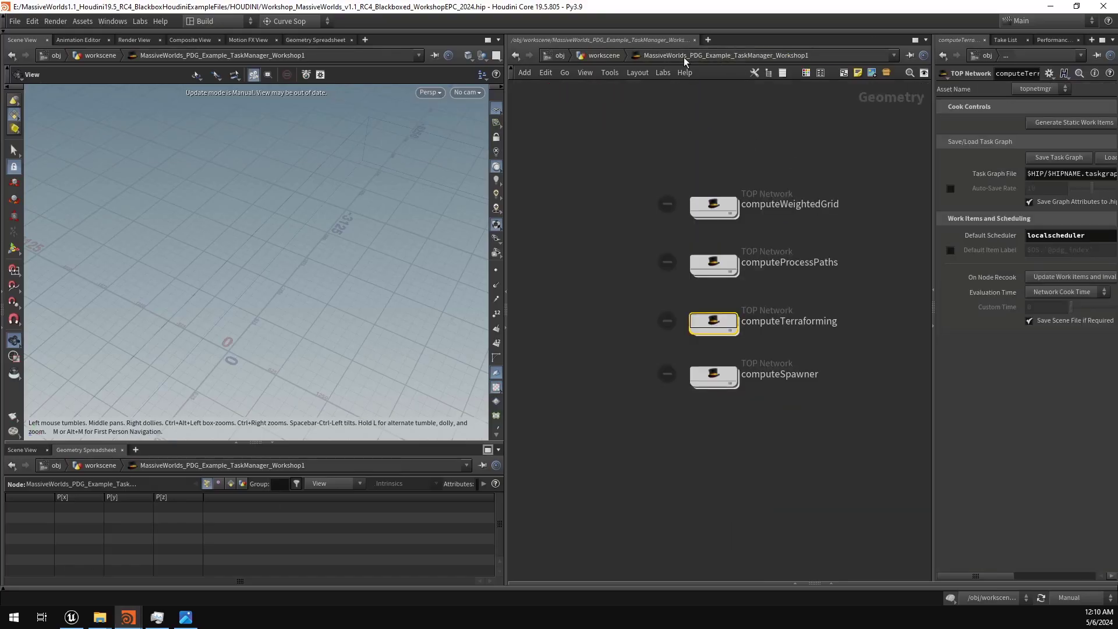
{"action": "left_click", "coordinate": [602, 59]}
{"action": "scroll", "coordinate": [780, 182], "scroll_direction": "down", "scroll_amount": 10}
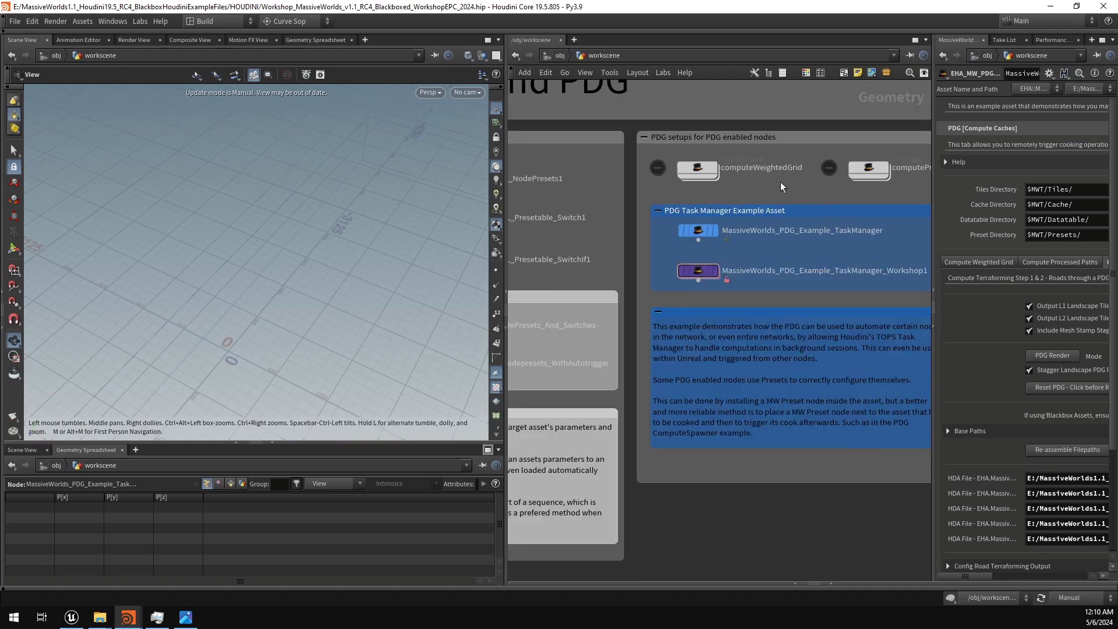
{"action": "middle_click_drag", "start_coordinate": [781, 182], "coordinate": [908, 242]}
{"action": "scroll", "coordinate": [743, 356], "scroll_direction": "up", "scroll_amount": 8}
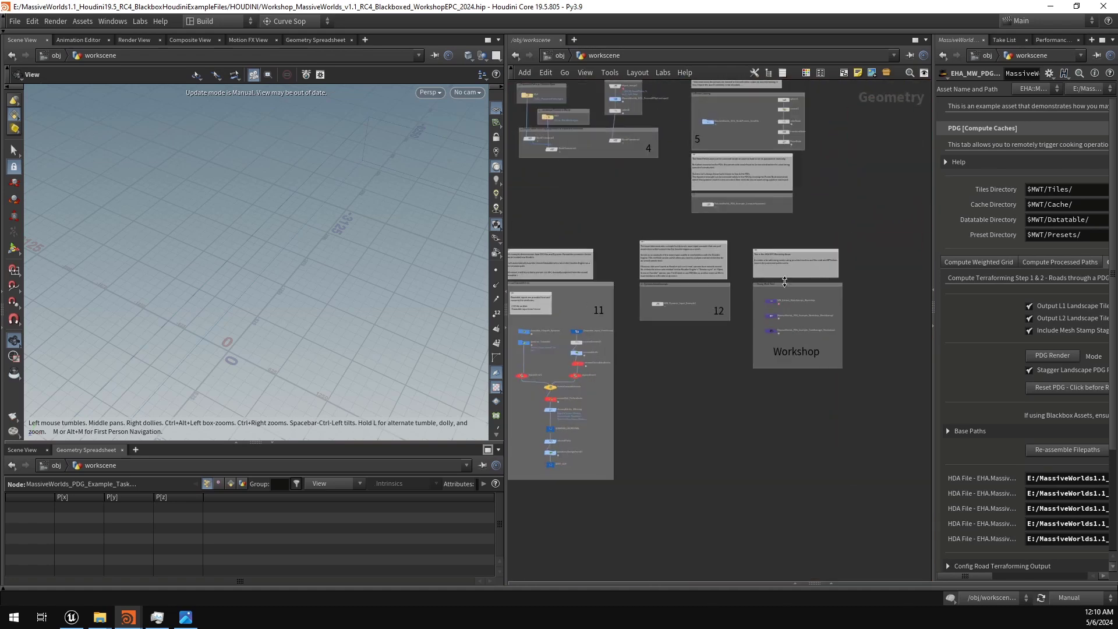
{"action": "left_click_drag", "start_coordinate": [710, 373], "coordinate": [652, 397]}
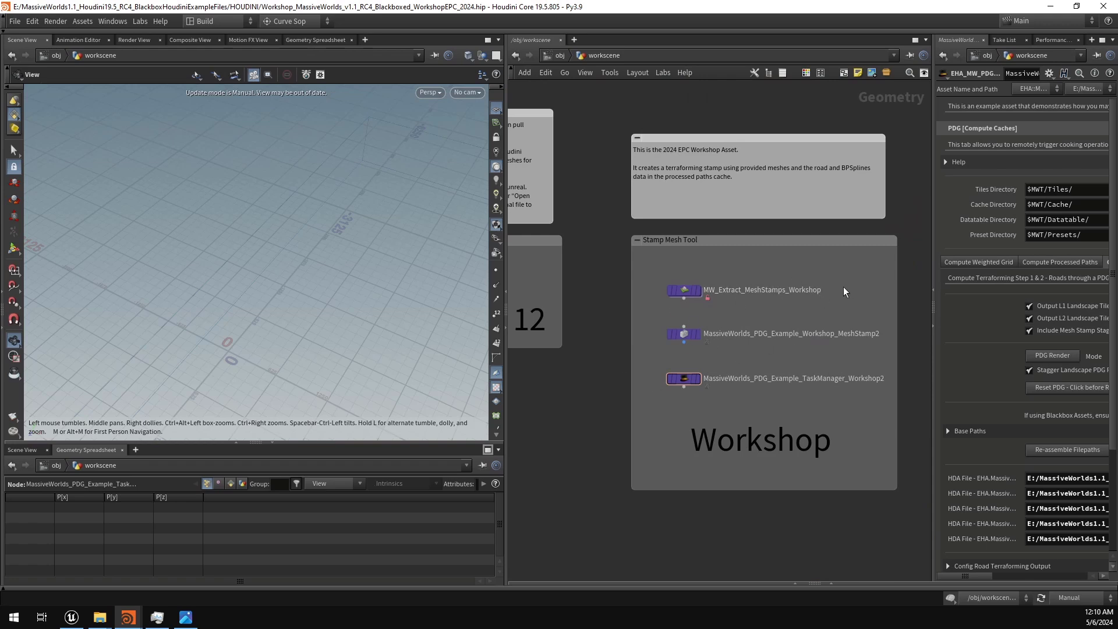
{"action": "middle_click_drag", "start_coordinate": [843, 287], "coordinate": [812, 289]}
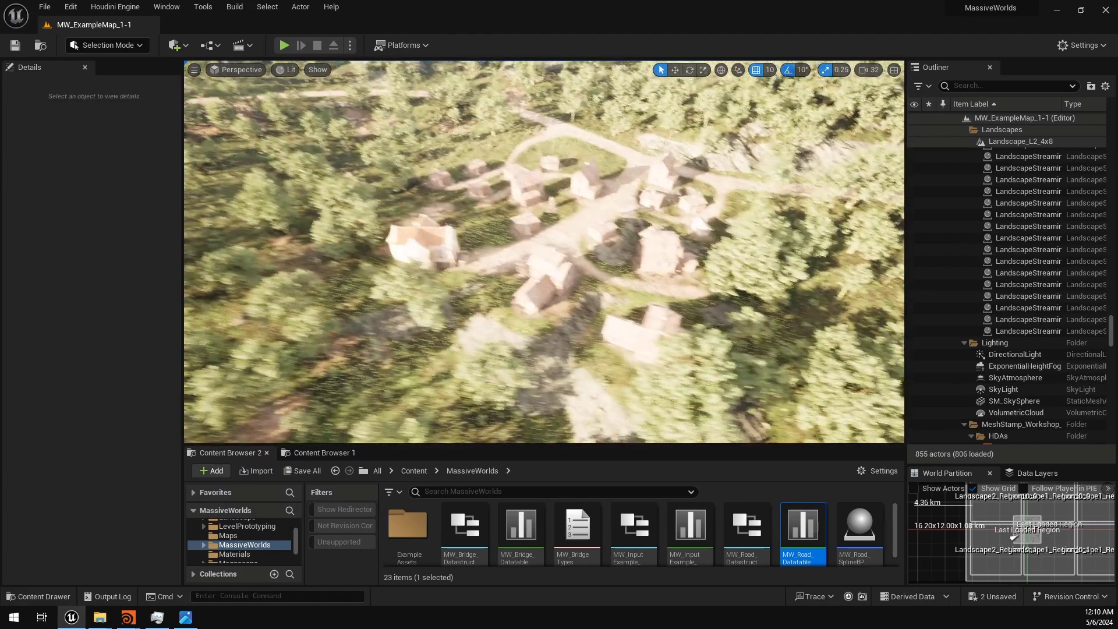
Step: Back in Unreal Editor, turn off Game View, select the village's EHA_MW_Extract_MeshStamps_1_0 asset and widen its details area
{"action": "right_click_drag", "start_coordinate": [515, 225], "coordinate": [572, 211]}
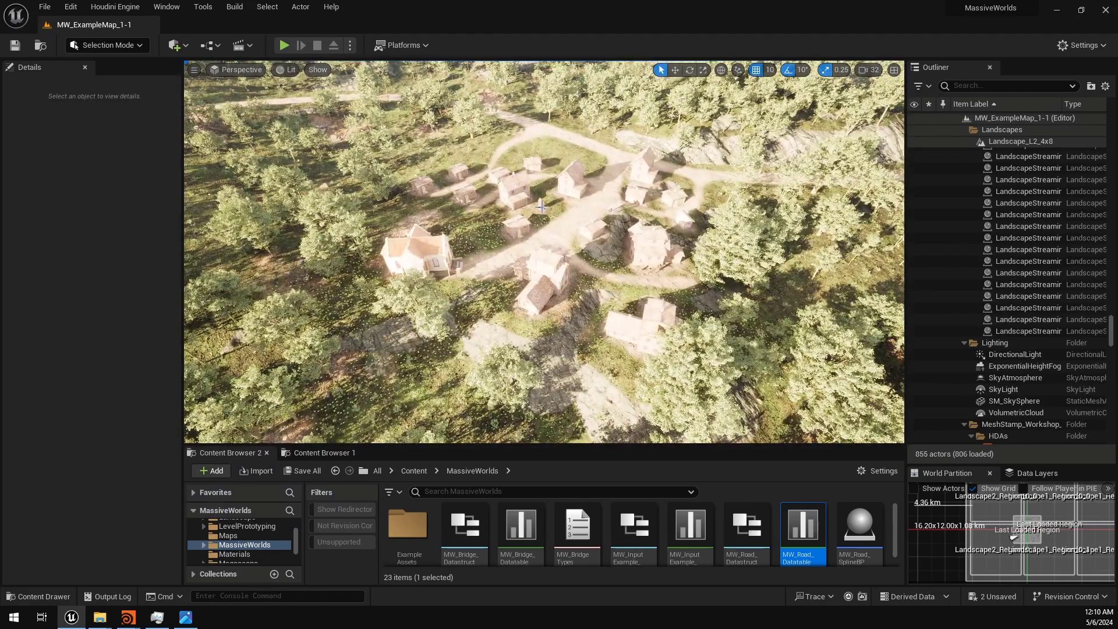
{"action": "key", "text": "g"}
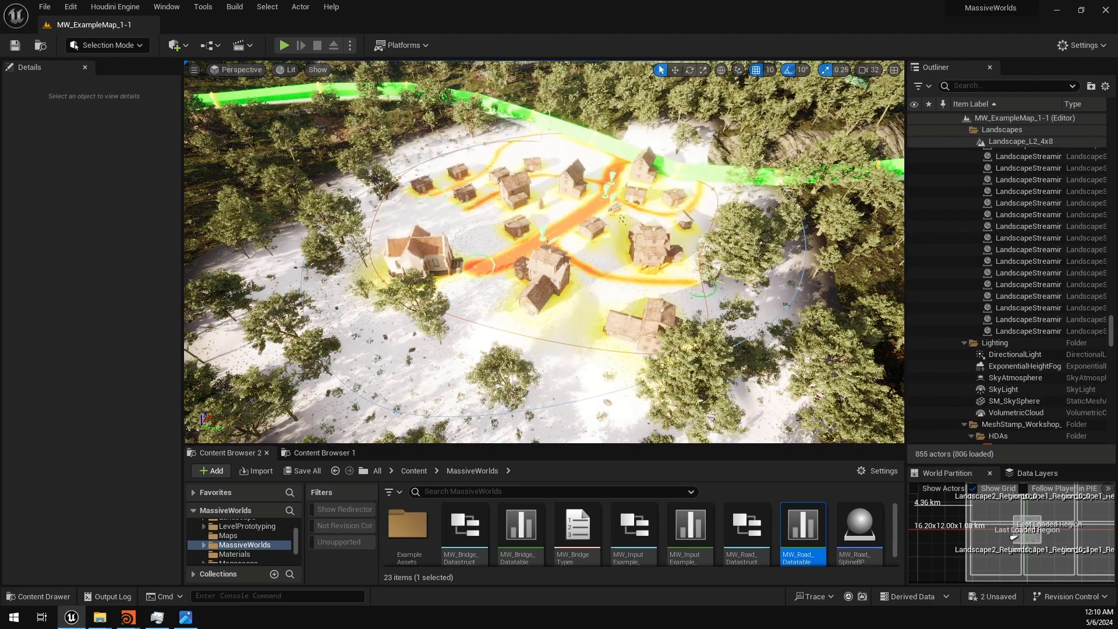
{"action": "left_click", "coordinate": [295, 352]}
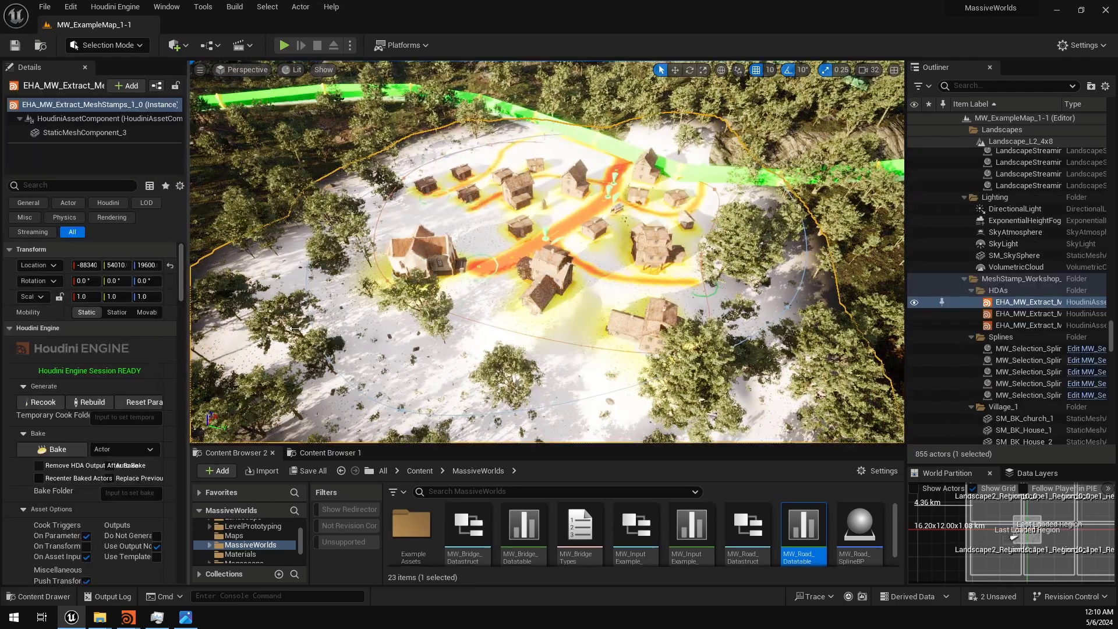
{"action": "left_click_drag", "start_coordinate": [182, 327], "coordinate": [299, 327]}
Step: Examine the village's mesh stamp, its painted paths and the adjoining road from near and far
{"action": "right_click_drag", "start_coordinate": [685, 239], "coordinate": [714, 240]}
{"action": "right_click_drag", "start_coordinate": [578, 201], "coordinate": [578, 211]}
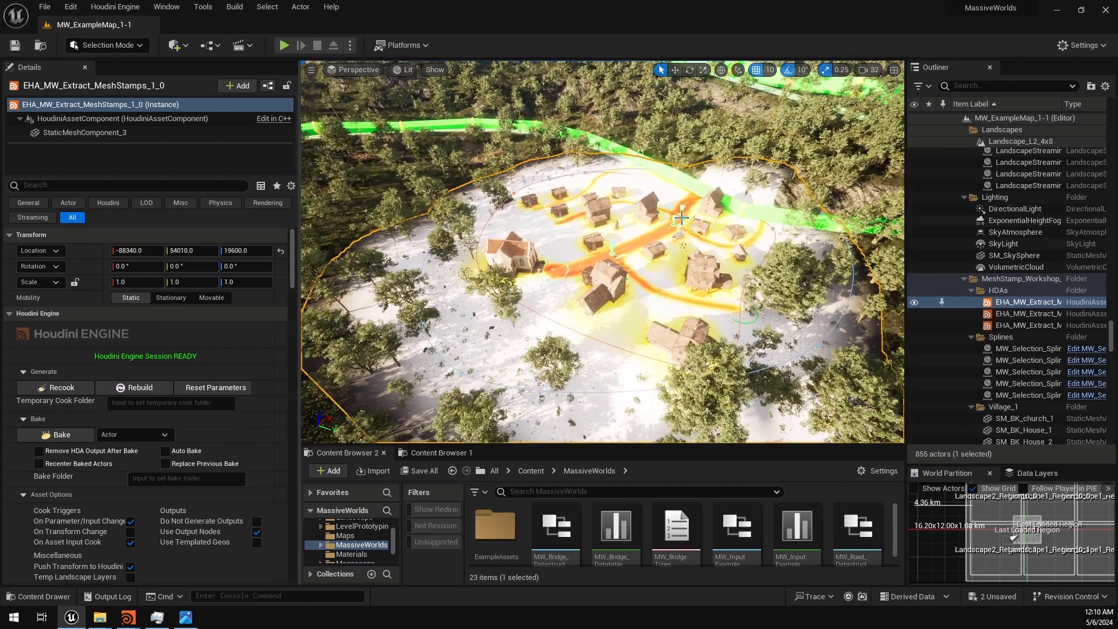
{"action": "right_click_drag", "start_coordinate": [693, 285], "coordinate": [569, 227]}
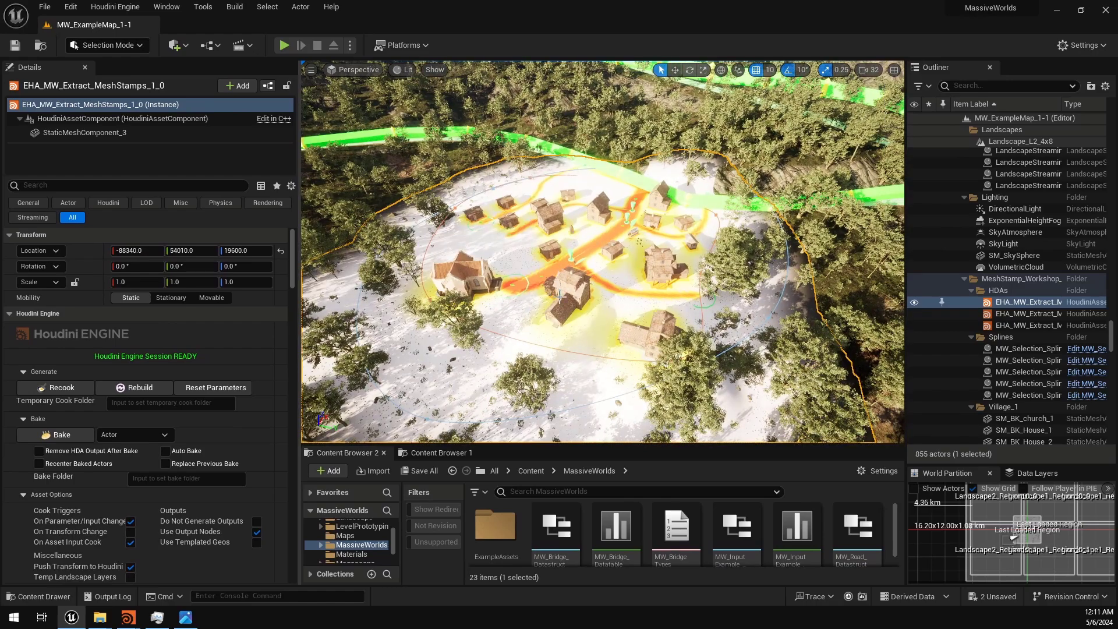
{"action": "key", "text": "s"}
{"action": "mouse_move", "coordinate": [603, 251]}
{"action": "right_mouse_down"}
{"action": "mouse_move", "coordinate": [603, 274]}
{"action": "mouse_move", "coordinate": [600, 247]}
{"action": "right_mouse_up"}
{"action": "right_click_drag", "start_coordinate": [489, 312], "coordinate": [471, 288]}
{"action": "key", "text": "w"}
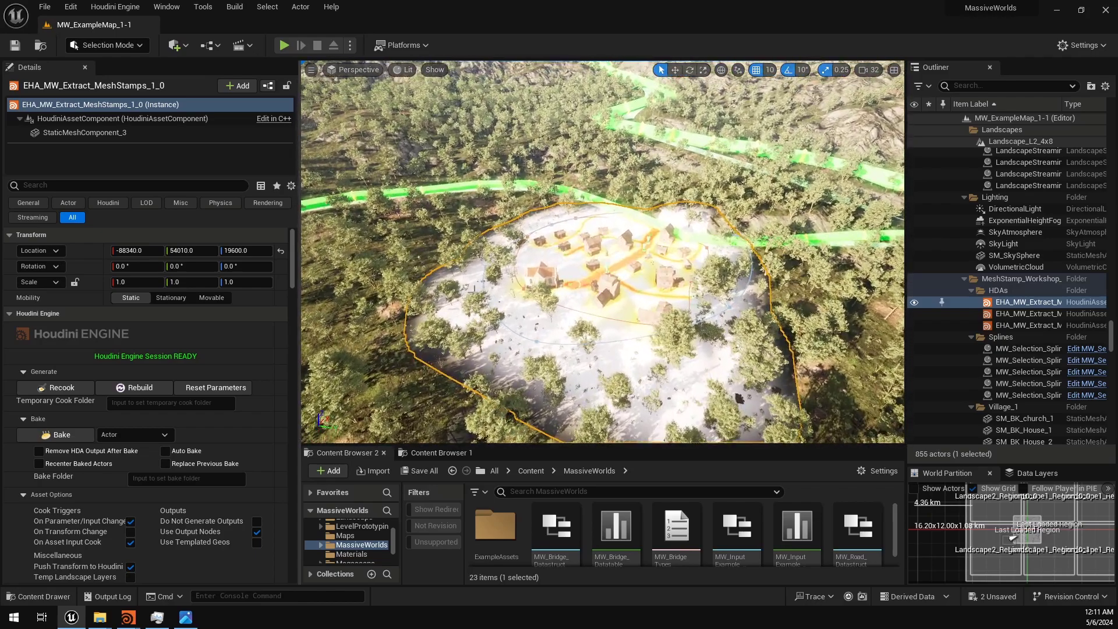
{"action": "right_click_drag", "start_coordinate": [592, 297], "coordinate": [530, 273]}
{"action": "key", "text": "s"}
Step: Inspect the SM_BK_House_11 mesh and the VillageStampBounds spline around the village, and reselect the mesh stamp asset
{"action": "left_click", "coordinate": [578, 208]}
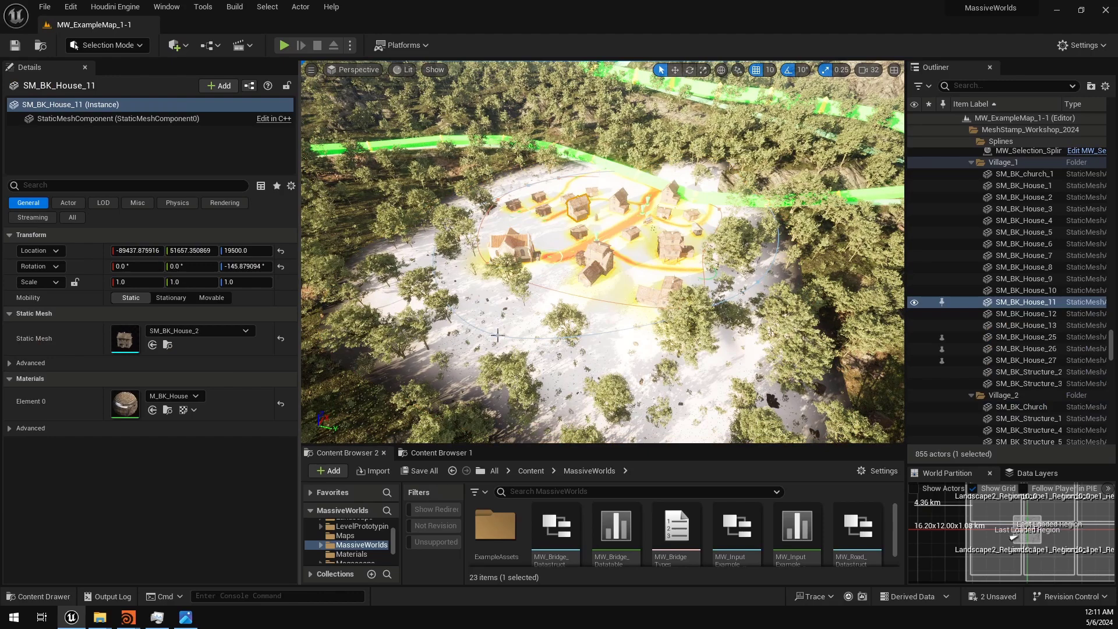
{"action": "left_click", "coordinate": [497, 335]}
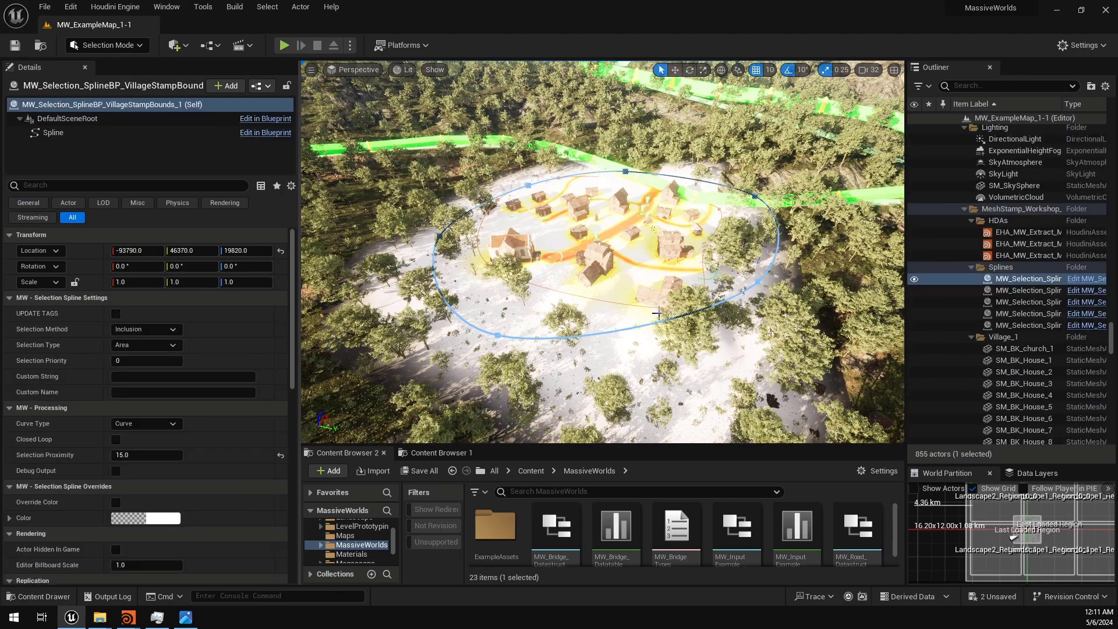
{"action": "key", "text": "w"}
{"action": "mouse_move", "coordinate": [658, 313]}
{"action": "right_mouse_down"}
{"action": "mouse_move", "coordinate": [659, 324]}
{"action": "mouse_move", "coordinate": [658, 313]}
{"action": "right_mouse_up"}
{"action": "key", "text": "s"}
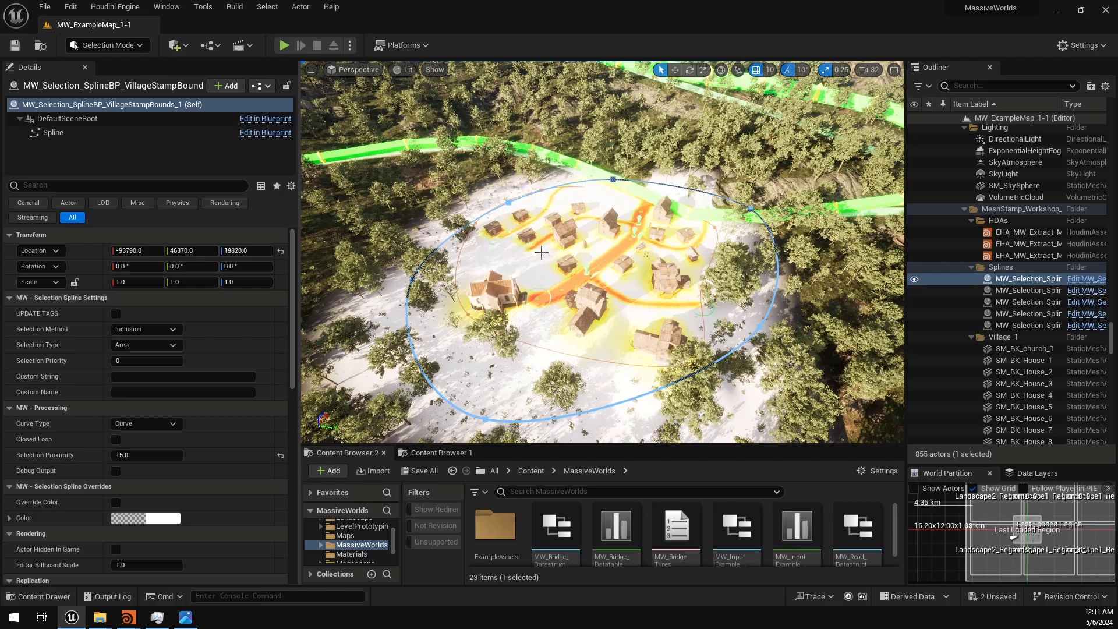
{"action": "left_click", "coordinate": [495, 259]}
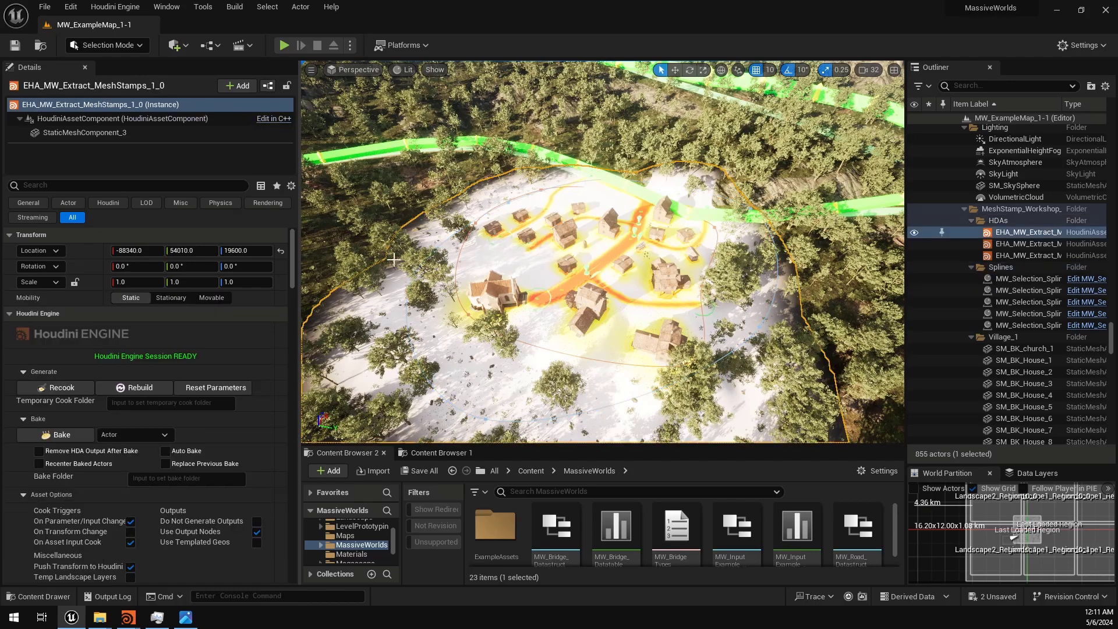
Step: Stop the running Houdini Engine session and create a new one
{"action": "left_click", "coordinate": [114, 7]}
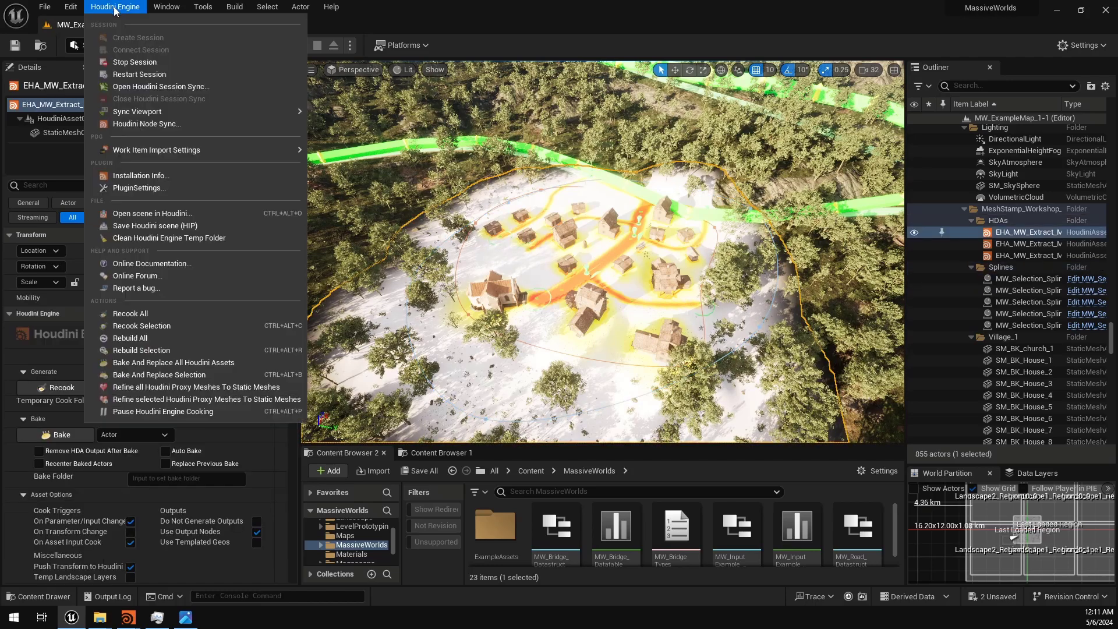
{"action": "left_click", "coordinate": [155, 62]}
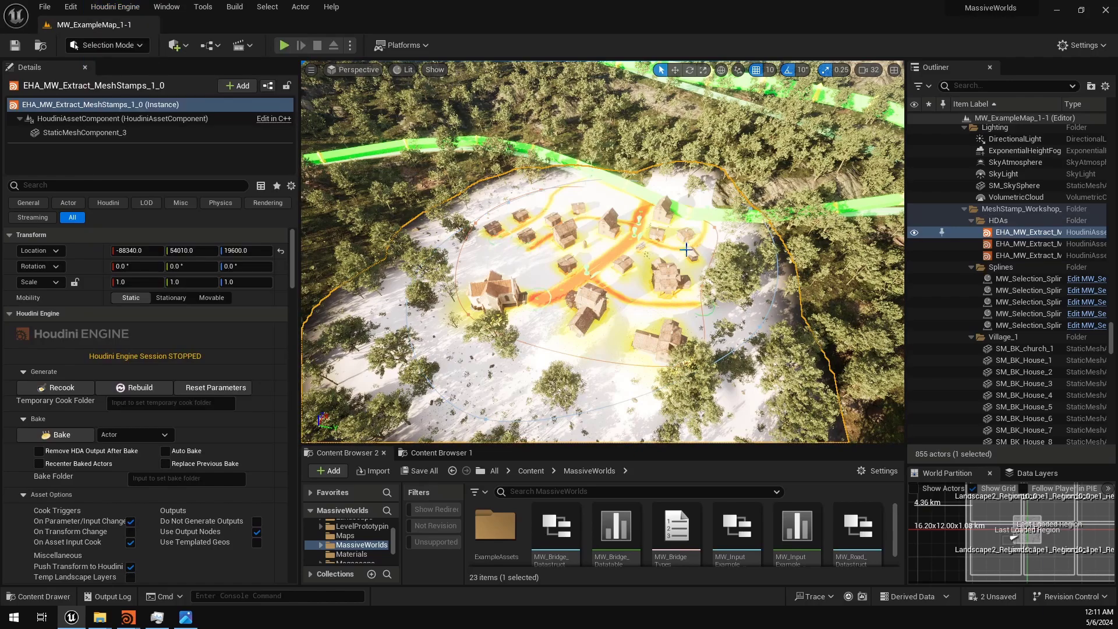
{"action": "mouse_move", "coordinate": [524, 402]}
{"action": "right_mouse_down"}
{"action": "mouse_move", "coordinate": [443, 358]}
{"action": "mouse_move", "coordinate": [583, 367]}
{"action": "mouse_move", "coordinate": [512, 414]}
{"action": "mouse_move", "coordinate": [524, 417]}
{"action": "right_mouse_up"}
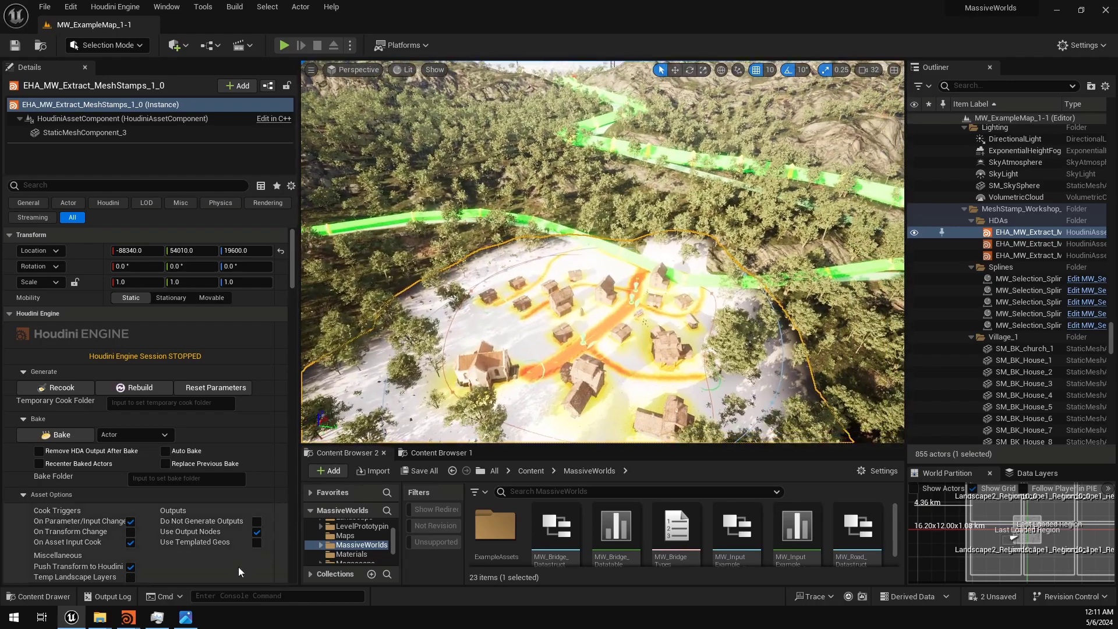
{"action": "left_click", "coordinate": [115, 7]}
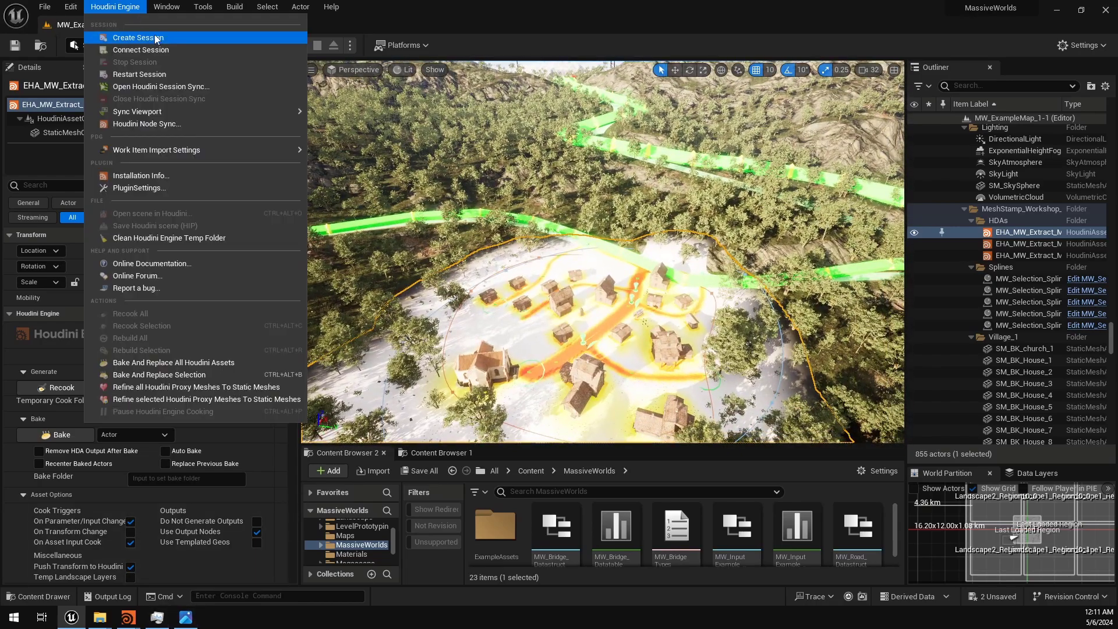
{"action": "left_click", "coordinate": [156, 38]}
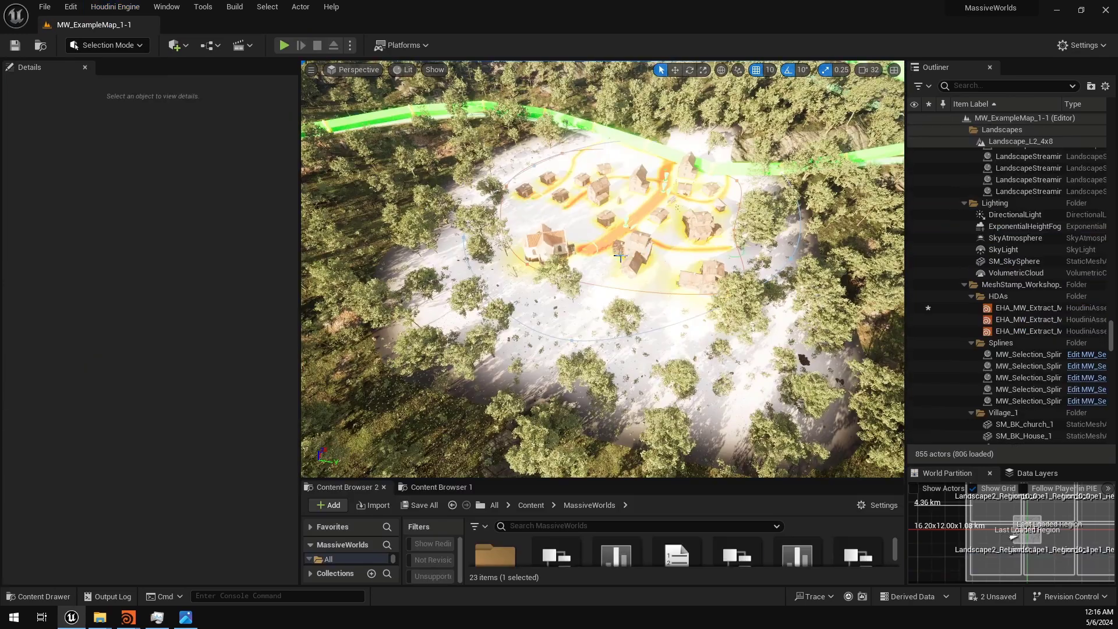
Step: Select the EHA_MW_Extract_MeshStamps_1_0 asset, review its Houdini parameters and open the session's scene in Houdini
{"action": "left_click", "coordinate": [577, 222]}
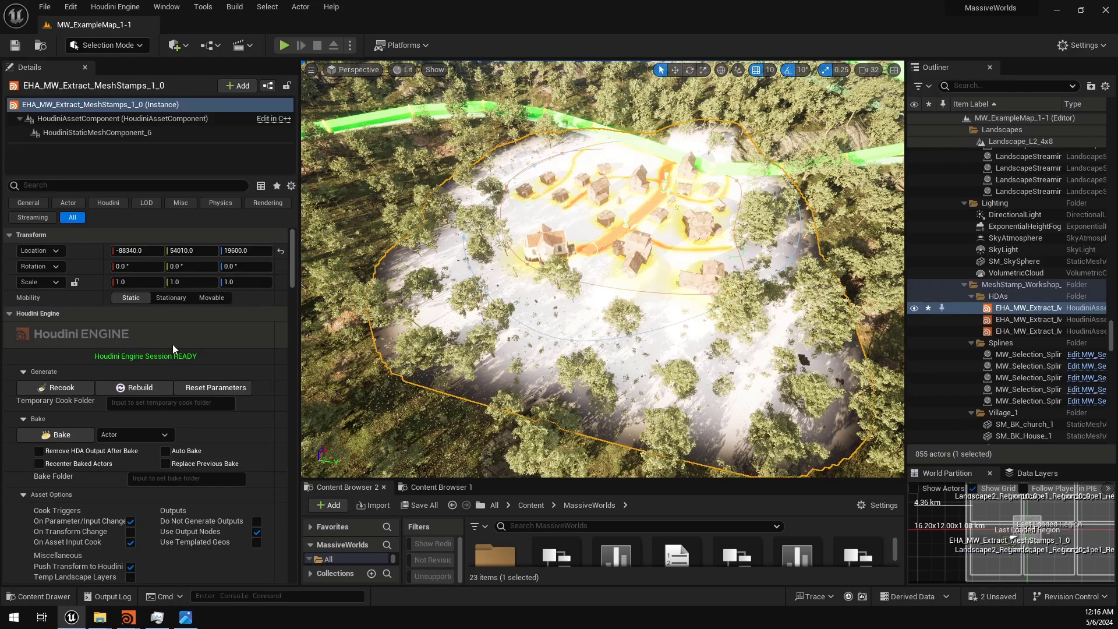
{"action": "scroll", "coordinate": [134, 327], "scroll_direction": "down", "scroll_amount": 4}
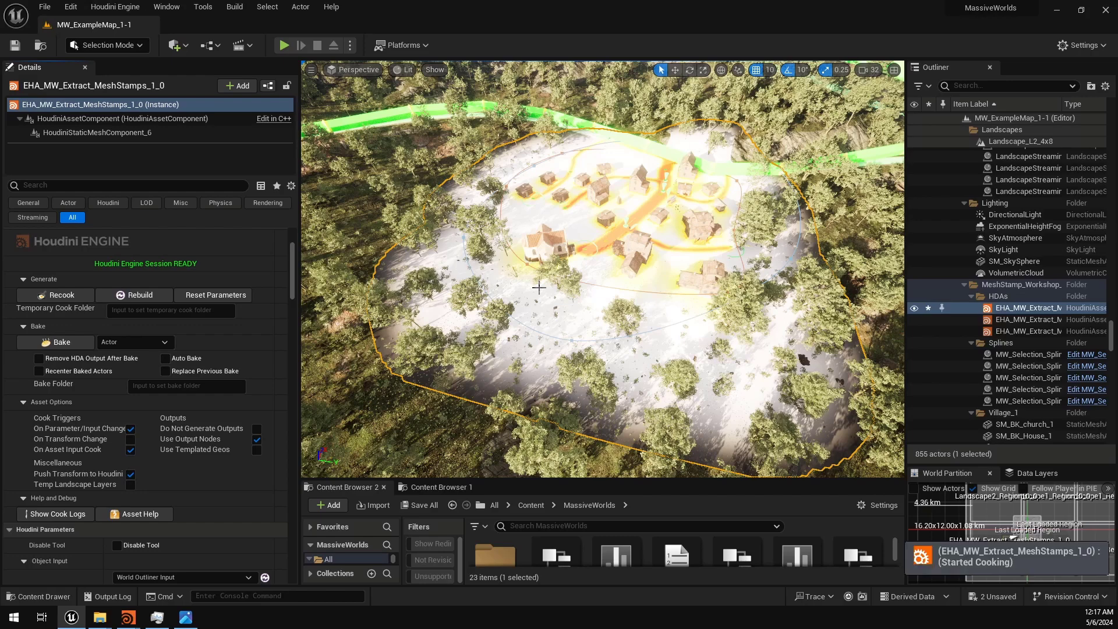
{"action": "right_click_drag", "start_coordinate": [552, 291], "coordinate": [544, 283]}
{"action": "mouse_move", "coordinate": [648, 285]}
{"action": "right_mouse_down"}
{"action": "mouse_move", "coordinate": [650, 299]}
{"action": "mouse_move", "coordinate": [647, 285]}
{"action": "right_mouse_up"}
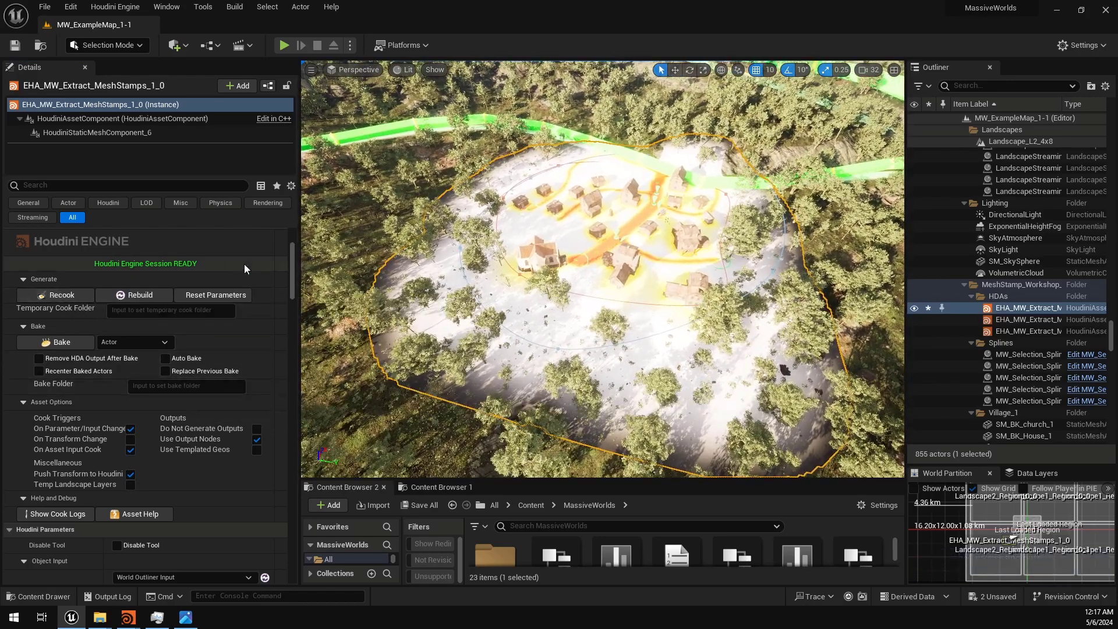
{"action": "scroll", "coordinate": [270, 271], "scroll_direction": "down", "scroll_amount": 5}
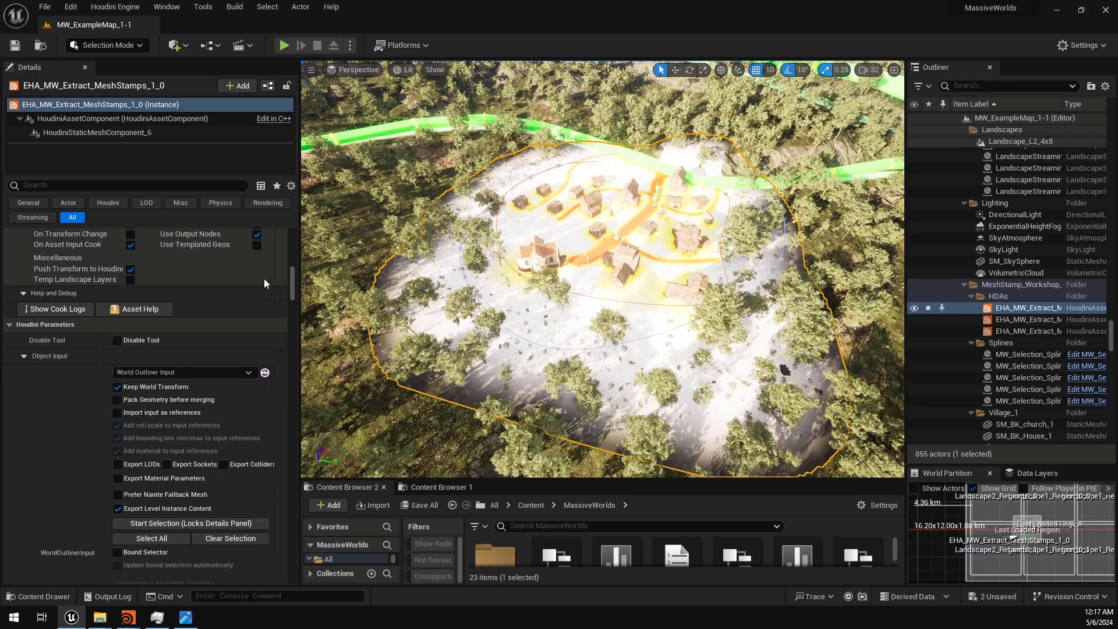
{"action": "left_click", "coordinate": [136, 7]}
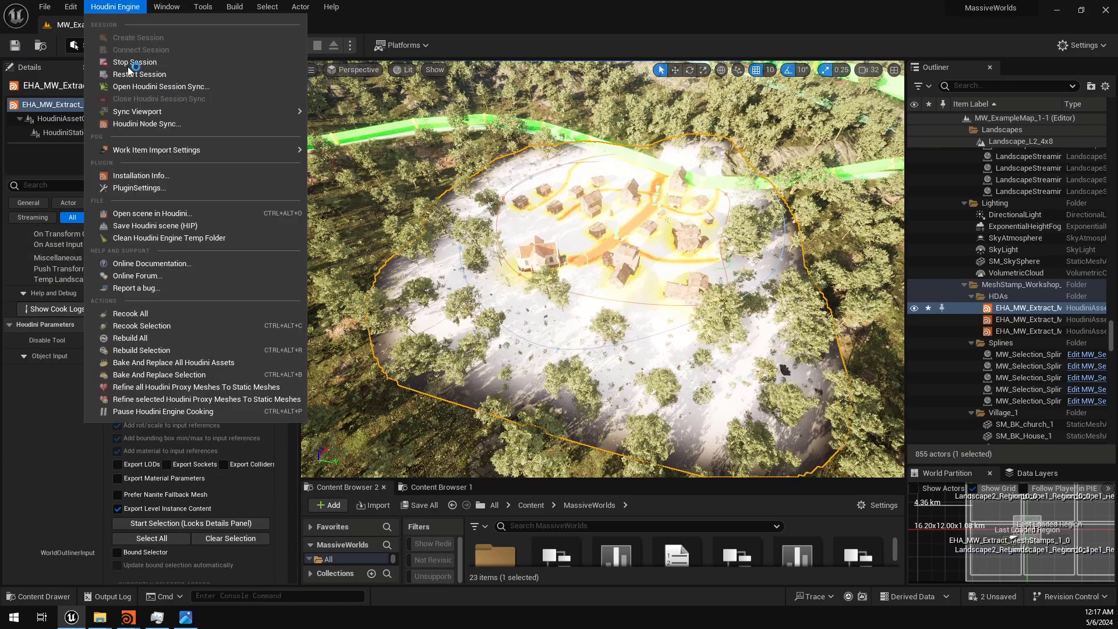
{"action": "left_click", "coordinate": [182, 213]}
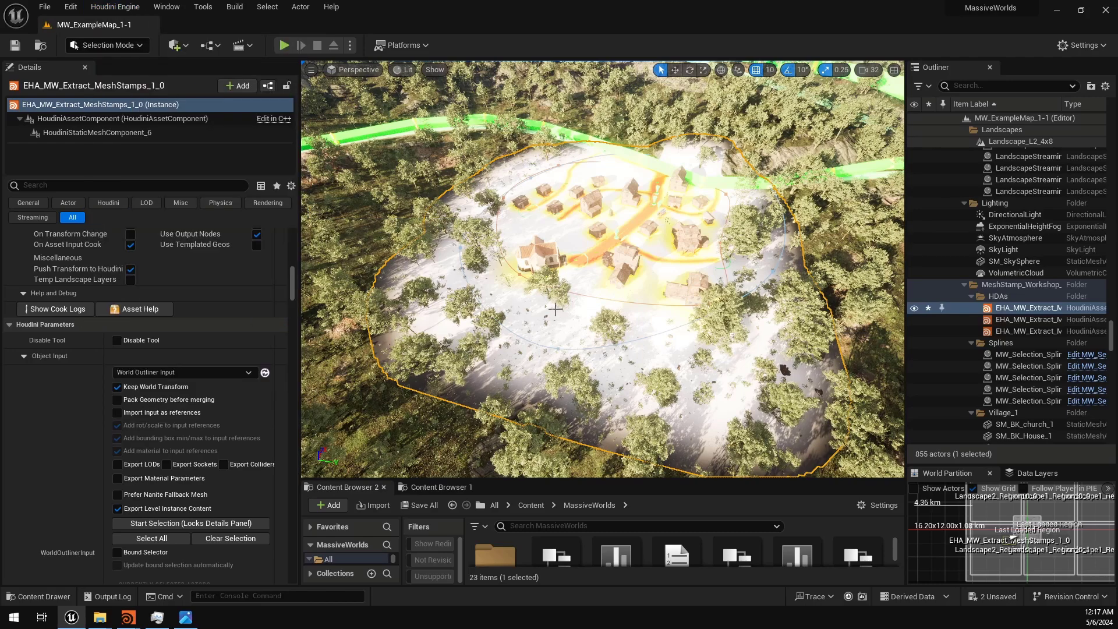
Step: Check the village's bounds spline, reselect the mesh stamp asset and review the actors assigned to its World Outliner object input
{"action": "left_click", "coordinate": [460, 248]}
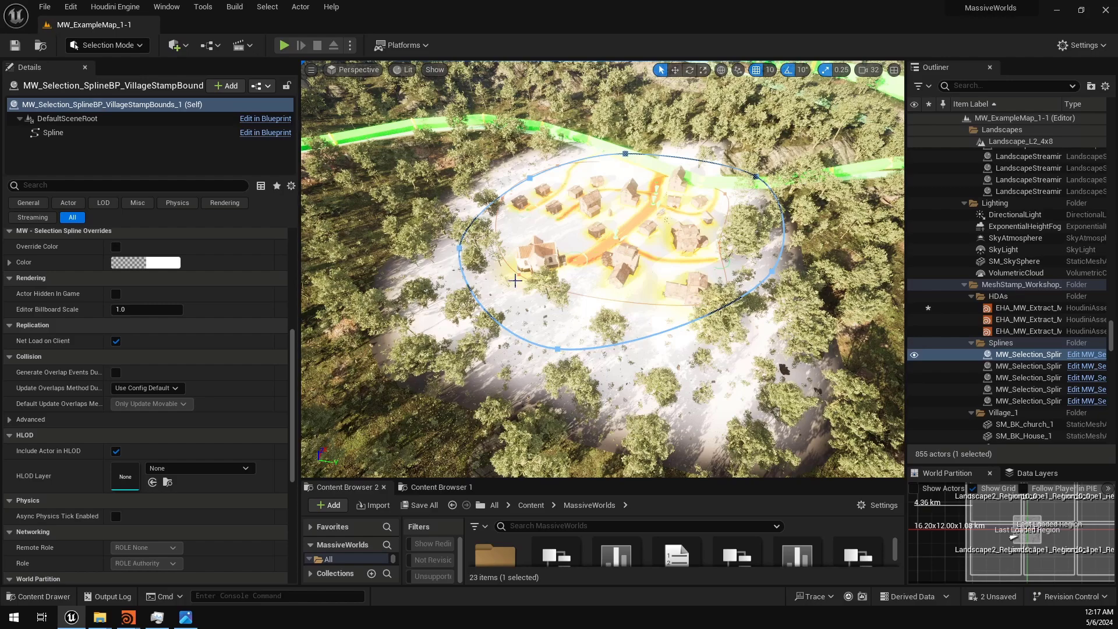
{"action": "left_click_drag", "start_coordinate": [642, 328], "coordinate": [548, 265], "text": "alt"}
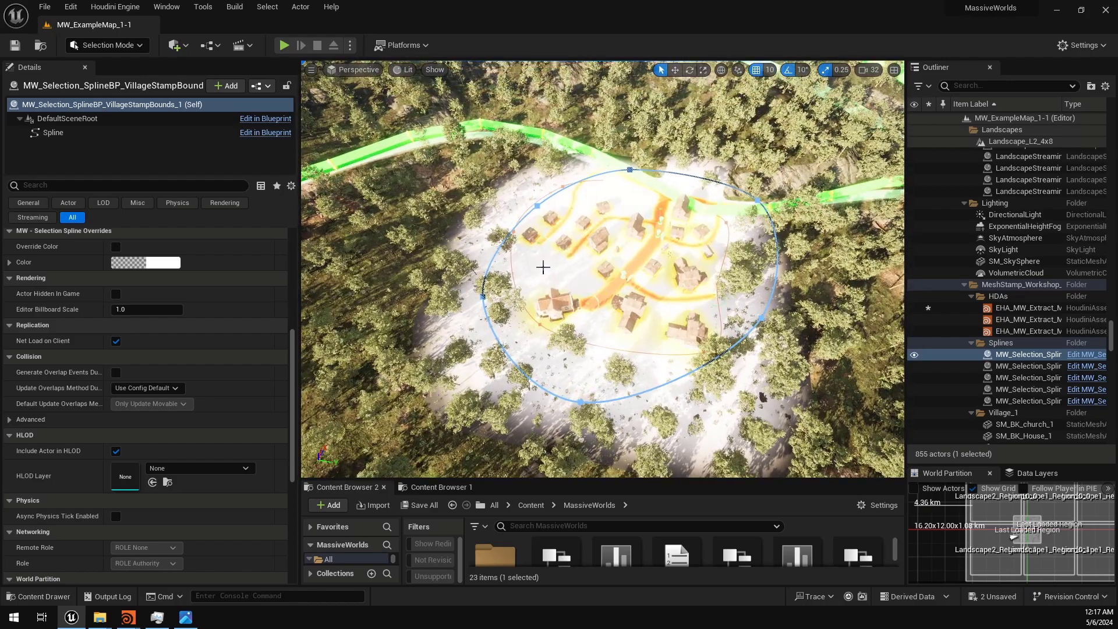
{"action": "left_click", "coordinate": [543, 267]}
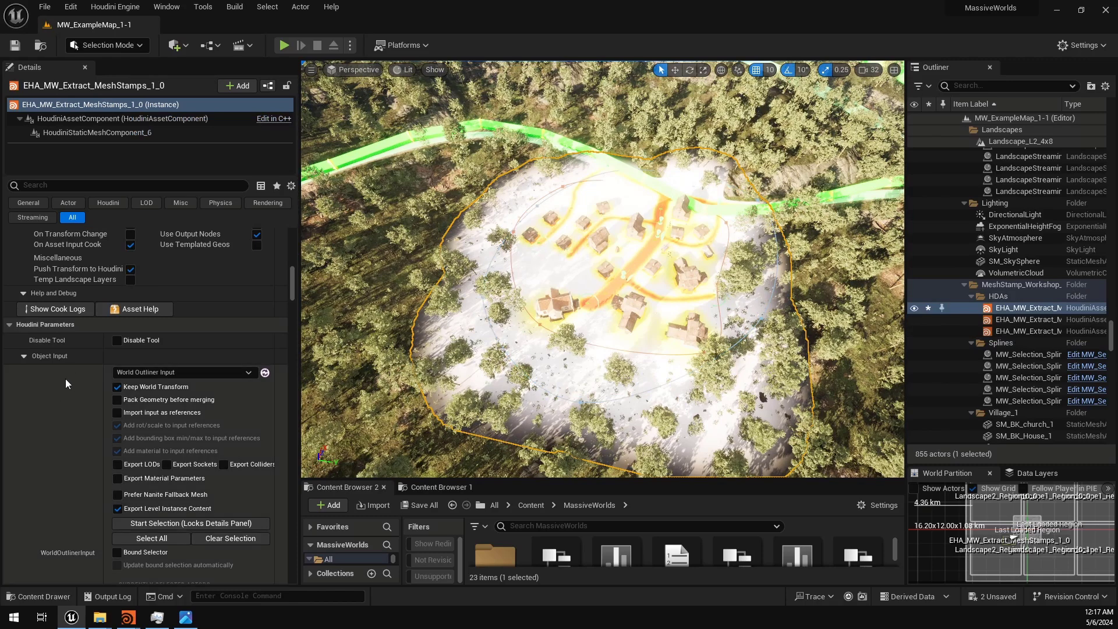
{"action": "scroll", "coordinate": [66, 379], "scroll_direction": "down", "scroll_amount": 4}
{"action": "scroll", "coordinate": [116, 273], "scroll_direction": "down", "scroll_amount": 1}
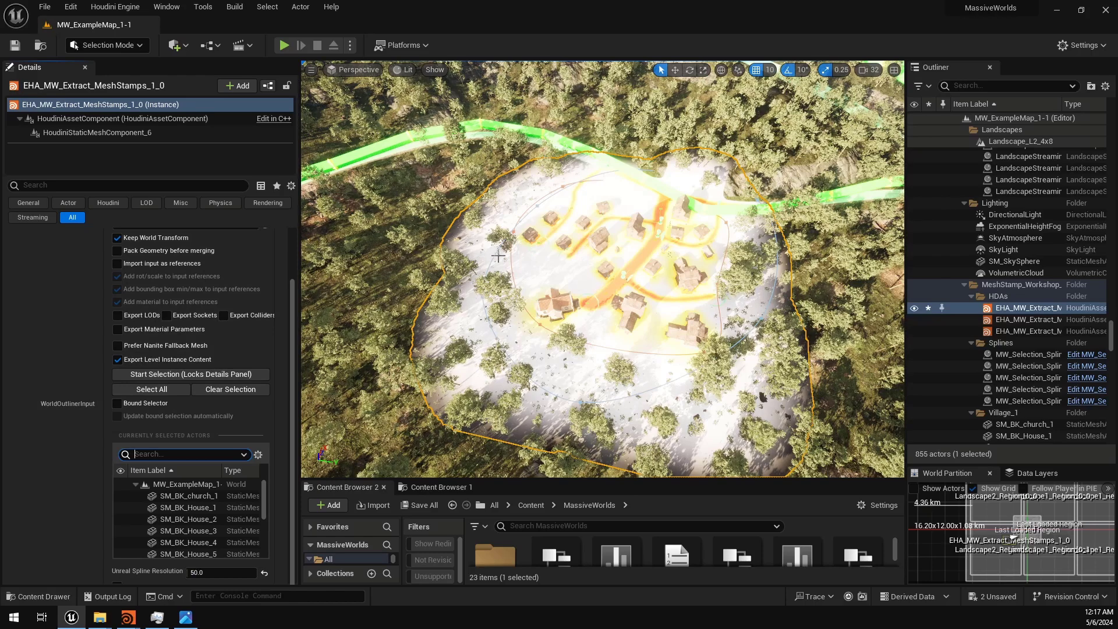
Step: Select the village's bounds spline and check its Selection Method options, keeping Inclusion
{"action": "left_click", "coordinate": [580, 401]}
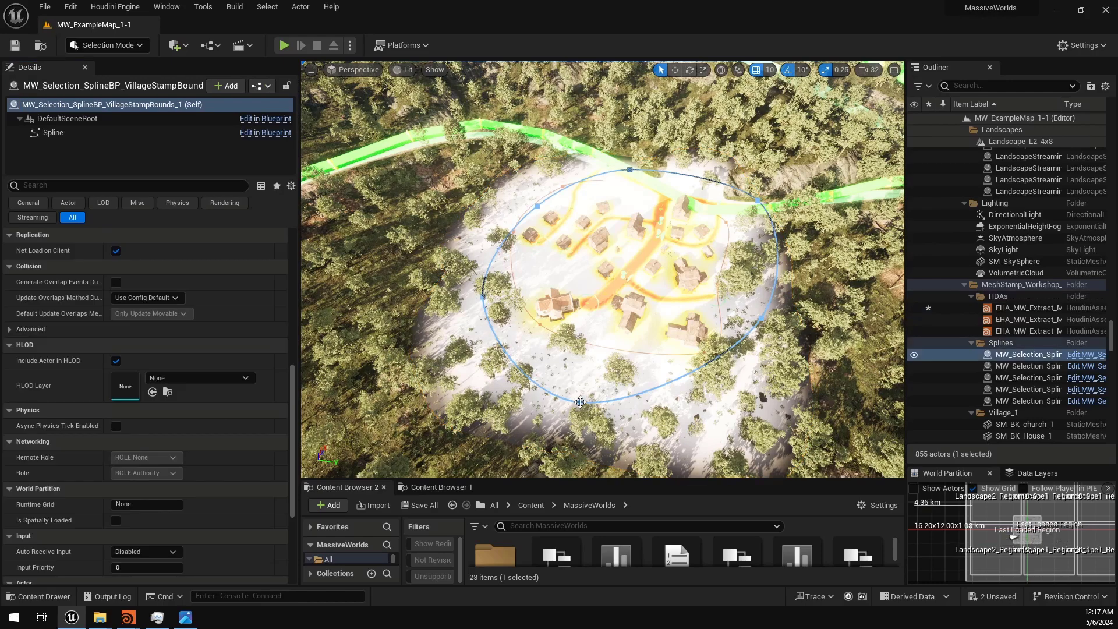
{"action": "scroll", "coordinate": [234, 344], "scroll_direction": "up", "scroll_amount": 5}
{"action": "scroll", "coordinate": [237, 348], "scroll_direction": "up", "scroll_amount": 5}
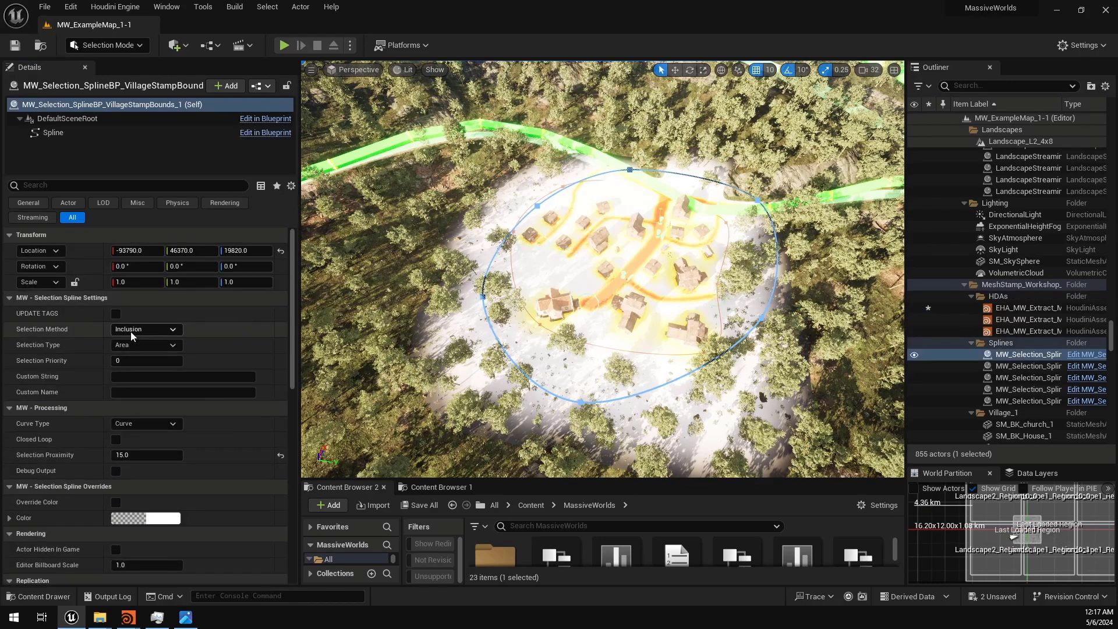
{"action": "left_click", "coordinate": [145, 329]}
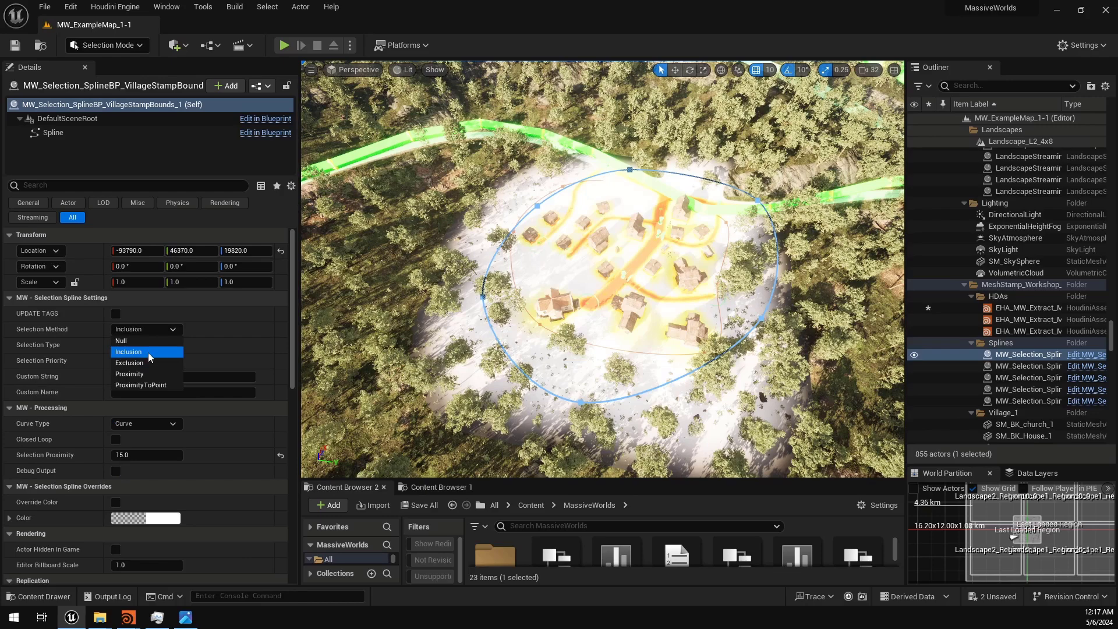
{"action": "left_click", "coordinate": [135, 352]}
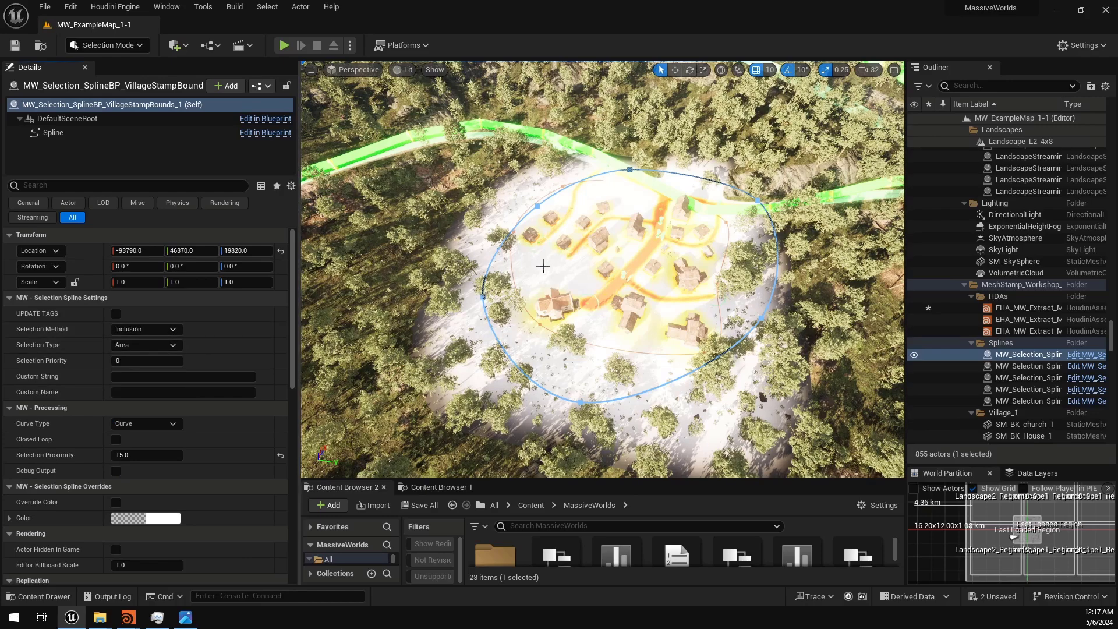
Step: Reselect the EHA_MW_Extract_MeshStamps_1_0 asset and review its Object Input parameters
{"action": "left_click", "coordinate": [543, 266]}
{"action": "key", "text": "f"}
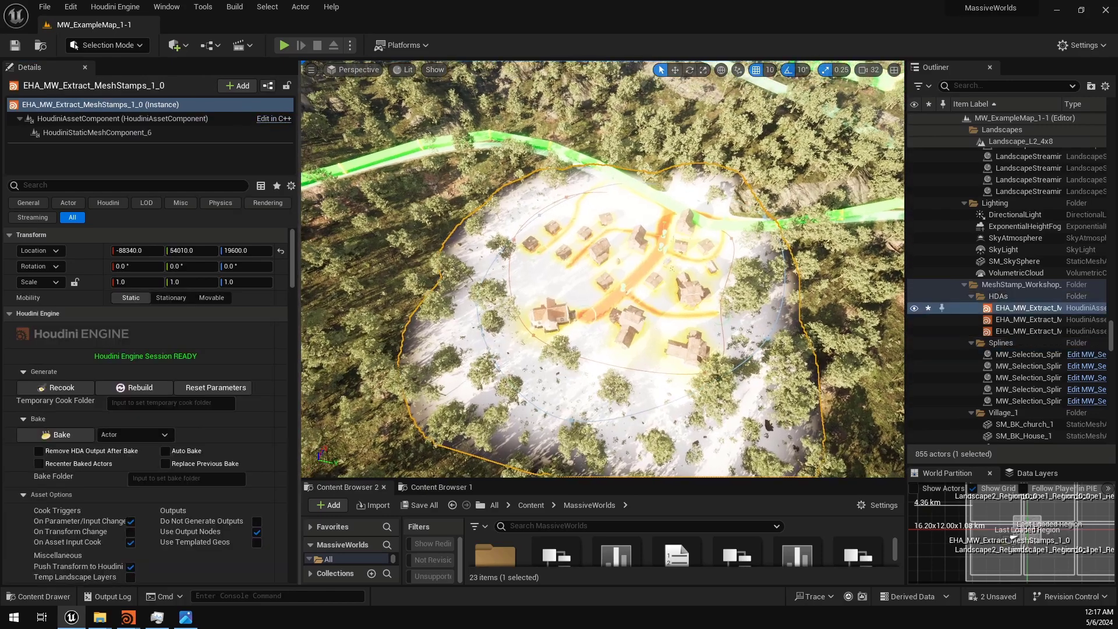
{"action": "mouse_move", "coordinate": [615, 198]}
{"action": "left_mouse_down", "text": "alt"}
{"action": "mouse_move", "coordinate": [614, 233]}
{"action": "mouse_move", "coordinate": [615, 198]}
{"action": "left_mouse_up", "text": "alt"}
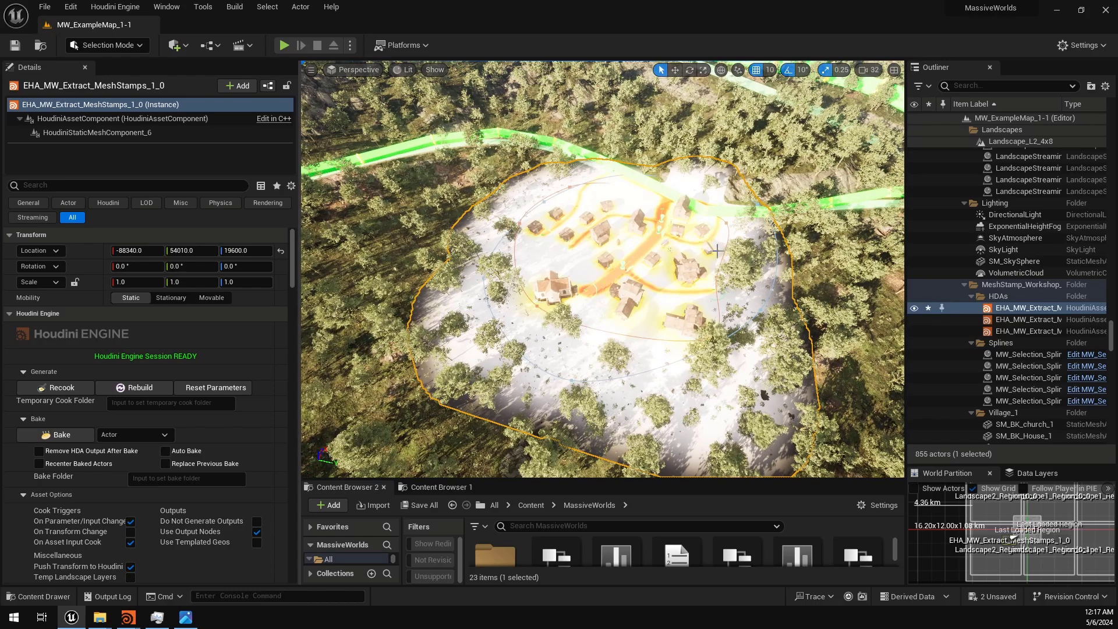
{"action": "scroll", "coordinate": [139, 369], "scroll_direction": "down", "scroll_amount": 5}
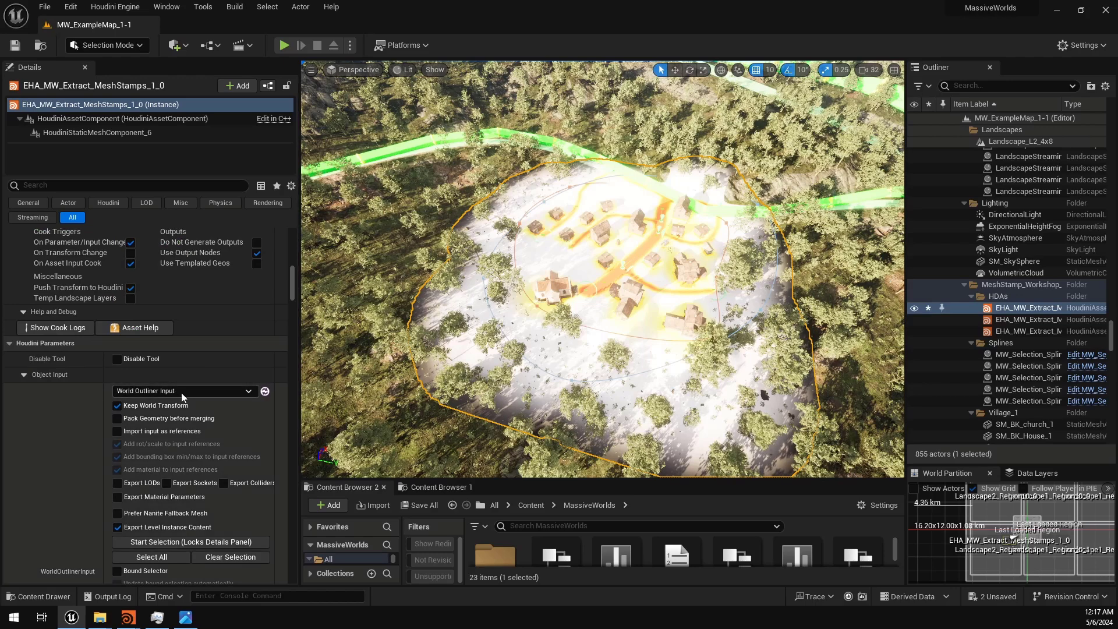
{"action": "scroll", "coordinate": [181, 392], "scroll_direction": "down", "scroll_amount": 3}
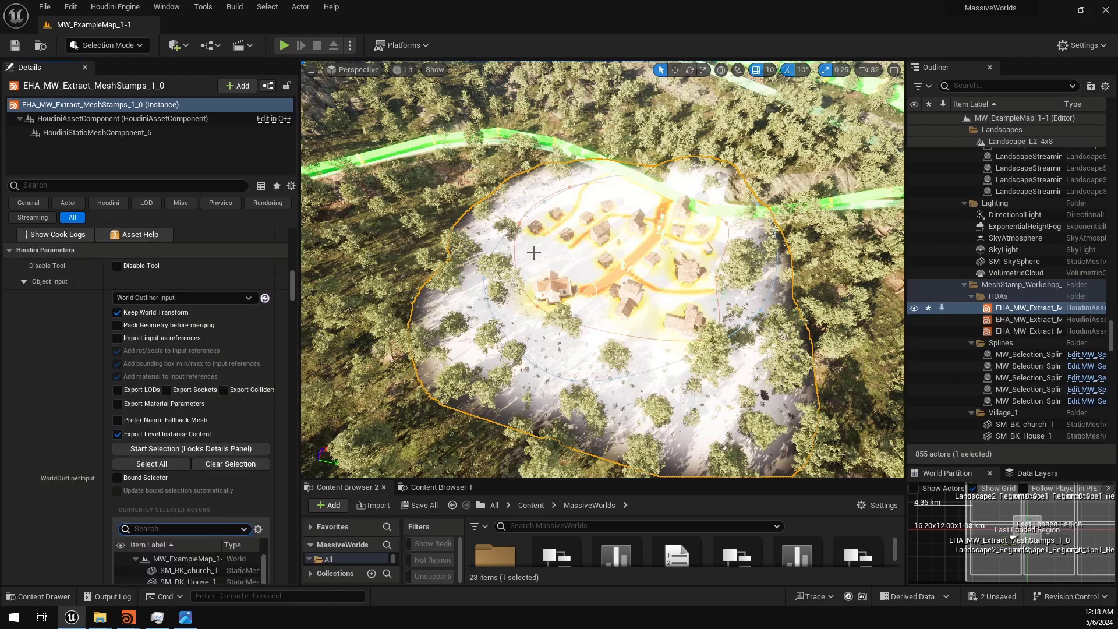
{"action": "scroll", "coordinate": [176, 375], "scroll_direction": "down", "scroll_amount": 2}
Step: Add the VillageStampBounds spline to the village actors in the asset's World Outliner input and apply the selection
{"action": "left_click", "coordinate": [177, 376]}
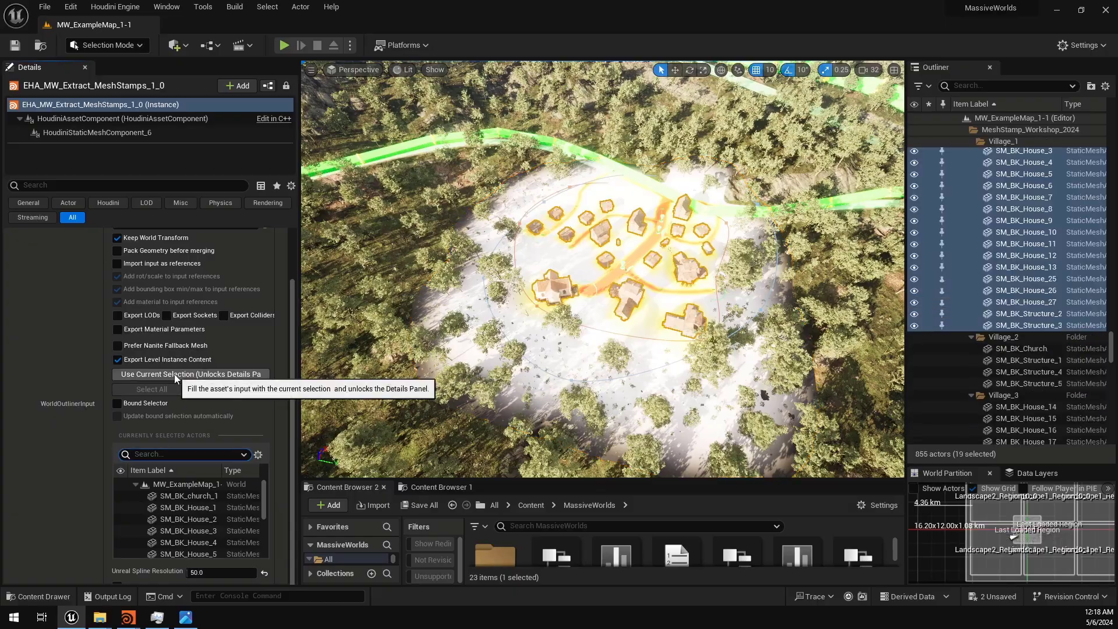
{"action": "right_click_drag", "start_coordinate": [641, 309], "coordinate": [576, 286]}
{"action": "key", "text": "w"}
{"action": "key", "text": "s"}
{"action": "key", "text": "w"}
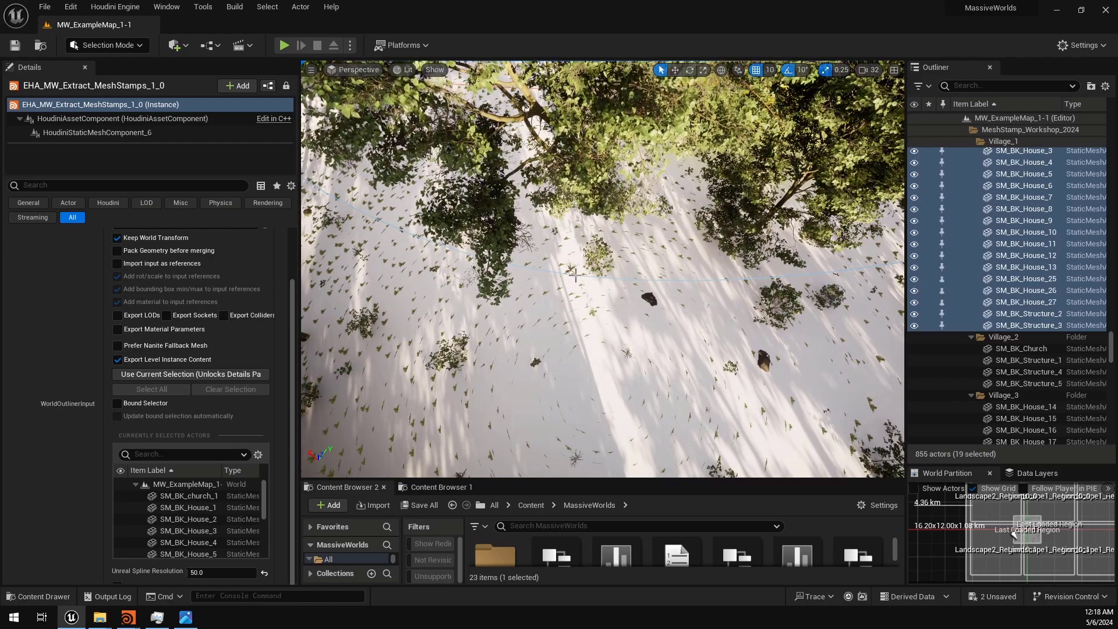
{"action": "left_click", "coordinate": [576, 276], "text": "ctrl"}
{"action": "key", "text": "f"}
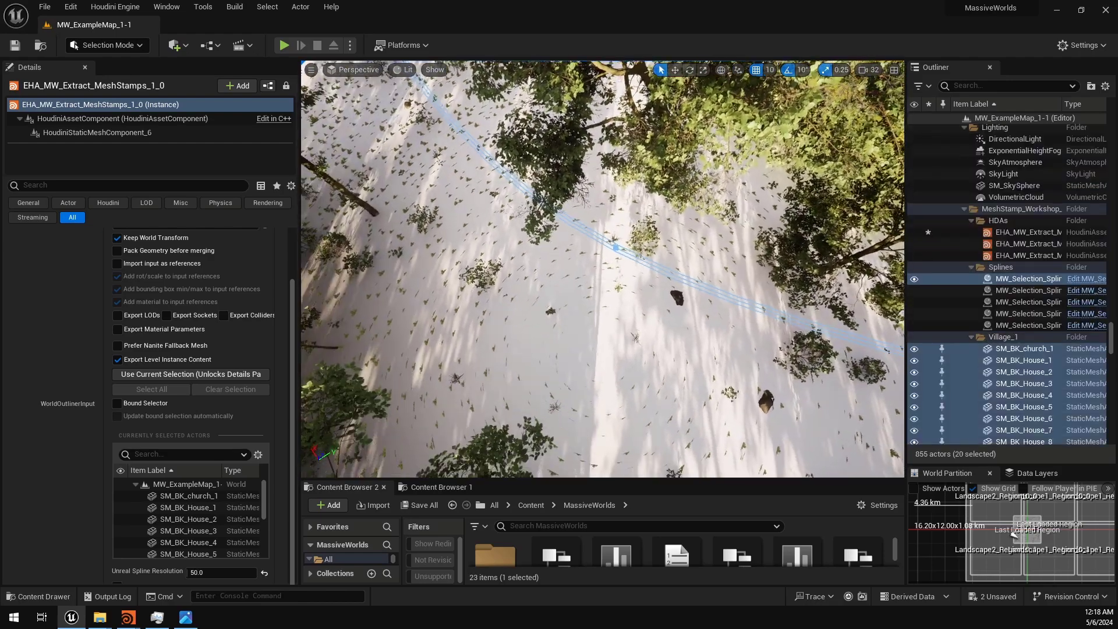
{"action": "key", "text": "s"}
{"action": "right_click_drag", "start_coordinate": [576, 276], "coordinate": [501, 247]}
{"action": "key", "text": "w"}
{"action": "key", "text": "s"}
{"action": "mouse_move", "coordinate": [638, 210]}
{"action": "right_mouse_down"}
{"action": "mouse_move", "coordinate": [620, 239]}
{"action": "mouse_move", "coordinate": [638, 210]}
{"action": "right_mouse_up"}
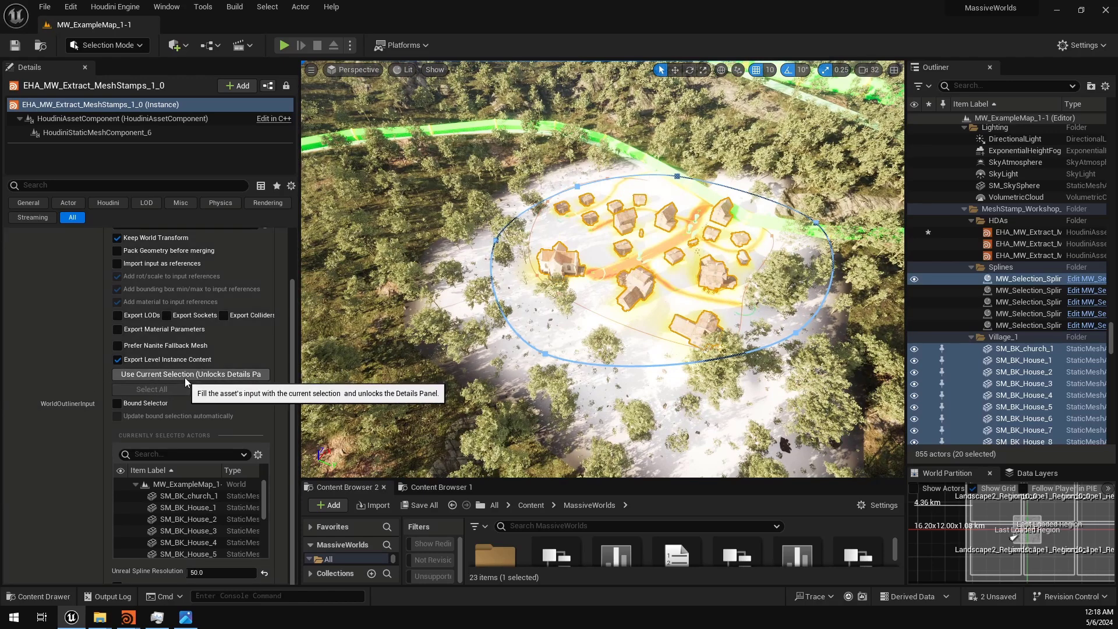
{"action": "left_click", "coordinate": [187, 376]}
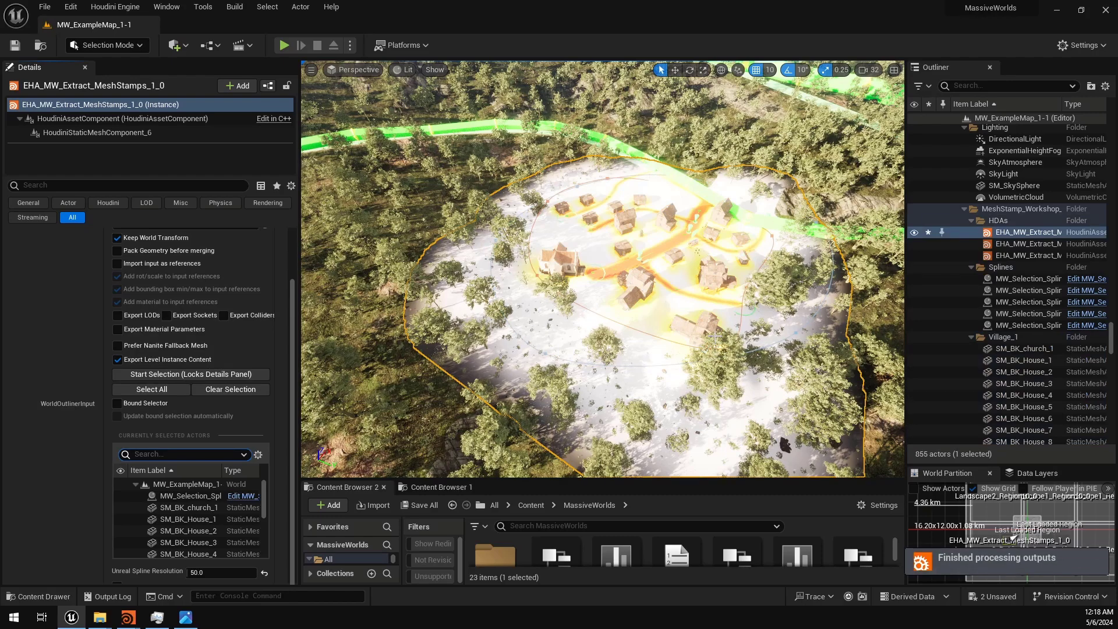
Step: Save all modified content after updating the asset's input
{"action": "right_click_drag", "start_coordinate": [643, 315], "coordinate": [452, 318]}
{"action": "left_click", "coordinate": [420, 504]}
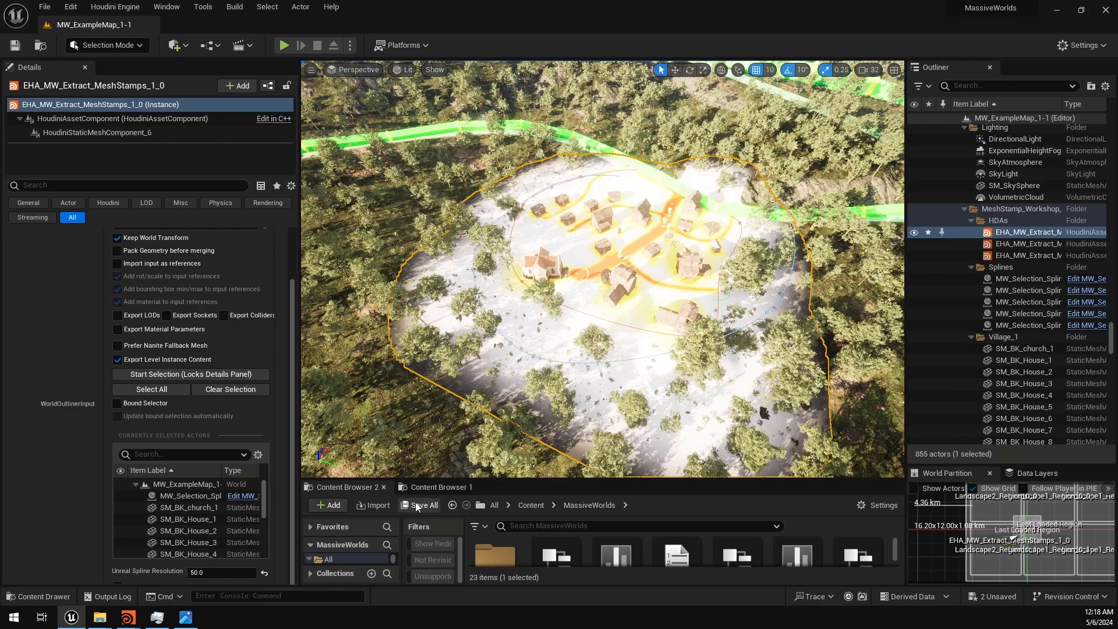
{"action": "left_click", "coordinate": [652, 444]}
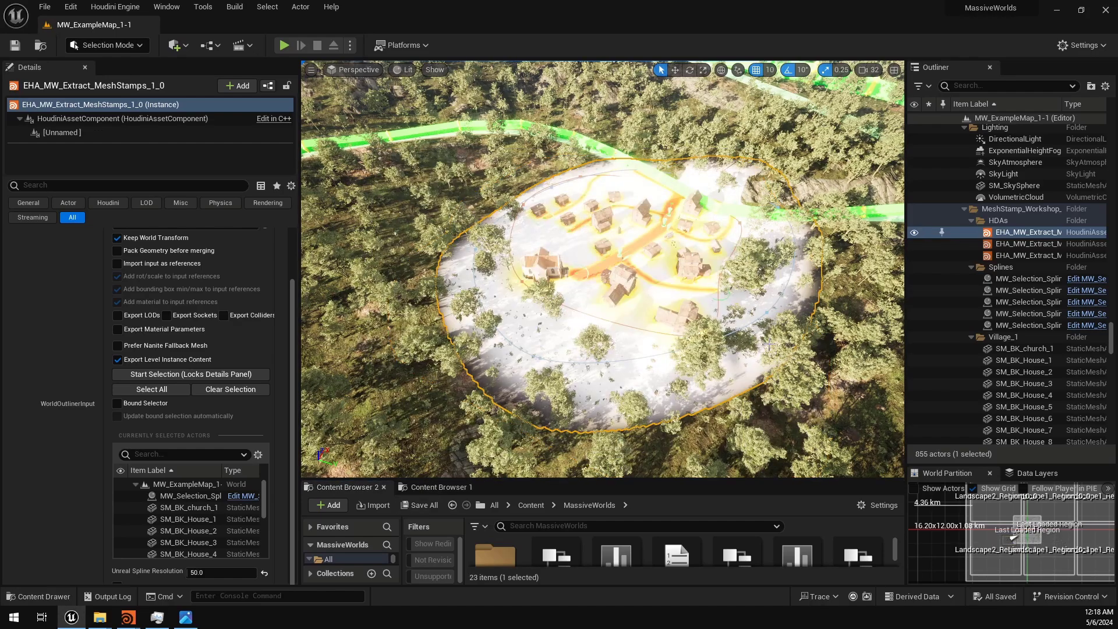
{"action": "right_click_drag", "start_coordinate": [703, 346], "coordinate": [689, 294]}
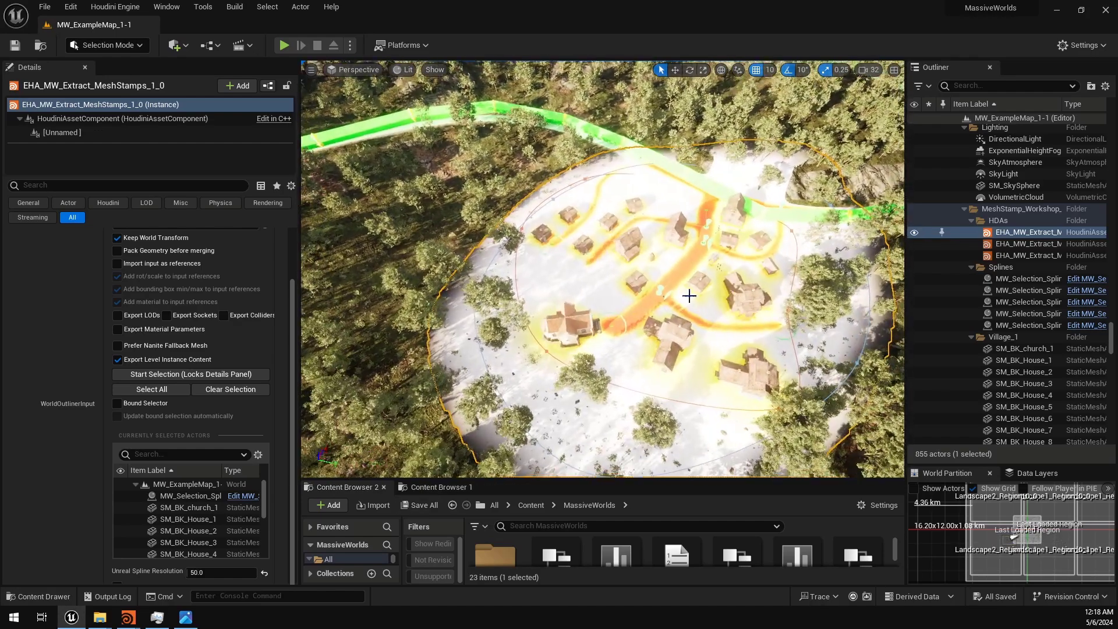
Step: Move the bounds spline point beside the village's small outer houses inward to the village centre and save all changes
{"action": "left_click", "coordinate": [552, 199]}
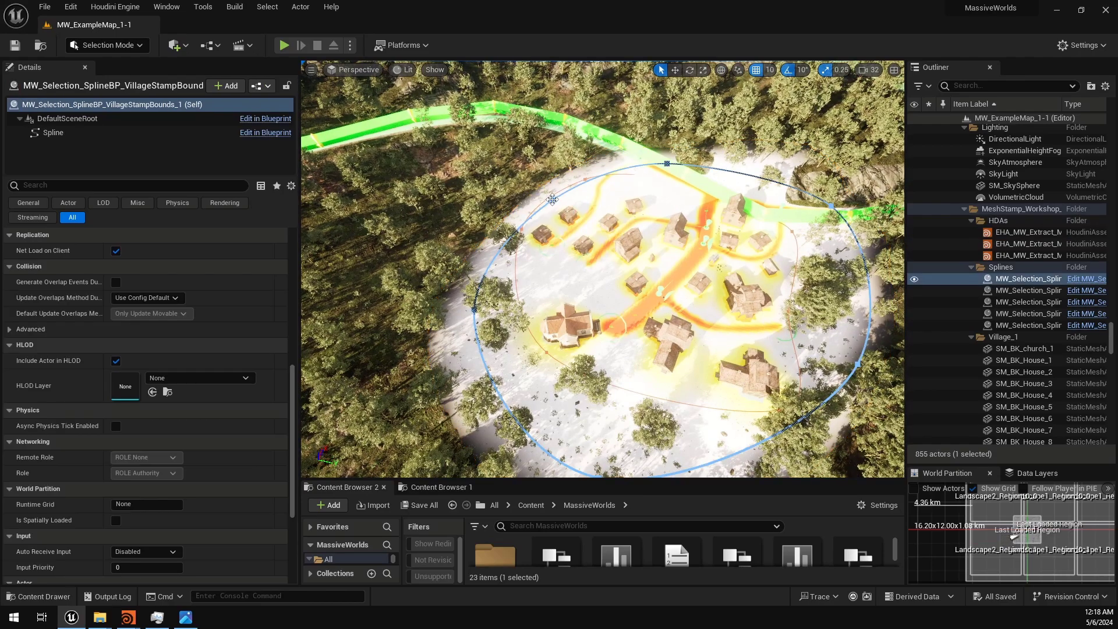
{"action": "right_click_drag", "start_coordinate": [655, 204], "coordinate": [646, 233]}
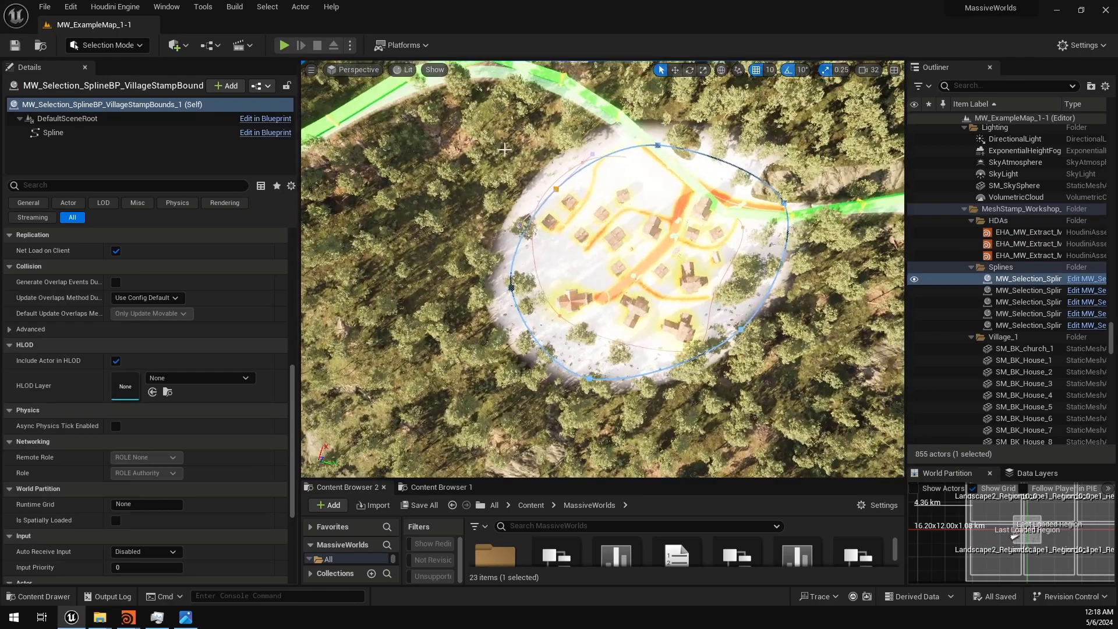
{"action": "mouse_move", "coordinate": [466, 291]}
{"action": "right_mouse_down"}
{"action": "mouse_move", "coordinate": [471, 265]}
{"action": "mouse_move", "coordinate": [478, 277]}
{"action": "right_mouse_up"}
{"action": "right_click_drag", "start_coordinate": [534, 212], "coordinate": [536, 184]}
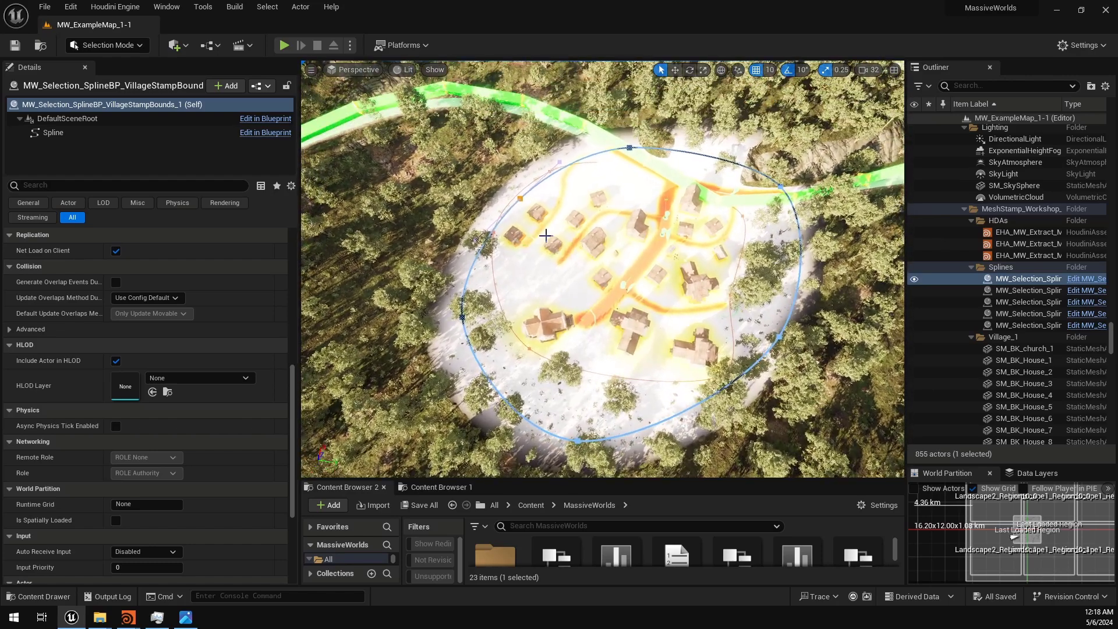
{"action": "key", "text": "w"}
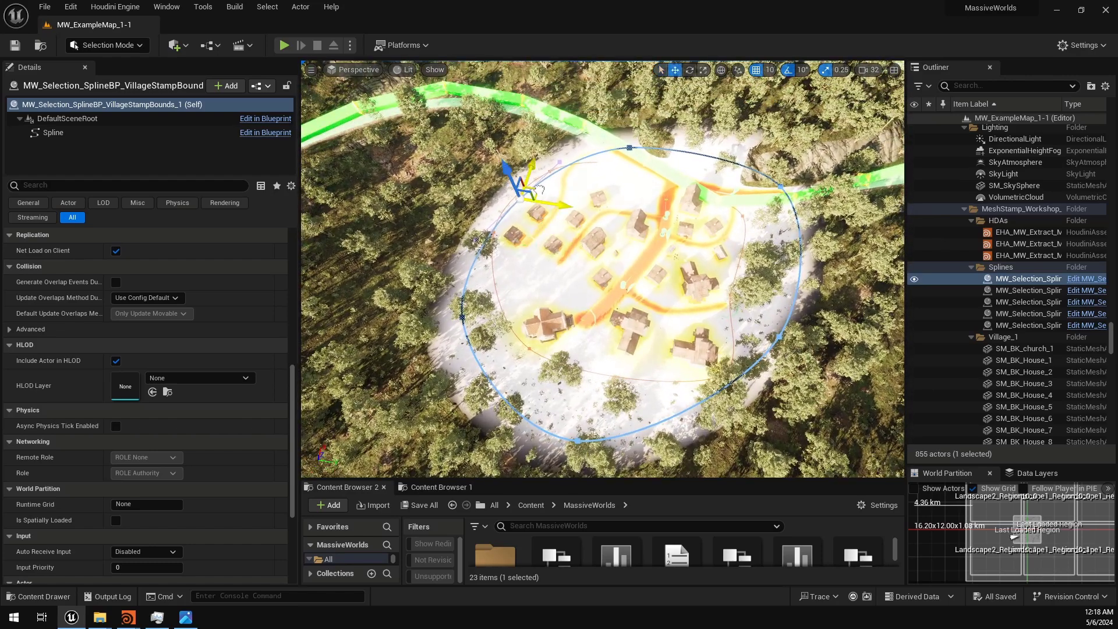
{"action": "left_click_drag", "start_coordinate": [539, 189], "coordinate": [654, 252]}
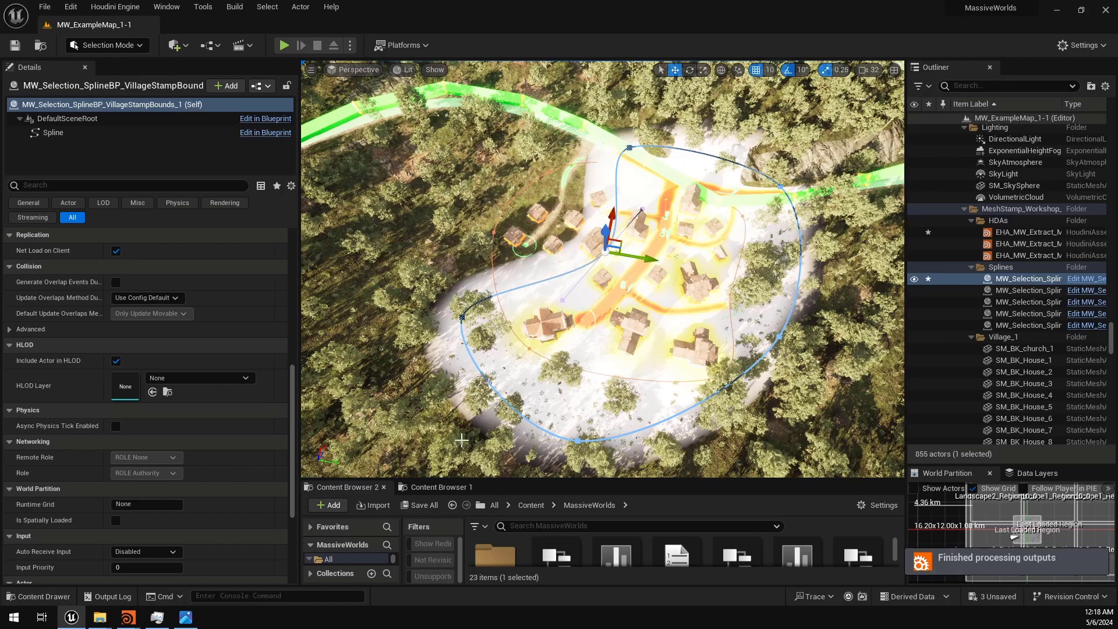
{"action": "key", "text": "ctrl+shift+s"}
{"action": "left_click", "coordinate": [652, 444]}
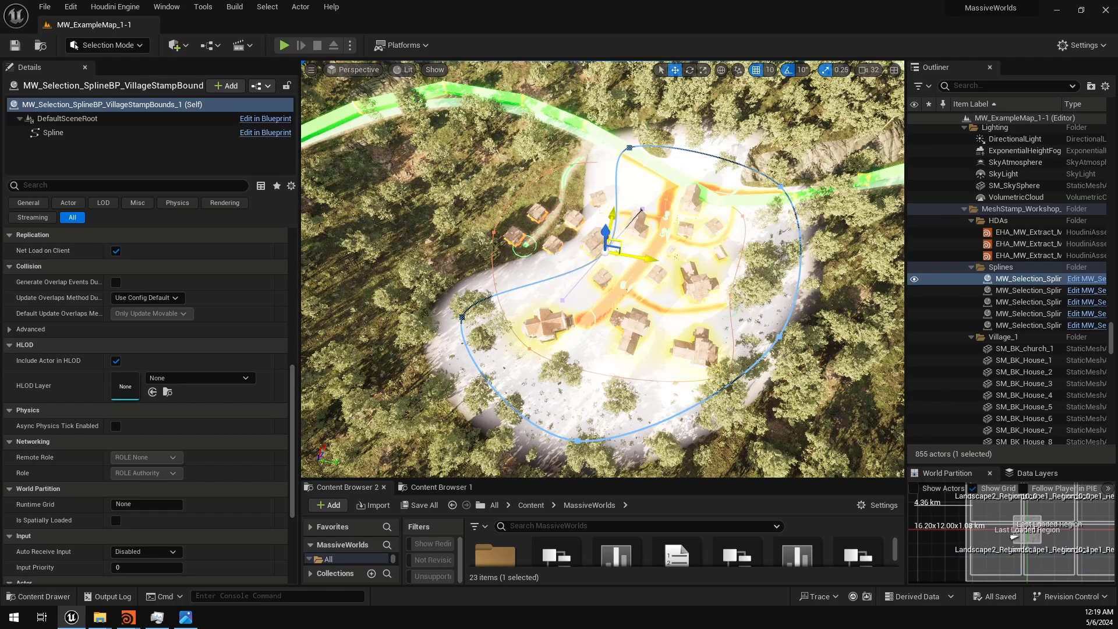
Step: Move the displaced bounds spline point back outside the small houses and save all changes
{"action": "left_click_drag", "start_coordinate": [614, 248], "coordinate": [513, 201]}
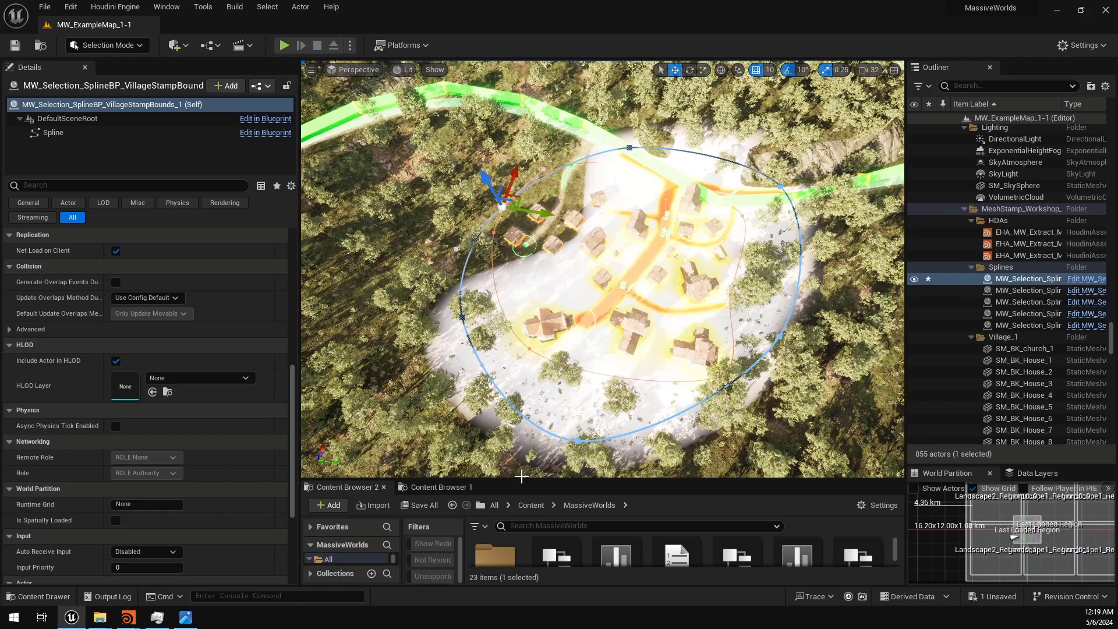
{"action": "left_click", "coordinate": [419, 504]}
{"action": "left_click", "coordinate": [658, 441]}
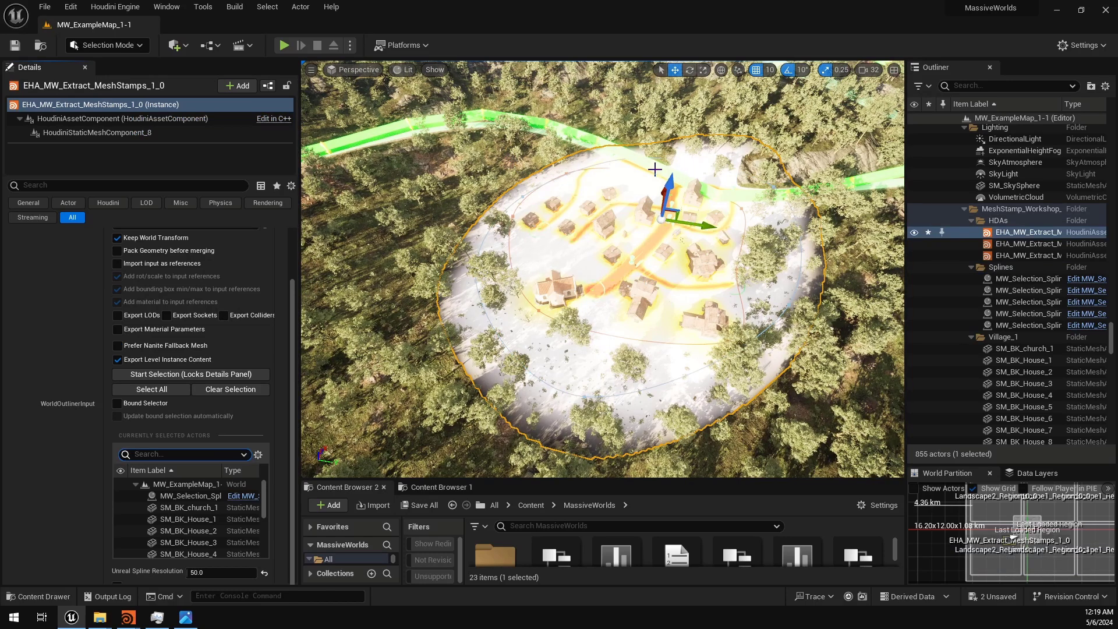
Step: Open the Houdini Engine session's scene in Houdini with the mesh stamp asset selected, and maximize the Houdini window
{"action": "left_click", "coordinate": [116, 7]}
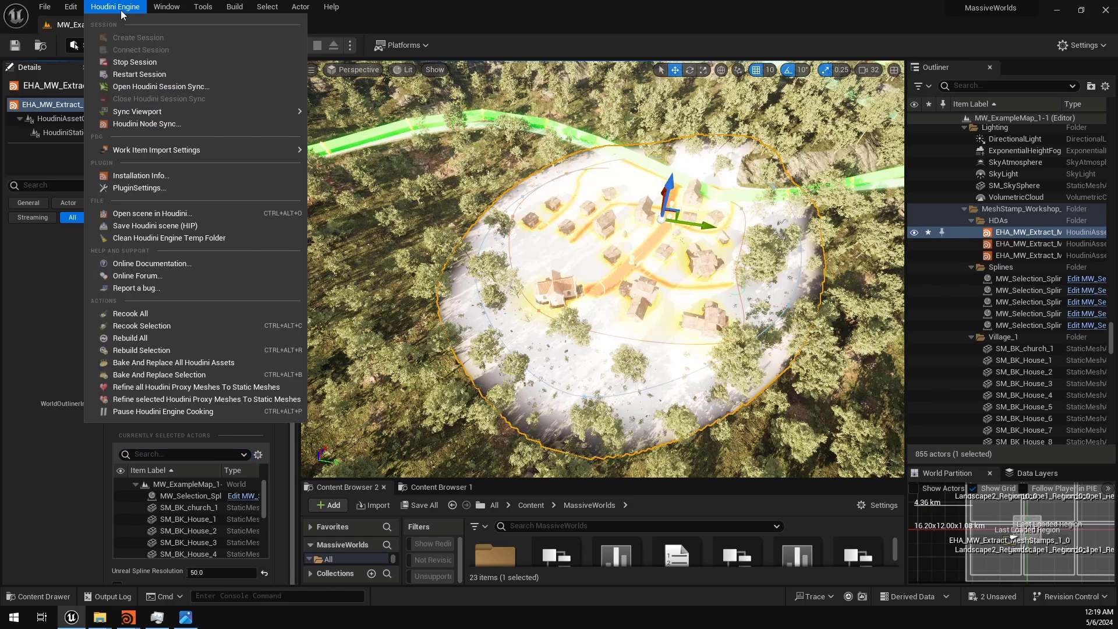
{"action": "left_click", "coordinate": [166, 212]}
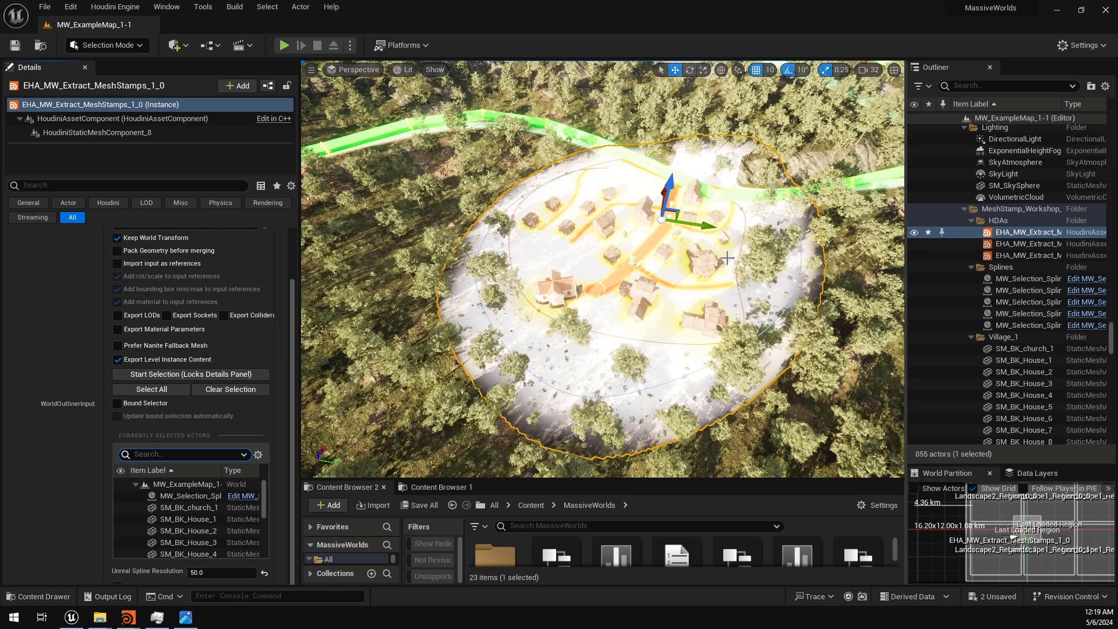
{"action": "right_click_drag", "start_coordinate": [672, 273], "coordinate": [678, 271]}
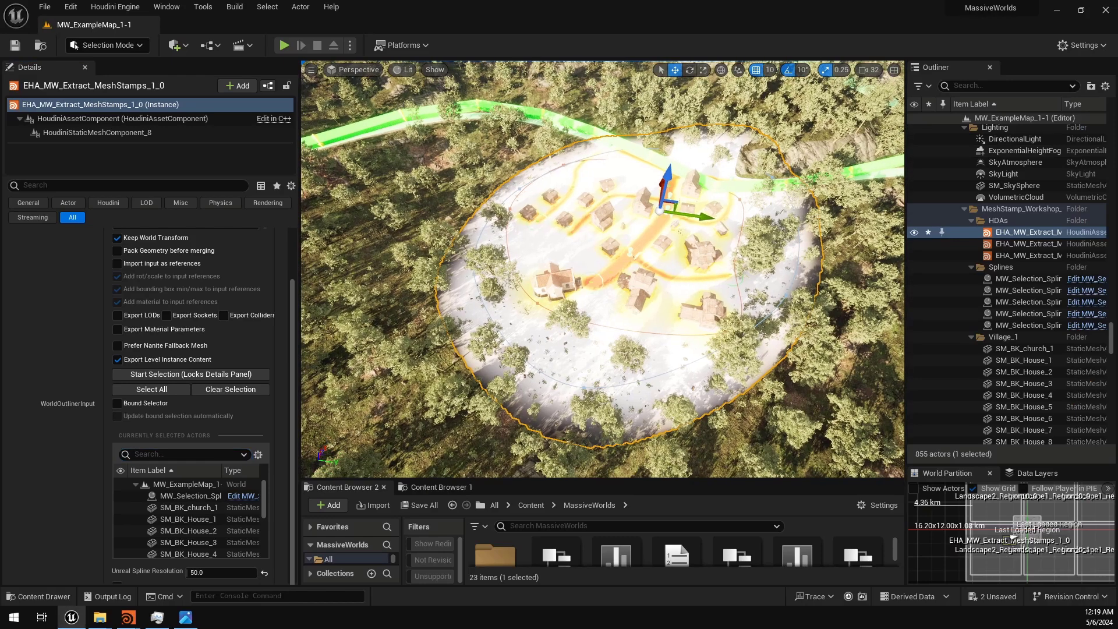
{"action": "left_click_drag", "start_coordinate": [1117, 38], "coordinate": [782, 41]}
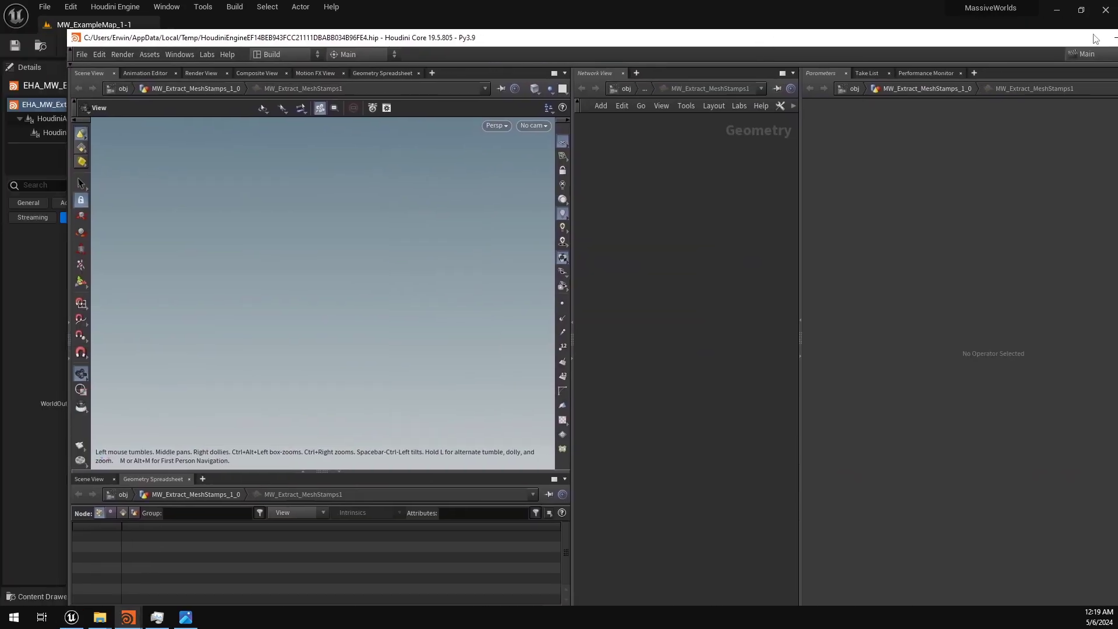
{"action": "double_click", "coordinate": [1056, 43]}
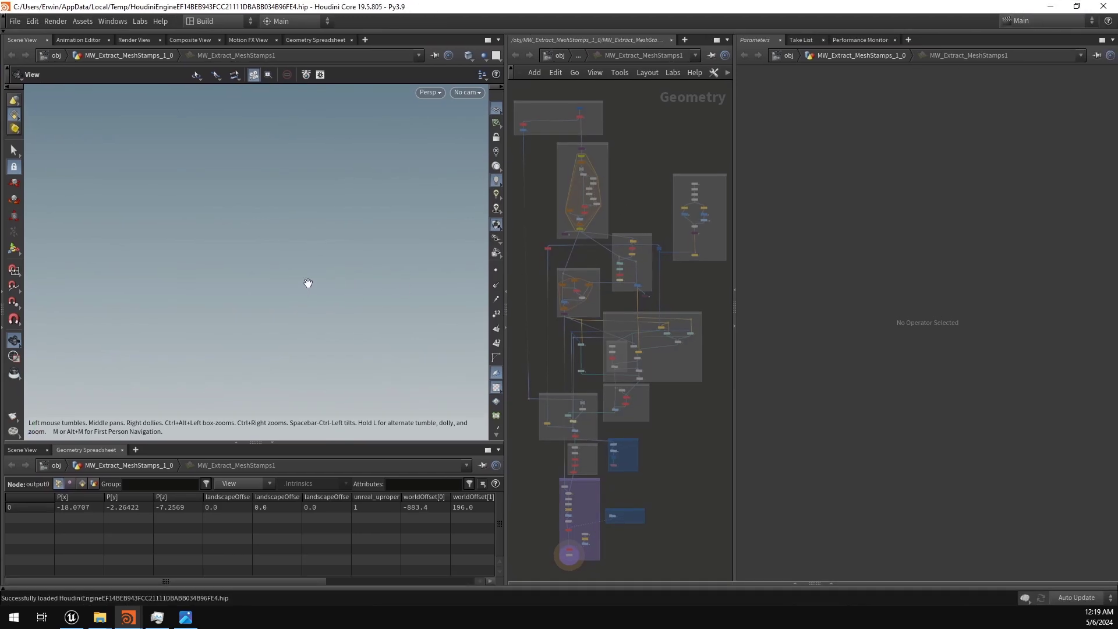
Step: Frame the stamp geometry, switch the viewport to the dark color scheme and hide the reference grid
{"action": "key", "text": "g"}
{"action": "left_click_drag", "start_coordinate": [290, 281], "coordinate": [334, 261]}
{"action": "scroll", "coordinate": [342, 277], "scroll_direction": "up", "scroll_amount": 3}
{"action": "scroll", "coordinate": [342, 277], "scroll_direction": "down", "scroll_amount": 2}
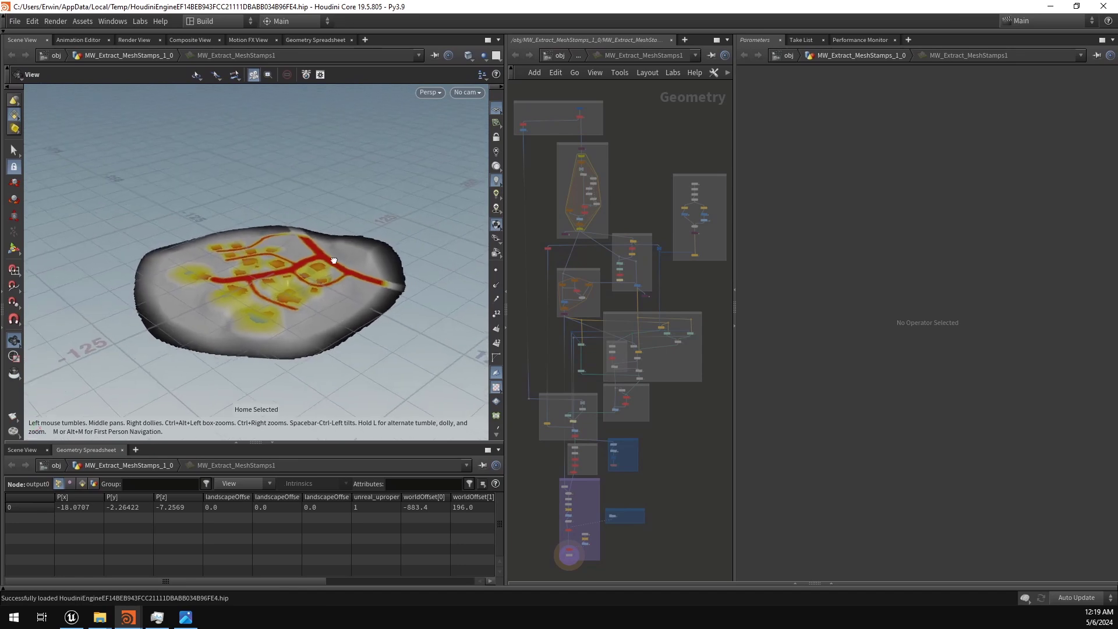
{"action": "key", "text": "d"}
{"action": "left_click", "coordinate": [353, 103]}
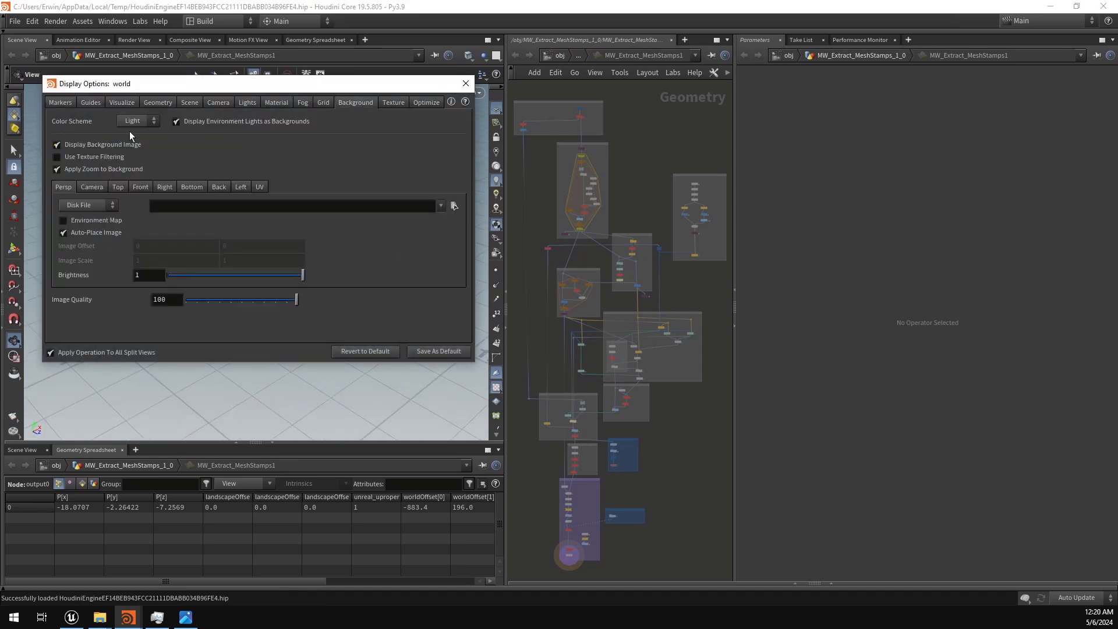
{"action": "left_click", "coordinate": [142, 142]}
{"action": "left_click", "coordinate": [466, 83]}
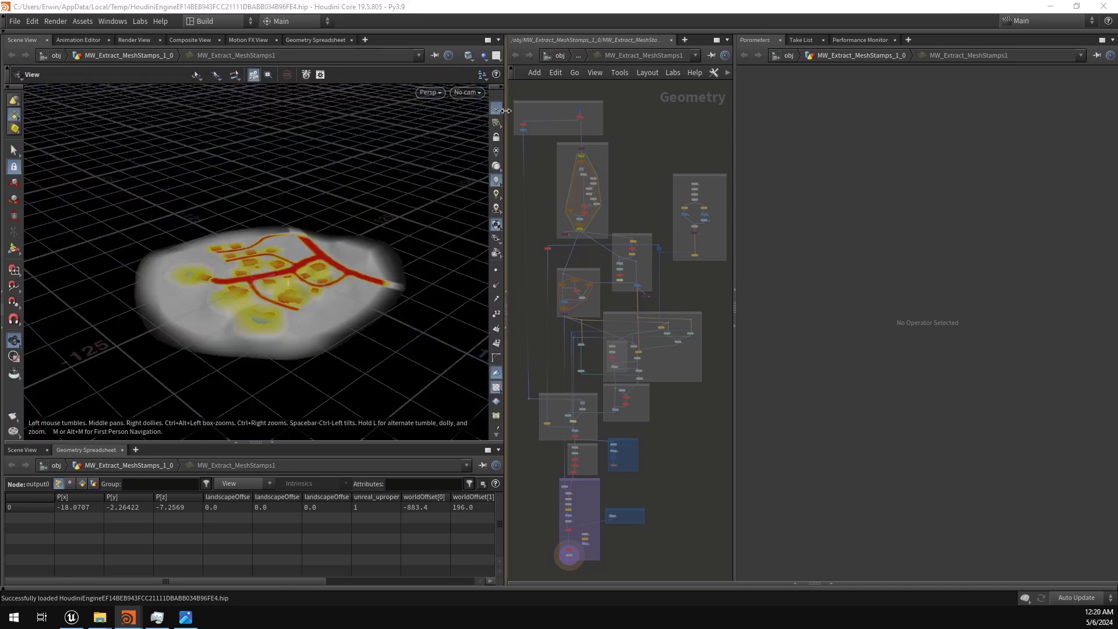
{"action": "left_click", "coordinate": [497, 112]}
Step: Widen the network view, go up to the MW_Extract_MeshStamps1 node and allow editing of its contents
{"action": "left_click_drag", "start_coordinate": [734, 367], "coordinate": [917, 366]}
{"action": "middle_click_drag", "start_coordinate": [736, 129], "coordinate": [751, 198]}
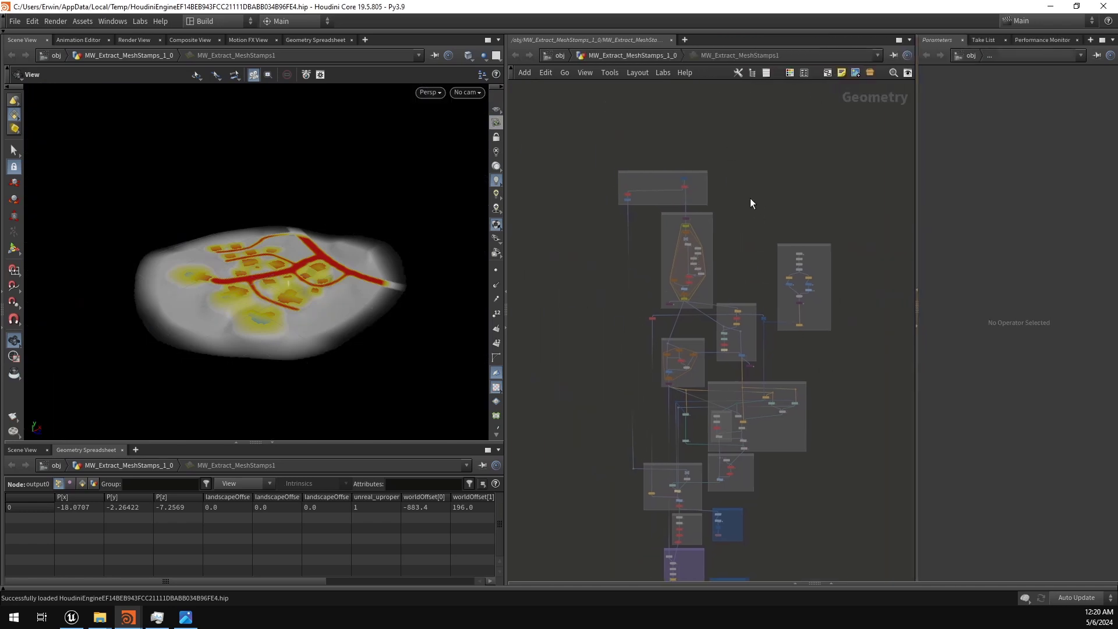
{"action": "left_click", "coordinate": [612, 57]}
{"action": "right_click", "coordinate": [718, 335]}
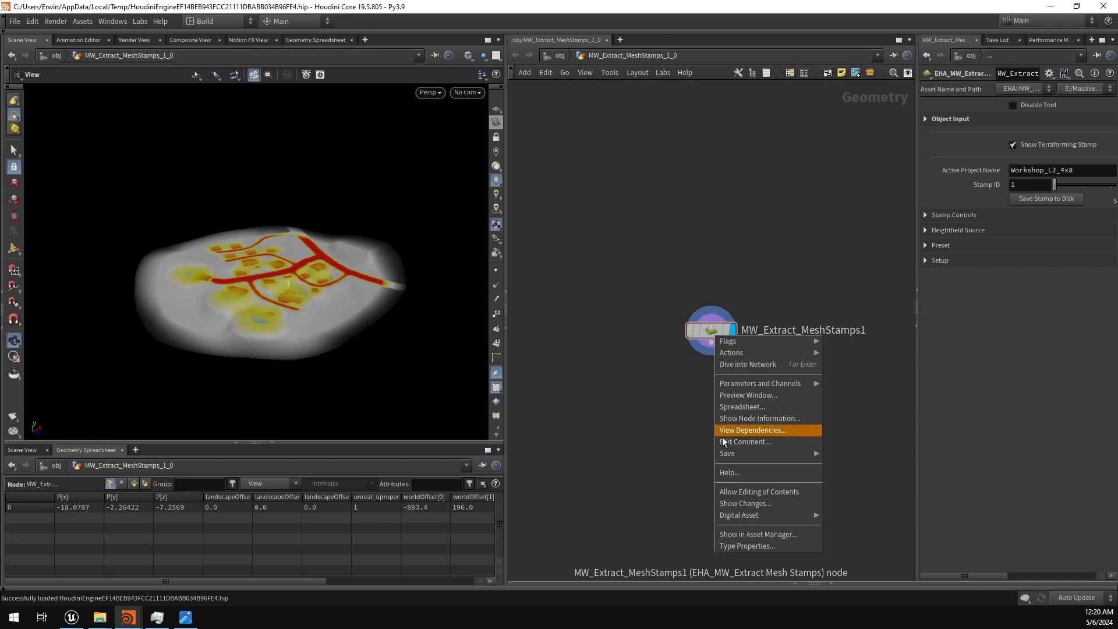
{"action": "left_click", "coordinate": [758, 492]}
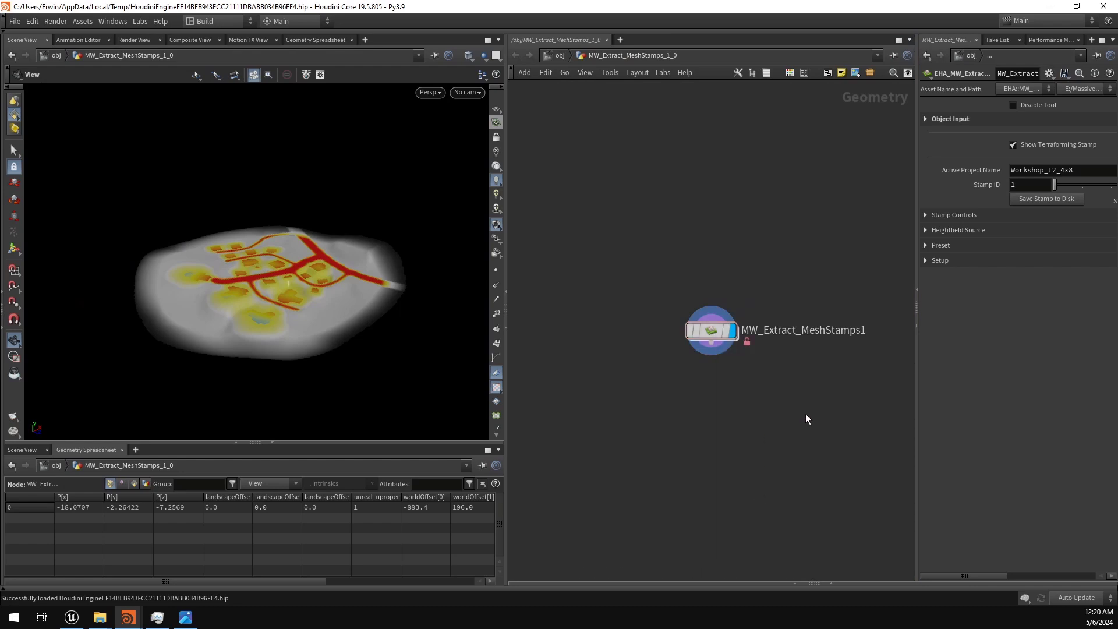
Step: Go up to the object level, open the WorldOutlinerInput_StaticMeshComponent3 input and frame its house mesh
{"action": "left_click", "coordinate": [559, 56]}
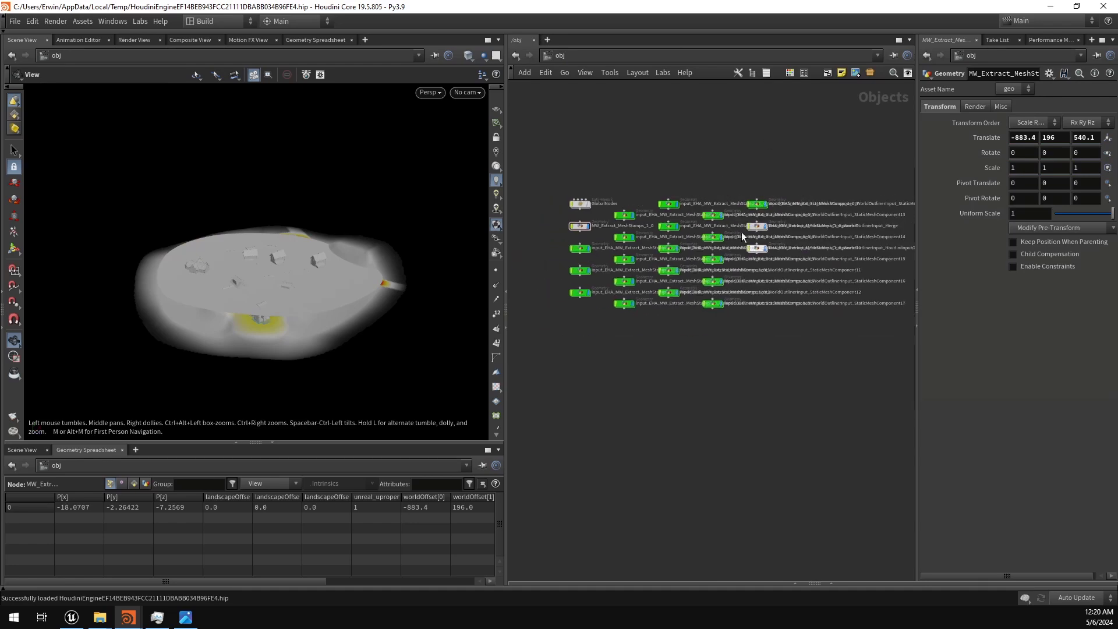
{"action": "middle_click_drag", "start_coordinate": [699, 366], "coordinate": [724, 382]}
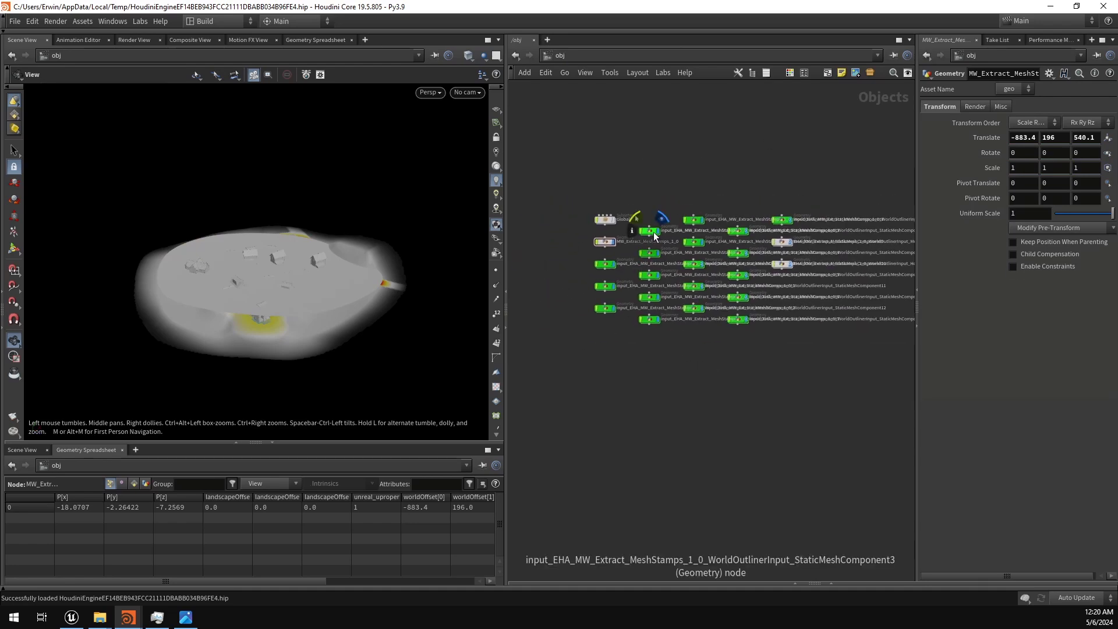
{"action": "double_click", "coordinate": [650, 231]}
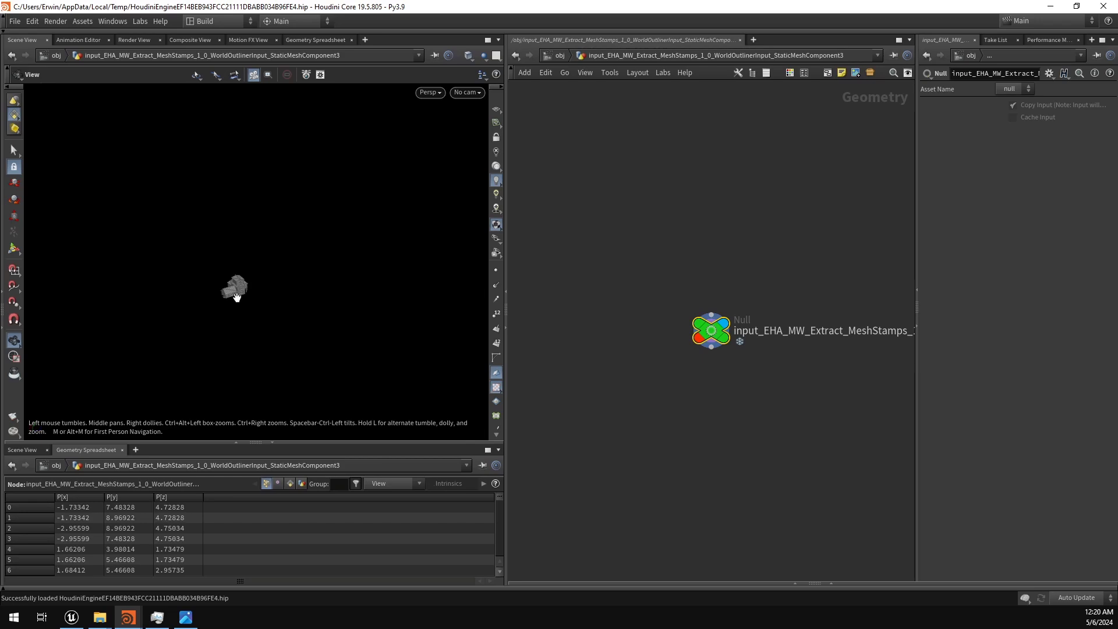
{"action": "key", "text": "f"}
{"action": "mouse_move", "coordinate": [236, 297]}
{"action": "left_mouse_down"}
{"action": "mouse_move", "coordinate": [419, 256]}
{"action": "mouse_move", "coordinate": [241, 276]}
{"action": "left_mouse_up"}
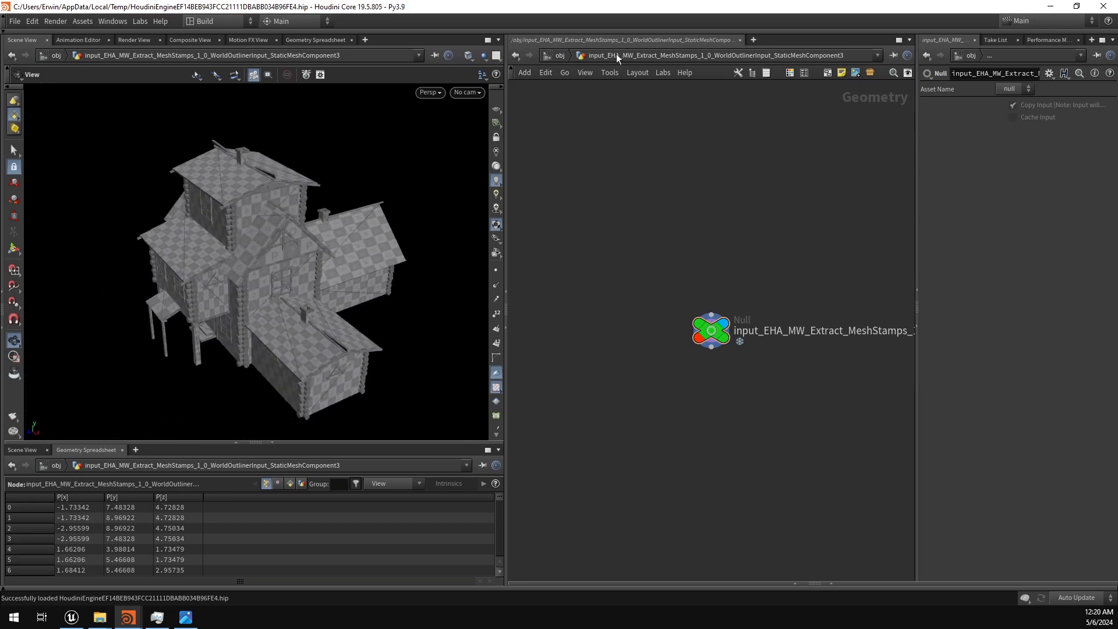
Step: Return to the object level and move the WorldOutlinerInput merge and VillageStampBounds spline objects below the other nodes
{"action": "left_click", "coordinate": [559, 56]}
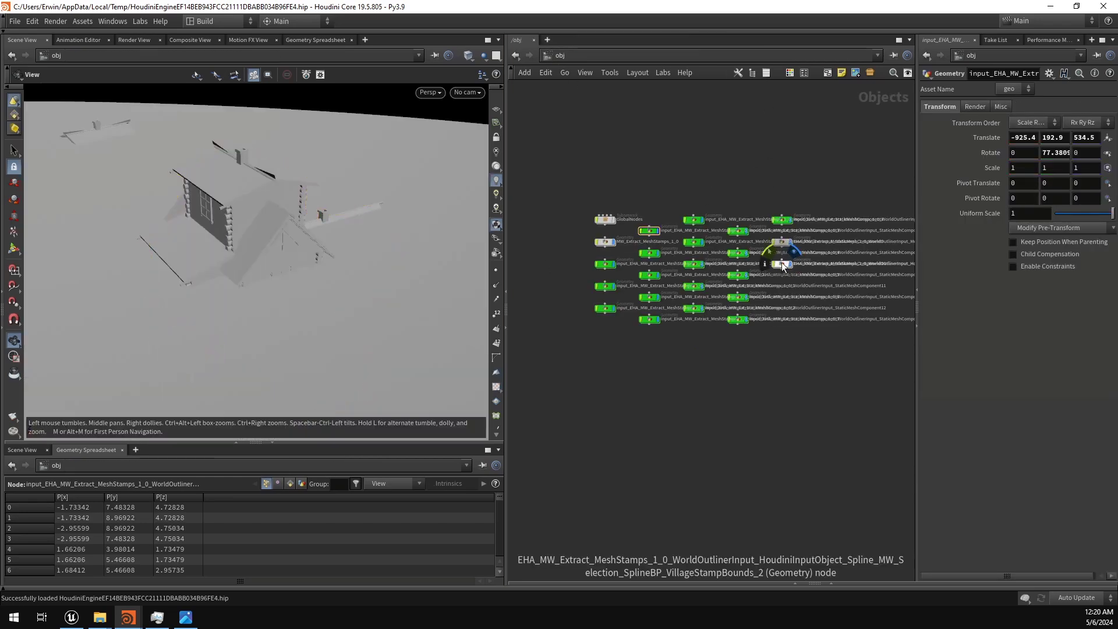
{"action": "left_click_drag", "start_coordinate": [841, 390], "coordinate": [704, 377]}
{"action": "left_click", "coordinate": [728, 393]}
{"action": "middle_click_drag", "start_coordinate": [766, 363], "coordinate": [714, 396]}
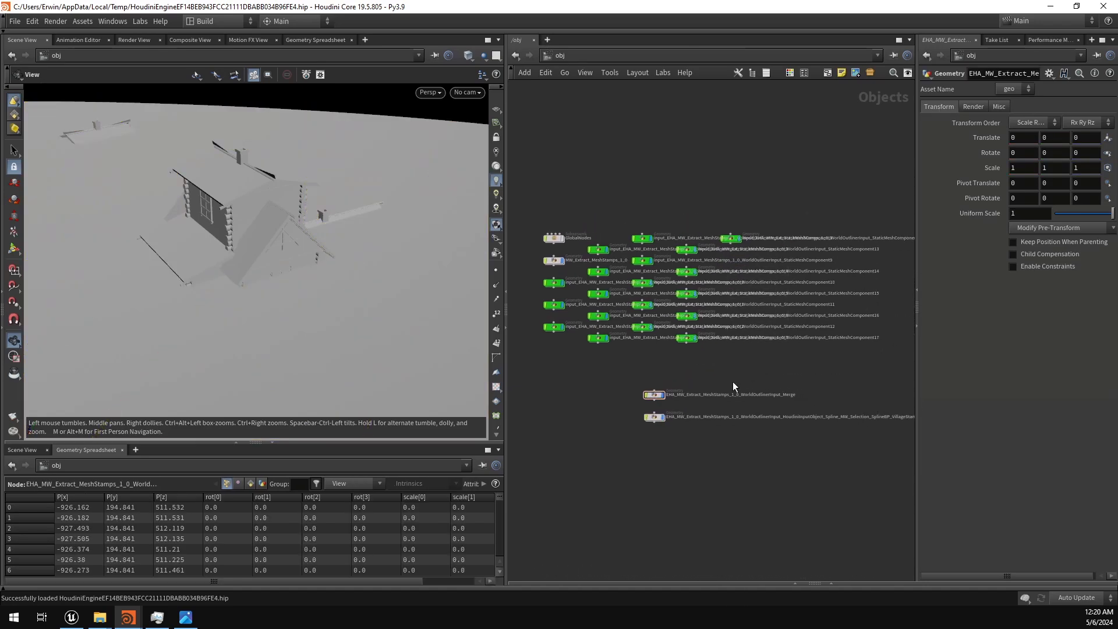
Step: Open the VillageStampBounds spline object, frame its curve in the viewport and look through its group list
{"action": "double_click", "coordinate": [655, 417]}
{"action": "key", "text": "g"}
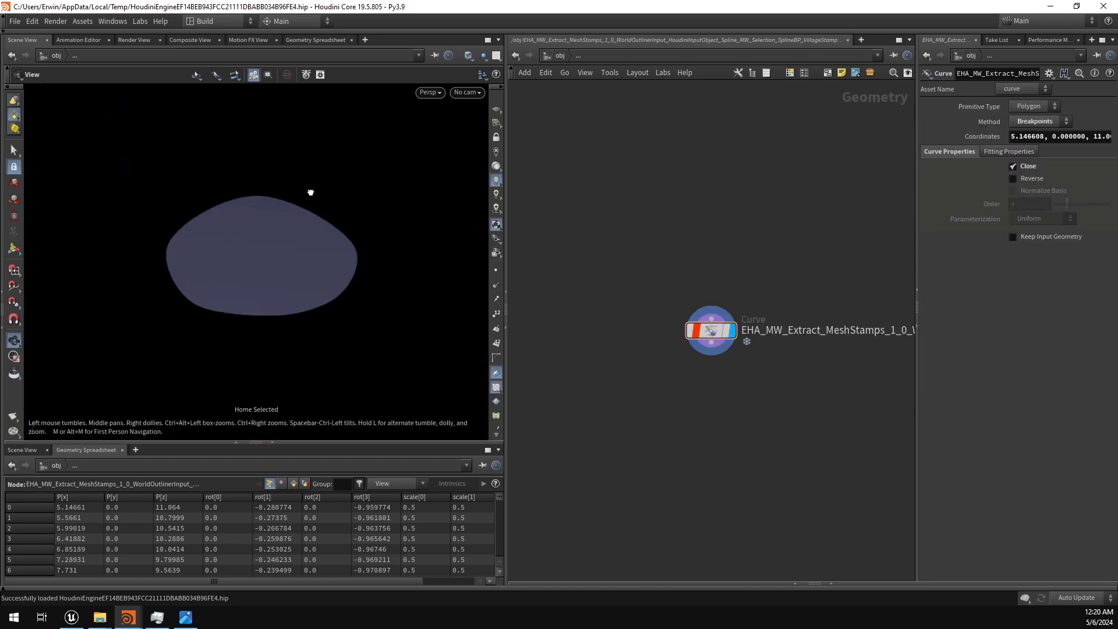
{"action": "left_click_drag", "start_coordinate": [308, 268], "coordinate": [243, 272]}
{"action": "scroll", "coordinate": [499, 375], "scroll_direction": "down", "scroll_amount": 3}
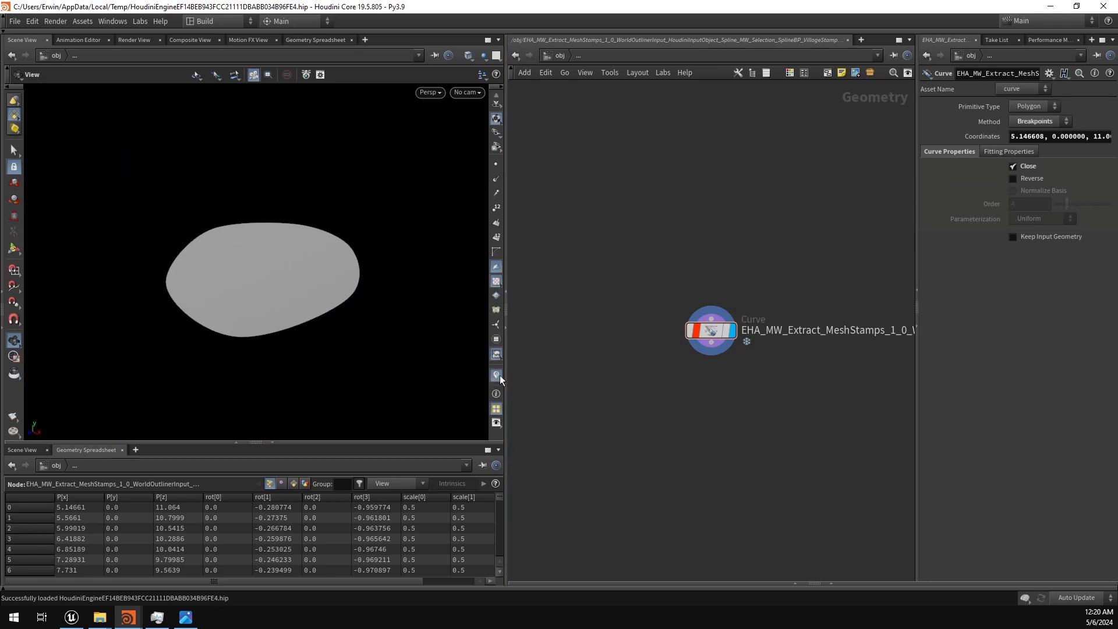
{"action": "left_click", "coordinate": [498, 340]}
{"action": "scroll", "coordinate": [383, 144], "scroll_direction": "down", "scroll_amount": 2}
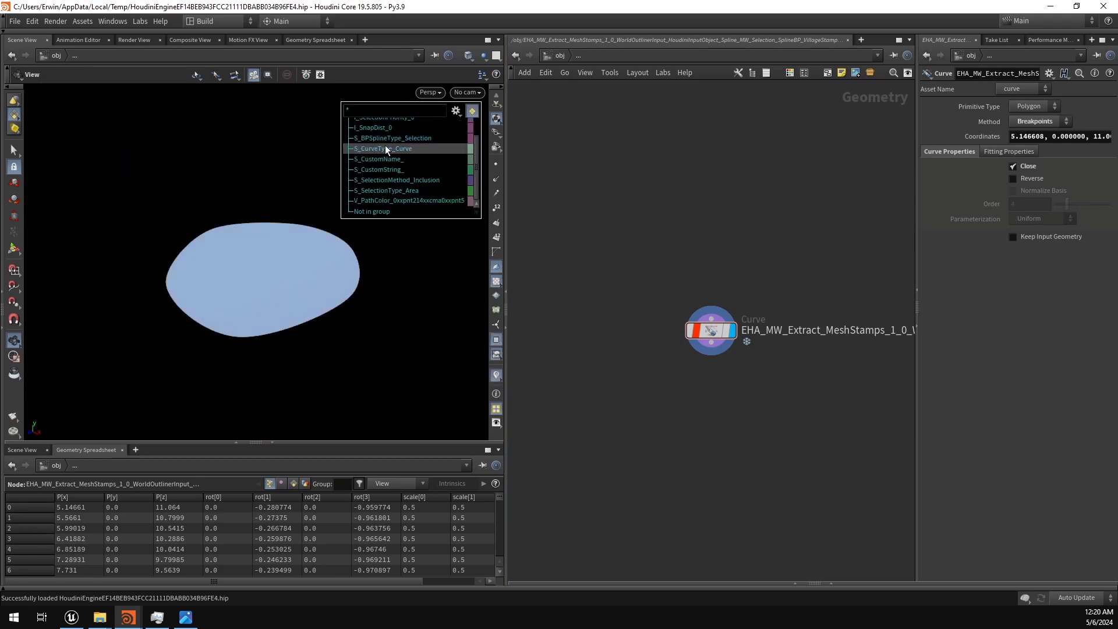
{"action": "scroll", "coordinate": [393, 206], "scroll_direction": "up", "scroll_amount": 2}
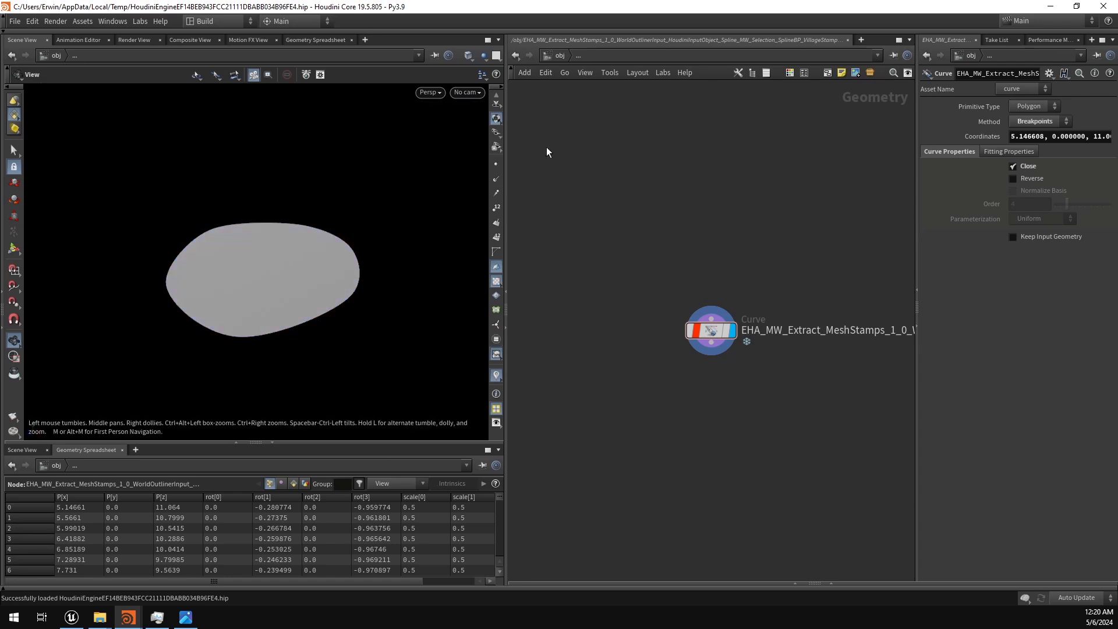
Step: Return to the object level, move the MW_Extract_MeshStamps_1_0 object away from the input nodes and enter it
{"action": "left_click", "coordinate": [579, 55]}
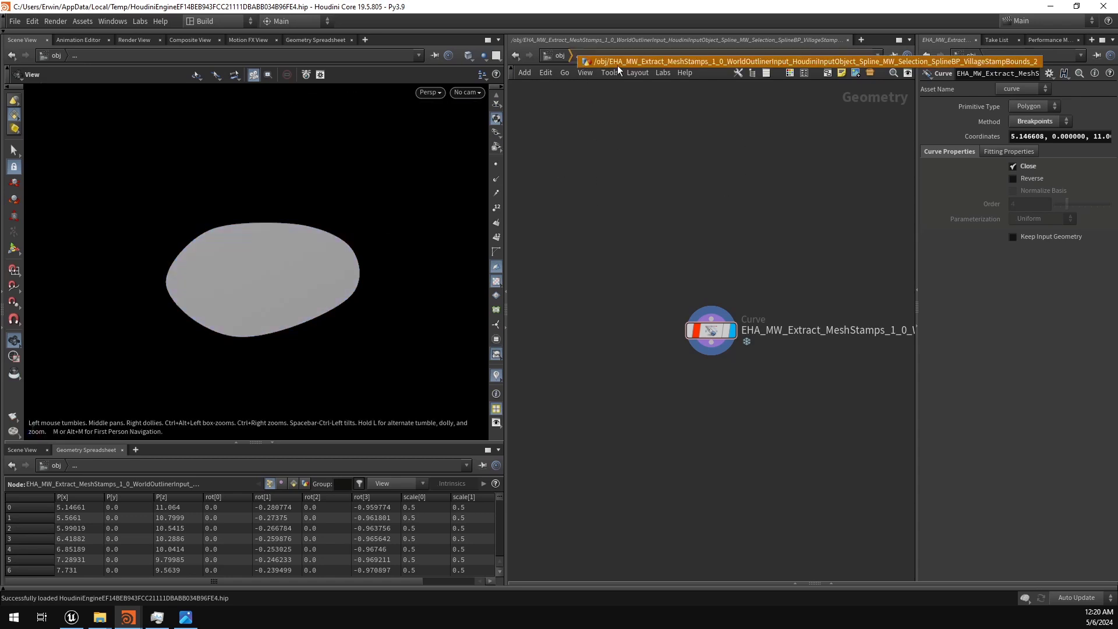
{"action": "left_click", "coordinate": [606, 62]}
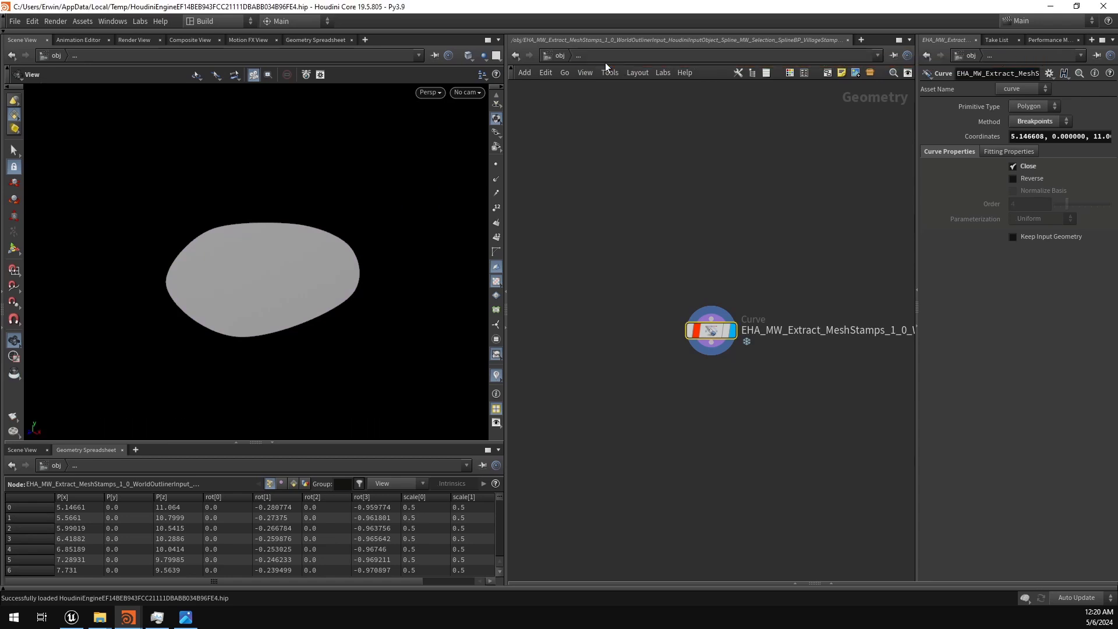
{"action": "left_click", "coordinate": [564, 57]}
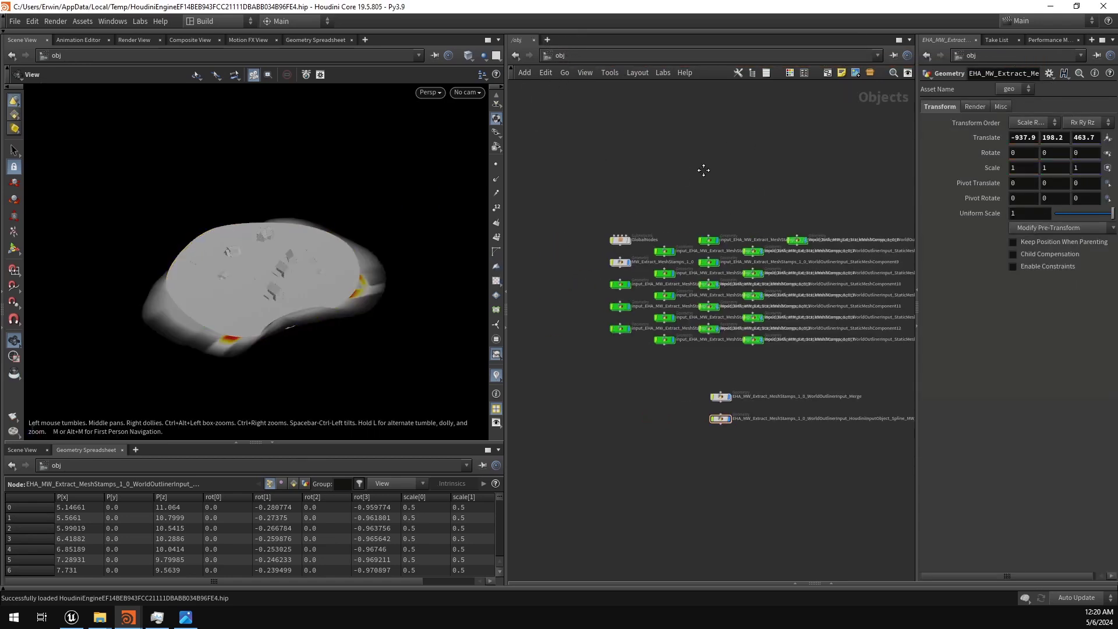
{"action": "left_click_drag", "start_coordinate": [641, 264], "coordinate": [558, 261]}
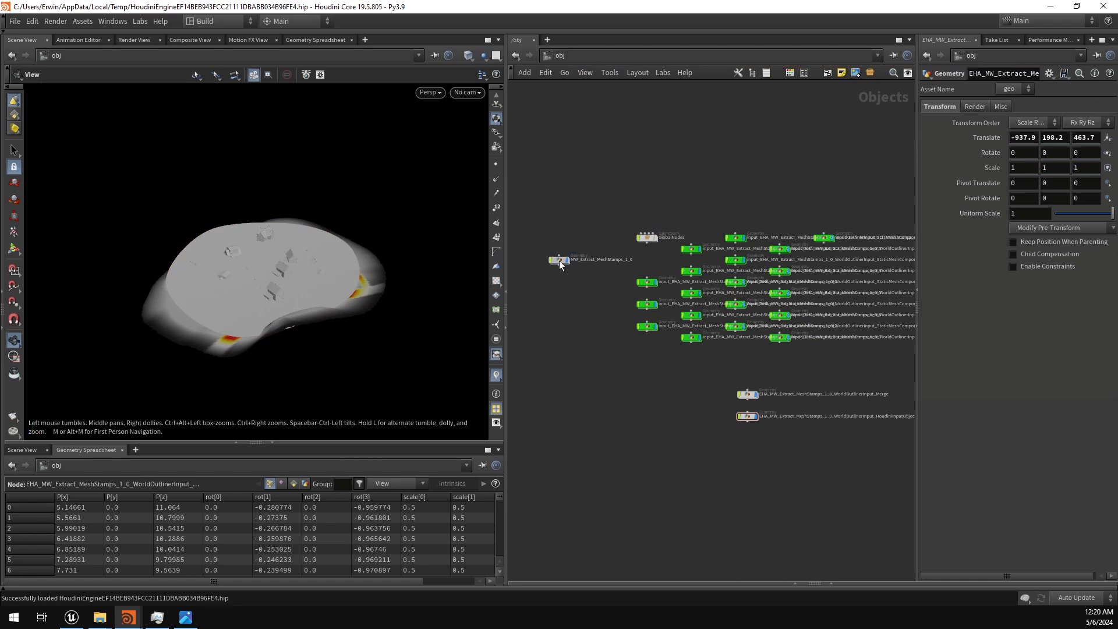
{"action": "scroll", "coordinate": [559, 260], "scroll_direction": "up", "scroll_amount": 5}
{"action": "double_click", "coordinate": [589, 272]}
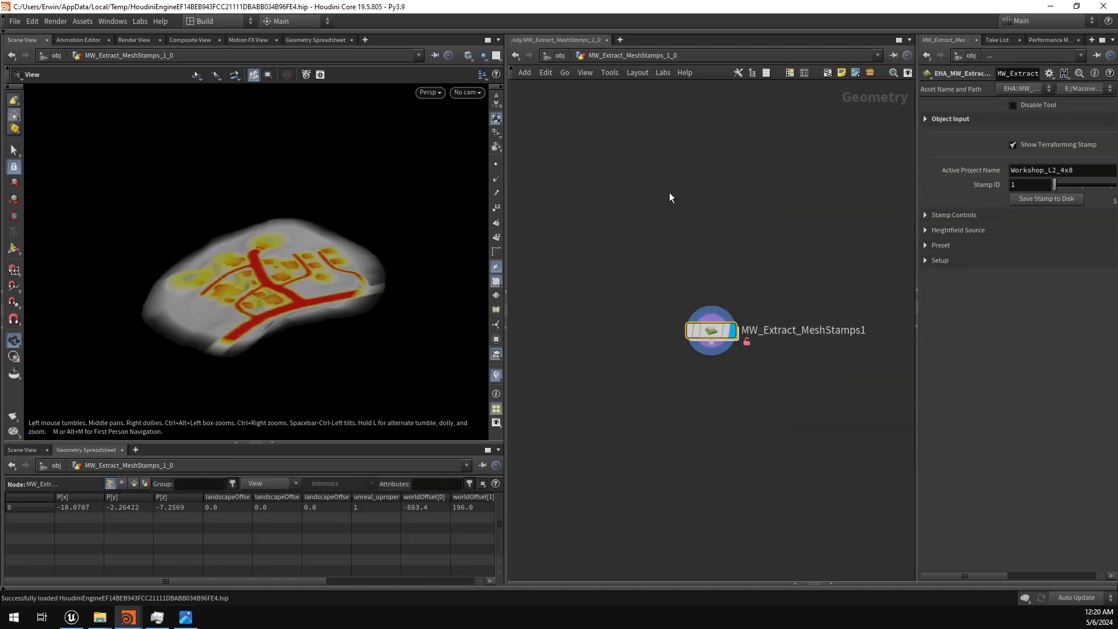
Step: Set the viewport to hide other objects and orbit around the terraforming stamp
{"action": "left_click", "coordinate": [483, 56]}
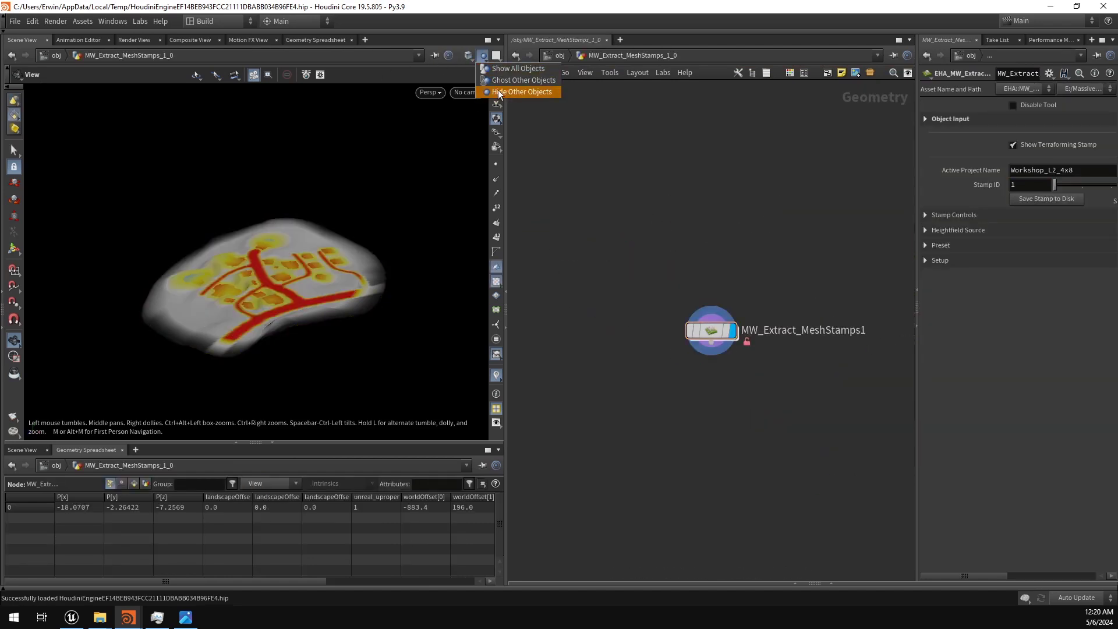
{"action": "left_click", "coordinate": [533, 91]}
{"action": "mouse_move", "coordinate": [278, 285]}
{"action": "left_mouse_down"}
{"action": "mouse_move", "coordinate": [457, 305]}
{"action": "mouse_move", "coordinate": [314, 315]}
{"action": "mouse_move", "coordinate": [310, 284]}
{"action": "mouse_move", "coordinate": [304, 325]}
{"action": "mouse_move", "coordinate": [303, 244]}
{"action": "mouse_move", "coordinate": [299, 285]}
{"action": "left_mouse_up"}
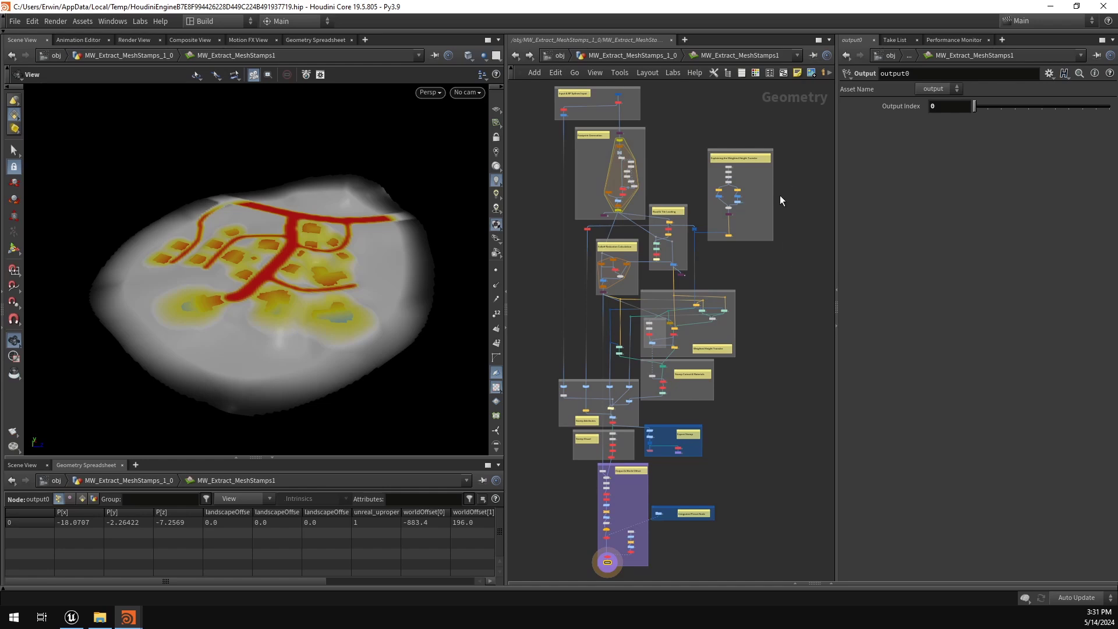
Step: Display the landscape null, then the isolatePaths node in the Road & Tile Loading section, and inspect both results
{"action": "scroll", "coordinate": [743, 227], "scroll_direction": "up", "scroll_amount": 5}
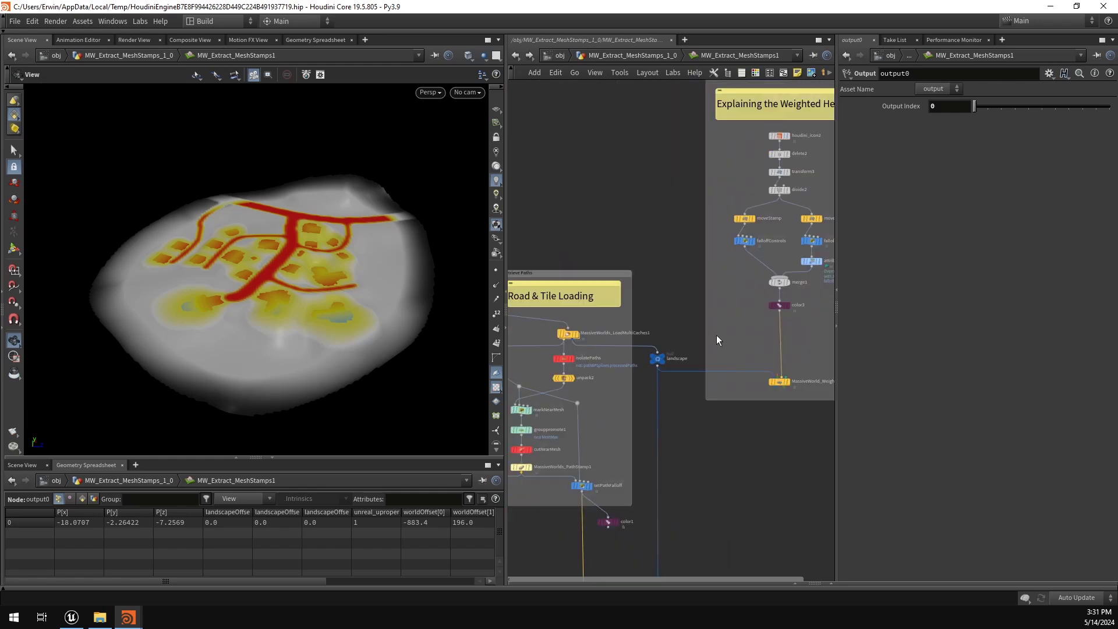
{"action": "scroll", "coordinate": [582, 329], "scroll_direction": "up", "scroll_amount": 3}
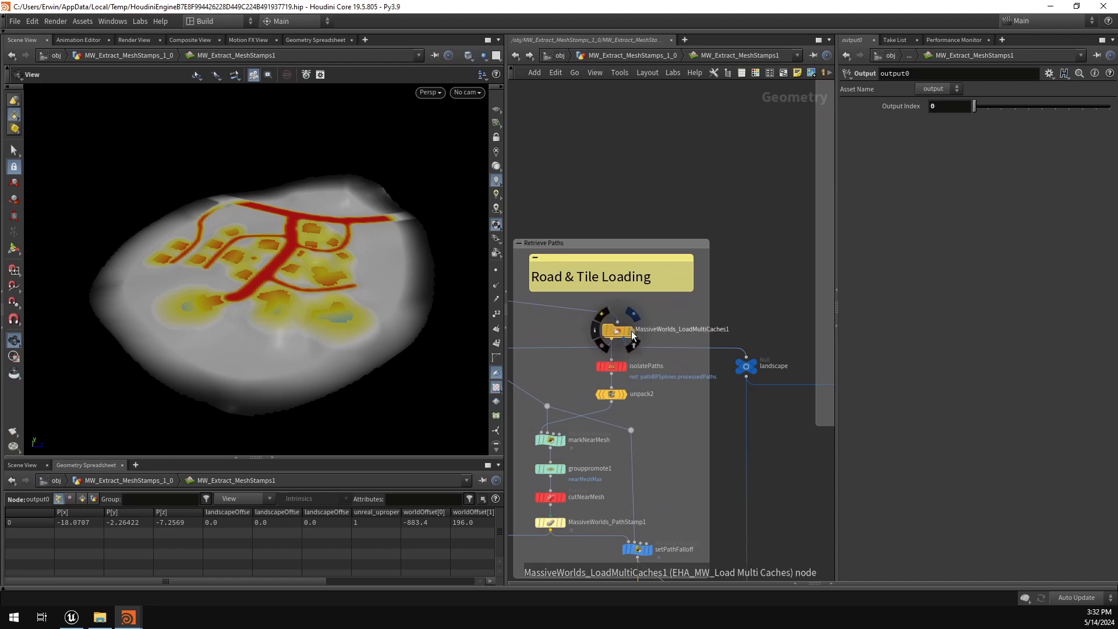
{"action": "left_click", "coordinate": [746, 366]}
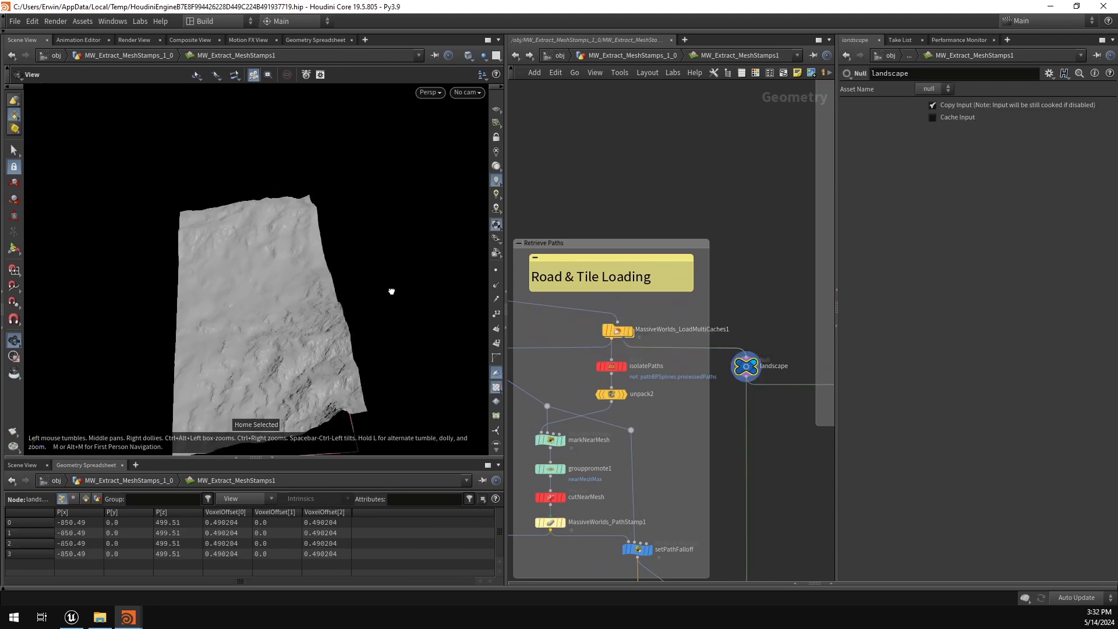
{"action": "left_click", "coordinate": [628, 367]}
{"action": "left_click_drag", "start_coordinate": [237, 233], "coordinate": [374, 266]}
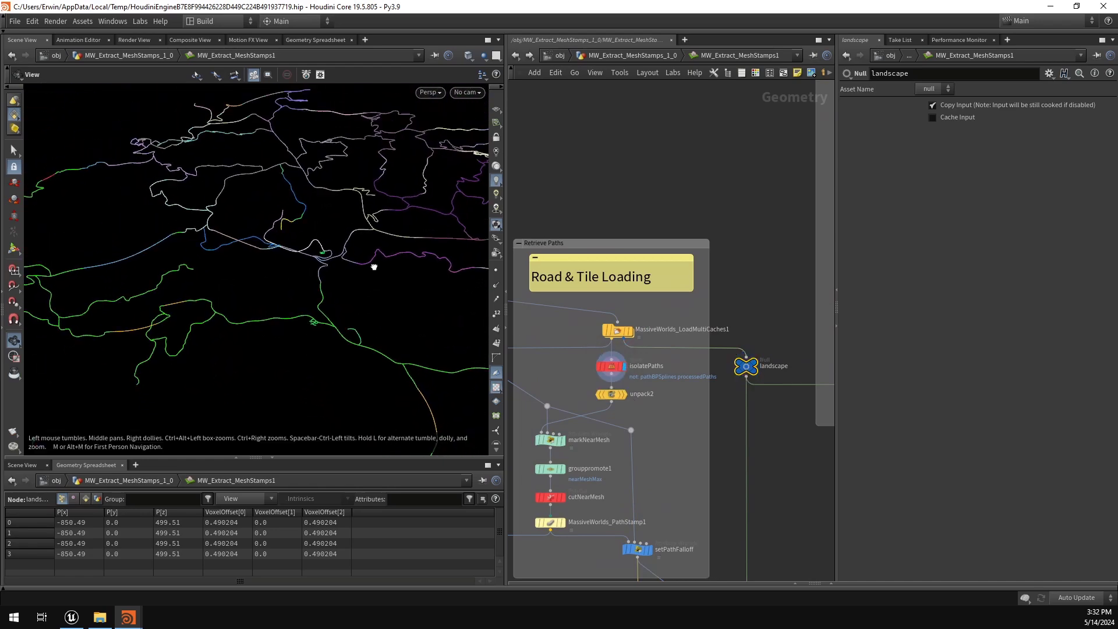
Step: Display MassiveWorld_WeightedHeightTransfer3 in the weighted height transfer example and inspect the two stamps on the terrain up close
{"action": "scroll", "coordinate": [742, 303], "scroll_direction": "down", "scroll_amount": 5}
{"action": "scroll", "coordinate": [710, 310], "scroll_direction": "up", "scroll_amount": 5}
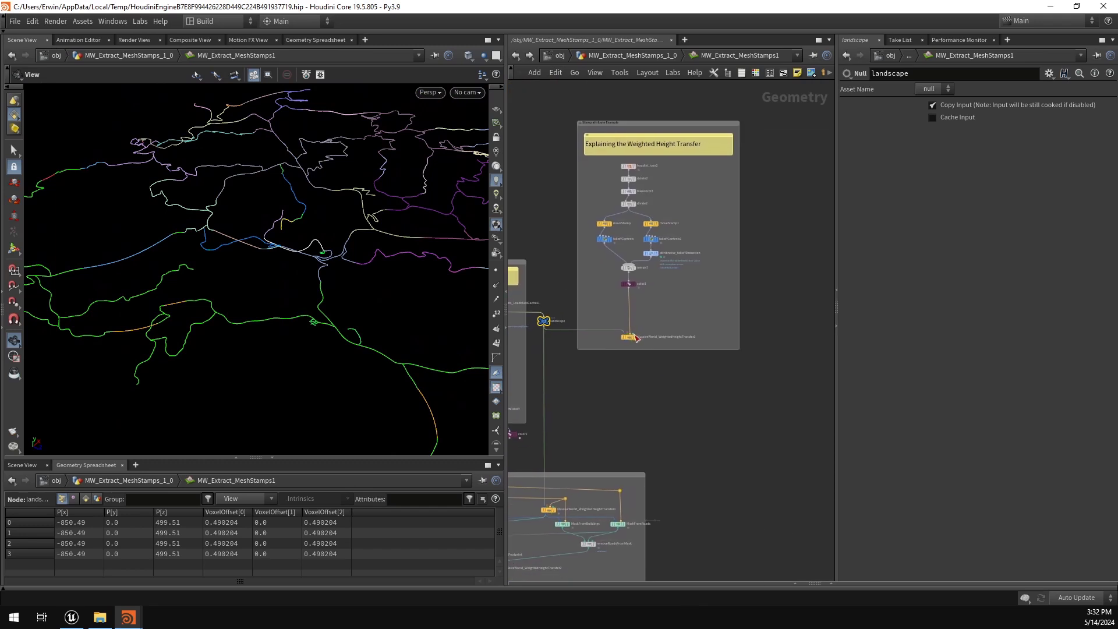
{"action": "left_click_drag", "start_coordinate": [710, 310], "coordinate": [591, 373]}
{"action": "middle_click_drag", "start_coordinate": [724, 312], "coordinate": [704, 414]}
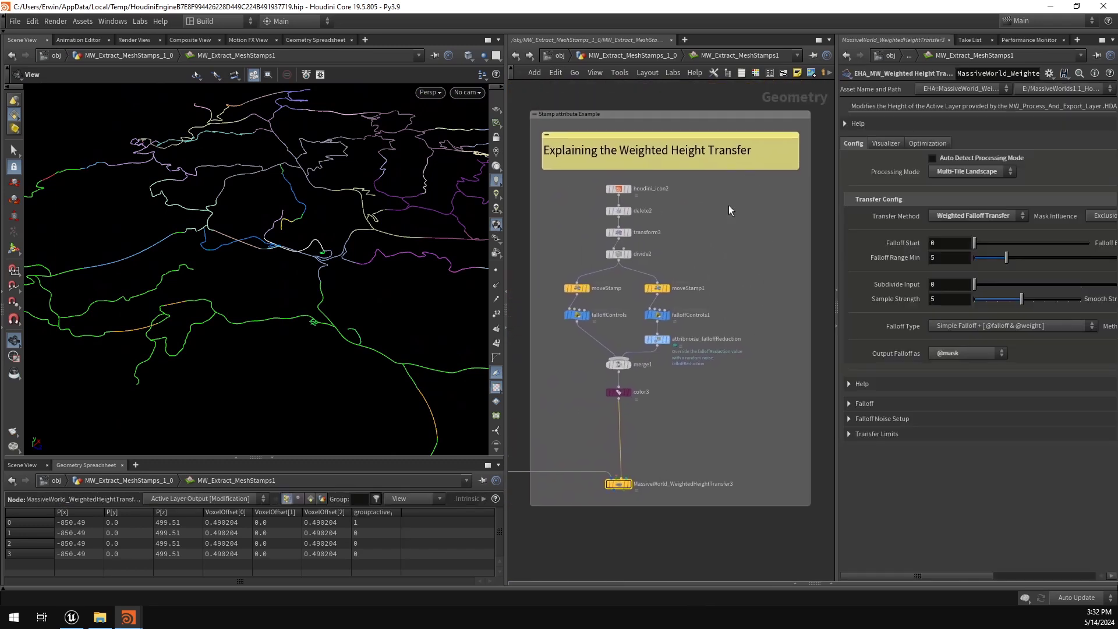
{"action": "left_click", "coordinate": [628, 484]}
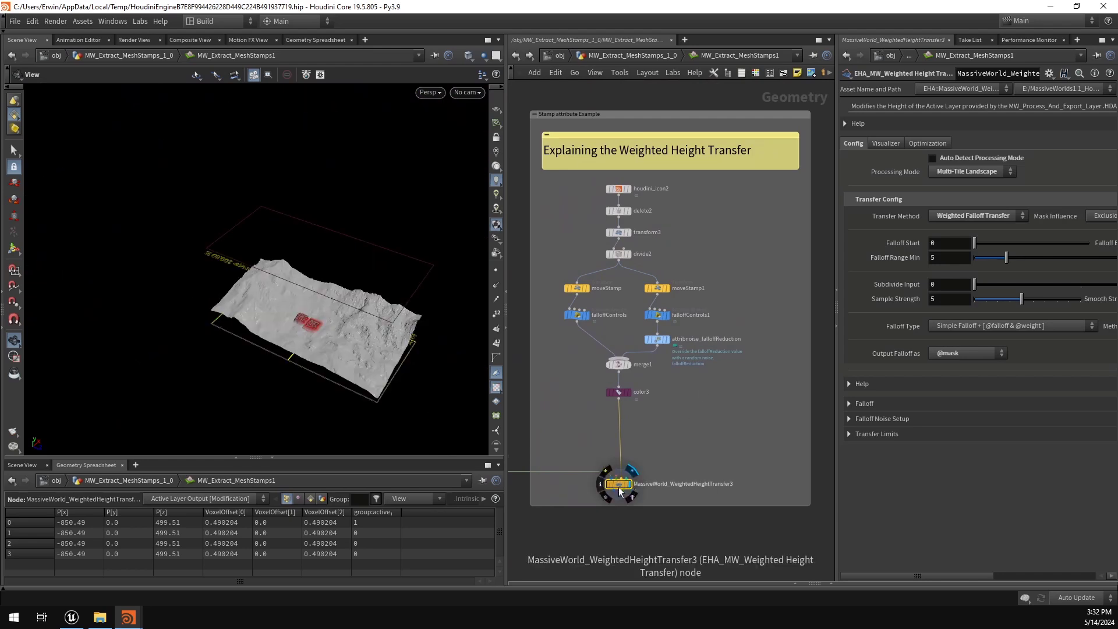
{"action": "key", "text": "space+g"}
{"action": "scroll", "coordinate": [276, 289], "scroll_direction": "up", "scroll_amount": 10}
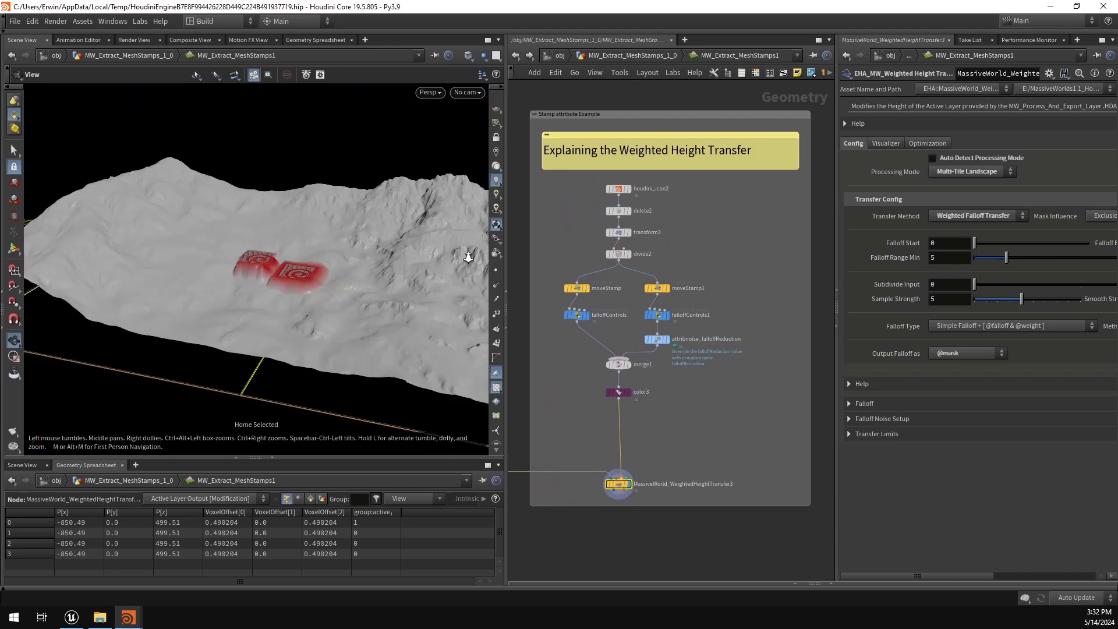
{"action": "scroll", "coordinate": [323, 296], "scroll_direction": "up", "scroll_amount": 3}
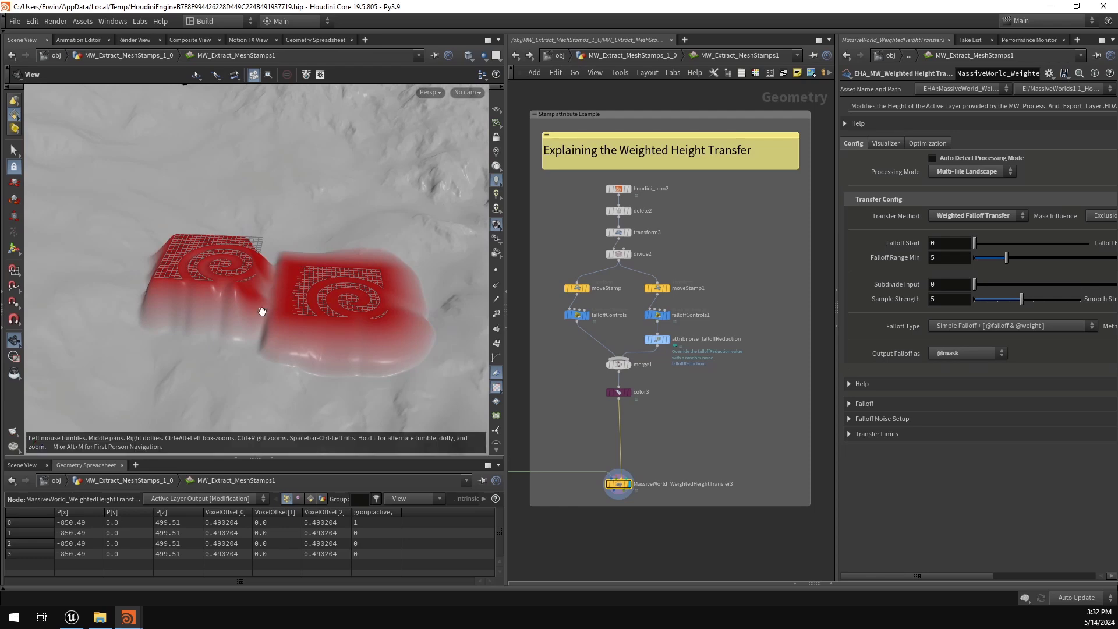
{"action": "scroll", "coordinate": [360, 265], "scroll_direction": "down", "scroll_amount": 10}
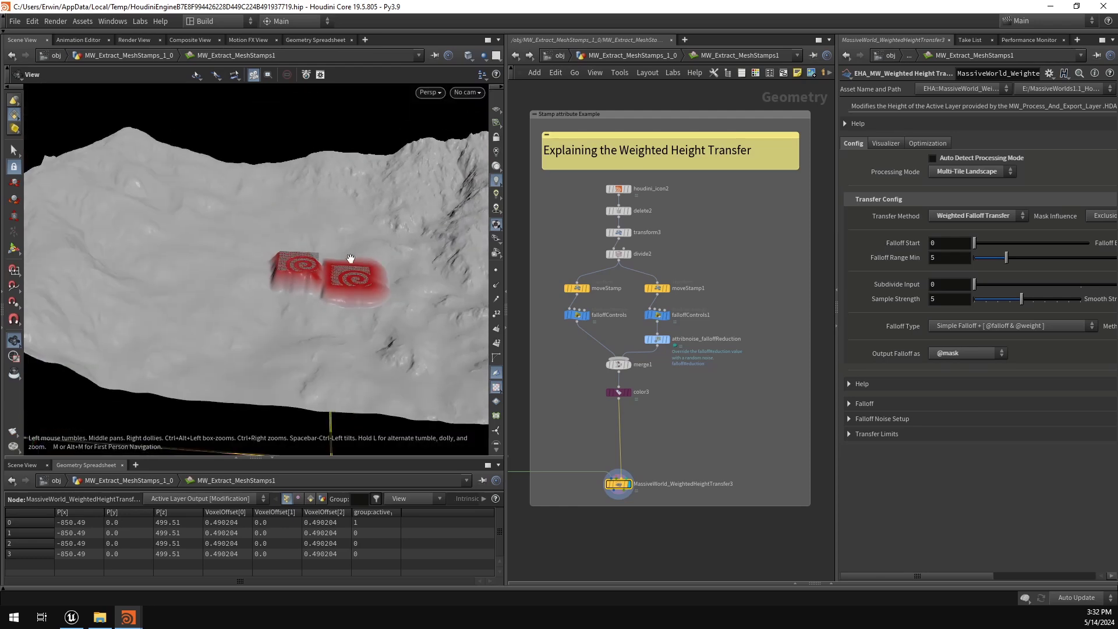
Step: Bring the Input & BP Splines Input section of the network into close view
{"action": "scroll", "coordinate": [710, 271], "scroll_direction": "down", "scroll_amount": 6}
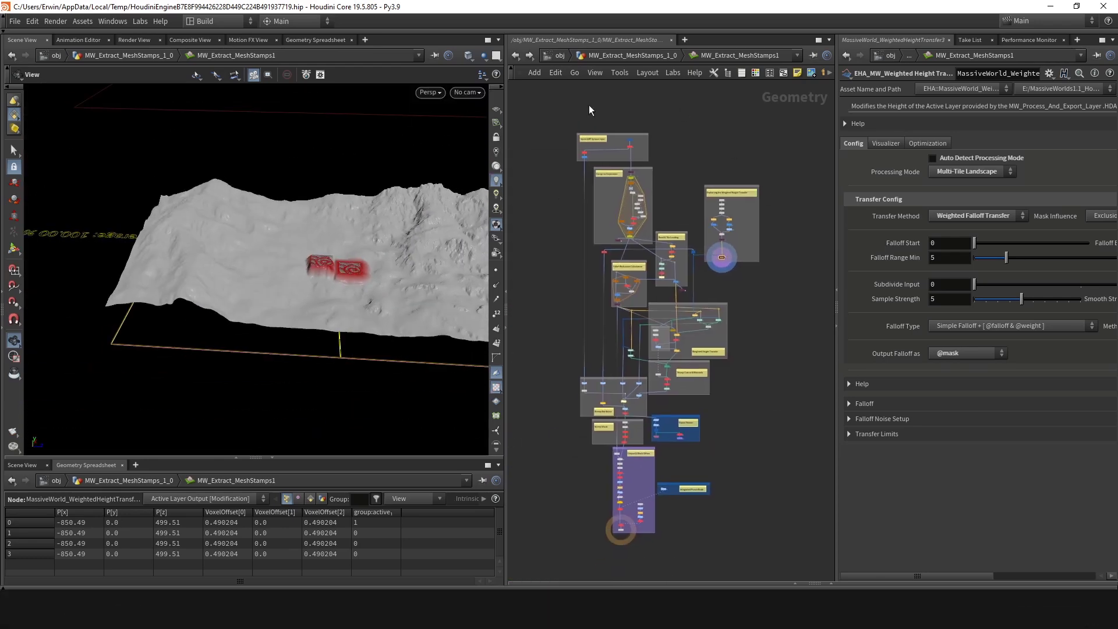
{"action": "middle_click_drag", "start_coordinate": [698, 137], "coordinate": [724, 232]}
{"action": "mouse_move", "coordinate": [654, 239]}
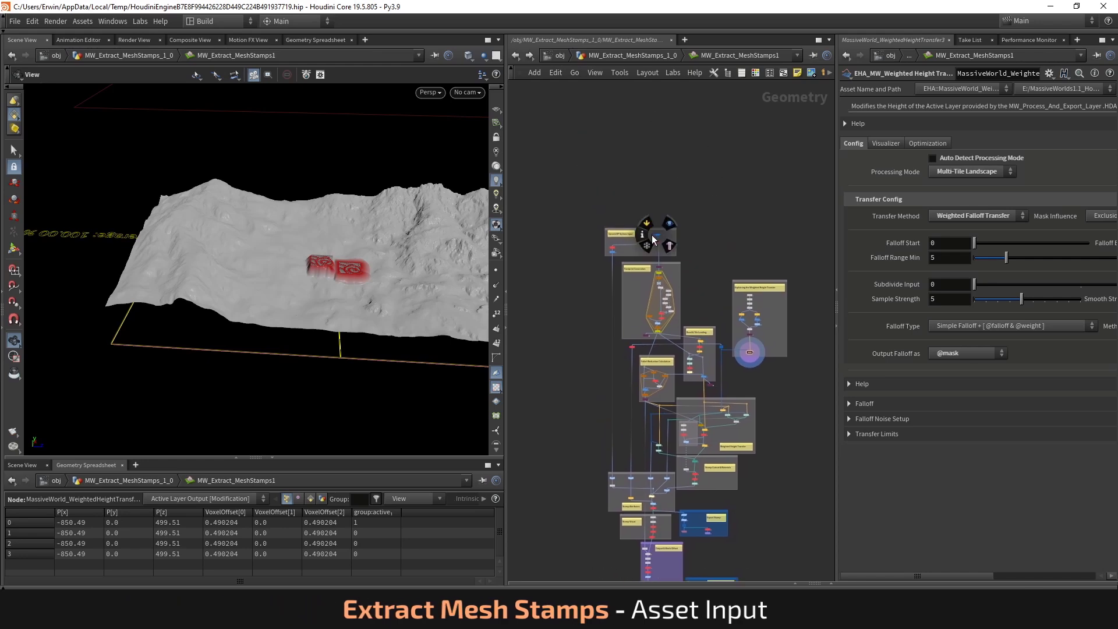
{"action": "scroll", "coordinate": [654, 239], "scroll_direction": "up", "scroll_amount": 8}
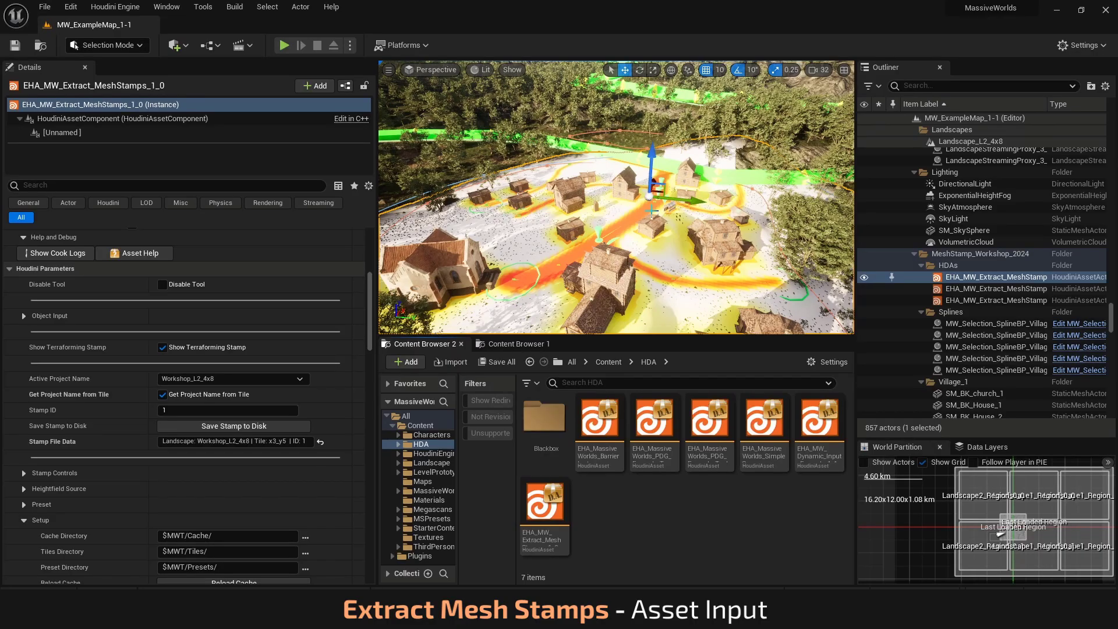
Step: Switch to Unreal, view the whole village stamp and open the Houdini Engine session's scene in Houdini
{"action": "mouse_move", "coordinate": [652, 211]}
{"action": "right_mouse_down"}
{"action": "mouse_move", "coordinate": [650, 224]}
{"action": "mouse_move", "coordinate": [651, 211]}
{"action": "right_mouse_up"}
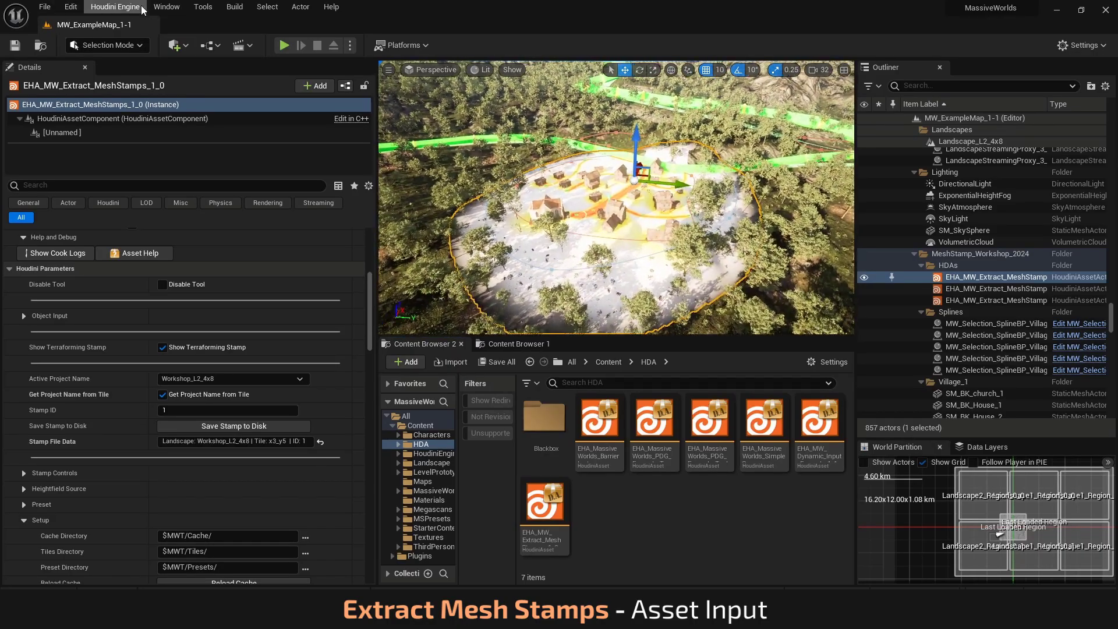
{"action": "left_click", "coordinate": [115, 7]}
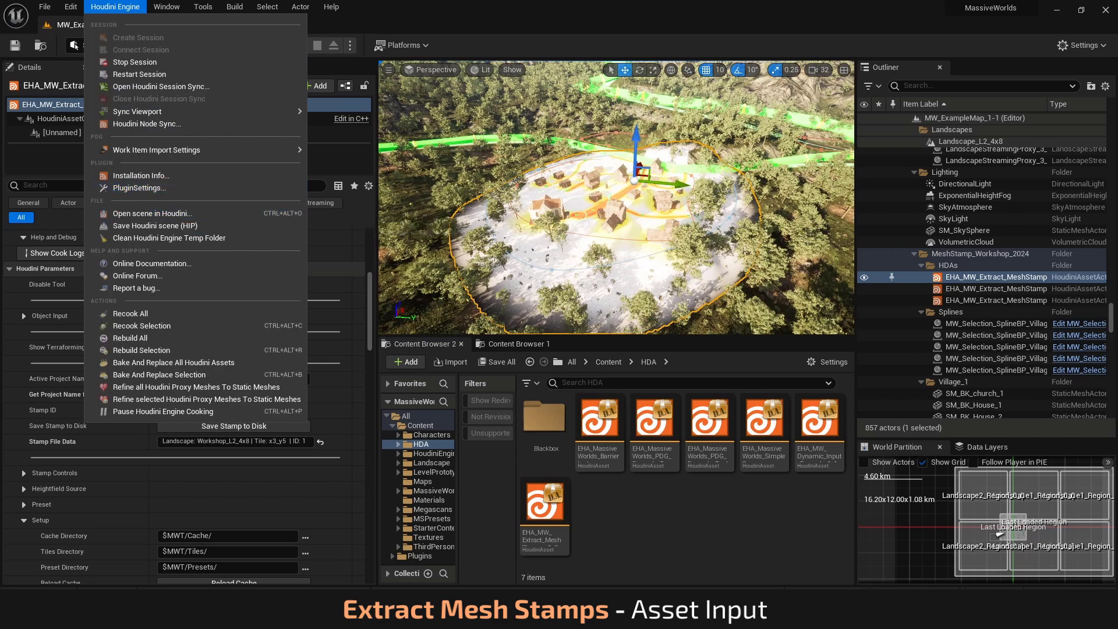
{"action": "left_click", "coordinate": [173, 213]}
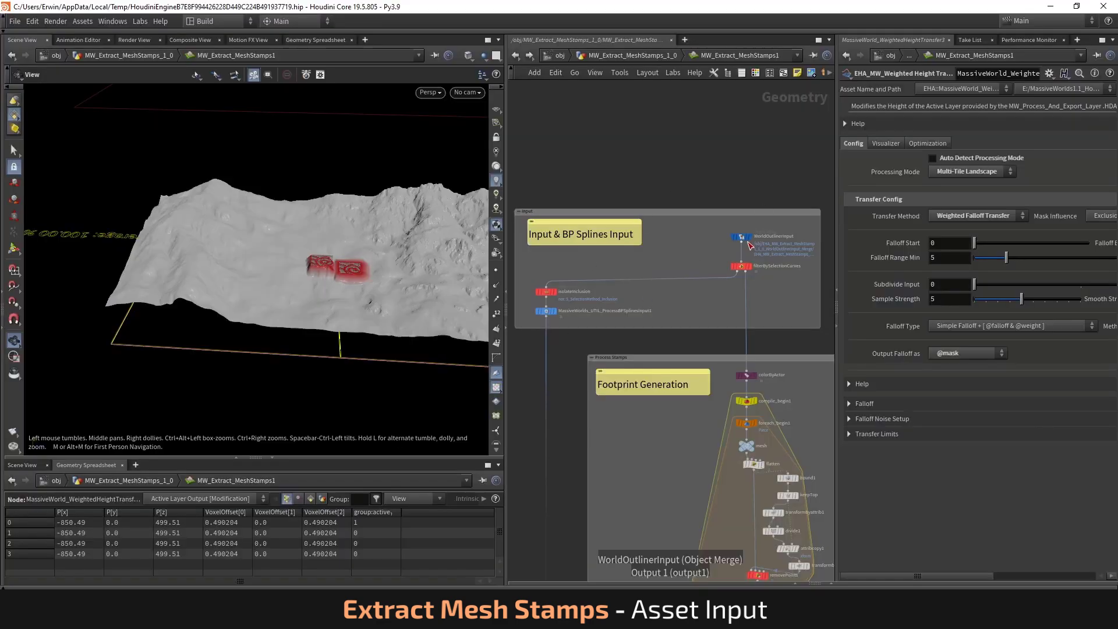
Step: Display the WorldOutlinerInput object merge, frame its geometry and inspect the incoming meshes and bounds spline
{"action": "left_click", "coordinate": [755, 225]}
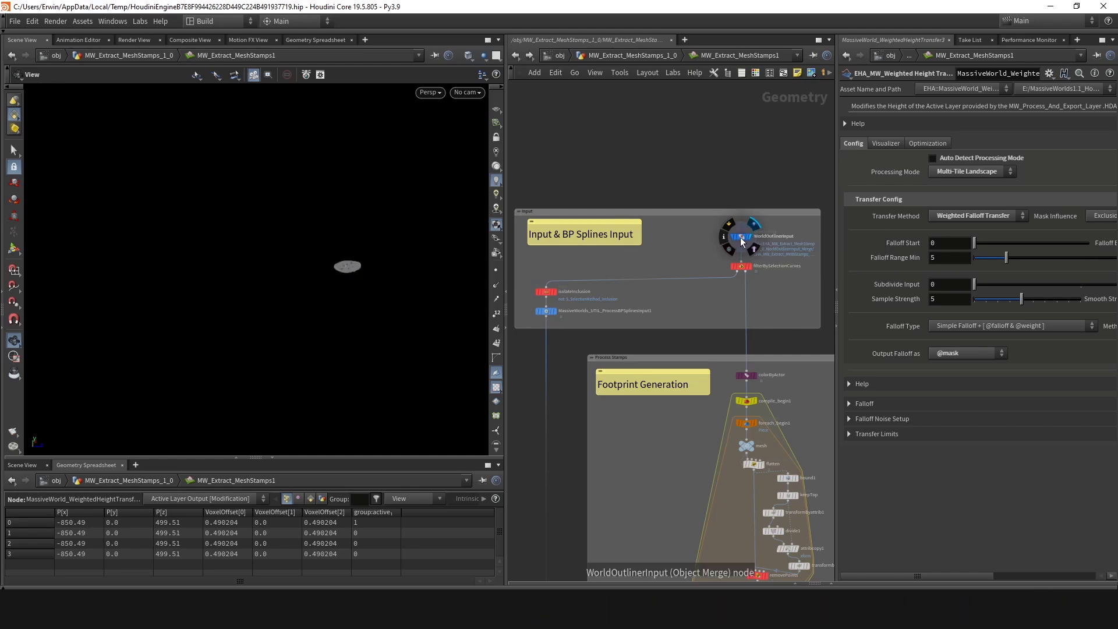
{"action": "left_click", "coordinate": [742, 239]}
{"action": "key", "text": "space+g"}
{"action": "mouse_move", "coordinate": [338, 271]}
{"action": "left_mouse_down"}
{"action": "mouse_move", "coordinate": [302, 239]}
{"action": "mouse_move", "coordinate": [357, 265]}
{"action": "left_mouse_up"}
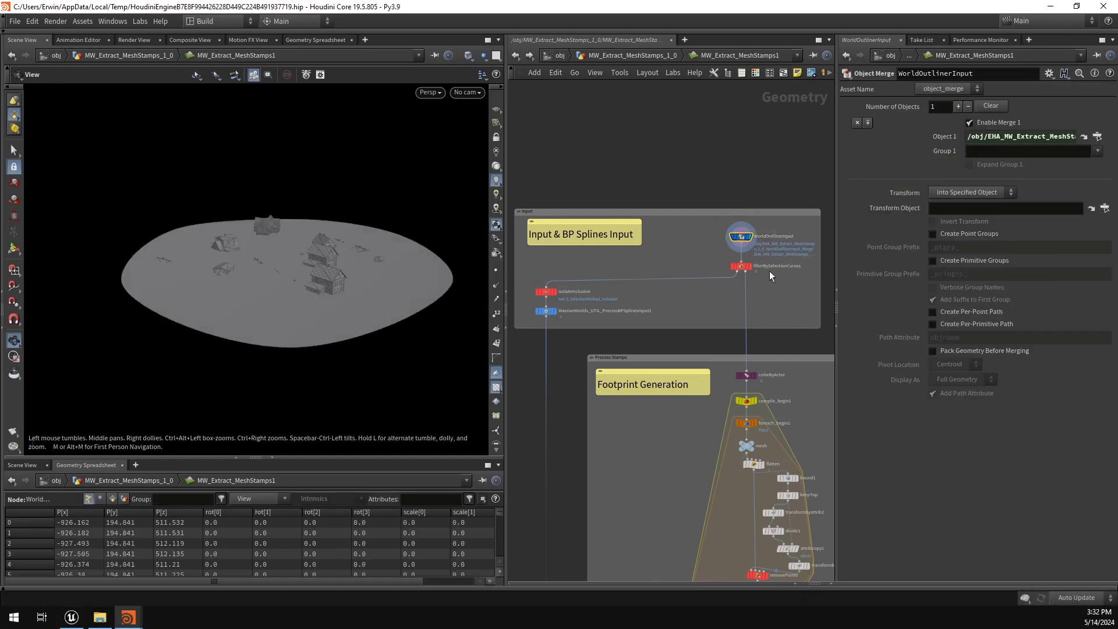
Step: Show the viewport's group list for WorldOutlinerInput and widen it to read the full V_PathColor group name
{"action": "scroll", "coordinate": [761, 270], "scroll_direction": "up", "scroll_amount": 2}
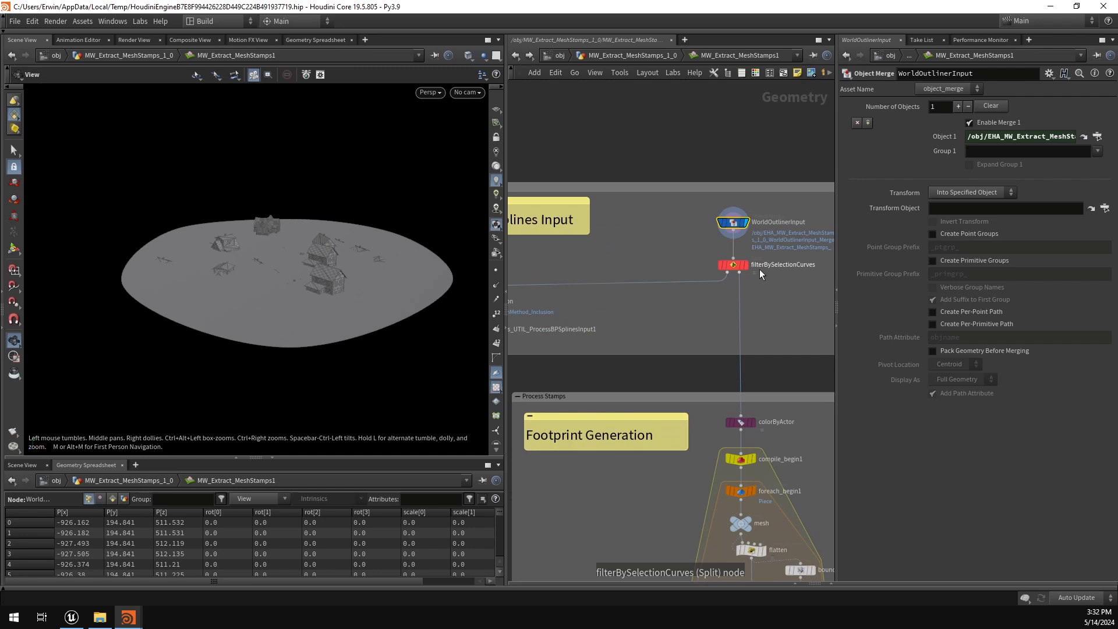
{"action": "scroll", "coordinate": [499, 400], "scroll_direction": "down", "scroll_amount": 2}
{"action": "left_click", "coordinate": [499, 399]}
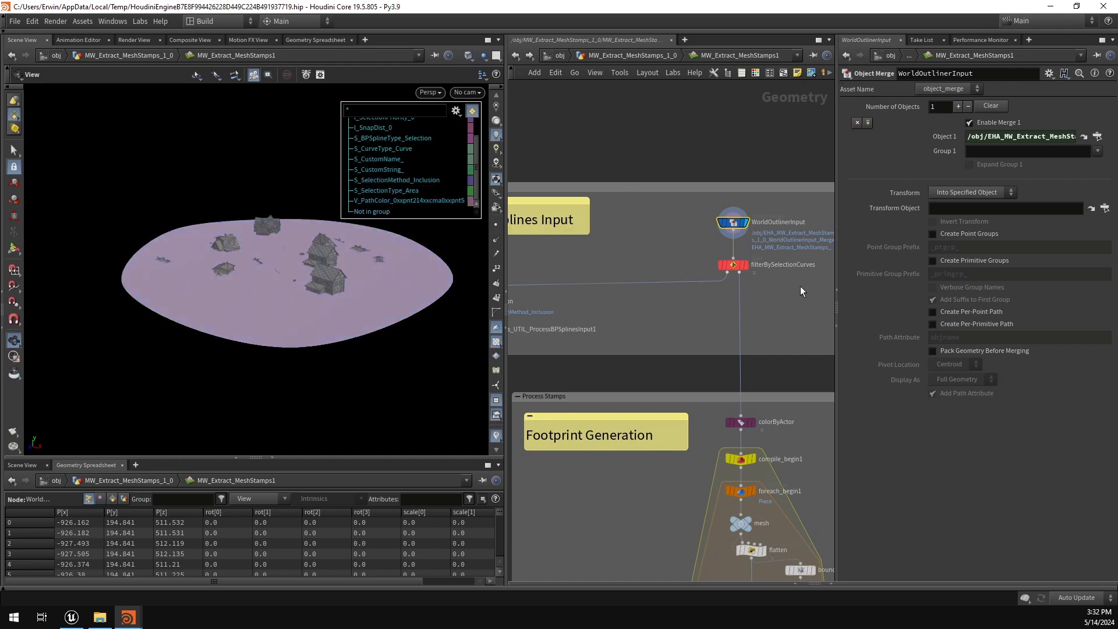
{"action": "middle_click_drag", "start_coordinate": [795, 300], "coordinate": [775, 310]}
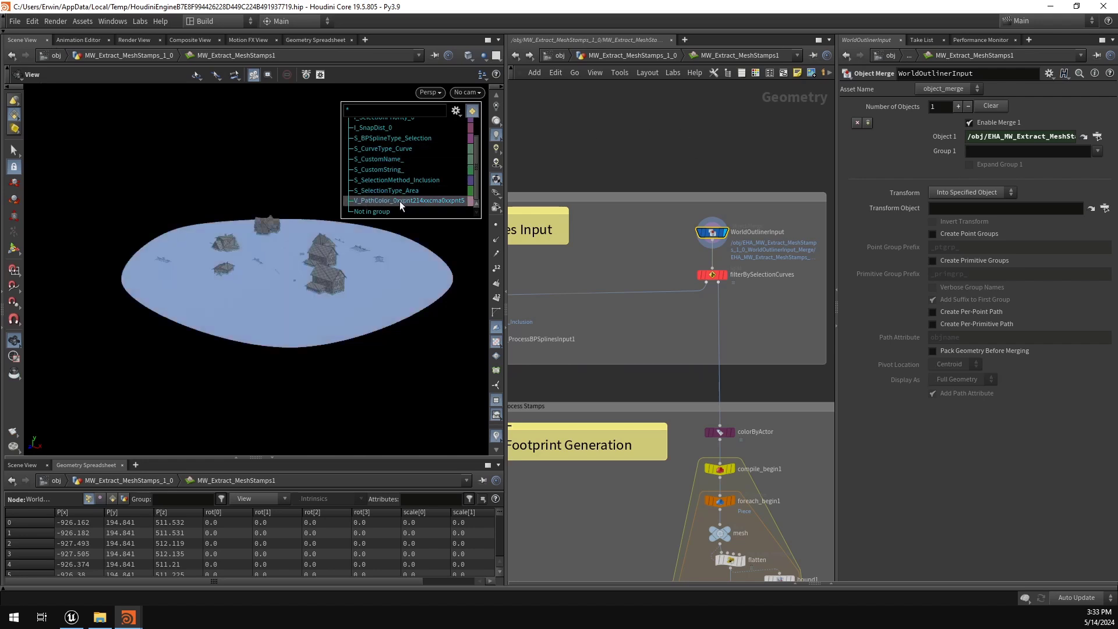
{"action": "left_click_drag", "start_coordinate": [342, 200], "coordinate": [153, 196]}
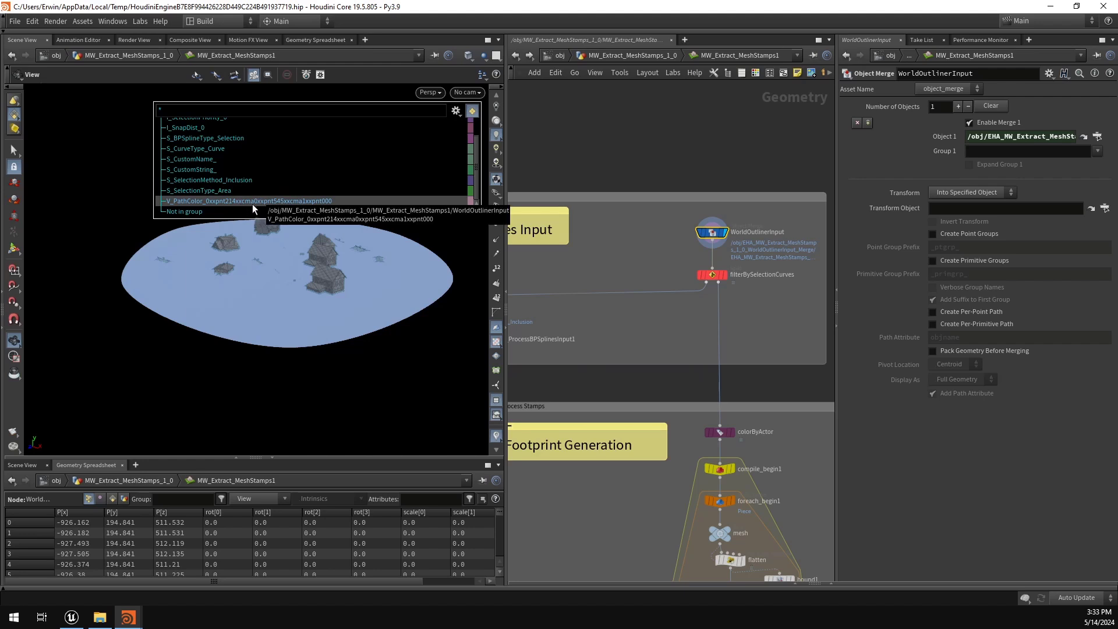
Step: Switch to Unreal and open the MW_Selection_SplineBP blueprint from the Content/MassiveWorlds folder
{"action": "left_click", "coordinate": [71, 619]}
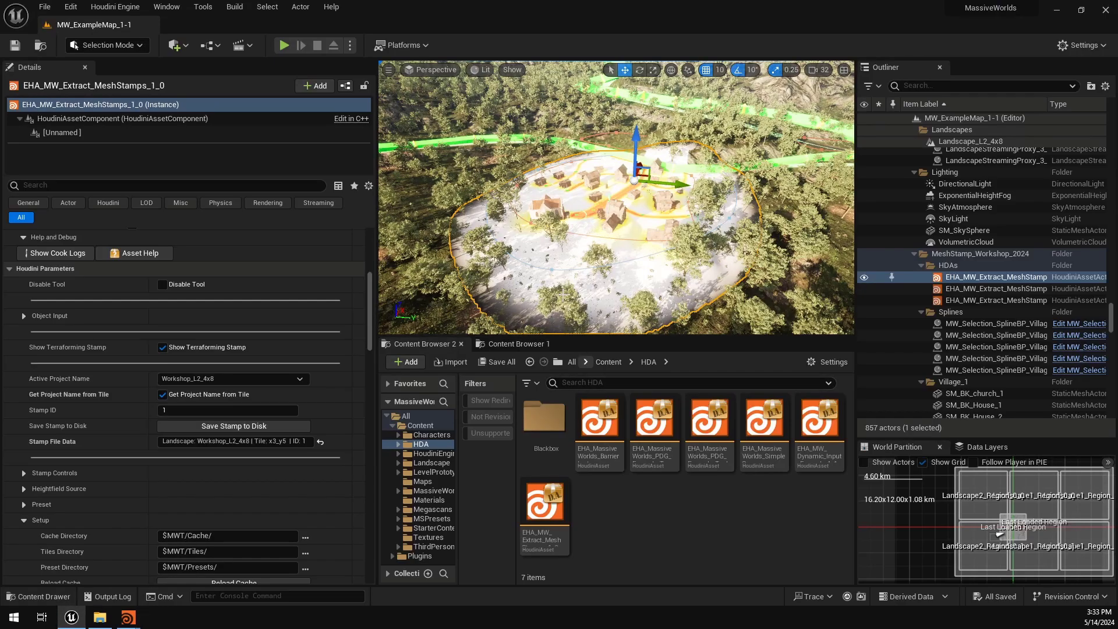
{"action": "left_click", "coordinate": [605, 362]}
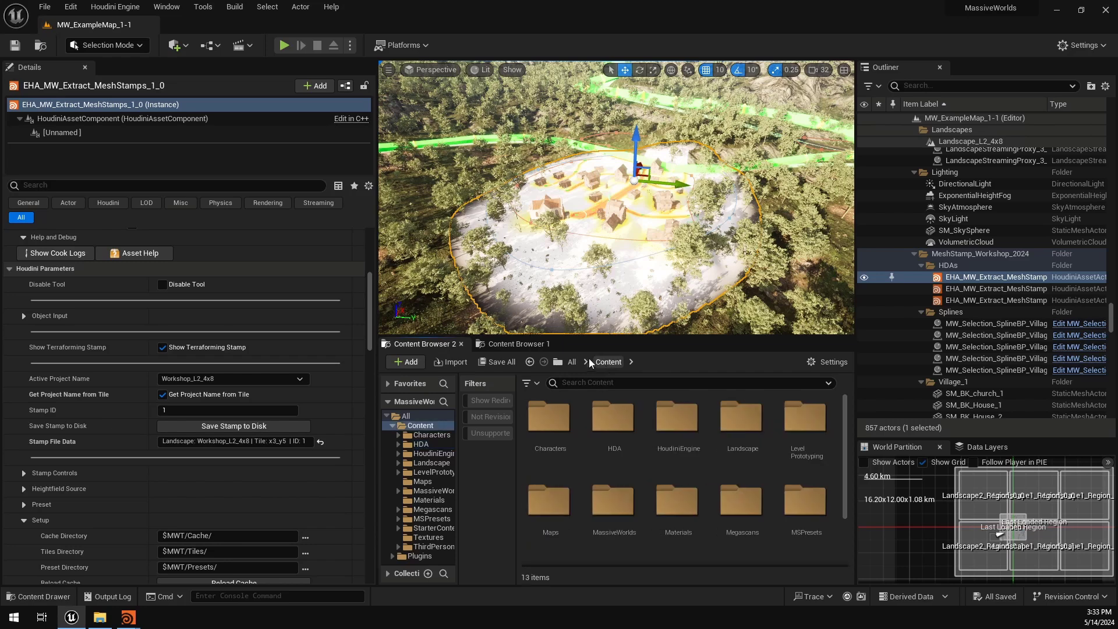
{"action": "double_click", "coordinate": [614, 507]}
{"action": "left_click", "coordinate": [679, 492]}
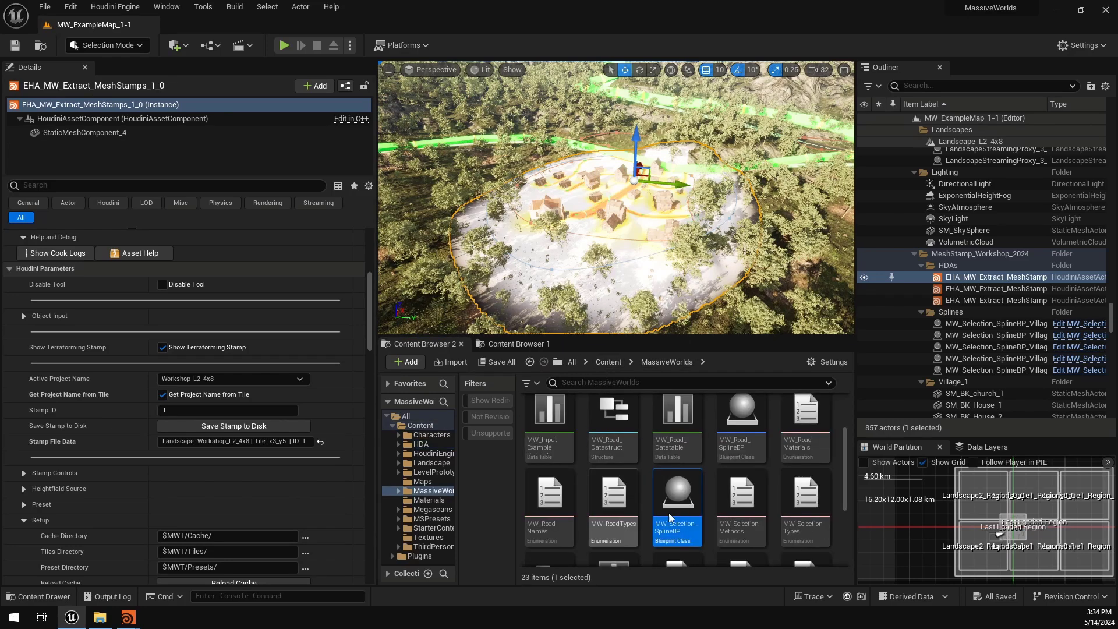
{"action": "double_click", "coordinate": [678, 492]}
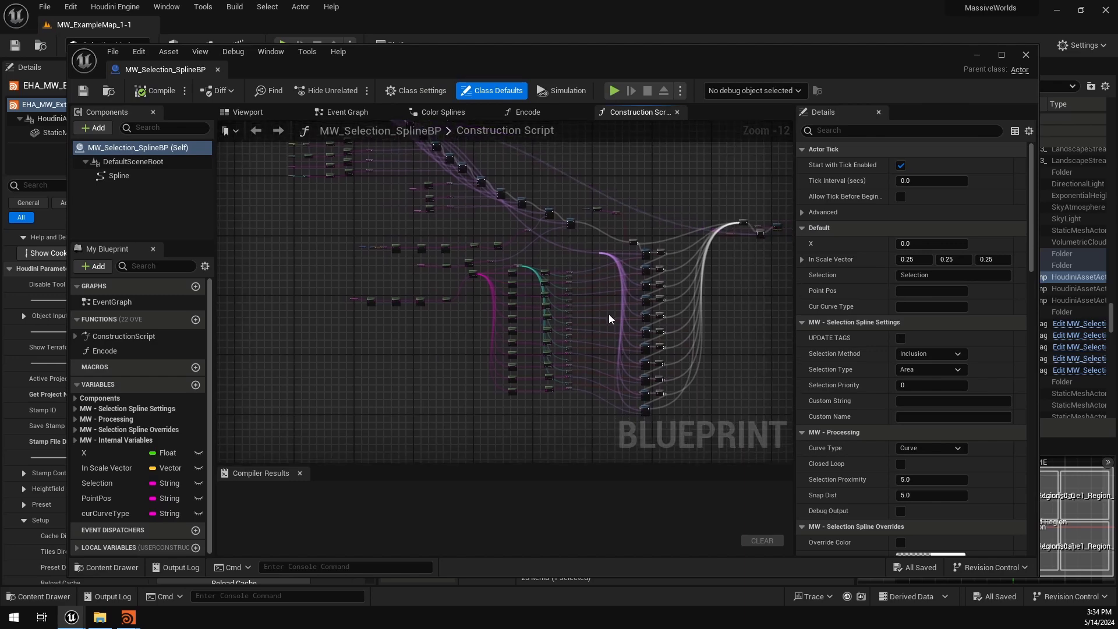
Step: Locate the Encode node in the blueprint's Construction Script and bring up the Encode function graph
{"action": "scroll", "coordinate": [469, 267], "scroll_direction": "up", "scroll_amount": 11}
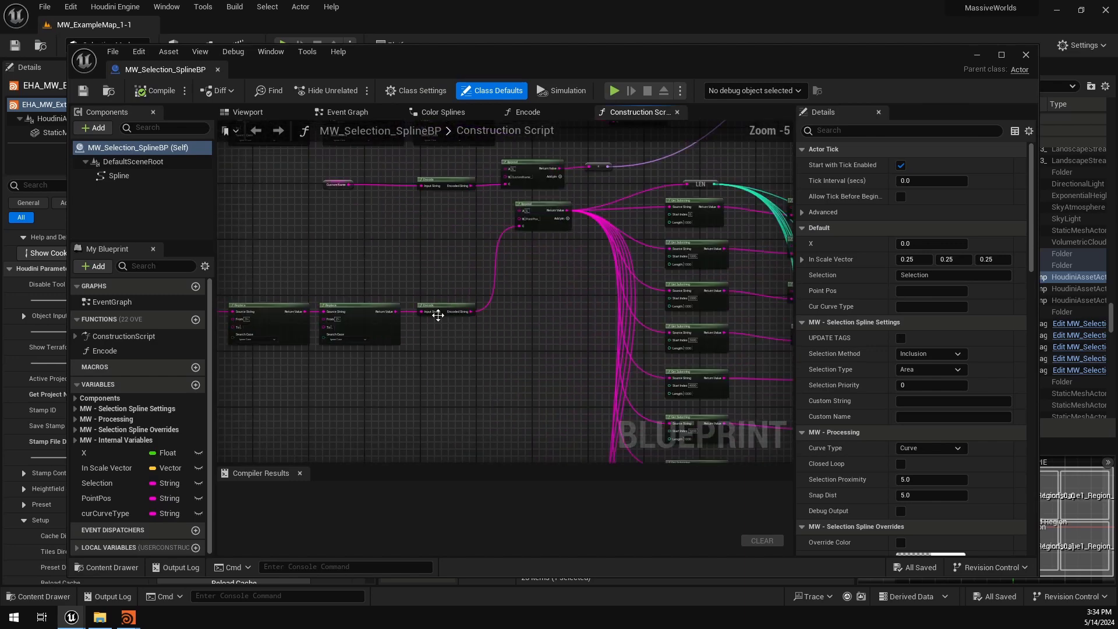
{"action": "left_click", "coordinate": [452, 294]}
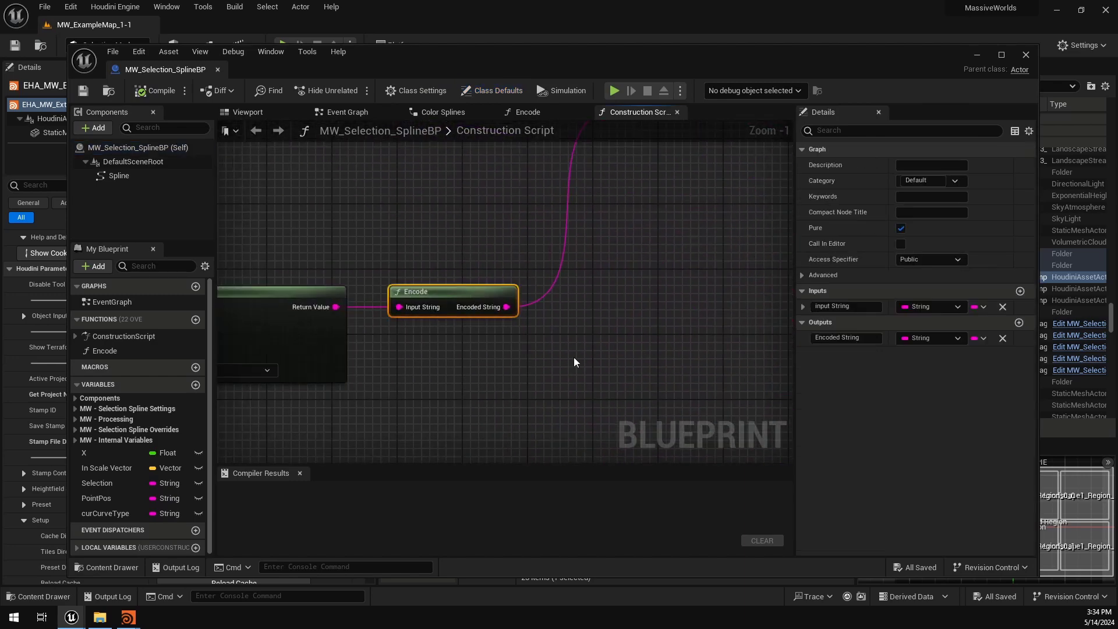
{"action": "left_click", "coordinate": [528, 112]}
{"action": "right_click_drag", "start_coordinate": [530, 313], "coordinate": [711, 245]}
{"action": "scroll", "coordinate": [711, 244], "scroll_direction": "down", "scroll_amount": 3}
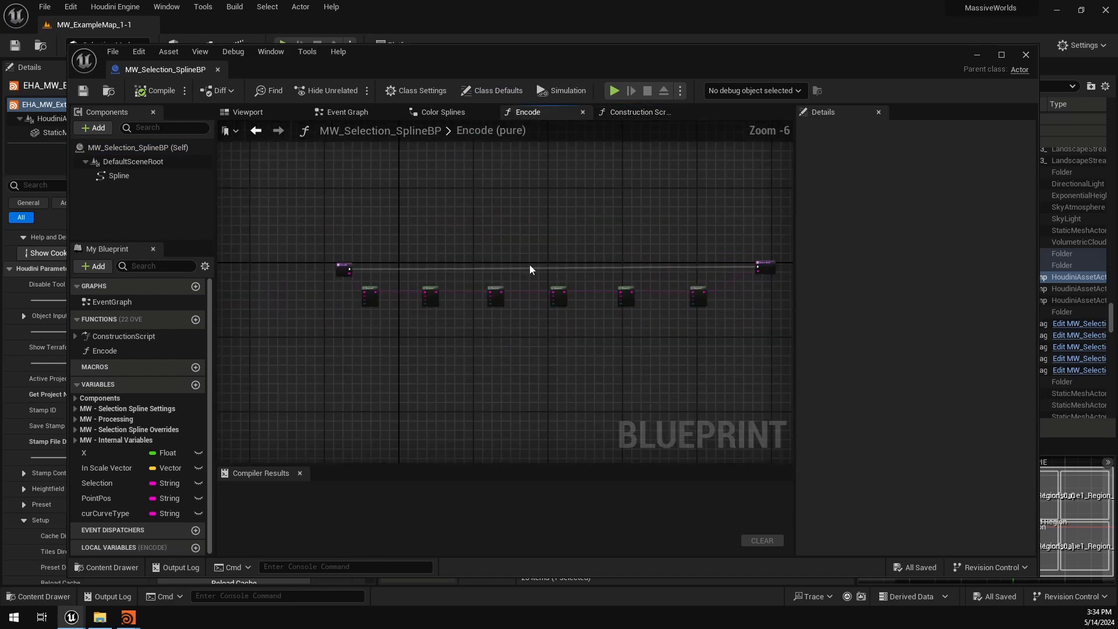
Step: Examine the From and To strings of the chained Replace nodes in the Encode function, through to the Return Node
{"action": "scroll", "coordinate": [367, 297], "scroll_direction": "up", "scroll_amount": 5}
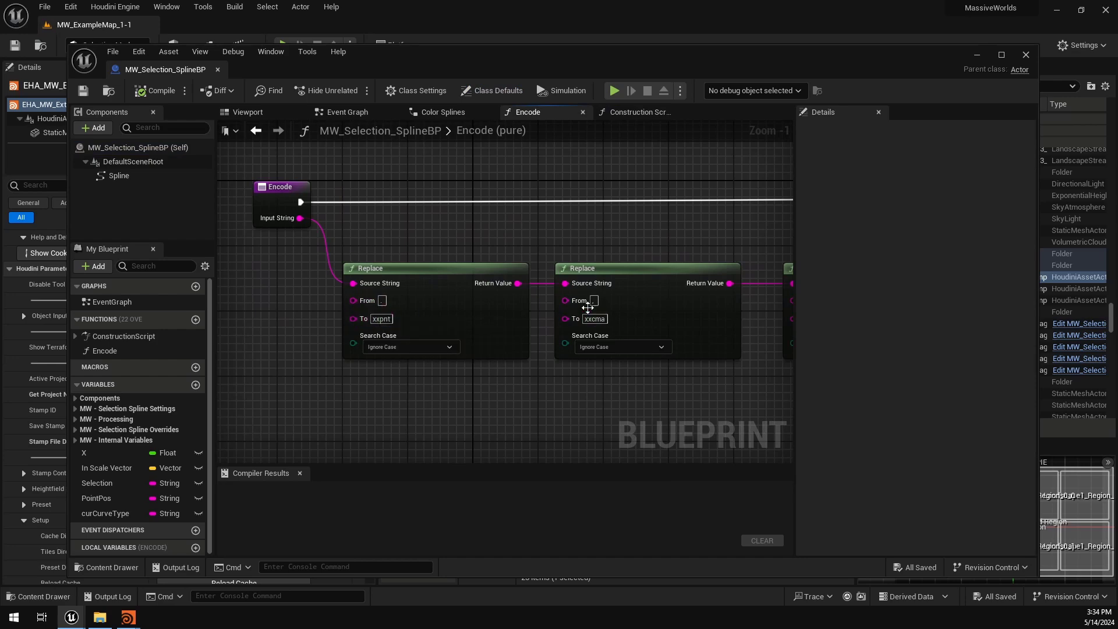
{"action": "right_click_drag", "start_coordinate": [705, 390], "coordinate": [365, 374]}
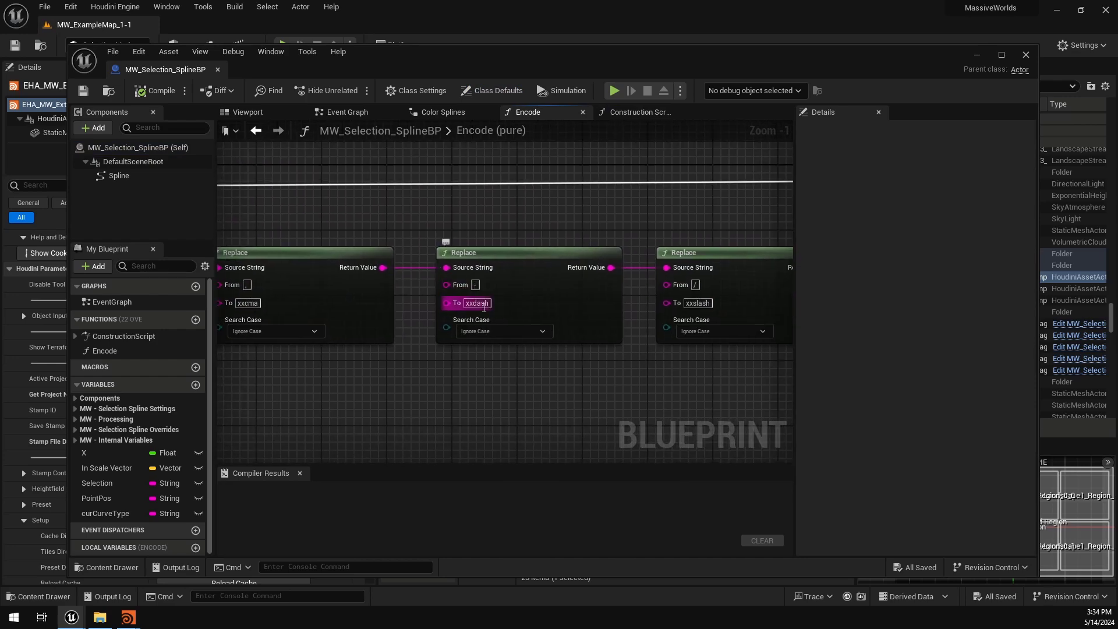
{"action": "right_click_drag", "start_coordinate": [687, 367], "coordinate": [461, 381]}
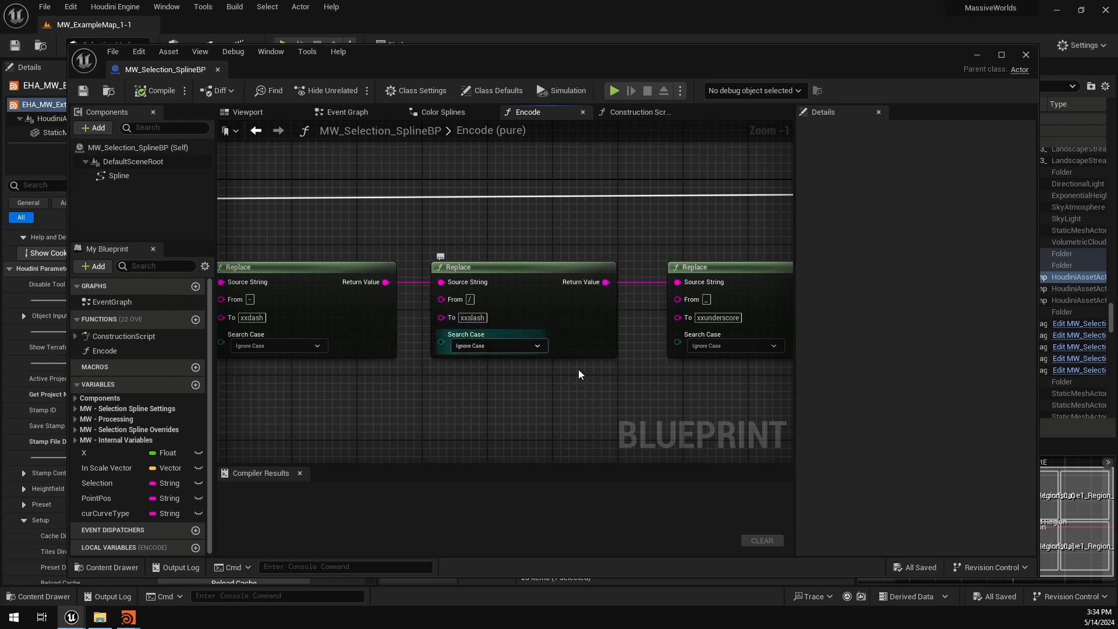
{"action": "right_click_drag", "start_coordinate": [580, 375], "coordinate": [398, 372]}
{"action": "right_click_drag", "start_coordinate": [687, 380], "coordinate": [390, 384]}
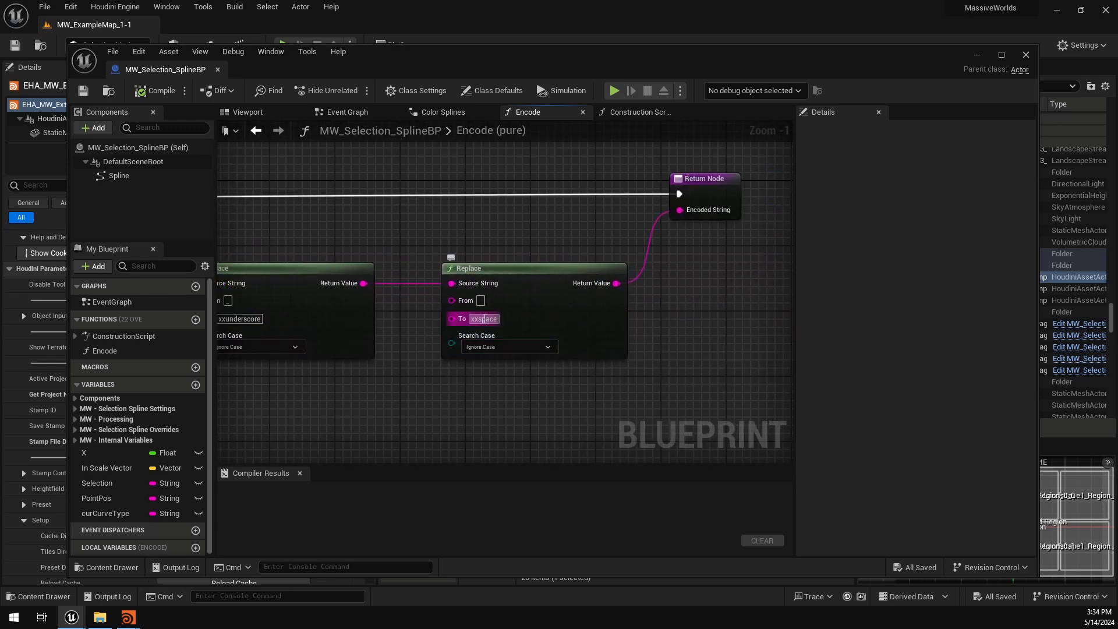
{"action": "scroll", "coordinate": [645, 249], "scroll_direction": "down", "scroll_amount": 7}
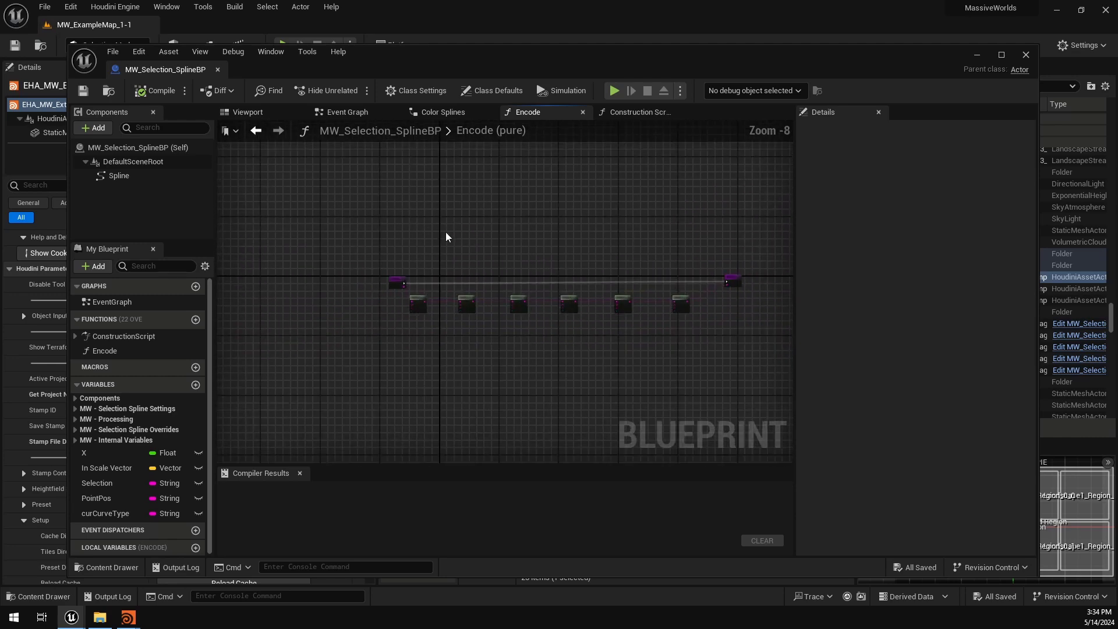
{"action": "scroll", "coordinate": [589, 285], "scroll_direction": "up", "scroll_amount": 4}
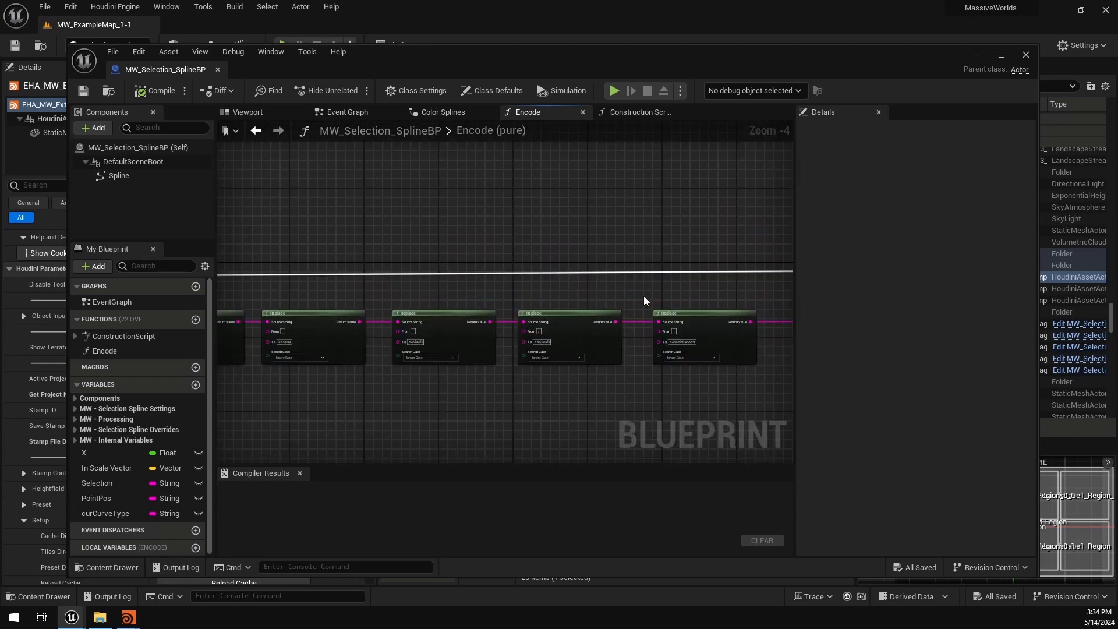
{"action": "right_click_drag", "start_coordinate": [646, 301], "coordinate": [332, 282]}
{"action": "scroll", "coordinate": [482, 284], "scroll_direction": "up", "scroll_amount": 2}
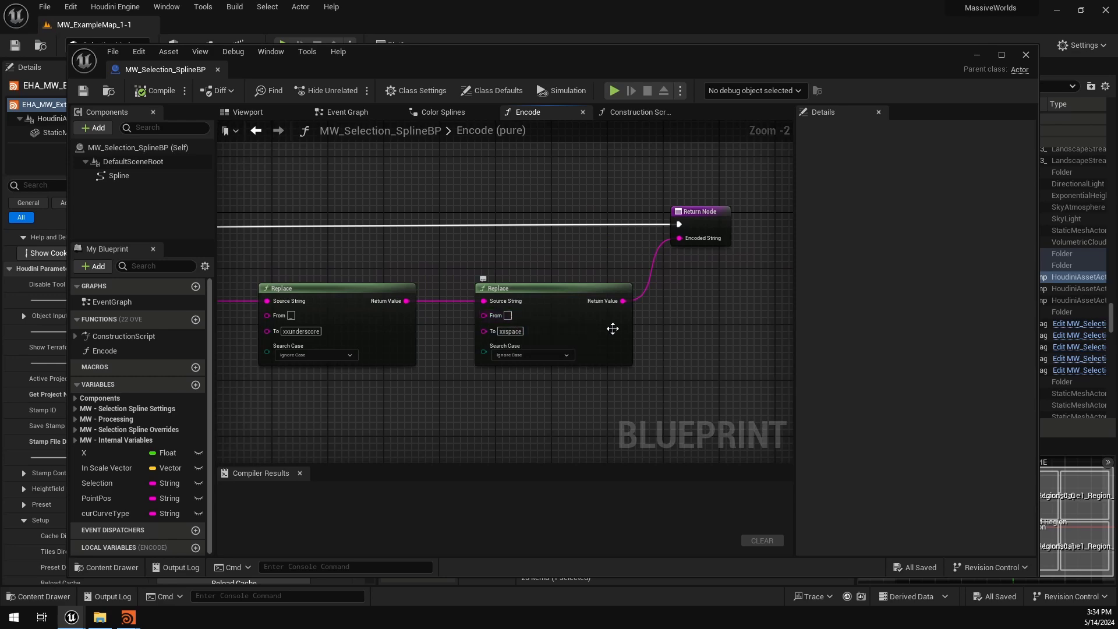
Step: Return to the Construction Script graph, minimize the blueprint editor and switch back to the Houdini Engine scene in Houdini
{"action": "left_click_drag", "start_coordinate": [602, 273], "coordinate": [554, 352]}
{"action": "left_click", "coordinate": [708, 338]}
{"action": "scroll", "coordinate": [709, 338], "scroll_direction": "down", "scroll_amount": 3}
{"action": "left_click", "coordinate": [634, 114]}
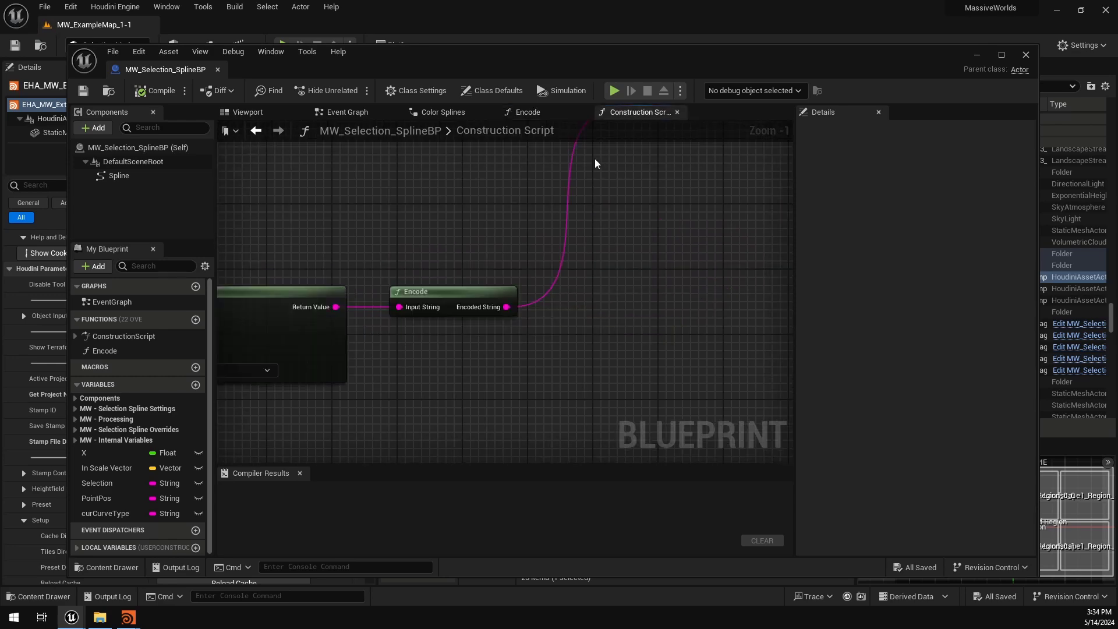
{"action": "left_click", "coordinate": [979, 55]}
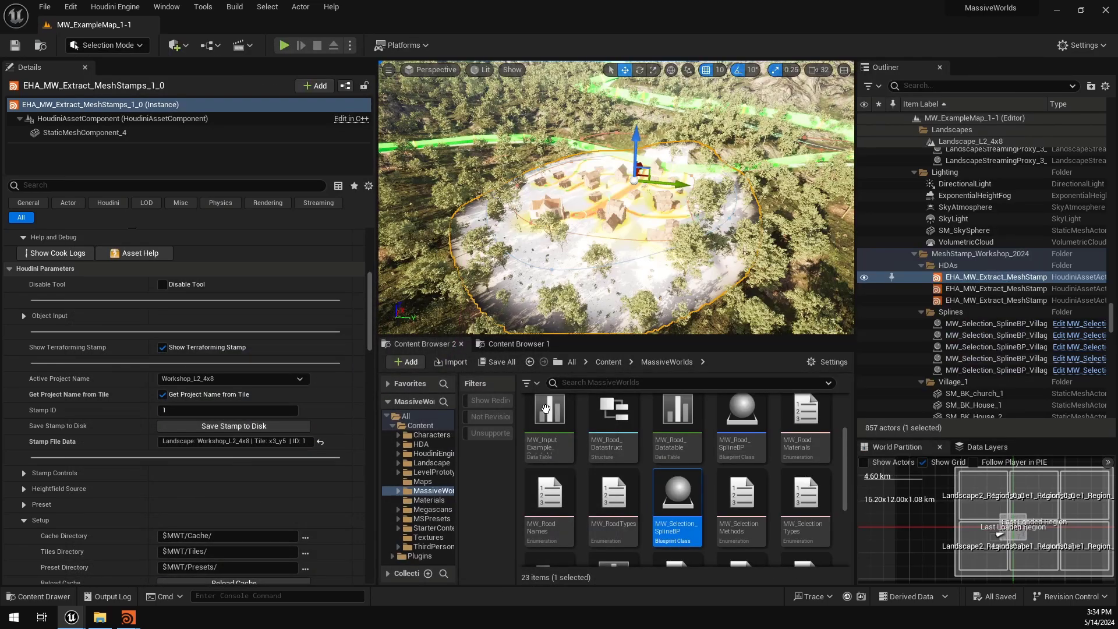
{"action": "left_click", "coordinate": [134, 617]}
{"action": "left_click", "coordinate": [99, 572]}
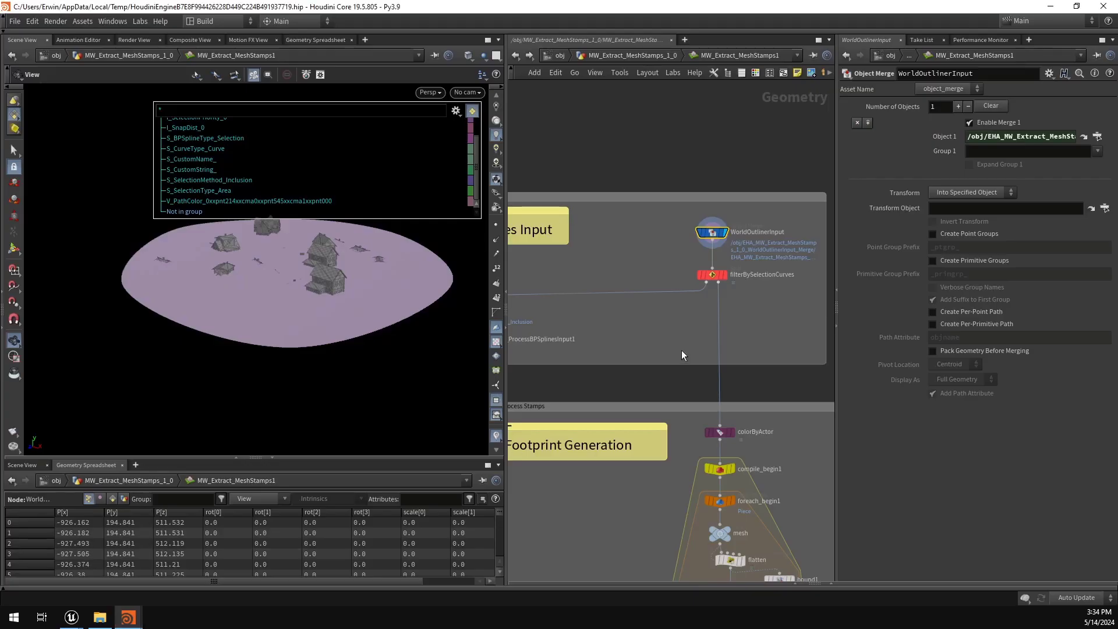
Step: Select the filterBySelectionCurves split in the Input section and inspect its group filter and the bounds spline
{"action": "scroll", "coordinate": [703, 342], "scroll_direction": "down", "scroll_amount": 3}
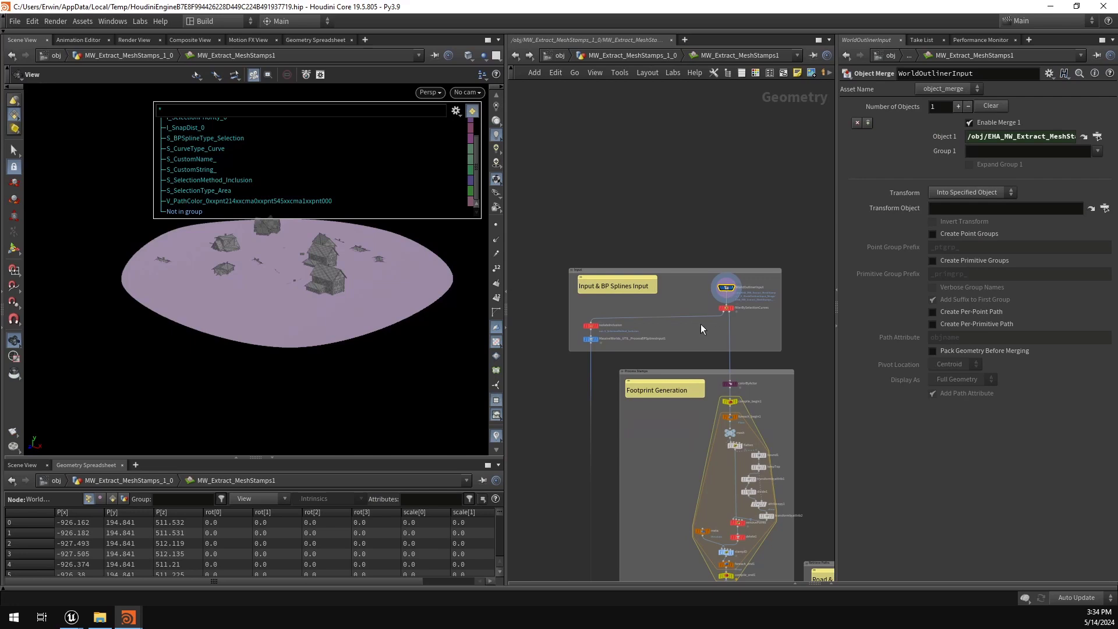
{"action": "scroll", "coordinate": [701, 324], "scroll_direction": "up", "scroll_amount": 3}
{"action": "middle_click_drag", "start_coordinate": [614, 340], "coordinate": [671, 332]}
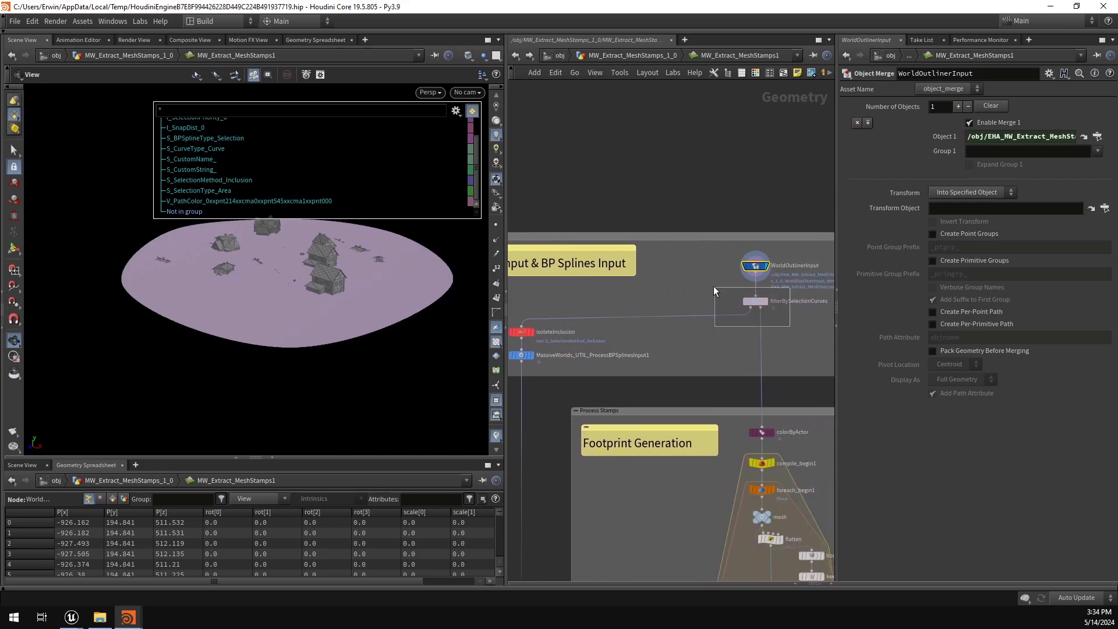
{"action": "left_click_drag", "start_coordinate": [715, 290], "coordinate": [716, 288]}
{"action": "mouse_move", "coordinate": [721, 301]}
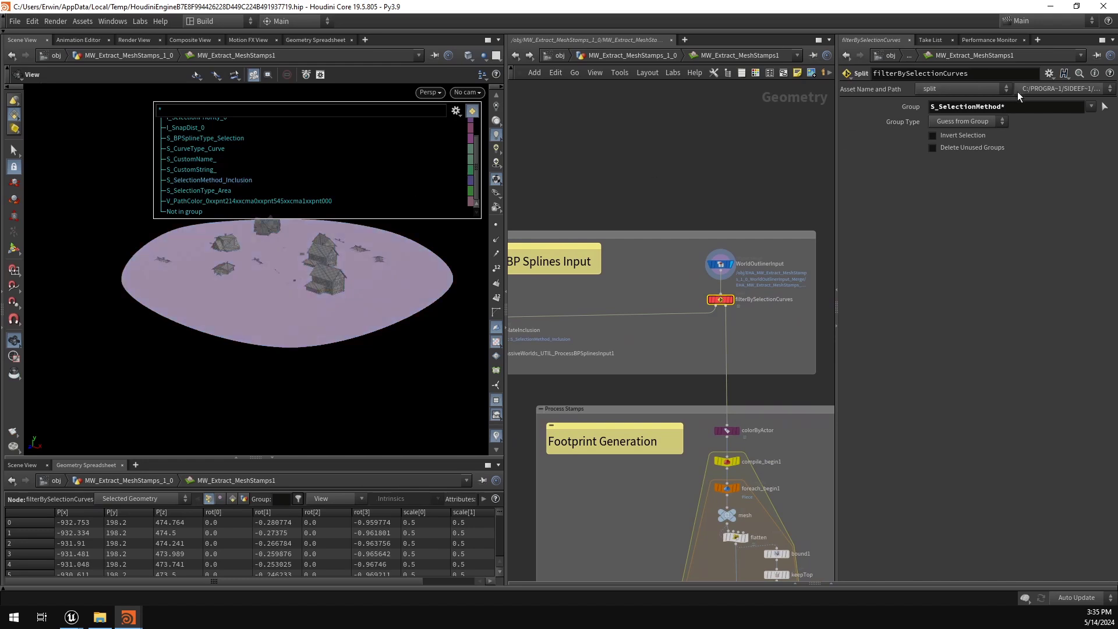
{"action": "left_click", "coordinate": [731, 302]}
{"action": "mouse_move", "coordinate": [286, 291]}
{"action": "left_mouse_down"}
{"action": "mouse_move", "coordinate": [297, 230]}
{"action": "mouse_move", "coordinate": [292, 294]}
{"action": "left_mouse_up"}
Step: Display the isolateInclusion blast node and examine its group setting S_SelectionMethod_Inclusion
{"action": "middle_click_drag", "start_coordinate": [584, 303], "coordinate": [680, 286]}
{"action": "scroll", "coordinate": [696, 284], "scroll_direction": "up", "scroll_amount": 3}
{"action": "left_click", "coordinate": [623, 327]}
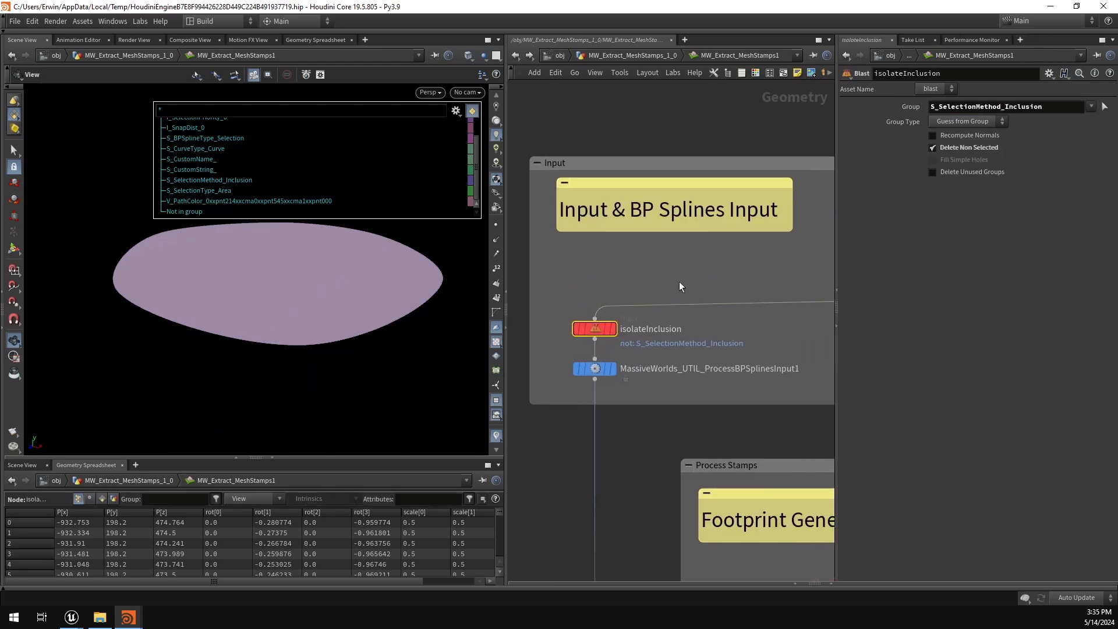
{"action": "double_click", "coordinate": [1040, 107]}
Step: In Unreal, select the village stamp bounds spline, review its selection settings, and expand its actor tags to highlight S_SelectionMethod_Inclusion
{"action": "left_click", "coordinate": [71, 616]}
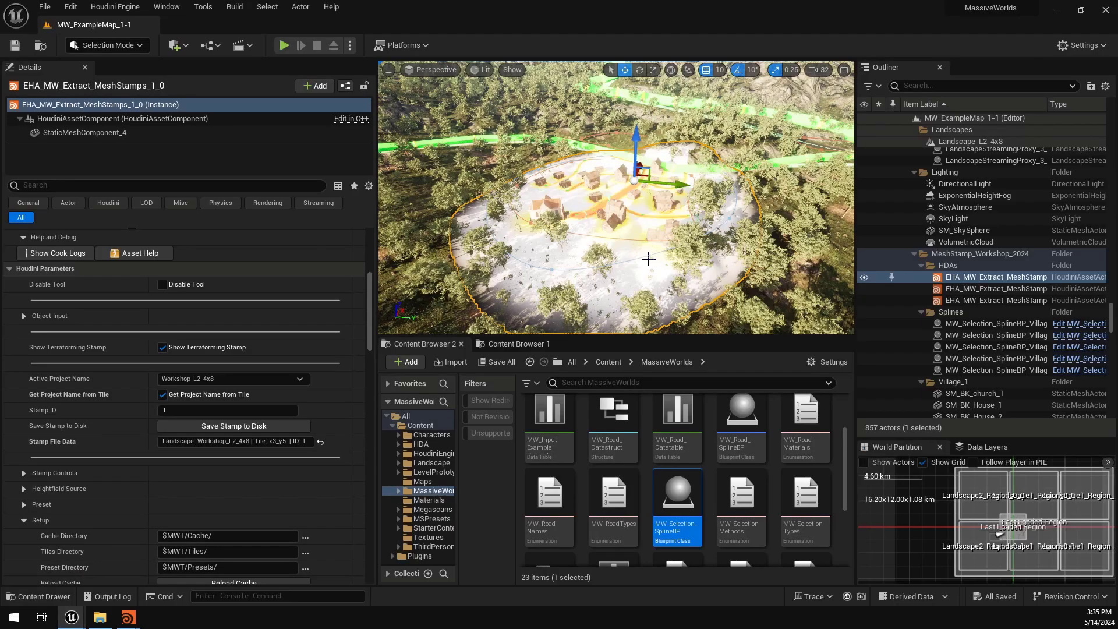
{"action": "left_click", "coordinate": [552, 269]}
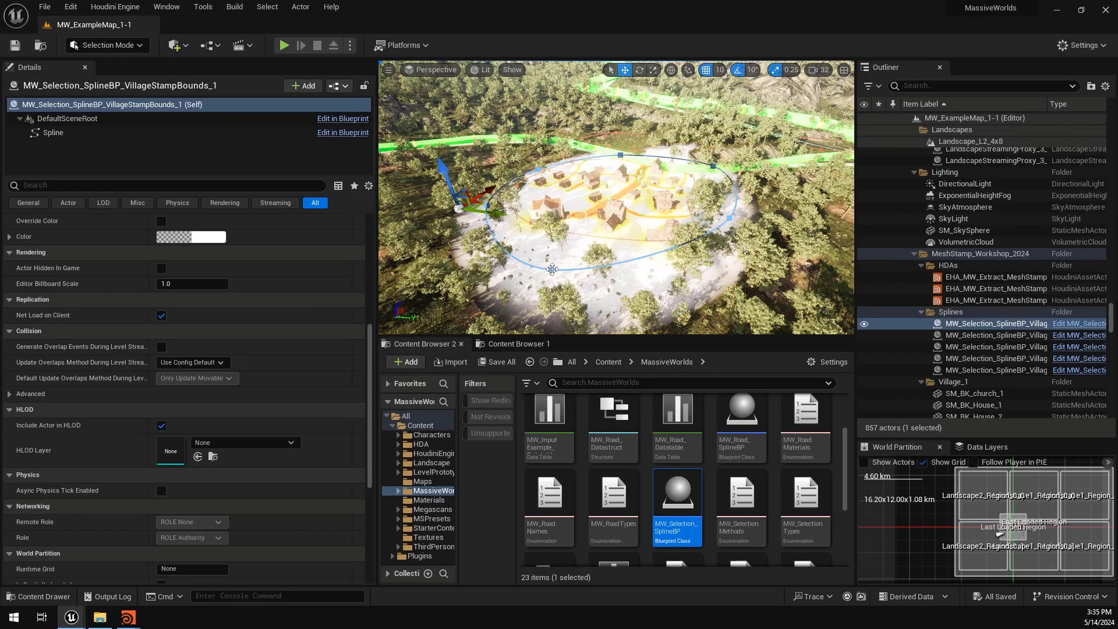
{"action": "scroll", "coordinate": [219, 348], "scroll_direction": "down", "scroll_amount": 5}
{"action": "scroll", "coordinate": [217, 348], "scroll_direction": "down", "scroll_amount": 2}
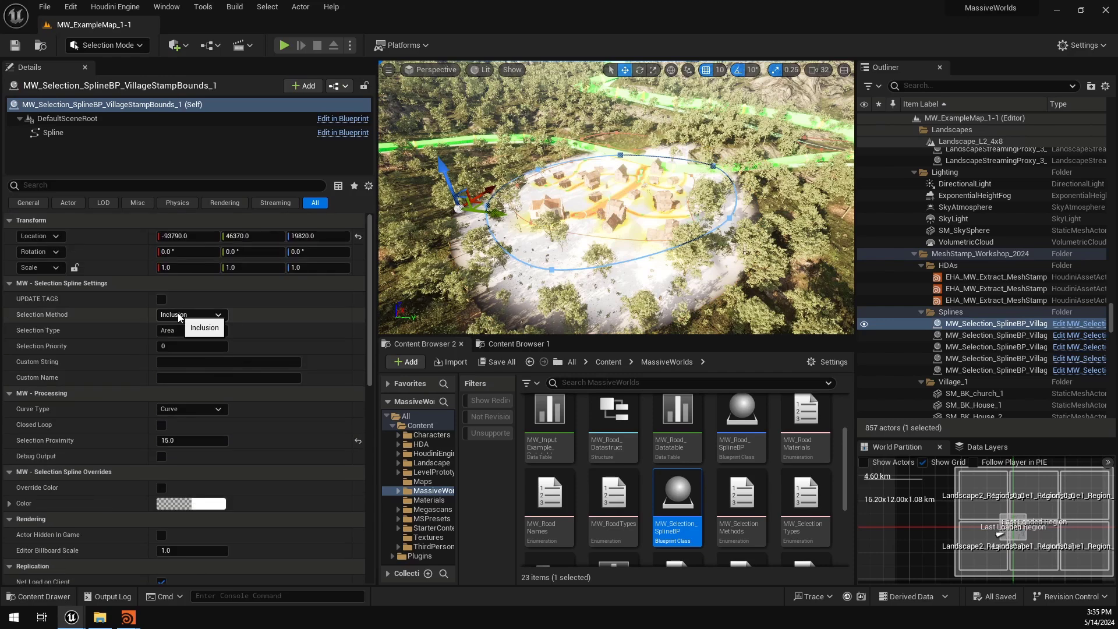
{"action": "scroll", "coordinate": [266, 420], "scroll_direction": "down", "scroll_amount": 2}
{"action": "scroll", "coordinate": [267, 421], "scroll_direction": "down", "scroll_amount": 5}
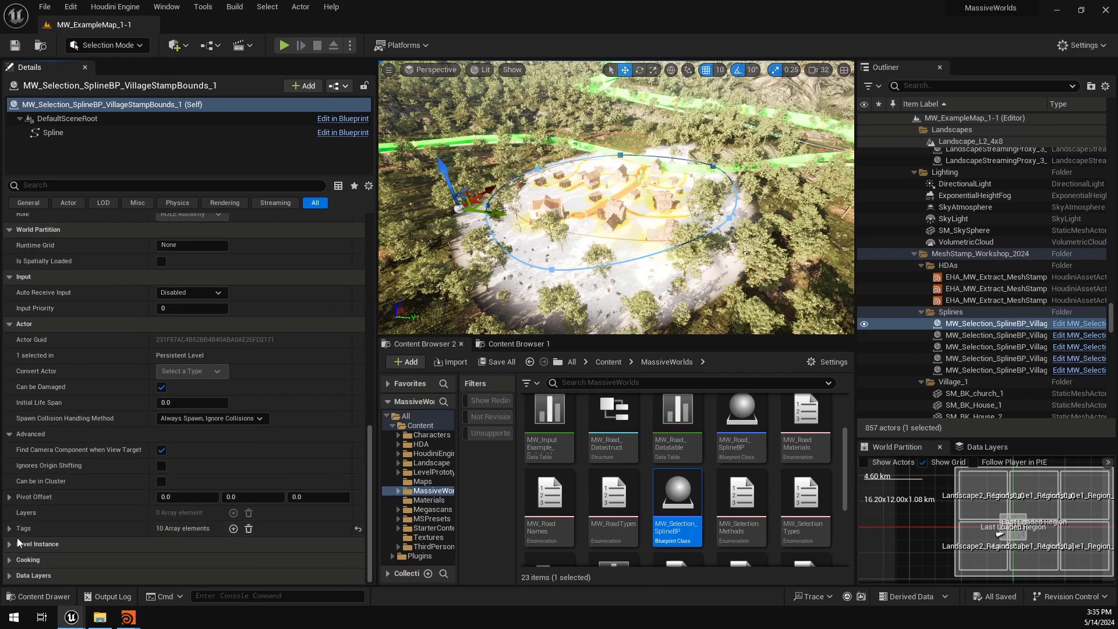
{"action": "left_click", "coordinate": [82, 528]}
{"action": "scroll", "coordinate": [87, 429], "scroll_direction": "down", "scroll_amount": 5}
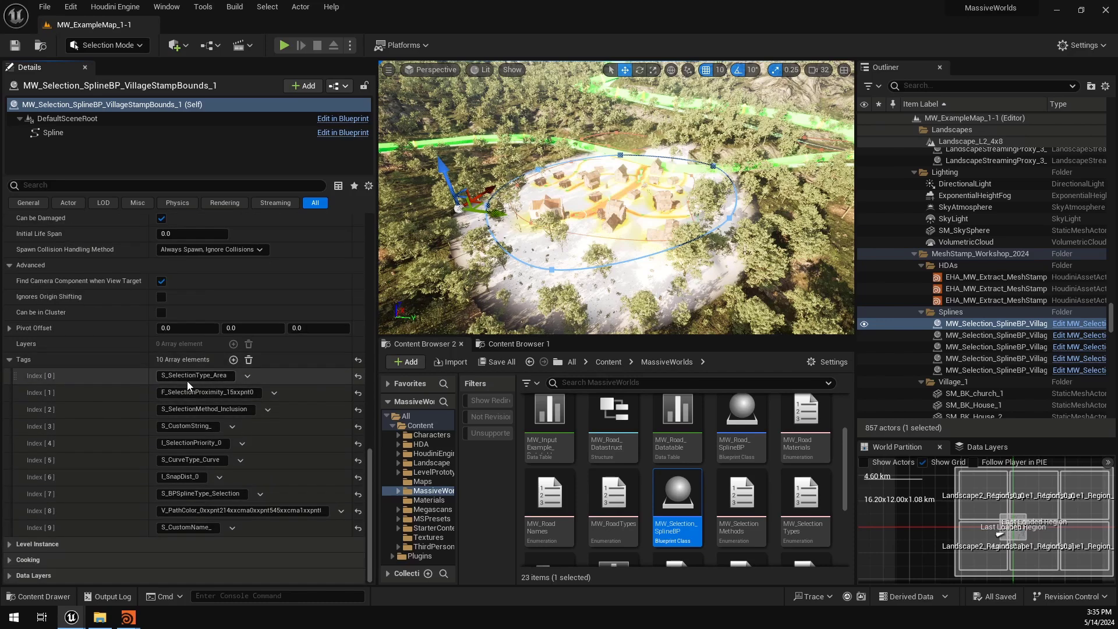
{"action": "left_click", "coordinate": [161, 409]}
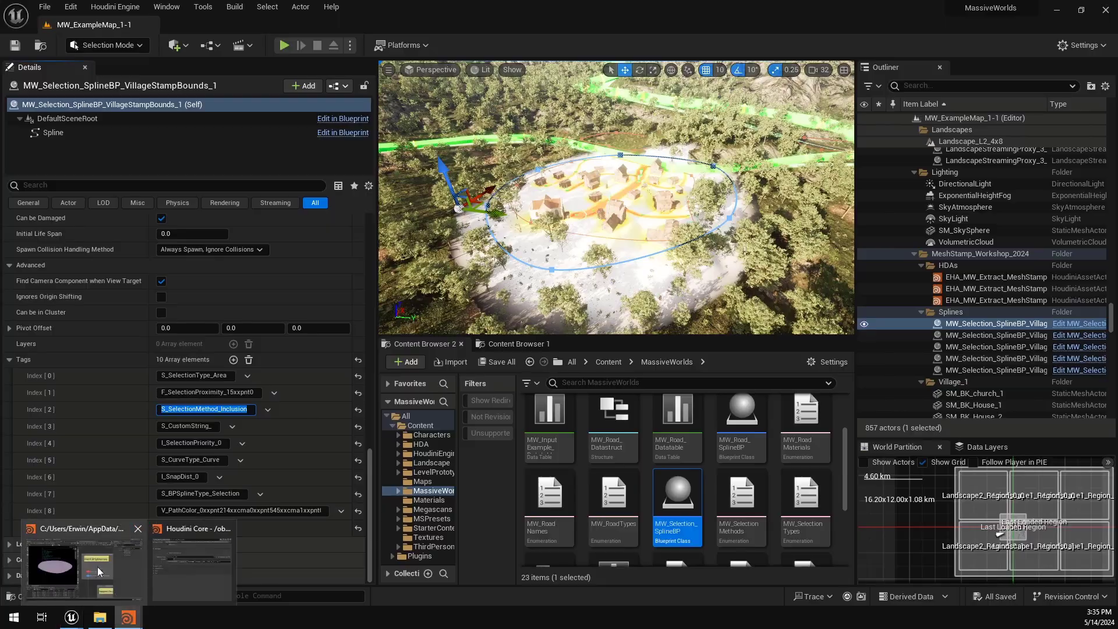
Step: Go back to the isolateInclusion node in Houdini and frame the entire MW_Extract_MeshStamps1 network
{"action": "left_click", "coordinate": [96, 564]}
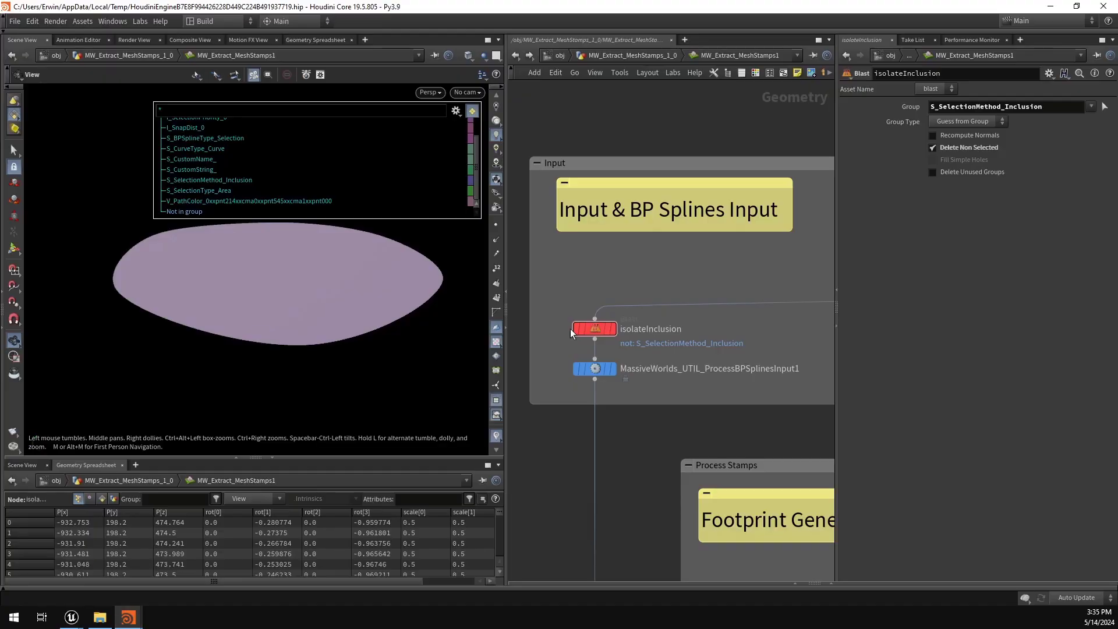
{"action": "left_click", "coordinate": [612, 330]}
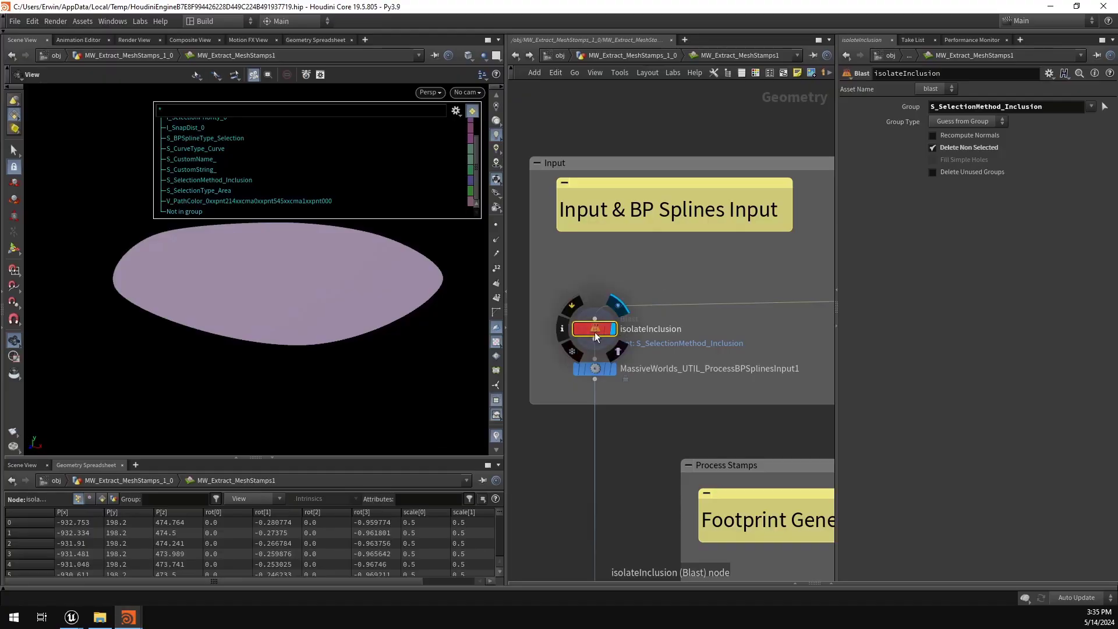
{"action": "left_click", "coordinate": [662, 259]}
{"action": "scroll", "coordinate": [759, 255], "scroll_direction": "down", "scroll_amount": 2}
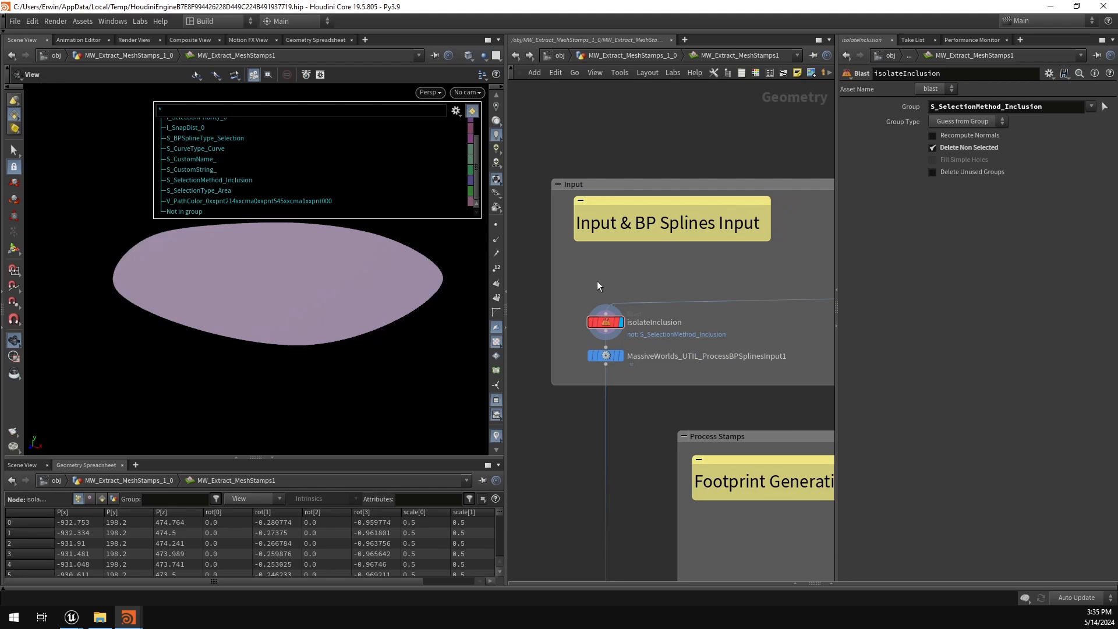
{"action": "key", "text": "h"}
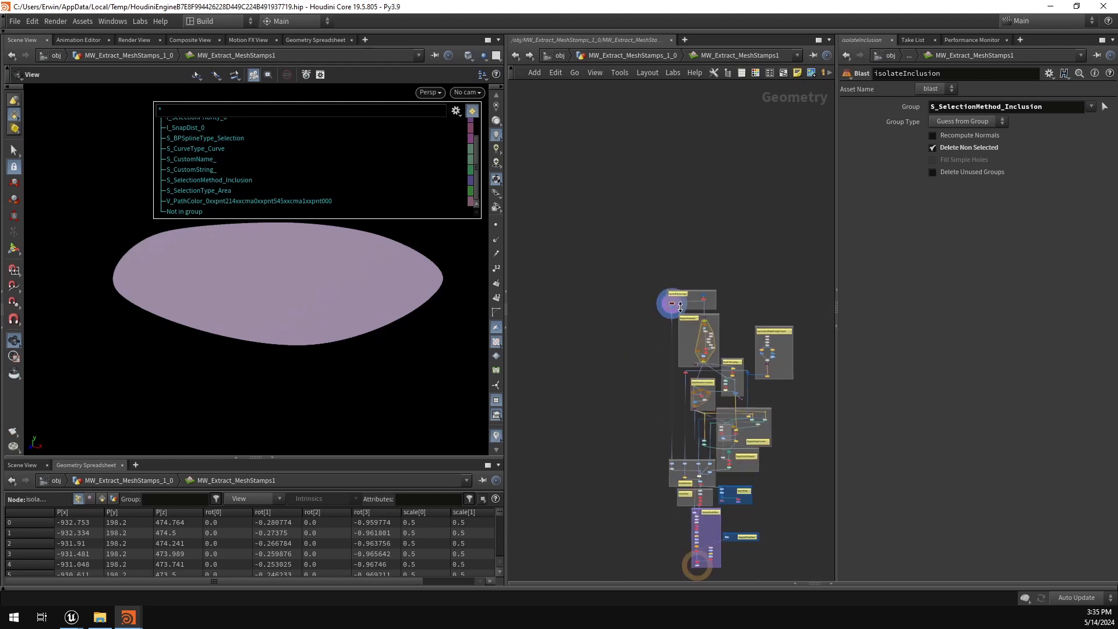
Step: Select the MassiveWorlds_UTIL_ProcessBPSplinesInput1 node in the Input section and review its description
{"action": "scroll", "coordinate": [672, 302], "scroll_direction": "up", "scroll_amount": 10}
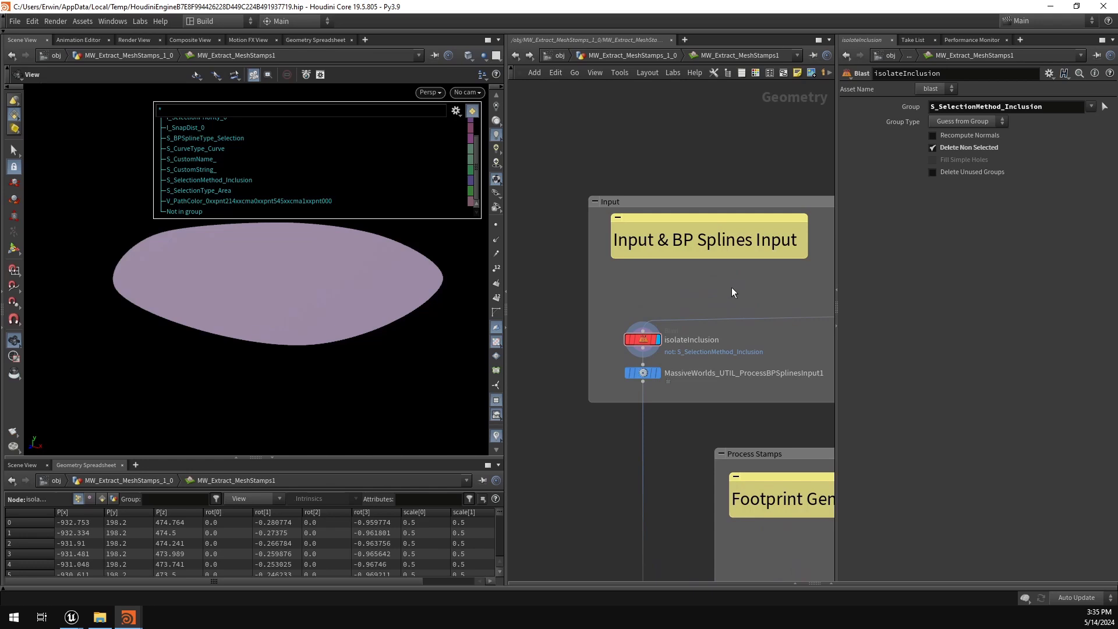
{"action": "middle_click_drag", "start_coordinate": [742, 289], "coordinate": [698, 259]}
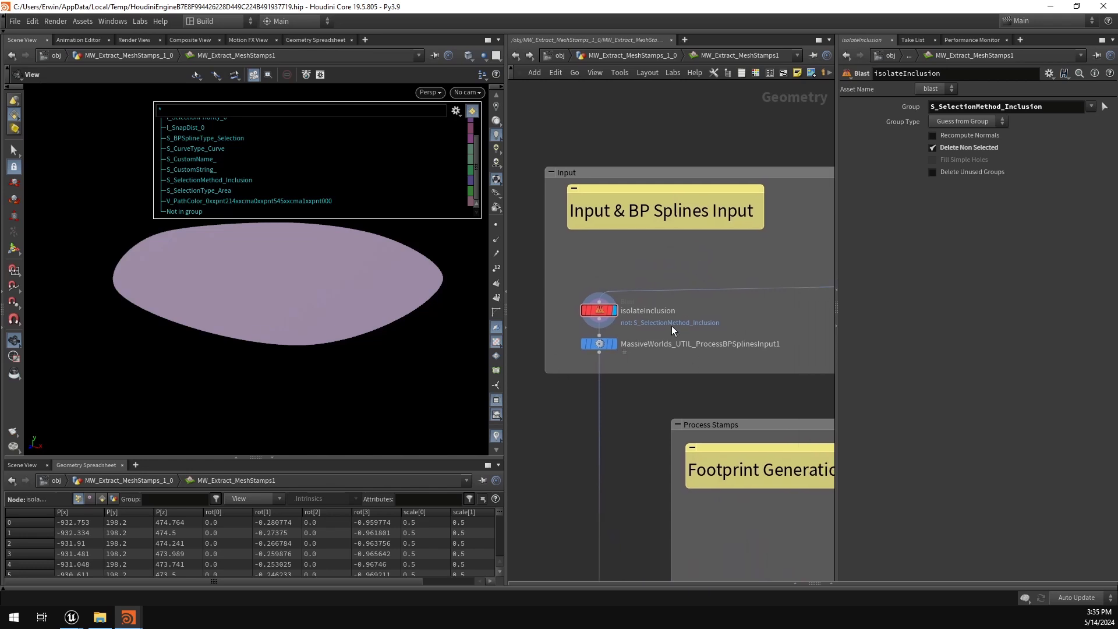
{"action": "left_click", "coordinate": [604, 344]}
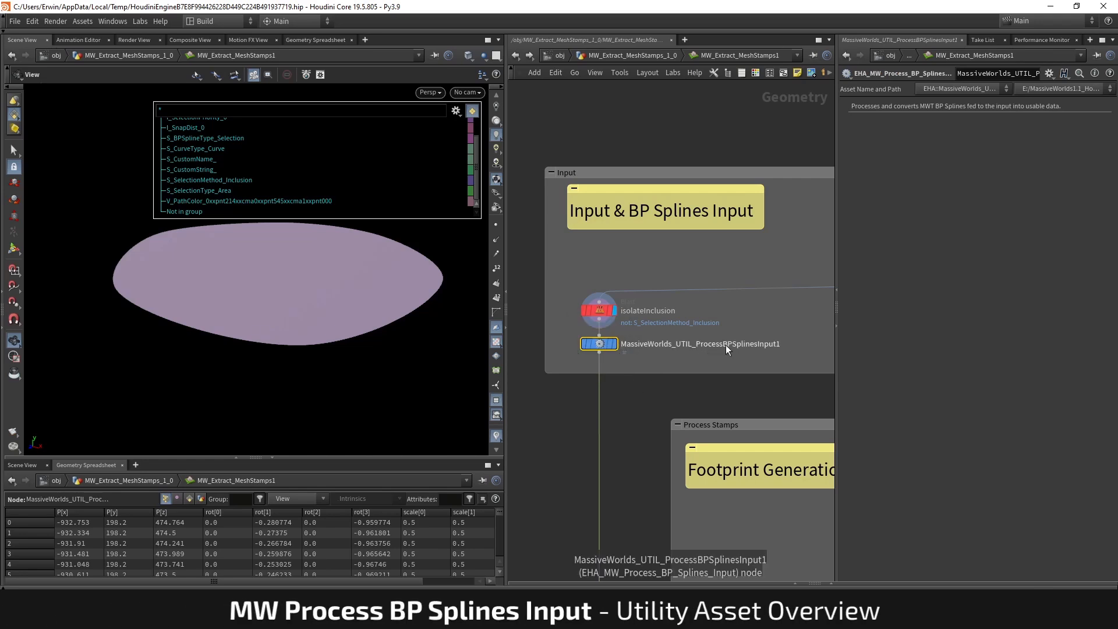
{"action": "middle_click_drag", "start_coordinate": [686, 382], "coordinate": [705, 395]}
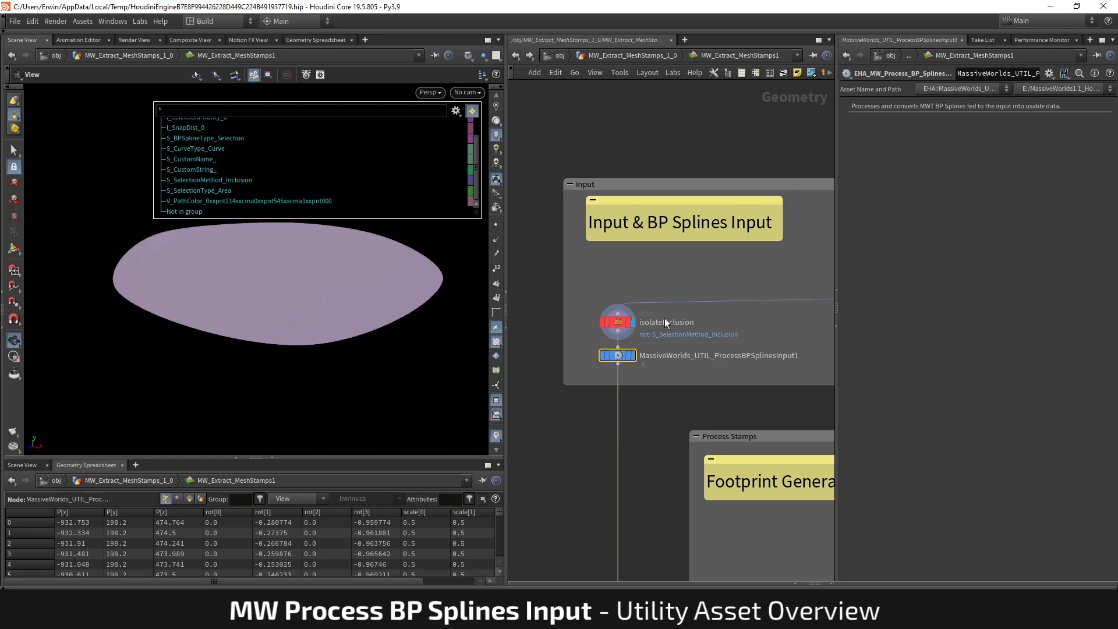
{"action": "middle_click_drag", "start_coordinate": [633, 341], "coordinate": [665, 344]}
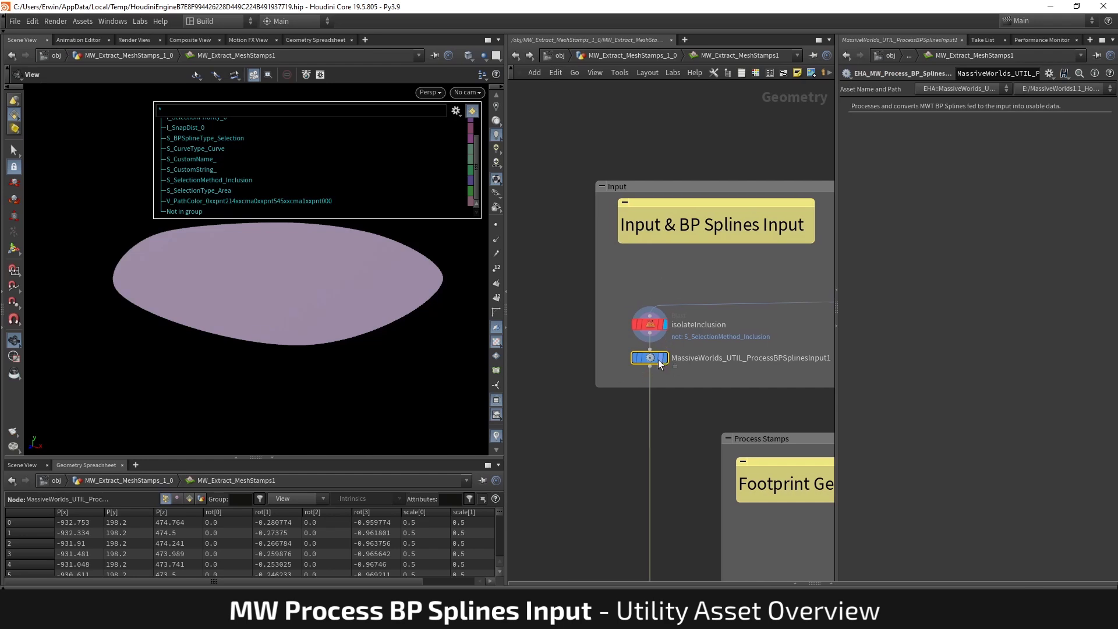
Step: Add an EHA_MW_Process_BP_Splines_Input node from the EHA-Toolkit's MassiveWorlds OpenAssets to the Input section, above isolateInclusion
{"action": "key", "text": "Tab"}
{"action": "mouse_move", "coordinate": [616, 134]}
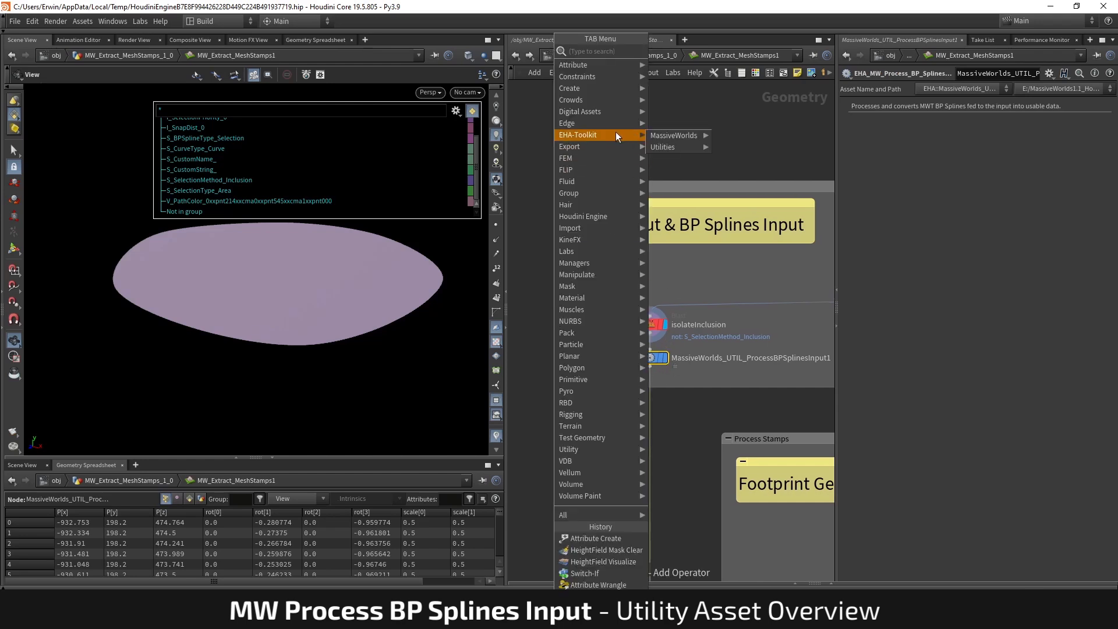
{"action": "mouse_move", "coordinate": [663, 138]}
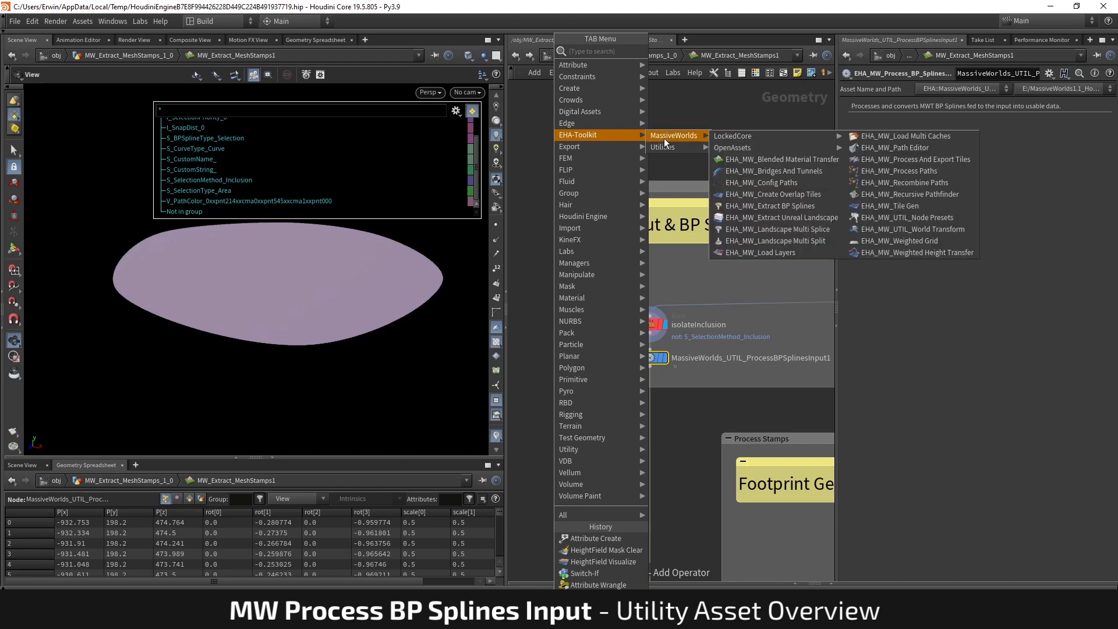
{"action": "mouse_move", "coordinate": [757, 147]}
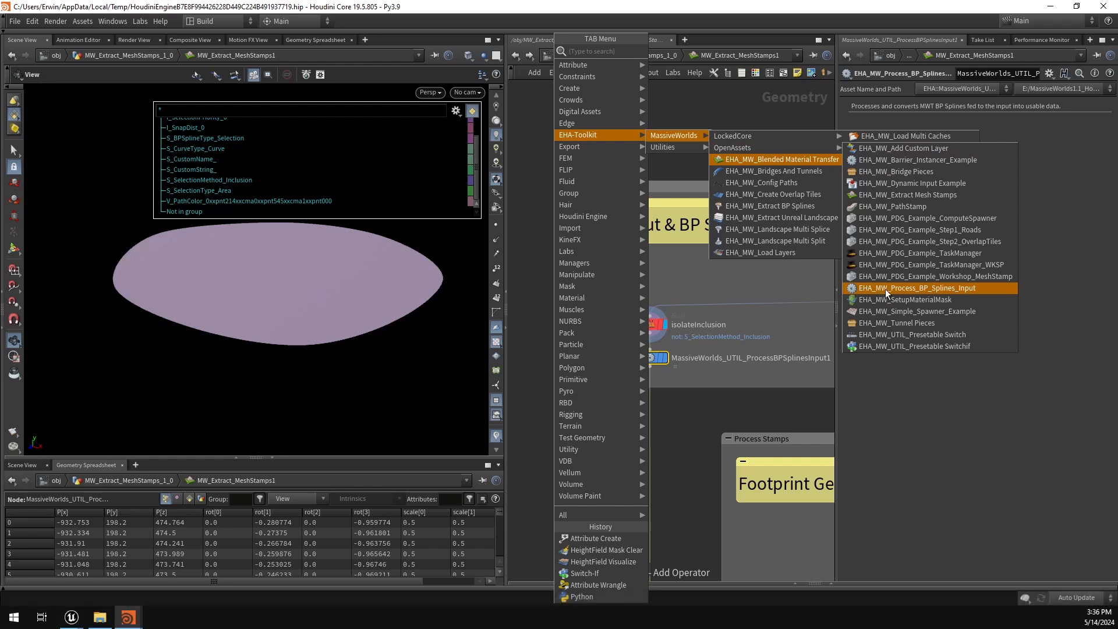
{"action": "left_click", "coordinate": [970, 289]}
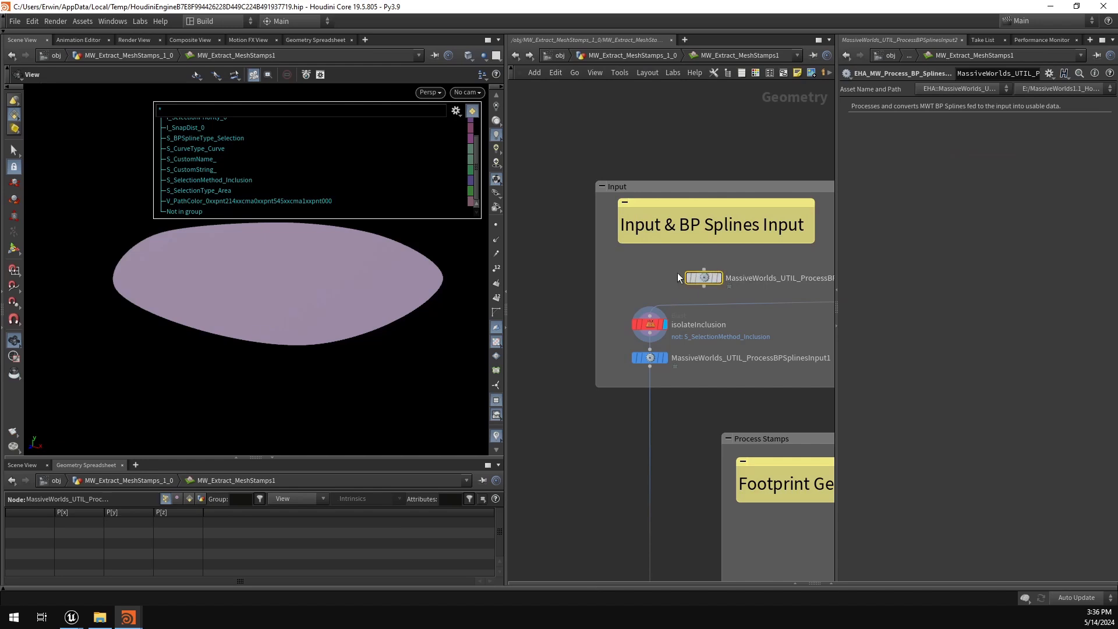
Step: Go inside the added spline-processing node and examine the VEX code of its convertToAttribs wrangle
{"action": "left_click", "coordinate": [704, 277]}
{"action": "double_click", "coordinate": [704, 277]}
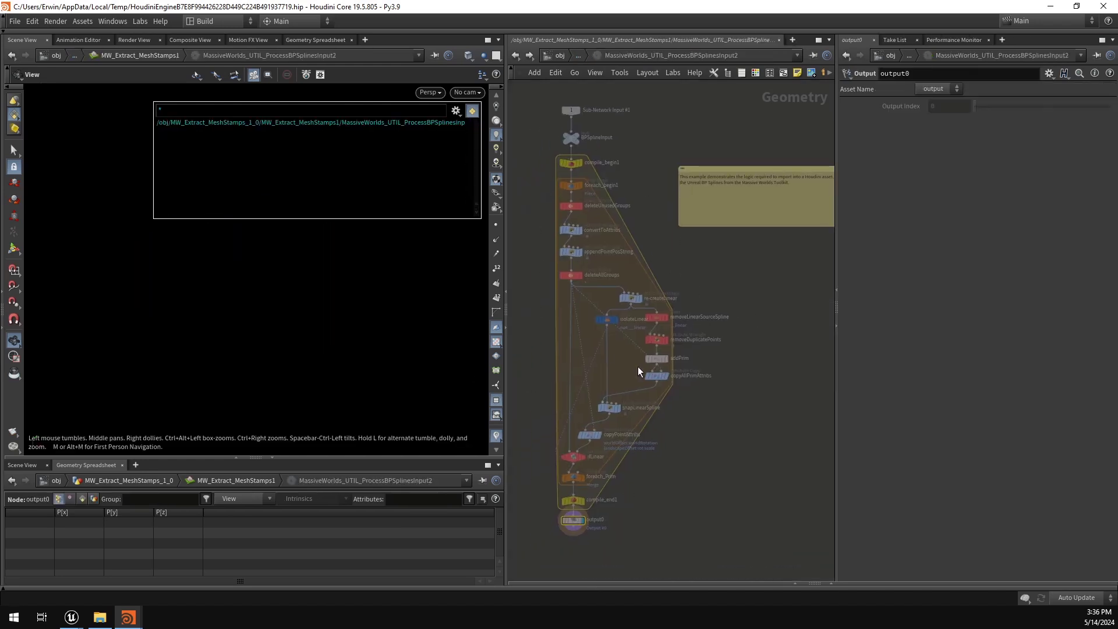
{"action": "left_click", "coordinate": [572, 230]}
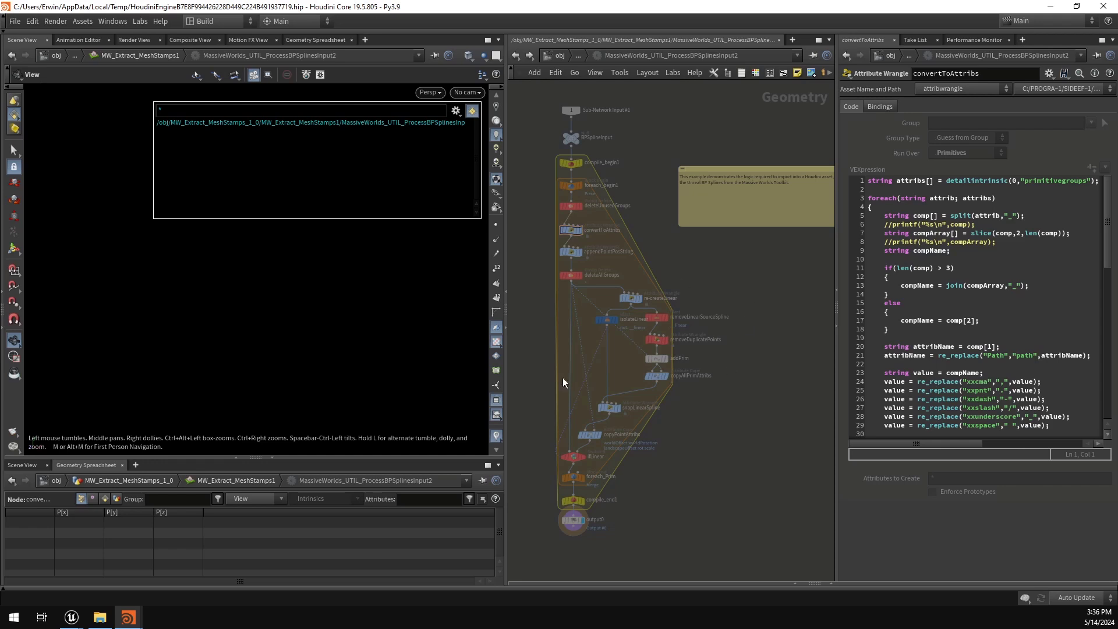
Step: Return to the MW_Extract_MeshStamps1 network and delete the added spline-processing node
{"action": "left_click", "coordinate": [577, 53]}
{"action": "left_click", "coordinate": [619, 73]}
{"action": "key", "text": "Delete"}
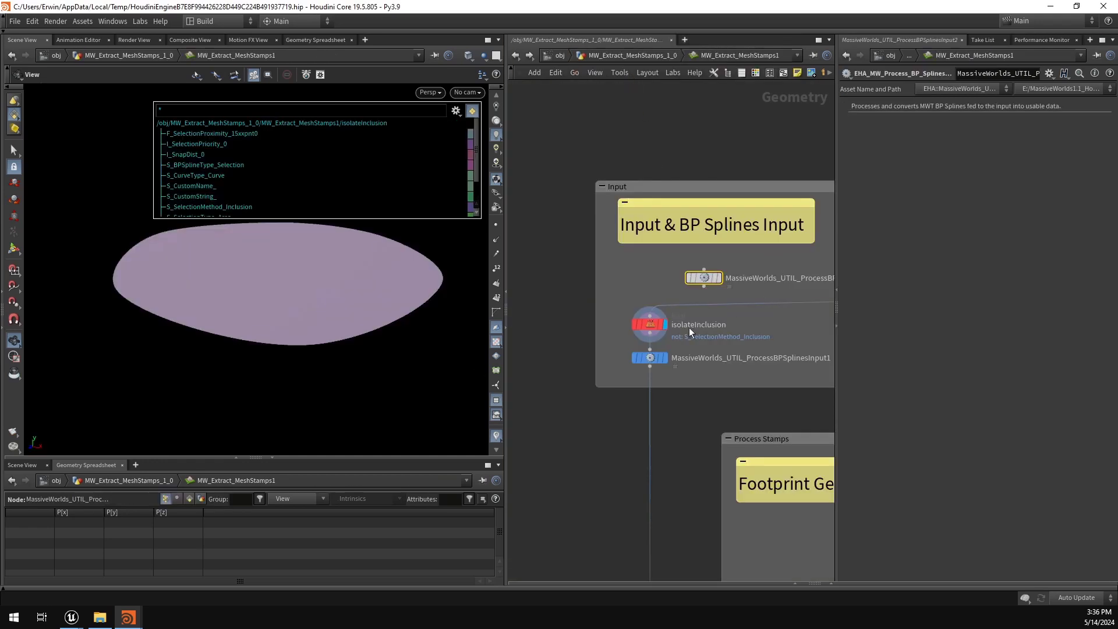
Step: Display MassiveWorlds_UTIL_ProcessBPSplinesInput1, enlarge the geometry spreadsheet and examine its primitive attributes, widening the SelectionProximity column
{"action": "left_click", "coordinate": [664, 357]}
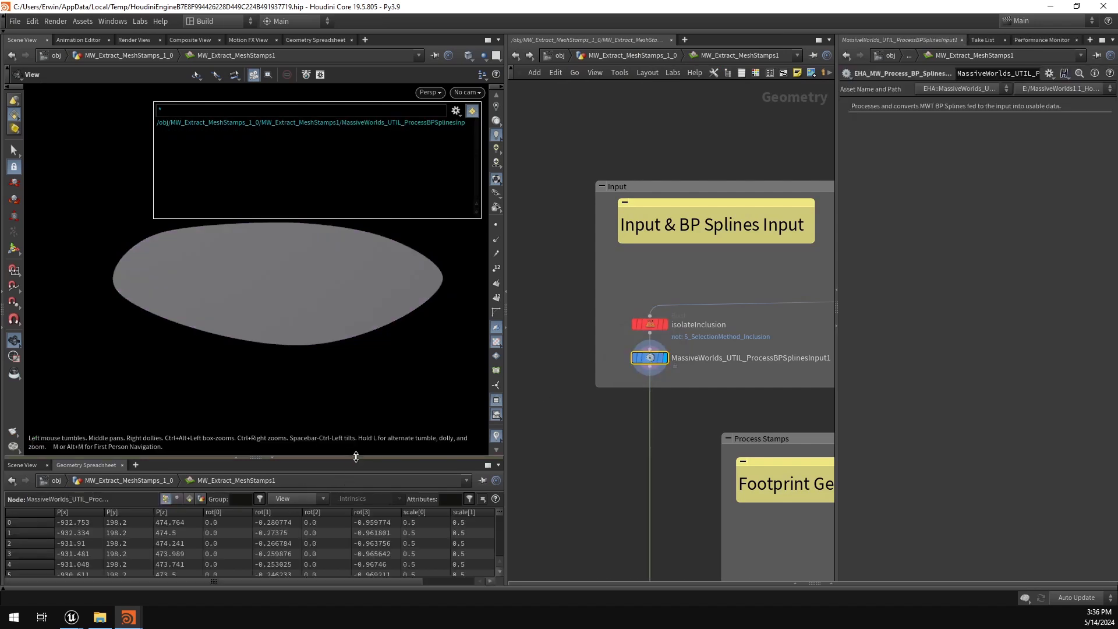
{"action": "left_click_drag", "start_coordinate": [334, 459], "coordinate": [349, 343]}
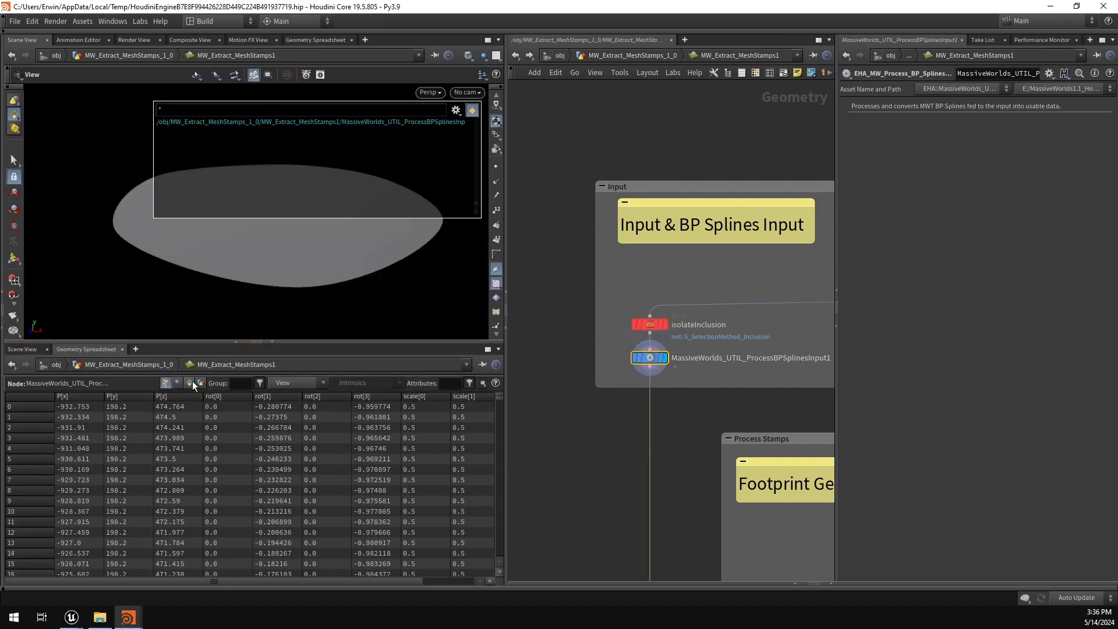
{"action": "left_click", "coordinate": [189, 383]}
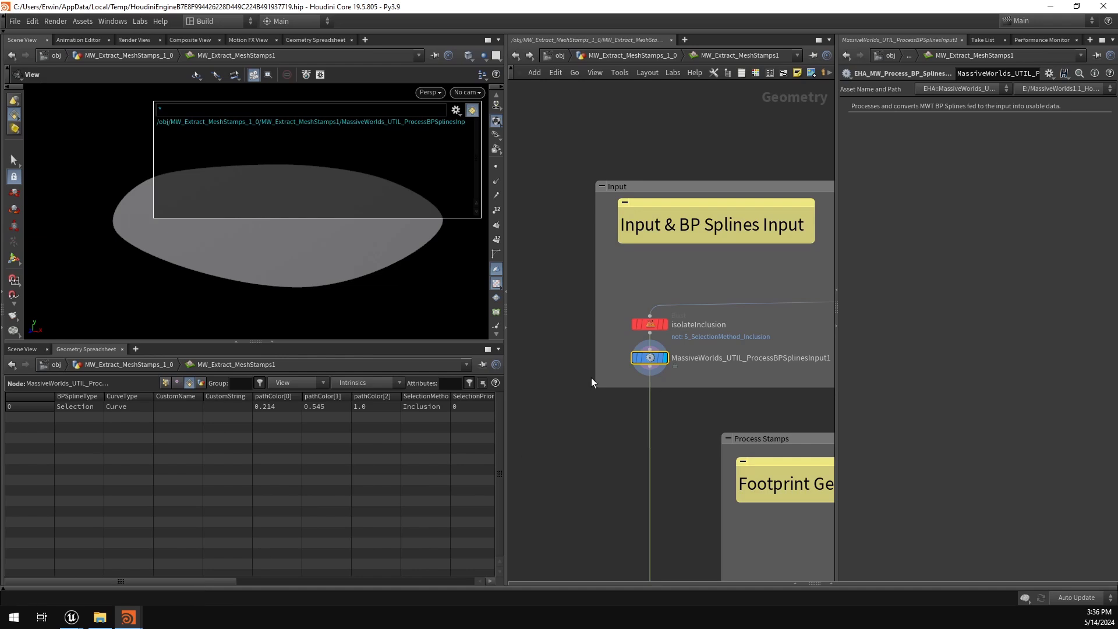
{"action": "middle_click_drag", "start_coordinate": [692, 399], "coordinate": [660, 400]}
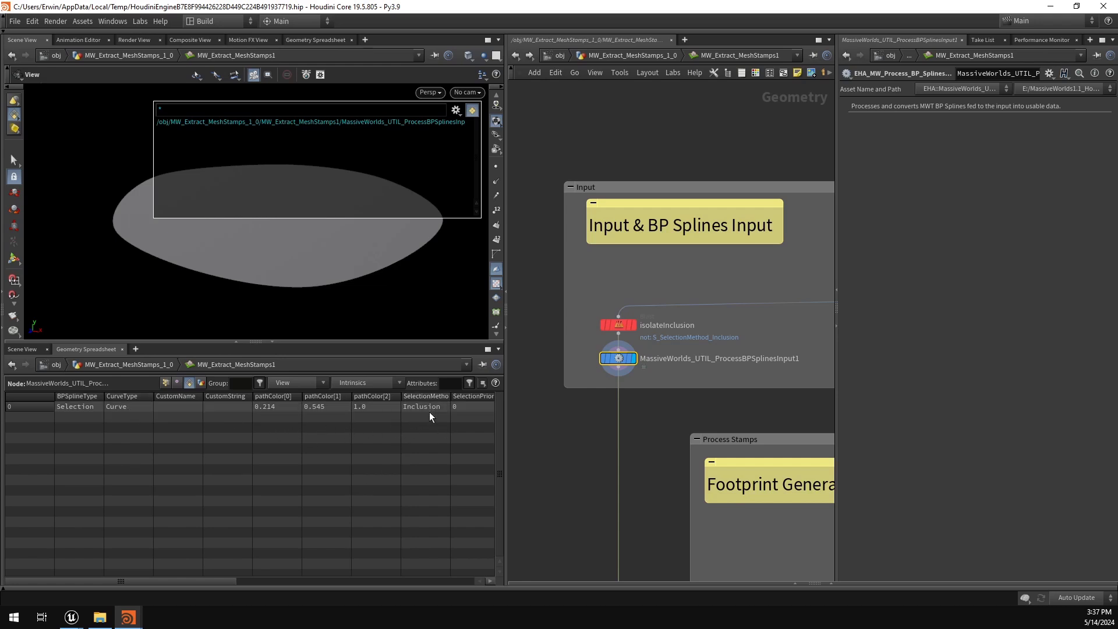
{"action": "left_click_drag", "start_coordinate": [220, 582], "coordinate": [392, 575]}
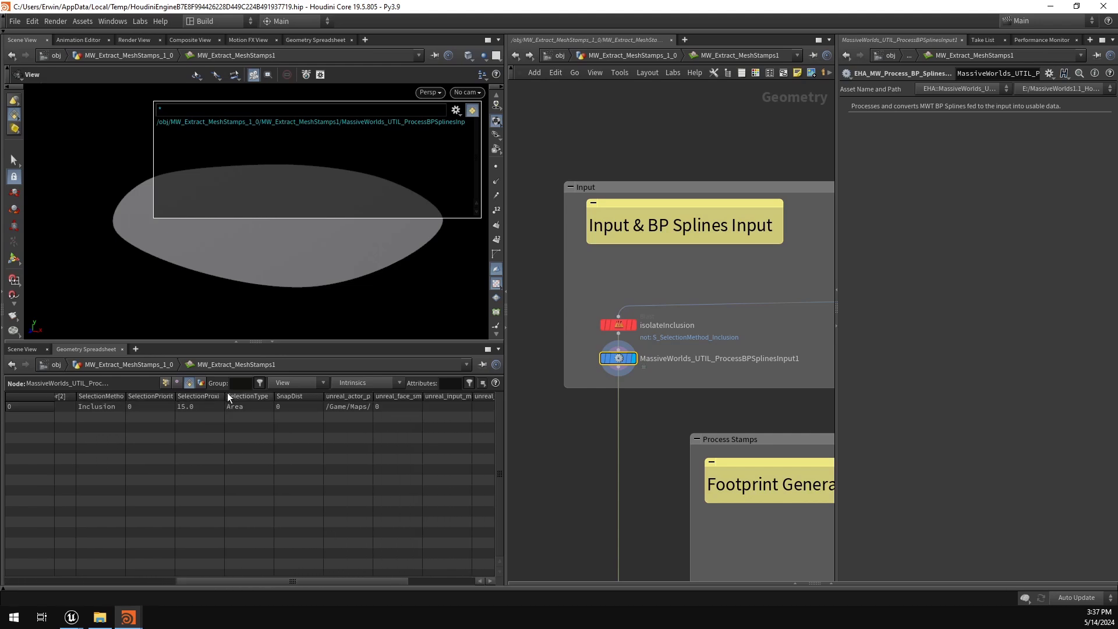
{"action": "left_click_drag", "start_coordinate": [225, 396], "coordinate": [240, 408]}
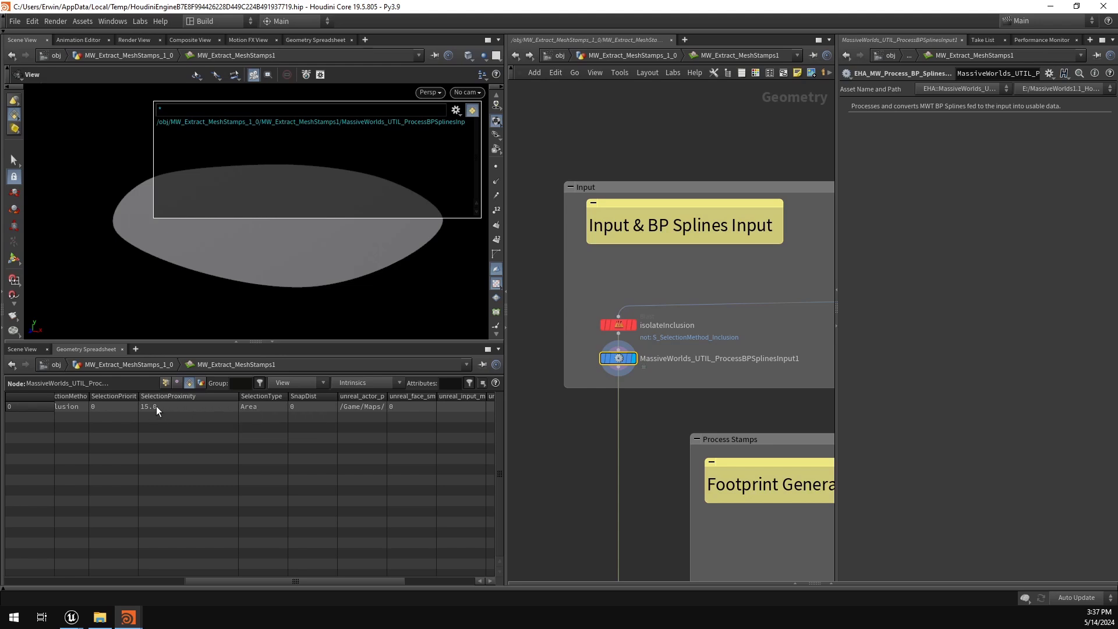
Step: Select the setMaskAndStampAlpha volume wrangle and examine its VEX code, highlighting the line that reads SelectionProximity
{"action": "scroll", "coordinate": [565, 382], "scroll_direction": "down", "scroll_amount": 8}
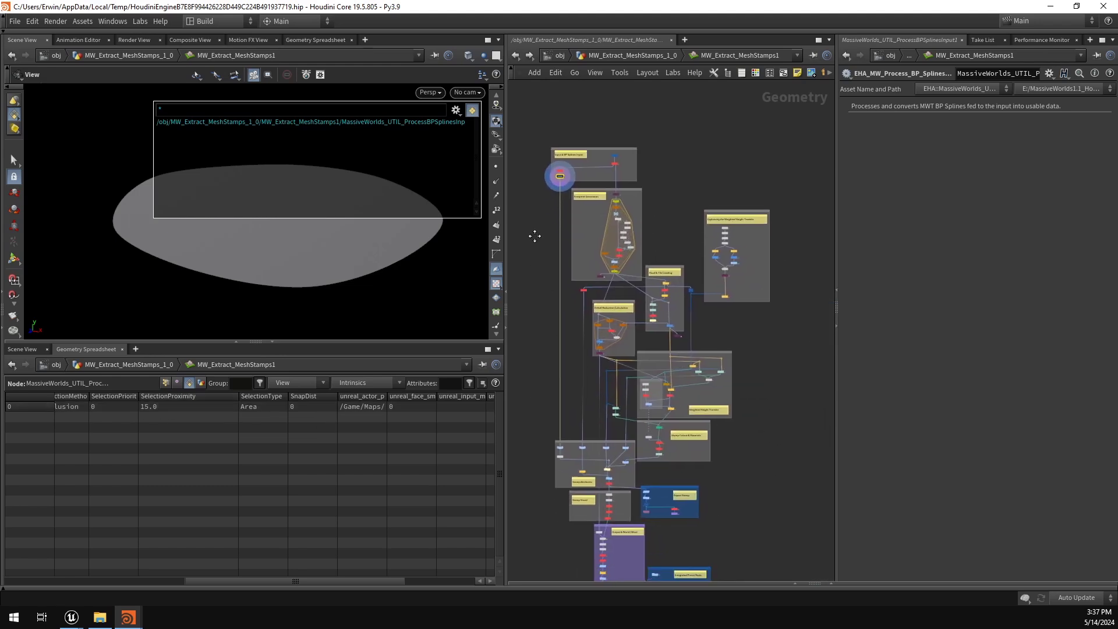
{"action": "scroll", "coordinate": [601, 434], "scroll_direction": "up", "scroll_amount": 8}
{"action": "left_click", "coordinate": [593, 400]}
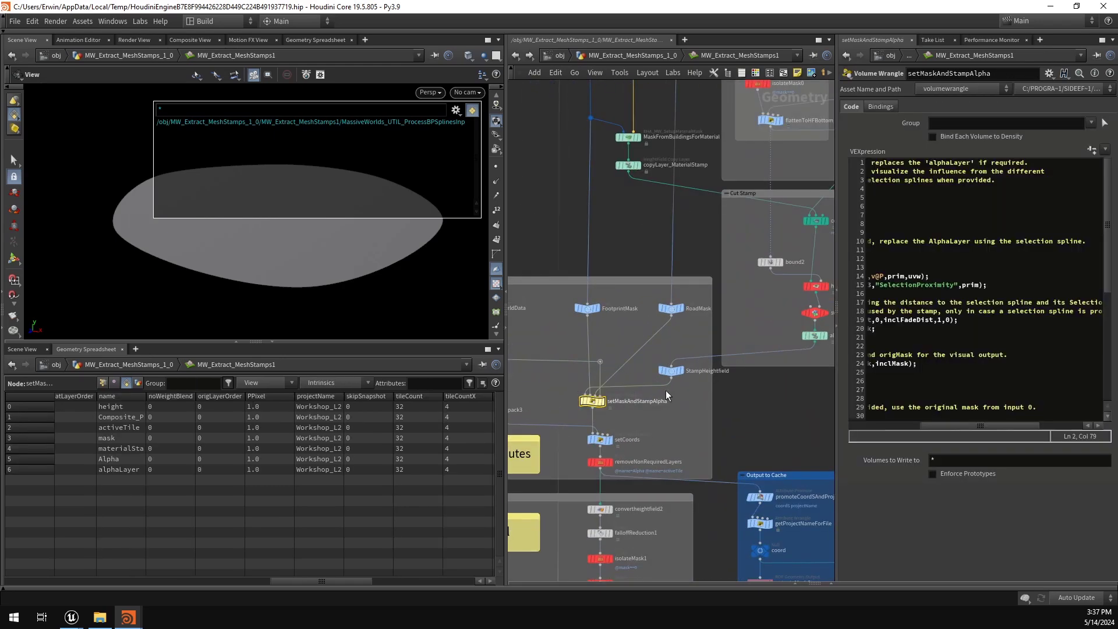
{"action": "left_click_drag", "start_coordinate": [839, 284], "coordinate": [649, 285]}
{"action": "left_click_drag", "start_coordinate": [908, 425], "coordinate": [849, 424]}
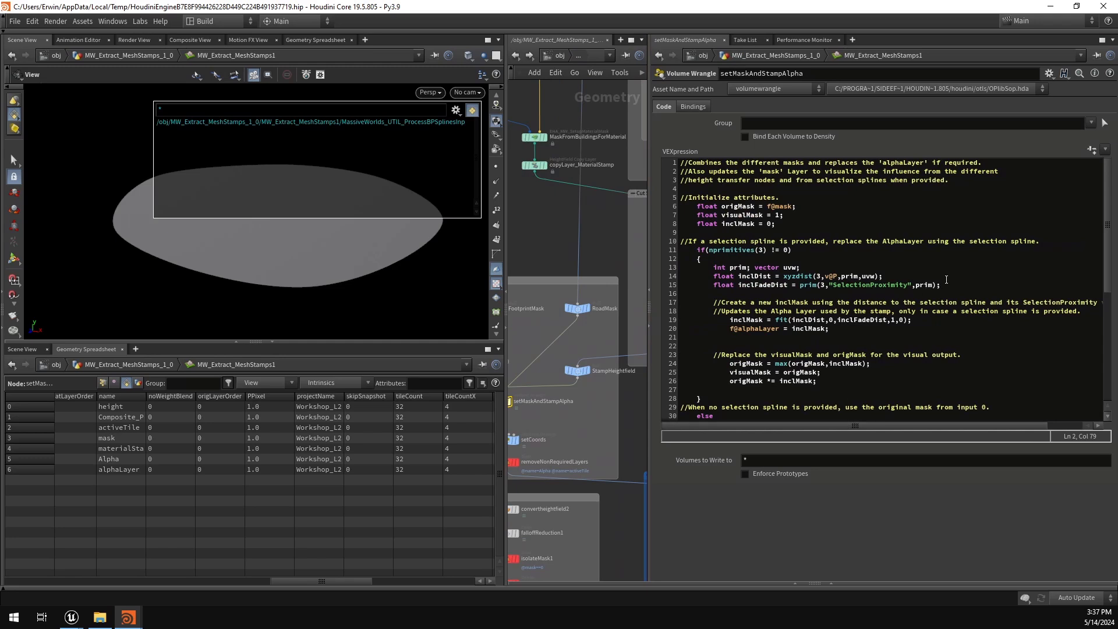
{"action": "left_click_drag", "start_coordinate": [947, 285], "coordinate": [665, 286]}
{"action": "left_click", "coordinate": [972, 282]}
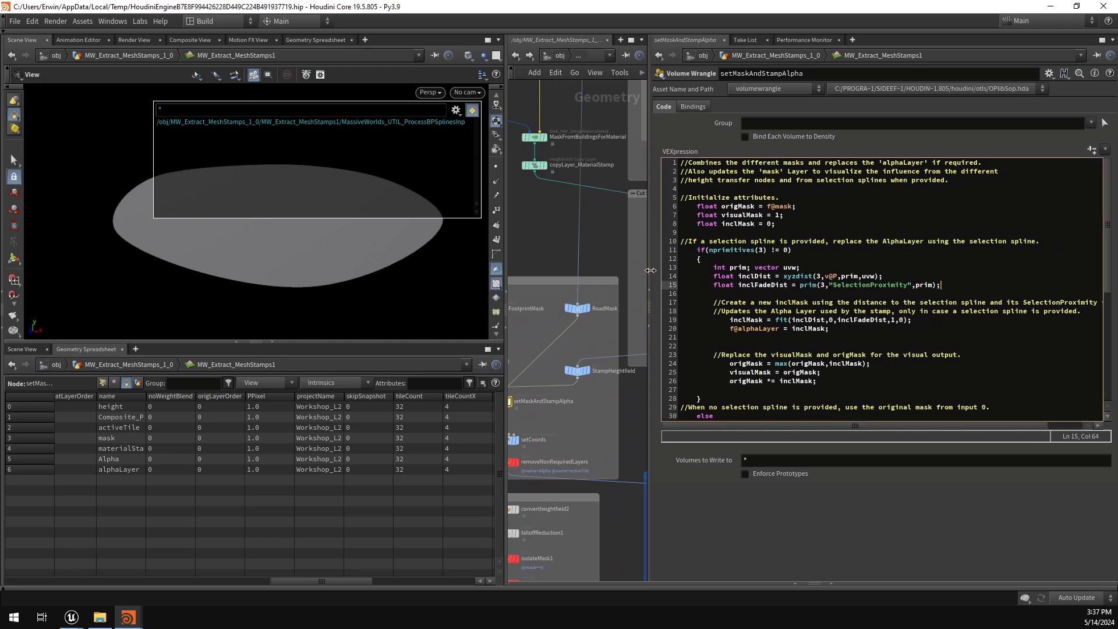
{"action": "left_click_drag", "start_coordinate": [650, 270], "coordinate": [865, 276]}
Step: Display the colorByActor node in the Footprint Generation section and examine its unreal_actor_path attribute setting
{"action": "scroll", "coordinate": [644, 344], "scroll_direction": "down", "scroll_amount": 2}
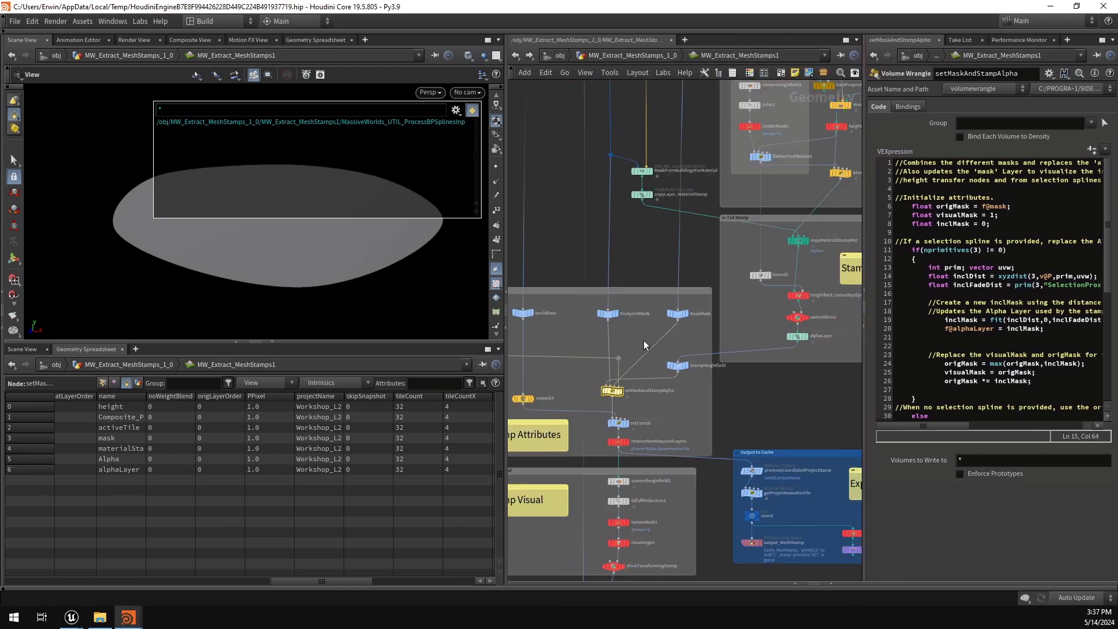
{"action": "scroll", "coordinate": [644, 340], "scroll_direction": "down", "scroll_amount": 5}
{"action": "middle_click_drag", "start_coordinate": [579, 265], "coordinate": [640, 428]}
{"action": "scroll", "coordinate": [641, 182], "scroll_direction": "up", "scroll_amount": 4}
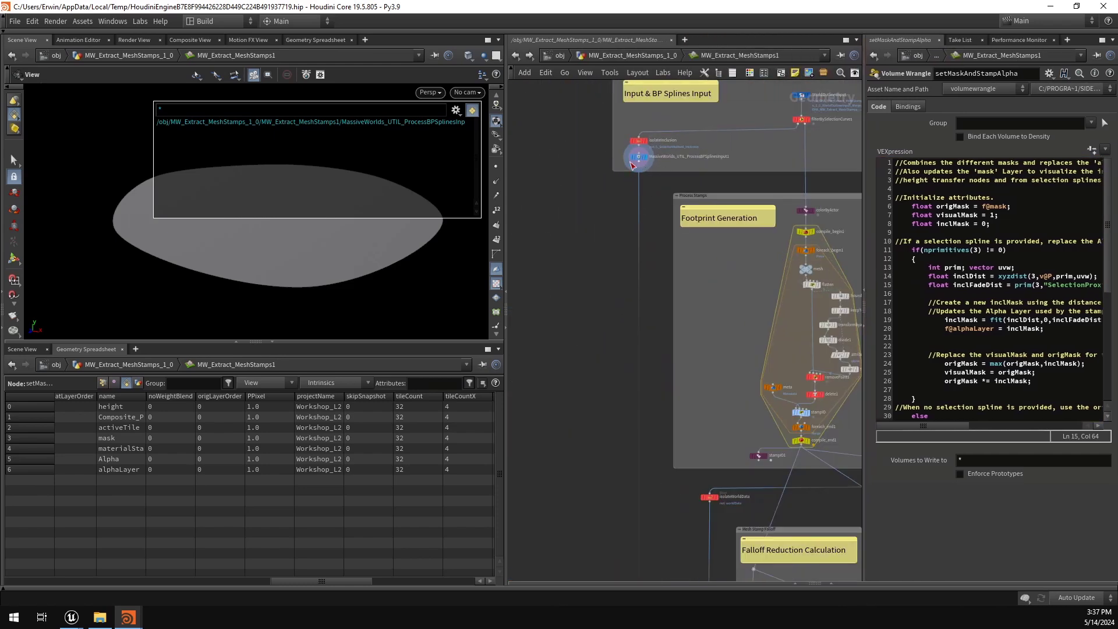
{"action": "scroll", "coordinate": [604, 271], "scroll_direction": "down", "scroll_amount": 3}
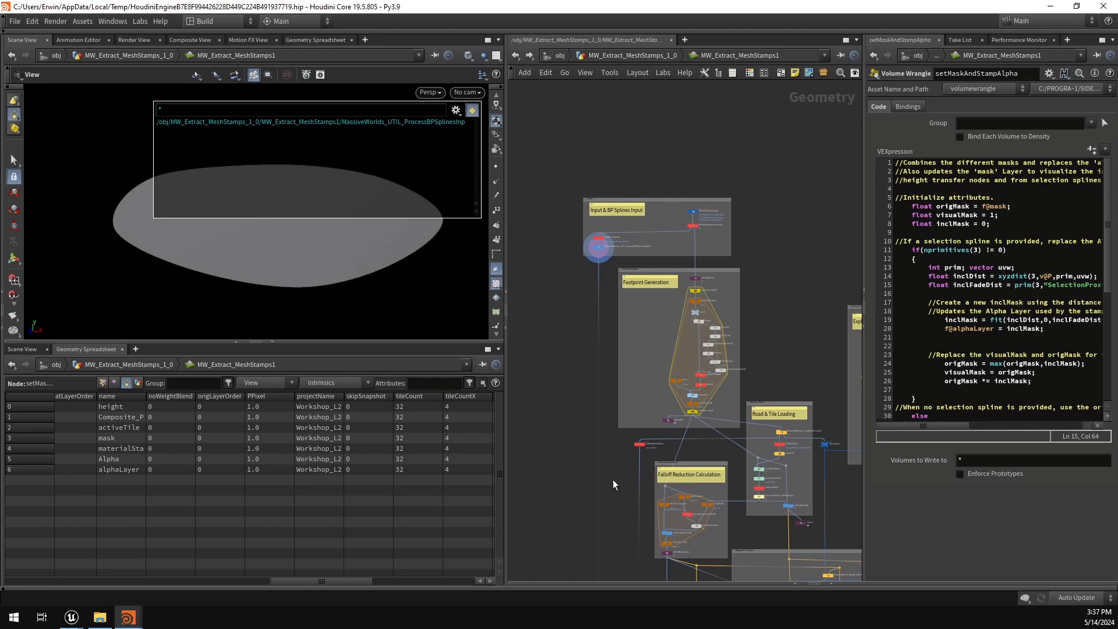
{"action": "scroll", "coordinate": [704, 218], "scroll_direction": "up", "scroll_amount": 6}
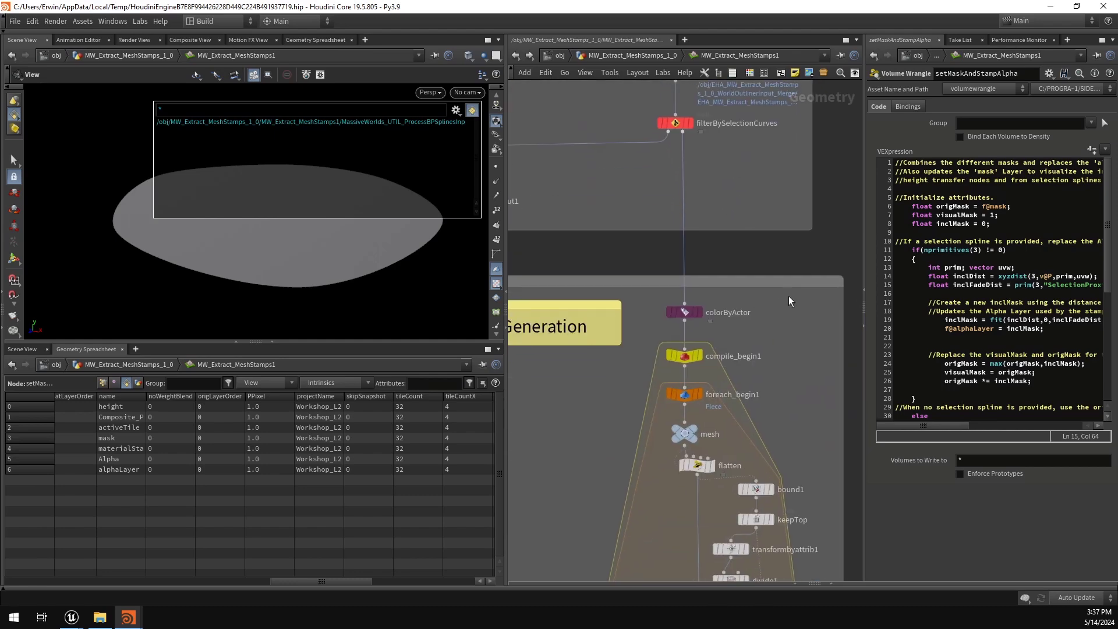
{"action": "middle_click_drag", "start_coordinate": [785, 298], "coordinate": [759, 218]}
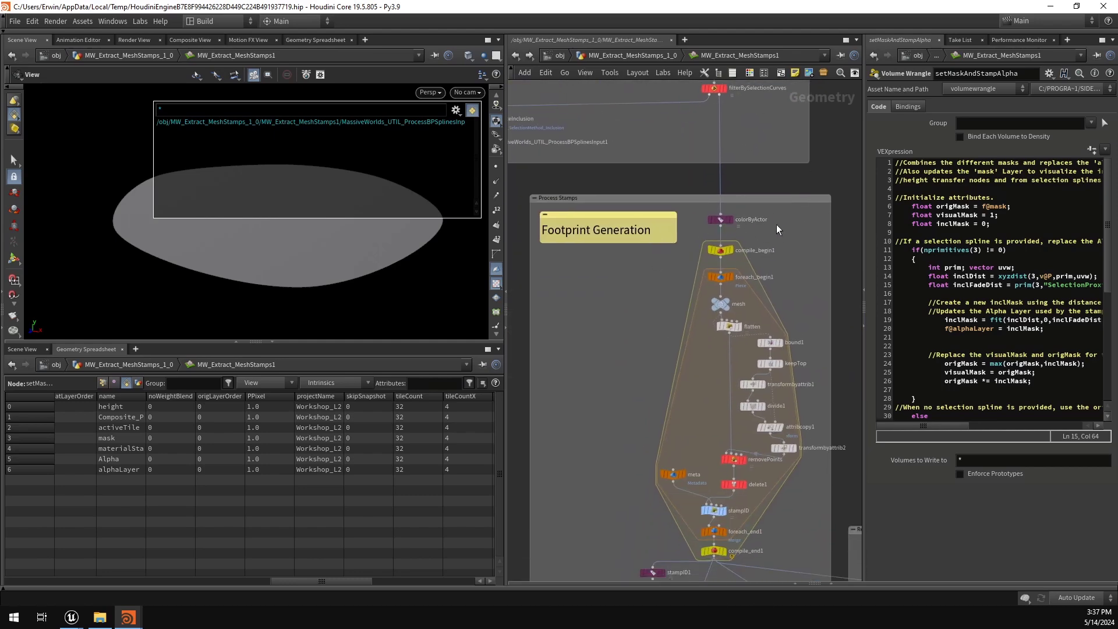
{"action": "left_click", "coordinate": [728, 220]}
{"action": "left_click", "coordinate": [721, 220]}
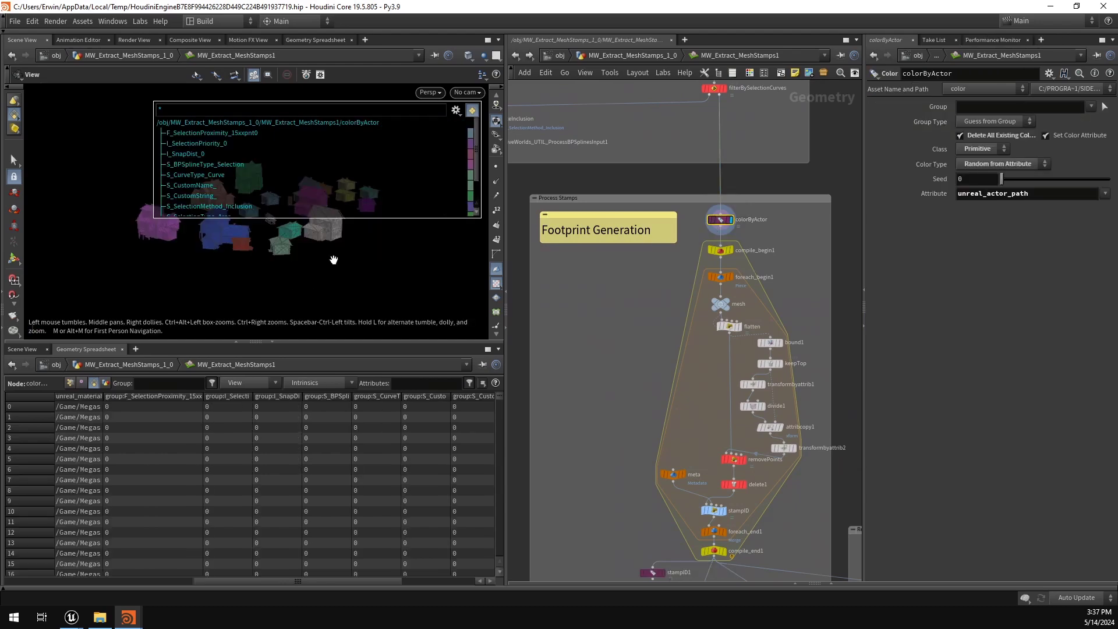
Step: Enlarge the scene view and inspect the village building meshes coloured by actor
{"action": "left_click_drag", "start_coordinate": [431, 341], "coordinate": [431, 486]}
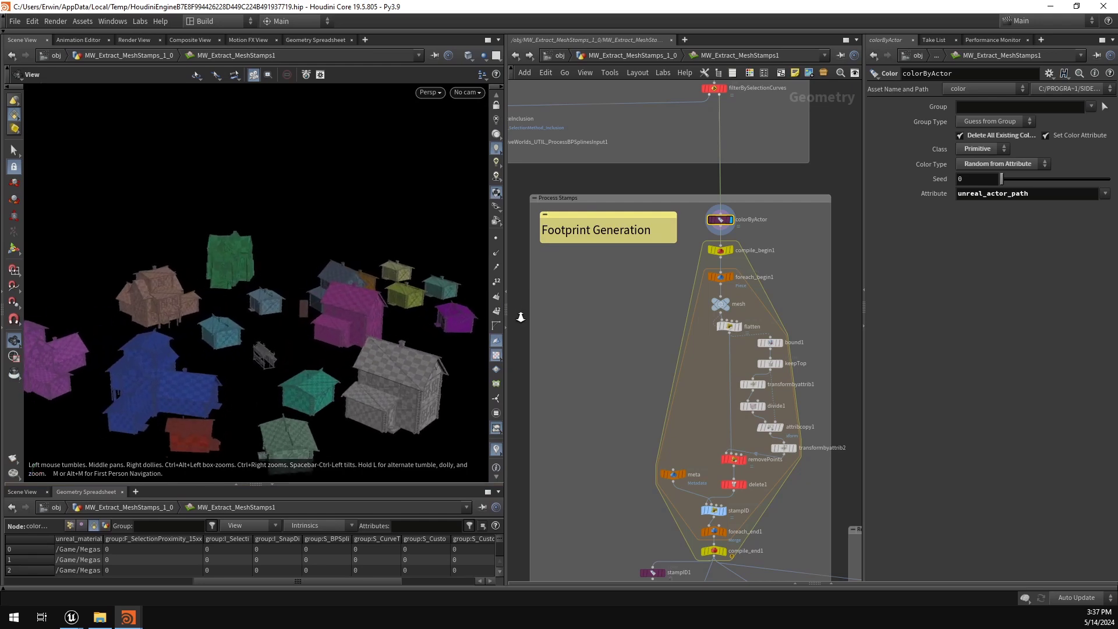
{"action": "mouse_move", "coordinate": [349, 319]}
{"action": "left_mouse_down"}
{"action": "mouse_move", "coordinate": [309, 320]}
{"action": "mouse_move", "coordinate": [336, 316]}
{"action": "left_mouse_up"}
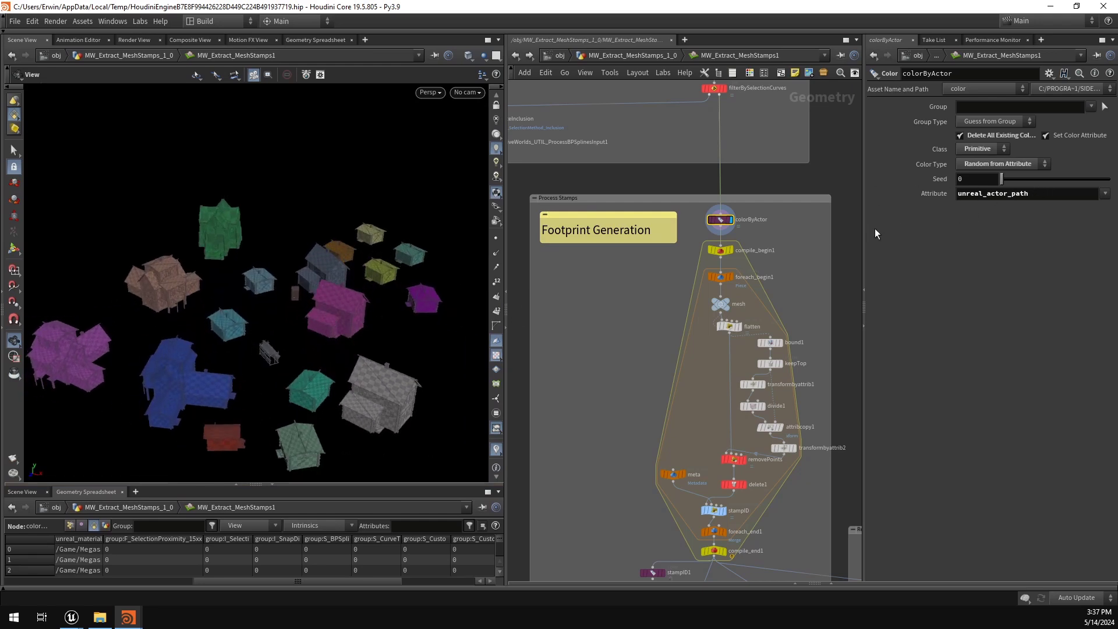
{"action": "left_click_drag", "start_coordinate": [322, 311], "coordinate": [315, 256]}
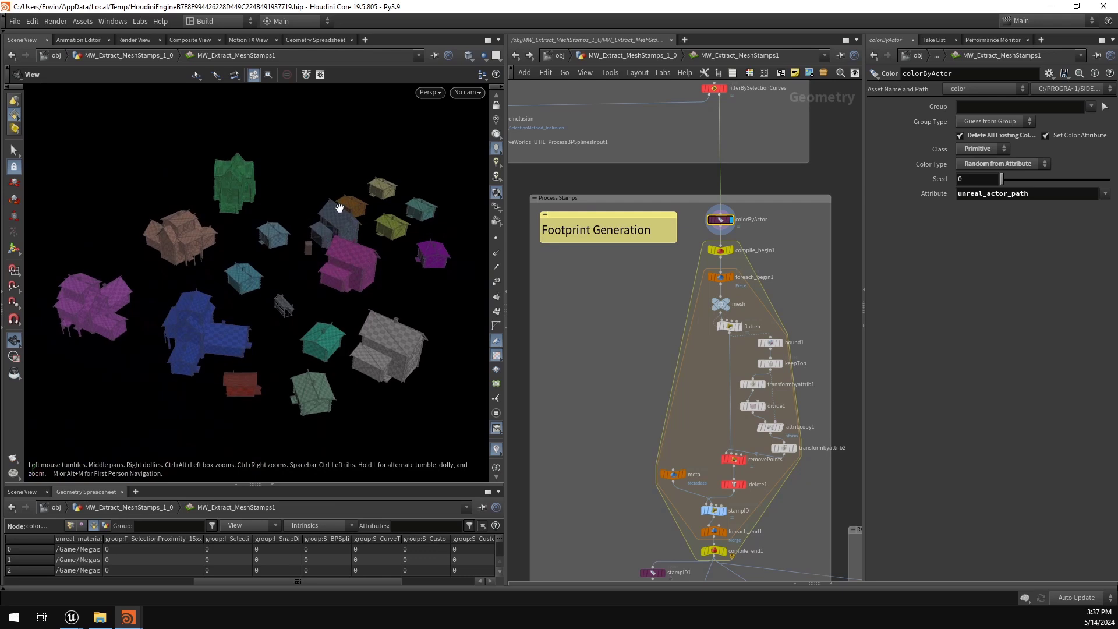
Step: Enlarge the geometry spreadsheet and widen its unreal_actor_path column to examine the full actor paths
{"action": "left_click_drag", "start_coordinate": [335, 484], "coordinate": [335, 432]}
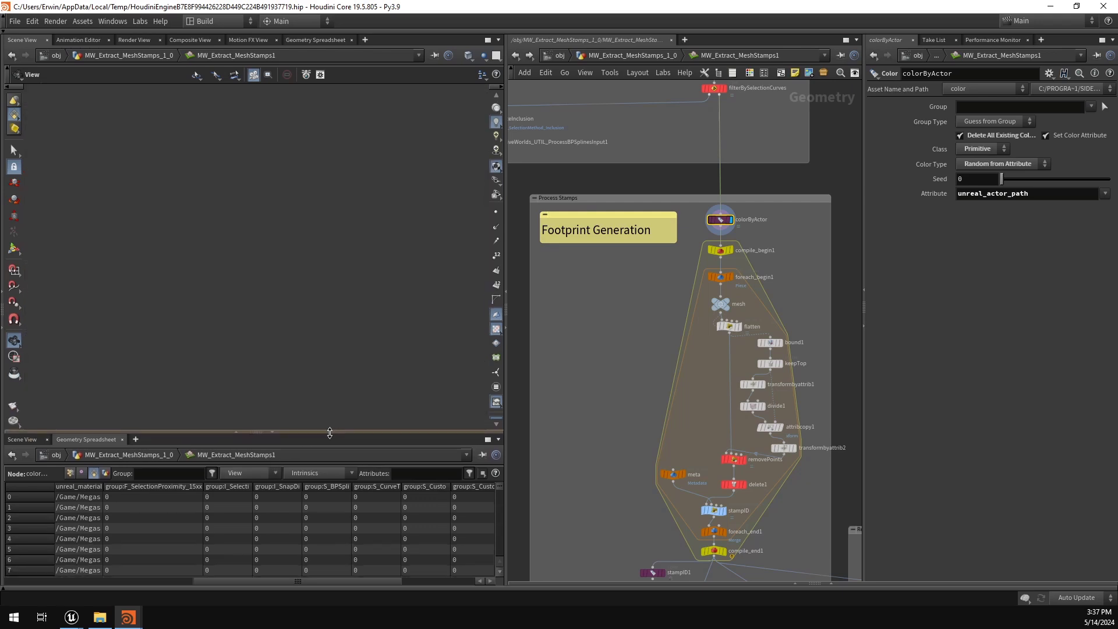
{"action": "left_click_drag", "start_coordinate": [279, 580], "coordinate": [154, 580]}
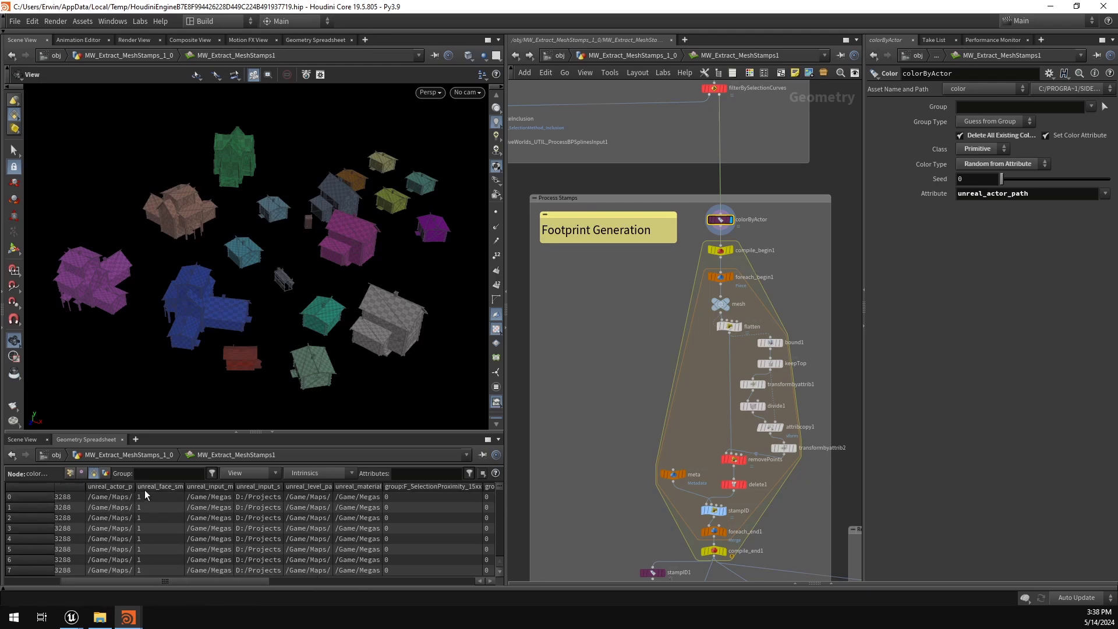
{"action": "left_click_drag", "start_coordinate": [133, 488], "coordinate": [519, 495]}
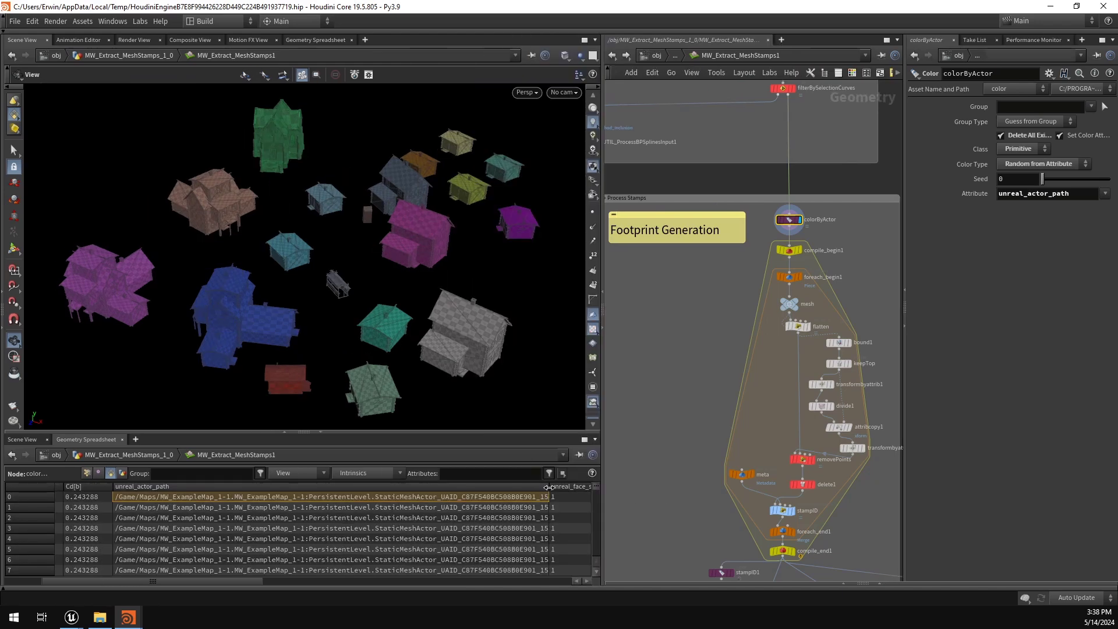
{"action": "left_click_drag", "start_coordinate": [549, 487], "coordinate": [466, 487]}
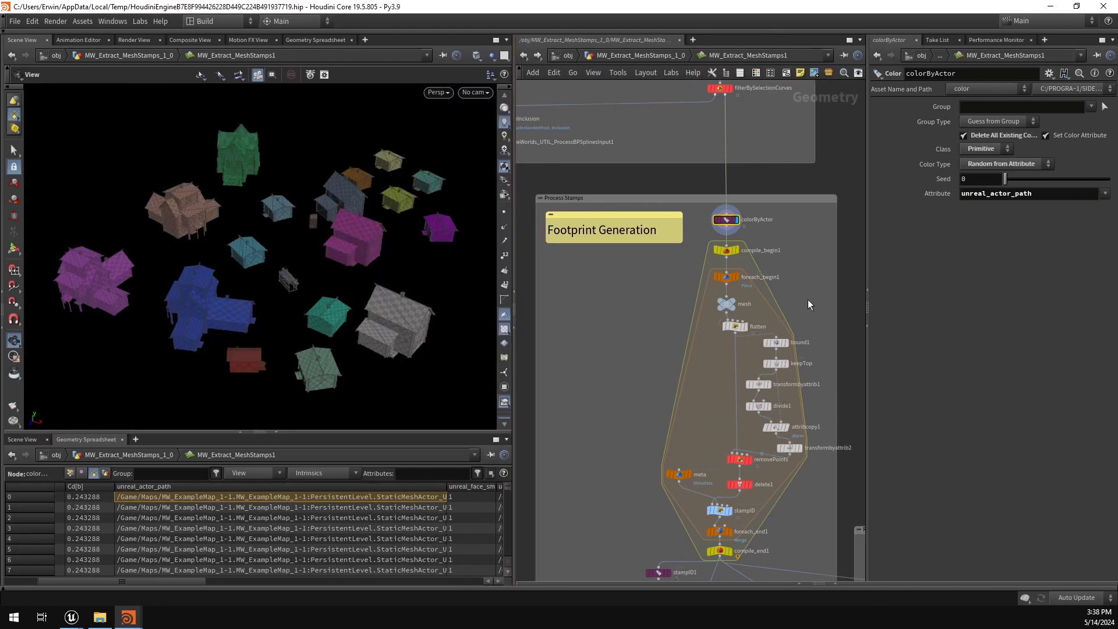
Step: Display the foreach_end1 block in the Footprint Generation section and enable Single Pass to isolate and frame one building's footprint
{"action": "middle_click_drag", "start_coordinate": [808, 300], "coordinate": [750, 216]}
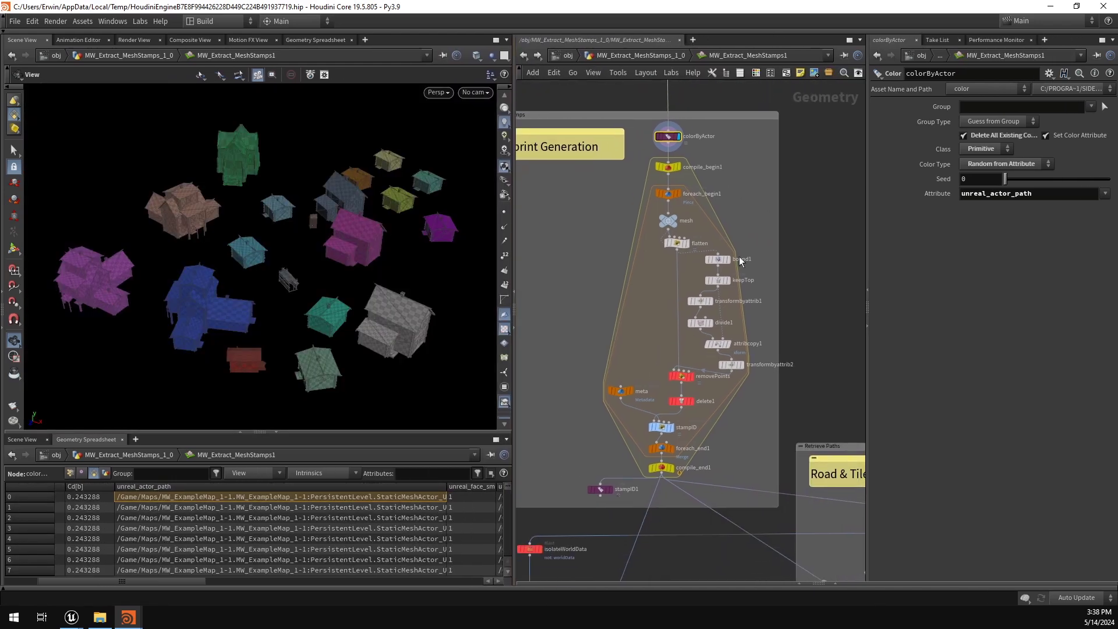
{"action": "left_click", "coordinate": [662, 448]}
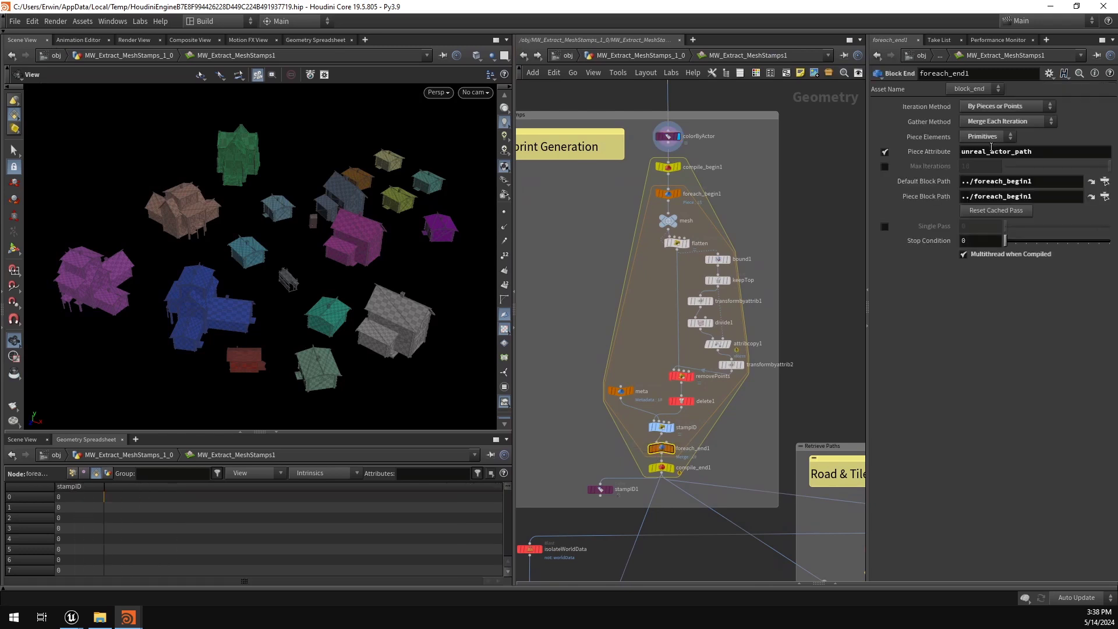
{"action": "left_click", "coordinate": [674, 449]}
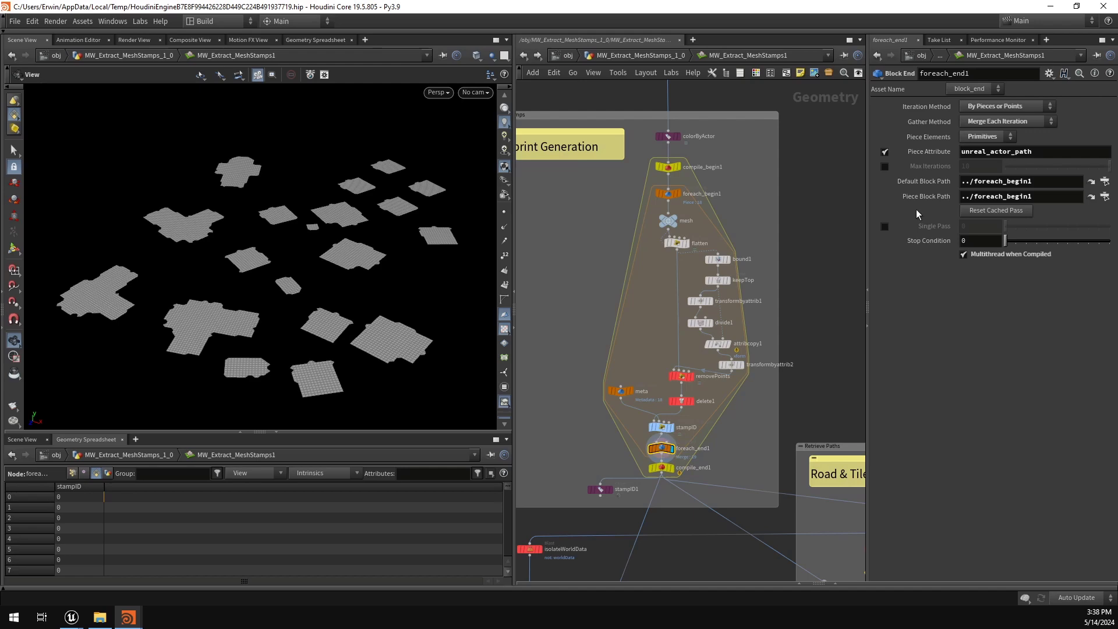
{"action": "left_click", "coordinate": [885, 227]}
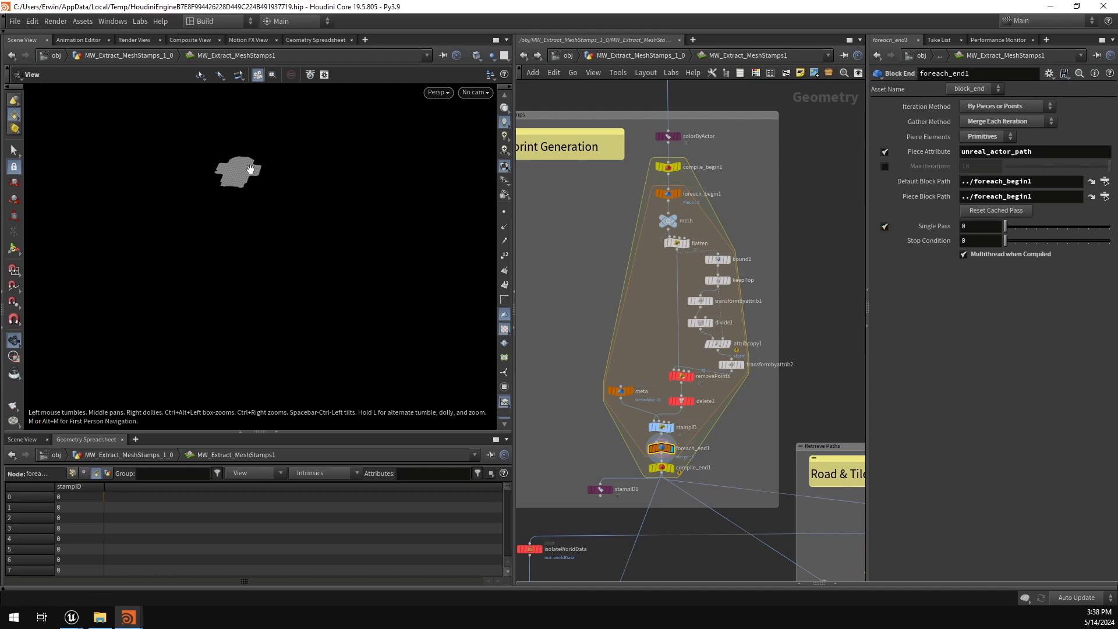
{"action": "key", "text": "g"}
{"action": "left_click_drag", "start_coordinate": [264, 228], "coordinate": [275, 255]}
{"action": "scroll", "coordinate": [687, 220], "scroll_direction": "up", "scroll_amount": 3}
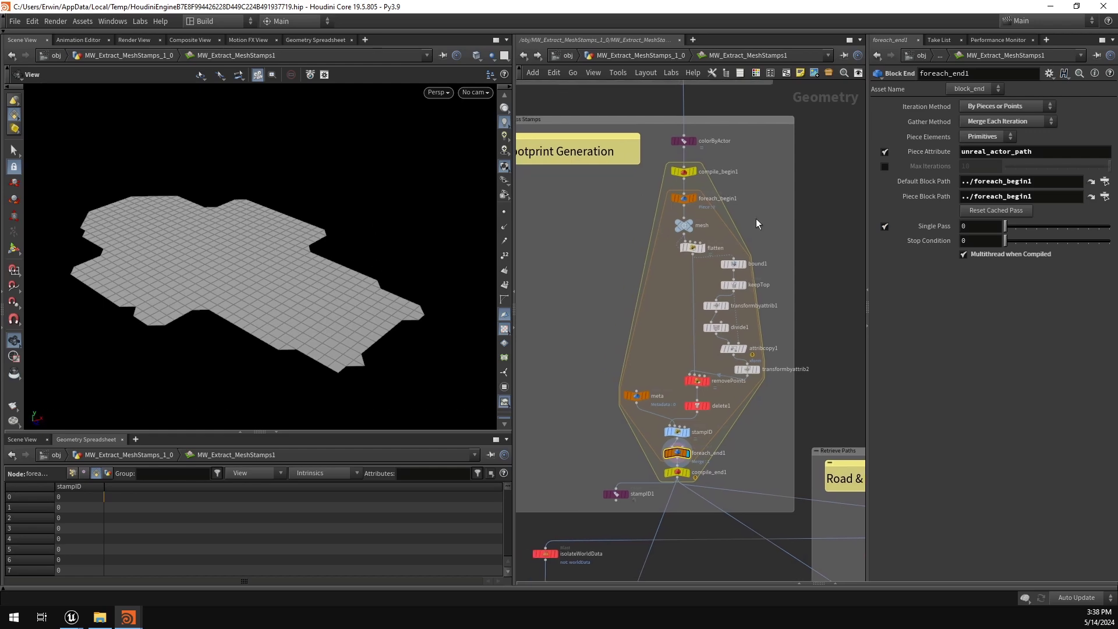
Step: Display the mesh null inside the loop and inspect the single building feeding the footprint
{"action": "left_click", "coordinate": [690, 220]}
{"action": "left_click", "coordinate": [676, 222]}
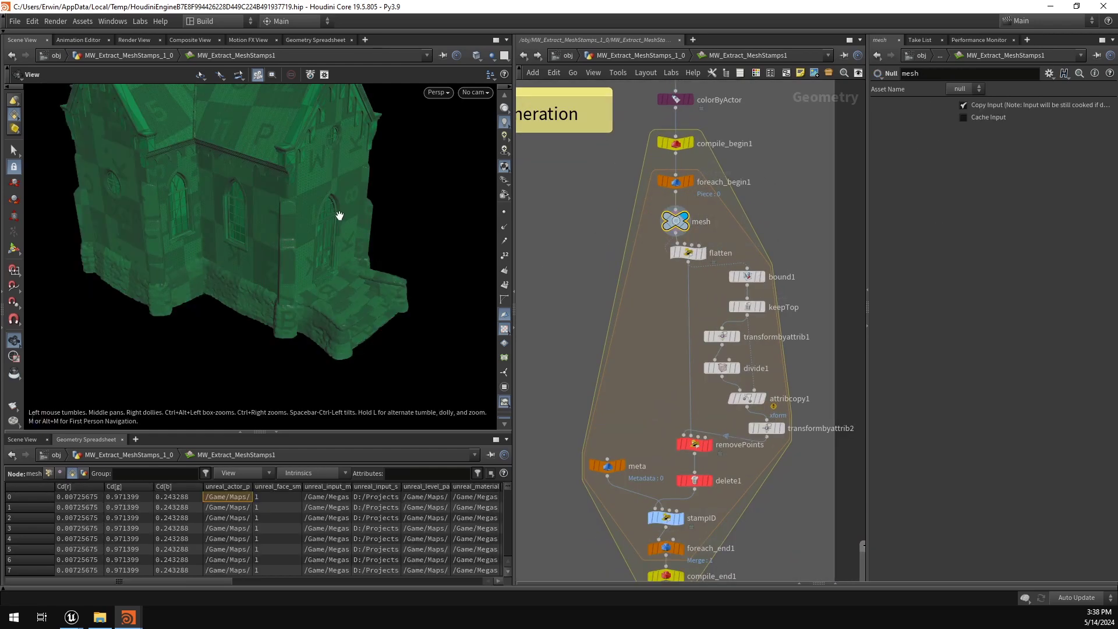
{"action": "left_click_drag", "start_coordinate": [314, 201], "coordinate": [272, 225]}
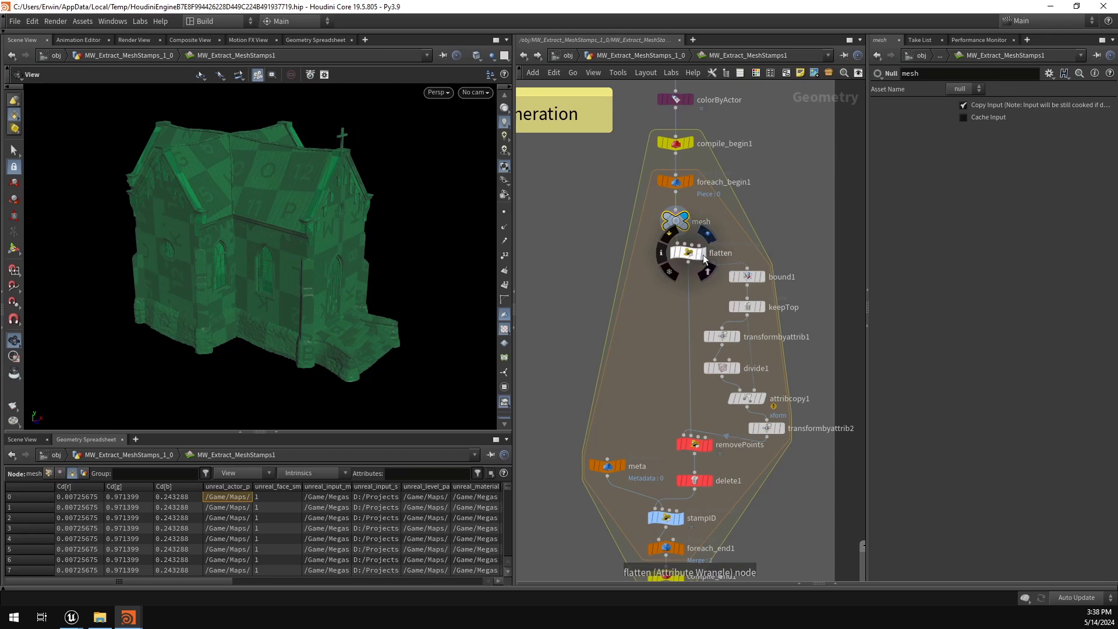
Step: Examine the flatten wrangle's VEX code and Minp expression, and display its flattened building geometry
{"action": "left_click", "coordinate": [688, 253]}
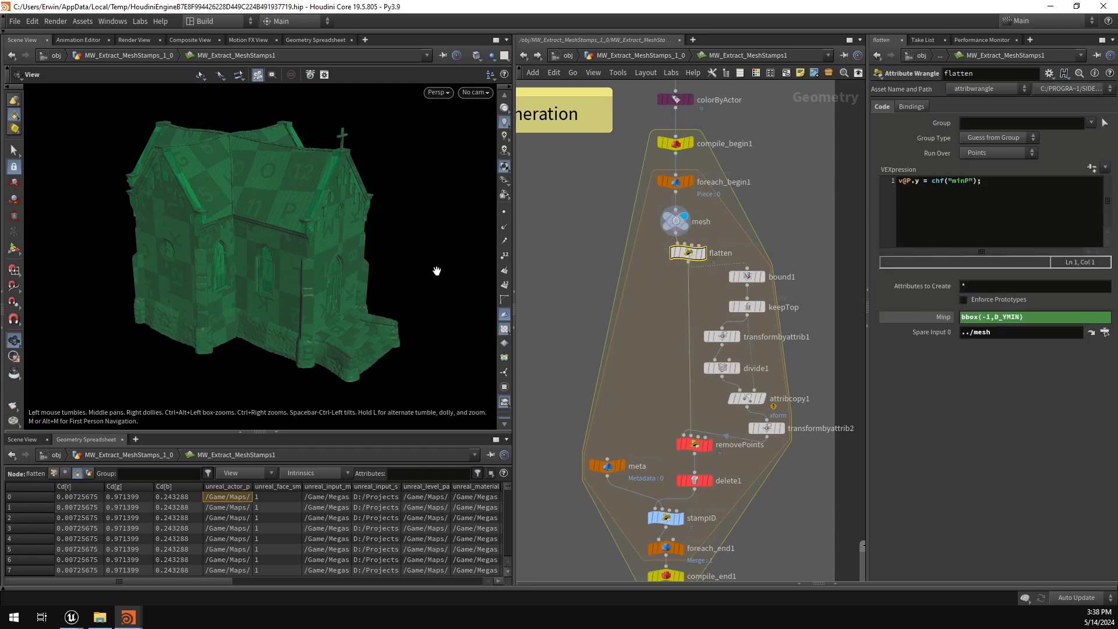
{"action": "mouse_move", "coordinate": [319, 283]}
{"action": "left_mouse_down"}
{"action": "mouse_move", "coordinate": [316, 230]}
{"action": "mouse_move", "coordinate": [313, 275]}
{"action": "left_mouse_up"}
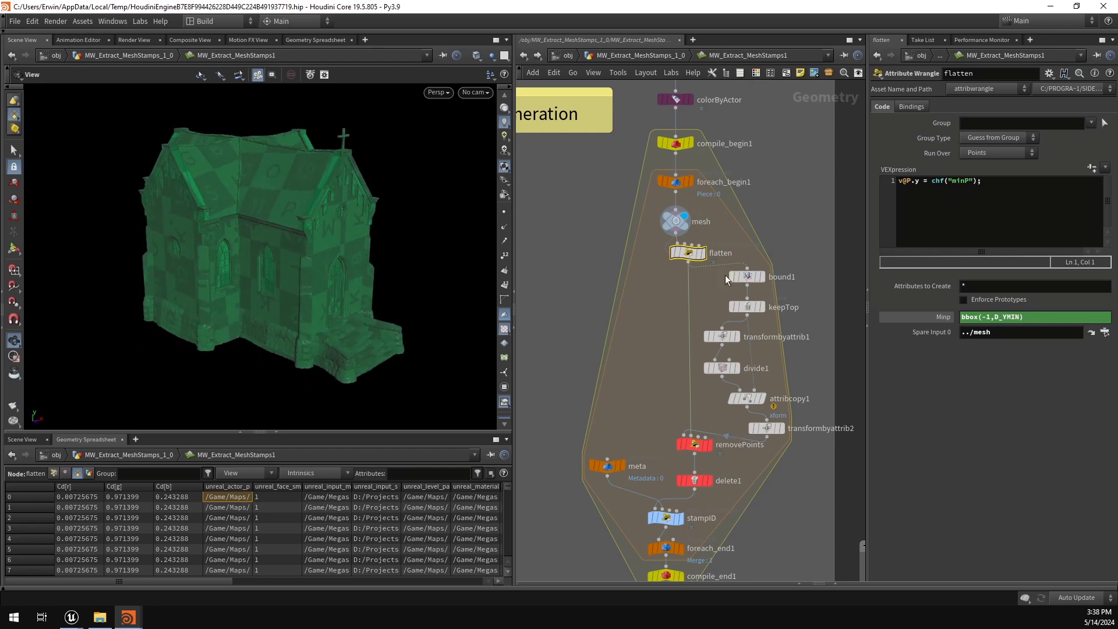
{"action": "left_click", "coordinate": [703, 253]}
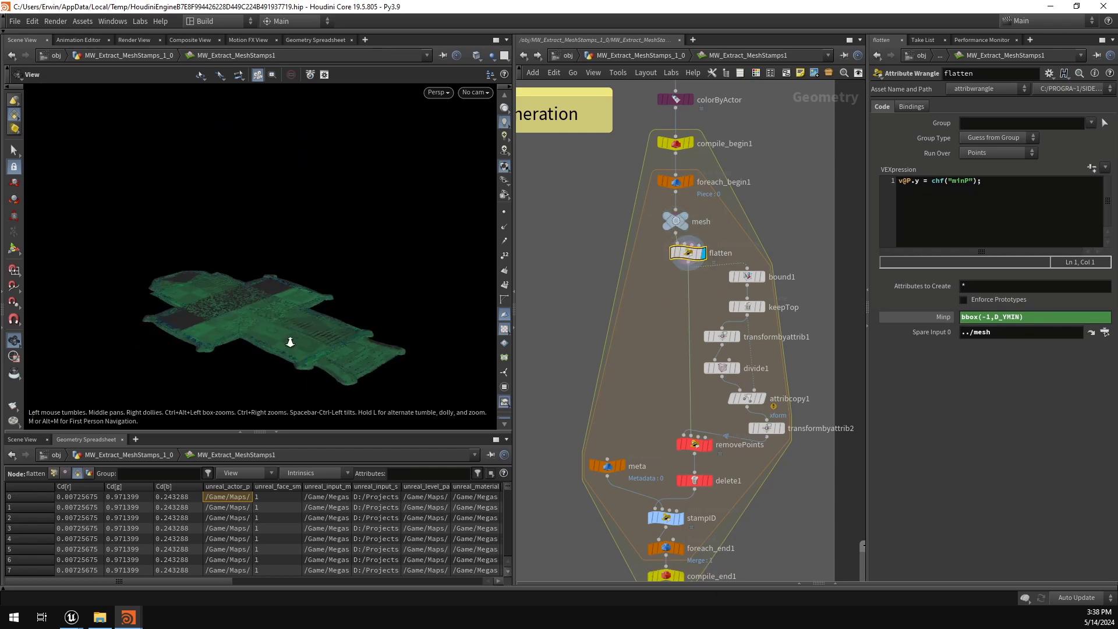
{"action": "left_click_drag", "start_coordinate": [291, 337], "coordinate": [274, 208]}
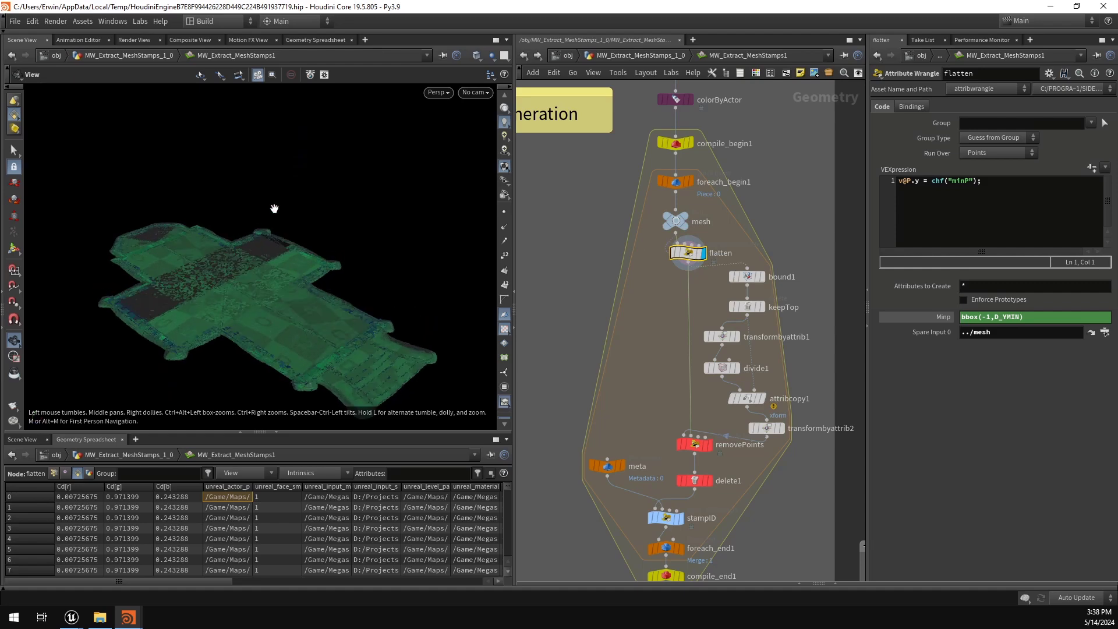
Step: Show the flattened geometry's points with the mesh node templated for comparison, and turn the point display off again
{"action": "left_click", "coordinate": [504, 212]}
{"action": "left_click_drag", "start_coordinate": [250, 309], "coordinate": [256, 271]}
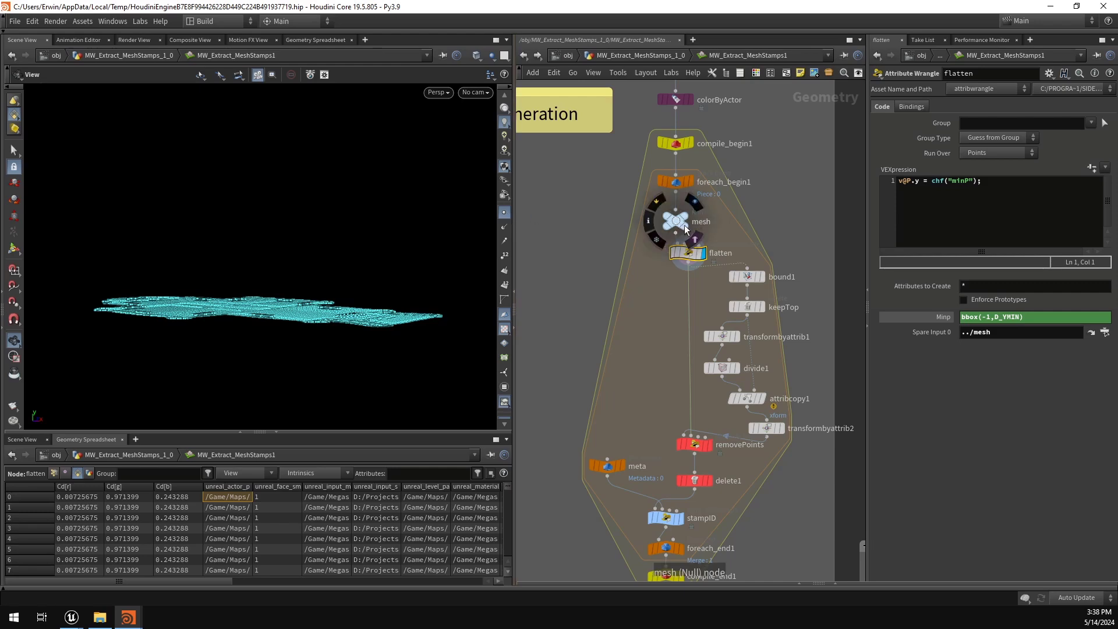
{"action": "left_click", "coordinate": [685, 226]}
{"action": "left_click_drag", "start_coordinate": [362, 278], "coordinate": [358, 315]}
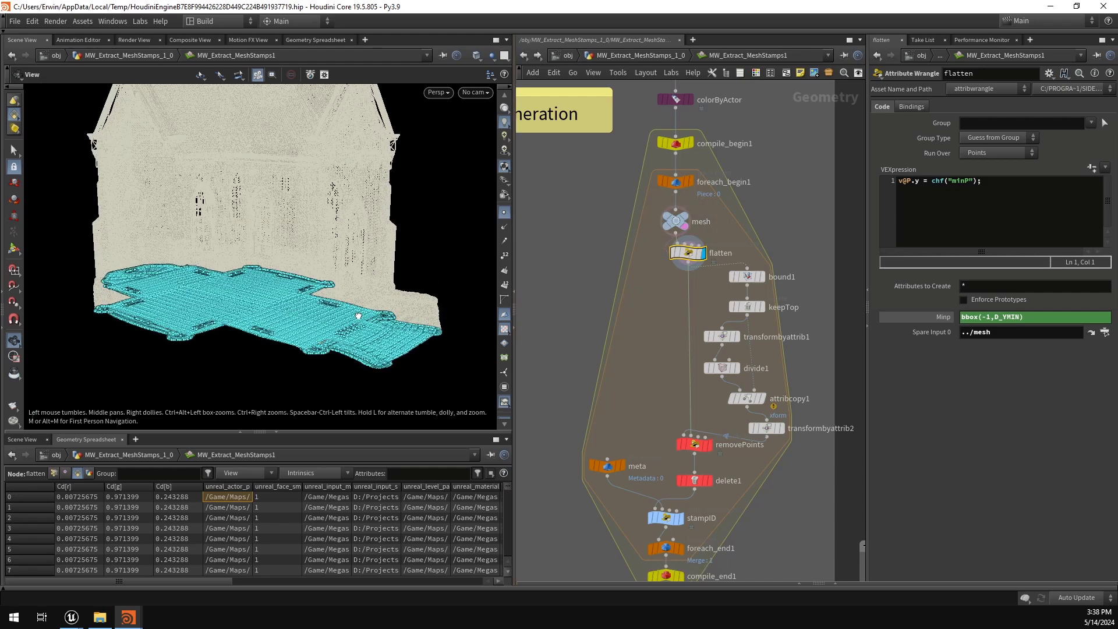
{"action": "left_click", "coordinate": [505, 213]}
Step: Display the bound1 node with flatten as a template to compare the bounding box with the footprint
{"action": "middle_click_drag", "start_coordinate": [771, 221], "coordinate": [741, 187]}
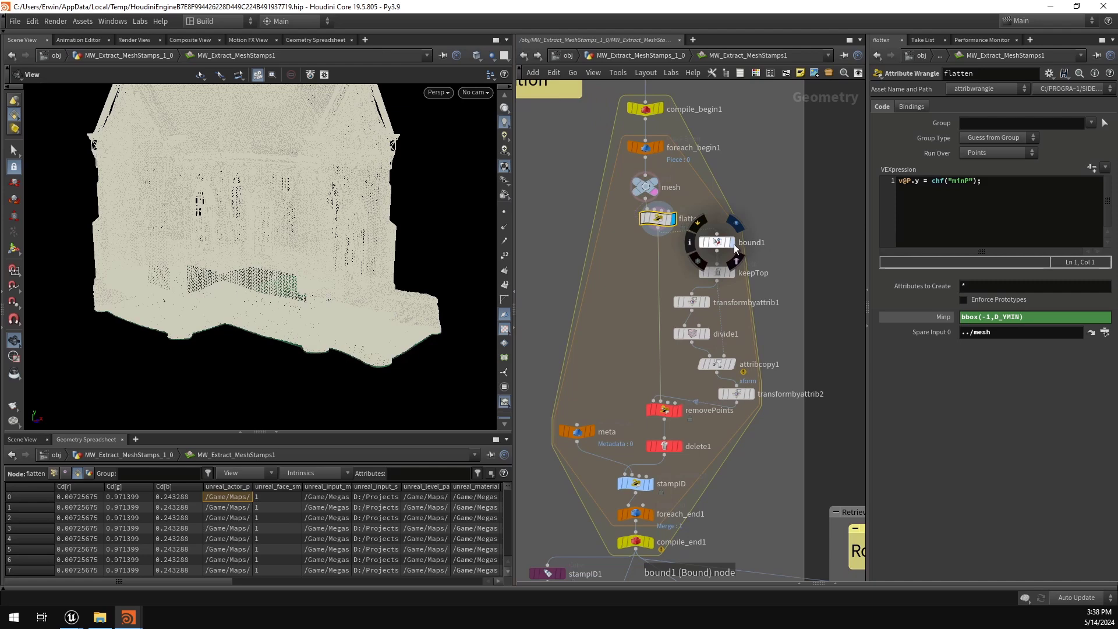
{"action": "left_click", "coordinate": [735, 249]}
{"action": "left_click", "coordinate": [714, 241]}
{"action": "left_click_drag", "start_coordinate": [350, 239], "coordinate": [362, 306]}
{"action": "left_click", "coordinate": [669, 220]}
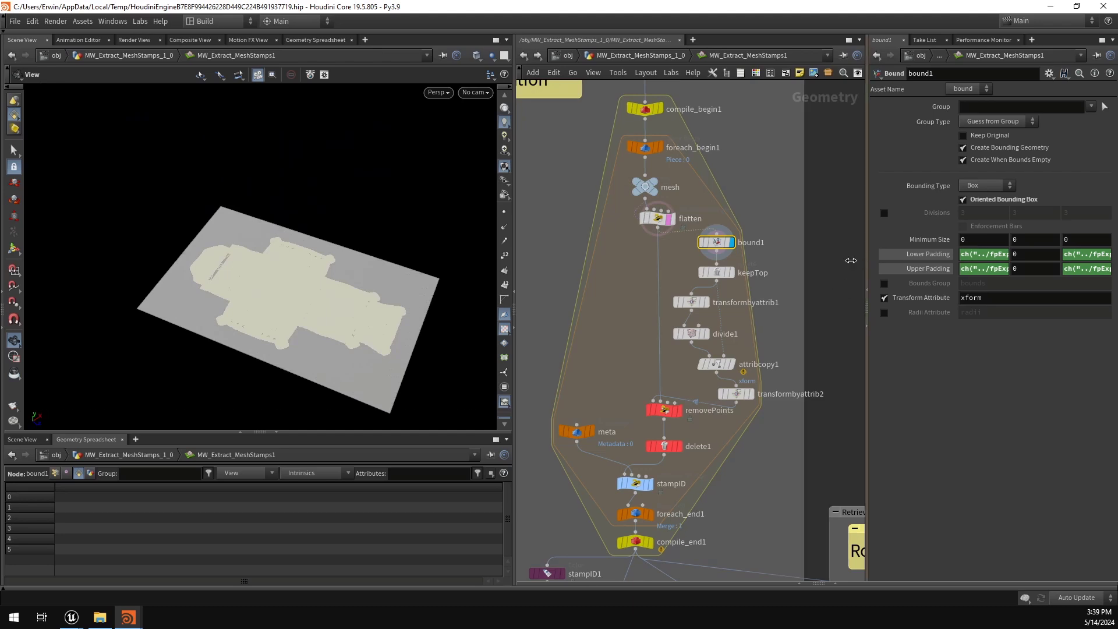
Step: Widen the parameter area, examine bound1's fpExpand padding expressions, and show the evaluated Lower and Upper Padding values
{"action": "left_click_drag", "start_coordinate": [851, 260], "coordinate": [723, 260]}
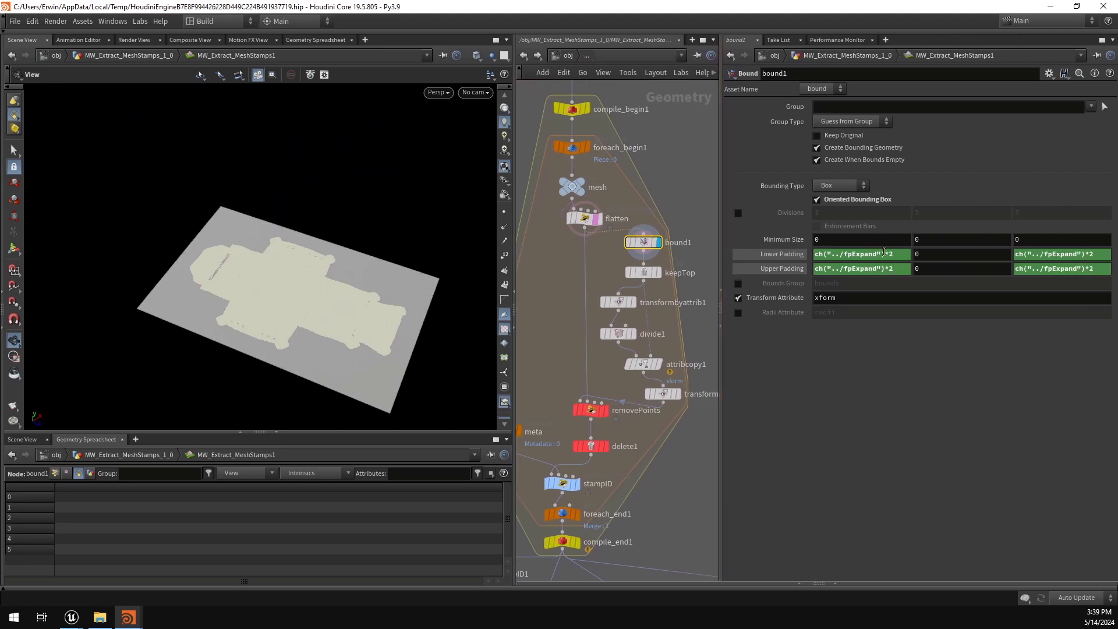
{"action": "left_click_drag", "start_coordinate": [898, 254], "coordinate": [807, 258]}
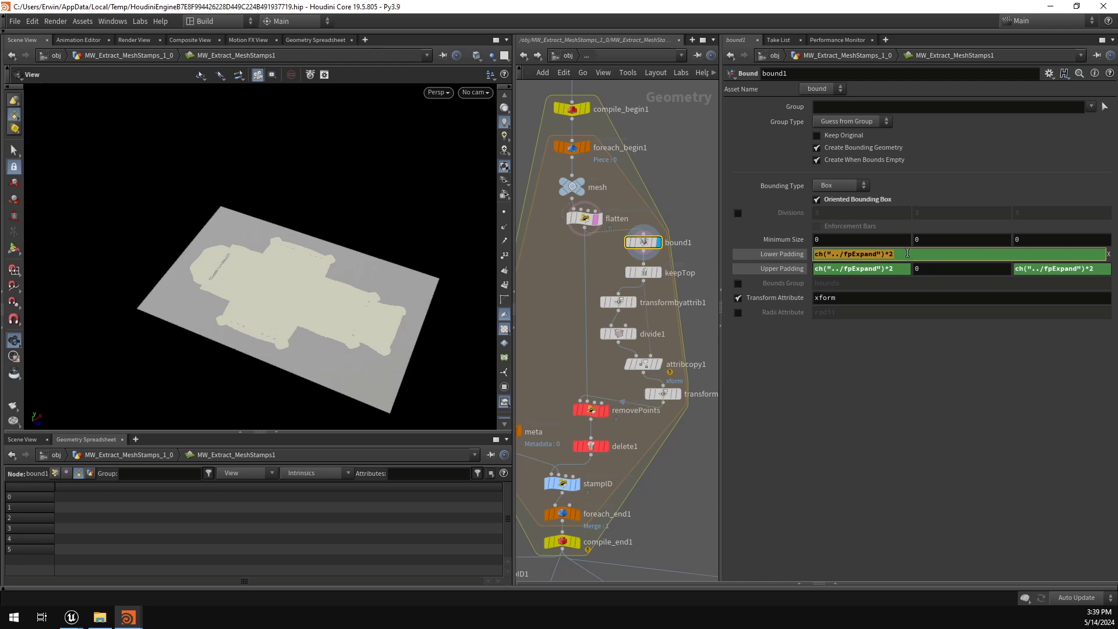
{"action": "left_click", "coordinate": [706, 180]}
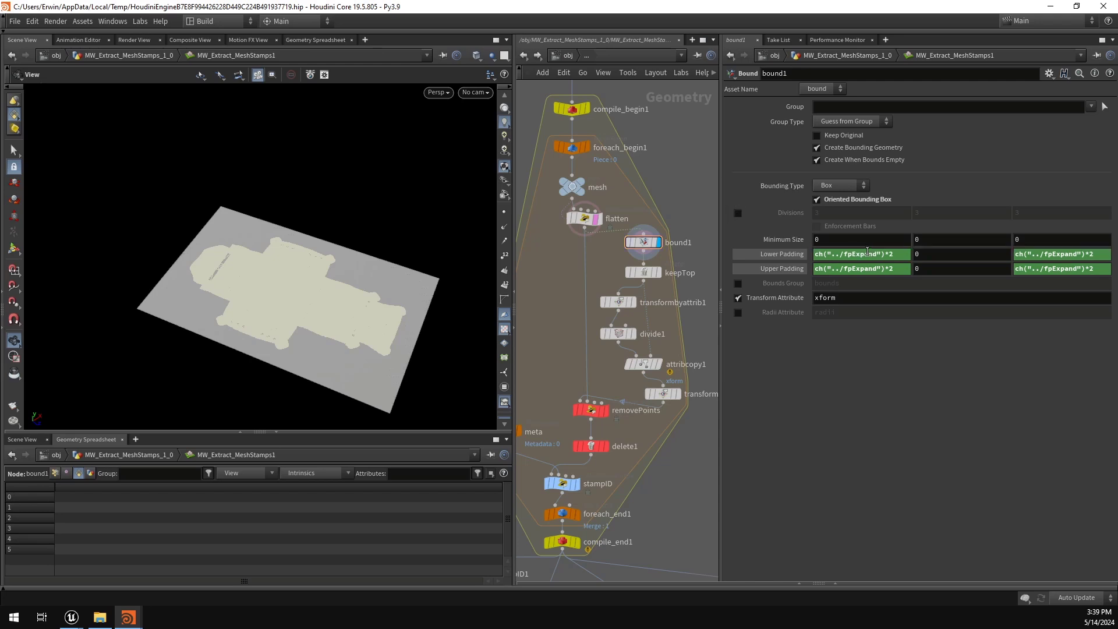
{"action": "left_click", "coordinate": [784, 254]}
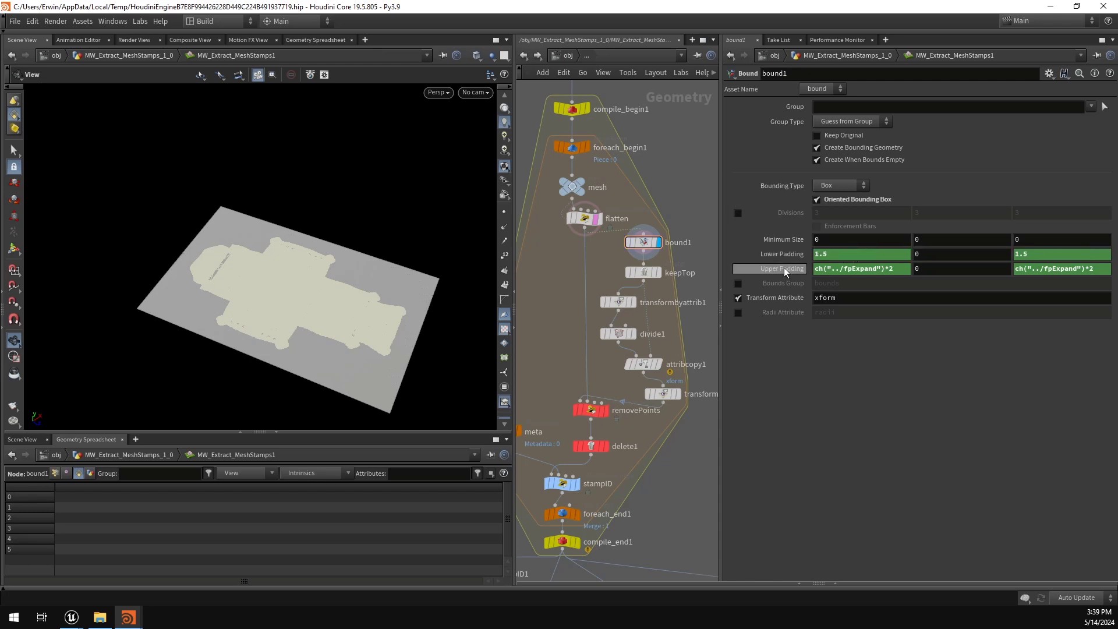
{"action": "left_click", "coordinate": [784, 267]}
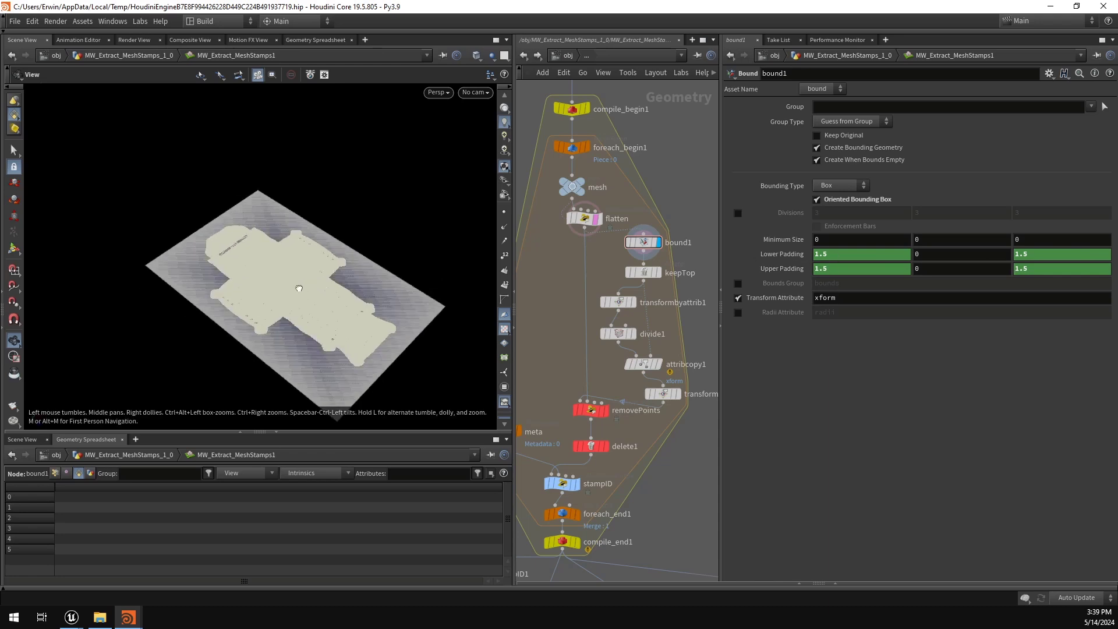
{"action": "left_click_drag", "start_coordinate": [324, 281], "coordinate": [296, 289]}
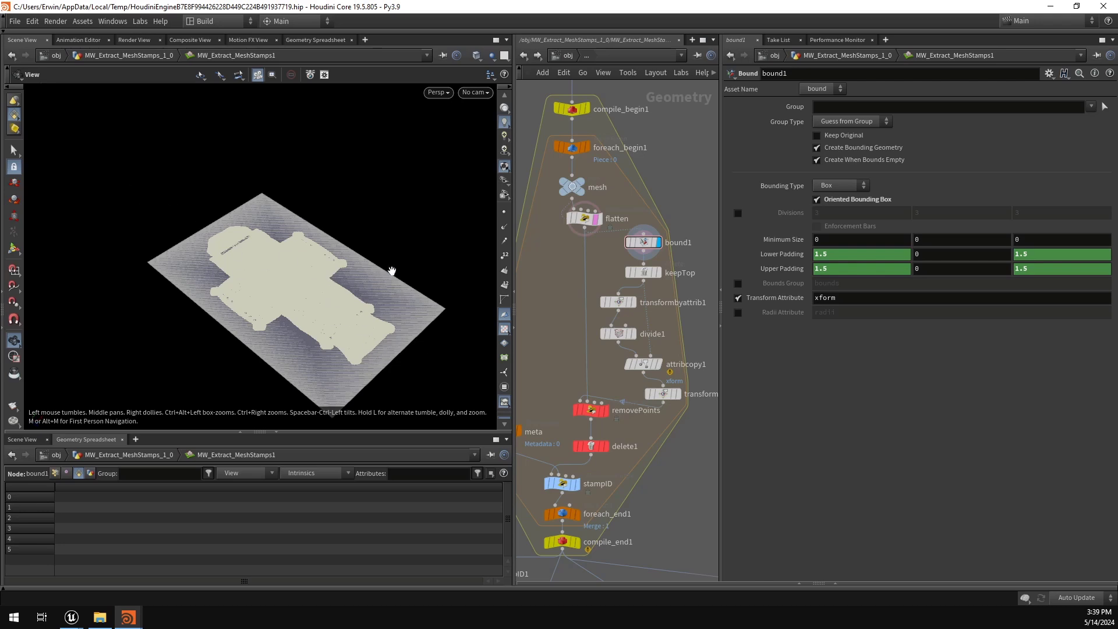
{"action": "left_click_drag", "start_coordinate": [313, 268], "coordinate": [338, 267]}
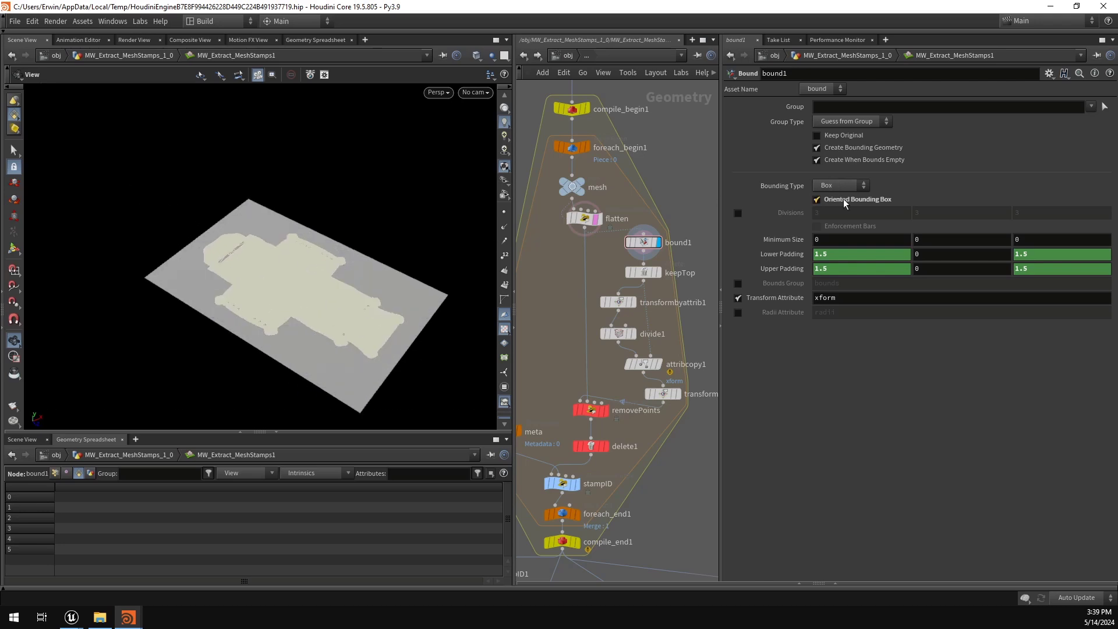
Step: Toggle bound1's Oriented Bounding Box option off and back on, and inspect the box's alignment around the footprint
{"action": "left_click", "coordinate": [842, 199]}
{"action": "left_click", "coordinate": [841, 199]}
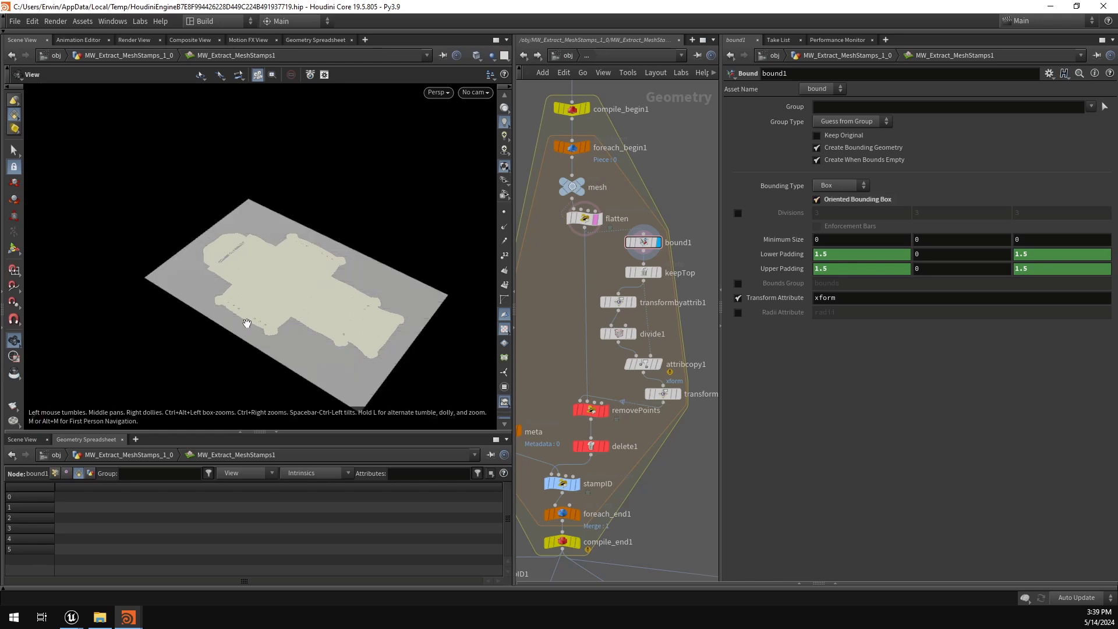
{"action": "left_click_drag", "start_coordinate": [311, 304], "coordinate": [125, 265]}
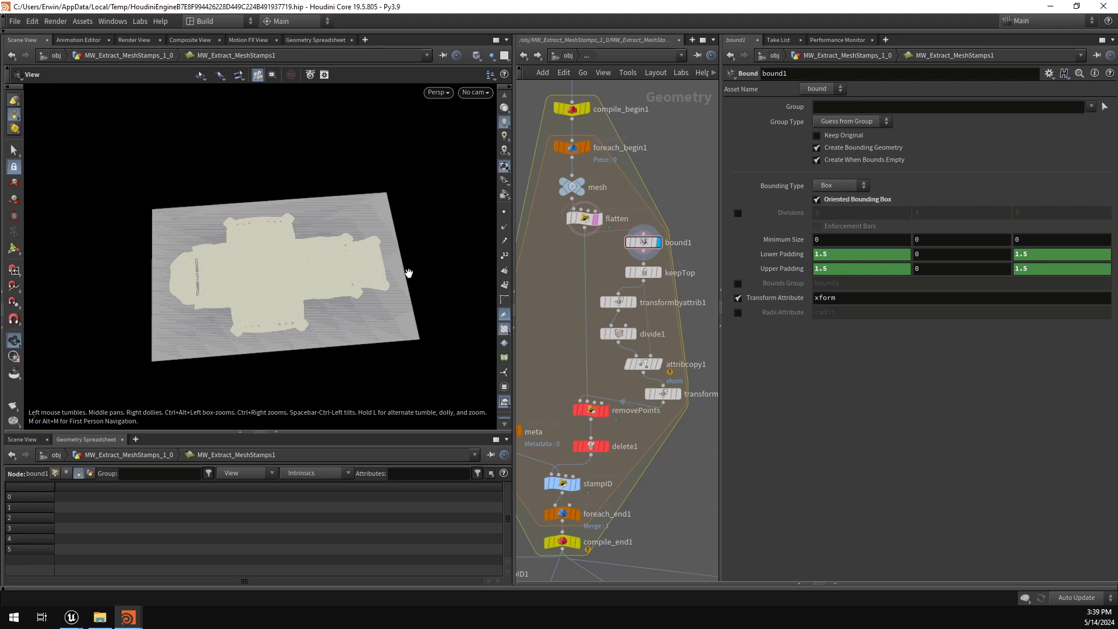
{"action": "left_click_drag", "start_coordinate": [409, 273], "coordinate": [372, 257]}
Step: Display the flatten node's result by itself, and return to bound1 with the flattened footprint templated
{"action": "left_click", "coordinate": [584, 218]}
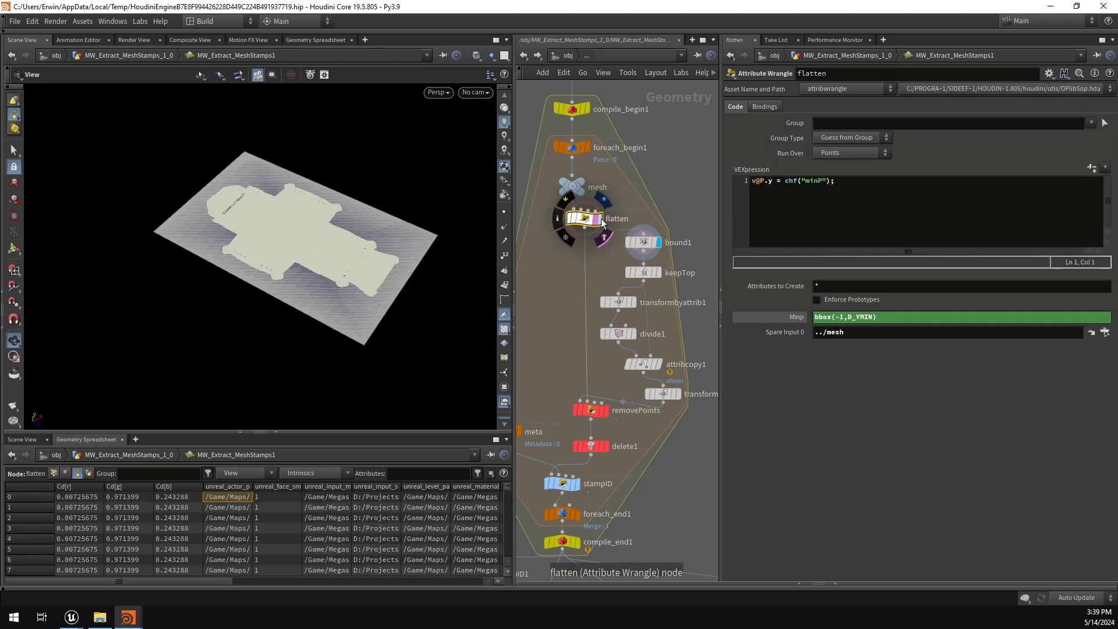
{"action": "left_click", "coordinate": [600, 219]}
{"action": "left_click_drag", "start_coordinate": [332, 259], "coordinate": [337, 237]}
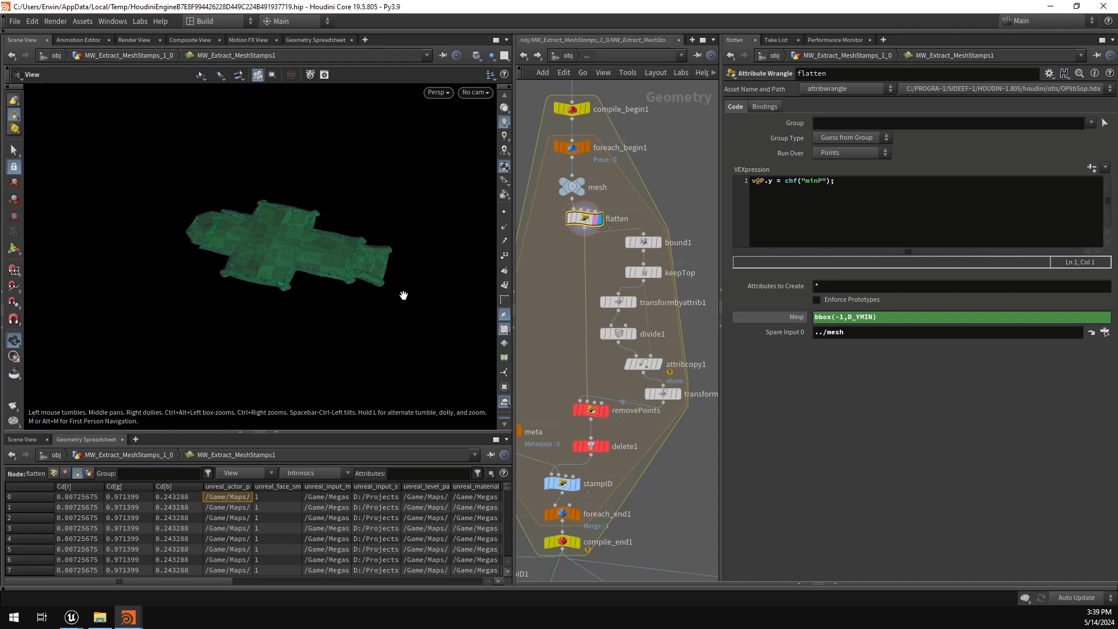
{"action": "left_click", "coordinate": [659, 243]}
{"action": "middle_click_drag", "start_coordinate": [319, 238], "coordinate": [321, 267]}
{"action": "right_click_drag", "start_coordinate": [322, 266], "coordinate": [336, 282]}
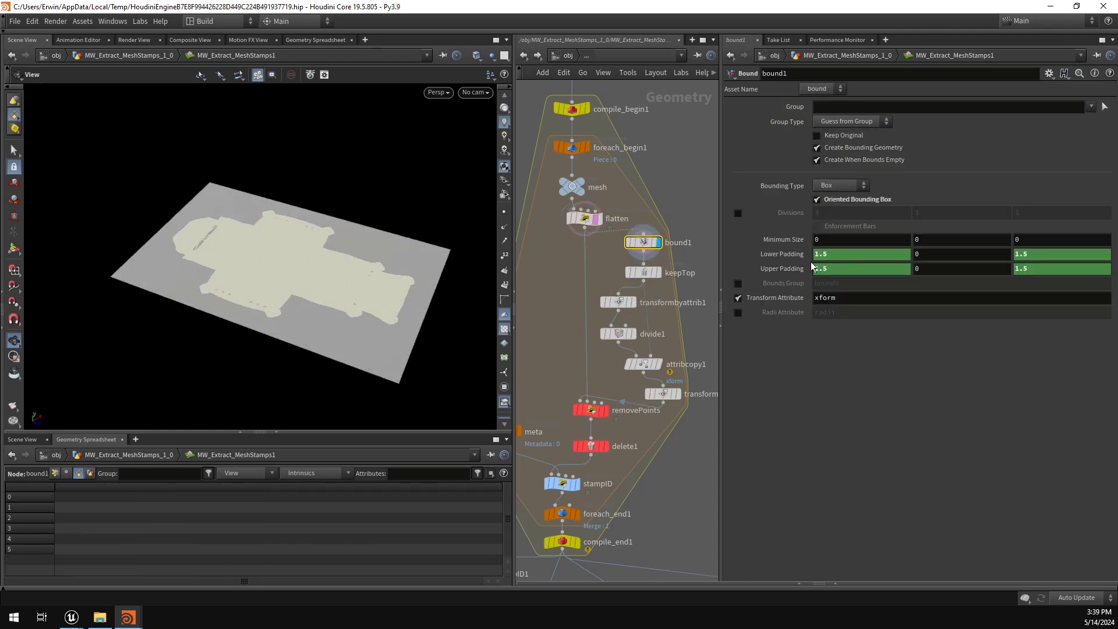
Step: Display the keepTop delete node, examine its Normal direction and spread angle settings, and inspect the remaining face
{"action": "mouse_move", "coordinate": [637, 276]}
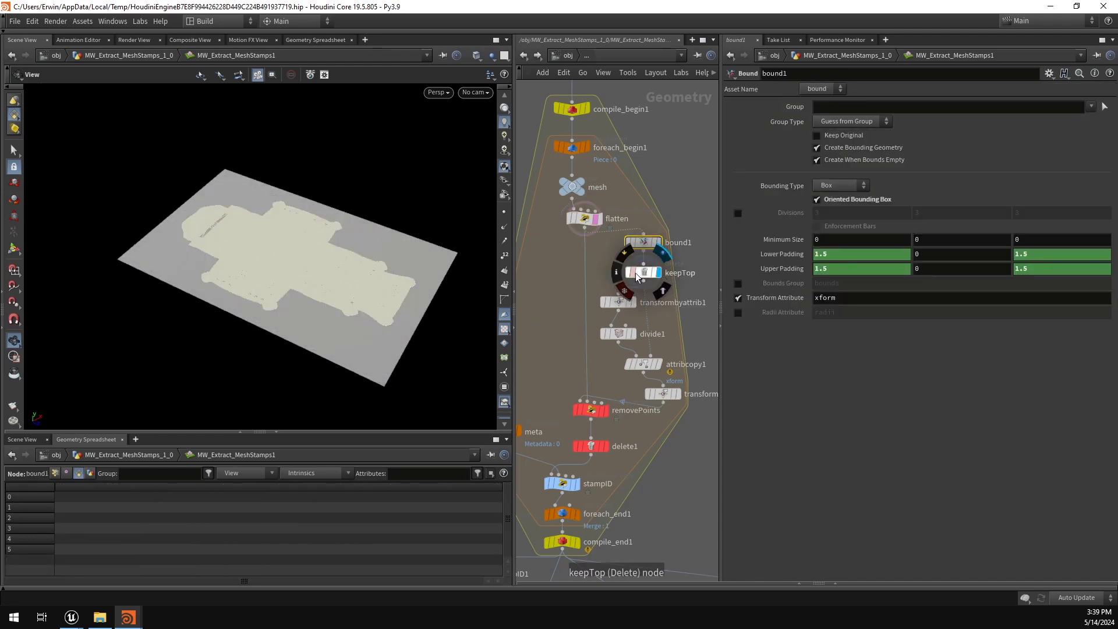
{"action": "left_click", "coordinate": [642, 274]}
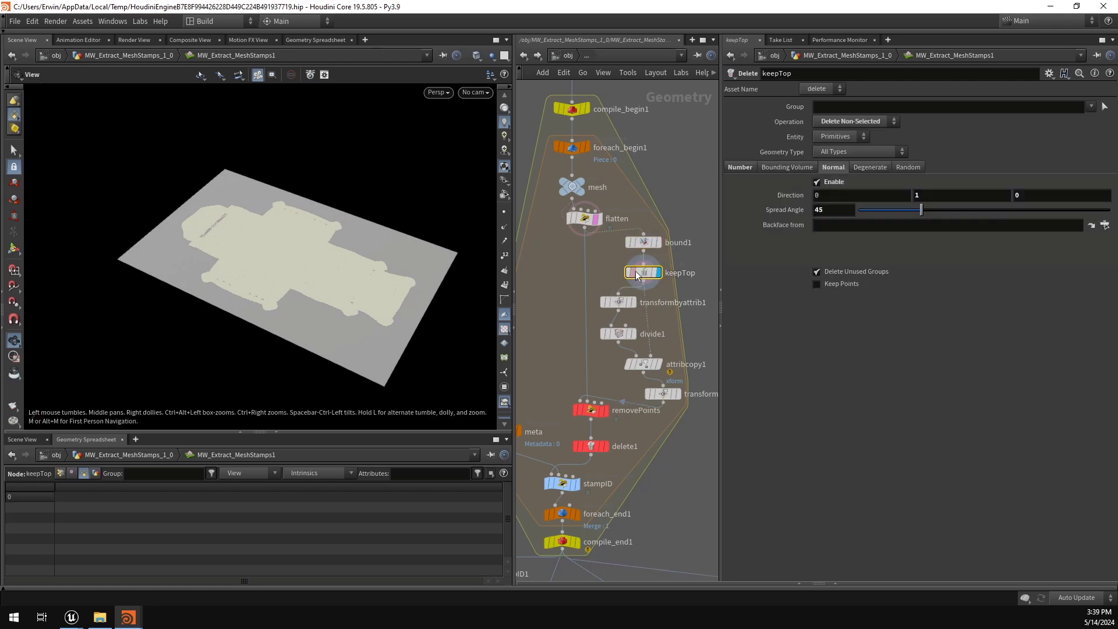
{"action": "left_click_drag", "start_coordinate": [486, 300], "coordinate": [420, 210]}
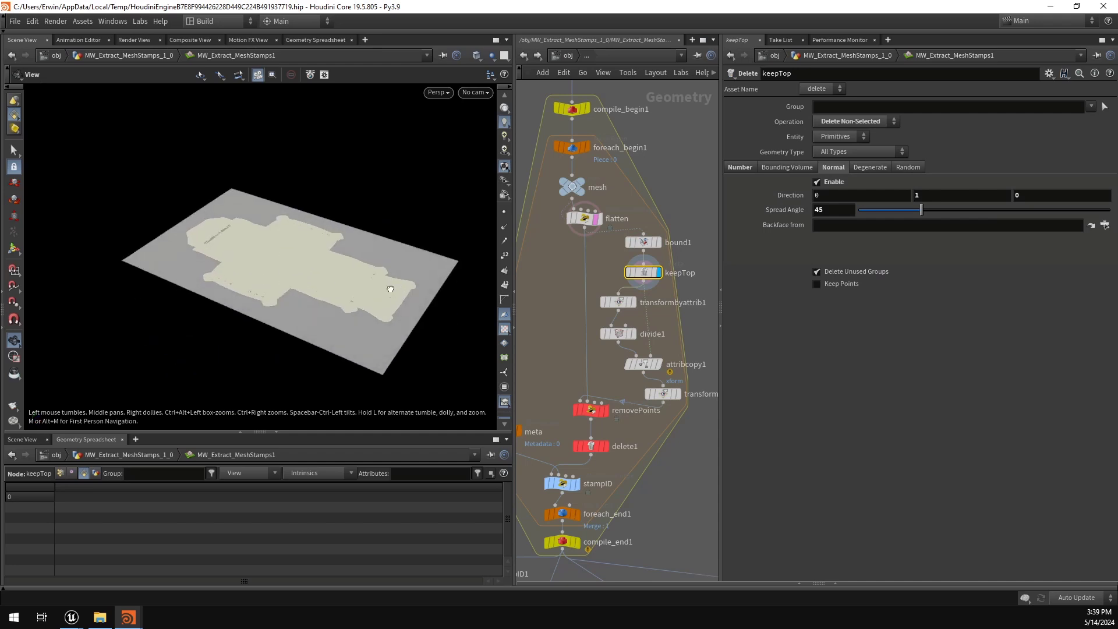
Step: Examine transformbyattrib1's inverted transformation settings, and trace the xform attribute to bound1's Transform Attribute and detail data
{"action": "left_click", "coordinate": [620, 302]}
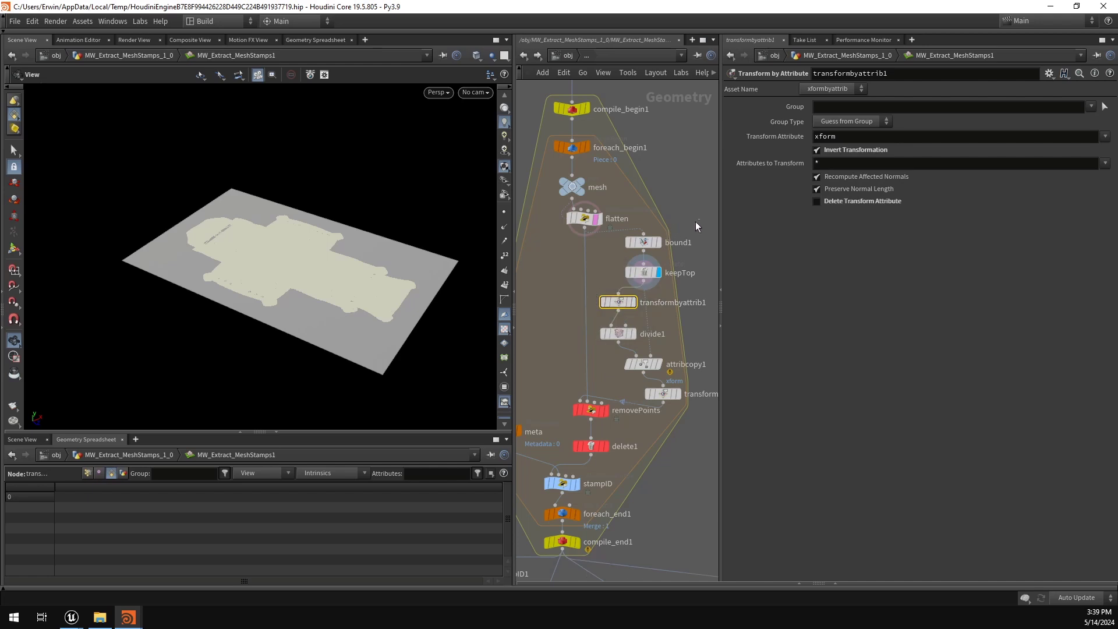
{"action": "left_click", "coordinate": [646, 242]}
{"action": "mouse_move", "coordinate": [655, 245]}
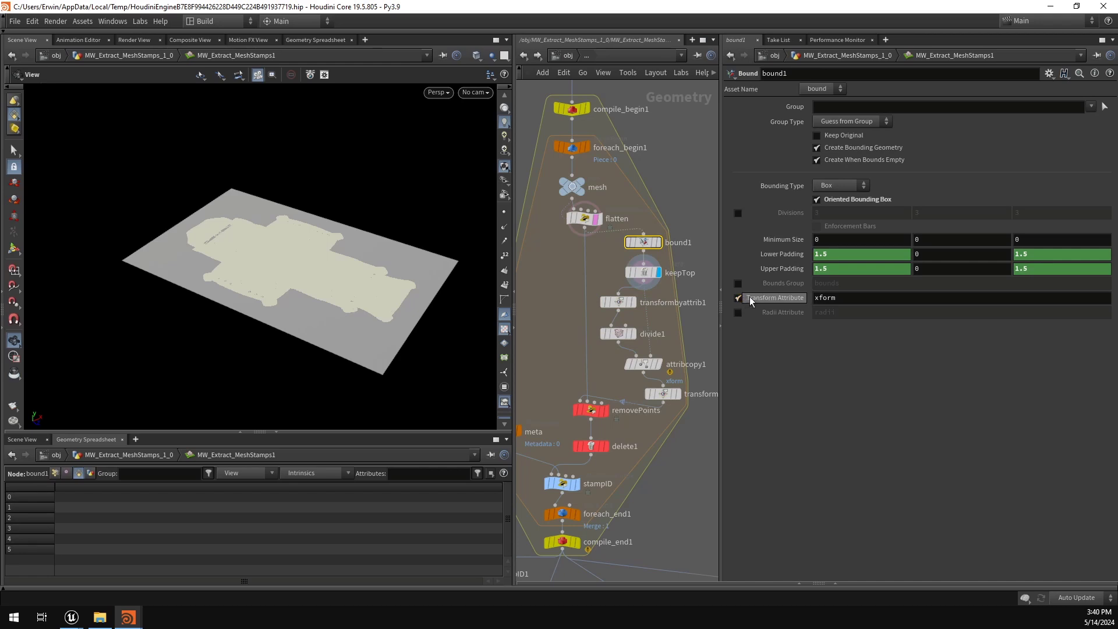
{"action": "left_click", "coordinate": [840, 300]}
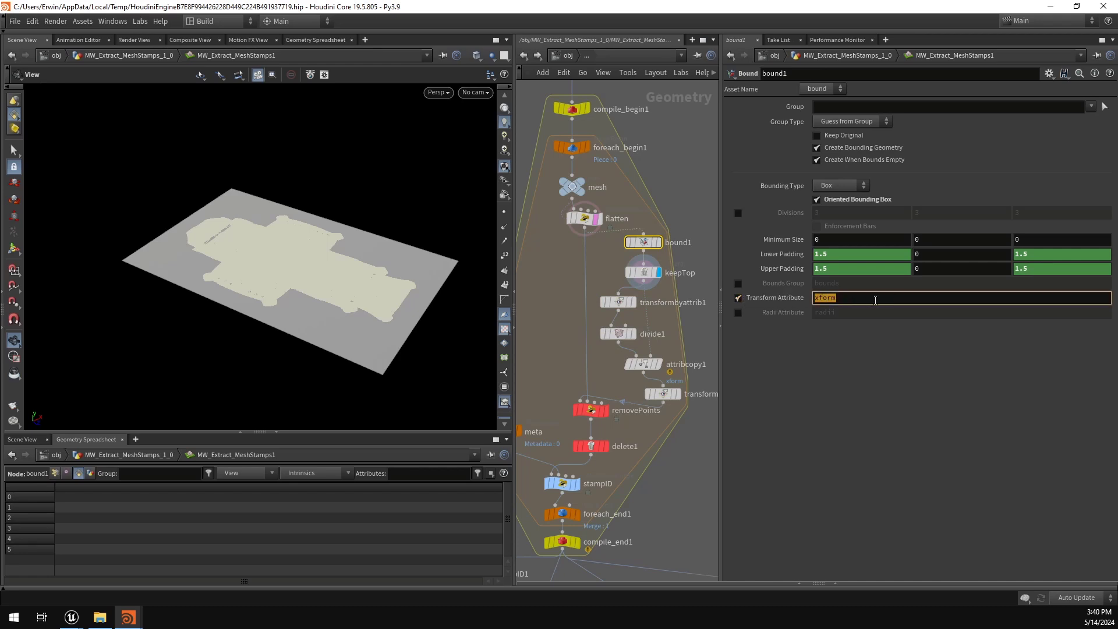
{"action": "left_click", "coordinate": [844, 300]}
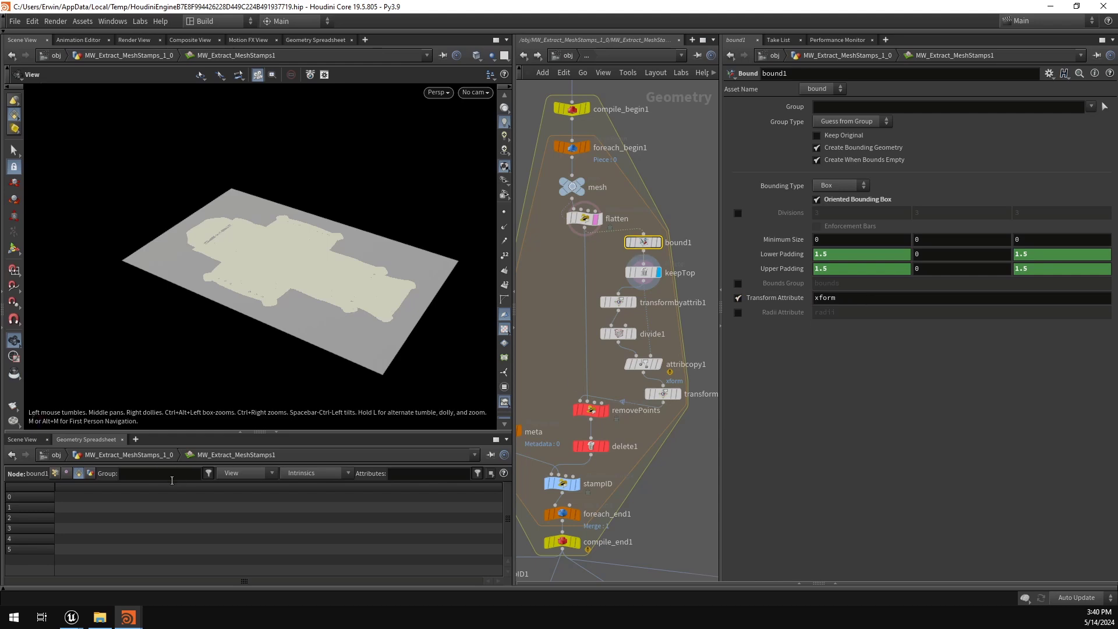
{"action": "left_click", "coordinate": [90, 474]}
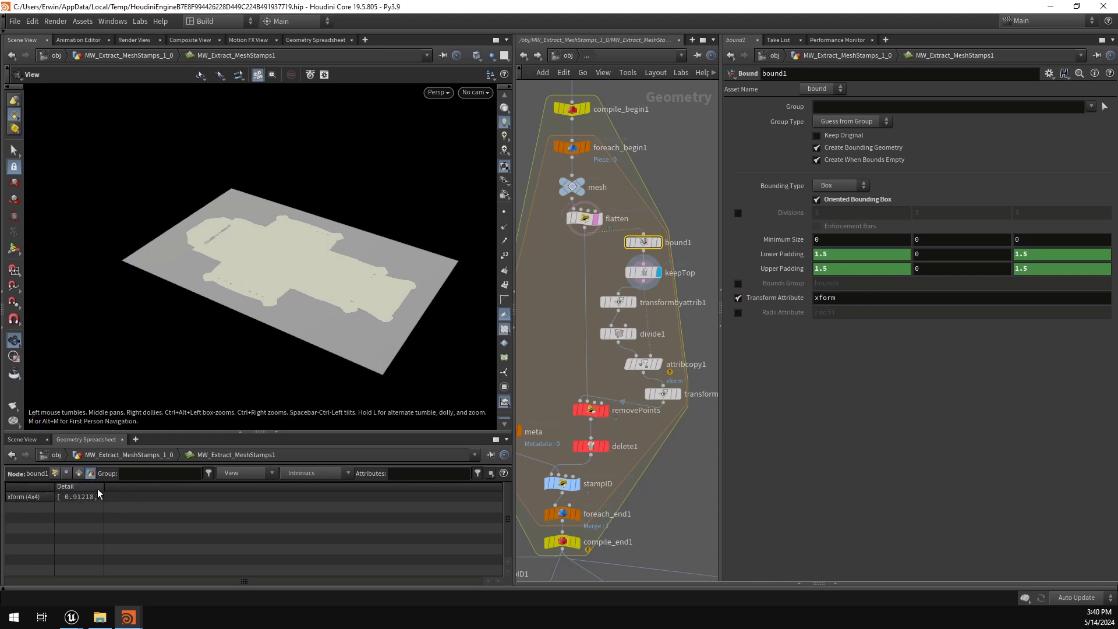
Step: Widen the detail attribute column and inspect the full xform matrix stored on bound1
{"action": "left_click_drag", "start_coordinate": [106, 486], "coordinate": [216, 486]}
{"action": "double_click", "coordinate": [175, 497]}
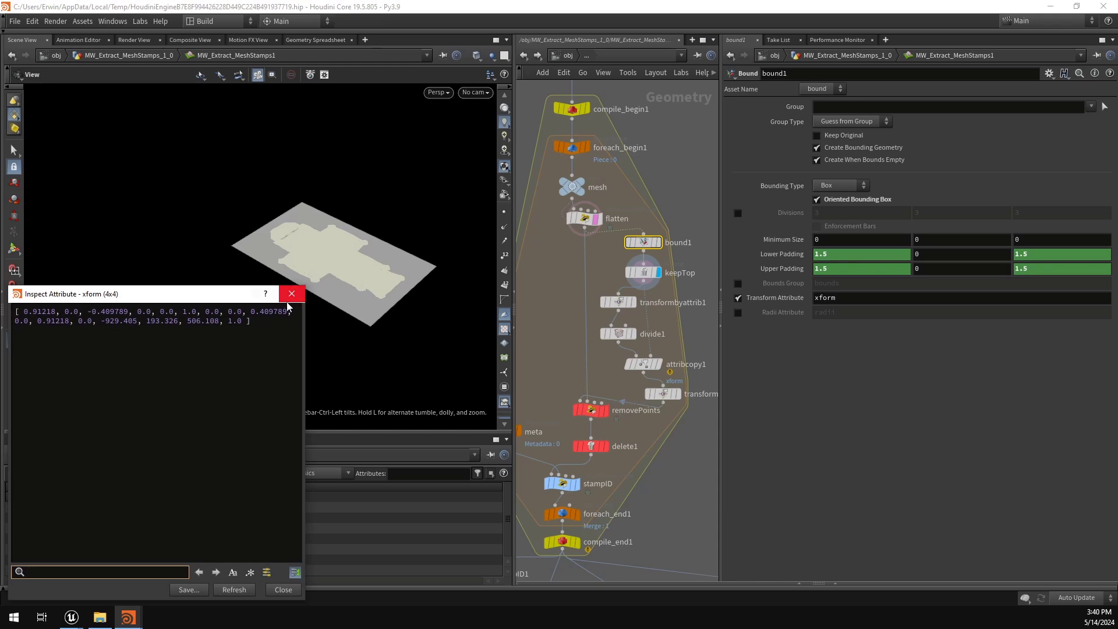
{"action": "left_click", "coordinate": [291, 298]}
Step: Examine transformbyattrib1's Invert Transformation setting, display the node's result and frame the transformed face
{"action": "left_click", "coordinate": [619, 303]}
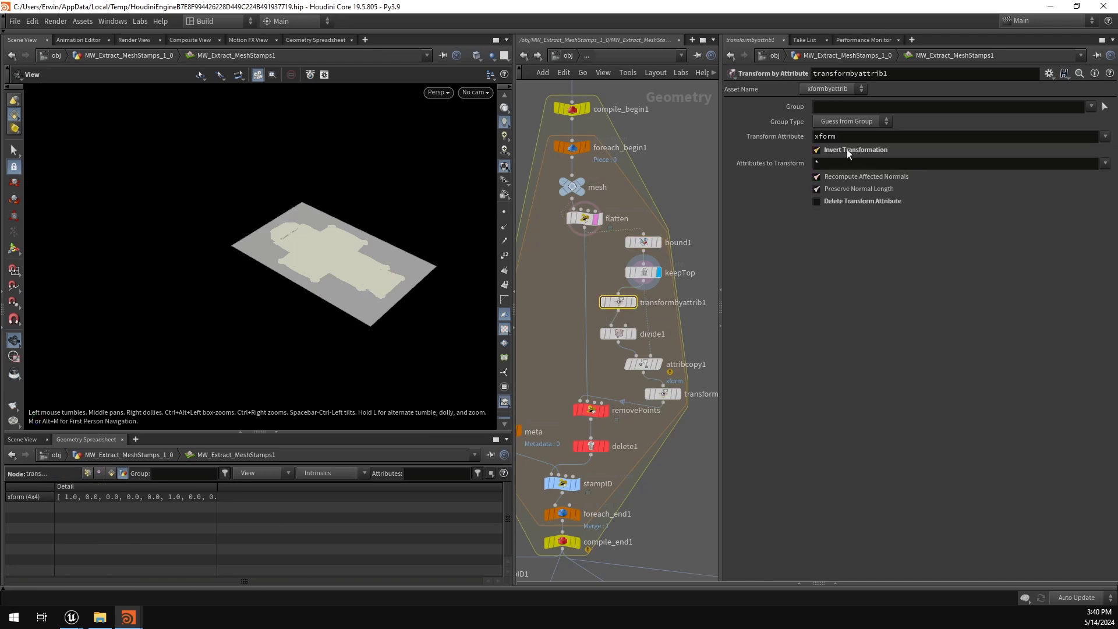
{"action": "mouse_move", "coordinate": [632, 304]}
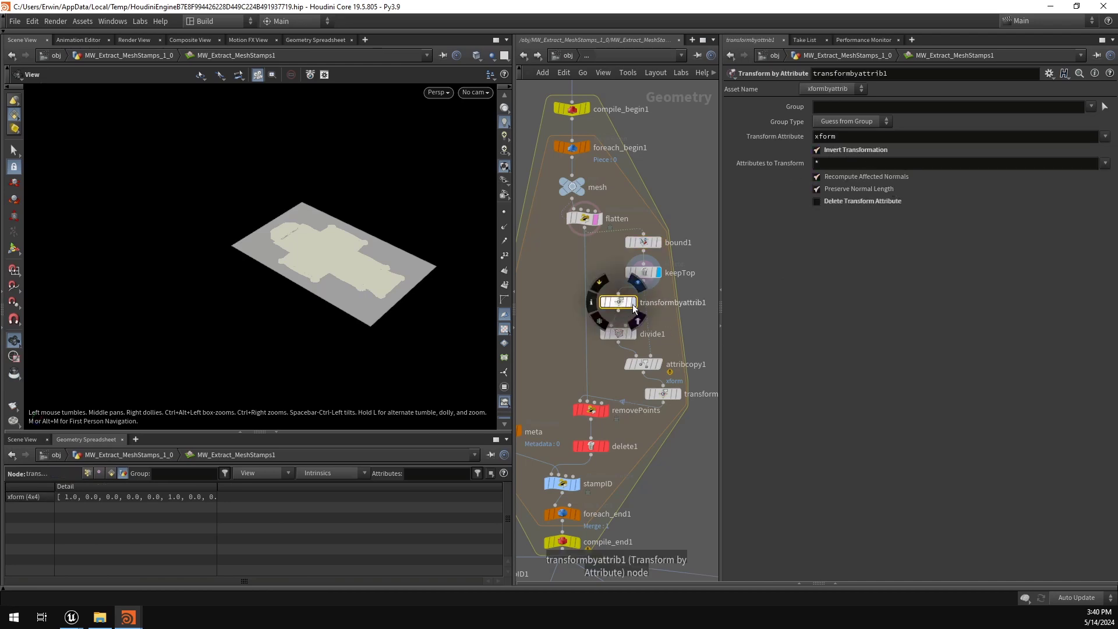
{"action": "left_click", "coordinate": [634, 302]}
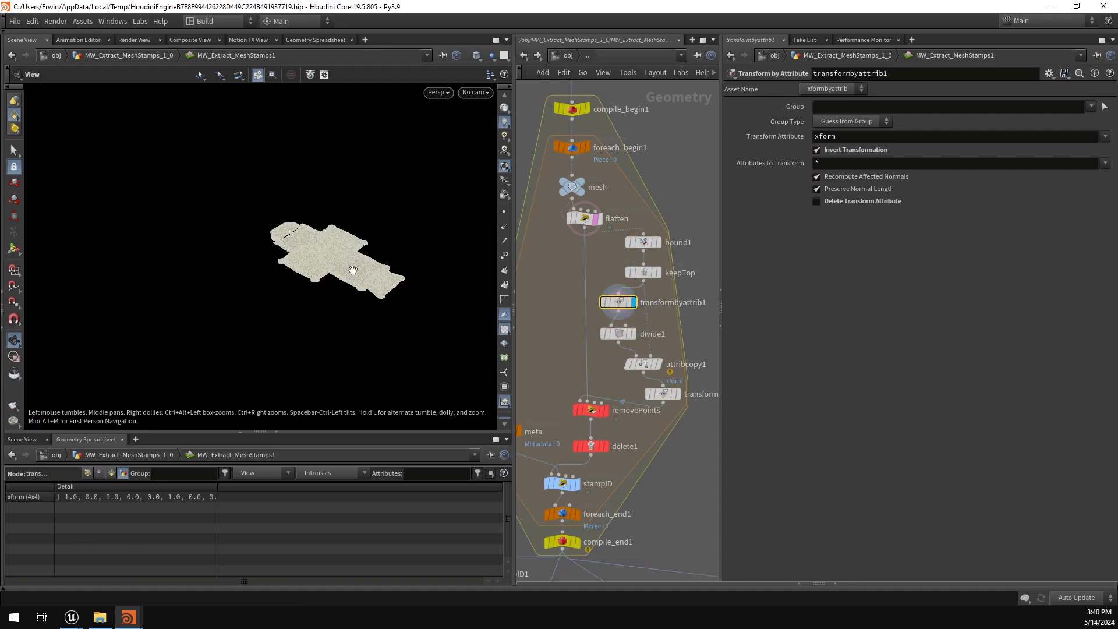
{"action": "key", "text": "space+g"}
{"action": "left_click_drag", "start_coordinate": [350, 276], "coordinate": [408, 294]}
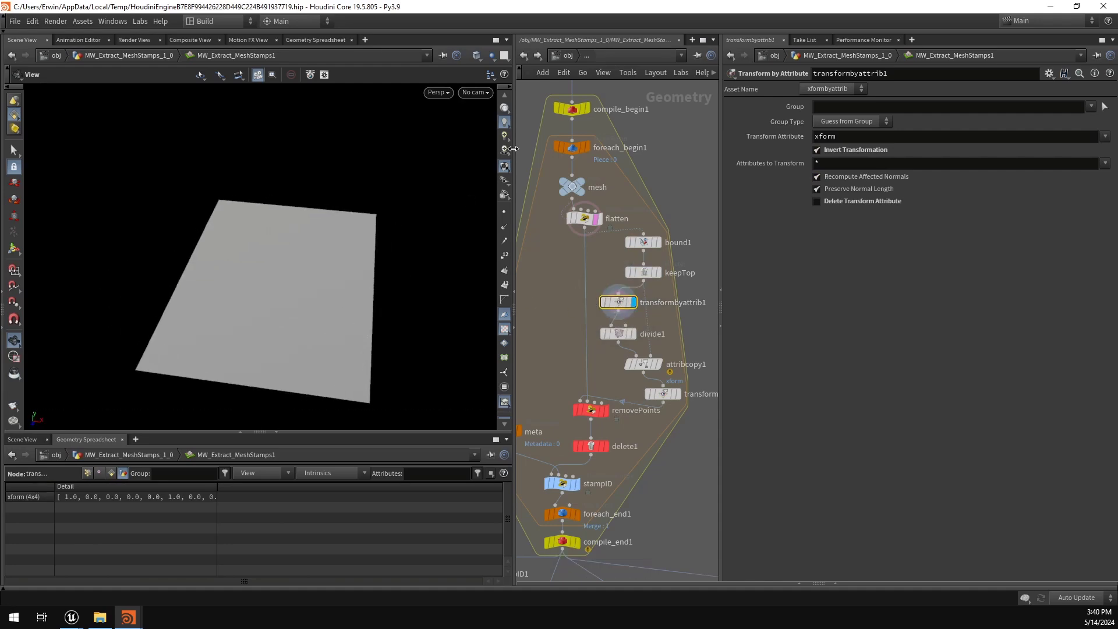
Step: Show the viewport reference grid and inspect how the transformed face sits at the origin
{"action": "scroll", "coordinate": [504, 113], "scroll_direction": "up", "scroll_amount": 3}
{"action": "left_click", "coordinate": [504, 110]}
{"action": "scroll", "coordinate": [319, 260], "scroll_direction": "down", "scroll_amount": 4}
{"action": "left_click_drag", "start_coordinate": [317, 261], "coordinate": [392, 290]}
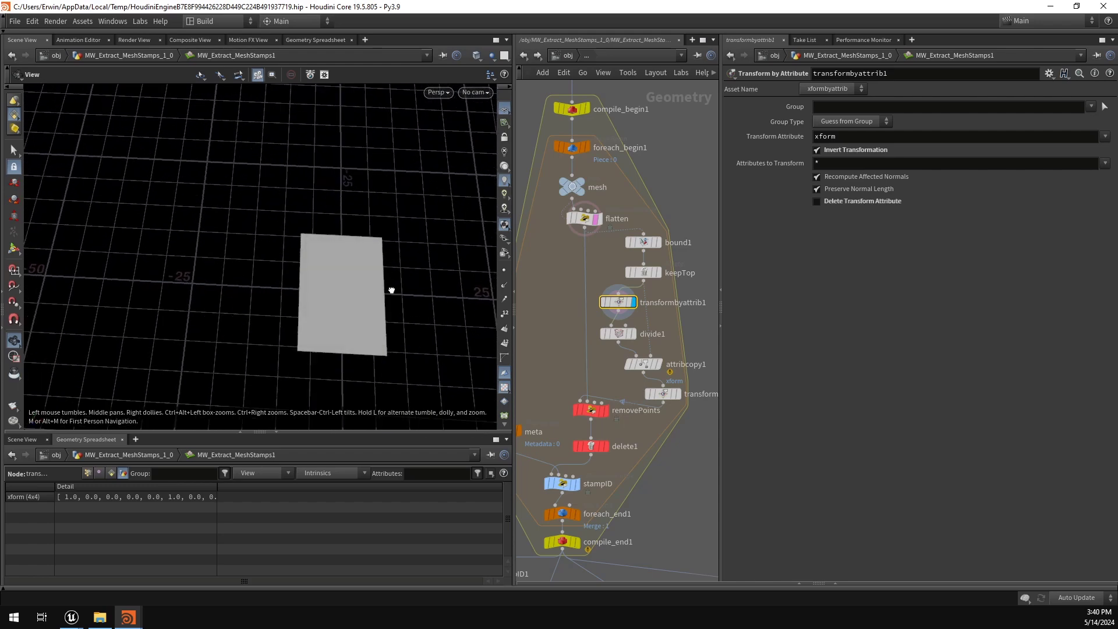
{"action": "middle_click_drag", "start_coordinate": [371, 289], "coordinate": [298, 265]}
{"action": "right_click_drag", "start_coordinate": [298, 265], "coordinate": [372, 253]}
{"action": "left_click_drag", "start_coordinate": [308, 256], "coordinate": [287, 239]}
{"action": "key", "text": "g"}
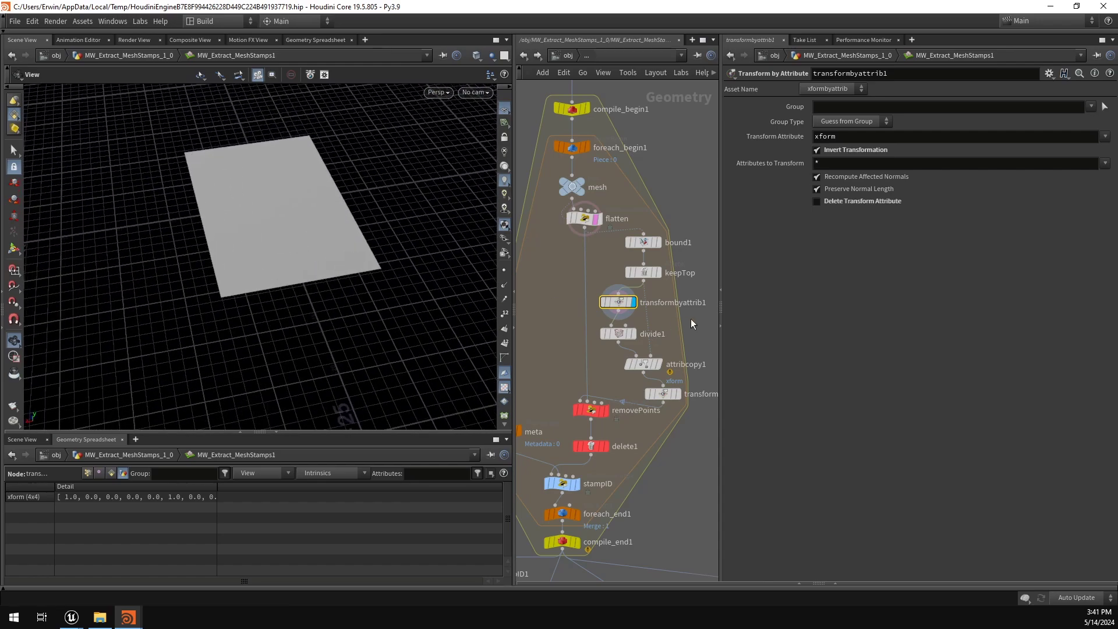
Step: Display divide1, examine its Bricker Polygons size settings and inspect the subdivided face
{"action": "left_click", "coordinate": [618, 334]}
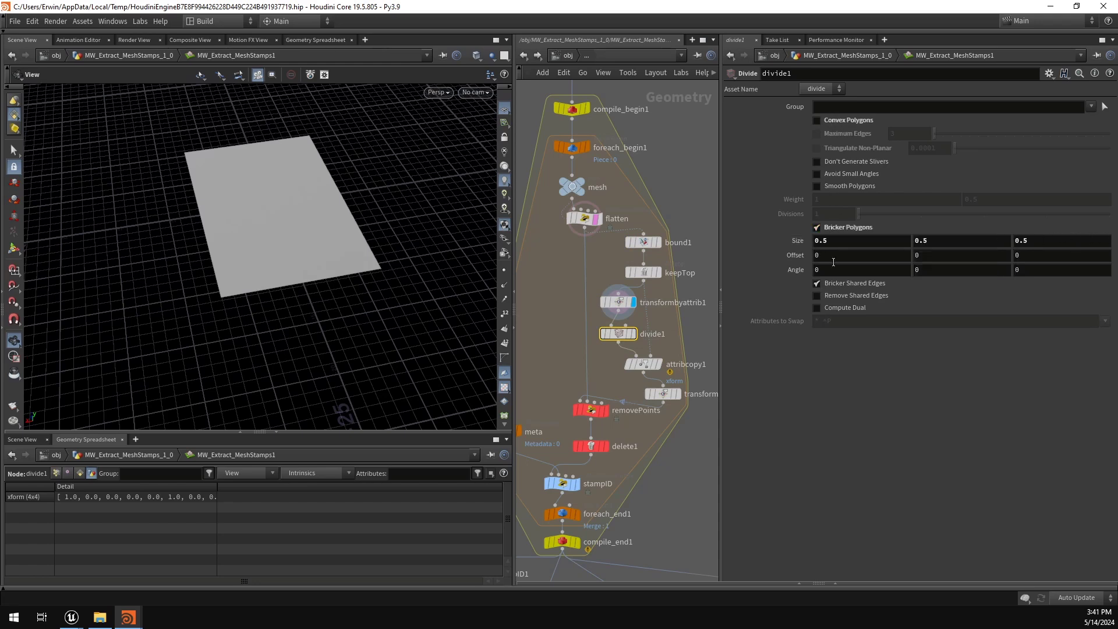
{"action": "left_click", "coordinate": [634, 334]}
{"action": "scroll", "coordinate": [317, 225], "scroll_direction": "up", "scroll_amount": 4}
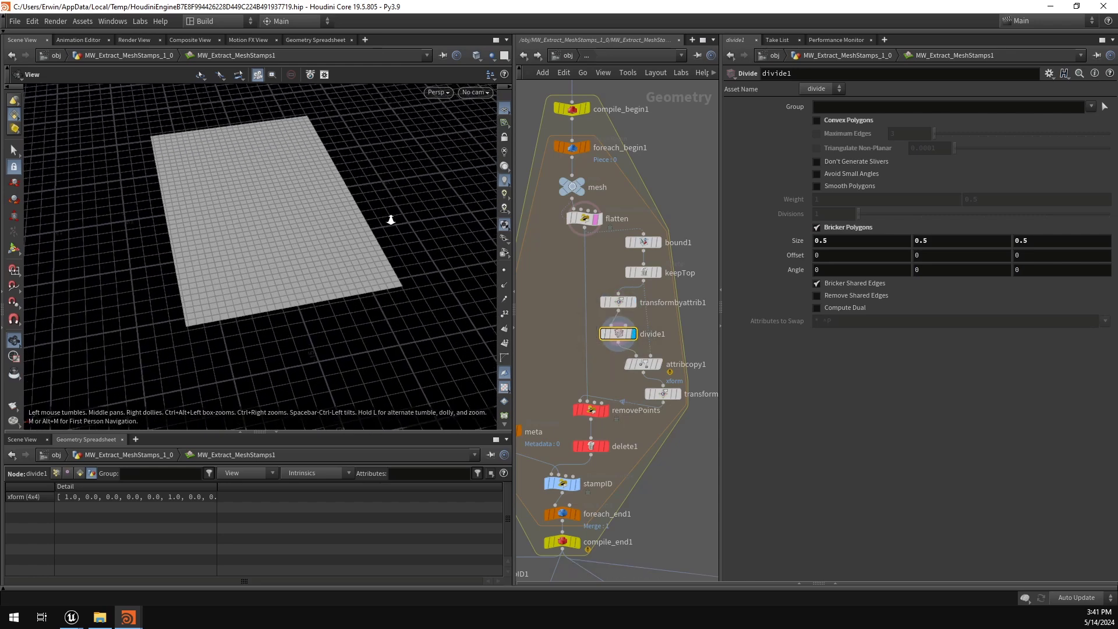
{"action": "middle_click_drag", "start_coordinate": [291, 201], "coordinate": [307, 241]}
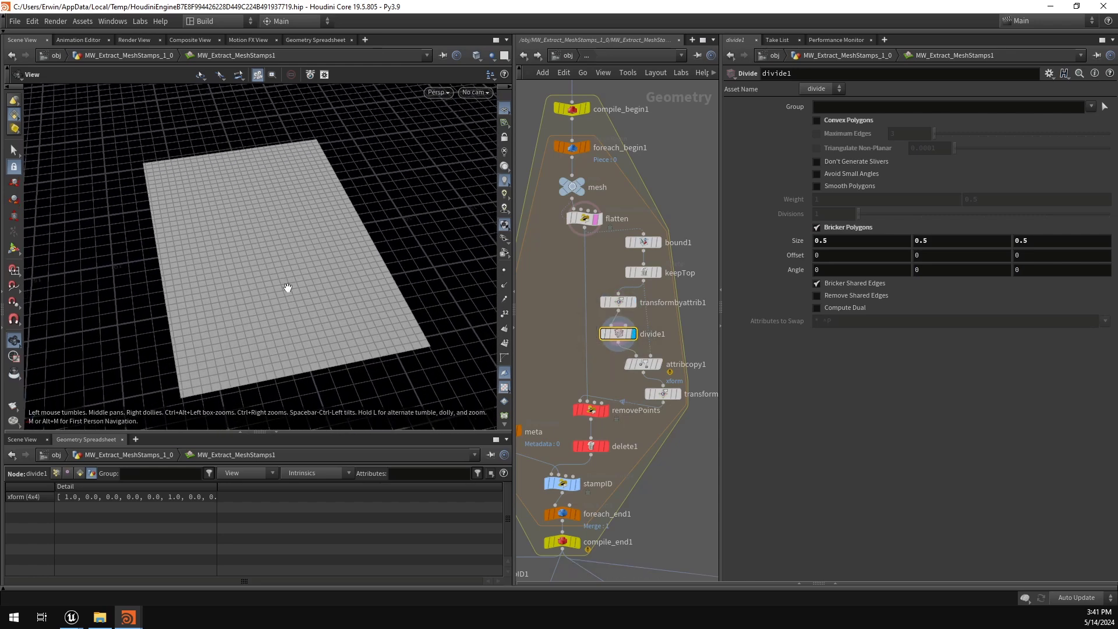
{"action": "left_click_drag", "start_coordinate": [287, 287], "coordinate": [282, 273]}
{"action": "middle_click_drag", "start_coordinate": [687, 342], "coordinate": [653, 332]}
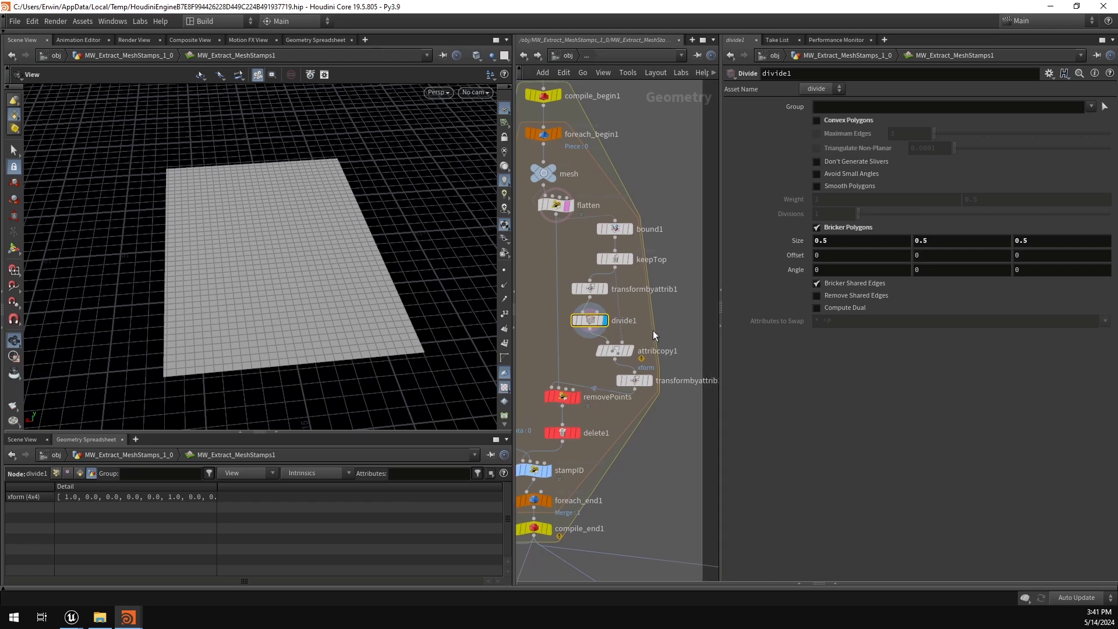
Step: Display attribcopy1 with its xform copy setting, and compare the Invert Transformation options of transformbyattrib2 and transformbyattrib1
{"action": "left_click", "coordinate": [615, 353]}
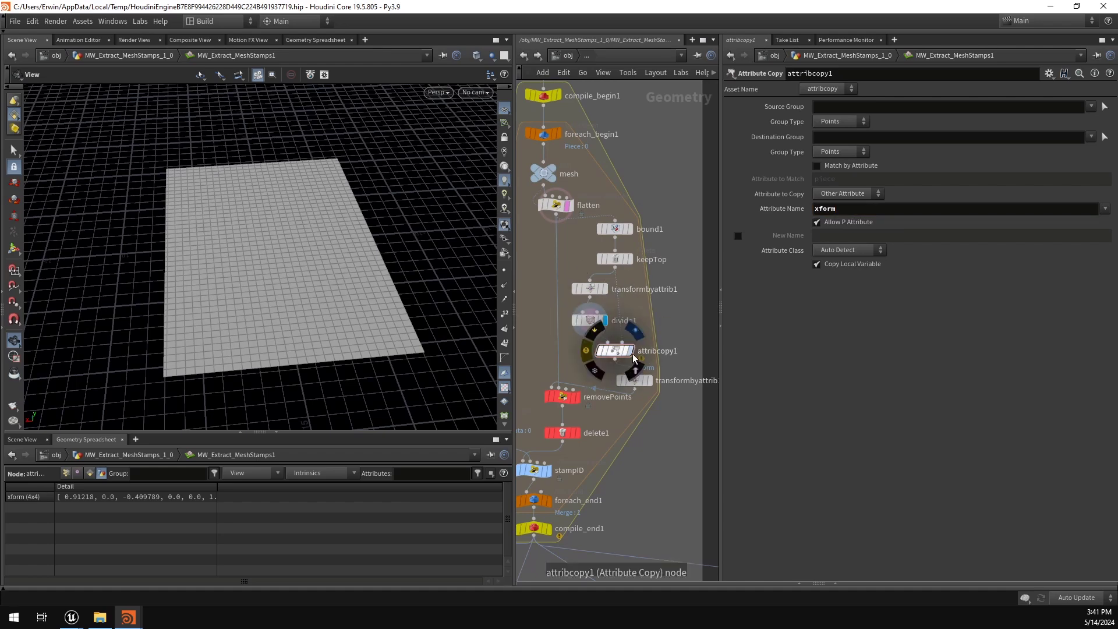
{"action": "left_click_drag", "start_coordinate": [672, 325], "coordinate": [616, 355]}
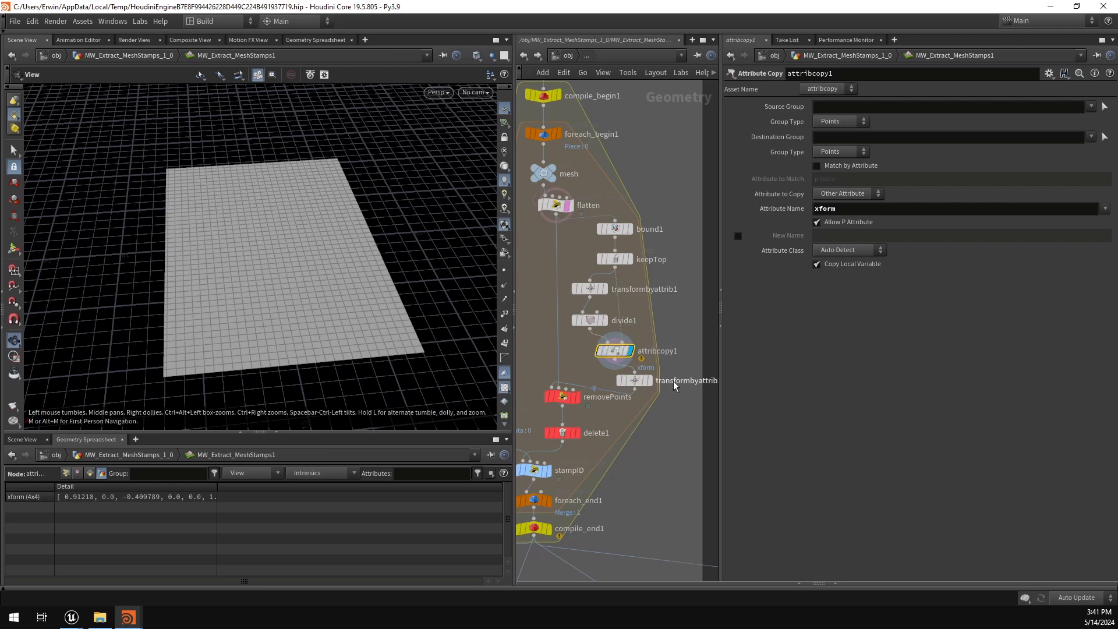
{"action": "left_click_drag", "start_coordinate": [682, 369], "coordinate": [633, 407]}
{"action": "middle_click_drag", "start_coordinate": [657, 429], "coordinate": [593, 433]}
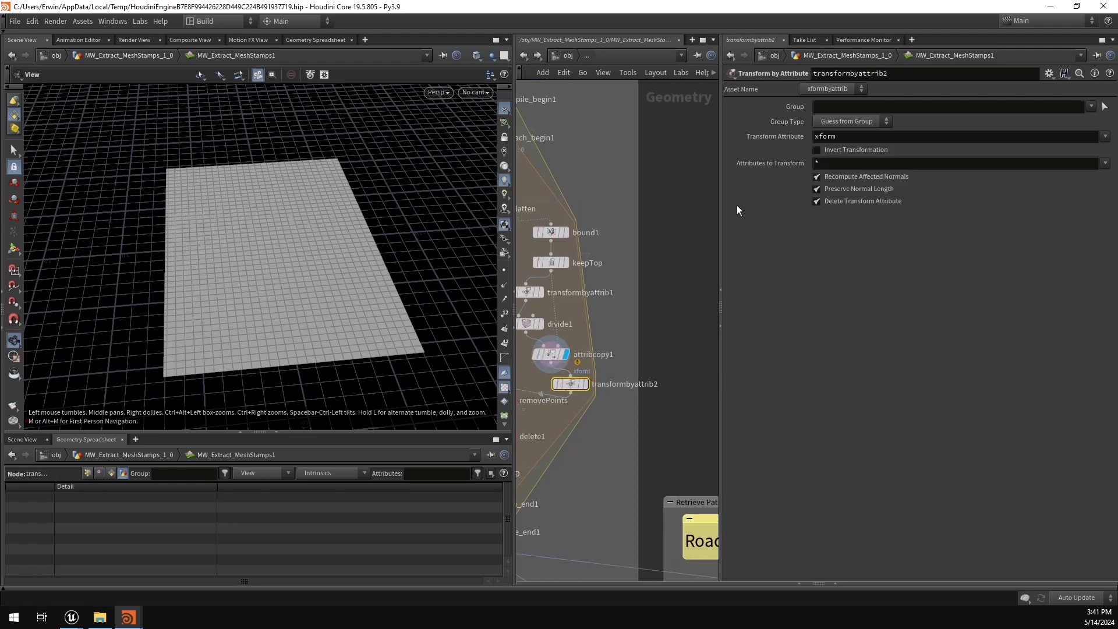
{"action": "middle_click_drag", "start_coordinate": [609, 361], "coordinate": [656, 346]}
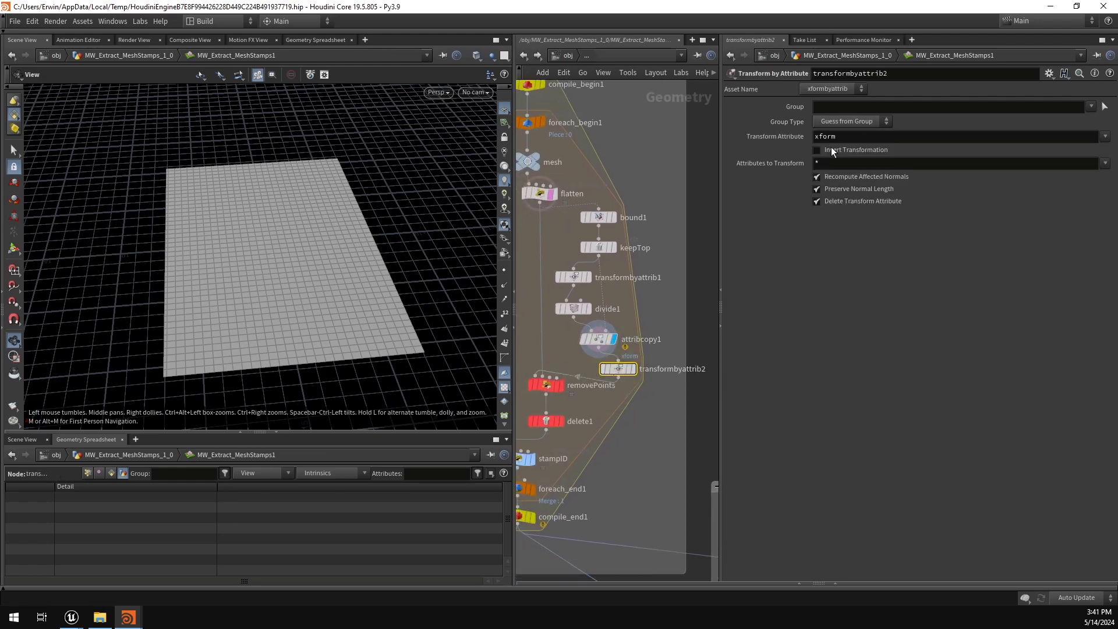
{"action": "left_click", "coordinate": [582, 278]}
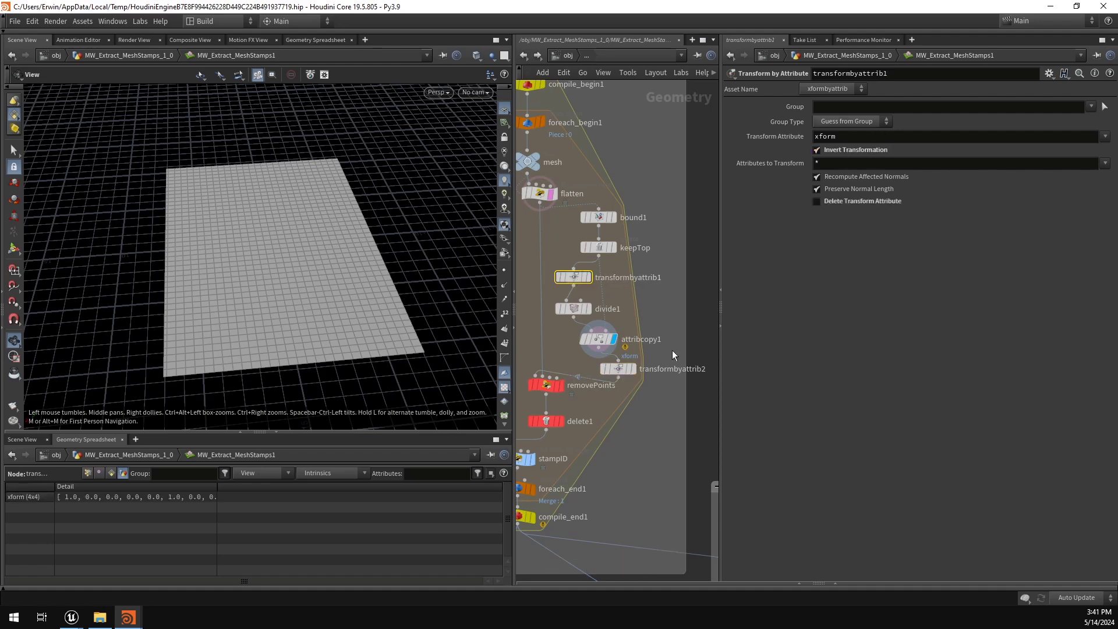
{"action": "left_click", "coordinate": [625, 370]}
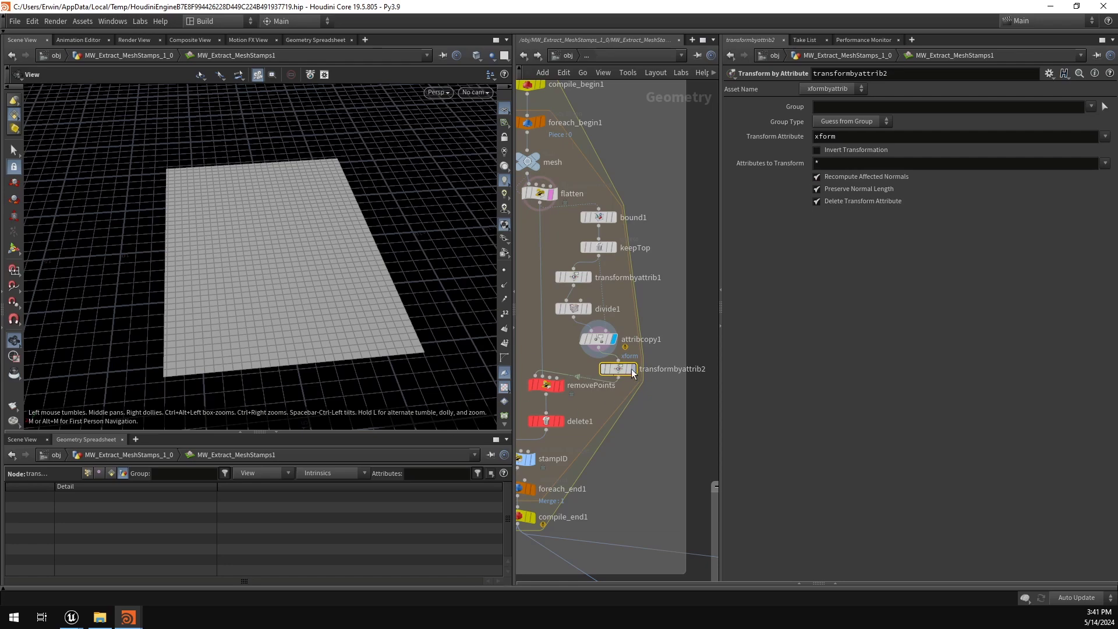
Step: Display transformbyattrib2's result and inspect how the divided grid aligns with the templated footprint
{"action": "left_click", "coordinate": [633, 369]}
{"action": "key", "text": "g"}
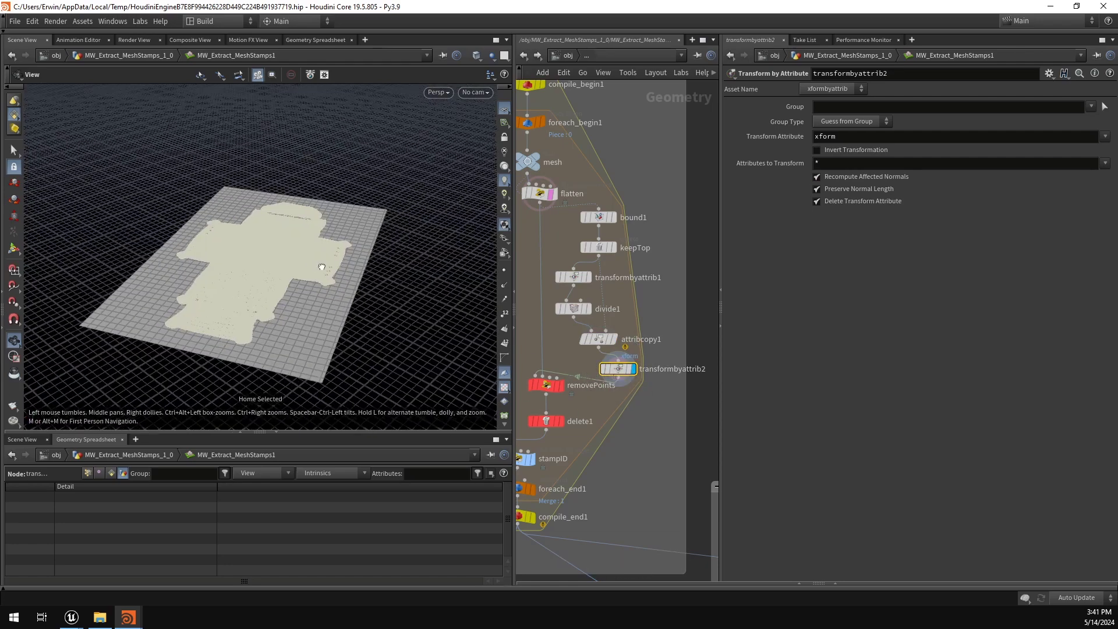
{"action": "left_click_drag", "start_coordinate": [322, 267], "coordinate": [316, 239]}
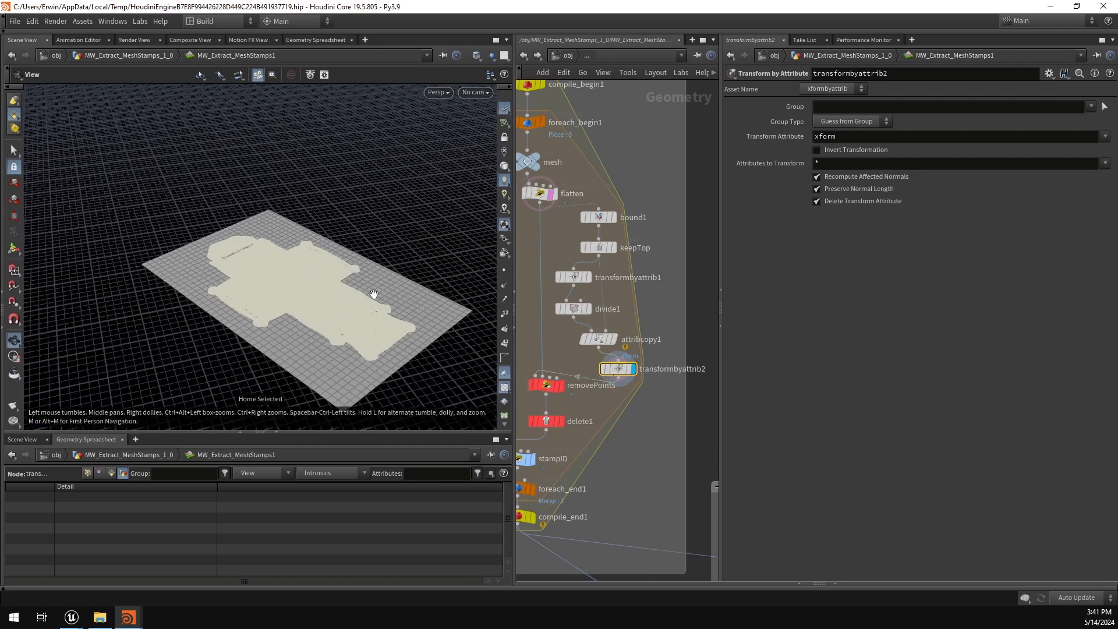
{"action": "left_click_drag", "start_coordinate": [374, 294], "coordinate": [305, 275]}
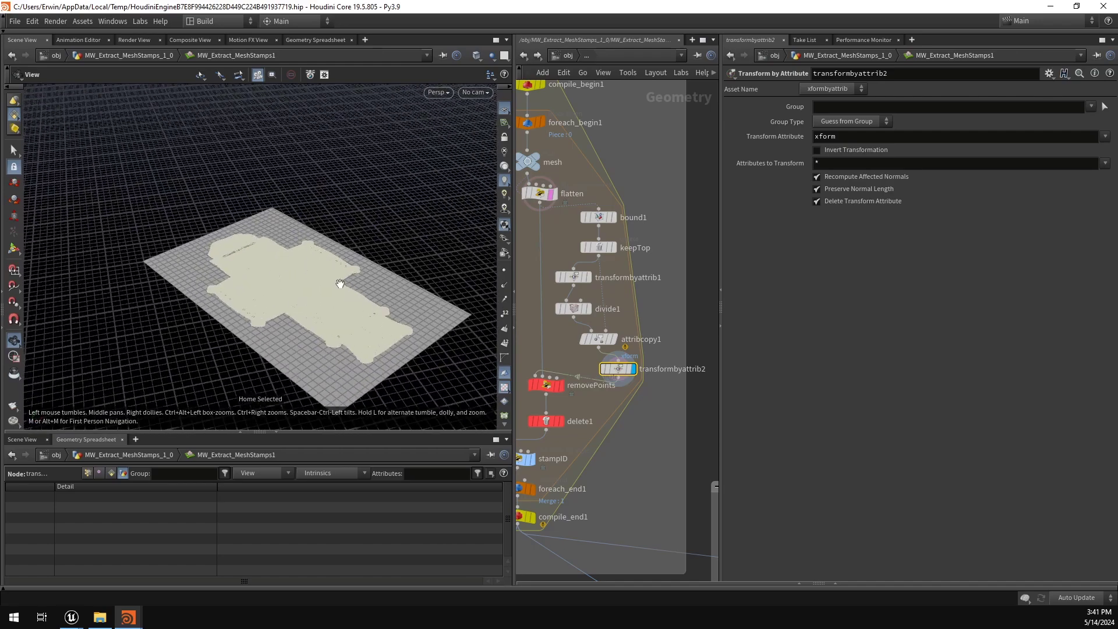
Step: Open the removePoints wrangle and examine the xyzdist condition in its VEXpression
{"action": "middle_click_drag", "start_coordinate": [608, 409], "coordinate": [664, 387]}
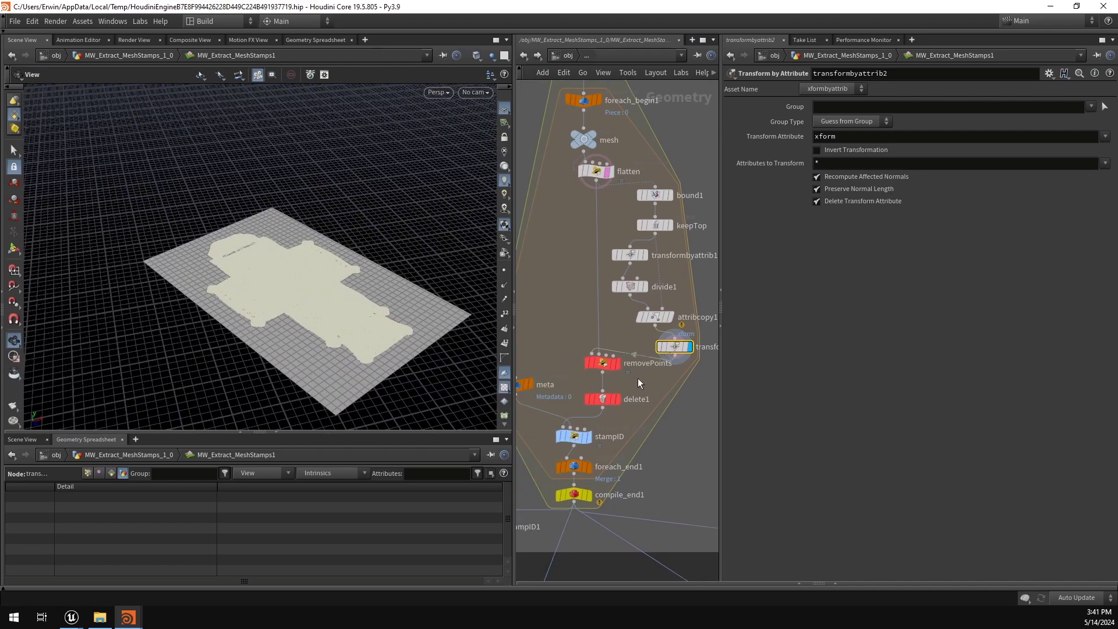
{"action": "scroll", "coordinate": [635, 377], "scroll_direction": "down", "scroll_amount": 2}
{"action": "left_click_drag", "start_coordinate": [585, 345], "coordinate": [585, 345]}
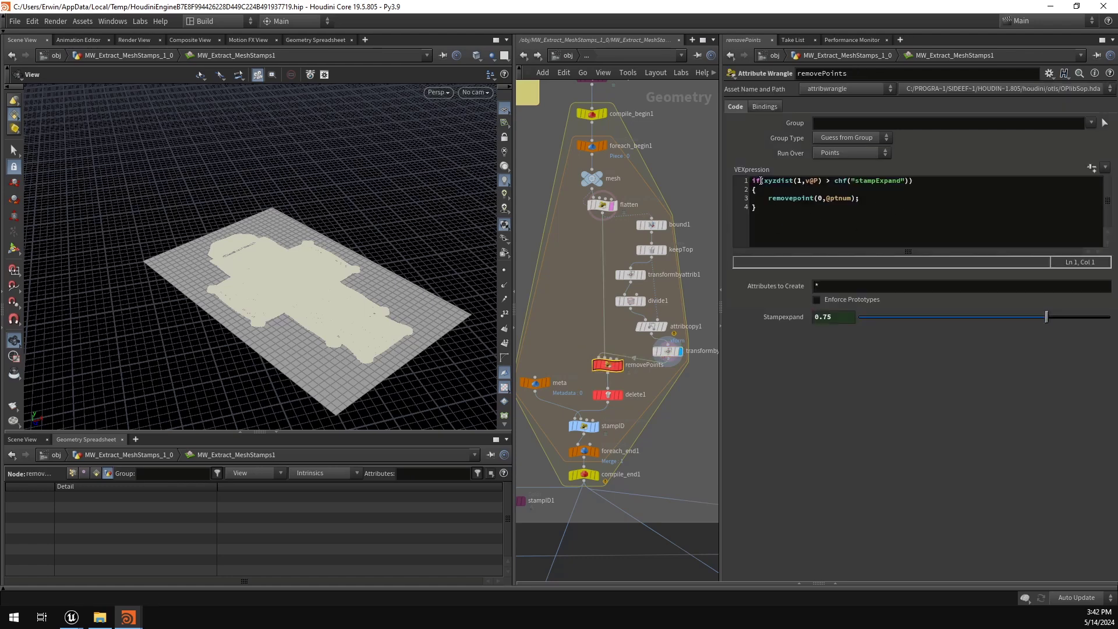
{"action": "left_click_drag", "start_coordinate": [761, 181], "coordinate": [820, 180]}
{"action": "left_click", "coordinate": [821, 181]}
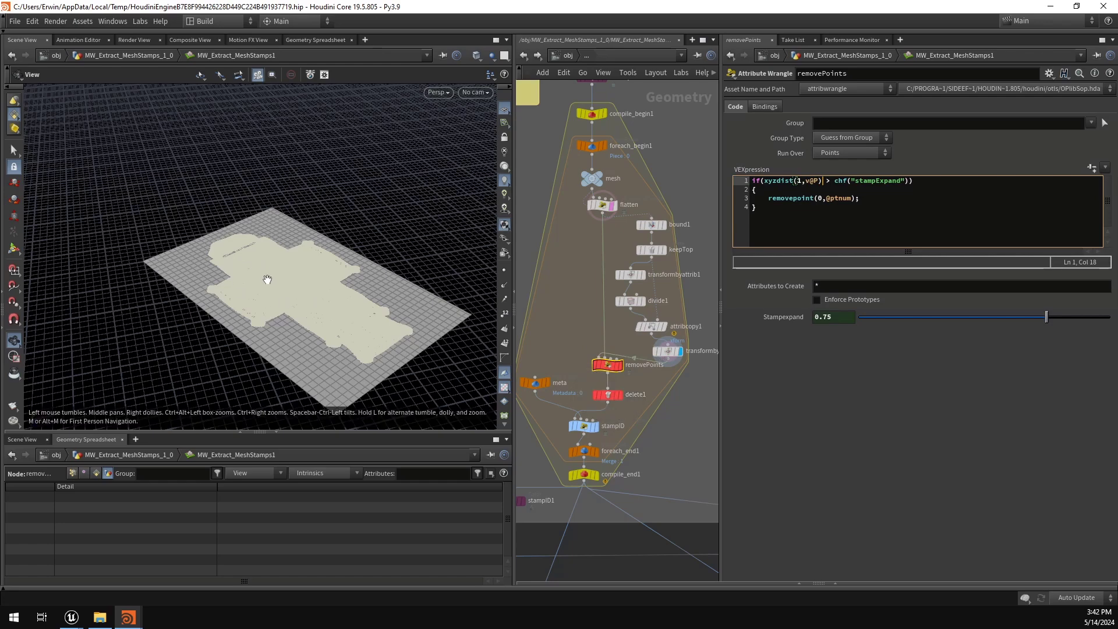
Step: Turn on point display in the viewport and inspect the grid points around the footprint
{"action": "left_click", "coordinate": [504, 271]}
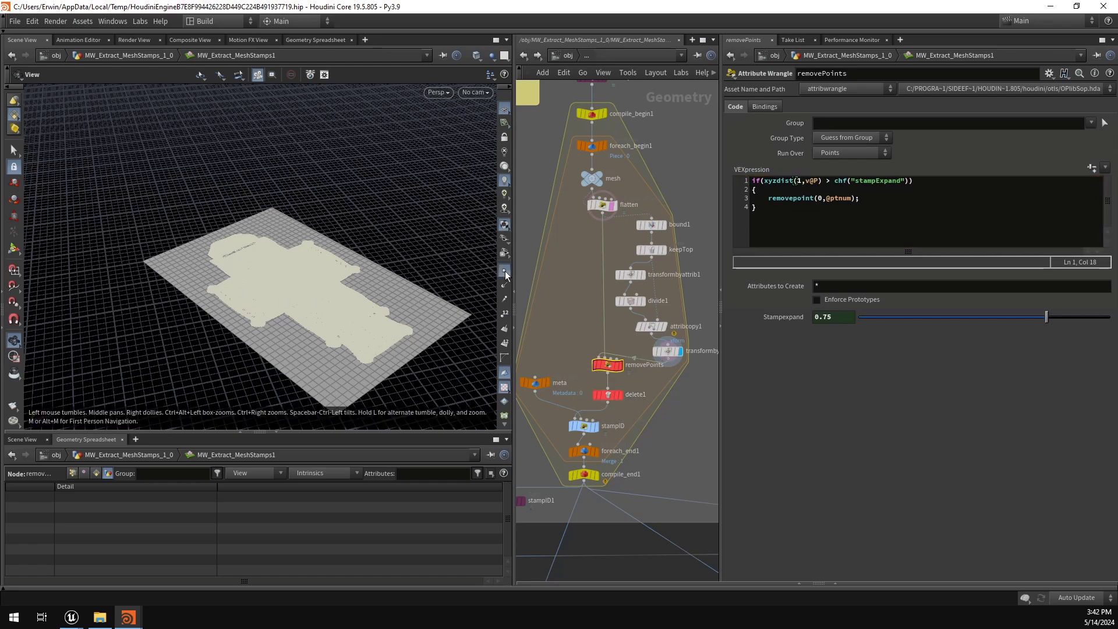
{"action": "scroll", "coordinate": [332, 342], "scroll_direction": "up", "scroll_amount": 4}
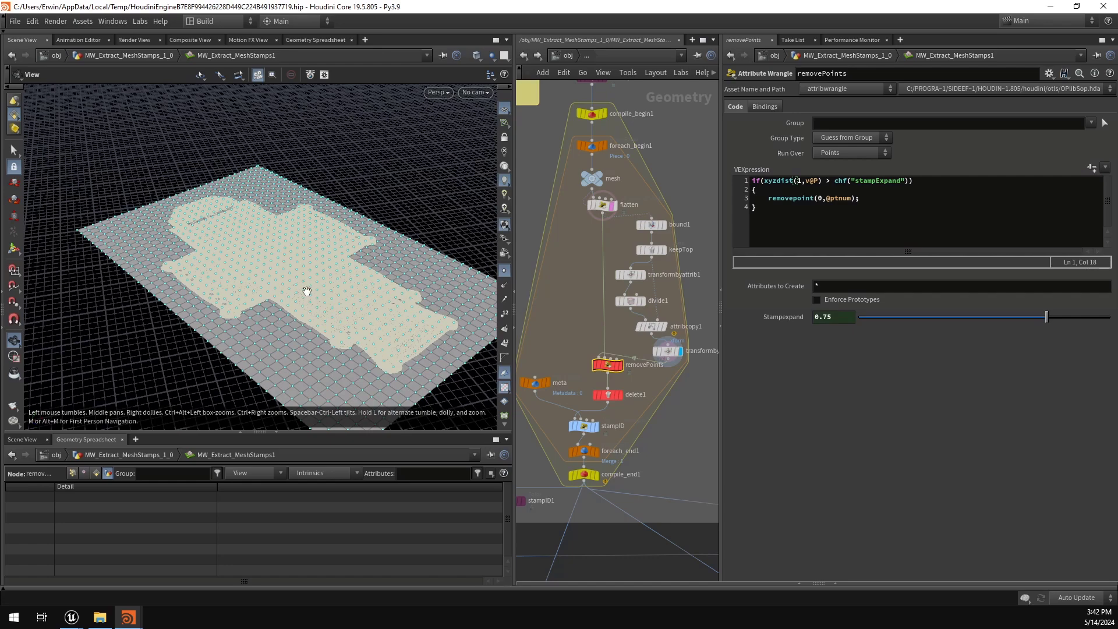
{"action": "scroll", "coordinate": [307, 293], "scroll_direction": "up", "scroll_amount": 2}
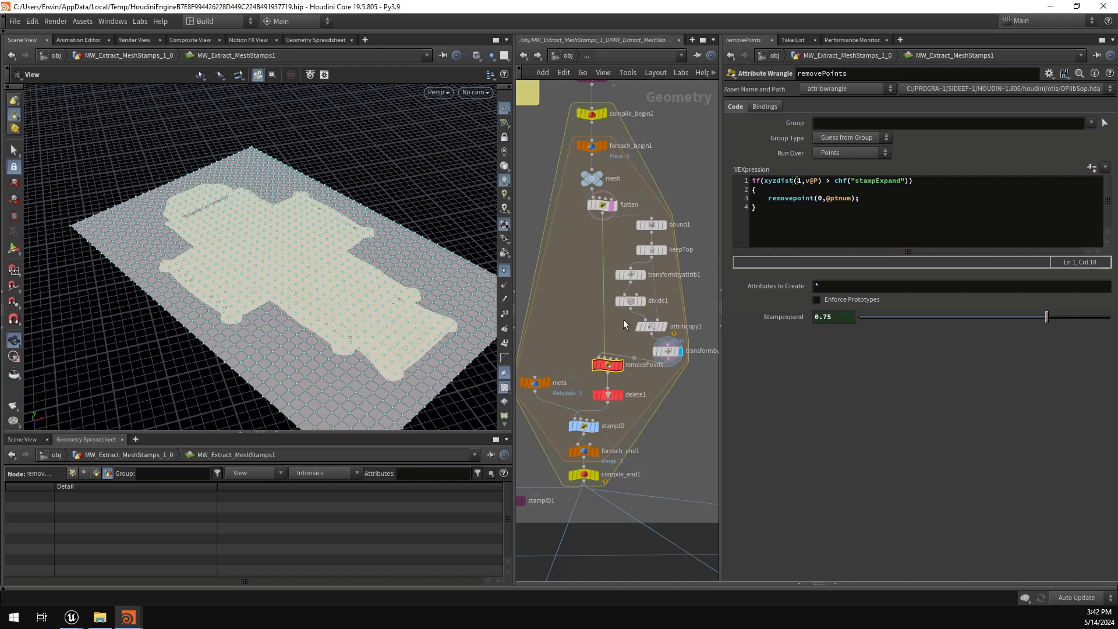
Step: Display the flatten node's mesh, and compare removePoints' trimmed grid against the templated flattened footprint
{"action": "left_click", "coordinate": [613, 205]}
{"action": "left_click", "coordinate": [603, 205]}
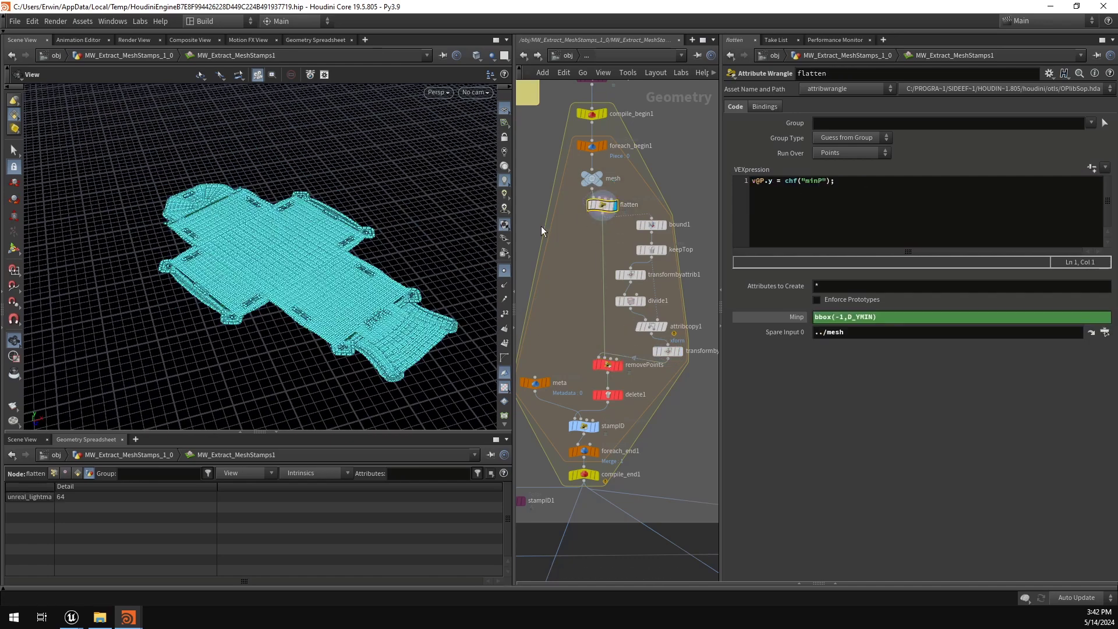
{"action": "left_click", "coordinate": [619, 365]}
{"action": "left_click", "coordinate": [608, 365]}
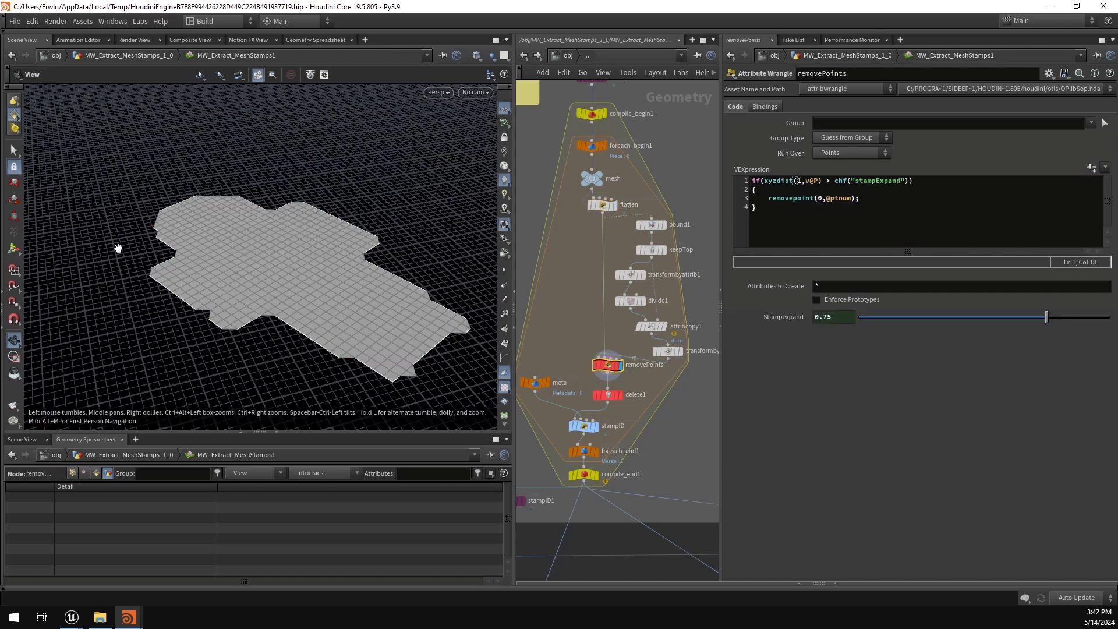
{"action": "left_click", "coordinate": [609, 205]}
{"action": "left_click_drag", "start_coordinate": [316, 279], "coordinate": [340, 297]}
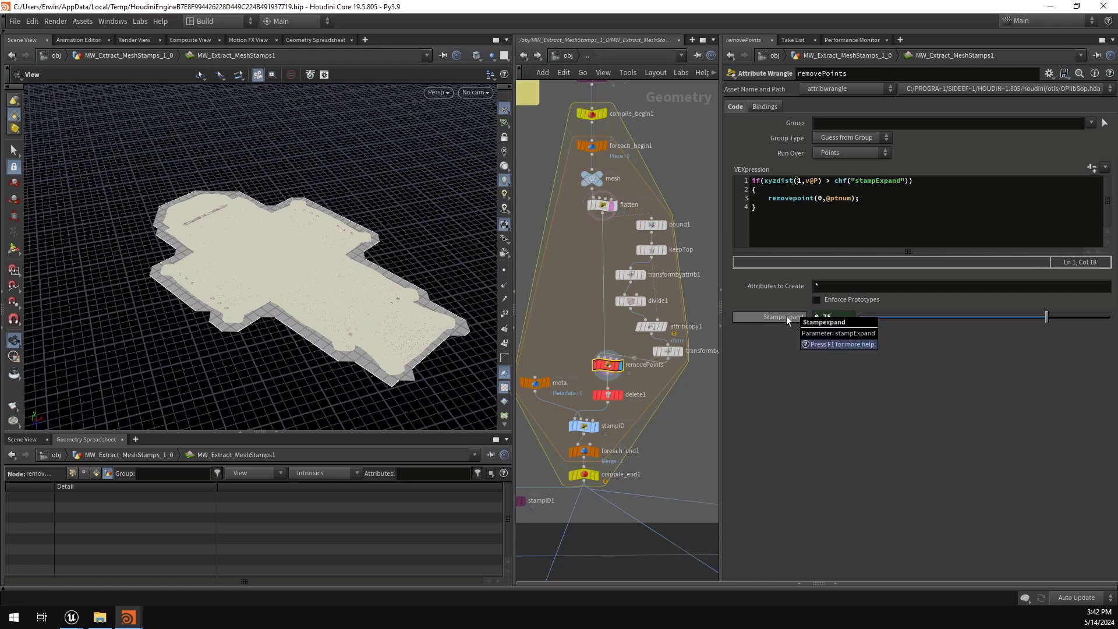
Step: Template bound1 around the trimmed grid and reveal the expressions driving its Lower and Upper Padding
{"action": "left_click", "coordinate": [662, 227]}
{"action": "left_click_drag", "start_coordinate": [275, 274], "coordinate": [478, 271]}
{"action": "left_click", "coordinate": [663, 224]}
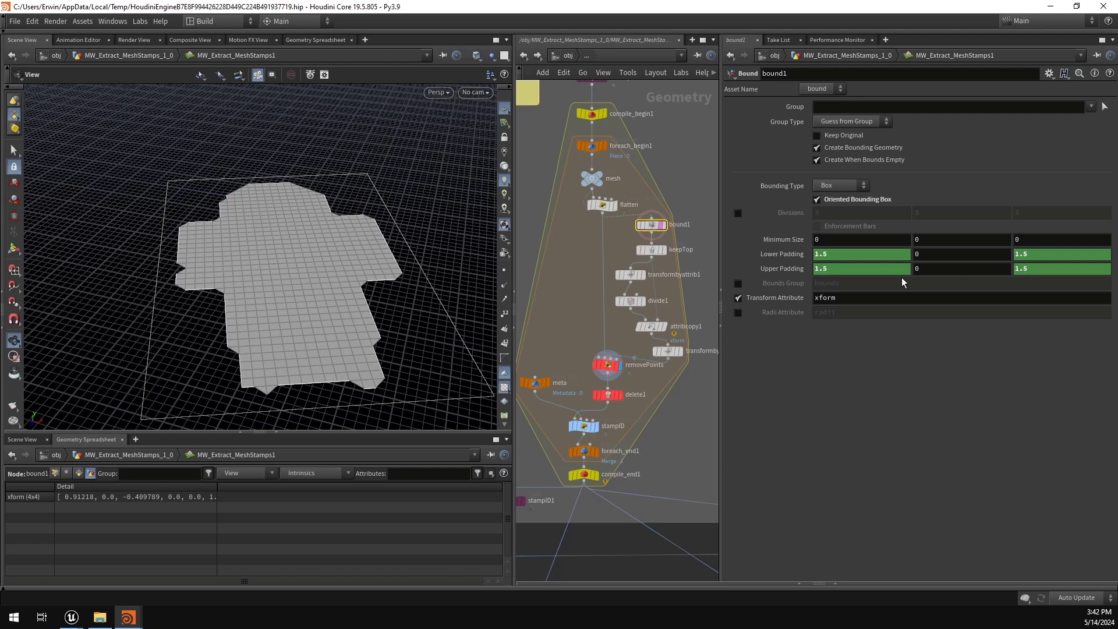
{"action": "left_click", "coordinate": [782, 255]}
{"action": "left_click", "coordinate": [782, 268]}
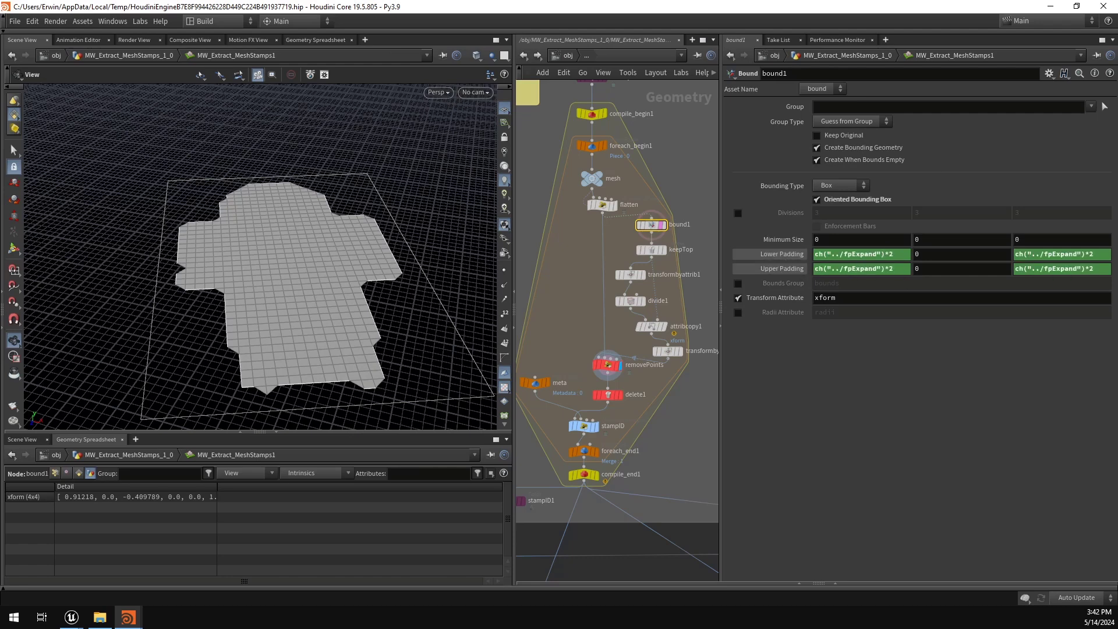
Step: Expand the Stamp Controls in MW_Extract_MeshStamps1's parameter window and set Footprint Expand to 1
{"action": "left_click_drag", "start_coordinate": [1117, 119], "coordinate": [670, 102]}
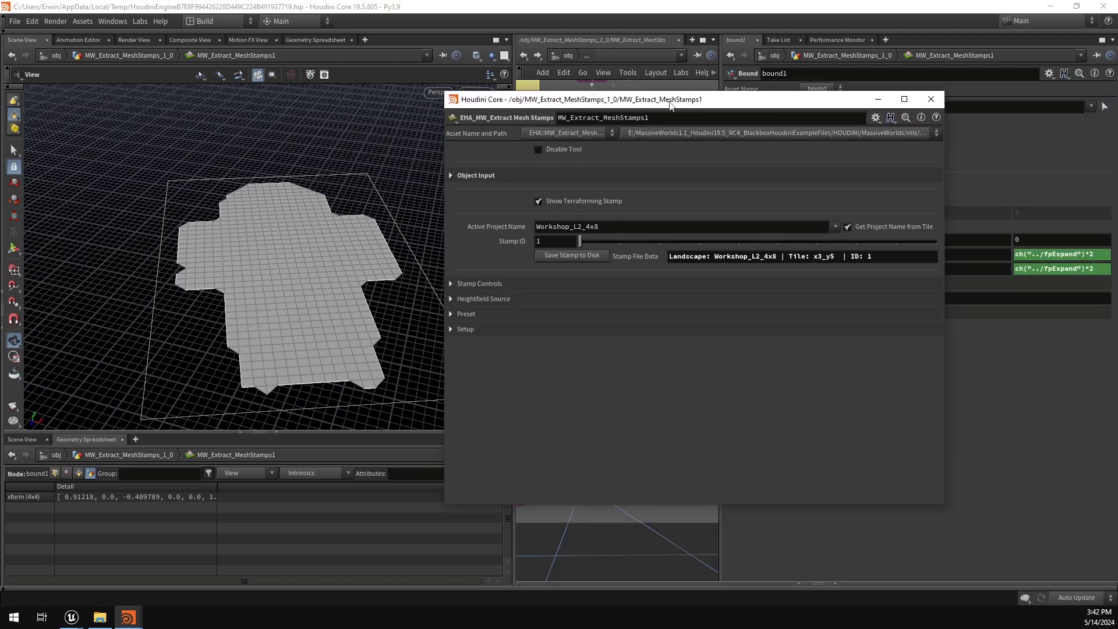
{"action": "left_click", "coordinate": [450, 283]}
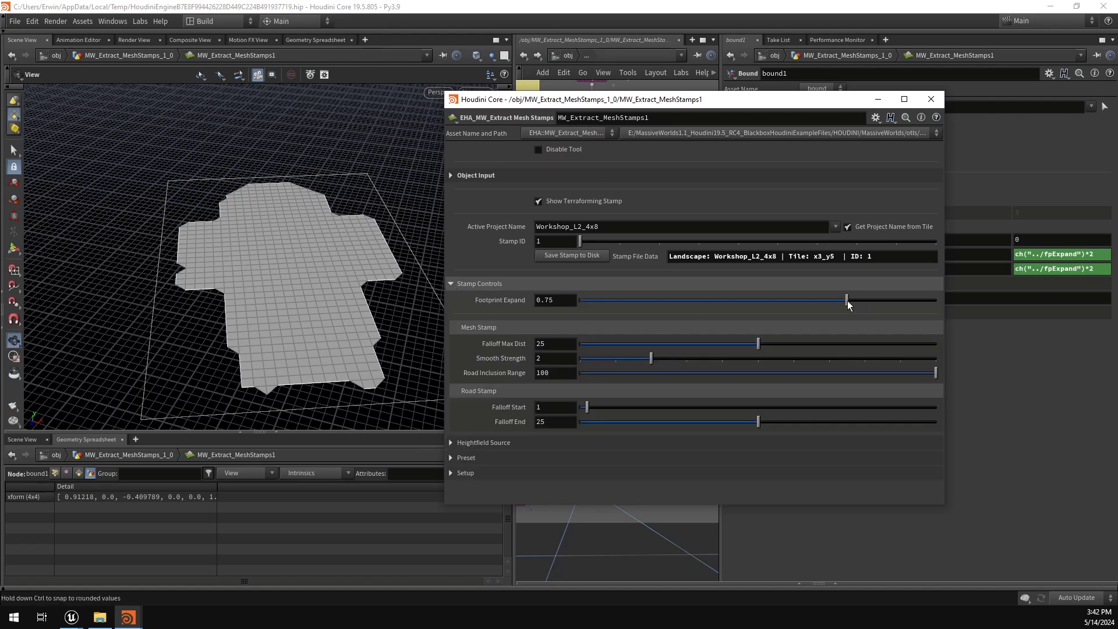
{"action": "left_click_drag", "start_coordinate": [847, 303], "coordinate": [947, 295]}
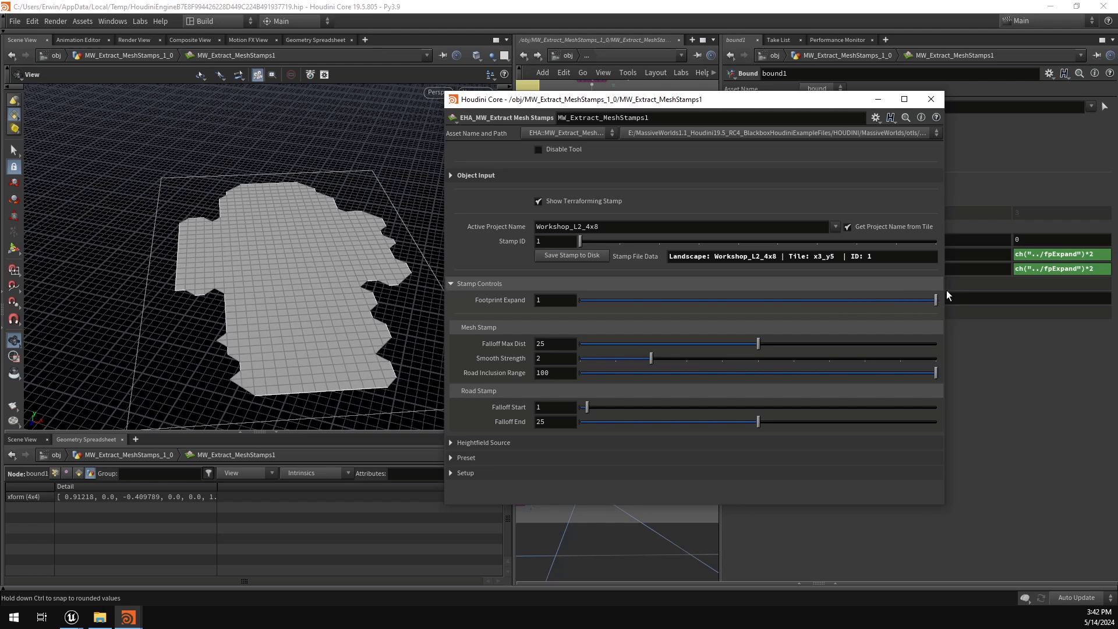
Step: Set Footprint Expand to 0.75 and move the parameter window aside to inspect the trimmed grid
{"action": "mouse_move", "coordinate": [561, 300]}
{"action": "middle_mouse_down"}
{"action": "mouse_move", "coordinate": [677, 298]}
{"action": "mouse_move", "coordinate": [542, 299]}
{"action": "mouse_move", "coordinate": [725, 293]}
{"action": "mouse_move", "coordinate": [560, 301]}
{"action": "middle_mouse_up"}
{"action": "left_click", "coordinate": [522, 299]}
{"action": "type", "text": "0"}
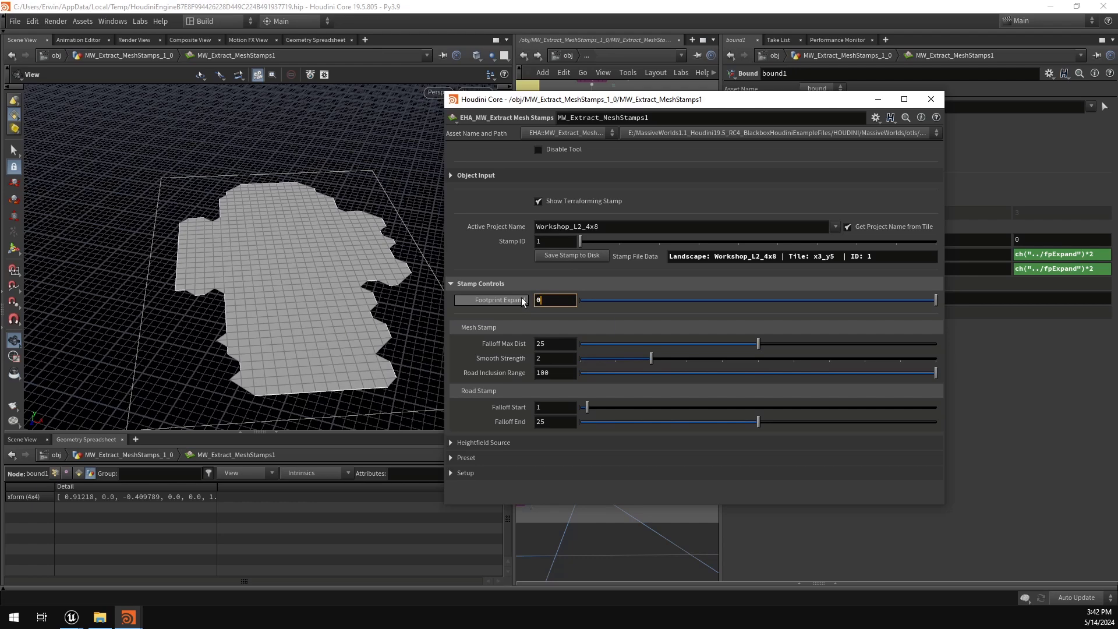
{"action": "type", "text": ".75"}
{"action": "key", "text": "Return"}
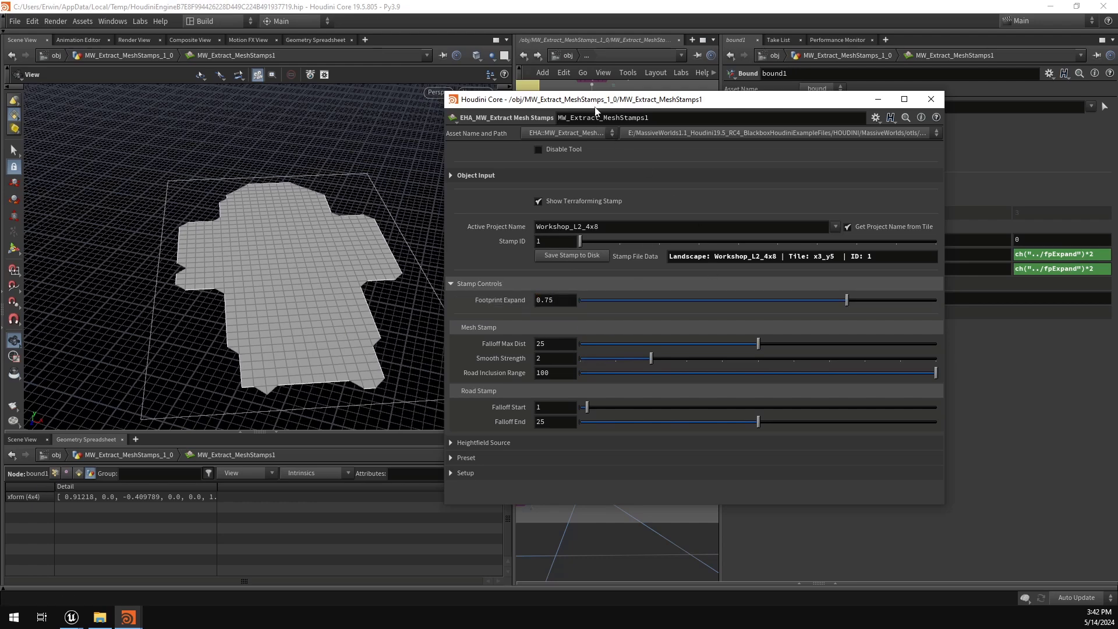
{"action": "left_click_drag", "start_coordinate": [595, 111], "coordinate": [1117, 108]}
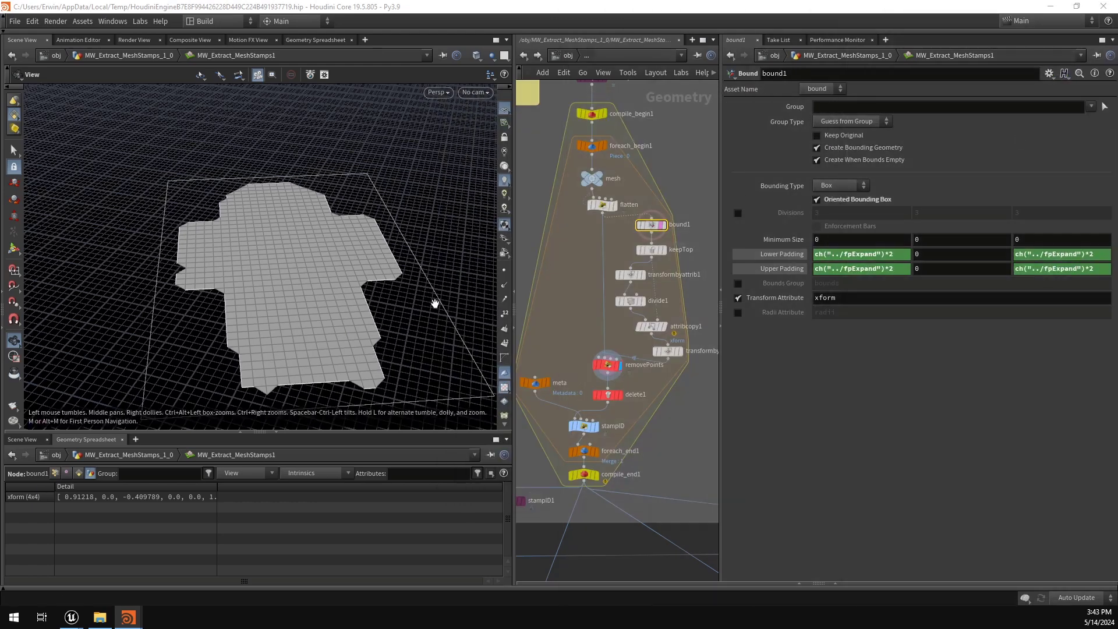
{"action": "left_click_drag", "start_coordinate": [434, 303], "coordinate": [308, 267]}
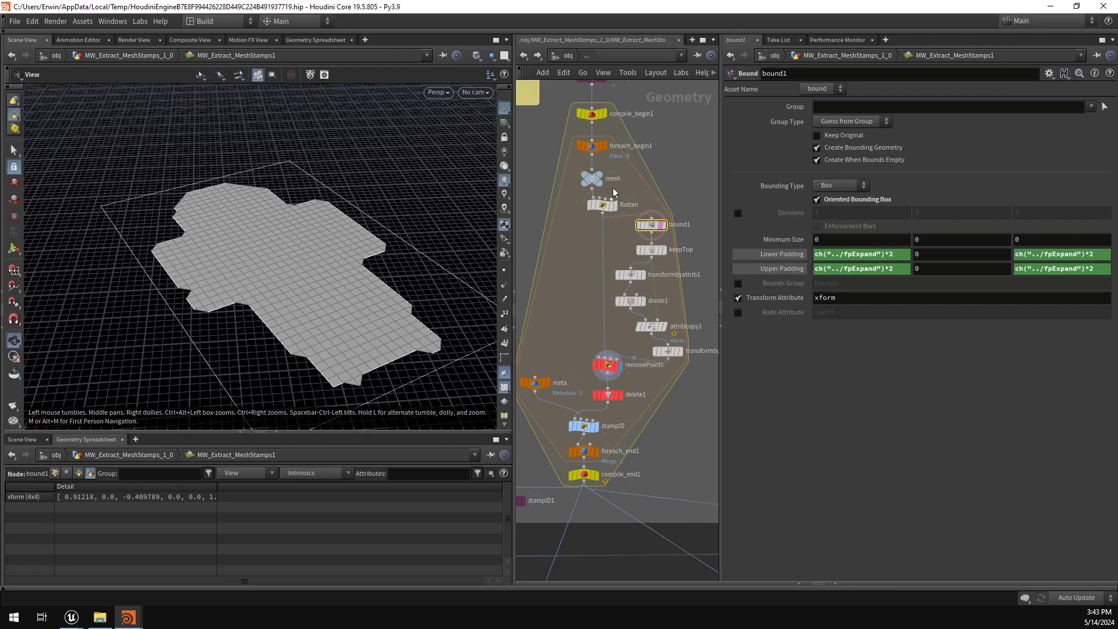
Step: Template the mesh node over the trimmed grid and try Footprint Expand values of 1.5 and 2
{"action": "left_click", "coordinate": [598, 181]}
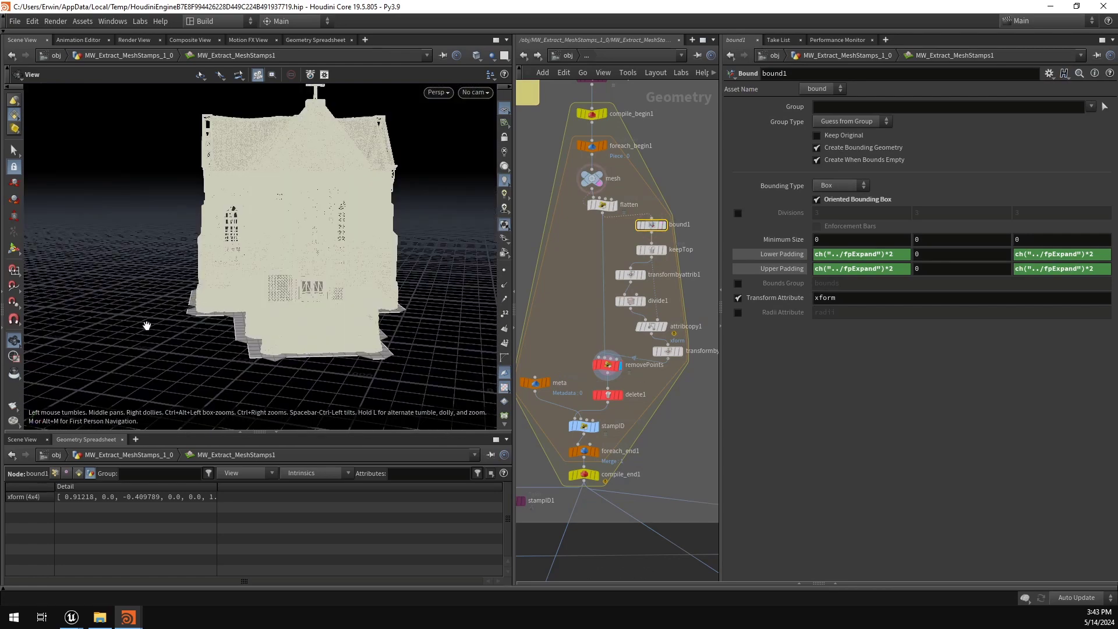
{"action": "left_click_drag", "start_coordinate": [1117, 83], "coordinate": [704, 81]}
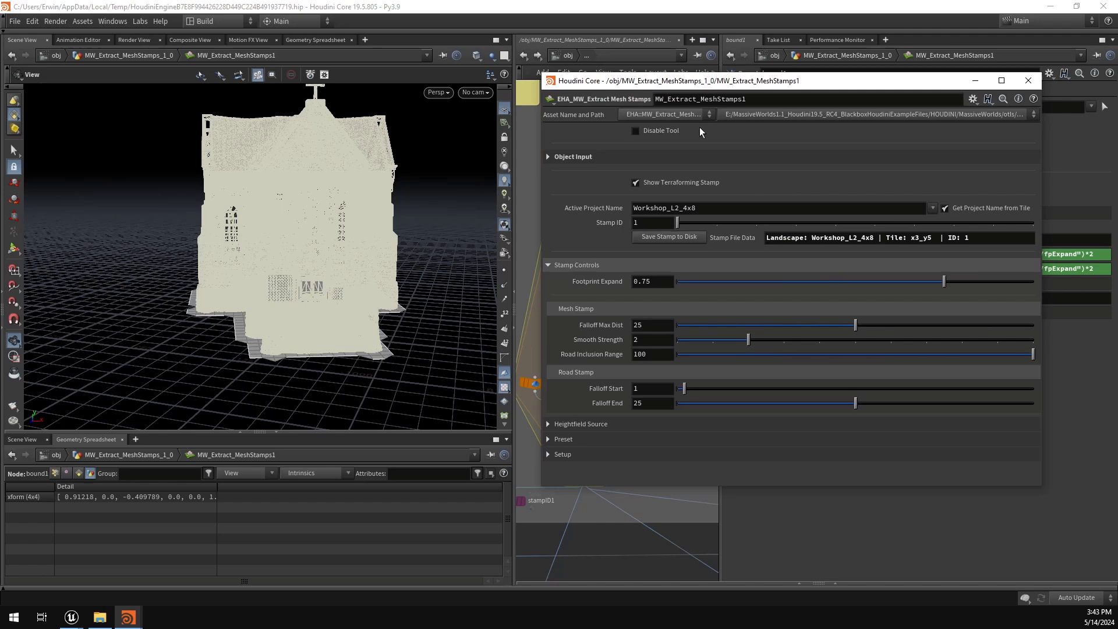
{"action": "double_click", "coordinate": [661, 280]}
{"action": "type", "text": "1.5"}
{"action": "key", "text": "Return"}
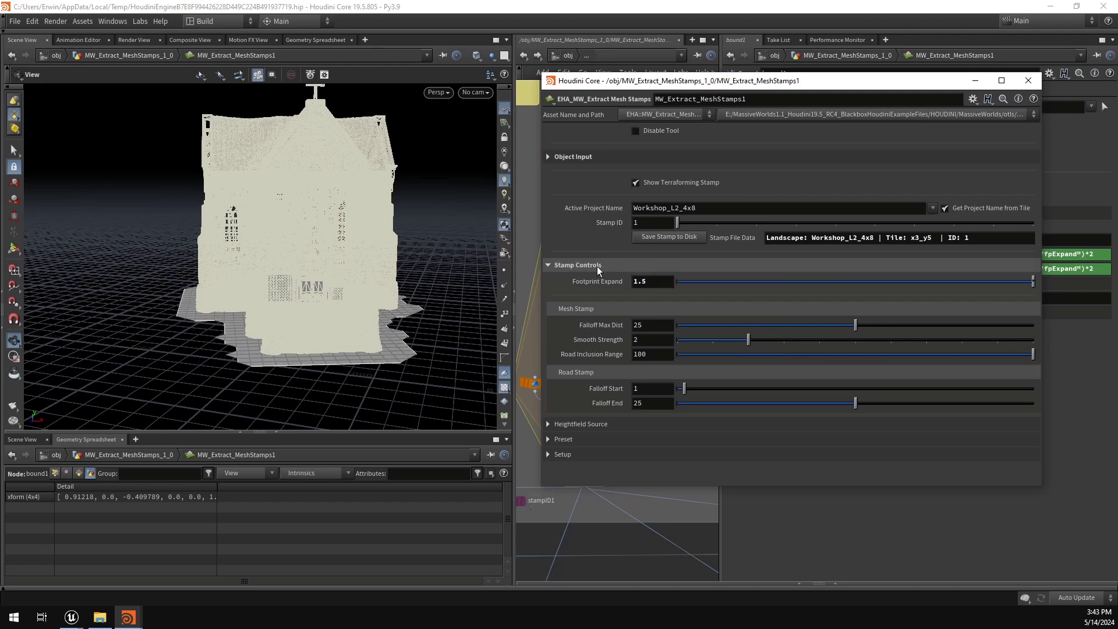
{"action": "double_click", "coordinate": [653, 281]}
{"action": "type", "text": "2"}
{"action": "key", "text": "Return"}
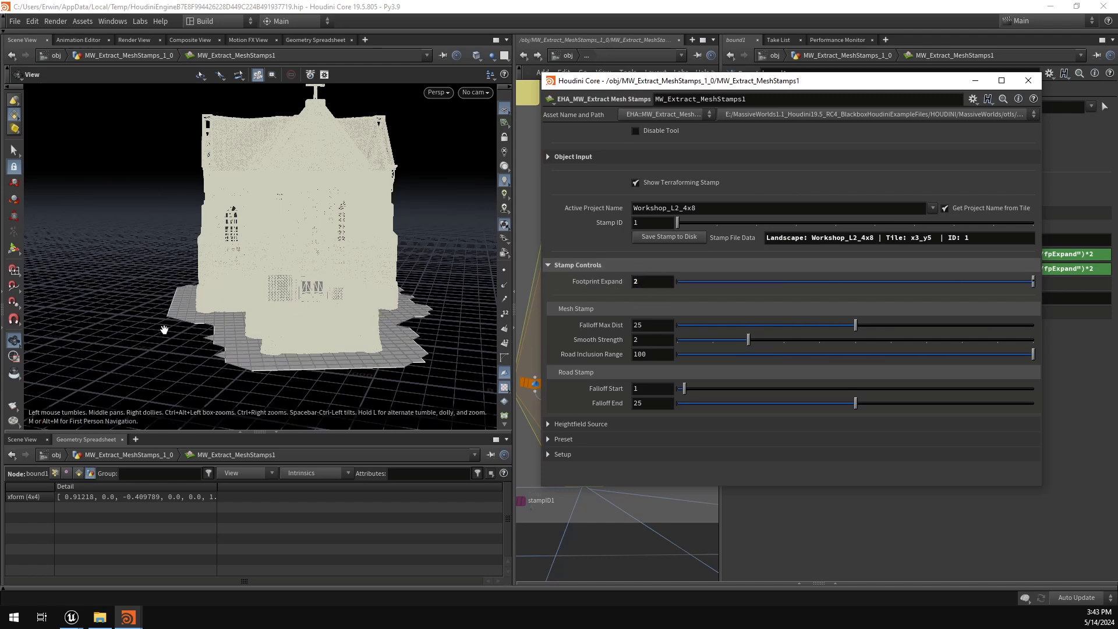
{"action": "left_click_drag", "start_coordinate": [170, 299], "coordinate": [169, 302]}
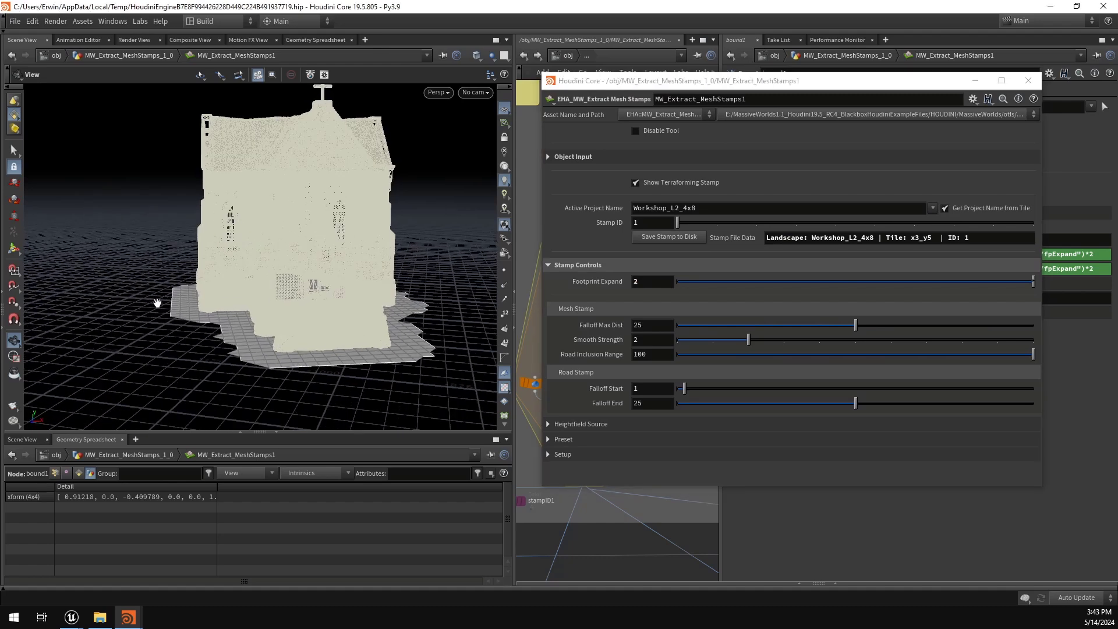
Step: Set Footprint Expand back to 0.75 and move the parameter window out of the way
{"action": "left_click", "coordinate": [651, 280]}
{"action": "type", "text": "0.75"}
{"action": "key", "text": "Return"}
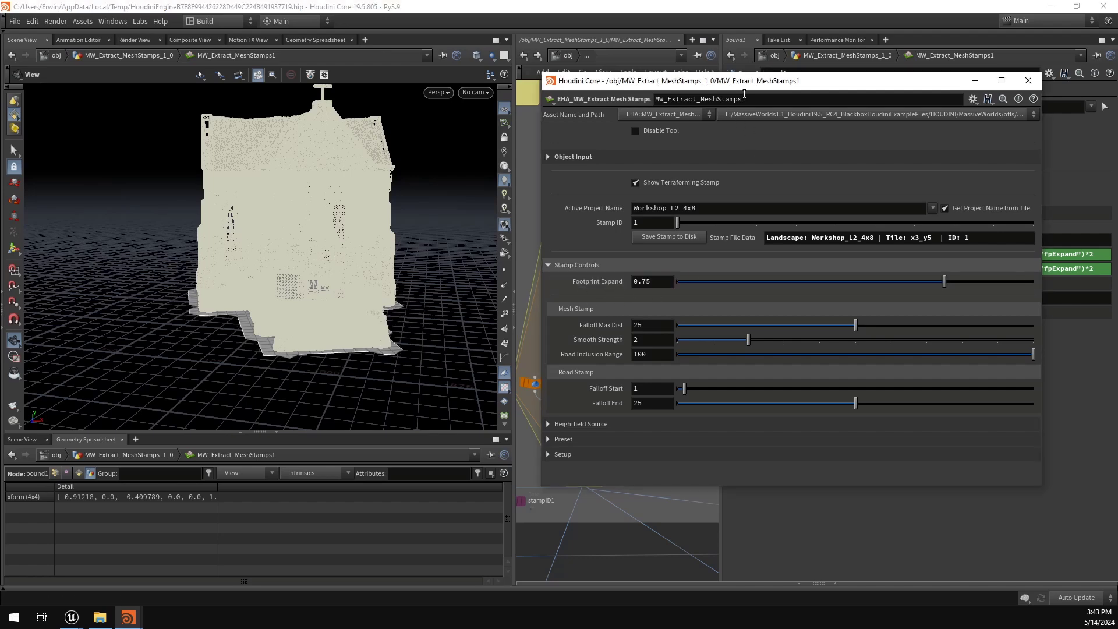
{"action": "left_click_drag", "start_coordinate": [739, 86], "coordinate": [1117, 86]}
{"action": "scroll", "coordinate": [659, 408], "scroll_direction": "up", "scroll_amount": 2}
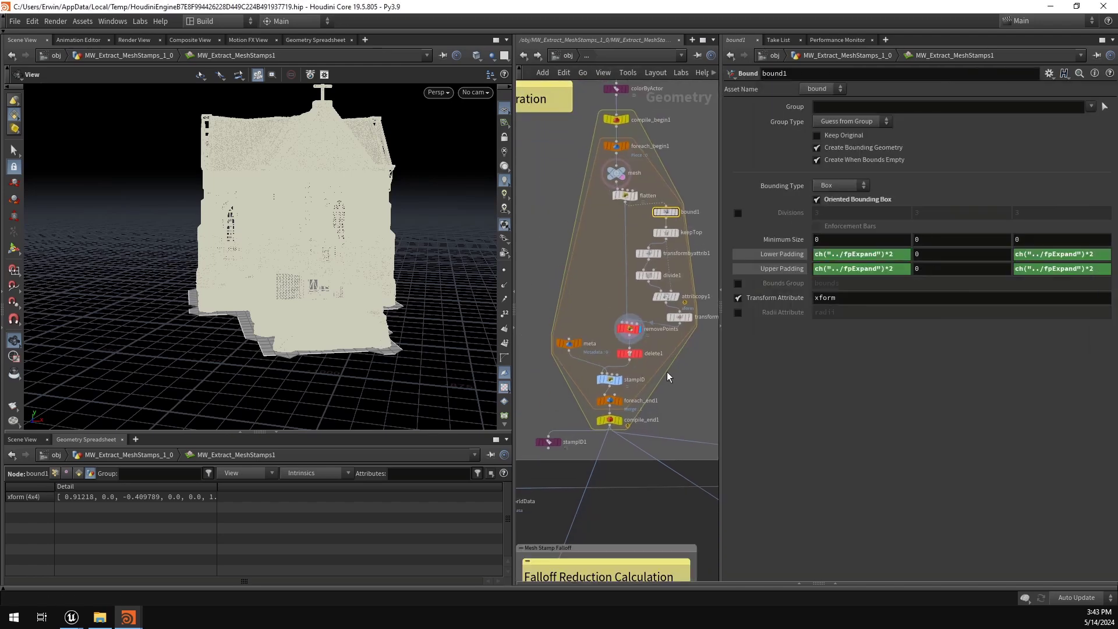
Step: Hide the templated building mesh and examine the removePoints code that deletes points beyond the stampExpand distance
{"action": "left_click_drag", "start_coordinate": [623, 333], "coordinate": [616, 331]}
{"action": "left_click_drag", "start_coordinate": [203, 259], "coordinate": [341, 296]}
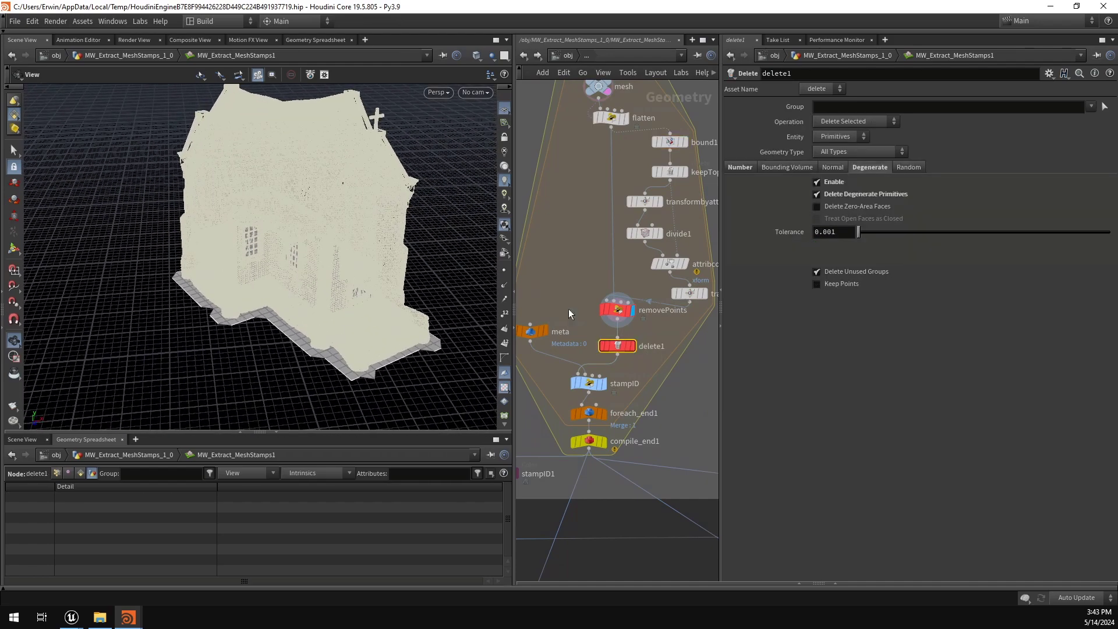
{"action": "left_click", "coordinate": [633, 310]}
{"action": "left_click", "coordinate": [618, 310]}
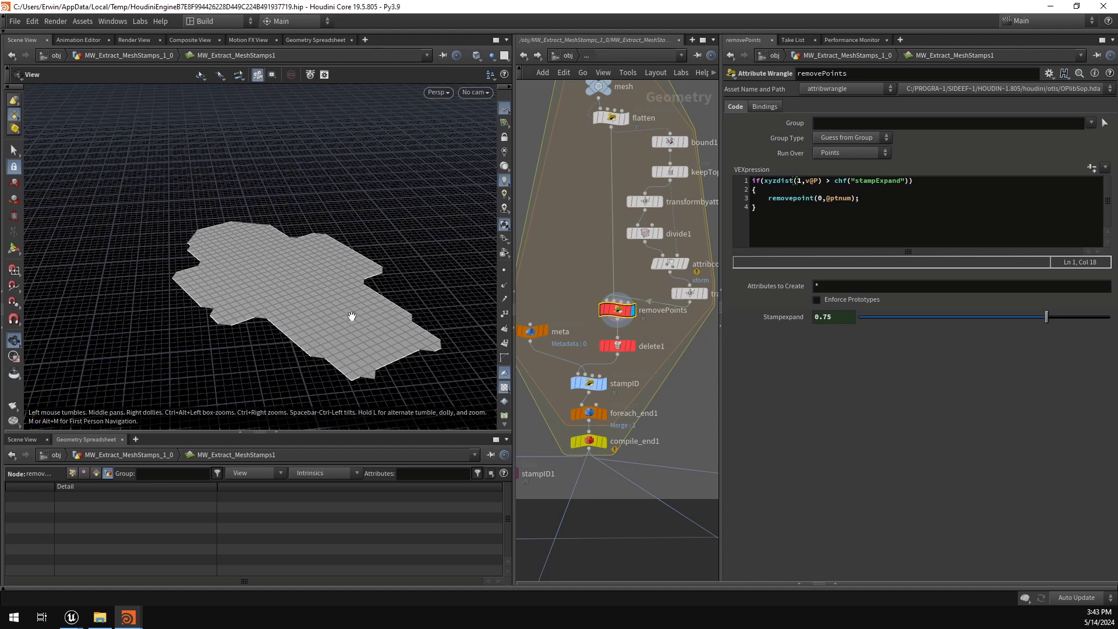
{"action": "scroll", "coordinate": [327, 328], "scroll_direction": "up", "scroll_amount": 2}
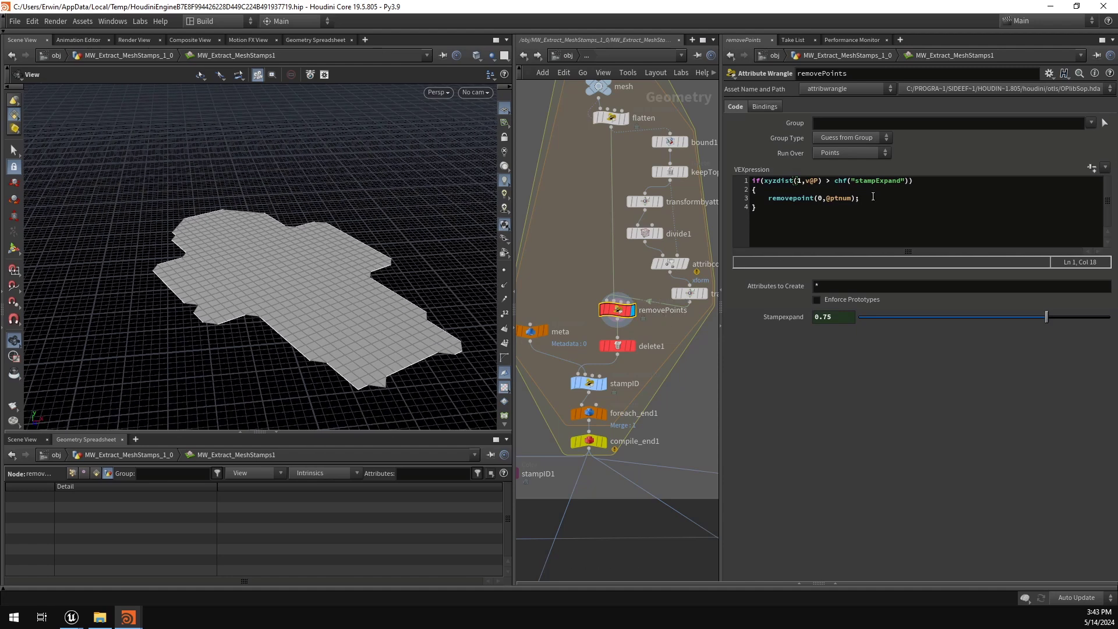
{"action": "left_click_drag", "start_coordinate": [873, 196], "coordinate": [739, 201]}
{"action": "left_click", "coordinate": [907, 198]}
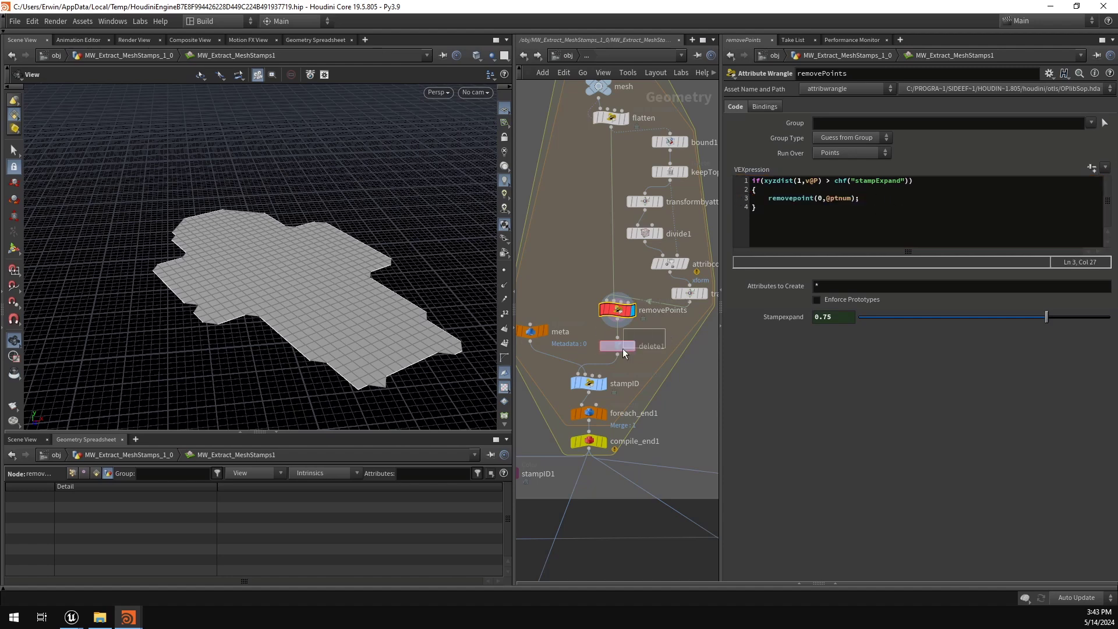
Step: Review delete1's Number and Degenerate settings, and display the node's result
{"action": "left_click", "coordinate": [608, 348]}
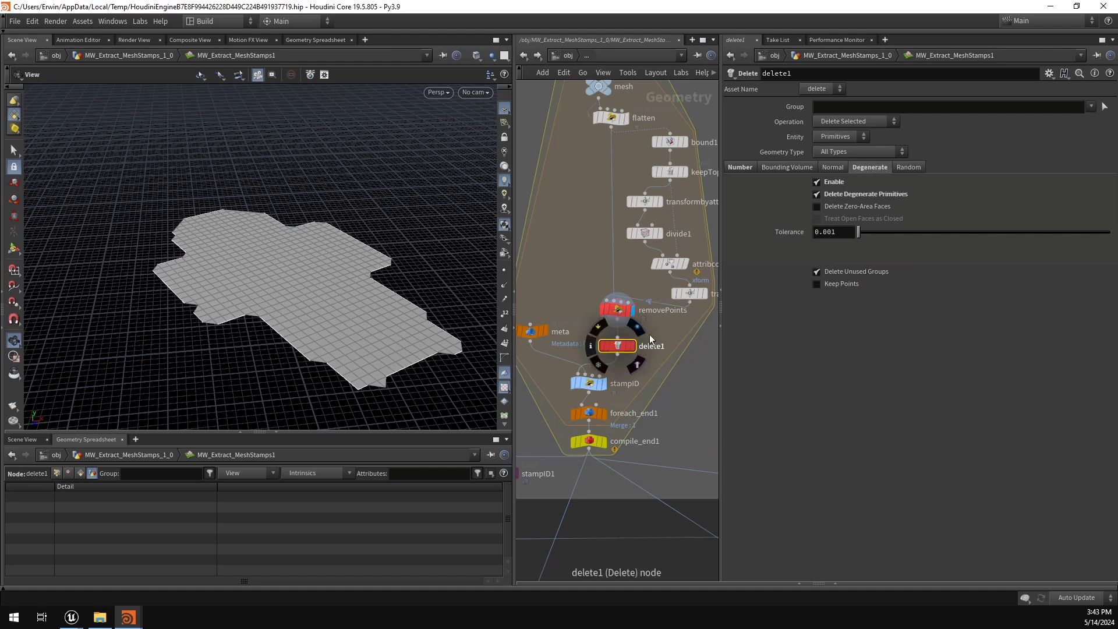
{"action": "left_click", "coordinate": [740, 167]}
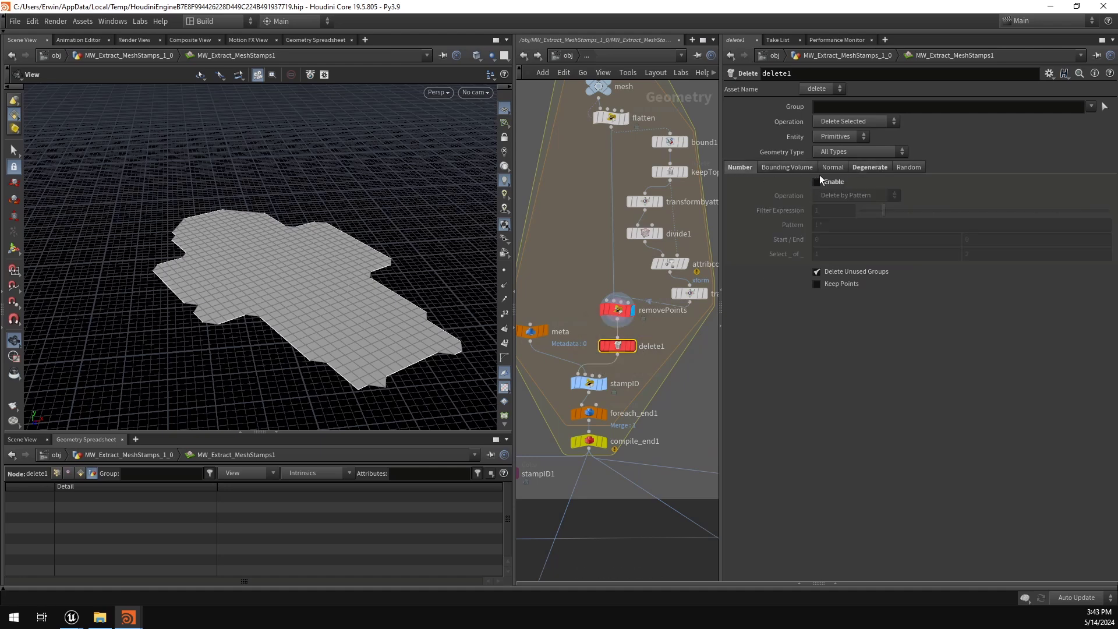
{"action": "left_click", "coordinate": [862, 168]}
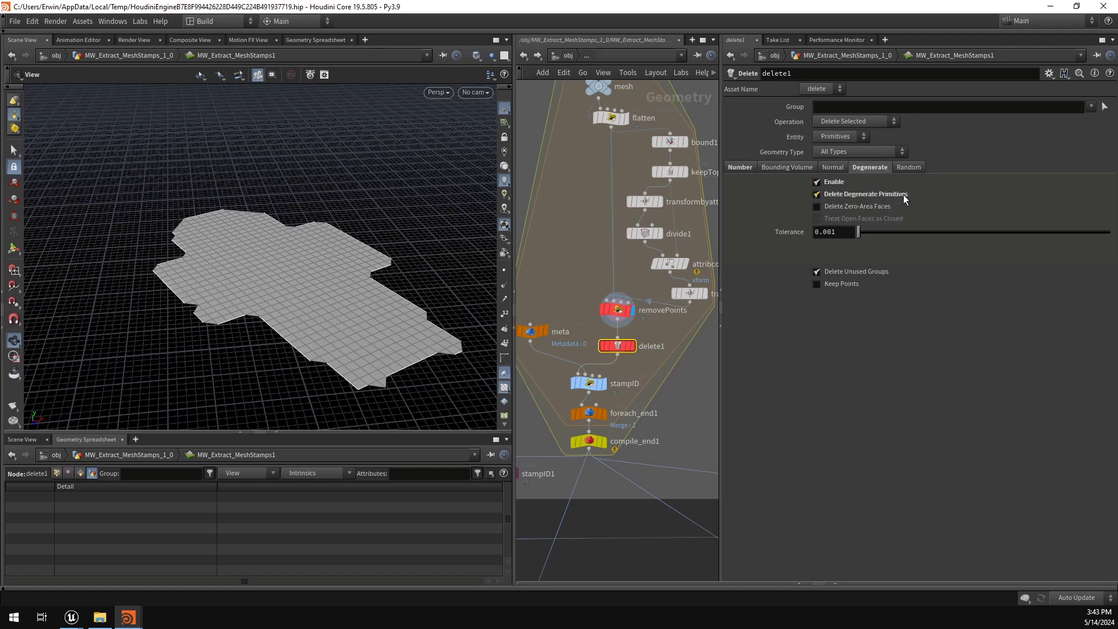
{"action": "left_click", "coordinate": [633, 346]}
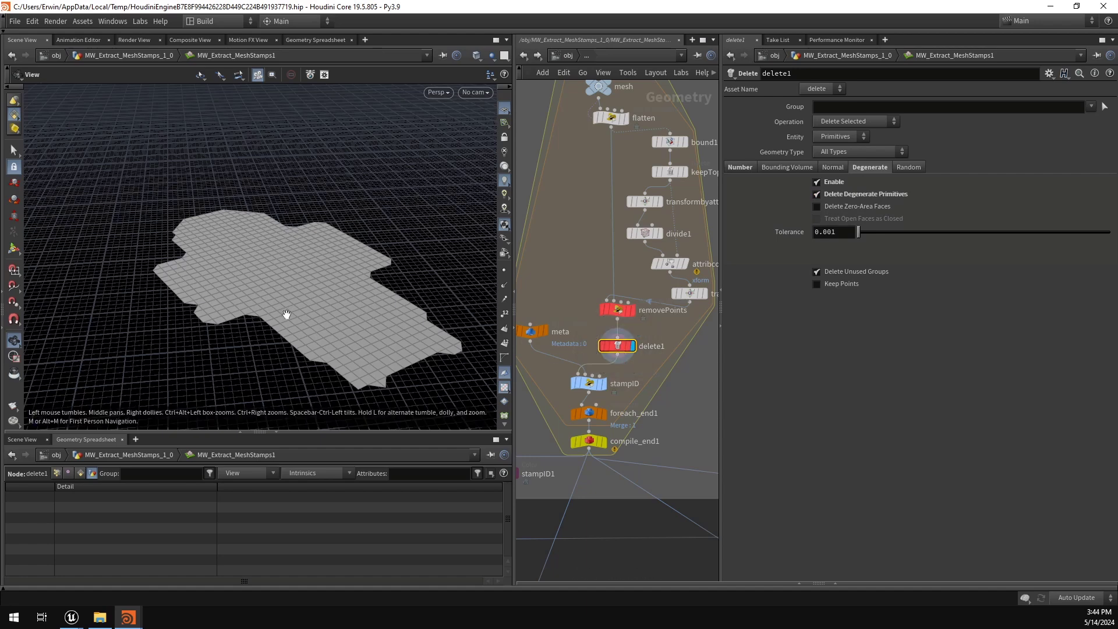
Step: Examine the stampID wrangle's expression, which assigns the loop's iteration to each primitive
{"action": "middle_click_drag", "start_coordinate": [668, 371], "coordinate": [662, 327]}
{"action": "scroll", "coordinate": [674, 331], "scroll_direction": "down", "scroll_amount": 1}
{"action": "left_click_drag", "start_coordinate": [685, 331], "coordinate": [575, 352]}
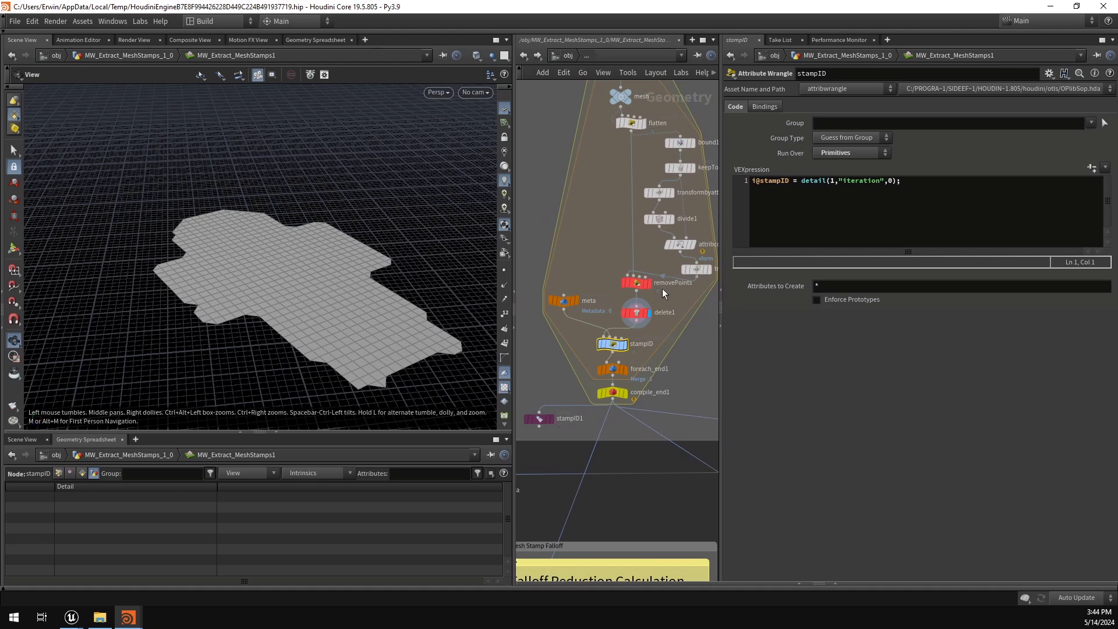
{"action": "scroll", "coordinate": [662, 289], "scroll_direction": "down", "scroll_amount": 2}
{"action": "scroll", "coordinate": [616, 296], "scroll_direction": "up", "scroll_amount": 2}
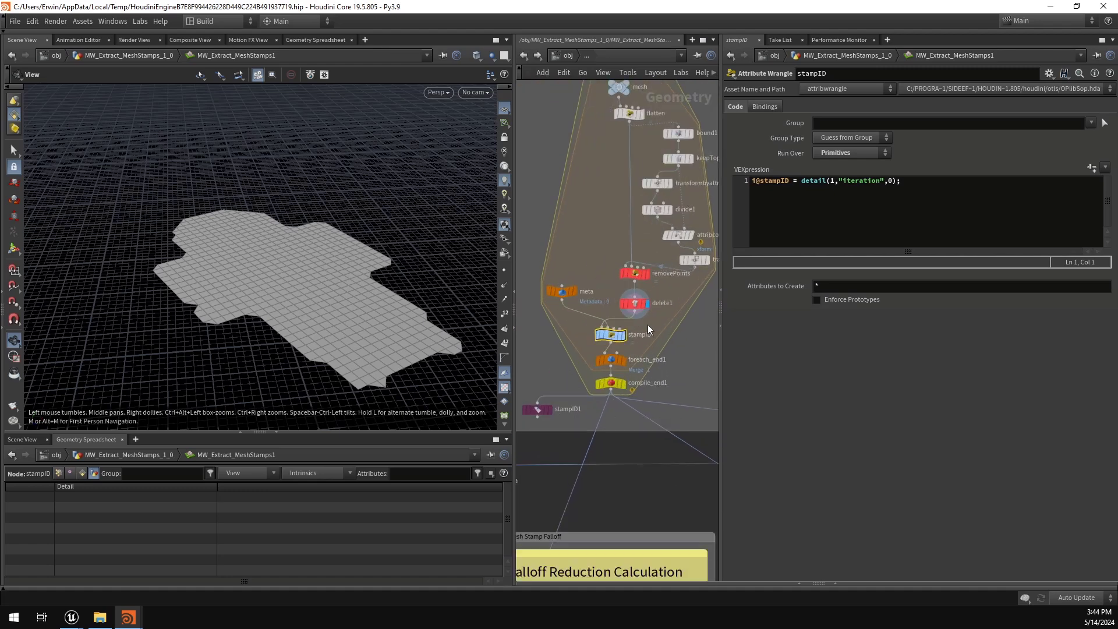
{"action": "mouse_move", "coordinate": [614, 340]}
{"action": "mouse_move", "coordinate": [627, 384]}
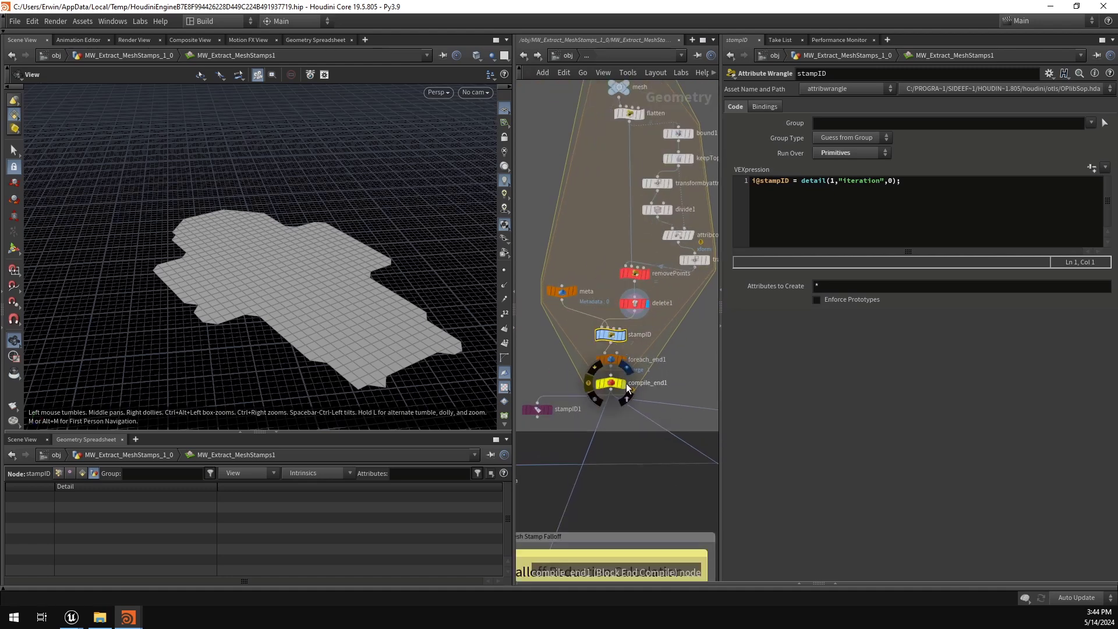
Step: Display the compile_end1 output, followed by the stampID1 node's random colouring of the stamp
{"action": "left_click", "coordinate": [609, 382]}
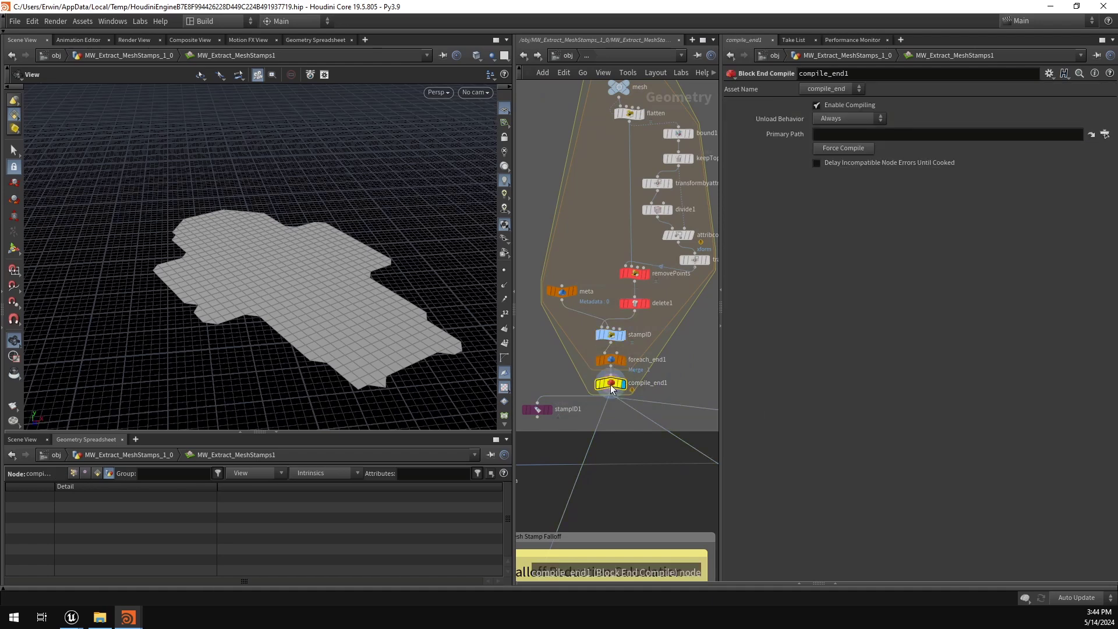
{"action": "left_click", "coordinate": [538, 409]}
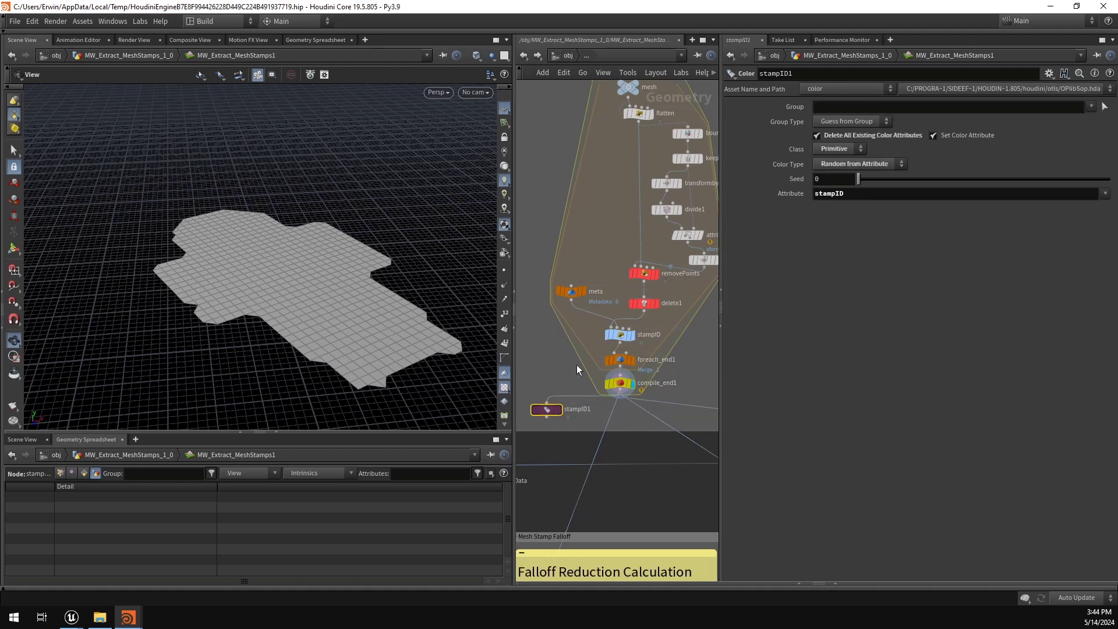
{"action": "left_click", "coordinate": [559, 410]}
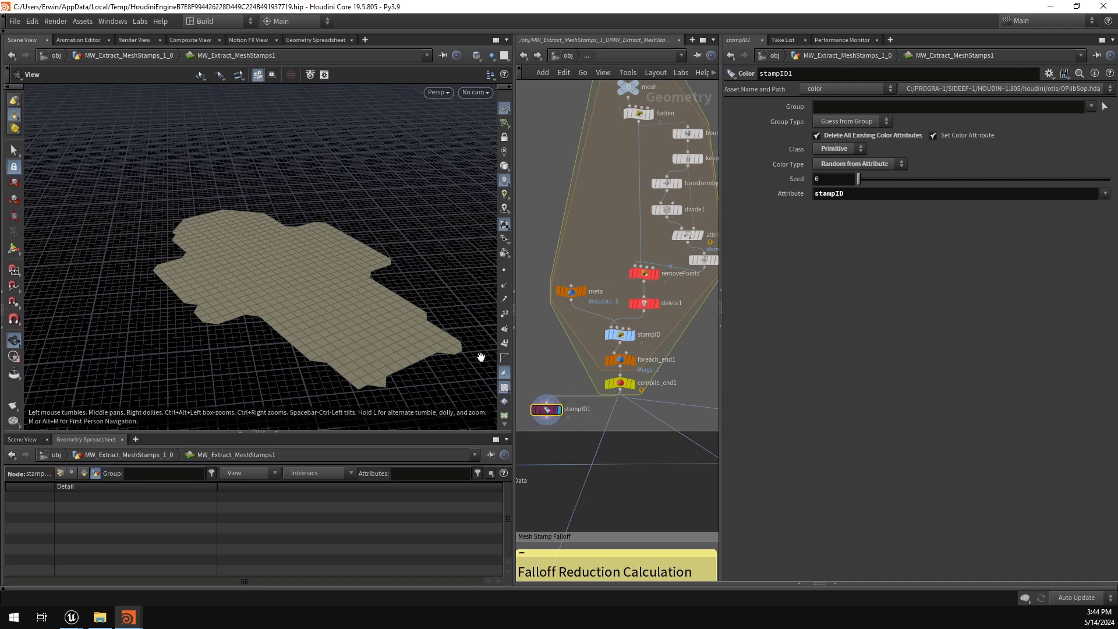
Step: Turn off Single Pass on foreach_end1 to process the footprints of all actors
{"action": "left_click", "coordinate": [620, 359]}
{"action": "scroll", "coordinate": [369, 270], "scroll_direction": "down", "scroll_amount": 6}
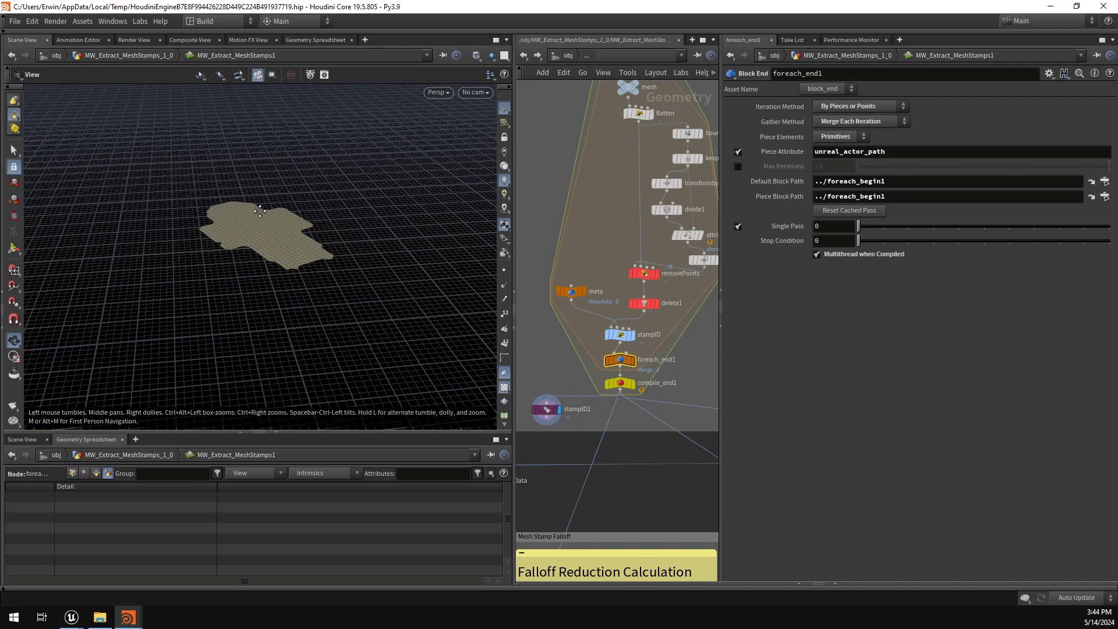
{"action": "left_click", "coordinate": [738, 226]}
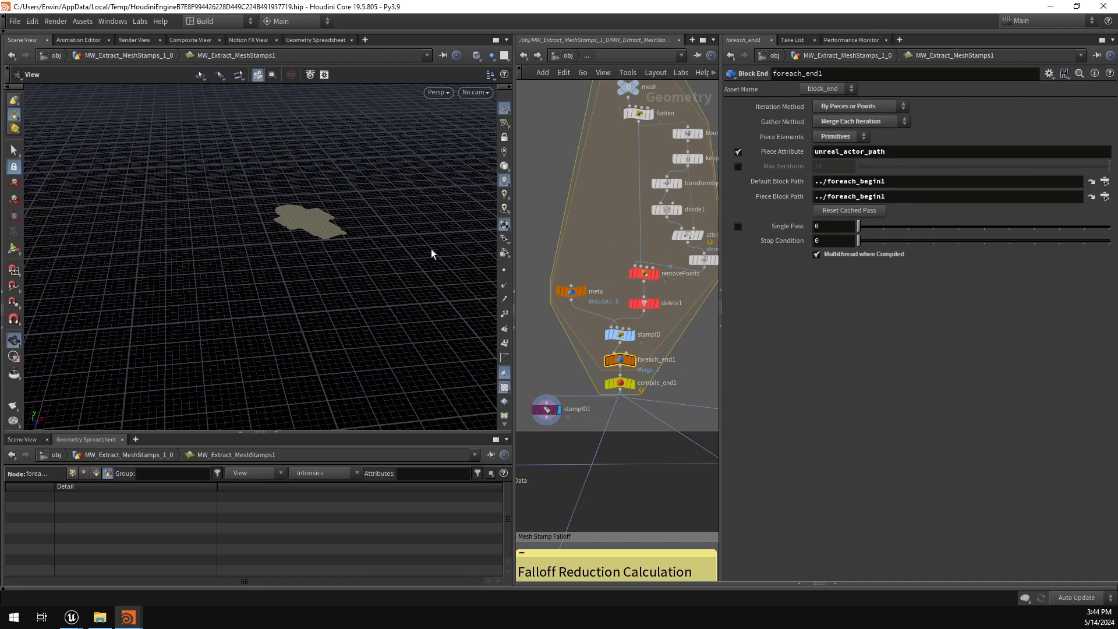
{"action": "middle_click_drag", "start_coordinate": [358, 250], "coordinate": [219, 204]}
{"action": "scroll", "coordinate": [220, 205], "scroll_direction": "down", "scroll_amount": 3}
{"action": "left_click_drag", "start_coordinate": [291, 186], "coordinate": [322, 222]}
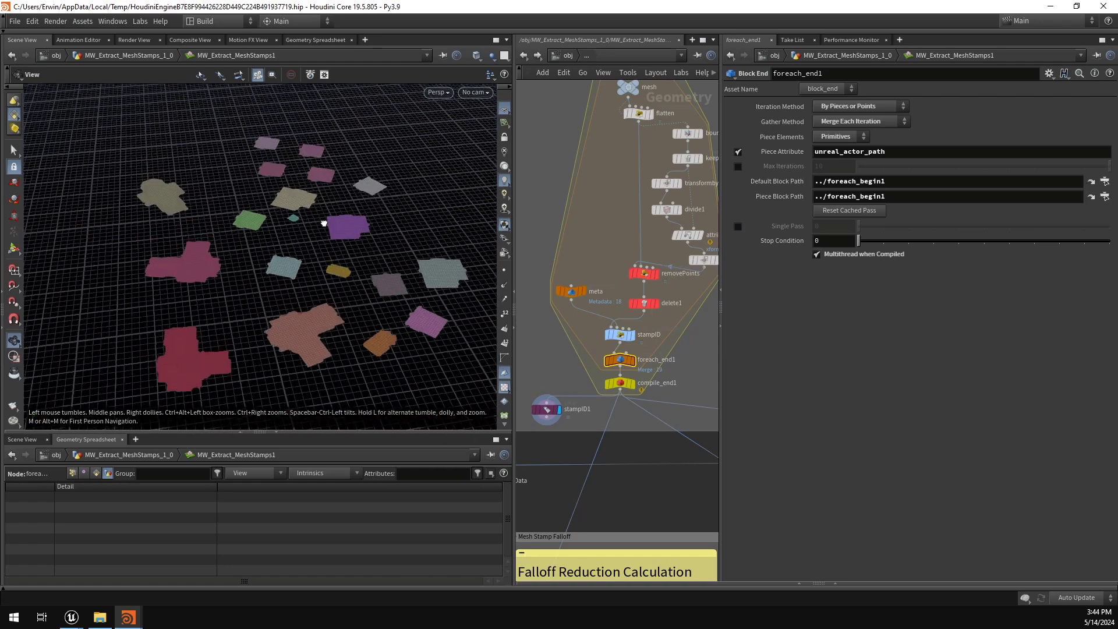
Step: Hide the viewport's reference grid and examine the individually coloured footprints
{"action": "left_click", "coordinate": [504, 109]}
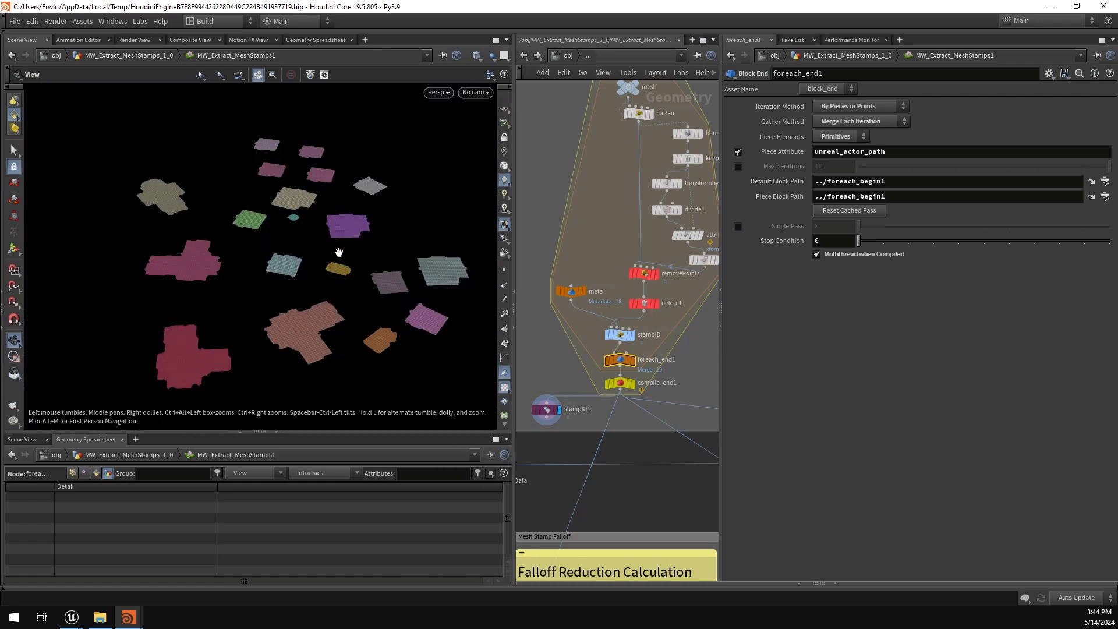
{"action": "mouse_move", "coordinate": [349, 226]}
{"action": "left_mouse_down"}
{"action": "mouse_move", "coordinate": [338, 230]}
{"action": "mouse_move", "coordinate": [362, 233]}
{"action": "mouse_move", "coordinate": [349, 224]}
{"action": "left_mouse_up"}
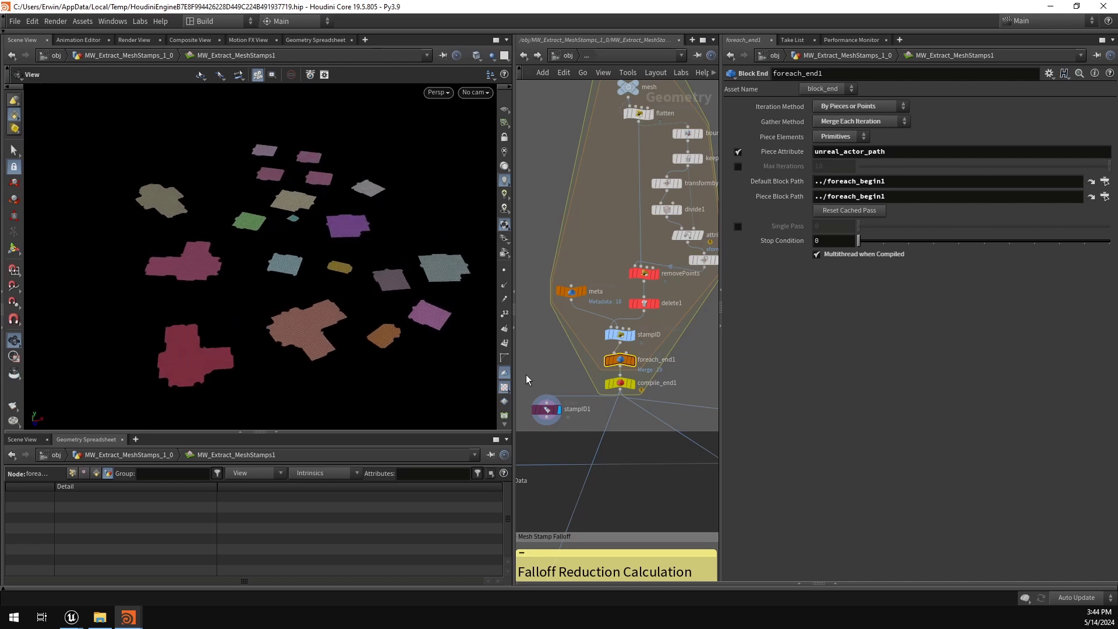
{"action": "left_click_drag", "start_coordinate": [260, 259], "coordinate": [181, 208]}
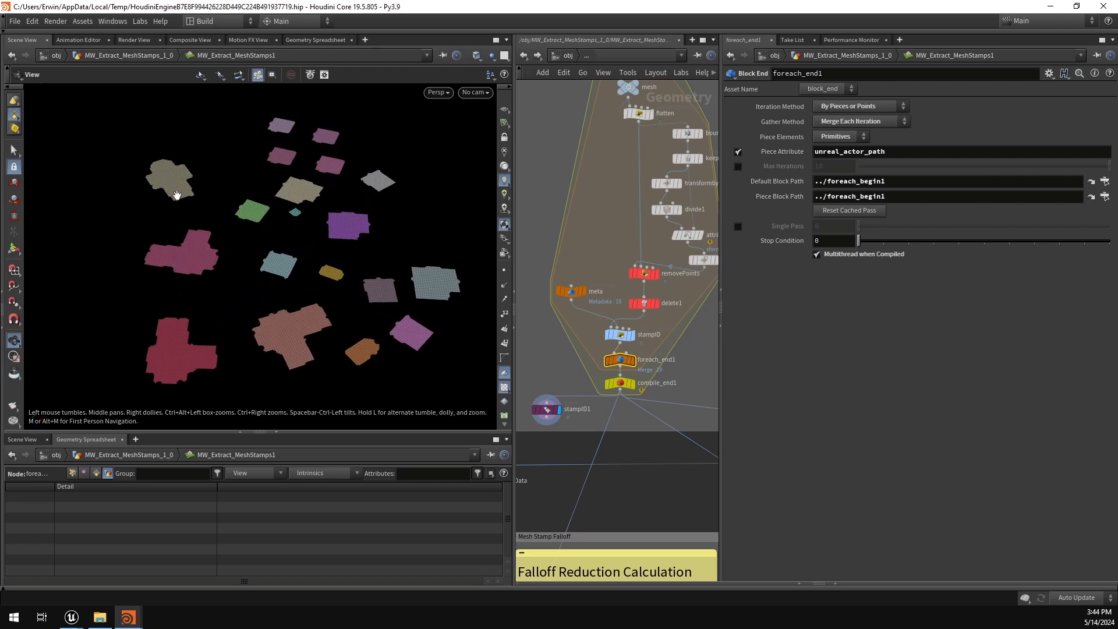
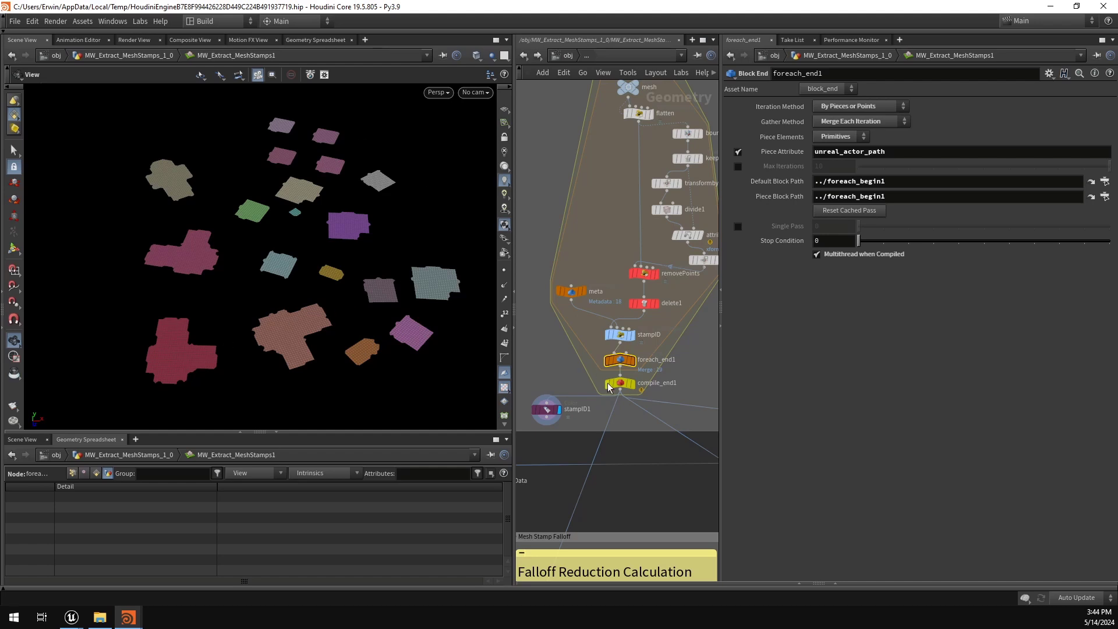
Step: Display compile_end1's footprints with colorByActor templated over them, and inspect how they meet the bases of the buildings
{"action": "scroll", "coordinate": [609, 387], "scroll_direction": "down", "scroll_amount": 3}
{"action": "left_click", "coordinate": [623, 390]}
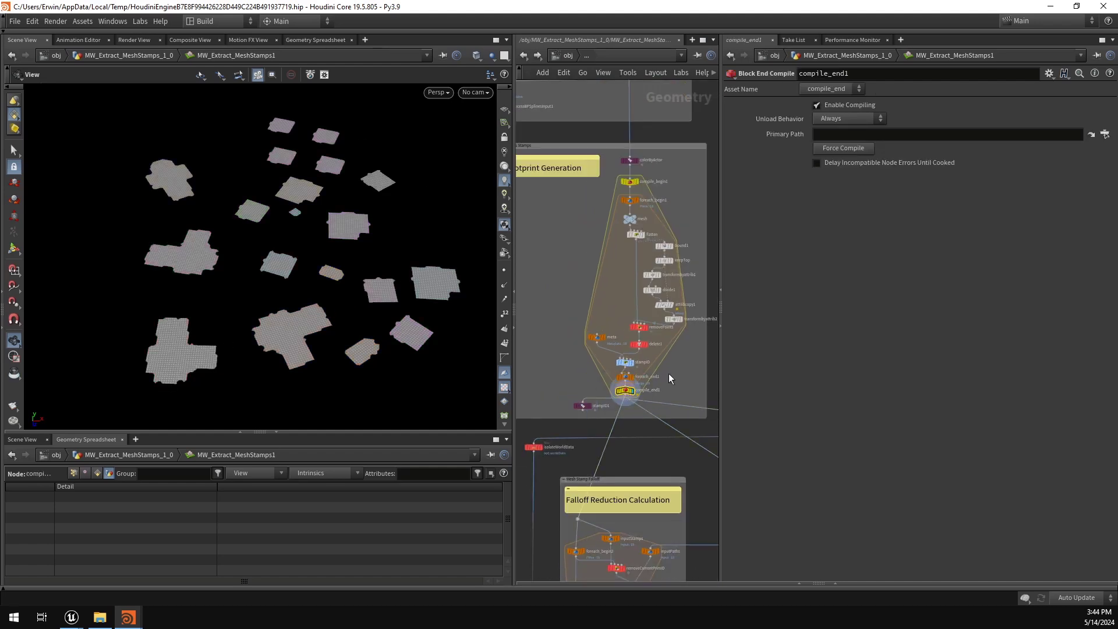
{"action": "scroll", "coordinate": [675, 370], "scroll_direction": "down", "scroll_amount": 4}
{"action": "left_click_drag", "start_coordinate": [326, 276], "coordinate": [384, 205]}
{"action": "scroll", "coordinate": [631, 238], "scroll_direction": "up", "scroll_amount": 5}
{"action": "left_click", "coordinate": [651, 196]}
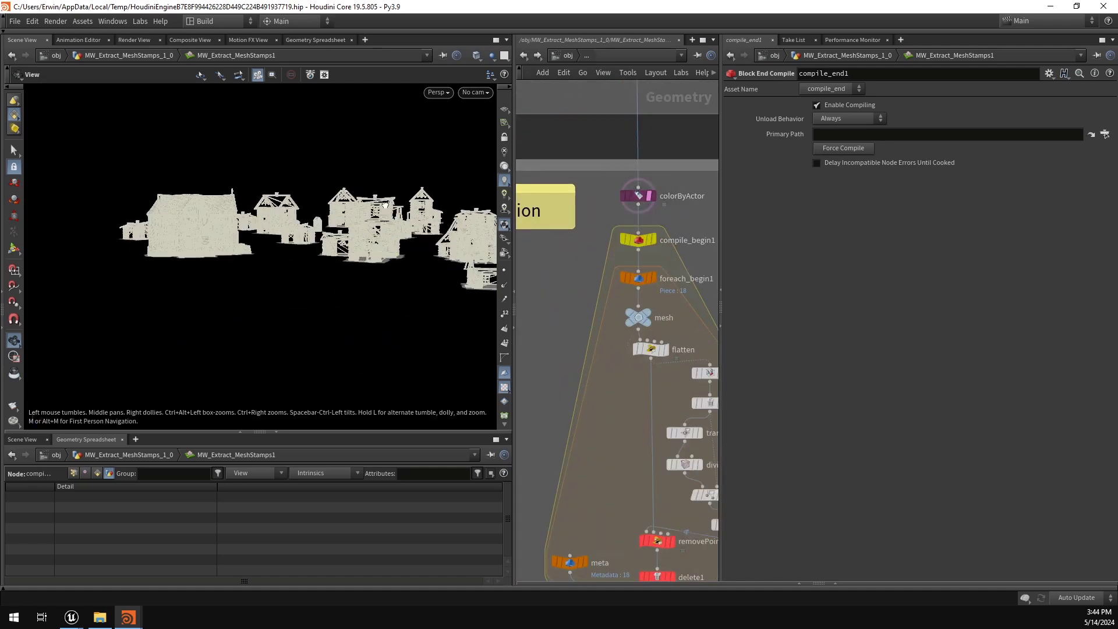
{"action": "right_click_drag", "start_coordinate": [202, 251], "coordinate": [427, 260]}
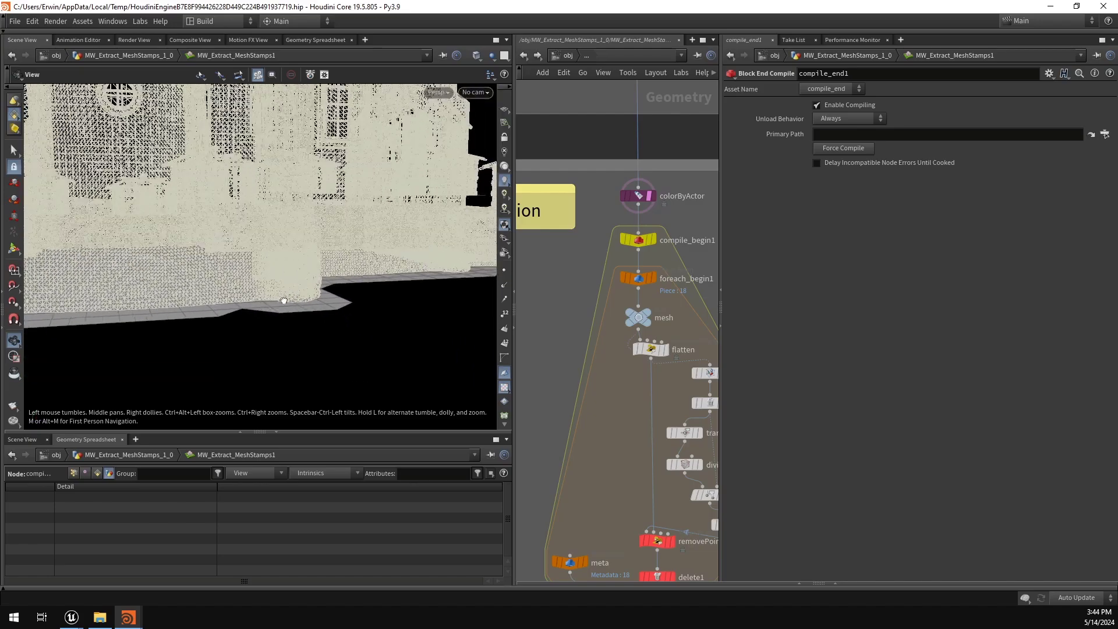
Step: Examine how the footprints sit beneath the buildings across the whole village
{"action": "left_click_drag", "start_coordinate": [284, 301], "coordinate": [247, 317]}
{"action": "right_click_drag", "start_coordinate": [247, 317], "coordinate": [251, 216]}
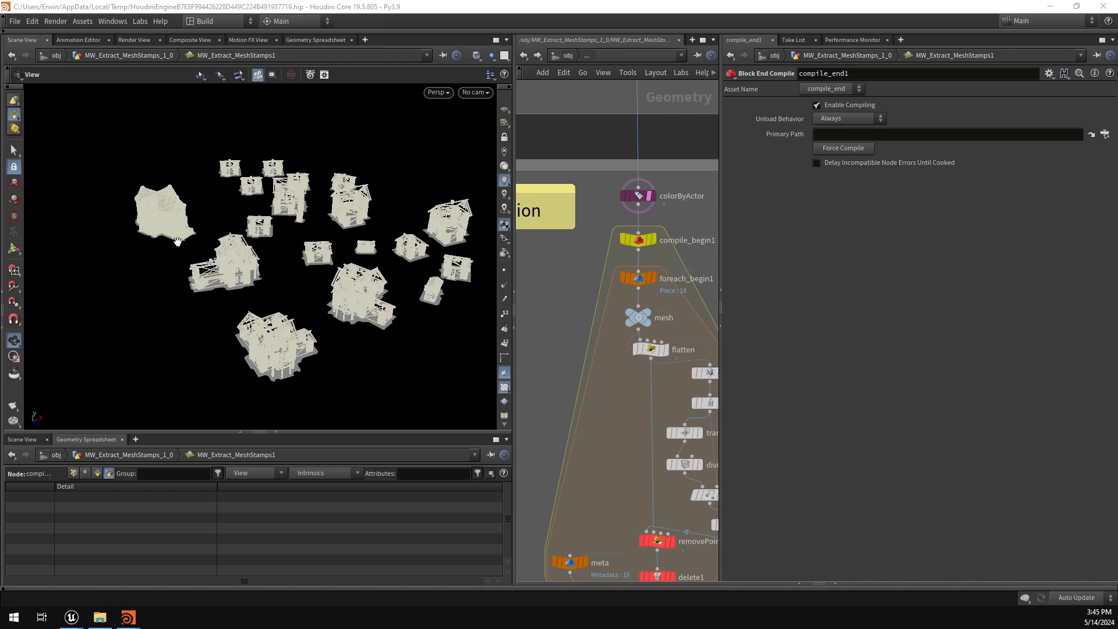
{"action": "scroll", "coordinate": [140, 220], "scroll_direction": "up", "scroll_amount": 8}
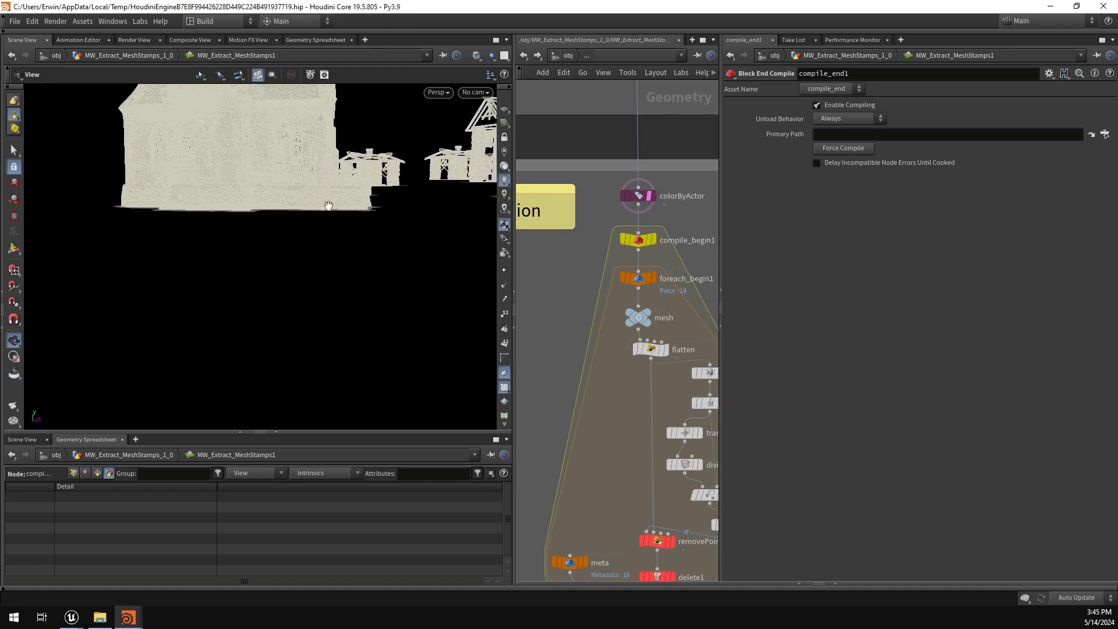
{"action": "scroll", "coordinate": [324, 232], "scroll_direction": "down", "scroll_amount": 10}
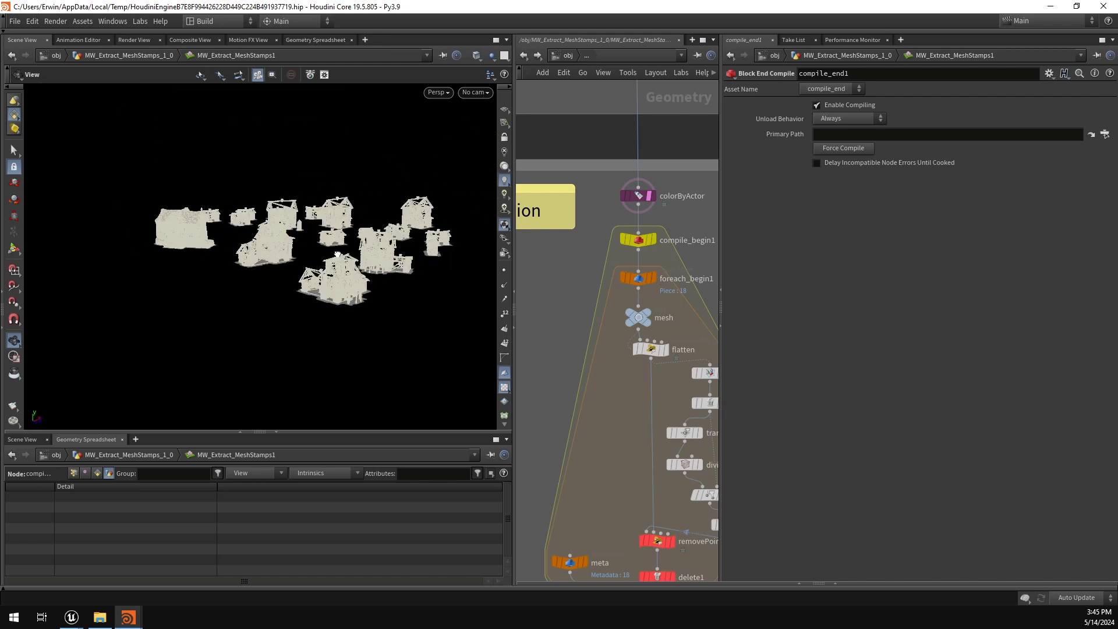
{"action": "scroll", "coordinate": [336, 270], "scroll_direction": "up", "scroll_amount": 2}
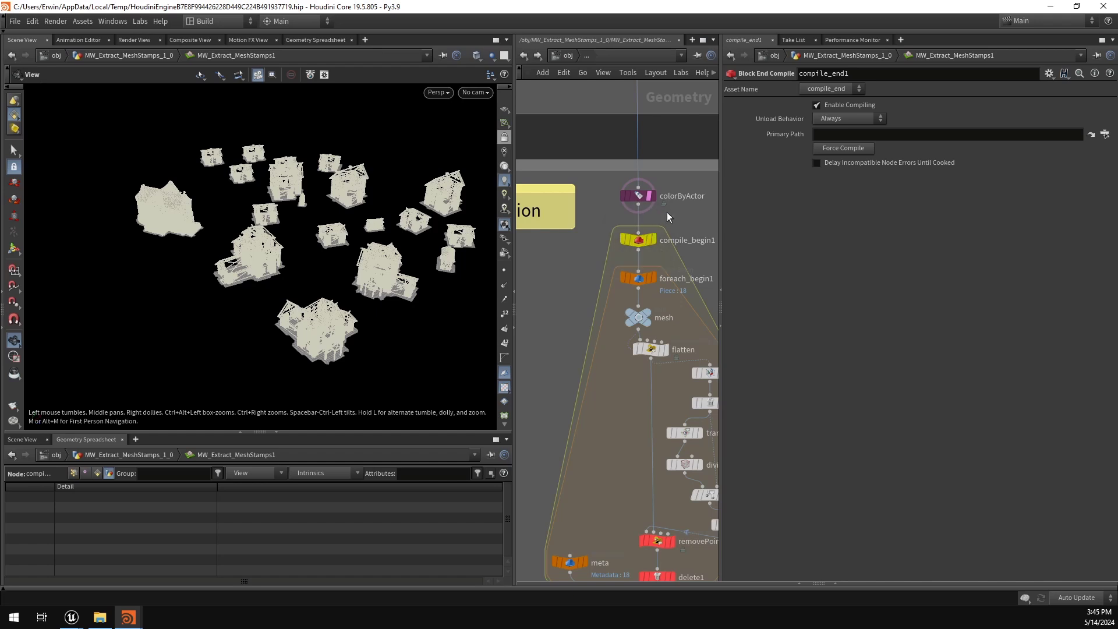
Step: Survey the network around Footprint Generation and display stampID1's coloured footprints together with the templated buildings
{"action": "scroll", "coordinate": [653, 260], "scroll_direction": "down", "scroll_amount": 5}
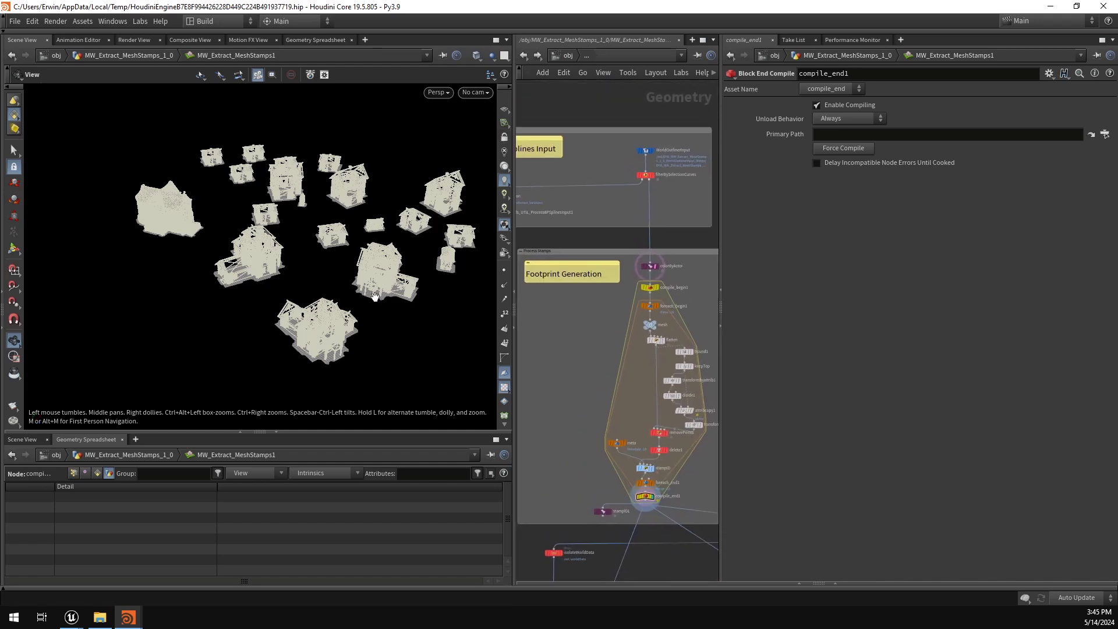
{"action": "scroll", "coordinate": [691, 300], "scroll_direction": "down", "scroll_amount": 2}
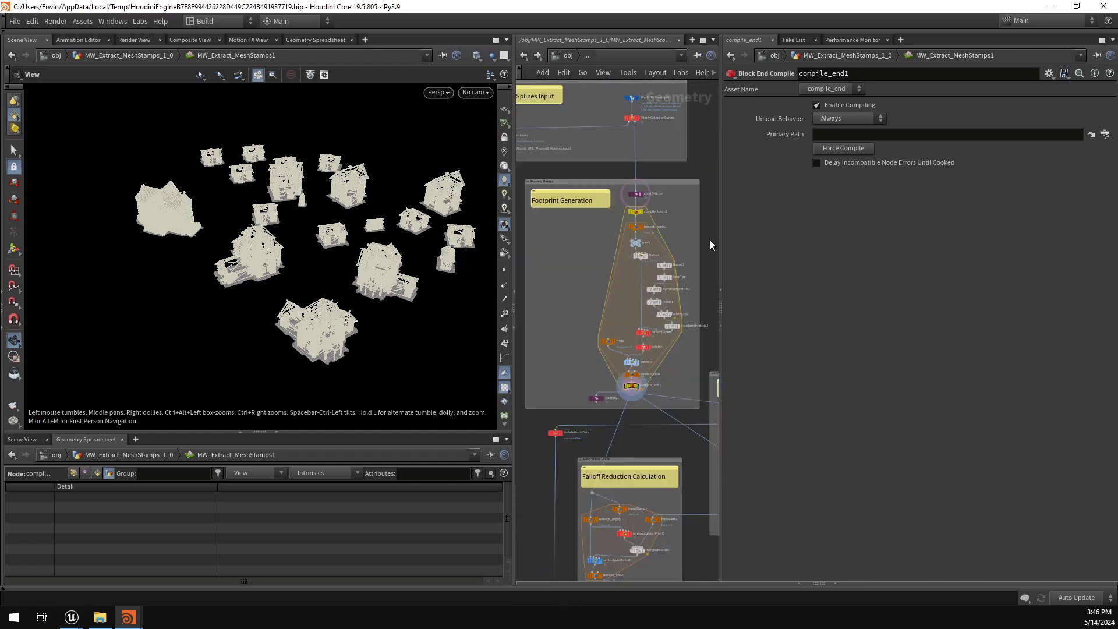
{"action": "scroll", "coordinate": [711, 240], "scroll_direction": "down", "scroll_amount": 4}
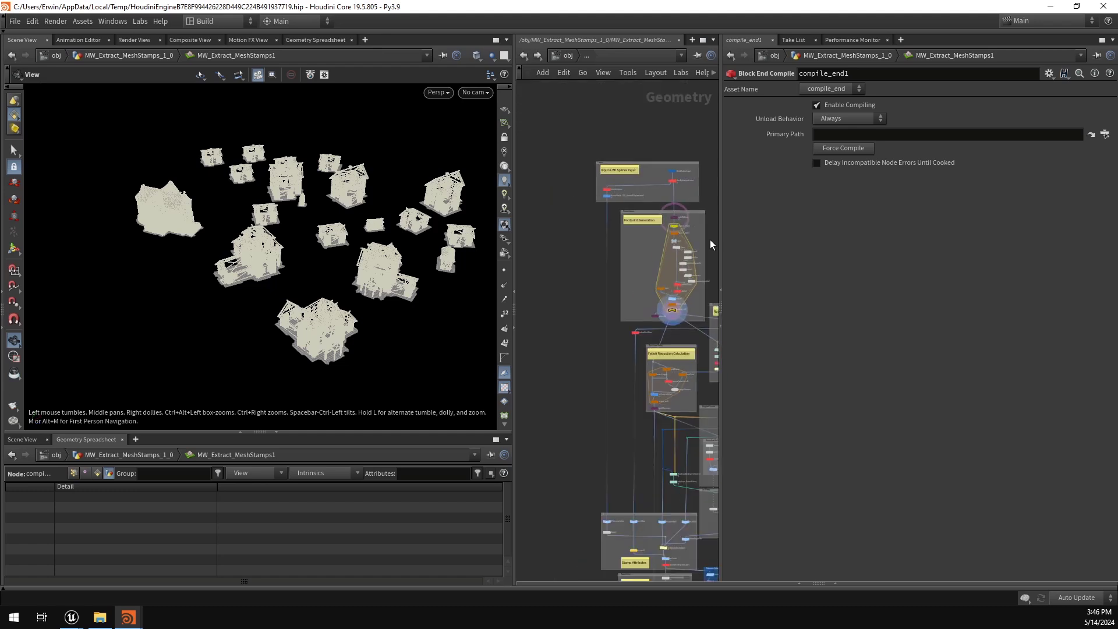
{"action": "middle_click_drag", "start_coordinate": [572, 291], "coordinate": [593, 272]}
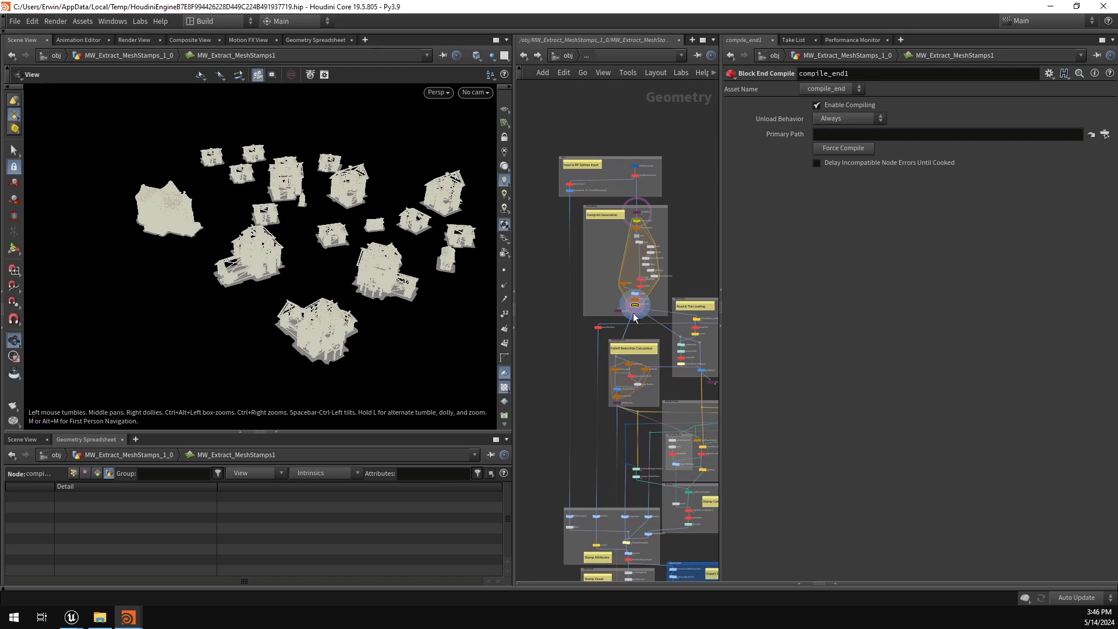
{"action": "scroll", "coordinate": [634, 315], "scroll_direction": "up", "scroll_amount": 4}
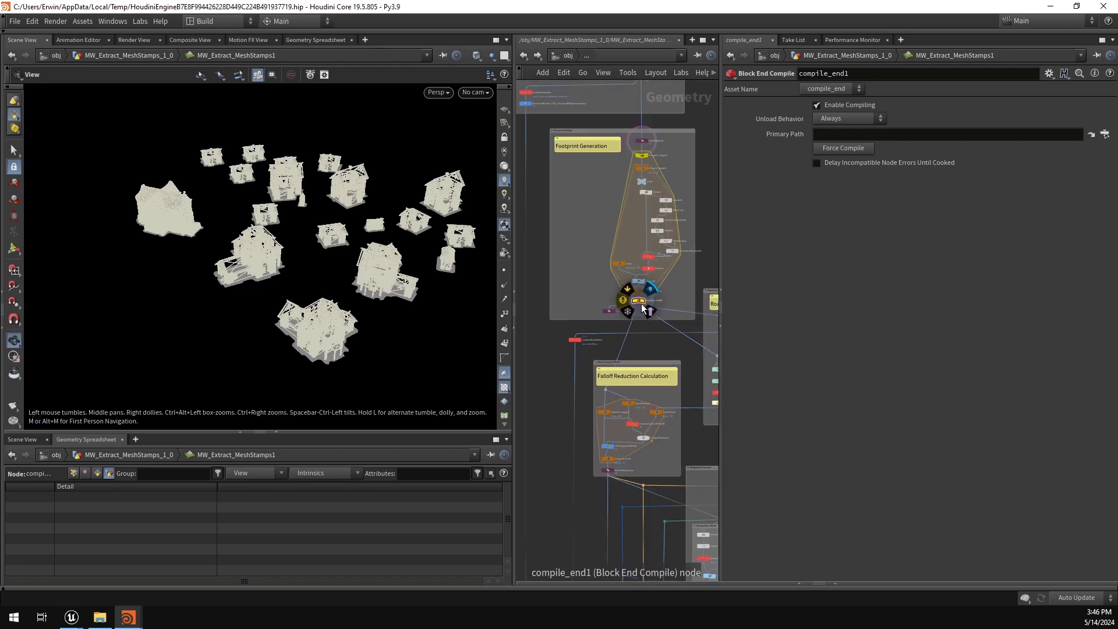
{"action": "scroll", "coordinate": [640, 304], "scroll_direction": "up", "scroll_amount": 2}
{"action": "left_click_drag", "start_coordinate": [300, 262], "coordinate": [315, 238]}
{"action": "left_click", "coordinate": [586, 319]}
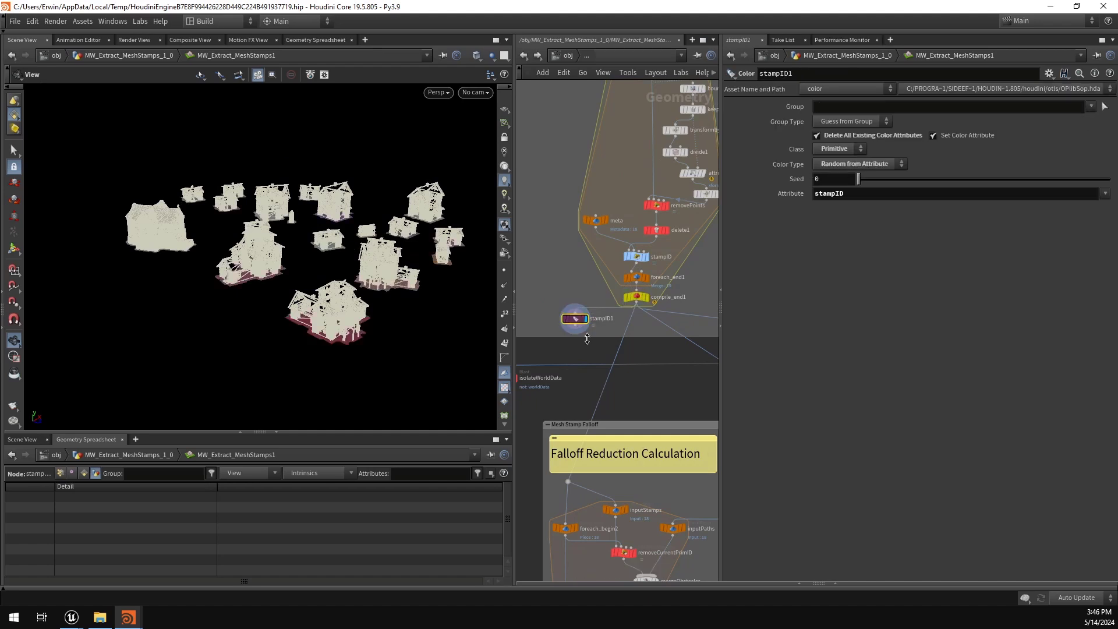
Step: Wire stampID1 directly into the output0 node, bypassing the rest of the network, and make output0 the displayed node
{"action": "left_click", "coordinate": [577, 332]}
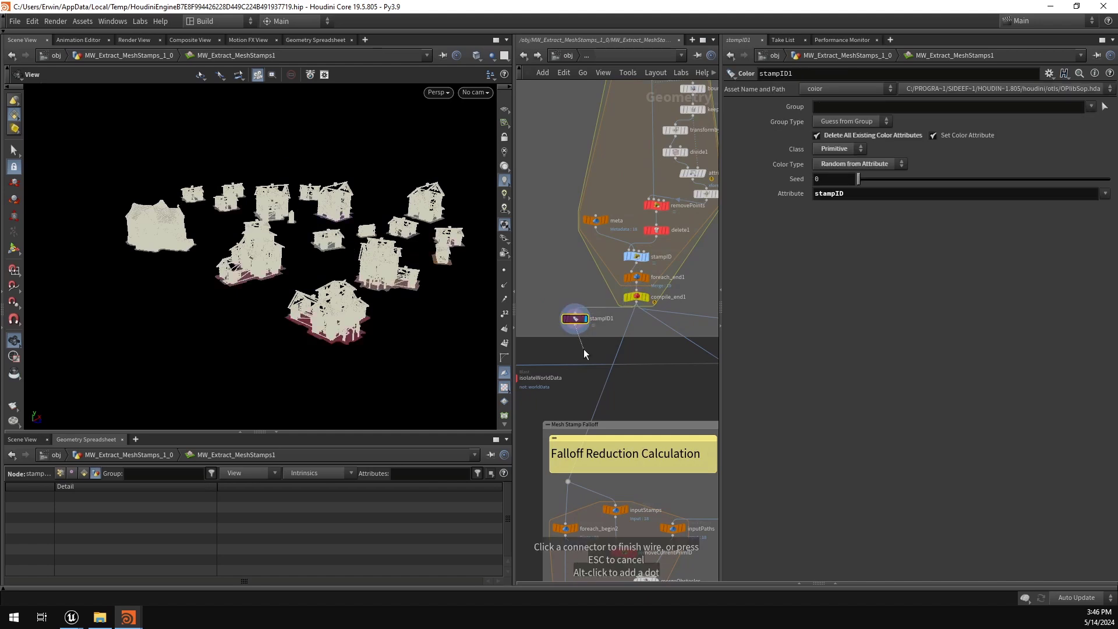
{"action": "scroll", "coordinate": [584, 349], "scroll_direction": "down", "scroll_amount": 3}
{"action": "scroll", "coordinate": [589, 351], "scroll_direction": "down", "scroll_amount": 4}
{"action": "middle_click_drag", "start_coordinate": [560, 394], "coordinate": [570, 132]}
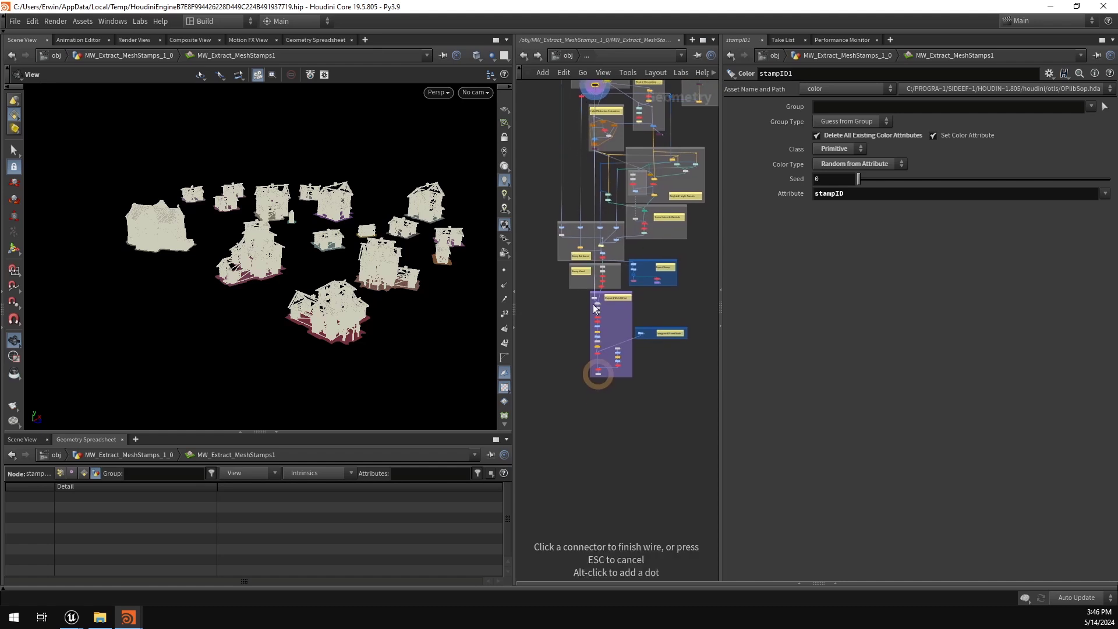
{"action": "scroll", "coordinate": [599, 376], "scroll_direction": "up", "scroll_amount": 5}
{"action": "scroll", "coordinate": [599, 376], "scroll_direction": "up", "scroll_amount": 4}
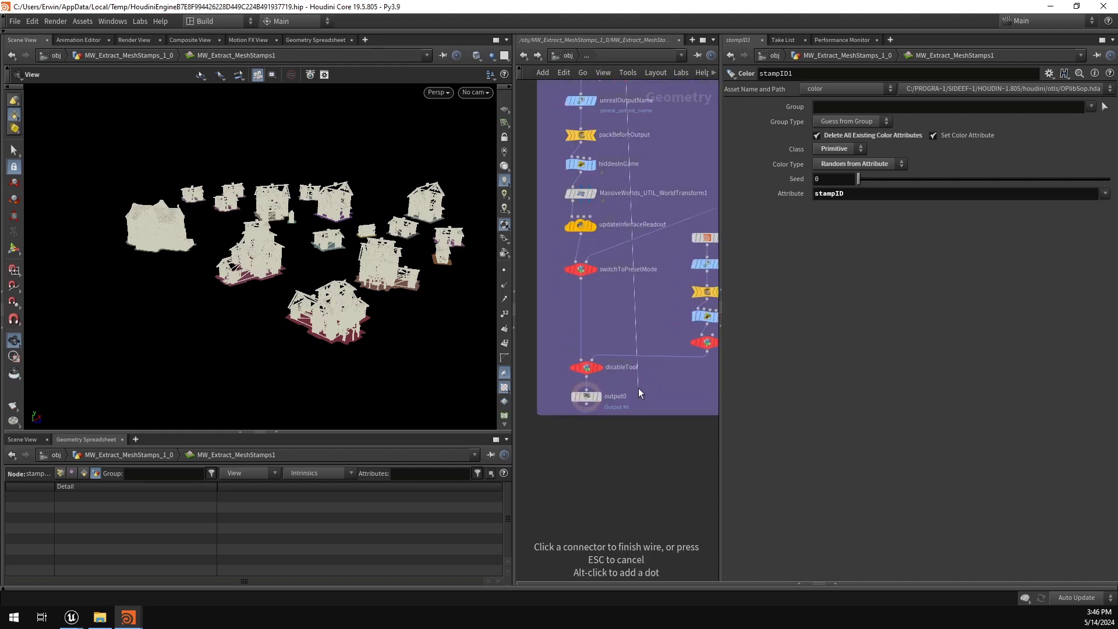
{"action": "left_click", "coordinate": [587, 394]}
{"action": "left_click_drag", "start_coordinate": [589, 396], "coordinate": [560, 398]}
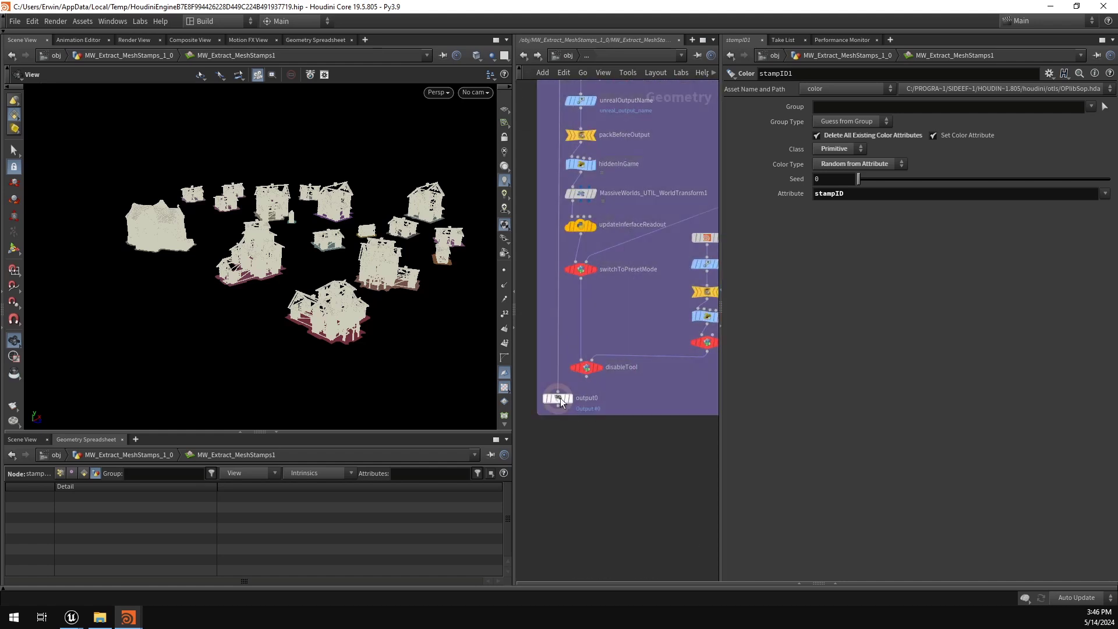
{"action": "left_click", "coordinate": [558, 399]}
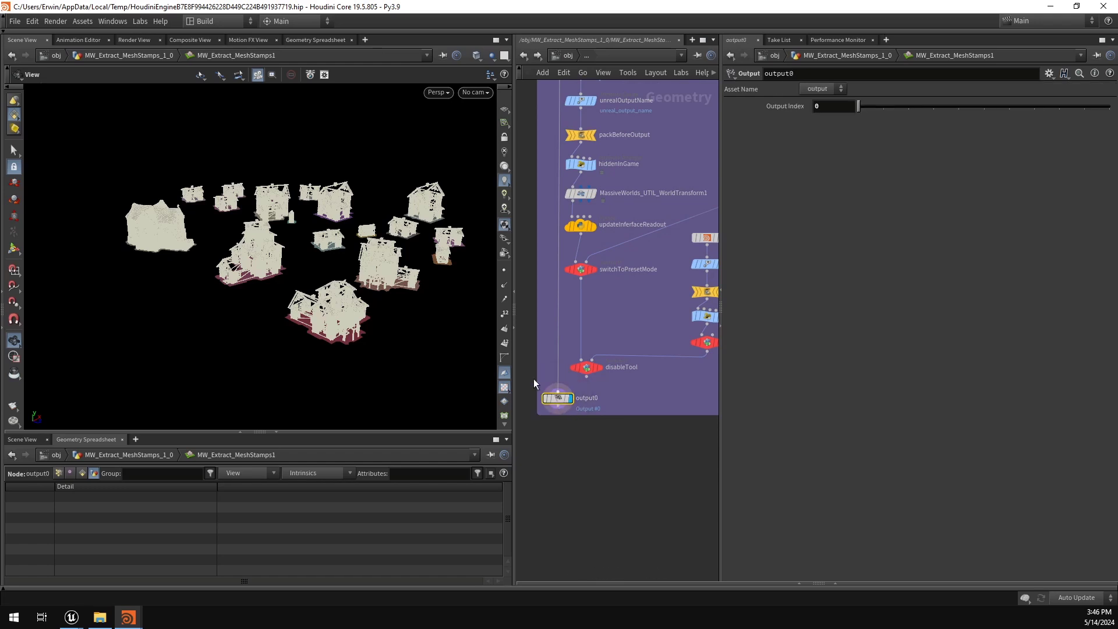
Step: Save the MW_Extract_MeshStamps node type and switch to the MassiveWorlds project in Unreal Editor
{"action": "right_click", "coordinate": [207, 57]}
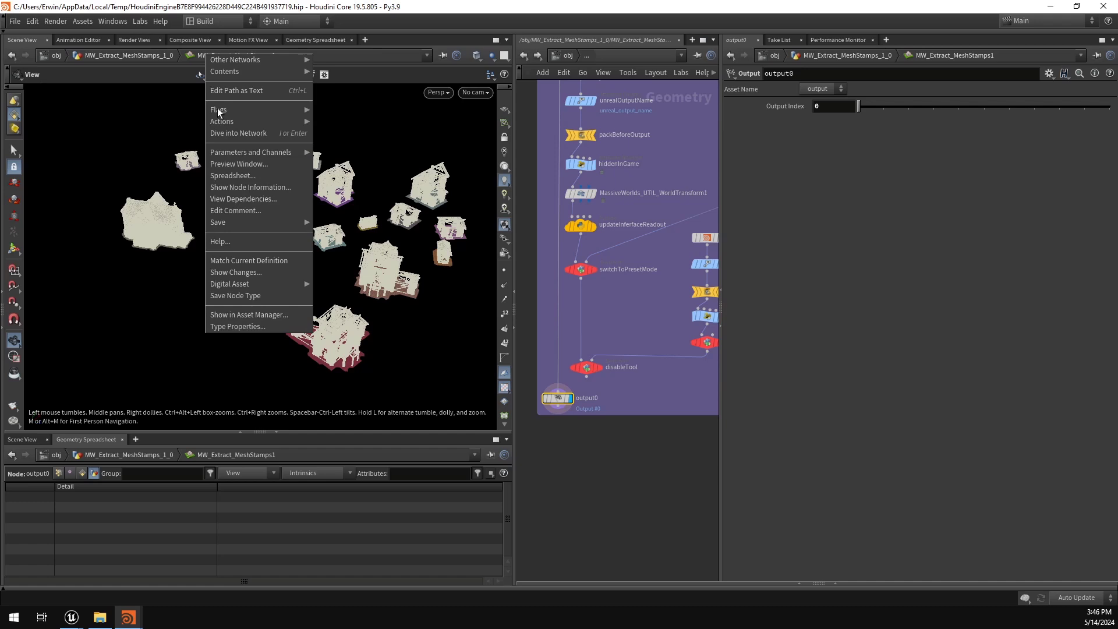
{"action": "left_click", "coordinate": [243, 298]}
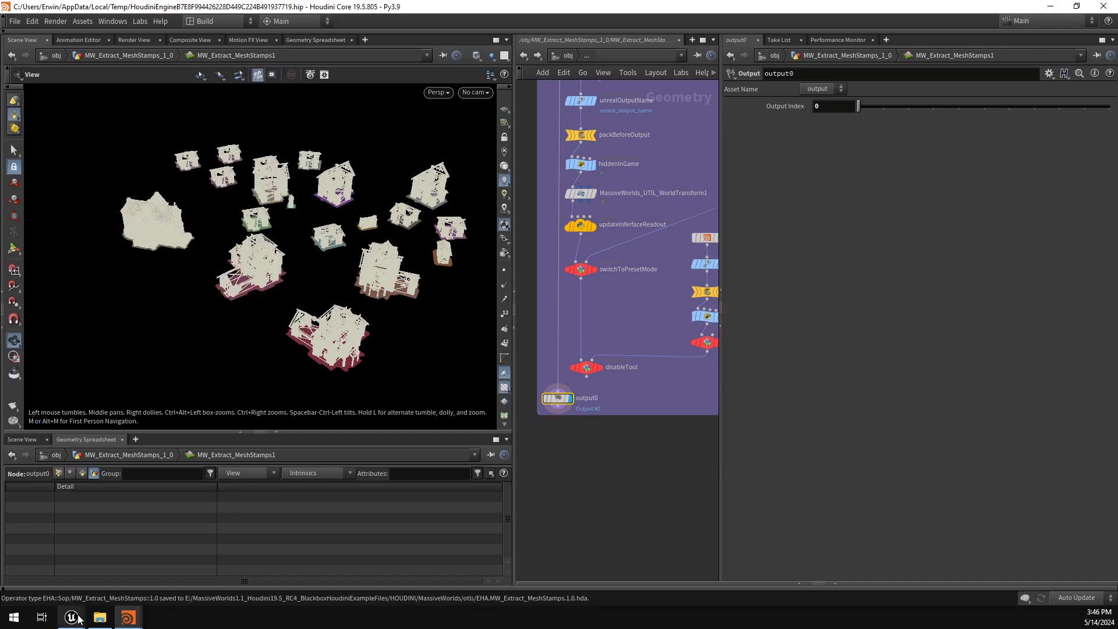
{"action": "left_click", "coordinate": [71, 617]}
{"action": "left_click", "coordinate": [73, 560]}
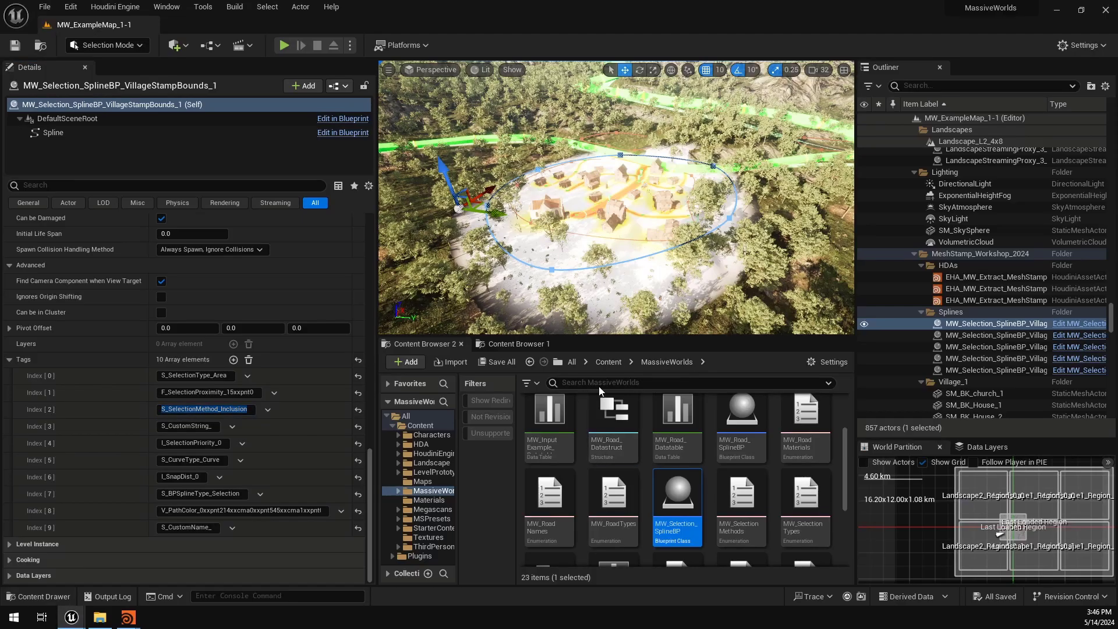
Step: Reimport the EHA_MW_Extract_MeshStamps_1_0 asset in the Content/HDA folder
{"action": "left_click", "coordinate": [576, 362]}
{"action": "double_click", "coordinate": [550, 419]}
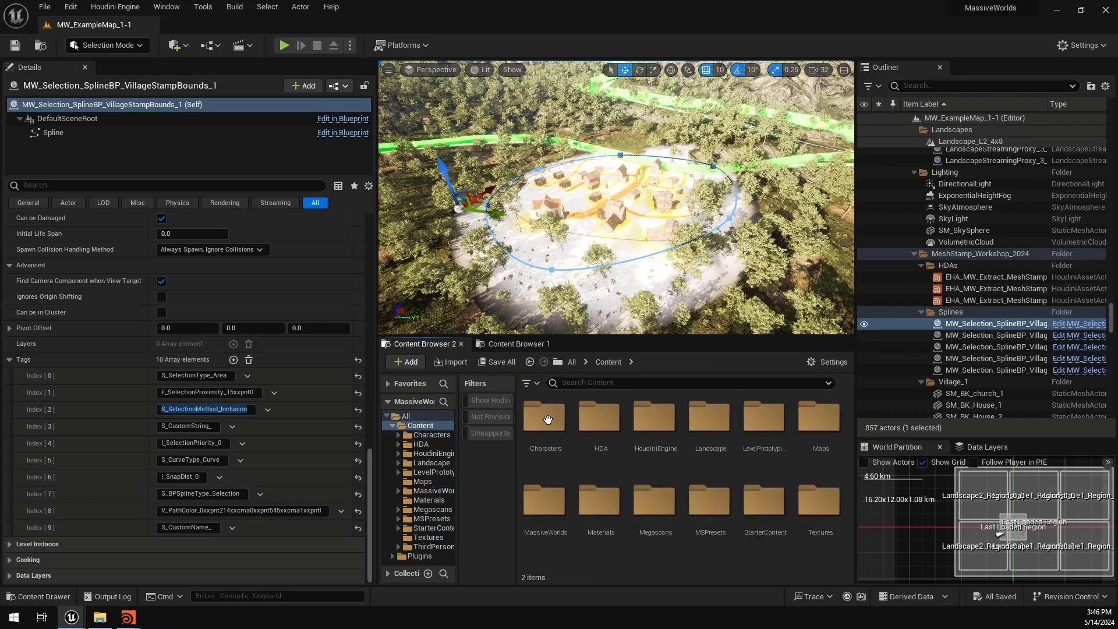
{"action": "double_click", "coordinate": [629, 428]}
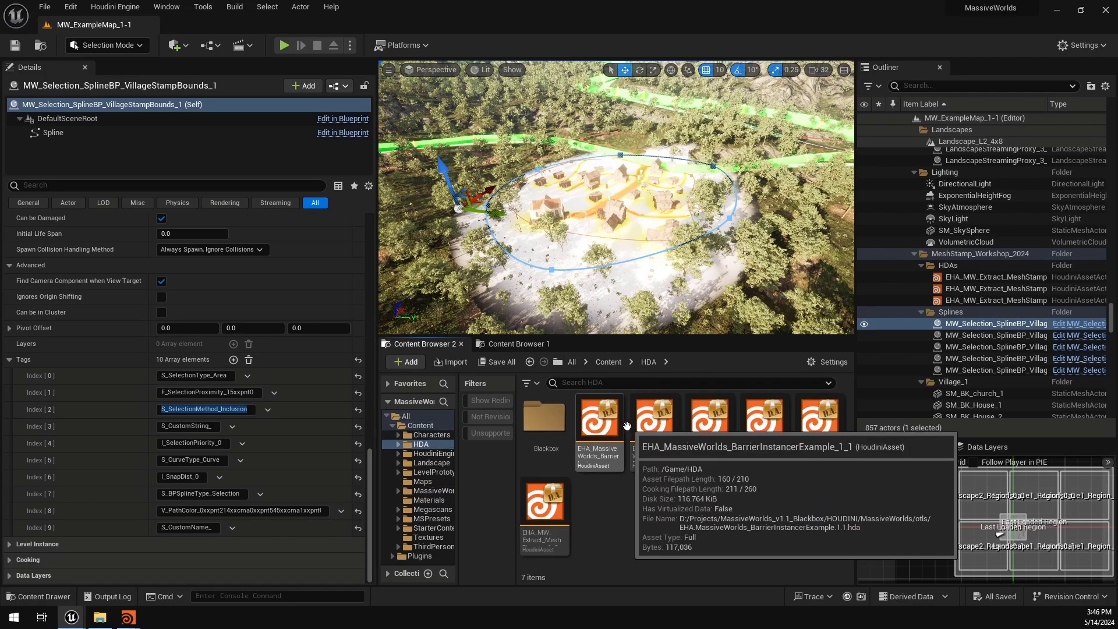
{"action": "left_click", "coordinate": [537, 507]}
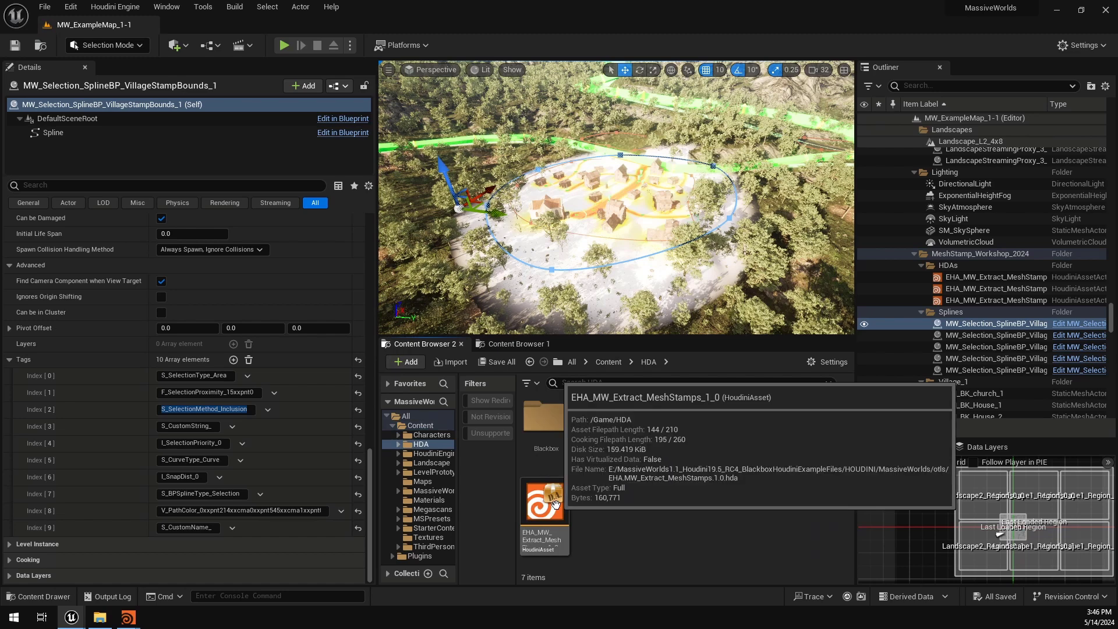
{"action": "right_click", "coordinate": [546, 505]}
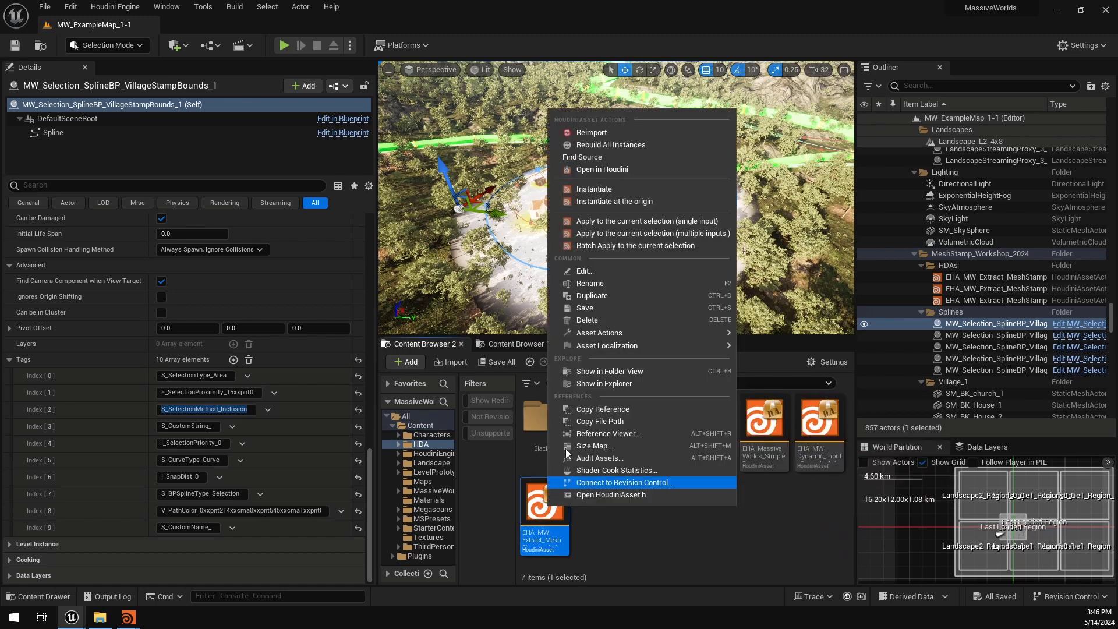
{"action": "left_click", "coordinate": [614, 137]}
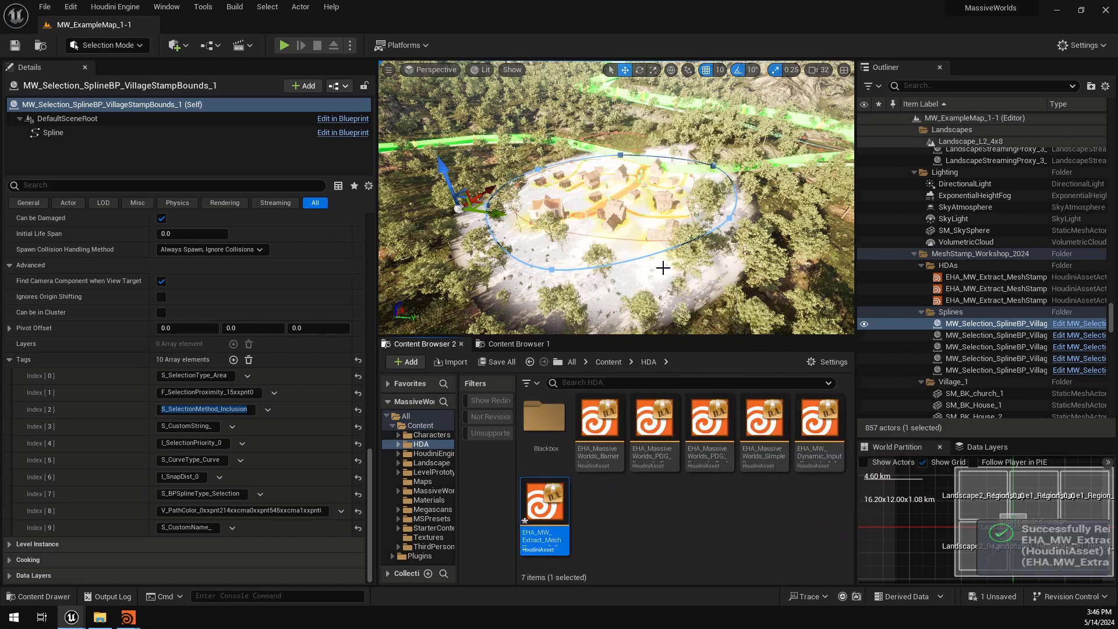
Step: Select the EHA_MW_Extract_MeshStamps_1_0 instance in the village and rebuild it
{"action": "left_click", "coordinate": [632, 251]}
{"action": "key", "text": "f"}
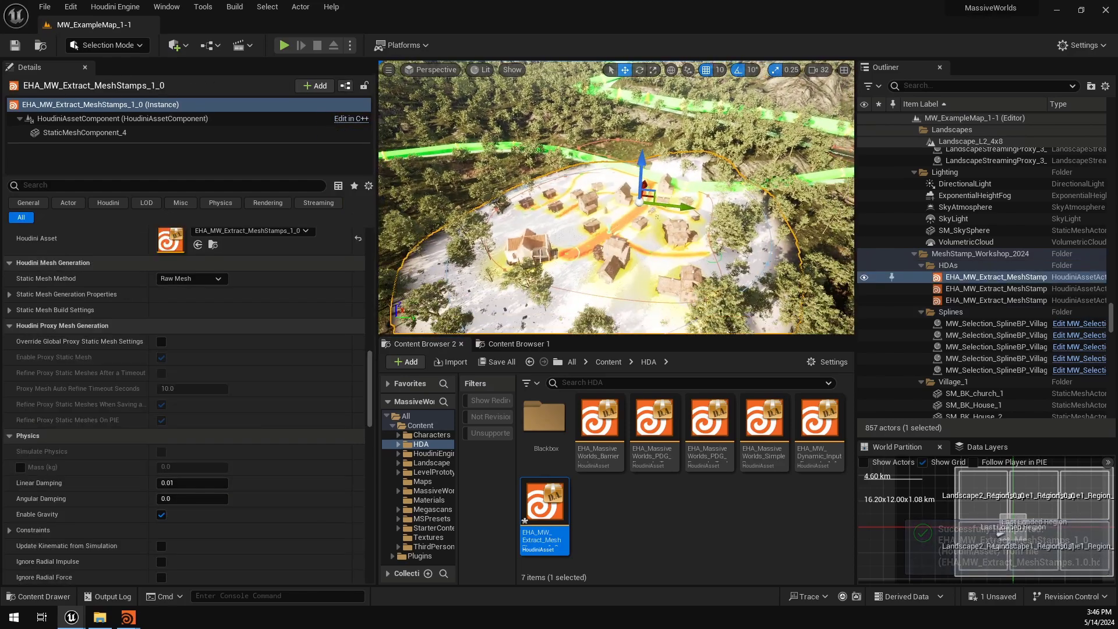
{"action": "right_click_drag", "start_coordinate": [511, 208], "coordinate": [511, 210]}
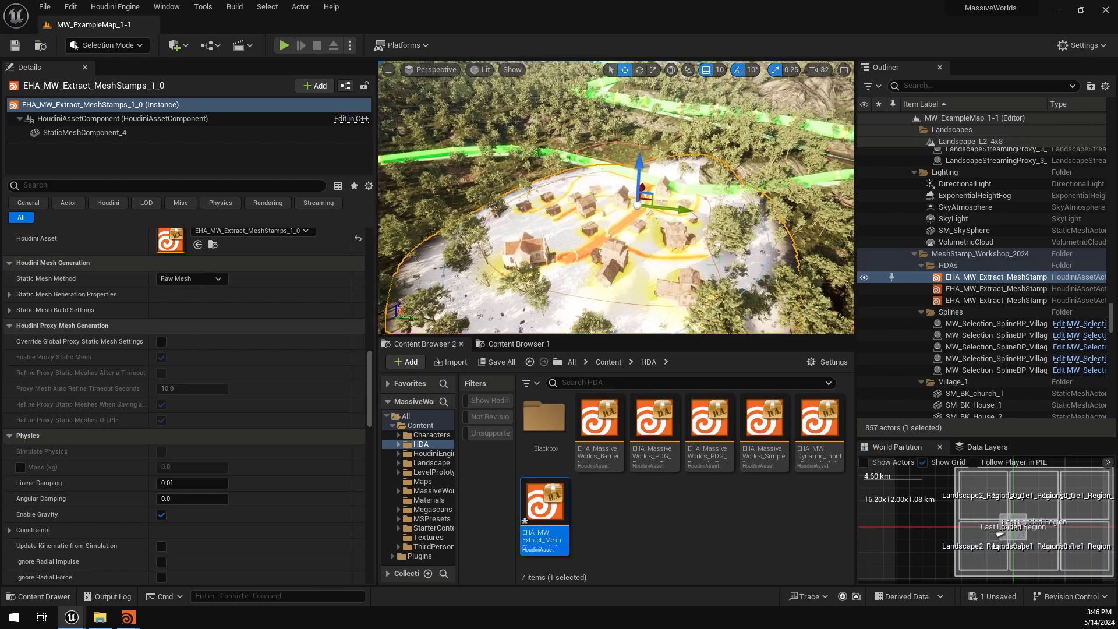
{"action": "scroll", "coordinate": [122, 364], "scroll_direction": "up", "scroll_amount": 10}
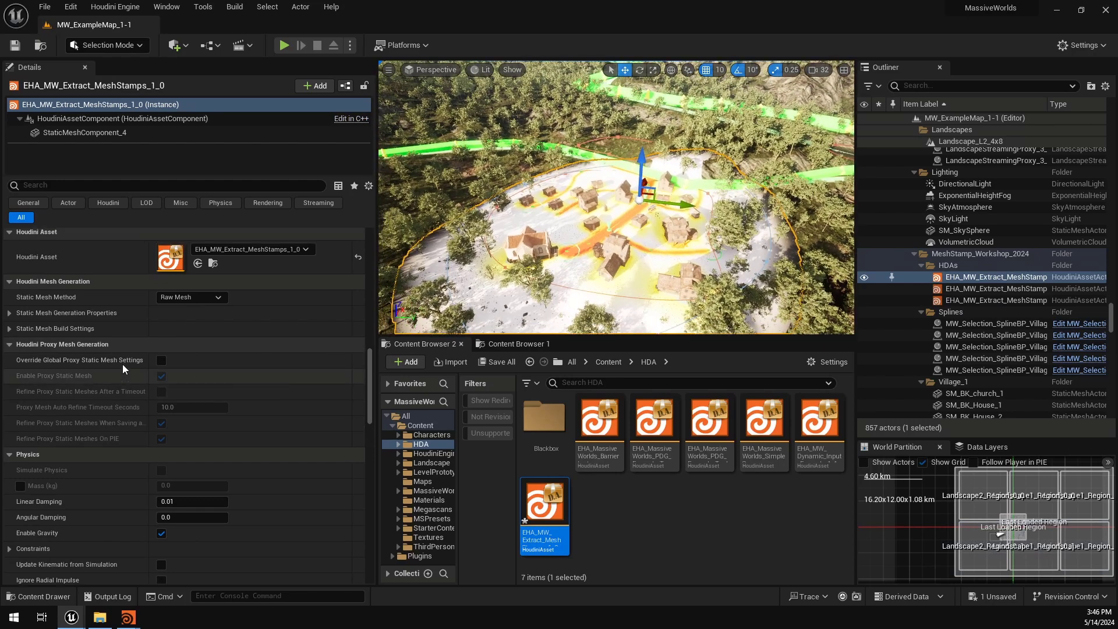
{"action": "scroll", "coordinate": [111, 358], "scroll_direction": "up", "scroll_amount": 5}
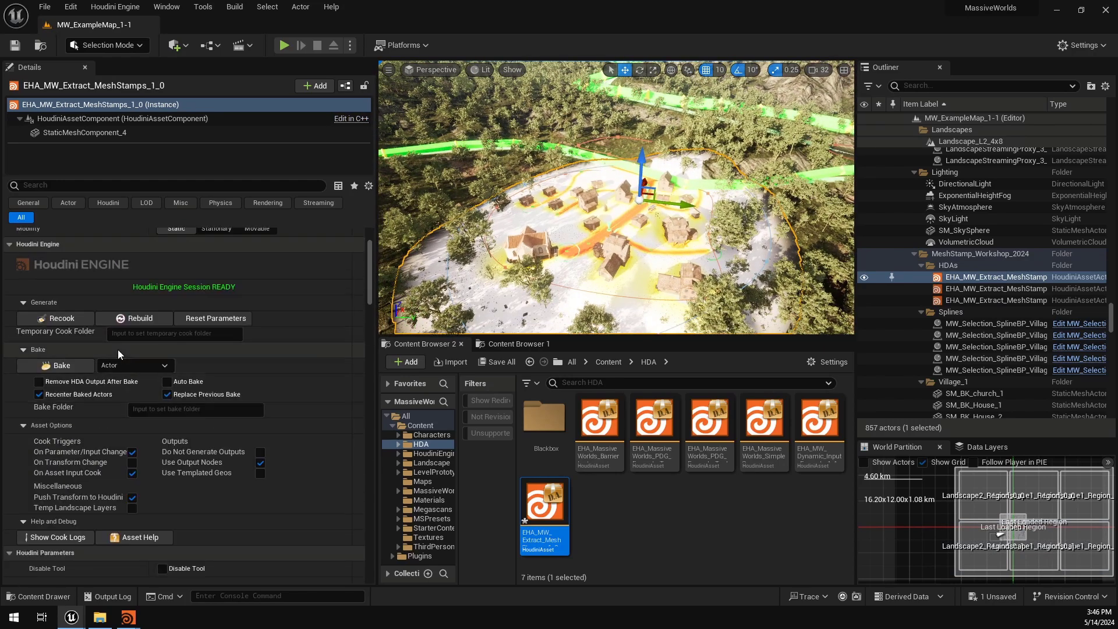
{"action": "left_click", "coordinate": [140, 318]}
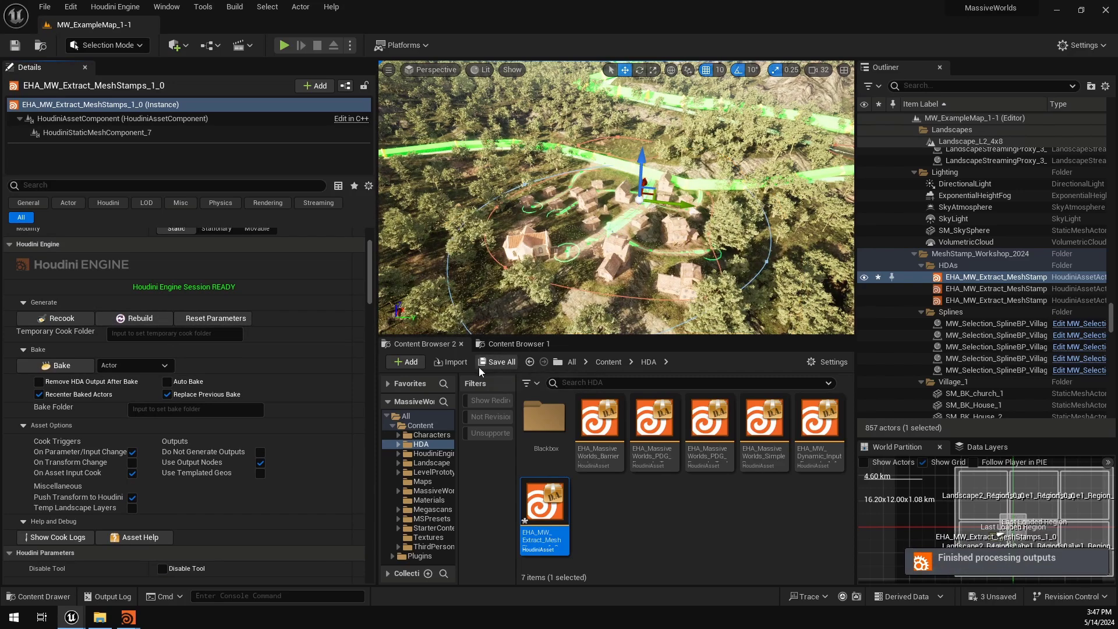
Step: Hide the transform gizmo and inspect the area around the village's buildings for the rebuilt output
{"action": "mouse_move", "coordinate": [554, 301]}
{"action": "right_mouse_down"}
{"action": "mouse_move", "coordinate": [539, 295]}
{"action": "mouse_move", "coordinate": [547, 309]}
{"action": "right_mouse_up"}
{"action": "key", "text": "w"}
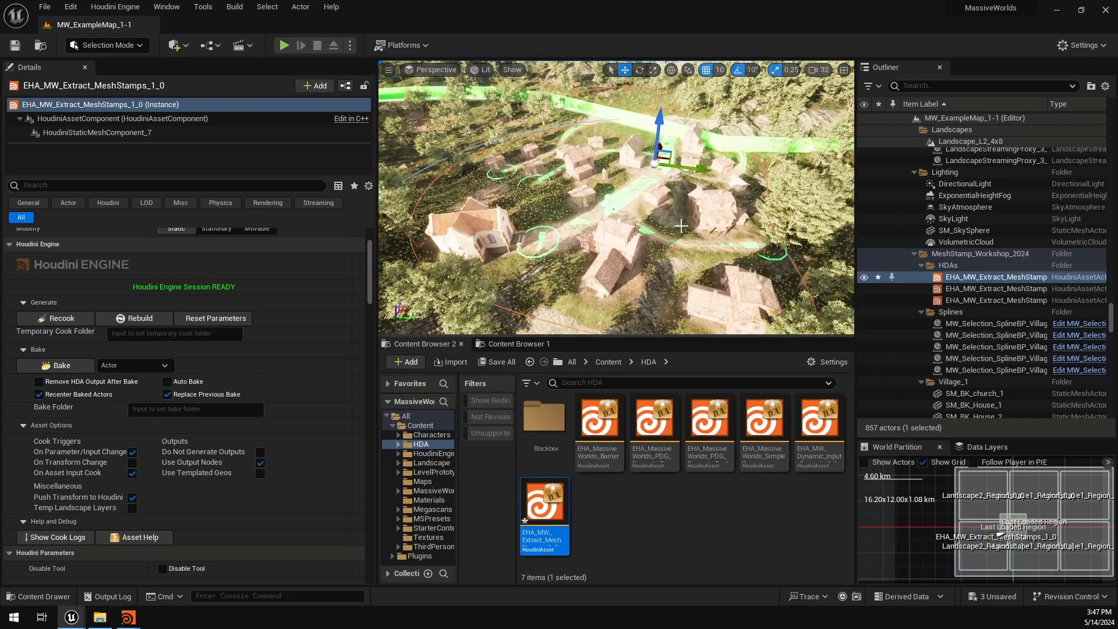
{"action": "key", "text": "q"}
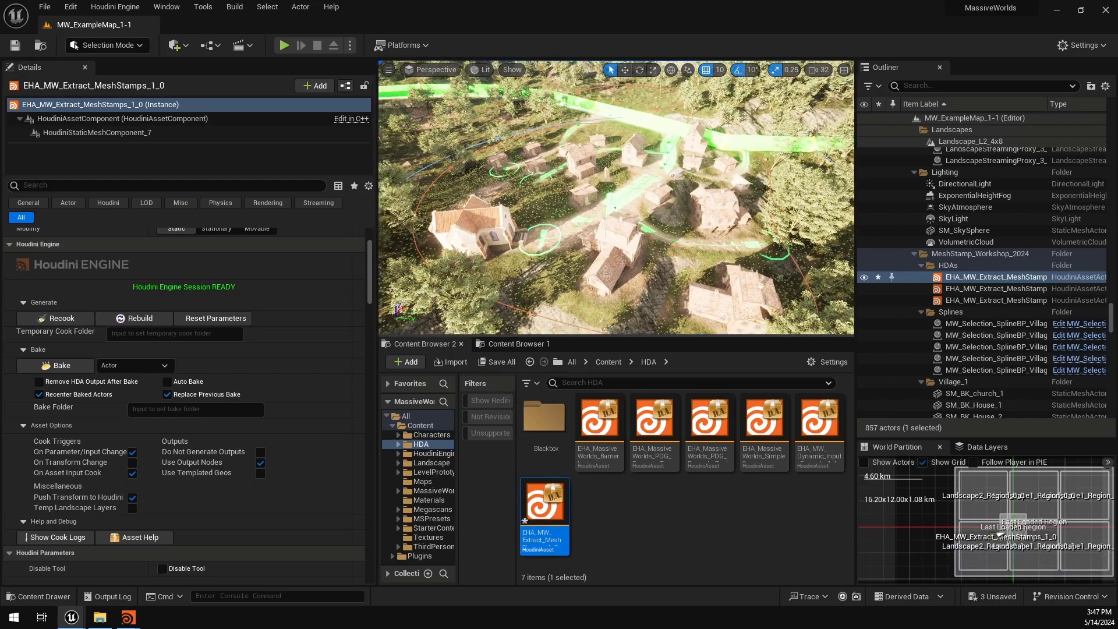
{"action": "scroll", "coordinate": [652, 242], "scroll_direction": "down", "scroll_amount": 5}
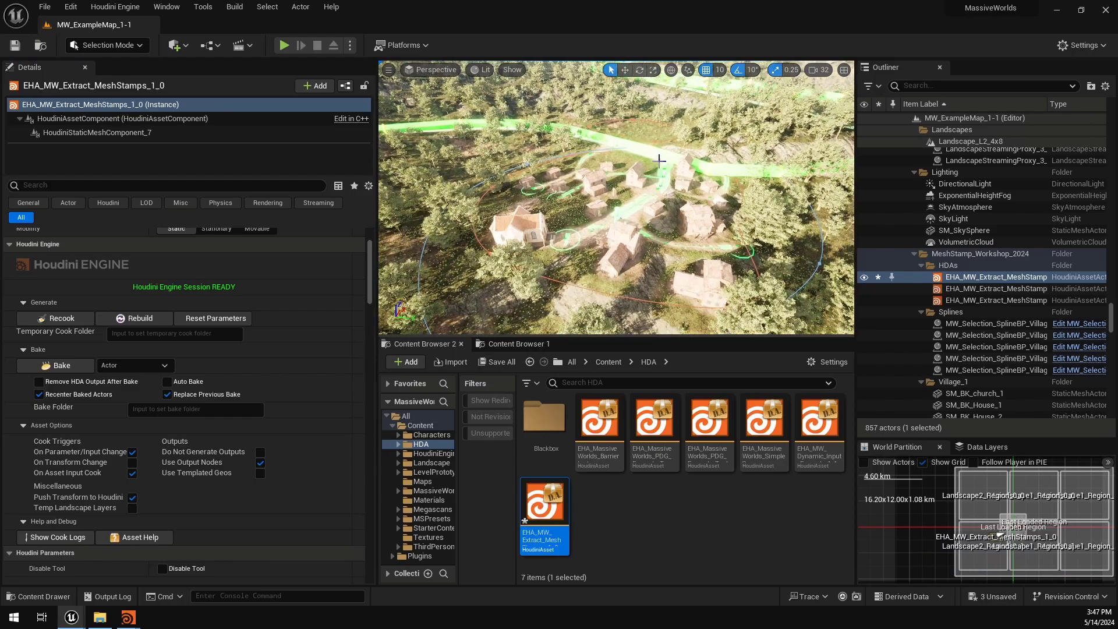
{"action": "key", "text": "s"}
Step: Locate the rebuilt footprint meshes on the map and examine their position relative to the village and landscape
{"action": "right_click_drag", "start_coordinate": [652, 242], "coordinate": [554, 249]}
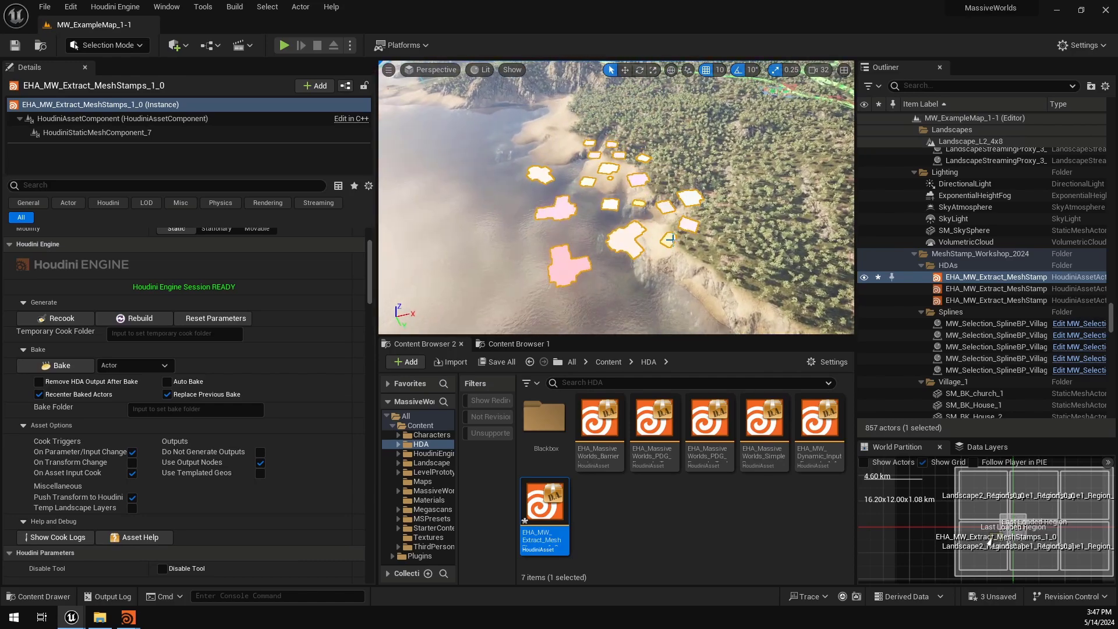
{"action": "right_click_drag", "start_coordinate": [622, 239], "coordinate": [613, 221]}
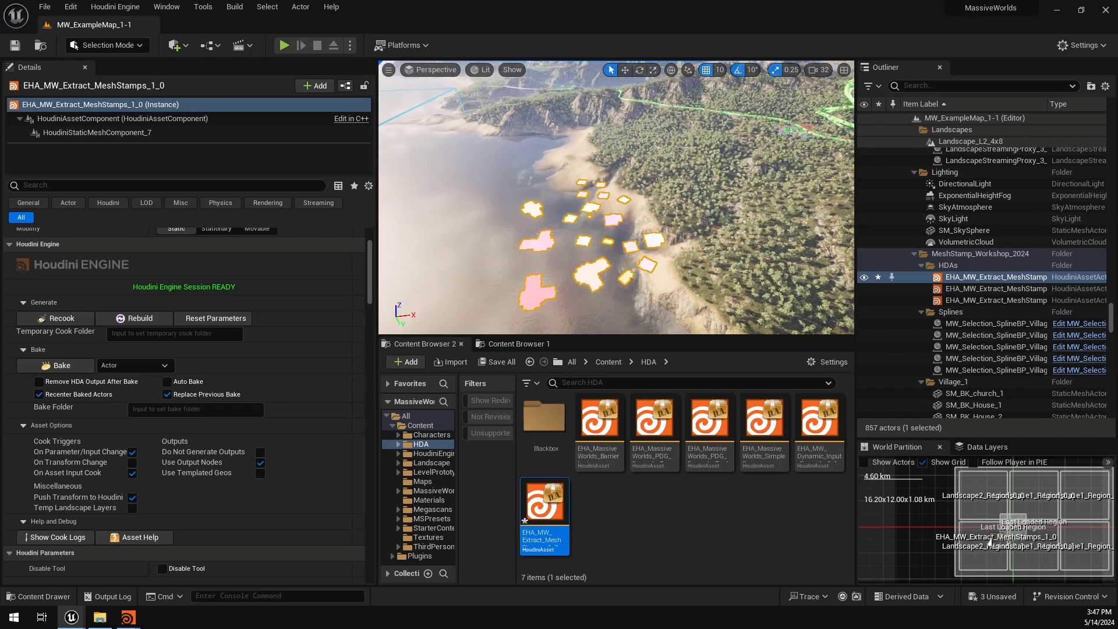
{"action": "left_click_drag", "start_coordinate": [613, 222], "coordinate": [618, 239]}
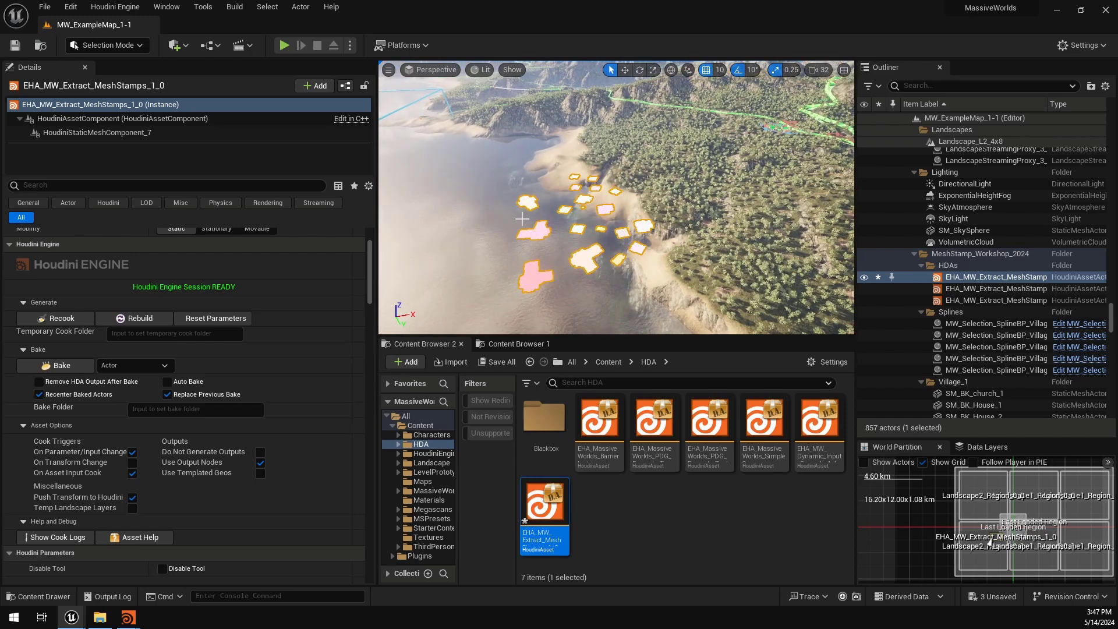
{"action": "key", "text": "s"}
{"action": "mouse_move", "coordinate": [653, 199]}
{"action": "right_mouse_down"}
{"action": "mouse_move", "coordinate": [677, 209]}
{"action": "mouse_move", "coordinate": [676, 187]}
{"action": "mouse_move", "coordinate": [657, 199]}
{"action": "mouse_move", "coordinate": [672, 211]}
{"action": "right_mouse_up"}
{"action": "key", "text": "d"}
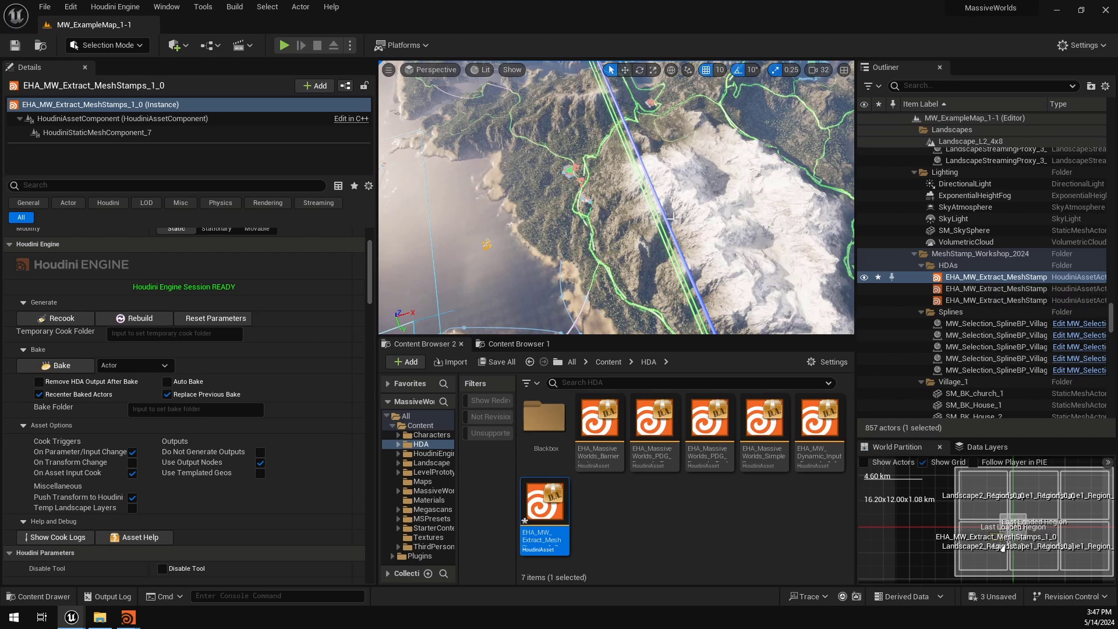
Step: Expand the Object Input settings of the EHA_MW_Extract_MeshStamps_1_0 instance and turn off Keep World Transform
{"action": "right_click_drag", "start_coordinate": [626, 110], "coordinate": [628, 87]}
{"action": "key", "text": "w"}
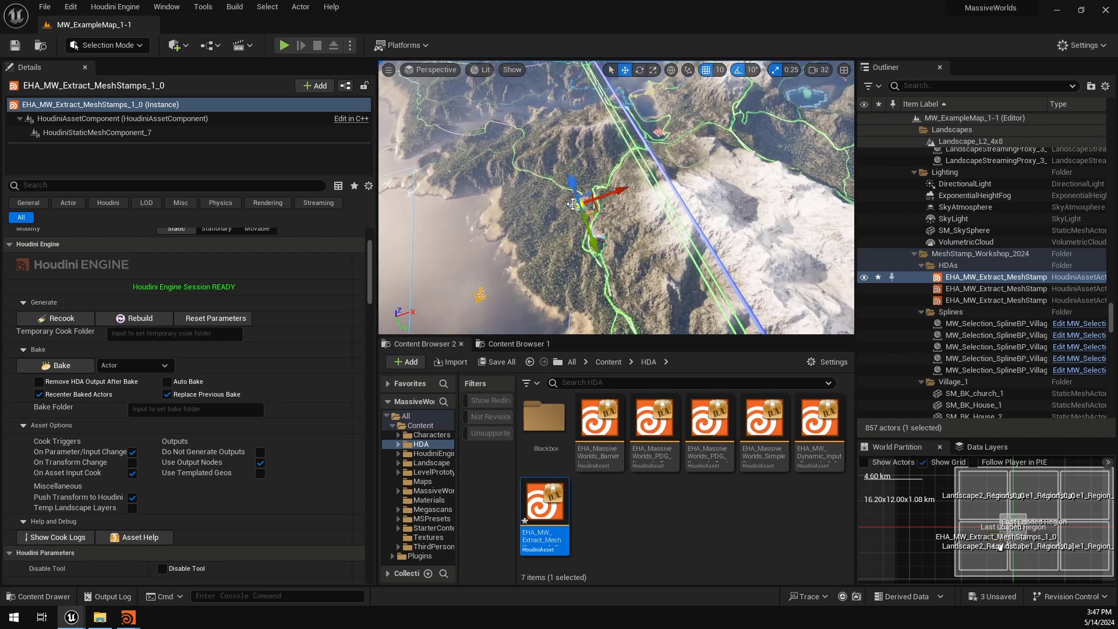
{"action": "right_click_drag", "start_coordinate": [691, 151], "coordinate": [645, 151]}
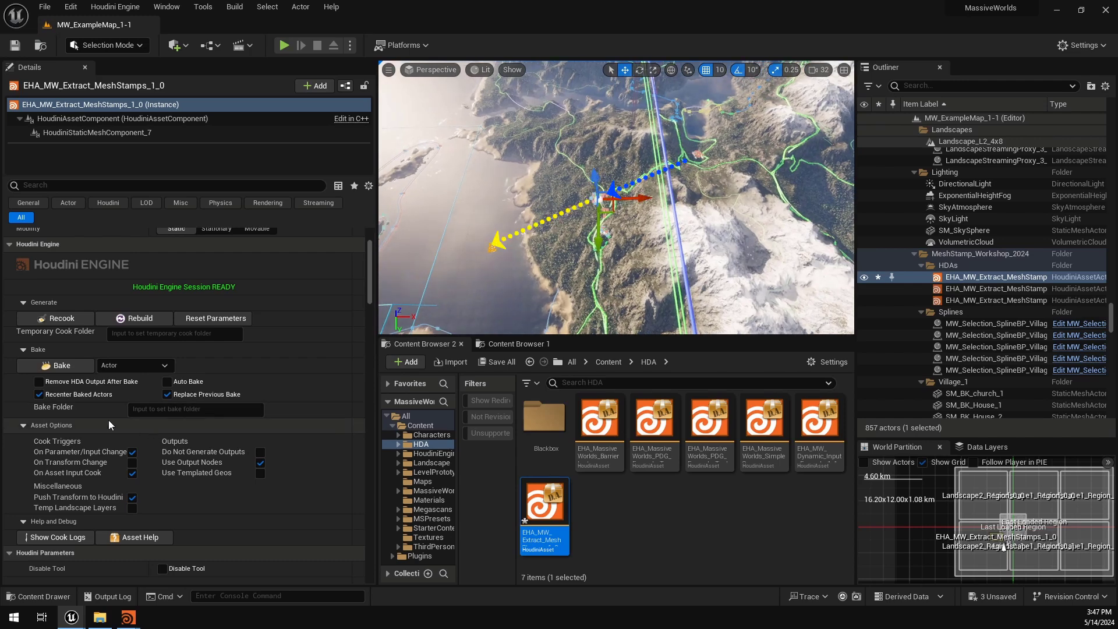
{"action": "scroll", "coordinate": [108, 421], "scroll_direction": "down", "scroll_amount": 10}
{"action": "left_click", "coordinate": [24, 302]}
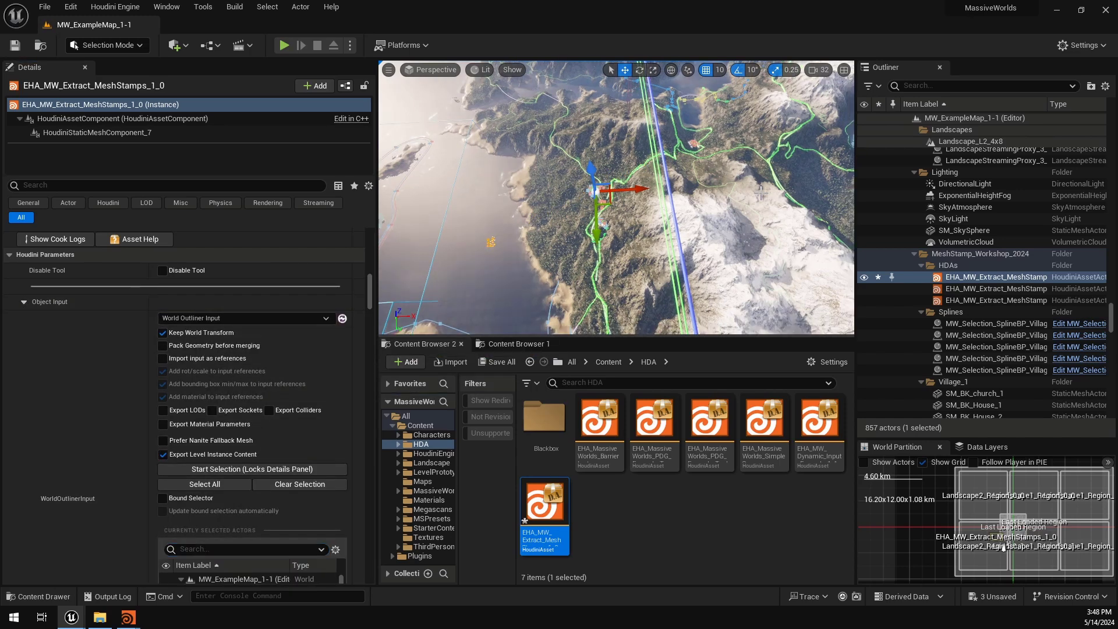
{"action": "left_click", "coordinate": [211, 336]}
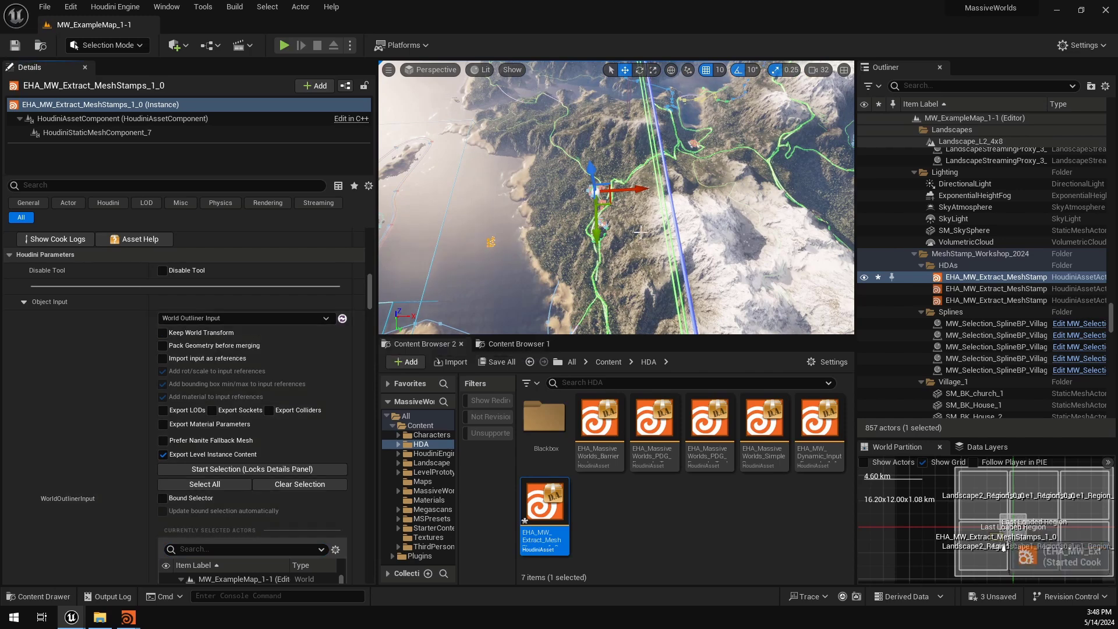
Step: Examine the recooked footprint output in the village and its position relative to the buildings
{"action": "key", "text": "w"}
{"action": "right_click_drag", "start_coordinate": [673, 204], "coordinate": [718, 207]}
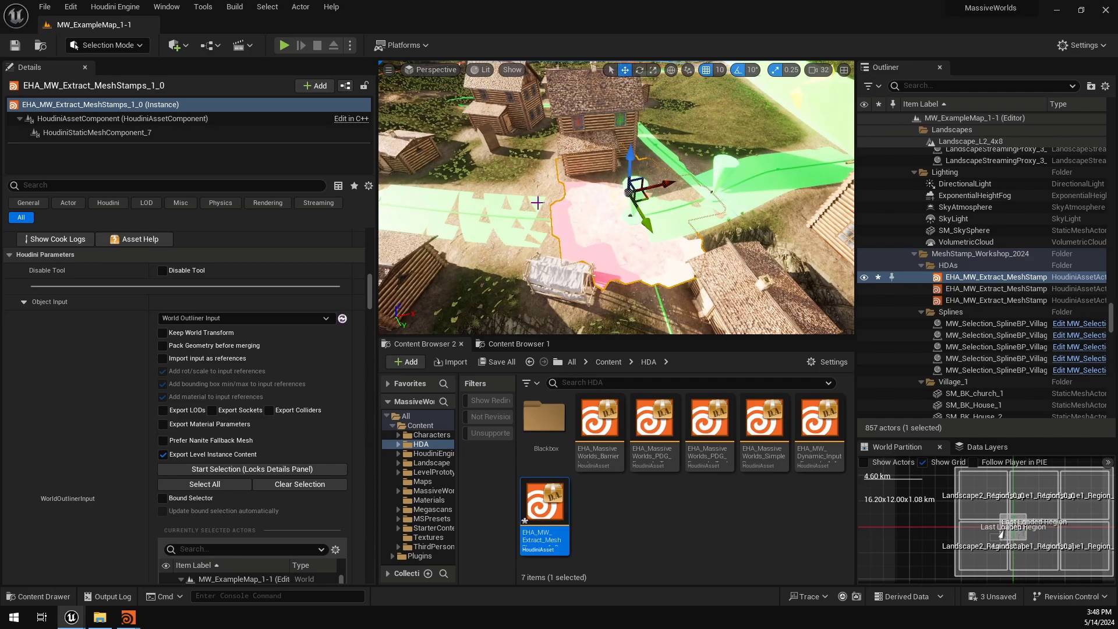
{"action": "right_click_drag", "start_coordinate": [645, 228], "coordinate": [576, 155]}
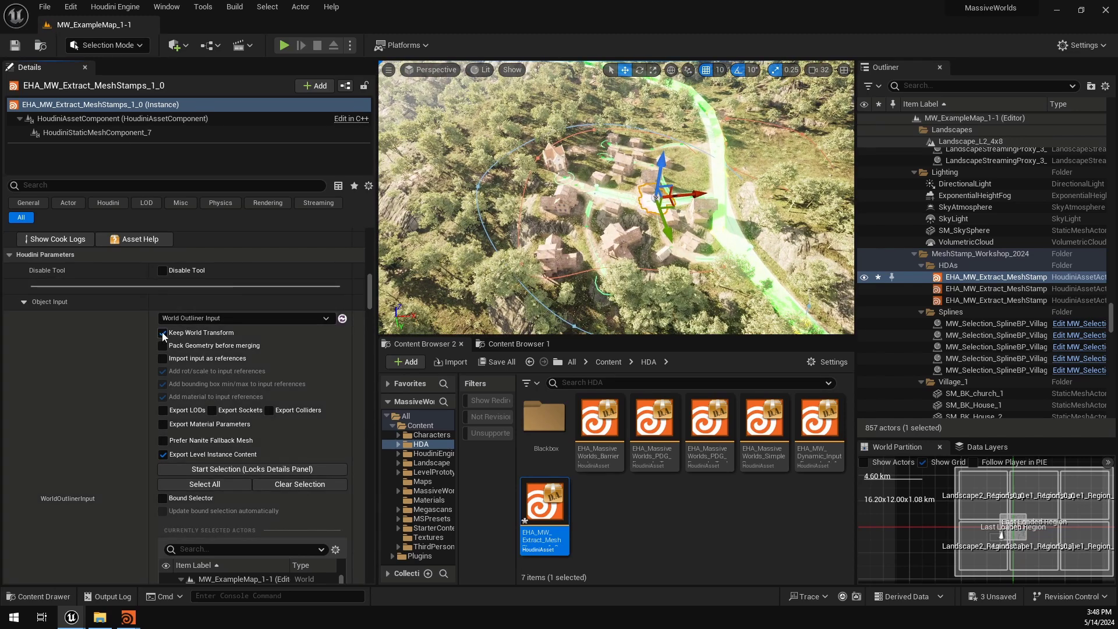
Step: Turn Keep World Transform back on and examine where the footprint meshes sit relative to the village
{"action": "right_click_drag", "start_coordinate": [617, 198], "coordinate": [647, 231]}
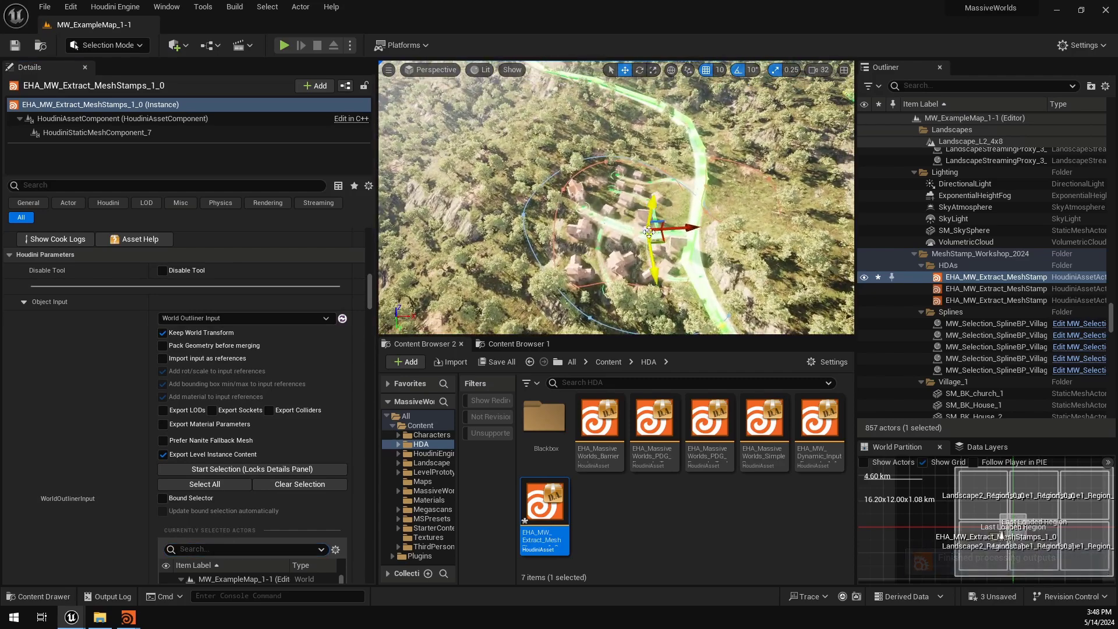
{"action": "right_click_drag", "start_coordinate": [715, 181], "coordinate": [644, 183]}
{"action": "mouse_move", "coordinate": [558, 253]}
{"action": "right_mouse_down"}
{"action": "mouse_move", "coordinate": [583, 255]}
{"action": "mouse_move", "coordinate": [574, 252]}
{"action": "right_mouse_up"}
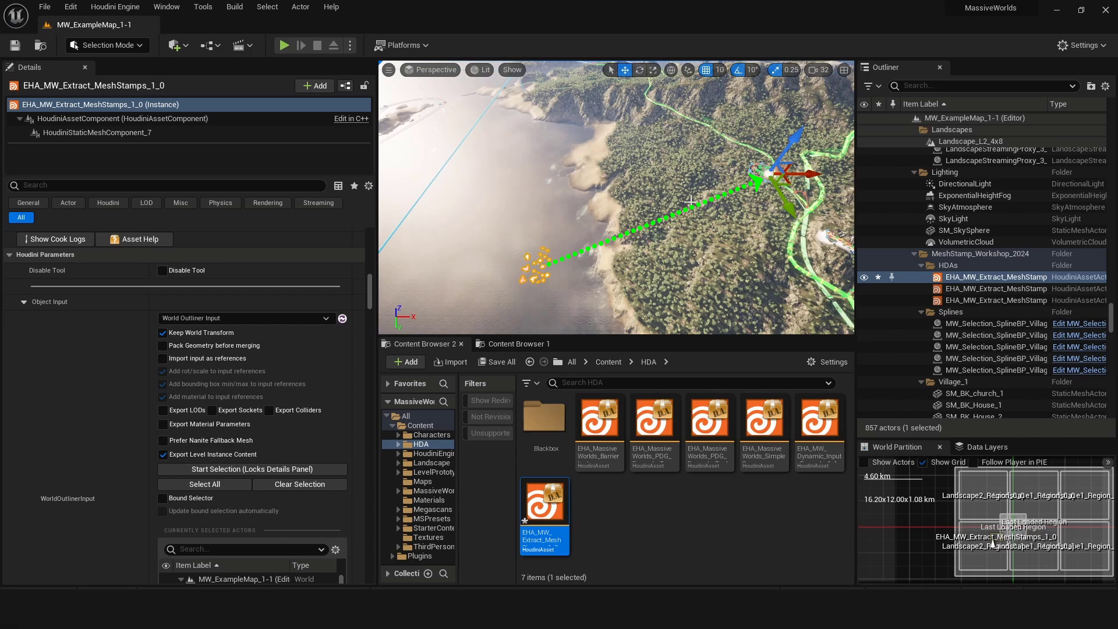
{"action": "right_click_drag", "start_coordinate": [689, 207], "coordinate": [704, 205]}
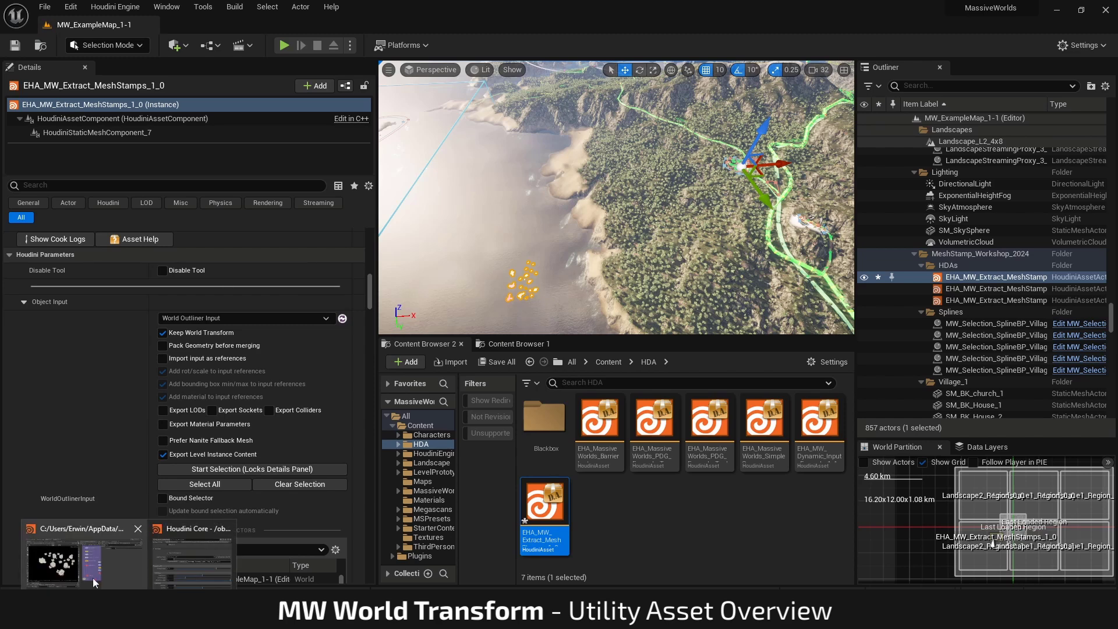
Step: Switch to the Houdini session and select the MassiveWorlds_UTIL_WorldTransform1 node in the Output & World Offset network
{"action": "left_click", "coordinate": [92, 578]}
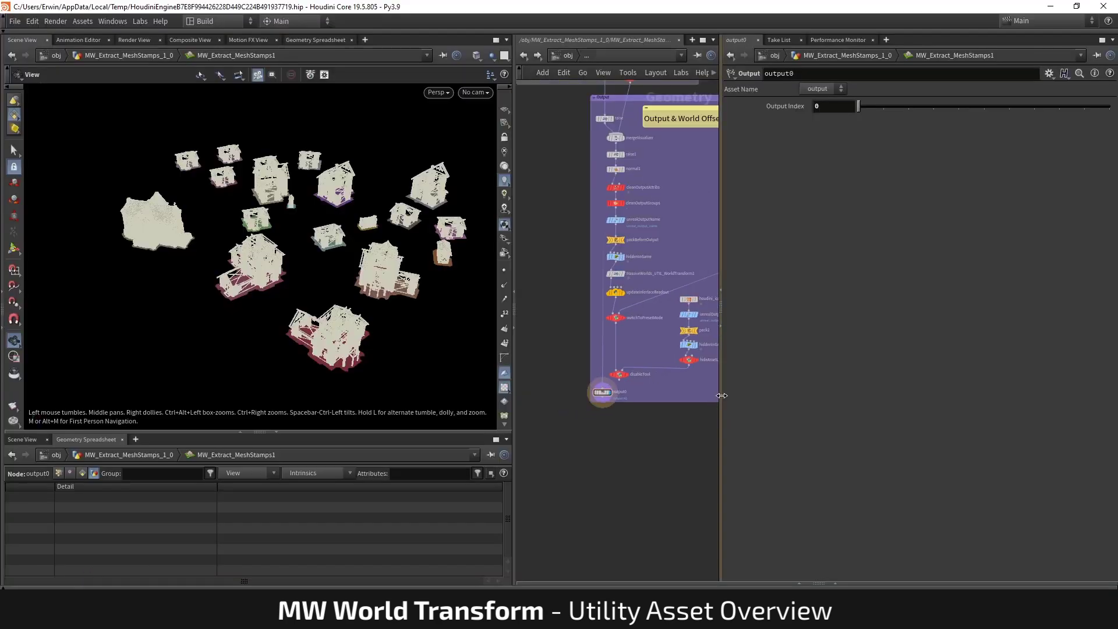
{"action": "left_click_drag", "start_coordinate": [722, 373], "coordinate": [923, 326]}
{"action": "scroll", "coordinate": [703, 276], "scroll_direction": "up", "scroll_amount": 5}
{"action": "left_click_drag", "start_coordinate": [805, 254], "coordinate": [708, 283]}
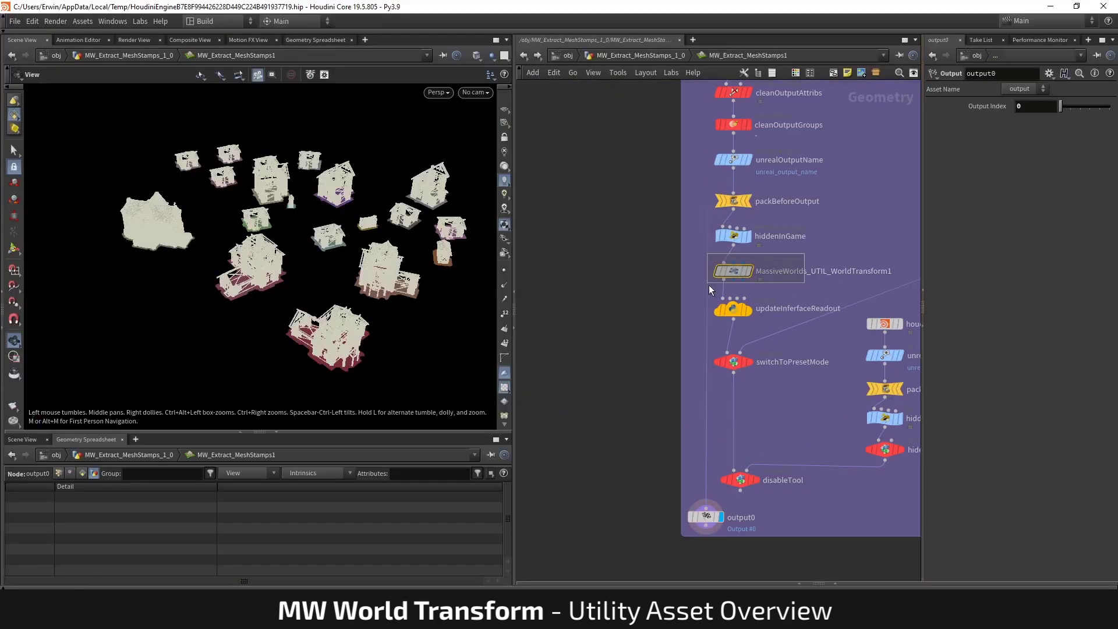
{"action": "left_click", "coordinate": [743, 275]}
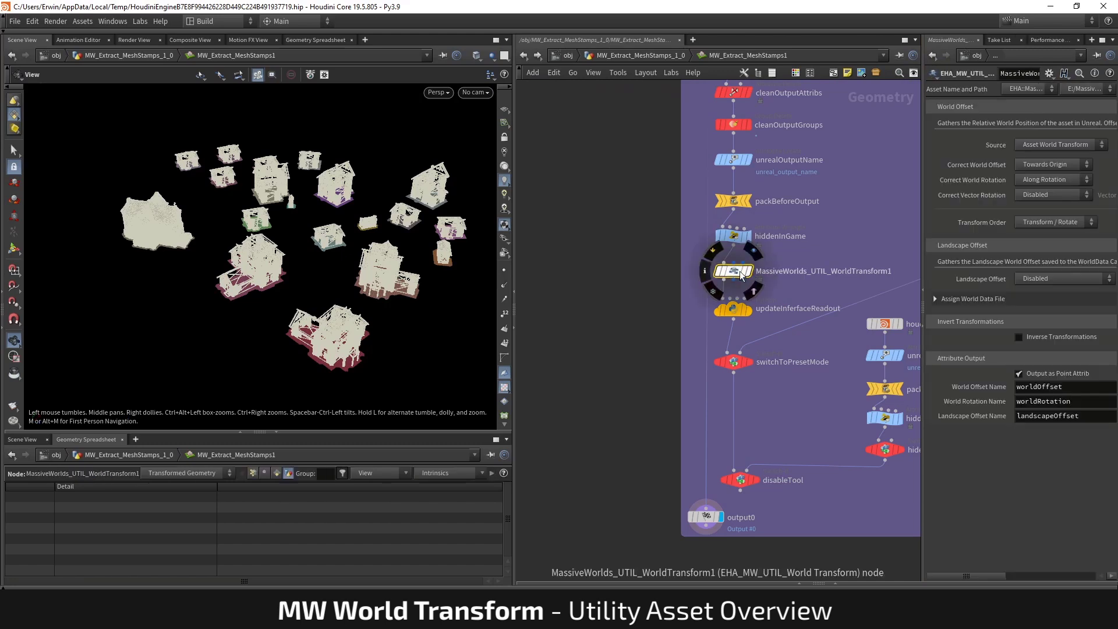
Step: Widen the node's parameter area and set Correct World Rotation to Counter Rotation
{"action": "scroll", "coordinate": [654, 307], "scroll_direction": "down", "scroll_amount": 4}
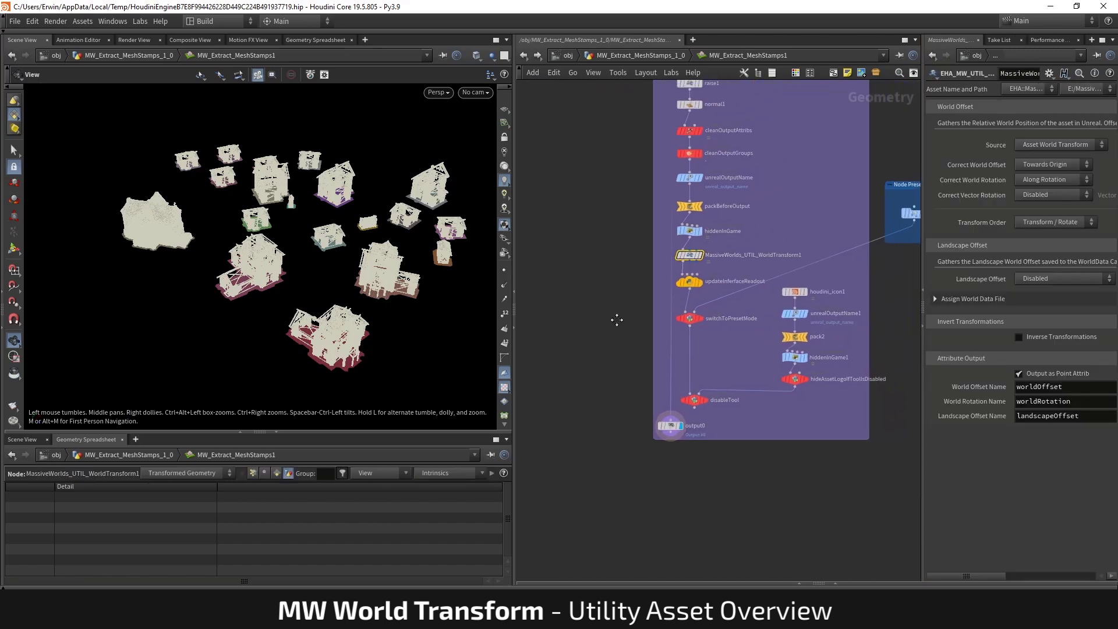
{"action": "left_click_drag", "start_coordinate": [921, 279], "coordinate": [759, 271]}
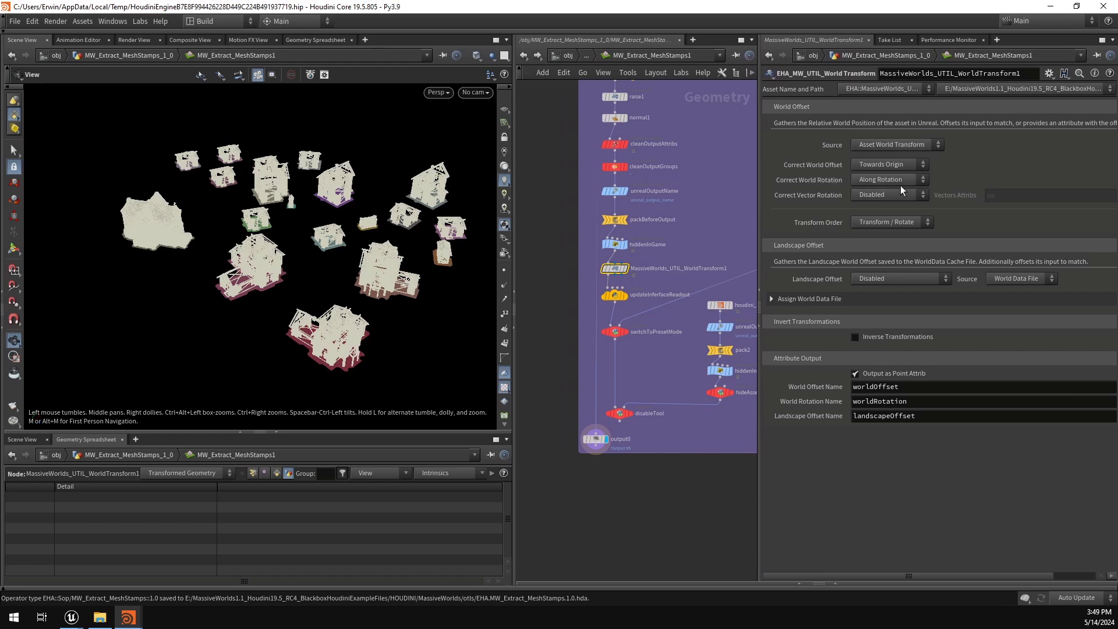
{"action": "left_click", "coordinate": [886, 180]}
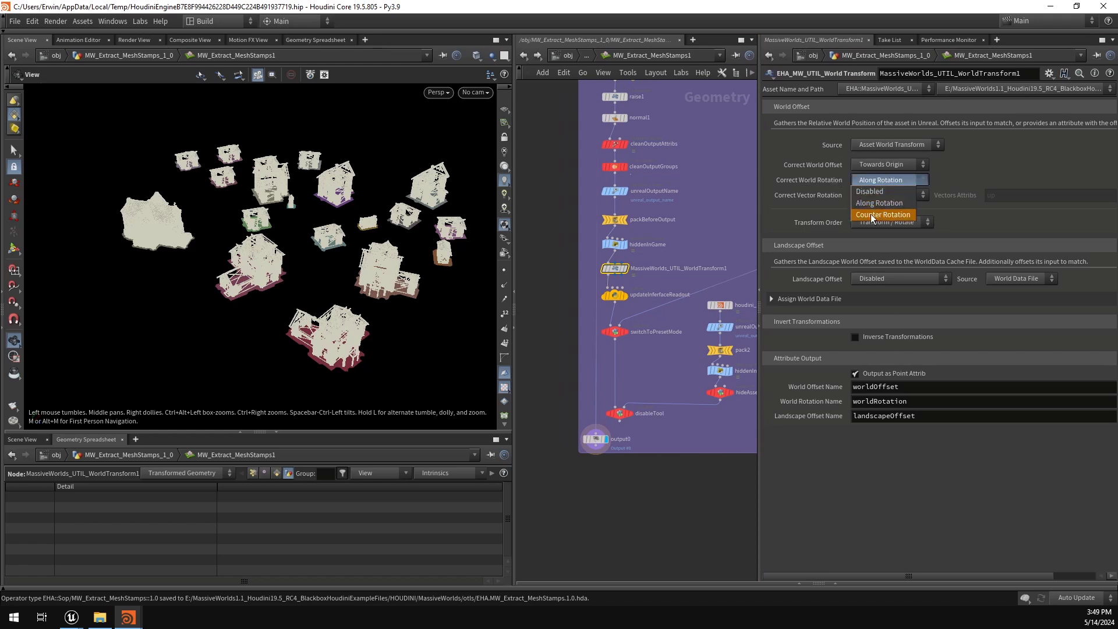
{"action": "left_click", "coordinate": [886, 214]}
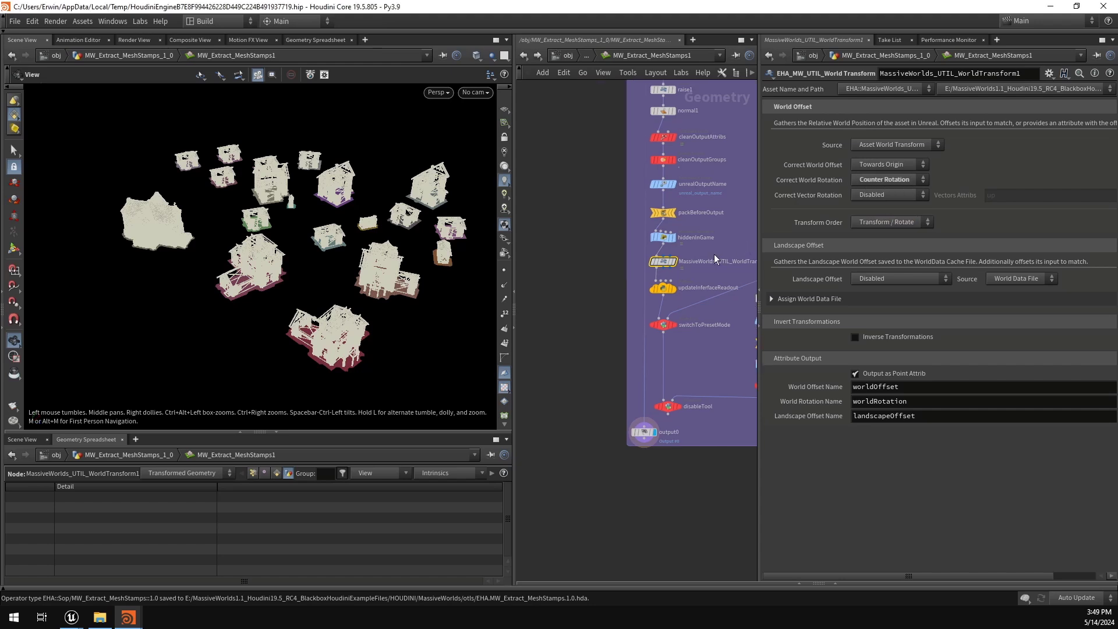
Step: Duplicate the MassiveWorlds_UTIL_WorldTransform1 node outside the network box and wire the copy in directly before output0
{"action": "key", "text": "ctrl+c"}
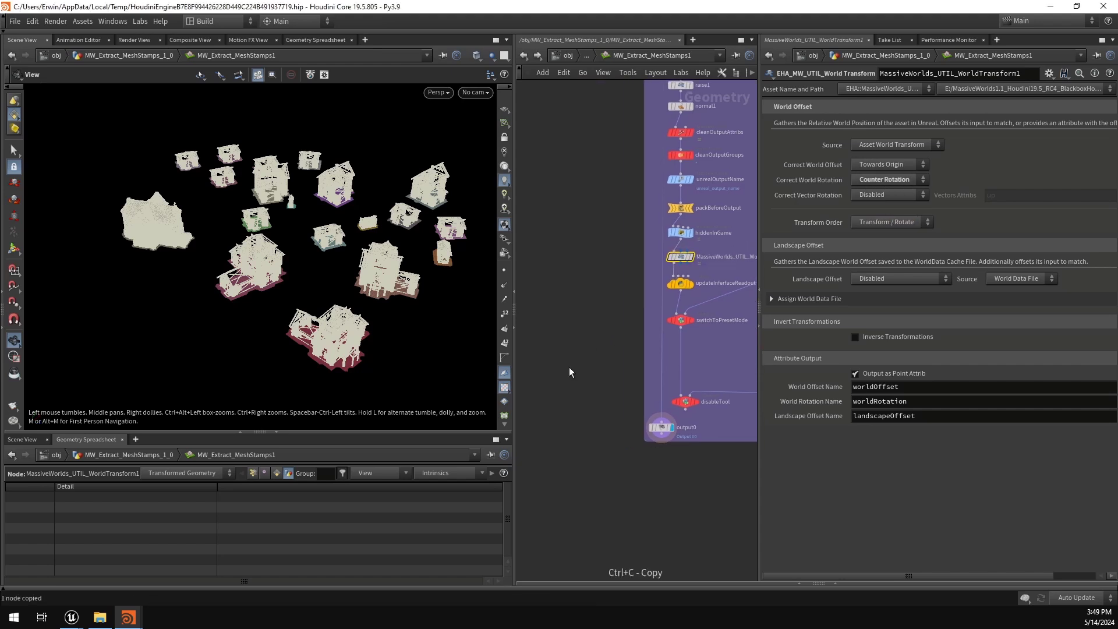
{"action": "key", "text": "ctrl+v"}
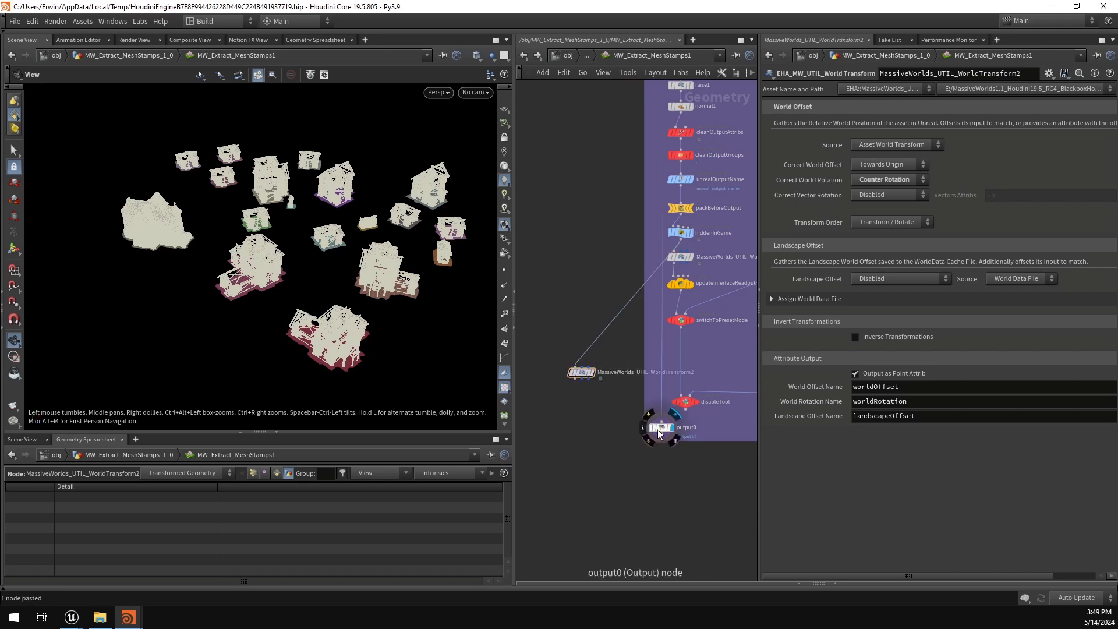
{"action": "left_click_drag", "start_coordinate": [662, 434], "coordinate": [593, 425]}
{"action": "mouse_move", "coordinate": [590, 364]}
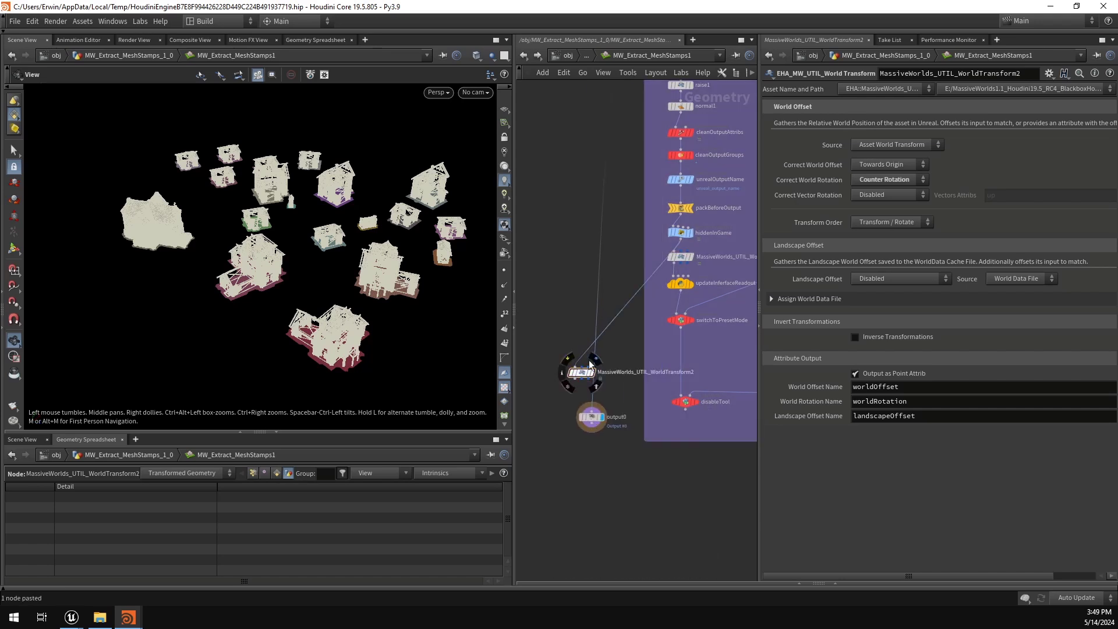
{"action": "left_click_drag", "start_coordinate": [597, 330], "coordinate": [585, 372]}
{"action": "left_click_drag", "start_coordinate": [603, 417], "coordinate": [589, 412]}
Step: Show the reference grid beneath the footprints and display all objects in the scene view
{"action": "left_click_drag", "start_coordinate": [369, 272], "coordinate": [320, 233]}
{"action": "key", "text": "g"}
{"action": "left_click", "coordinate": [504, 109]}
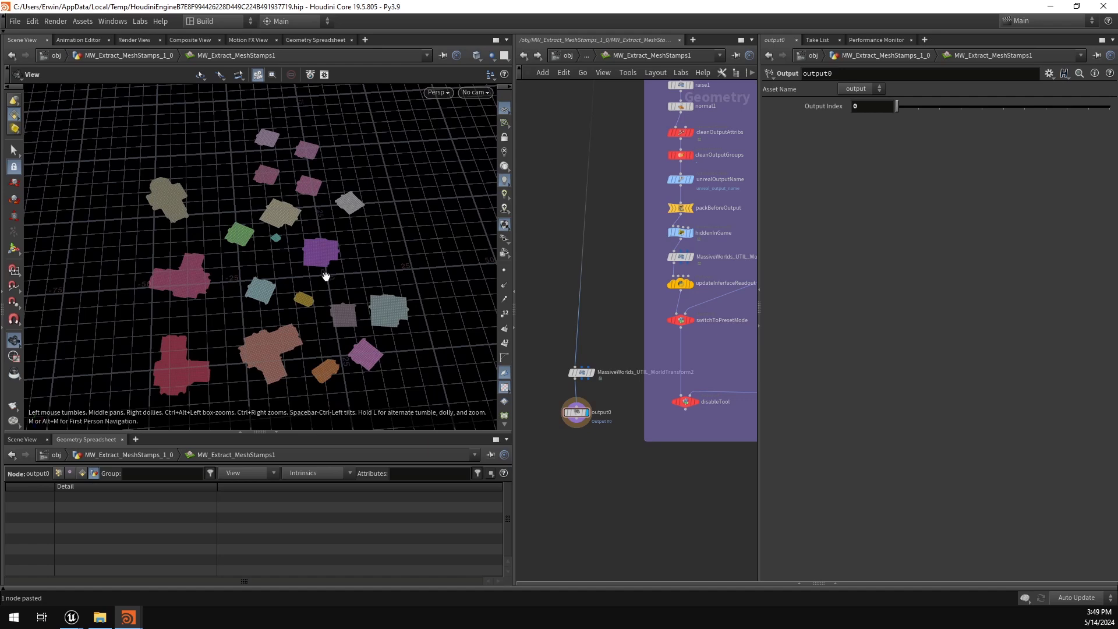
{"action": "left_click_drag", "start_coordinate": [326, 276], "coordinate": [333, 269]}
{"action": "left_click", "coordinate": [494, 57]}
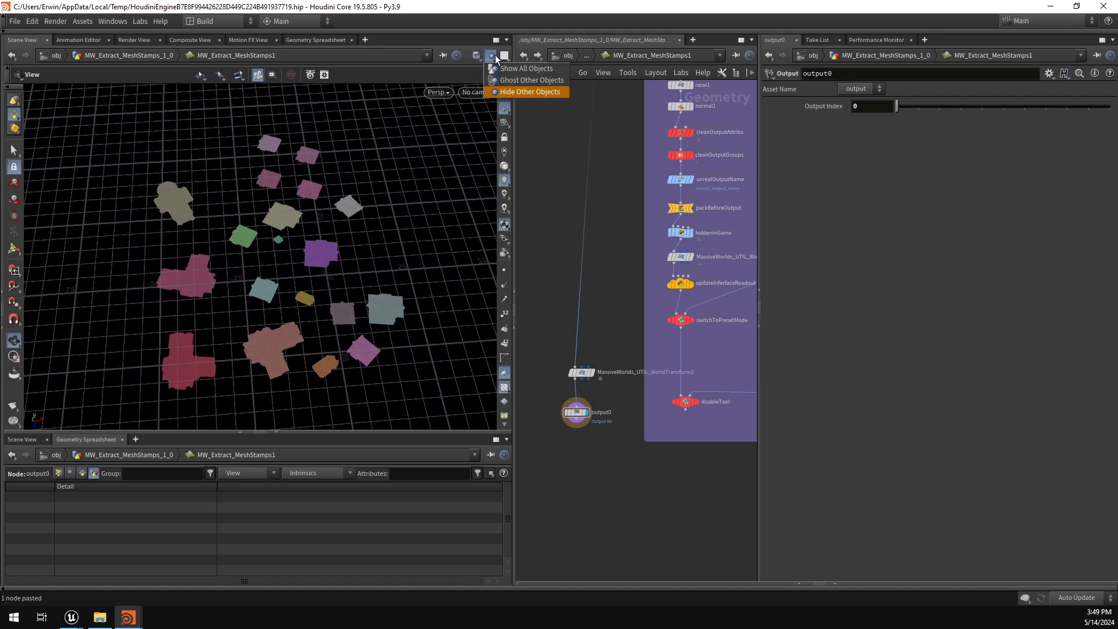
{"action": "left_click", "coordinate": [524, 68]}
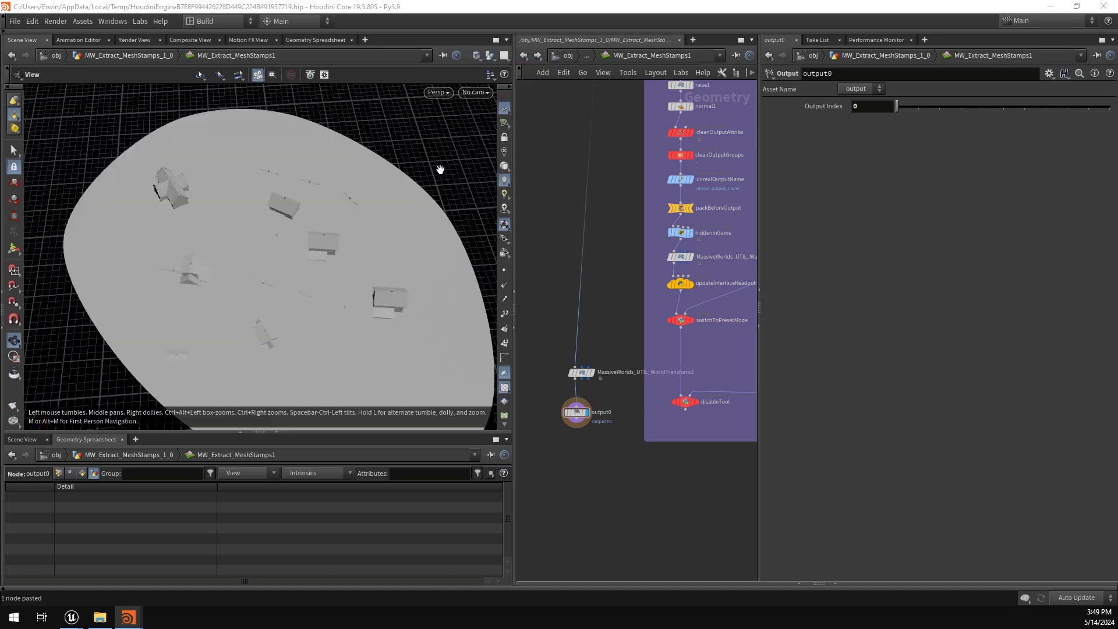
Step: Examine the footprints' alignment with the village buildings and terrain patch, and their distance from the other geometry cluster
{"action": "left_click_drag", "start_coordinate": [352, 281], "coordinate": [333, 167]}
{"action": "right_click_drag", "start_coordinate": [294, 273], "coordinate": [434, 266]}
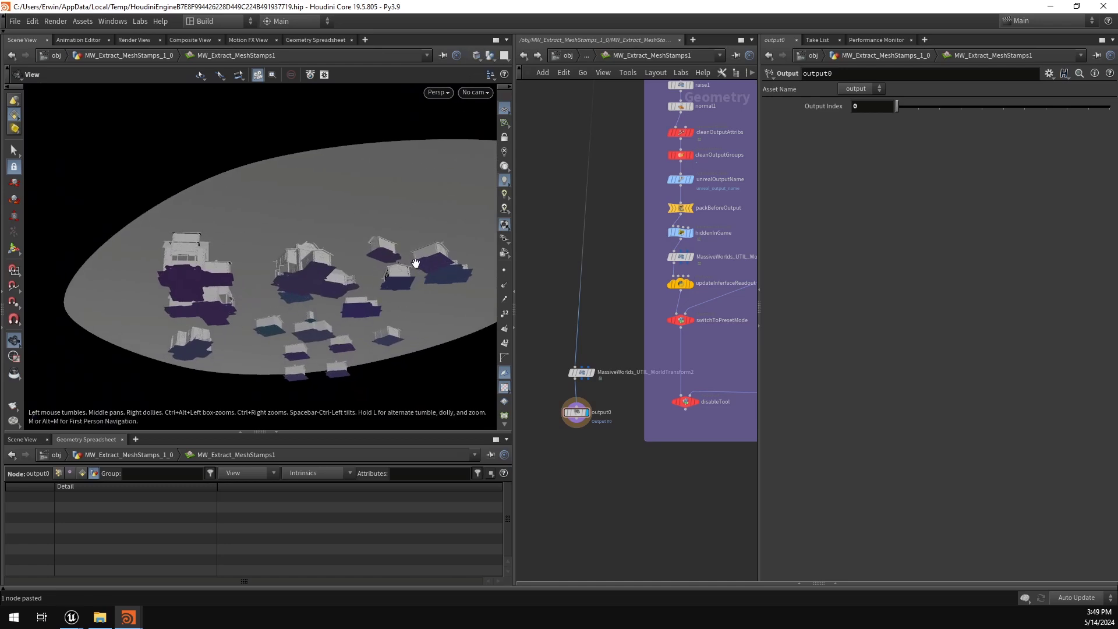
{"action": "left_click_drag", "start_coordinate": [416, 264], "coordinate": [334, 258]}
{"action": "right_click_drag", "start_coordinate": [326, 264], "coordinate": [40, 258]}
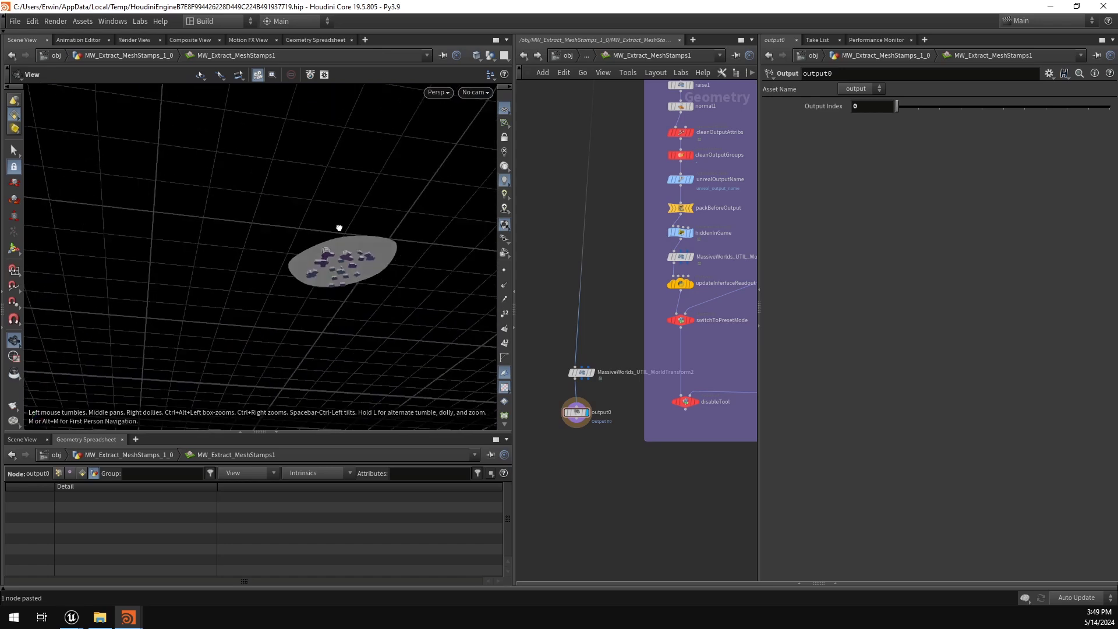
{"action": "left_click_drag", "start_coordinate": [340, 227], "coordinate": [342, 260]}
{"action": "right_click_drag", "start_coordinate": [342, 260], "coordinate": [256, 260]}
{"action": "left_click", "coordinate": [490, 55]}
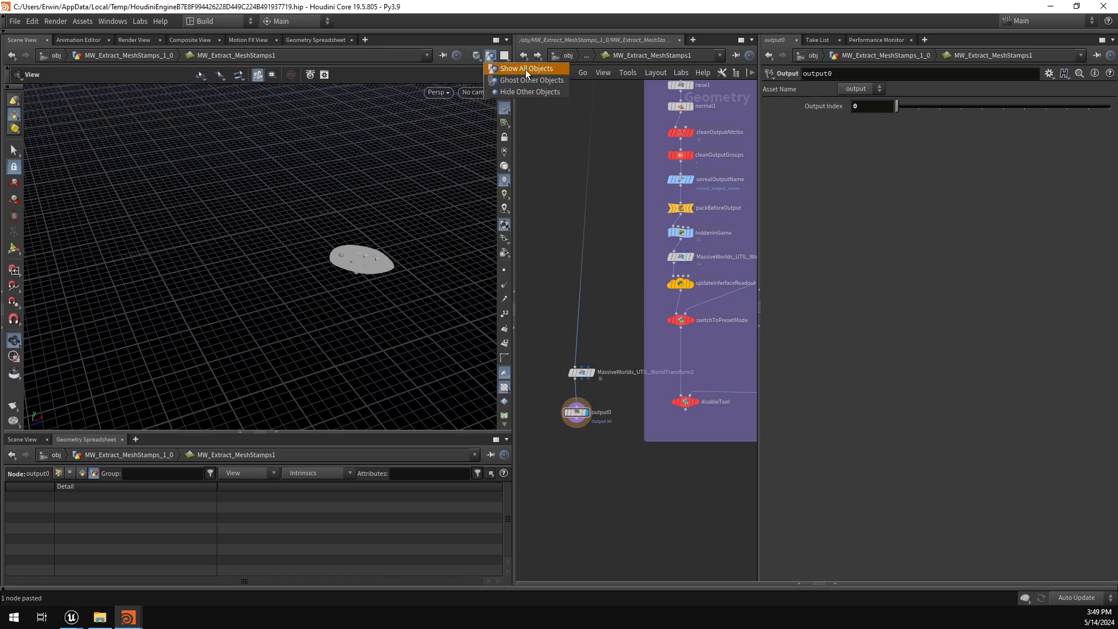
{"action": "left_click", "coordinate": [446, 90]}
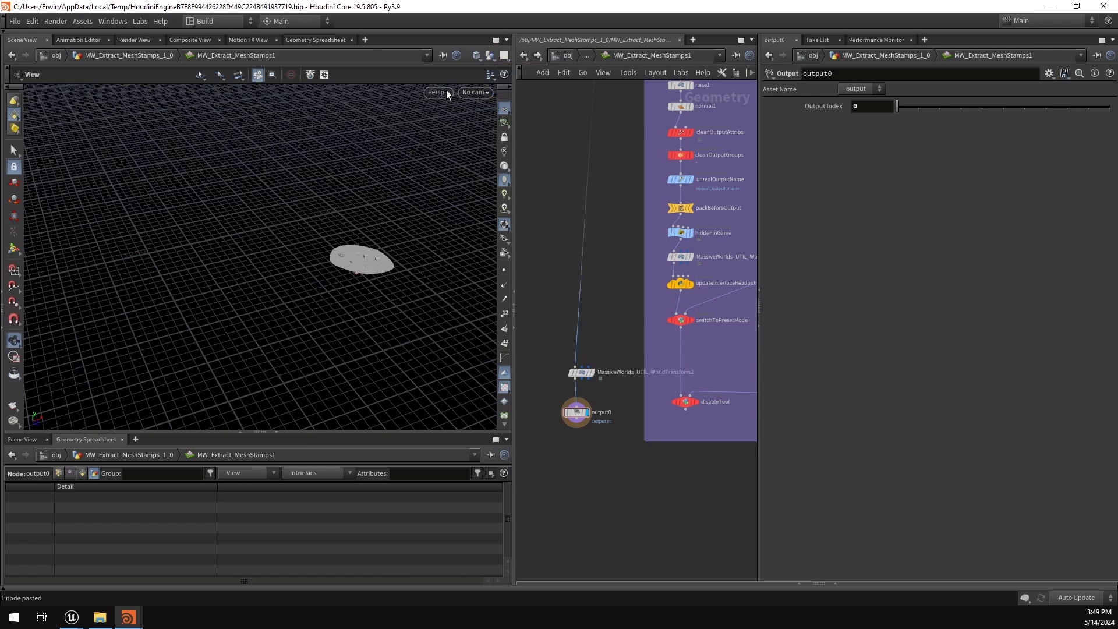
{"action": "right_click_drag", "start_coordinate": [411, 214], "coordinate": [392, 190]}
{"action": "left_click_drag", "start_coordinate": [392, 190], "coordinate": [328, 242]}
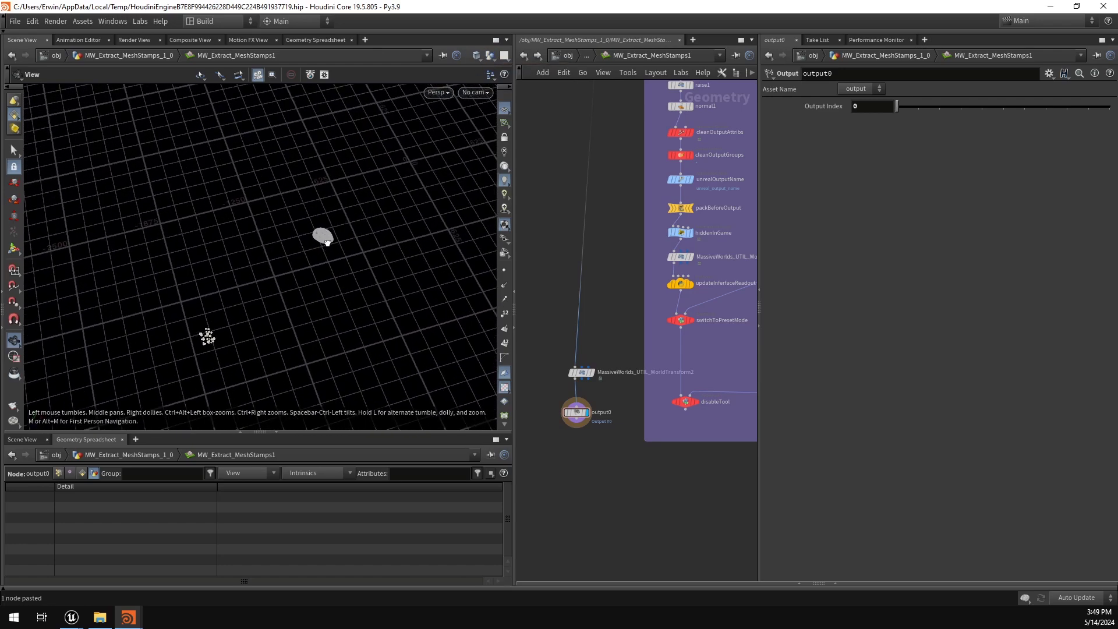
Step: Hide the other objects in the scene view and compare the positions of the two geometry clusters
{"action": "left_click", "coordinate": [491, 56]}
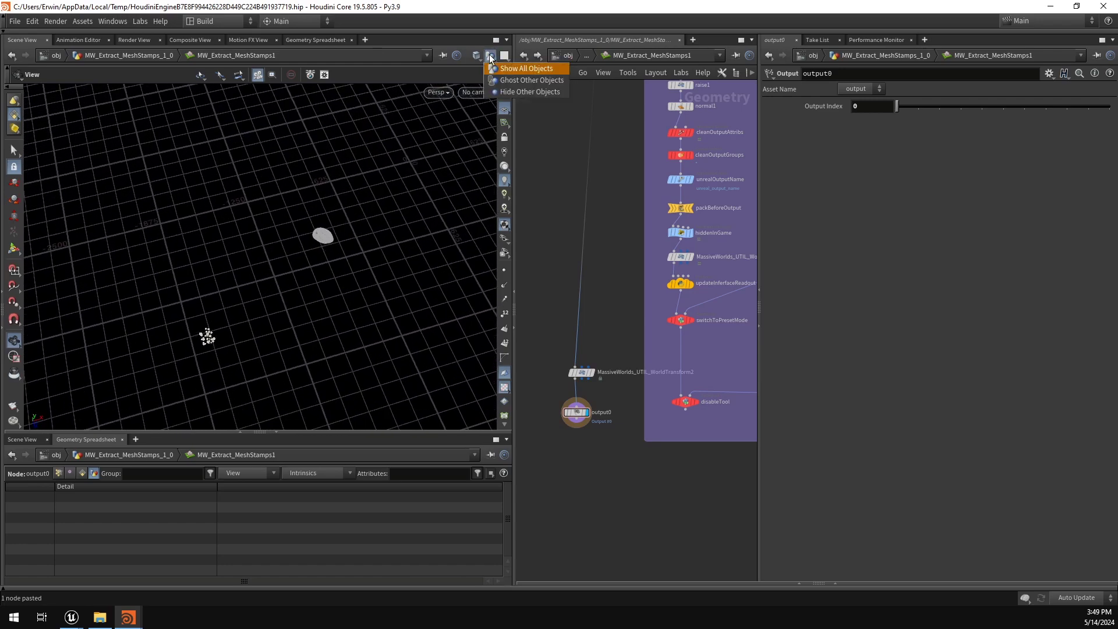
{"action": "left_click", "coordinate": [539, 91]}
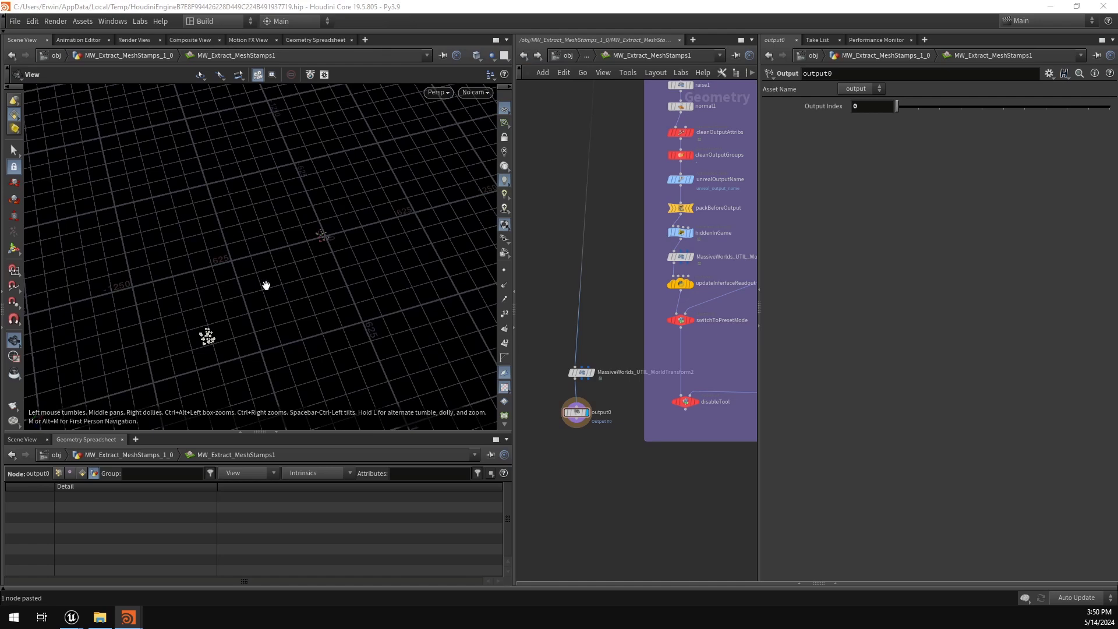
{"action": "left_click_drag", "start_coordinate": [359, 275], "coordinate": [315, 255]}
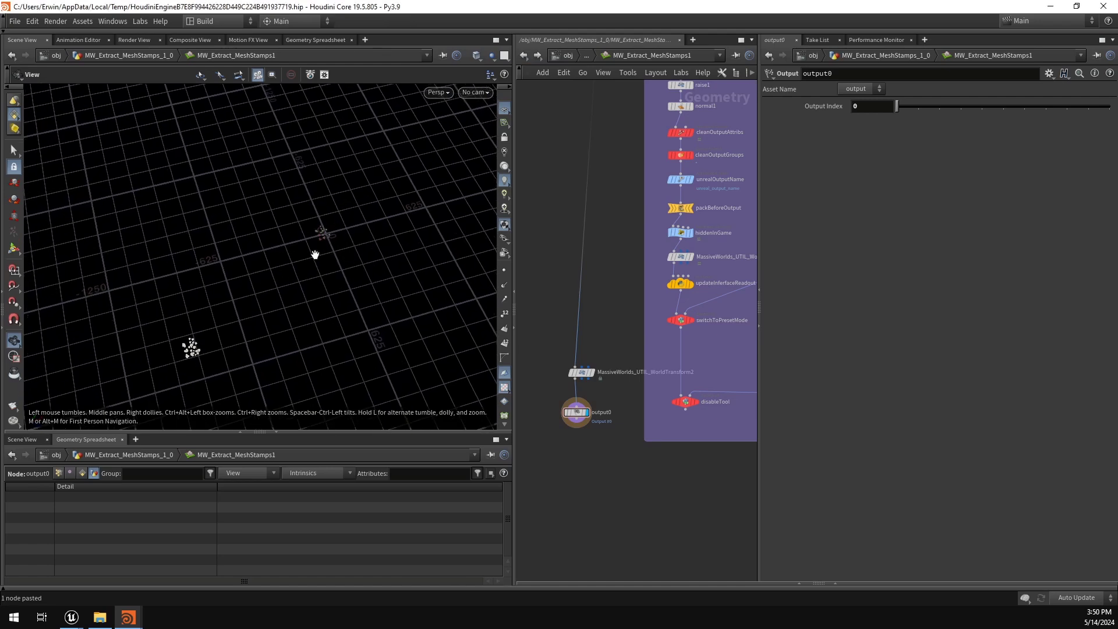
Step: Go up to the object level and inspect the transform values of MW_Extract_MeshStamps_1_0
{"action": "left_click", "coordinate": [570, 55]}
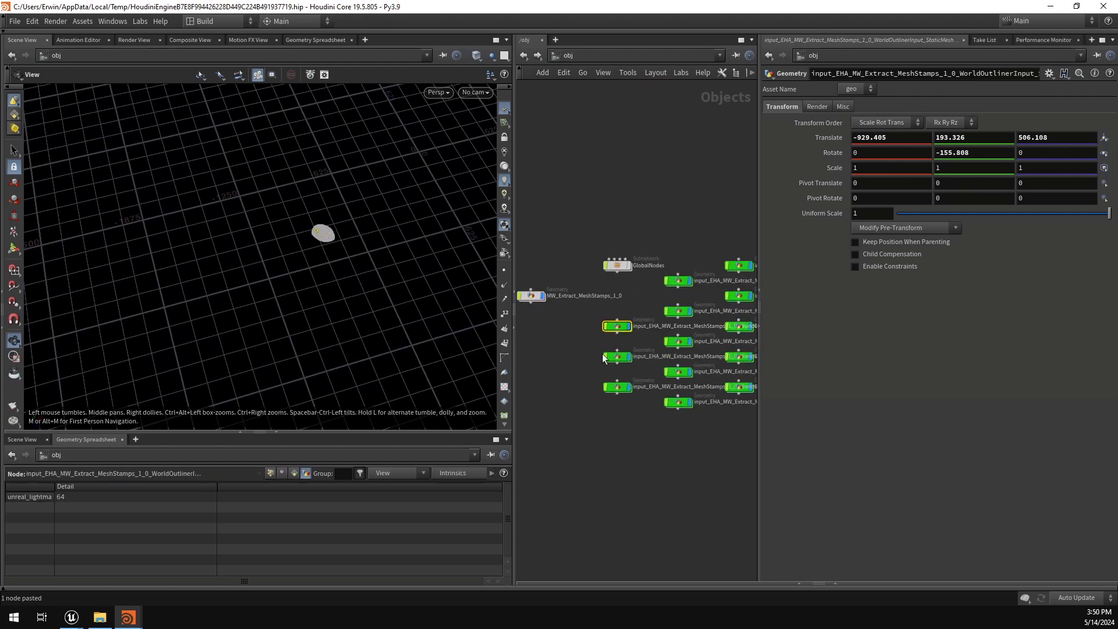
{"action": "left_click_drag", "start_coordinate": [587, 275], "coordinate": [533, 353]}
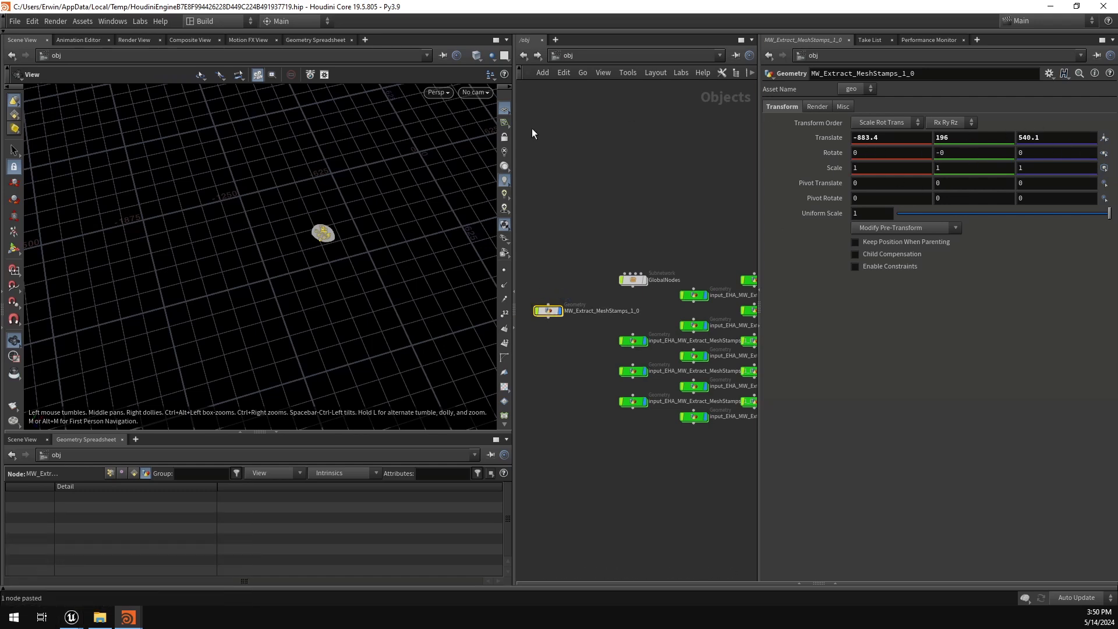
Step: Enter the MW_Extract_MeshStamps1 asset and inspect the Landscape Offset options of the MassiveWorlds_UTIL_WorldTransform2 node
{"action": "double_click", "coordinate": [550, 311]}
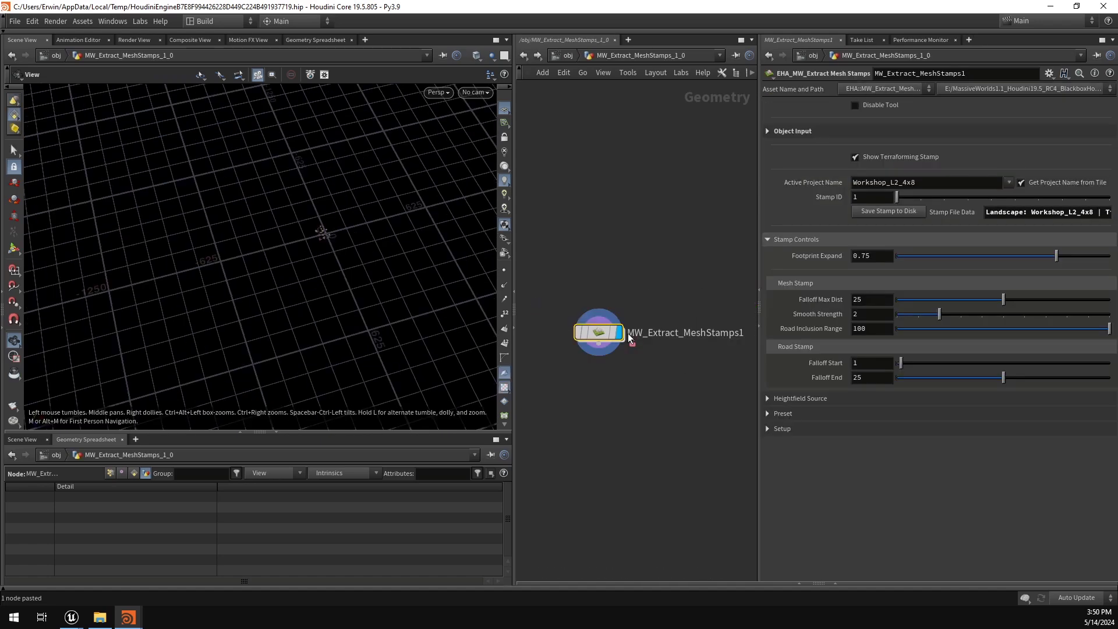
{"action": "double_click", "coordinate": [596, 334]}
{"action": "left_click_drag", "start_coordinate": [603, 351], "coordinate": [560, 385]}
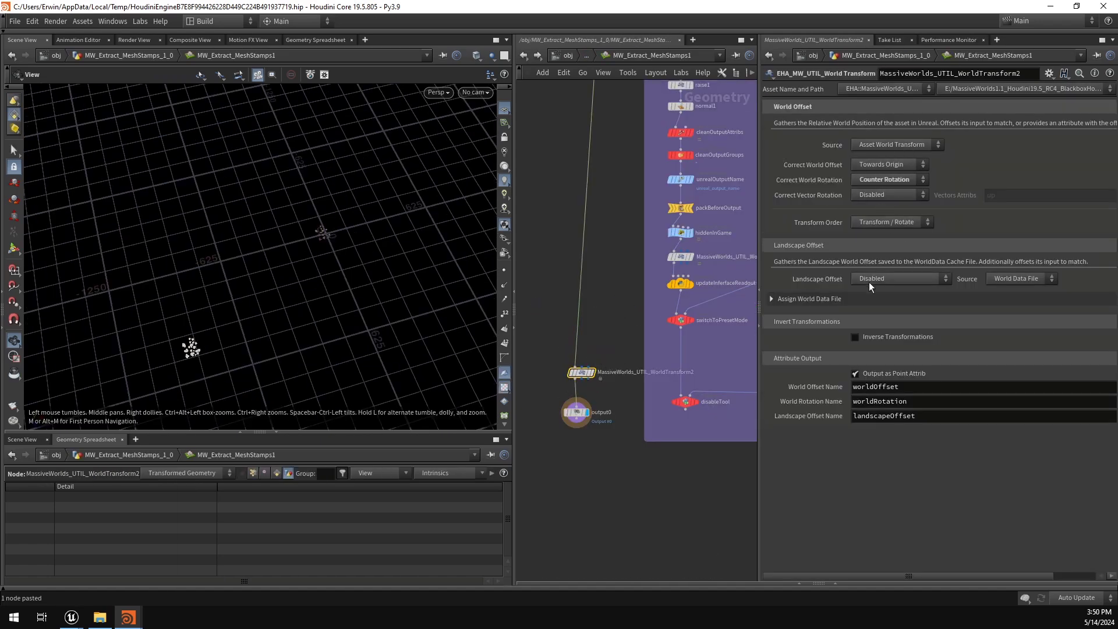
{"action": "left_click", "coordinate": [890, 281]}
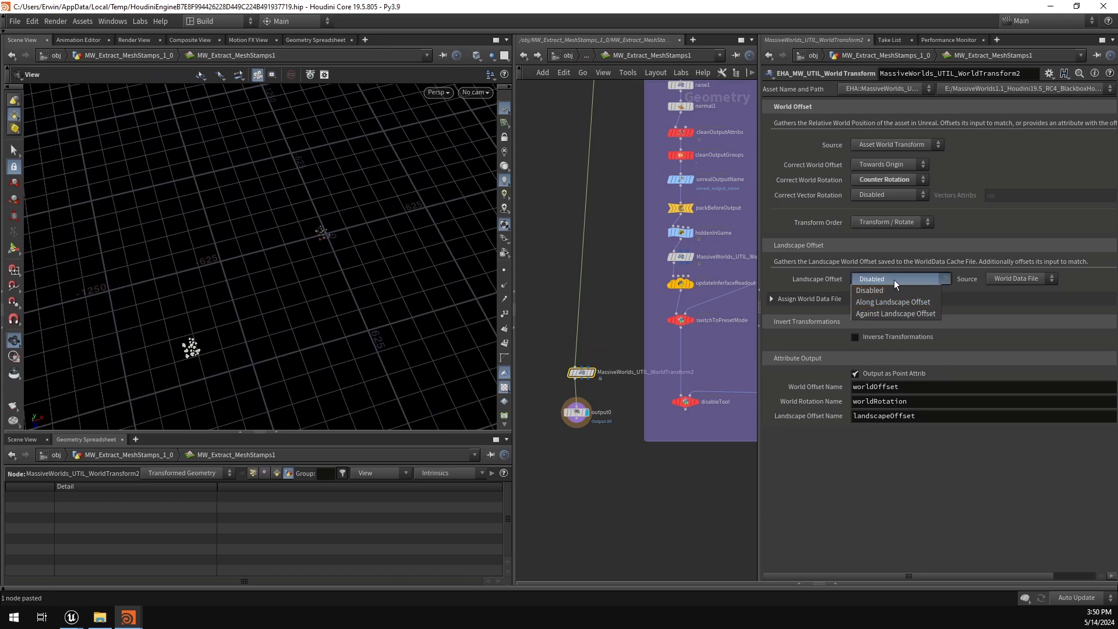
{"action": "left_click", "coordinate": [830, 263]}
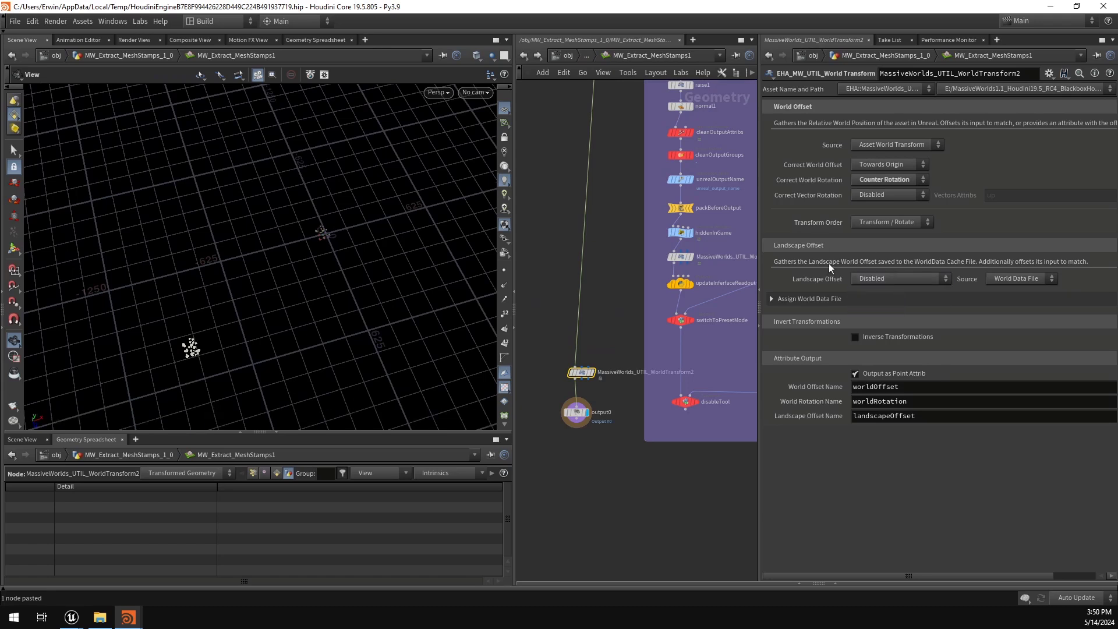
Step: Save the node type of the MW_Extract_MeshStamps1 asset and switch to the Unreal Editor
{"action": "right_click", "coordinate": [631, 53]}
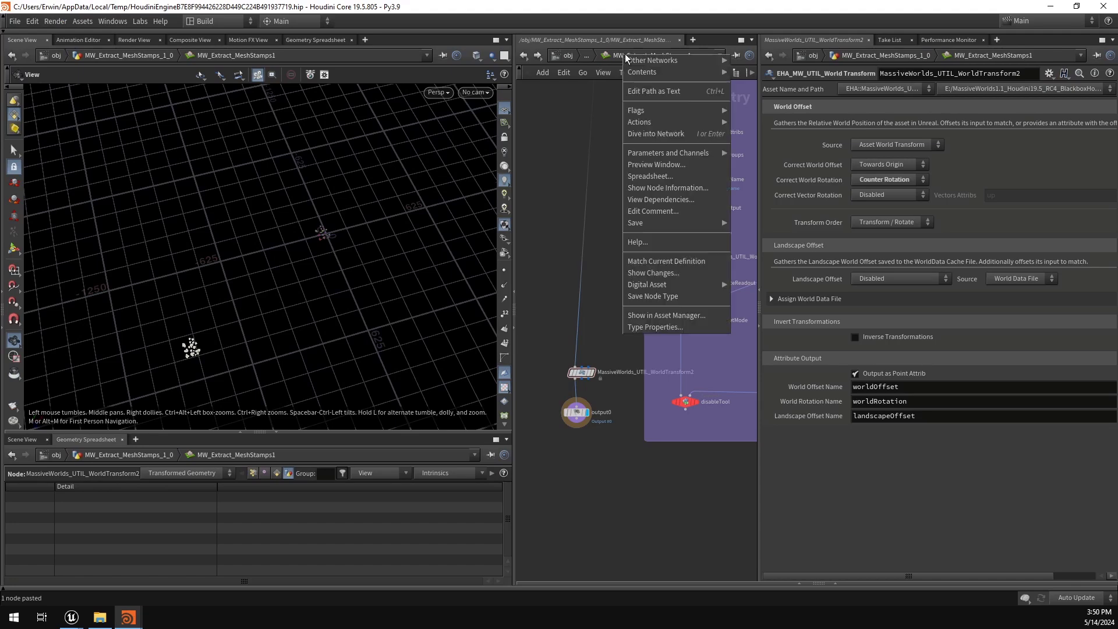
{"action": "left_click", "coordinate": [664, 282]}
{"action": "left_click", "coordinate": [69, 616]}
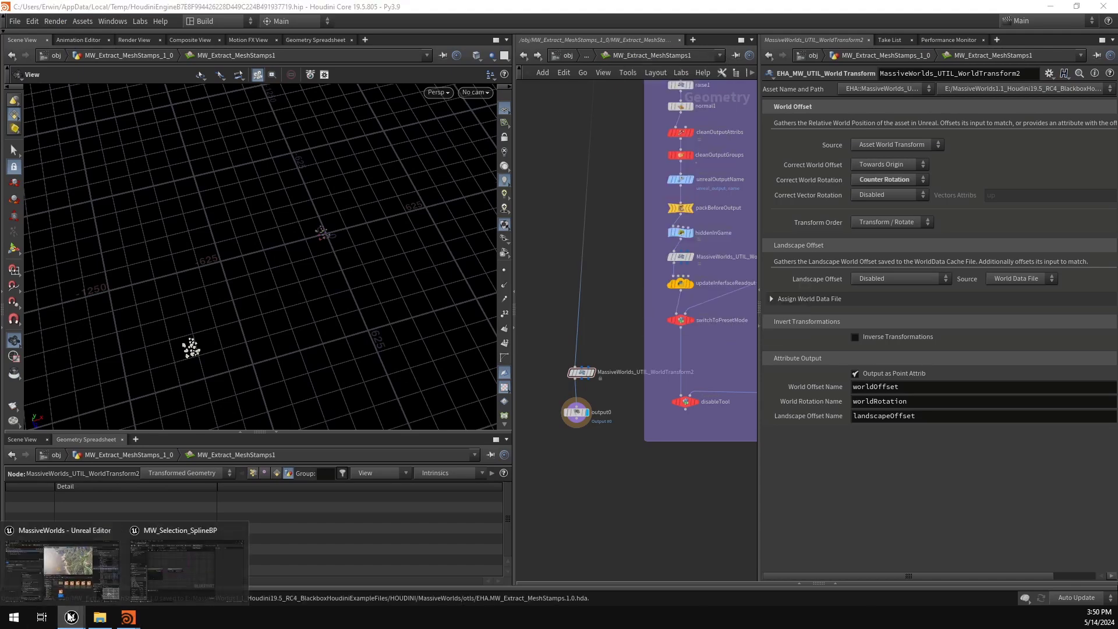
{"action": "left_click", "coordinate": [70, 570]}
Step: Reimport the EHA_MW_Extract_MeshStamps_1_0 asset and rebuild its selected instance
{"action": "right_click", "coordinate": [544, 502]}
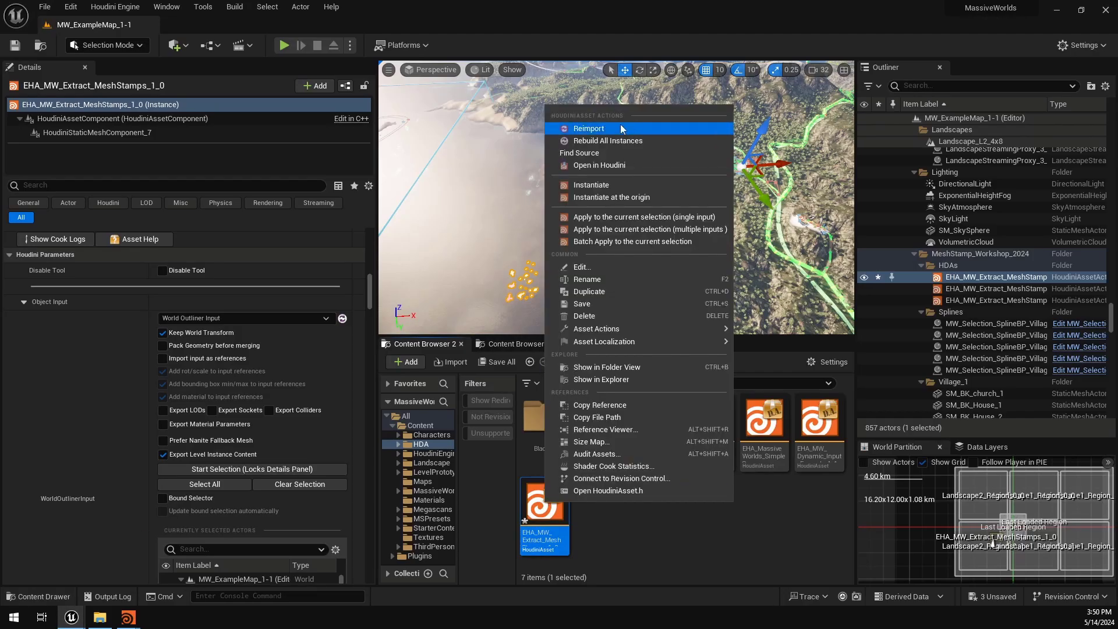
{"action": "left_click", "coordinate": [589, 128]}
{"action": "scroll", "coordinate": [128, 326], "scroll_direction": "up", "scroll_amount": 3}
{"action": "scroll", "coordinate": [129, 326], "scroll_direction": "up", "scroll_amount": 3}
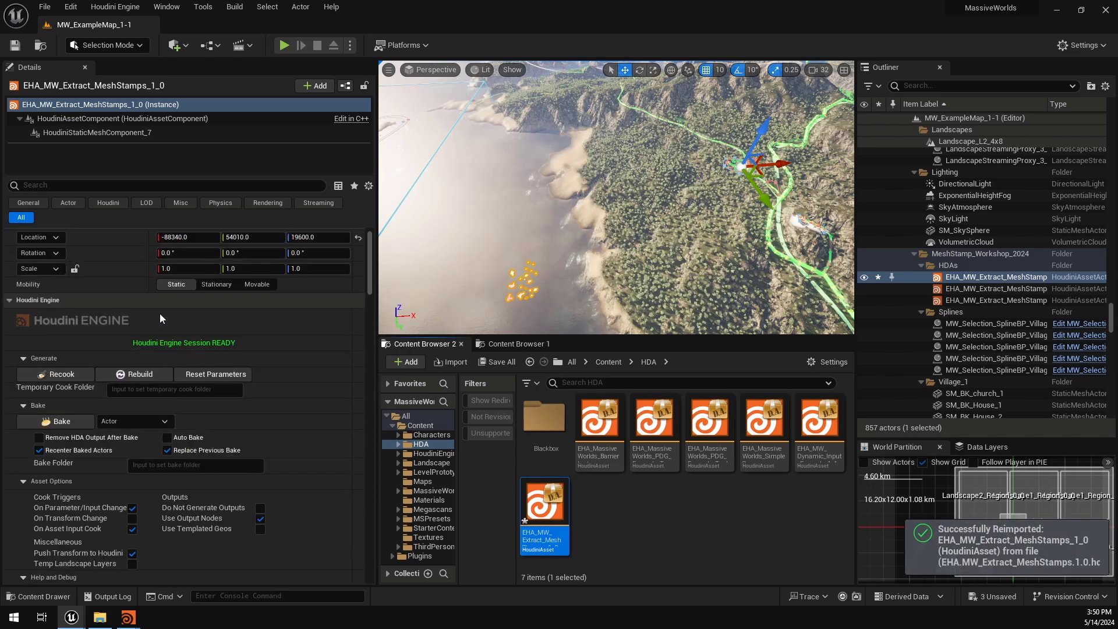
{"action": "left_click", "coordinate": [155, 373]}
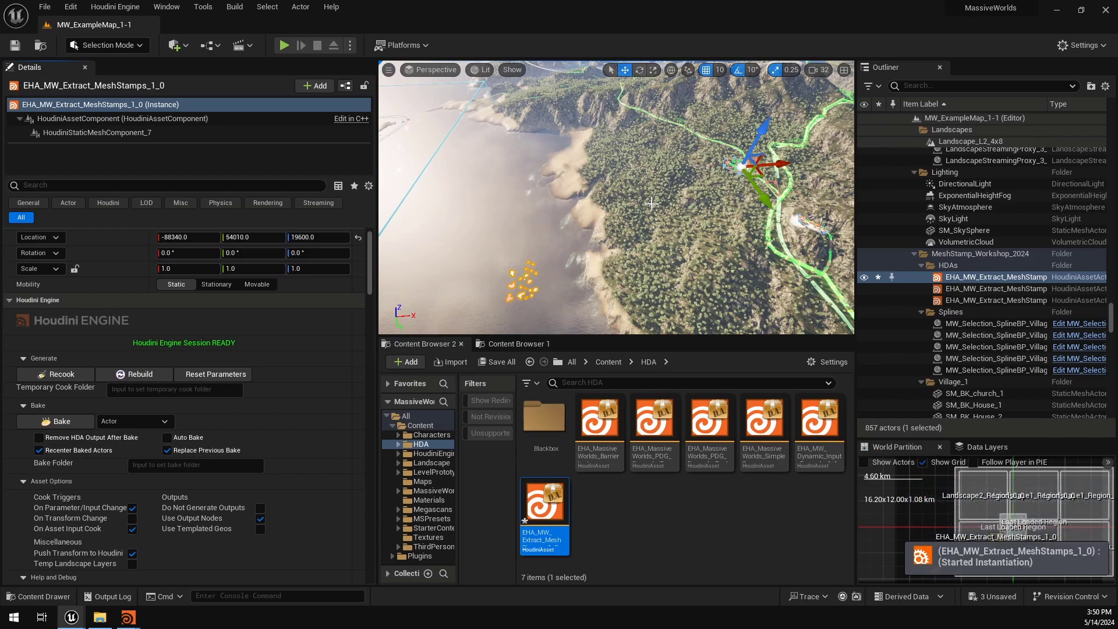
Step: Move the mesh stamps actor to X -89230 and rotate it to -40° about Z, undo the extra rotation, and inspect the footprints' alignment
{"action": "key", "text": "w"}
{"action": "right_click_drag", "start_coordinate": [651, 203], "coordinate": [547, 217]}
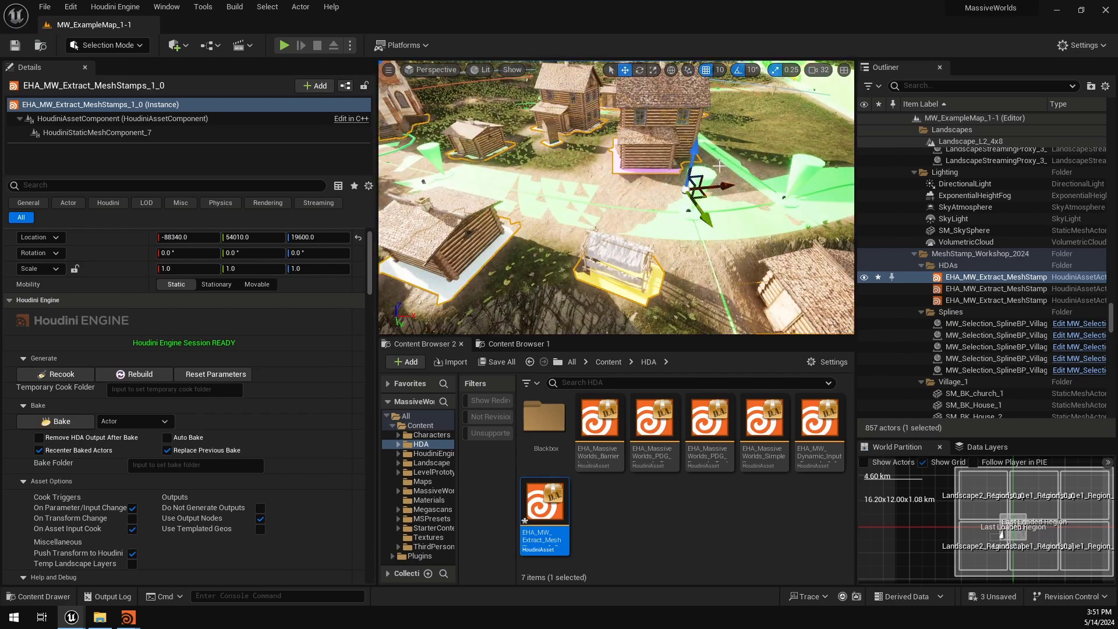
{"action": "left_click_drag", "start_coordinate": [725, 187], "coordinate": [633, 195]}
{"action": "key", "text": "e"}
{"action": "mouse_move", "coordinate": [550, 240]}
{"action": "left_mouse_down"}
{"action": "mouse_move", "coordinate": [589, 244]}
{"action": "mouse_move", "coordinate": [543, 237]}
{"action": "left_mouse_up"}
{"action": "left_click_drag", "start_coordinate": [559, 151], "coordinate": [678, 131]}
{"action": "key", "text": "ctrl+z"}
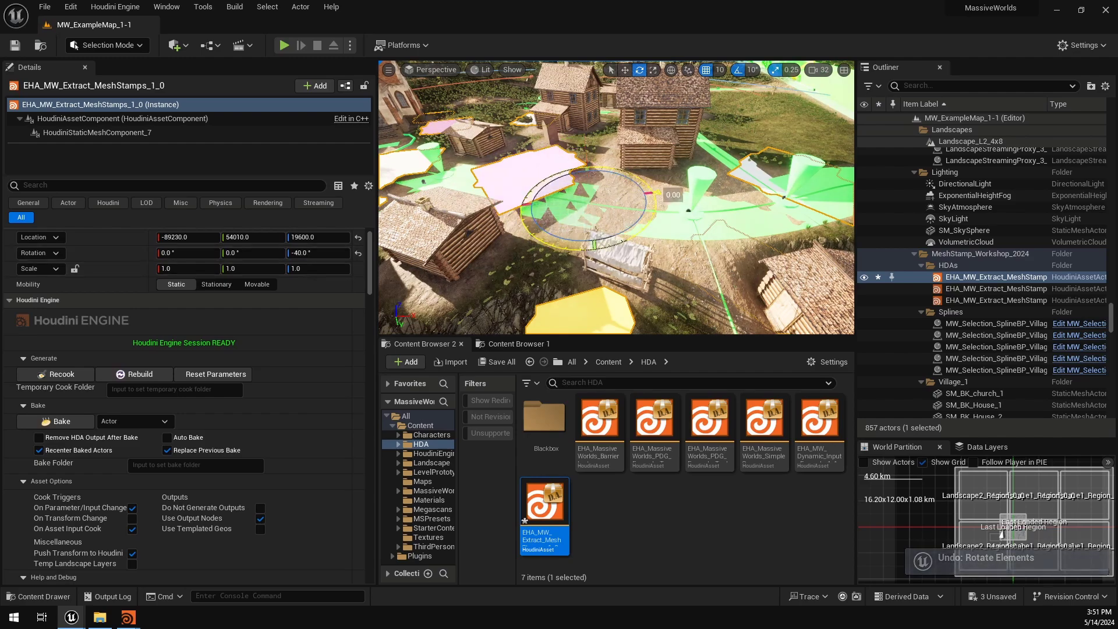
{"action": "key", "text": "s"}
{"action": "mouse_move", "coordinate": [691, 216]}
{"action": "right_mouse_down"}
{"action": "mouse_move", "coordinate": [652, 221]}
{"action": "mouse_move", "coordinate": [669, 221]}
{"action": "mouse_move", "coordinate": [676, 204]}
{"action": "right_mouse_up"}
{"action": "key", "text": "w"}
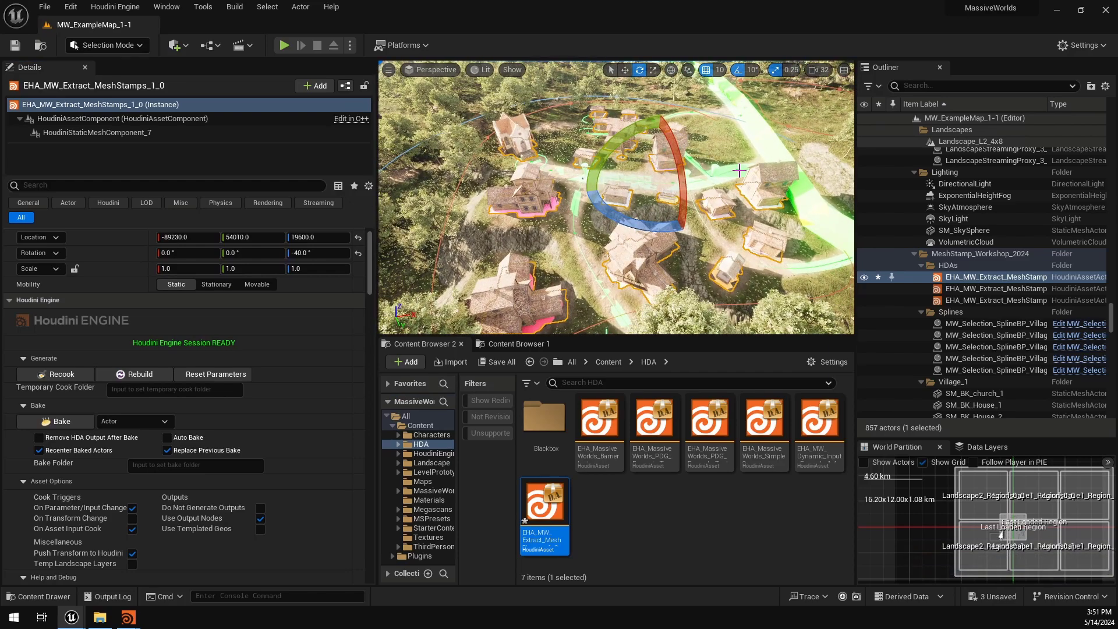
{"action": "right_click_drag", "start_coordinate": [660, 166], "coordinate": [676, 178]}
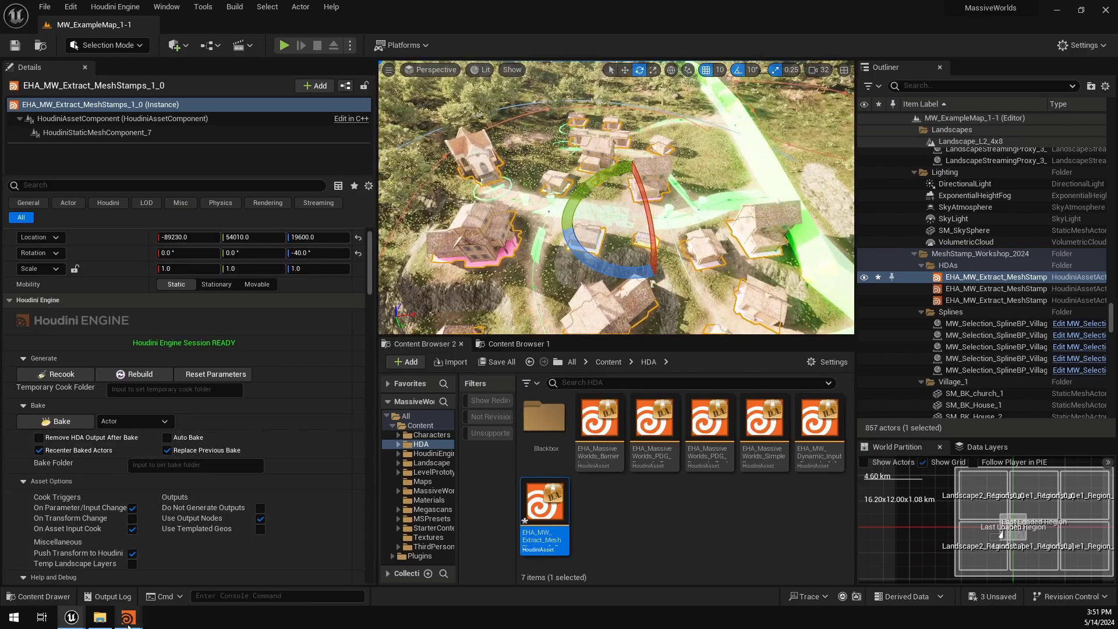
Step: Switch to Houdini, go up to the object level, and frame the village footprints in the scene view
{"action": "mouse_move", "coordinate": [129, 618]}
{"action": "left_click", "coordinate": [94, 575]}
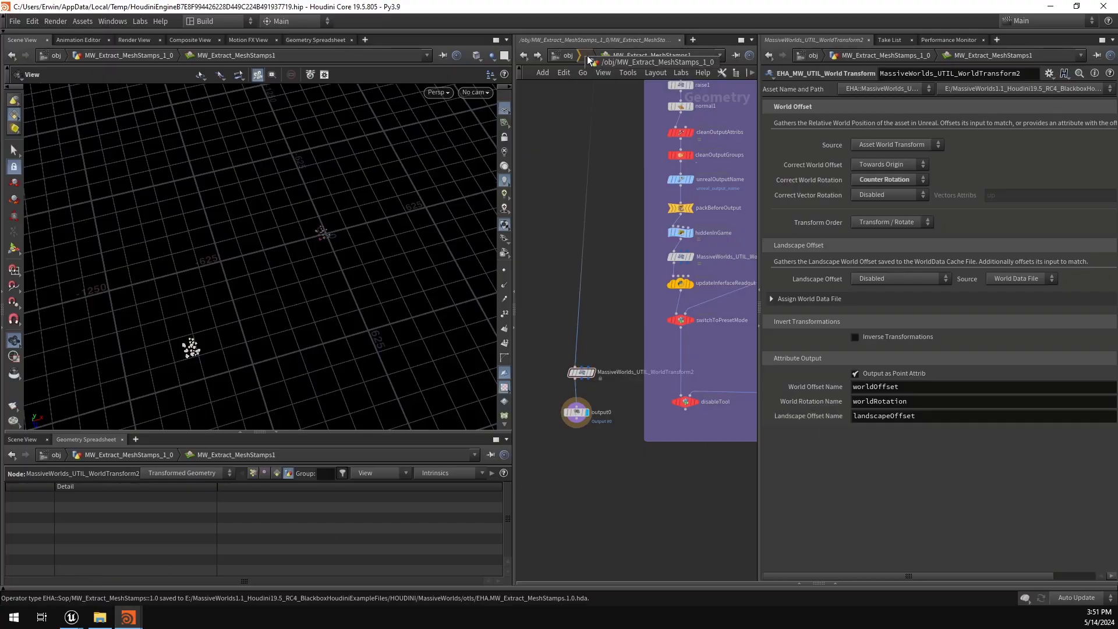
{"action": "left_click", "coordinate": [605, 56]}
{"action": "left_click", "coordinate": [569, 55]}
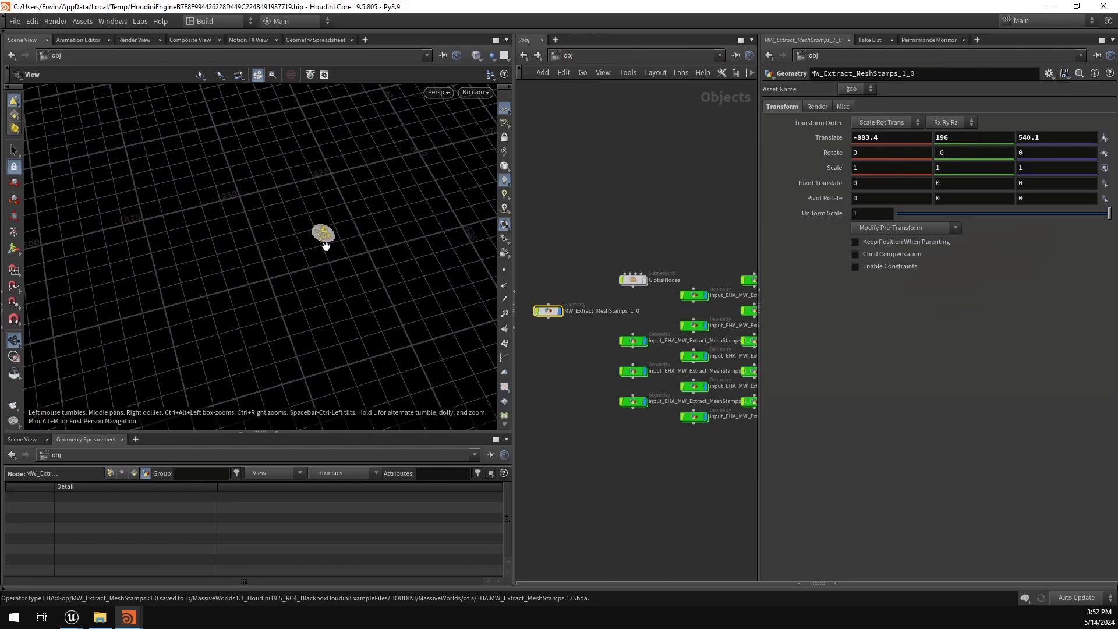
{"action": "key", "text": "f"}
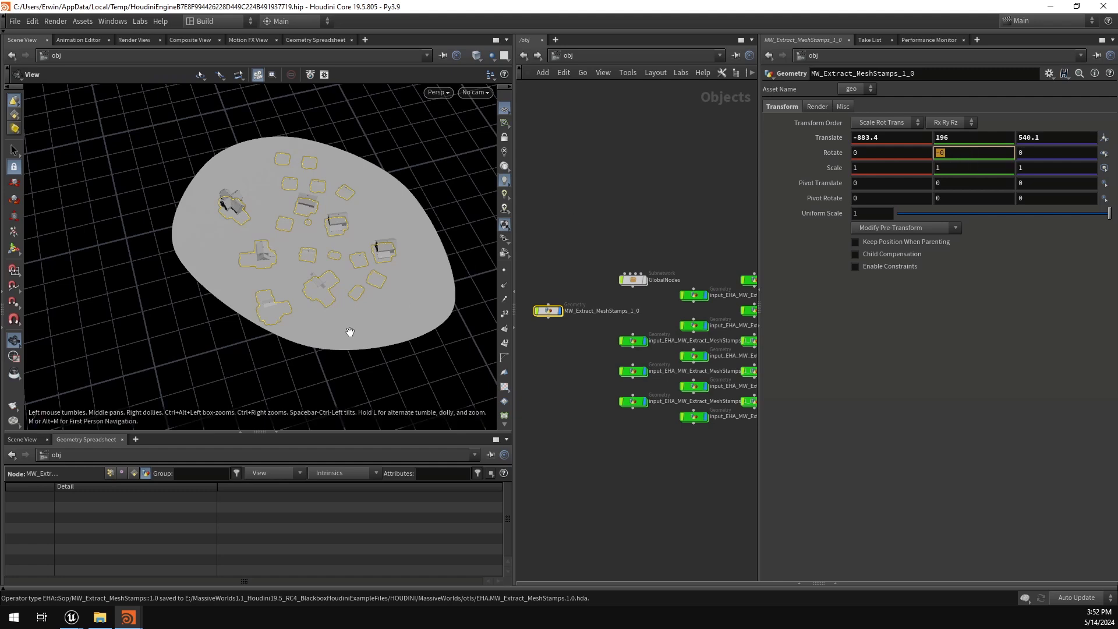
Step: Try different Y rotations on the MW_Extract_MeshStamps_1_0 object and reset its Y rotation to 0
{"action": "middle_click_drag", "start_coordinate": [944, 150], "coordinate": [967, 88]}
{"action": "middle_click_drag", "start_coordinate": [804, 106], "coordinate": [750, 112]}
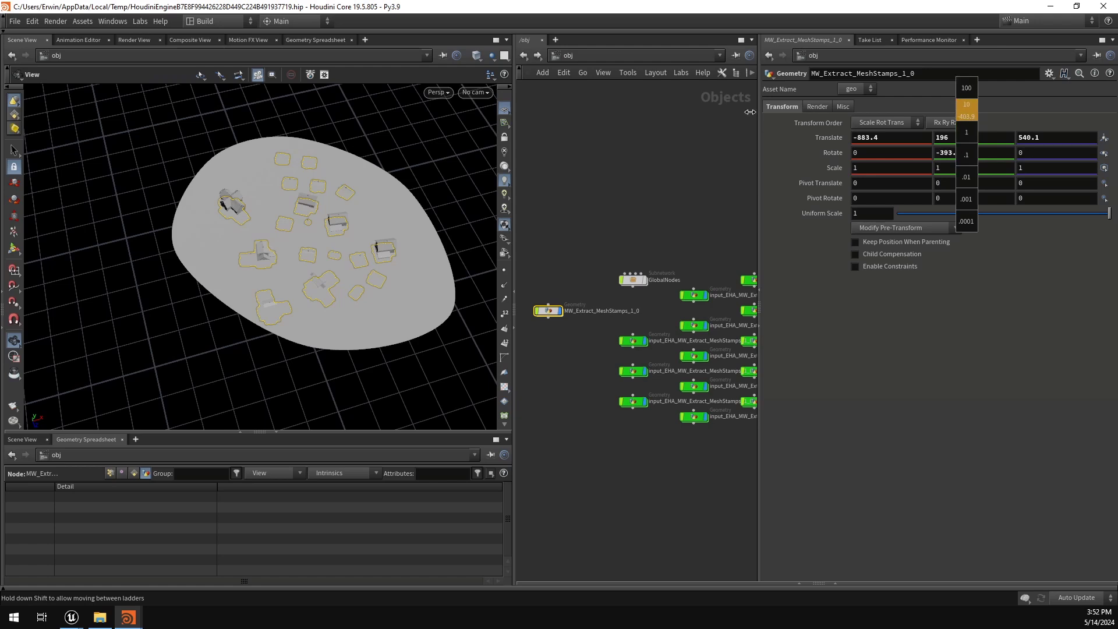
{"action": "middle_click_drag", "start_coordinate": [1114, 120], "coordinate": [872, 230]}
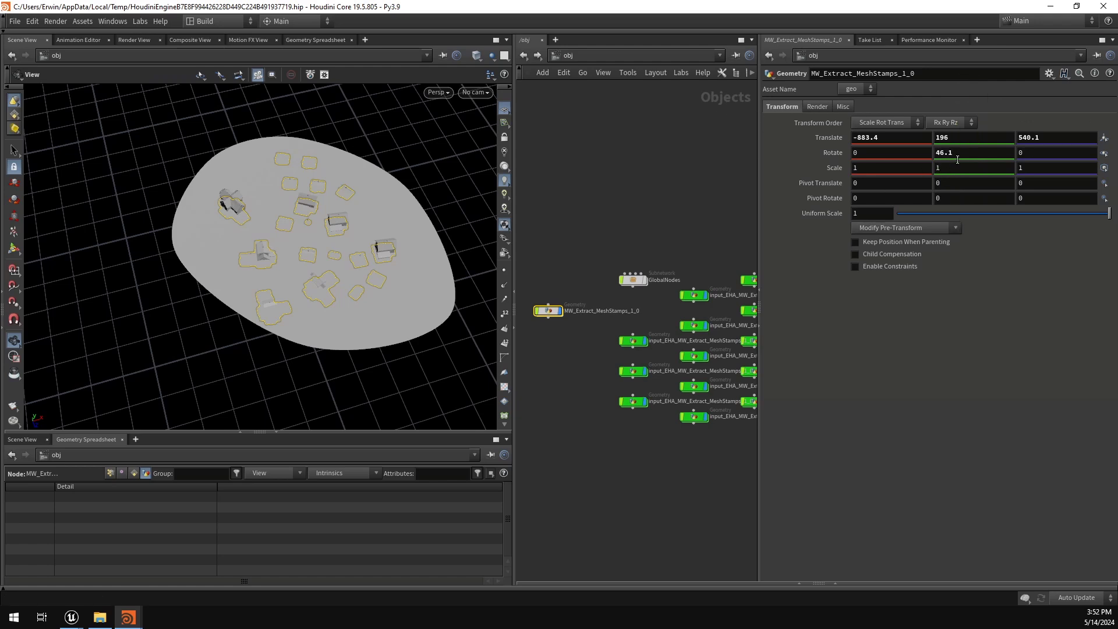
{"action": "type", "text": "0"}
{"action": "key", "text": "Return"}
Step: Enter the mesh stamps asset and inspect the MassiveWorlds_UTIL_WorldTransform1 node in the Output & World Offset section
{"action": "double_click", "coordinate": [548, 310]}
{"action": "double_click", "coordinate": [595, 333]}
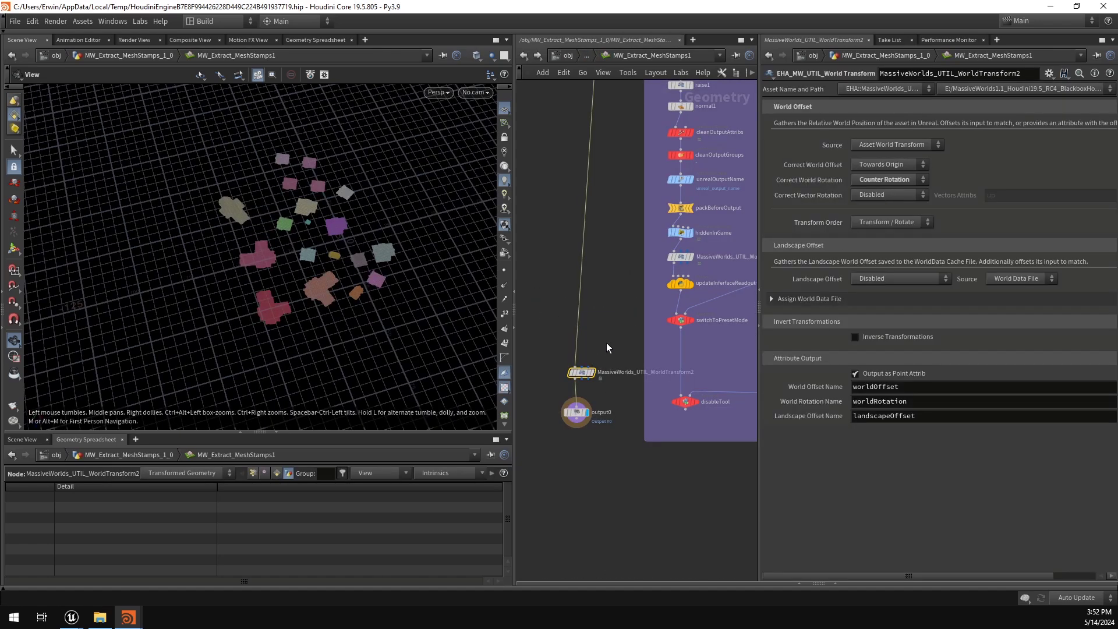
{"action": "scroll", "coordinate": [641, 261], "scroll_direction": "down", "scroll_amount": 3}
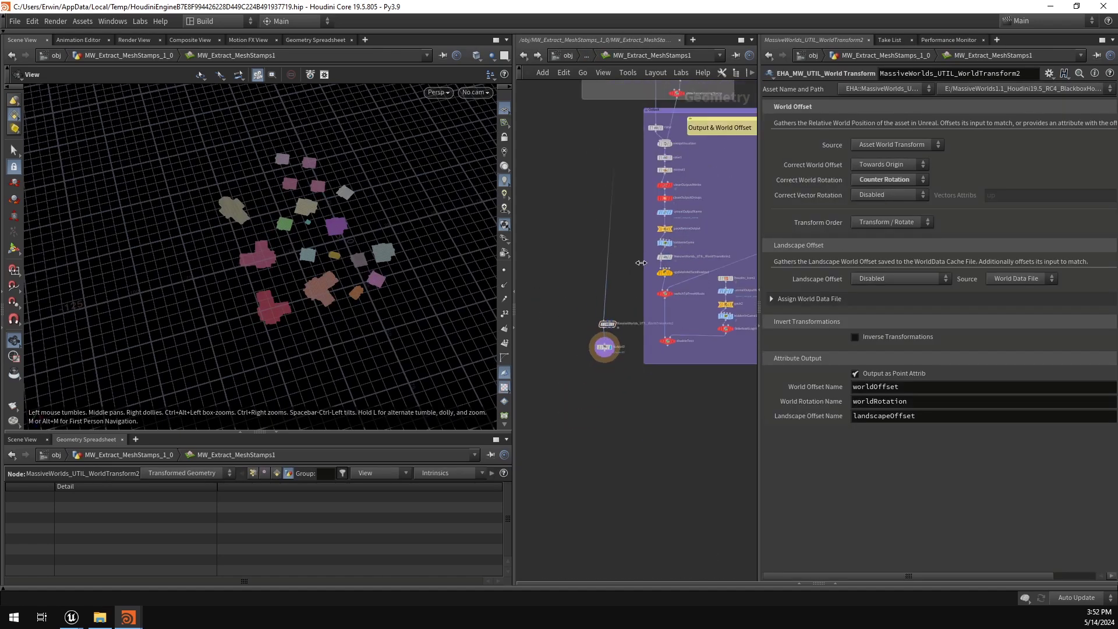
{"action": "middle_click_drag", "start_coordinate": [641, 263], "coordinate": [609, 315]}
{"action": "scroll", "coordinate": [638, 309], "scroll_direction": "up", "scroll_amount": 3}
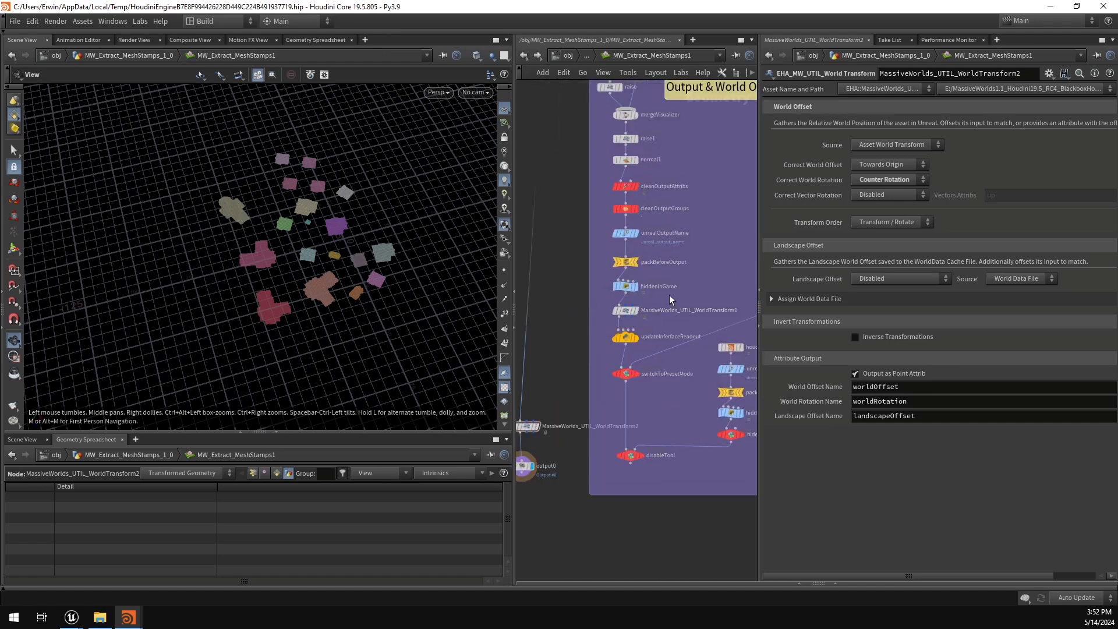
{"action": "left_click", "coordinate": [626, 311]}
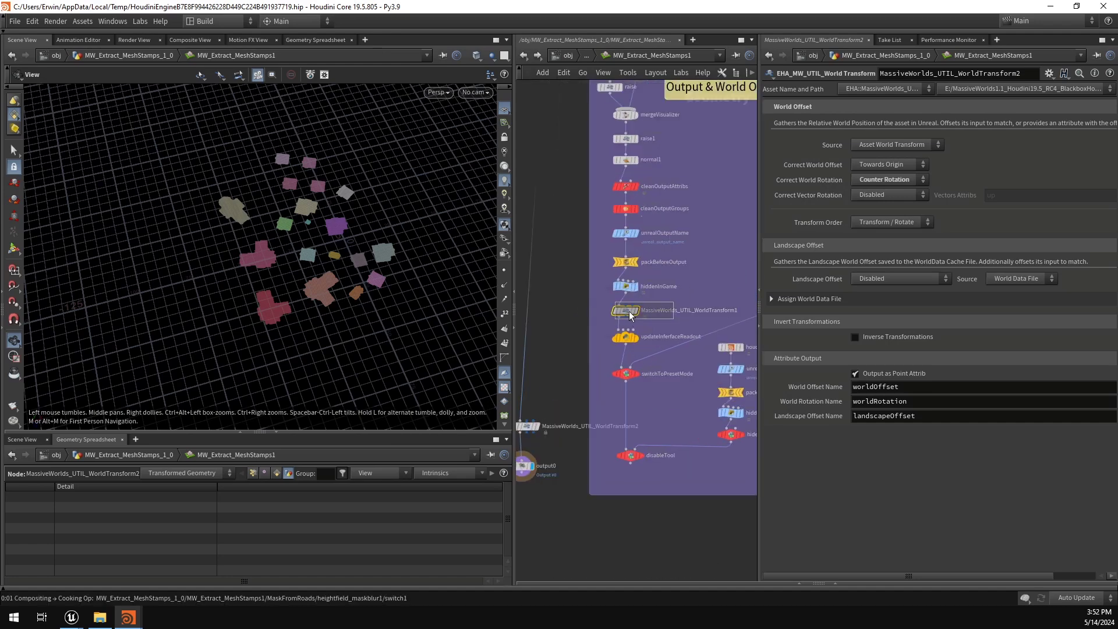
{"action": "middle_click_drag", "start_coordinate": [629, 311], "coordinate": [657, 305]}
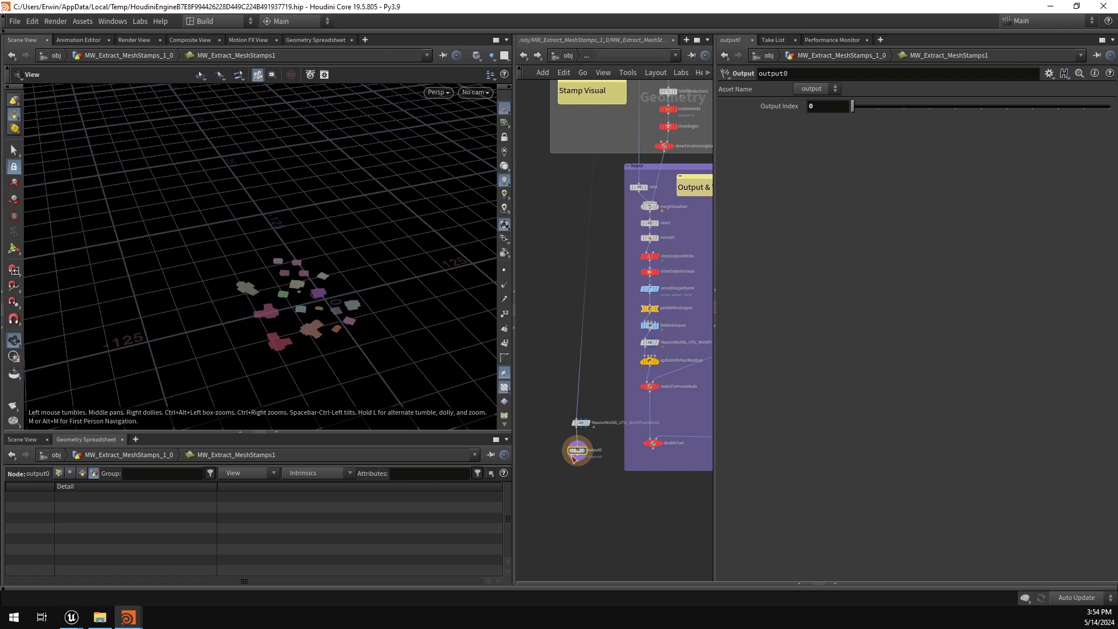
Step: Move output0 beneath disableTool, connect it to that node, and delete the MassiveWorlds_UTIL_WorldTransform2 node
{"action": "left_click_drag", "start_coordinate": [578, 450], "coordinate": [655, 470]}
{"action": "scroll", "coordinate": [658, 463], "scroll_direction": "up", "scroll_amount": 3}
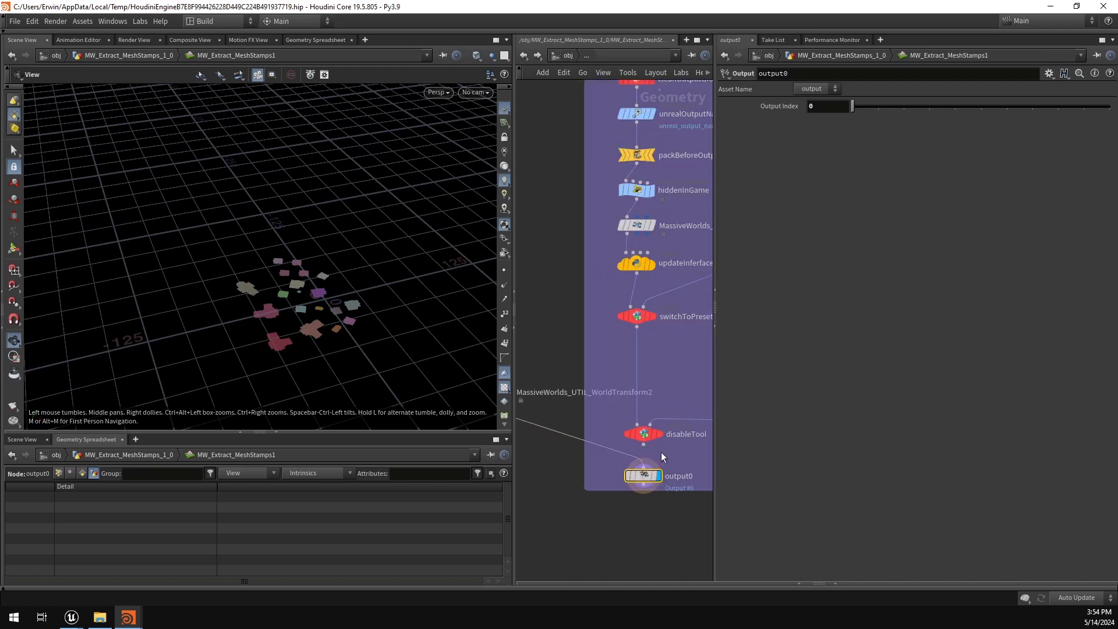
{"action": "scroll", "coordinate": [577, 445], "scroll_direction": "down", "scroll_amount": 3}
{"action": "left_click", "coordinate": [537, 415]}
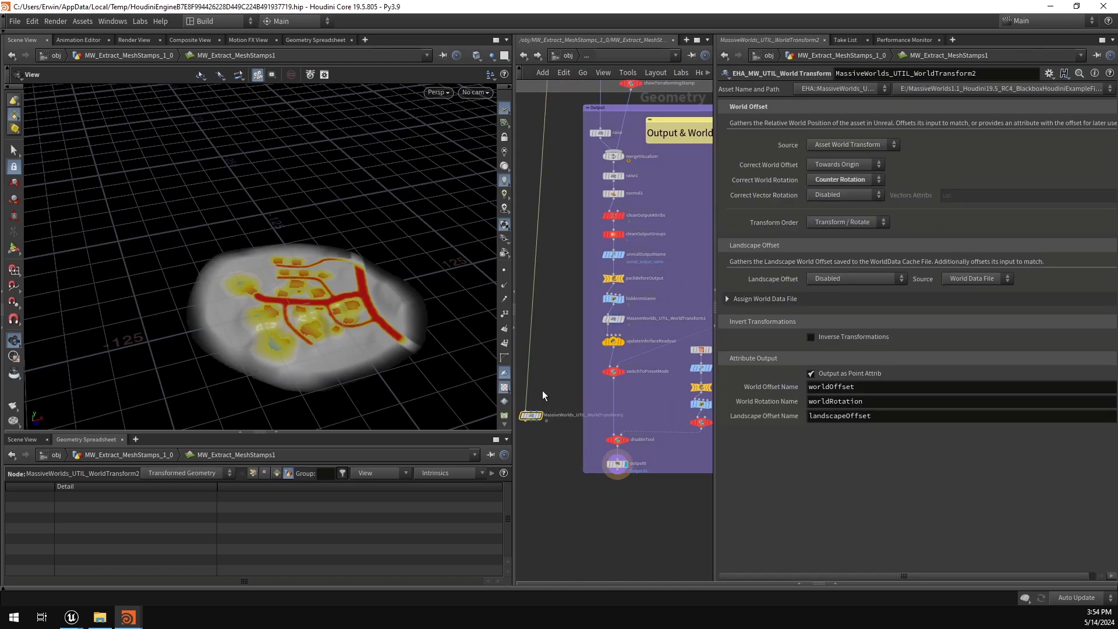
{"action": "key", "text": "Delete"}
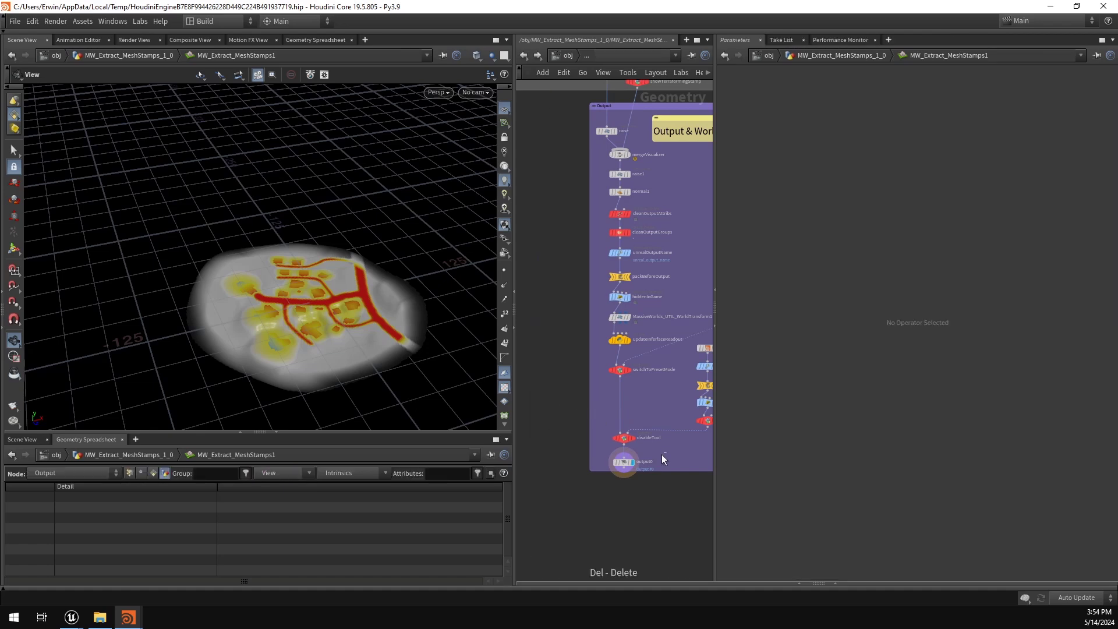
Step: Select MassiveWorlds_UTIL_WorldTransform1 and trace the network back to the Footprint Generation and BP splines input sections
{"action": "scroll", "coordinate": [653, 494], "scroll_direction": "up", "scroll_amount": 3}
{"action": "left_click", "coordinate": [600, 356]}
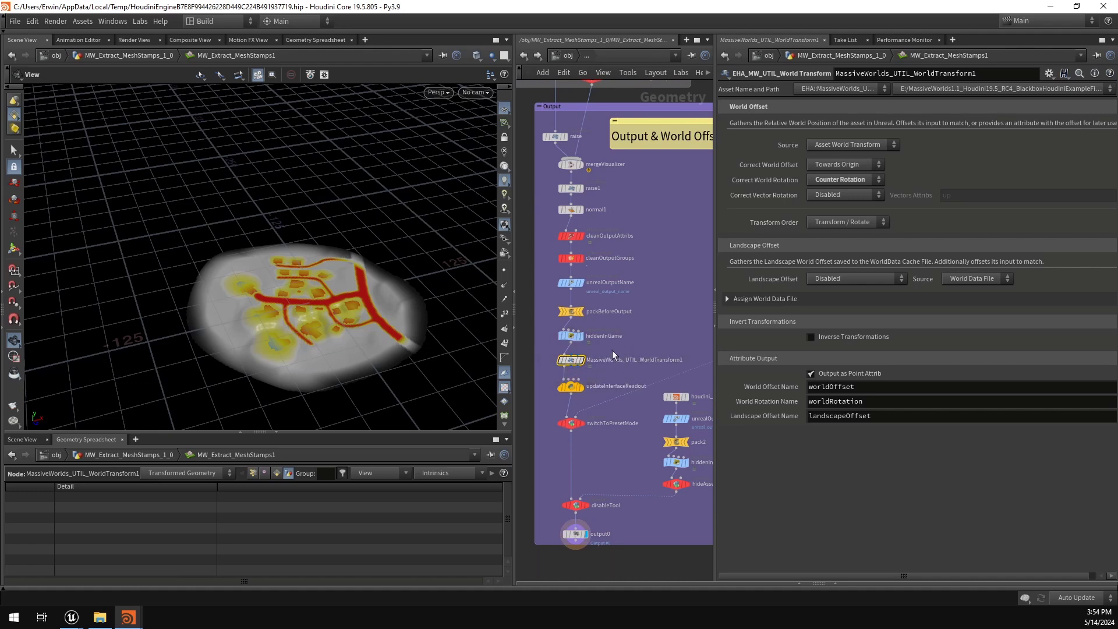
{"action": "scroll", "coordinate": [640, 332], "scroll_direction": "down", "scroll_amount": 6}
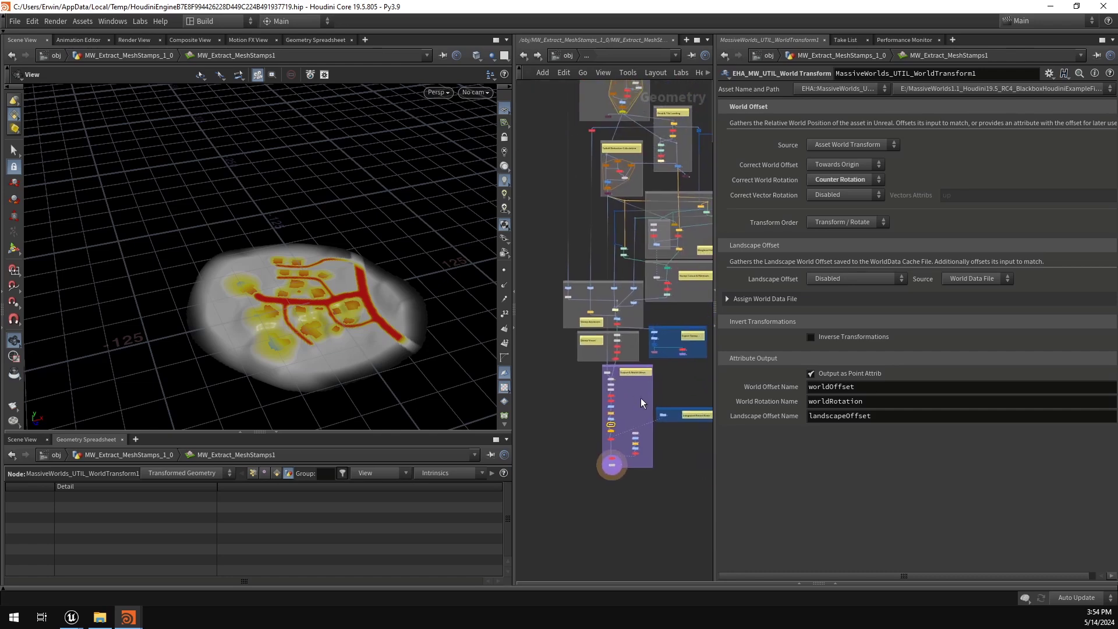
{"action": "middle_click_drag", "start_coordinate": [566, 226], "coordinate": [556, 454]}
{"action": "scroll", "coordinate": [625, 276], "scroll_direction": "up", "scroll_amount": 5}
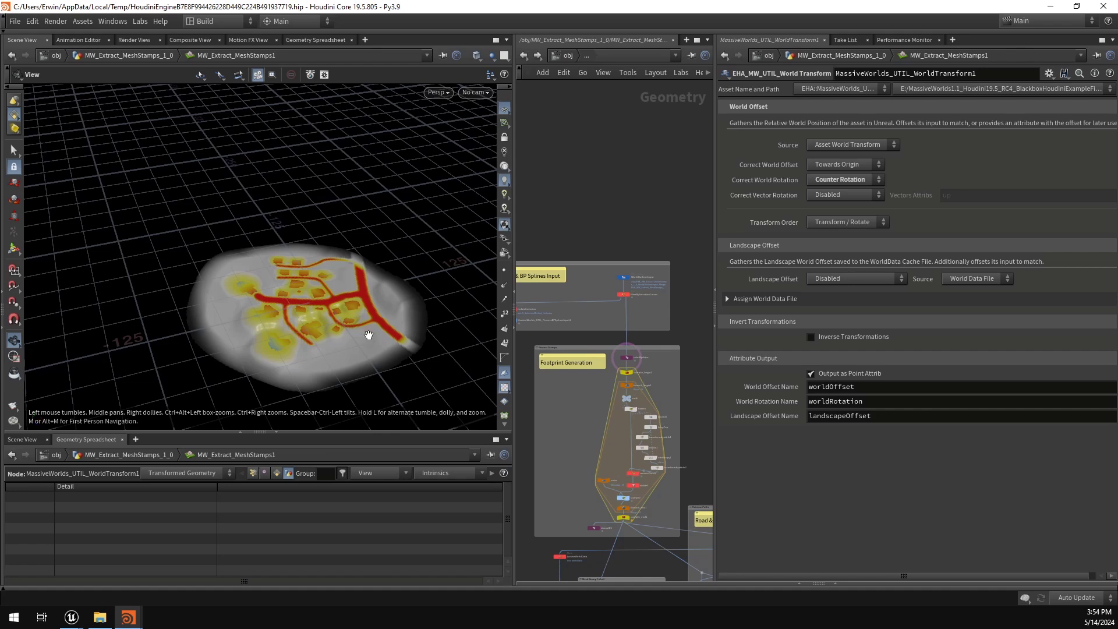
Step: Switch to the Unreal Editor and examine the village's place in the whole landscape with the transform gizmo hidden
{"action": "mouse_move", "coordinate": [71, 617]}
{"action": "left_click", "coordinate": [62, 562]}
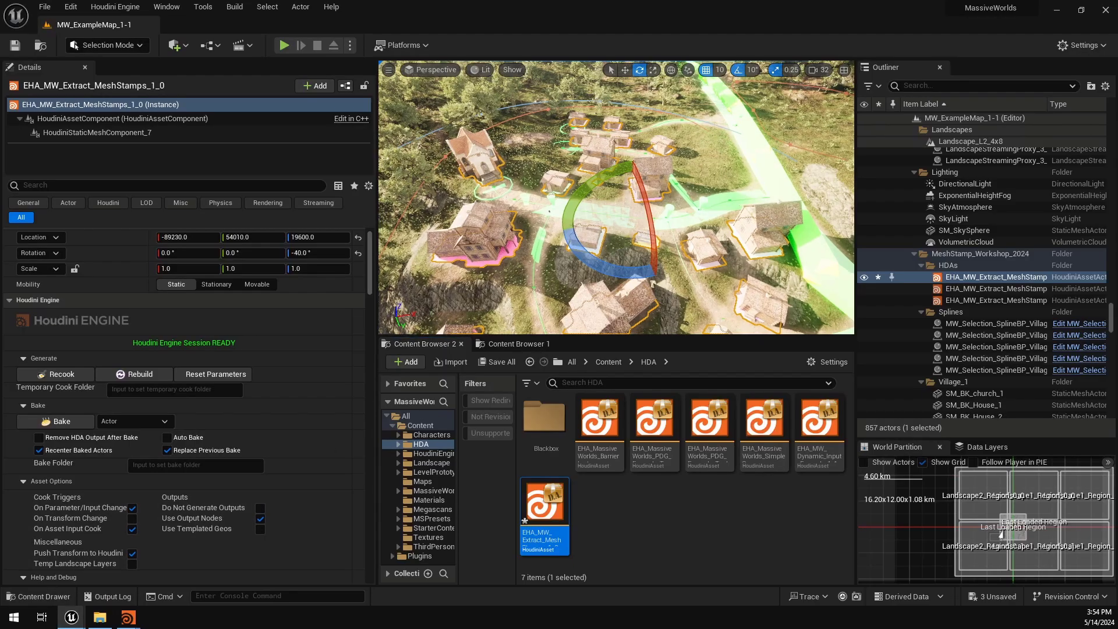
{"action": "scroll", "coordinate": [616, 197], "scroll_direction": "down", "scroll_amount": 15}
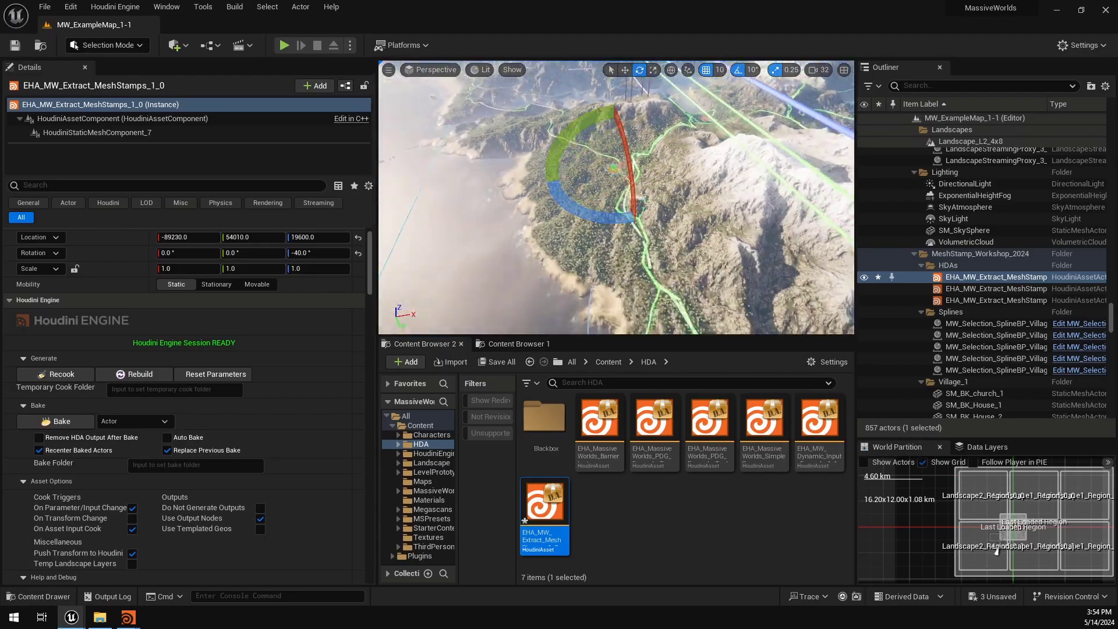
{"action": "right_click_drag", "start_coordinate": [616, 197], "coordinate": [616, 175]}
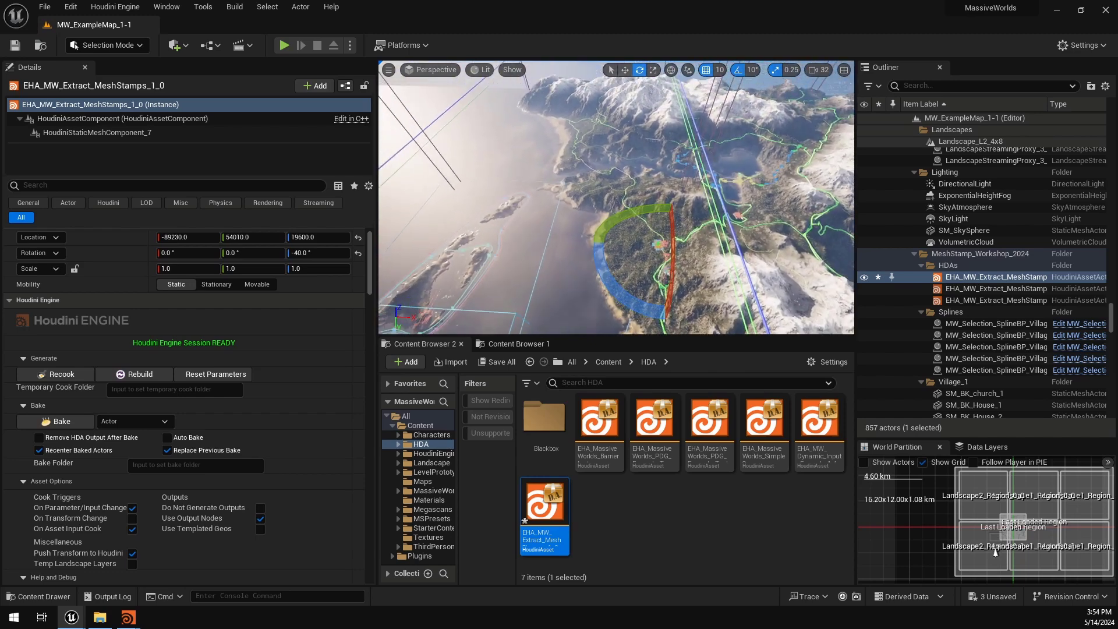
{"action": "key", "text": "q"}
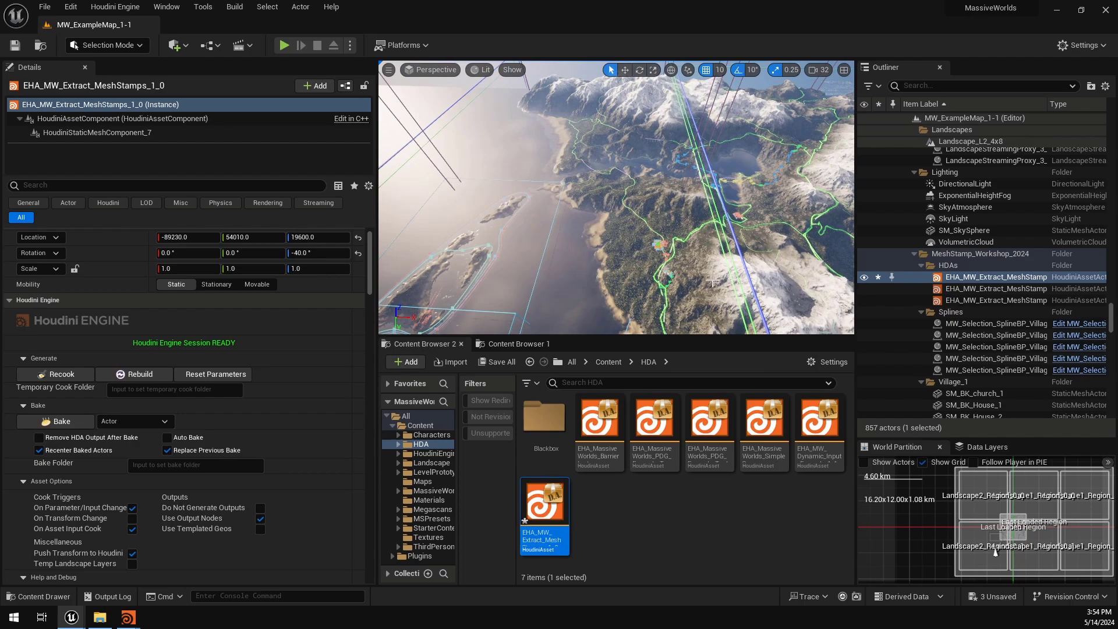
Step: Switch back to Houdini and locate the MassiveWorlds_LoadMultiCaches1 node in the Road & Tile Loading section
{"action": "mouse_move", "coordinate": [128, 616]}
{"action": "left_click", "coordinate": [100, 563]}
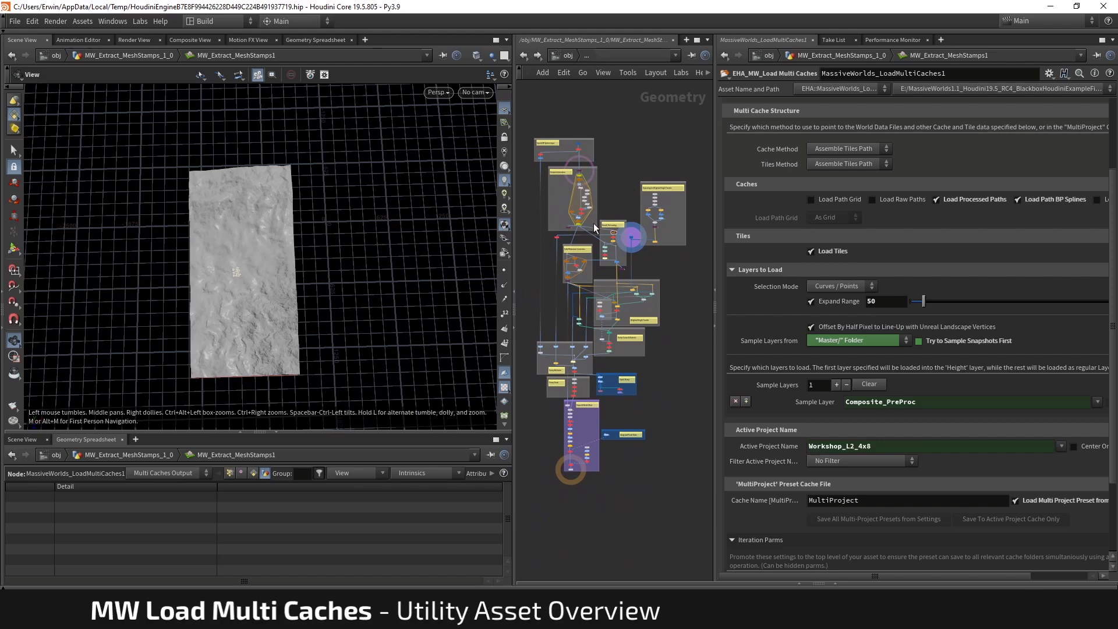
{"action": "mouse_move", "coordinate": [615, 233]}
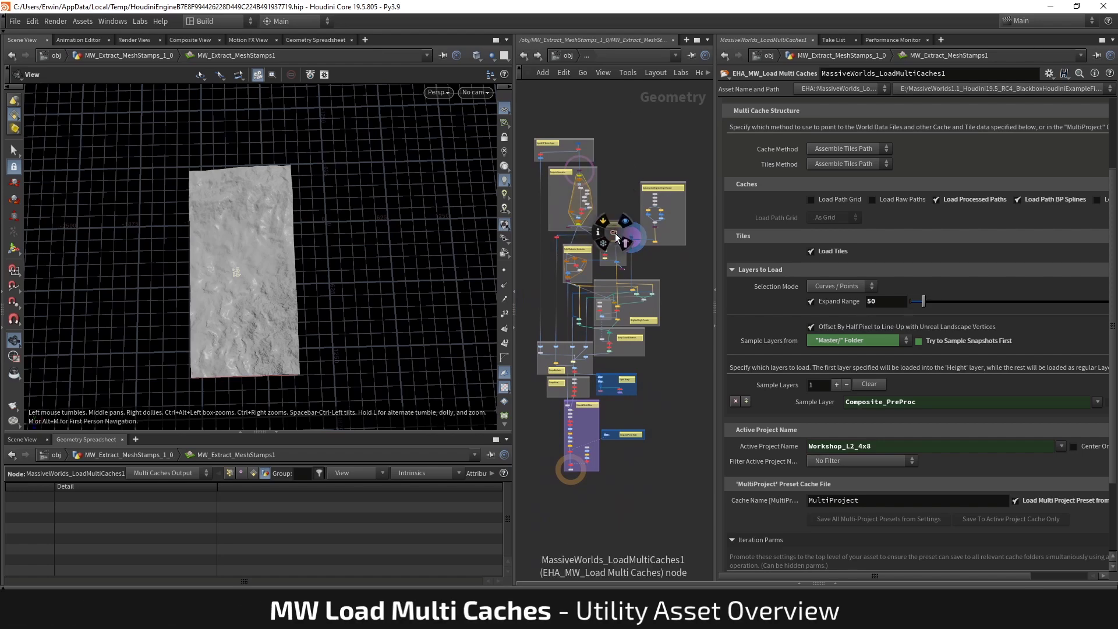
{"action": "scroll", "coordinate": [614, 232], "scroll_direction": "up", "scroll_amount": 10}
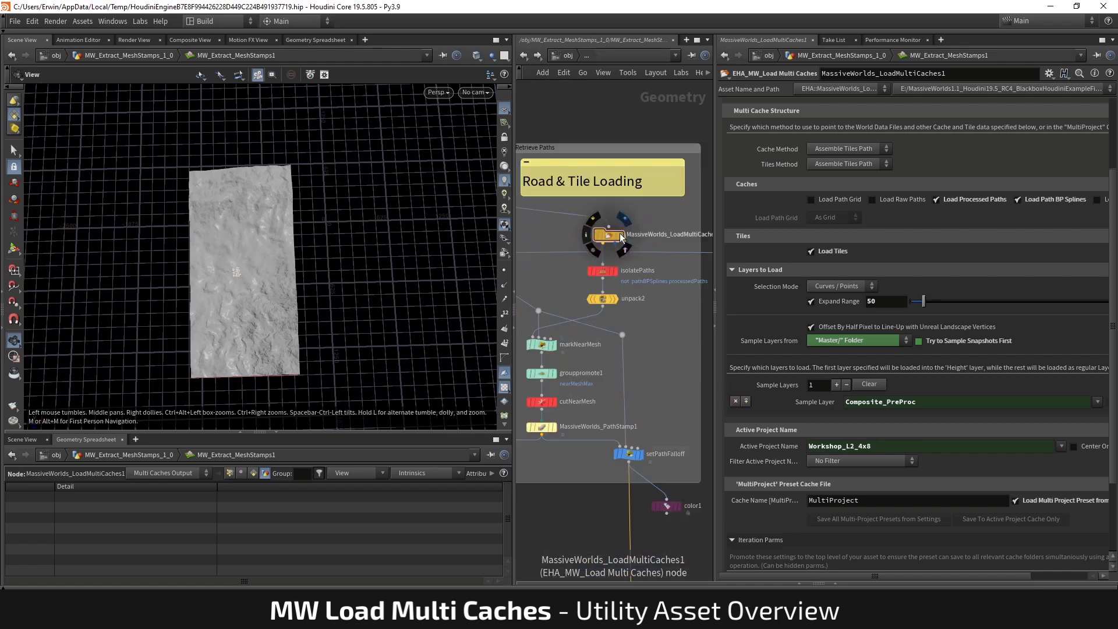
Step: Display the output of MassiveWorlds_LoadMultiCaches1 and examine its loaded tiles and paths in both shaded and wireframe views
{"action": "left_click", "coordinate": [617, 240]}
{"action": "scroll", "coordinate": [638, 292], "scroll_direction": "down", "scroll_amount": 5}
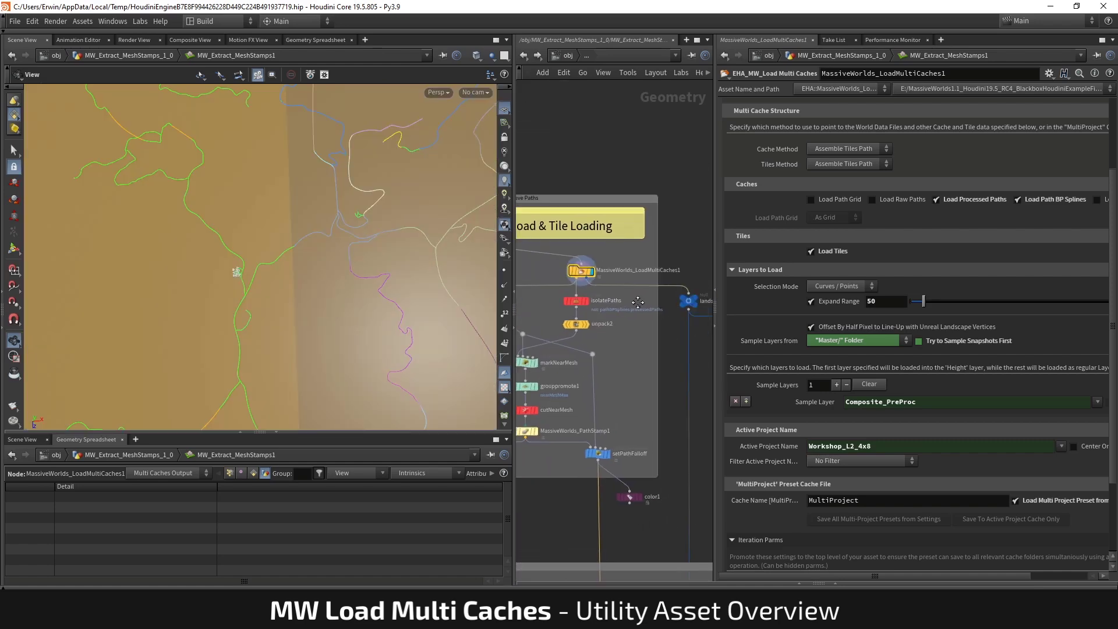
{"action": "middle_click_drag", "start_coordinate": [631, 281], "coordinate": [660, 318]}
{"action": "left_click_drag", "start_coordinate": [250, 256], "coordinate": [273, 177]}
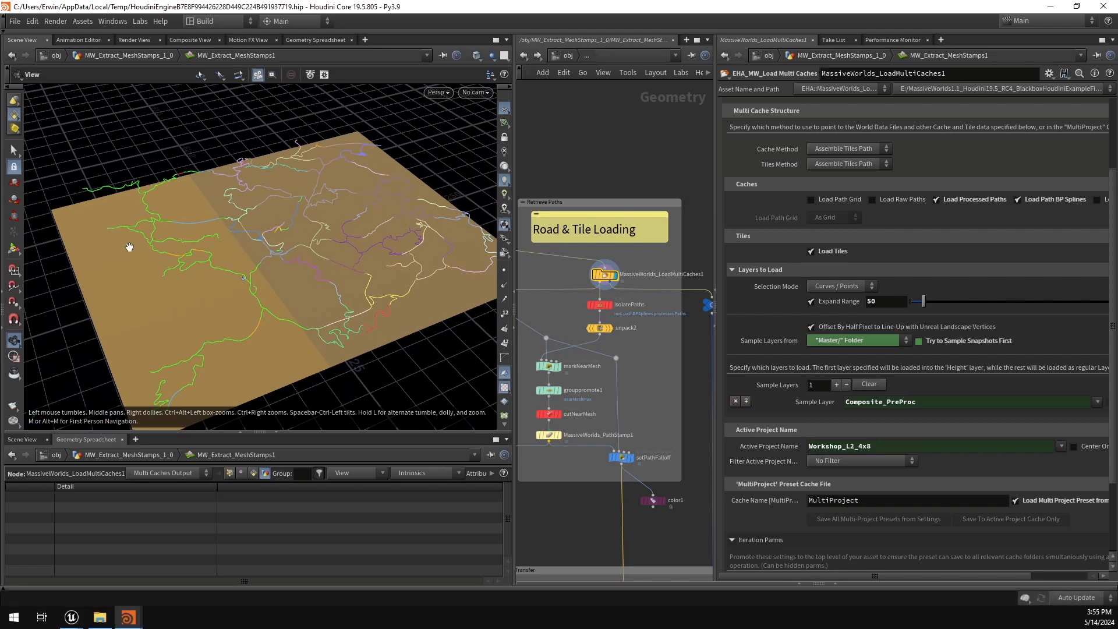
{"action": "key", "text": "w"}
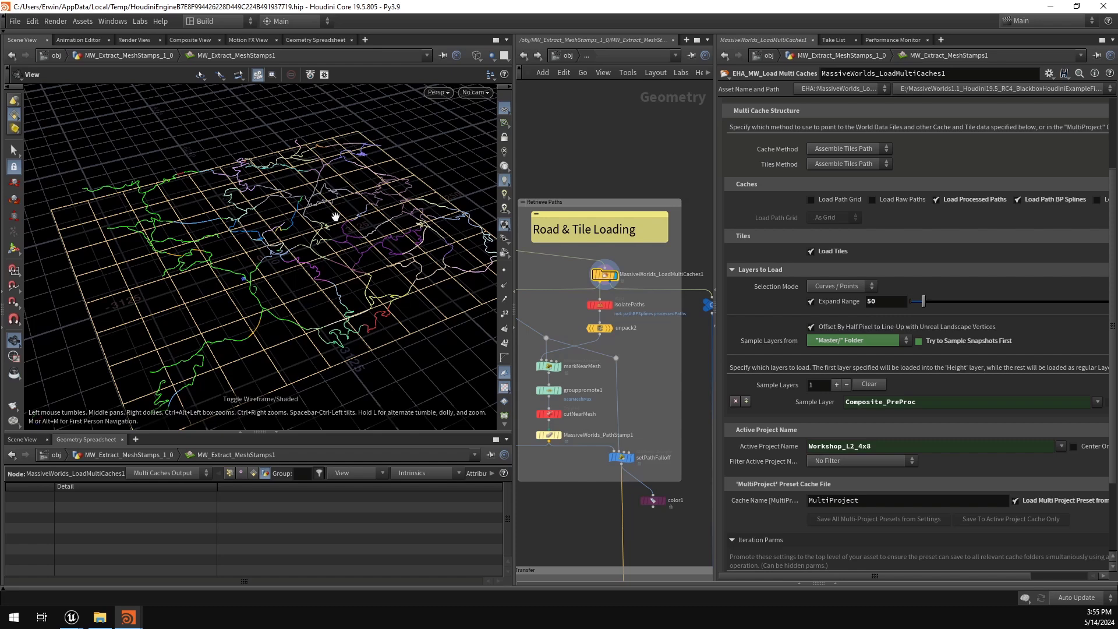
{"action": "key", "text": "w"}
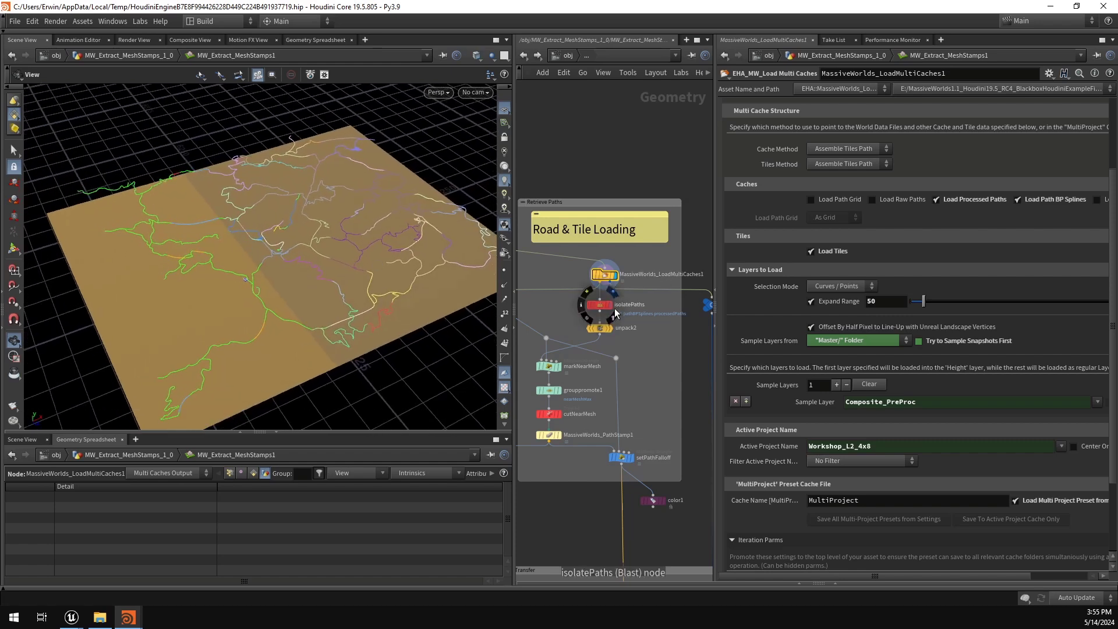
{"action": "middle_click_drag", "start_coordinate": [549, 332], "coordinate": [582, 330]}
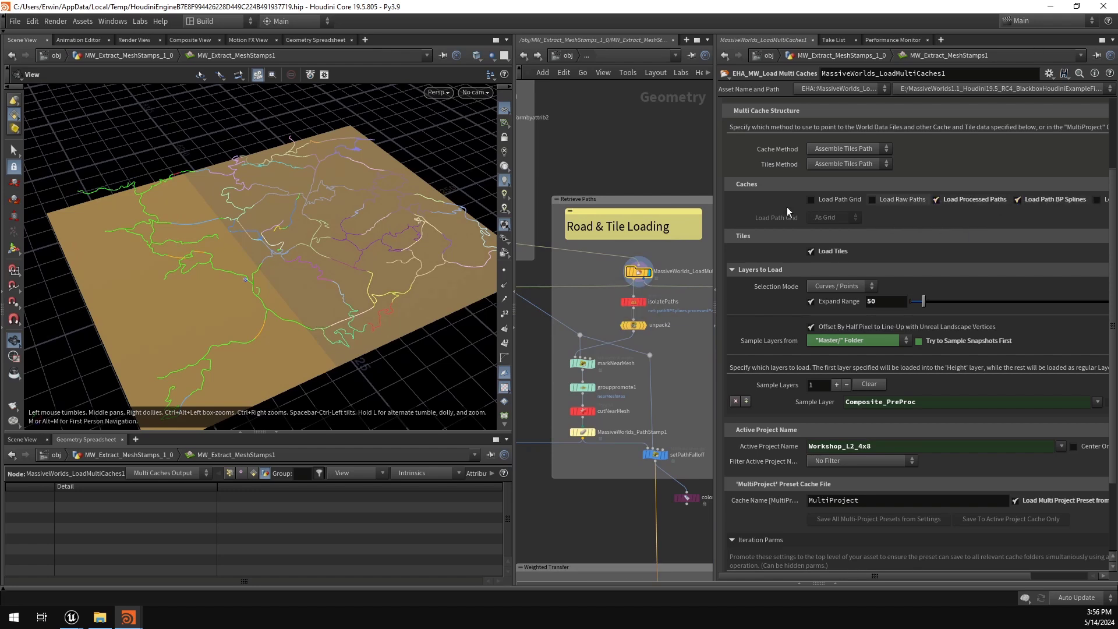
Step: Widen the parameter pane so that all the cache loading options fit in view
{"action": "left_click_drag", "start_coordinate": [714, 198], "coordinate": [401, 220]}
{"action": "left_click_drag", "start_coordinate": [553, 267], "coordinate": [593, 267]}
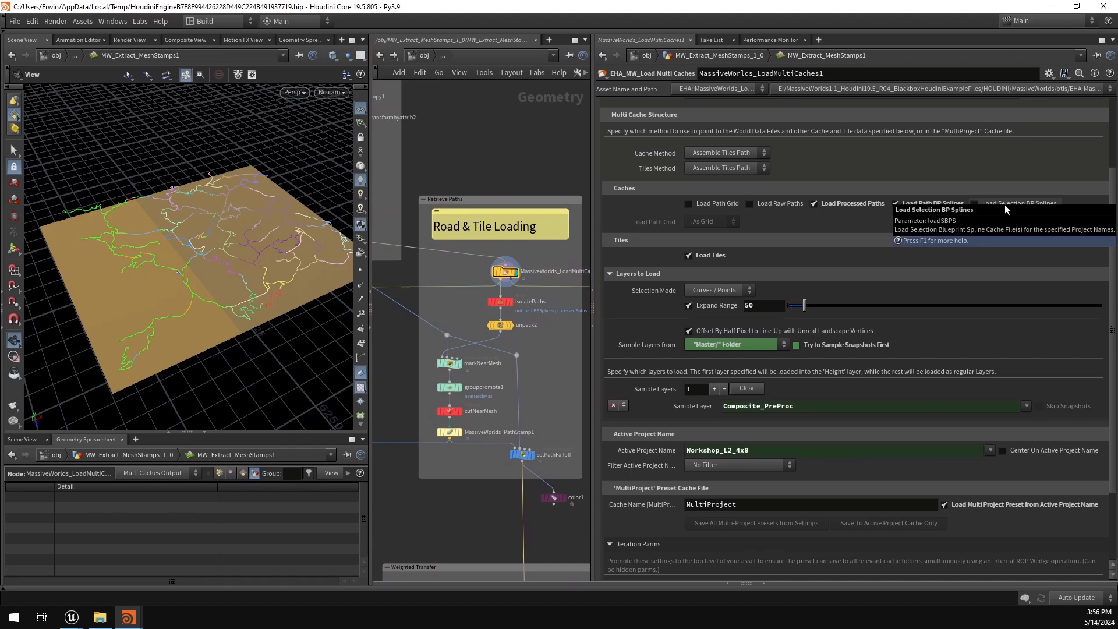
Step: Try loading the Selection BP Splines and then the Path Grid as points, switching each cache off again after viewing it
{"action": "left_click", "coordinate": [1005, 204]}
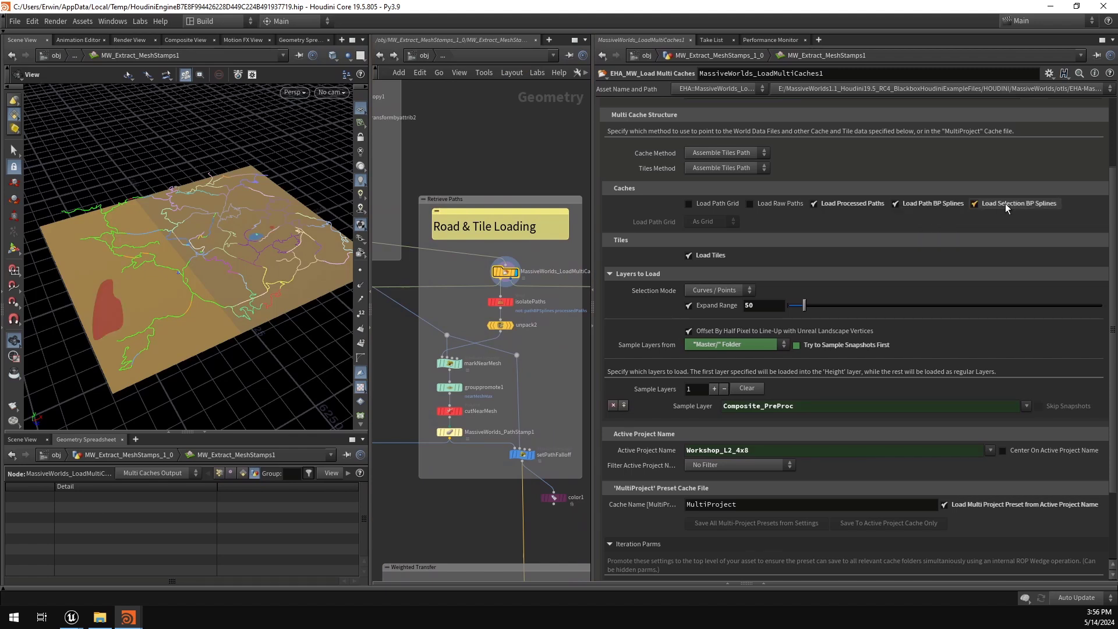
{"action": "left_click", "coordinate": [1005, 204]}
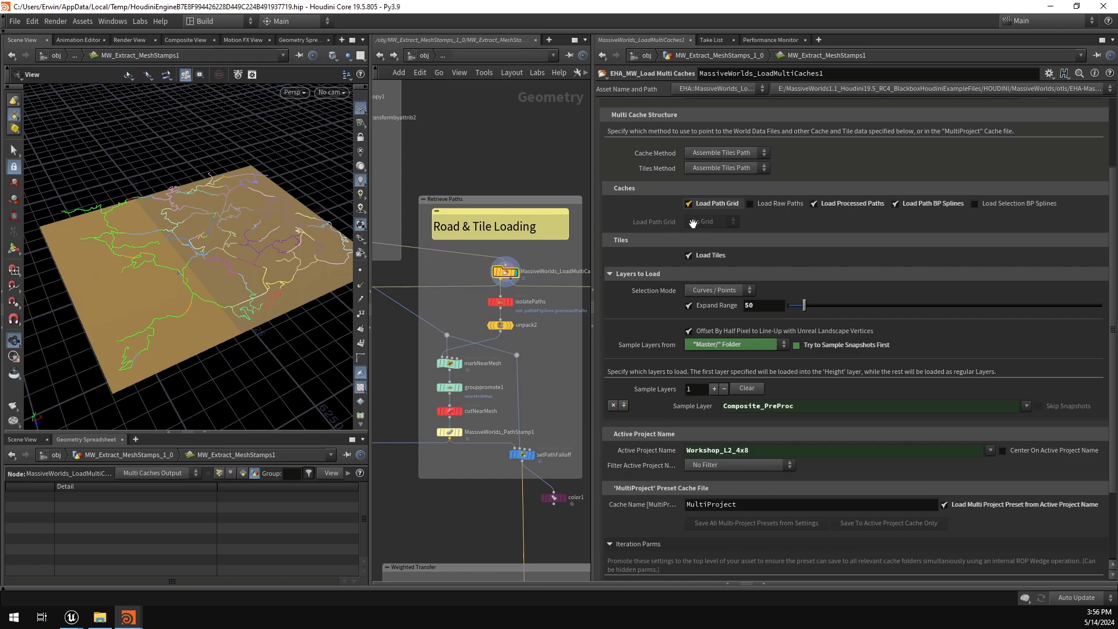
{"action": "left_click", "coordinate": [707, 245]}
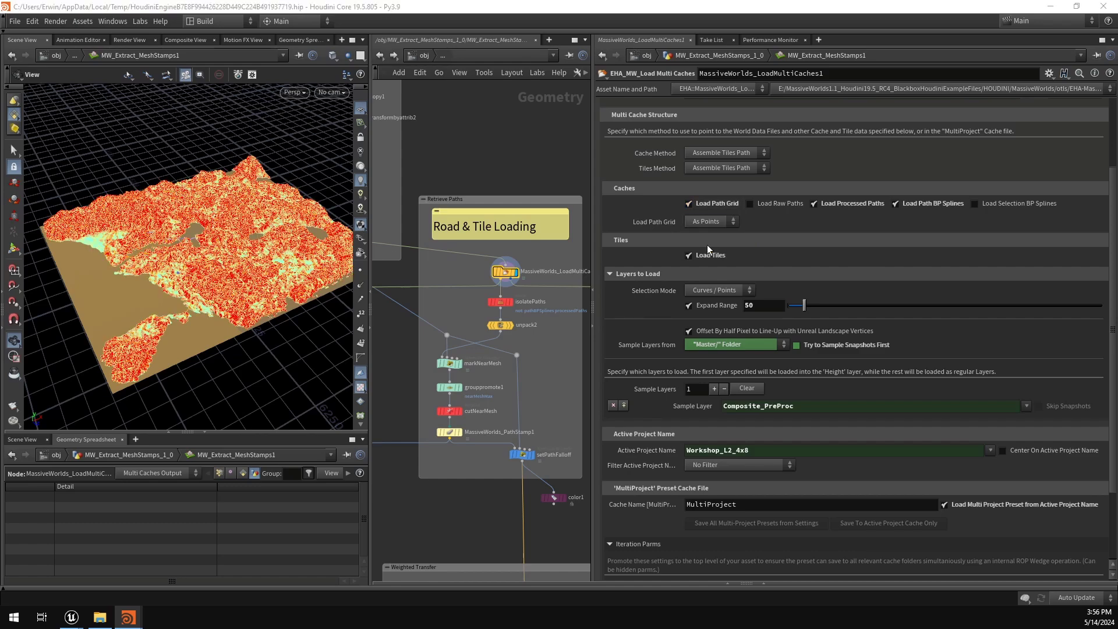
{"action": "right_click_drag", "start_coordinate": [267, 276], "coordinate": [518, 269]}
{"action": "right_click_drag", "start_coordinate": [270, 187], "coordinate": [216, 212]}
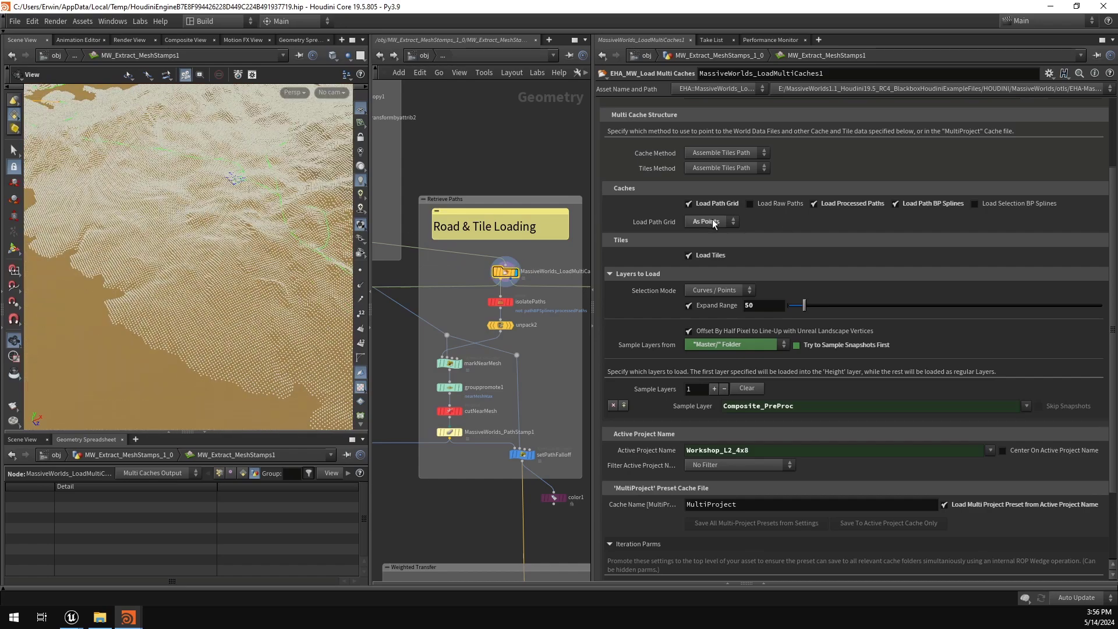
{"action": "left_click", "coordinate": [719, 204]}
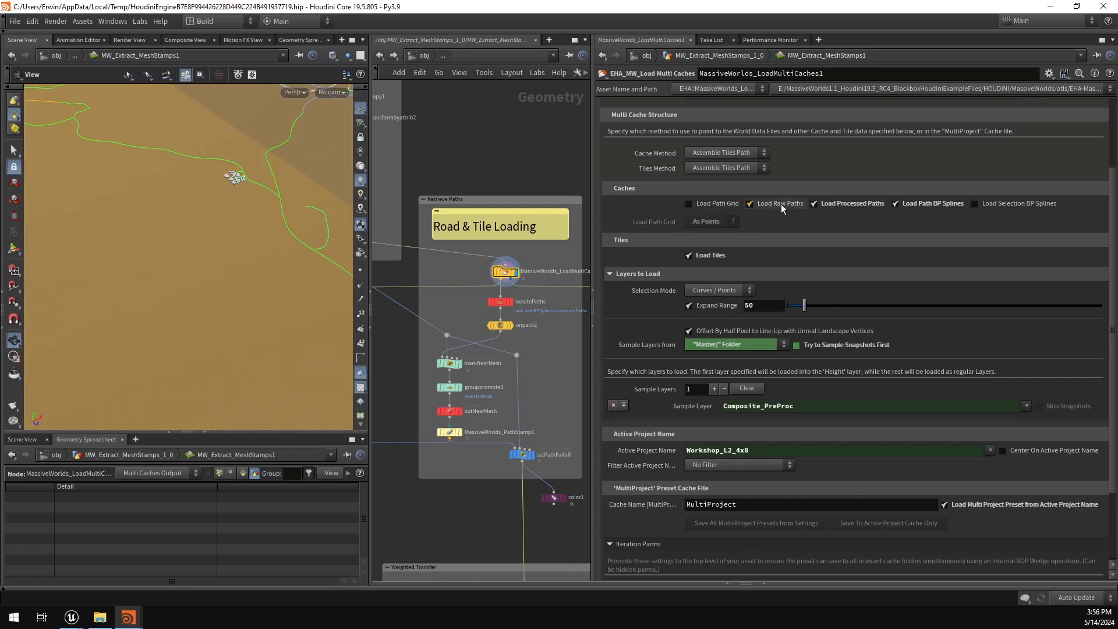
Step: Enable loading of the raw paths and compare them with the processed paths around the buildings
{"action": "left_click", "coordinate": [781, 205]}
{"action": "mouse_move", "coordinate": [277, 188]}
{"action": "left_mouse_down"}
{"action": "mouse_move", "coordinate": [282, 220]}
{"action": "mouse_move", "coordinate": [281, 206]}
{"action": "left_mouse_up"}
{"action": "middle_click_drag", "start_coordinate": [280, 206], "coordinate": [257, 276]}
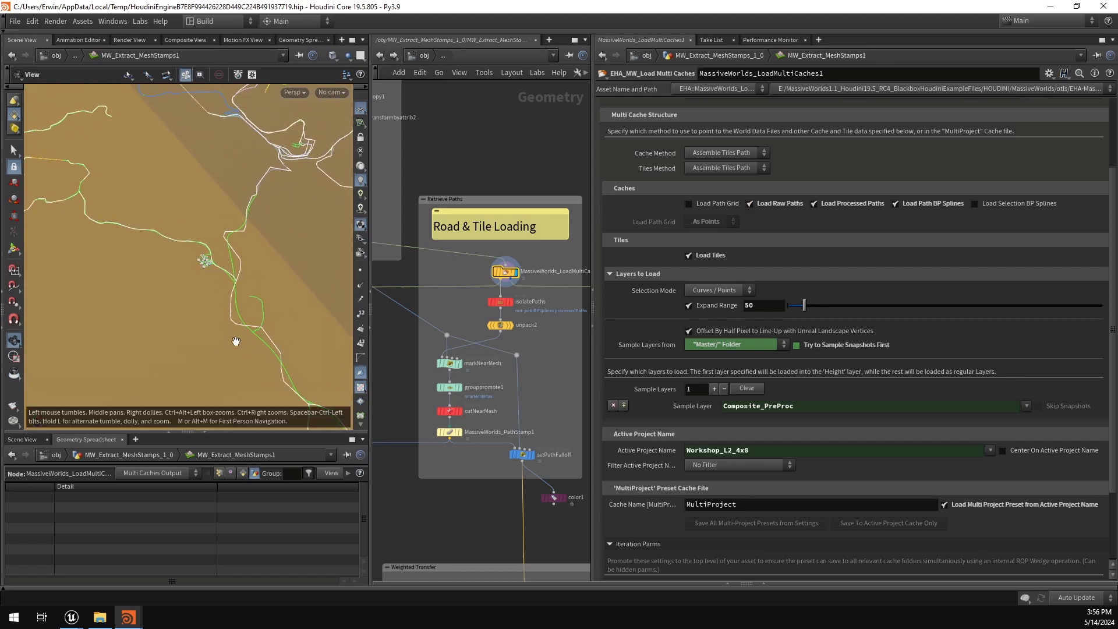
{"action": "middle_click_drag", "start_coordinate": [268, 238], "coordinate": [269, 250]}
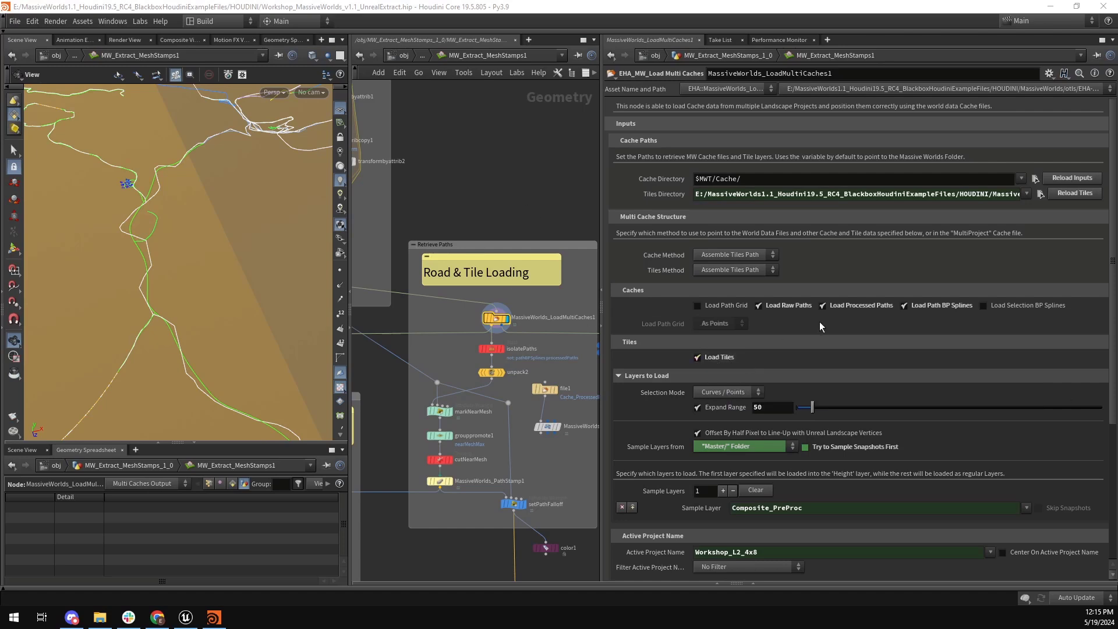
Step: Review the Composite_PreProc sample layer setting and display the landscape null to examine the sampled terrain
{"action": "scroll", "coordinate": [658, 331], "scroll_direction": "down", "scroll_amount": 4}
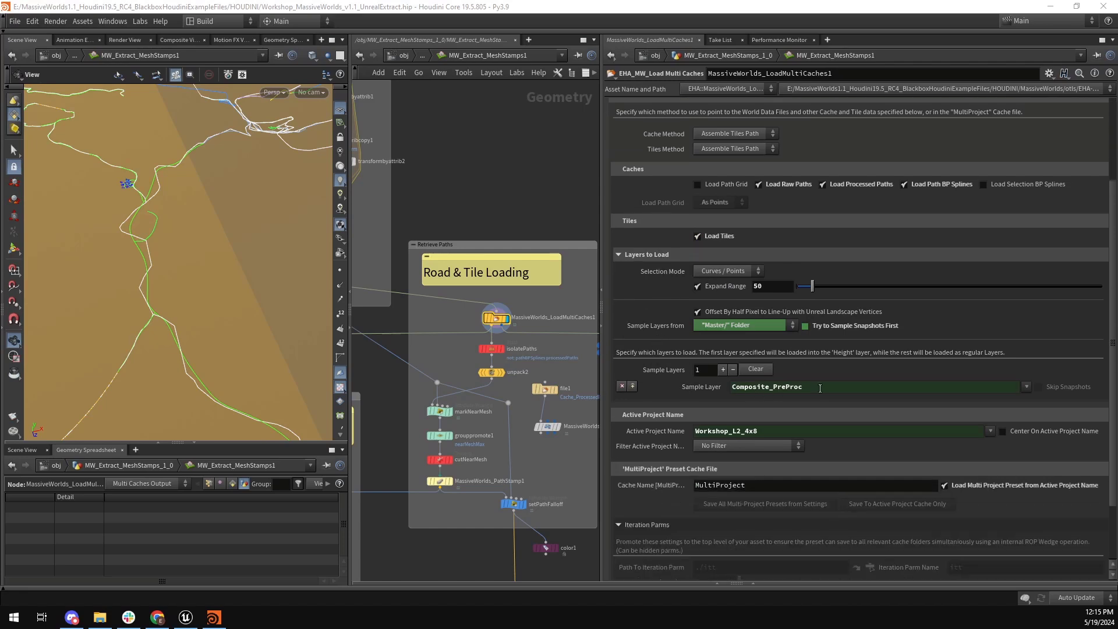
{"action": "left_click", "coordinate": [839, 386]}
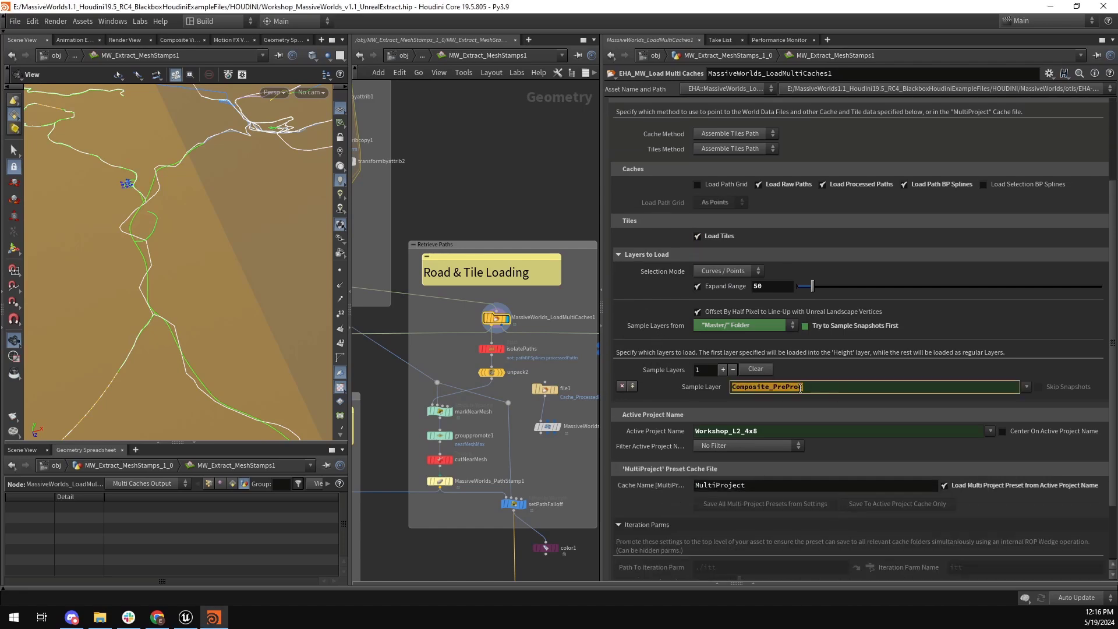
{"action": "left_click", "coordinate": [837, 386]}
{"action": "middle_click_drag", "start_coordinate": [531, 202], "coordinate": [451, 191]}
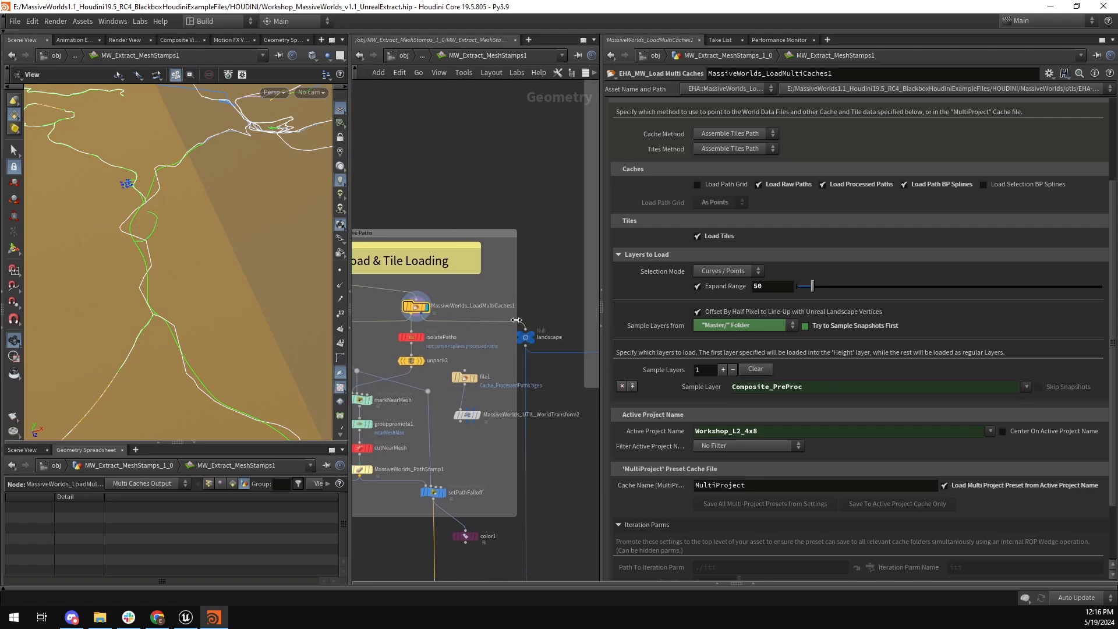
{"action": "left_click", "coordinate": [527, 342]}
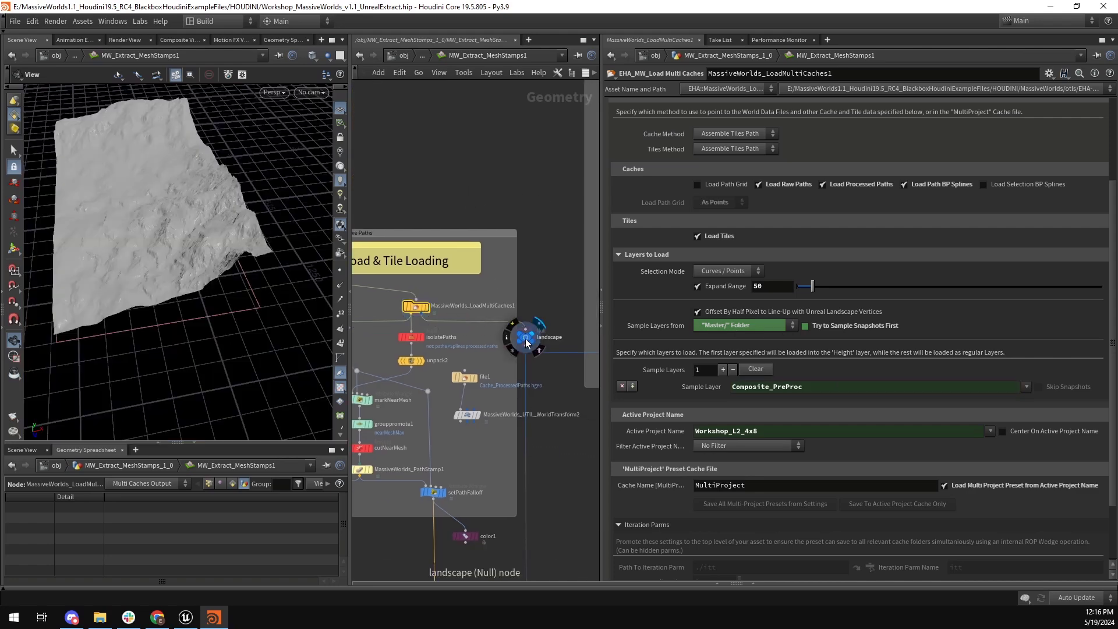
{"action": "left_click_drag", "start_coordinate": [187, 212], "coordinate": [158, 197]}
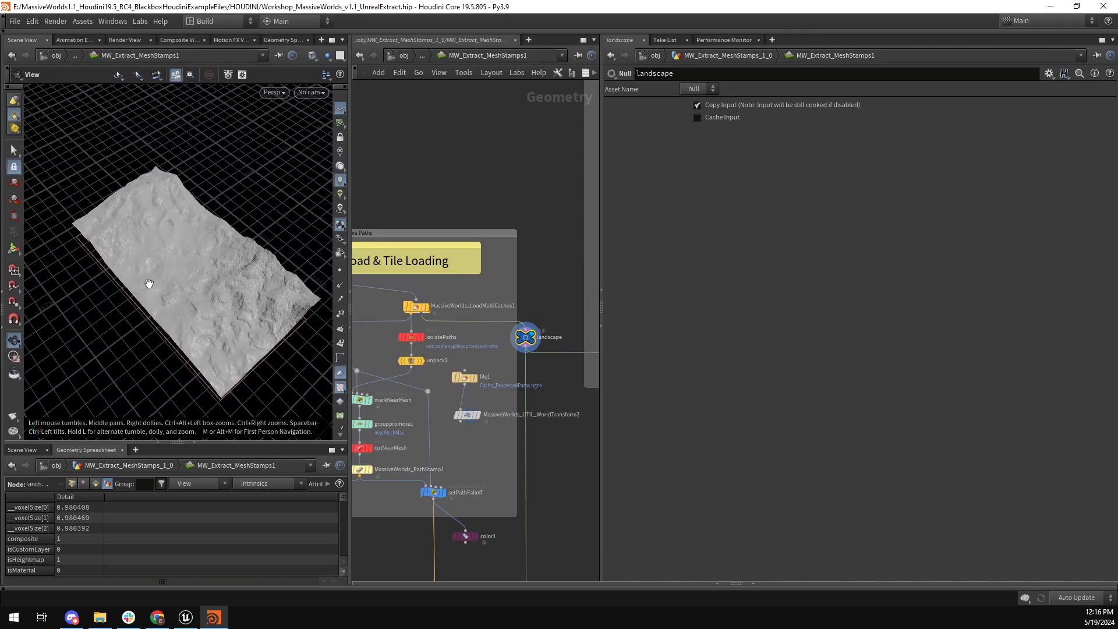
Step: Add an EHA_MW_Load Layers node next to the Load Multi Caches node in the Retrieve Paths network box
{"action": "left_click_drag", "start_coordinate": [455, 285], "coordinate": [382, 320]}
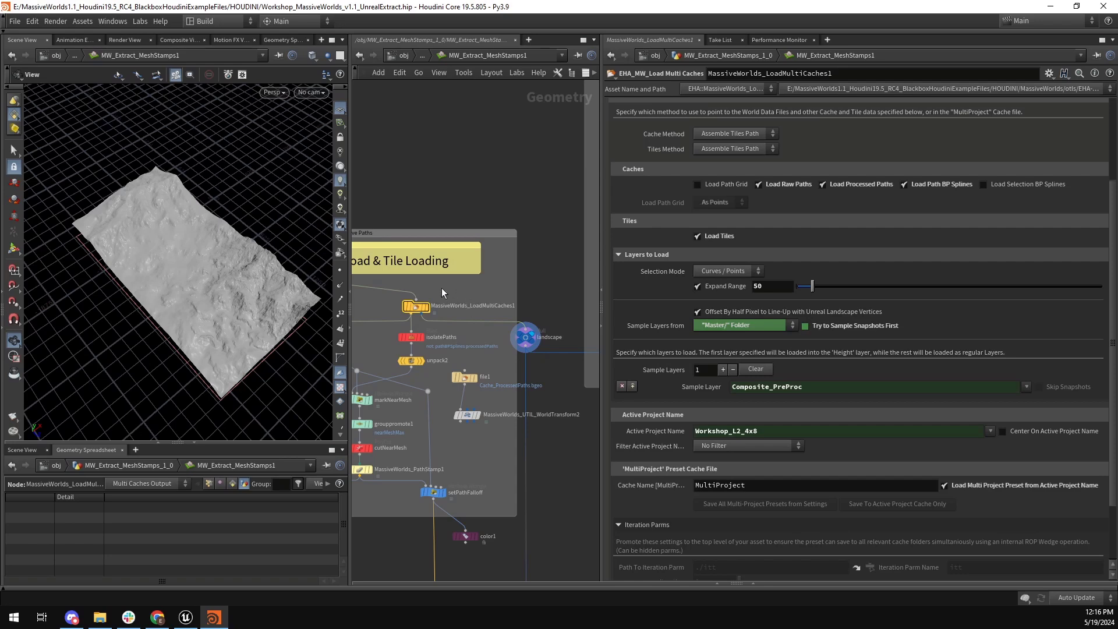
{"action": "key", "text": "f"}
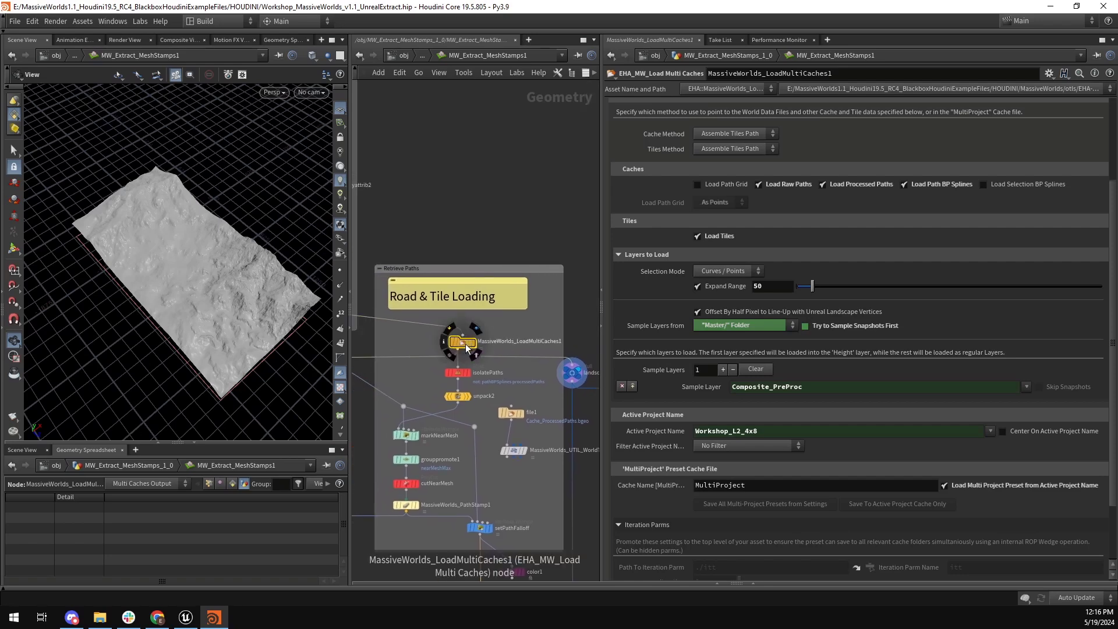
{"action": "key", "text": "Tab"}
{"action": "type", "text": "load"}
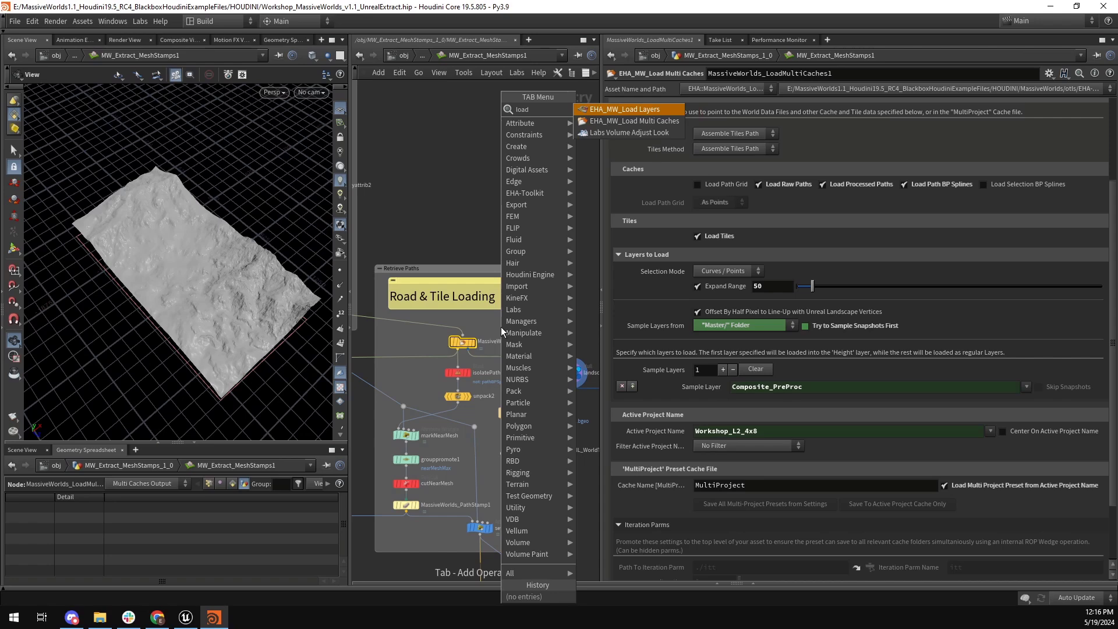
{"action": "key", "text": "Return"}
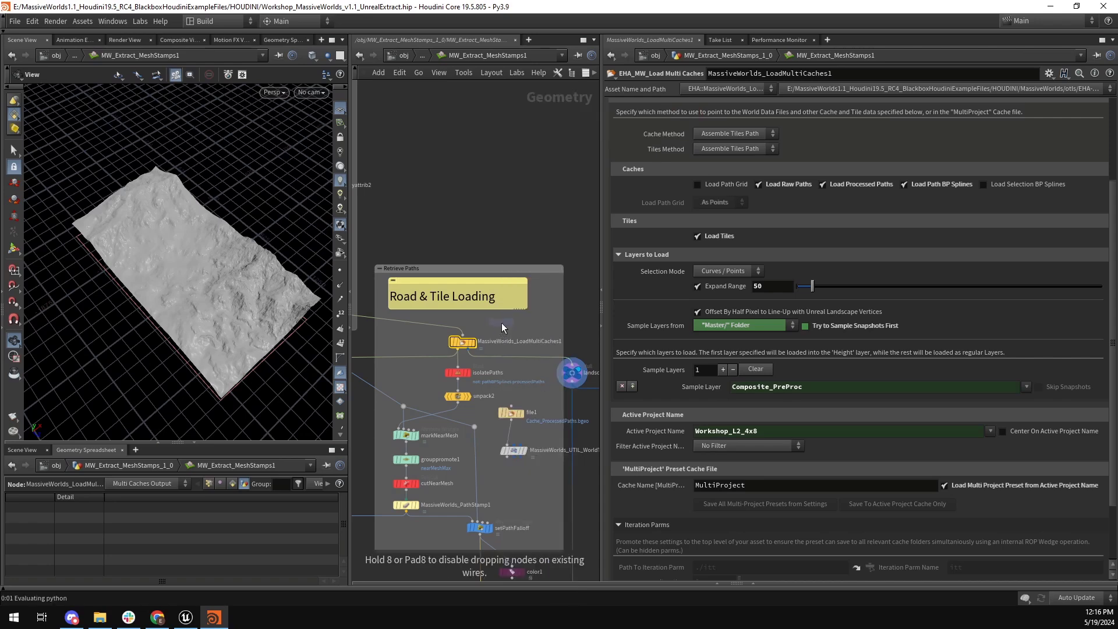
{"action": "left_click", "coordinate": [505, 328]}
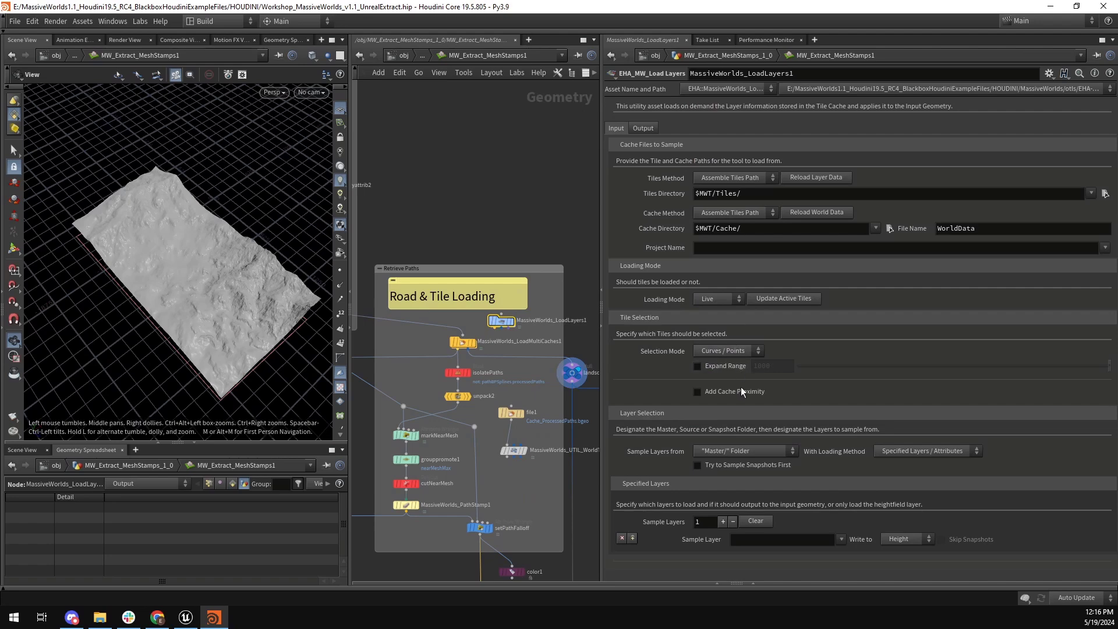
Step: Review the tile Selection Mode options of the Load Layers node against Load Multi Caches, and delete the Load Layers node
{"action": "left_click", "coordinate": [743, 353]}
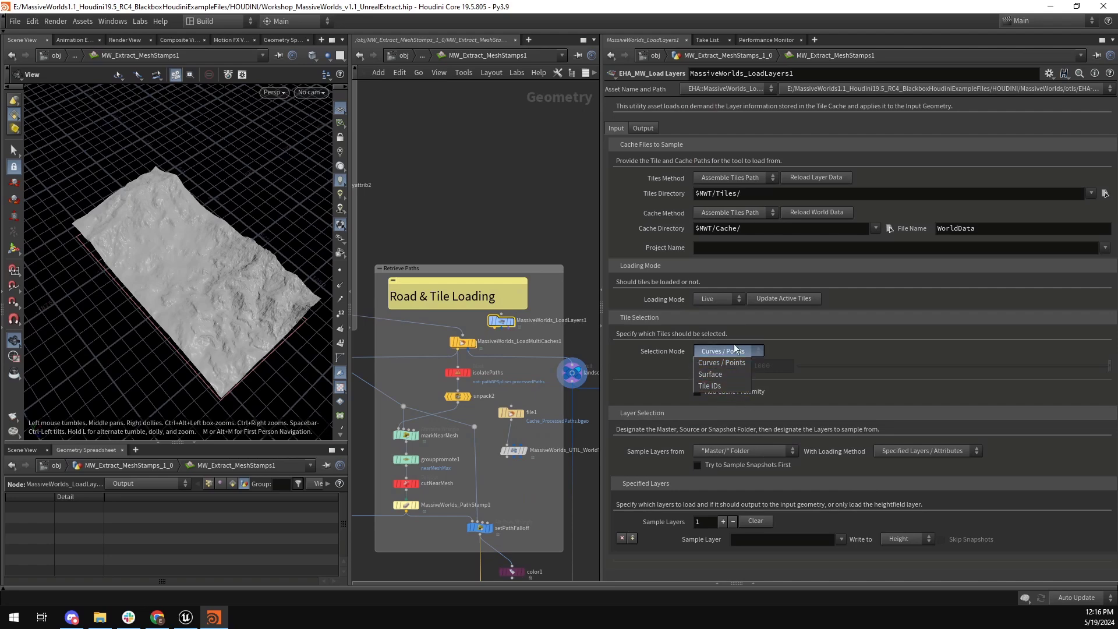
{"action": "left_click", "coordinate": [454, 319]}
{"action": "left_click", "coordinate": [463, 342]}
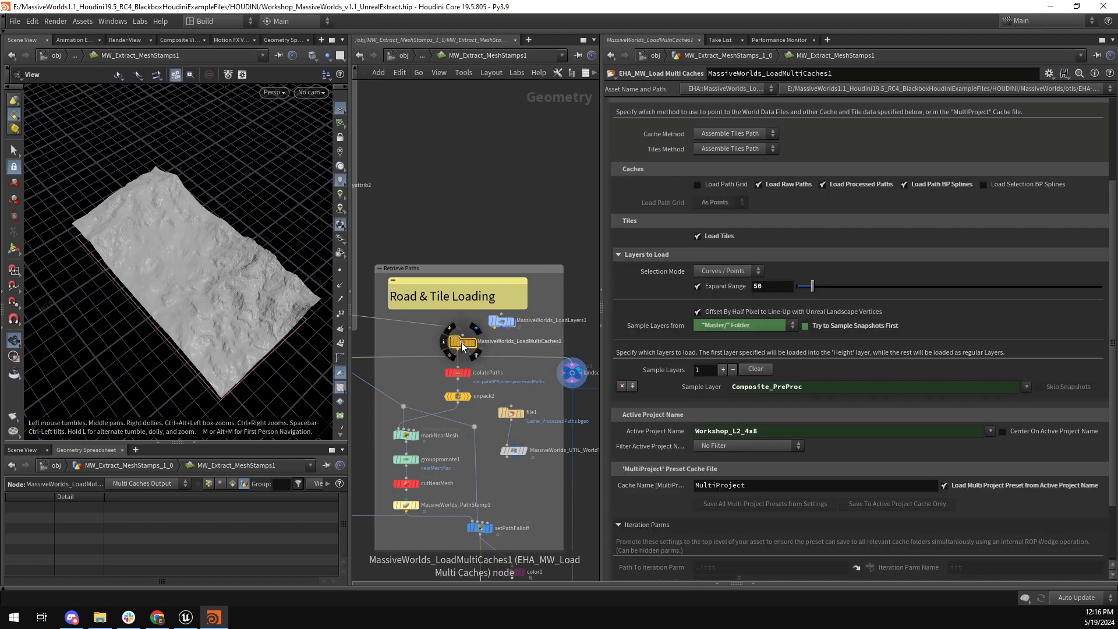
{"action": "left_click", "coordinate": [502, 321]}
{"action": "key", "text": "Delete"}
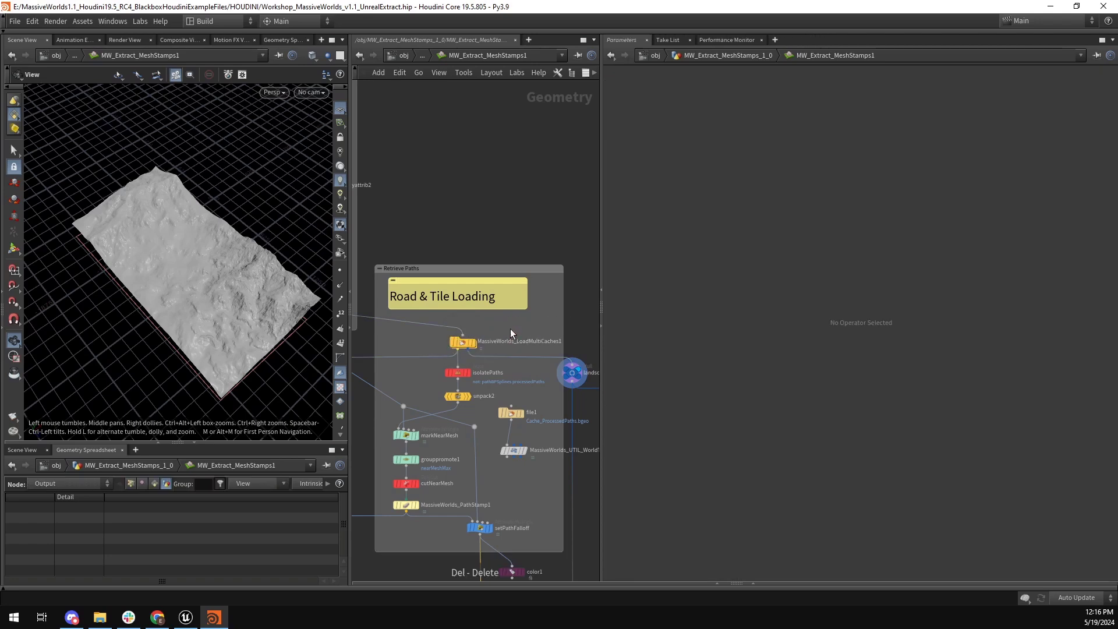
Step: Locate the compile_end1 node and examine where its building meshes sit on the landscape terrain
{"action": "middle_click_drag", "start_coordinate": [428, 361], "coordinate": [628, 411]}
{"action": "scroll", "coordinate": [456, 339], "scroll_direction": "up", "scroll_amount": 3}
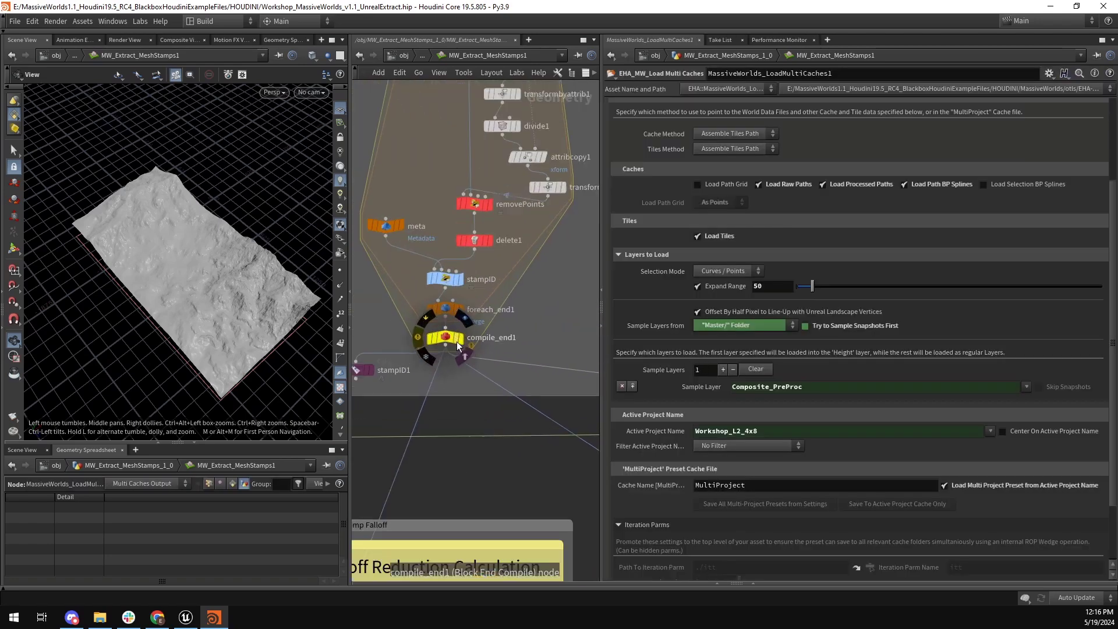
{"action": "scroll", "coordinate": [181, 271], "scroll_direction": "up", "scroll_amount": 5}
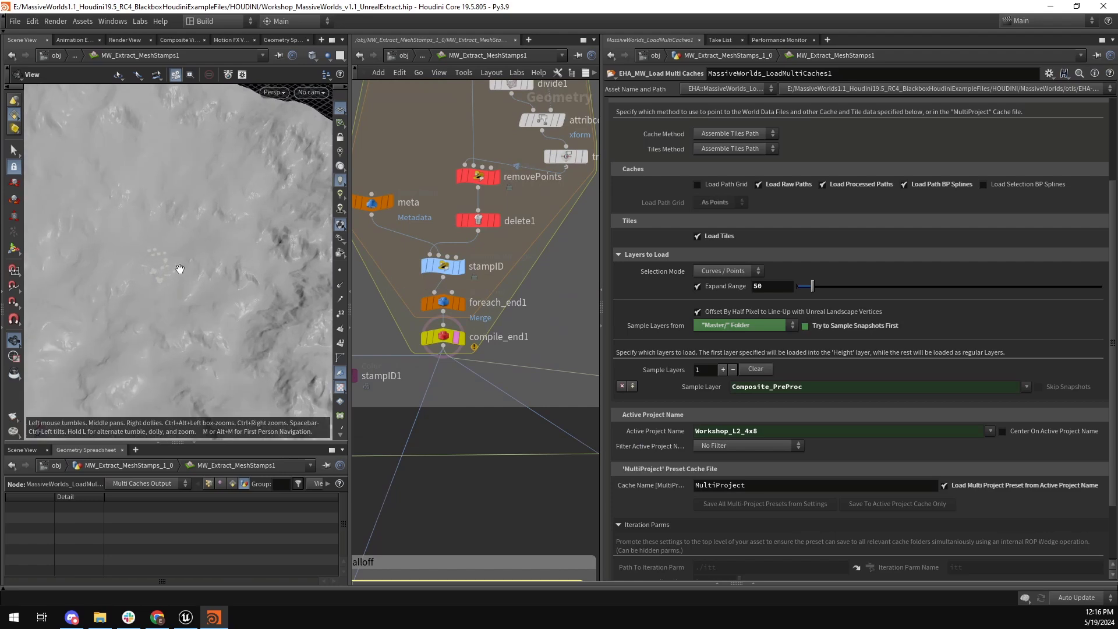
{"action": "right_click_drag", "start_coordinate": [221, 265], "coordinate": [257, 266]}
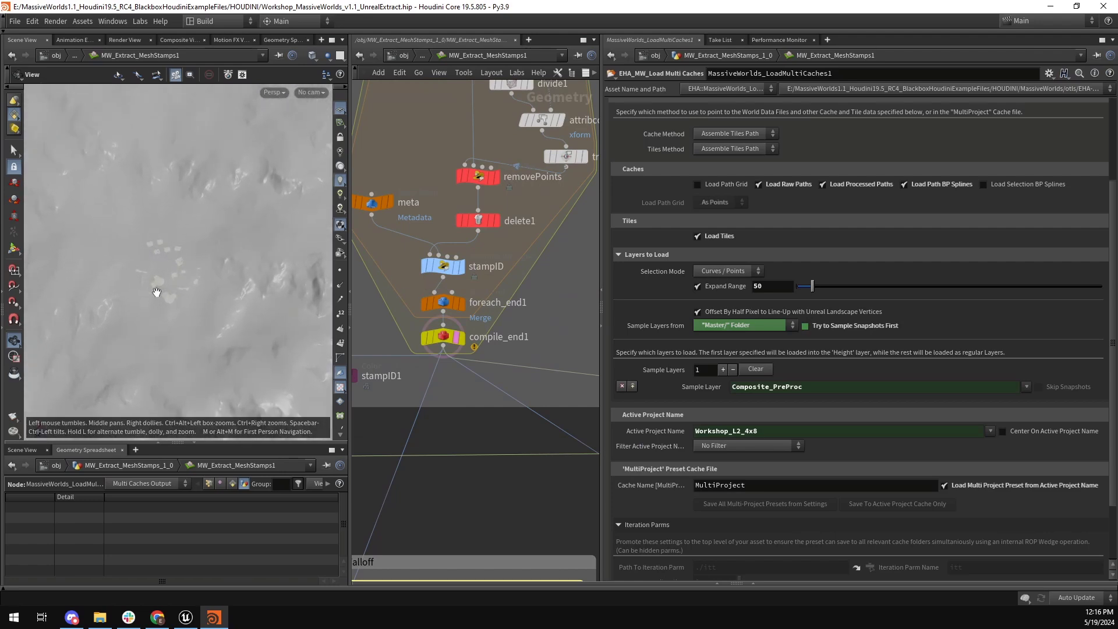
{"action": "mouse_move", "coordinate": [172, 290]}
{"action": "left_mouse_down"}
{"action": "mouse_move", "coordinate": [213, 277]}
{"action": "mouse_move", "coordinate": [174, 272]}
{"action": "mouse_move", "coordinate": [187, 282]}
{"action": "left_mouse_up"}
{"action": "scroll", "coordinate": [141, 260], "scroll_direction": "down", "scroll_amount": 6}
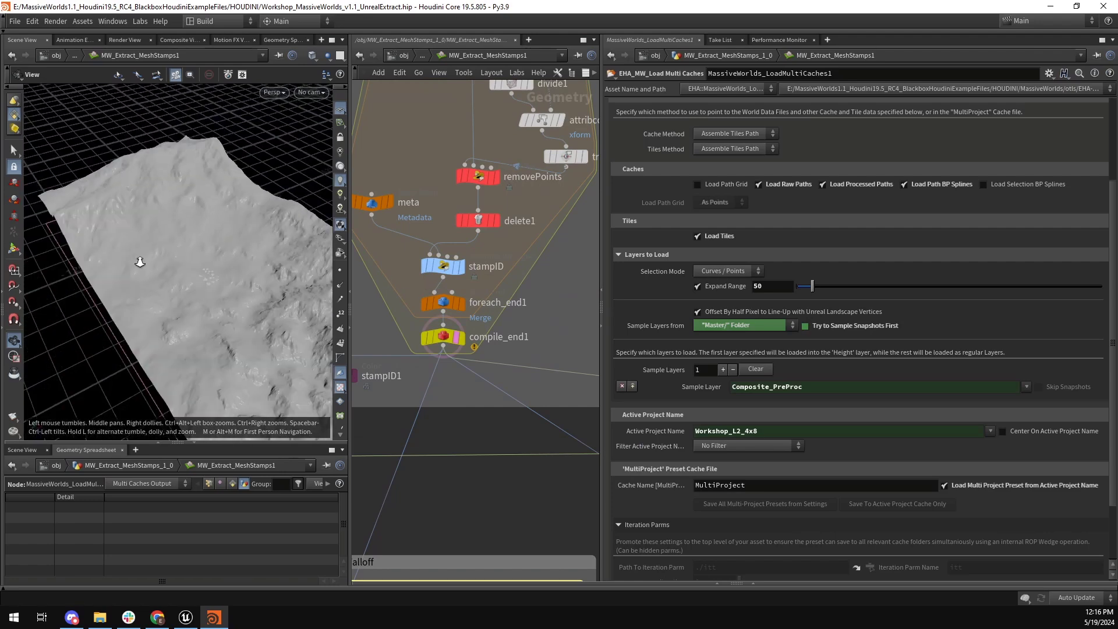
{"action": "left_click_drag", "start_coordinate": [144, 250], "coordinate": [192, 260]}
{"action": "scroll", "coordinate": [466, 314], "scroll_direction": "down", "scroll_amount": 5}
Step: Display the Load Multi Caches output with the landscape null overlaid as a template
{"action": "middle_click_drag", "start_coordinate": [588, 350], "coordinate": [470, 320]}
{"action": "scroll", "coordinate": [538, 336], "scroll_direction": "up", "scroll_amount": 3}
{"action": "left_click", "coordinate": [443, 344]}
{"action": "scroll", "coordinate": [250, 262], "scroll_direction": "down", "scroll_amount": 6}
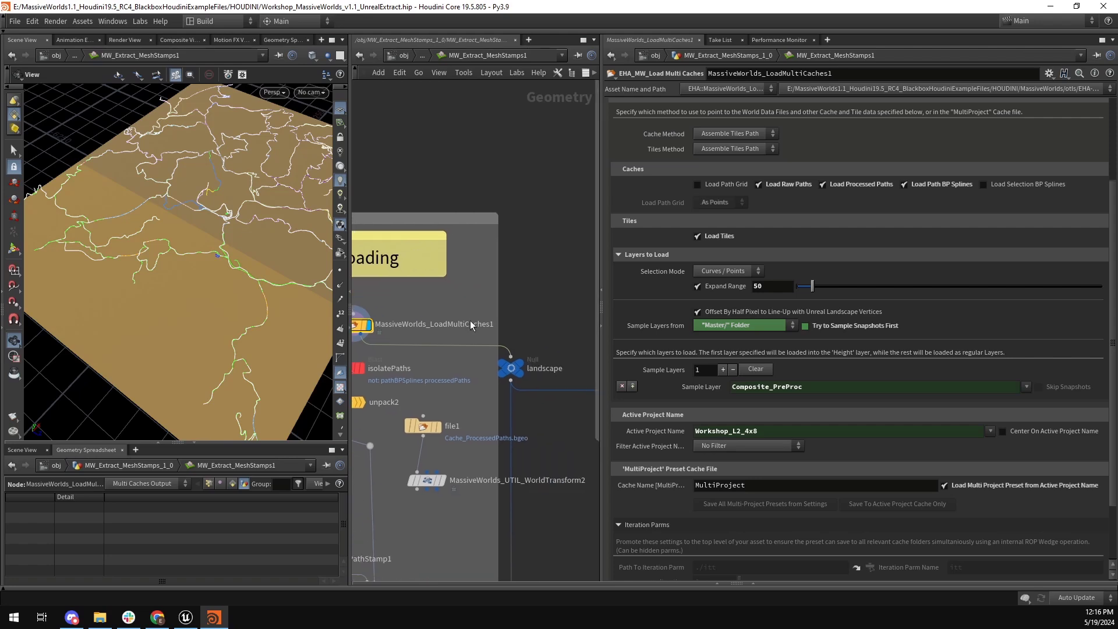
{"action": "left_click", "coordinate": [524, 380]}
{"action": "left_click_drag", "start_coordinate": [280, 265], "coordinate": [198, 240]}
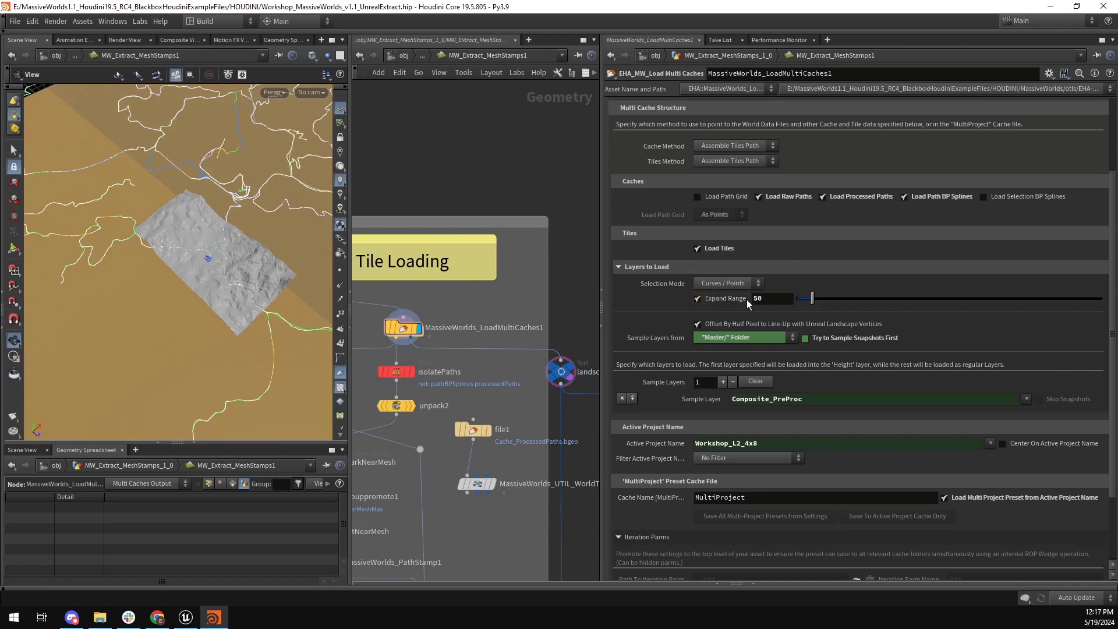
Step: Set the Expand Range of Layers to Load to 2000 and inspect the loaded terrain around the buildings
{"action": "left_click", "coordinate": [778, 298]}
{"action": "type", "text": "2000"}
{"action": "key", "text": "Return"}
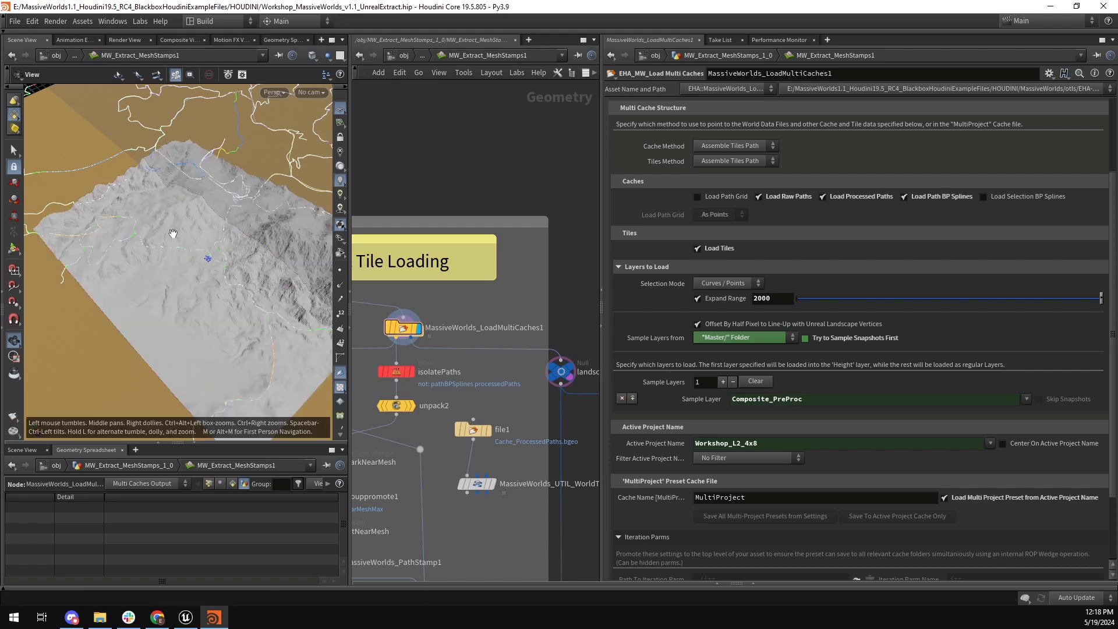
{"action": "right_click_drag", "start_coordinate": [198, 248], "coordinate": [361, 279]}
Step: Set the Expand Range of Layers to Load to 50
{"action": "left_click_drag", "start_coordinate": [773, 298], "coordinate": [724, 298]}
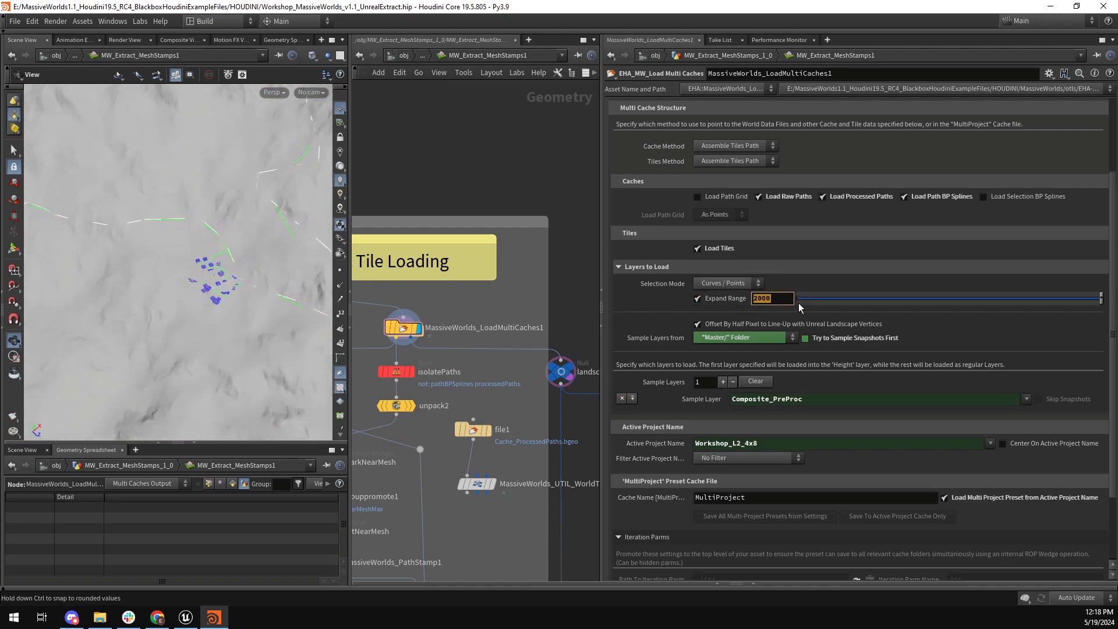
{"action": "type", "text": "50"}
{"action": "key", "text": "Return"}
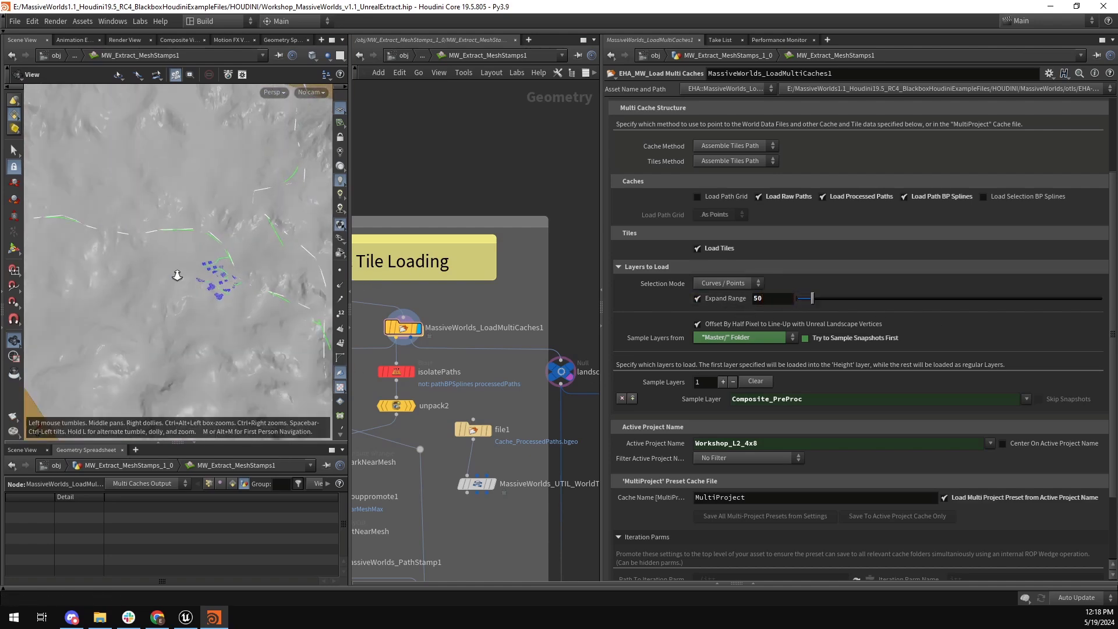
Step: Turn off Load Raw Paths on the Load Multi Caches node and view all of the loaded tiles
{"action": "left_click_drag", "start_coordinate": [175, 275], "coordinate": [173, 223]}
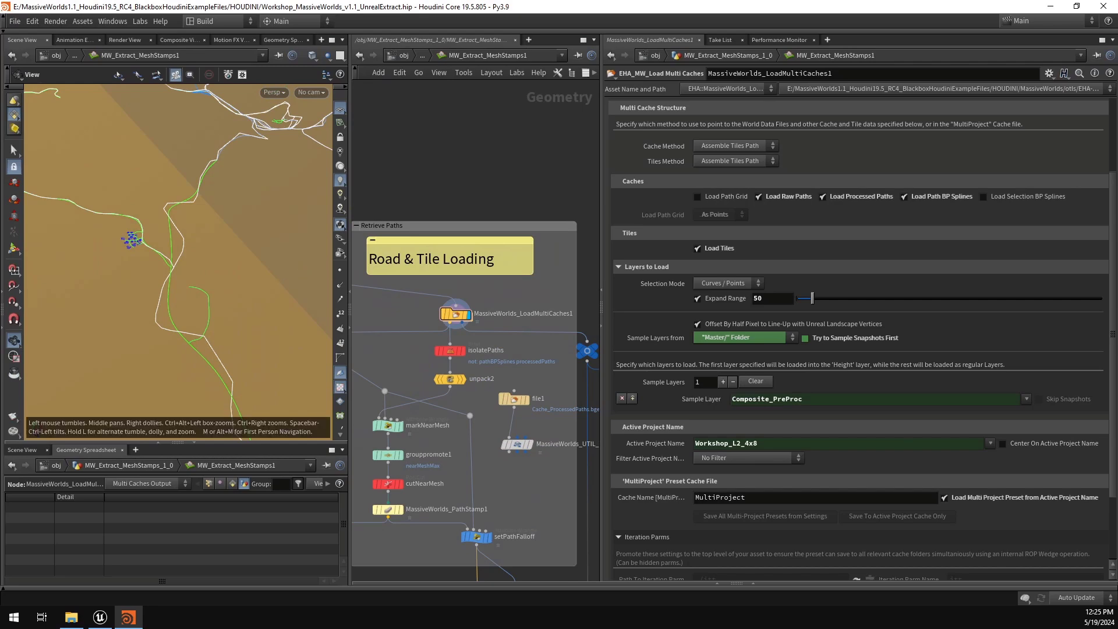
{"action": "left_click", "coordinate": [789, 197]}
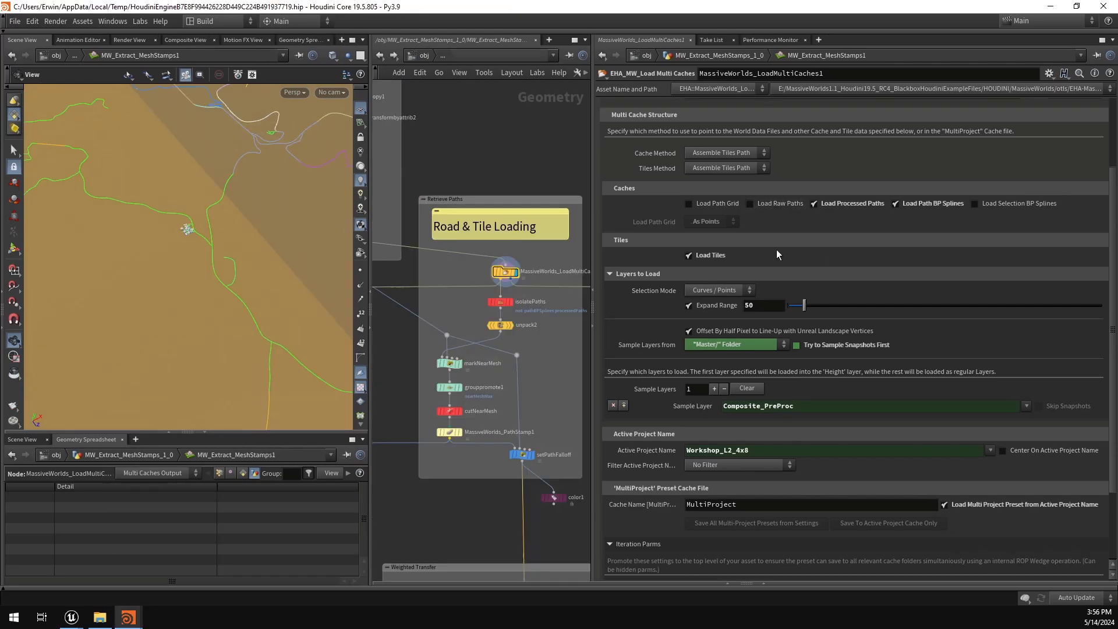
{"action": "right_click_drag", "start_coordinate": [284, 260], "coordinate": [127, 243]}
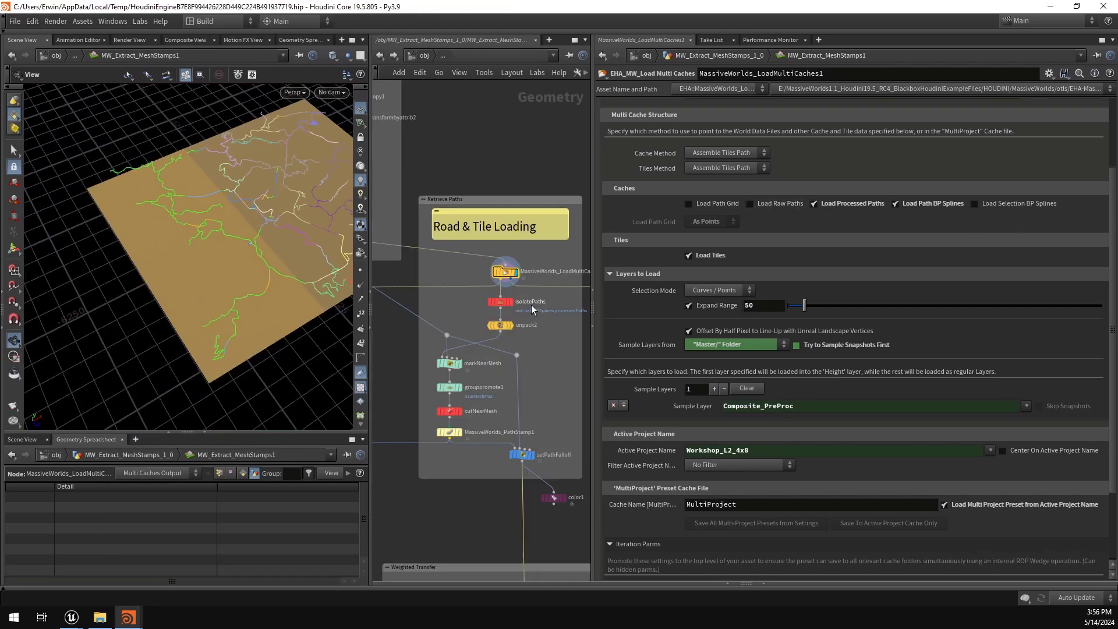
Step: Display the isolatePaths node and inspect the isolated paths of both landscapes from above
{"action": "left_click", "coordinate": [513, 302]}
{"action": "left_click", "coordinate": [501, 301]}
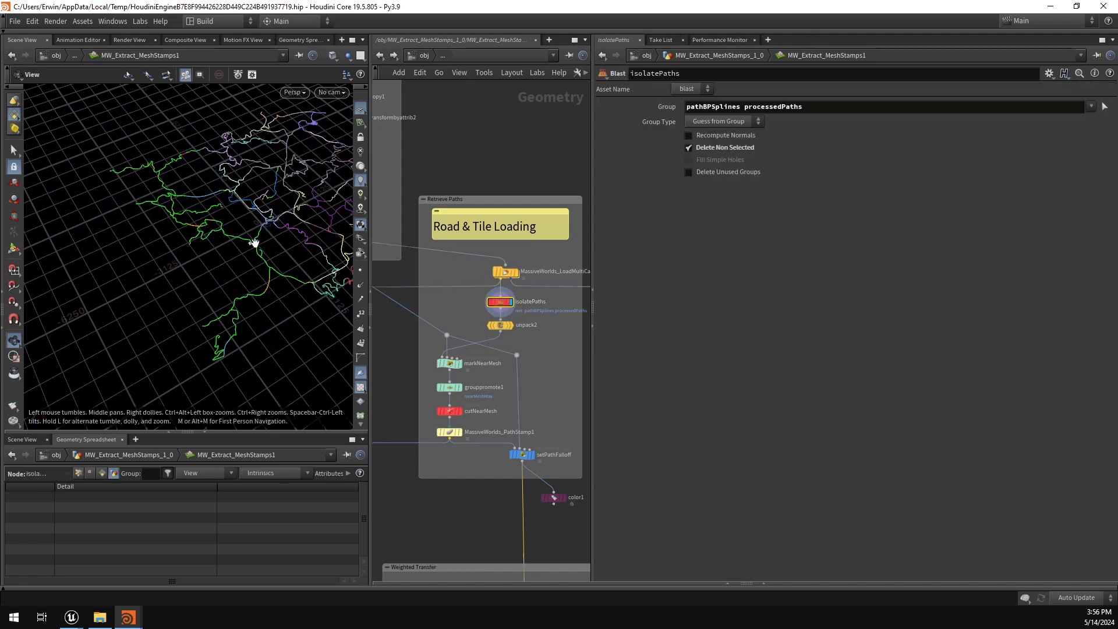
{"action": "right_click_drag", "start_coordinate": [257, 242], "coordinate": [261, 229]}
{"action": "left_click_drag", "start_coordinate": [261, 229], "coordinate": [157, 246]}
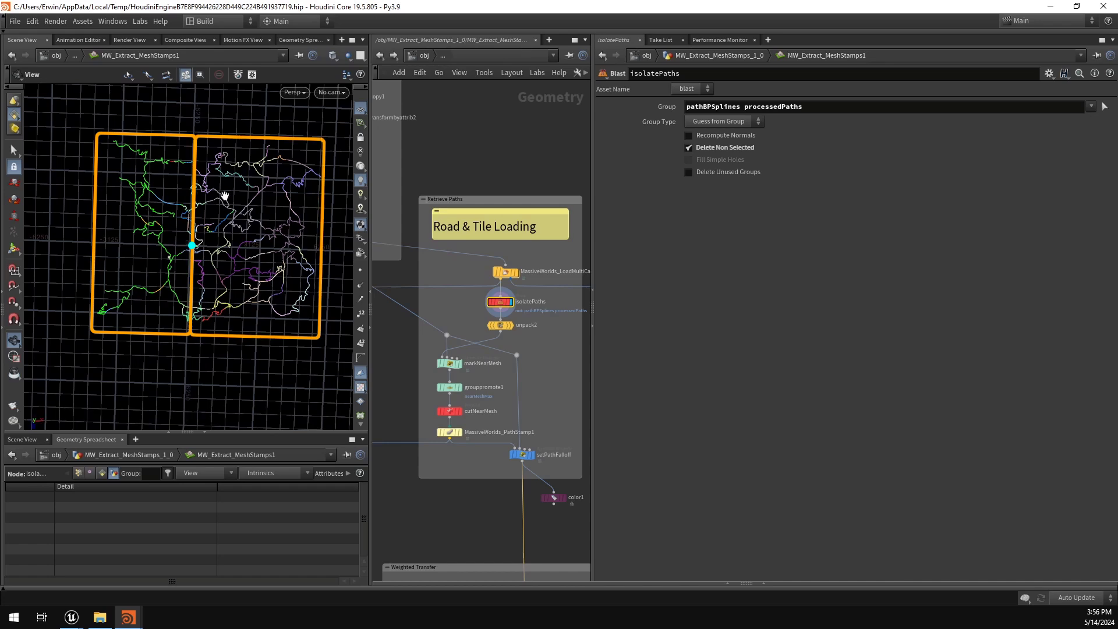
Step: Enable Center On Active Project Name on the Load Multi Caches node, keeping Workshop_L2_4x8 as the active project
{"action": "left_click", "coordinate": [491, 280]}
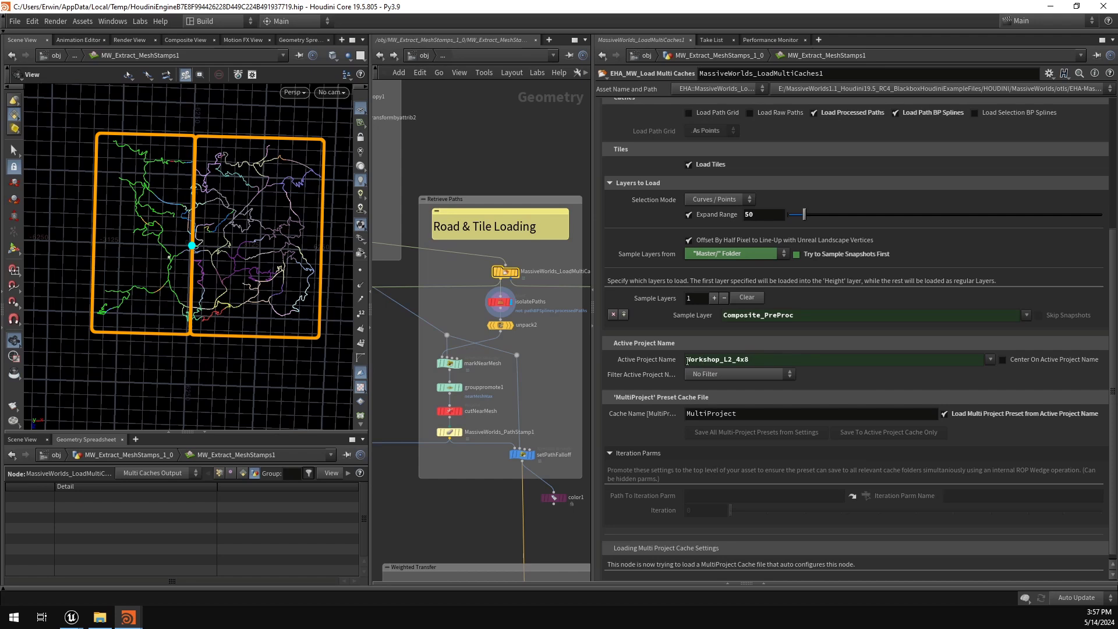
{"action": "double_click", "coordinate": [739, 358]}
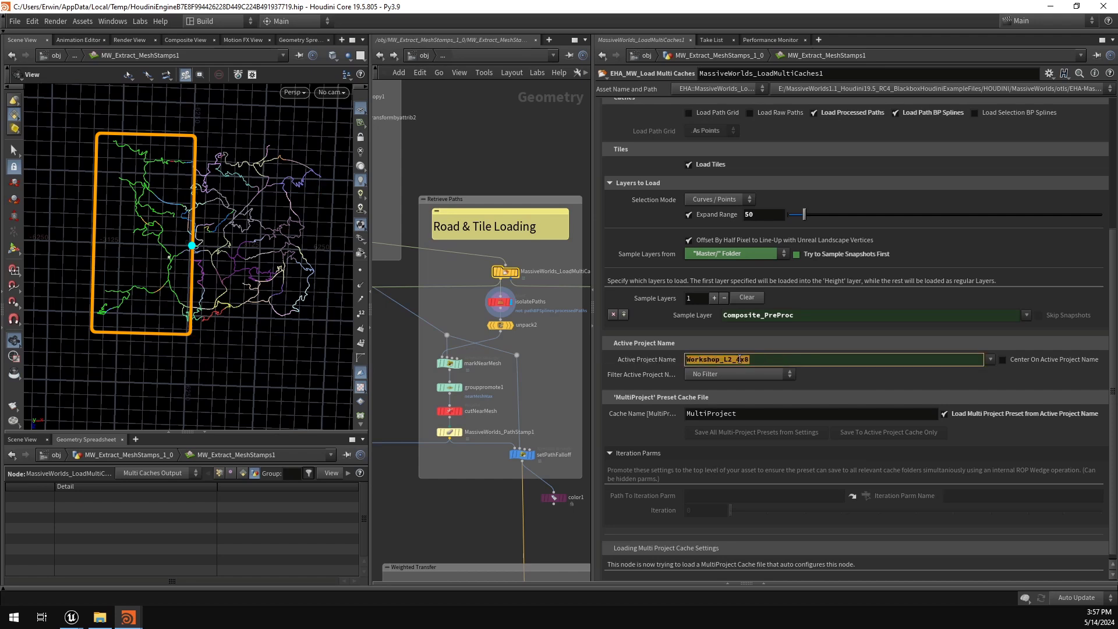
{"action": "key", "text": "Return"}
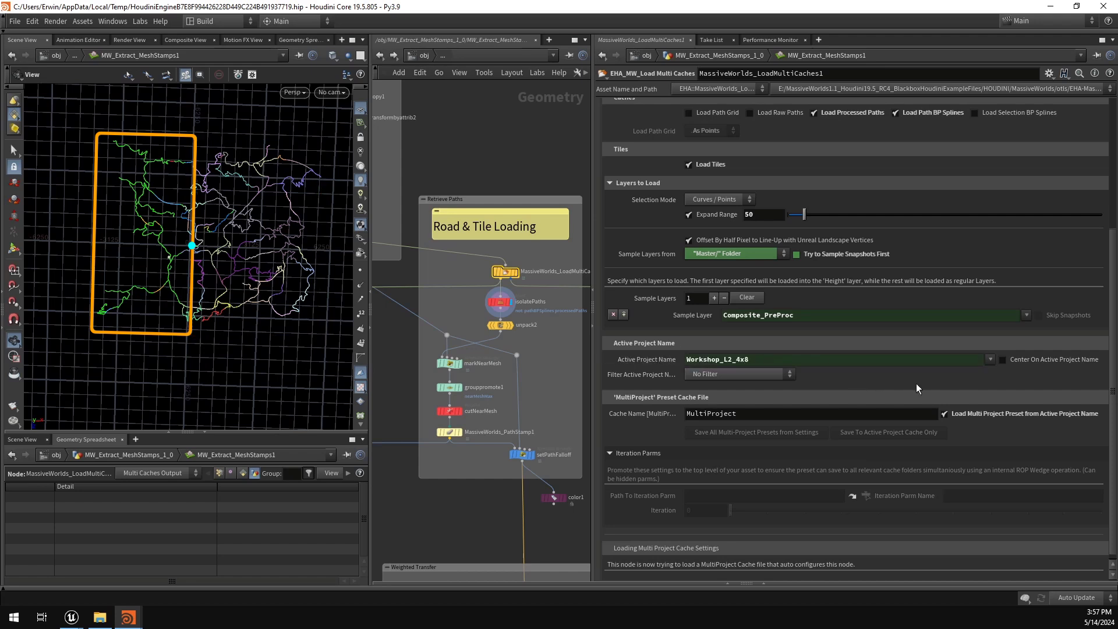
{"action": "left_click", "coordinate": [1043, 360]}
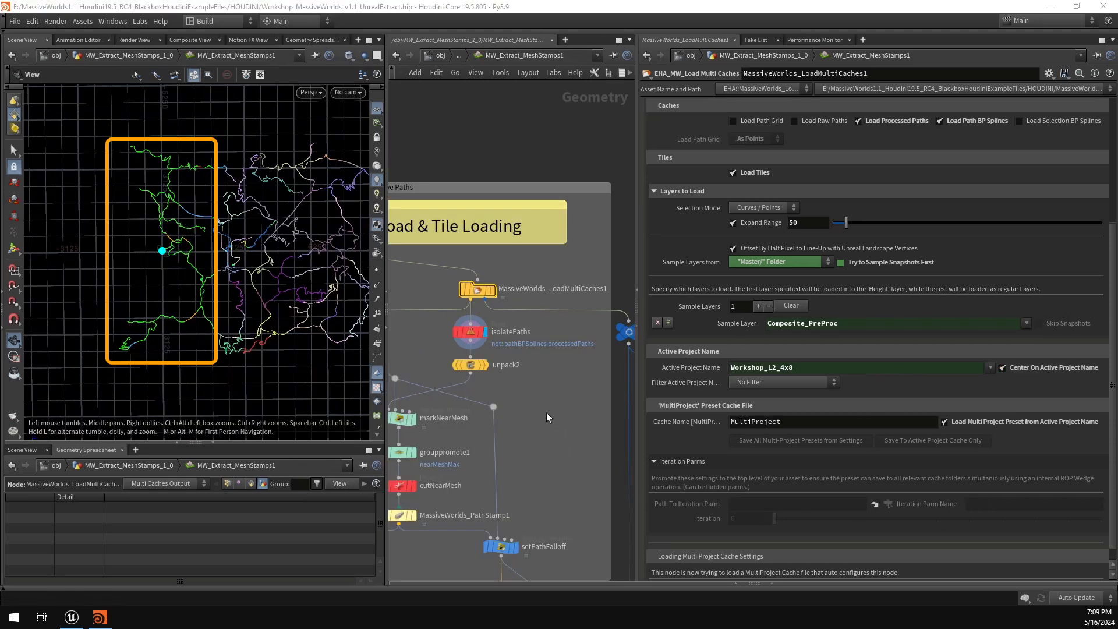
{"action": "middle_click_drag", "start_coordinate": [547, 412], "coordinate": [550, 414]}
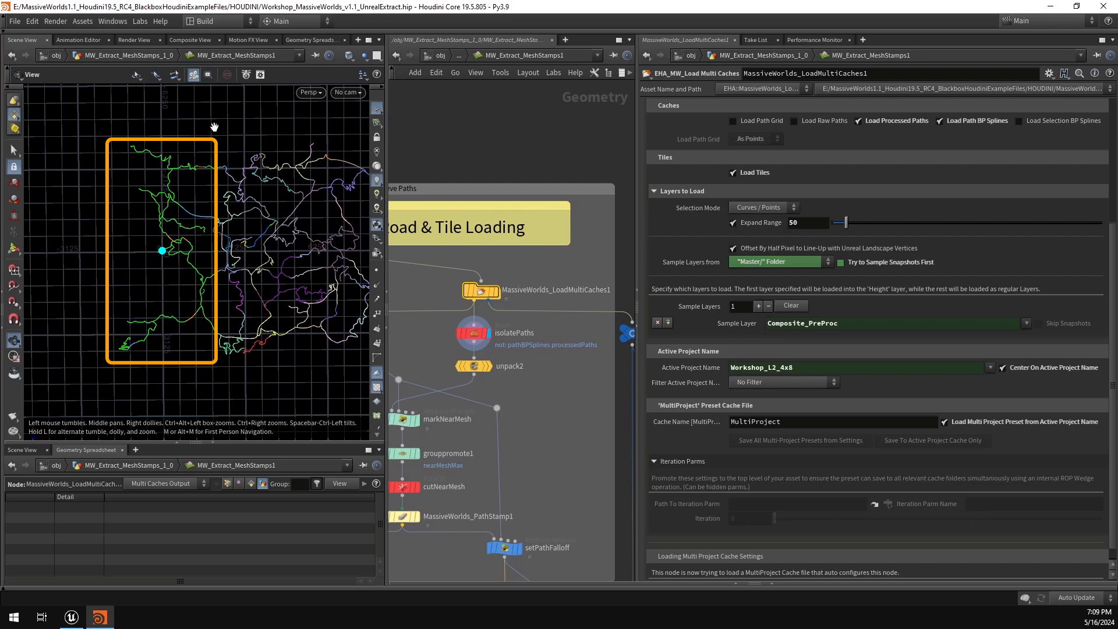
{"action": "middle_click_drag", "start_coordinate": [550, 419], "coordinate": [537, 442]}
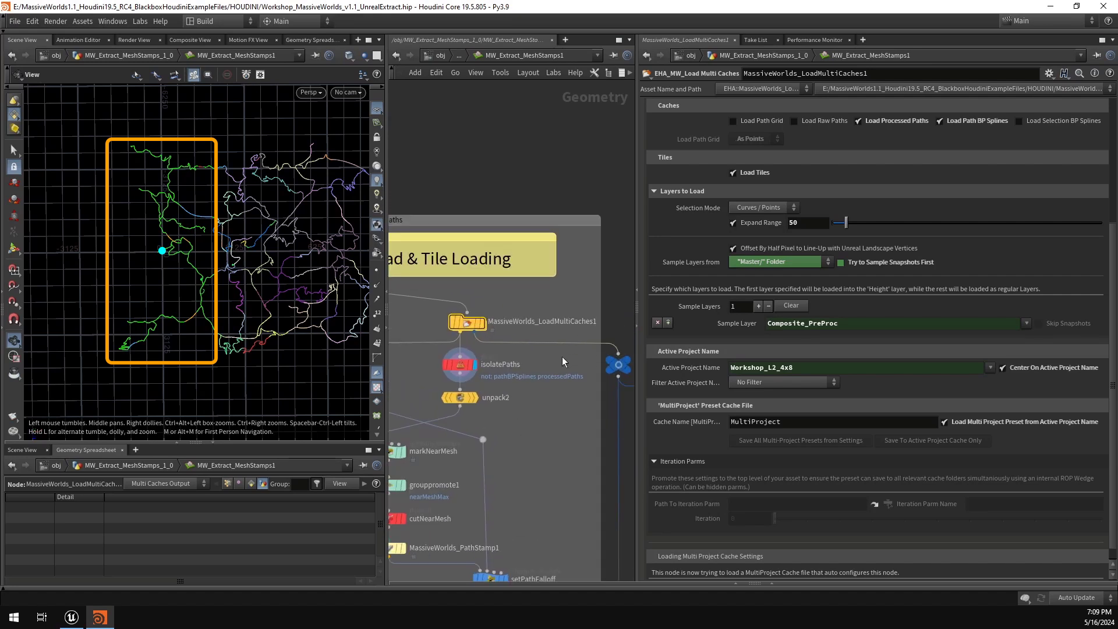
{"action": "middle_click_drag", "start_coordinate": [563, 361], "coordinate": [560, 355]}
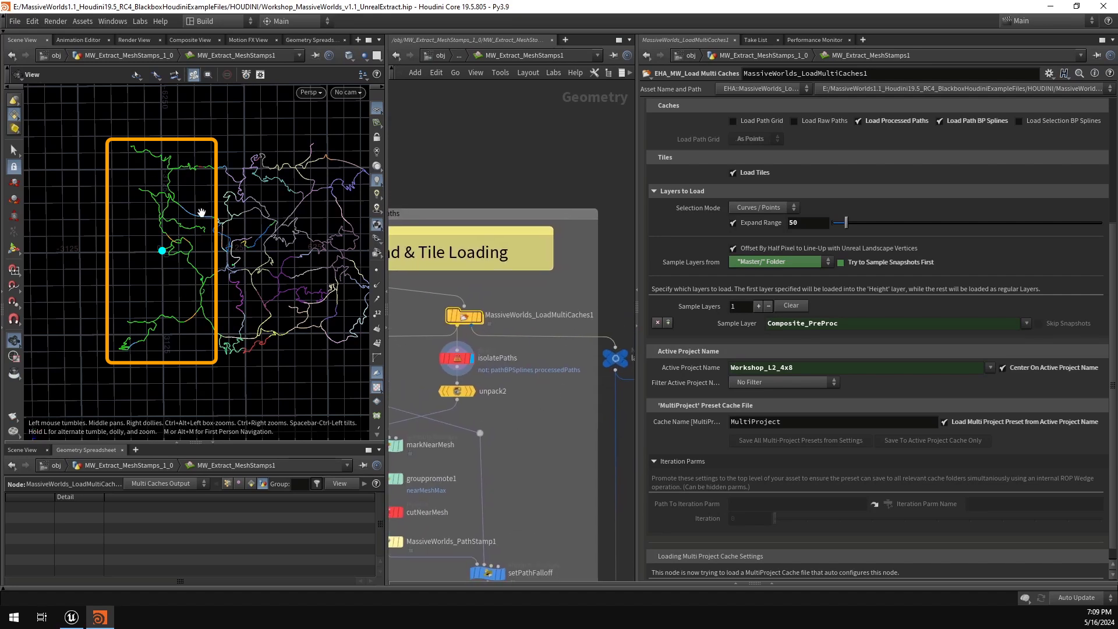
{"action": "middle_click_drag", "start_coordinate": [537, 447], "coordinate": [552, 444]}
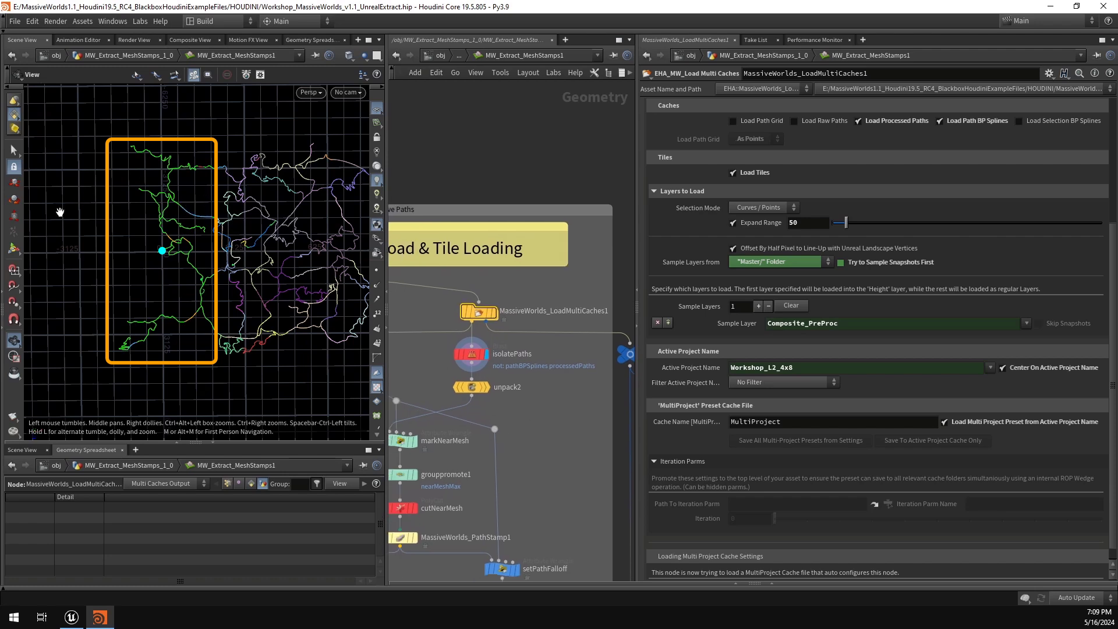
{"action": "middle_click_drag", "start_coordinate": [524, 421], "coordinate": [512, 418]}
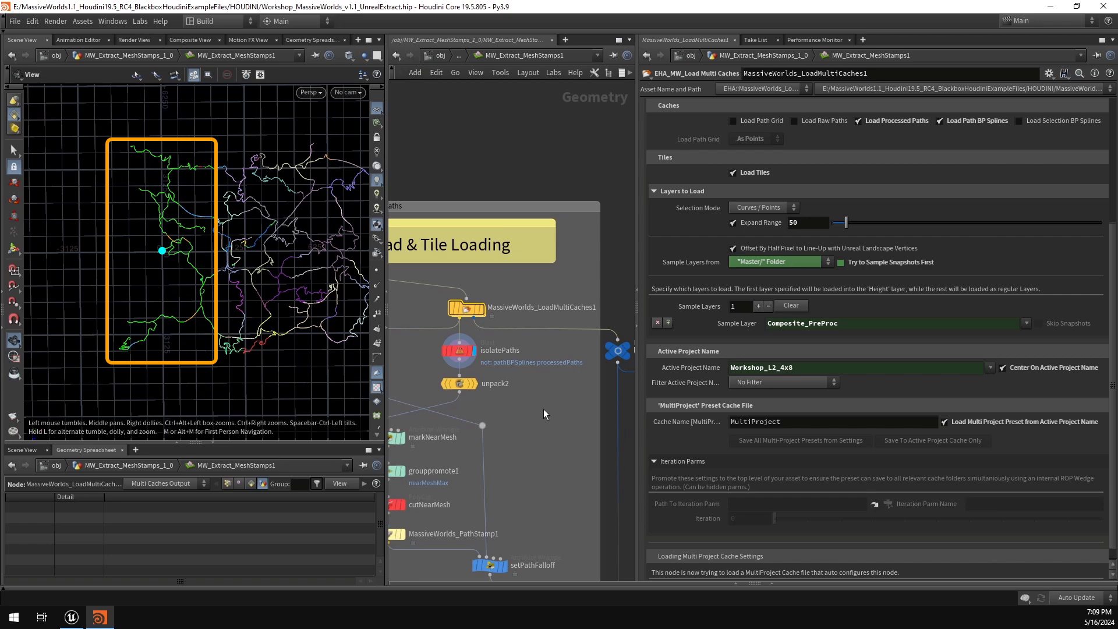
Step: Add a File node beside unpack2 in the Road & Tile Loading network box
{"action": "key", "text": "Tab"}
{"action": "type", "text": "file"}
{"action": "key", "text": "Return"}
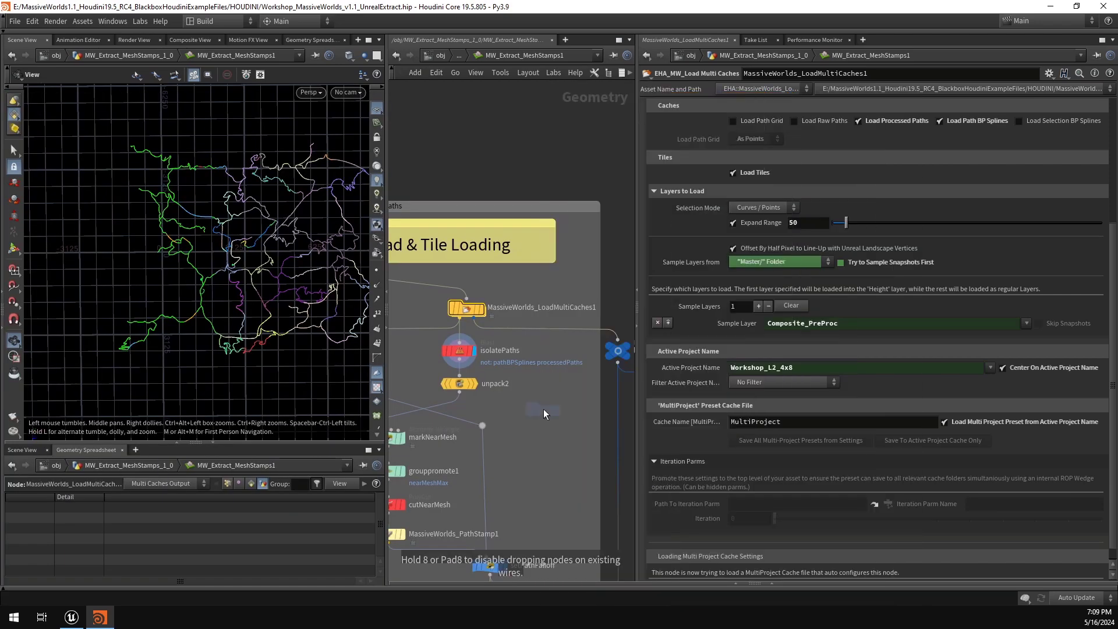
{"action": "left_click", "coordinate": [543, 409]}
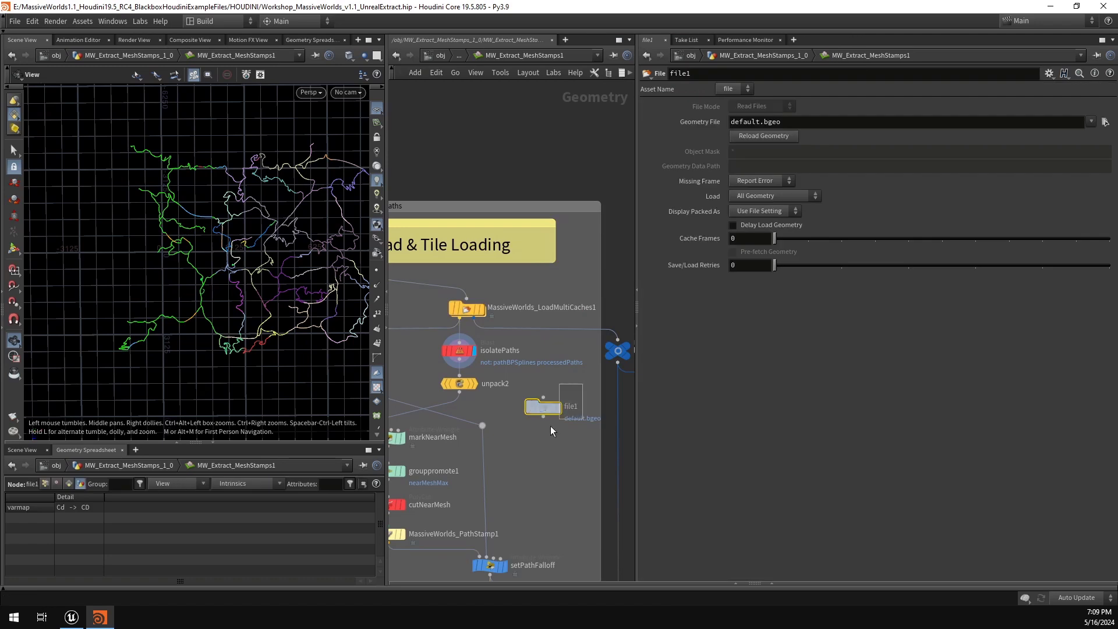
Step: Load $MWT/Cache/Workshop_L2_4x8/Cache_ProcessedPaths.bgeo into the new File node and display its paths
{"action": "left_click", "coordinate": [1068, 123]}
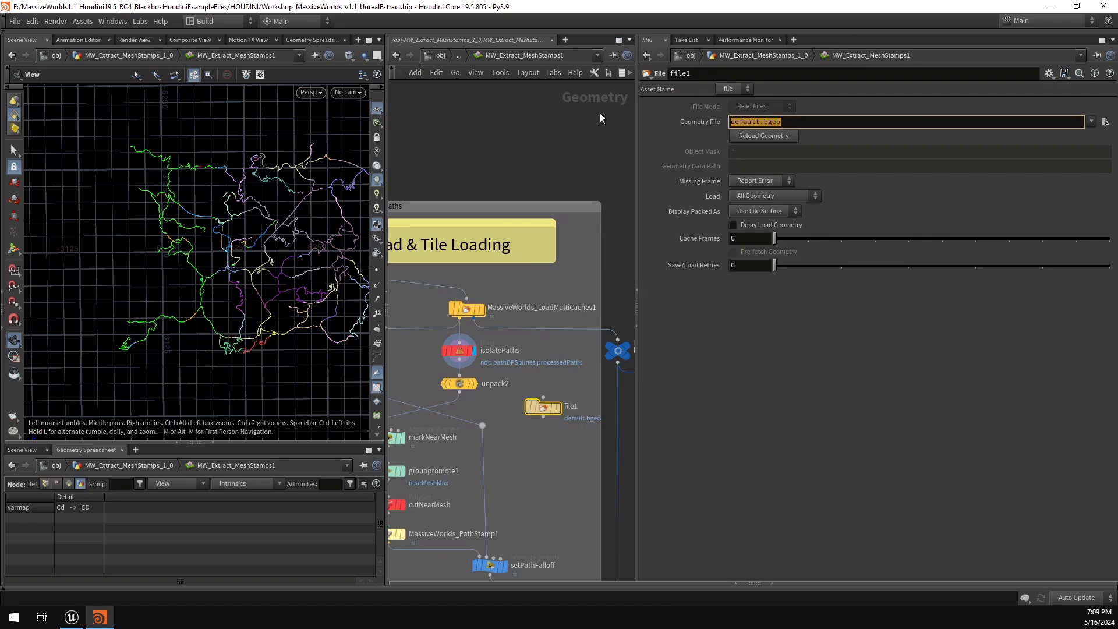
{"action": "type", "text": "$MWT"}
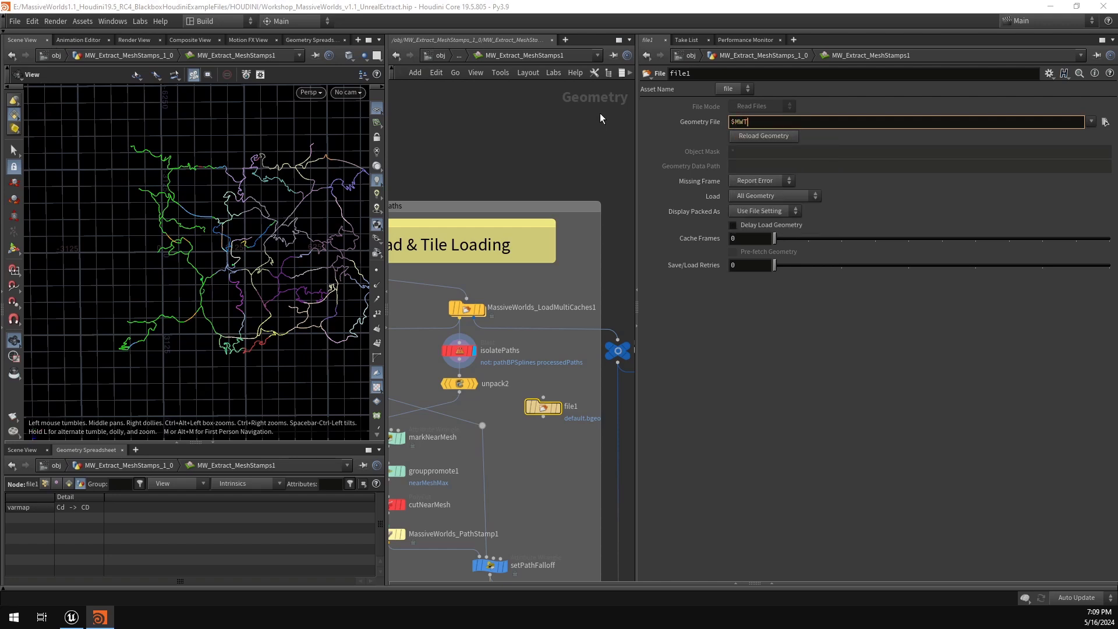
{"action": "type", "text": "/Cache/"}
{"action": "key", "text": "Return"}
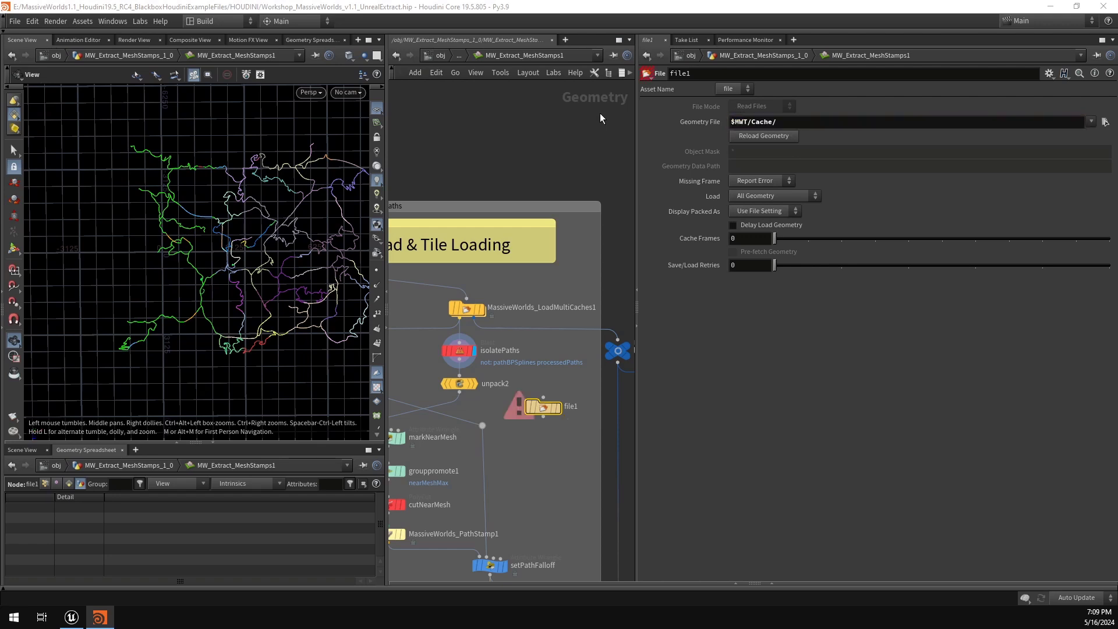
{"action": "left_click", "coordinate": [1104, 122]}
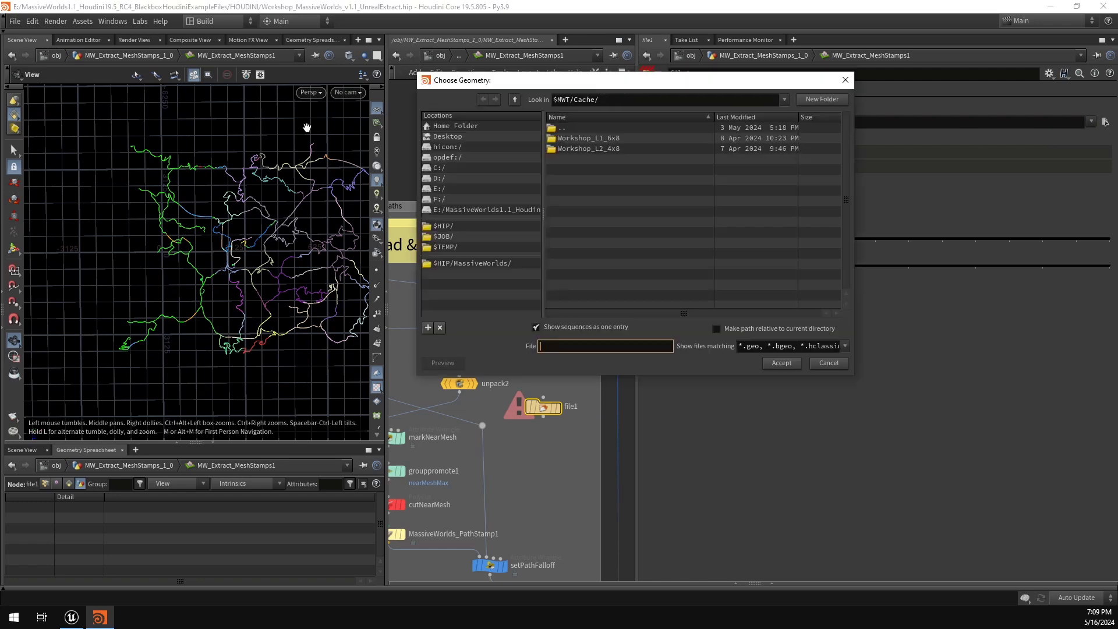
{"action": "double_click", "coordinate": [596, 149]}
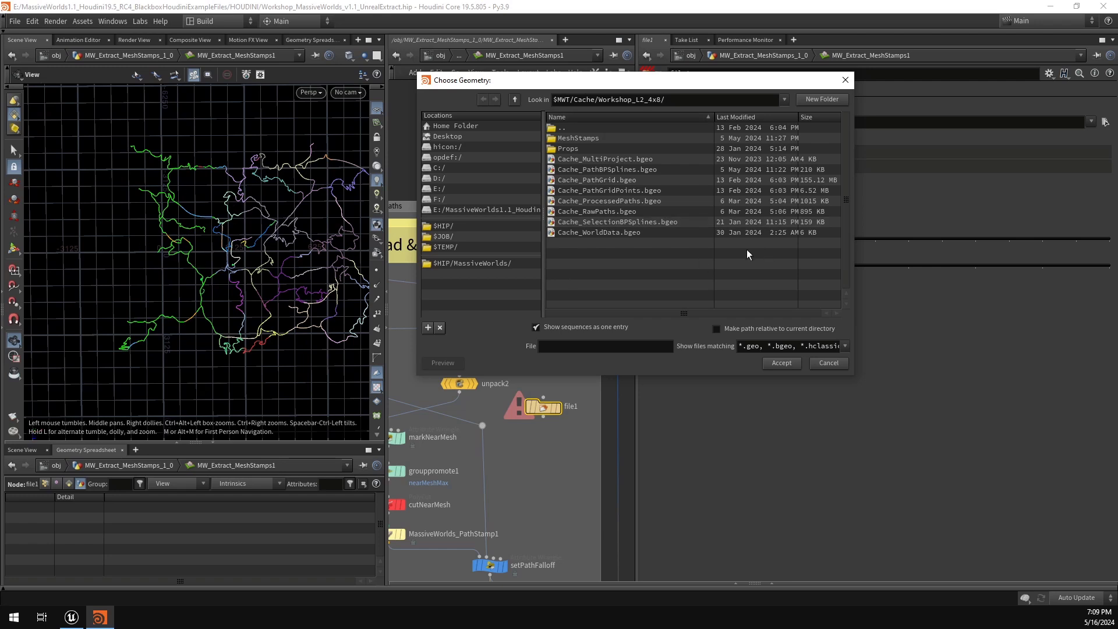
{"action": "left_click", "coordinate": [646, 199]}
{"action": "left_click", "coordinate": [796, 363]}
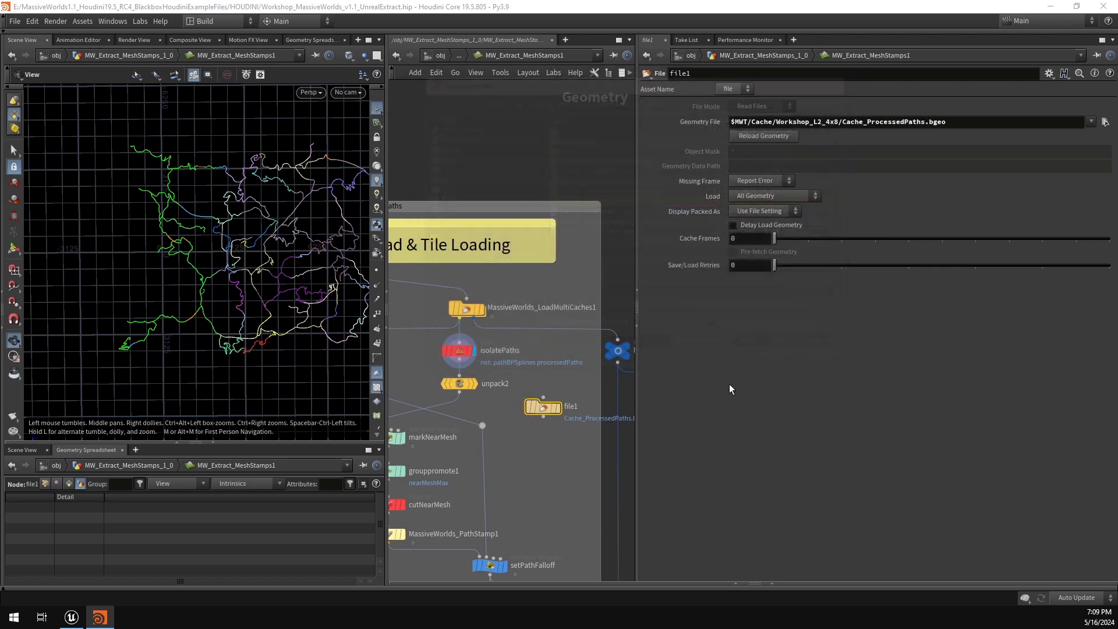
{"action": "left_click", "coordinate": [559, 414]}
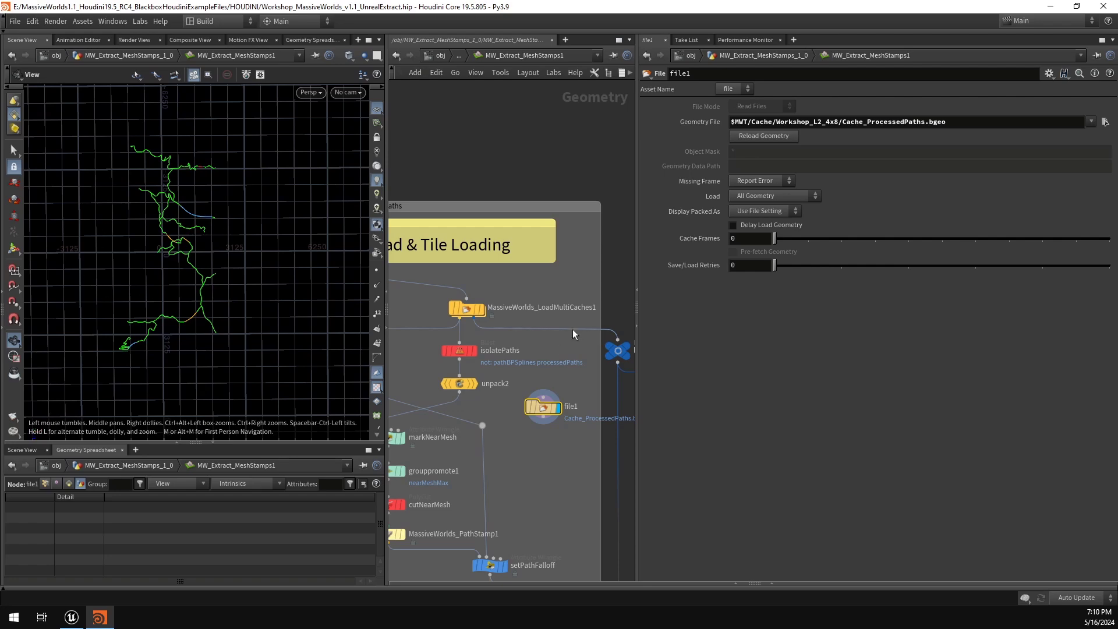
Step: Turn off Center On Active Project Name on the Load Multi Caches node and compare its output with the file1 paths
{"action": "left_click", "coordinate": [483, 309]}
{"action": "left_click", "coordinate": [469, 309]}
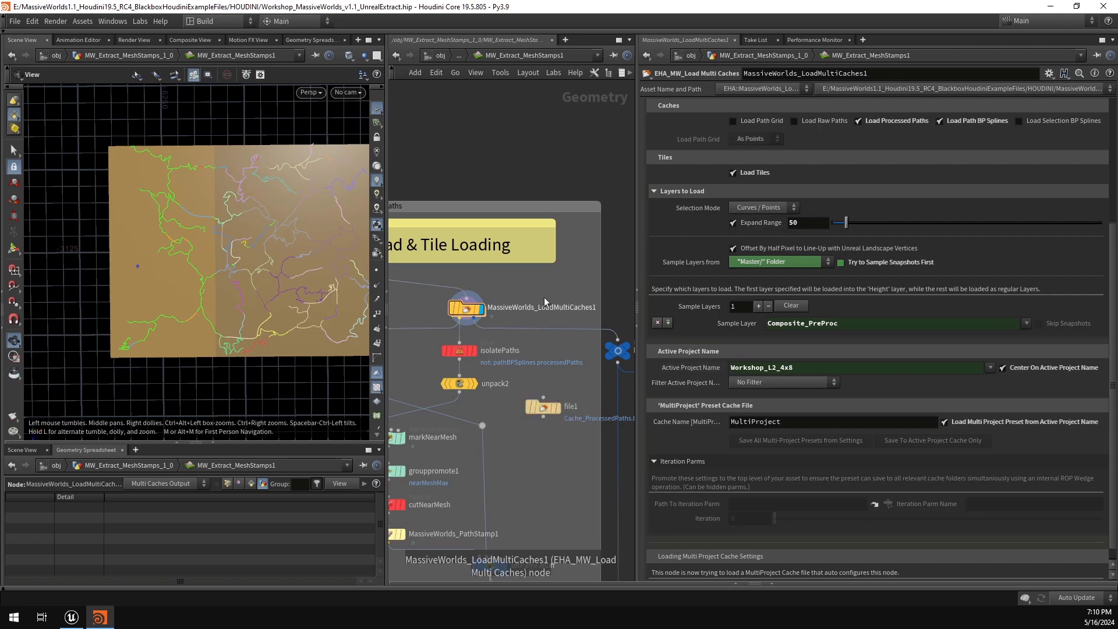
{"action": "scroll", "coordinate": [230, 243], "scroll_direction": "down", "scroll_amount": 3}
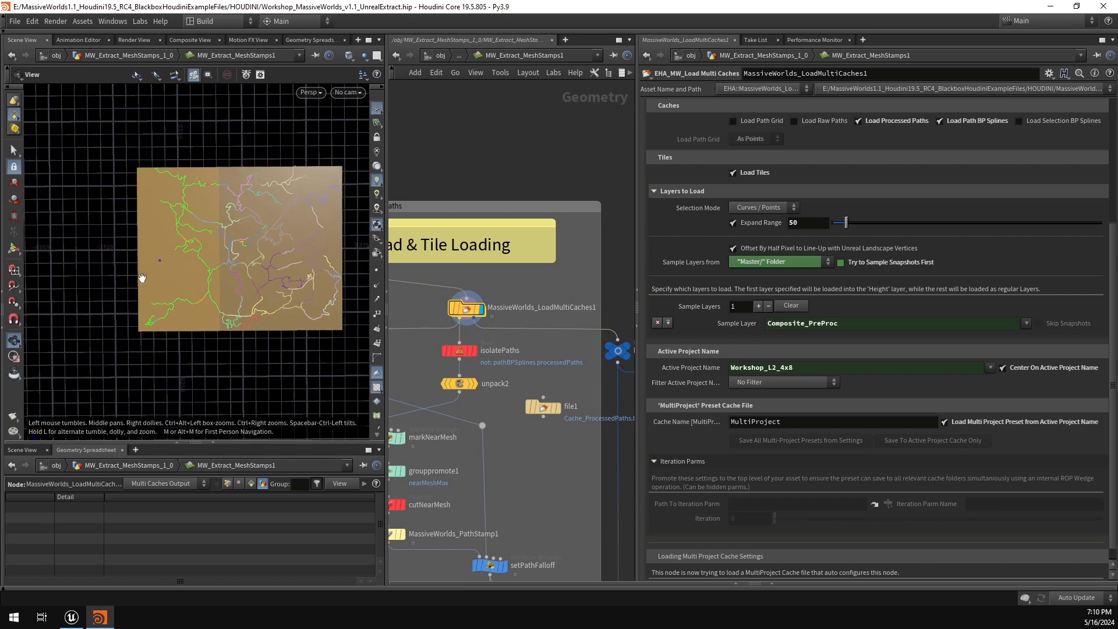
{"action": "left_click", "coordinate": [1052, 371]}
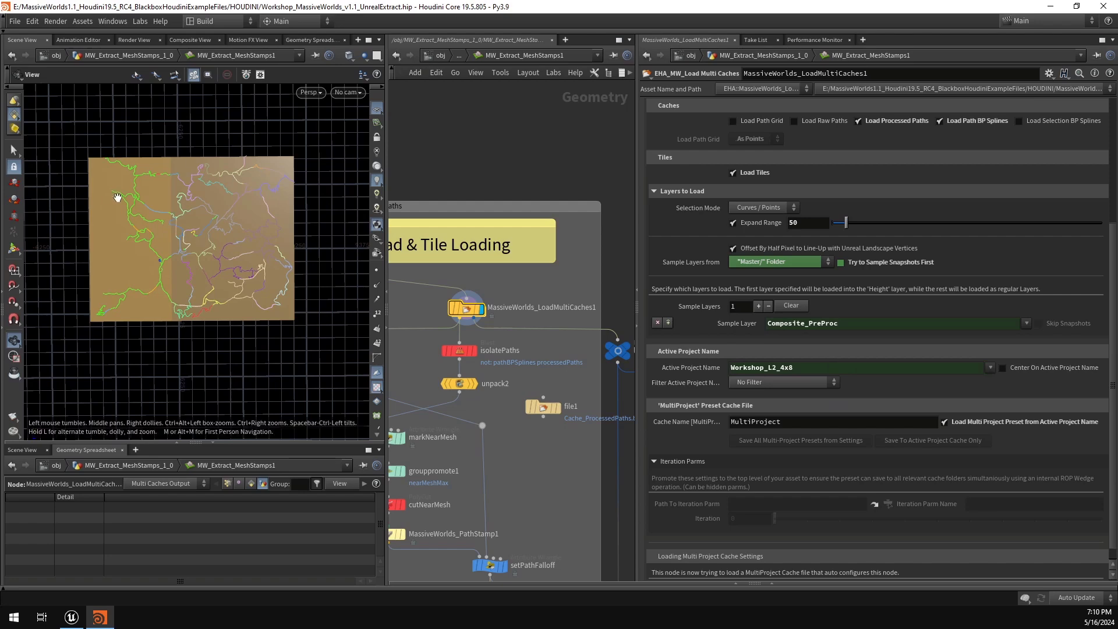
{"action": "scroll", "coordinate": [183, 234], "scroll_direction": "up", "scroll_amount": 2}
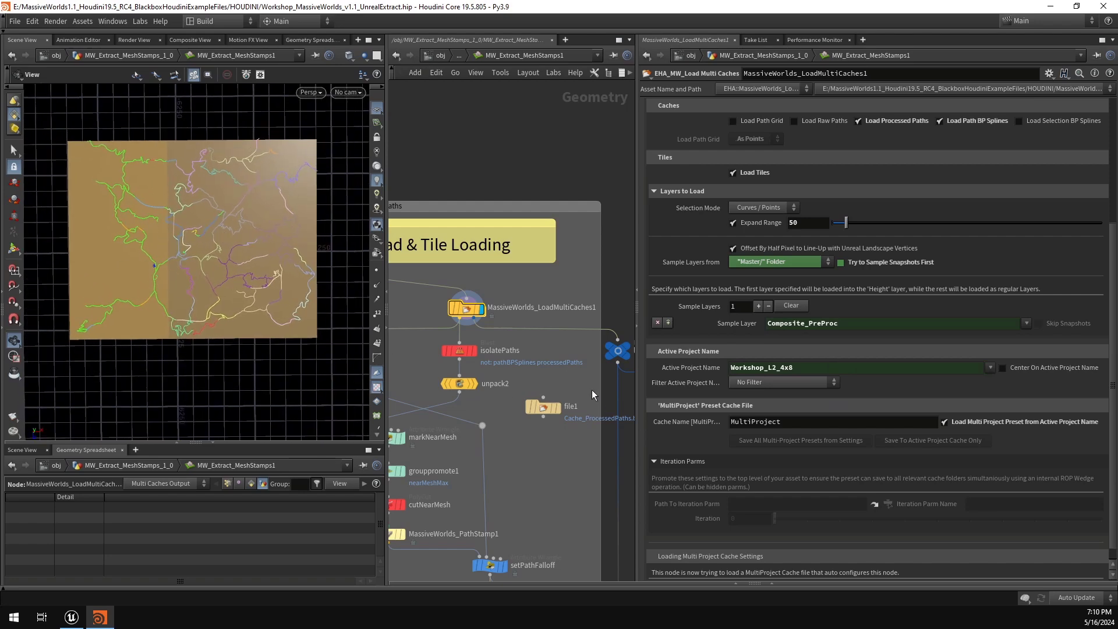
{"action": "left_click", "coordinate": [542, 407]}
{"action": "left_click", "coordinate": [559, 409]}
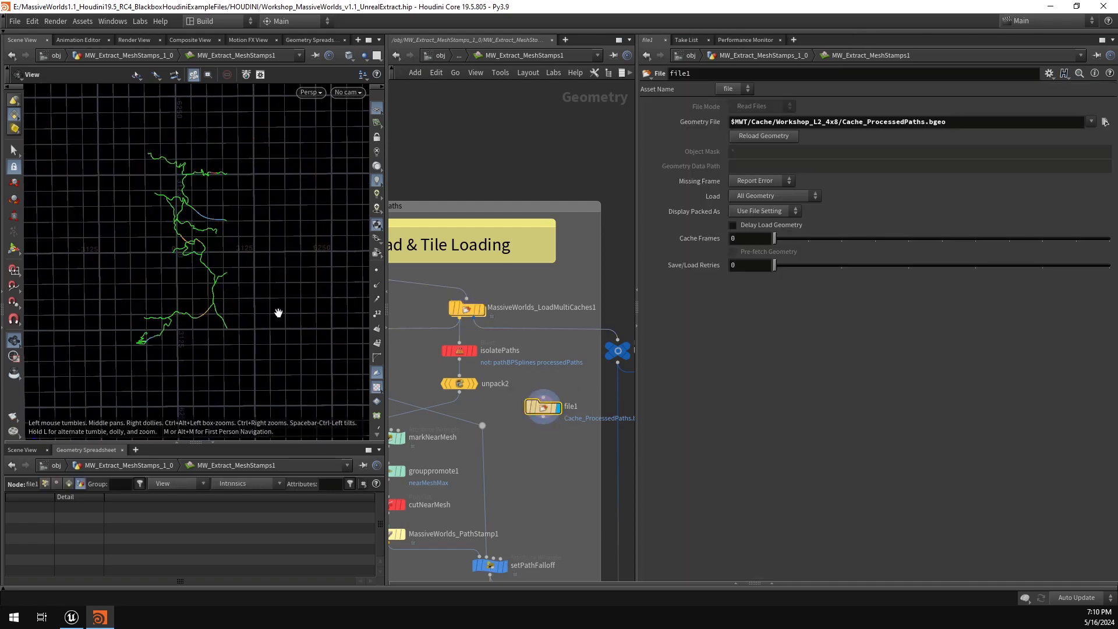
Step: Duplicate the file1 node below the original and load Cache_WorldData.bgeo from the Workshop_L2_4x8 cache folder into the copy
{"action": "middle_click_drag", "start_coordinate": [554, 456], "coordinate": [524, 422]}
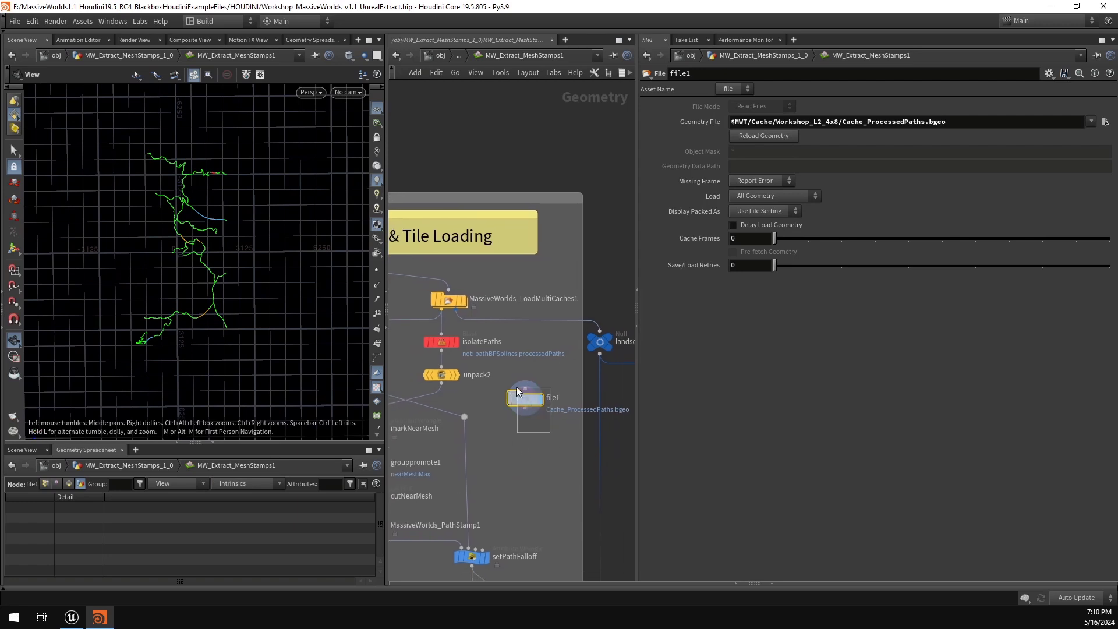
{"action": "left_click_drag", "start_coordinate": [525, 398], "coordinate": [520, 442], "text": "alt"}
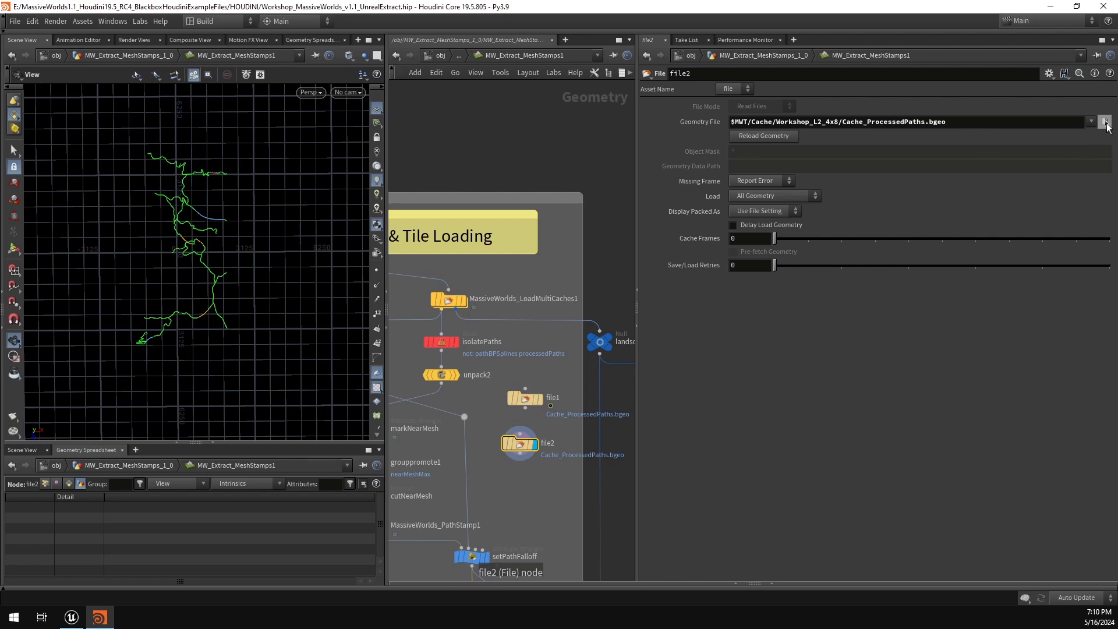
{"action": "left_click", "coordinate": [1105, 122]}
{"action": "left_click", "coordinate": [596, 233]}
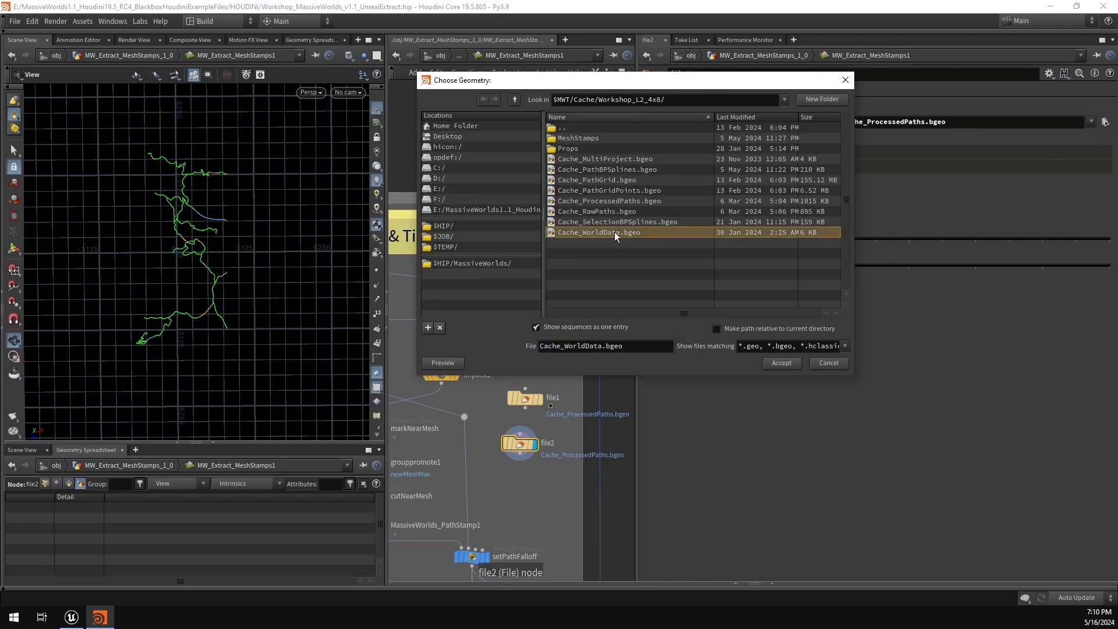
{"action": "left_click", "coordinate": [781, 363]}
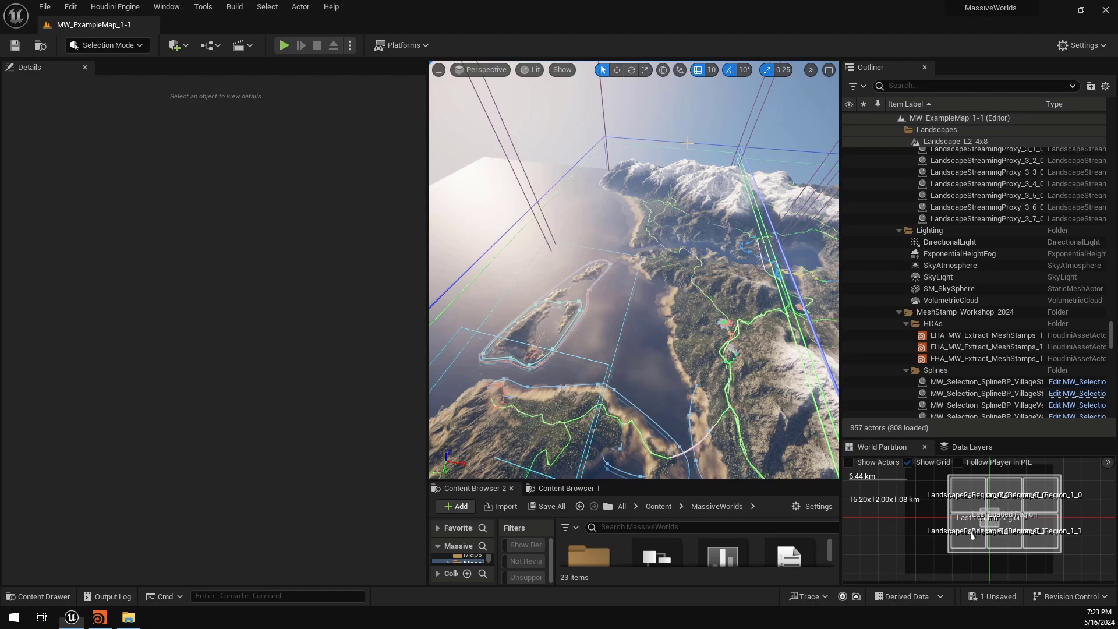
Step: In Unreal Editor, examine the Save Landscape Files settings of the EHA_MW_ExtractUnrealLandscape_L2 actor
{"action": "left_click", "coordinate": [971, 534]}
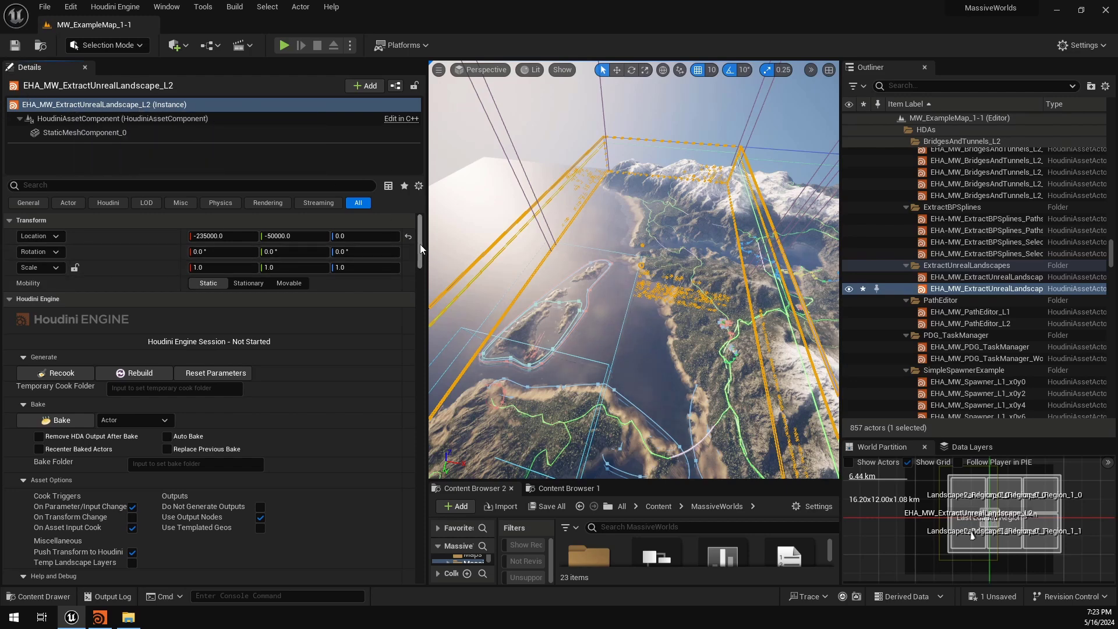
{"action": "left_click_drag", "start_coordinate": [418, 249], "coordinate": [419, 333]}
{"action": "scroll", "coordinate": [420, 338], "scroll_direction": "down", "scroll_amount": 8}
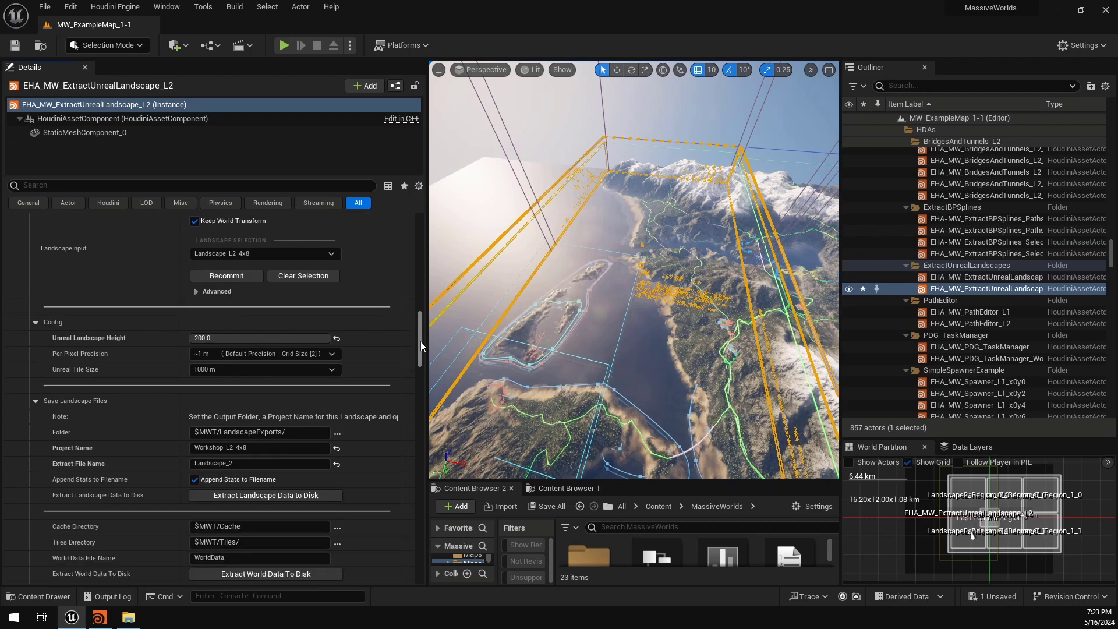
{"action": "scroll", "coordinate": [372, 372], "scroll_direction": "down", "scroll_amount": 2}
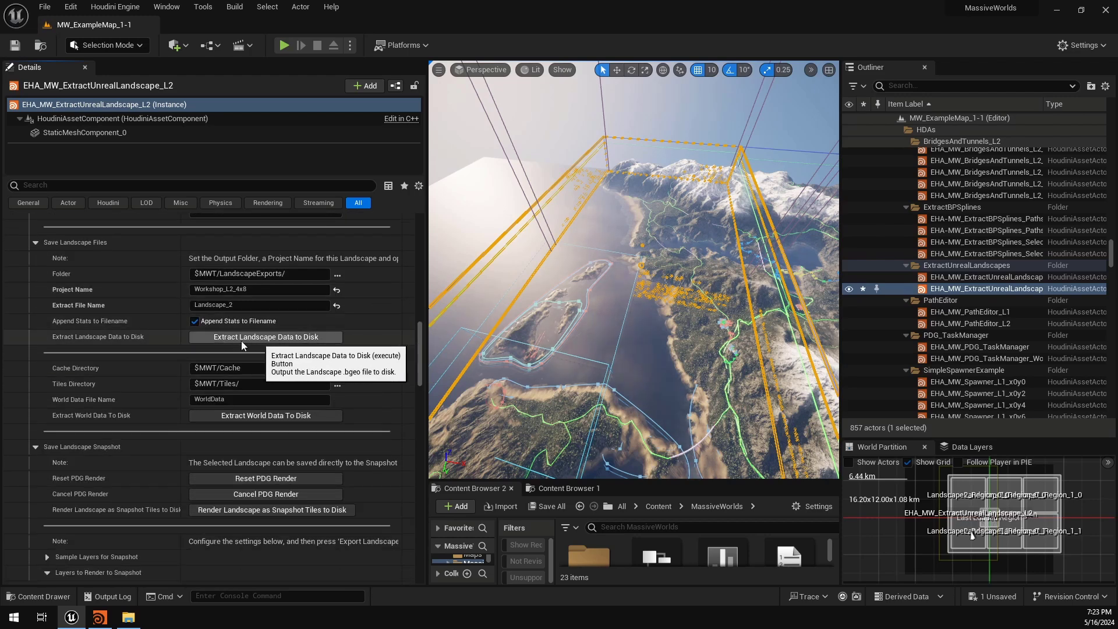
Step: Clear the selection and examine the placement of the L2 landscape and its paths in the Unreal viewport
{"action": "mouse_move", "coordinate": [672, 334]}
{"action": "right_mouse_down"}
{"action": "mouse_move", "coordinate": [615, 333]}
{"action": "mouse_move", "coordinate": [673, 328]}
{"action": "right_mouse_up"}
{"action": "key", "text": "s"}
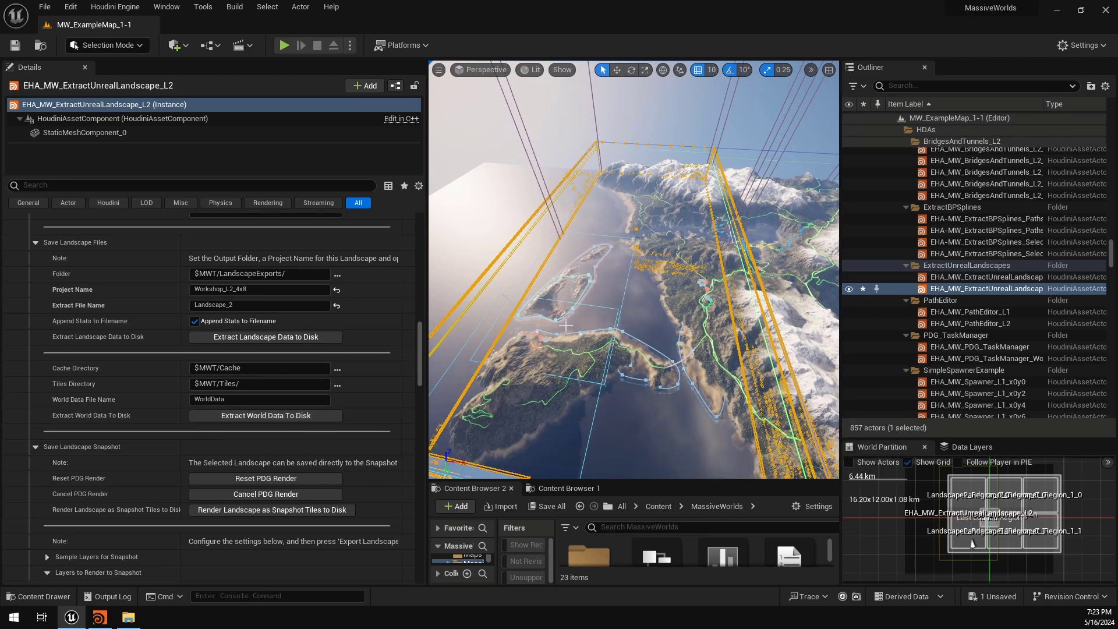
{"action": "mouse_move", "coordinate": [709, 361]}
{"action": "right_mouse_down"}
{"action": "mouse_move", "coordinate": [780, 367]}
{"action": "mouse_move", "coordinate": [710, 361]}
{"action": "right_mouse_up"}
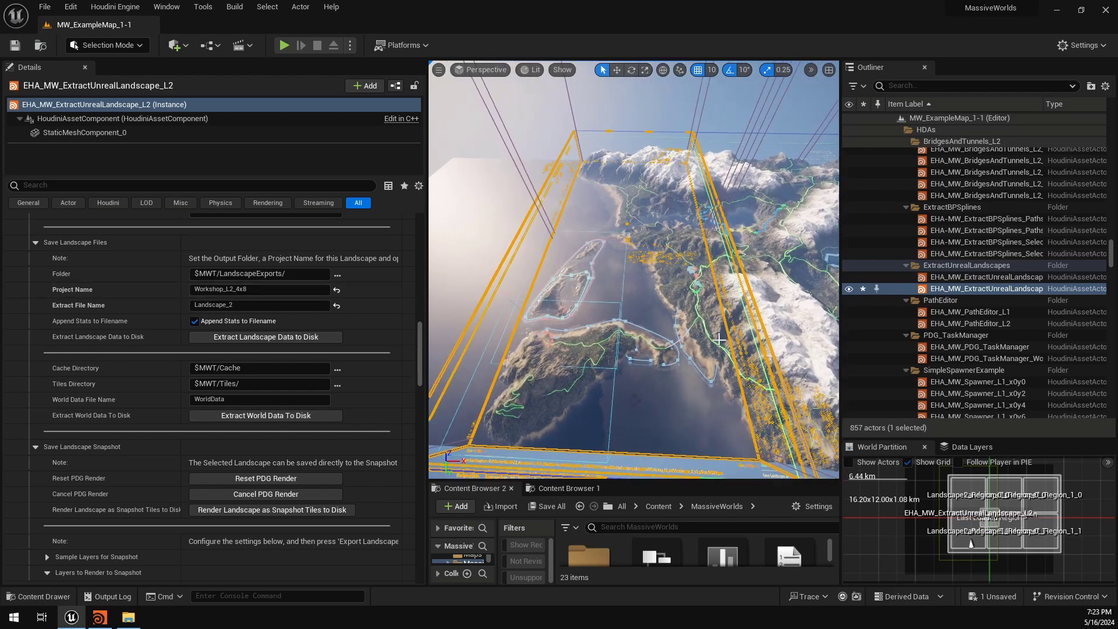
{"action": "scroll", "coordinate": [354, 435], "scroll_direction": "up", "scroll_amount": 10}
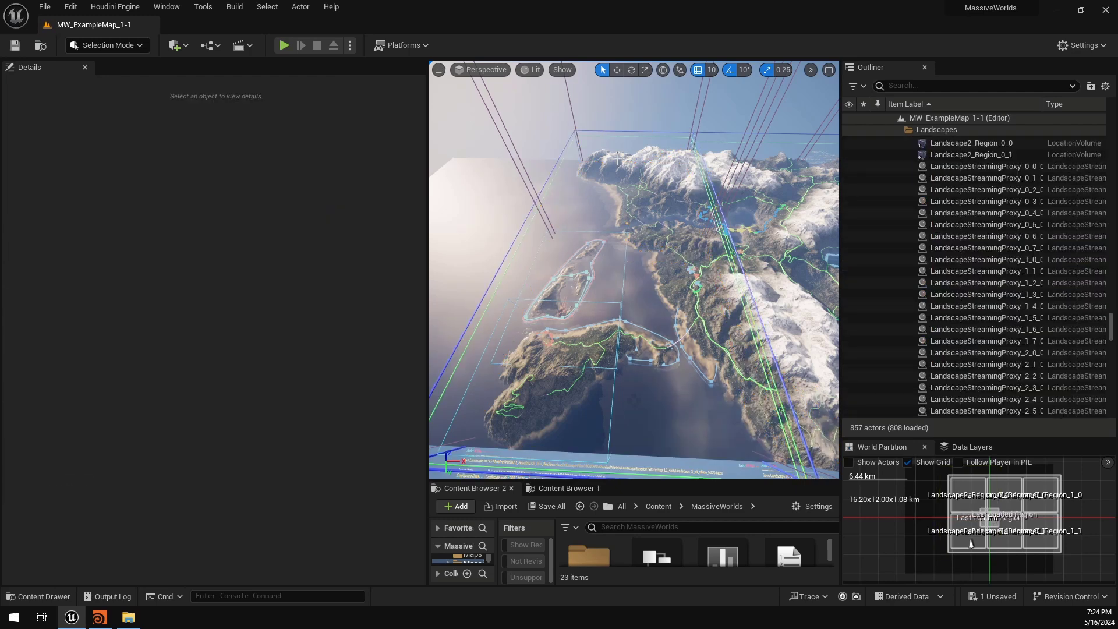
{"action": "left_click", "coordinate": [616, 176]}
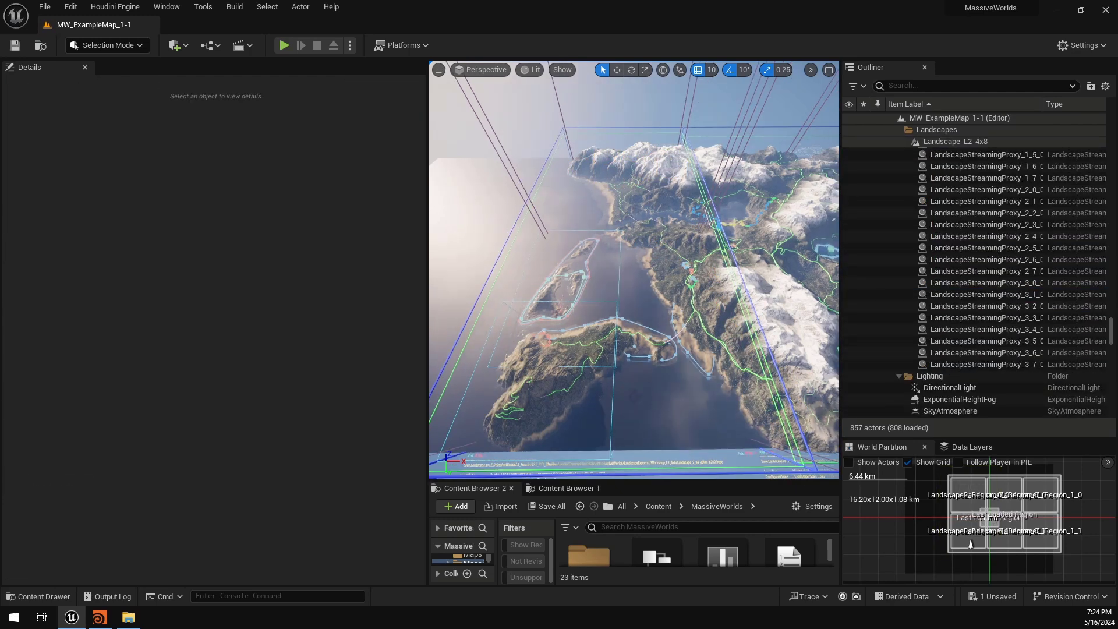
Step: Switch to File Explorer, locate Cache_WorldData.bgeo in the Workshop_L2_4x8 cache folder, and minimize the window
{"action": "key", "text": "alt+Tab"}
{"action": "left_click", "coordinate": [546, 278]}
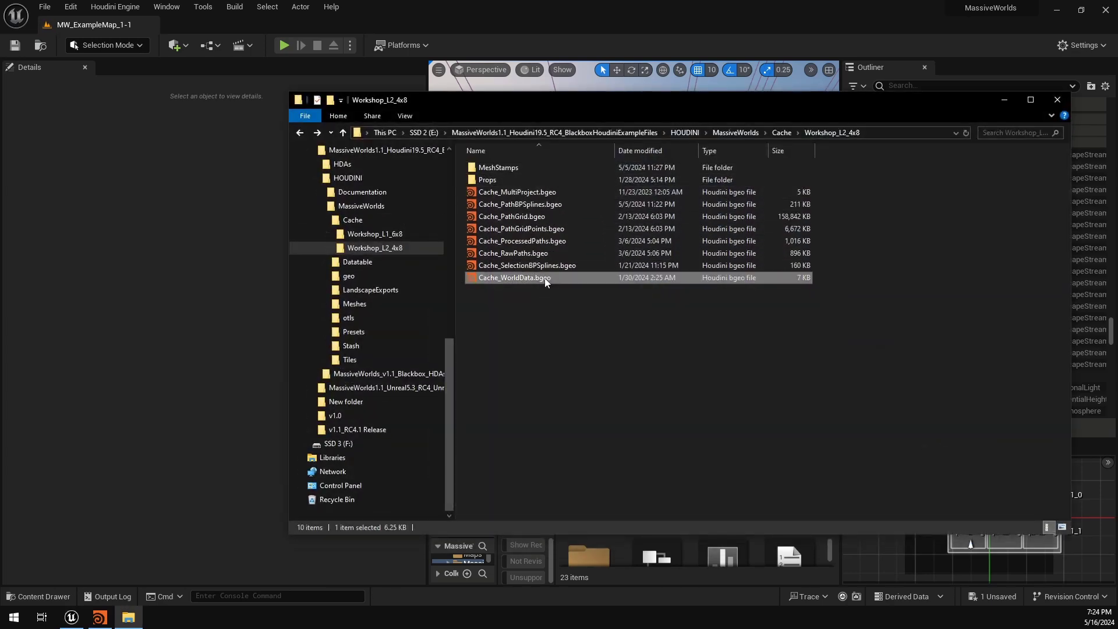
{"action": "left_click", "coordinate": [1004, 100]}
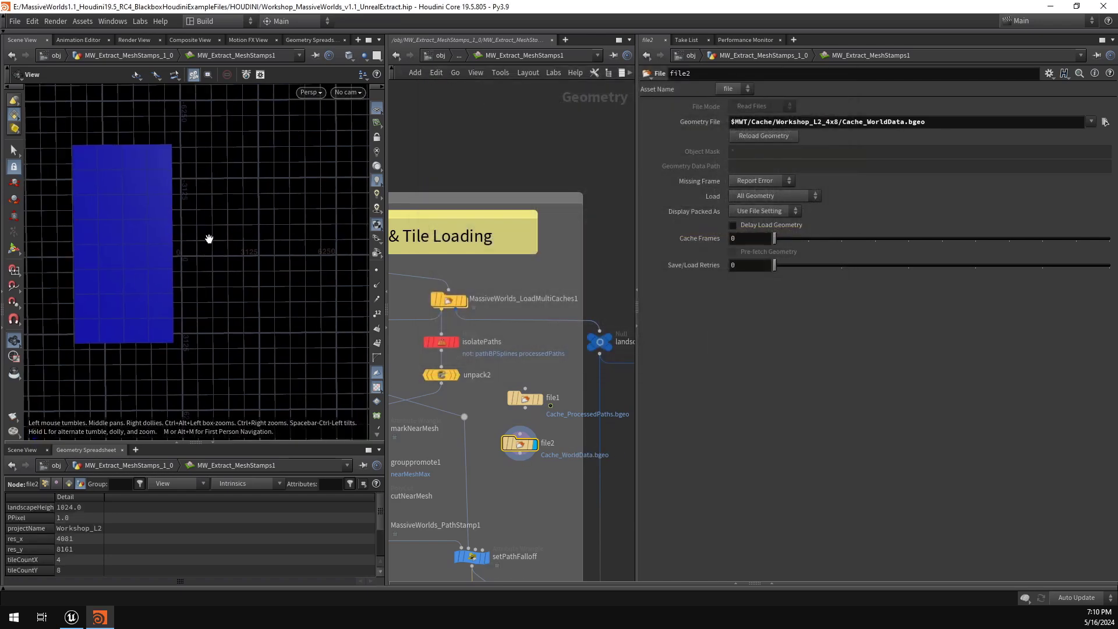
Step: In Houdini, overlay the Load Multi Caches output as a template on the world data, and delete the file2 node
{"action": "left_click", "coordinate": [461, 300]}
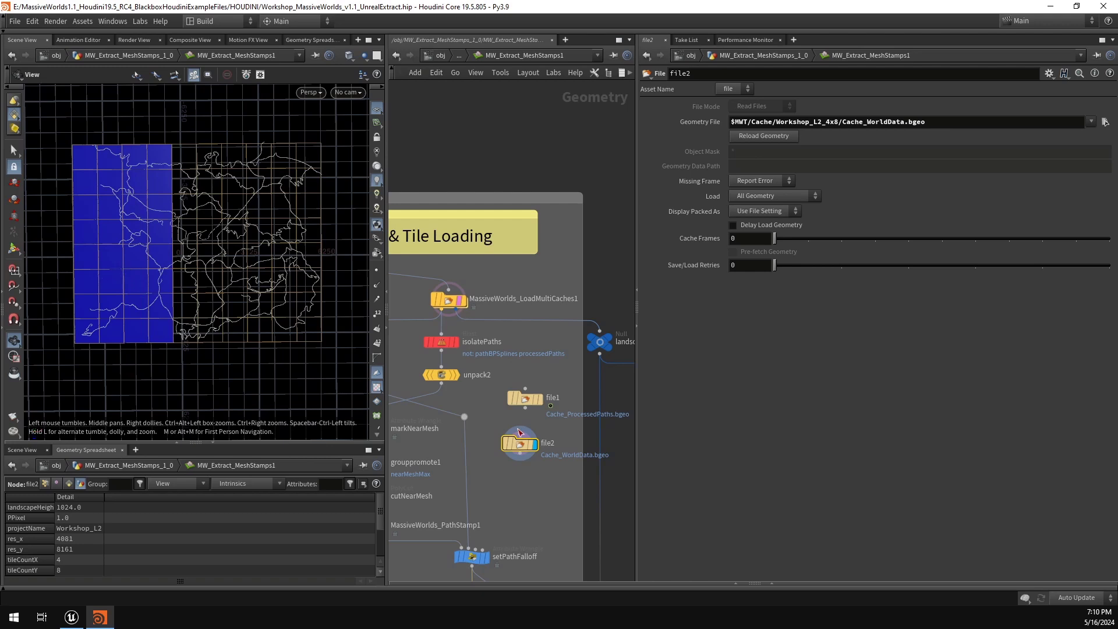
{"action": "left_click_drag", "start_coordinate": [515, 444], "coordinate": [498, 442]}
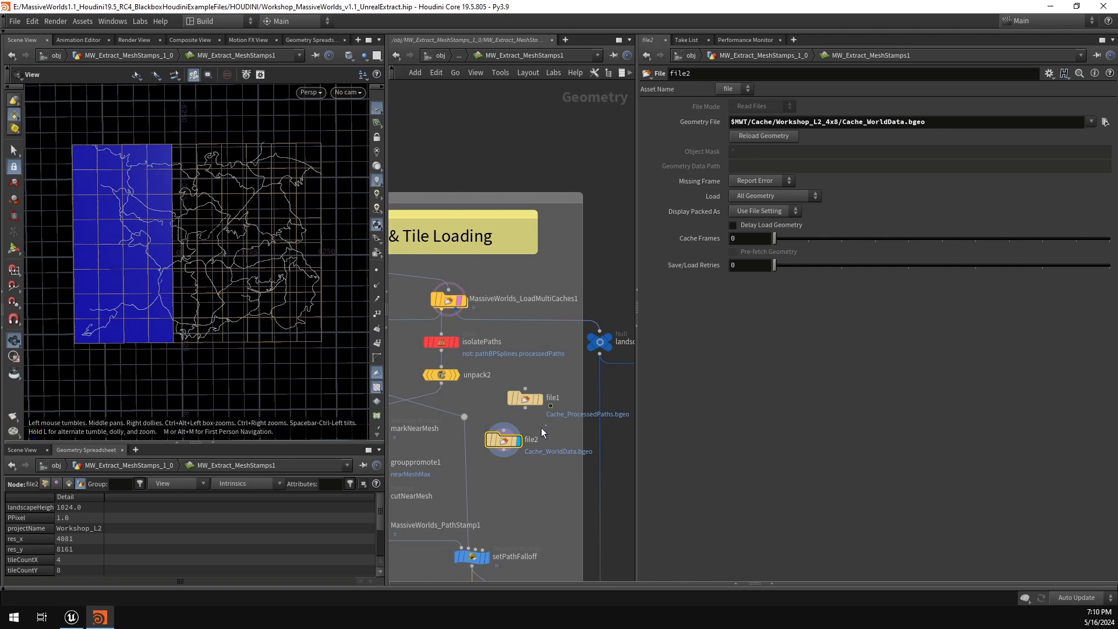
{"action": "key", "text": "Delete"}
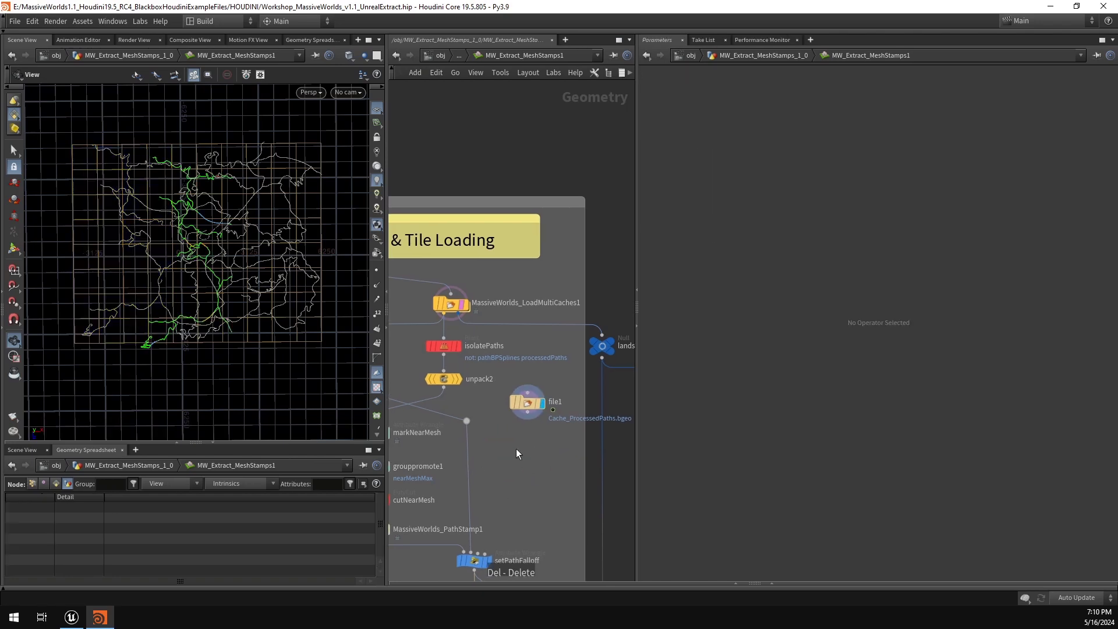
Step: Add a World Transform node fed by file1 and display its output without the Load Multi Caches template overlay
{"action": "key", "text": "Tab"}
{"action": "type", "text": "world t"}
{"action": "key", "text": "Return"}
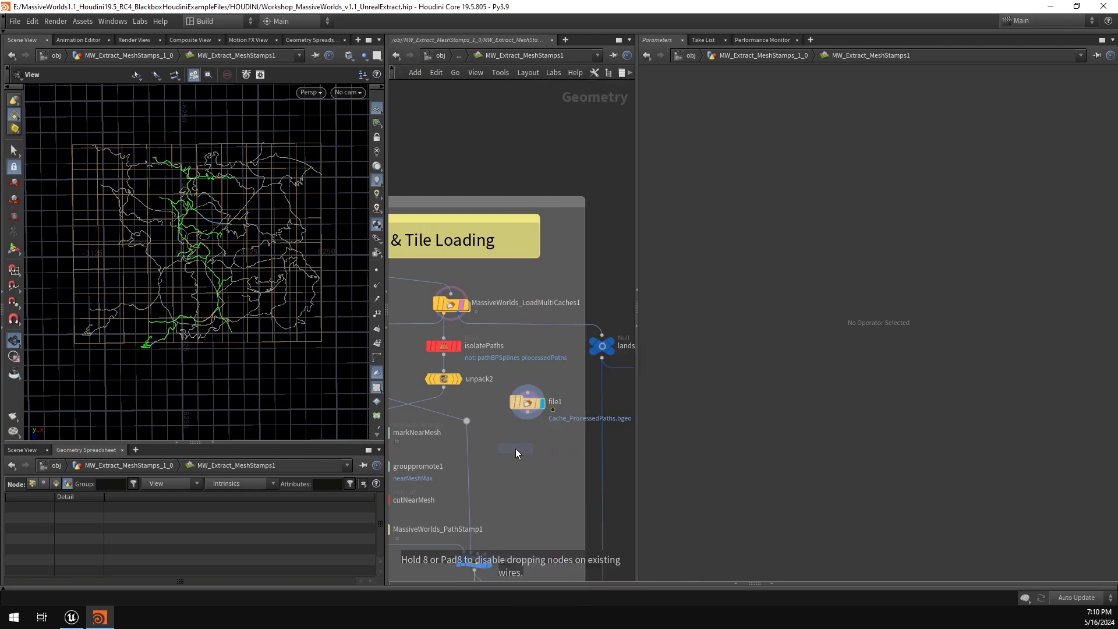
{"action": "left_click", "coordinate": [524, 452]}
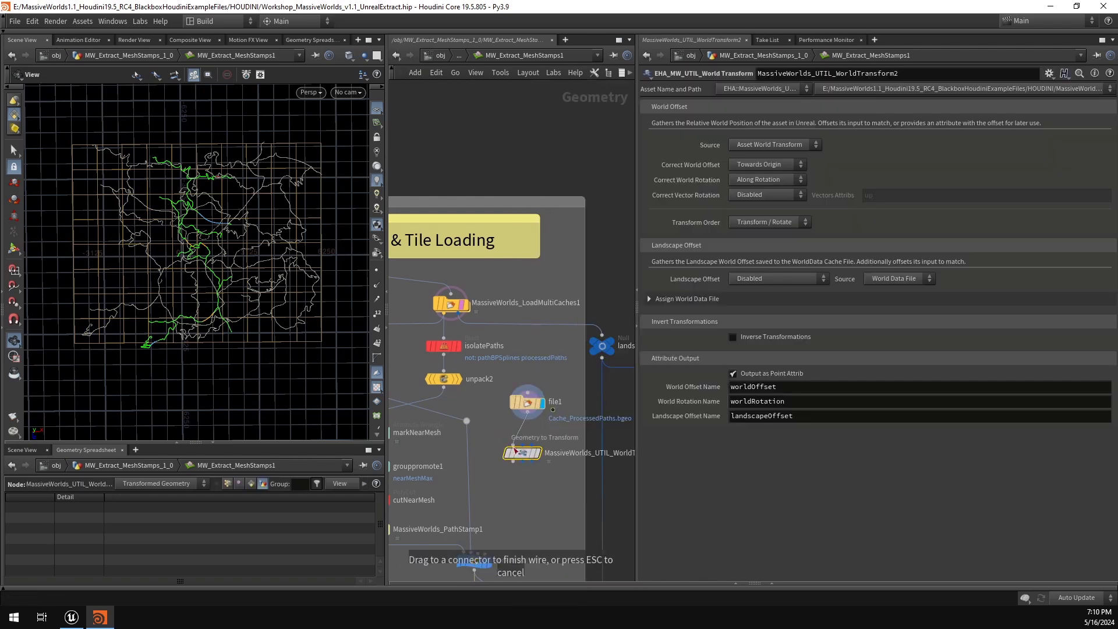
{"action": "left_click_drag", "start_coordinate": [526, 454], "coordinate": [536, 456]}
{"action": "left_click", "coordinate": [551, 436]}
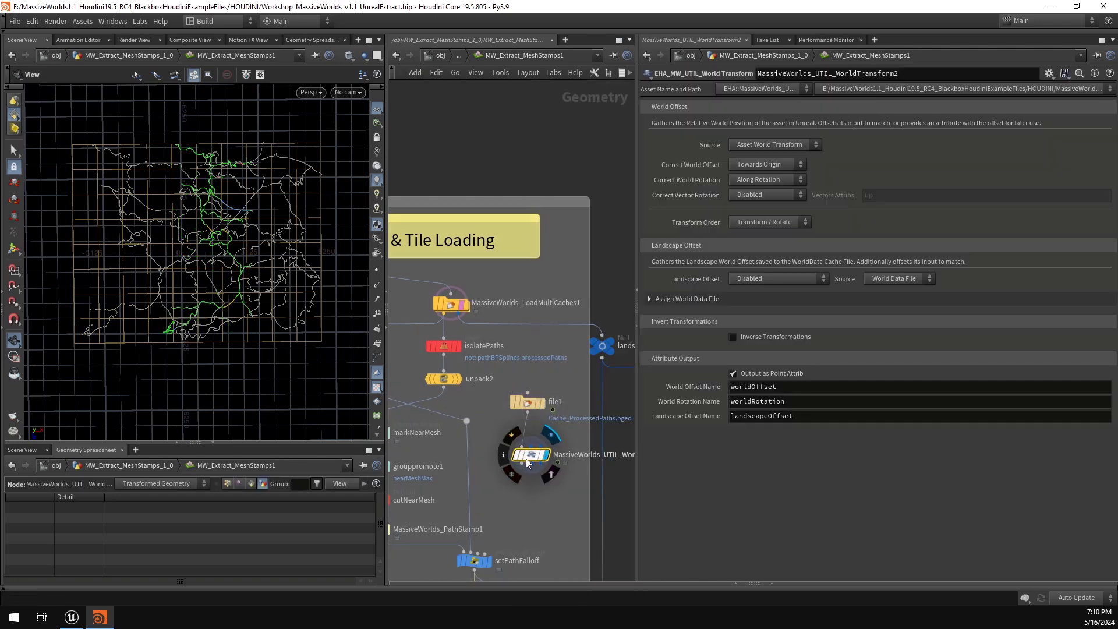
{"action": "key", "text": "ctrl+z"}
Step: Set the World Transform node's Landscape Offset to Along Landscape Offset, using the Workshop_L2_4x8 project's world data file
{"action": "left_click", "coordinate": [792, 298]}
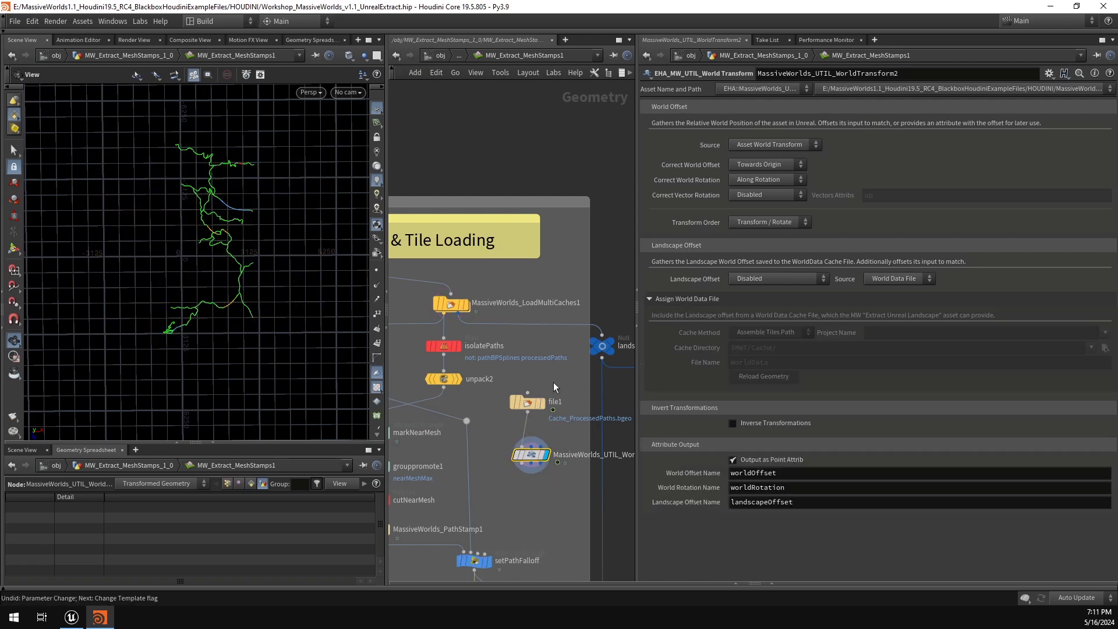
{"action": "left_click", "coordinate": [781, 278]}
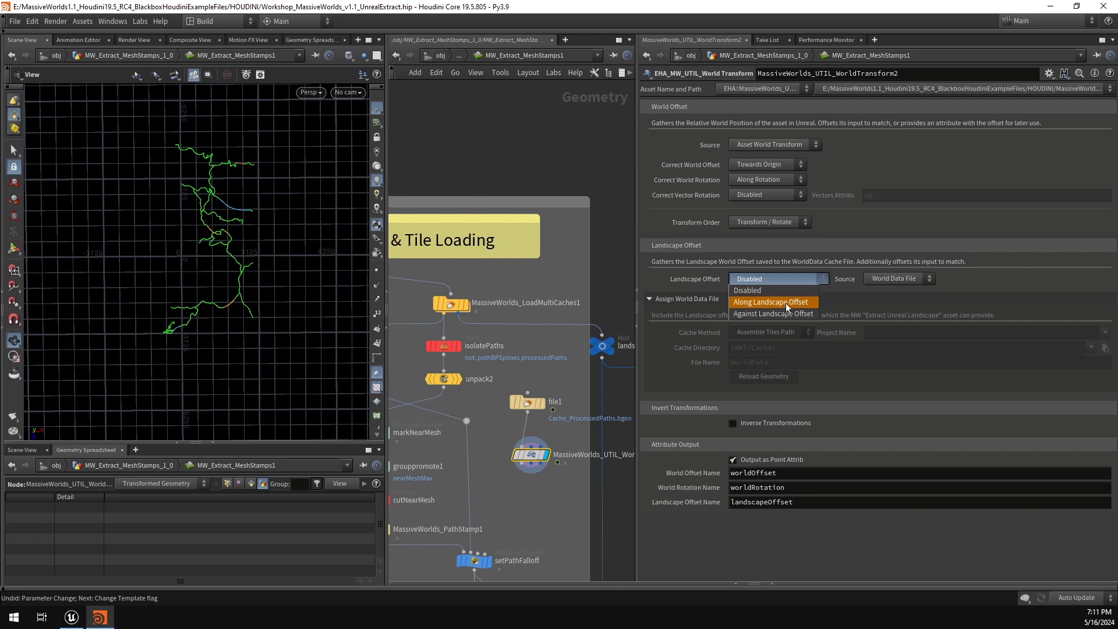
{"action": "left_click", "coordinate": [795, 303]}
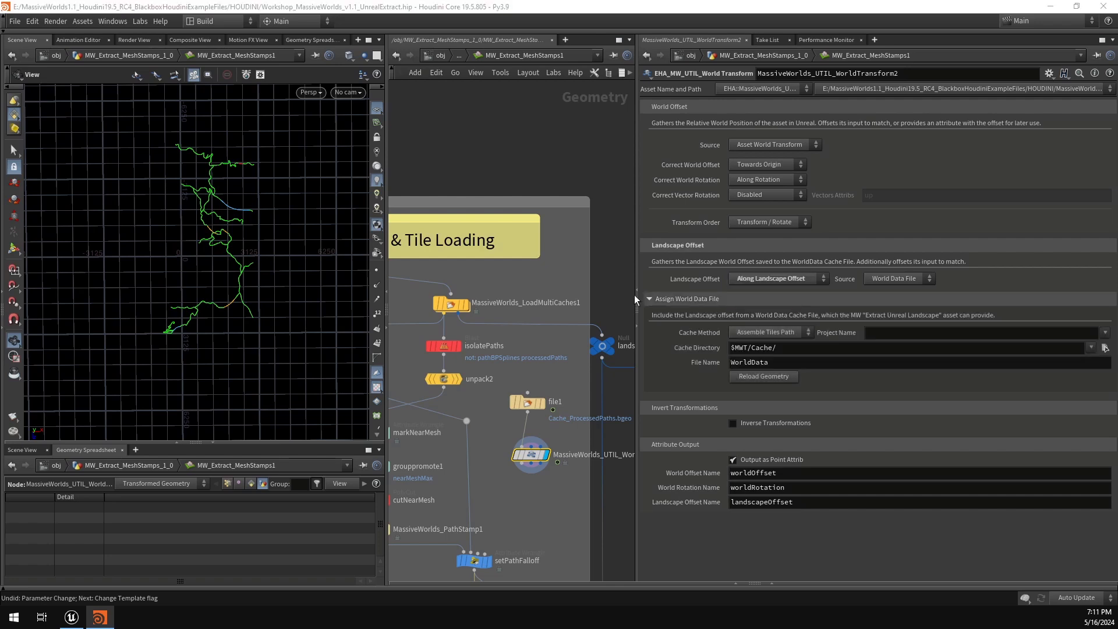
{"action": "left_click", "coordinate": [1105, 333]}
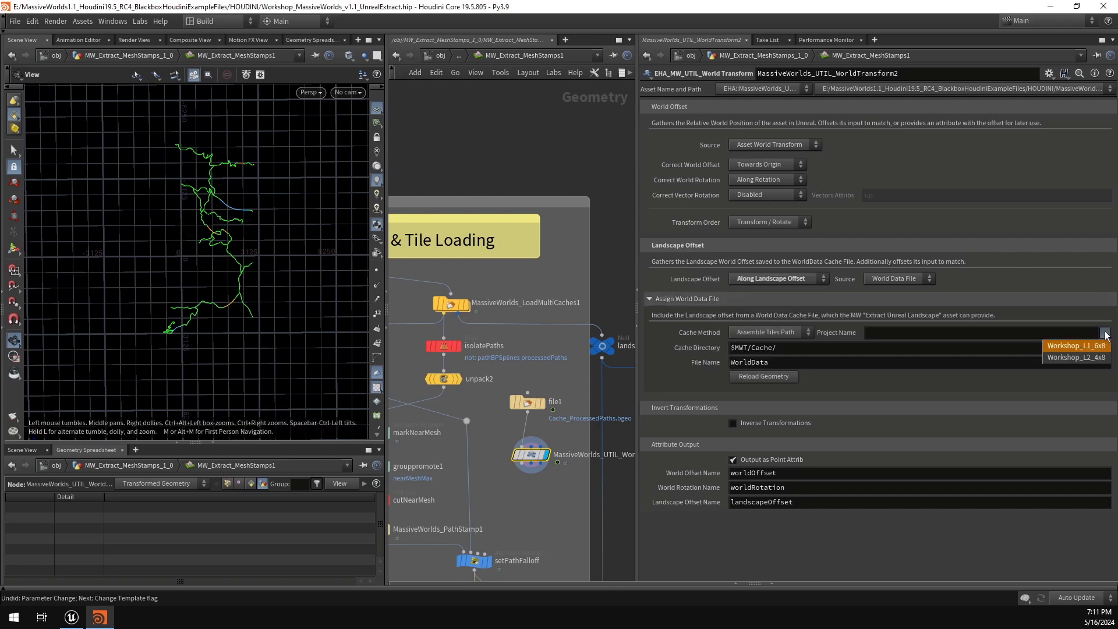
{"action": "left_click", "coordinate": [1076, 357]}
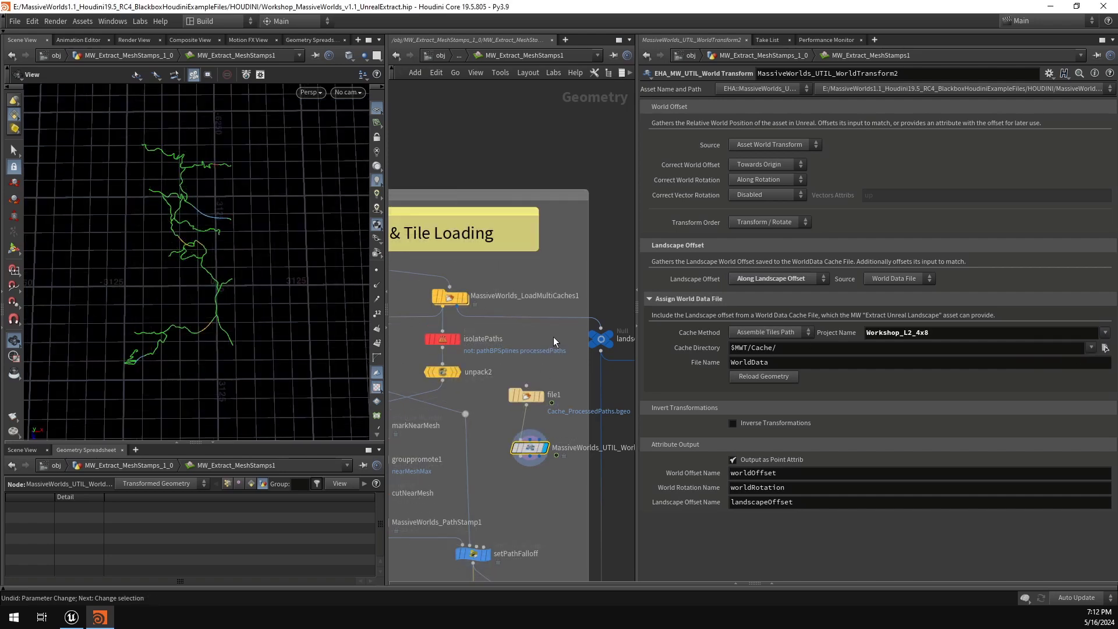
Step: Template the Load Multi Caches output and compare its paths with the World Transform result
{"action": "mouse_move", "coordinate": [461, 305]}
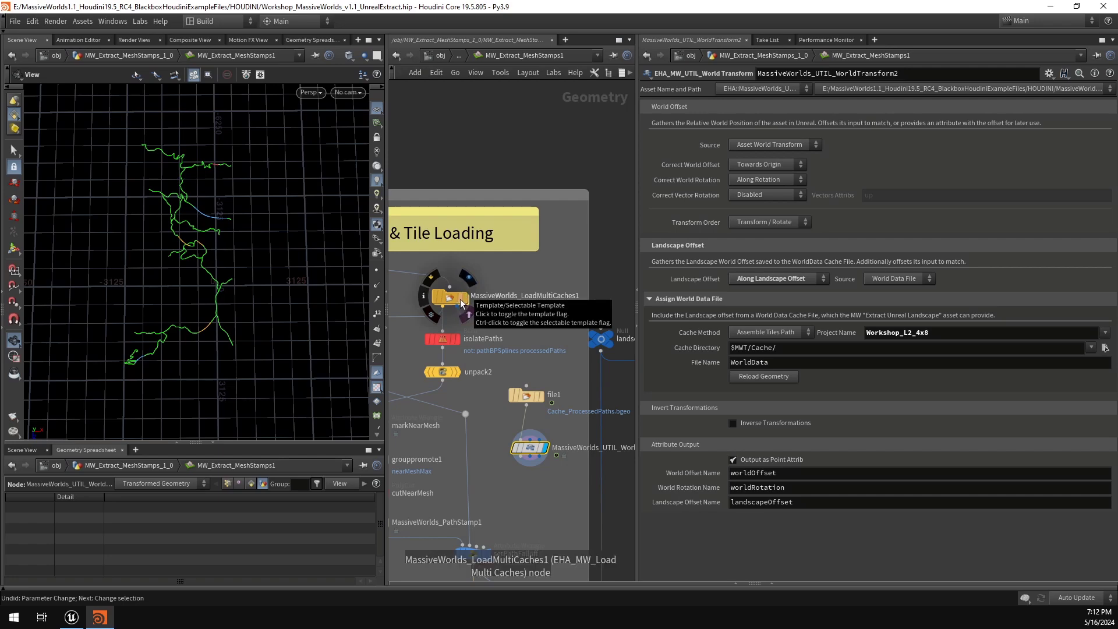
{"action": "left_click", "coordinate": [461, 303]}
{"action": "left_click_drag", "start_coordinate": [193, 244], "coordinate": [209, 172]}
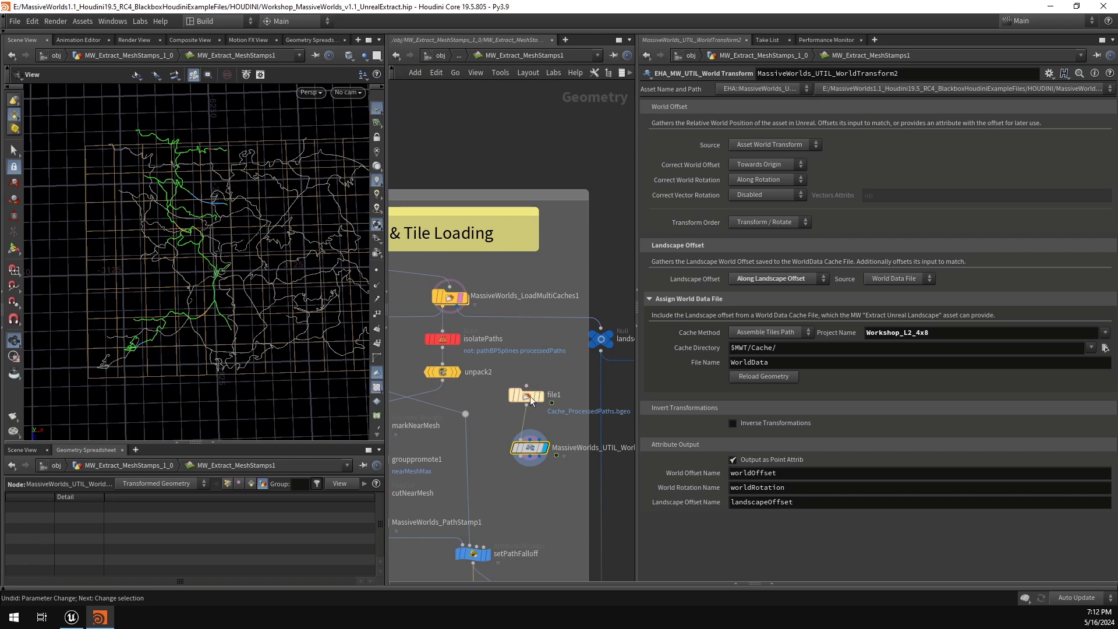
Step: Set Correct World Offset and Correct World Rotation to Disabled on the World Transform node and compare the path alignment
{"action": "left_click", "coordinate": [794, 144]}
{"action": "left_click", "coordinate": [793, 145]}
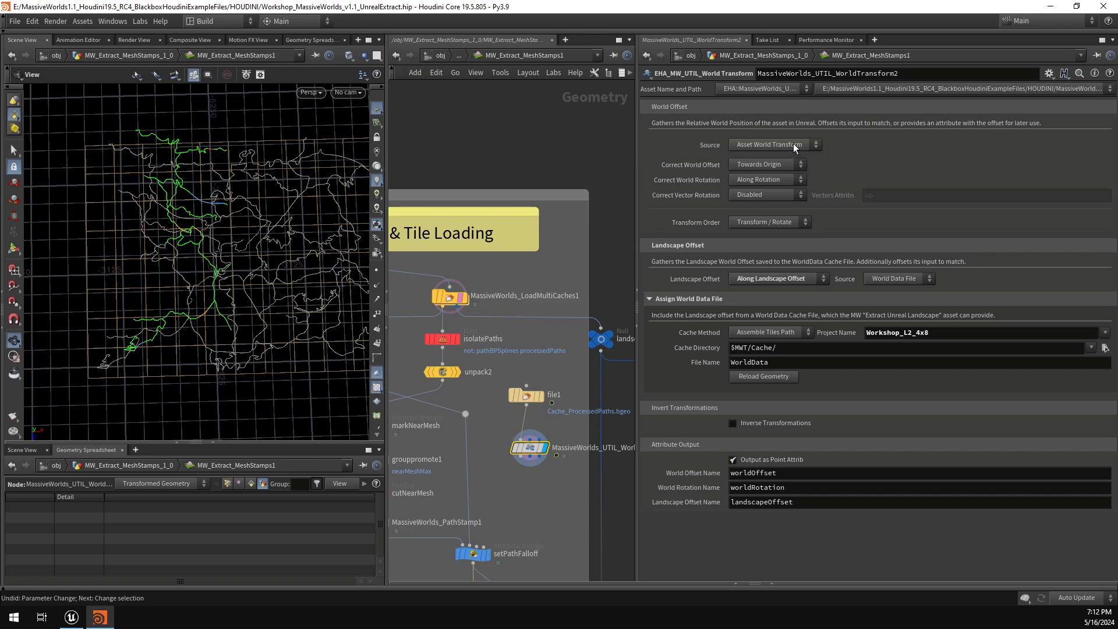
{"action": "left_click", "coordinate": [747, 165]}
{"action": "left_click", "coordinate": [758, 175]}
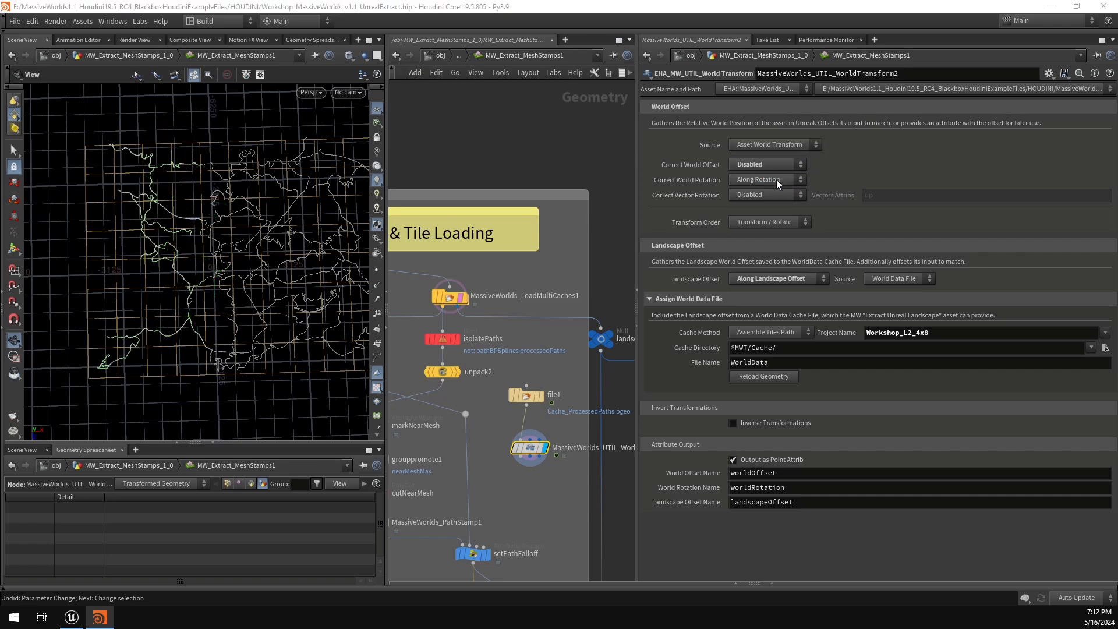
{"action": "left_click", "coordinate": [770, 181]}
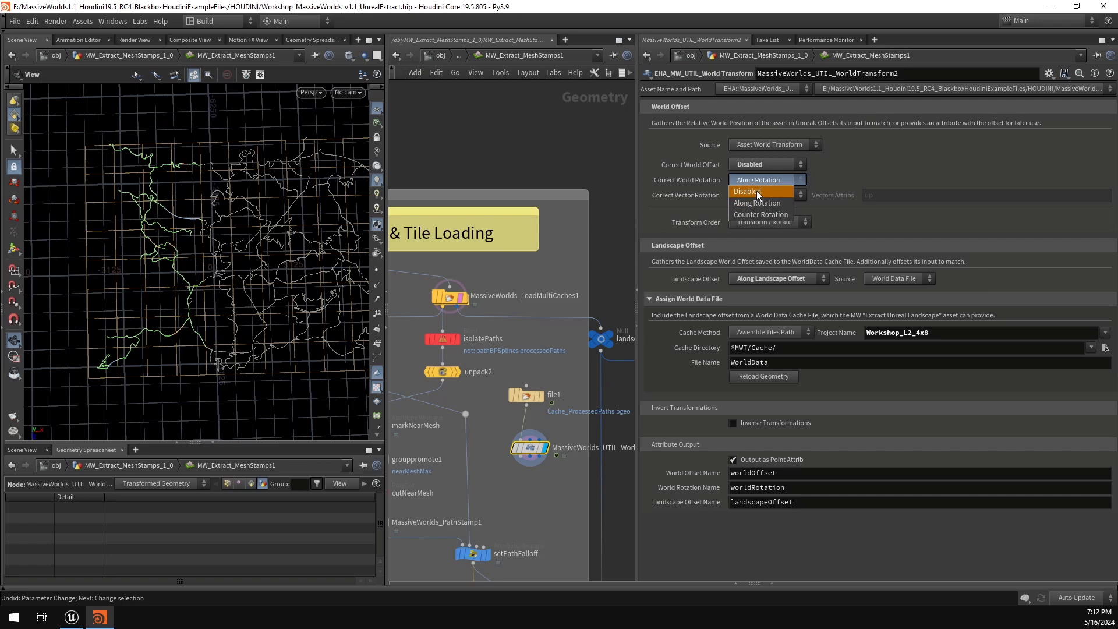
{"action": "left_click", "coordinate": [757, 193]}
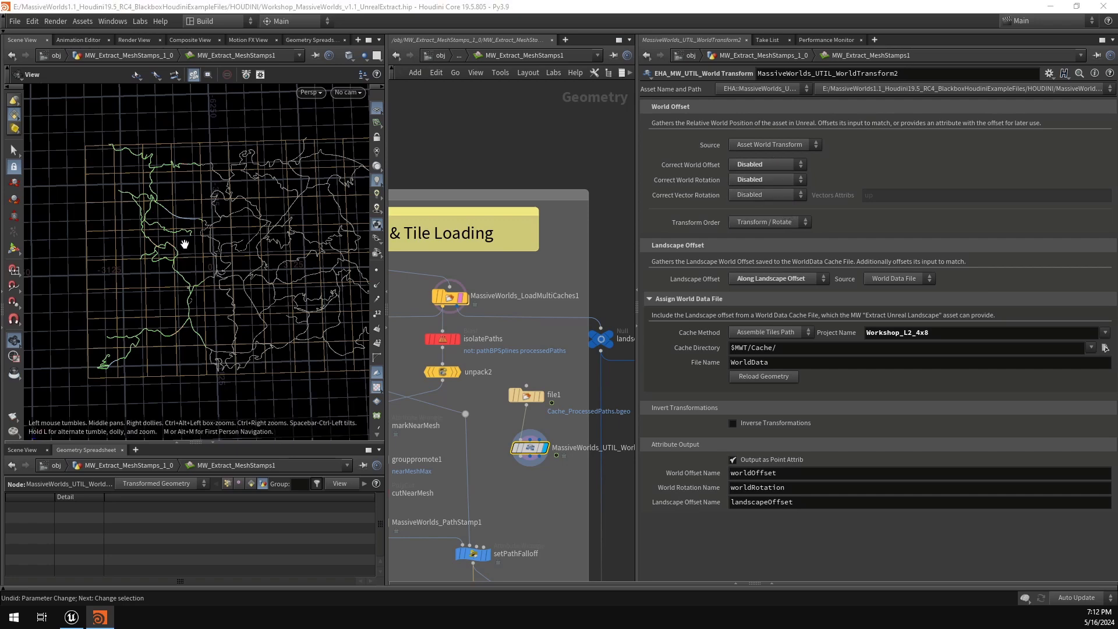
{"action": "middle_click_drag", "start_coordinate": [188, 279], "coordinate": [232, 277]}
{"action": "left_click_drag", "start_coordinate": [233, 277], "coordinate": [231, 275]}
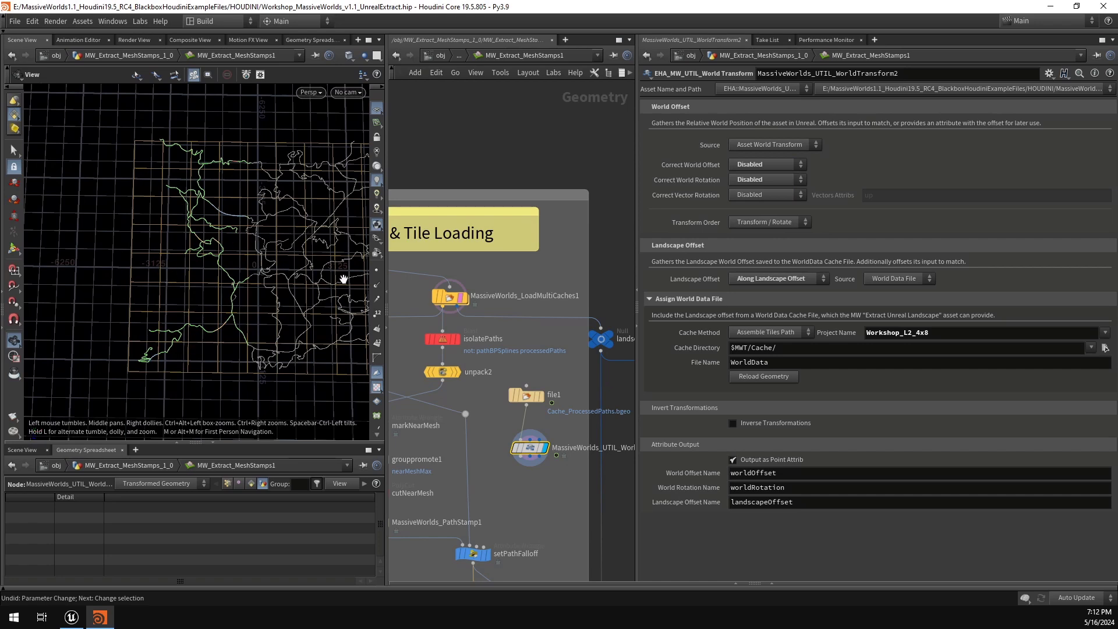
Step: Move the file1 and World Transform nodes together slightly within the Road & Tile Loading group
{"action": "left_click_drag", "start_coordinate": [569, 371], "coordinate": [498, 500]}
{"action": "left_click_drag", "start_coordinate": [532, 444], "coordinate": [526, 454]}
{"action": "left_click", "coordinate": [551, 491]}
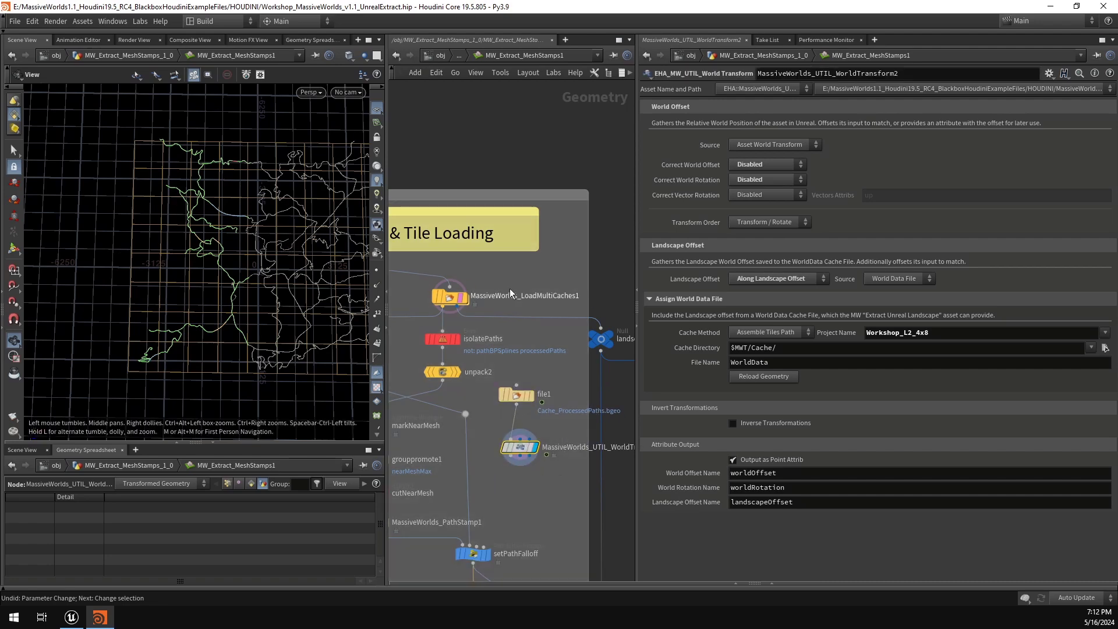
{"action": "key", "text": "h"}
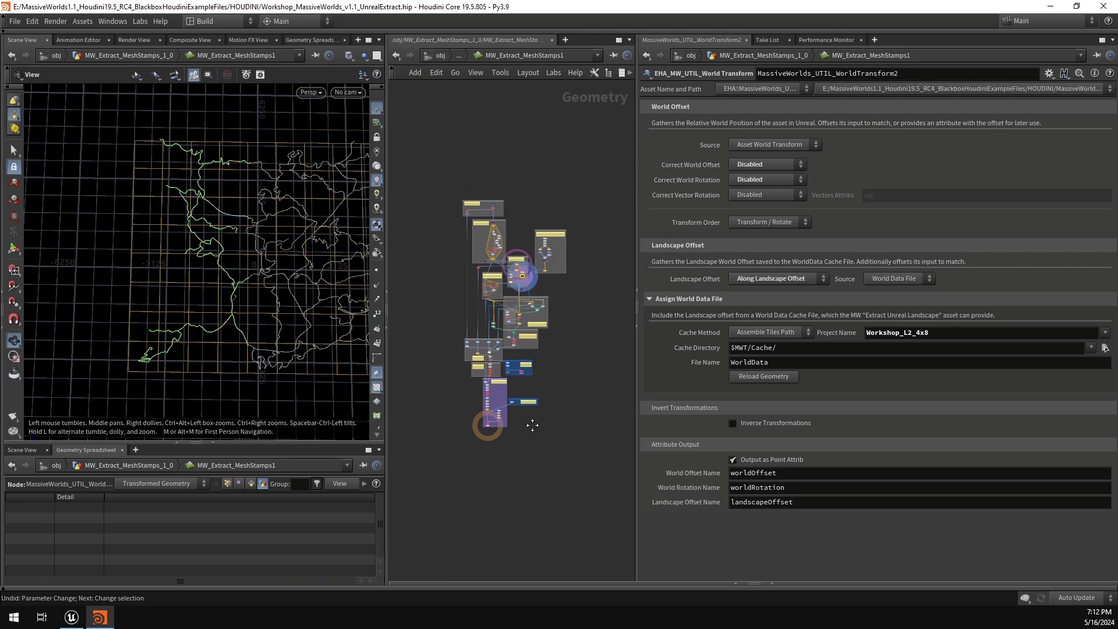
Step: Switch to Unreal Editor, select the EHA_MW_Extract_MeshStamps_1_0 actor in the village, and view it from around
{"action": "left_click", "coordinate": [71, 617]}
{"action": "right_click_drag", "start_coordinate": [689, 294], "coordinate": [679, 320]}
{"action": "key", "text": "s"}
{"action": "key", "text": "w"}
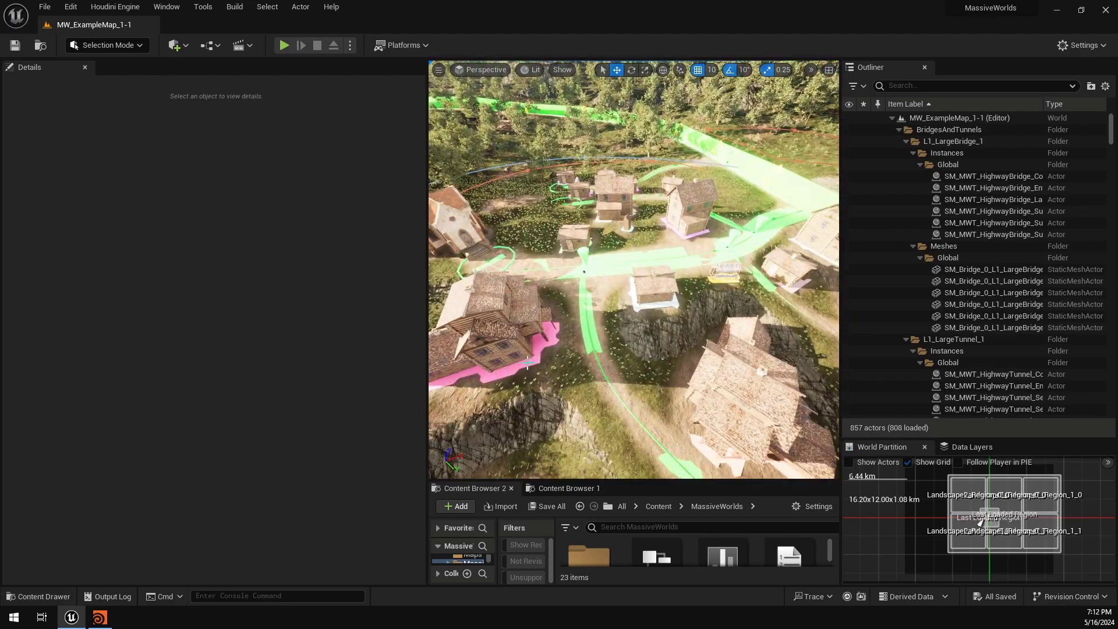
{"action": "left_click", "coordinate": [698, 245]}
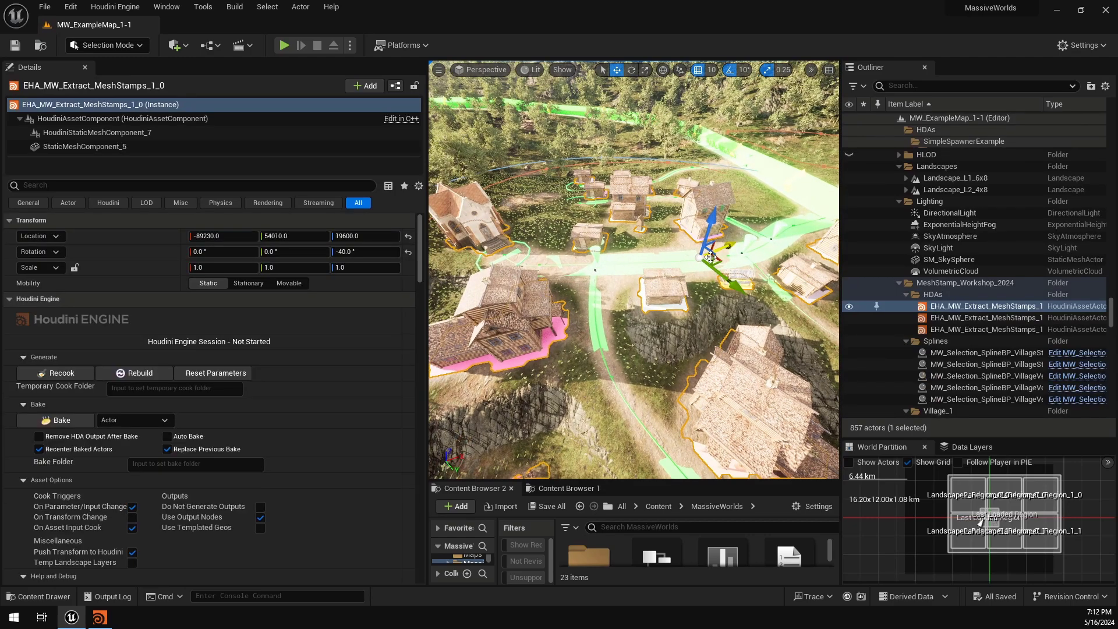
{"action": "key", "text": "s"}
{"action": "right_click_drag", "start_coordinate": [717, 356], "coordinate": [723, 342]}
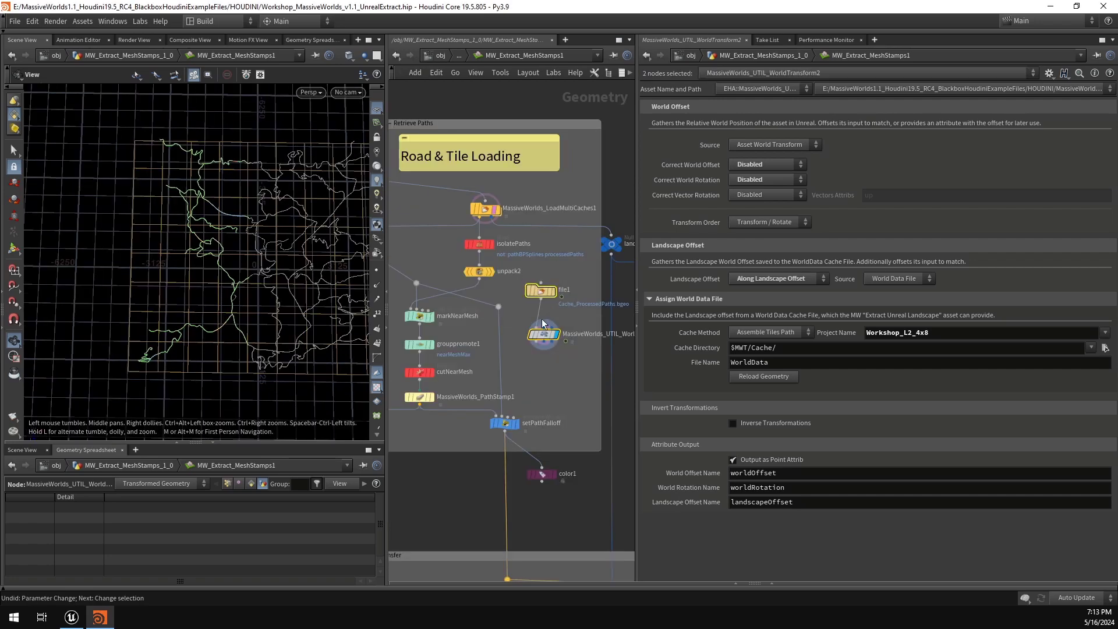
Step: In Houdini, remove the file1 and World Transform nodes and display the Load Multi Caches node's paths and tiles
{"action": "left_click", "coordinate": [496, 209]}
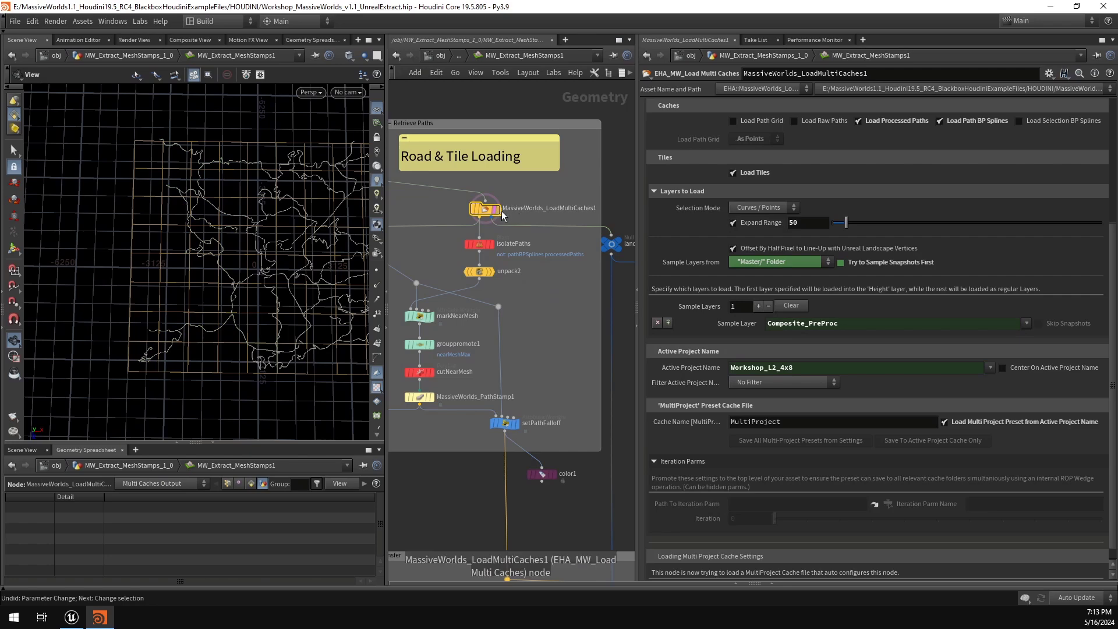
{"action": "left_click", "coordinate": [499, 211]}
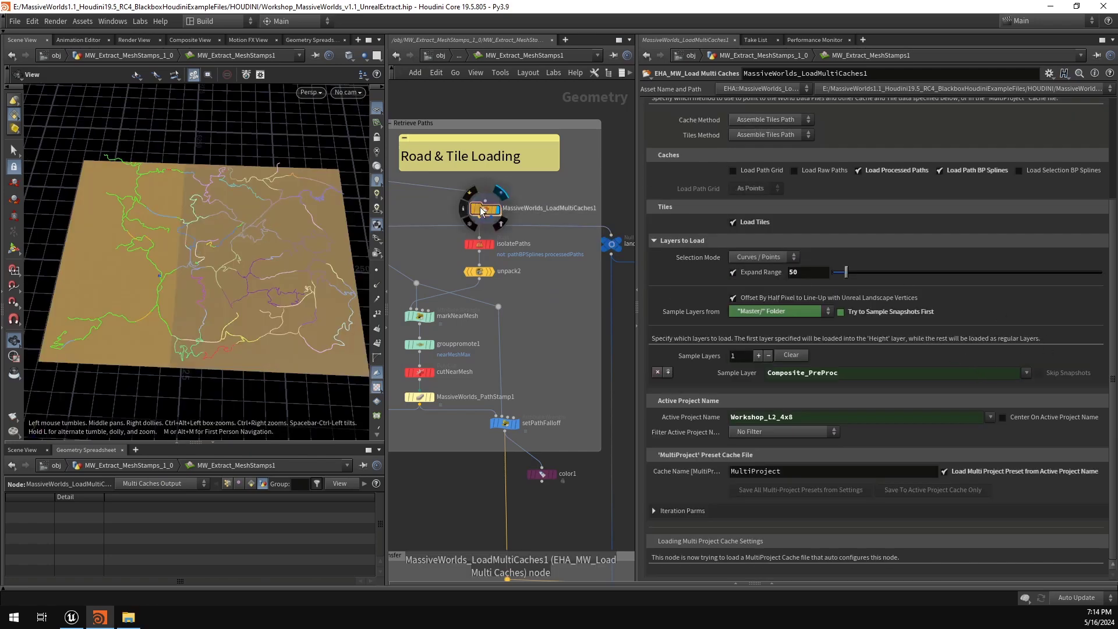
{"action": "scroll", "coordinate": [492, 213], "scroll_direction": "up", "scroll_amount": 3}
{"action": "middle_click_drag", "start_coordinate": [492, 213], "coordinate": [461, 225]}
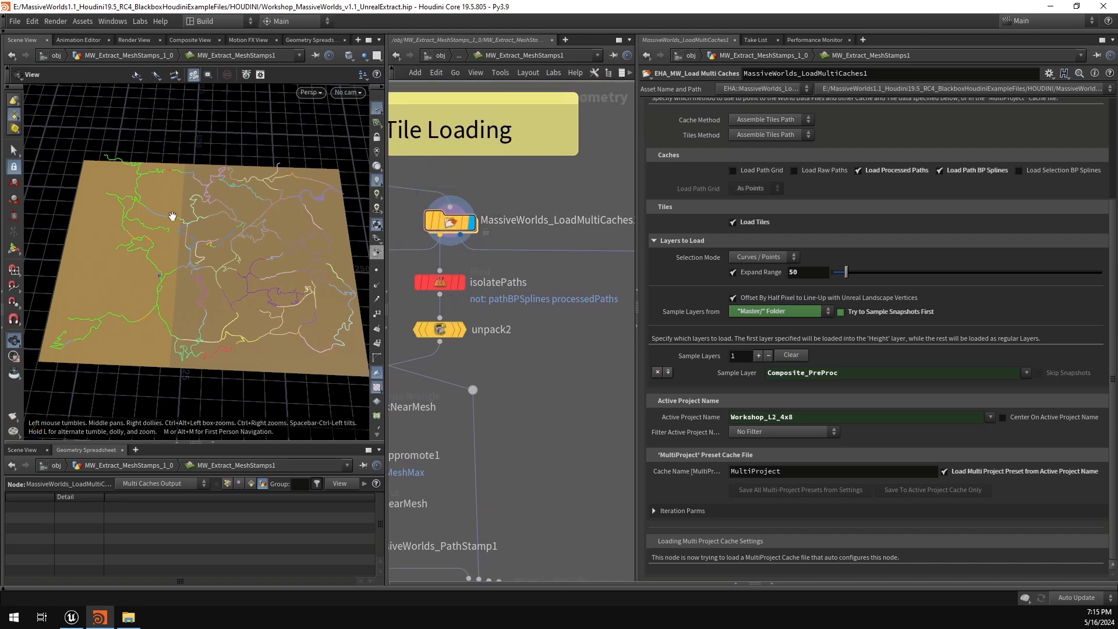
Step: Switch to File Explorer and open the Workshop_L1_6x8 cache folder to review its cache files
{"action": "left_click", "coordinate": [137, 624]}
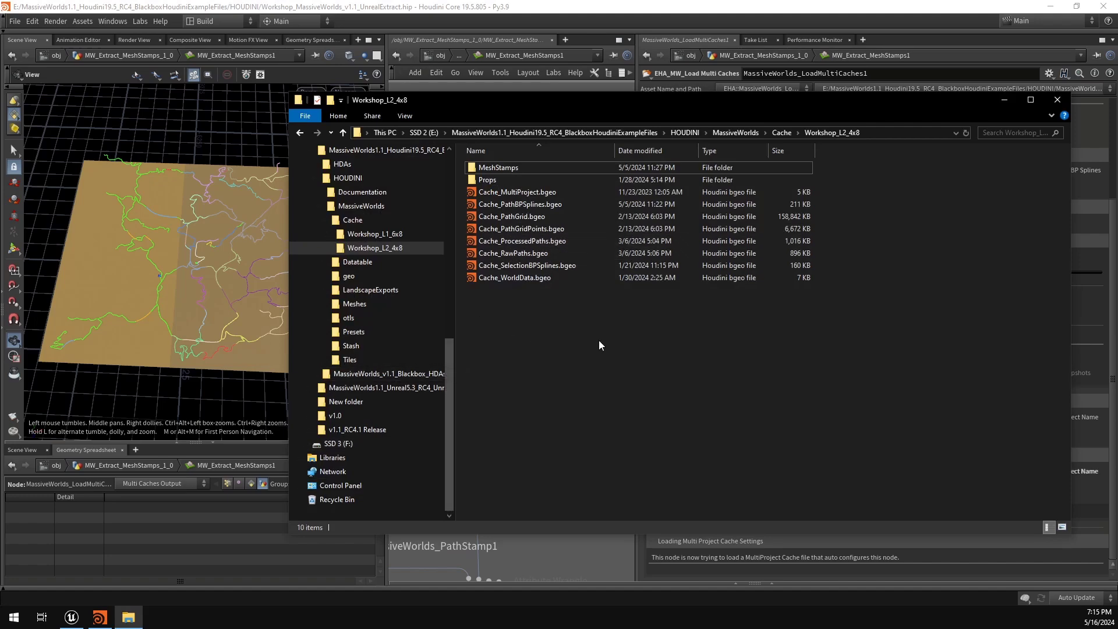
{"action": "left_click", "coordinate": [781, 133]}
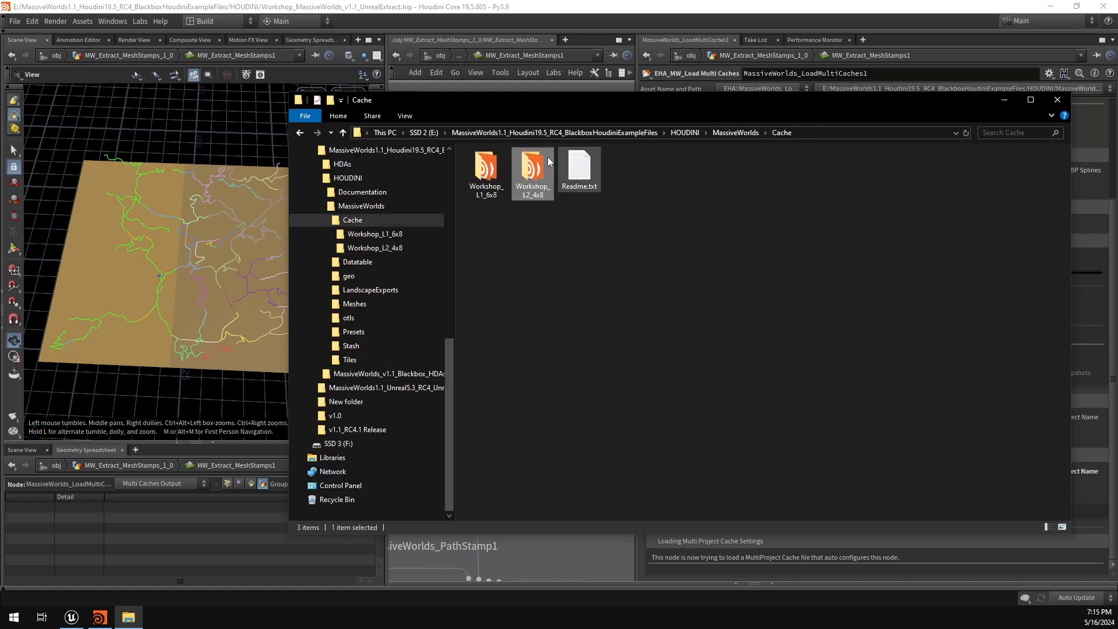
{"action": "double_click", "coordinate": [487, 175]}
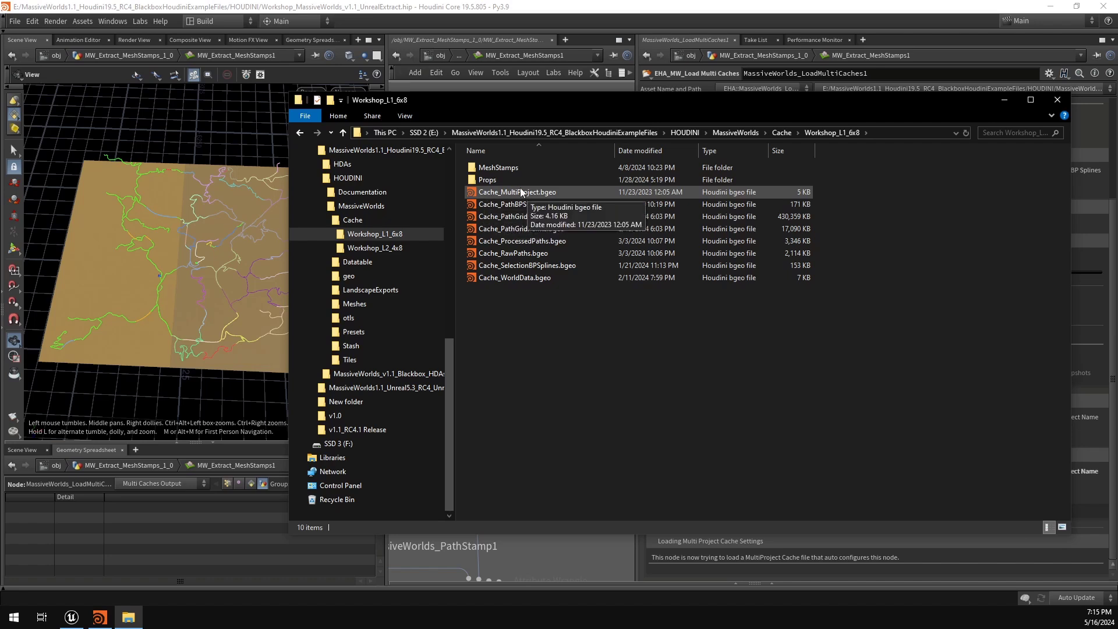
Step: Locate Cache_MultiProject.bgeo in the Workshop_L1_6x8 cache folder and minimize File Explorer
{"action": "left_click", "coordinate": [555, 195]}
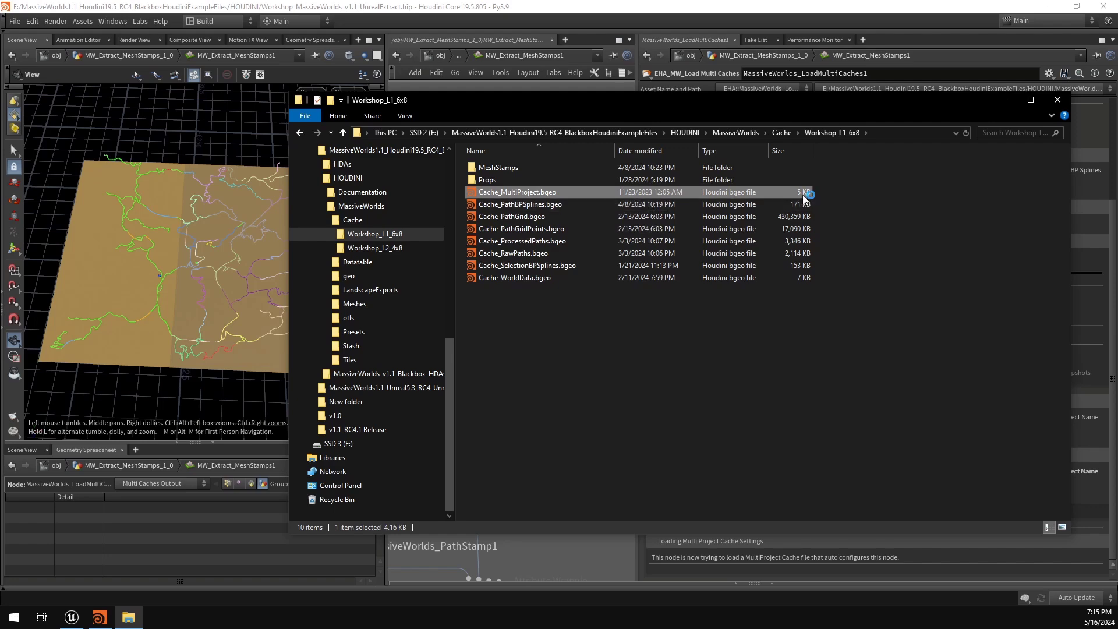
{"action": "left_click", "coordinate": [1005, 100]}
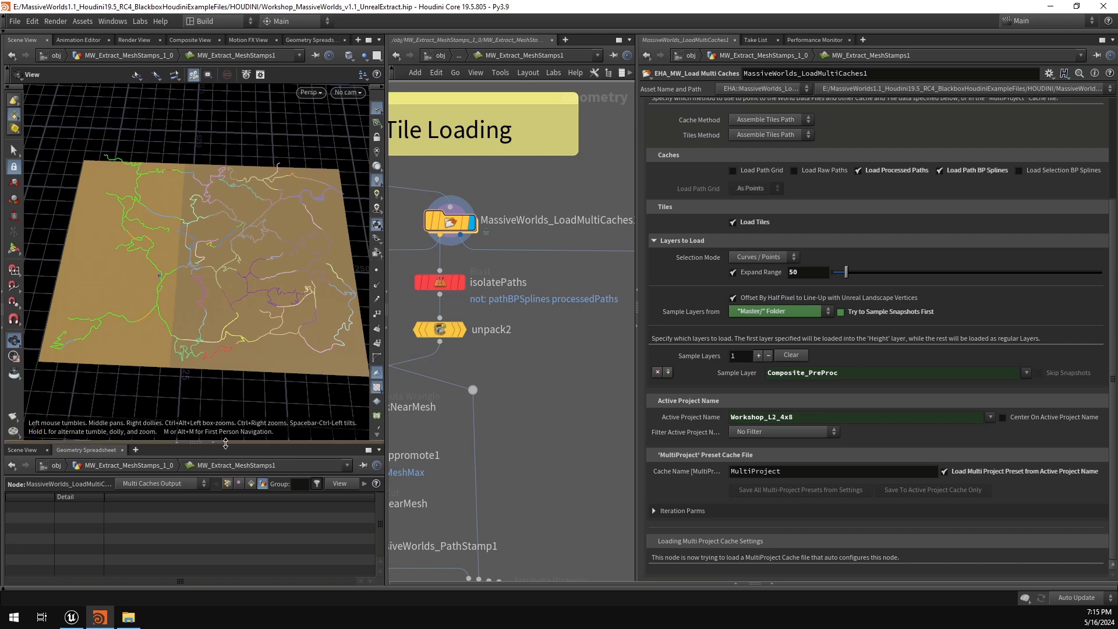
Step: Switch to Unreal Editor and view the whole landscape and its path splines from high above, leaving nothing selected
{"action": "left_click", "coordinate": [71, 616]}
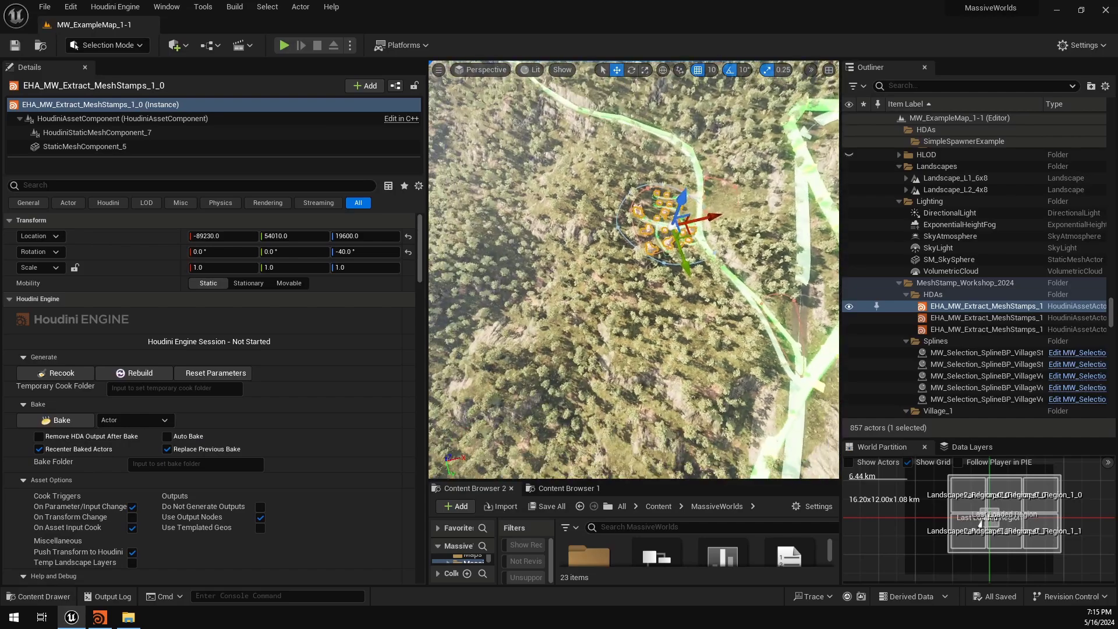
{"action": "key", "text": "s"}
{"action": "mouse_move", "coordinate": [634, 270]}
{"action": "right_mouse_down"}
{"action": "mouse_move", "coordinate": [645, 244]}
{"action": "mouse_move", "coordinate": [619, 276]}
{"action": "right_mouse_up"}
{"action": "left_click", "coordinate": [622, 273]}
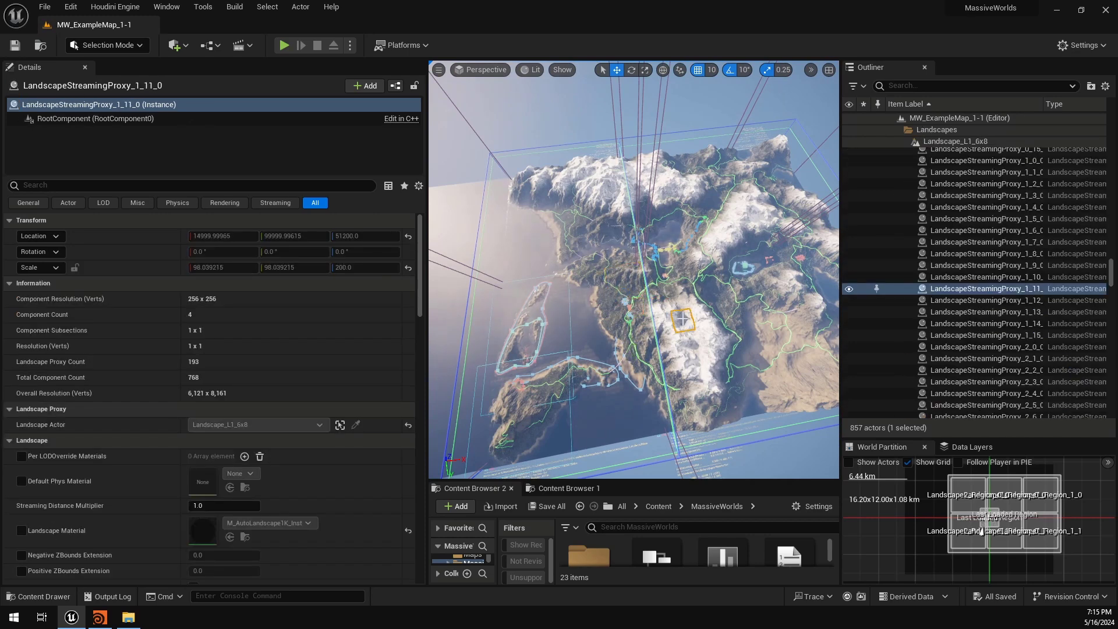
{"action": "key", "text": "Escape"}
{"action": "right_click_drag", "start_coordinate": [686, 316], "coordinate": [674, 297]}
{"action": "key", "text": "w"}
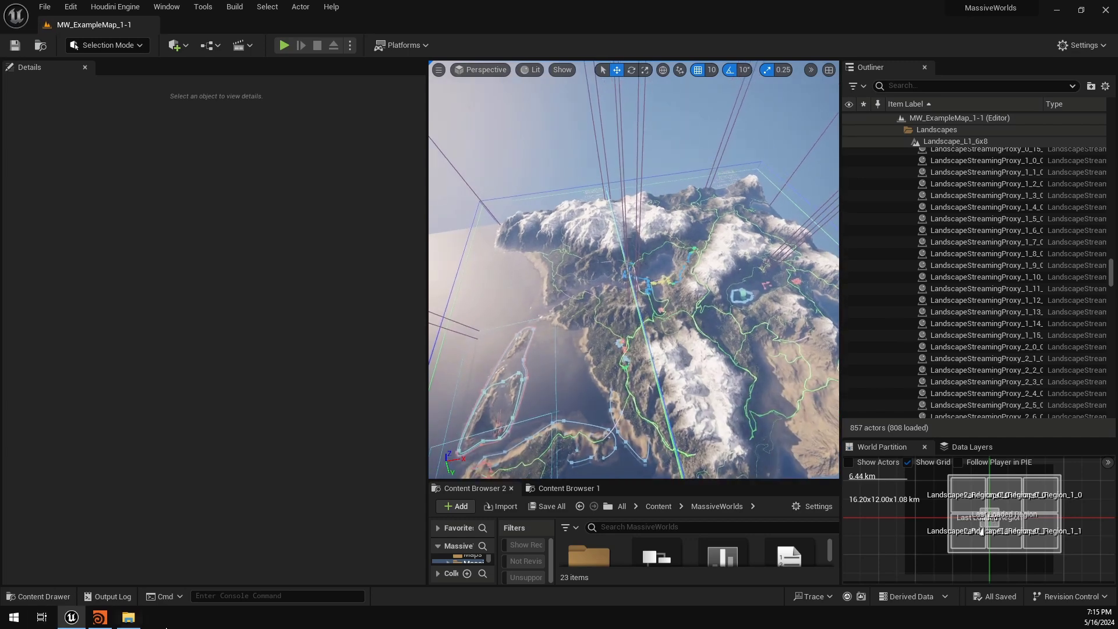
Step: Switch back to Houdini and disable Load Multi Project Preset from Active Project Name on the Load Multi Caches node
{"action": "left_click", "coordinate": [128, 617]}
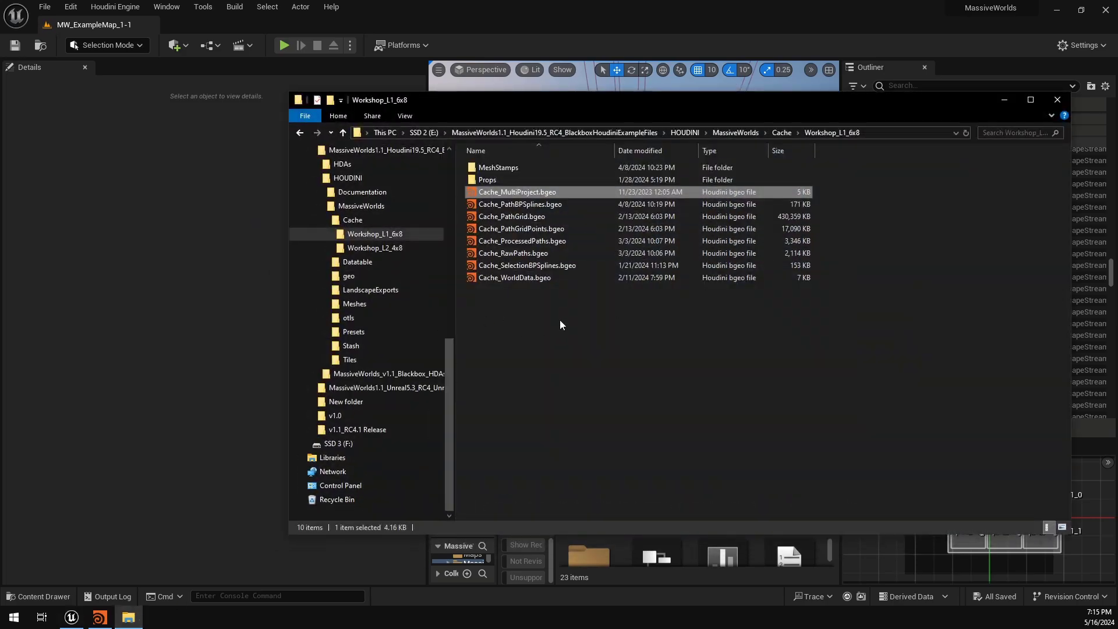
{"action": "left_click", "coordinate": [99, 617]}
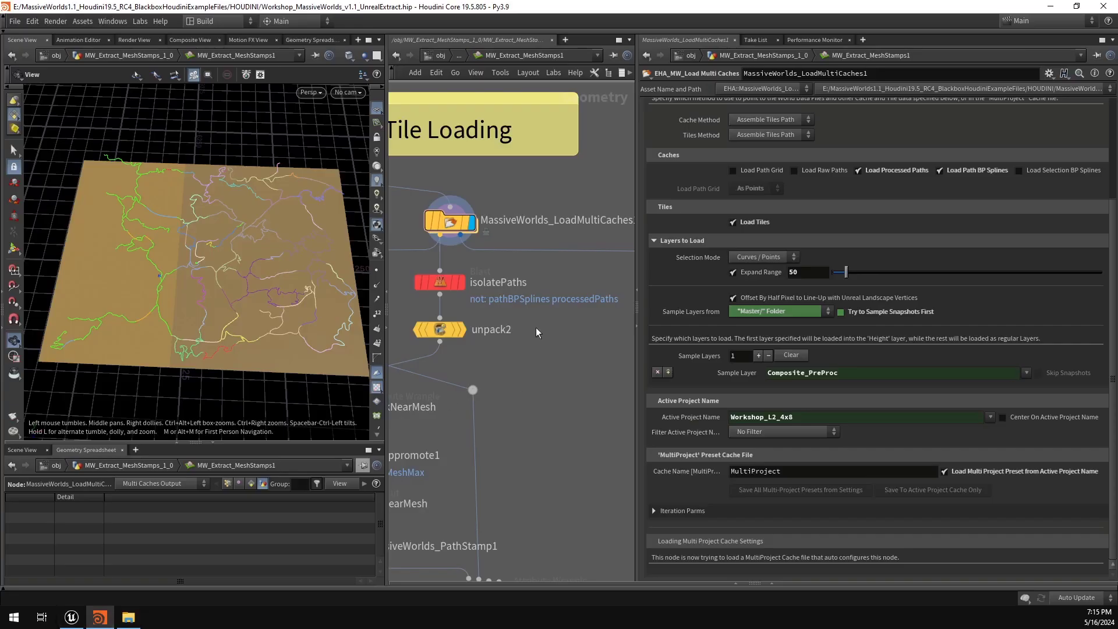
{"action": "scroll", "coordinate": [541, 259], "scroll_direction": "down", "scroll_amount": 2}
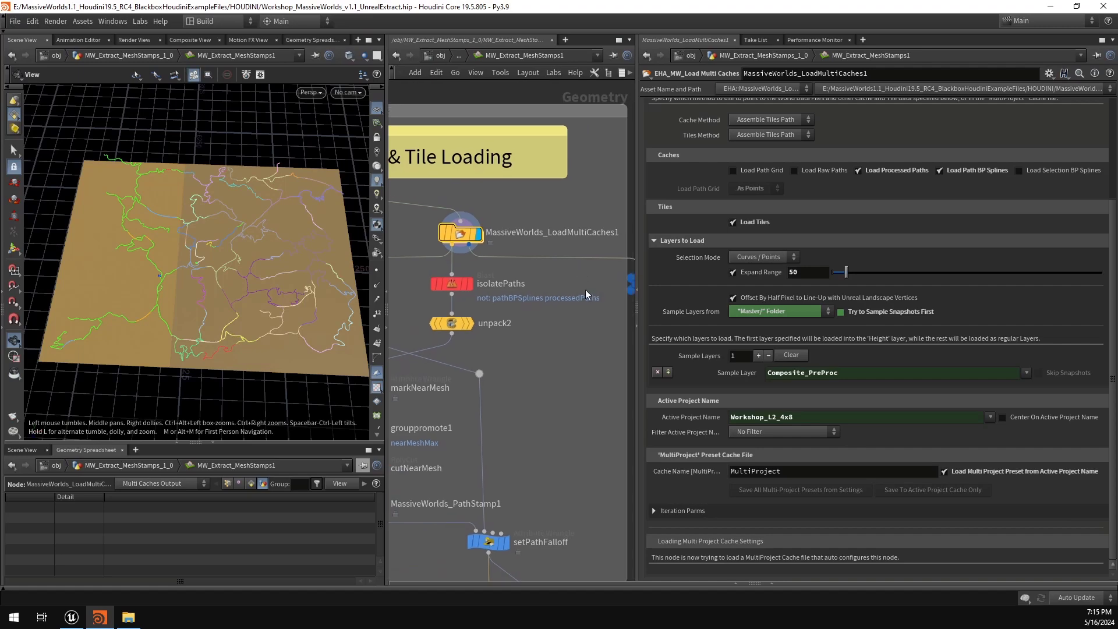
{"action": "left_click", "coordinate": [993, 470]}
{"action": "scroll", "coordinate": [971, 418], "scroll_direction": "down", "scroll_amount": 2}
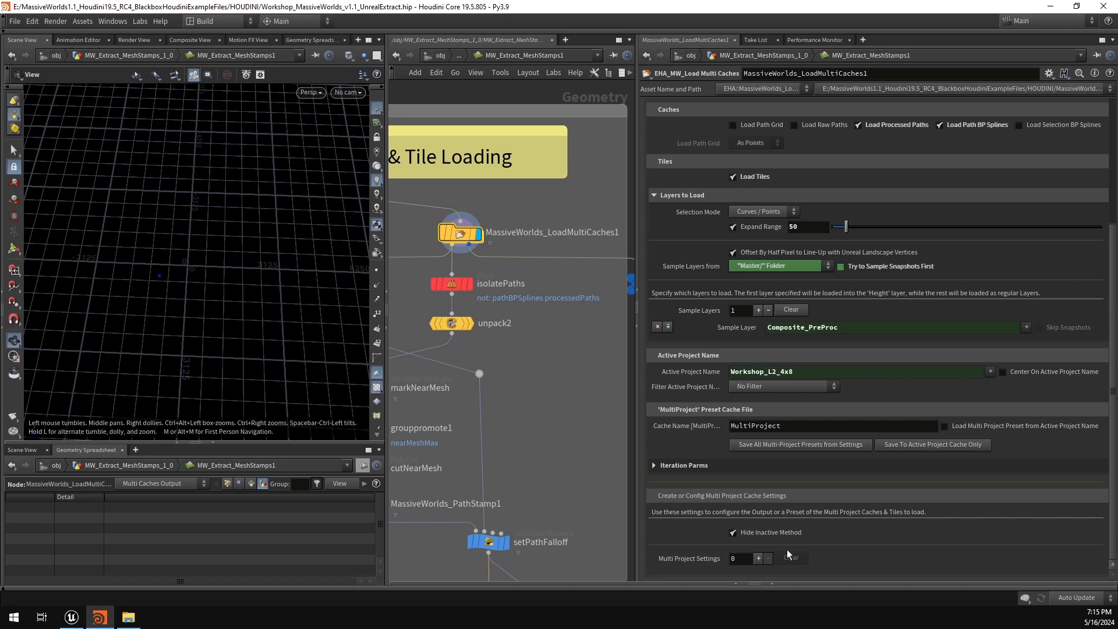
Step: Add two Multi Project Settings entries and set their project names to Workshop_L1_6x8 and Workshop_L2_4x8
{"action": "left_click", "coordinate": [757, 558]}
{"action": "left_click", "coordinate": [758, 521]}
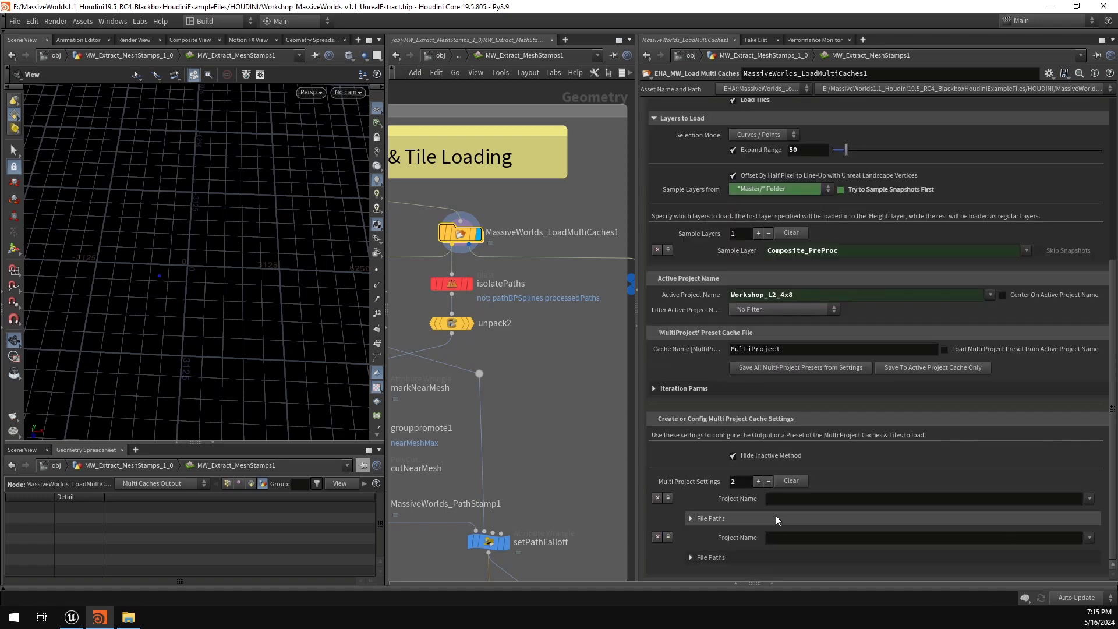
{"action": "left_click", "coordinate": [1089, 498]}
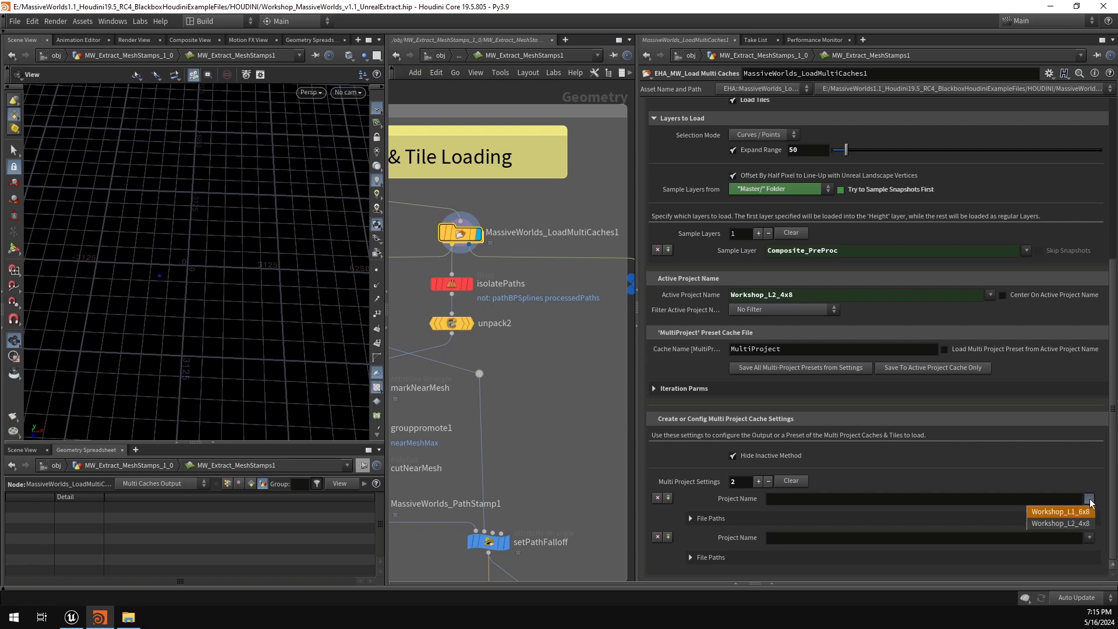
{"action": "left_click", "coordinate": [1061, 512]}
{"action": "left_click", "coordinate": [1090, 537]}
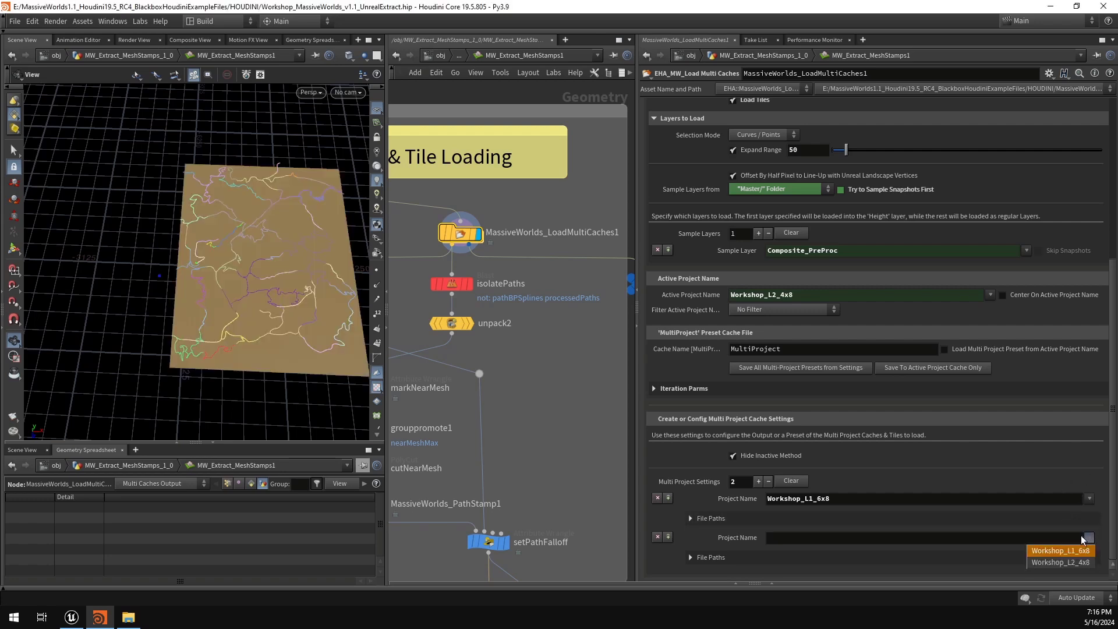
{"action": "left_click", "coordinate": [1073, 566]}
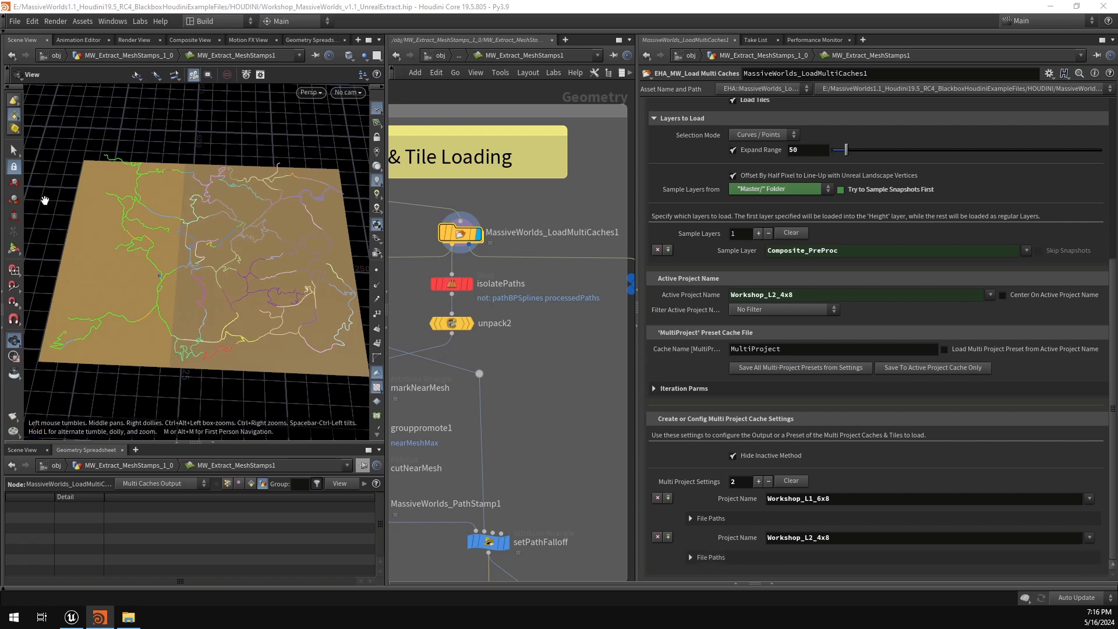
Step: Try centering the loaded data on the active project Workshop_L2_4x8, and turn the centering off again
{"action": "left_click", "coordinate": [889, 295]}
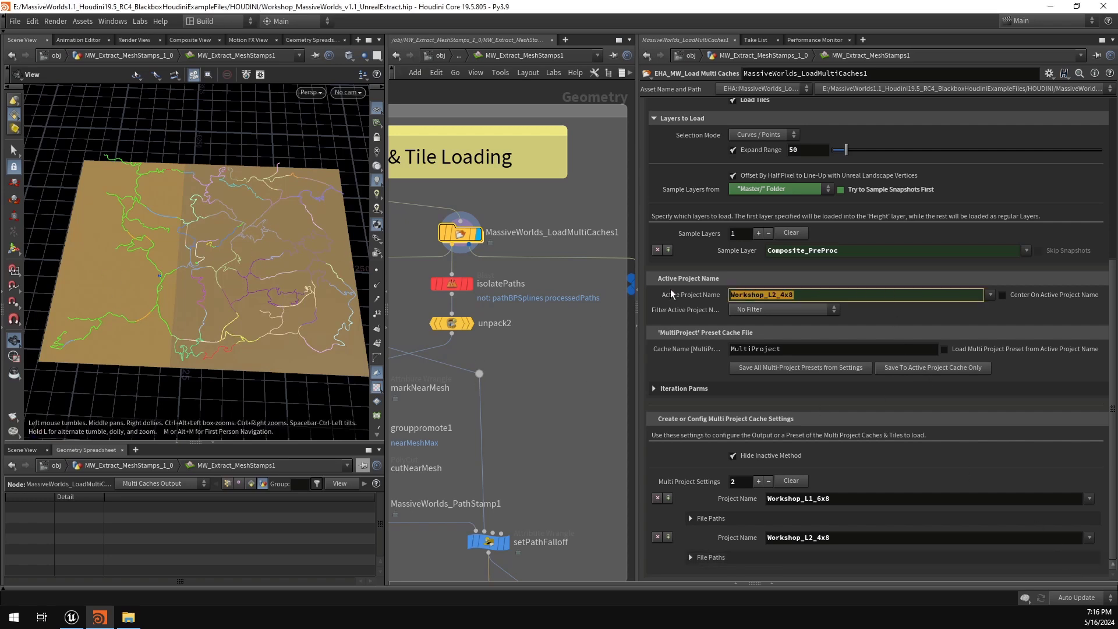
{"action": "left_click", "coordinate": [951, 318]}
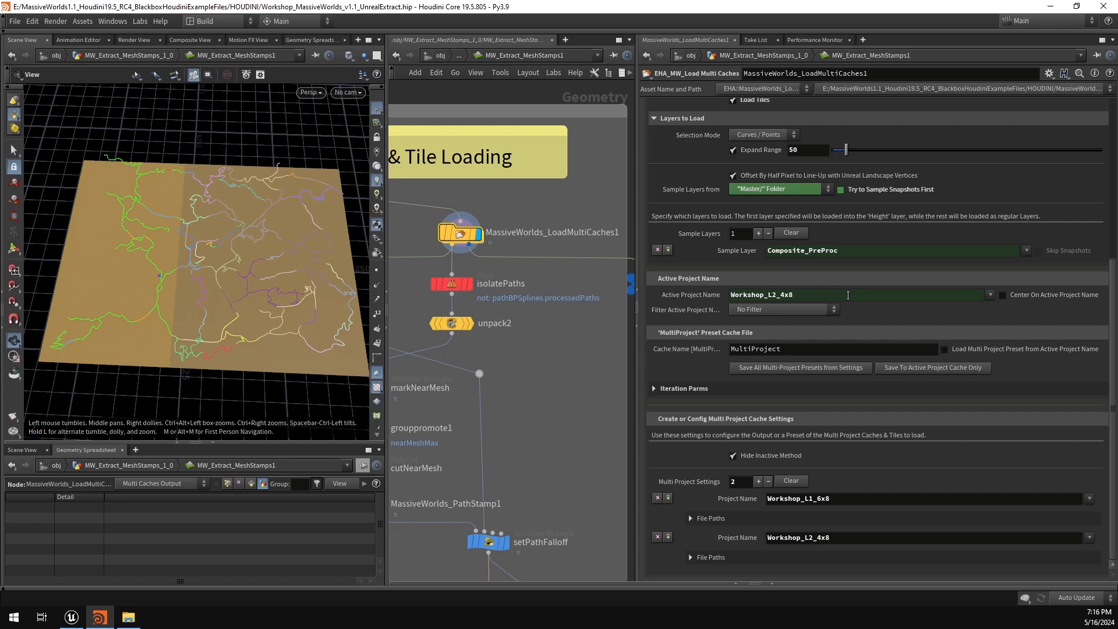
{"action": "left_click", "coordinate": [1041, 295]}
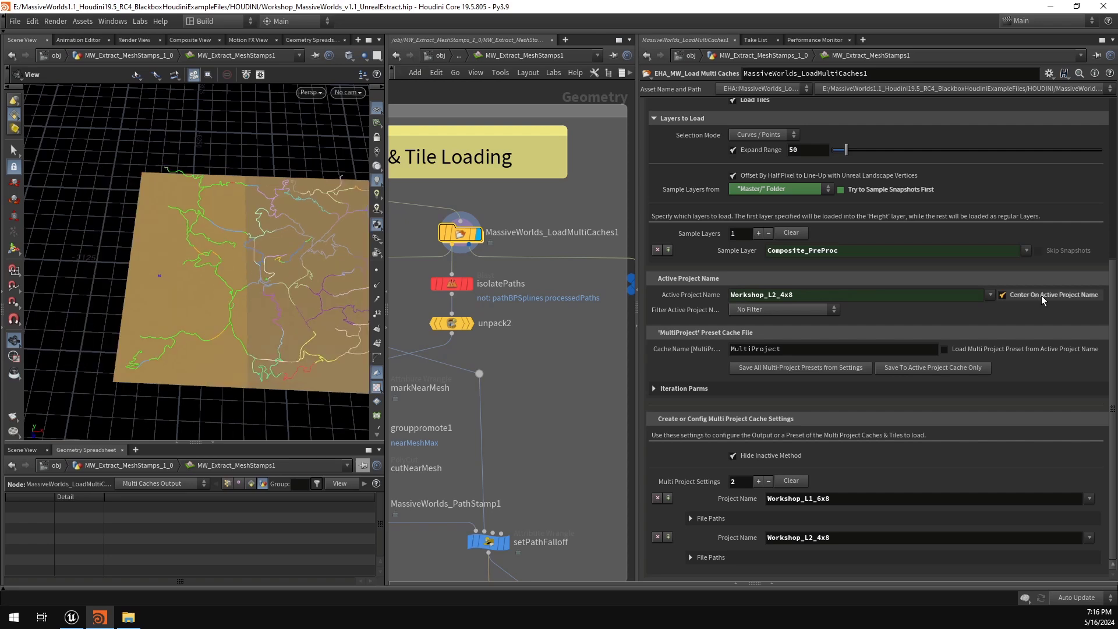
{"action": "left_click", "coordinate": [1042, 296]}
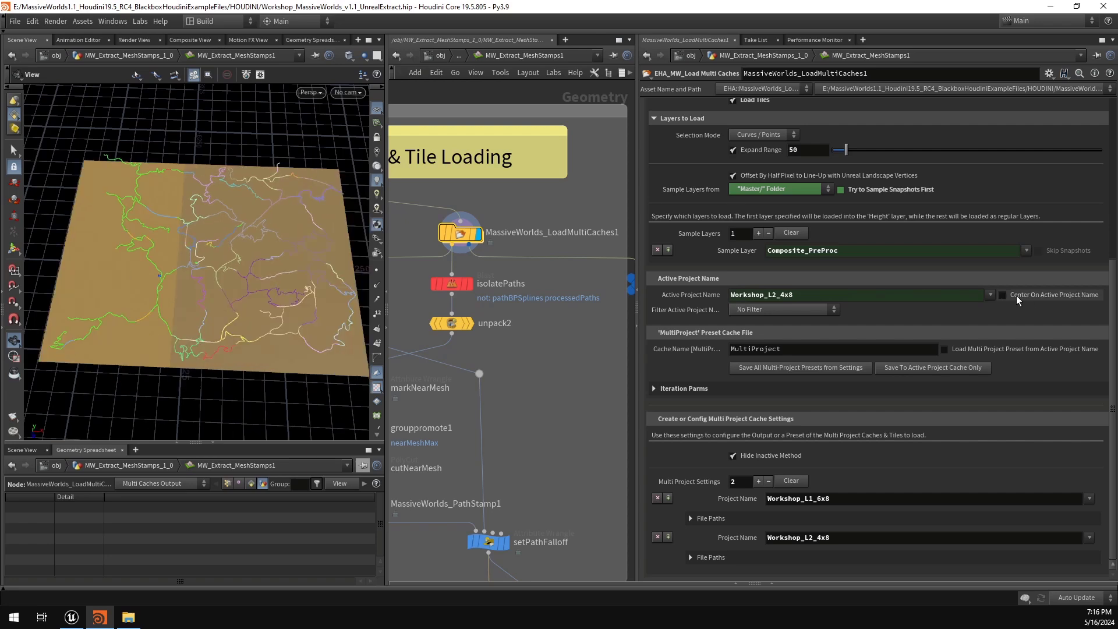
Step: Try filtering out and isolating the active project's data, and return the filter to No Filter
{"action": "left_click", "coordinate": [772, 311]}
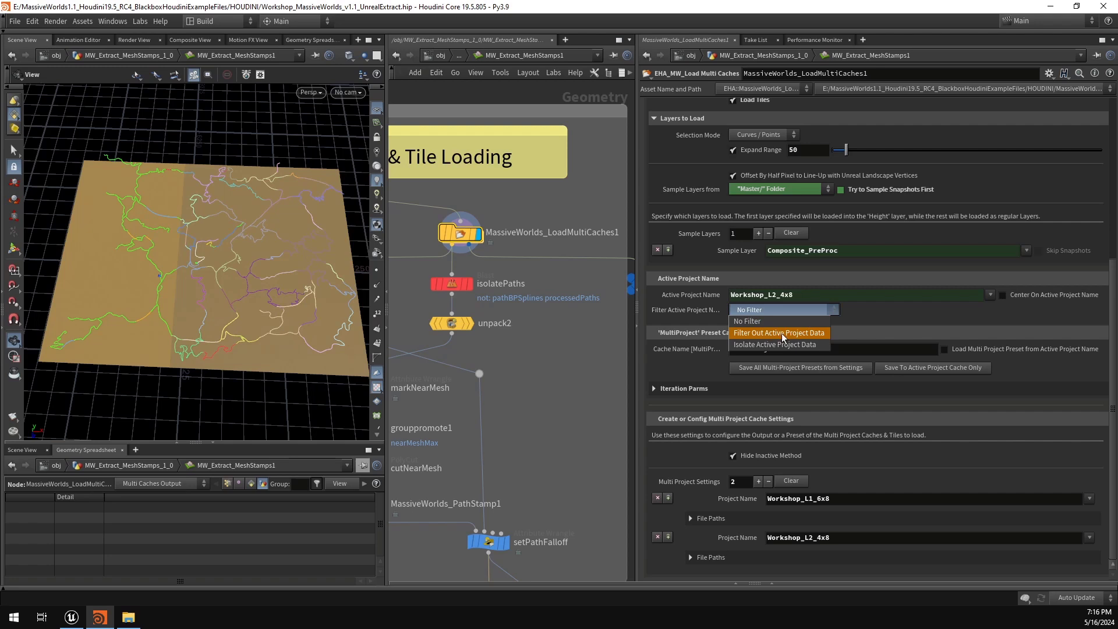
{"action": "left_click", "coordinate": [782, 333]}
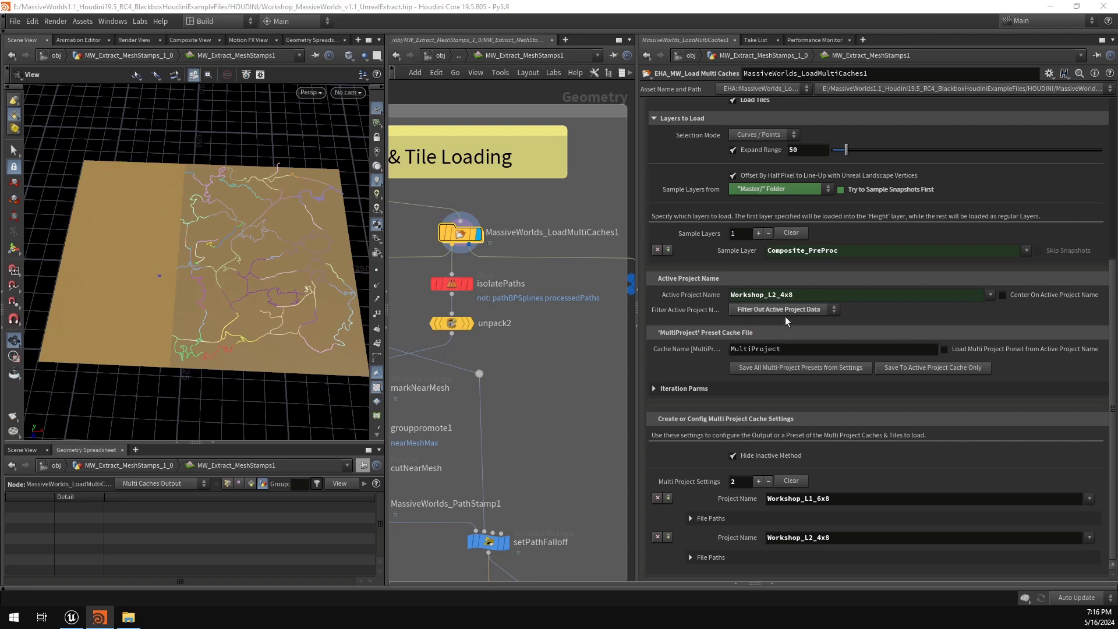
{"action": "left_click", "coordinate": [785, 314]}
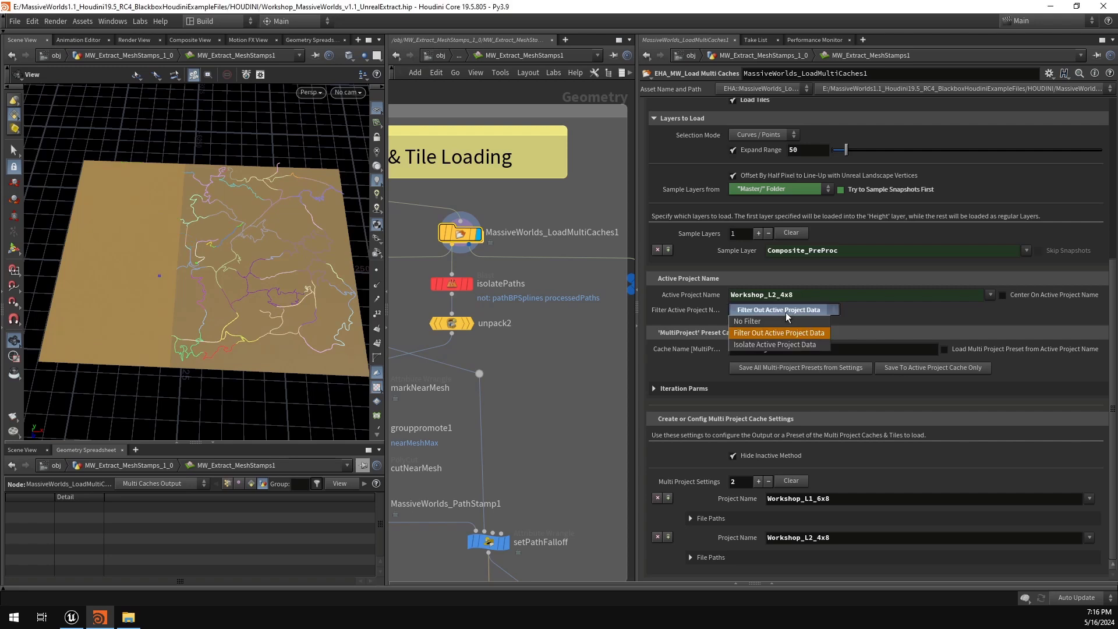
{"action": "left_click", "coordinate": [796, 345]}
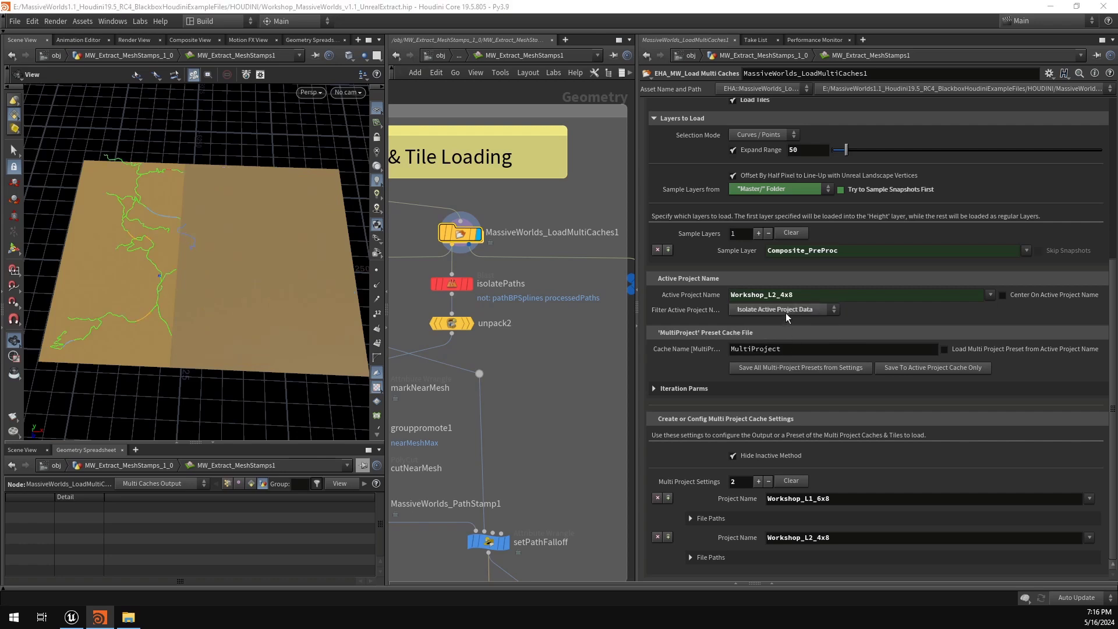
{"action": "left_click", "coordinate": [785, 314]}
{"action": "left_click", "coordinate": [783, 322]}
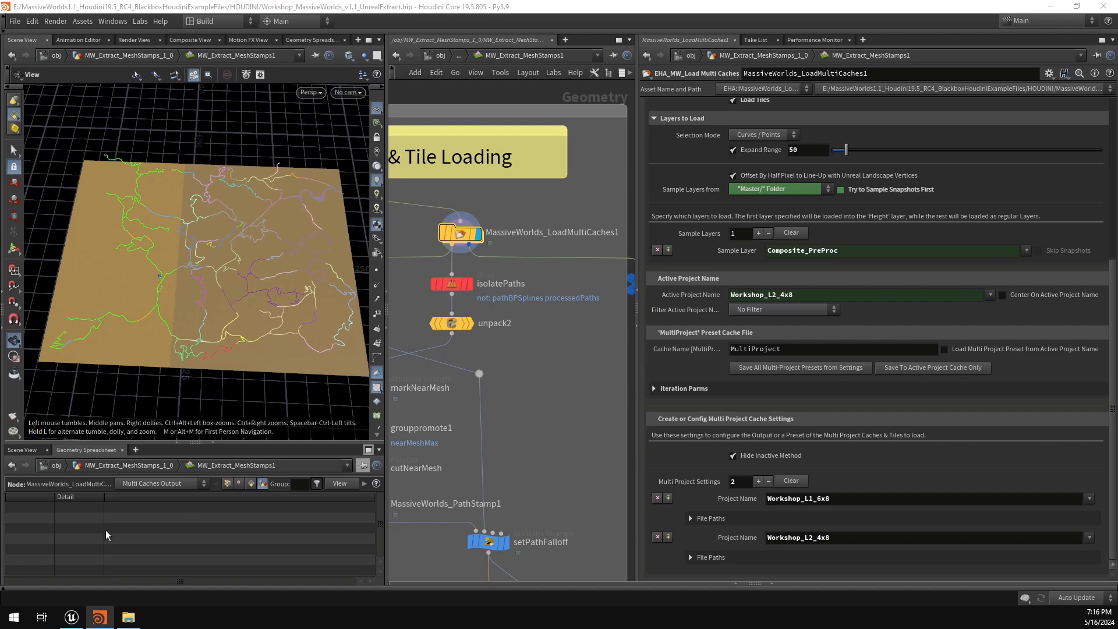
Step: Switch to Unreal Editor to view the landscape with its paths, and return to Houdini
{"action": "left_click", "coordinate": [71, 617]}
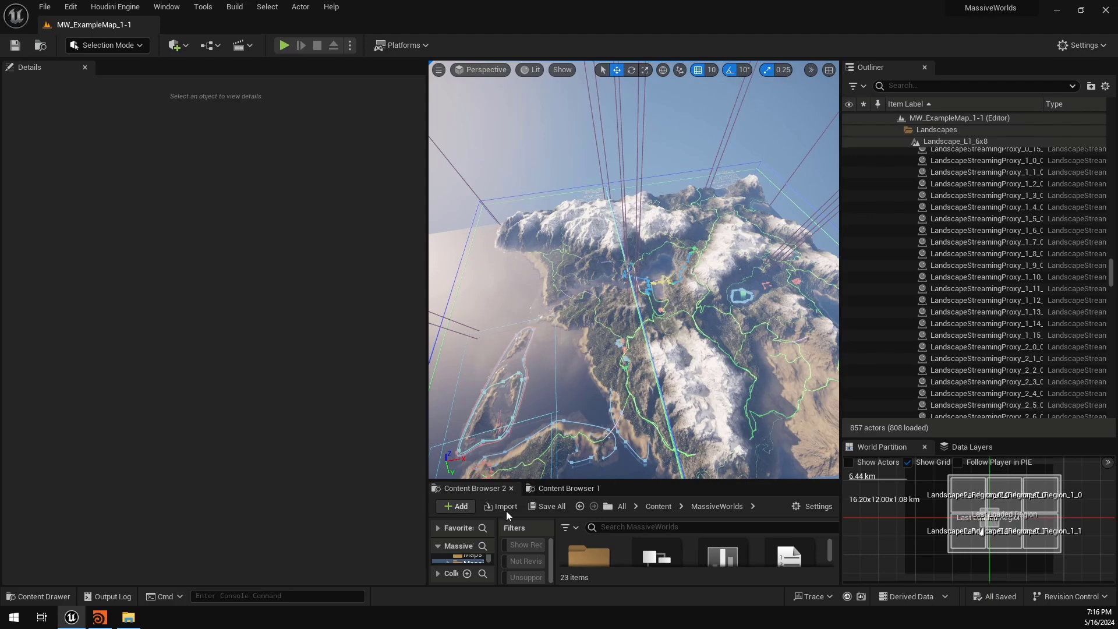
{"action": "left_click", "coordinate": [100, 619]}
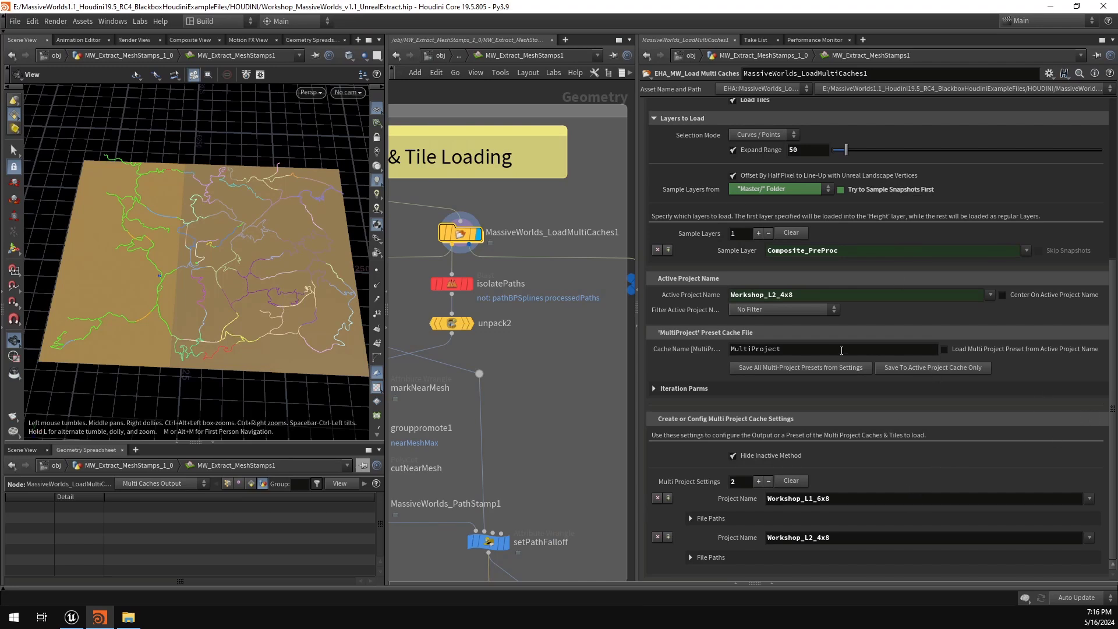
Step: Expand Iteration Parms and save all multi-project presets from the settings under the cache name MultiProject
{"action": "left_click_drag", "start_coordinate": [803, 349], "coordinate": [674, 347]}
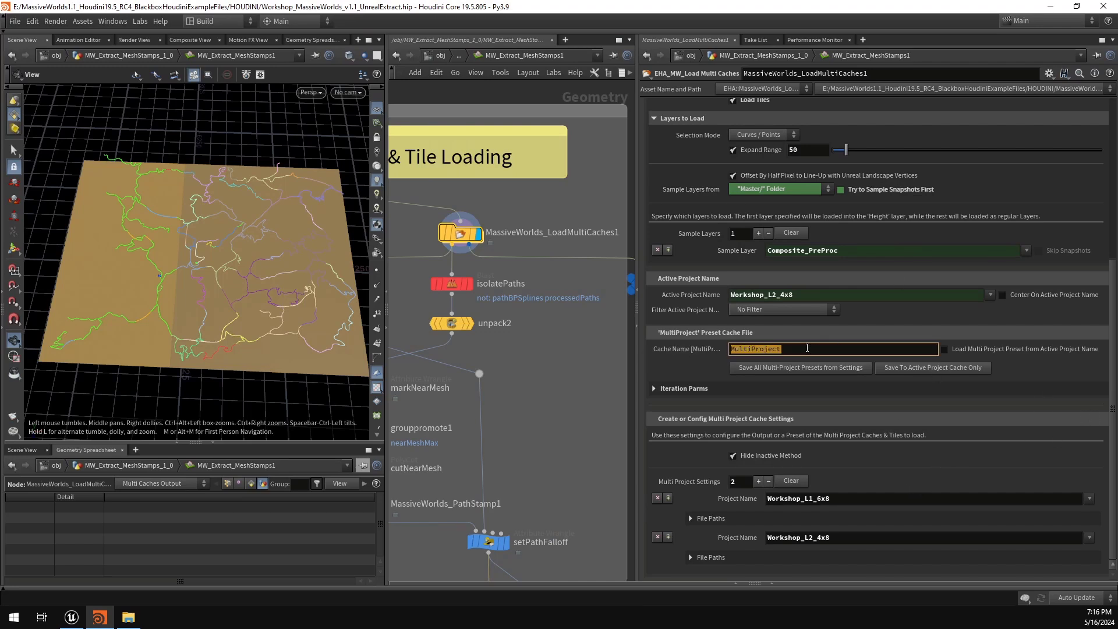
{"action": "left_click", "coordinate": [842, 351]}
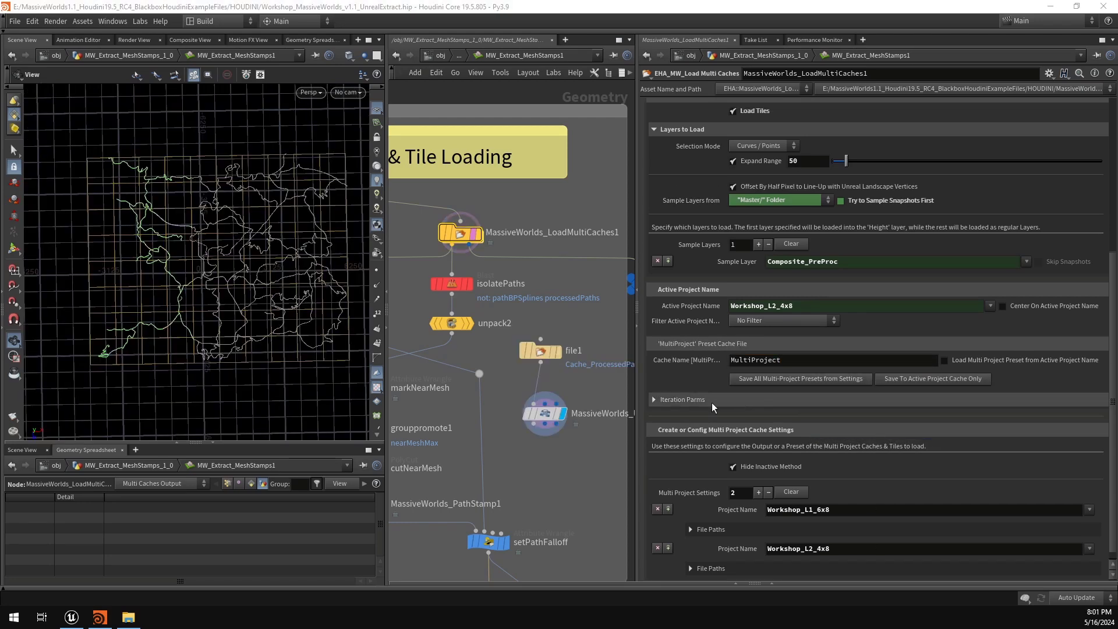
{"action": "left_click", "coordinate": [712, 402]}
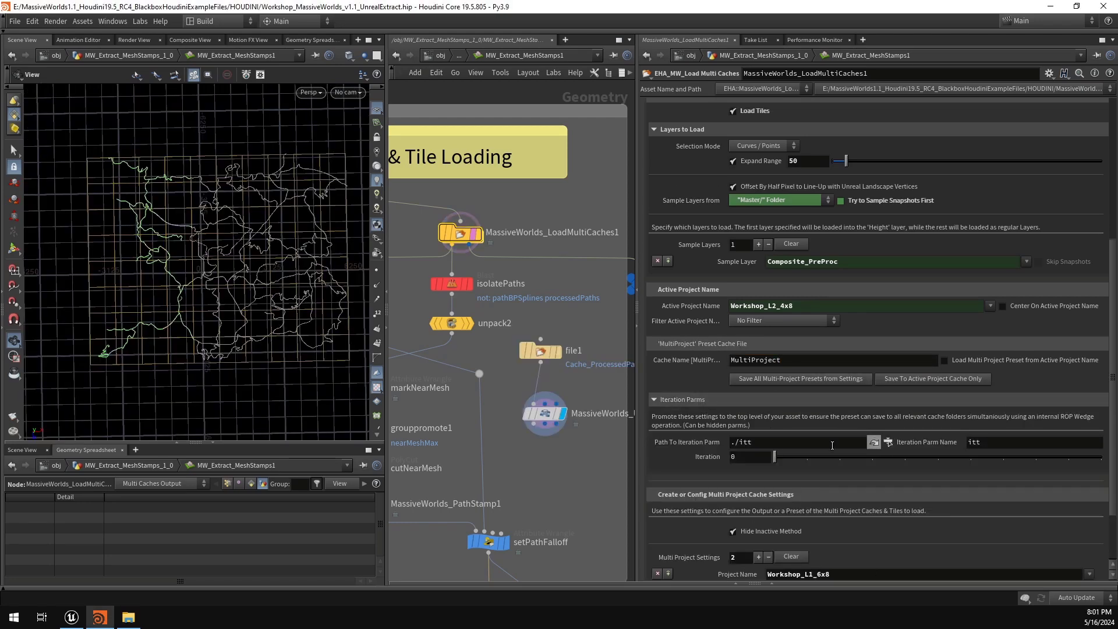
{"action": "left_click", "coordinate": [811, 382]}
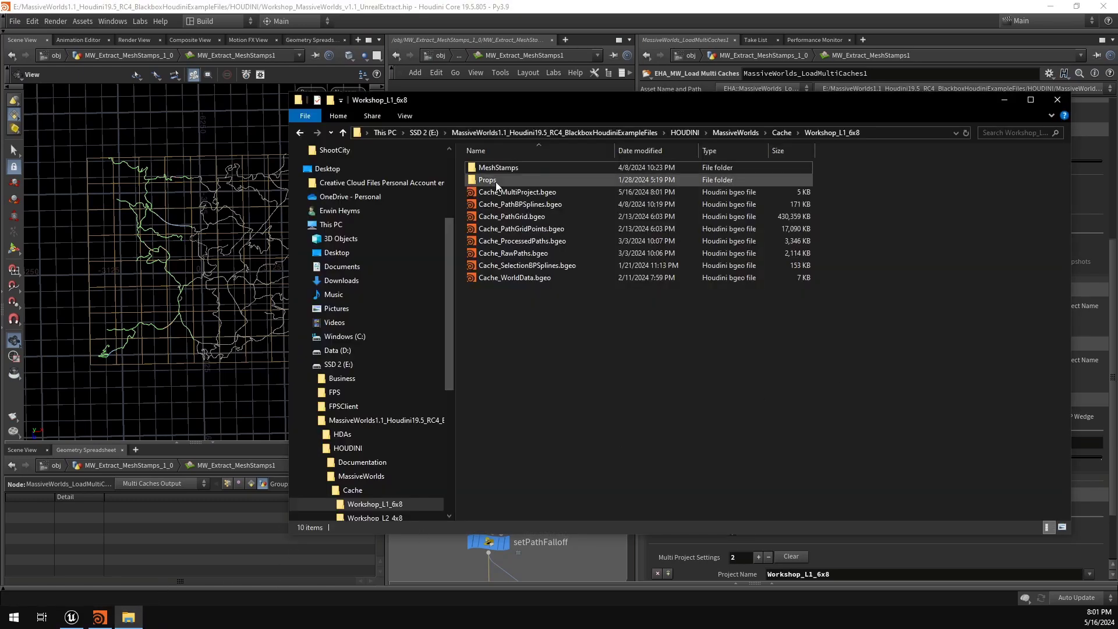
Step: In File Explorer, check the Cache_MultiProject.bgeo file in the Workshop_L1_6x8 and Workshop_L2_4x8 cache folders
{"action": "left_click", "coordinate": [563, 194]}
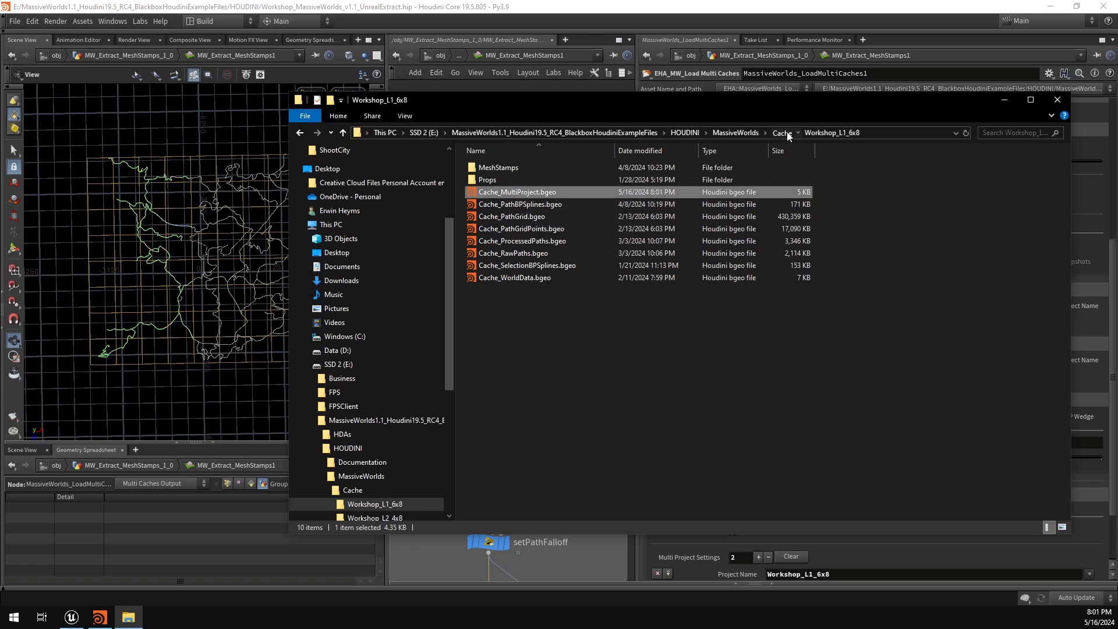
{"action": "left_click", "coordinate": [782, 132]}
{"action": "double_click", "coordinate": [547, 186]}
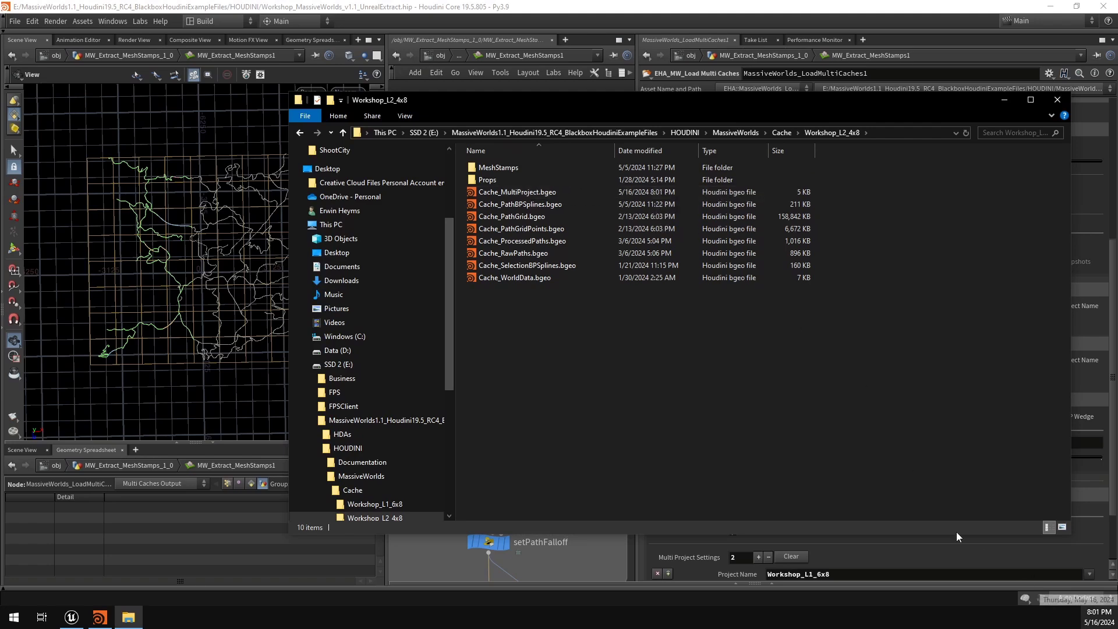
{"action": "left_click", "coordinate": [1004, 99]}
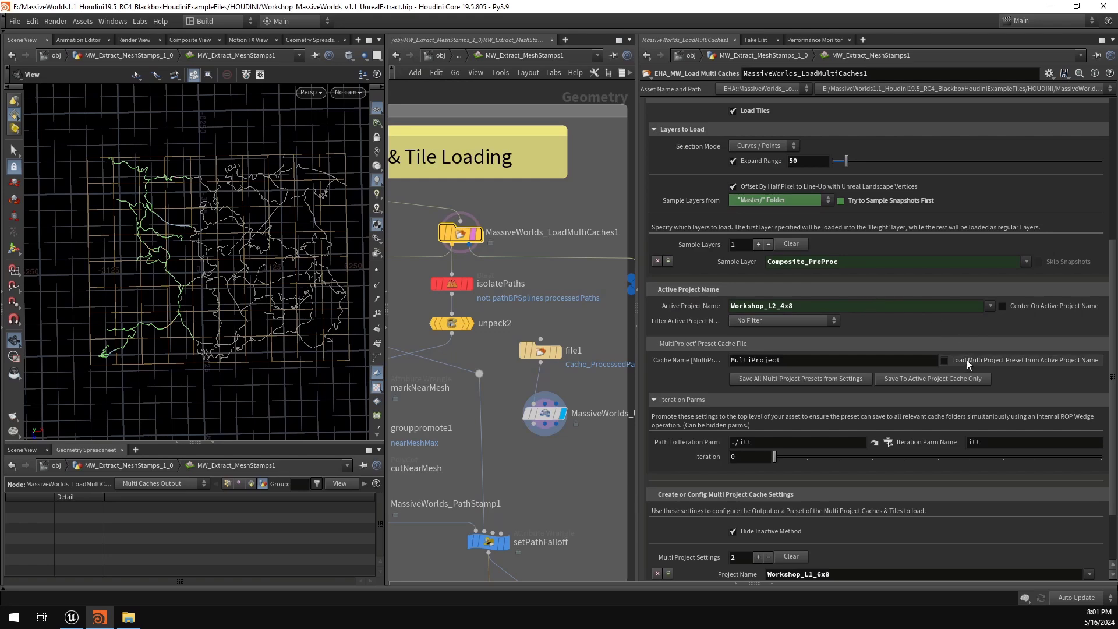
Step: In Houdini, enable loading the multi-project preset from the active project name and display the Load Multi Caches node with the grid hidden
{"action": "left_click", "coordinate": [1007, 361]}
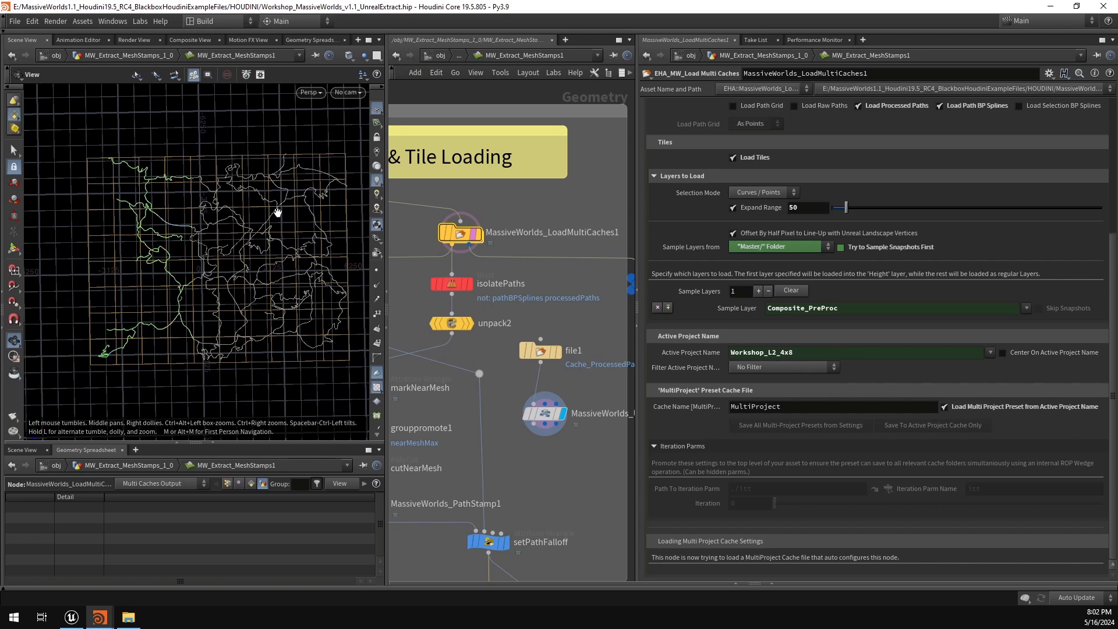
{"action": "left_click", "coordinate": [379, 111]}
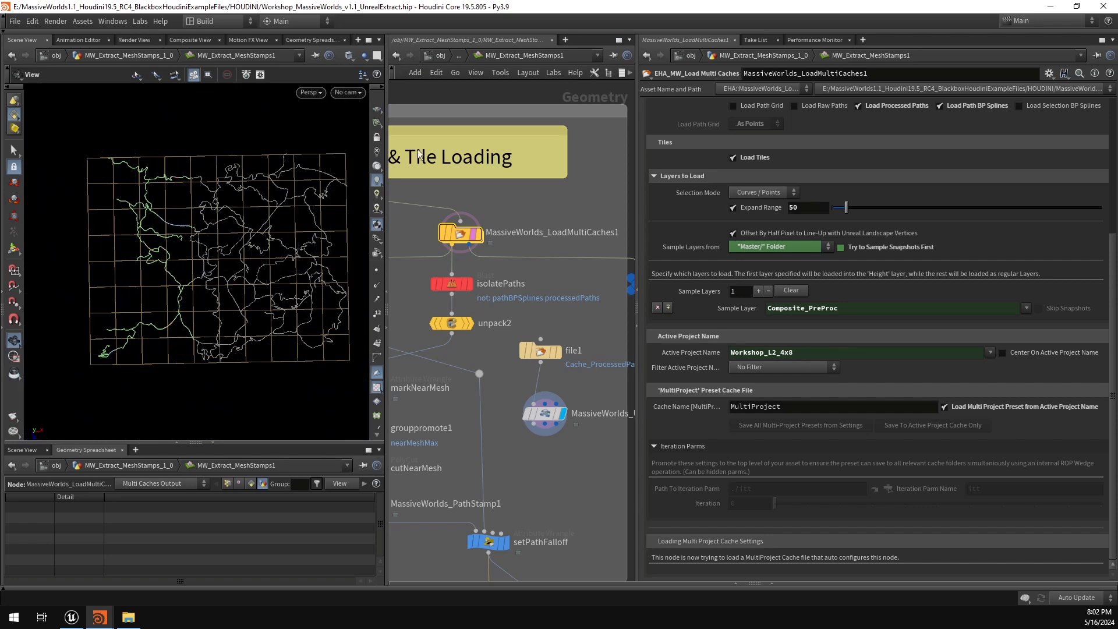
{"action": "left_click", "coordinate": [479, 234]}
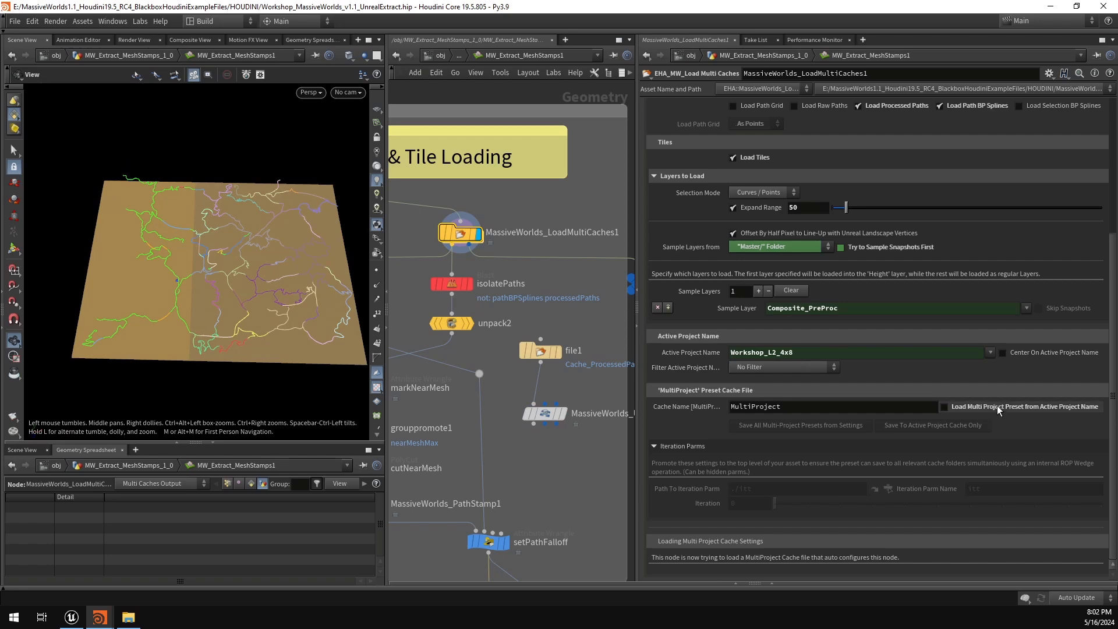
Step: Turn off loading the multi-project preset and bring up the node's Multi Project Cache Settings entries
{"action": "left_click", "coordinate": [944, 407]}
{"action": "scroll", "coordinate": [746, 458], "scroll_direction": "down", "scroll_amount": 3}
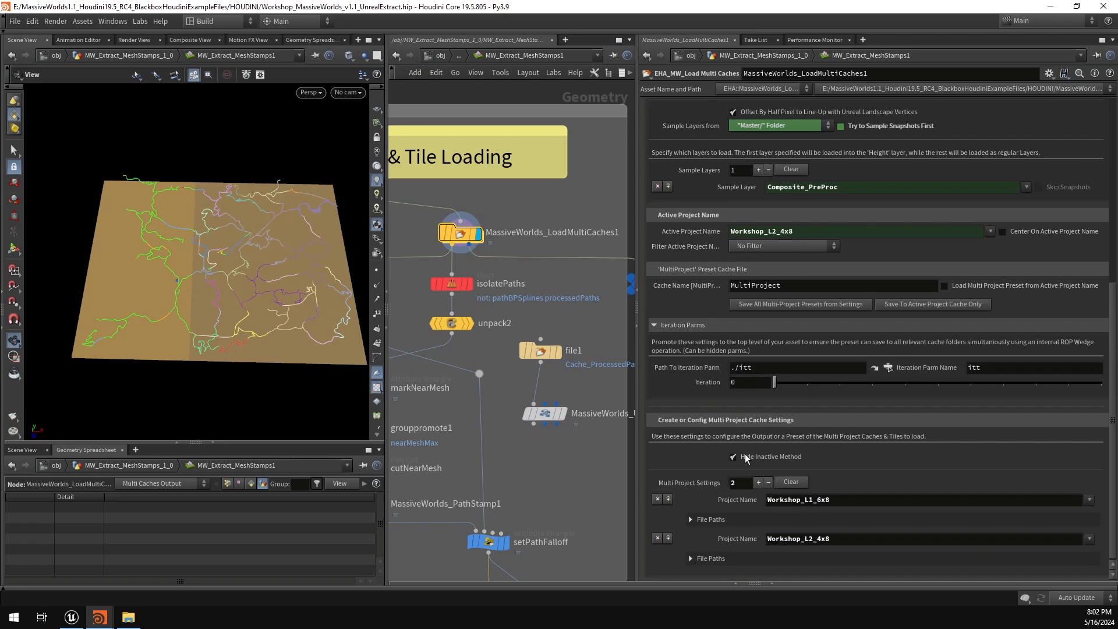
Step: Clear all Multi Project Settings entries and enable loading the multi-project preset from the active project name
{"action": "left_click", "coordinate": [791, 481]}
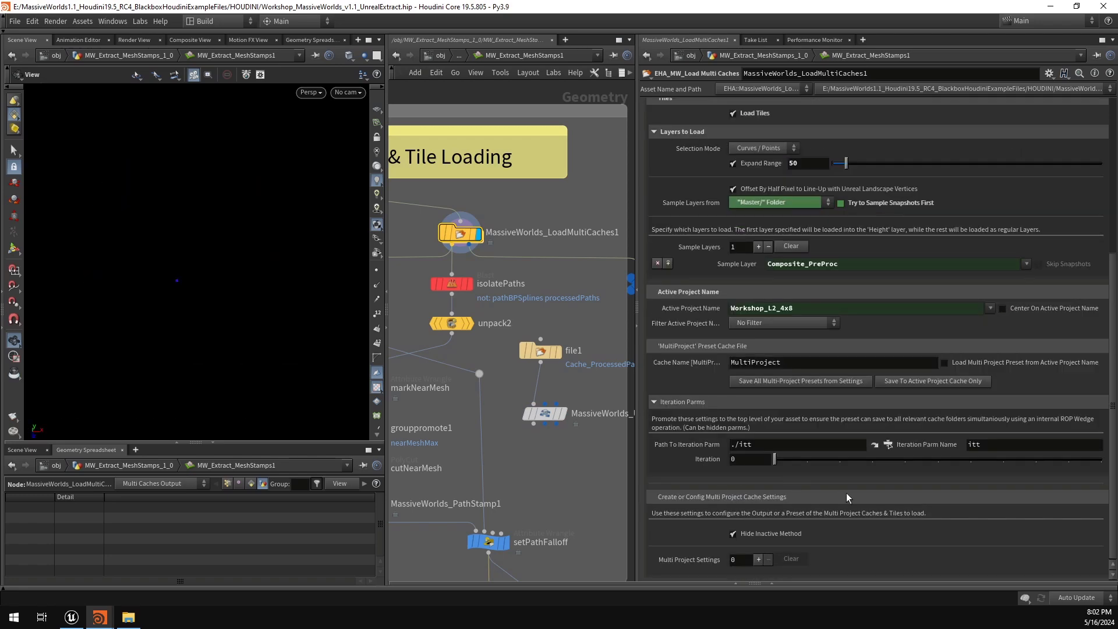
{"action": "left_click", "coordinate": [995, 362]}
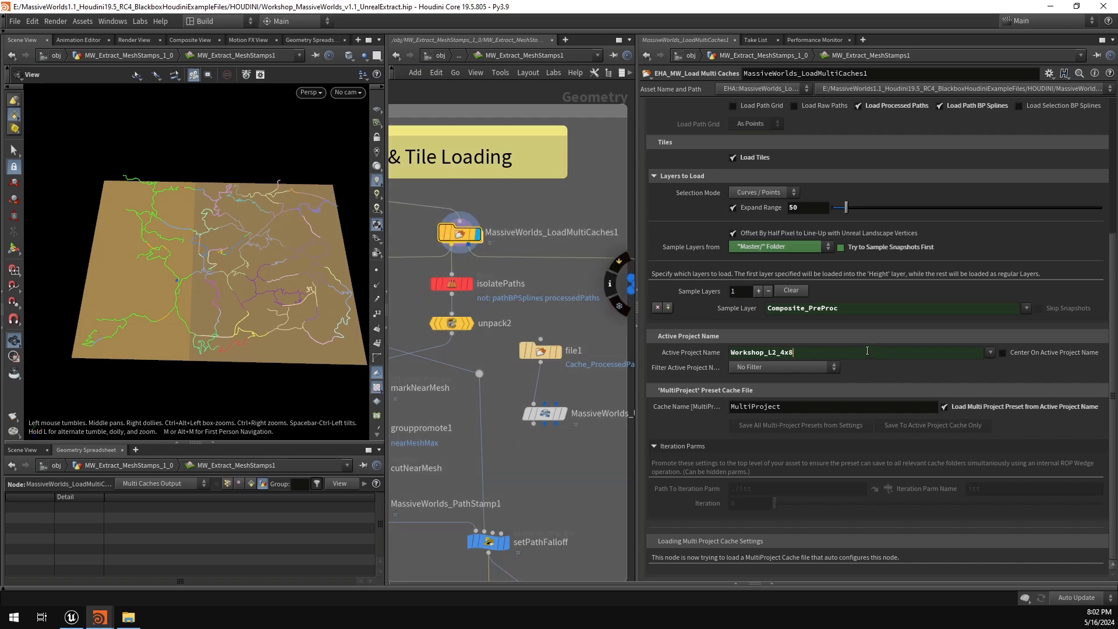
{"action": "left_click", "coordinate": [869, 351]}
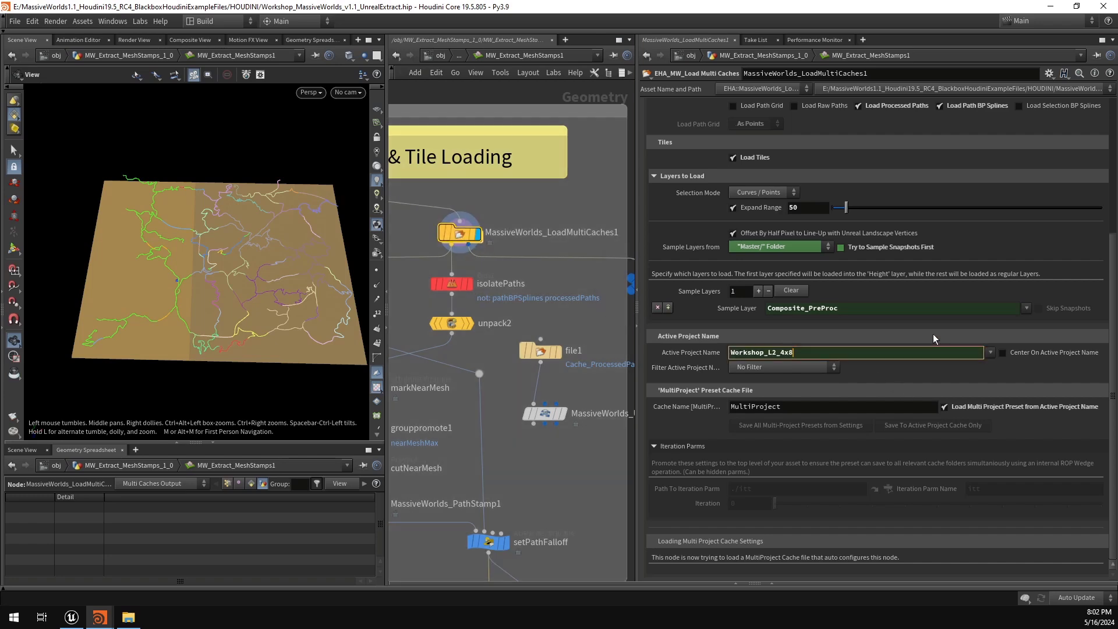
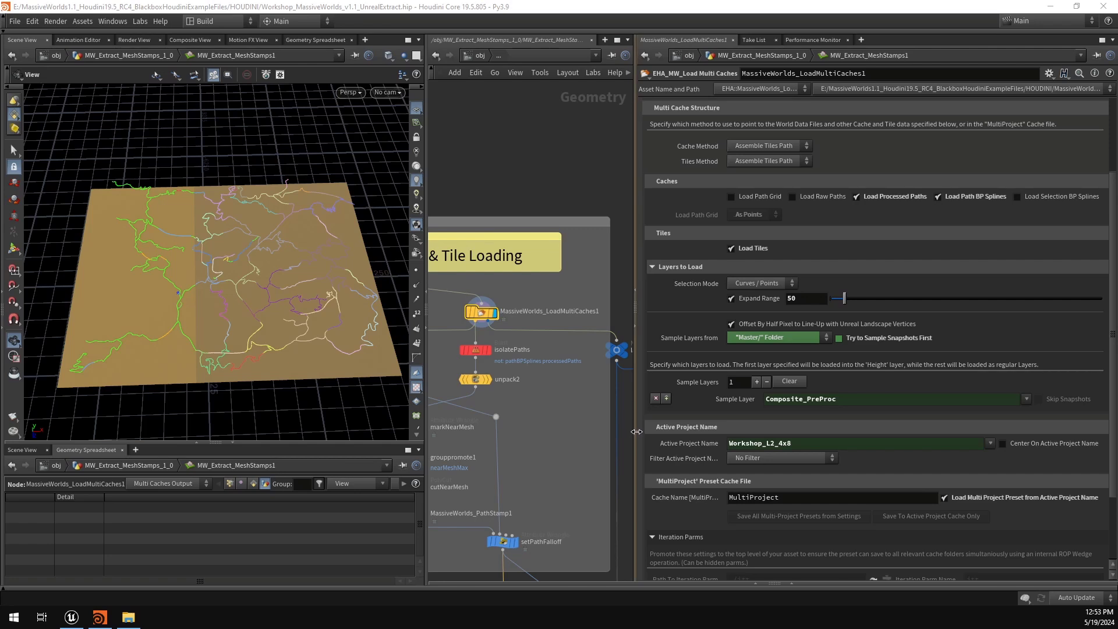
Step: Add an EHA_MW_Load Layers node from the MassiveWorlds toolkit to the Road & Tile Loading area, beside unpack2
{"action": "left_click_drag", "start_coordinate": [636, 433], "coordinate": [740, 425]}
{"action": "middle_click_drag", "start_coordinate": [619, 416], "coordinate": [656, 421]}
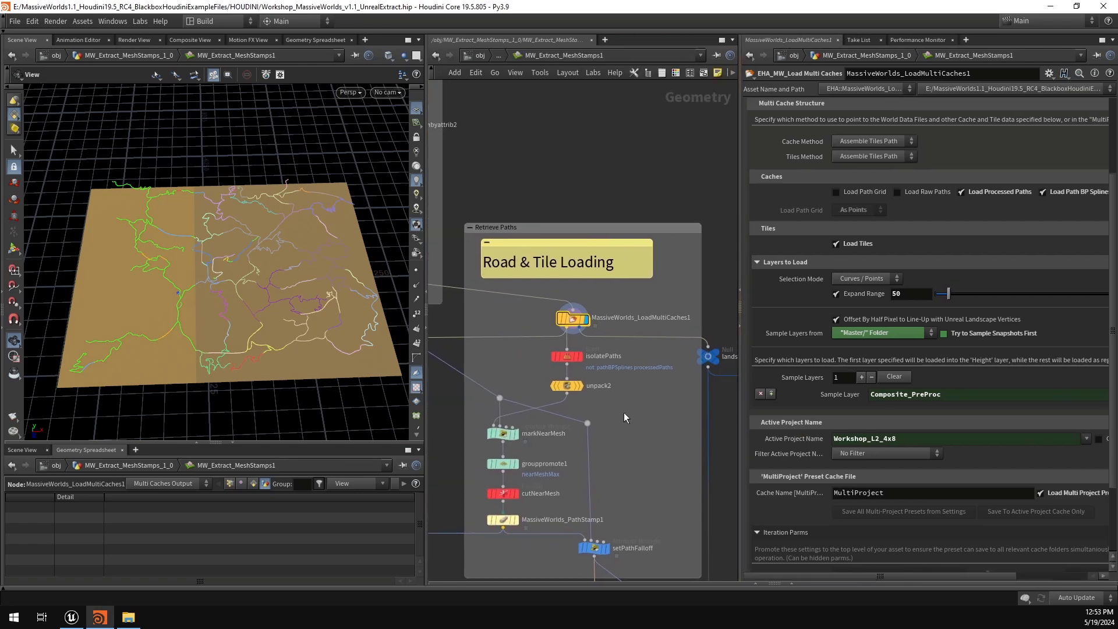
{"action": "key", "text": "Tab"}
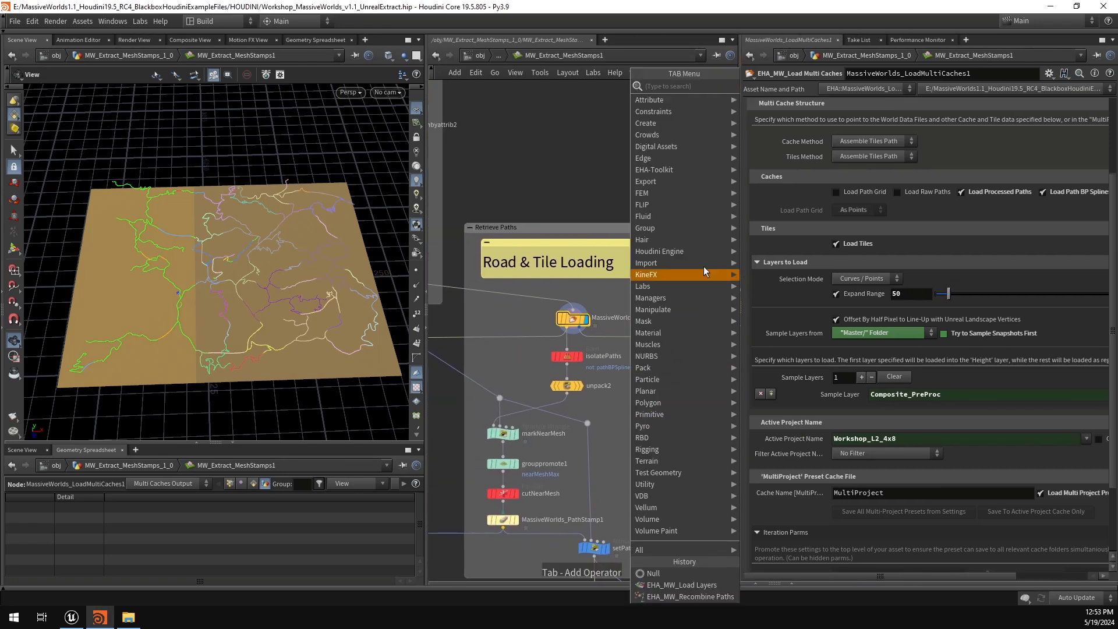
{"action": "mouse_move", "coordinate": [693, 171]}
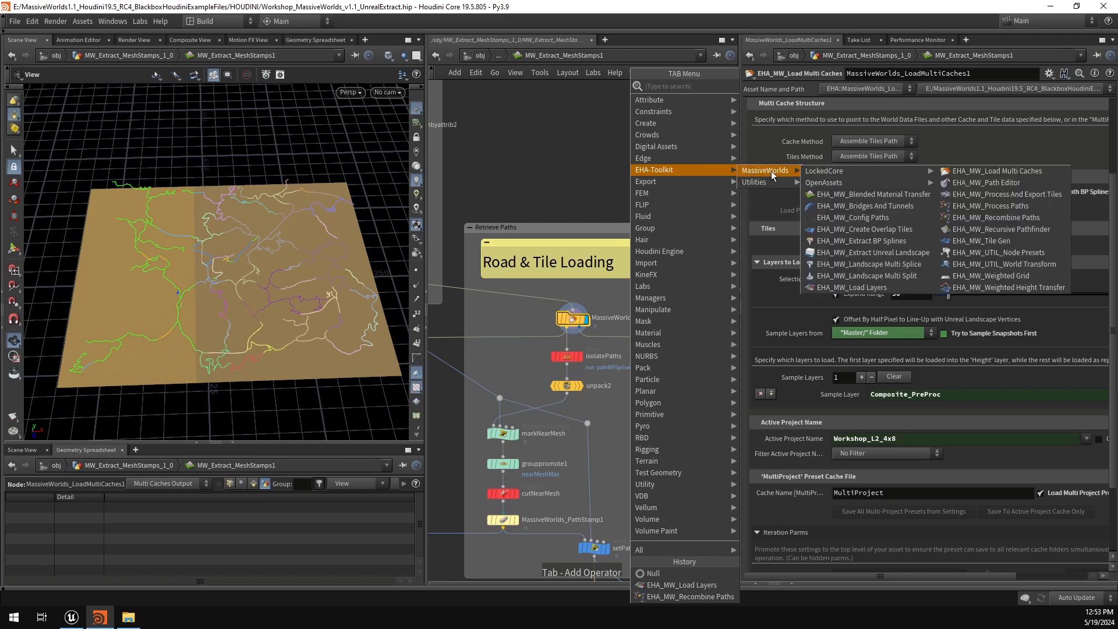
{"action": "left_click", "coordinate": [872, 287]}
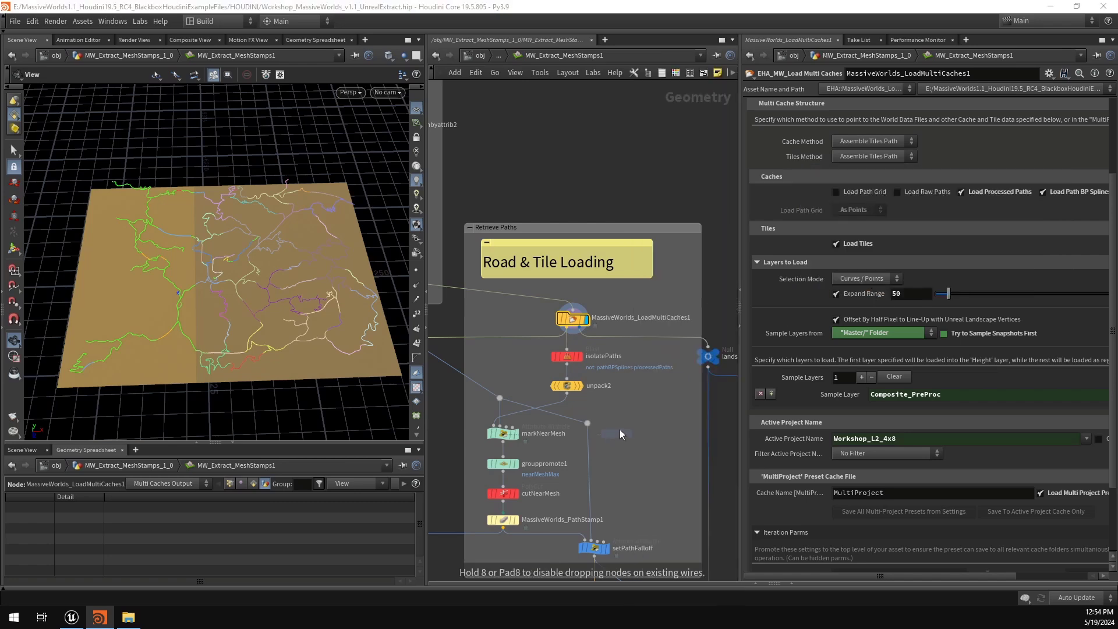
{"action": "left_click", "coordinate": [668, 399]}
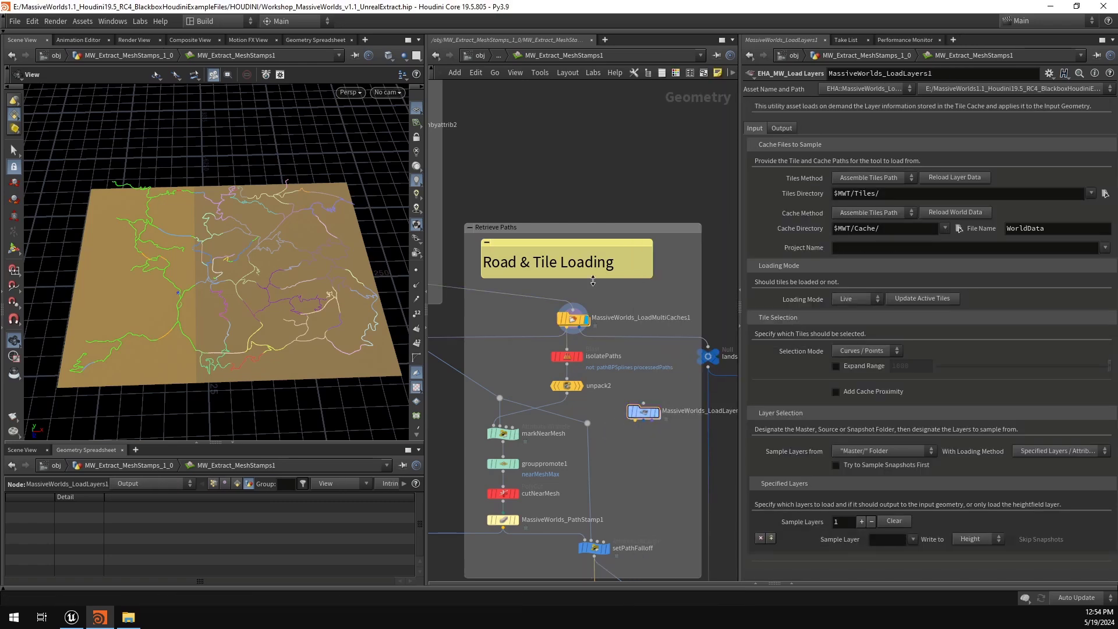
Step: Add a dot to the wire feeding Load Multi Caches, connect it to the Load Layers input, and display Load Layers
{"action": "scroll", "coordinate": [652, 304], "scroll_direction": "up", "scroll_amount": 2}
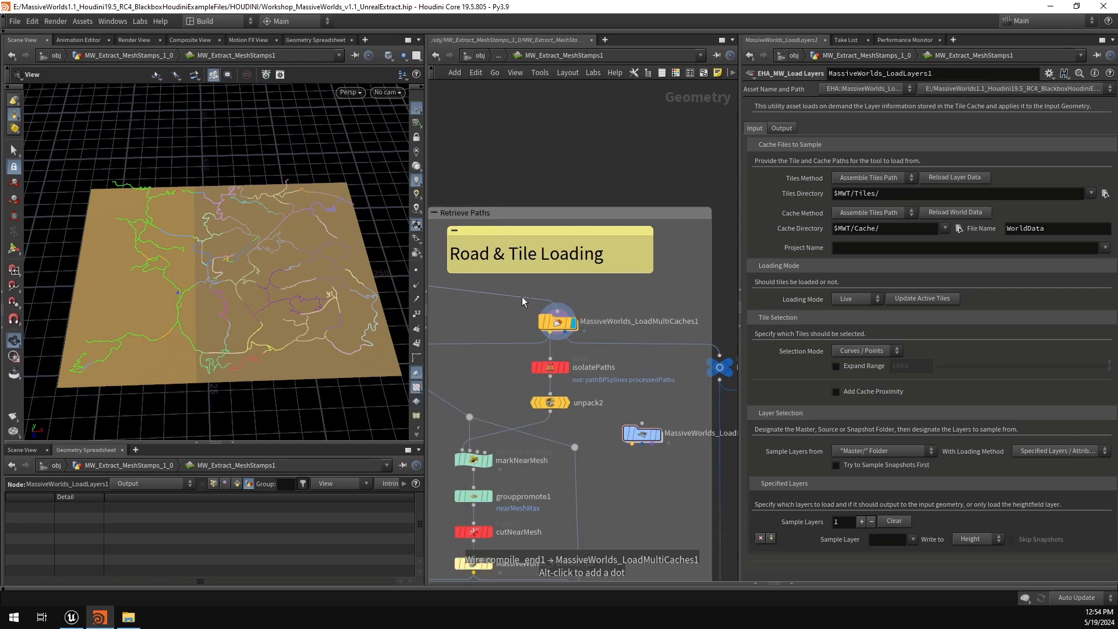
{"action": "left_click", "coordinate": [559, 299]}
{"action": "left_click", "coordinate": [642, 422]}
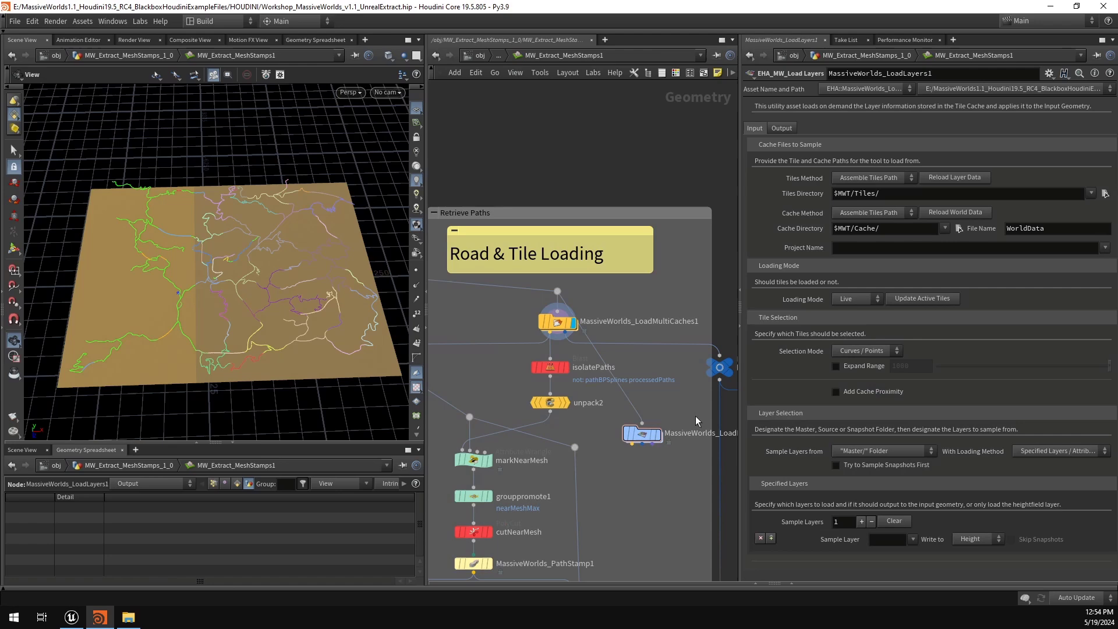
{"action": "left_click", "coordinate": [657, 435]}
{"action": "left_click_drag", "start_coordinate": [230, 282], "coordinate": [231, 287]}
{"action": "right_click_drag", "start_coordinate": [231, 286], "coordinate": [92, 278]}
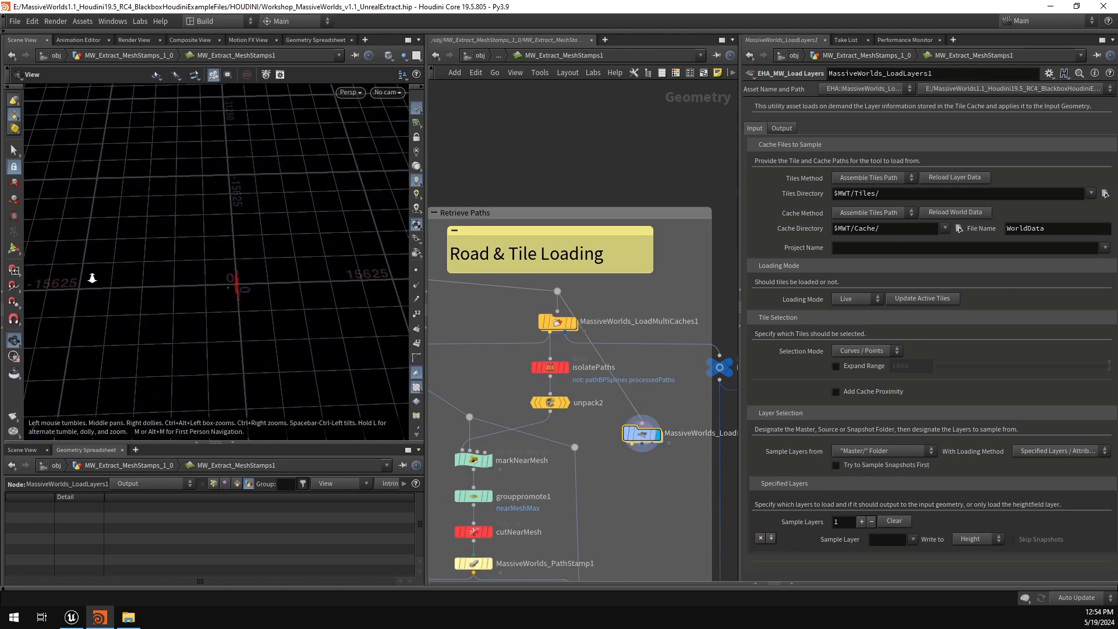
{"action": "left_click_drag", "start_coordinate": [224, 286], "coordinate": [259, 286]}
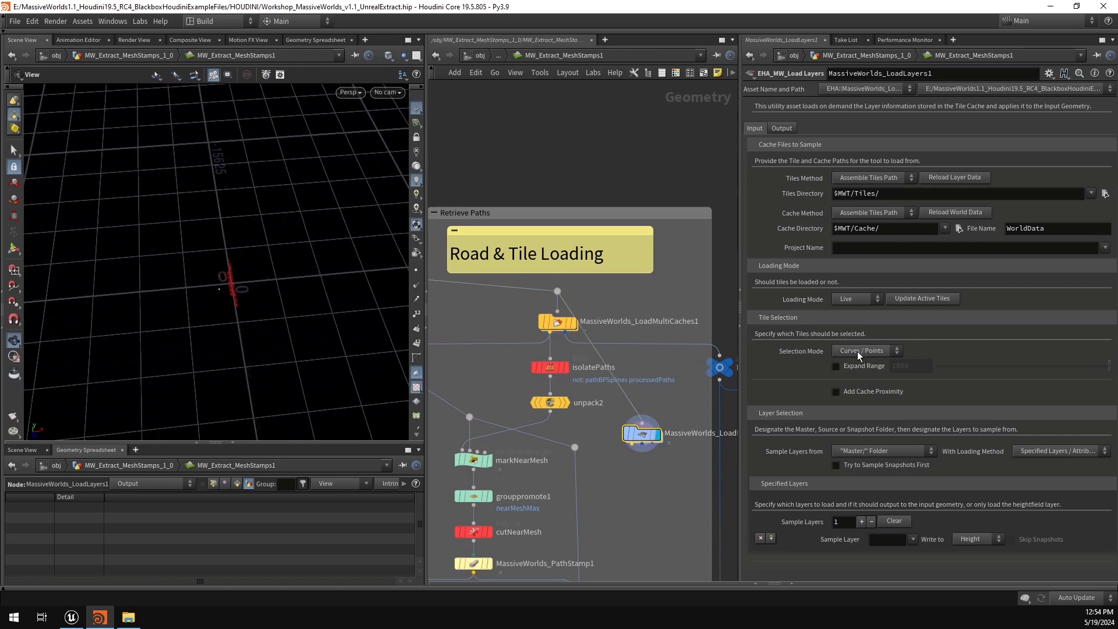
Step: Set the Load Layers project name to Workshop_L2_4x8 and its sample layer to Composite_PreProc
{"action": "left_click_drag", "start_coordinate": [610, 307], "coordinate": [484, 338]}
{"action": "left_click", "coordinate": [869, 349]}
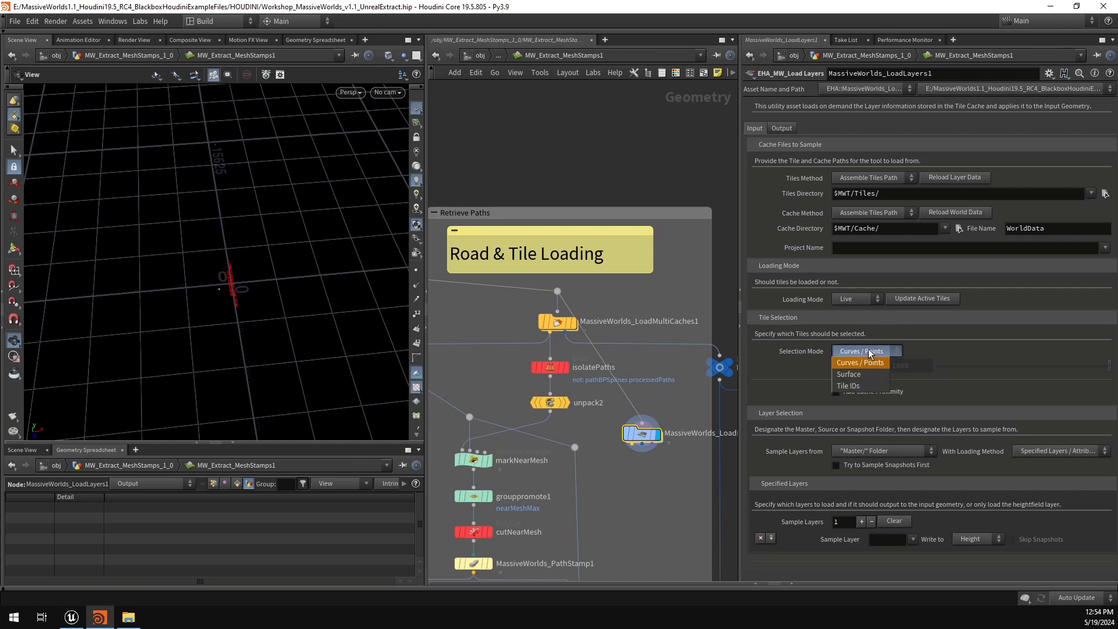
{"action": "left_click", "coordinate": [874, 351]}
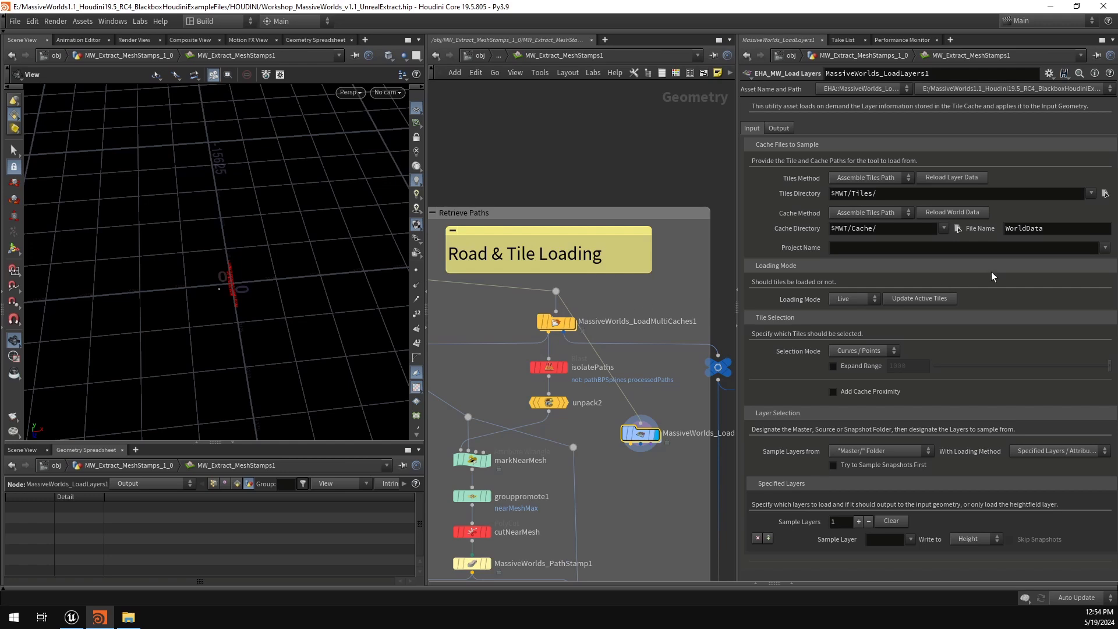
{"action": "left_click", "coordinate": [1105, 248]}
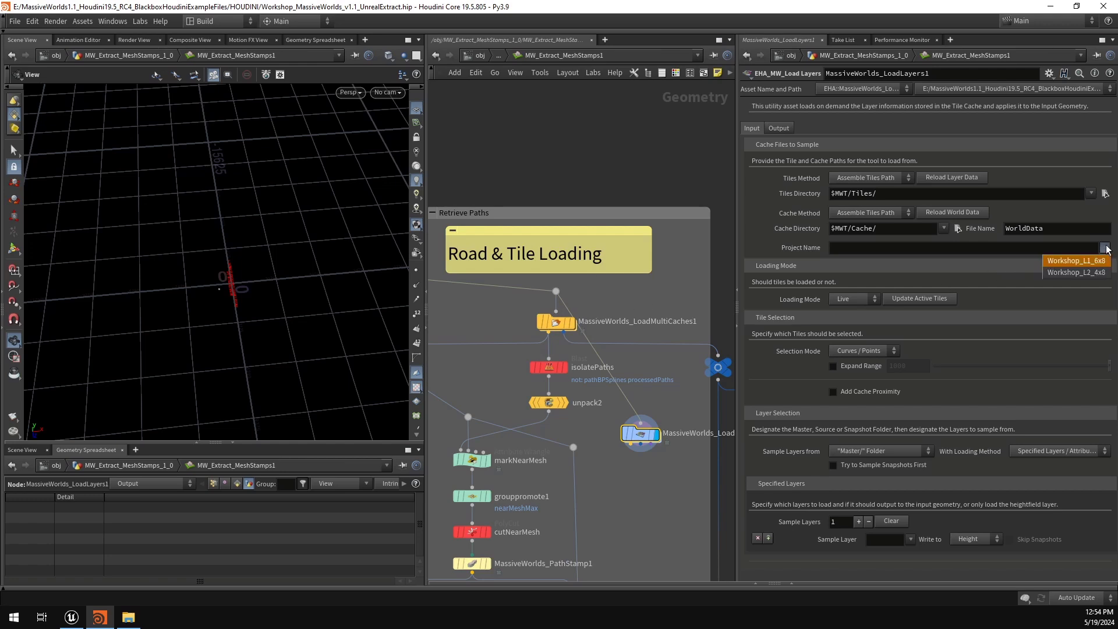
{"action": "left_click", "coordinate": [1087, 274]}
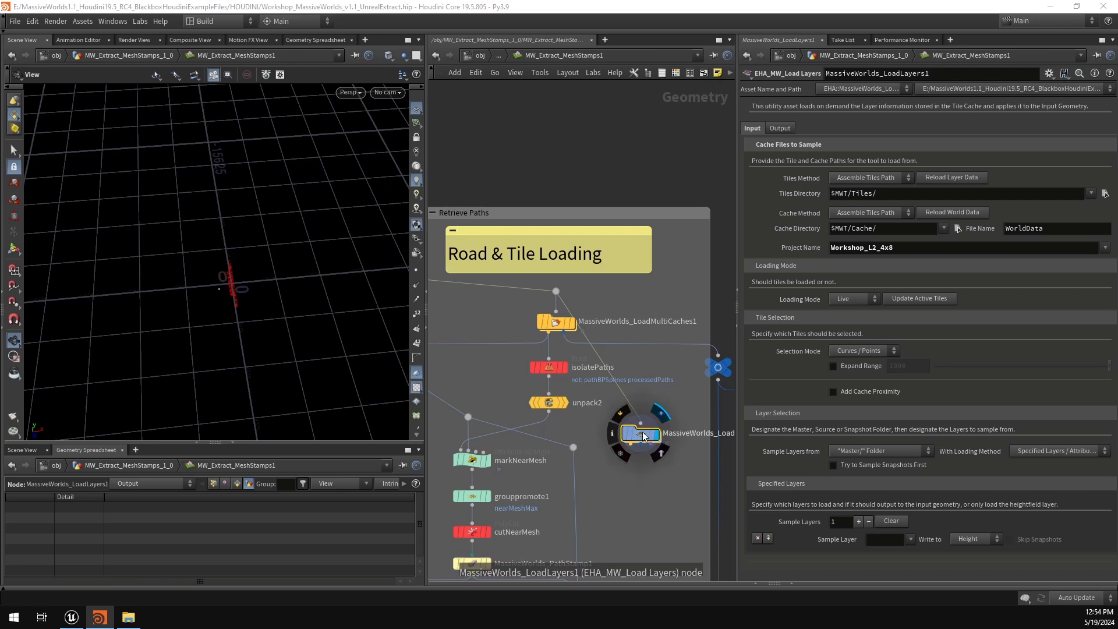
{"action": "left_click", "coordinate": [910, 539]}
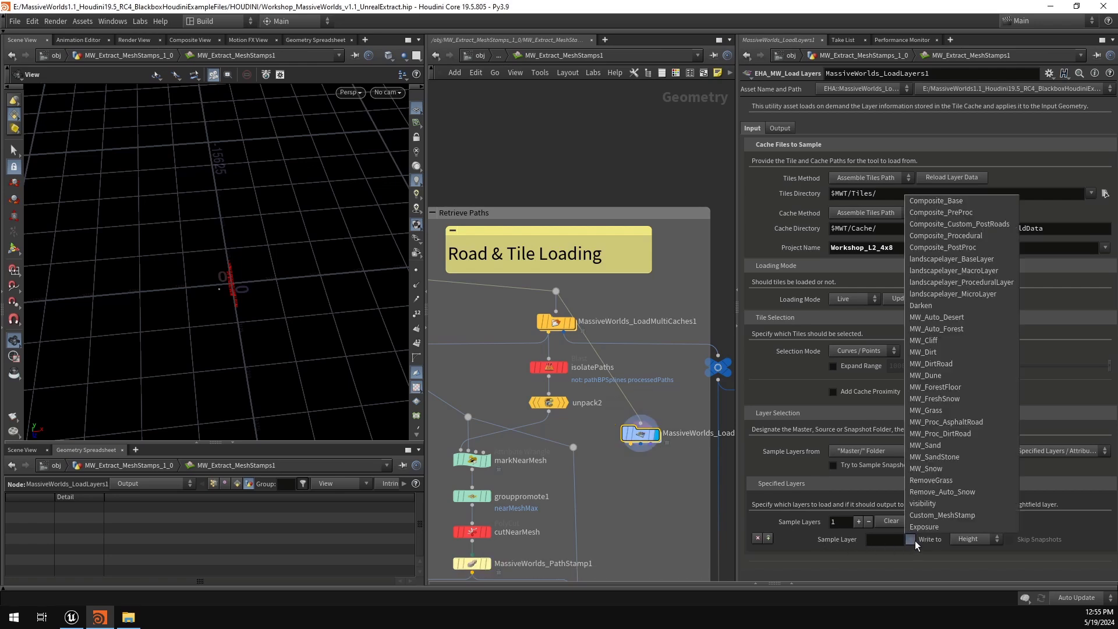
{"action": "left_click", "coordinate": [959, 213]}
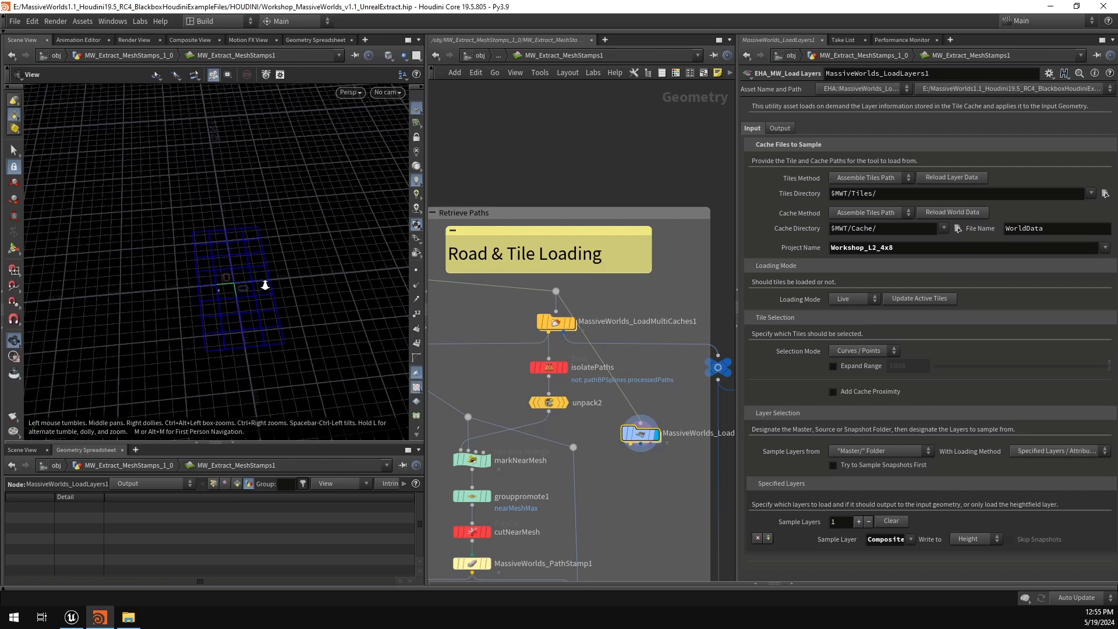
Step: Append a null to the Load Layers node's second output and template it to show the loaded tile
{"action": "right_click_drag", "start_coordinate": [265, 286], "coordinate": [320, 296]}
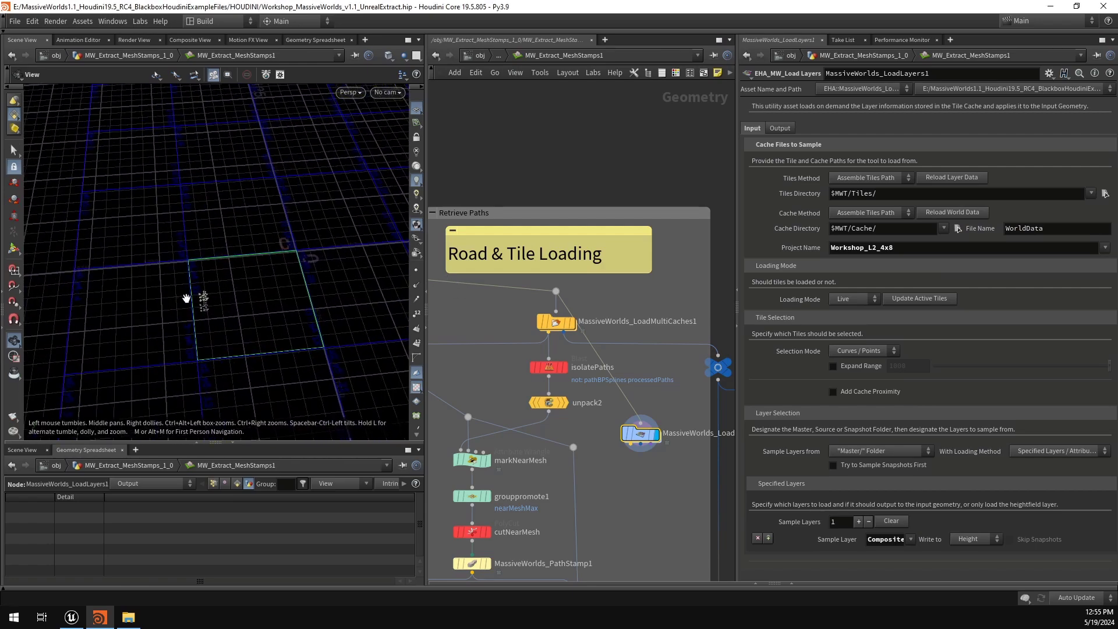
{"action": "right_click_drag", "start_coordinate": [187, 298], "coordinate": [242, 319]}
{"action": "middle_click_drag", "start_coordinate": [242, 320], "coordinate": [274, 280]}
{"action": "left_click_drag", "start_coordinate": [295, 278], "coordinate": [150, 247]}
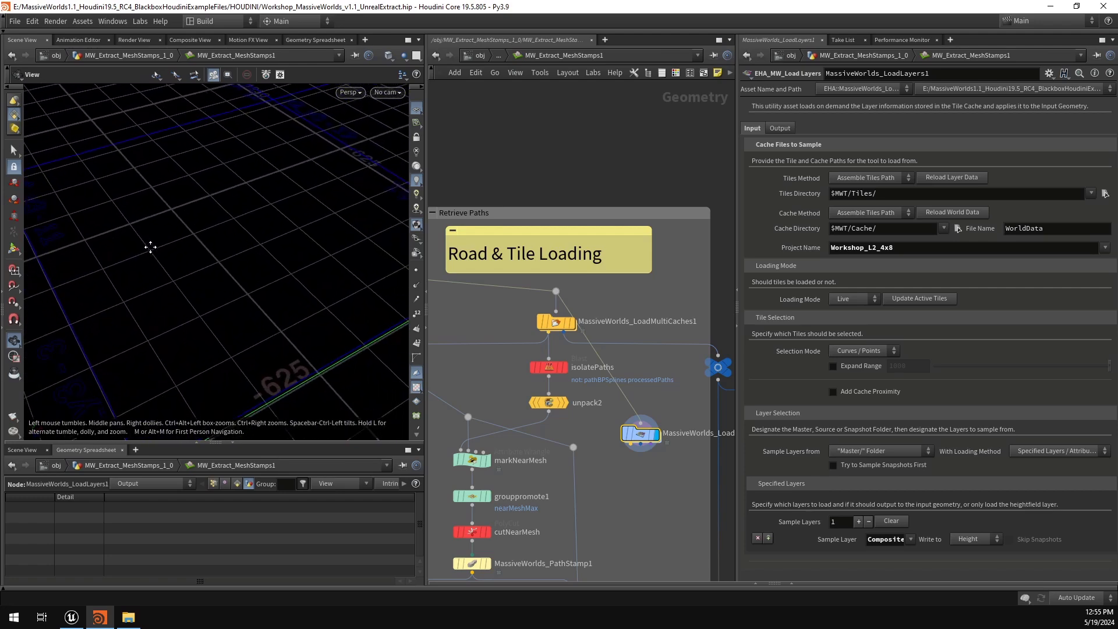
{"action": "middle_click_drag", "start_coordinate": [195, 303], "coordinate": [158, 198]}
{"action": "middle_click_drag", "start_coordinate": [329, 318], "coordinate": [280, 241]}
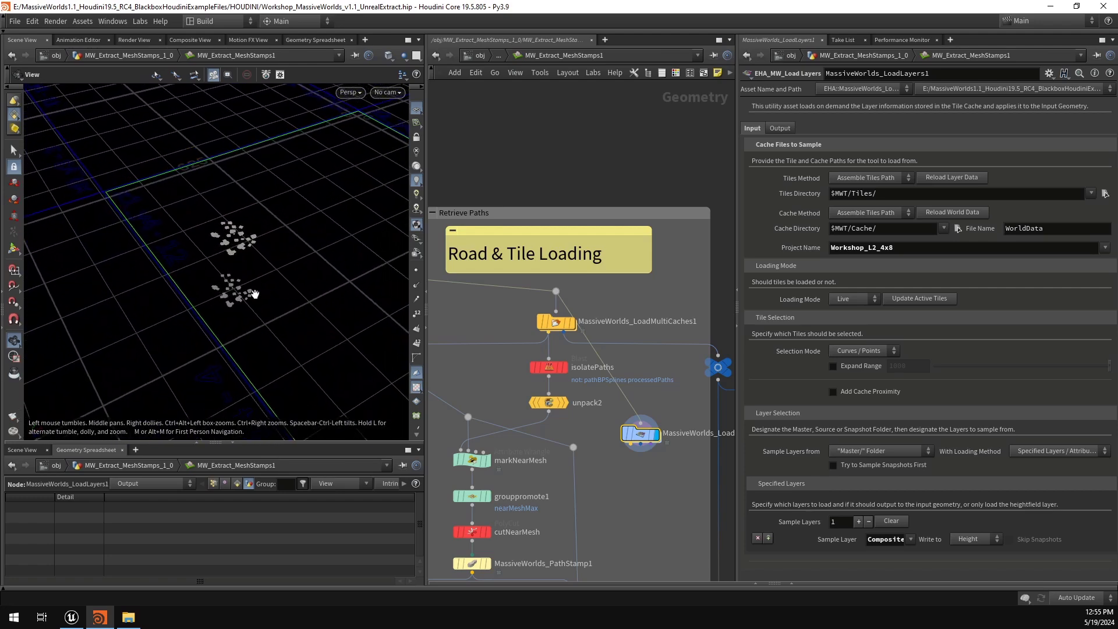
{"action": "middle_click_drag", "start_coordinate": [648, 486], "coordinate": [606, 463]}
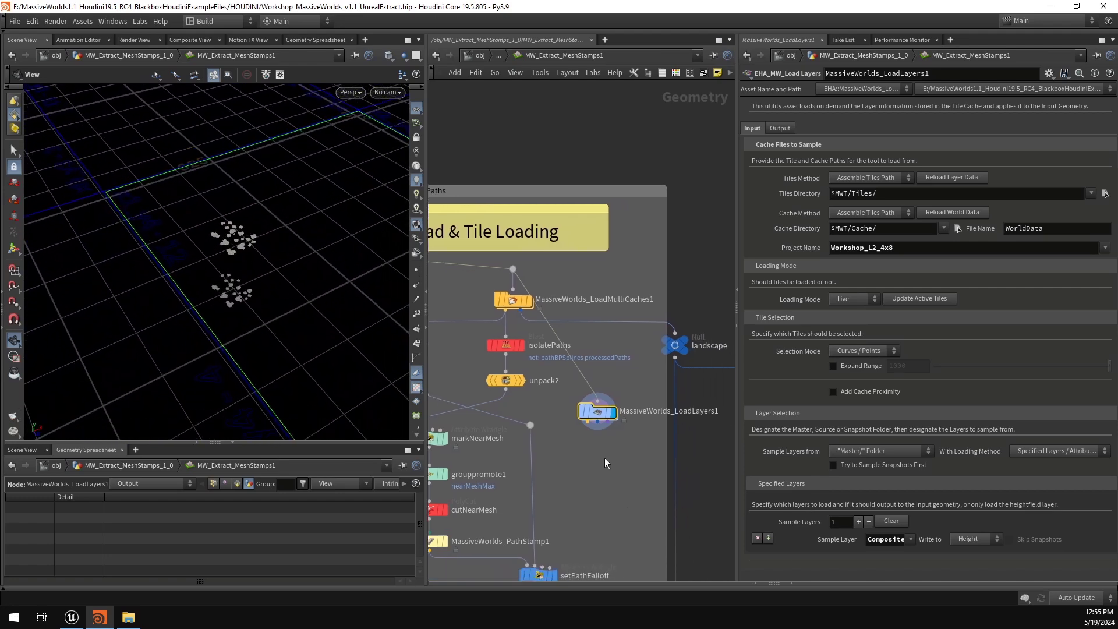
{"action": "left_click", "coordinate": [599, 424]}
{"action": "key", "text": "Tab"}
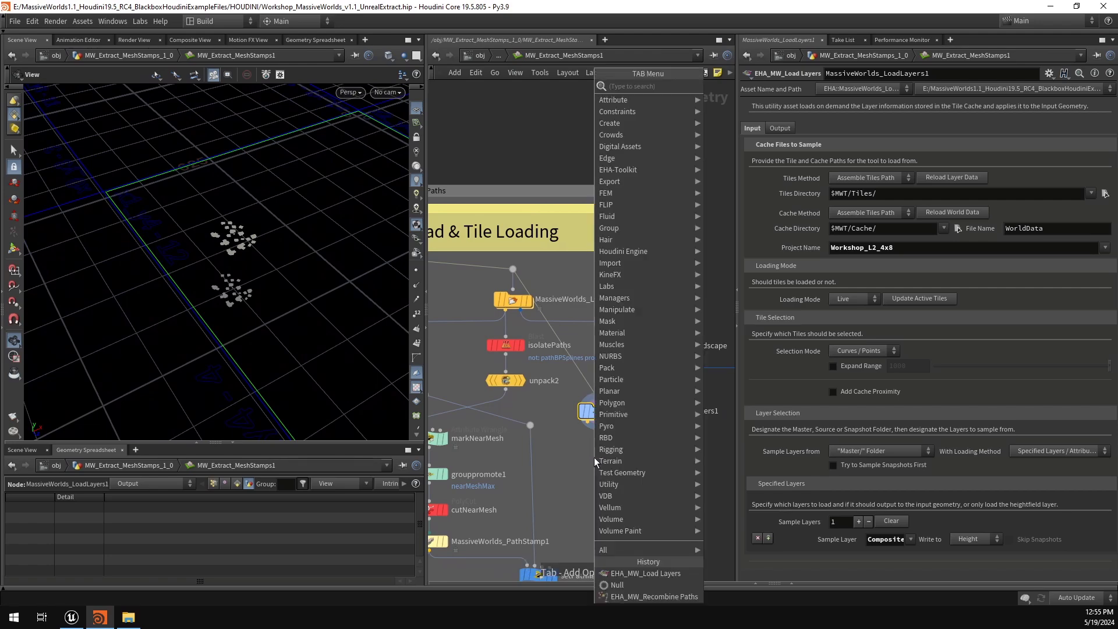
{"action": "type", "text": "null"}
{"action": "key", "text": "Return"}
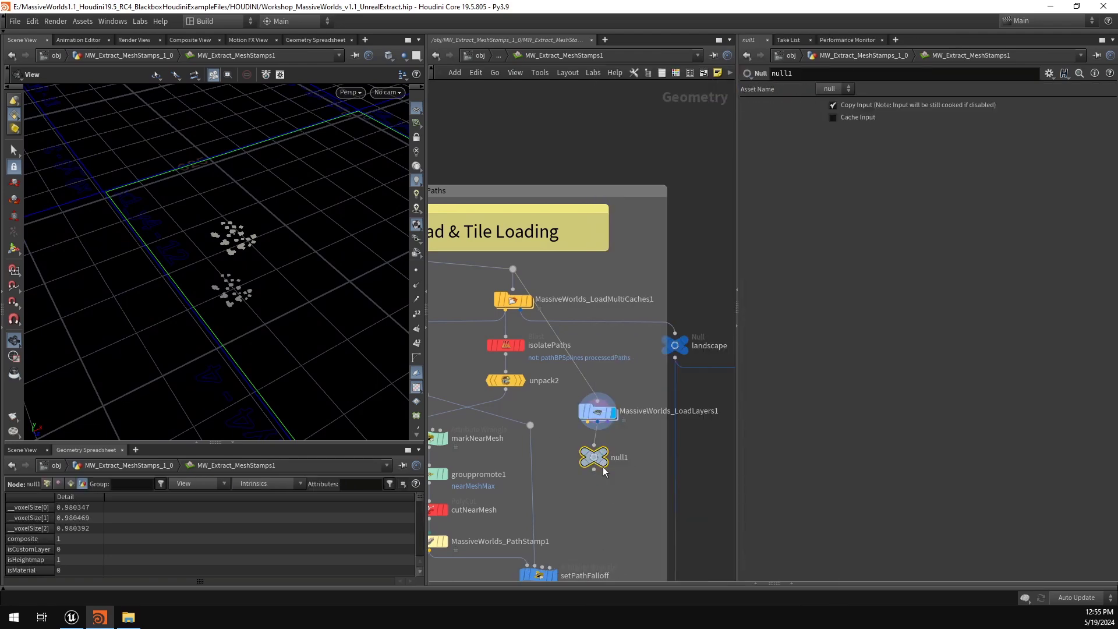
{"action": "left_click", "coordinate": [614, 445]}
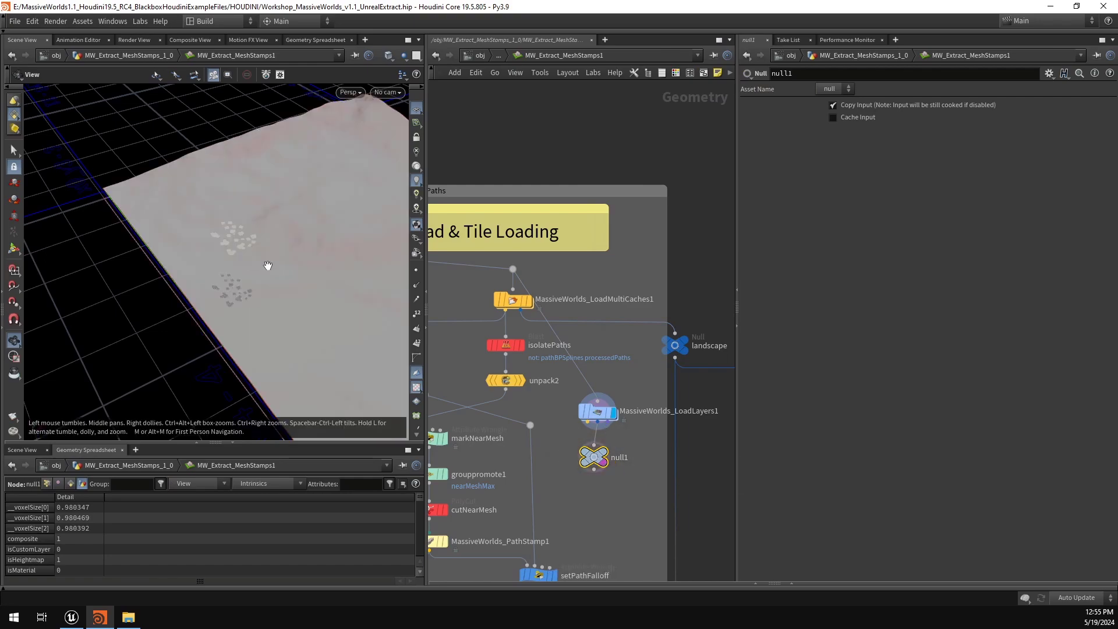
Step: Examine the loaded height tile against the mesh stamps and the project's tile grid, and the network feeding it
{"action": "left_click_drag", "start_coordinate": [235, 240], "coordinate": [279, 255]}
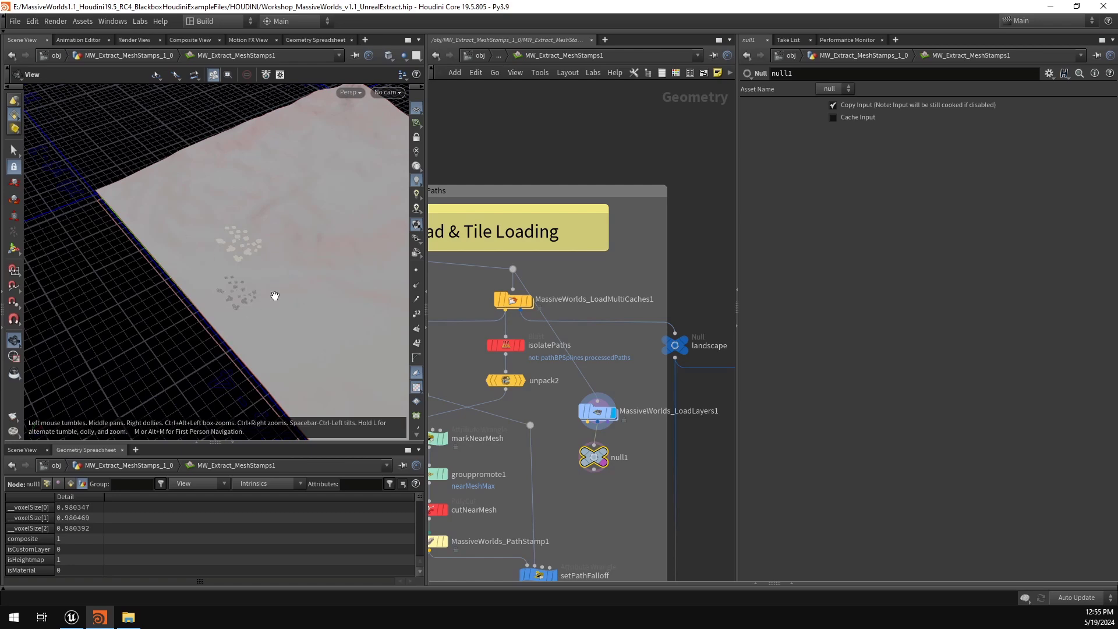
{"action": "scroll", "coordinate": [257, 262], "scroll_direction": "up", "scroll_amount": 2}
{"action": "scroll", "coordinate": [233, 227], "scroll_direction": "up", "scroll_amount": 4}
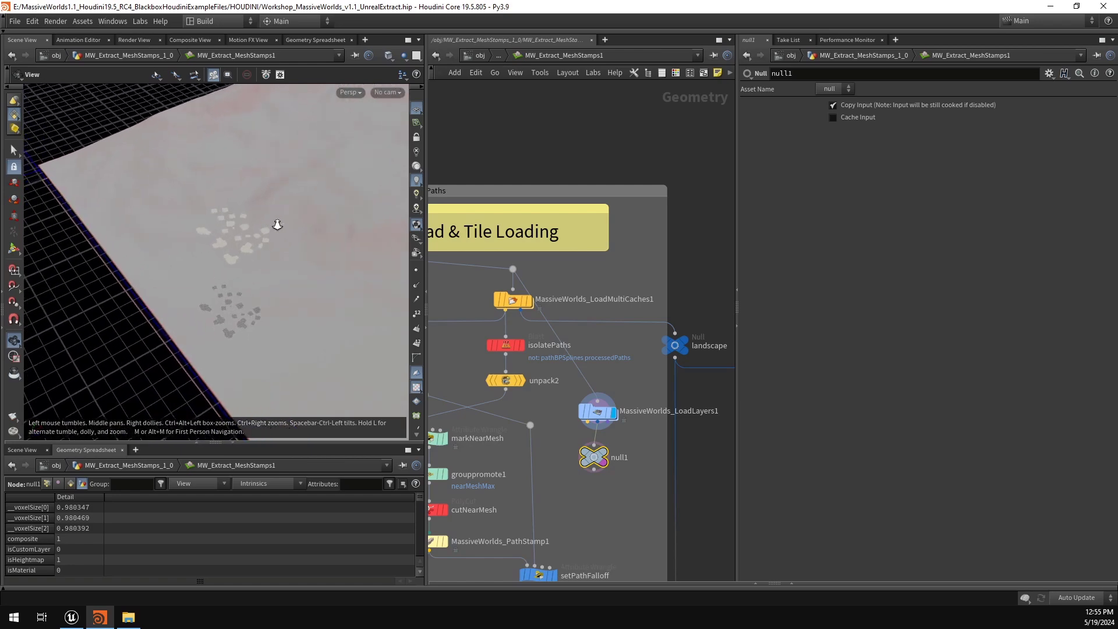
{"action": "right_click_drag", "start_coordinate": [232, 229], "coordinate": [201, 210]}
{"action": "left_click_drag", "start_coordinate": [201, 210], "coordinate": [161, 194]}
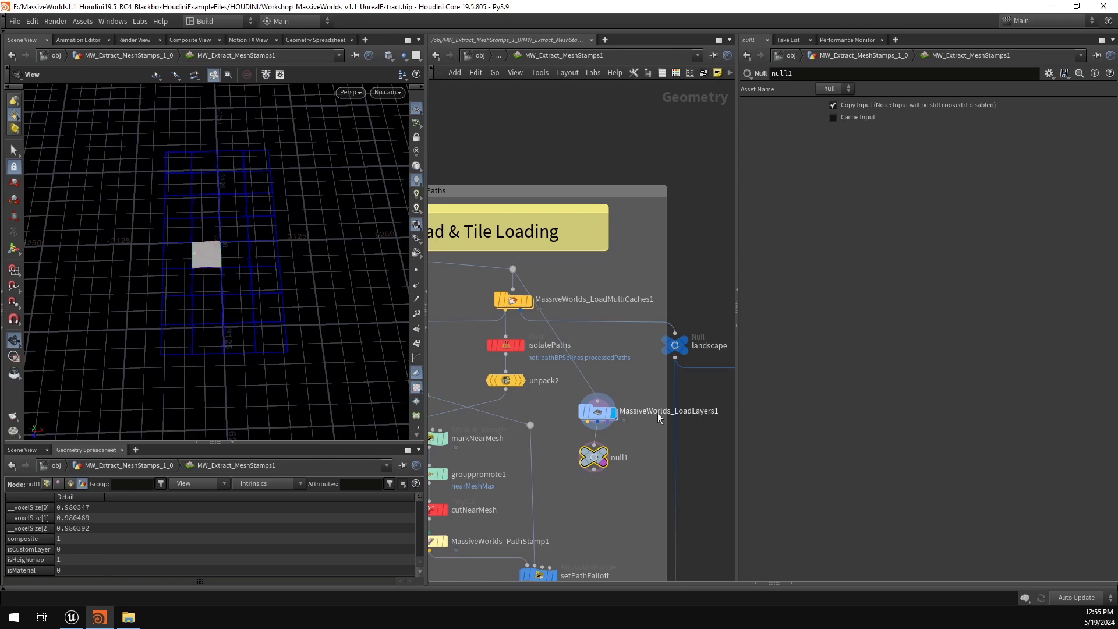
{"action": "scroll", "coordinate": [629, 391], "scroll_direction": "down", "scroll_amount": 6}
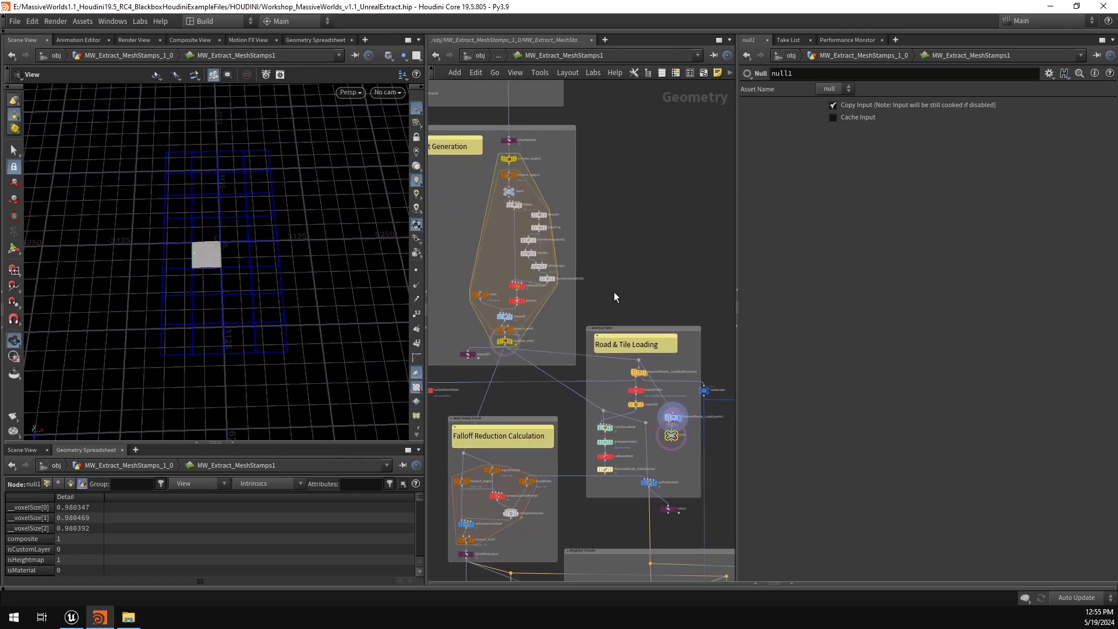
{"action": "left_click_drag", "start_coordinate": [226, 235], "coordinate": [217, 232]}
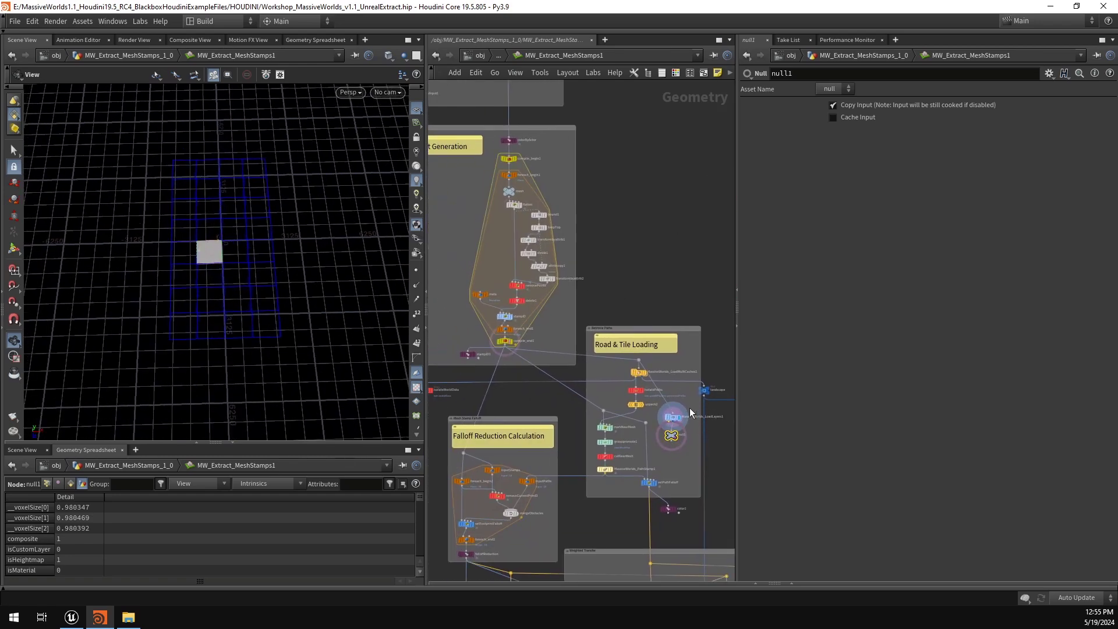
{"action": "scroll", "coordinate": [689, 408], "scroll_direction": "up", "scroll_amount": 5}
{"action": "middle_click_drag", "start_coordinate": [670, 406], "coordinate": [617, 403]}
Step: Set the Landscape Offset of the Load Layers node to Along Landscape Offset
{"action": "left_click", "coordinate": [573, 421]}
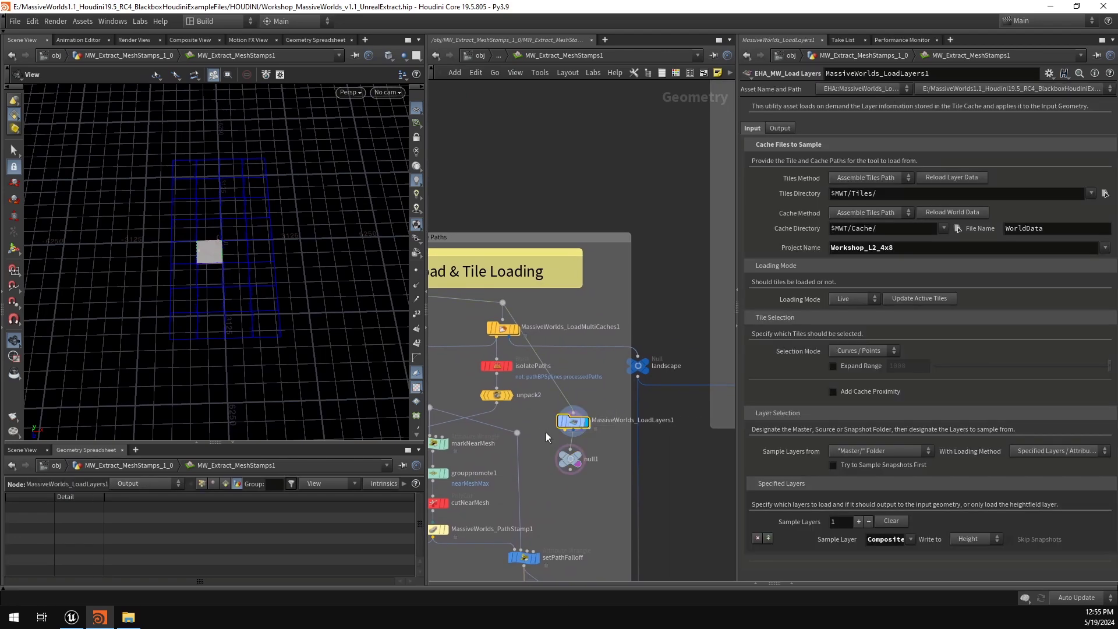
{"action": "left_click", "coordinate": [781, 129]}
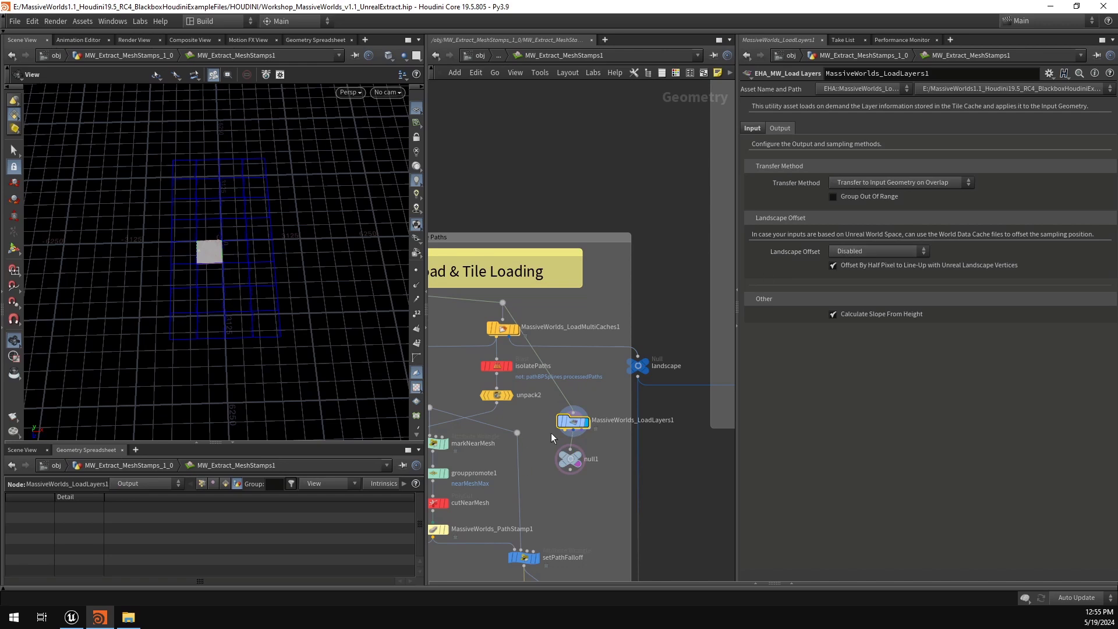
{"action": "left_click_drag", "start_coordinate": [576, 428], "coordinate": [573, 425]}
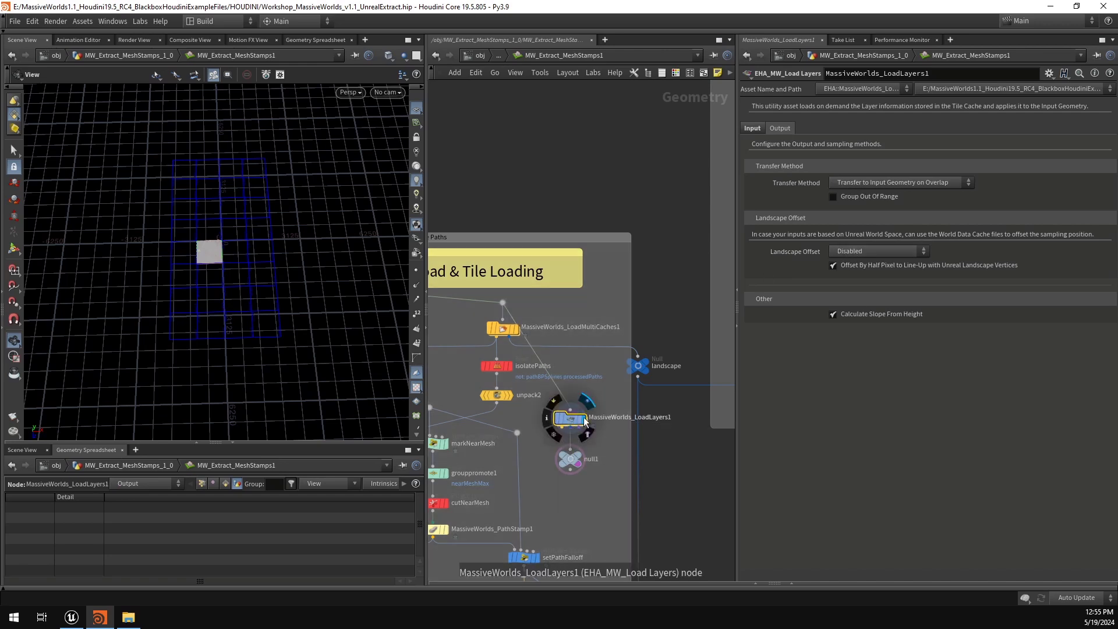
{"action": "left_click", "coordinate": [865, 252]}
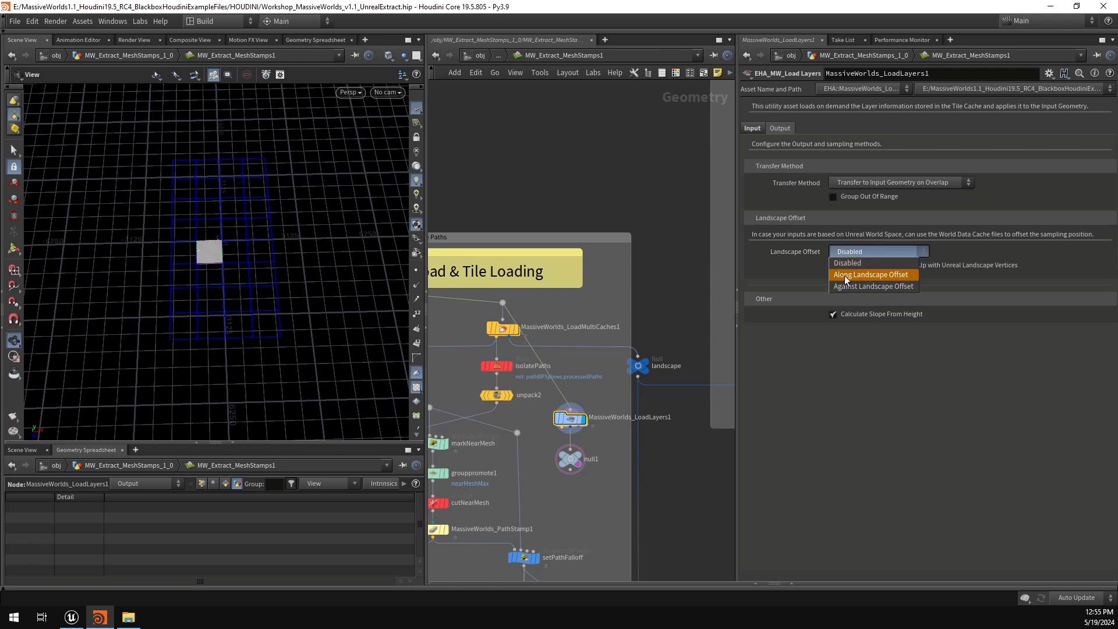
{"action": "left_click", "coordinate": [881, 274]}
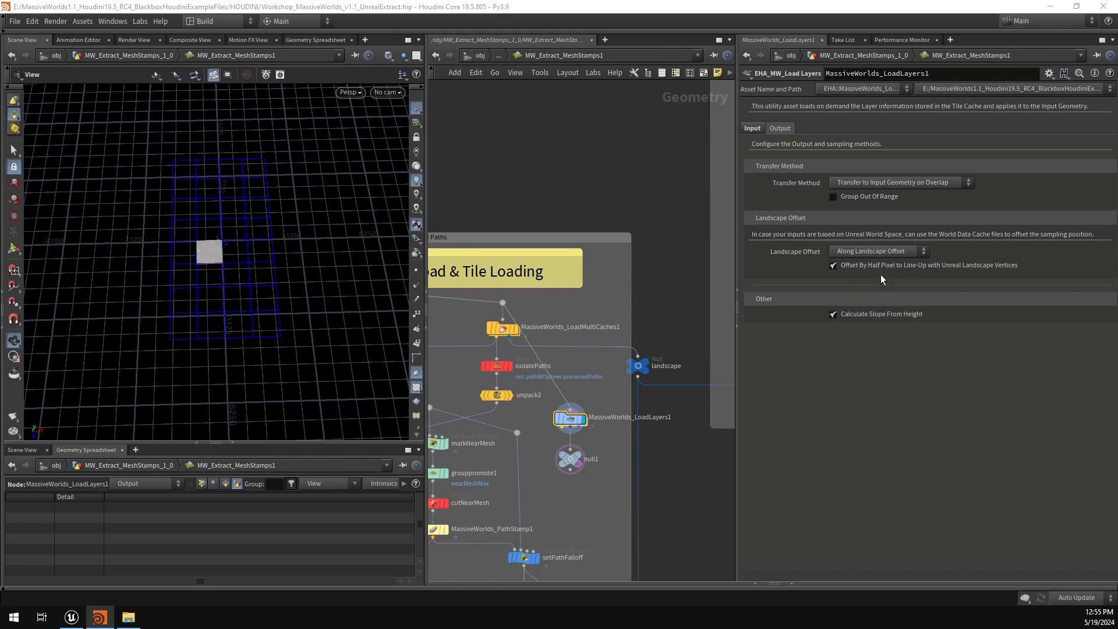
Step: Examine how the offset landscape tiles line up with the mesh stamps, from above and close to the ground
{"action": "scroll", "coordinate": [339, 239], "scroll_direction": "up", "scroll_amount": 3}
{"action": "scroll", "coordinate": [197, 262], "scroll_direction": "up", "scroll_amount": 5}
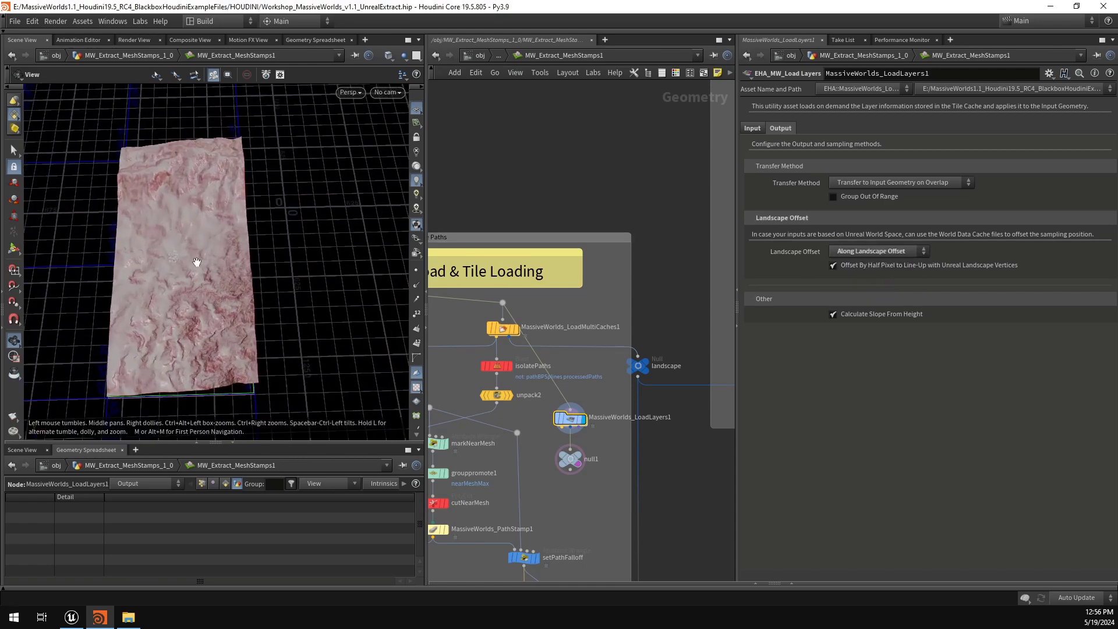
{"action": "scroll", "coordinate": [198, 262], "scroll_direction": "up", "scroll_amount": 5}
{"action": "scroll", "coordinate": [232, 274], "scroll_direction": "up", "scroll_amount": 4}
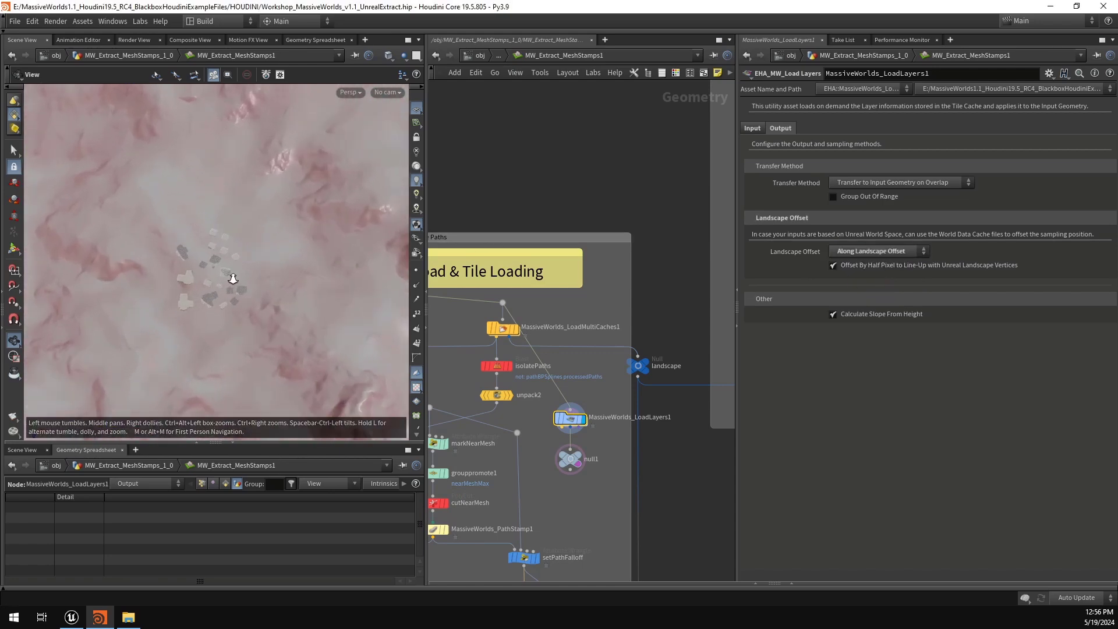
{"action": "left_click_drag", "start_coordinate": [232, 285], "coordinate": [282, 221]}
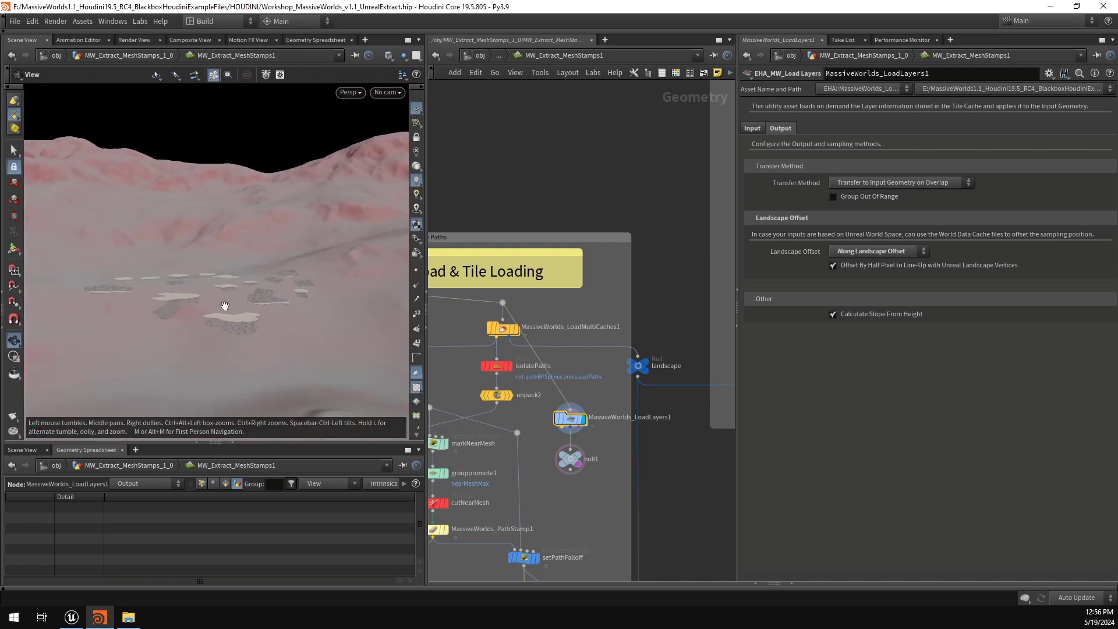
{"action": "scroll", "coordinate": [247, 297], "scroll_direction": "up", "scroll_amount": 6}
{"action": "left_click_drag", "start_coordinate": [257, 282], "coordinate": [236, 305]}
{"action": "key", "text": "h"}
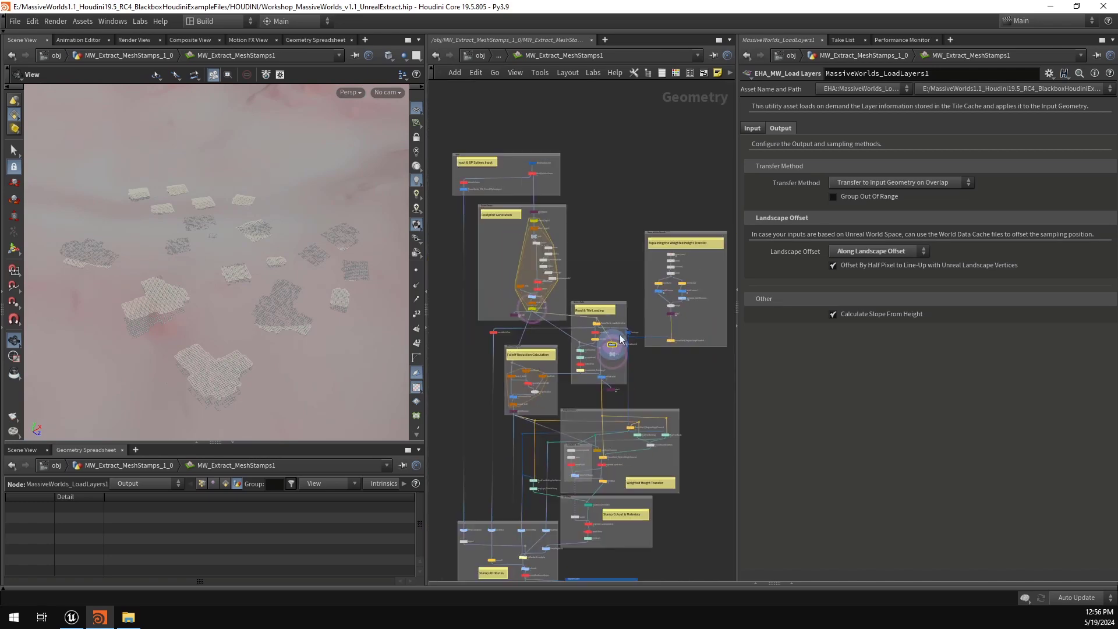
{"action": "scroll", "coordinate": [606, 359], "scroll_direction": "up", "scroll_amount": 5}
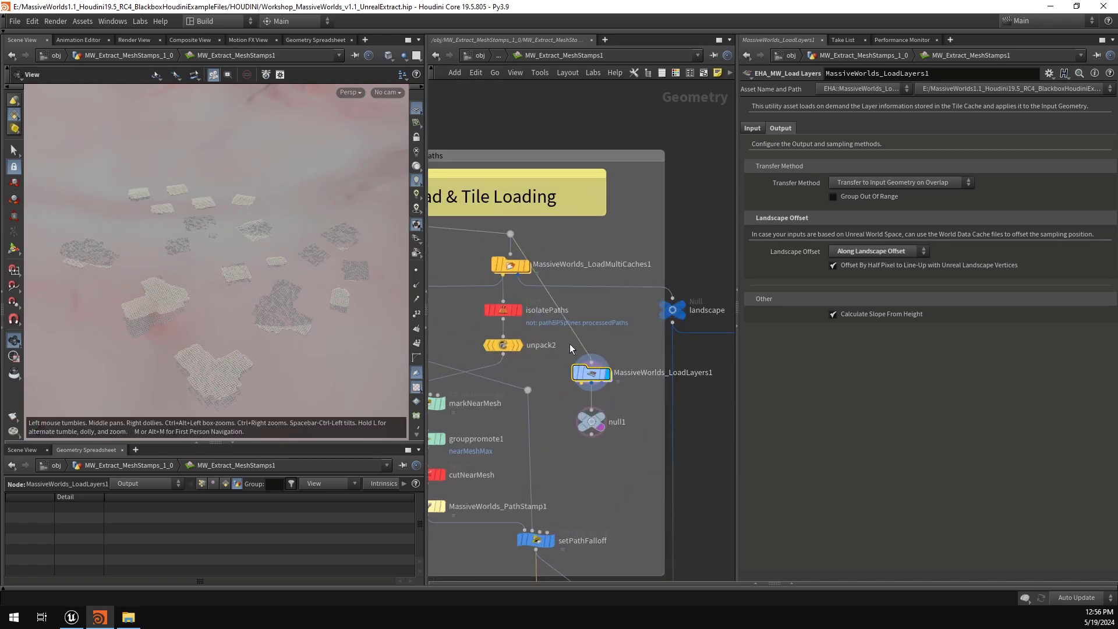
{"action": "left_click_drag", "start_coordinate": [252, 289], "coordinate": [276, 291]}
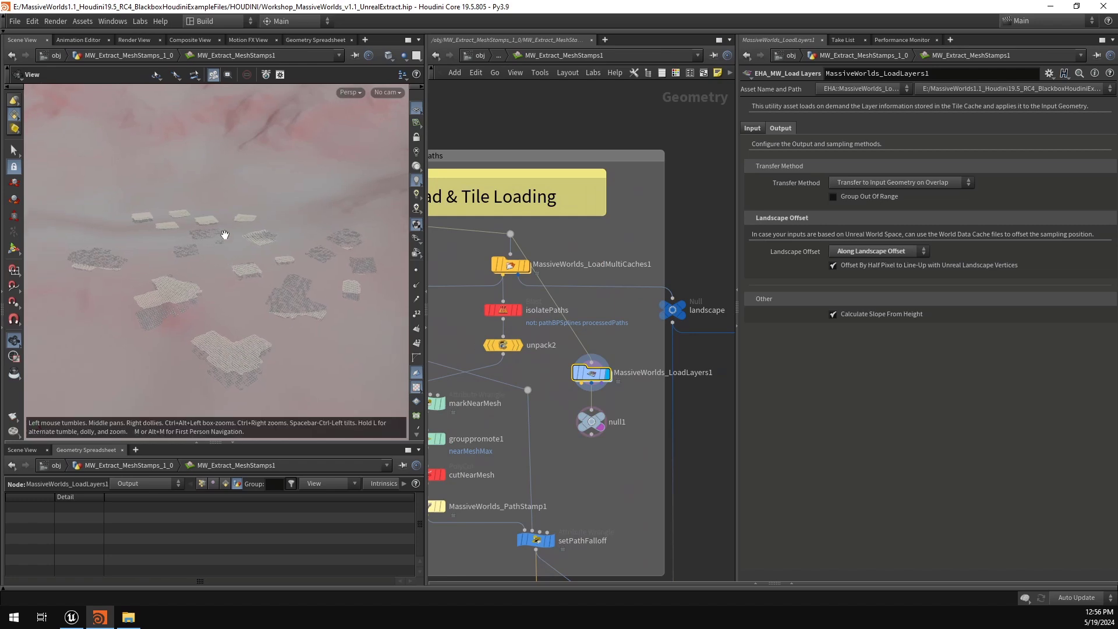
Step: Add a second sample layer, Darken, to the Load Layers node and write it to the Cd attribute
{"action": "left_click", "coordinate": [752, 129]}
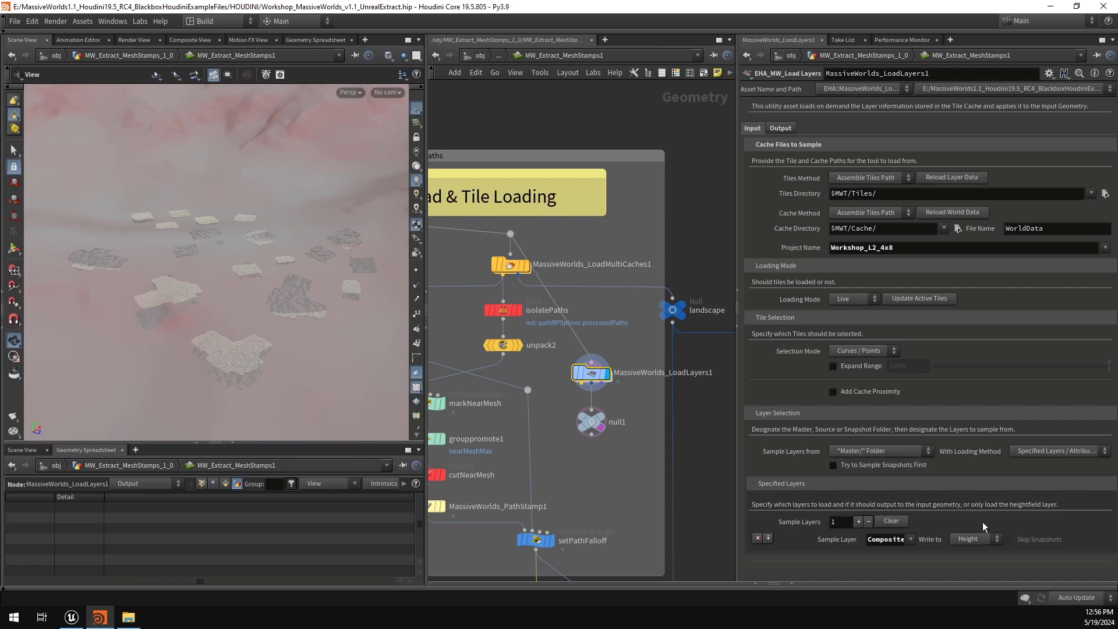
{"action": "left_click", "coordinate": [858, 522]}
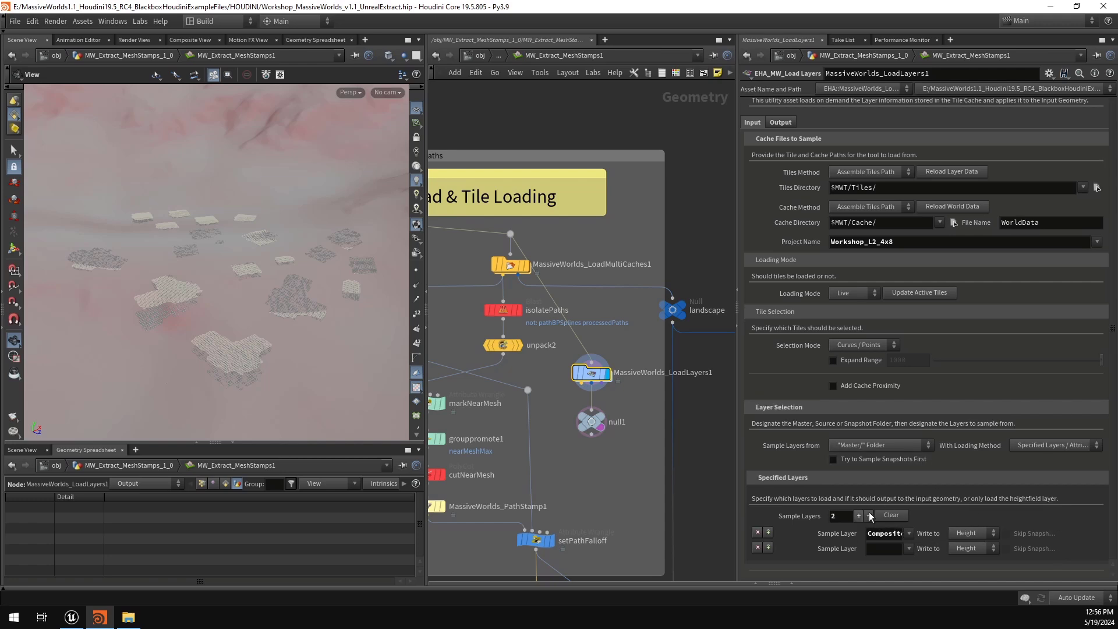
{"action": "left_click", "coordinate": [909, 549]}
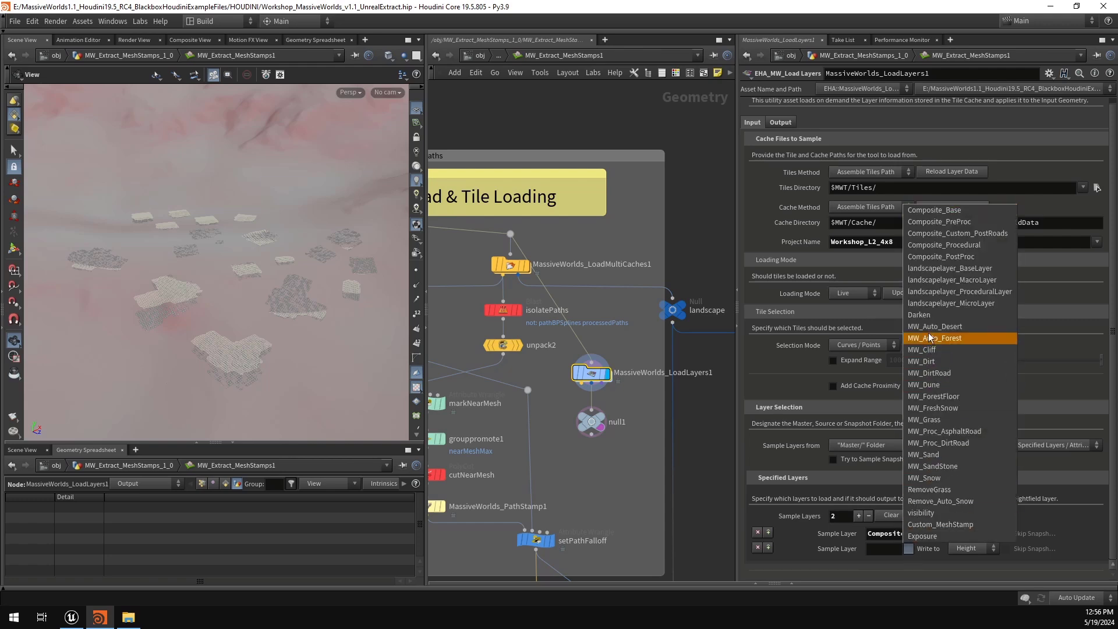
{"action": "left_click", "coordinate": [931, 317]}
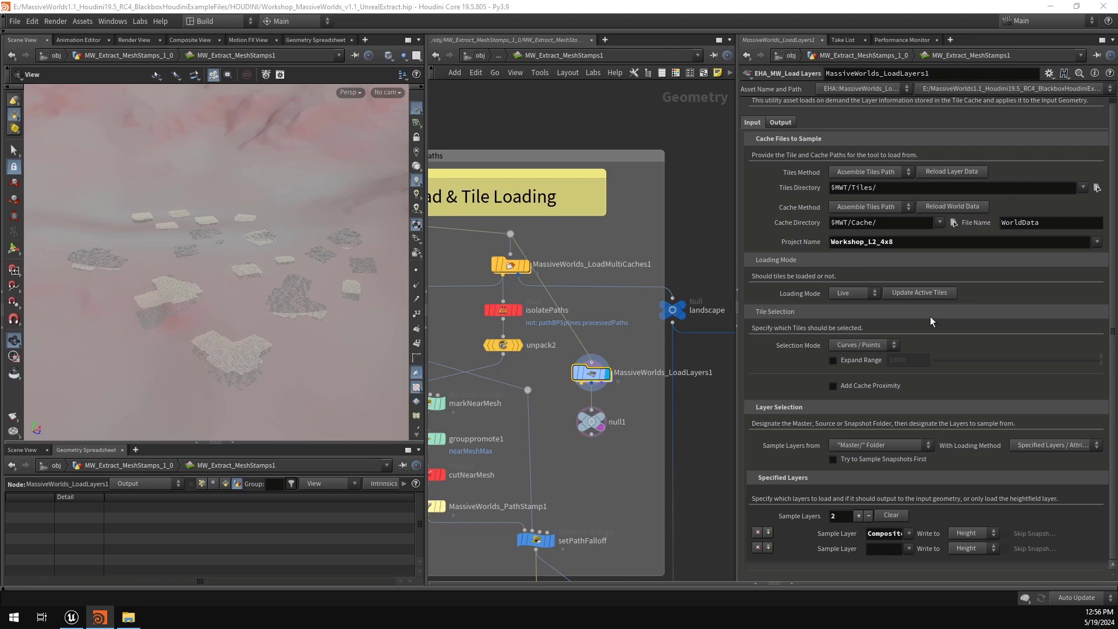
{"action": "left_click", "coordinate": [972, 548]}
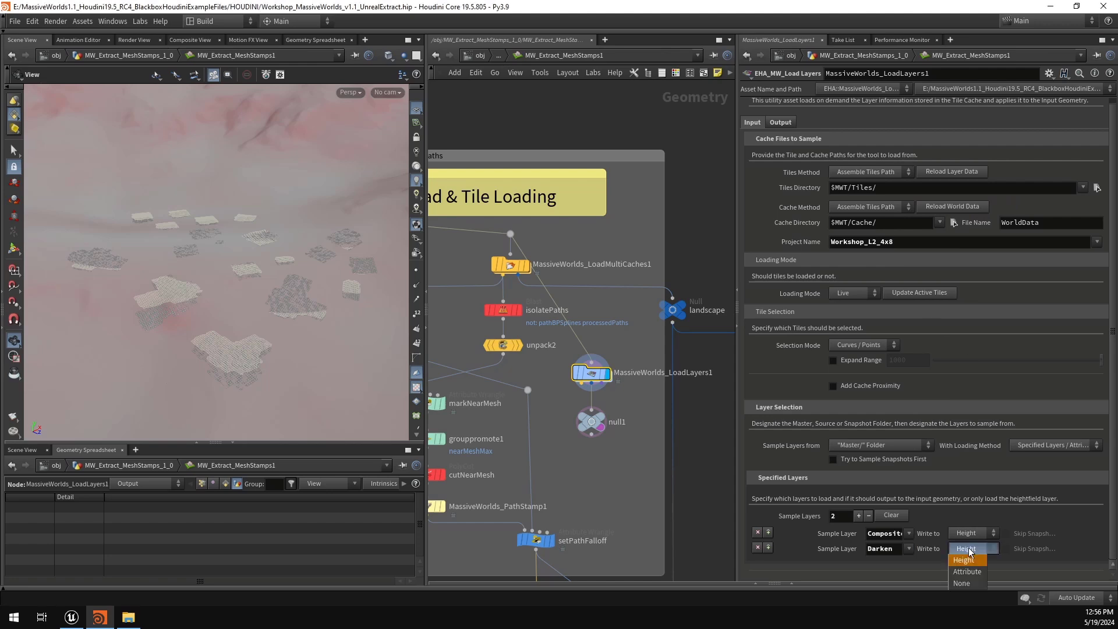
{"action": "left_click", "coordinate": [965, 572]}
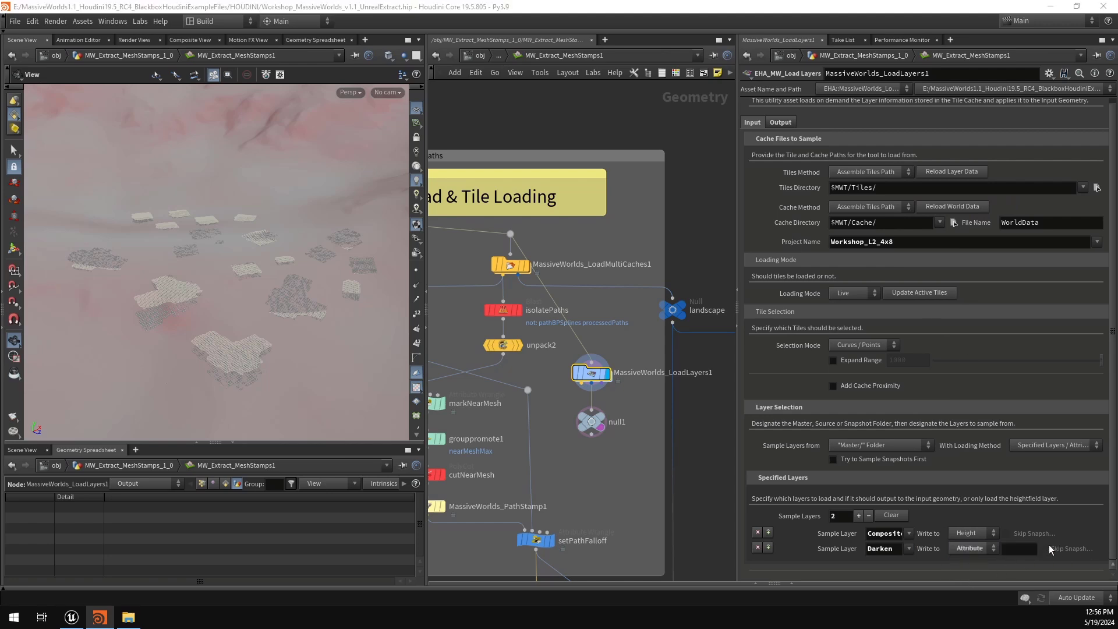
{"action": "left_click", "coordinate": [1014, 550]}
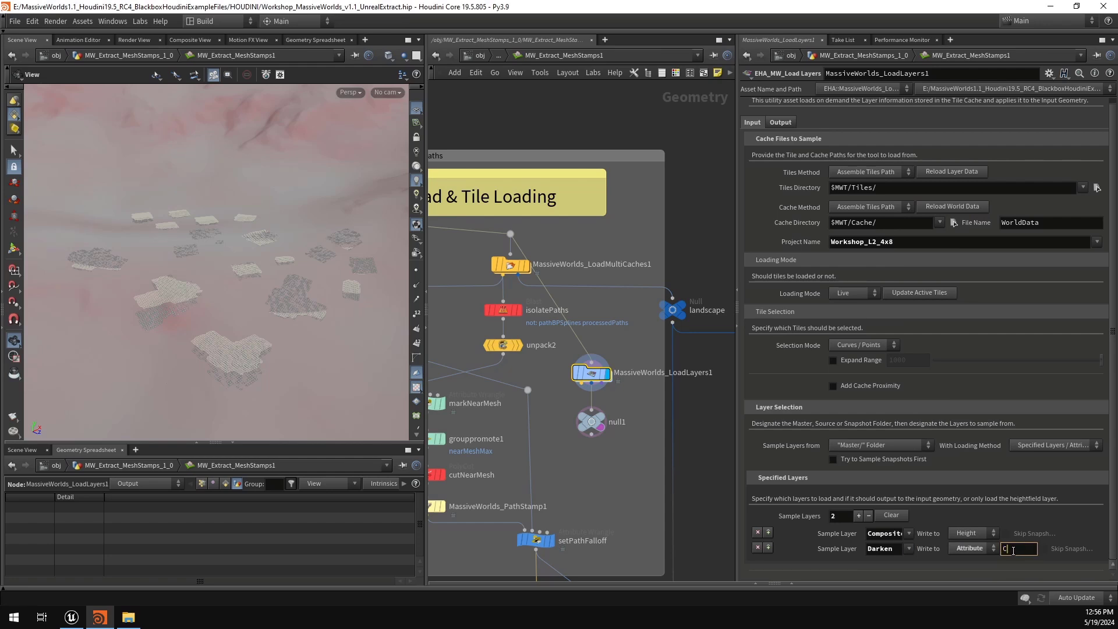
{"action": "type", "text": "Cd"}
{"action": "key", "text": "Return"}
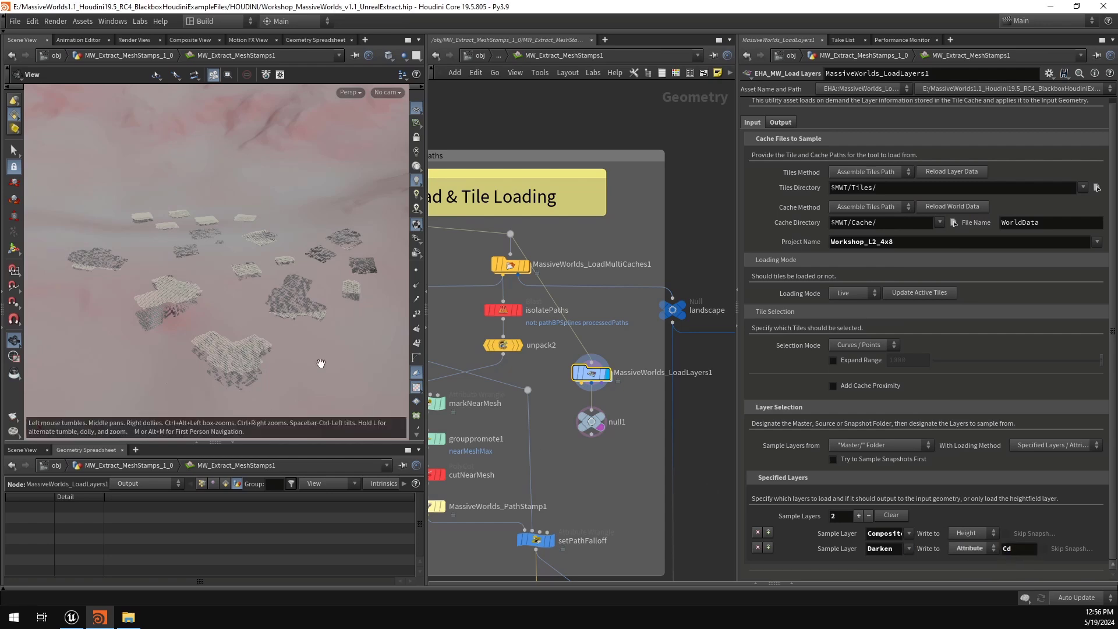
Step: Display only the Load Layers output, without the null's tile template, and examine the sampled mesh stamps
{"action": "left_click", "coordinate": [591, 420]}
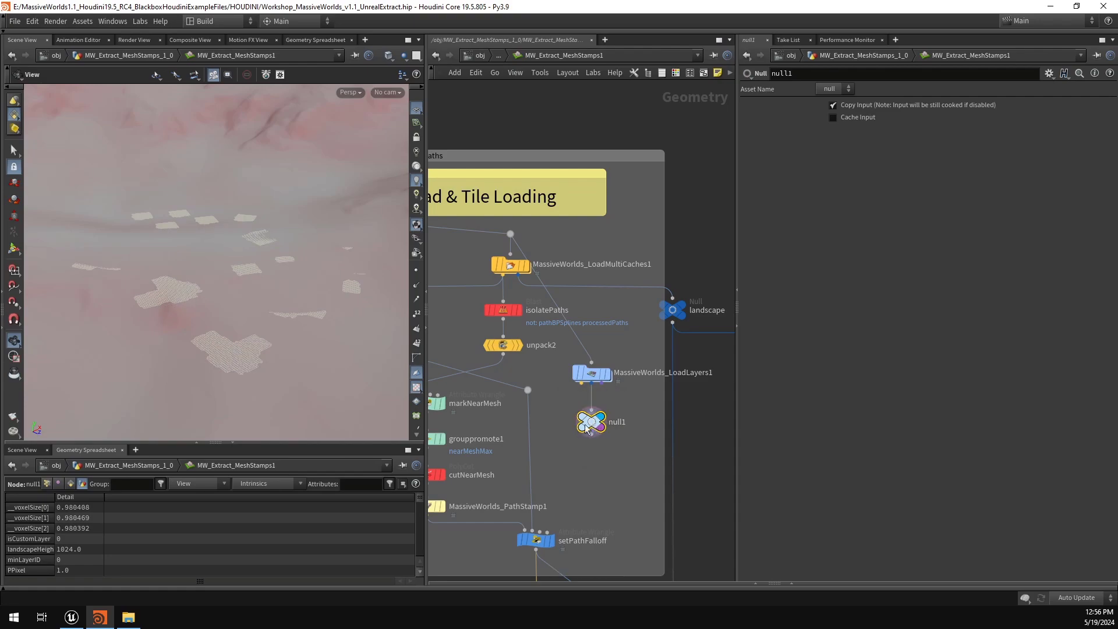
{"action": "left_click", "coordinate": [591, 373]}
{"action": "left_click", "coordinate": [609, 374]}
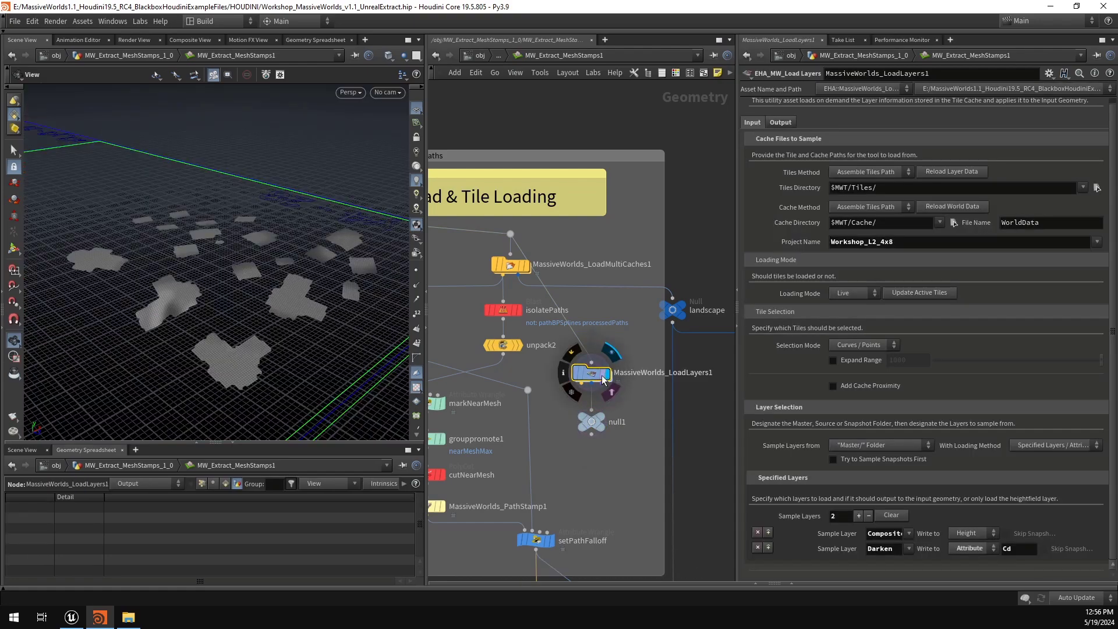
{"action": "right_click_drag", "start_coordinate": [210, 358], "coordinate": [231, 350]}
{"action": "left_click_drag", "start_coordinate": [149, 259], "coordinate": [278, 281]}
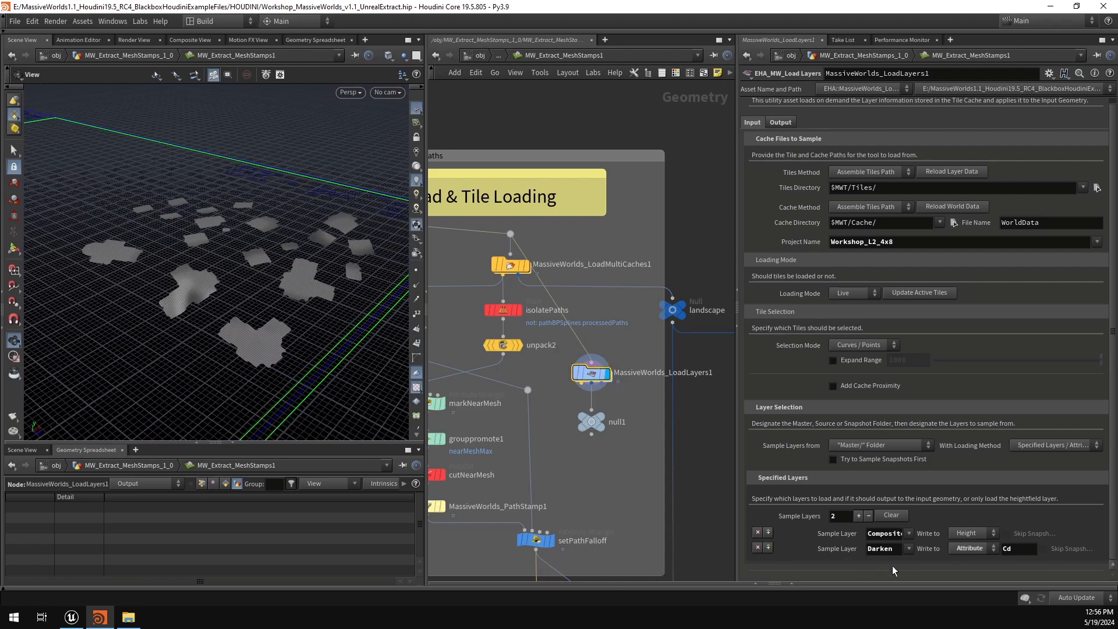
{"action": "left_click_drag", "start_coordinate": [286, 296], "coordinate": [306, 264]}
{"action": "left_click_drag", "start_coordinate": [246, 292], "coordinate": [304, 266]}
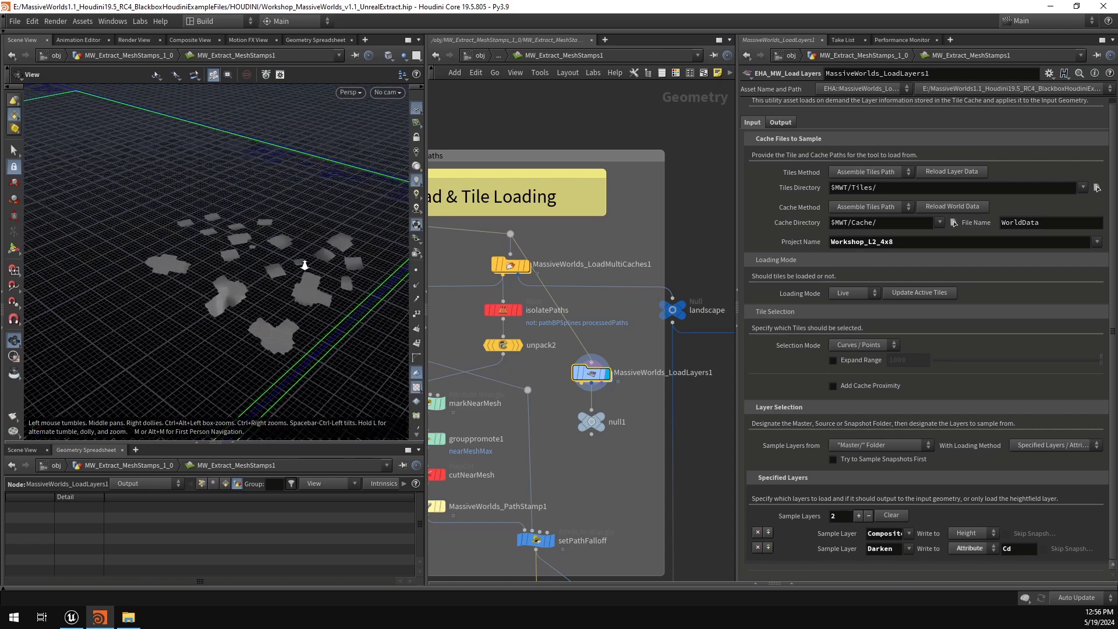
Step: Display the null below Load Layers and check the loaded volume layers in its node information
{"action": "left_click", "coordinate": [590, 421]}
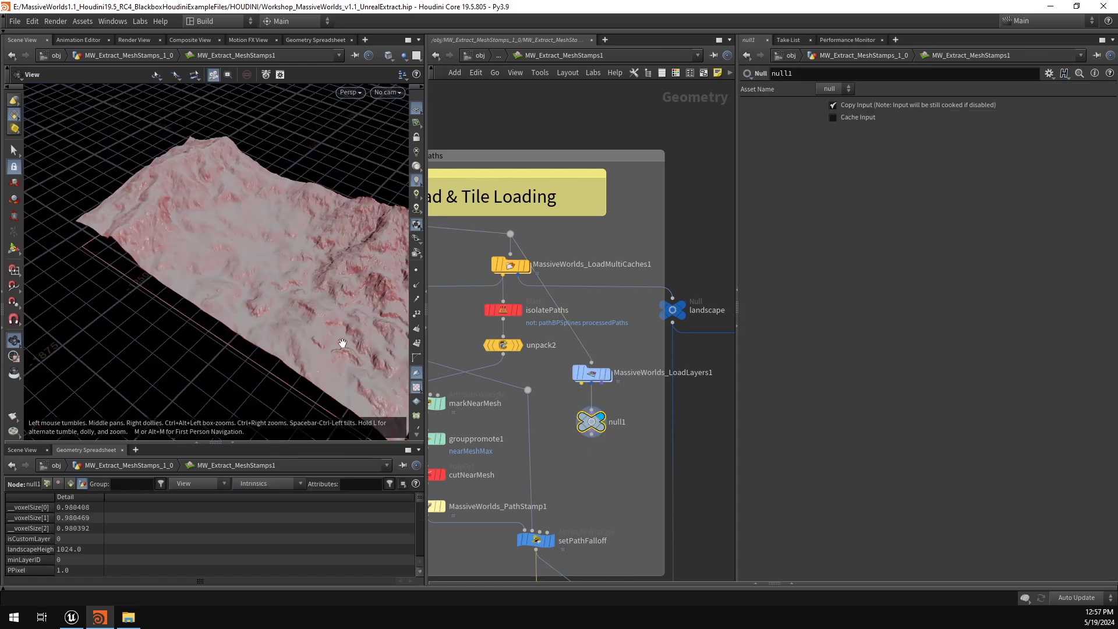
{"action": "mouse_move", "coordinate": [591, 425]}
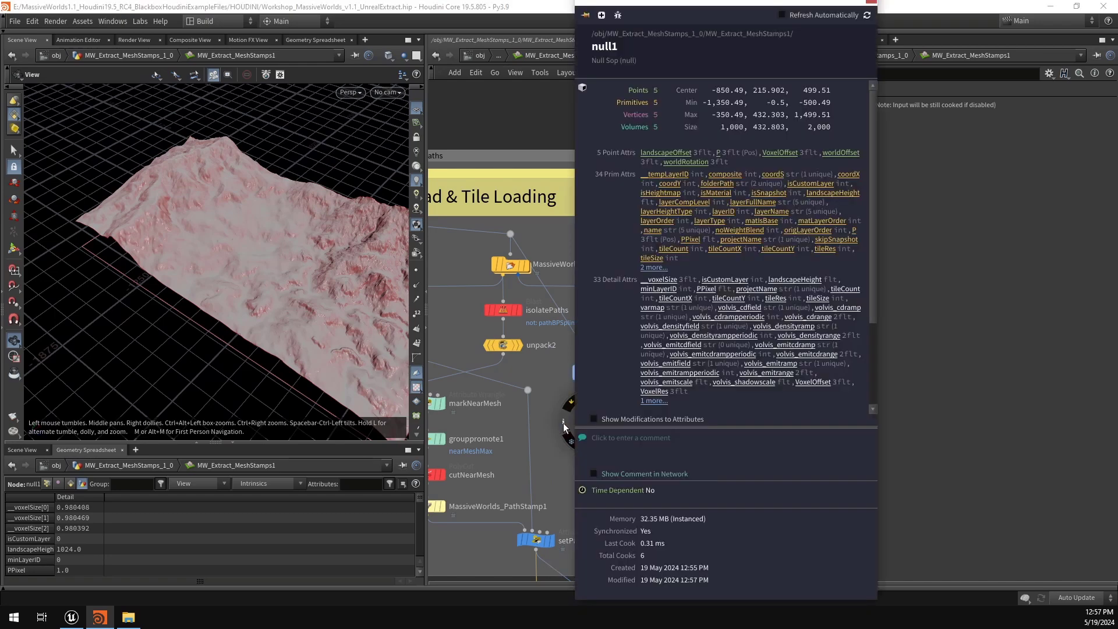
{"action": "scroll", "coordinate": [632, 365], "scroll_direction": "down", "scroll_amount": 3}
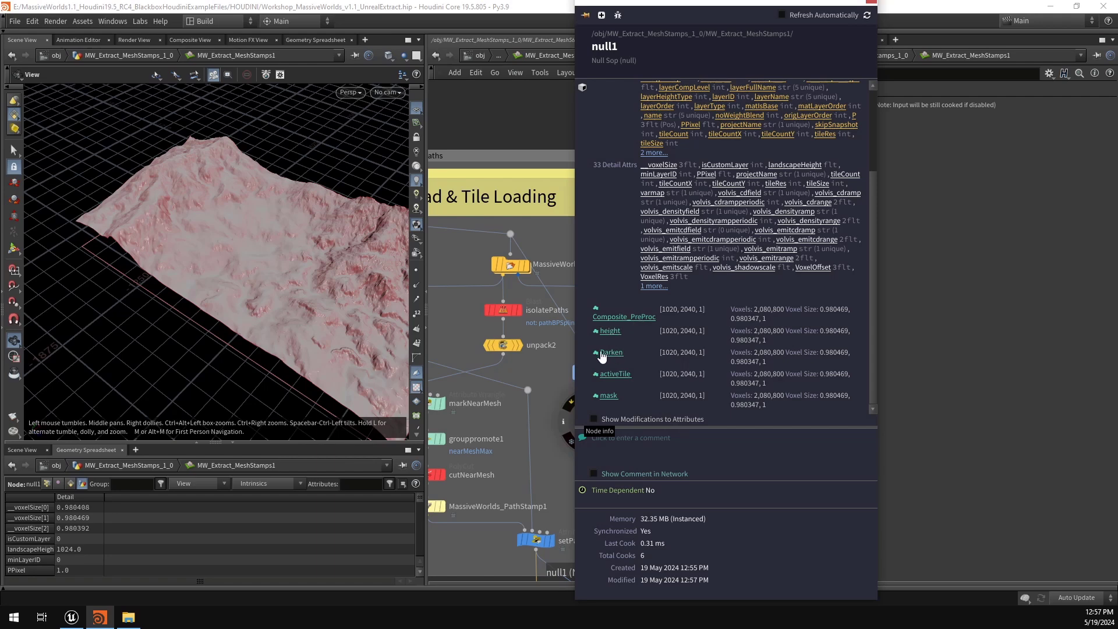
{"action": "left_click", "coordinate": [874, 6]}
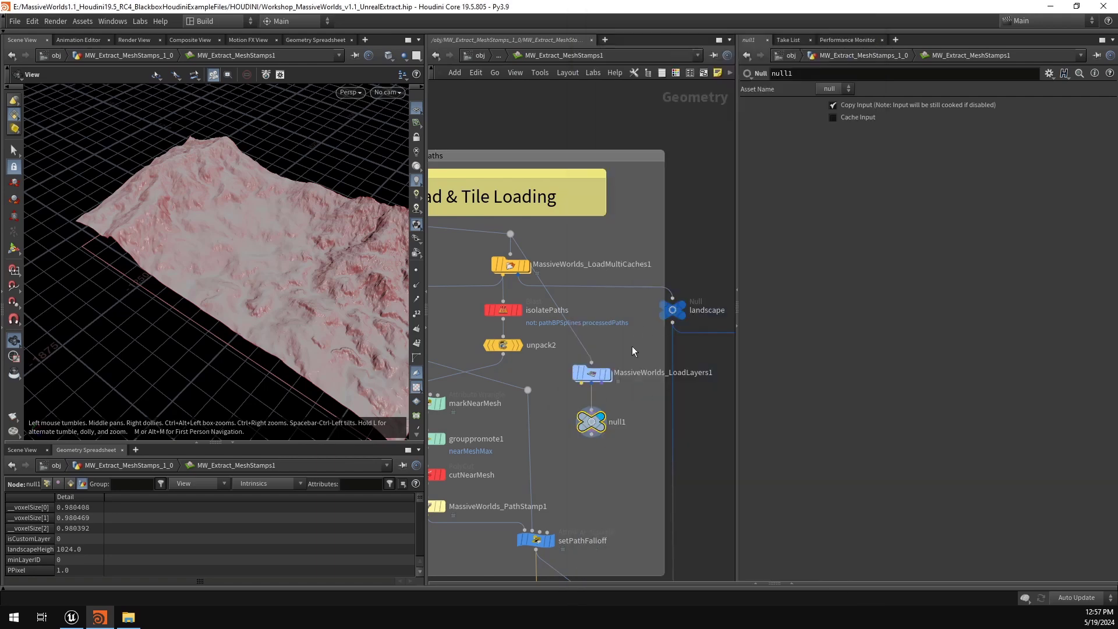
Step: Disable Calculate Slope From Height on the Load Layers node and view the resulting terrain
{"action": "left_click", "coordinate": [589, 373]}
{"action": "right_click_drag", "start_coordinate": [322, 265], "coordinate": [292, 292]}
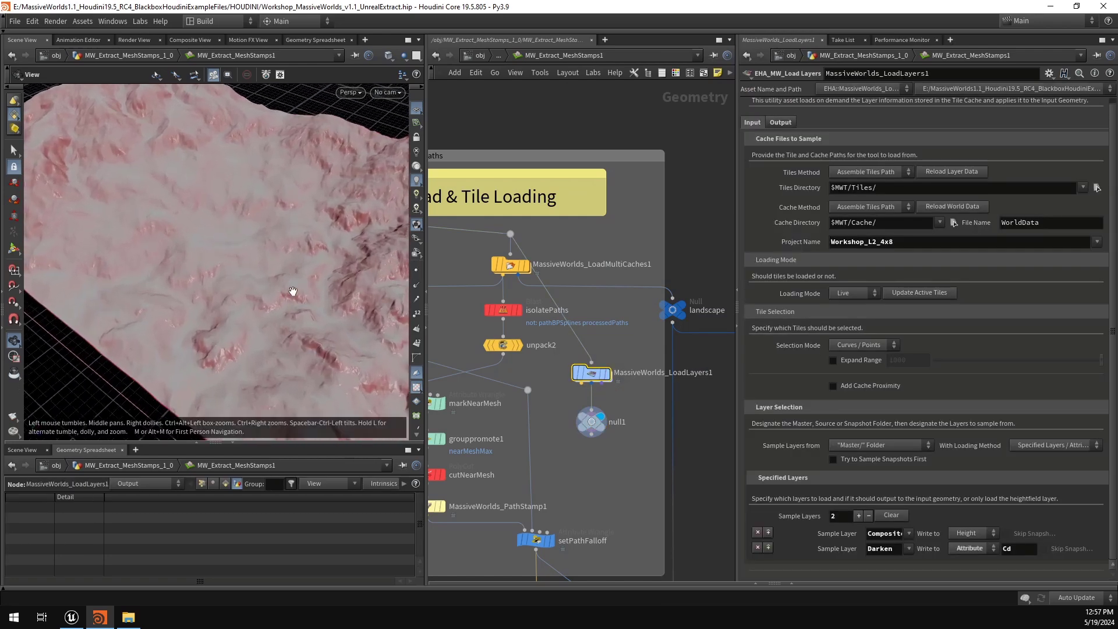
{"action": "mouse_move", "coordinate": [292, 292]}
{"action": "left_mouse_down"}
{"action": "mouse_move", "coordinate": [377, 248]}
{"action": "mouse_move", "coordinate": [305, 281]}
{"action": "left_mouse_up"}
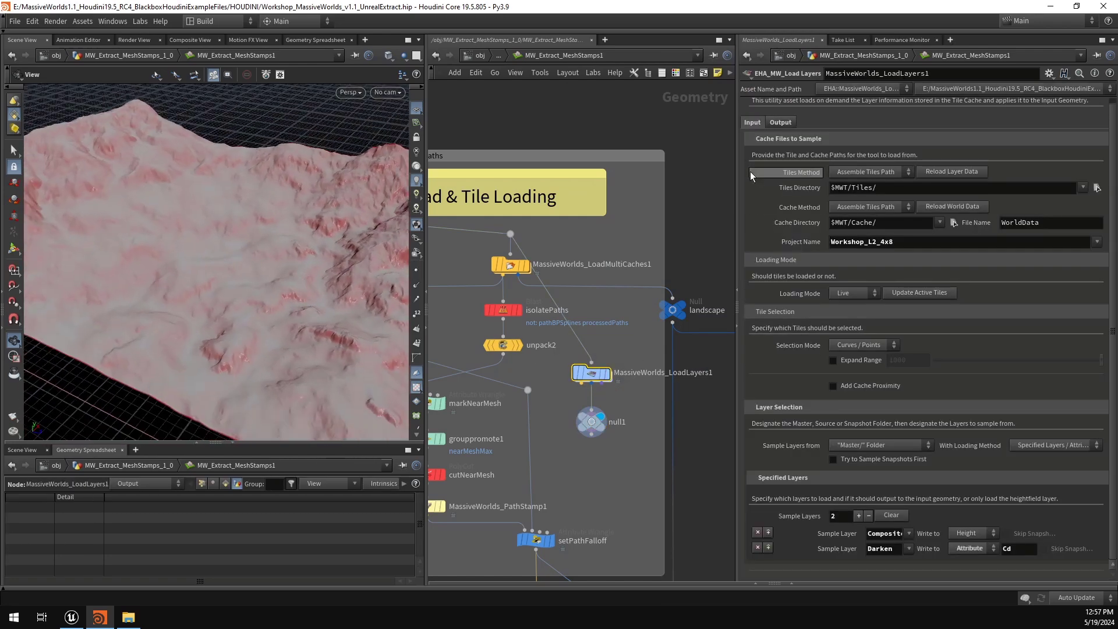
{"action": "left_click", "coordinate": [775, 122]}
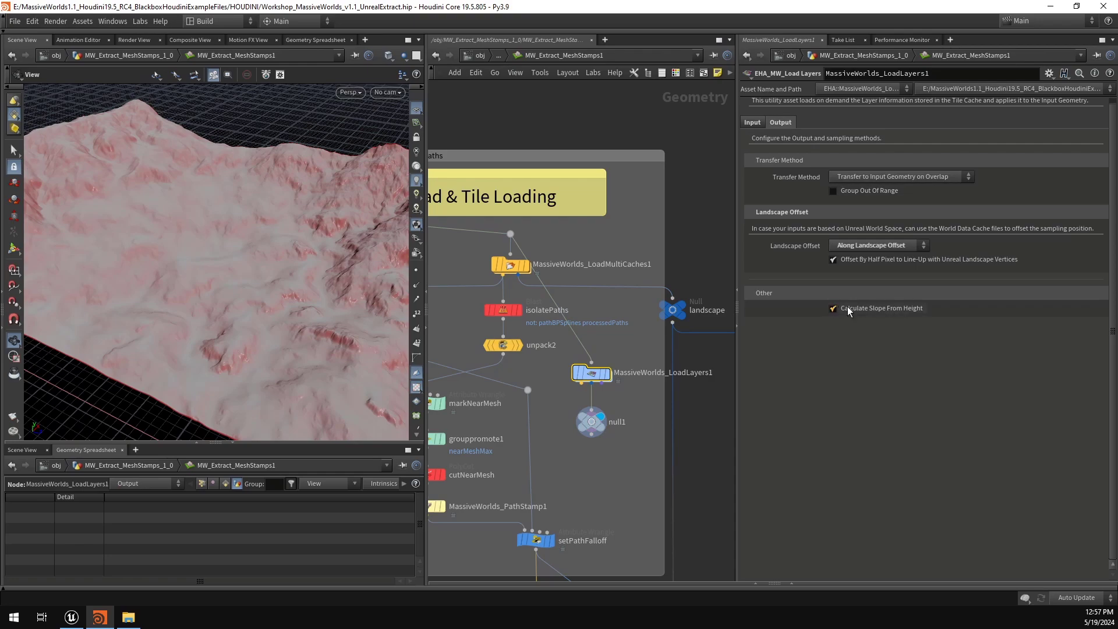
{"action": "left_click_drag", "start_coordinate": [342, 274], "coordinate": [281, 259]}
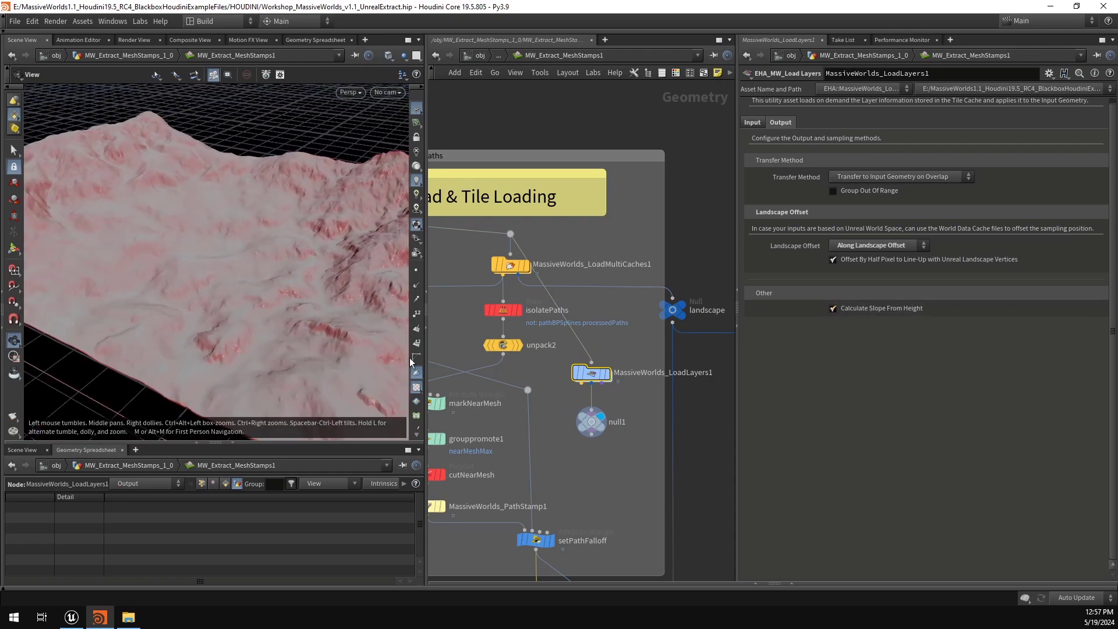
{"action": "left_click", "coordinate": [834, 308]}
{"action": "scroll", "coordinate": [311, 268], "scroll_direction": "up", "scroll_amount": 5}
{"action": "left_click_drag", "start_coordinate": [311, 269], "coordinate": [341, 265]}
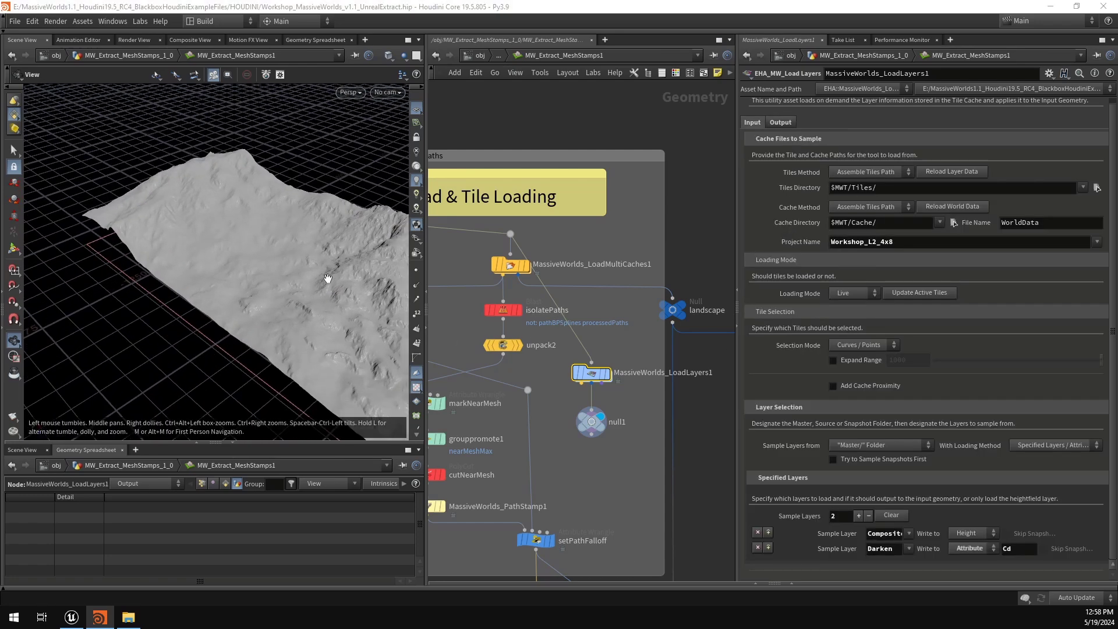
Step: Cut the wire feeding the Load Layers node's input so it no longer receives the mesh stamps
{"action": "right_click_drag", "start_coordinate": [339, 270], "coordinate": [252, 272]}
{"action": "left_click_drag", "start_coordinate": [283, 260], "coordinate": [257, 292]}
{"action": "right_click_drag", "start_coordinate": [332, 280], "coordinate": [237, 249]}
{"action": "left_click_drag", "start_coordinate": [237, 248], "coordinate": [263, 257]}
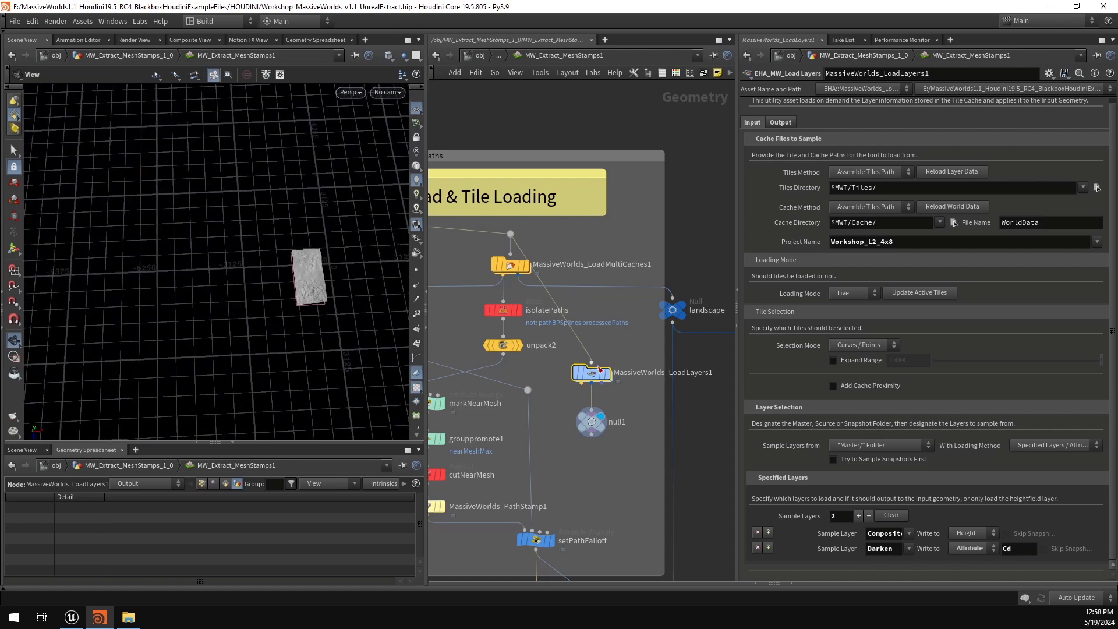
{"action": "left_click", "coordinate": [612, 344]}
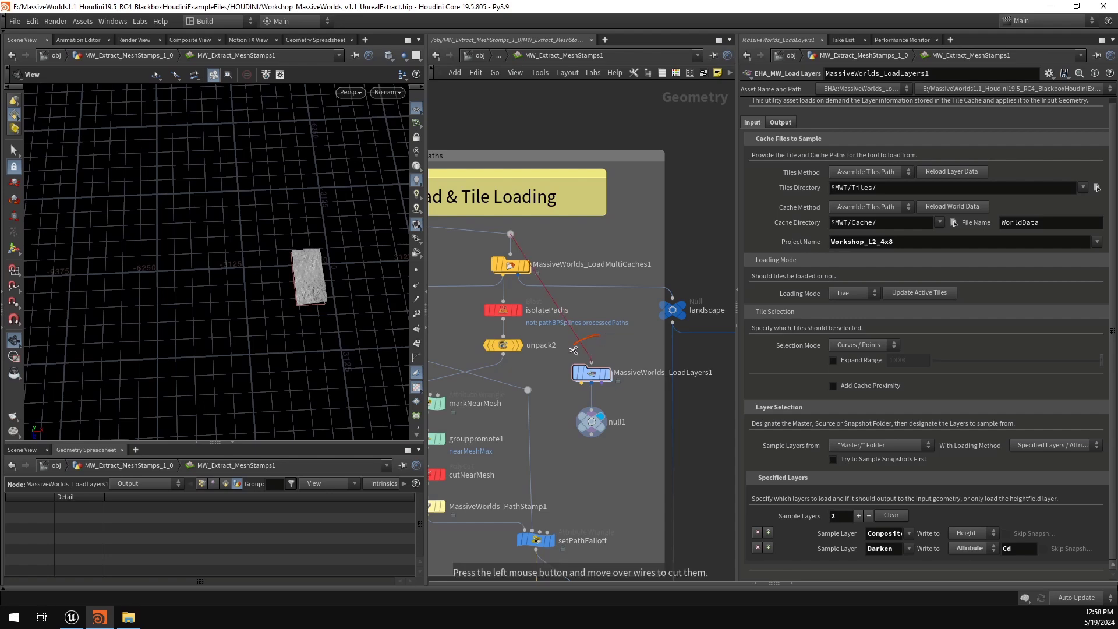
{"action": "left_click", "coordinate": [610, 378]}
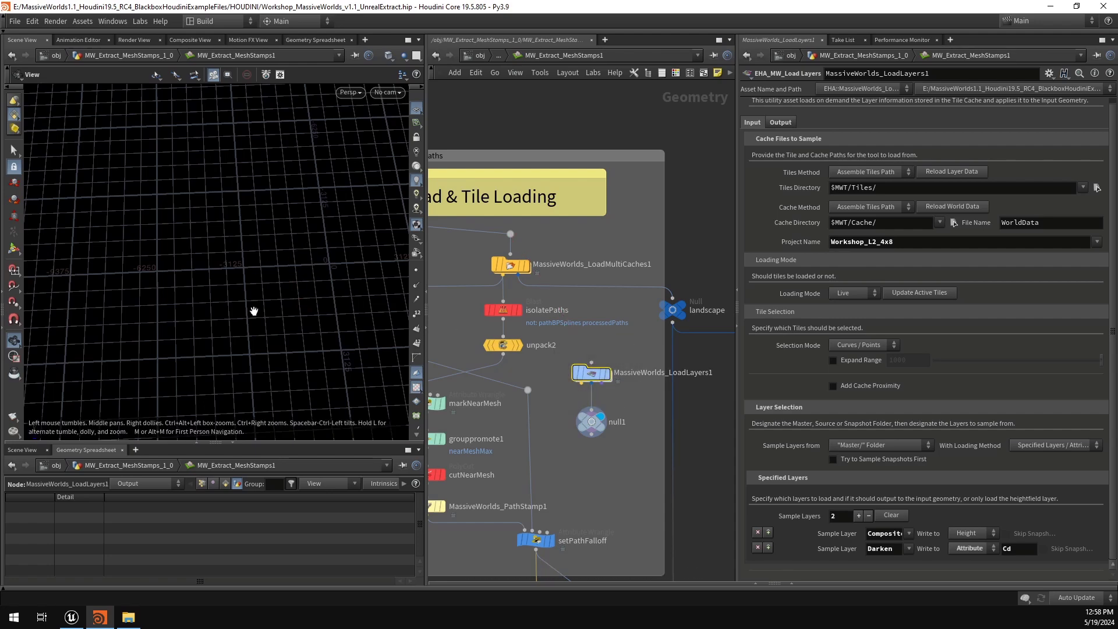
Step: Display the Load Layers node with the null below it as a template, and set its tile Selection Mode to Tile IDs
{"action": "right_click_drag", "start_coordinate": [325, 284], "coordinate": [408, 291]}
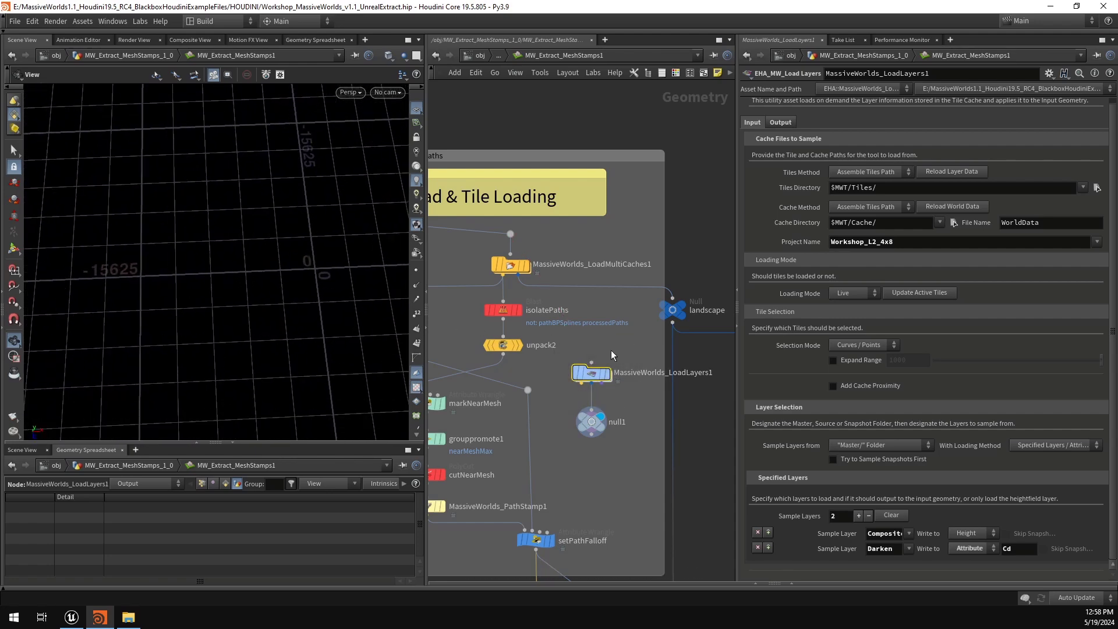
{"action": "mouse_move", "coordinate": [603, 430]}
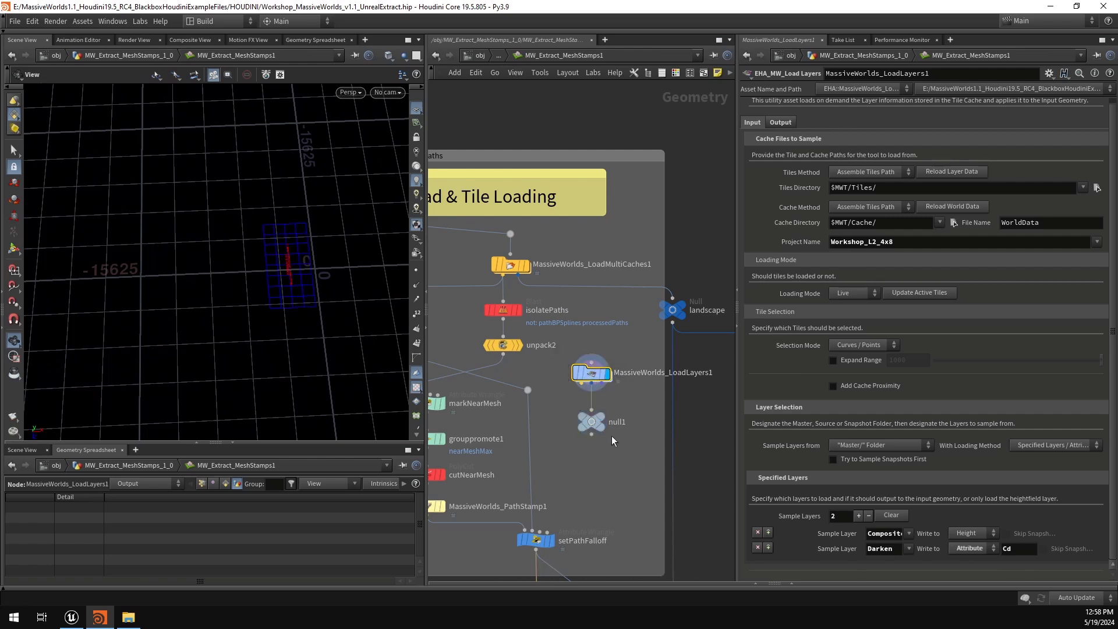
{"action": "left_click", "coordinate": [866, 345]}
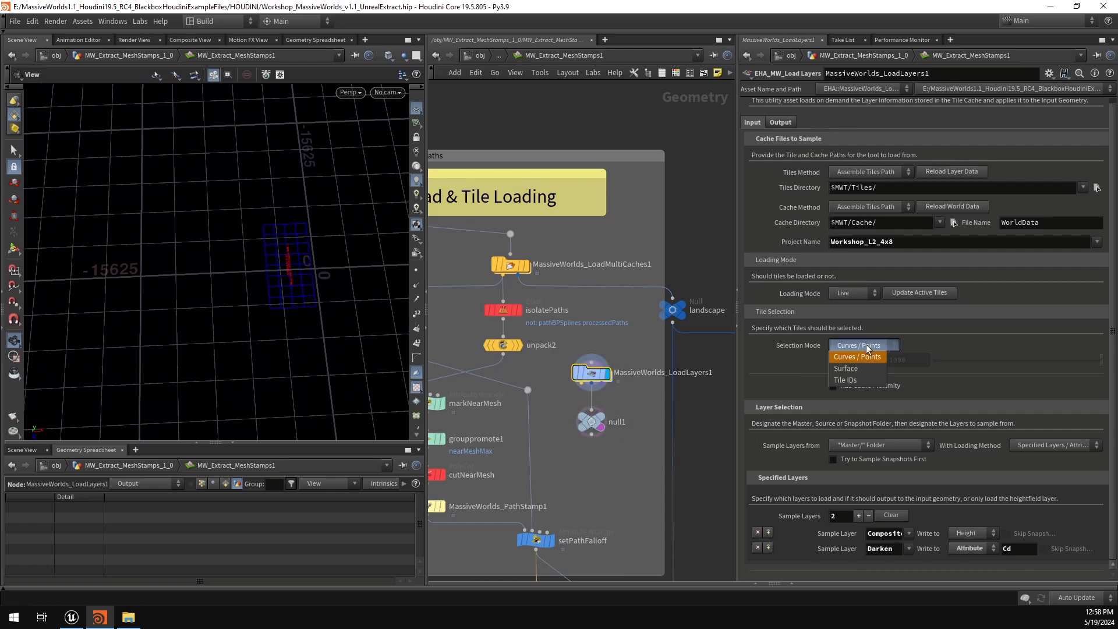
{"action": "left_click", "coordinate": [862, 383]}
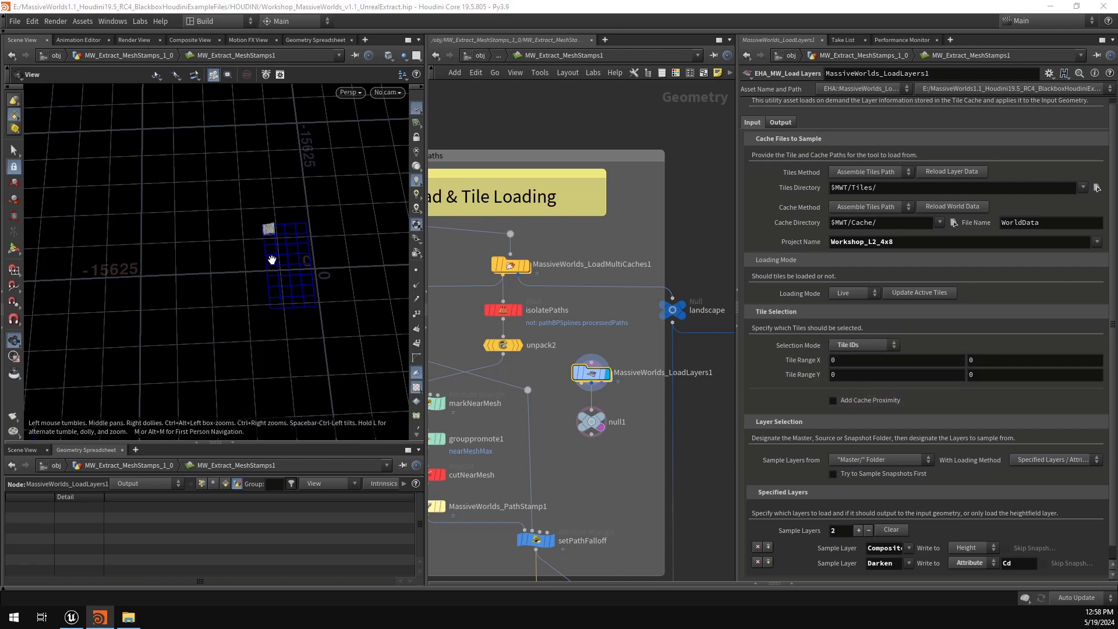
{"action": "mouse_move", "coordinate": [276, 247]}
{"action": "left_mouse_down"}
{"action": "mouse_move", "coordinate": [290, 252]}
{"action": "mouse_move", "coordinate": [276, 236]}
{"action": "left_mouse_up"}
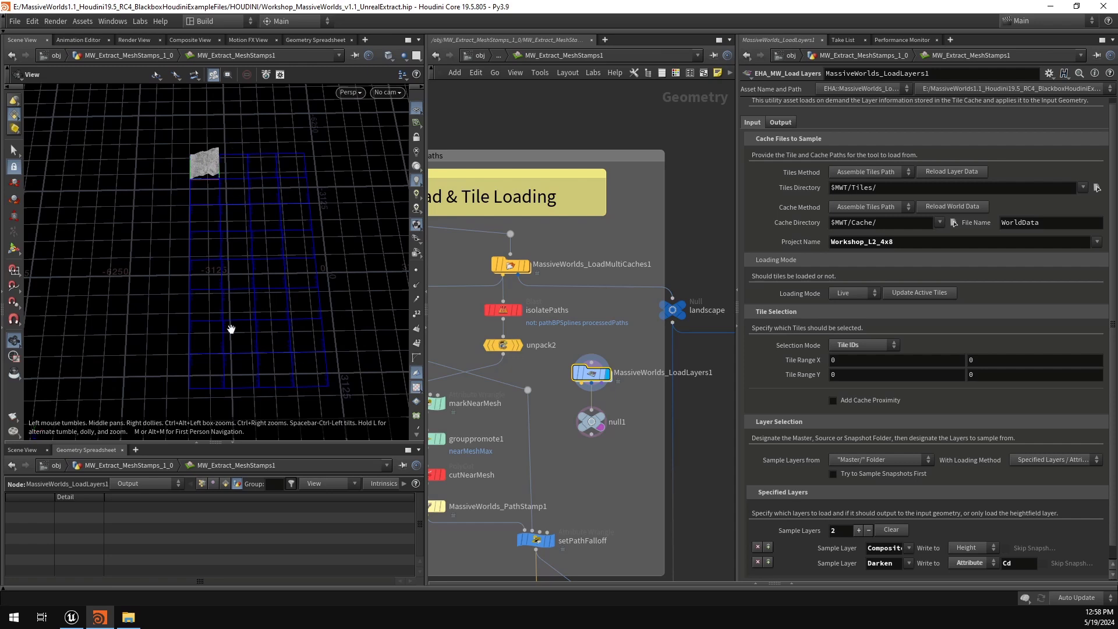
Step: Set the end of Tile Range X to 2 and of Tile Range Y to 4, and view the loaded terrain tiles
{"action": "left_click", "coordinate": [1004, 360]}
{"action": "key", "text": "Return"}
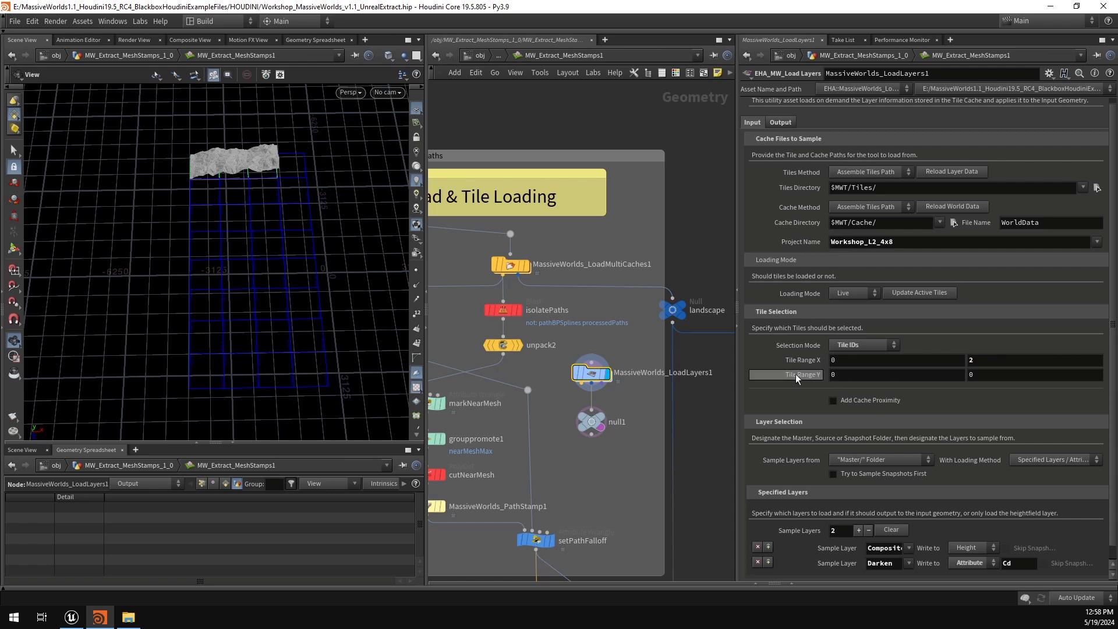
{"action": "left_click", "coordinate": [1002, 375]}
{"action": "type", "text": "4"}
{"action": "key", "text": "Return"}
{"action": "mouse_move", "coordinate": [239, 227]}
{"action": "left_mouse_down"}
{"action": "mouse_move", "coordinate": [247, 247]}
{"action": "mouse_move", "coordinate": [315, 215]}
{"action": "mouse_move", "coordinate": [221, 250]}
{"action": "mouse_move", "coordinate": [194, 239]}
{"action": "mouse_move", "coordinate": [221, 256]}
{"action": "mouse_move", "coordinate": [240, 238]}
{"action": "mouse_move", "coordinate": [231, 260]}
{"action": "mouse_move", "coordinate": [229, 238]}
{"action": "left_mouse_up"}
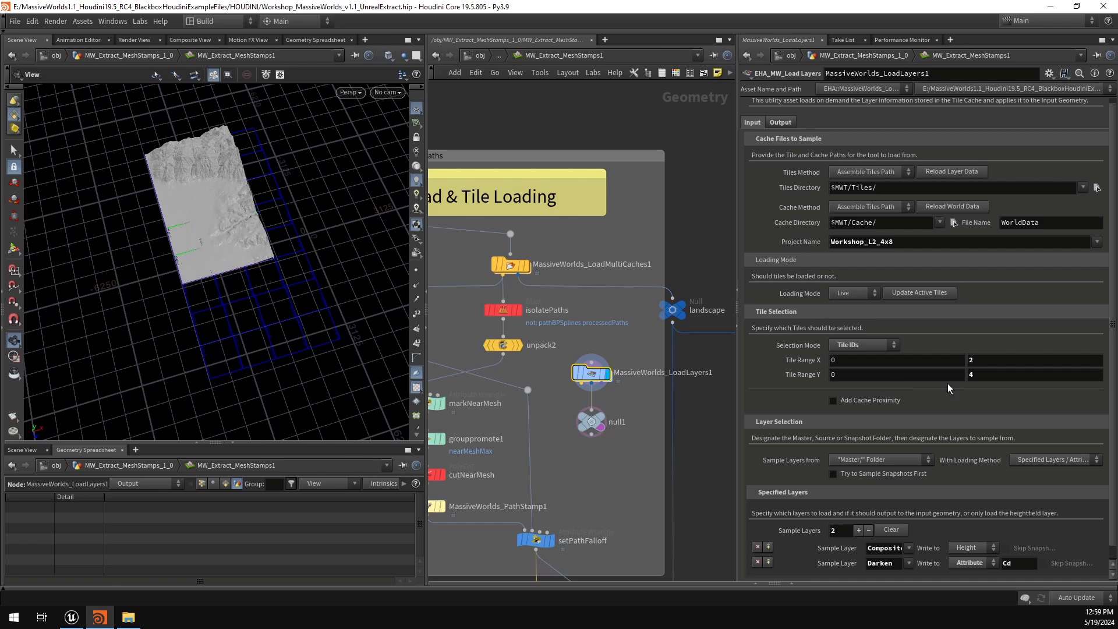
Step: Set the end of both Tile Range X and Tile Range Y to 1000 to load every tile of the project
{"action": "left_click_drag", "start_coordinate": [1003, 361], "coordinate": [891, 360]}
{"action": "type", "text": "1000"}
{"action": "key", "text": "Return"}
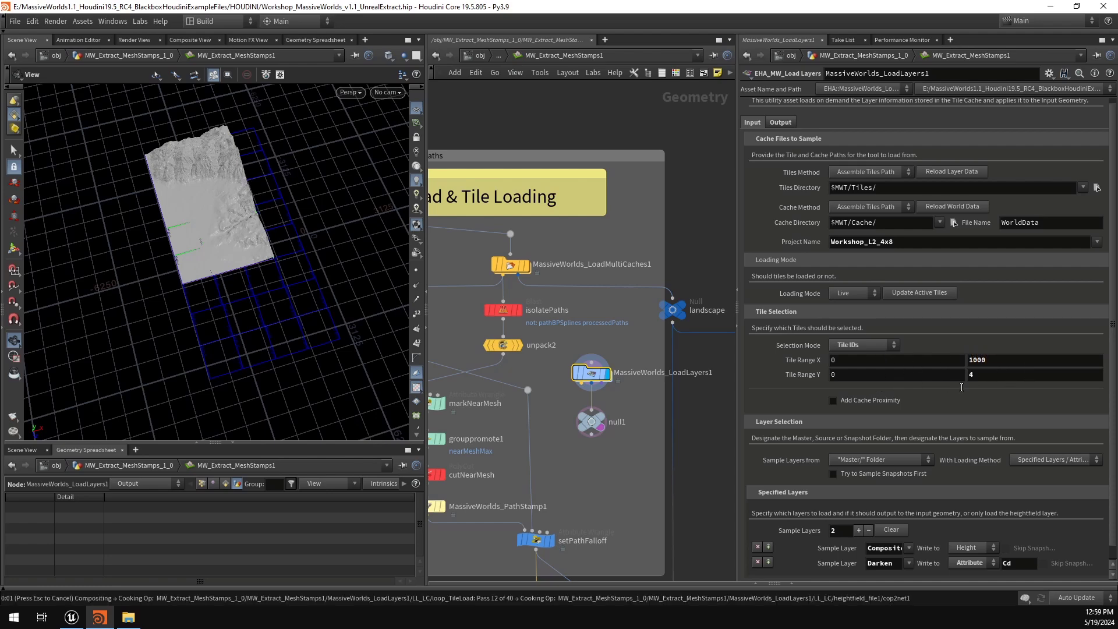
{"action": "double_click", "coordinate": [1007, 376]}
{"action": "type", "text": "1000"}
{"action": "key", "text": "Return"}
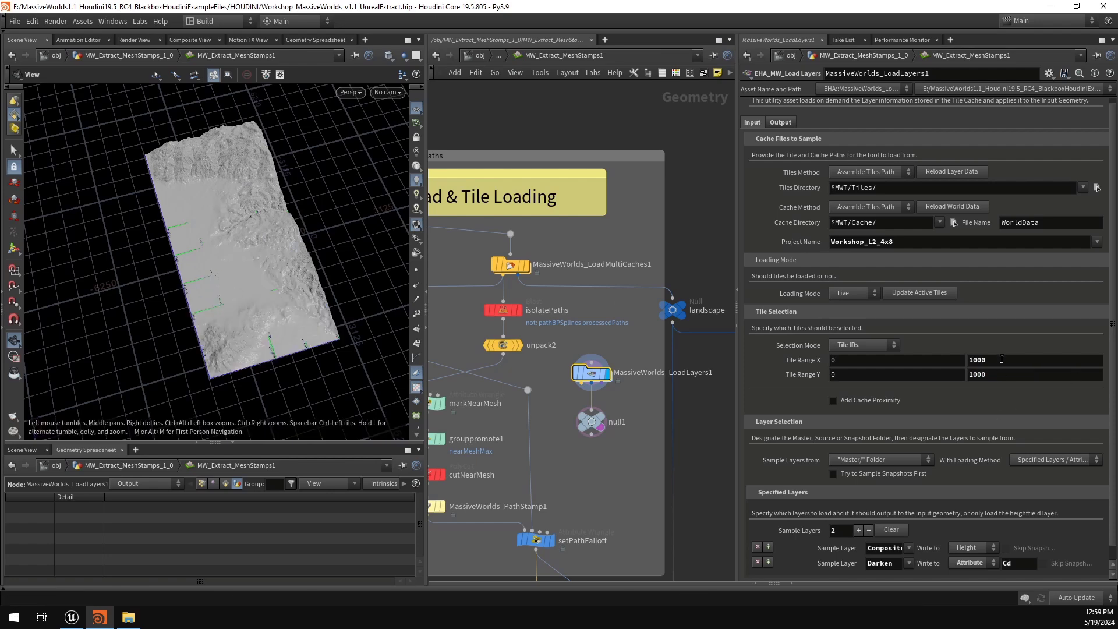
Step: Limit the loaded tiles by setting the end of both Tile Range X and Tile Range Y to 2
{"action": "left_click", "coordinate": [1009, 359]}
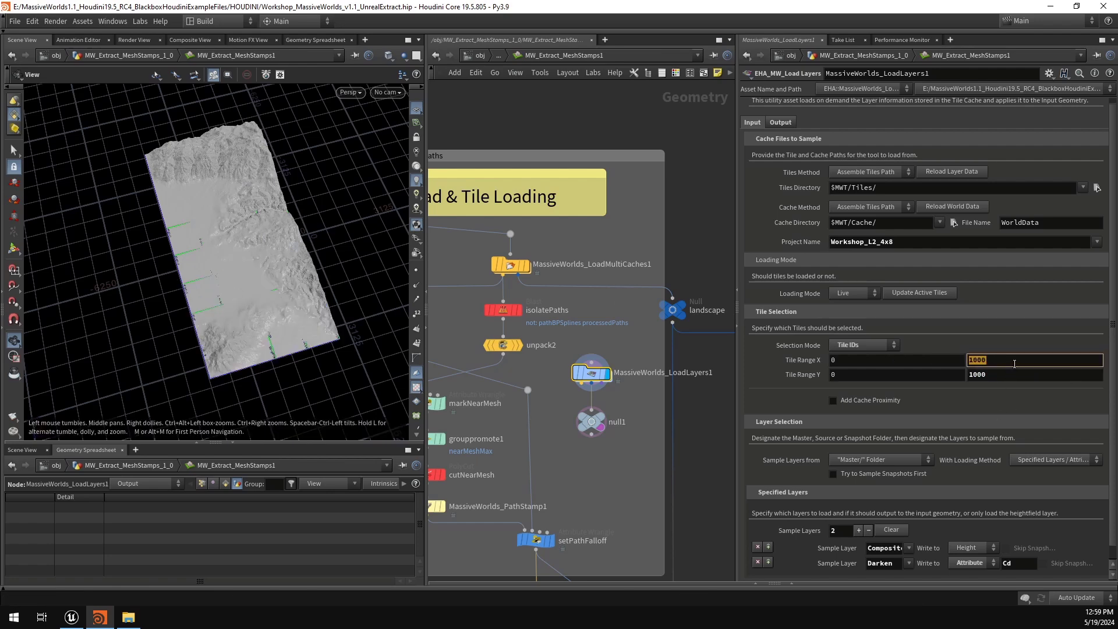
{"action": "type", "text": "2"}
{"action": "key", "text": "Return"}
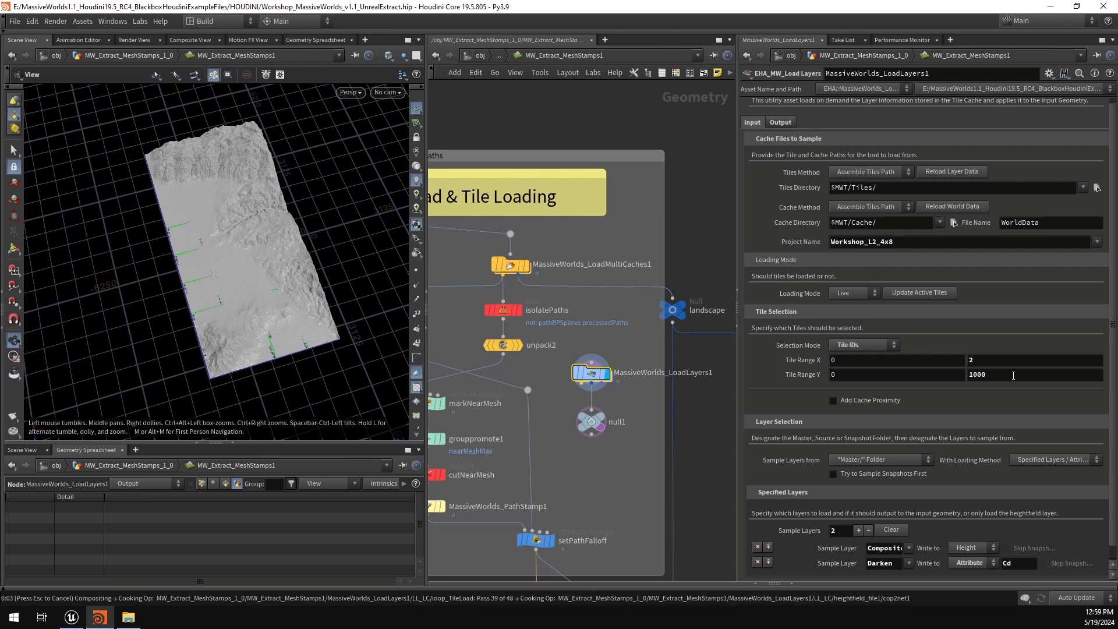
{"action": "left_click", "coordinate": [1013, 375]}
{"action": "type", "text": "2"}
{"action": "key", "text": "Return"}
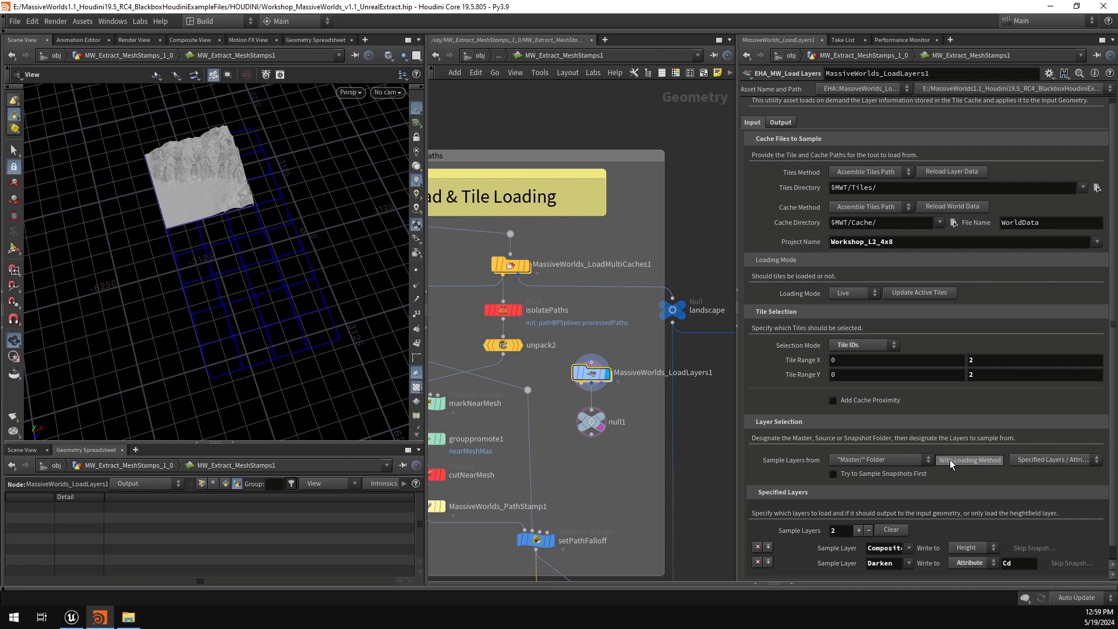
Step: Switch the Load Layers loading method to By Type (HF output only) and enable Sample Composite Layers
{"action": "left_click", "coordinate": [1033, 460]}
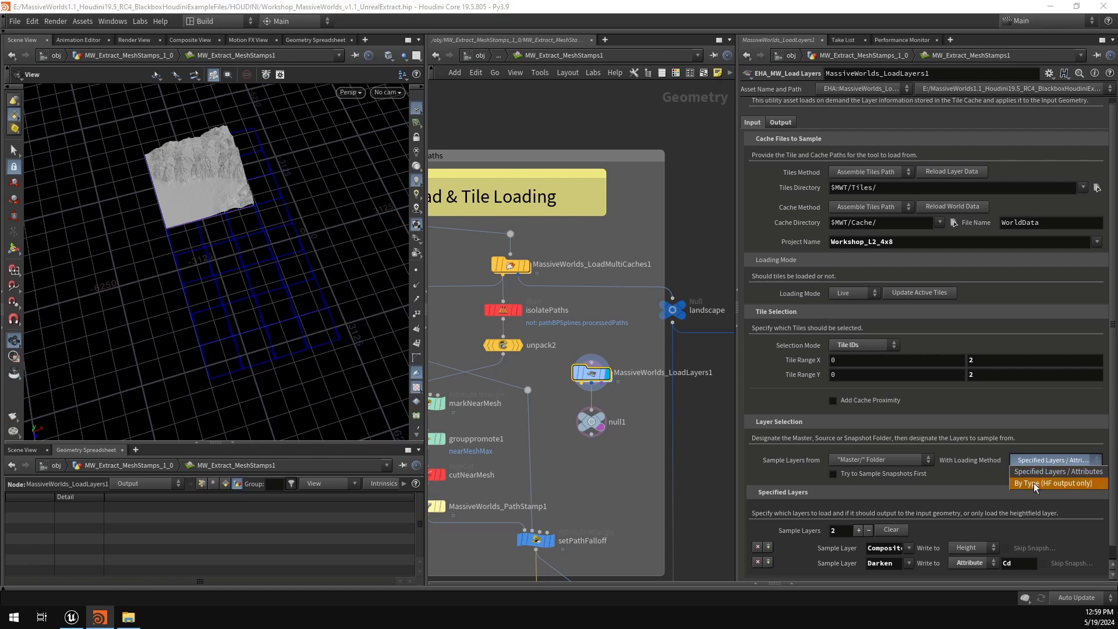
{"action": "left_click", "coordinate": [1034, 483]}
{"action": "scroll", "coordinate": [876, 533], "scroll_direction": "down", "scroll_amount": 3}
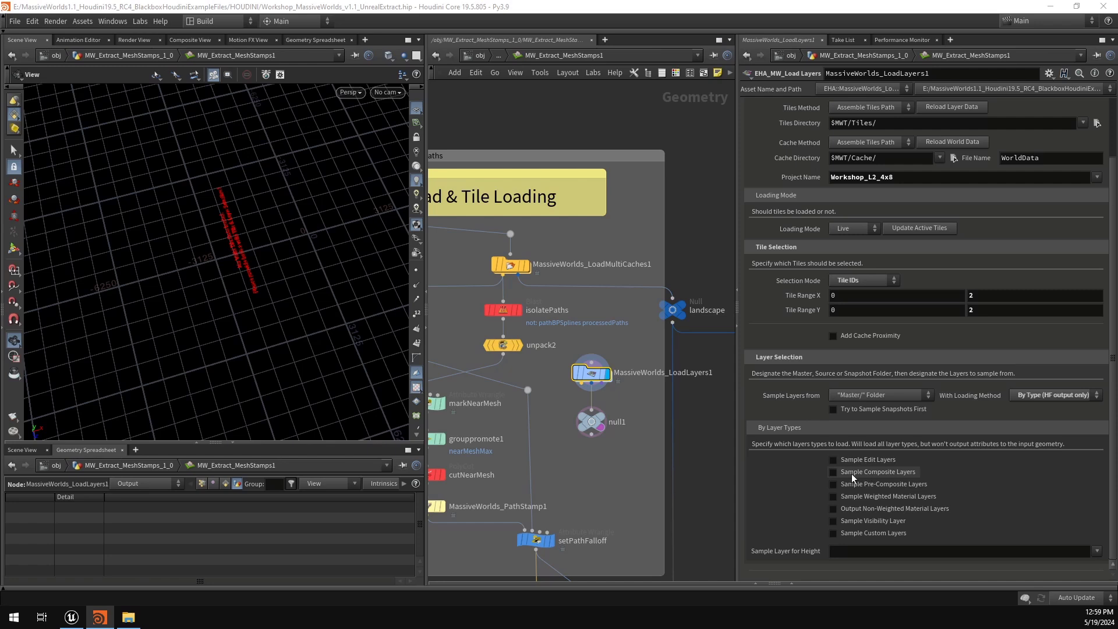
{"action": "left_click", "coordinate": [851, 474]}
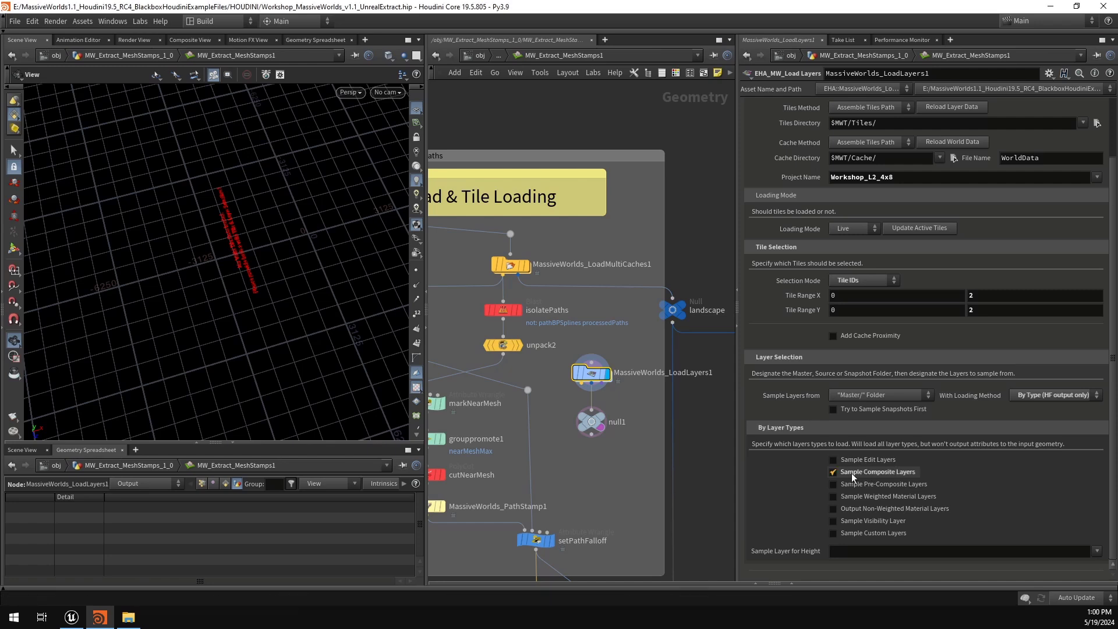
{"action": "scroll", "coordinate": [265, 166], "scroll_direction": "up", "scroll_amount": 3}
{"action": "right_click_drag", "start_coordinate": [265, 166], "coordinate": [474, 190]}
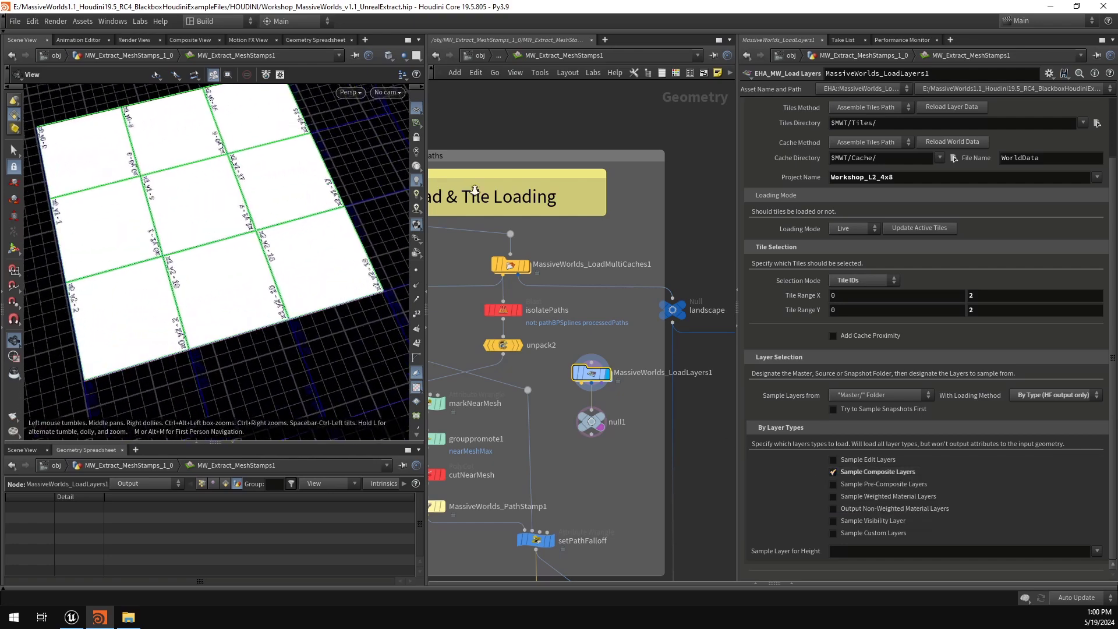
{"action": "left_click_drag", "start_coordinate": [326, 250], "coordinate": [330, 180]}
{"action": "middle_click_drag", "start_coordinate": [329, 180], "coordinate": [303, 230]}
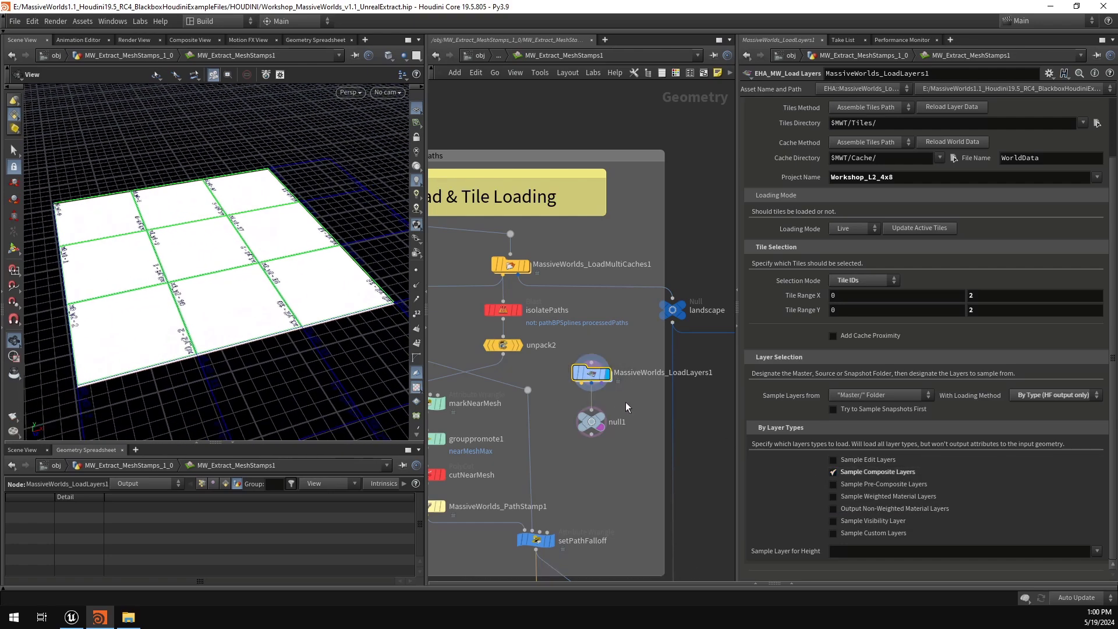
Step: Check the loaded composite layers in the node information of the null below Load Layers
{"action": "left_click", "coordinate": [591, 421]}
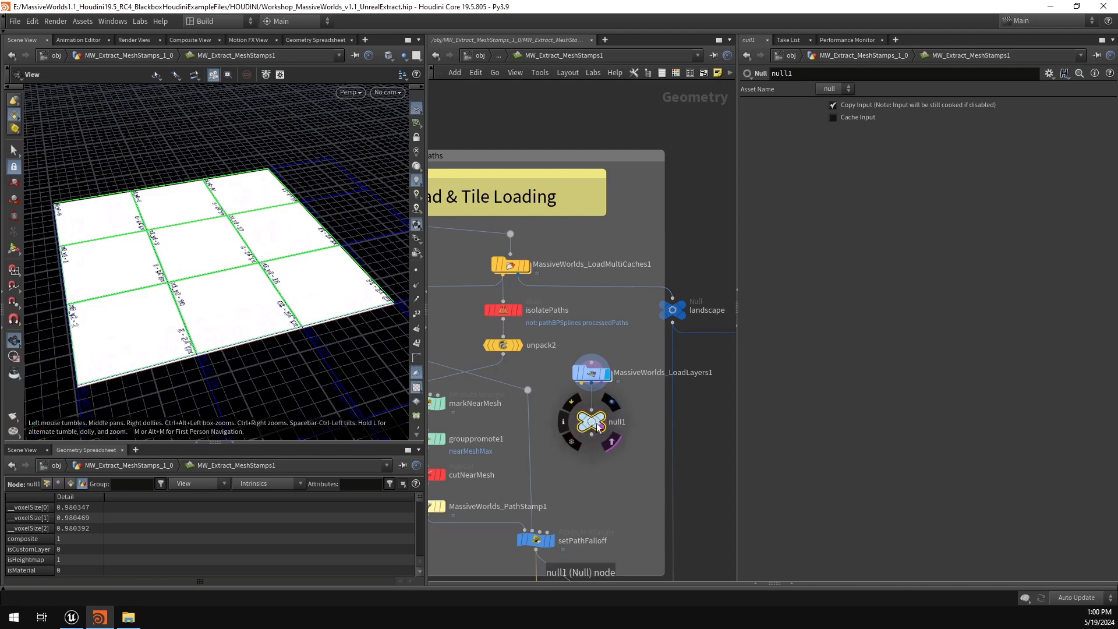
{"action": "left_click", "coordinate": [562, 423]}
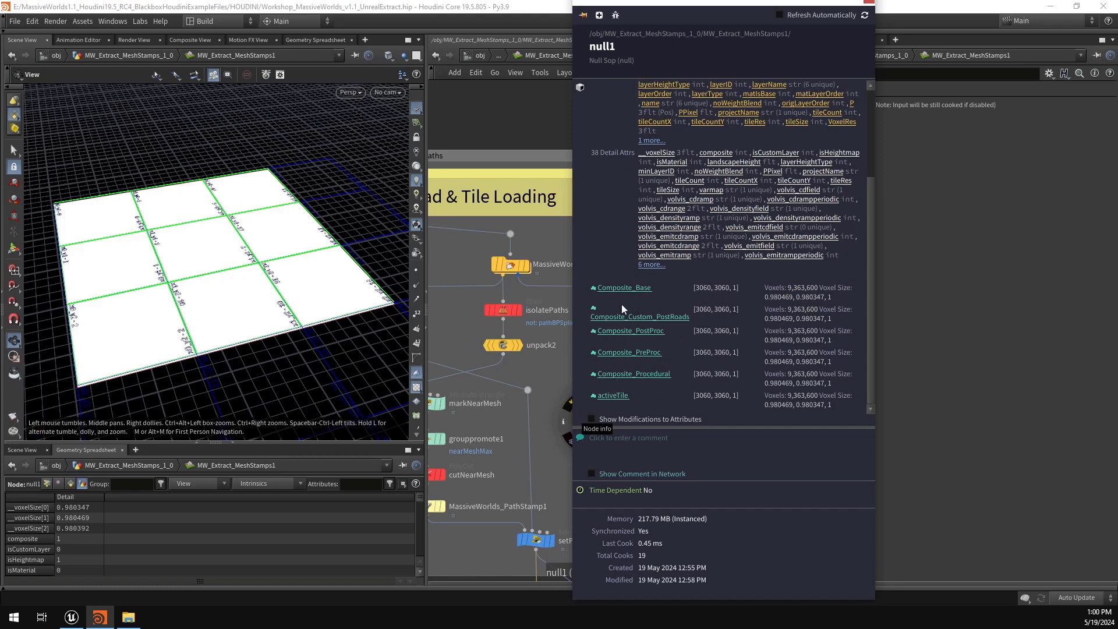
{"action": "left_click", "coordinate": [599, 374]}
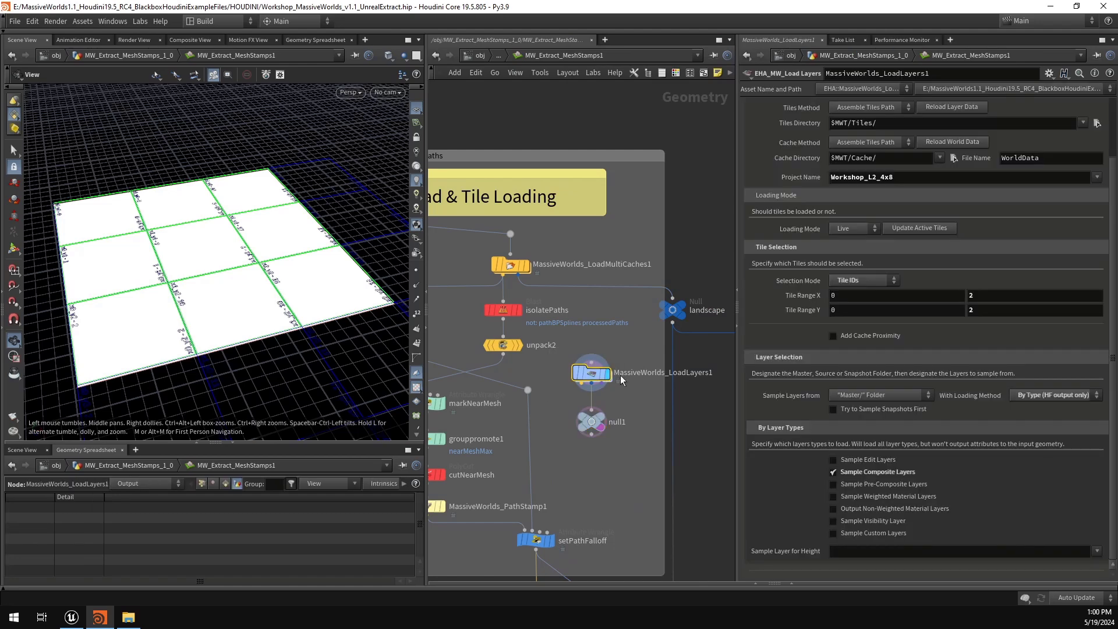
Step: Sample custom layers instead of composite layers, and check the loaded volumes in the null's node information
{"action": "left_click", "coordinate": [869, 472]}
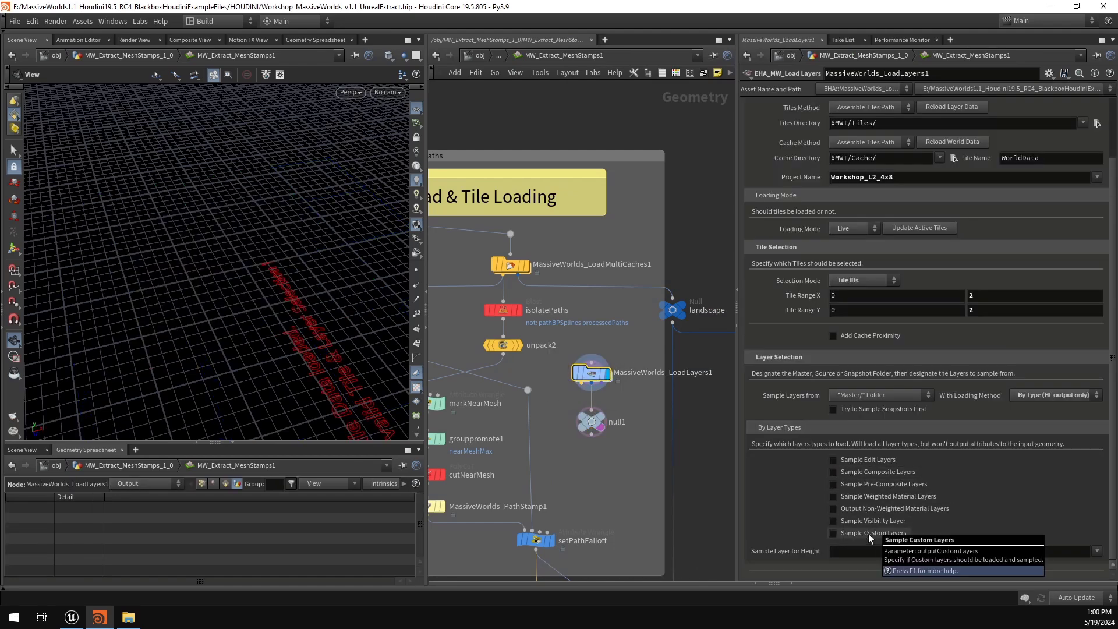
{"action": "left_click", "coordinate": [865, 534]}
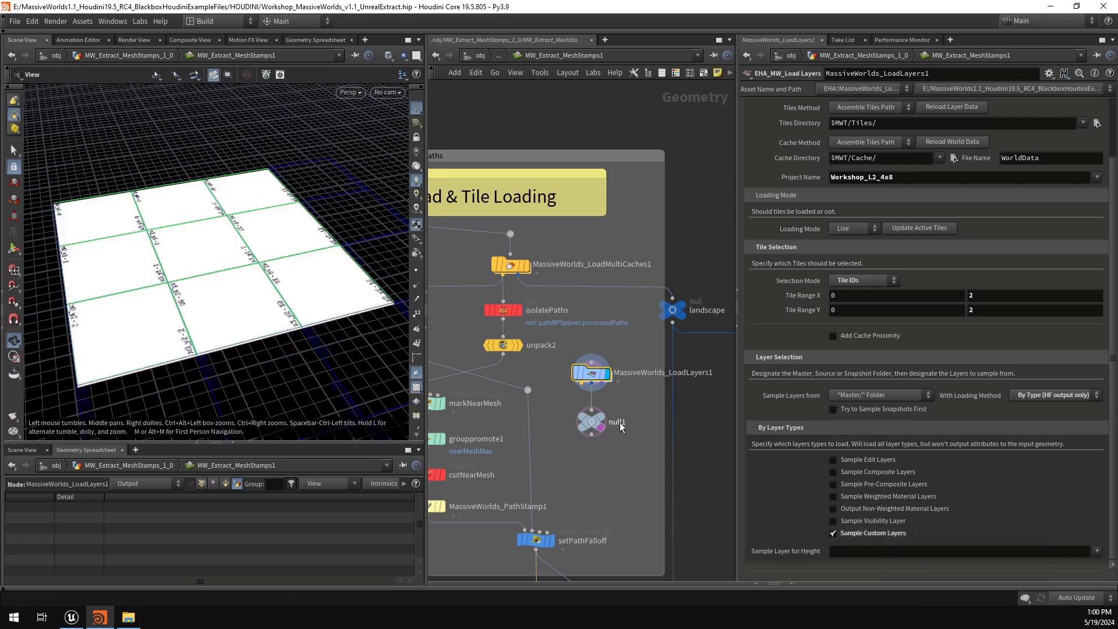
{"action": "left_click", "coordinate": [573, 426]}
{"action": "scroll", "coordinate": [624, 366], "scroll_direction": "down", "scroll_amount": 3}
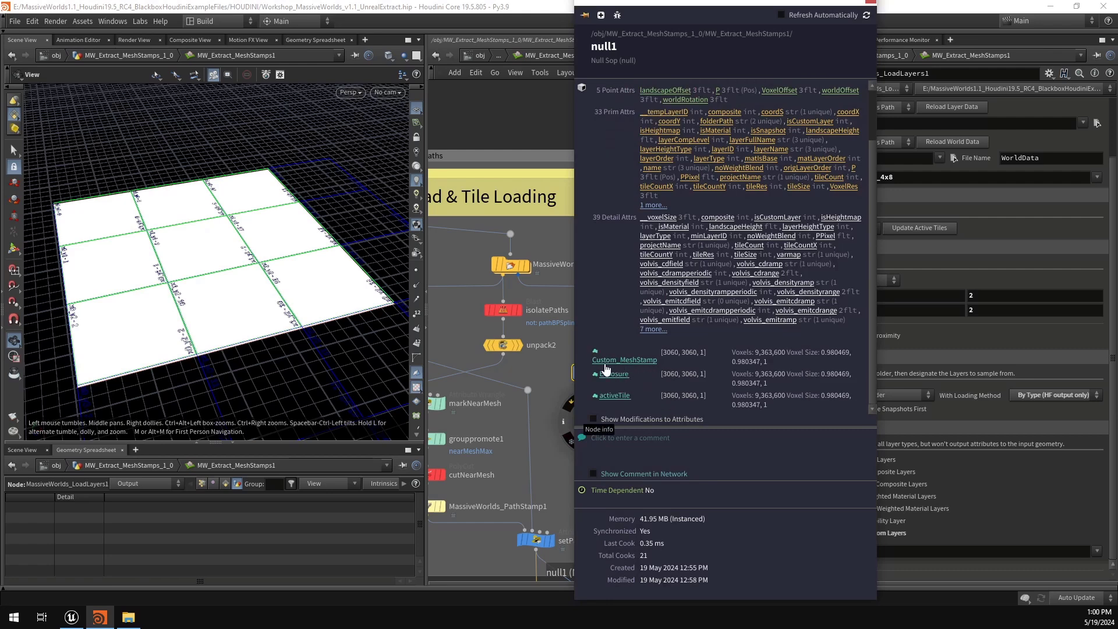
{"action": "left_click", "coordinate": [873, 3]}
{"action": "left_click", "coordinate": [858, 531]}
Step: Select the Load Multi Caches node in the Road & Tile Loading network box and review its path cache and tile options
{"action": "left_click_drag", "start_coordinate": [641, 351], "coordinate": [558, 456]}
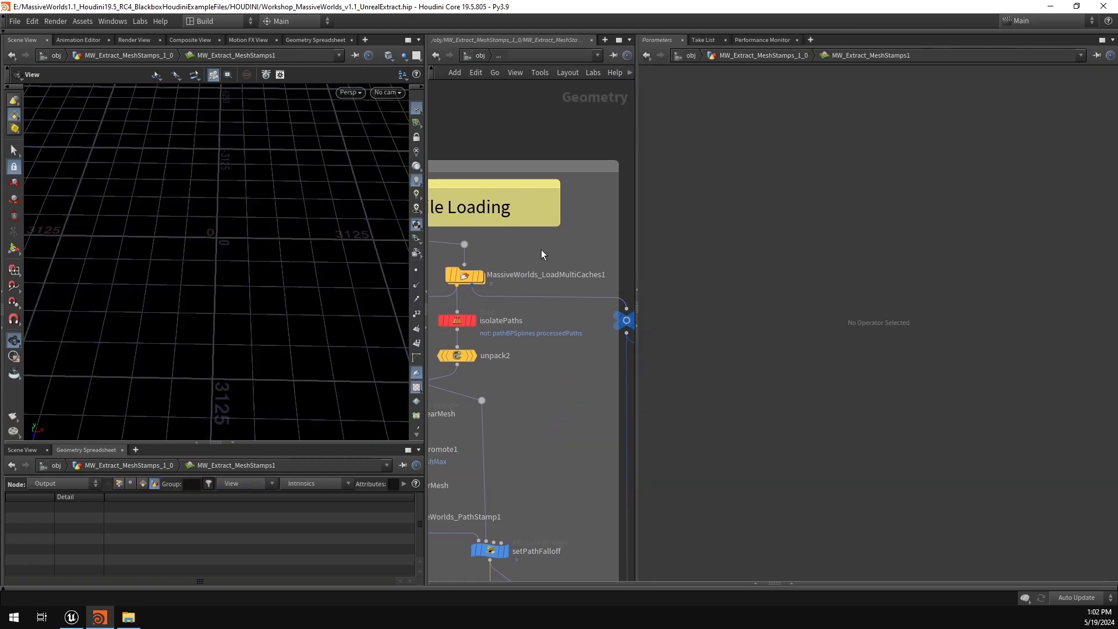
{"action": "scroll", "coordinate": [548, 240], "scroll_direction": "down", "scroll_amount": 3}
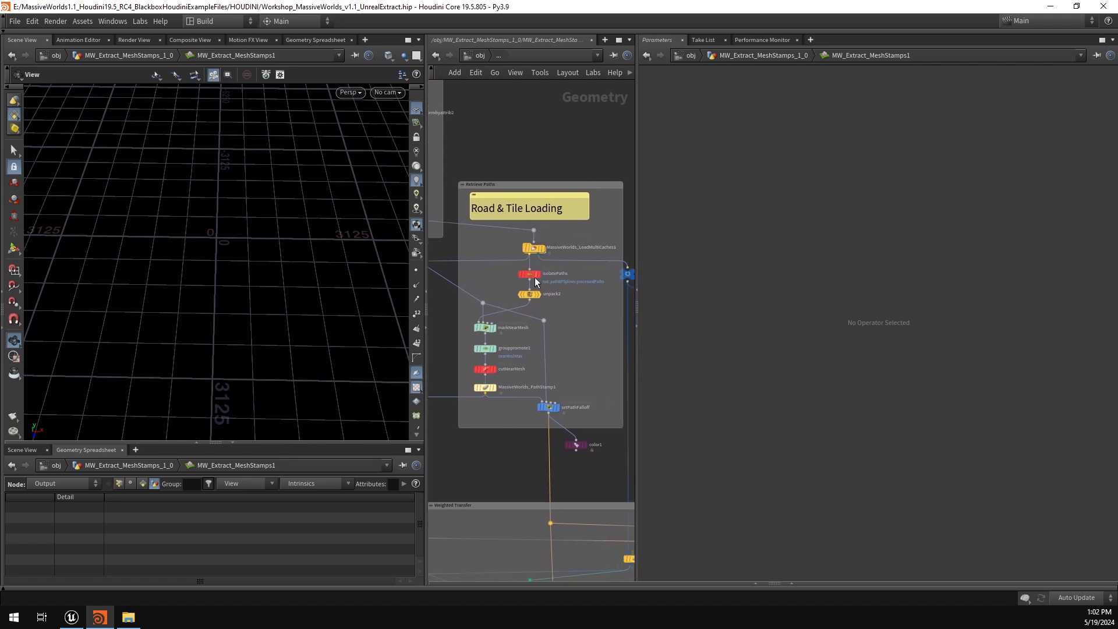
{"action": "scroll", "coordinate": [542, 268], "scroll_direction": "up", "scroll_amount": 1}
{"action": "scroll", "coordinate": [542, 267], "scroll_direction": "up", "scroll_amount": 2}
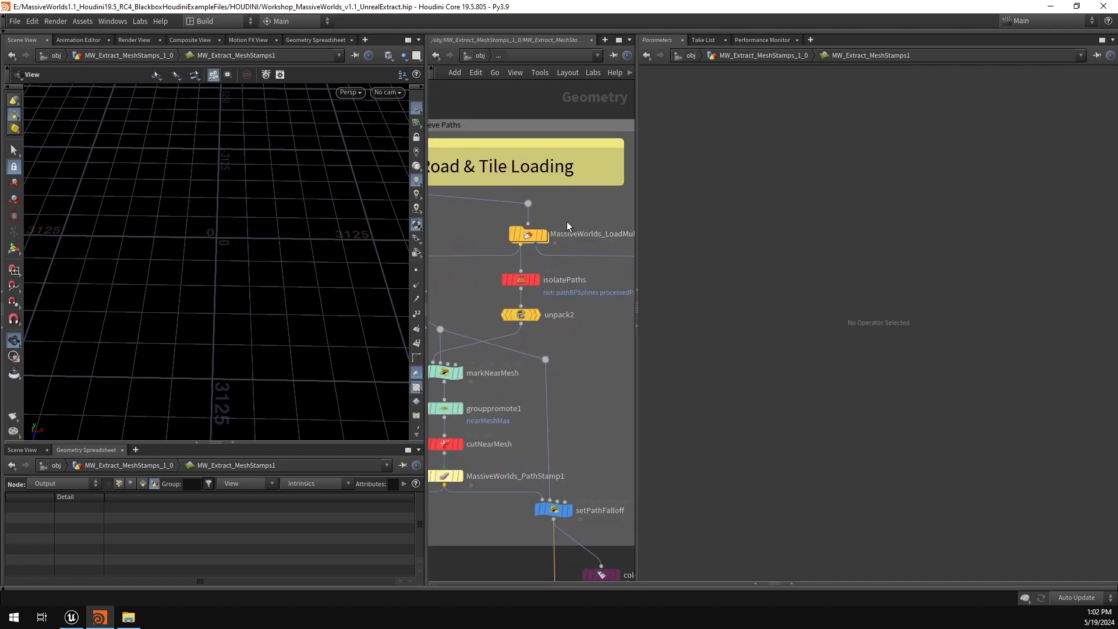
{"action": "left_click", "coordinate": [576, 234]}
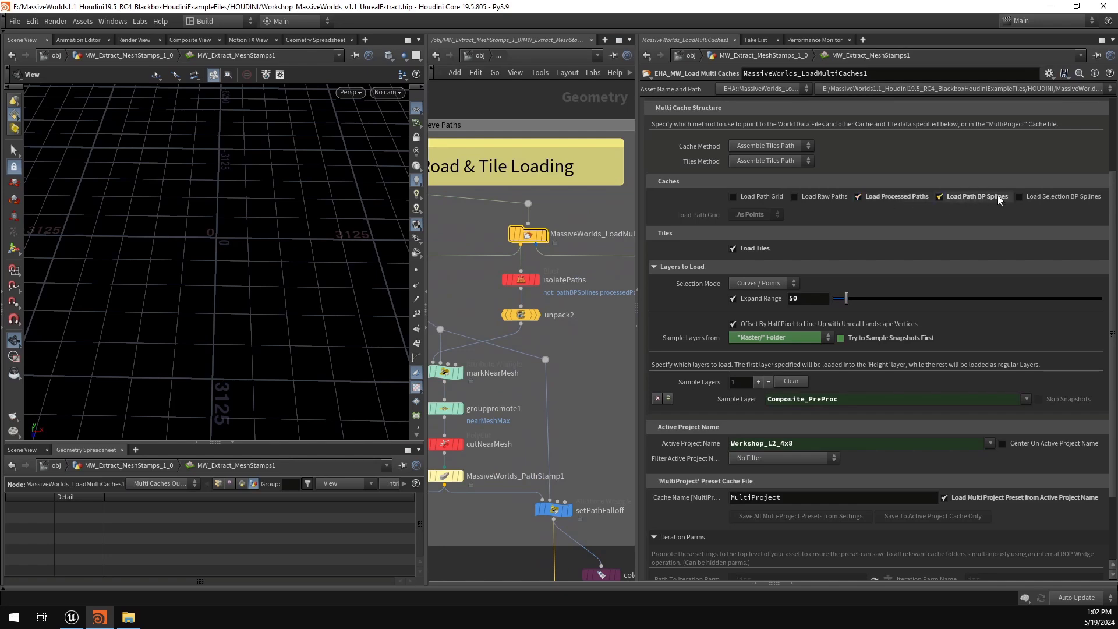
Step: Display the isolatePaths blast and the unpack below it, examining the retrieved road paths and the blast's group setting
{"action": "left_click", "coordinate": [538, 281]}
{"action": "left_click", "coordinate": [520, 282]}
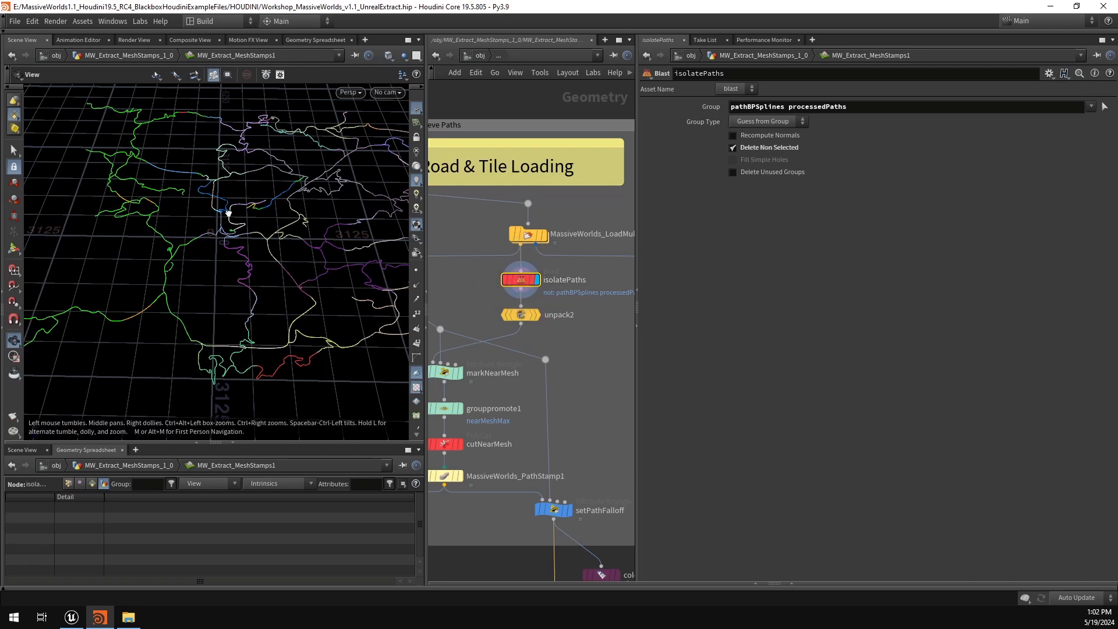
{"action": "left_click_drag", "start_coordinate": [225, 212], "coordinate": [256, 224]}
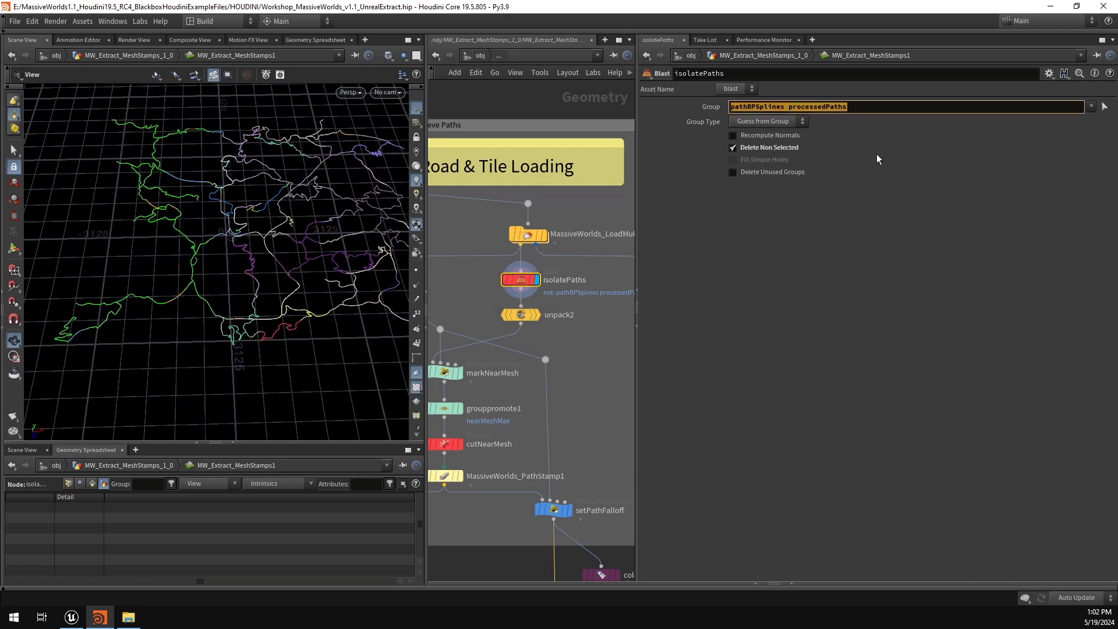
{"action": "left_click", "coordinate": [538, 313]}
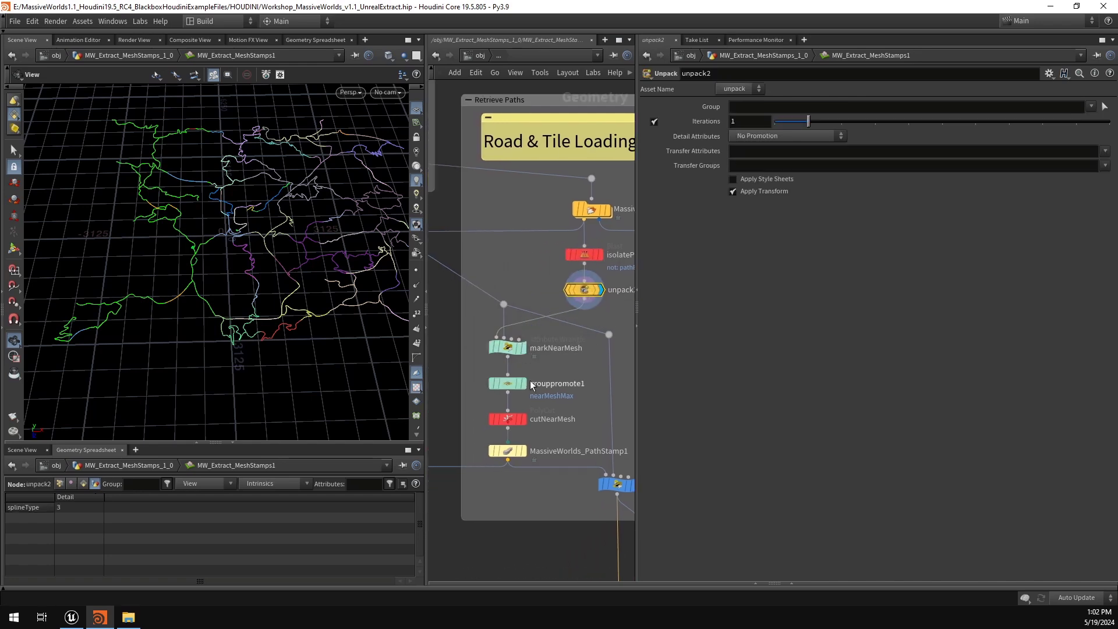
Step: Duplicate the MassiveWorlds Path Stamp node, wire the copy's input to unpack2 and display it
{"action": "middle_click_drag", "start_coordinate": [547, 447], "coordinate": [502, 449]}
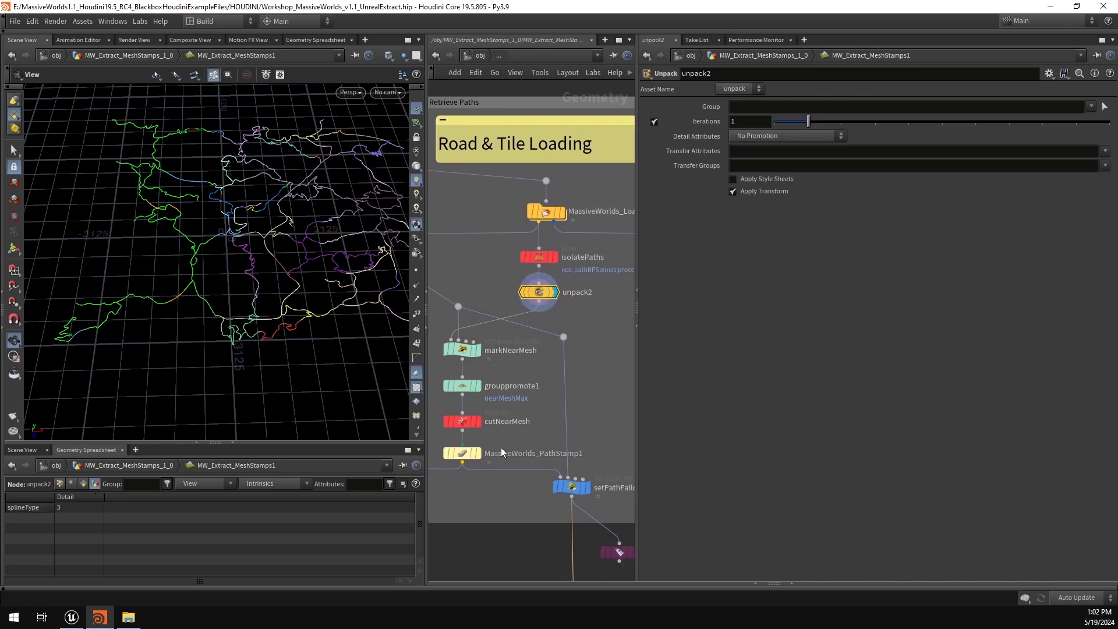
{"action": "left_click", "coordinate": [469, 455]}
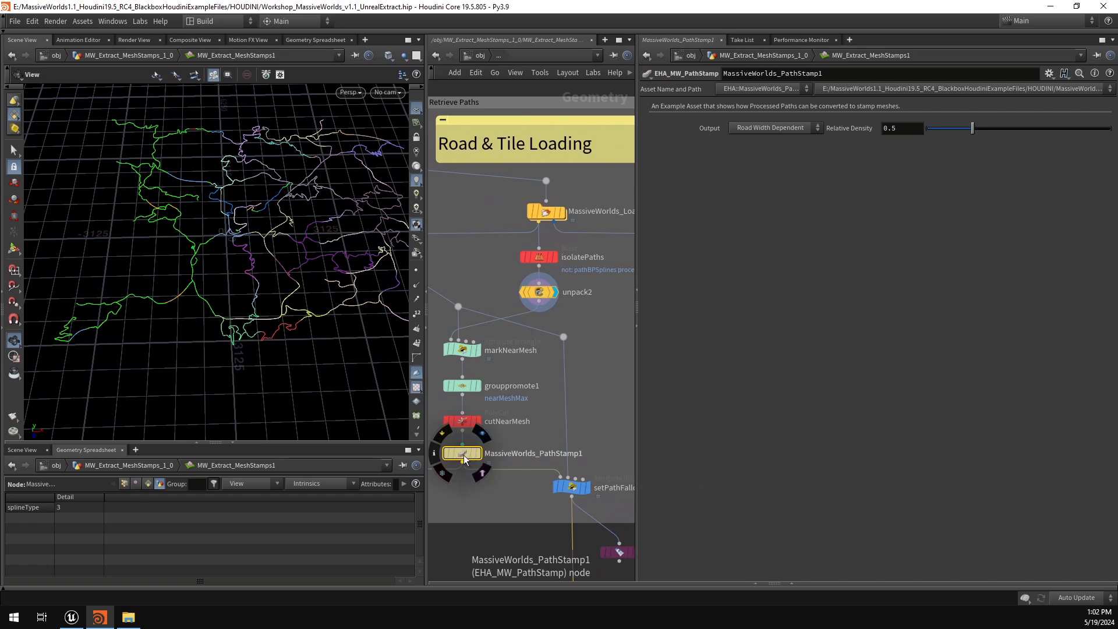
{"action": "key", "text": "ctrl+v"}
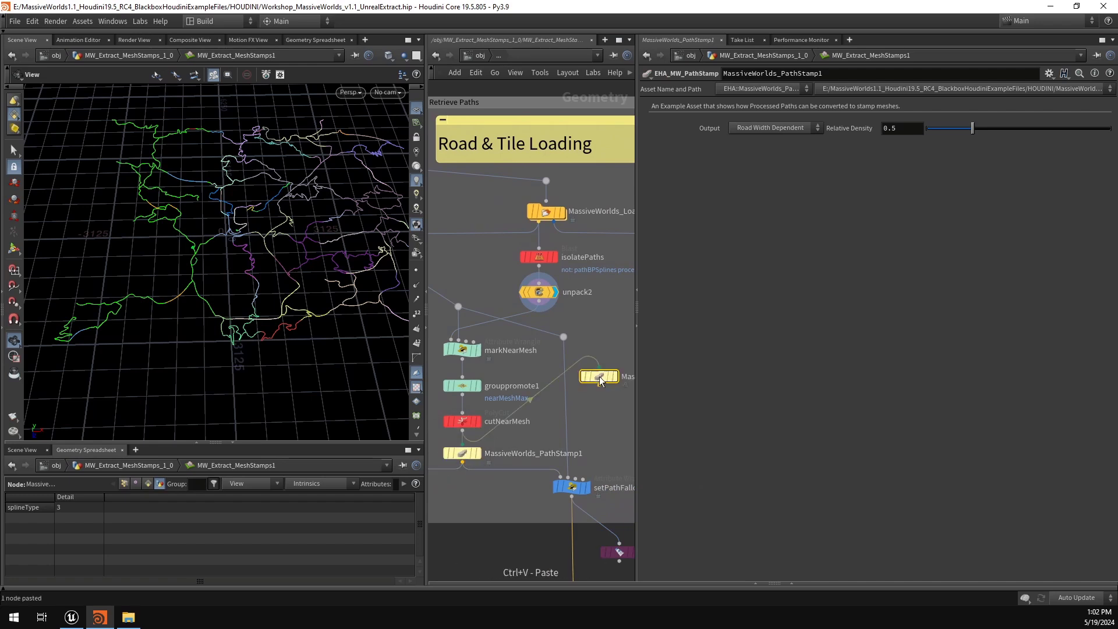
{"action": "left_click_drag", "start_coordinate": [553, 382], "coordinate": [543, 312]}
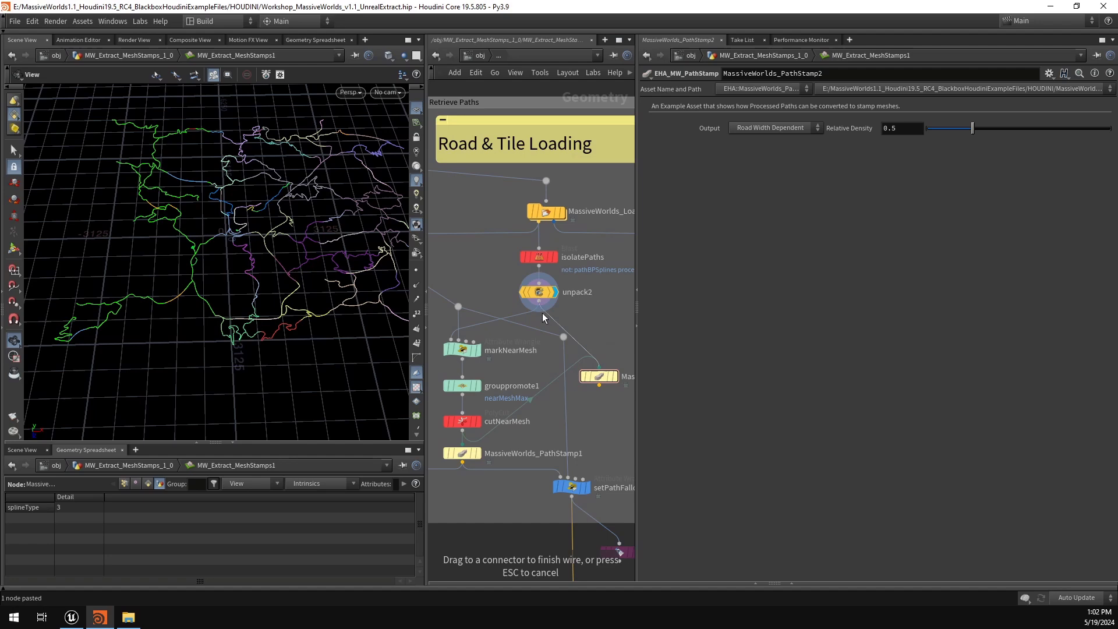
{"action": "left_click", "coordinate": [616, 378]}
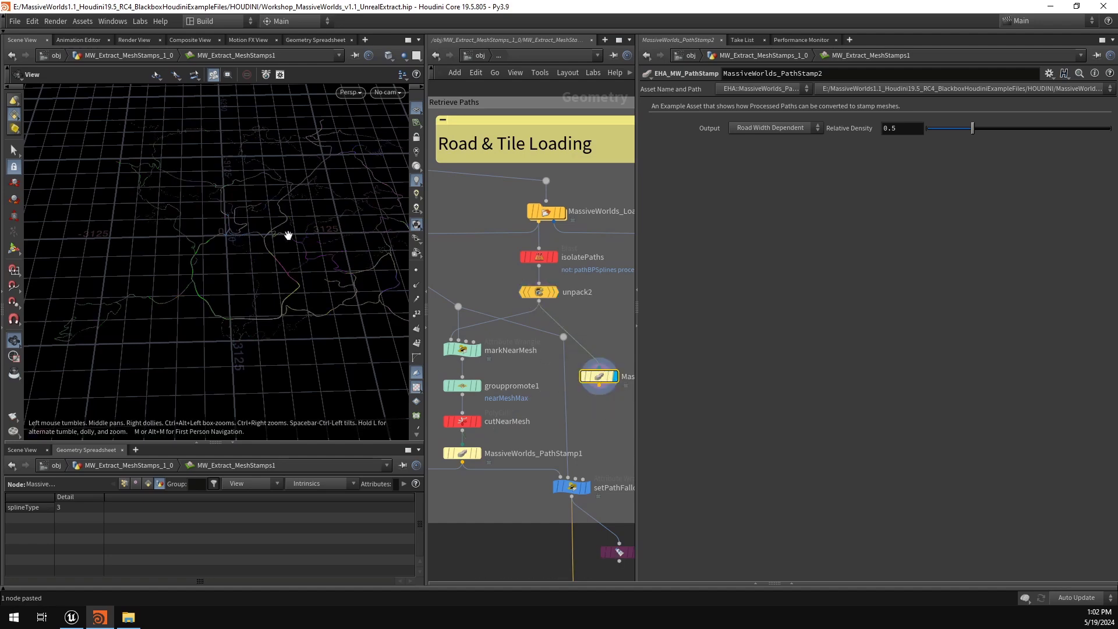
Step: Inspect the displayed path stamp meshes up close, following the green main road and the branch joining it
{"action": "right_click_drag", "start_coordinate": [219, 231], "coordinate": [391, 228]}
{"action": "right_click_drag", "start_coordinate": [183, 264], "coordinate": [190, 261]}
{"action": "middle_click_drag", "start_coordinate": [172, 293], "coordinate": [192, 277]}
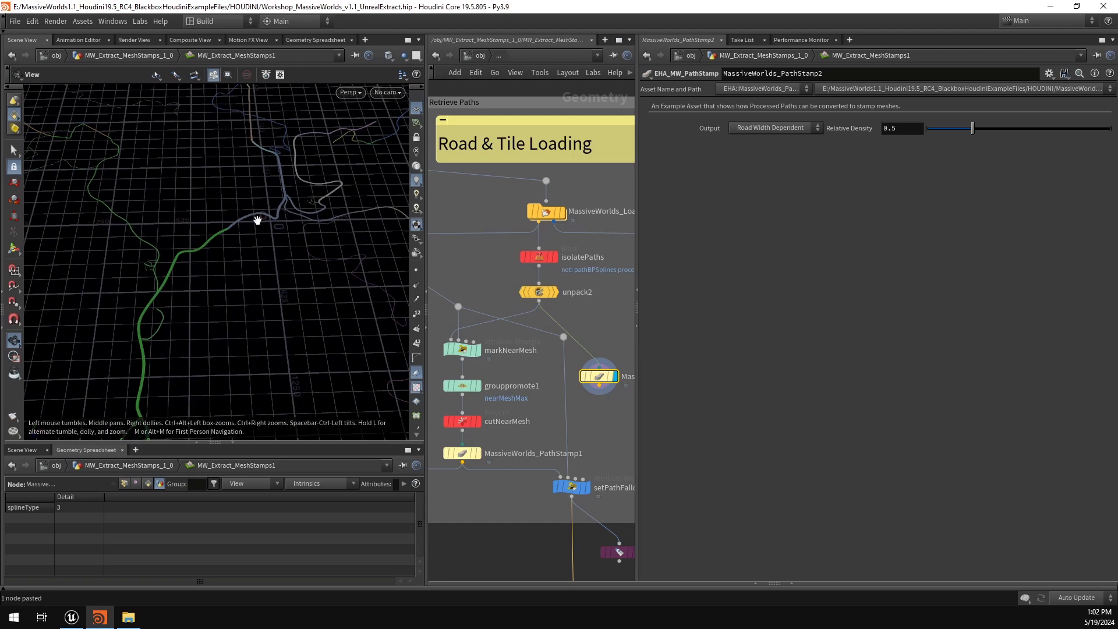
{"action": "right_click_drag", "start_coordinate": [149, 295], "coordinate": [207, 260]}
{"action": "left_click_drag", "start_coordinate": [207, 260], "coordinate": [223, 224]}
{"action": "middle_click_drag", "start_coordinate": [223, 225], "coordinate": [296, 284]}
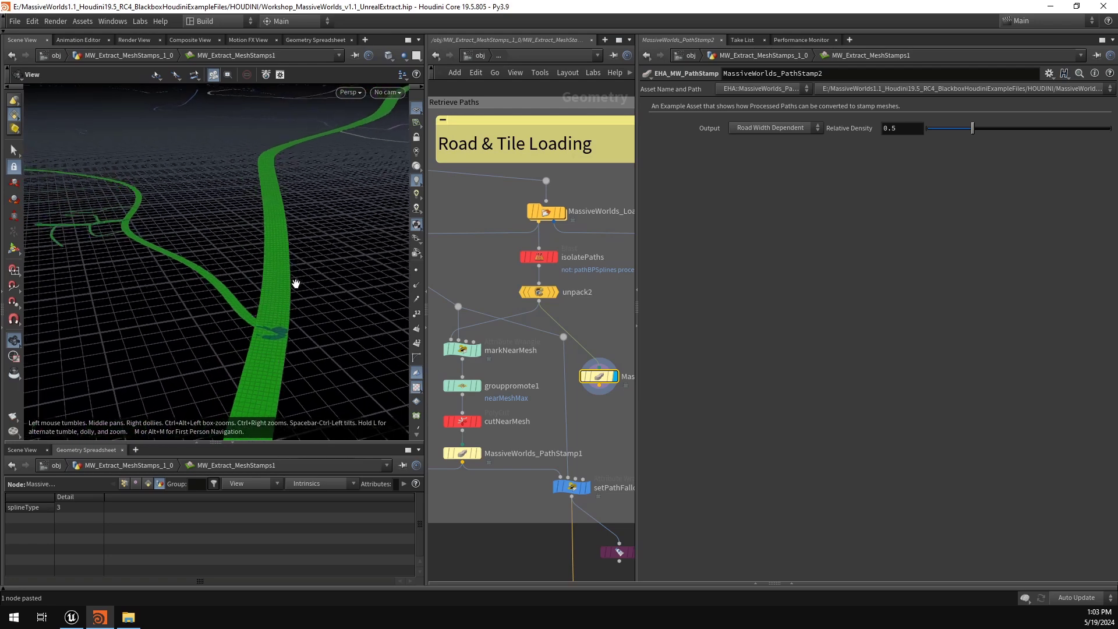
Step: Compare the unpack2 paths with the path stamp copy's output, examining where the green and blue-grey road meshes meet
{"action": "middle_click_drag", "start_coordinate": [619, 393], "coordinate": [571, 401]}
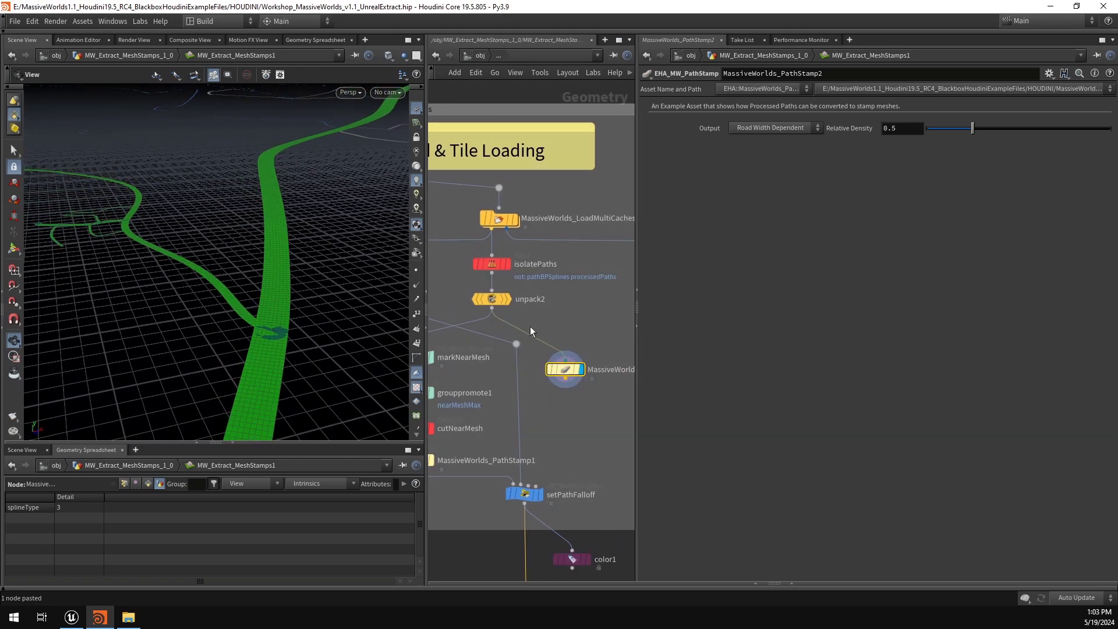
{"action": "left_click", "coordinate": [510, 299]}
{"action": "left_click", "coordinate": [581, 370]}
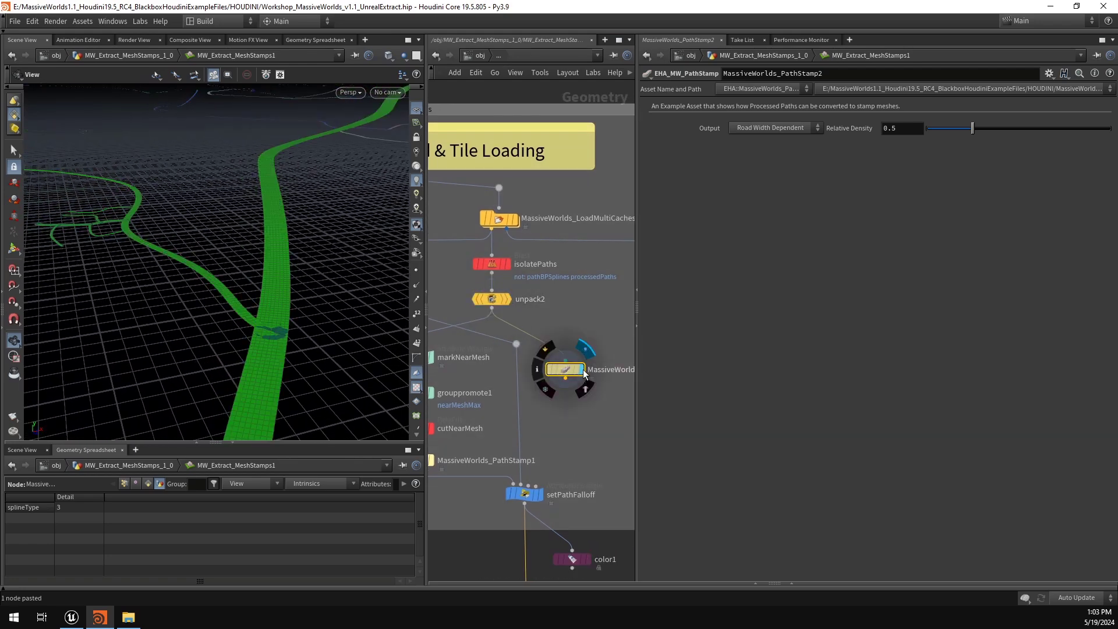
{"action": "left_click_drag", "start_coordinate": [257, 262], "coordinate": [208, 256]}
{"action": "right_click_drag", "start_coordinate": [260, 204], "coordinate": [434, 211]}
{"action": "left_click_drag", "start_coordinate": [241, 249], "coordinate": [224, 200]}
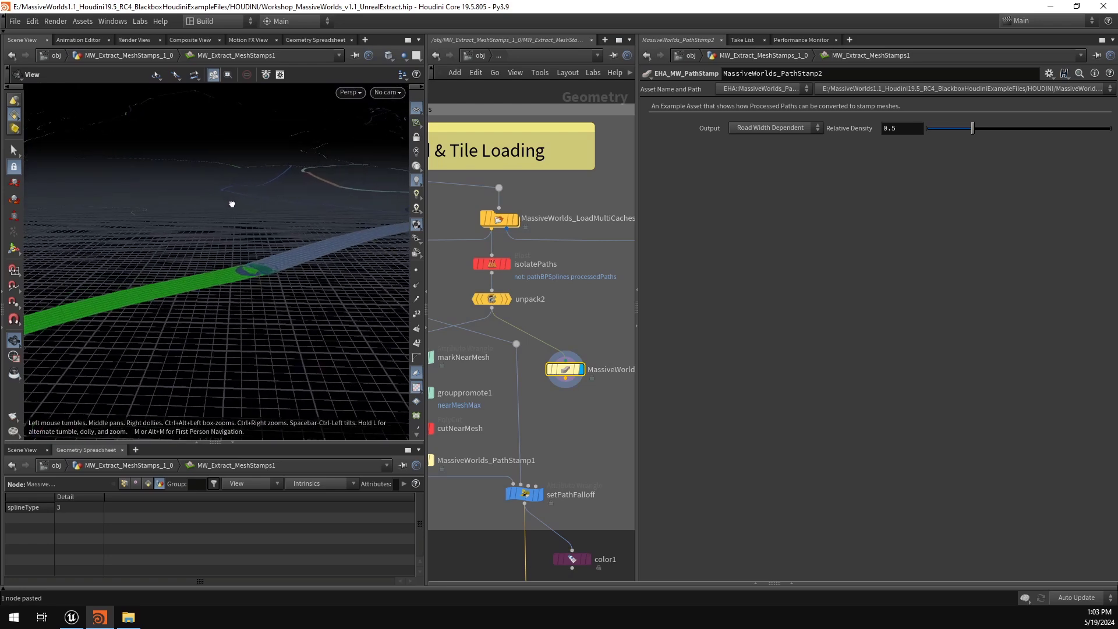
{"action": "left_click_drag", "start_coordinate": [267, 264], "coordinate": [222, 301]}
Step: Add an EHA_MW_Recombine Paths node above MassiveWorlds_PathStamp2 in the Road & Tile Loading box and display it
{"action": "middle_click_drag", "start_coordinate": [565, 201], "coordinate": [537, 208]}
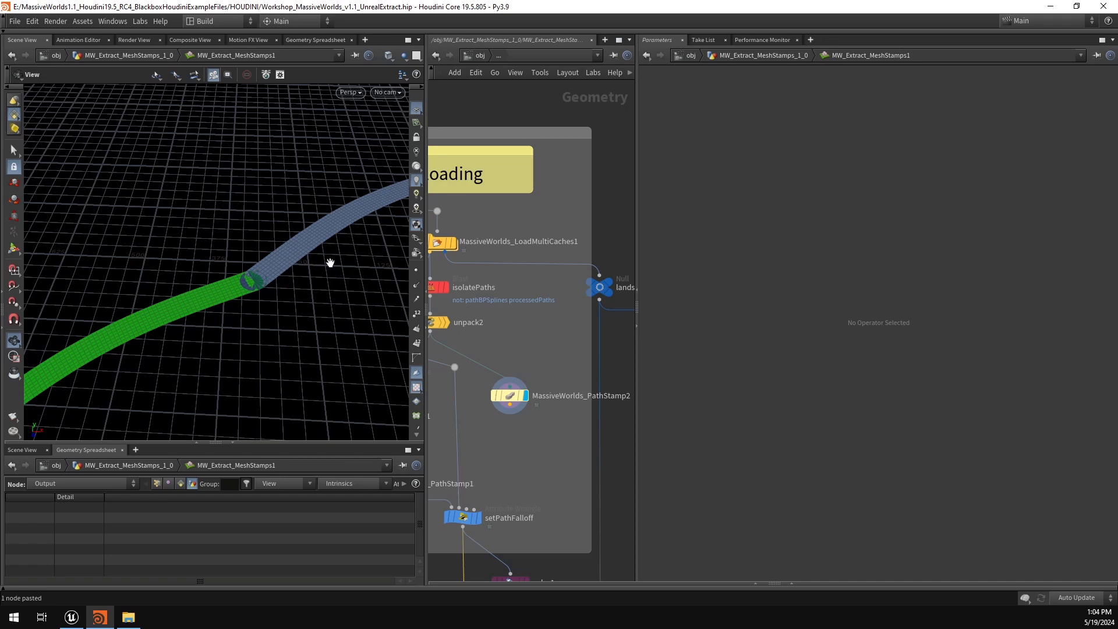
{"action": "scroll", "coordinate": [585, 344], "scroll_direction": "down", "scroll_amount": 2}
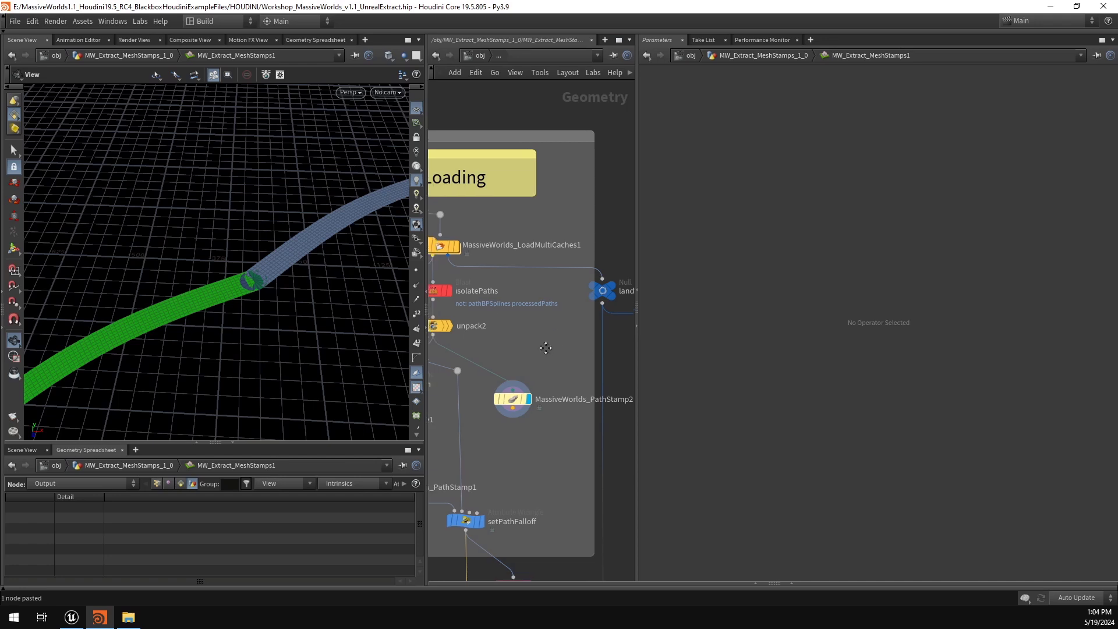
{"action": "mouse_move", "coordinate": [463, 274]}
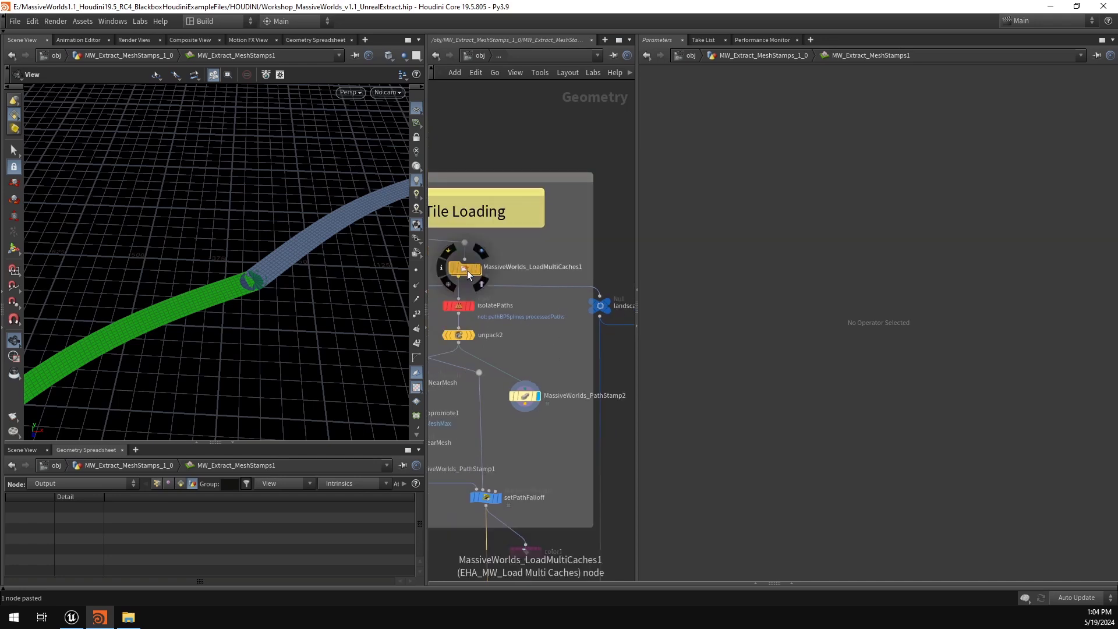
{"action": "scroll", "coordinate": [553, 358], "scroll_direction": "down", "scroll_amount": 3}
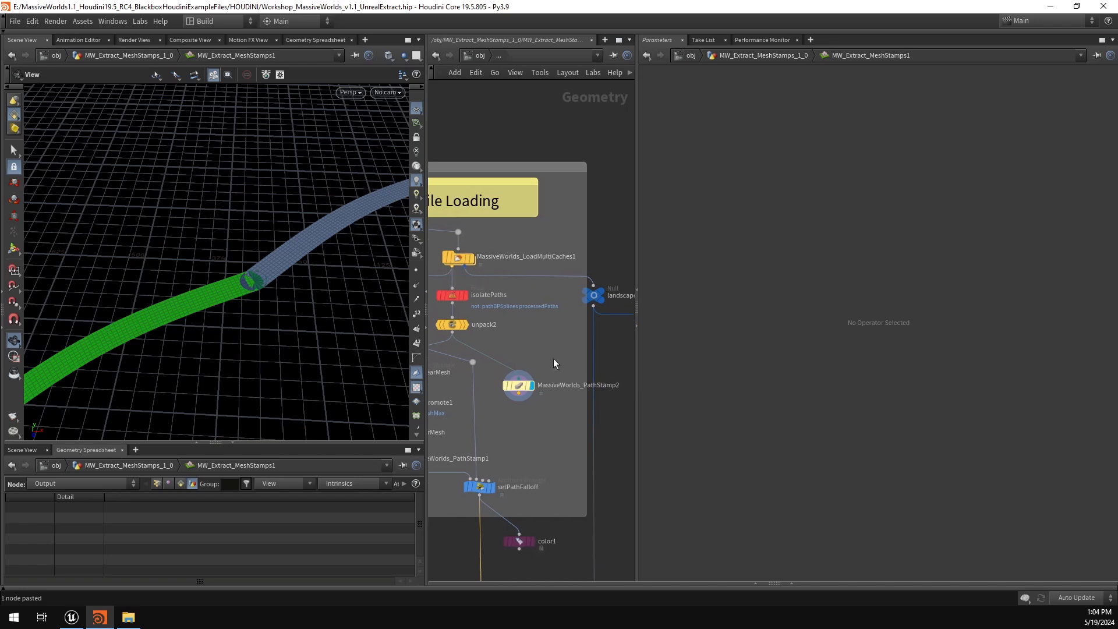
{"action": "left_click_drag", "start_coordinate": [511, 359], "coordinate": [519, 379]}
{"action": "middle_click_drag", "start_coordinate": [526, 332], "coordinate": [518, 345]}
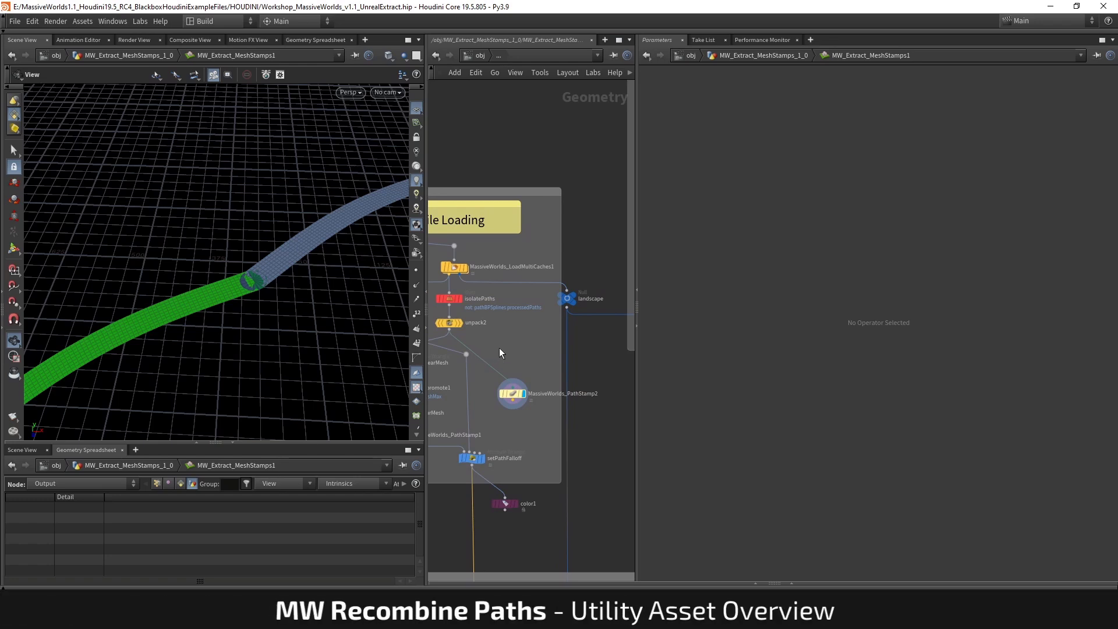
{"action": "key", "text": "Tab"}
{"action": "mouse_move", "coordinate": [536, 170]}
{"action": "mouse_move", "coordinate": [633, 175]}
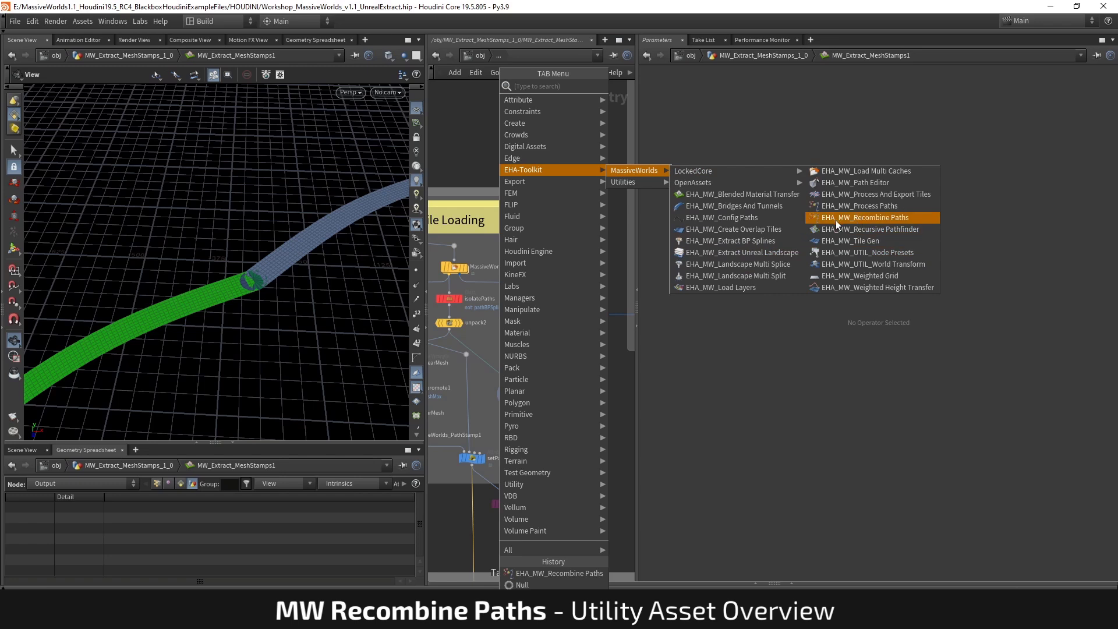
{"action": "left_click", "coordinate": [874, 218]}
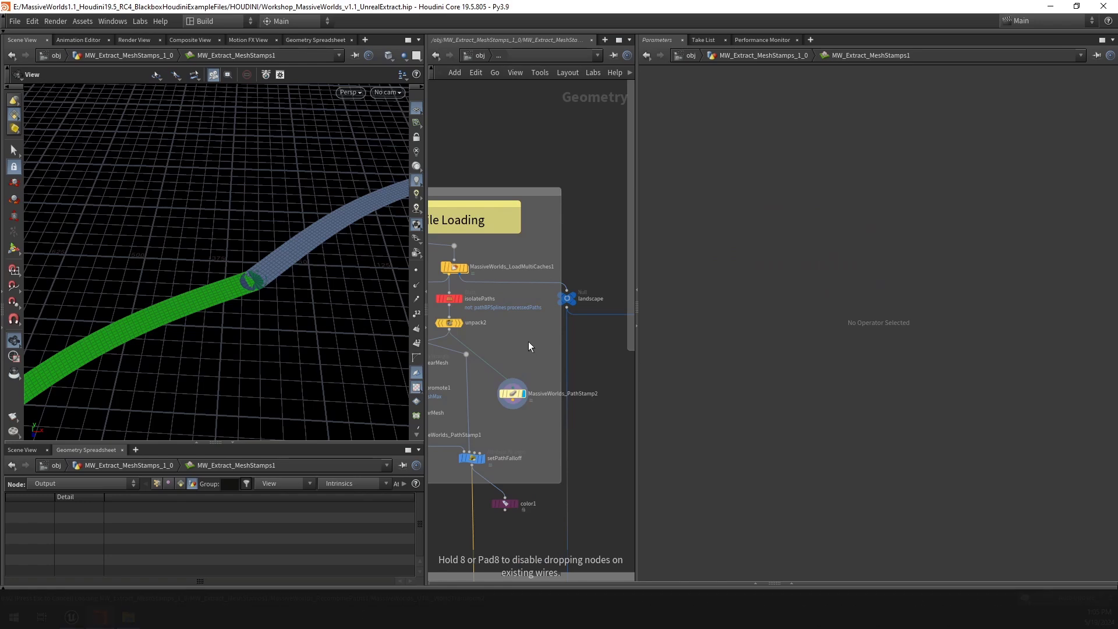
{"action": "left_click", "coordinate": [515, 356]}
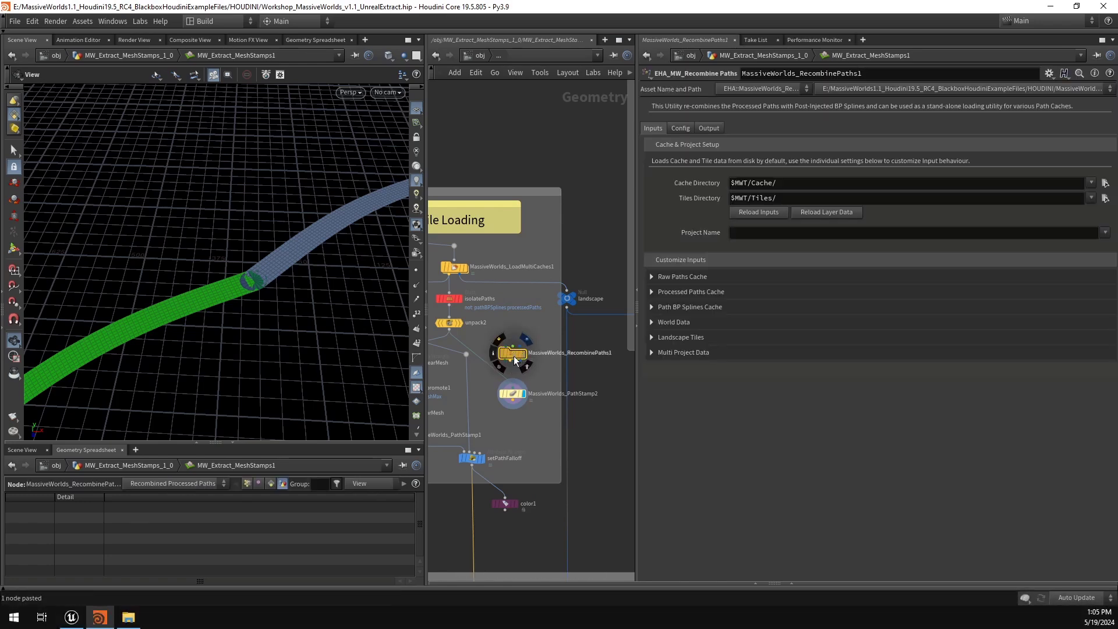
{"action": "left_click_drag", "start_coordinate": [334, 325], "coordinate": [271, 283]}
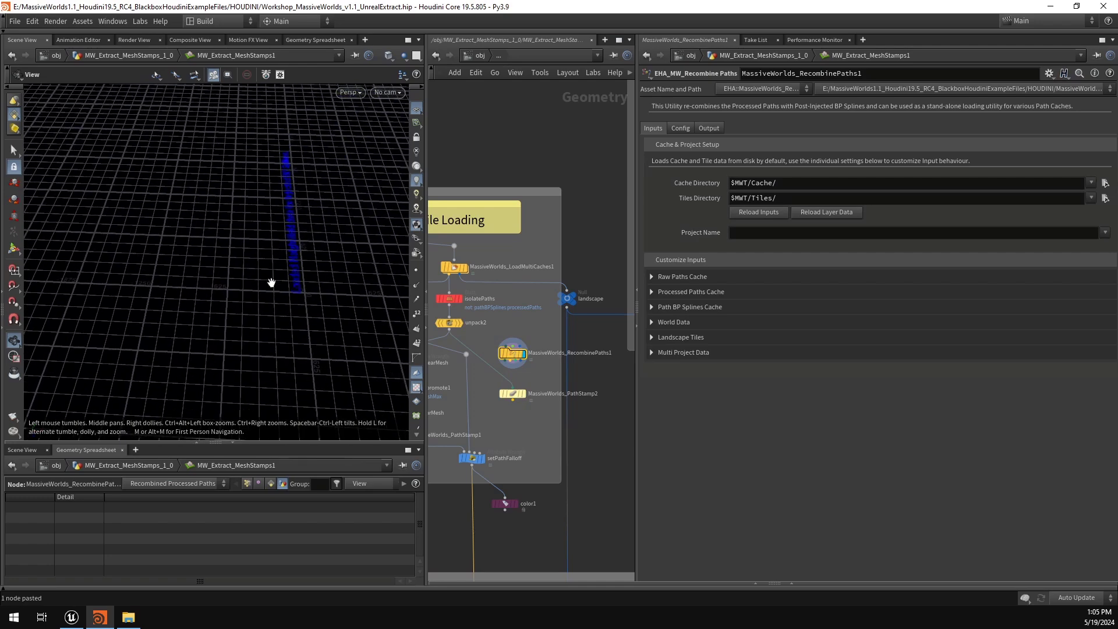
Step: Set the Recombine Paths node's project name to Workshop_L2_4x8 and frame the loaded paths
{"action": "scroll", "coordinate": [271, 283], "scroll_direction": "down", "scroll_amount": 5}
{"action": "left_click", "coordinate": [1105, 232]}
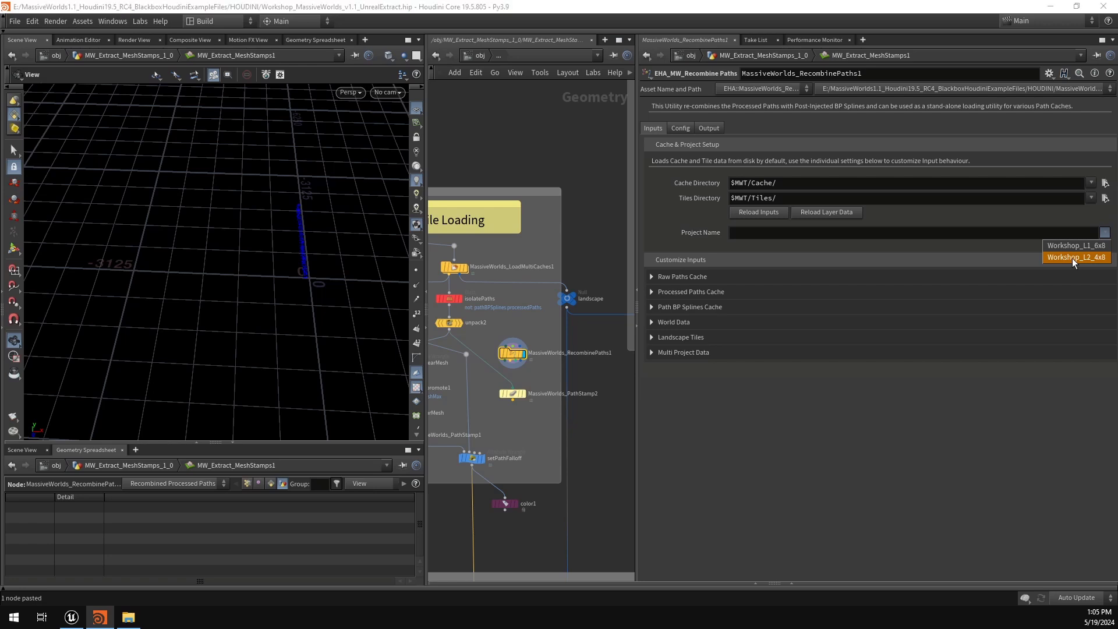
{"action": "left_click", "coordinate": [1072, 257]}
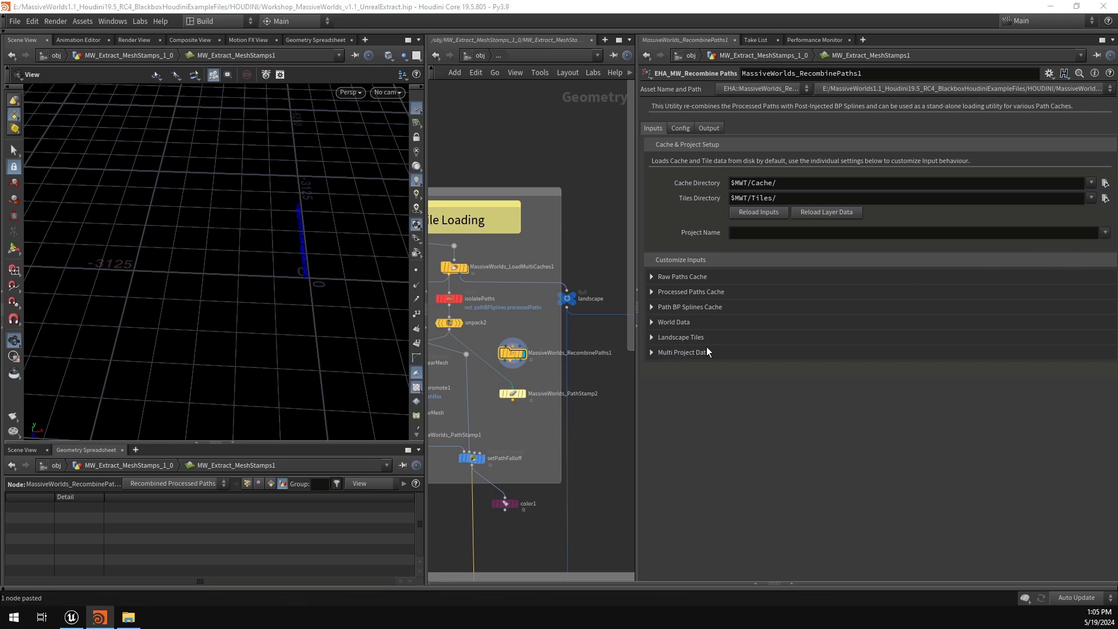
{"action": "key", "text": "h"}
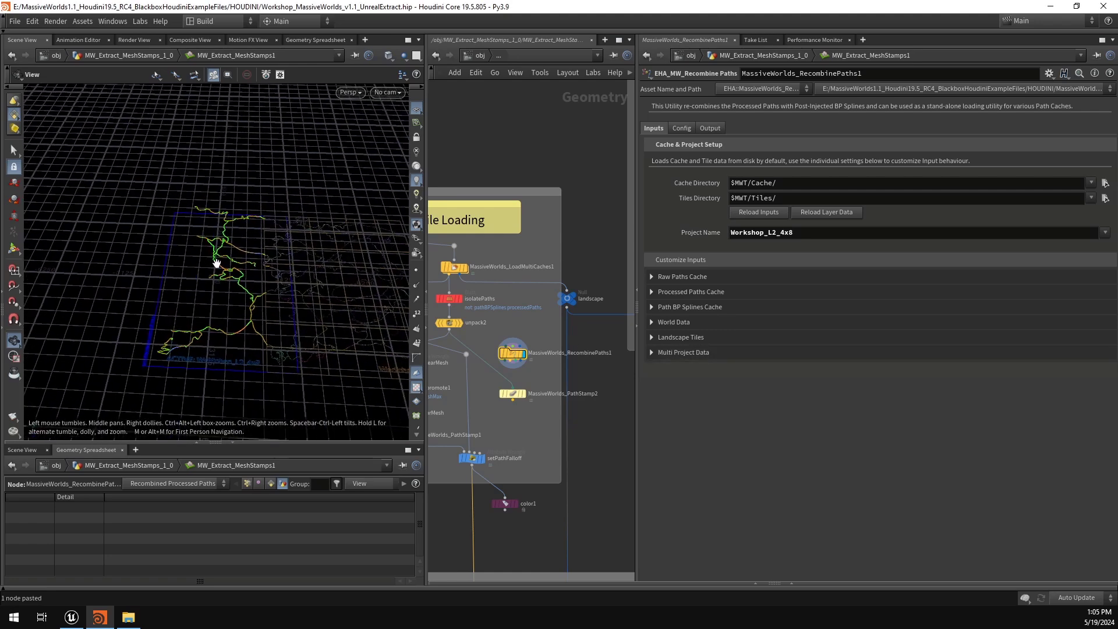
Step: Expand the Multi Project Data settings and examine the paths and borders of the active and neighbouring projects
{"action": "left_click", "coordinate": [682, 352]}
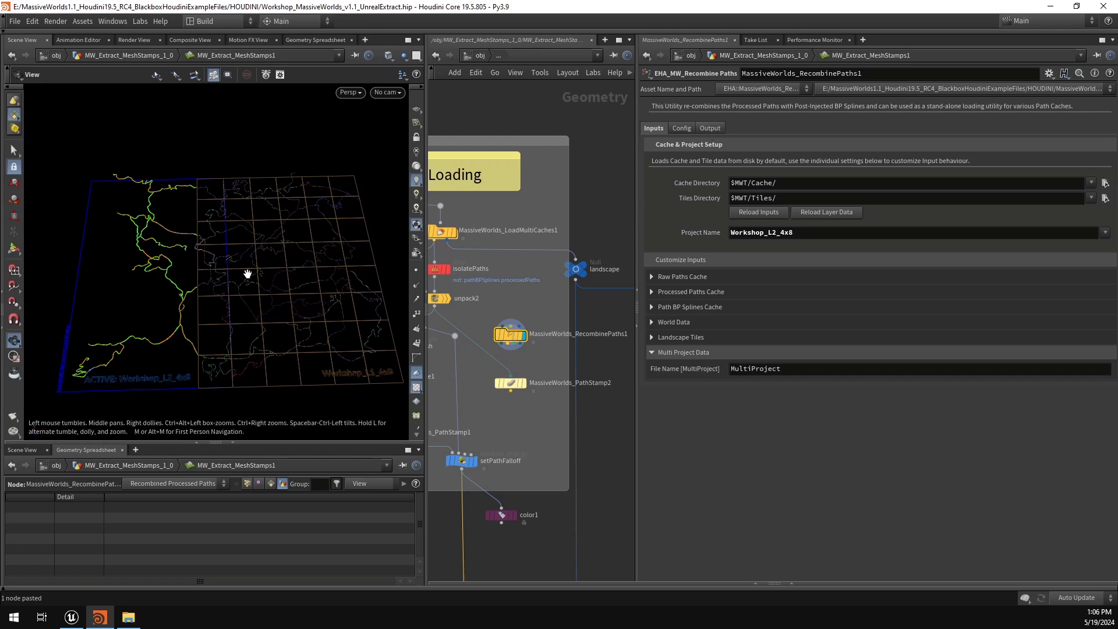
{"action": "scroll", "coordinate": [79, 389], "scroll_direction": "up", "scroll_amount": 5}
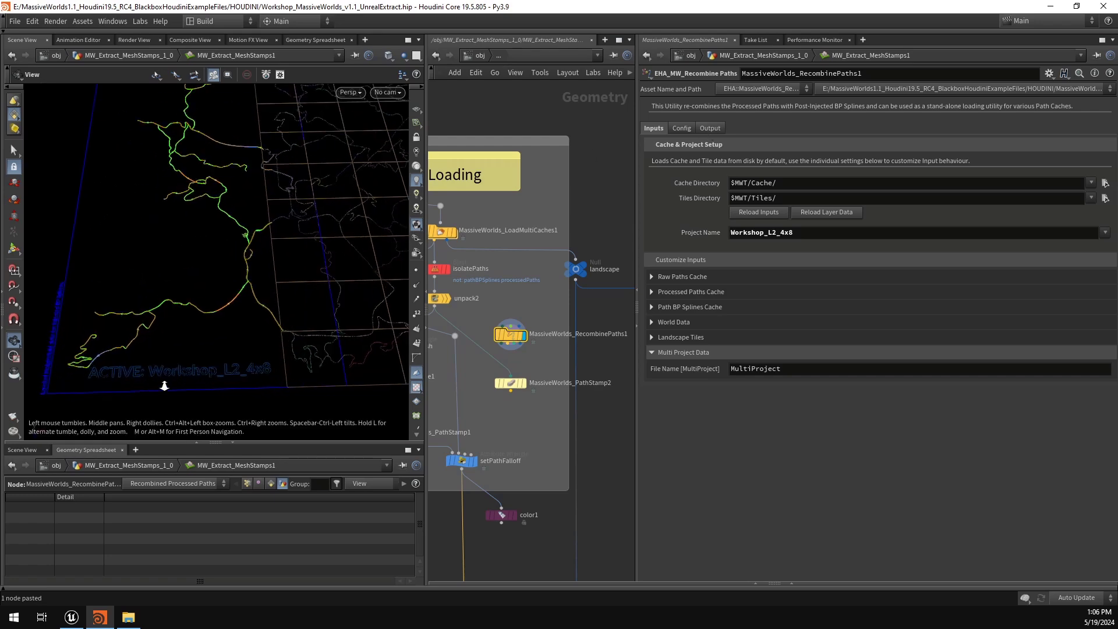
{"action": "scroll", "coordinate": [292, 372], "scroll_direction": "down", "scroll_amount": 4}
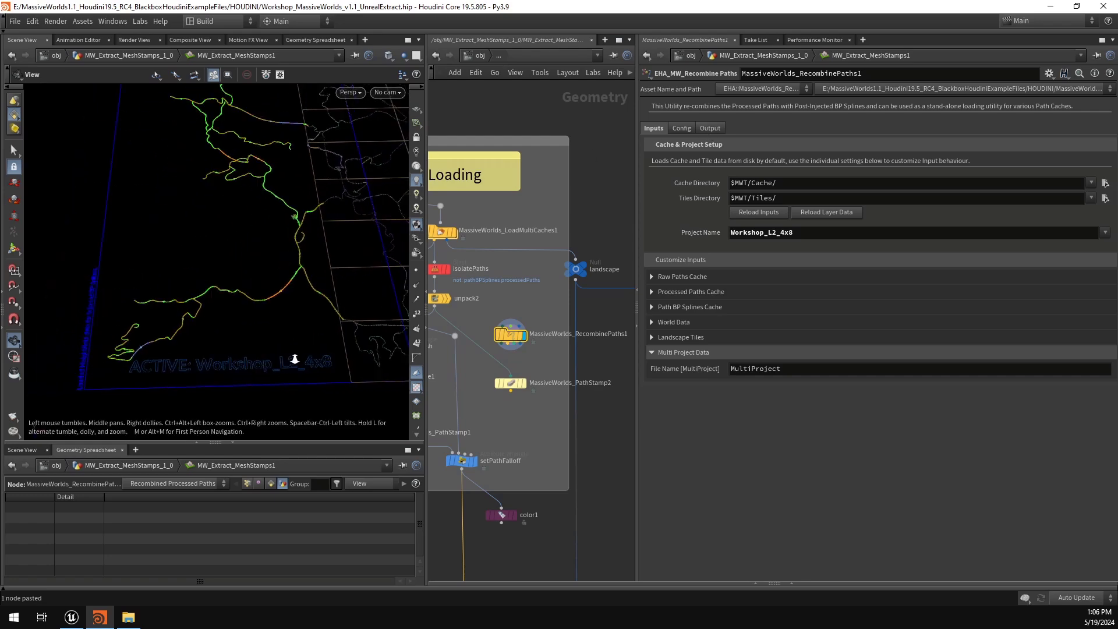
{"action": "middle_click_drag", "start_coordinate": [294, 359], "coordinate": [32, 330]}
{"action": "scroll", "coordinate": [218, 366], "scroll_direction": "up", "scroll_amount": 5}
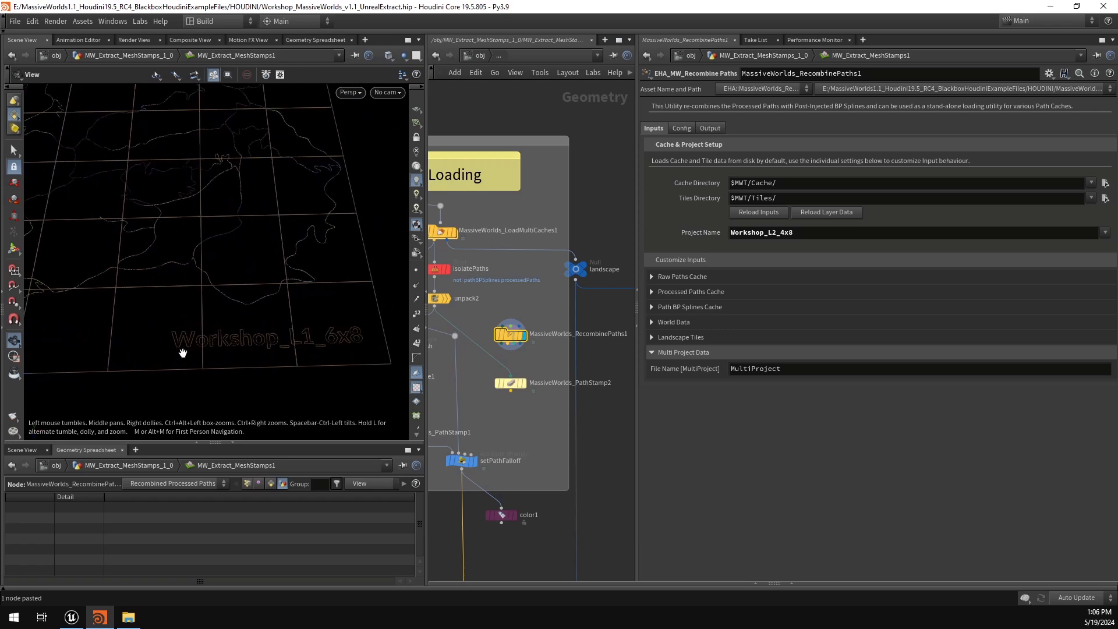
{"action": "scroll", "coordinate": [342, 351], "scroll_direction": "down", "scroll_amount": 5}
{"action": "middle_click_drag", "start_coordinate": [221, 301], "coordinate": [222, 301]}
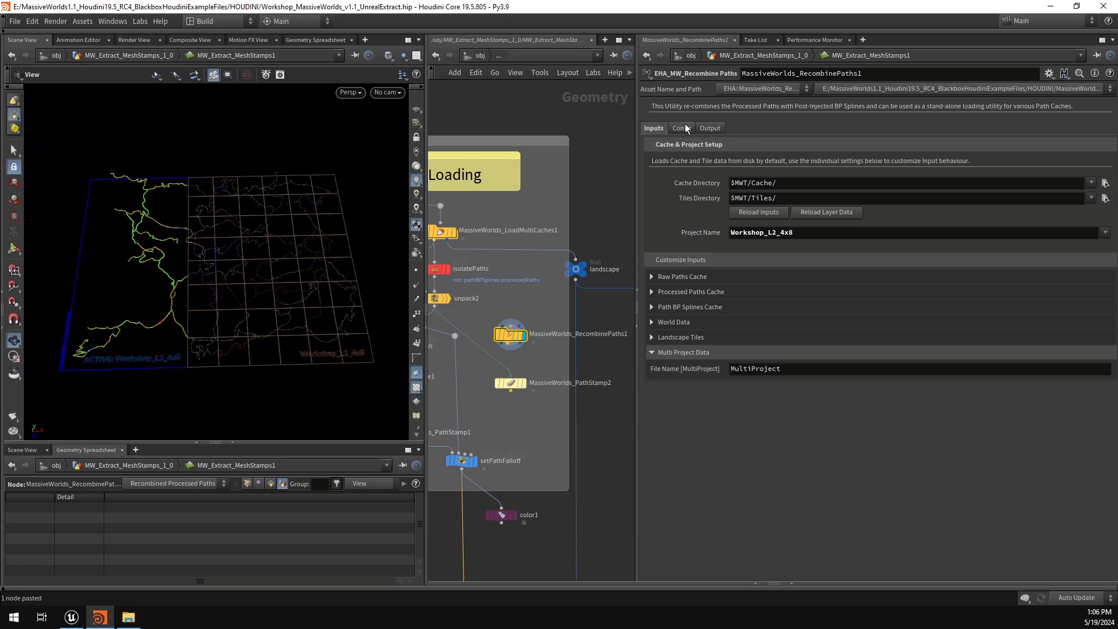
Step: Set Load Multi Project Data to Disabled [Current Project ONLY] in the multi project transition settings
{"action": "left_click", "coordinate": [687, 127]}
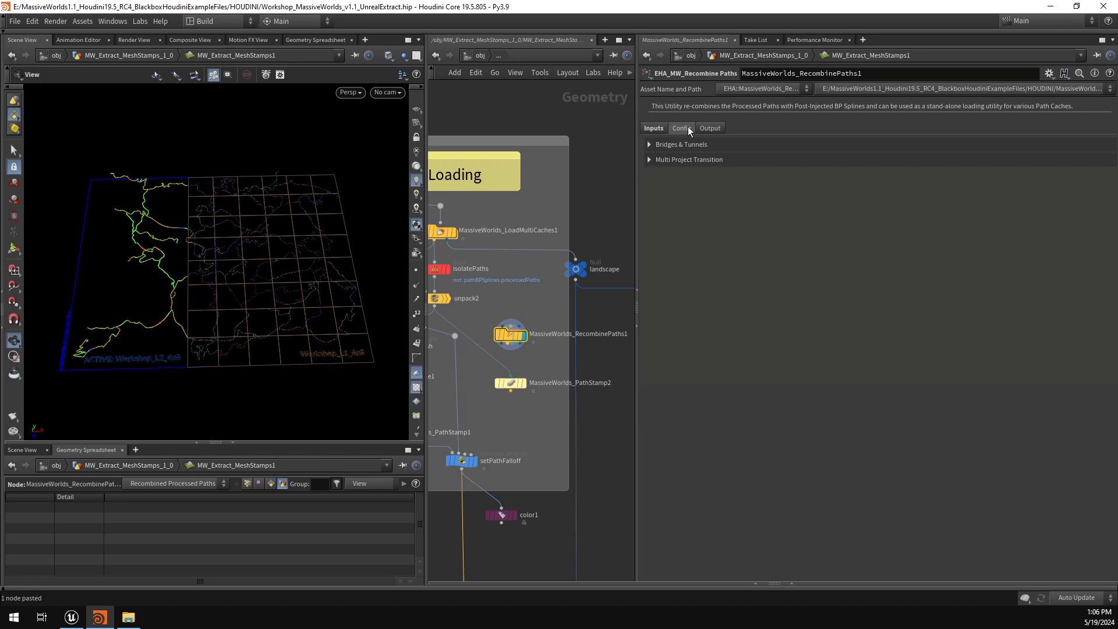
{"action": "left_click", "coordinate": [704, 160]}
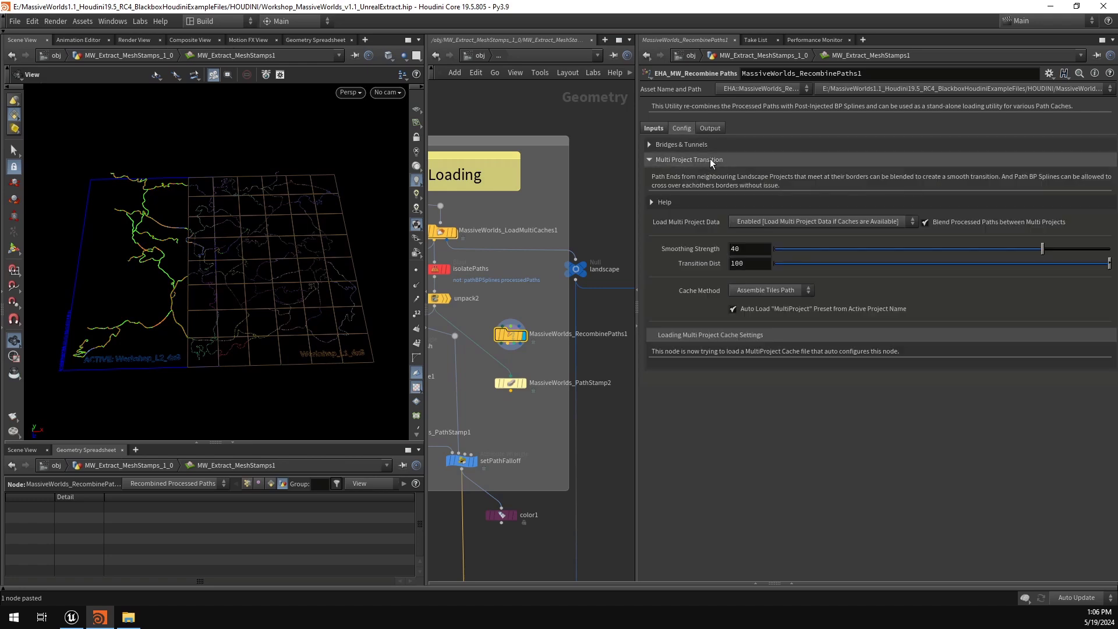
{"action": "left_click", "coordinate": [795, 222]}
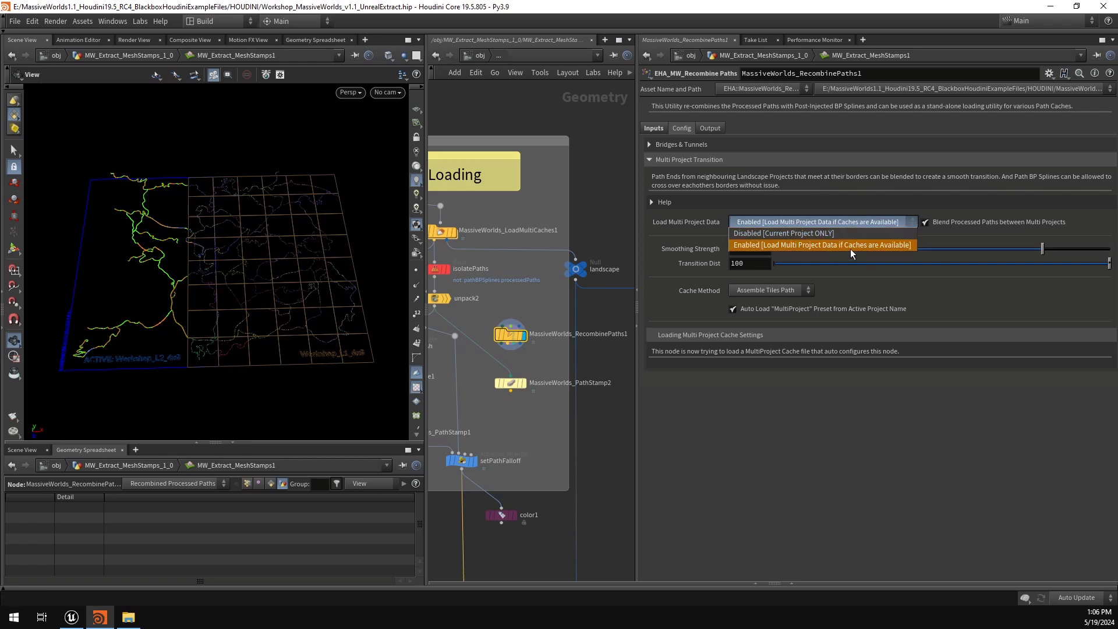
{"action": "left_click", "coordinate": [791, 233]}
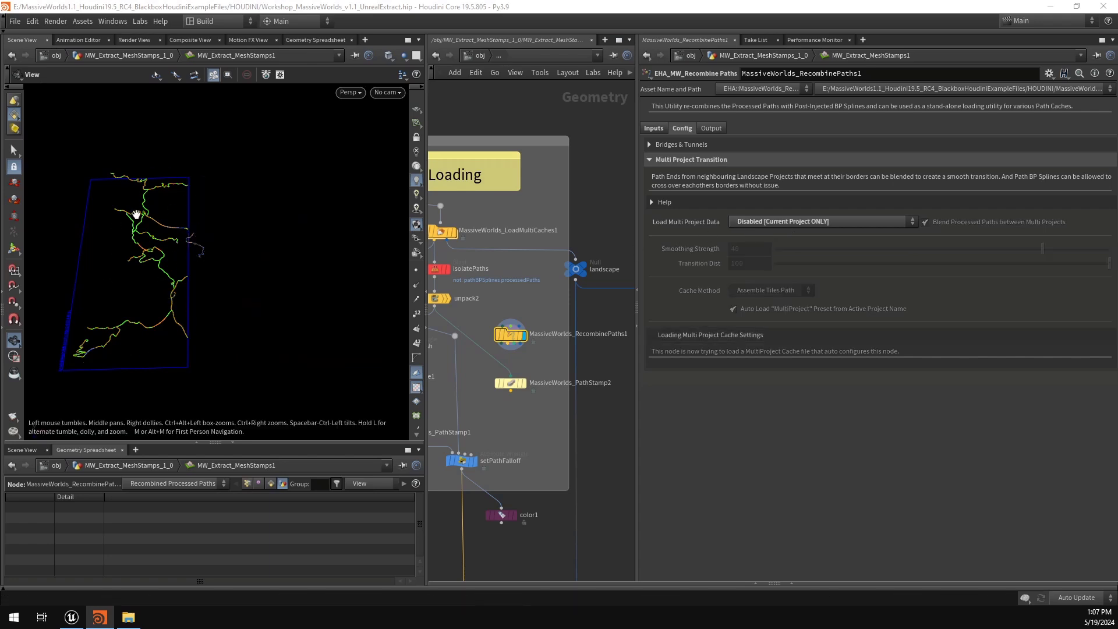
Step: Check the node's project name and set Load Multi Project Data back to Enabled [Load Multi Project Data if Caches are Available]
{"action": "left_click", "coordinate": [654, 128]}
{"action": "left_click", "coordinate": [806, 233]}
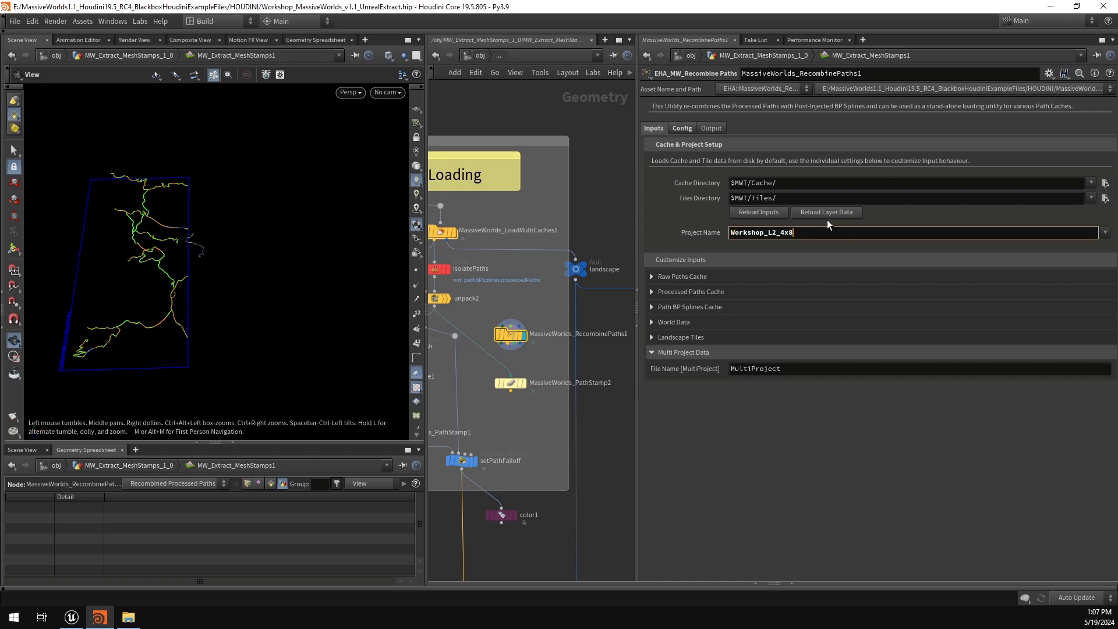
{"action": "left_click", "coordinate": [683, 127]}
{"action": "left_click", "coordinate": [817, 221]}
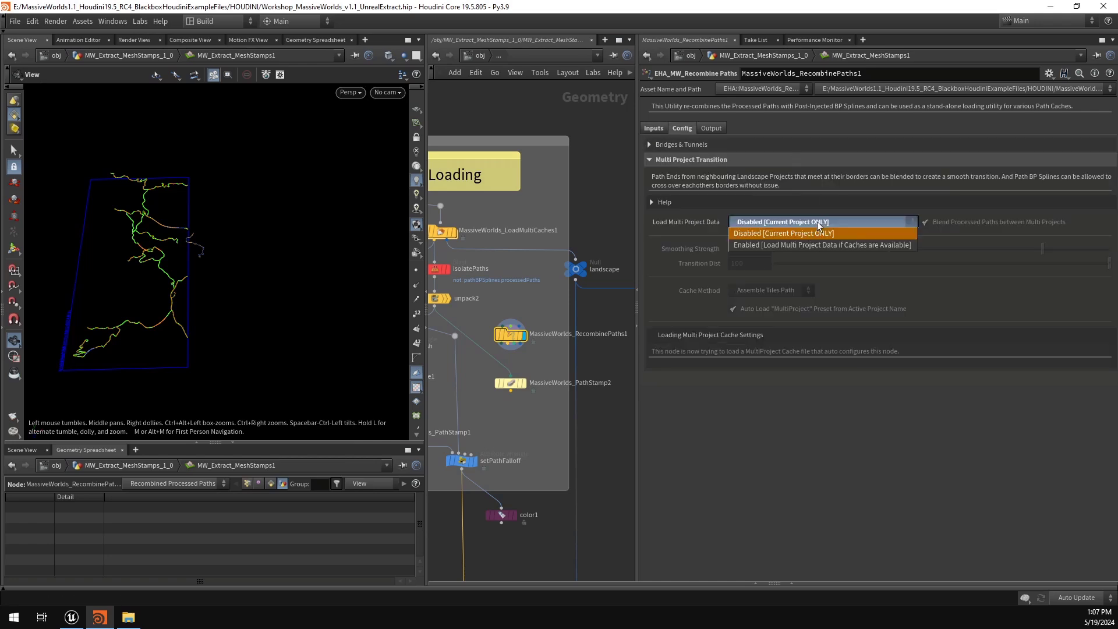
{"action": "left_click", "coordinate": [809, 245]}
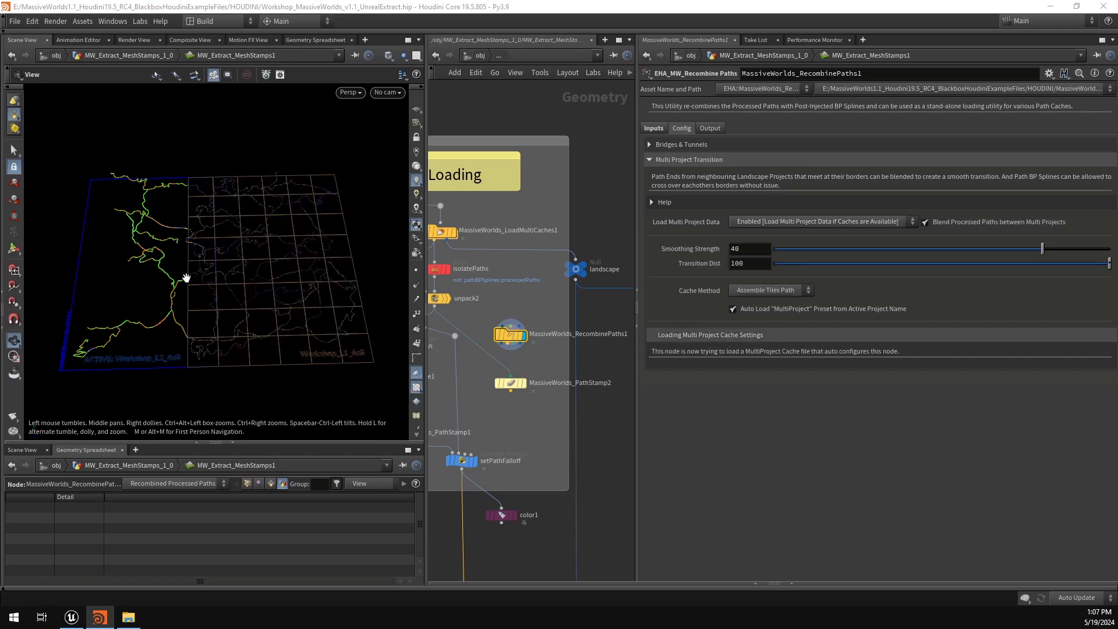
Step: Inspect the recombined road path up close where it reaches the border between the two projects
{"action": "right_click_drag", "start_coordinate": [185, 277], "coordinate": [382, 264]}
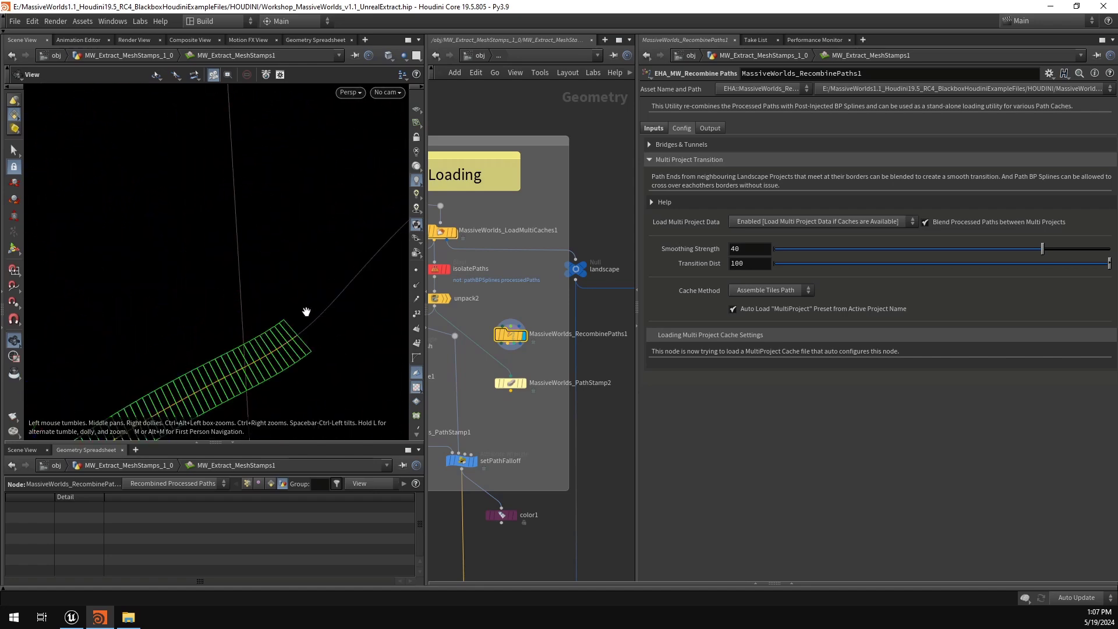
{"action": "middle_click_drag", "start_coordinate": [307, 313], "coordinate": [306, 312]}
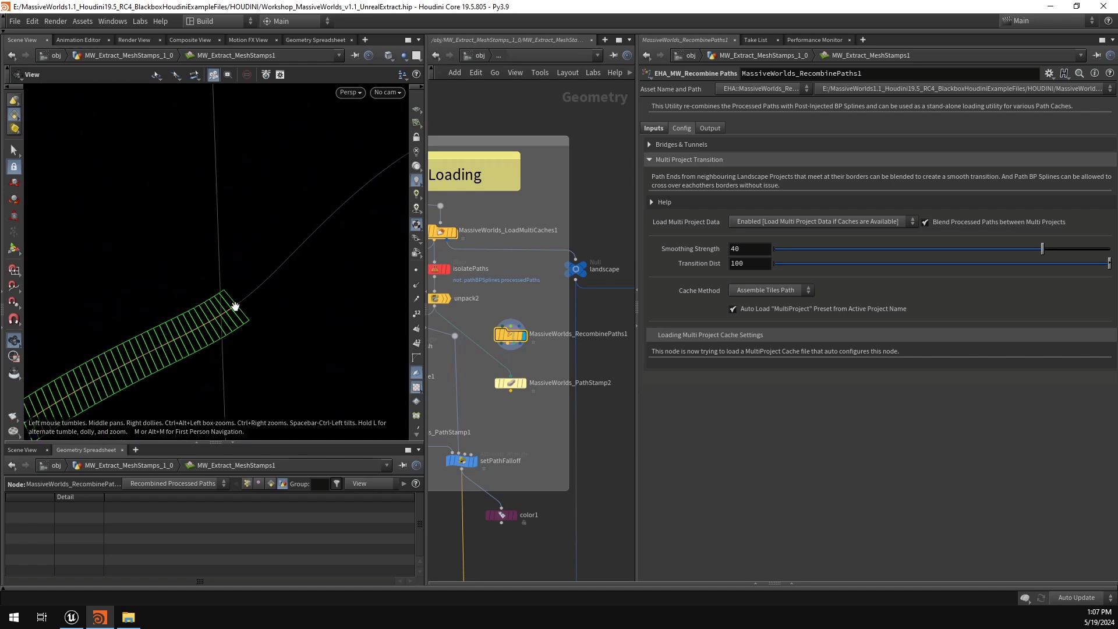
{"action": "left_click_drag", "start_coordinate": [233, 307], "coordinate": [267, 296]}
Step: Duplicate the Recombine Paths node in the empty area below the weighted height transfer example and set the copy's project to Workshop_L1_6x8
{"action": "scroll", "coordinate": [529, 345], "scroll_direction": "down", "scroll_amount": 1}
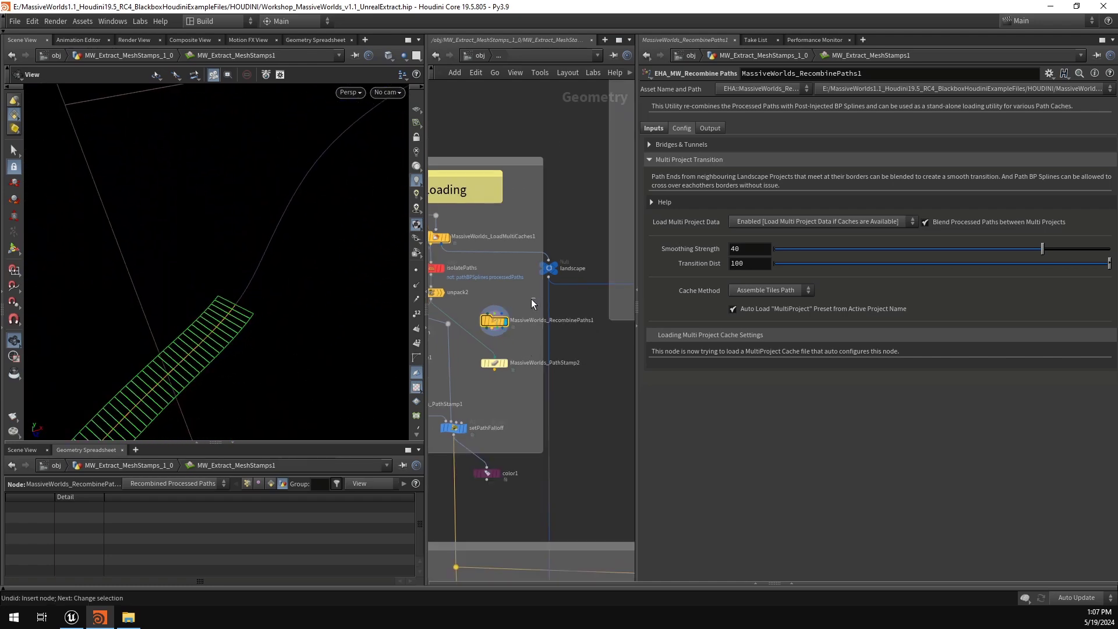
{"action": "scroll", "coordinate": [505, 338], "scroll_direction": "down", "scroll_amount": 3}
{"action": "scroll", "coordinate": [504, 338], "scroll_direction": "up", "scroll_amount": 3}
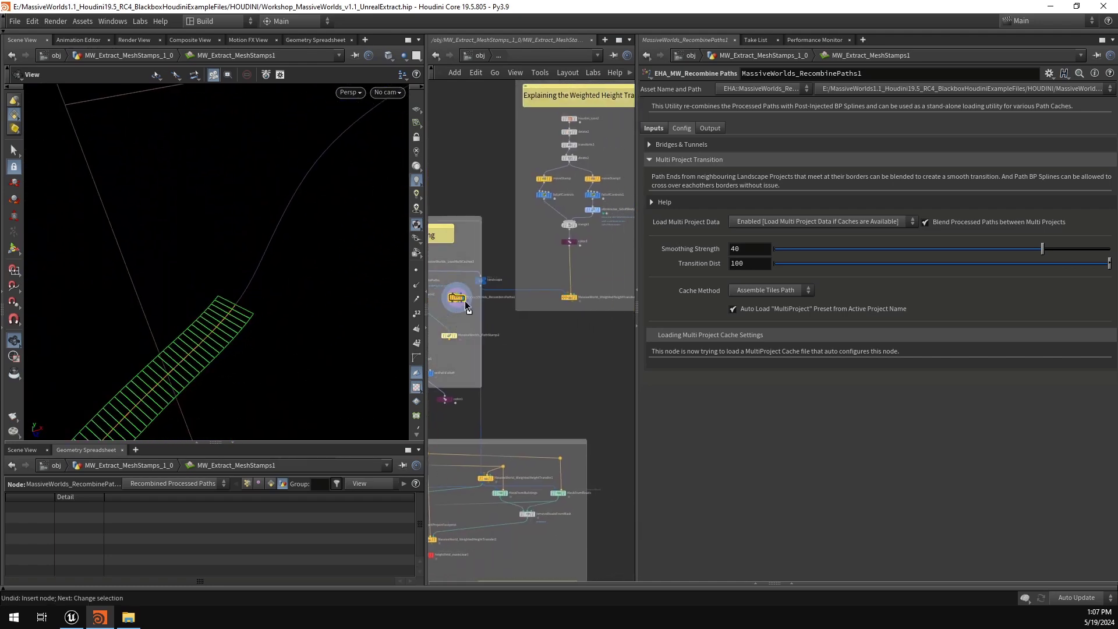
{"action": "scroll", "coordinate": [551, 333], "scroll_direction": "up", "scroll_amount": 2}
{"action": "key", "text": "ctrl+c"}
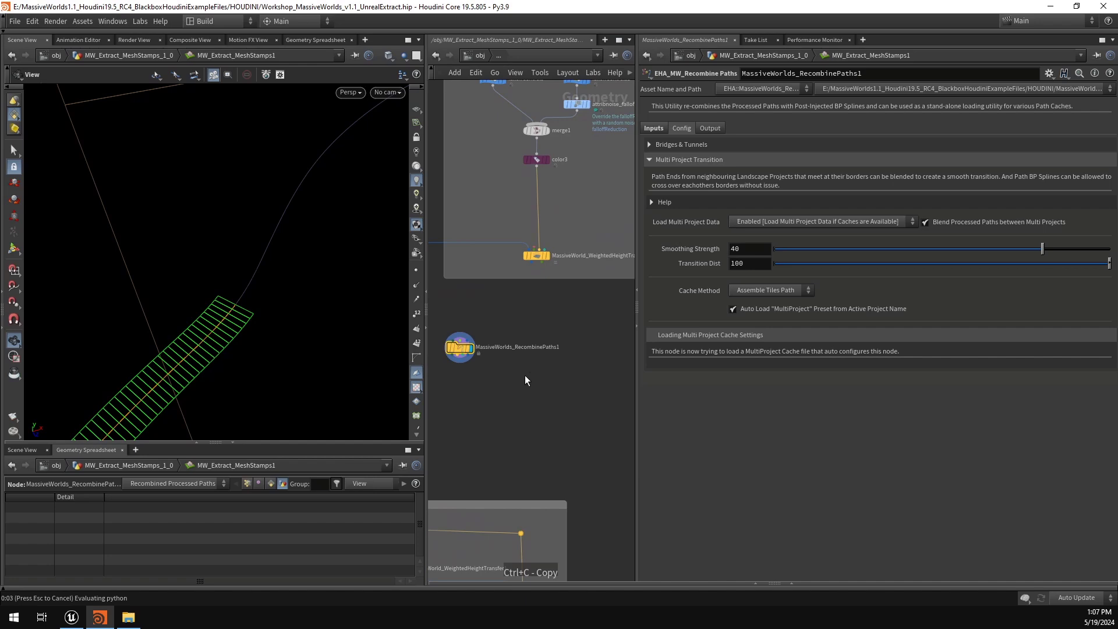
{"action": "key", "text": "ctrl+v"}
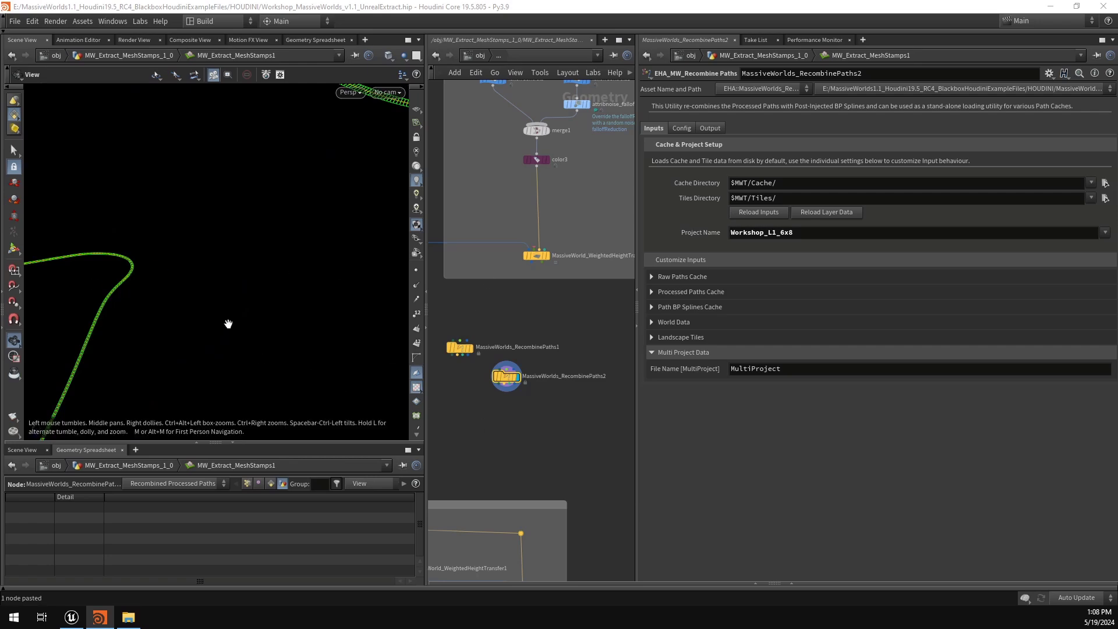
Step: Display the viewport's reference grid and set Landscape Offset to Along Landscape Offset on the duplicated Workshop_L1_6x8 Recombine Paths node
{"action": "scroll", "coordinate": [278, 283], "scroll_direction": "down", "scroll_amount": 15}
{"action": "left_click_drag", "start_coordinate": [304, 283], "coordinate": [250, 260]}
{"action": "scroll", "coordinate": [249, 260], "scroll_direction": "up", "scroll_amount": 3}
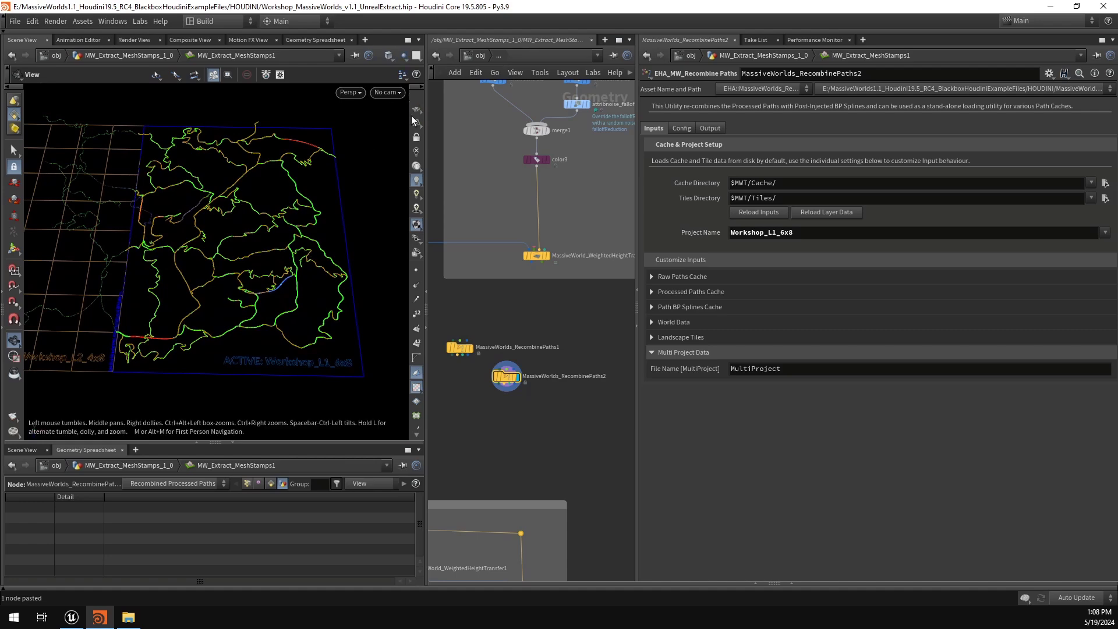
{"action": "left_click", "coordinate": [417, 109]}
{"action": "left_click_drag", "start_coordinate": [262, 187], "coordinate": [135, 165]}
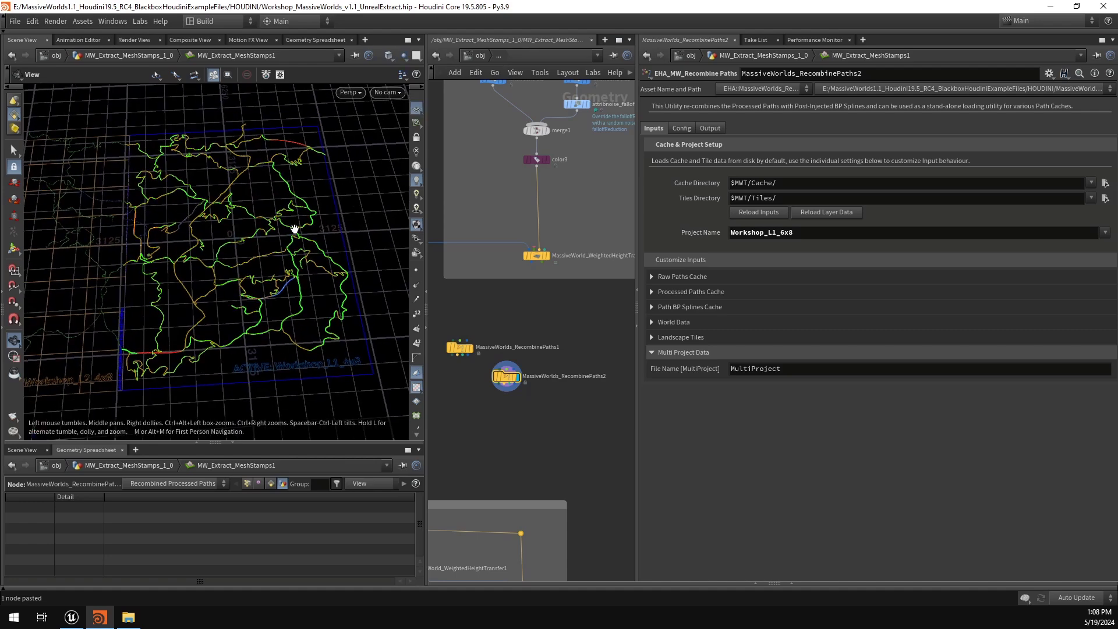
{"action": "left_click", "coordinate": [708, 129]}
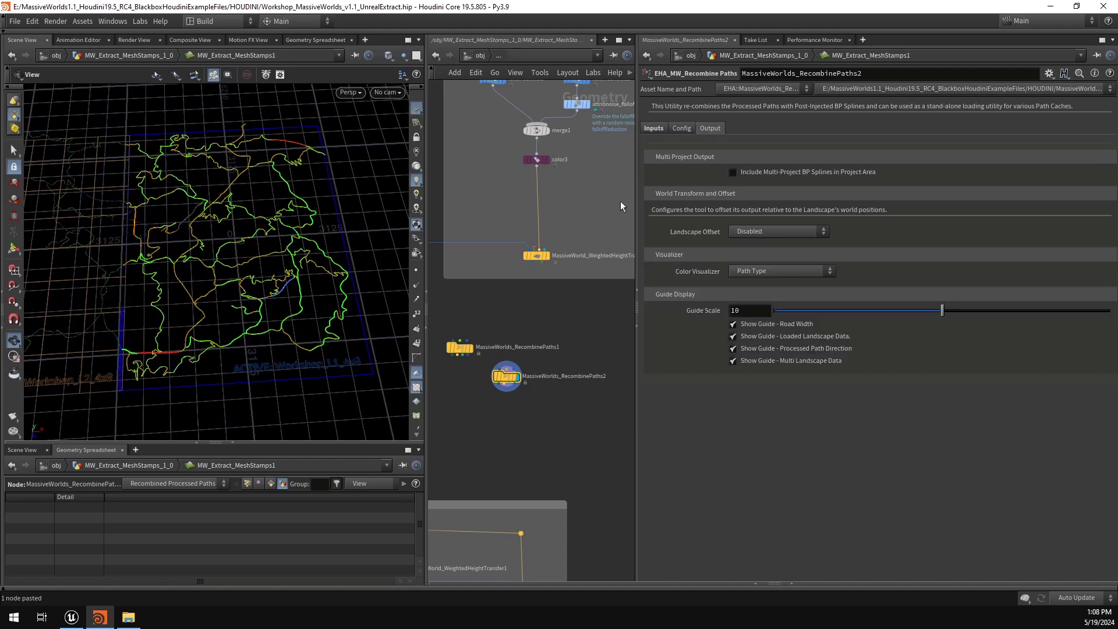
{"action": "left_click", "coordinate": [770, 233]}
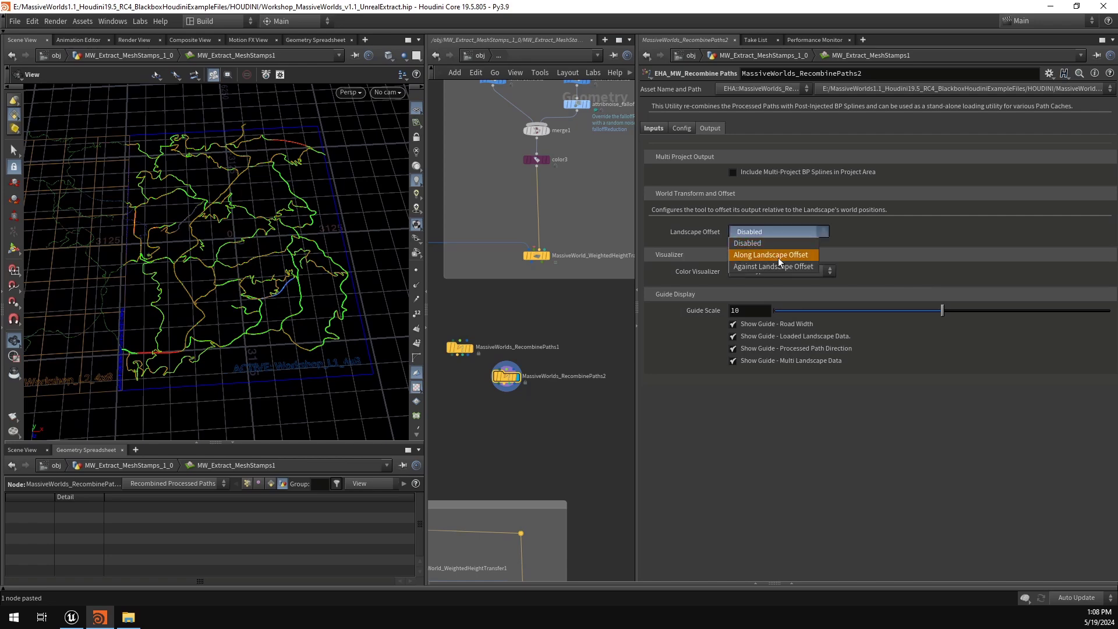
{"action": "left_click", "coordinate": [778, 256]}
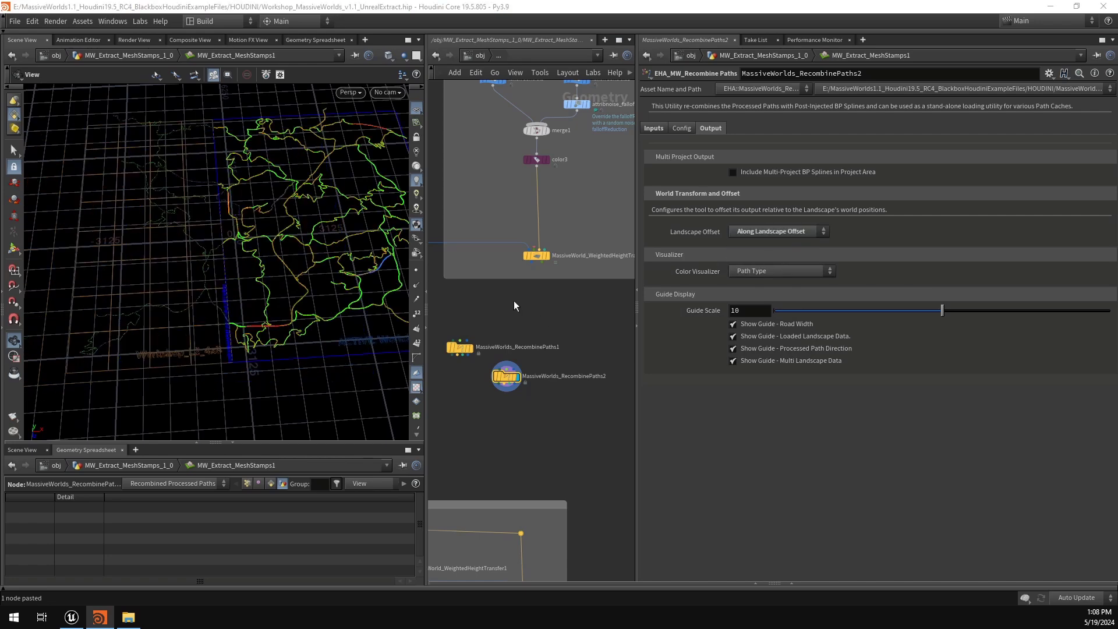
Step: Set Landscape Offset to Along Landscape Offset on the original MassiveWorlds_RecombinePaths1 node as well
{"action": "left_click", "coordinate": [460, 348]}
{"action": "left_click", "coordinate": [710, 128]}
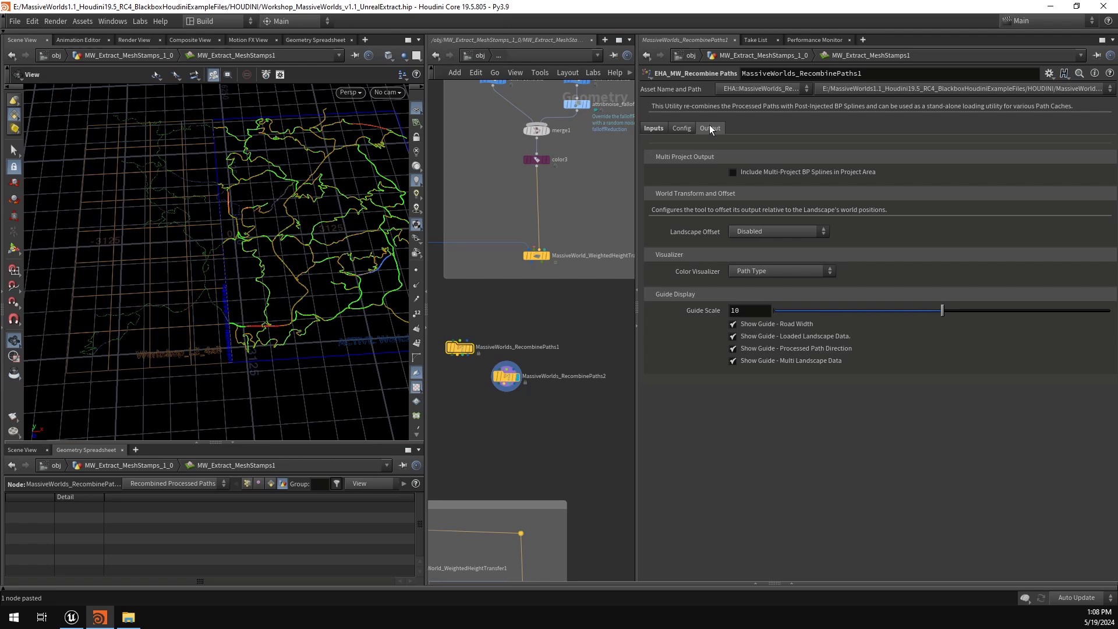
{"action": "left_click", "coordinate": [769, 231]}
{"action": "left_click", "coordinate": [770, 256]}
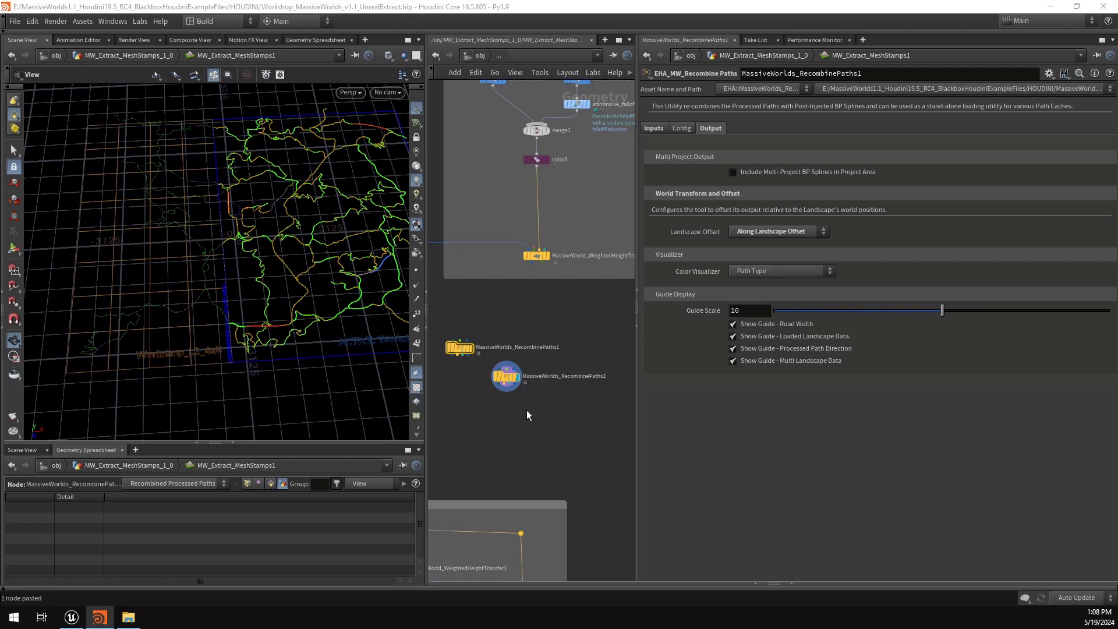
Step: Add a Merge node below the two Recombine Paths nodes and wire the Path Stamp output of each into it
{"action": "scroll", "coordinate": [513, 412], "scroll_direction": "up", "scroll_amount": 2}
{"action": "key", "text": "Tab"}
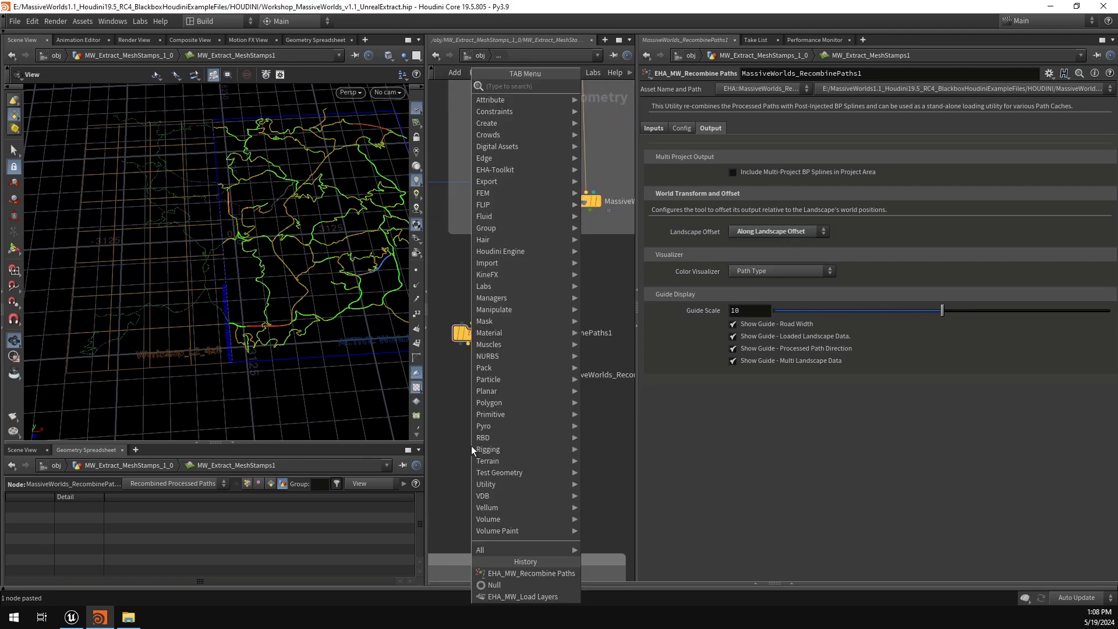
{"action": "type", "text": "merge"}
{"action": "key", "text": "Return"}
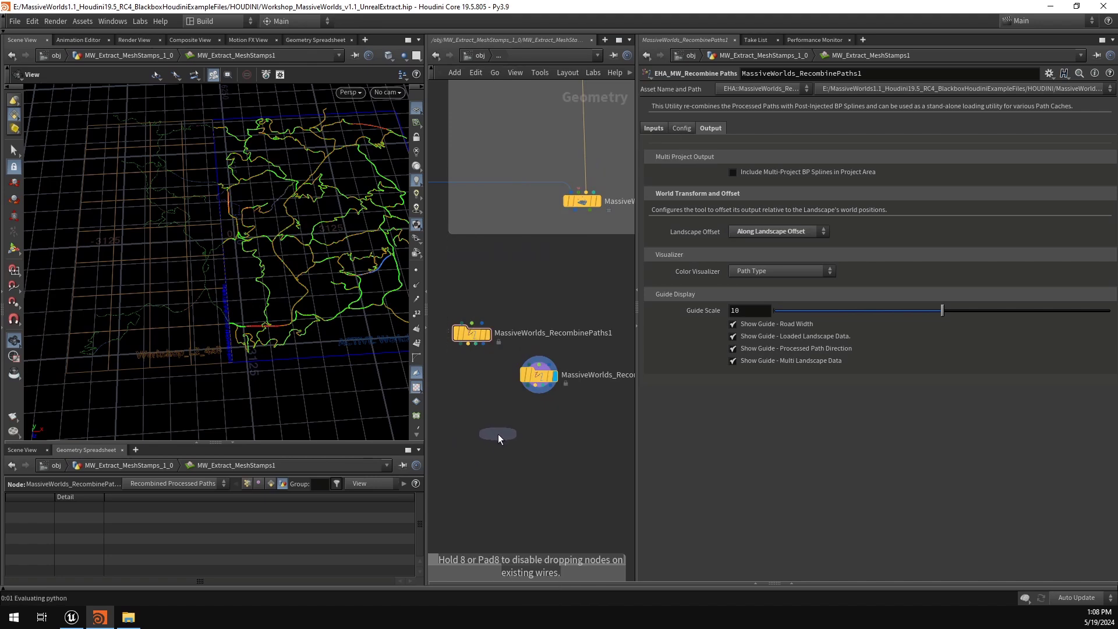
{"action": "left_click", "coordinate": [498, 434]}
{"action": "left_click", "coordinate": [468, 344]}
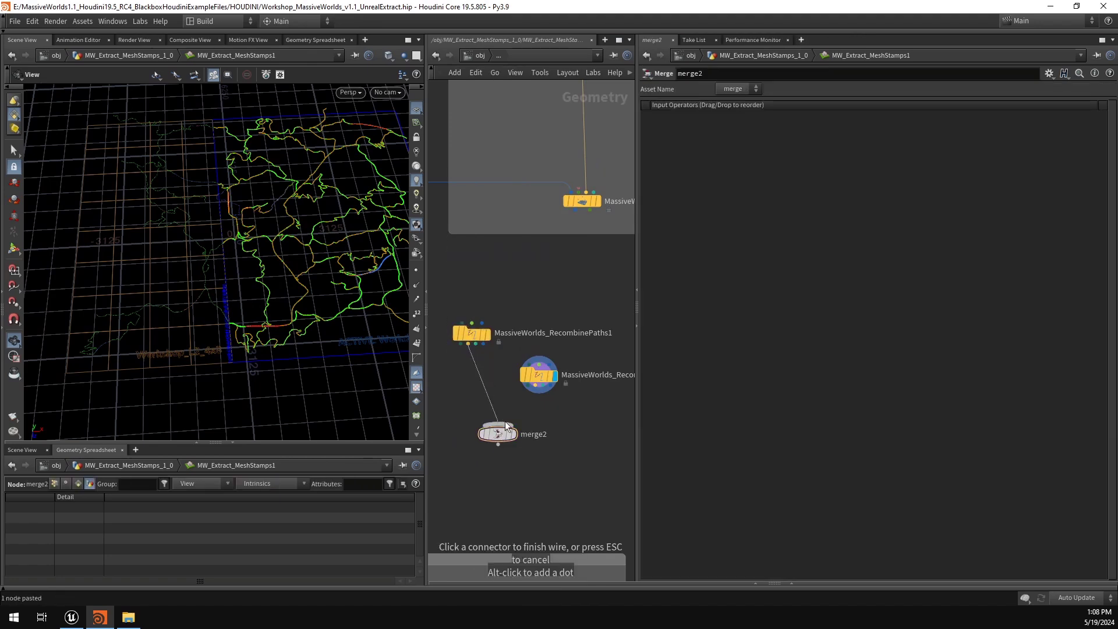
{"action": "left_click", "coordinate": [536, 389]}
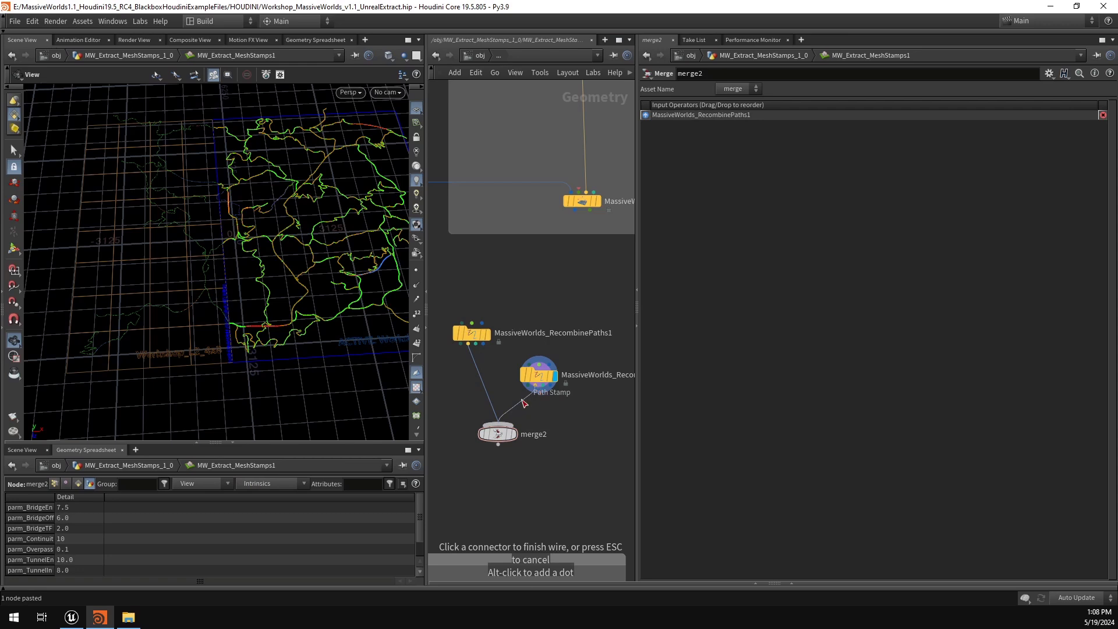
{"action": "left_click", "coordinate": [523, 403]}
Step: Check the settings of the MassiveWorlds_PathStamp2 node in the loading example for comparison with the Recombine Paths outputs
{"action": "middle_click_drag", "start_coordinate": [477, 358], "coordinate": [515, 384]}
{"action": "scroll", "coordinate": [529, 409], "scroll_direction": "down", "scroll_amount": 3}
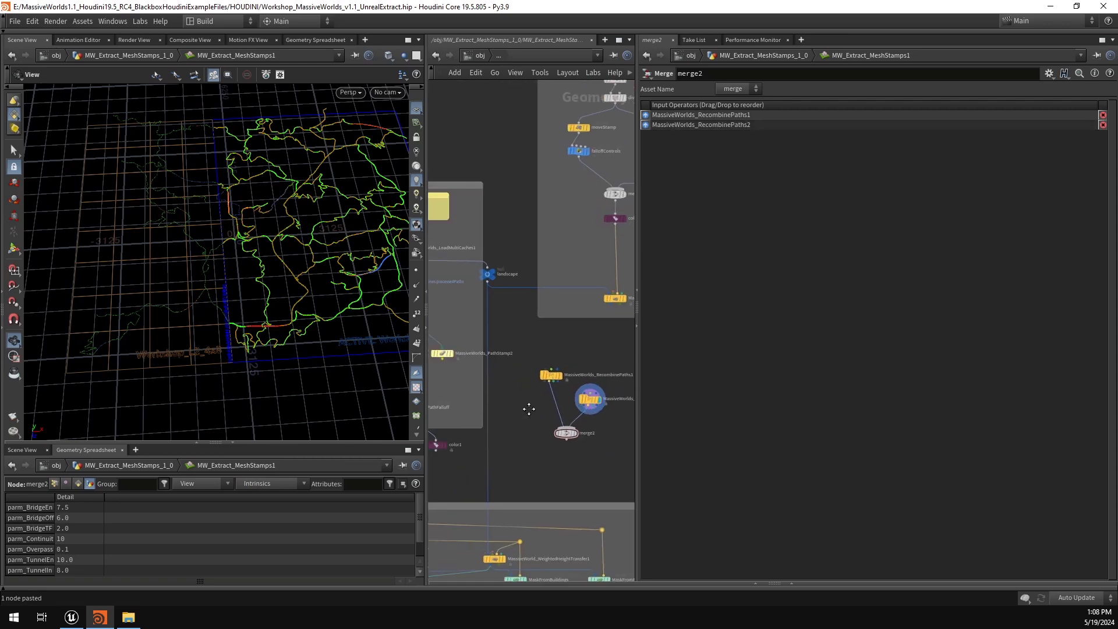
{"action": "scroll", "coordinate": [504, 365], "scroll_direction": "up", "scroll_amount": 3}
{"action": "left_click_drag", "start_coordinate": [533, 334], "coordinate": [467, 387]}
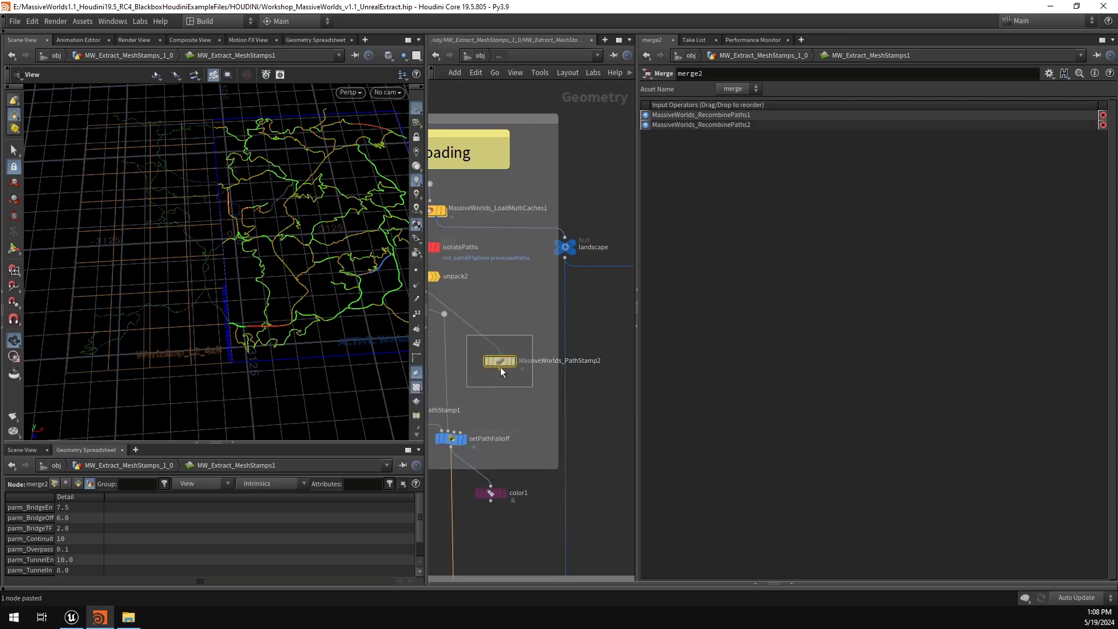
{"action": "scroll", "coordinate": [512, 407], "scroll_direction": "down", "scroll_amount": 3}
{"action": "scroll", "coordinate": [506, 366], "scroll_direction": "up", "scroll_amount": 3}
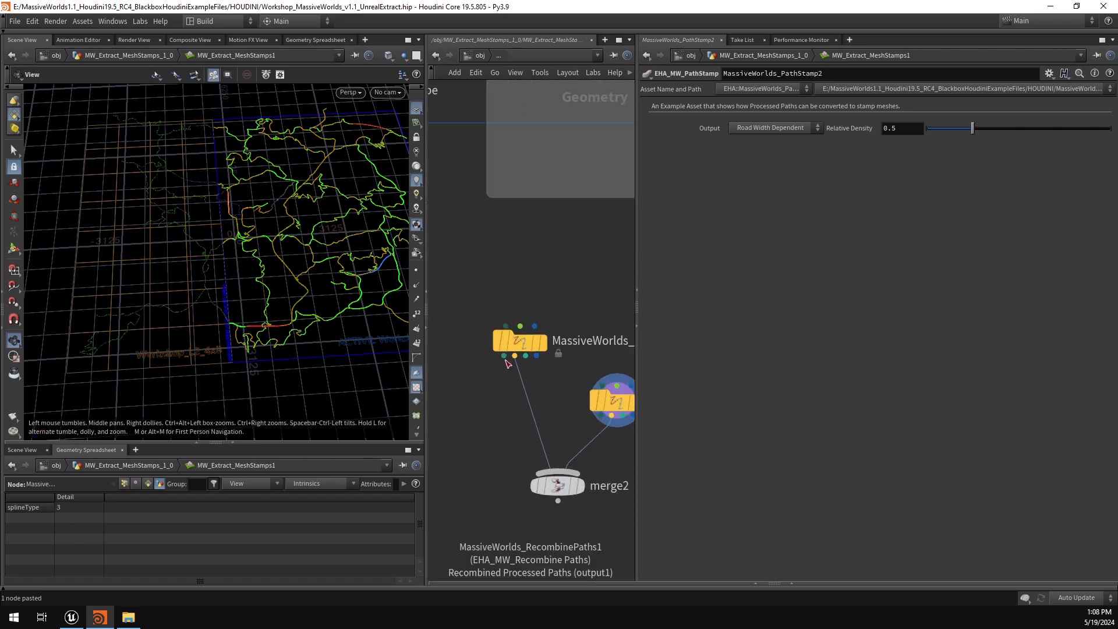
{"action": "middle_click_drag", "start_coordinate": [505, 404], "coordinate": [481, 364]}
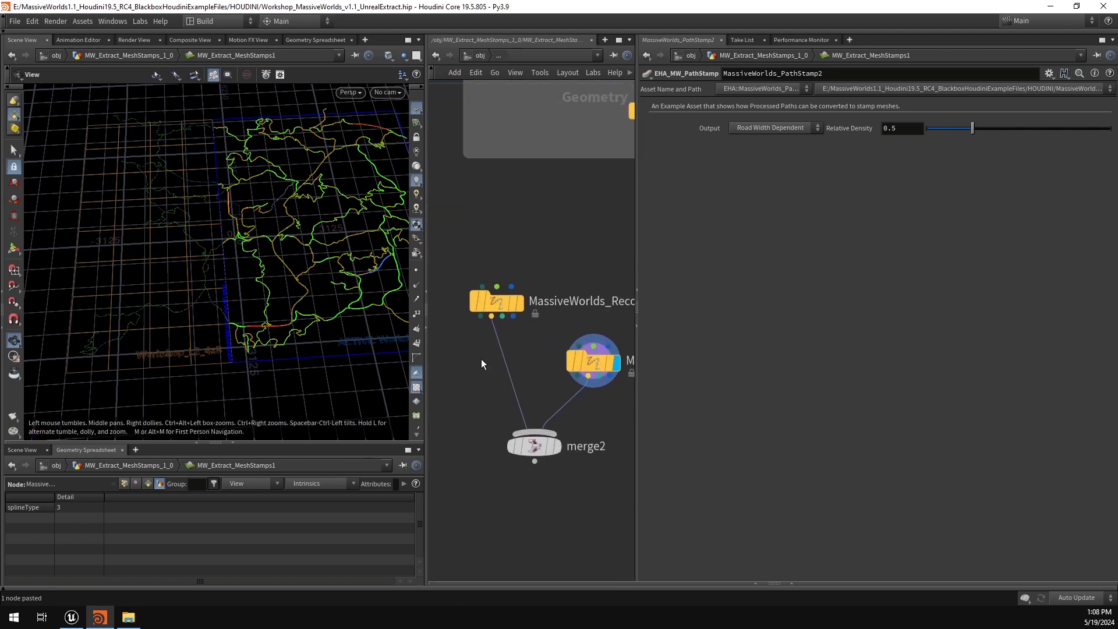
Step: Display the merged path stamps and inspect the road up close where the two projects meet
{"action": "left_click", "coordinate": [556, 446]}
{"action": "left_click", "coordinate": [544, 449]}
{"action": "scroll", "coordinate": [254, 260], "scroll_direction": "up", "scroll_amount": 2}
{"action": "scroll", "coordinate": [234, 230], "scroll_direction": "up", "scroll_amount": 6}
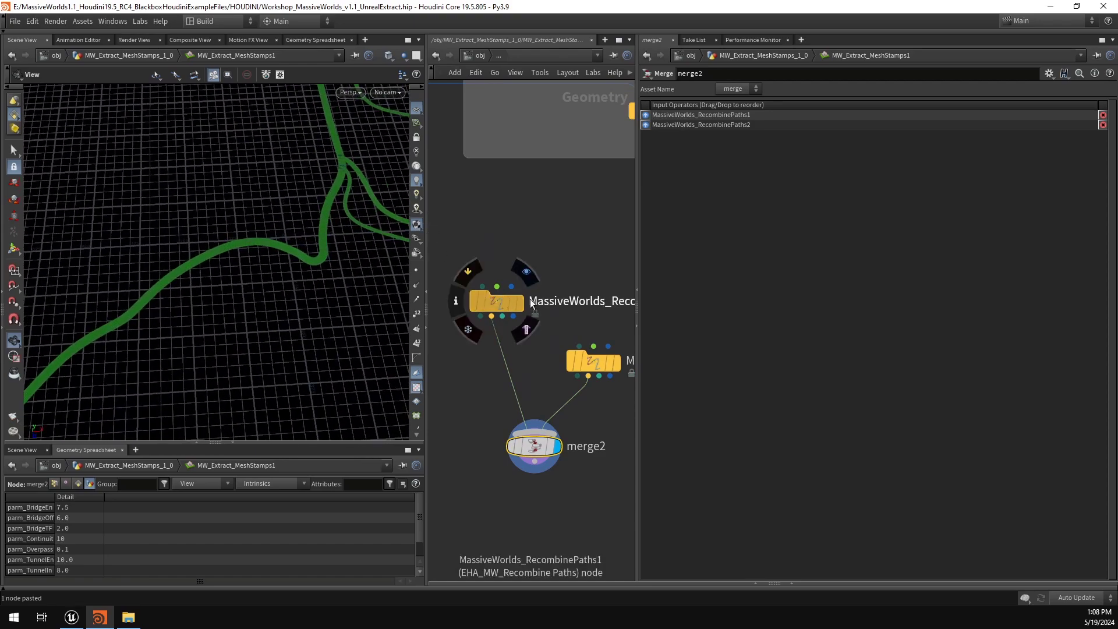
{"action": "left_click", "coordinate": [523, 271]}
{"action": "left_click_drag", "start_coordinate": [138, 320], "coordinate": [182, 295]}
{"action": "left_click", "coordinate": [558, 446]}
Step: Read the built-in Multi Project Transition help in the configuration of MassiveWorlds_RecombinePaths1
{"action": "left_click_drag", "start_coordinate": [534, 273], "coordinate": [454, 336]}
{"action": "scroll", "coordinate": [560, 251], "scroll_direction": "down", "scroll_amount": 2}
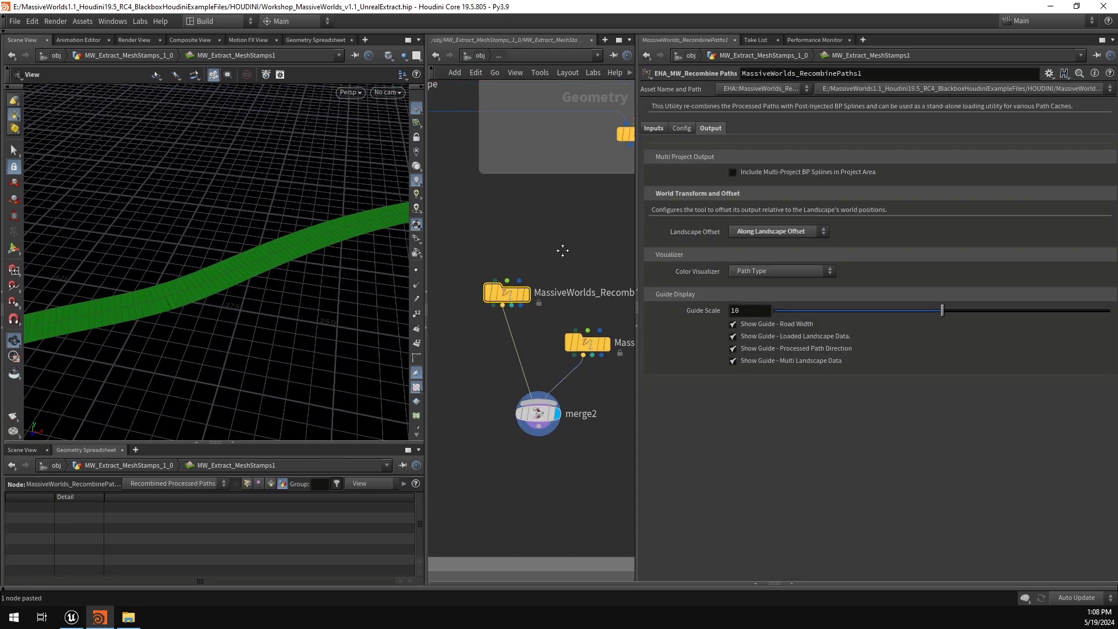
{"action": "middle_click_drag", "start_coordinate": [562, 250], "coordinate": [494, 266]}
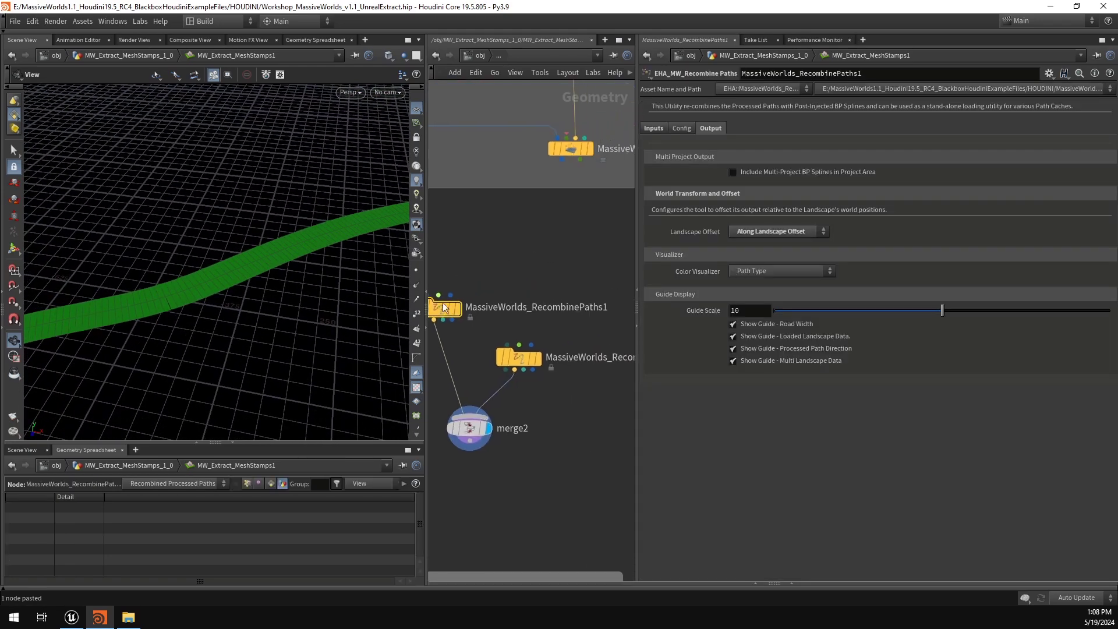
{"action": "left_click", "coordinate": [680, 128]}
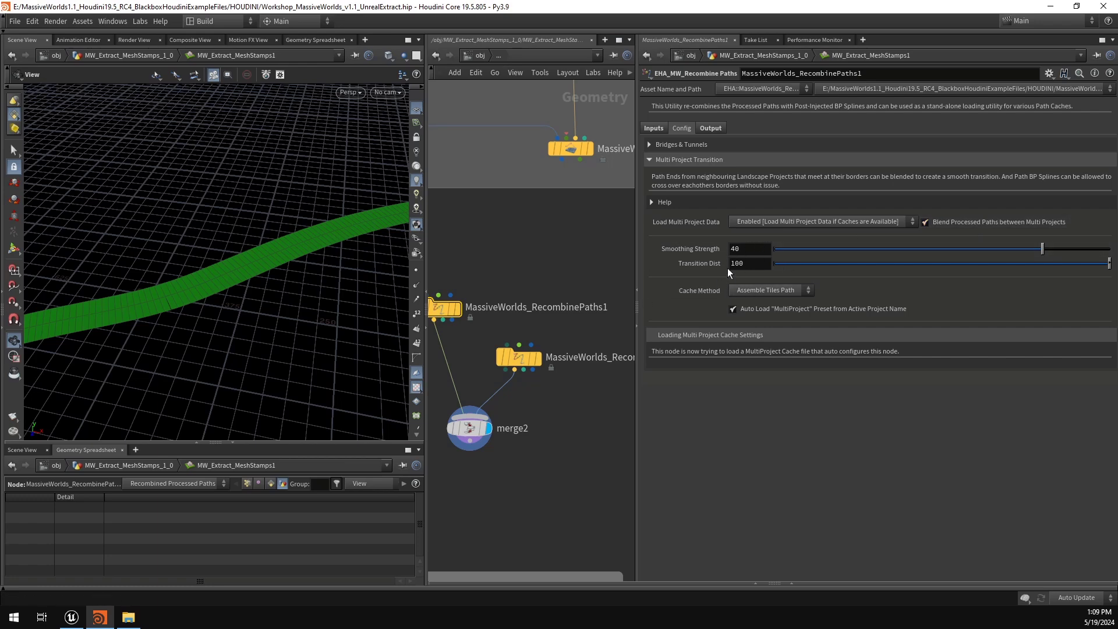
{"action": "left_click", "coordinate": [661, 200]}
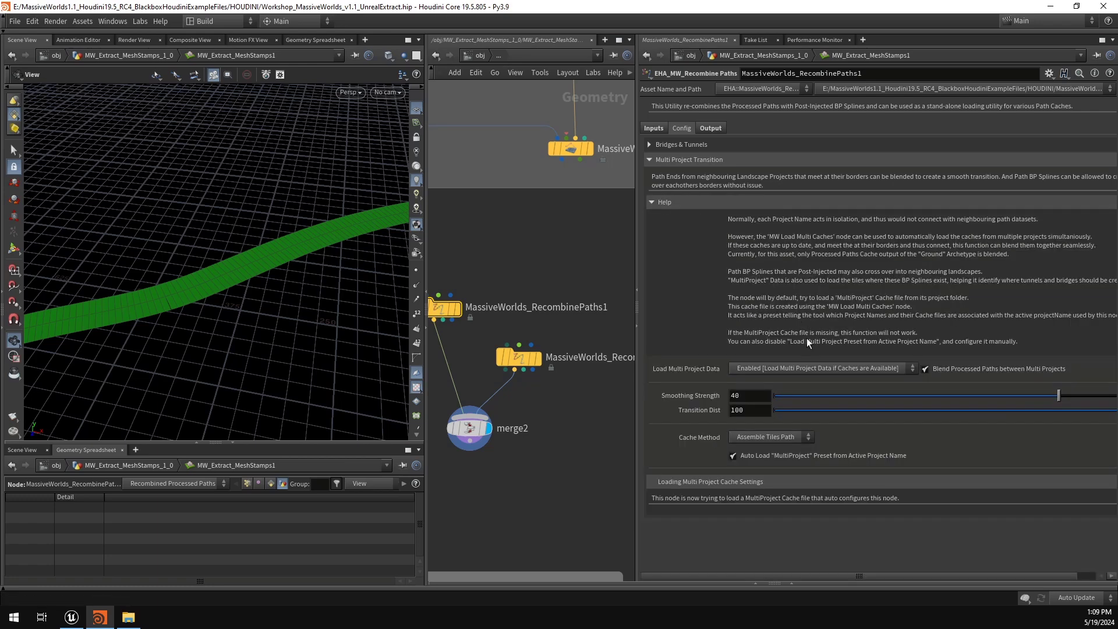
{"action": "left_click", "coordinate": [658, 203]}
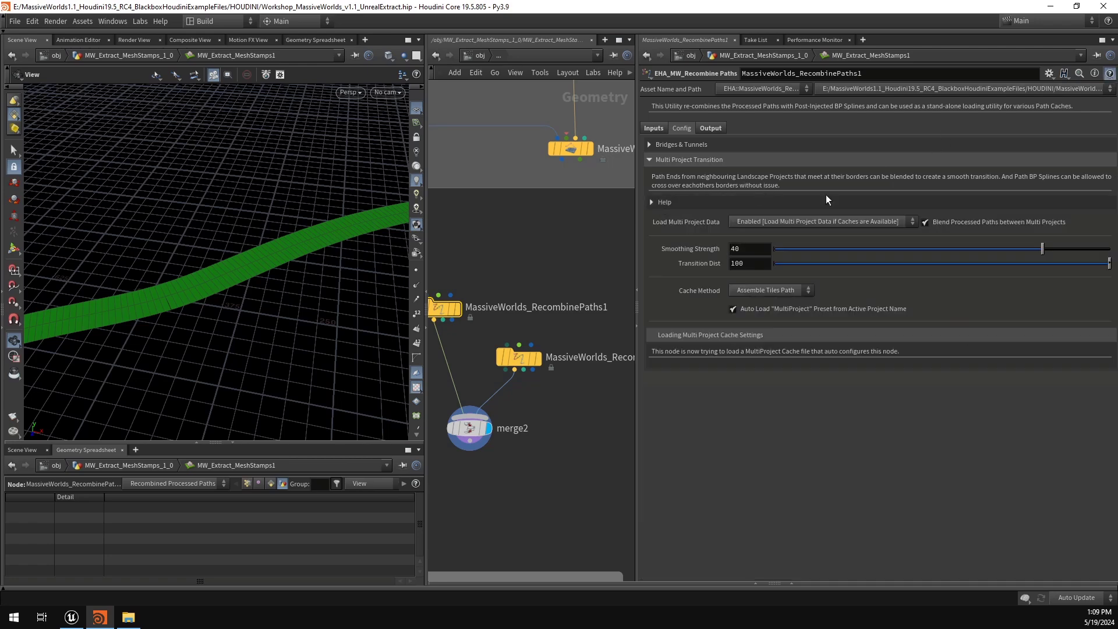
Step: Read the Recombine Paths node's documentation on Smoothing Strength and Transition Dist, and close it
{"action": "left_click_drag", "start_coordinate": [1117, 225], "coordinate": [482, 109]}
{"action": "scroll", "coordinate": [595, 243], "scroll_direction": "down", "scroll_amount": 15}
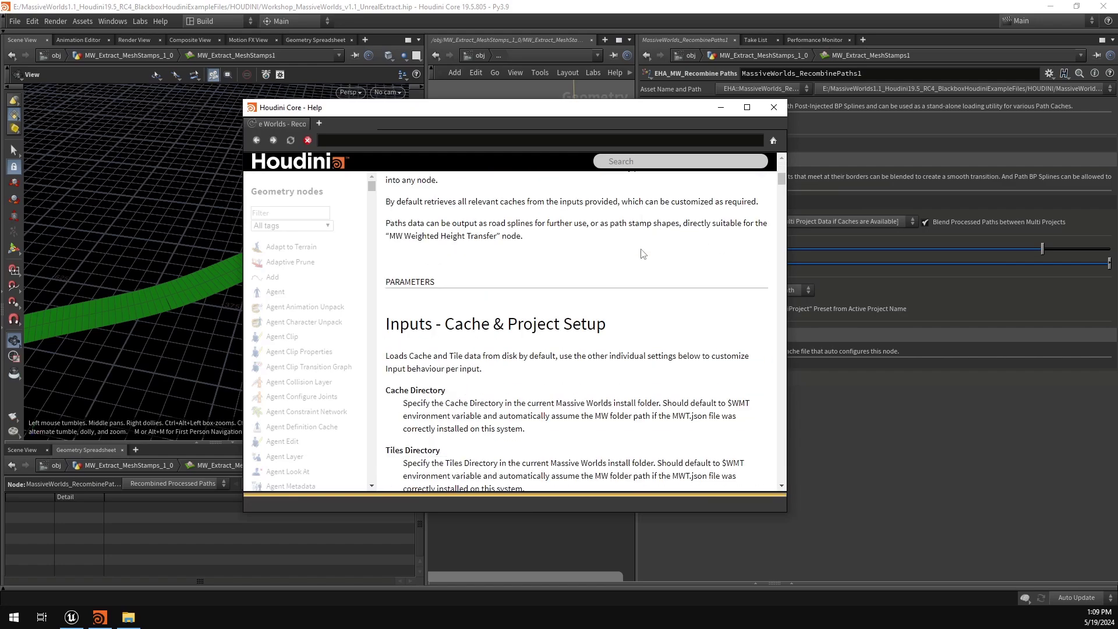
{"action": "scroll", "coordinate": [586, 257], "scroll_direction": "down", "scroll_amount": 15}
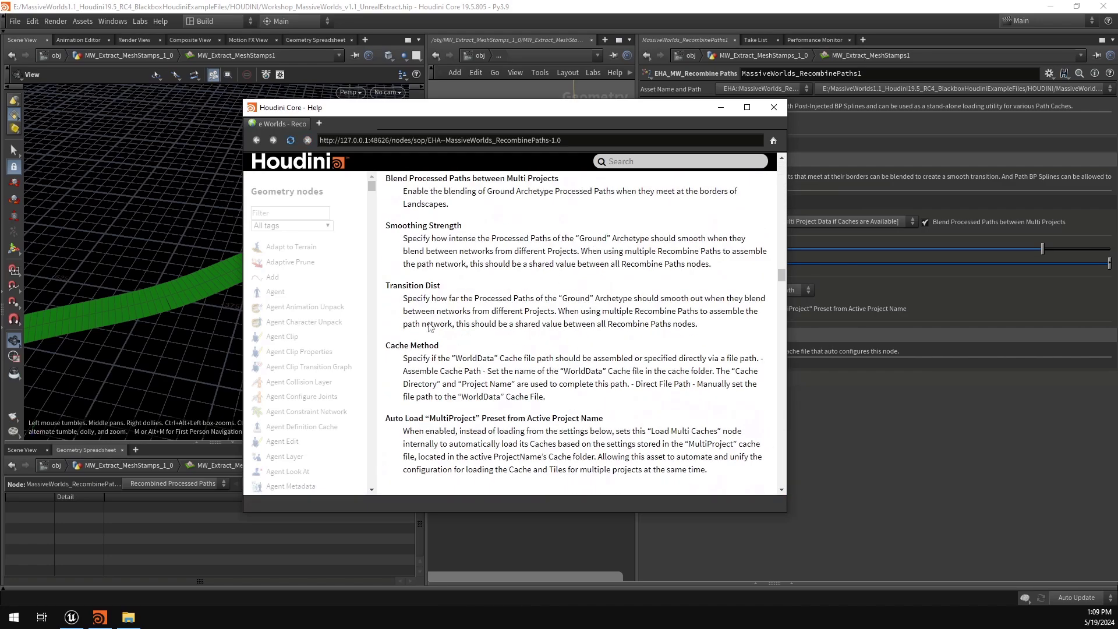
{"action": "left_click", "coordinate": [774, 107]}
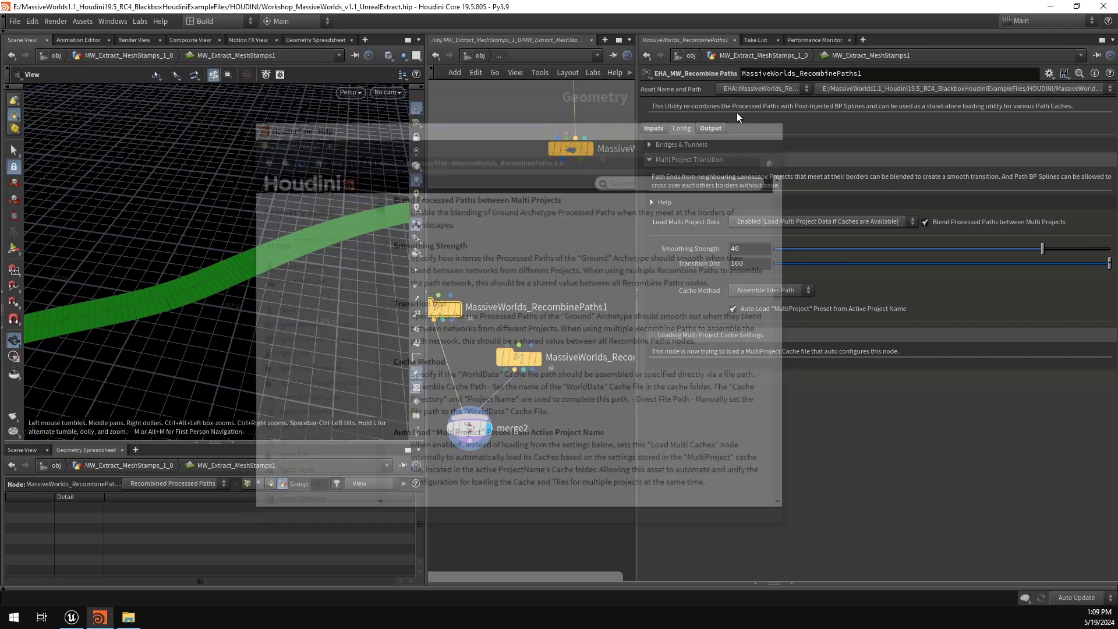
Step: Set the Color Visualizer to Project Edge Transition Dist on both Recombine Paths nodes
{"action": "left_click", "coordinate": [712, 127]}
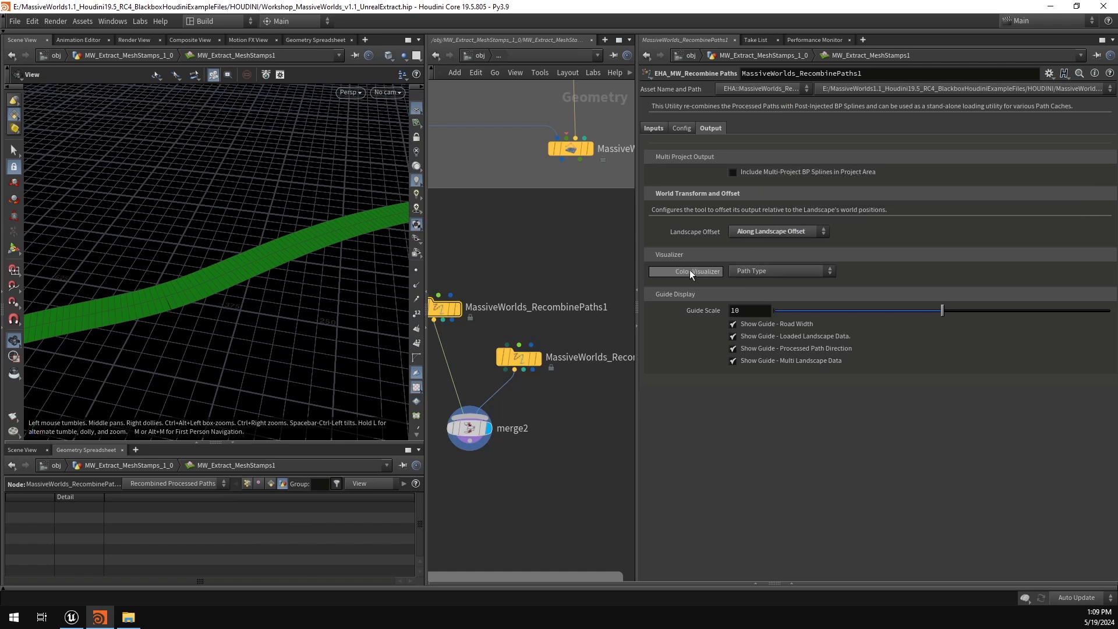
{"action": "left_click", "coordinate": [764, 271]}
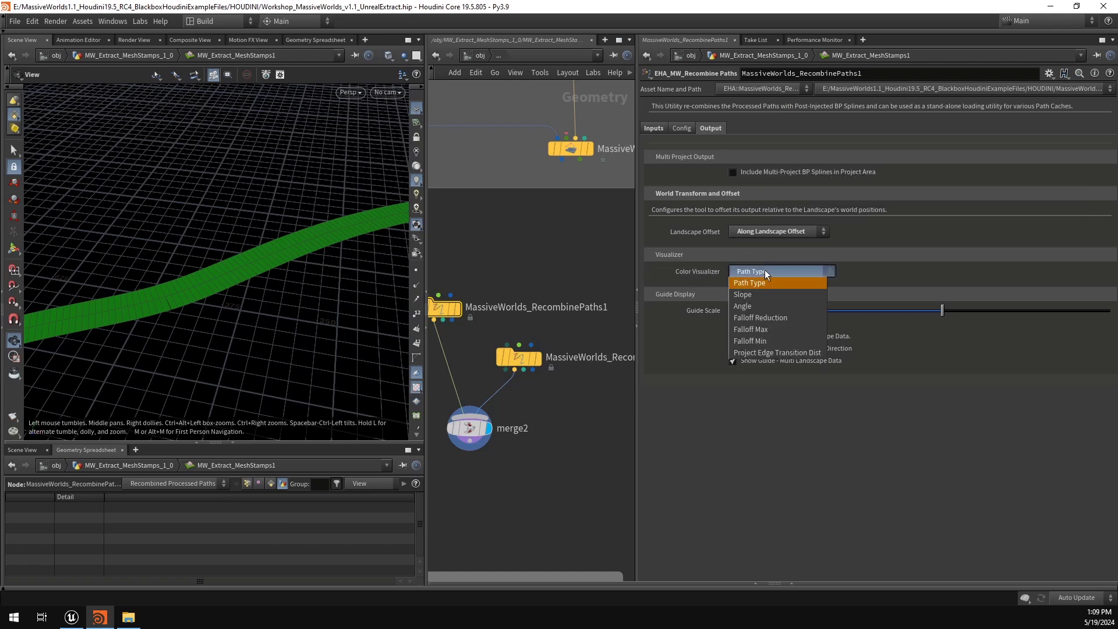
{"action": "left_click", "coordinate": [785, 352]}
{"action": "left_click", "coordinate": [518, 357]}
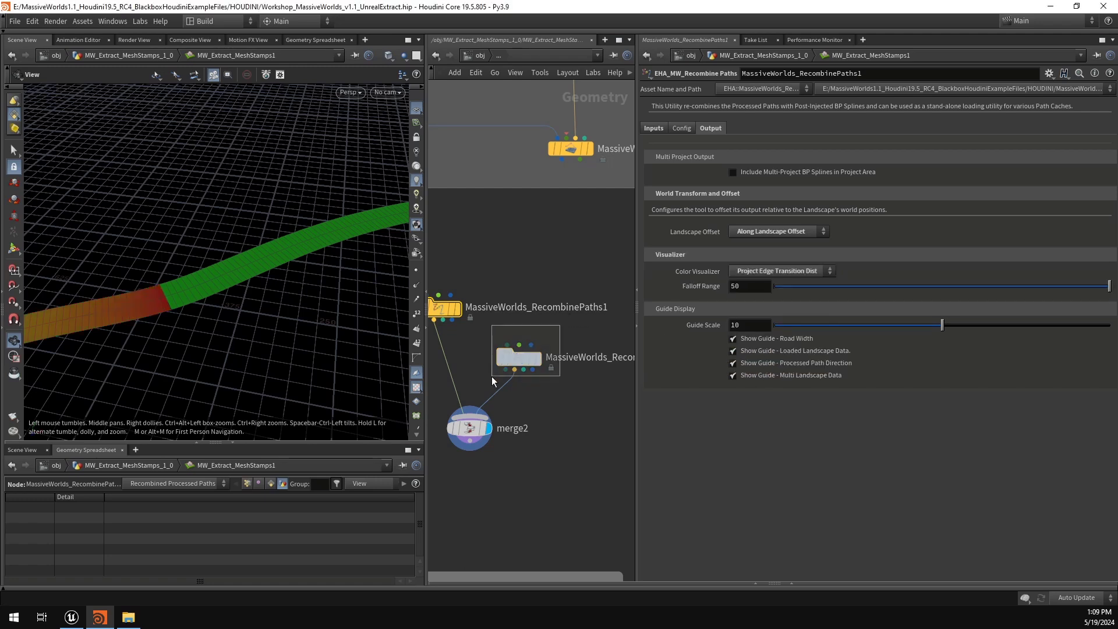
{"action": "left_click", "coordinate": [790, 269]}
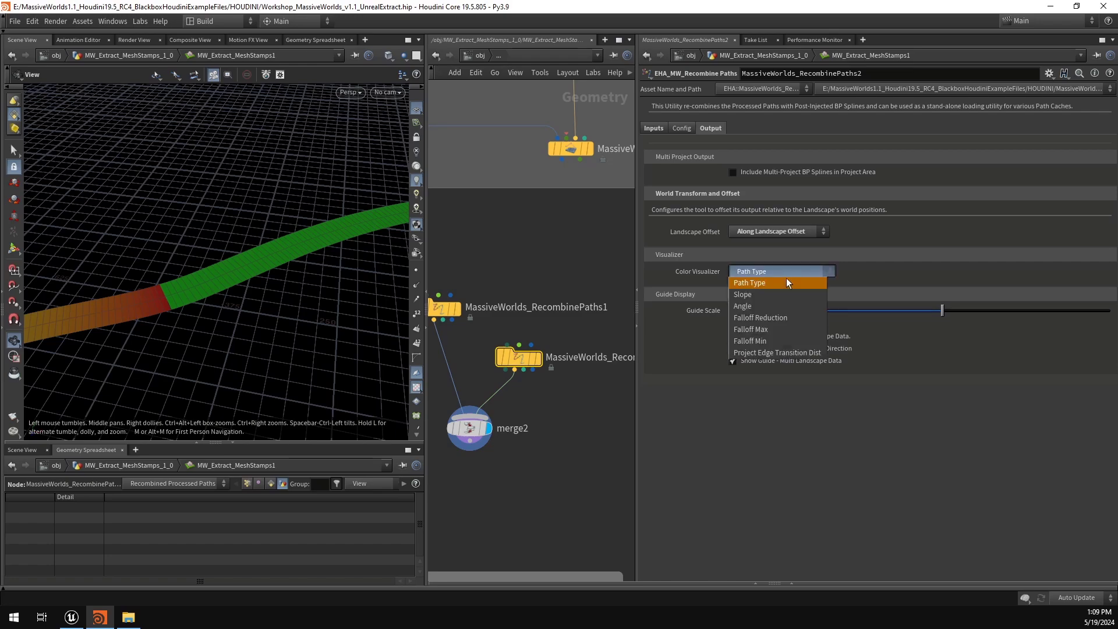
{"action": "left_click", "coordinate": [778, 355]}
Step: Hide the viewport's reference grid and toggle the wireframe/shaded display to show the merged path network's colours clearly
{"action": "left_click_drag", "start_coordinate": [268, 257], "coordinate": [286, 223]}
{"action": "middle_click_drag", "start_coordinate": [286, 222], "coordinate": [283, 194]}
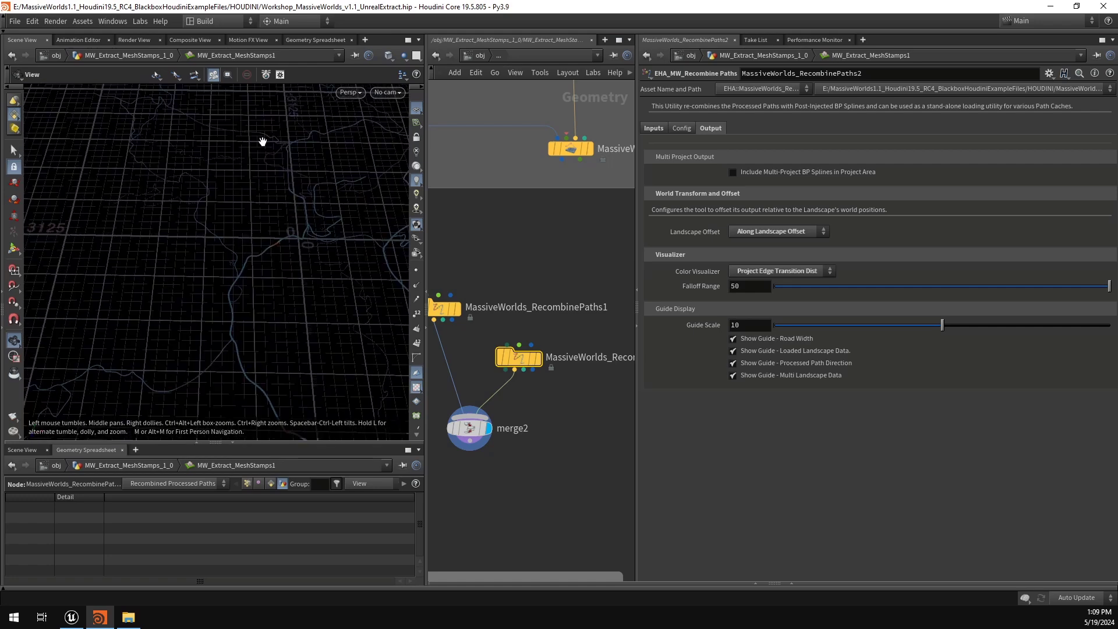
{"action": "right_click_drag", "start_coordinate": [262, 142], "coordinate": [254, 191]}
{"action": "left_click", "coordinate": [417, 109]}
{"action": "right_click_drag", "start_coordinate": [177, 157], "coordinate": [169, 189]}
{"action": "key", "text": "shift+w"}
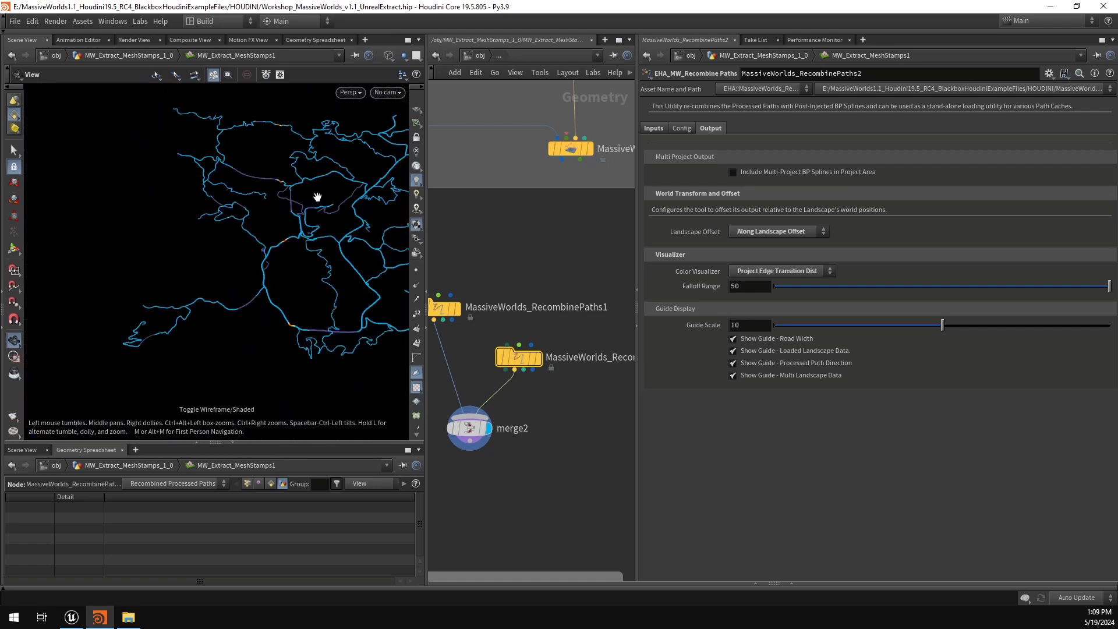
Step: Examine the transition distance colours on the paths along the border between the two projects
{"action": "middle_click_drag", "start_coordinate": [317, 198], "coordinate": [254, 203]}
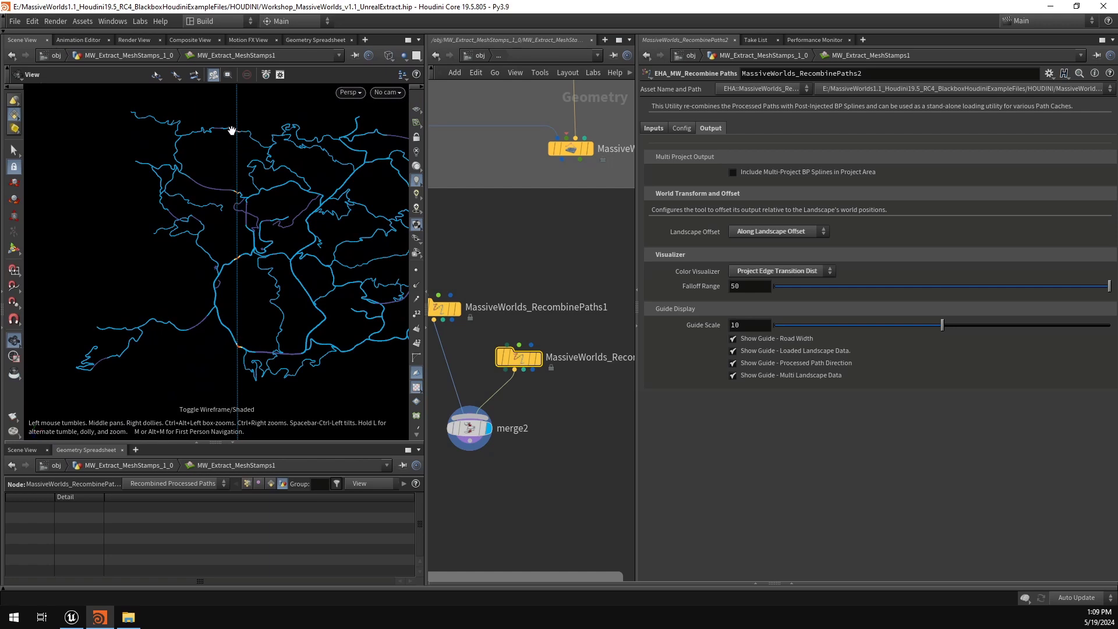
{"action": "scroll", "coordinate": [238, 356], "scroll_direction": "up", "scroll_amount": 10}
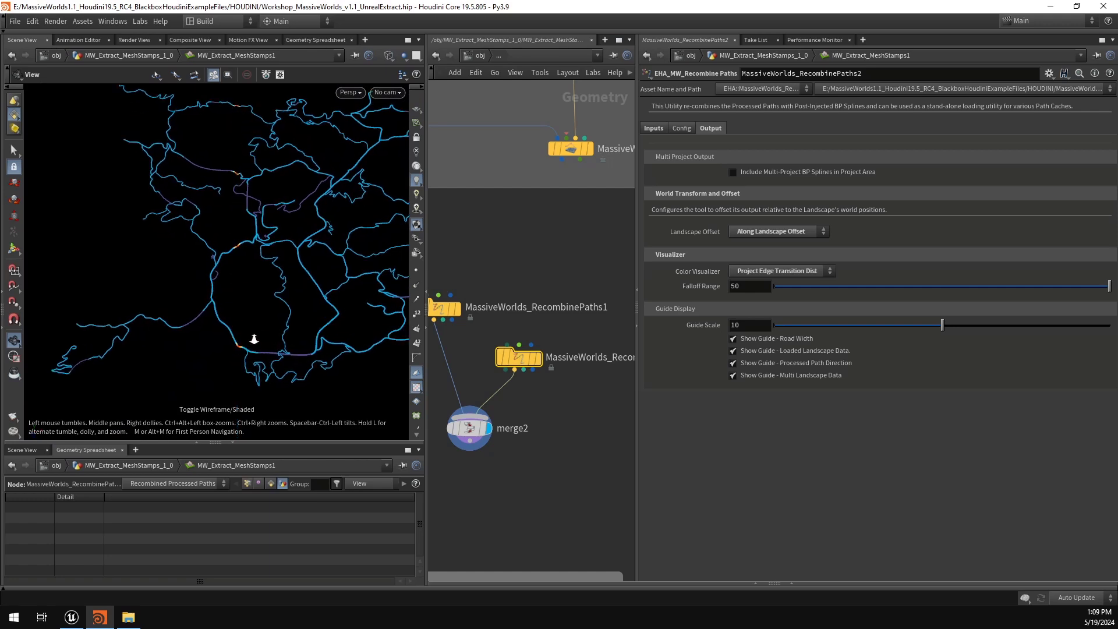
{"action": "right_click_drag", "start_coordinate": [494, 330], "coordinate": [255, 288]}
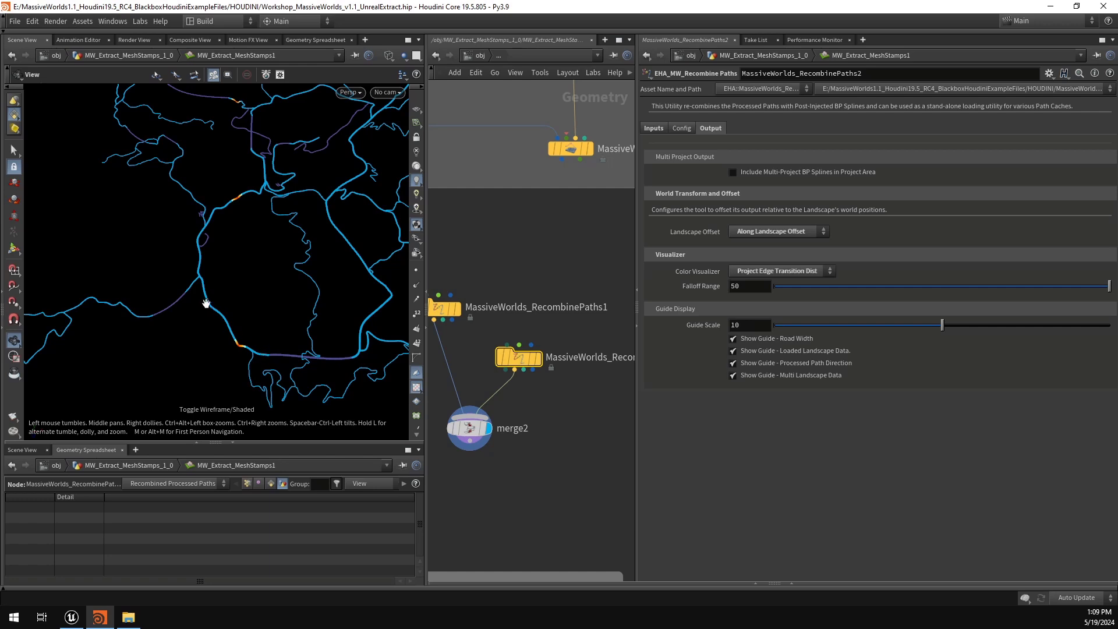
{"action": "right_click_drag", "start_coordinate": [252, 110], "coordinate": [261, 199]}
{"action": "middle_click_drag", "start_coordinate": [268, 214], "coordinate": [251, 208]}
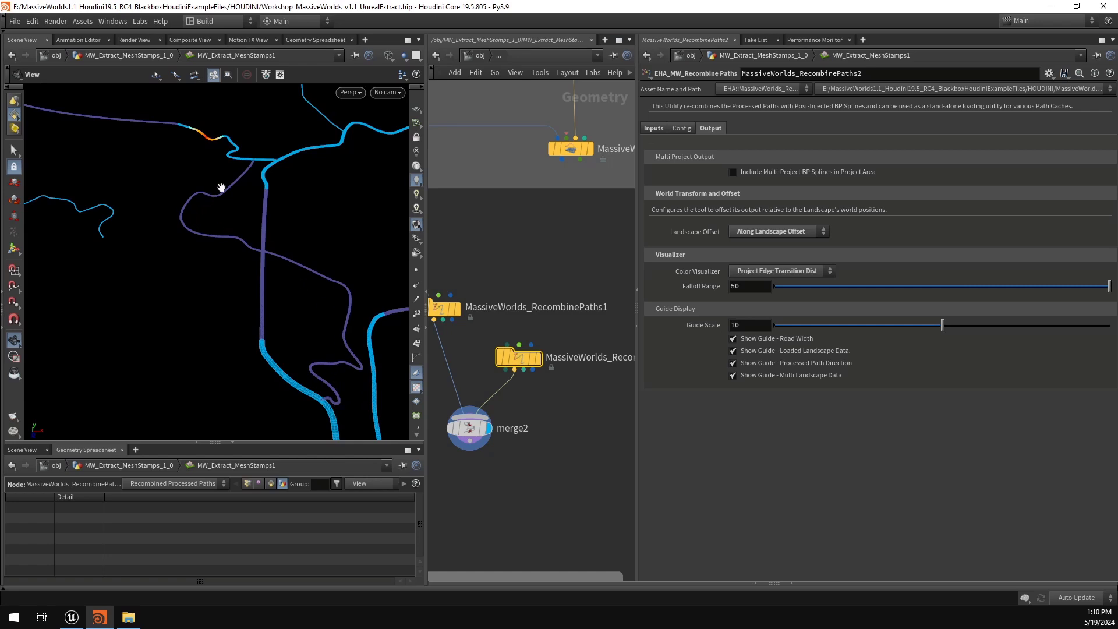
{"action": "middle_click_drag", "start_coordinate": [232, 179], "coordinate": [322, 178]}
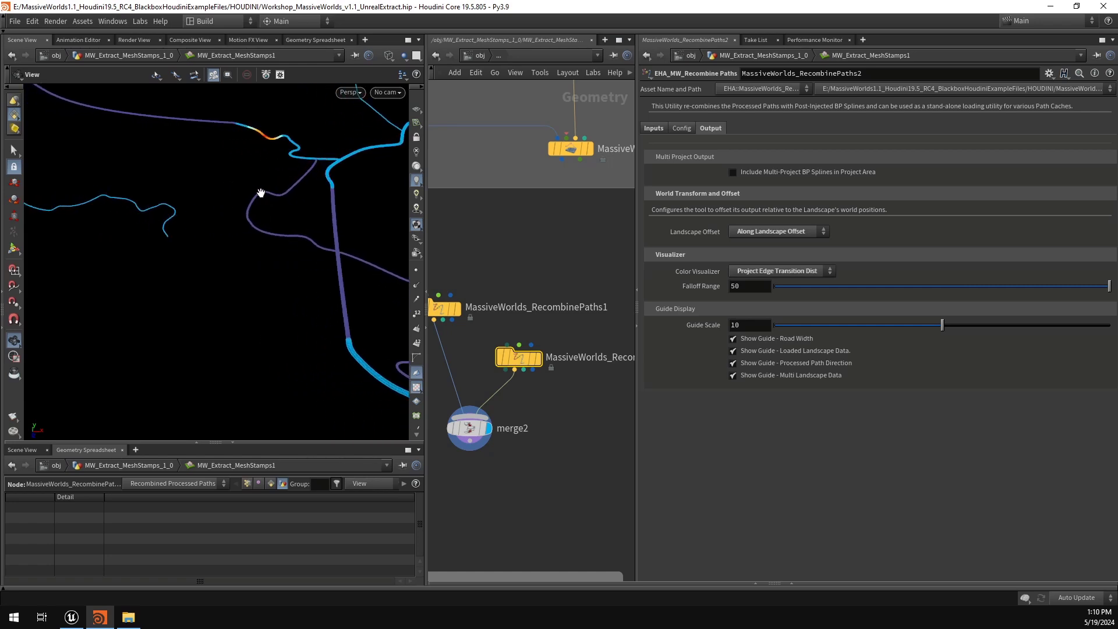
Step: Display MassiveWorlds_RecombinePaths1 and enable Include Multi-Project BP Splines in Project Area on it
{"action": "middle_click_drag", "start_coordinate": [290, 241], "coordinate": [208, 211]}
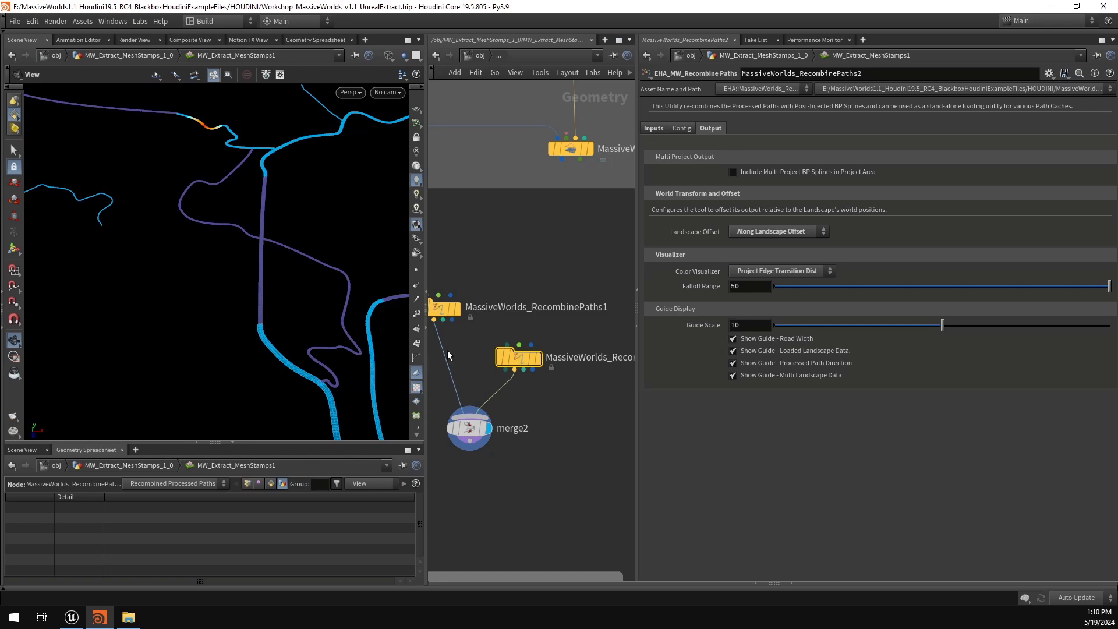
{"action": "left_click", "coordinate": [458, 308]}
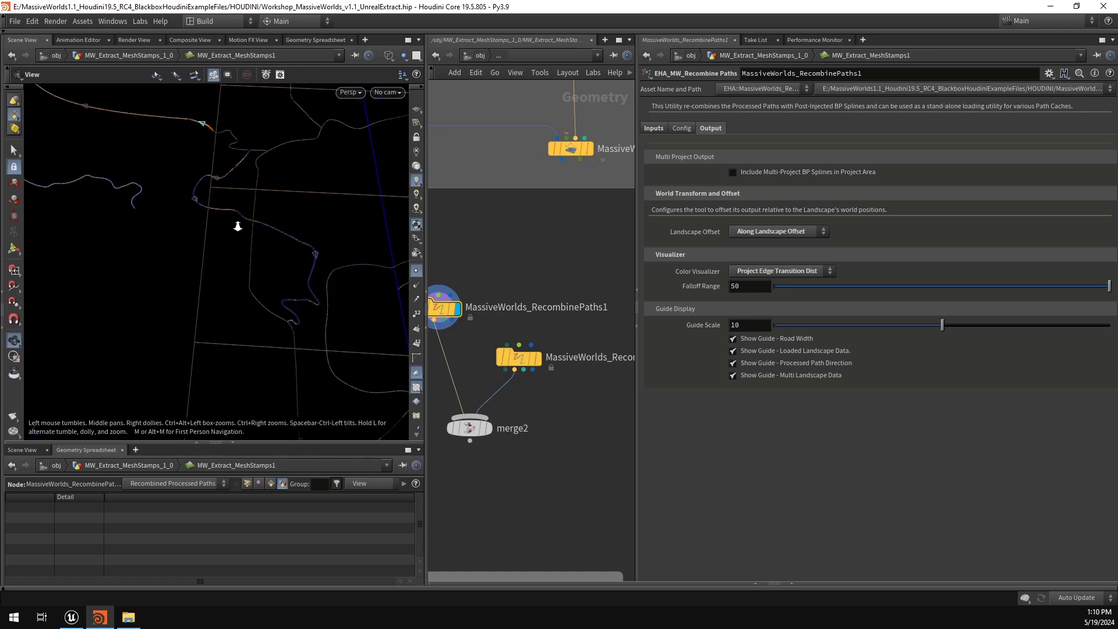
{"action": "scroll", "coordinate": [237, 225], "scroll_direction": "down", "scroll_amount": 10}
{"action": "left_click_drag", "start_coordinate": [256, 227], "coordinate": [211, 252]}
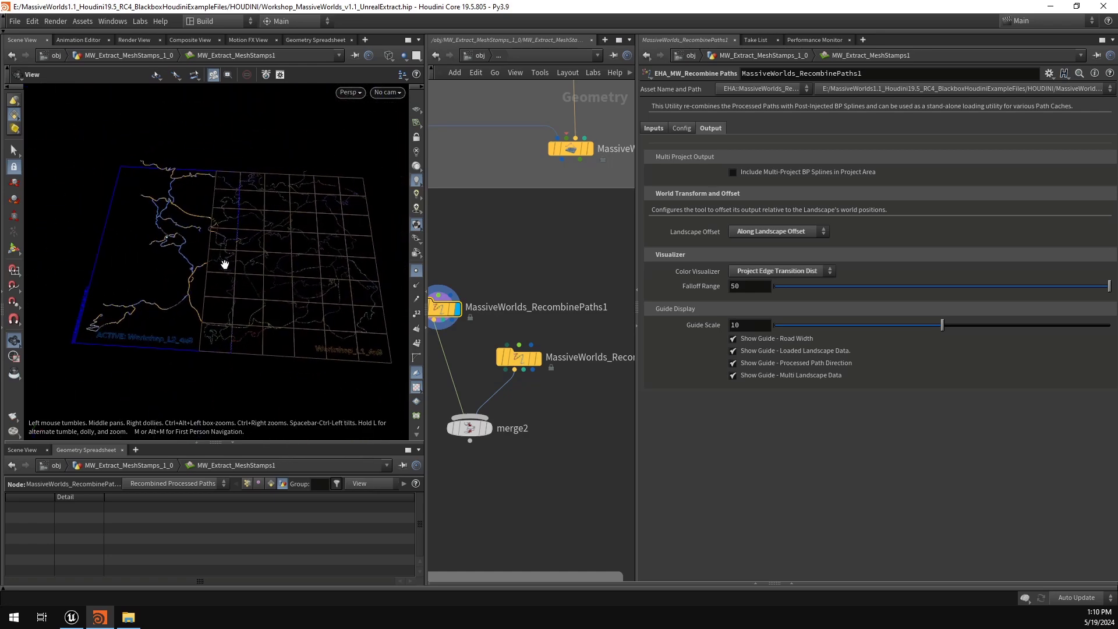
{"action": "middle_click_drag", "start_coordinate": [225, 265], "coordinate": [228, 268]}
{"action": "right_click_drag", "start_coordinate": [212, 237], "coordinate": [506, 233]}
{"action": "middle_click_drag", "start_coordinate": [257, 204], "coordinate": [205, 237]}
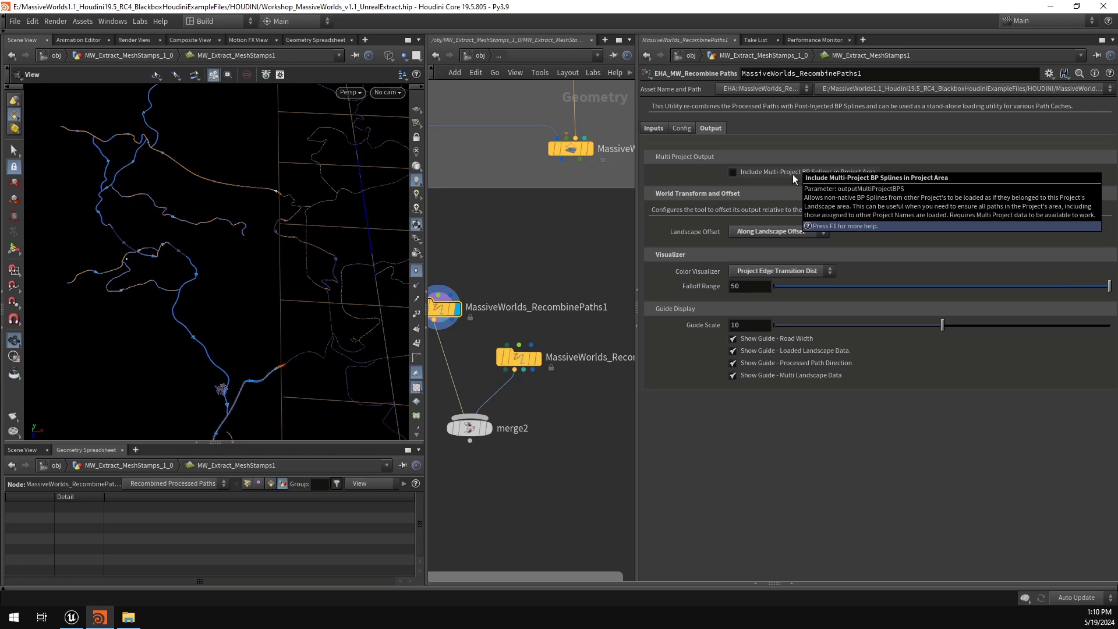
{"action": "left_click", "coordinate": [807, 172]}
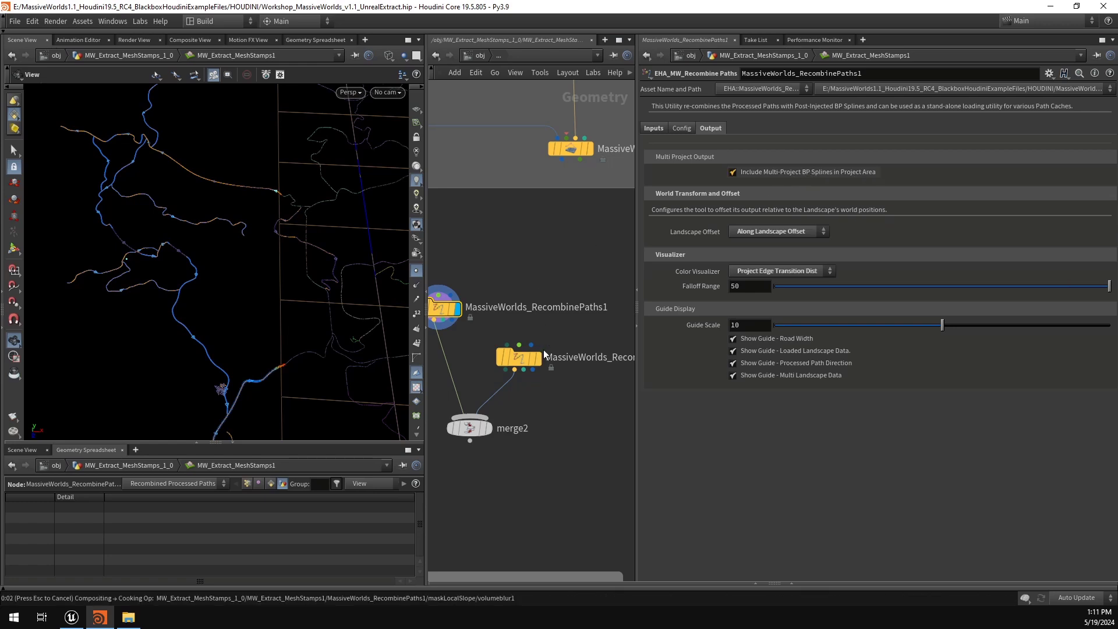
Step: Enable Include Multi-Project BP Splines in Project Area on MassiveWorlds_RecombinePaths2 and display its paths at the project border
{"action": "left_click_drag", "start_coordinate": [564, 330], "coordinate": [476, 377]}
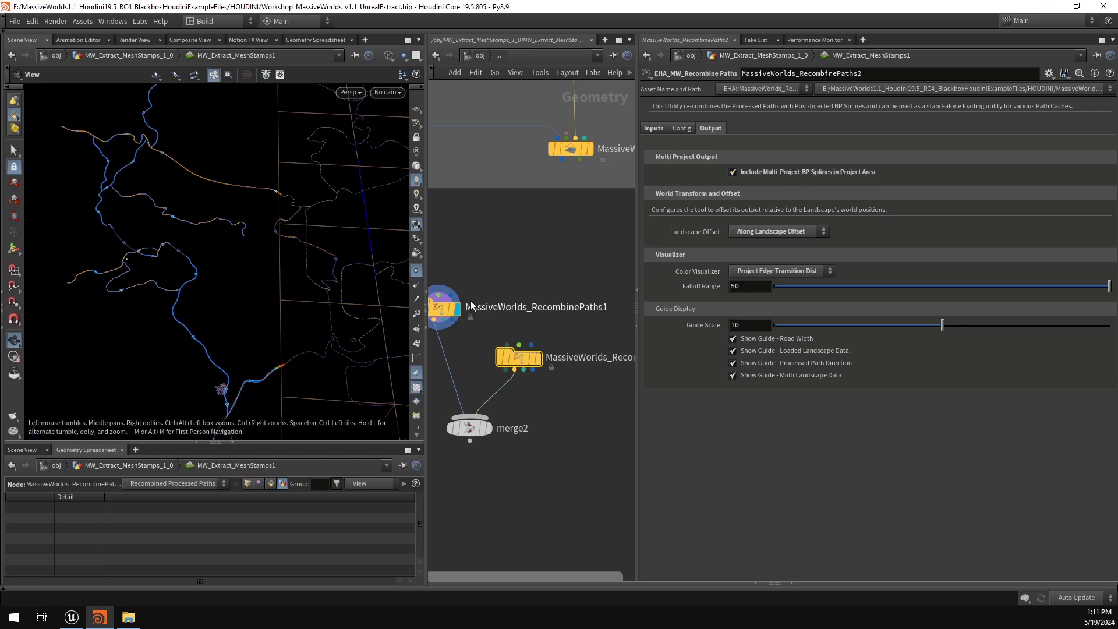
{"action": "middle_click_drag", "start_coordinate": [567, 338], "coordinate": [551, 337]}
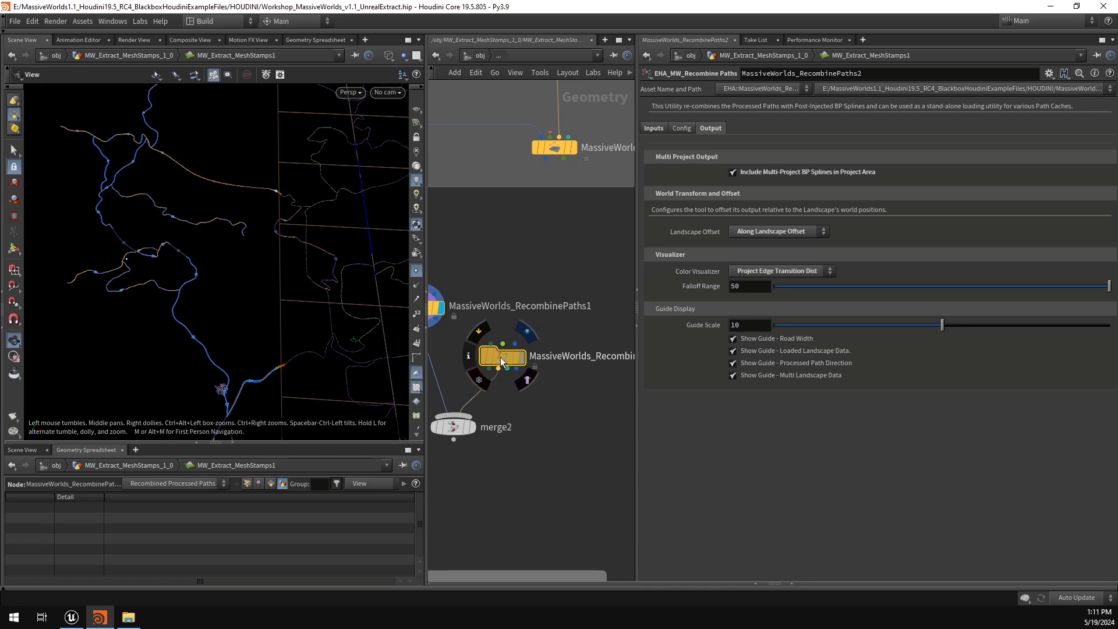
{"action": "key", "text": "r"}
{"action": "middle_click_drag", "start_coordinate": [254, 245], "coordinate": [219, 247]}
{"action": "right_click_drag", "start_coordinate": [219, 247], "coordinate": [342, 253]}
{"action": "middle_click_drag", "start_coordinate": [239, 238], "coordinate": [204, 257]}
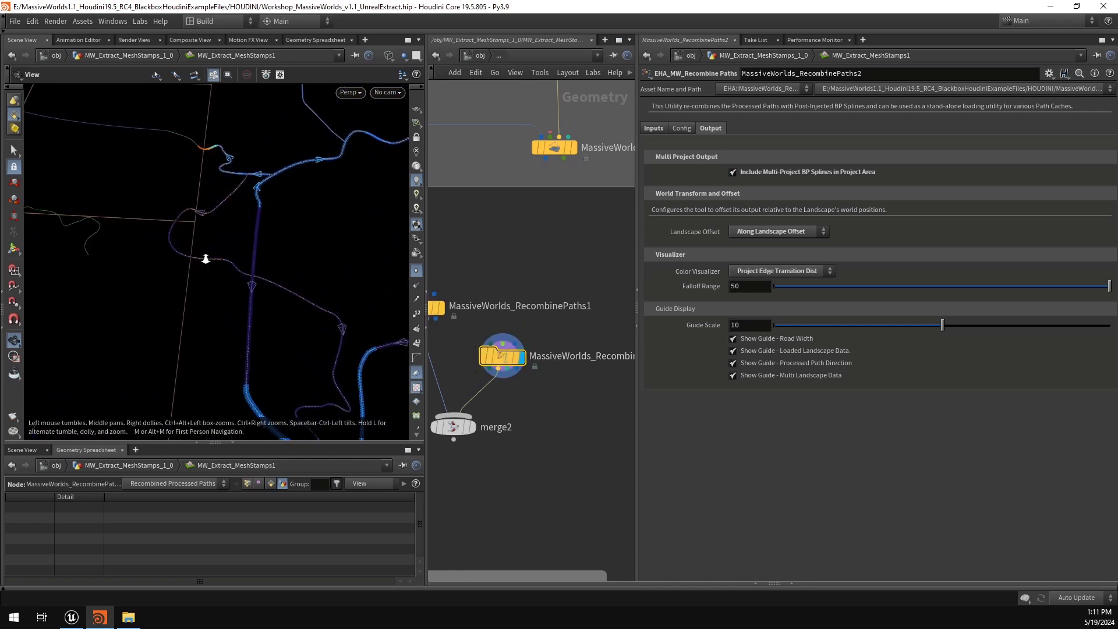
{"action": "middle_click_drag", "start_coordinate": [547, 403], "coordinate": [553, 382]}
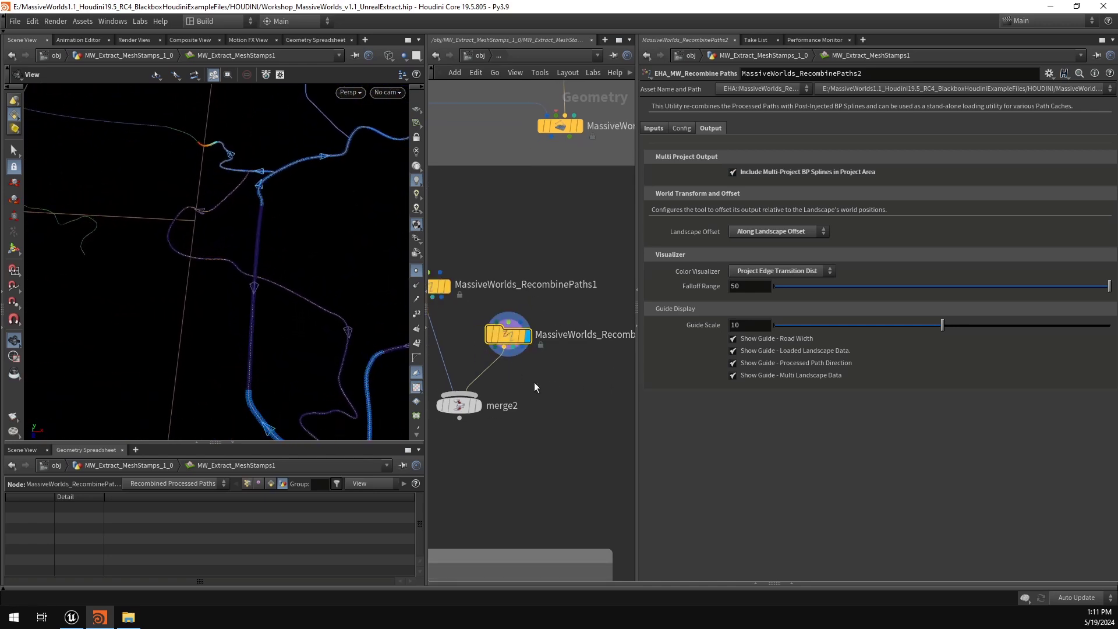
Step: Hide the Road Width, Loaded Landscape Data, Processed Path Direction and Multi Landscape Data guides on MassiveWorlds_RecombinePaths2
{"action": "left_click", "coordinate": [753, 338]}
{"action": "left_click", "coordinate": [754, 350]}
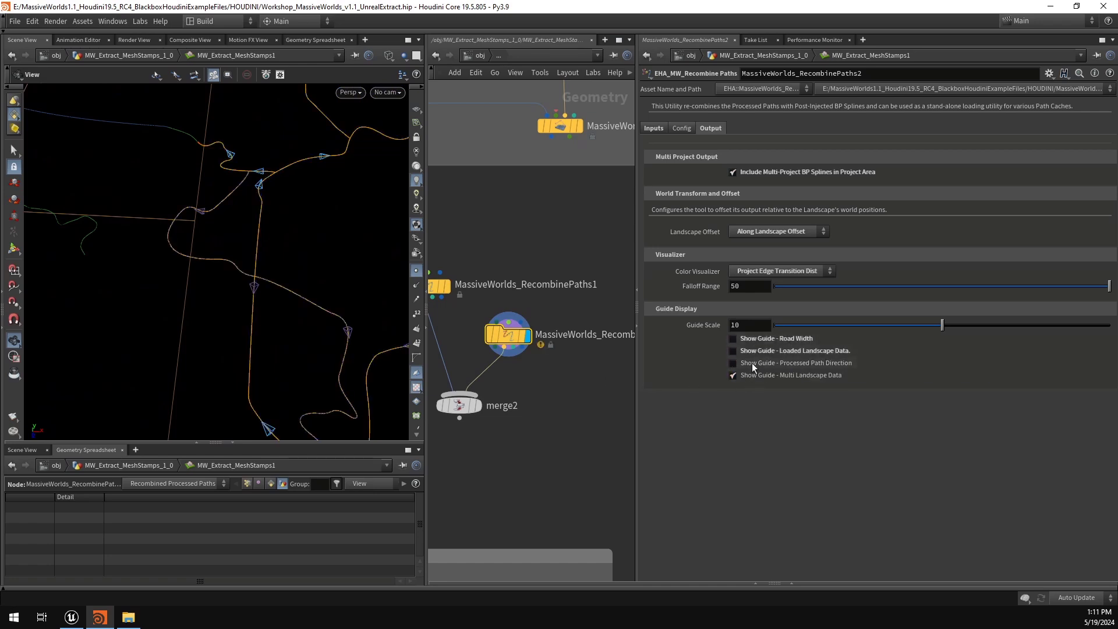
{"action": "left_click", "coordinate": [752, 362]}
{"action": "left_click", "coordinate": [753, 375]}
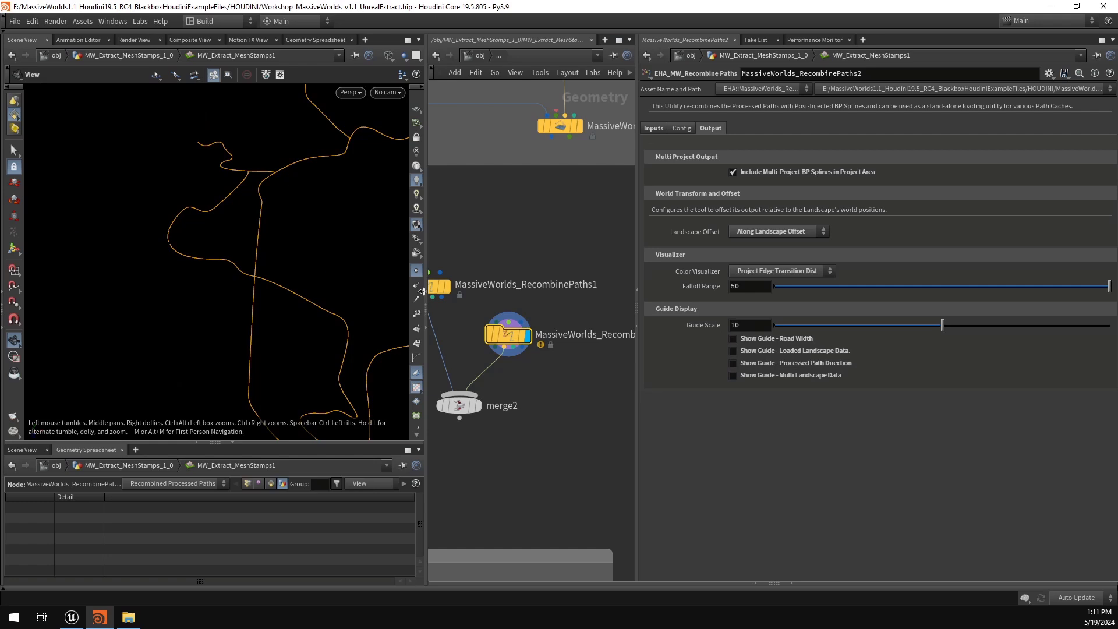
{"action": "middle_click_drag", "start_coordinate": [525, 252], "coordinate": [536, 258]}
{"action": "left_click_drag", "start_coordinate": [222, 222], "coordinate": [223, 235]}
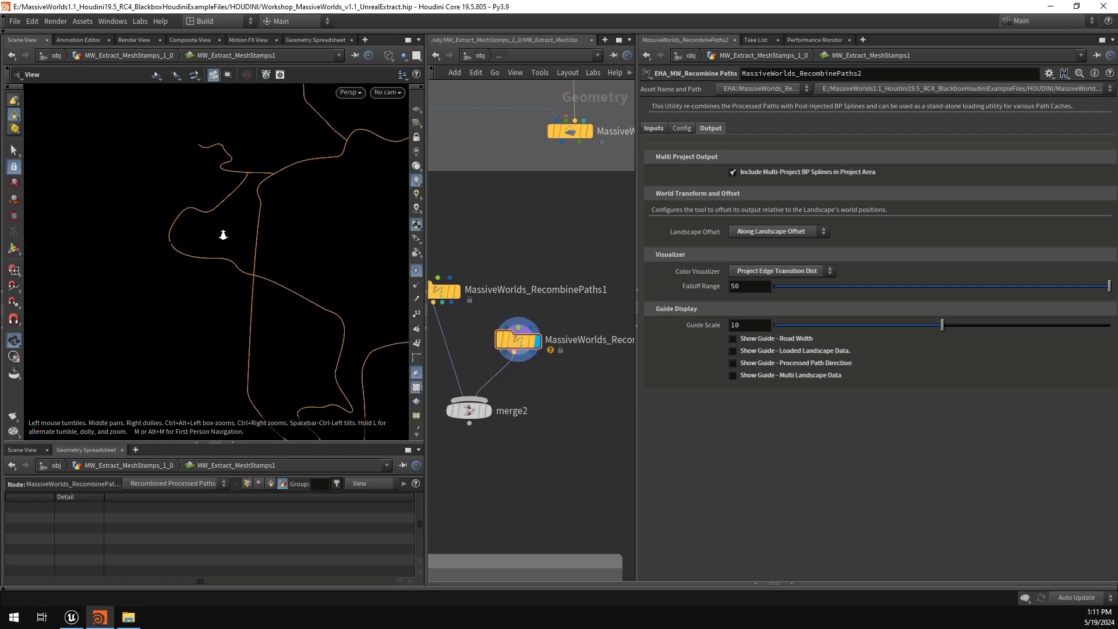
{"action": "left_click", "coordinate": [786, 173]}
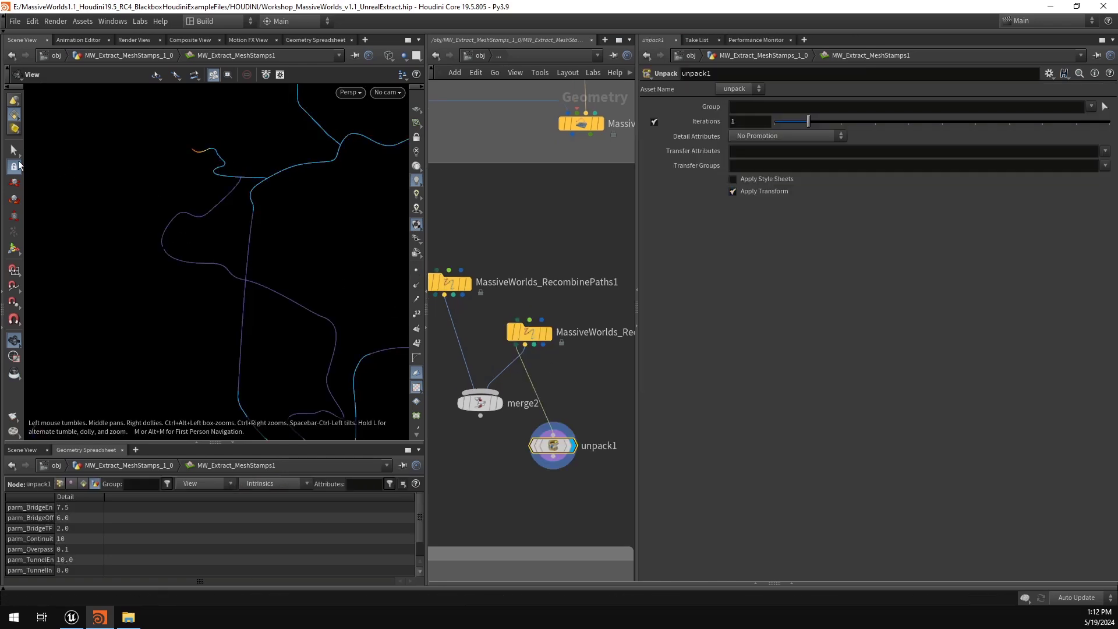
Step: Highlight the winding border path in the unpacked RecombinePaths2 output and examine it within the whole path network
{"action": "left_click", "coordinate": [14, 150]}
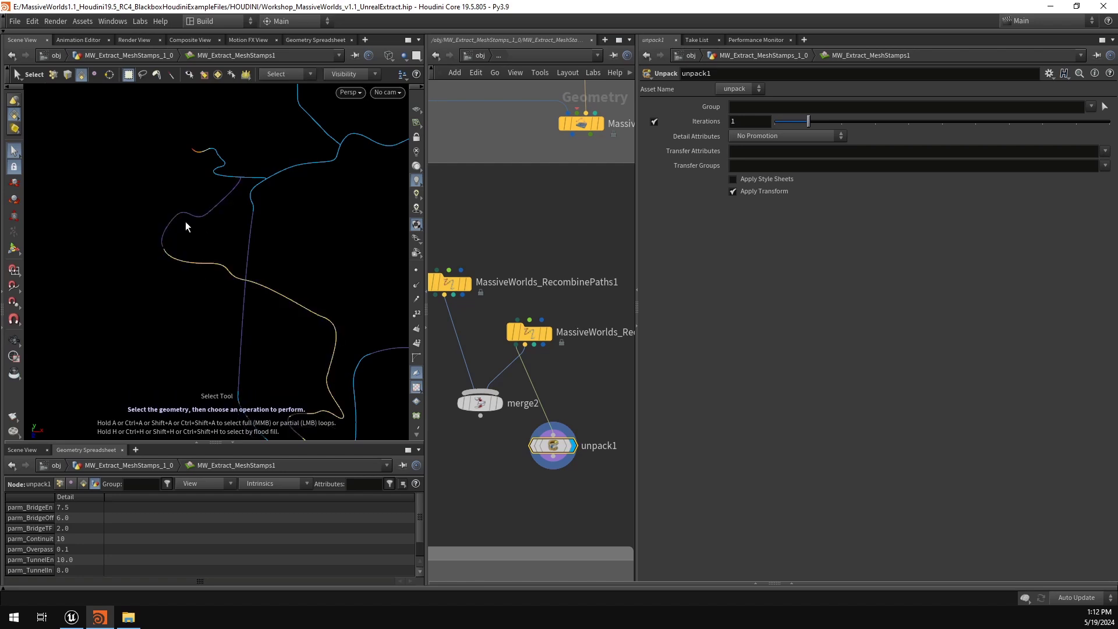
{"action": "scroll", "coordinate": [168, 205], "scroll_direction": "down", "scroll_amount": 10}
{"action": "middle_click_drag", "start_coordinate": [253, 210], "coordinate": [215, 219], "text": "alt"}
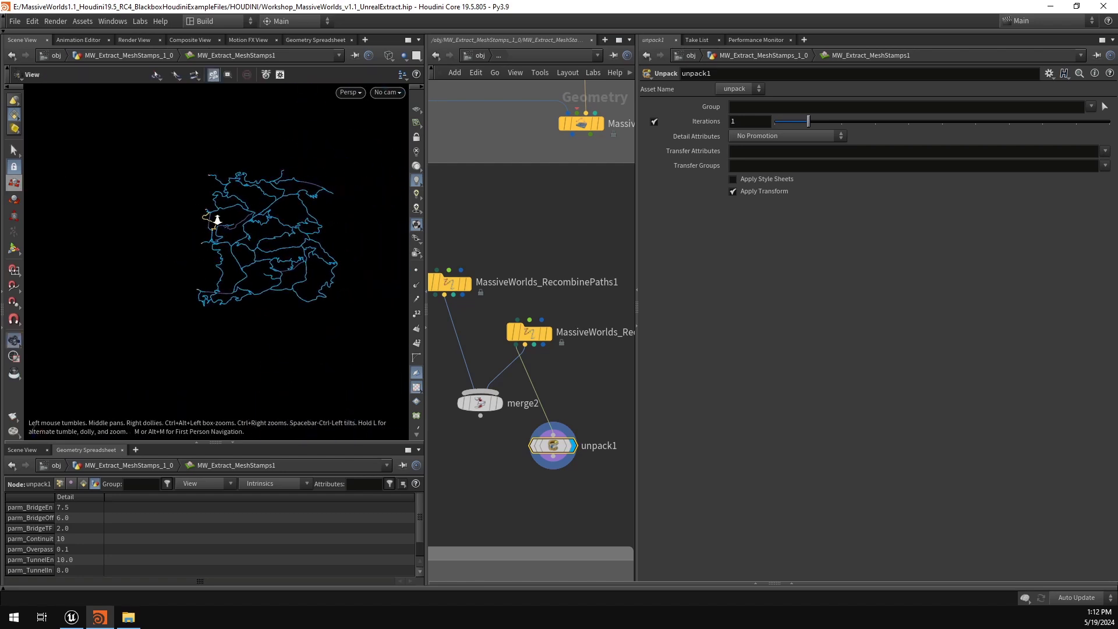
{"action": "scroll", "coordinate": [215, 219], "scroll_direction": "up", "scroll_amount": 4}
{"action": "scroll", "coordinate": [203, 224], "scroll_direction": "up", "scroll_amount": 3}
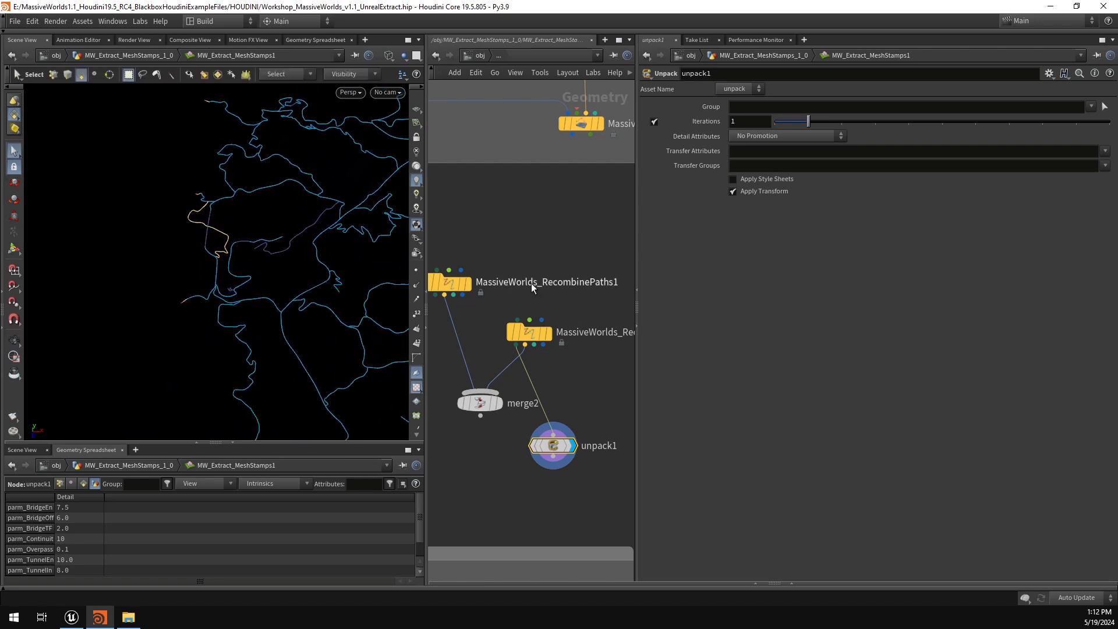
{"action": "middle_click_drag", "start_coordinate": [516, 241], "coordinate": [548, 234]}
{"action": "left_click", "coordinate": [480, 276]}
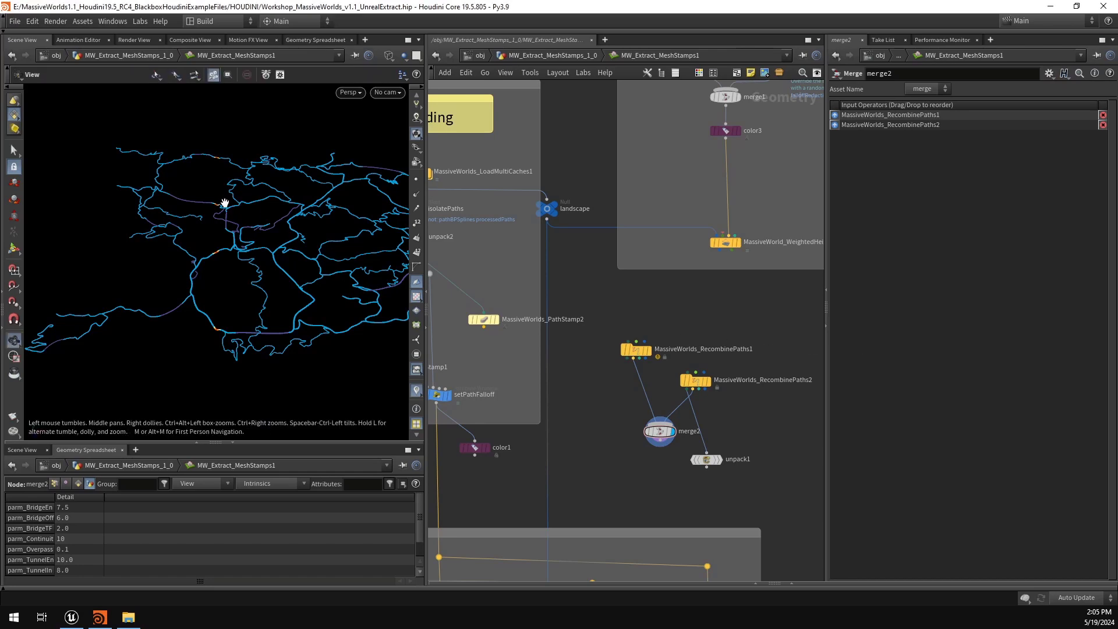
Step: Examine the merged network's path junction and the transition where both projects' processed paths meet at the border
{"action": "right_click_drag", "start_coordinate": [224, 204], "coordinate": [425, 208], "text": "alt"}
{"action": "right_click_drag", "start_coordinate": [225, 218], "coordinate": [312, 215], "text": "alt"}
{"action": "mouse_move", "coordinate": [235, 221]}
{"action": "right_mouse_down", "text": "alt"}
{"action": "mouse_move", "coordinate": [292, 225]}
{"action": "mouse_move", "coordinate": [247, 212]}
{"action": "right_mouse_up", "text": "alt"}
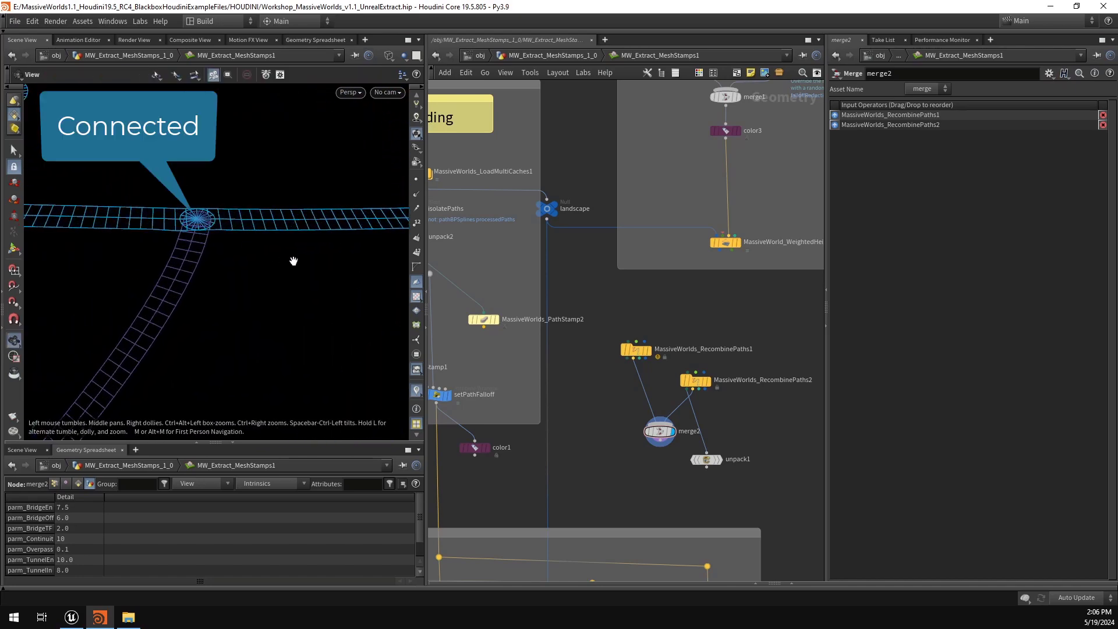
{"action": "right_click_drag", "start_coordinate": [294, 260], "coordinate": [233, 256], "text": "alt"}
{"action": "middle_click_drag", "start_coordinate": [314, 292], "coordinate": [304, 257], "text": "alt"}
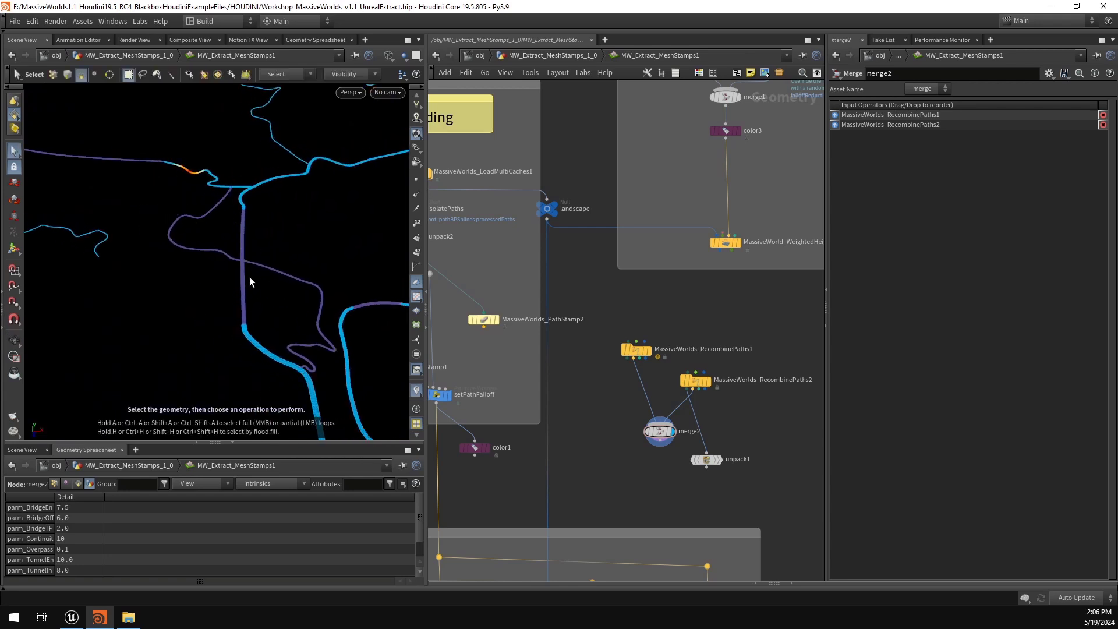
{"action": "middle_click_drag", "start_coordinate": [212, 180], "coordinate": [259, 220], "text": "alt"}
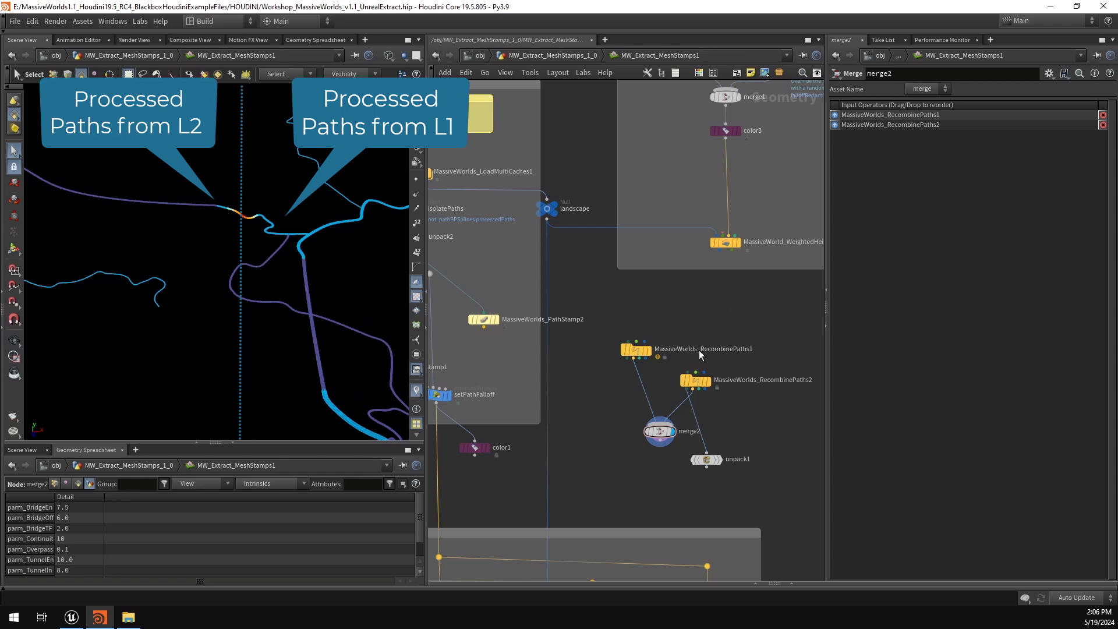
{"action": "scroll", "coordinate": [699, 351], "scroll_direction": "up", "scroll_amount": 3}
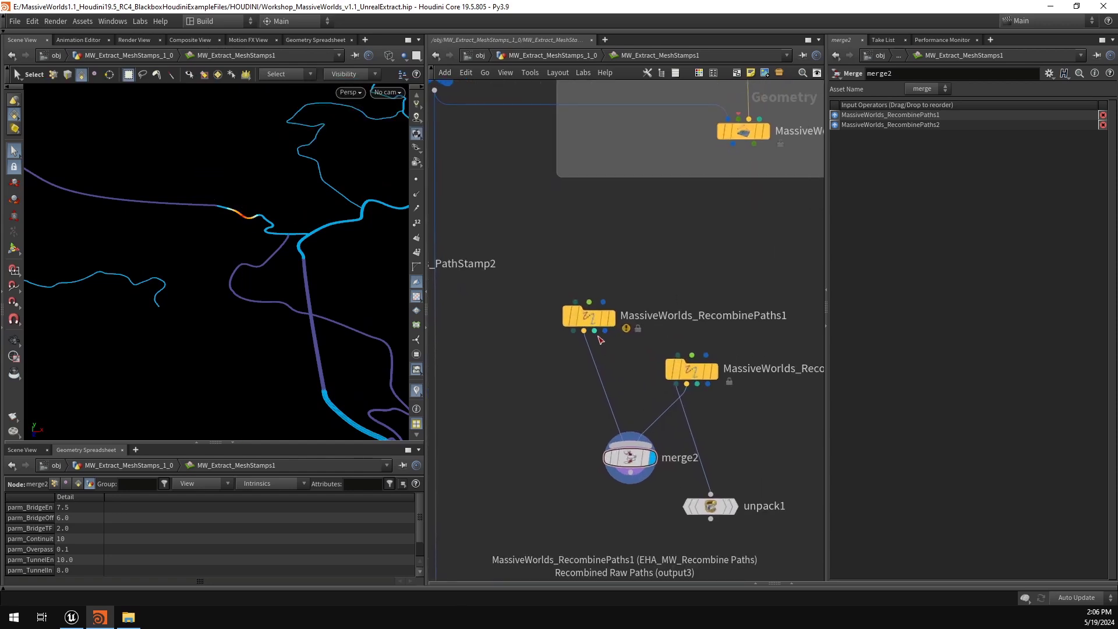
{"action": "mouse_move", "coordinate": [609, 322]}
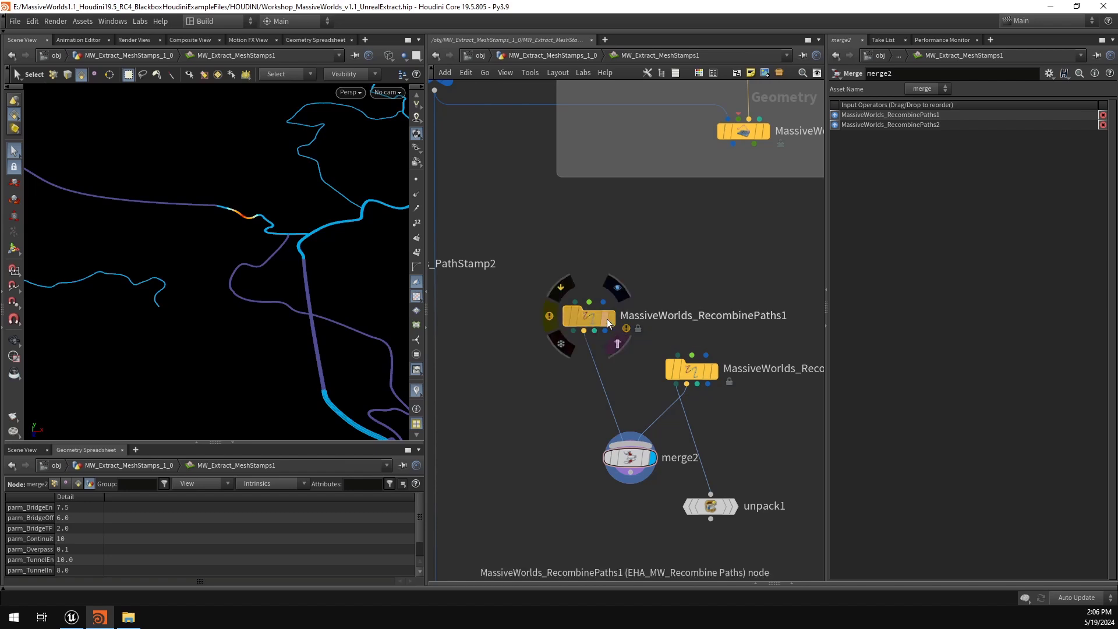
{"action": "scroll", "coordinate": [619, 313], "scroll_direction": "down", "scroll_amount": 5}
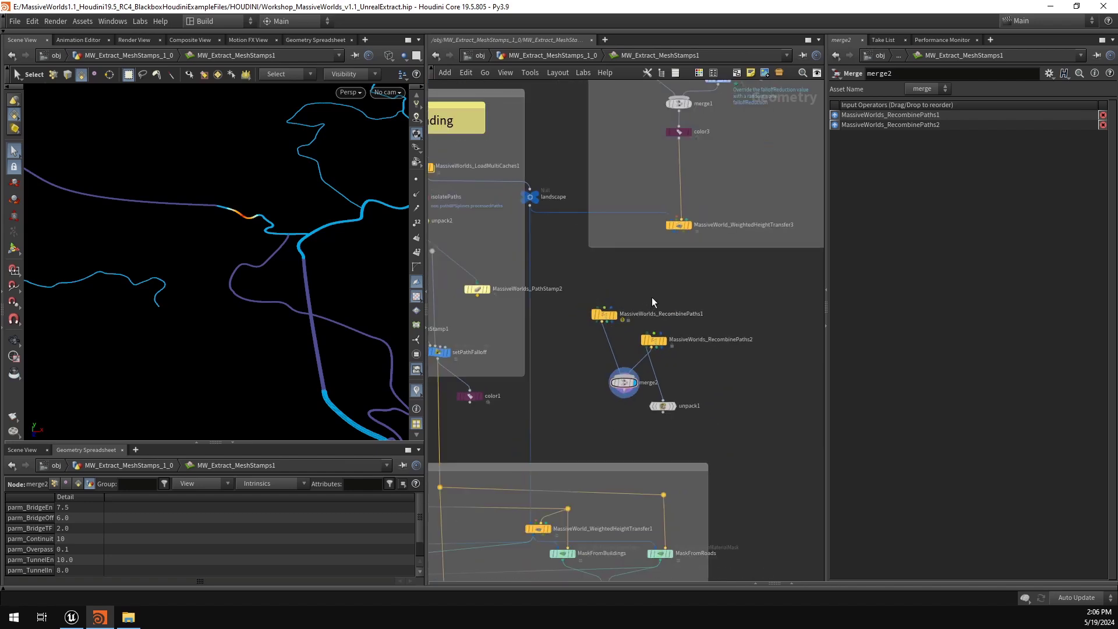
Step: Undo the last template flag change to bring back the landscape grid, and inspect the path crossing the border
{"action": "key", "text": "ctrl+z"}
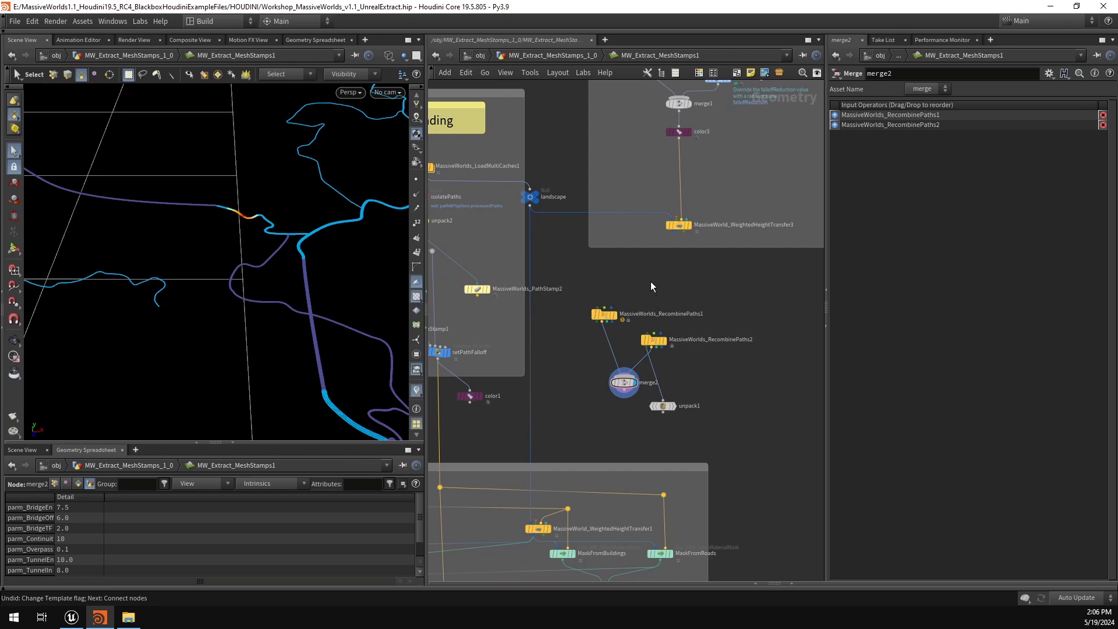
{"action": "key", "text": "Escape"}
{"action": "mouse_move", "coordinate": [237, 236]}
{"action": "left_mouse_down"}
{"action": "mouse_move", "coordinate": [130, 249]}
{"action": "mouse_move", "coordinate": [251, 232]}
{"action": "left_mouse_up"}
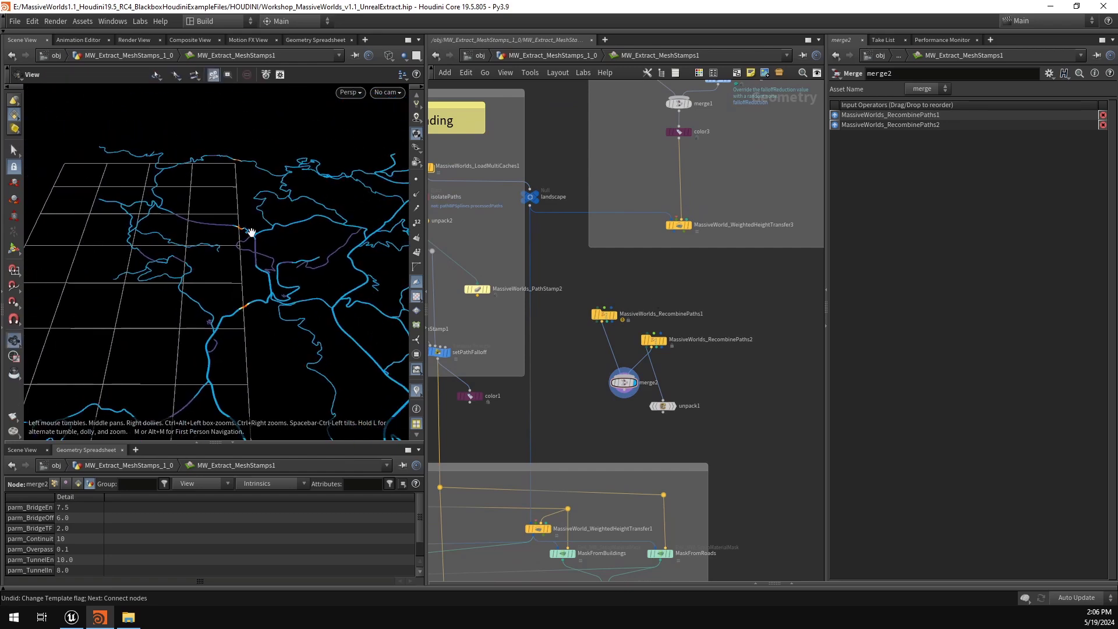
{"action": "scroll", "coordinate": [240, 226], "scroll_direction": "up", "scroll_amount": 10}
{"action": "scroll", "coordinate": [615, 334], "scroll_direction": "up", "scroll_amount": 3}
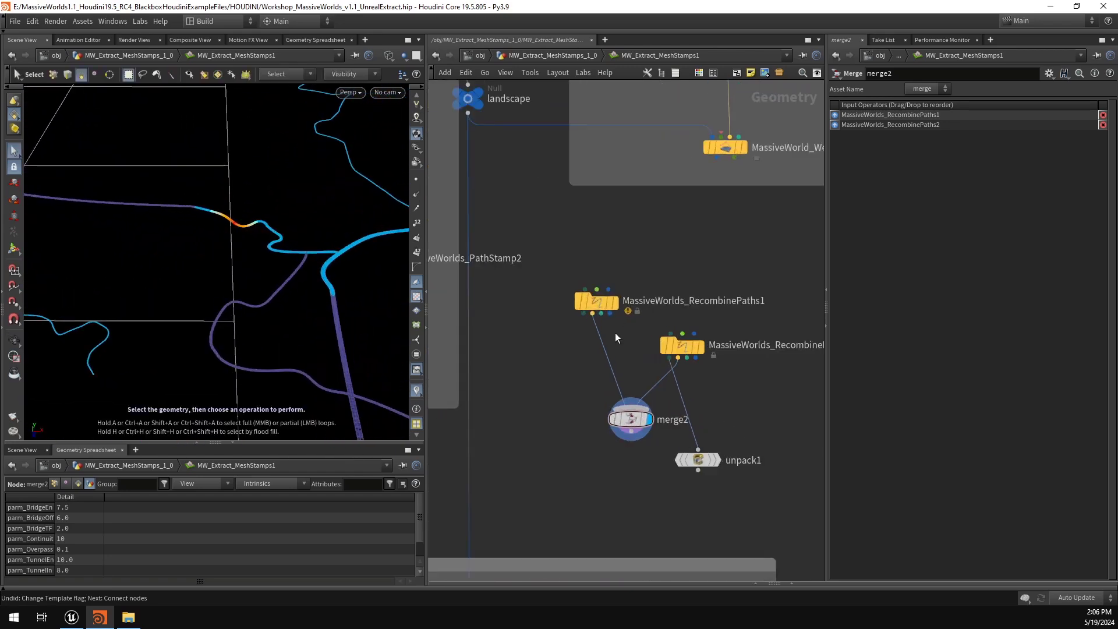
Step: Inspect RecombinePaths1's Recombined Raw Paths at the landscape edge through a displayed Null, and rewire that Null to RecombinePaths2's raw paths output
{"action": "scroll", "coordinate": [615, 333], "scroll_direction": "up", "scroll_amount": 2}
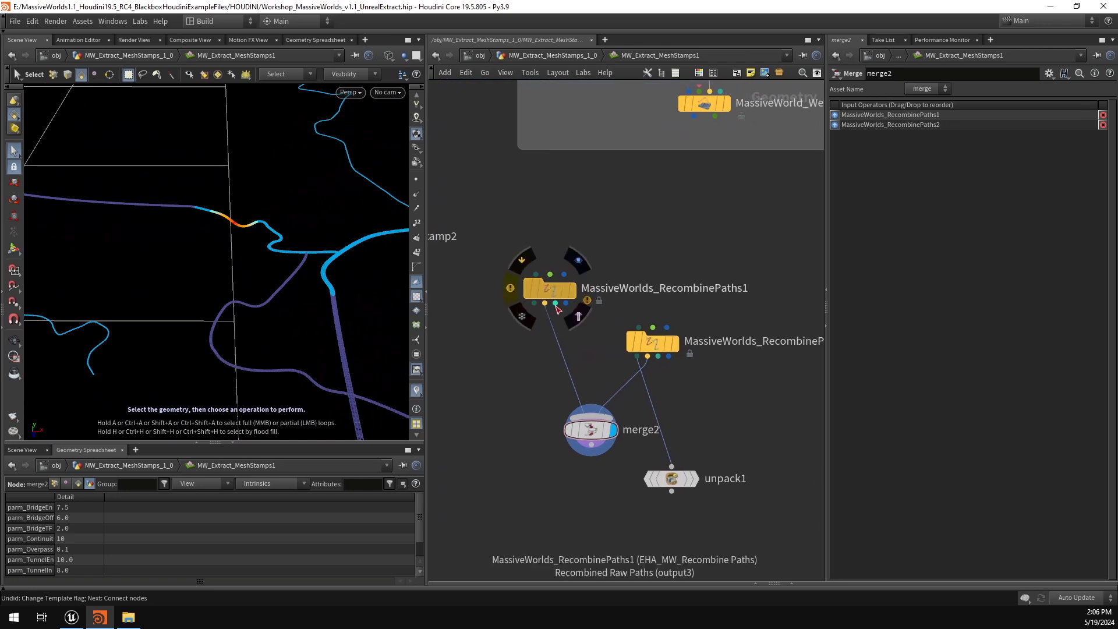
{"action": "key", "text": "Tab"}
{"action": "type", "text": "null"}
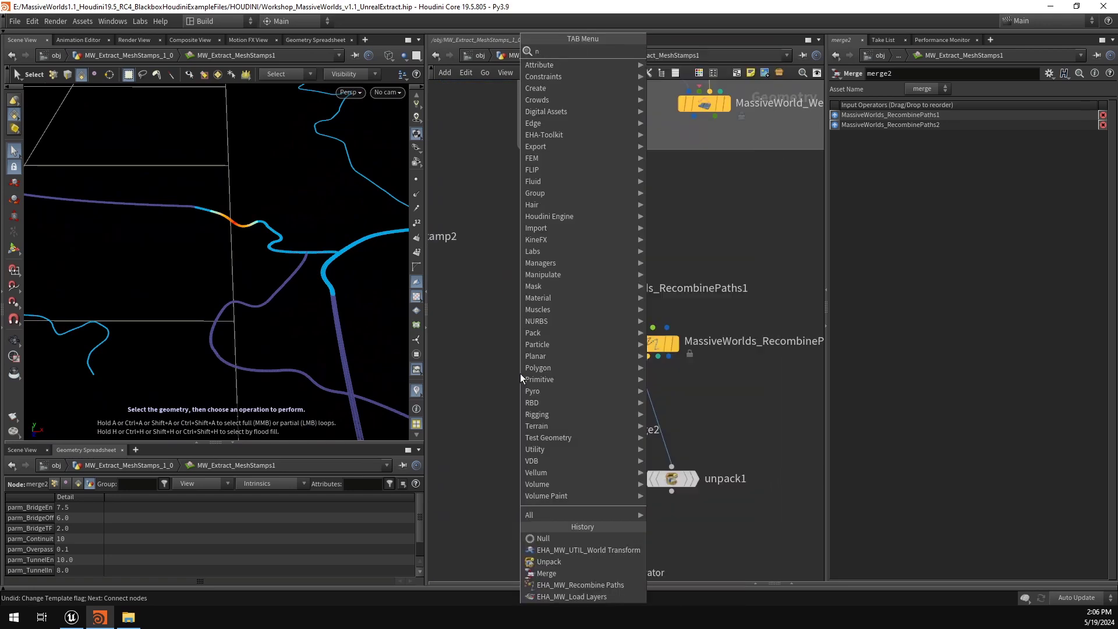
{"action": "key", "text": "Return"}
{"action": "left_click", "coordinate": [520, 373]}
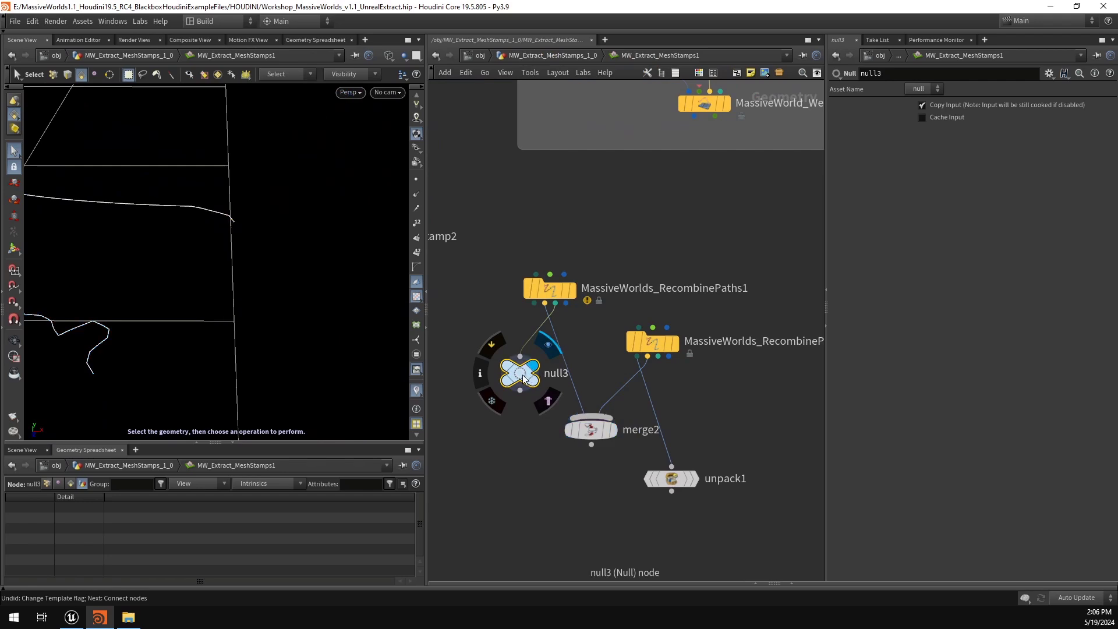
{"action": "right_click_drag", "start_coordinate": [225, 226], "coordinate": [295, 226], "text": "alt"}
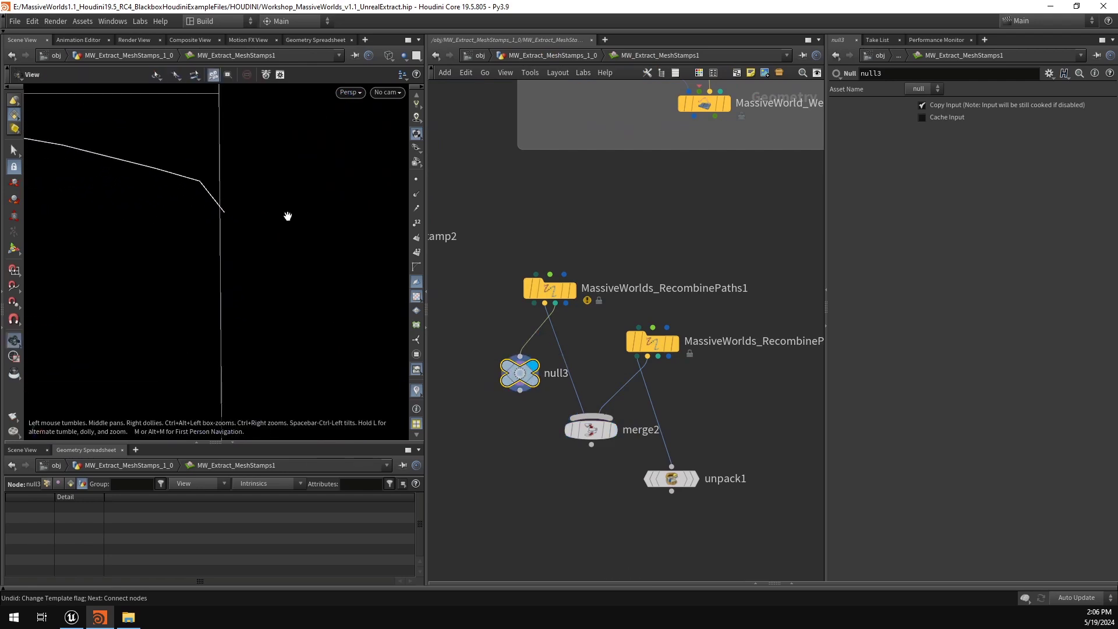
{"action": "left_click_drag", "start_coordinate": [288, 216], "coordinate": [286, 217], "text": "alt"}
{"action": "key", "text": "s"}
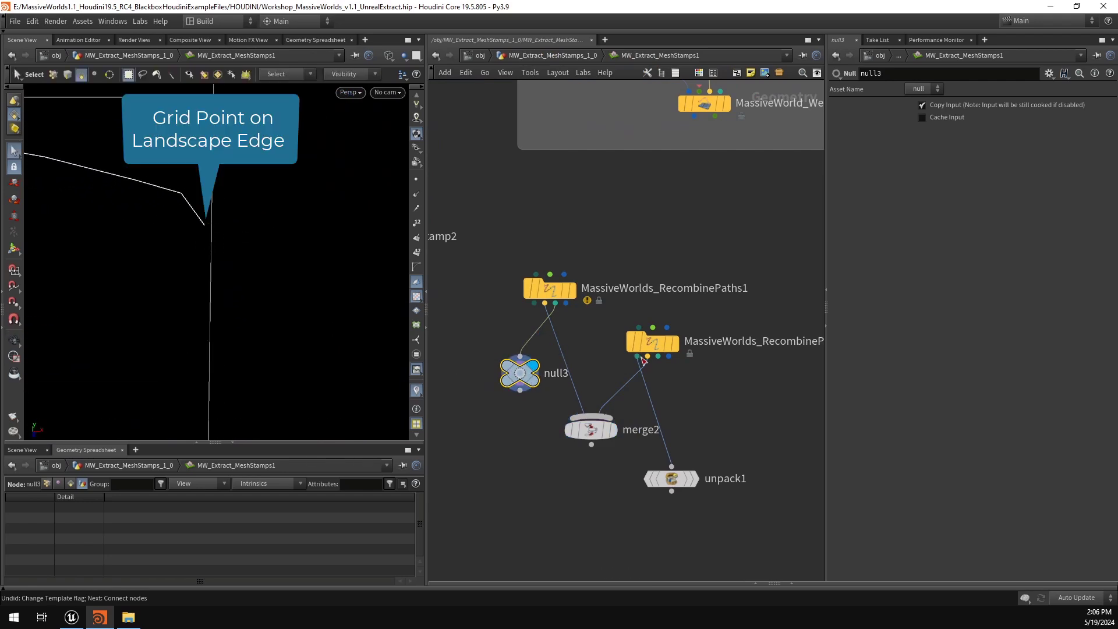
{"action": "left_click_drag", "start_coordinate": [537, 341], "coordinate": [658, 356]}
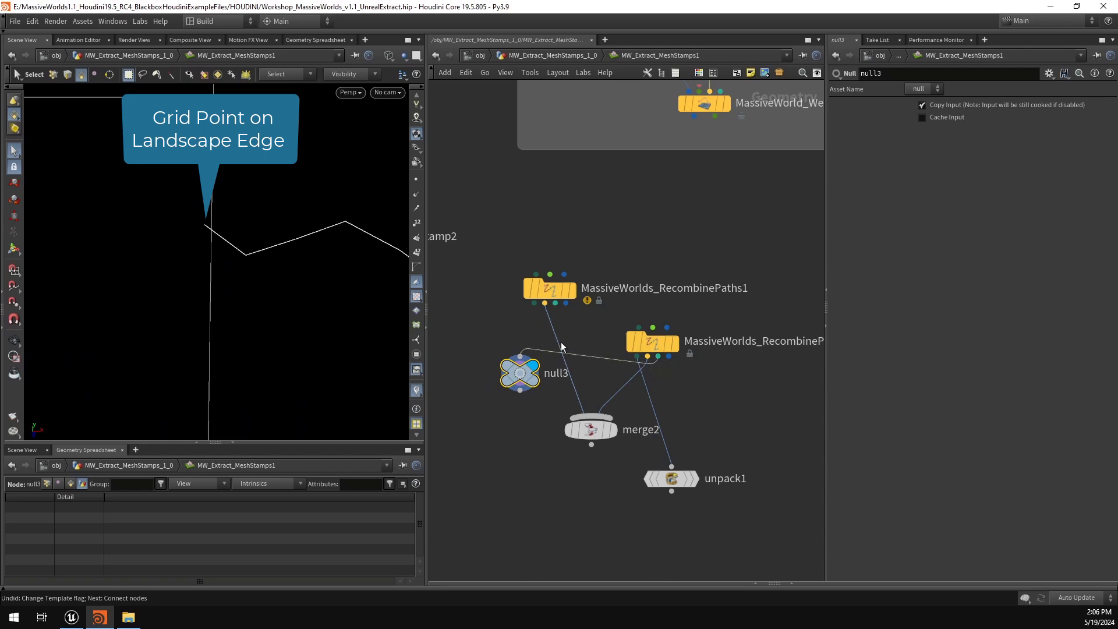
Step: Display merge2 and rewire both of its inputs to the Recombined Raw Paths outputs of the two Recombine Paths nodes
{"action": "left_click", "coordinate": [613, 429]}
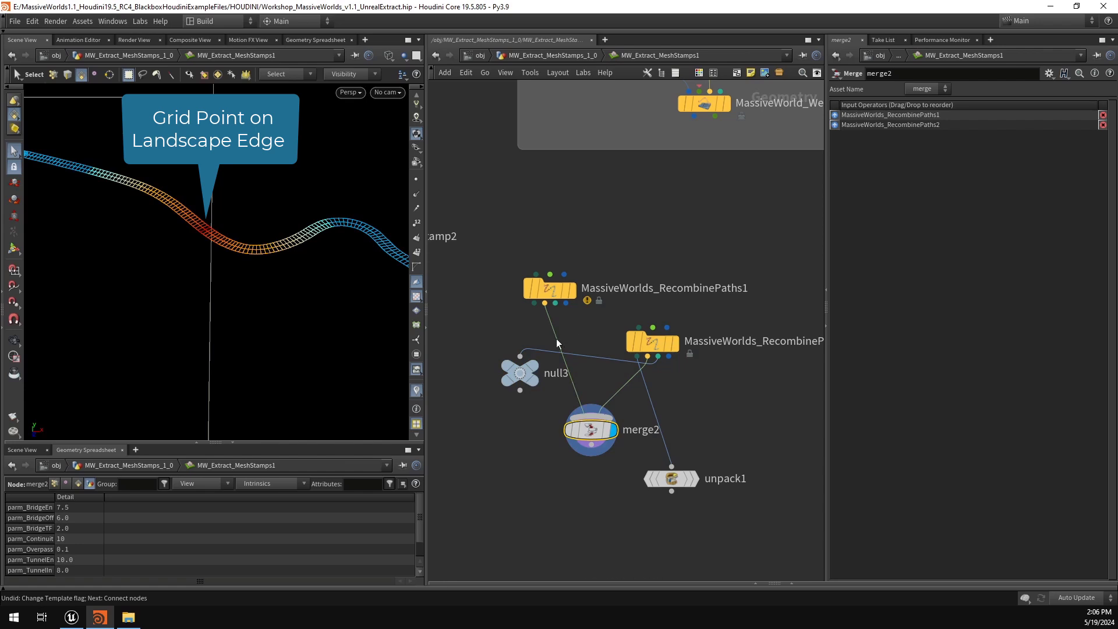
{"action": "left_click_drag", "start_coordinate": [557, 338], "coordinate": [555, 304]}
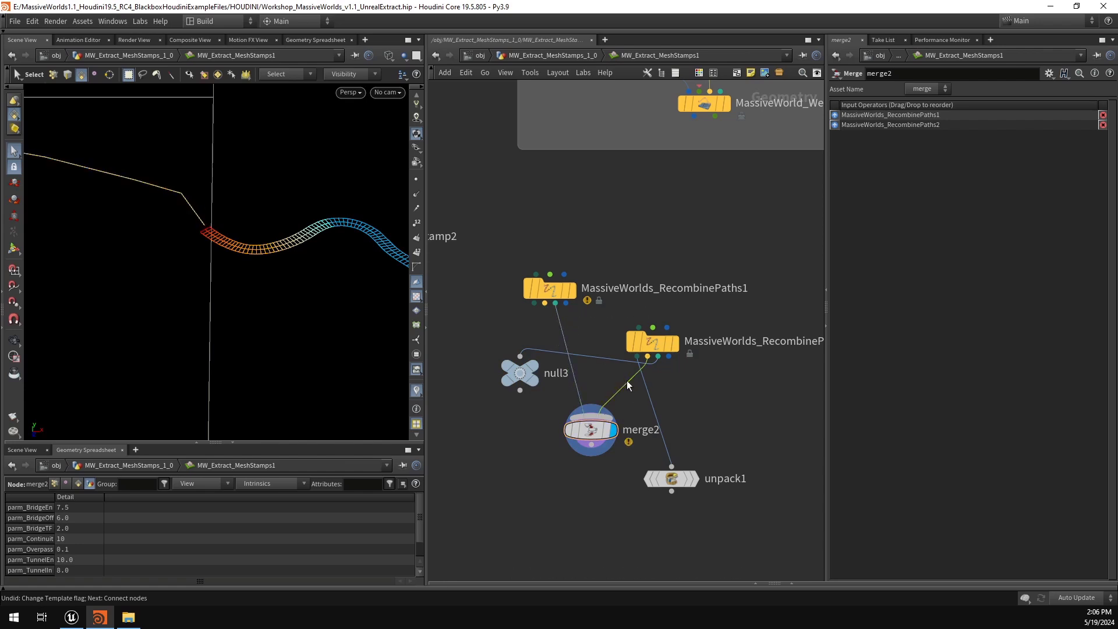
{"action": "left_click_drag", "start_coordinate": [627, 380], "coordinate": [658, 357]}
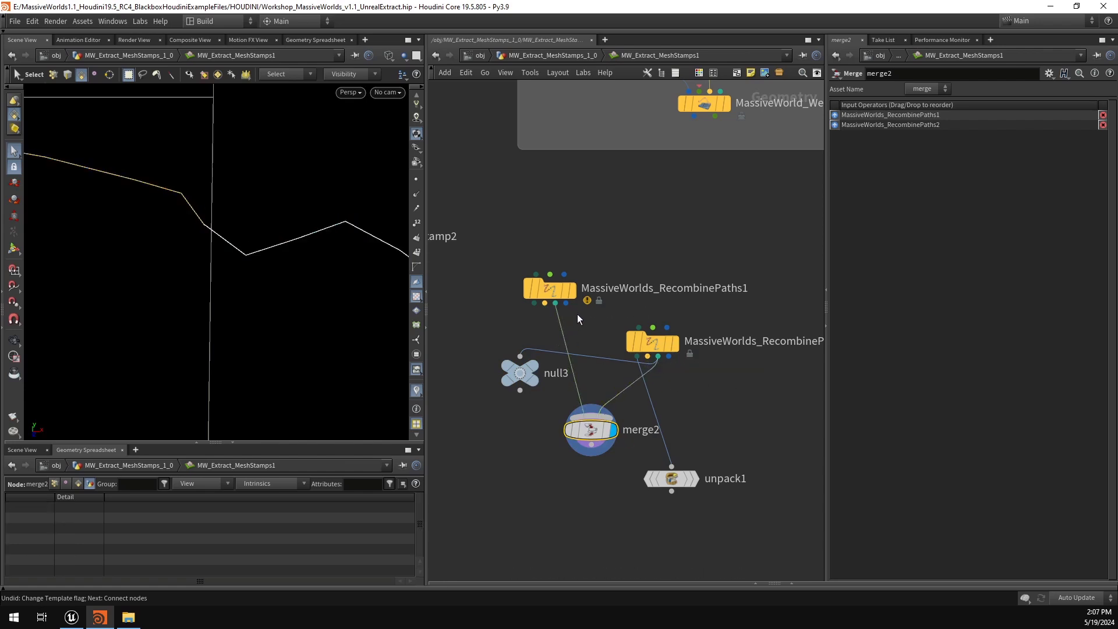
Step: Select RecombinePaths1 to check its processed paths, and display MassiveWorlds_LoadMultiCaches1 in the Road & Tile Loading network
{"action": "left_click_drag", "start_coordinate": [601, 255], "coordinate": [524, 307]}
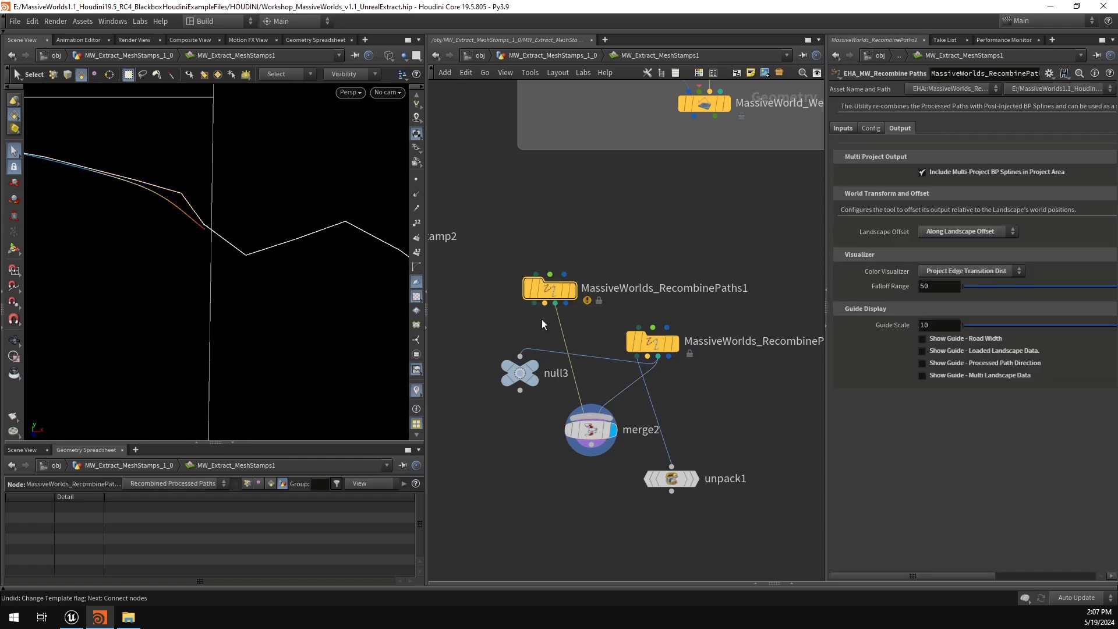
{"action": "left_click", "coordinate": [633, 243]}
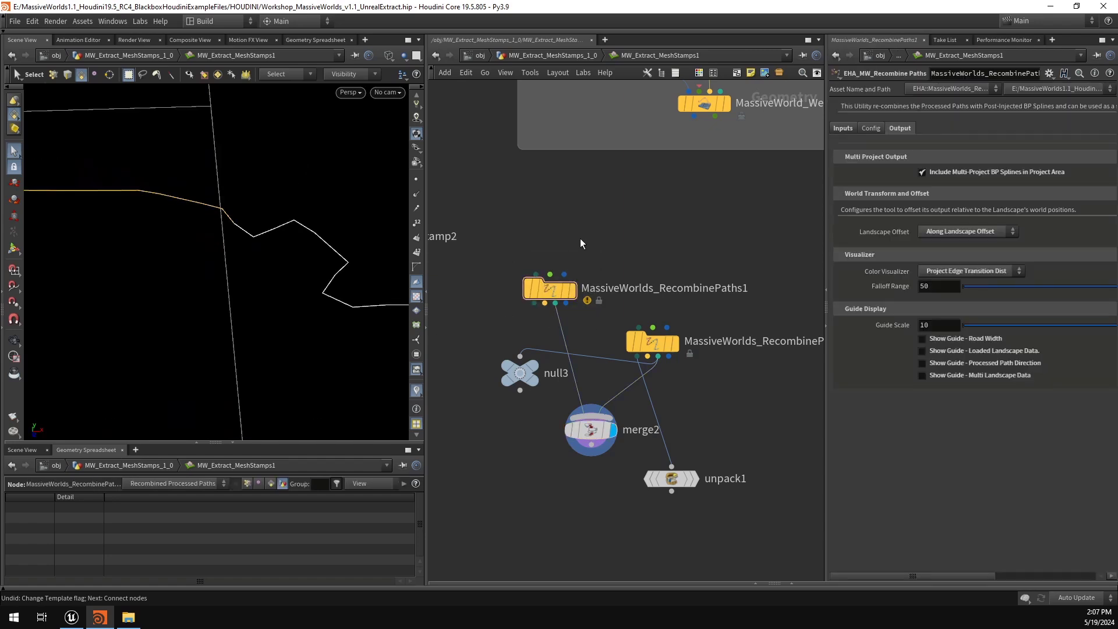
{"action": "scroll", "coordinate": [581, 235], "scroll_direction": "down", "scroll_amount": 3}
{"action": "middle_click_drag", "start_coordinate": [576, 212], "coordinate": [797, 312]}
{"action": "scroll", "coordinate": [609, 177], "scroll_direction": "up", "scroll_amount": 3}
{"action": "left_click_drag", "start_coordinate": [627, 181], "coordinate": [554, 230]}
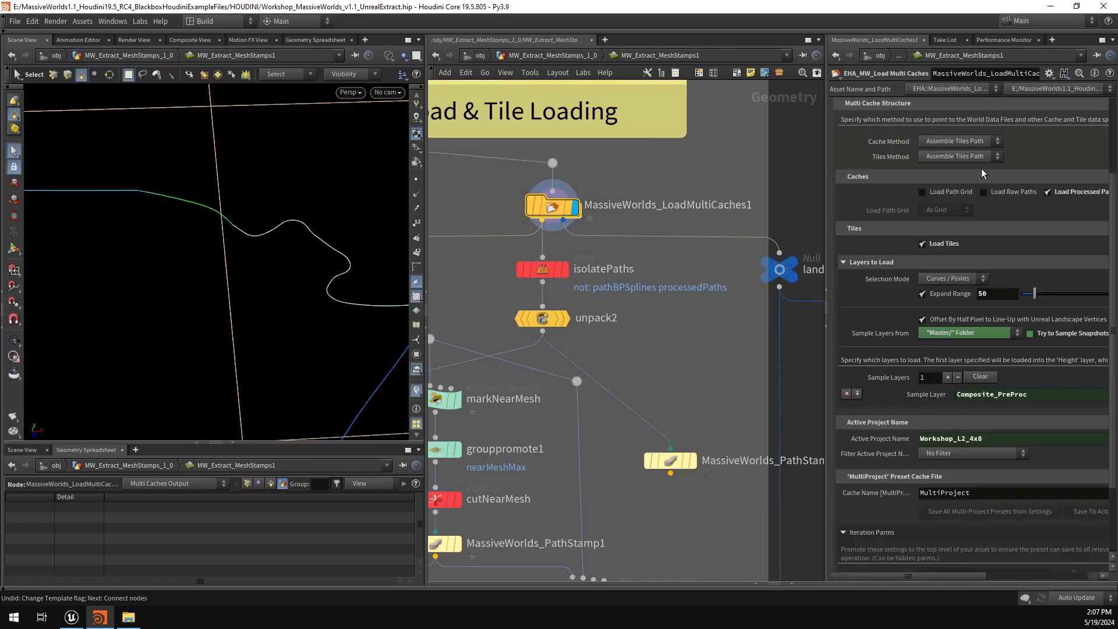
Step: Enable Load Path Grid on MassiveWorlds_LoadMultiCaches1 and inspect the loaded grids of both landscapes around their border
{"action": "left_click", "coordinate": [946, 191]}
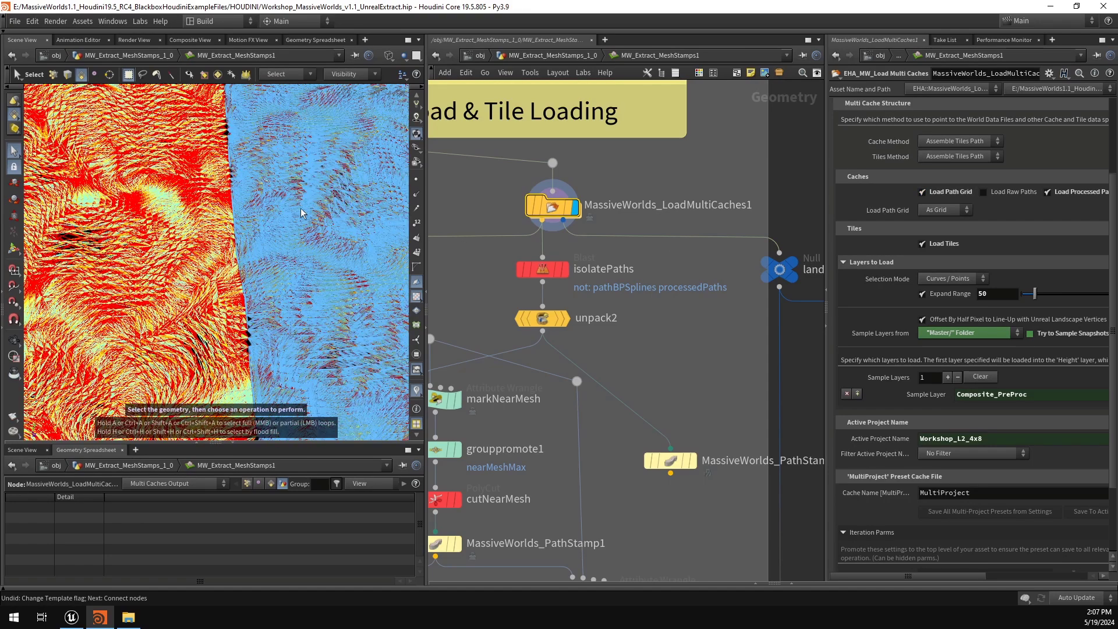
{"action": "scroll", "coordinate": [281, 212], "scroll_direction": "down", "scroll_amount": 10}
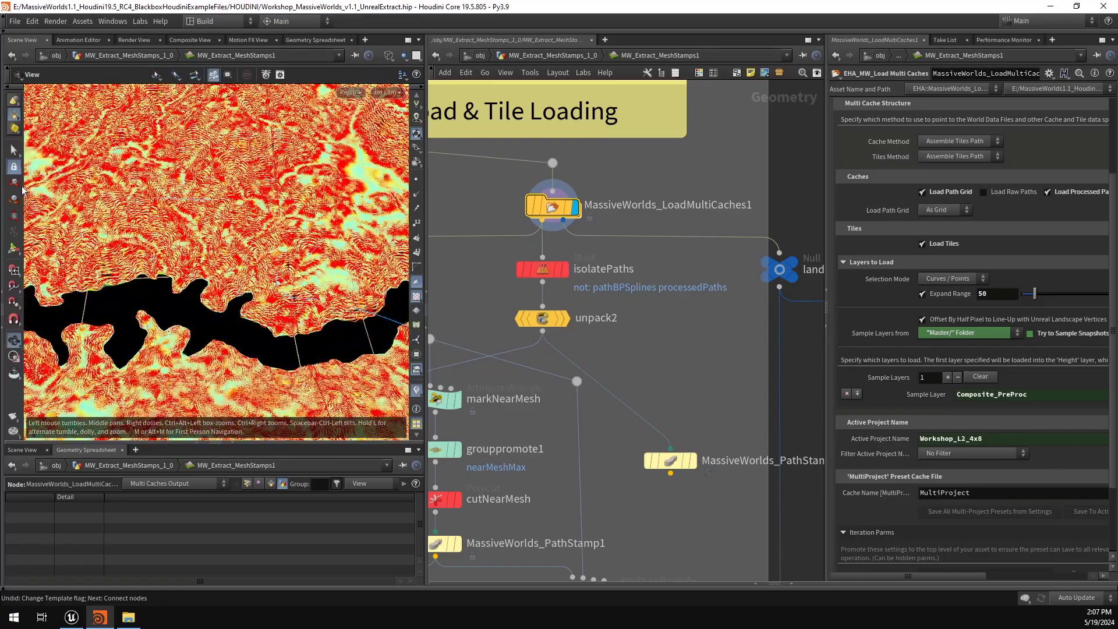
{"action": "mouse_move", "coordinate": [282, 212]}
{"action": "left_mouse_down", "text": "alt"}
{"action": "mouse_move", "coordinate": [265, 218]}
{"action": "mouse_move", "coordinate": [302, 208]}
{"action": "left_mouse_up", "text": "alt"}
{"action": "key", "text": "s"}
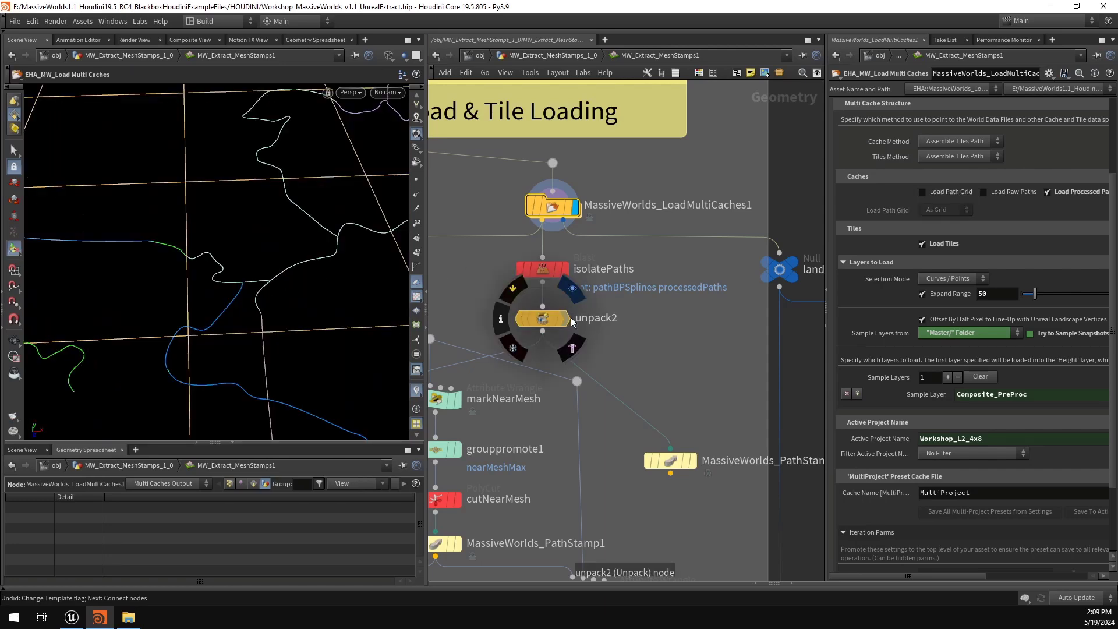
Step: Display unpack2 and show the group and attribute list to highlight the tunnel and bridge groups on the paths
{"action": "left_click", "coordinate": [568, 318]}
{"action": "middle_click_drag", "start_coordinate": [274, 281], "coordinate": [162, 122], "text": "alt"}
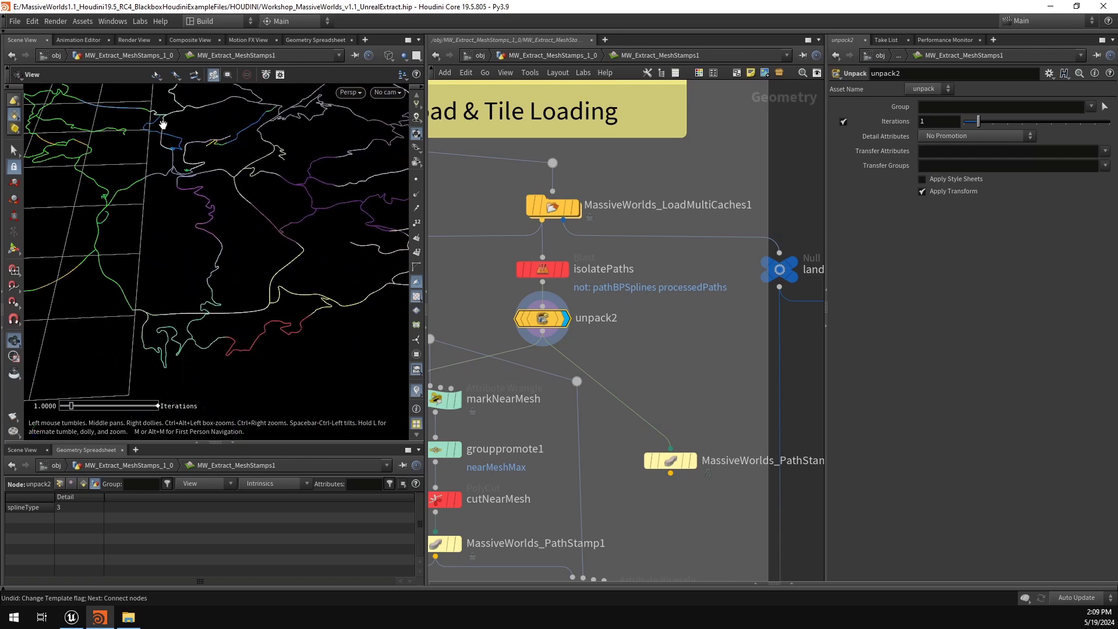
{"action": "right_click_drag", "start_coordinate": [163, 122], "coordinate": [302, 293], "text": "alt"}
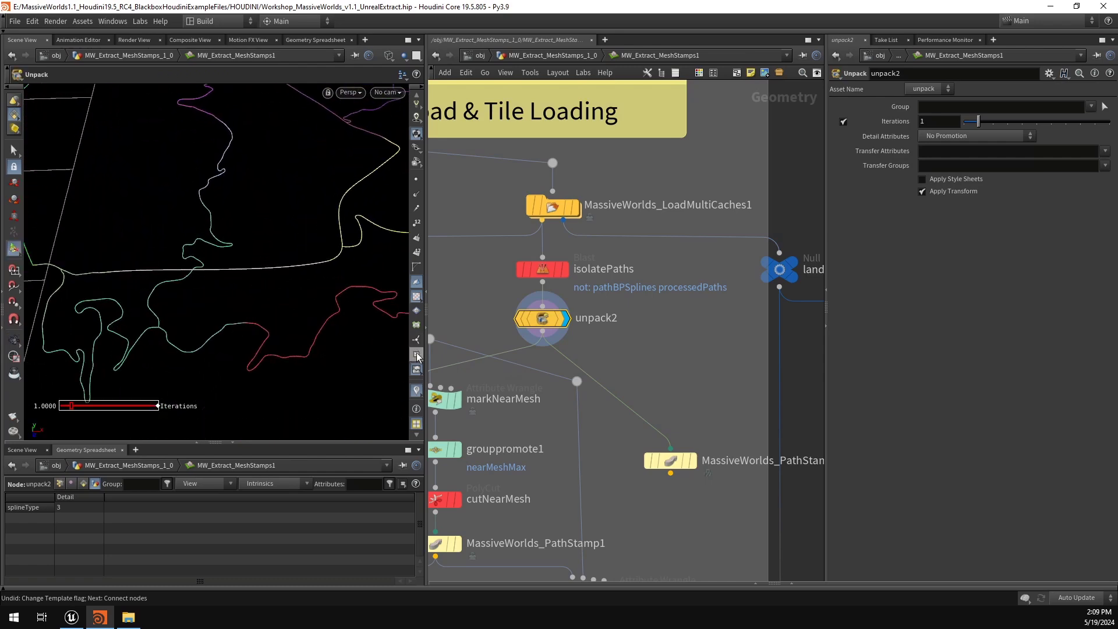
{"action": "left_click", "coordinate": [417, 356]}
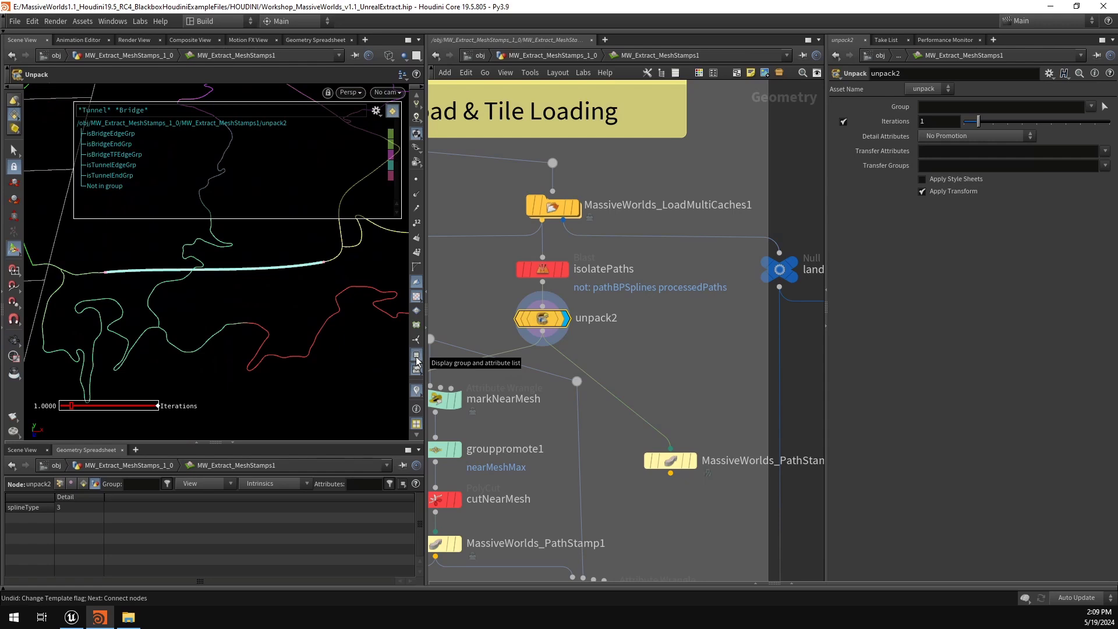
Step: Examine the highlighted tunnel and bridge segments across the unpacked path network of both landscapes
{"action": "middle_click_drag", "start_coordinate": [239, 285], "coordinate": [251, 328], "text": "alt"}
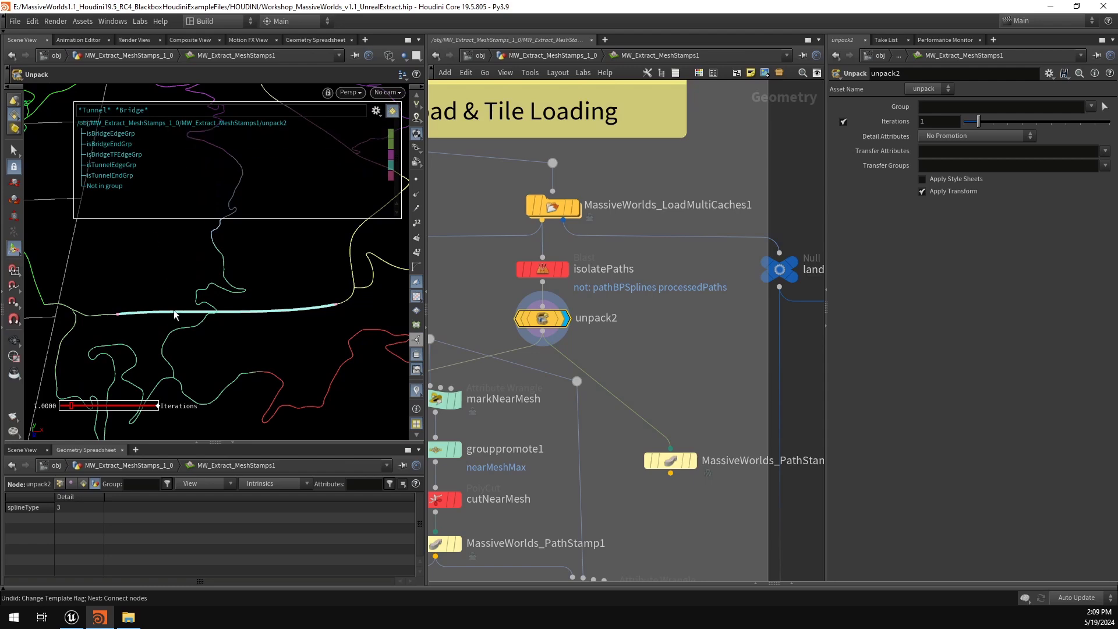
{"action": "left_click_drag", "start_coordinate": [312, 309], "coordinate": [195, 258], "text": "alt"}
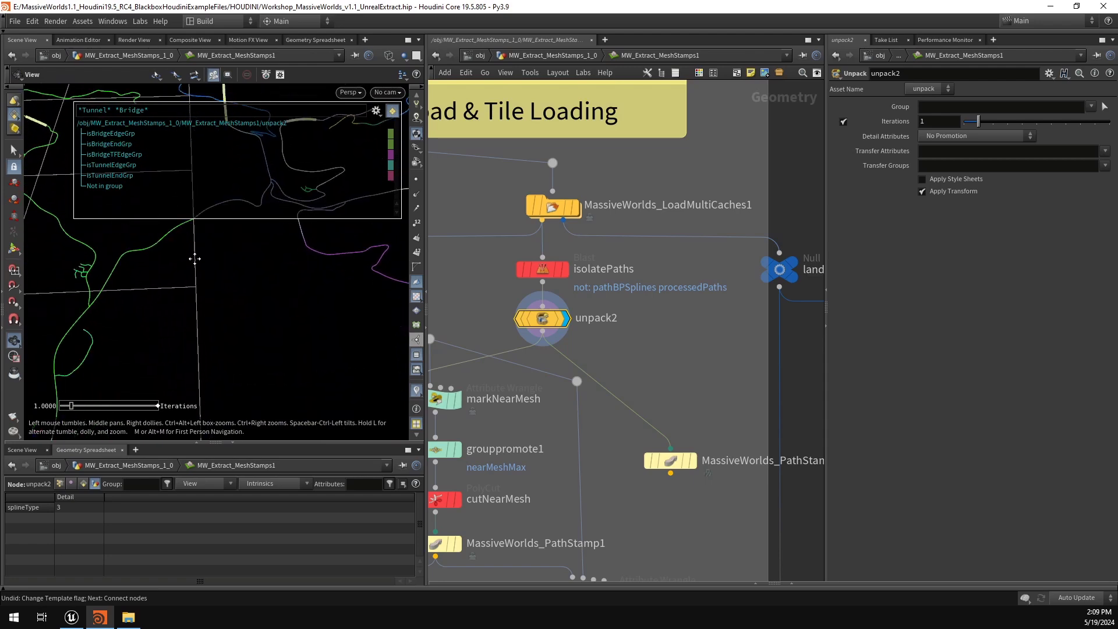
{"action": "middle_click_drag", "start_coordinate": [194, 259], "coordinate": [195, 224]}
{"action": "right_click_drag", "start_coordinate": [197, 271], "coordinate": [234, 347]}
{"action": "middle_click_drag", "start_coordinate": [235, 347], "coordinate": [225, 287]}
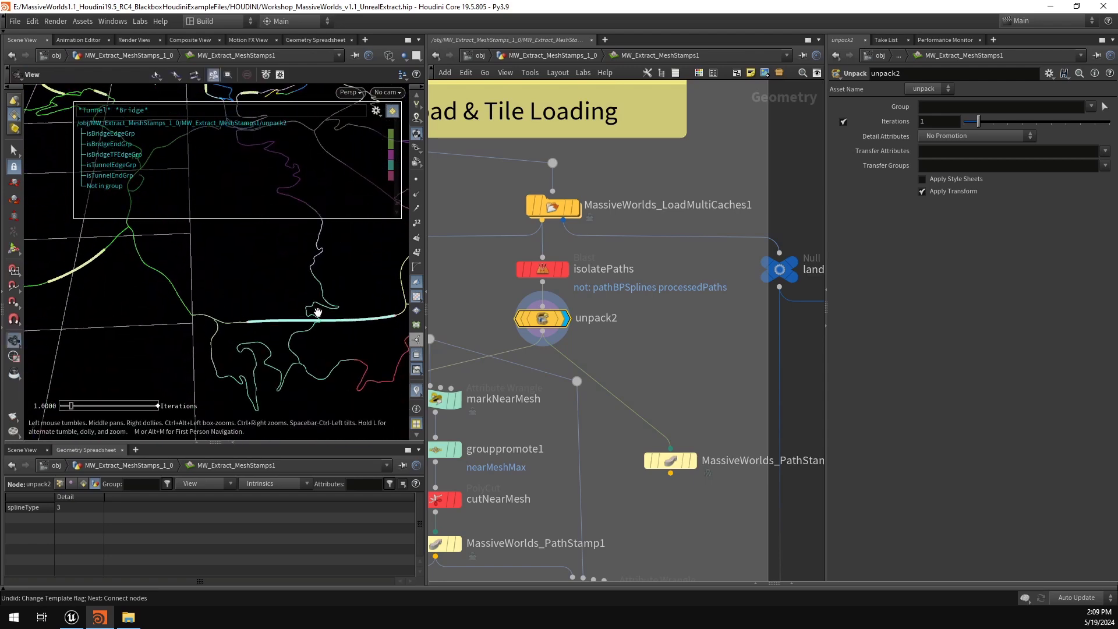
{"action": "middle_click_drag", "start_coordinate": [318, 312], "coordinate": [286, 329], "text": "alt"}
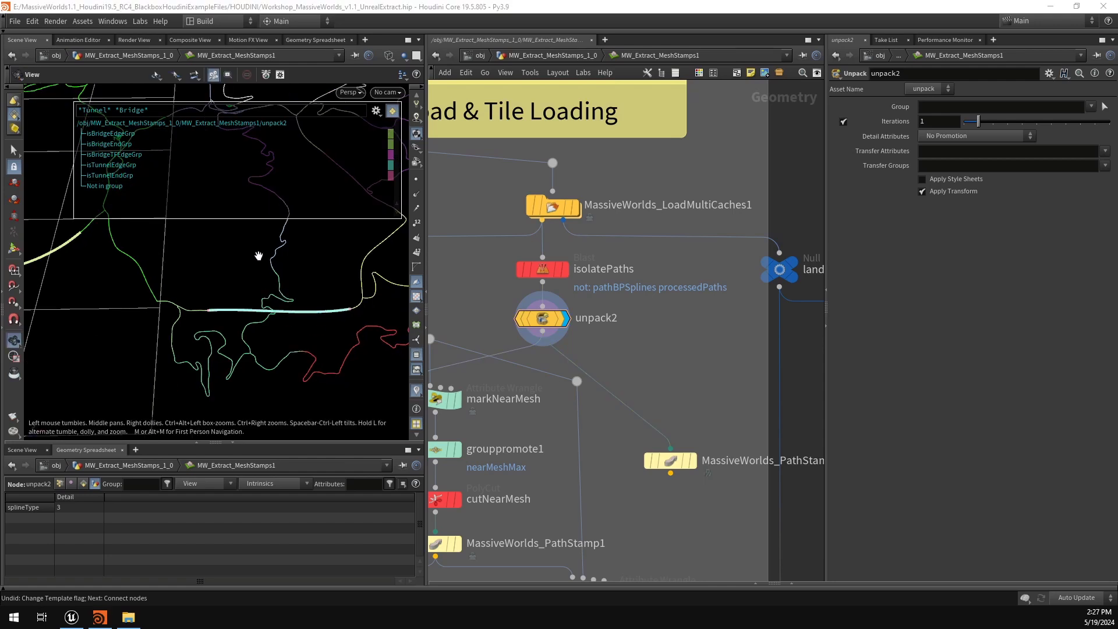
{"action": "middle_click_drag", "start_coordinate": [233, 284], "coordinate": [242, 288]}
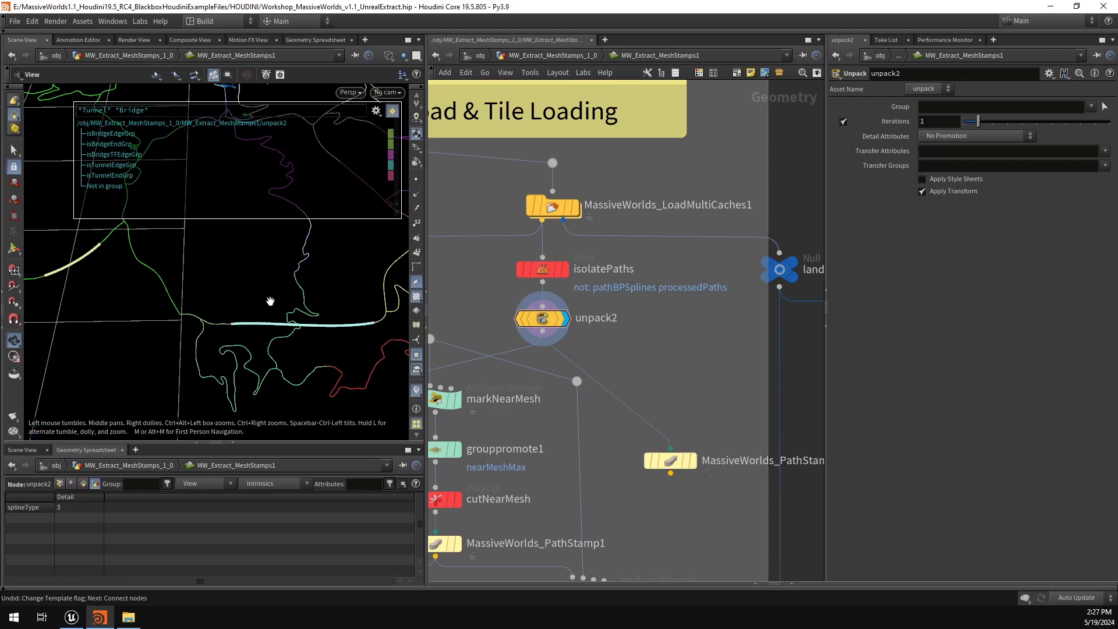
{"action": "middle_click_drag", "start_coordinate": [243, 249], "coordinate": [255, 344]}
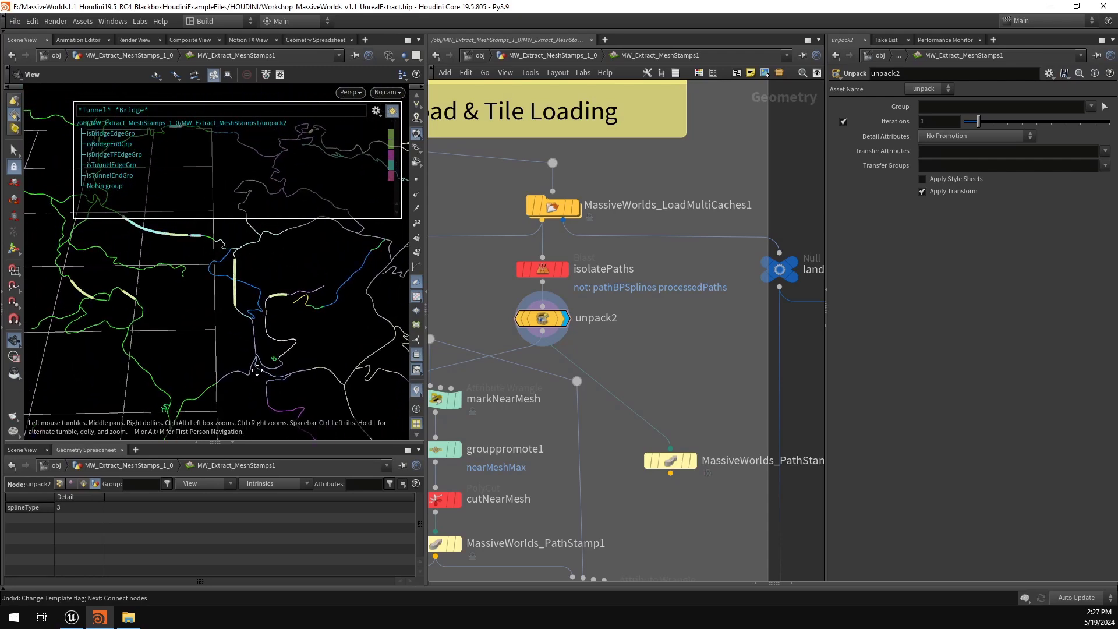
{"action": "scroll", "coordinate": [252, 266], "scroll_direction": "up", "scroll_amount": 3}
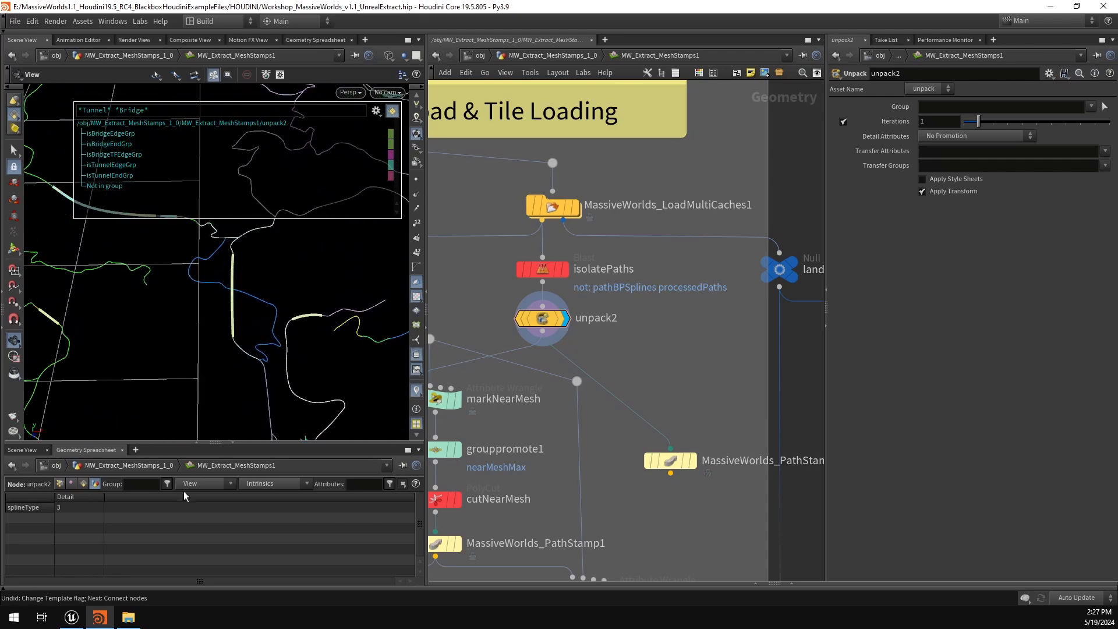
Step: Switch to Unreal Editor and inspect the curved cliffside bridge and its tunnel entrance, clearing the landscape selection at the end
{"action": "left_click", "coordinate": [71, 617]}
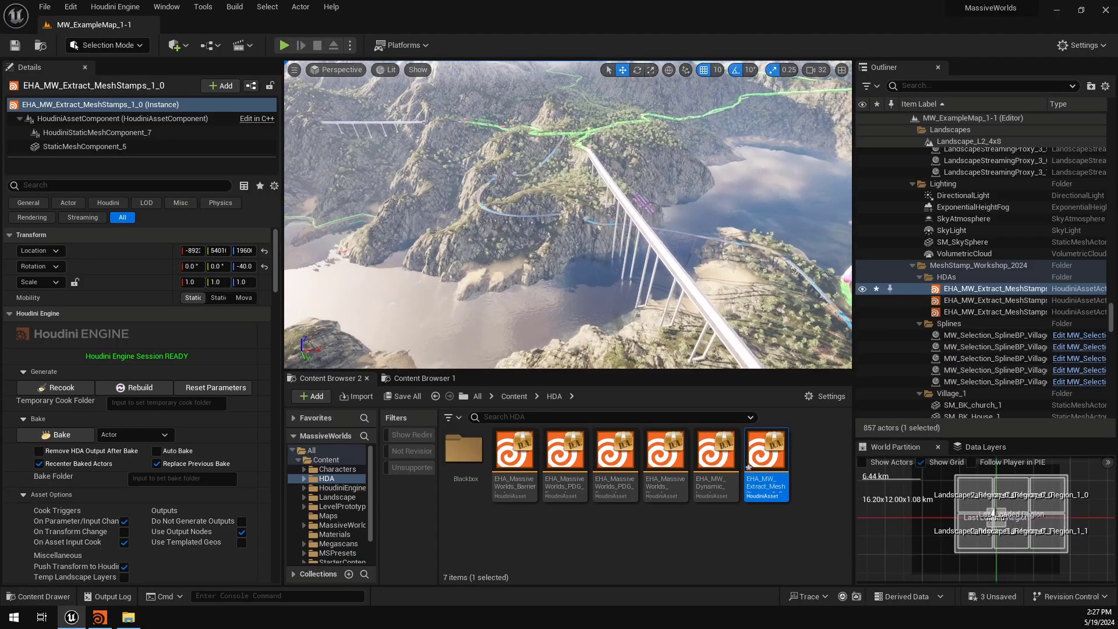
{"action": "right_click_drag", "start_coordinate": [568, 214], "coordinate": [514, 174]}
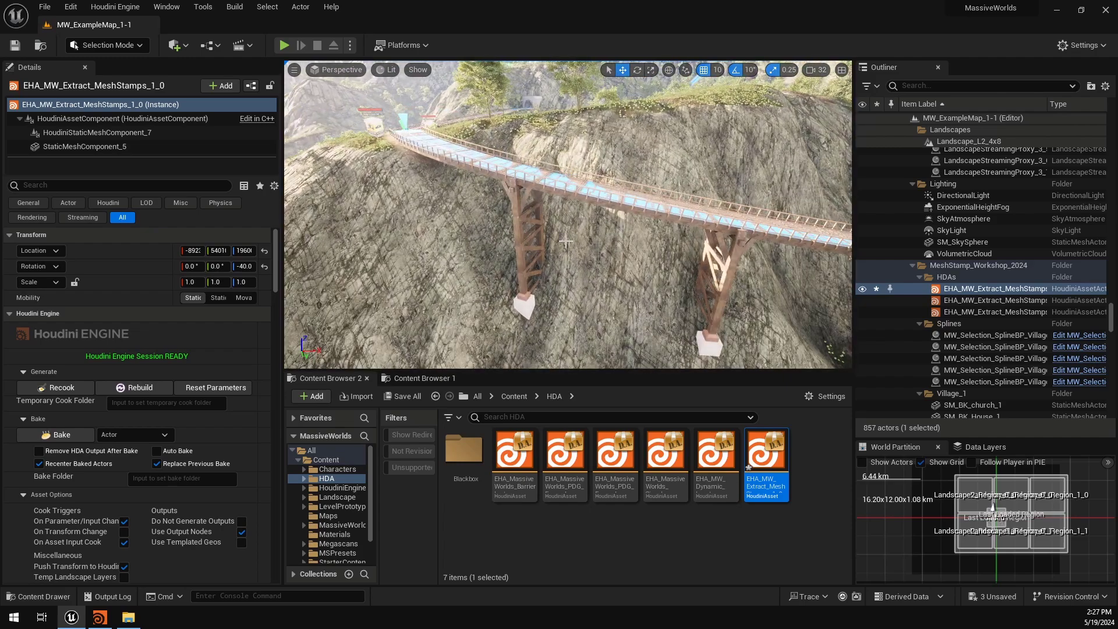
{"action": "left_click", "coordinate": [566, 243]}
{"action": "right_click_drag", "start_coordinate": [566, 243], "coordinate": [624, 239]}
{"action": "right_click_drag", "start_coordinate": [567, 202], "coordinate": [567, 231]}
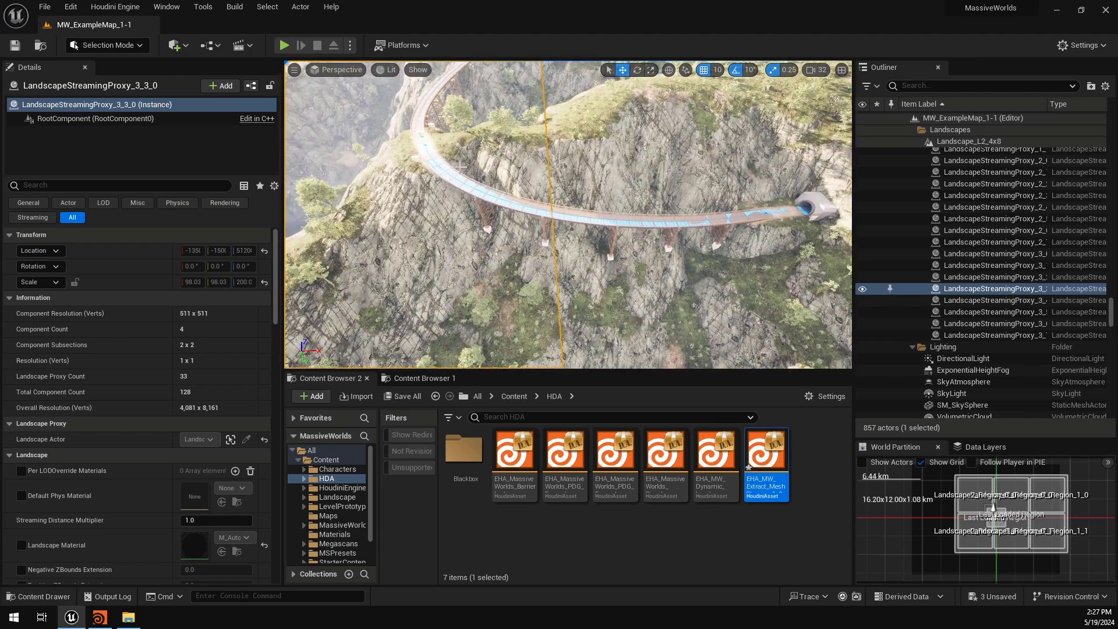
{"action": "right_click_drag", "start_coordinate": [654, 254], "coordinate": [606, 201]}
{"action": "key", "text": "Escape"}
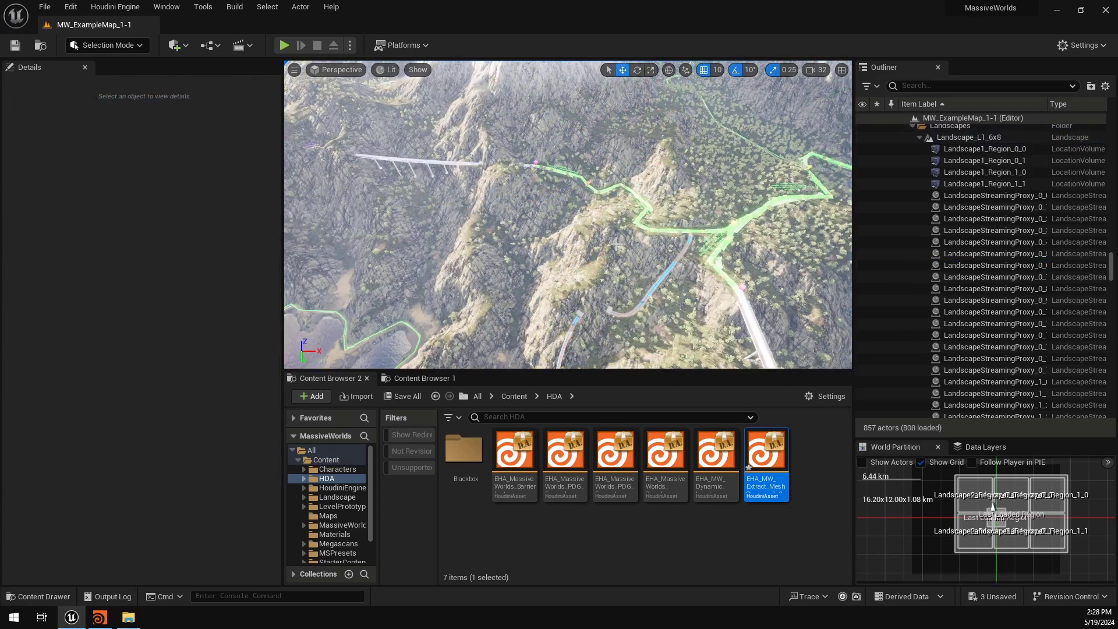
Step: Select a landscape streaming proxy on each side of the landscape border to examine where the green road crosses between them
{"action": "right_click_drag", "start_coordinate": [619, 243], "coordinate": [618, 239]}
{"action": "key", "text": "w"}
{"action": "right_click_drag", "start_coordinate": [526, 211], "coordinate": [525, 192]}
{"action": "left_click", "coordinate": [540, 193]}
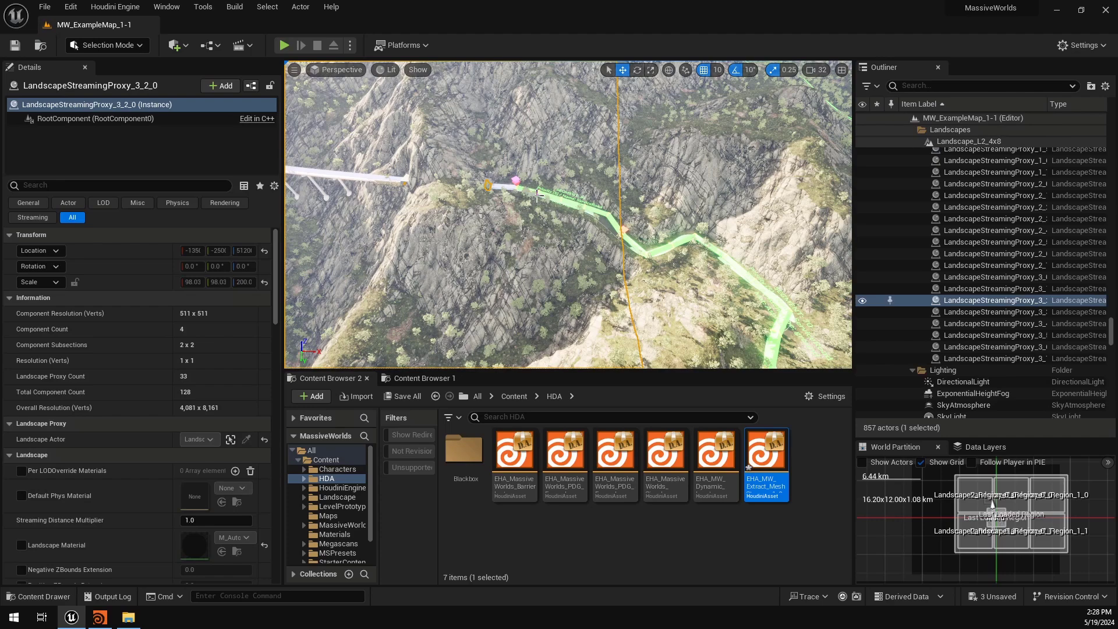
{"action": "key", "text": "d"}
{"action": "right_click_drag", "start_coordinate": [537, 197], "coordinate": [552, 204]}
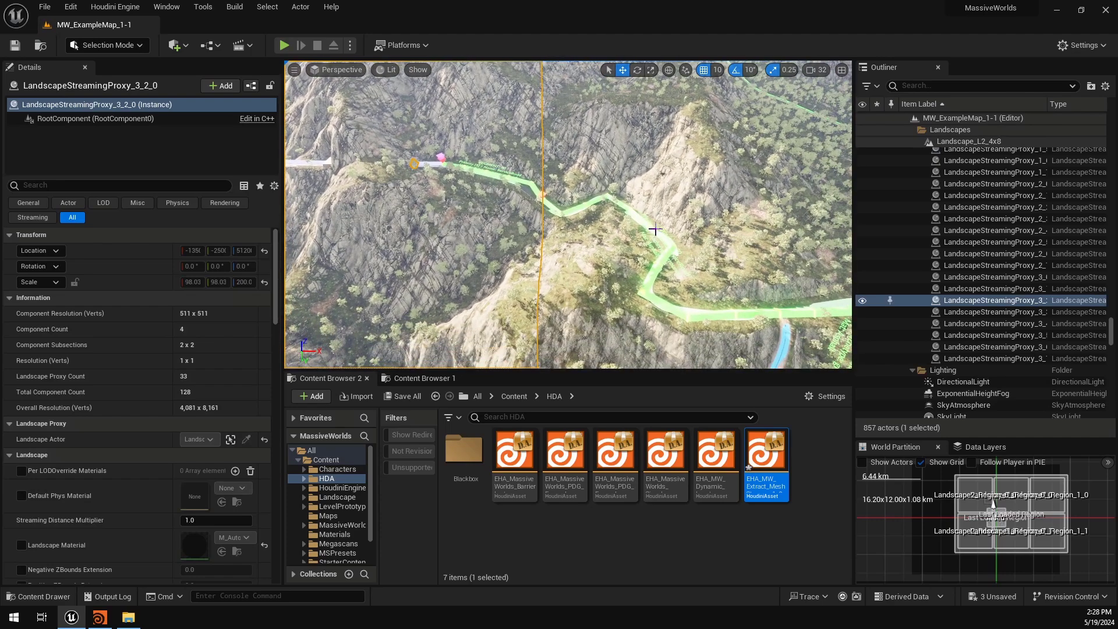
{"action": "left_click", "coordinate": [642, 203]}
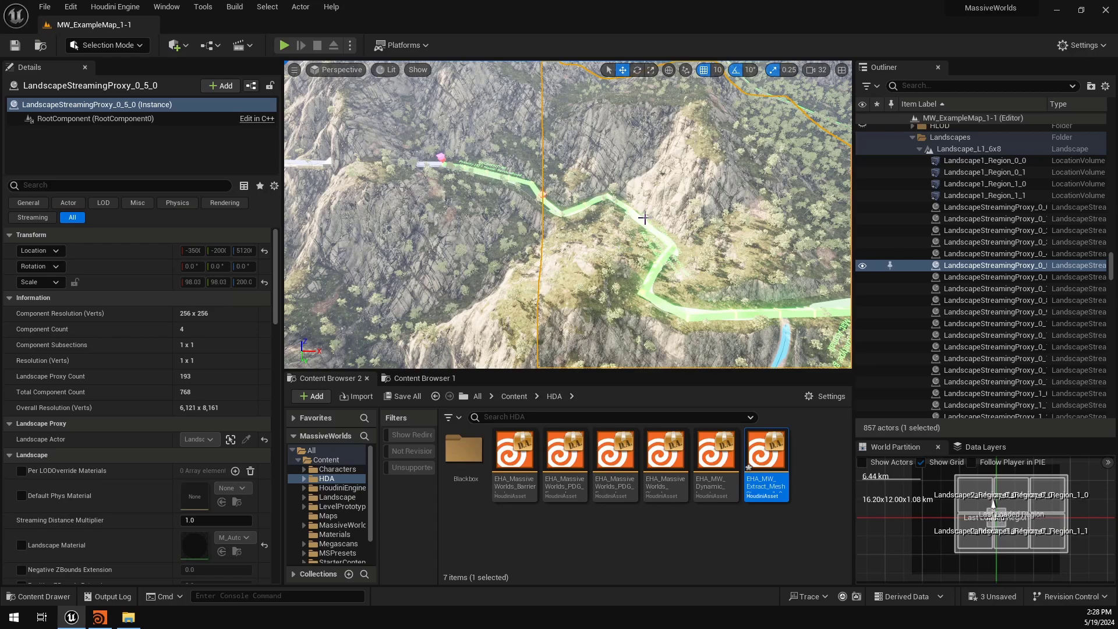
{"action": "key", "text": "s"}
{"action": "mouse_move", "coordinate": [576, 223]}
{"action": "right_mouse_down"}
{"action": "mouse_move", "coordinate": [564, 205]}
{"action": "mouse_move", "coordinate": [570, 230]}
{"action": "mouse_move", "coordinate": [564, 215]}
{"action": "right_mouse_up"}
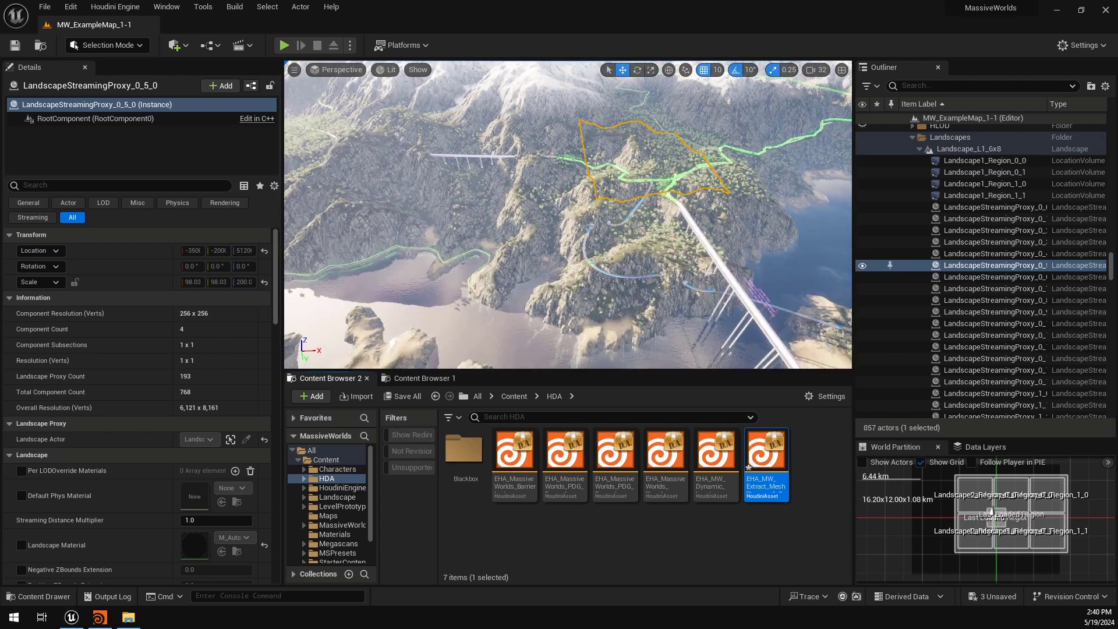
Step: Switch to Houdini and review the Road & Tile Loading section around MassiveWorlds_LoadMultiCaches1 within the full network
{"action": "left_click", "coordinate": [99, 618]}
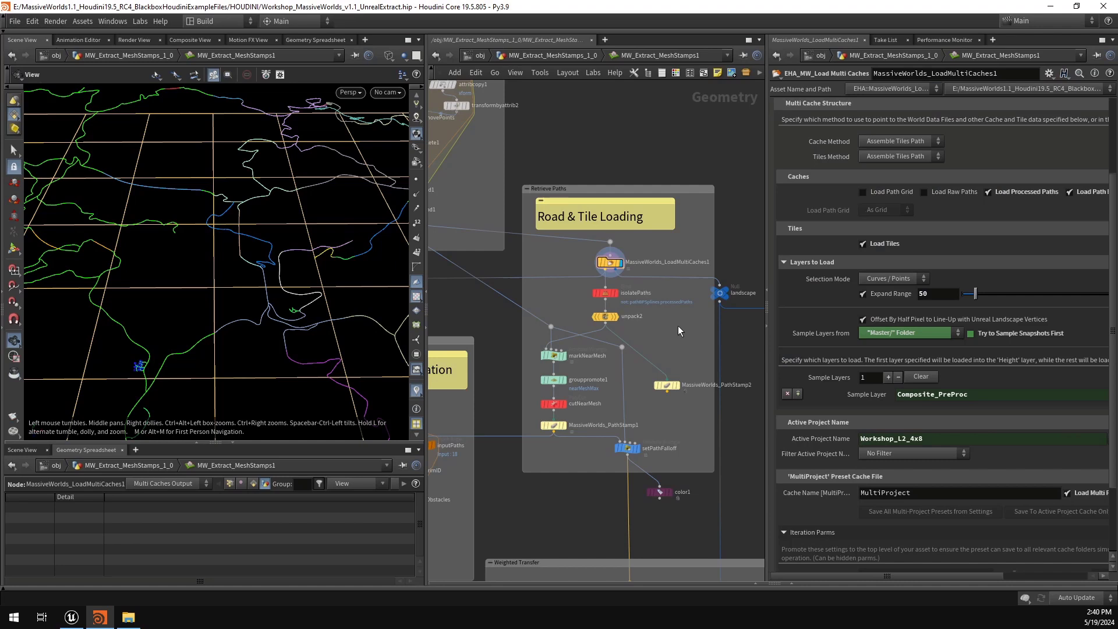
{"action": "middle_click_drag", "start_coordinate": [676, 330], "coordinate": [673, 329]}
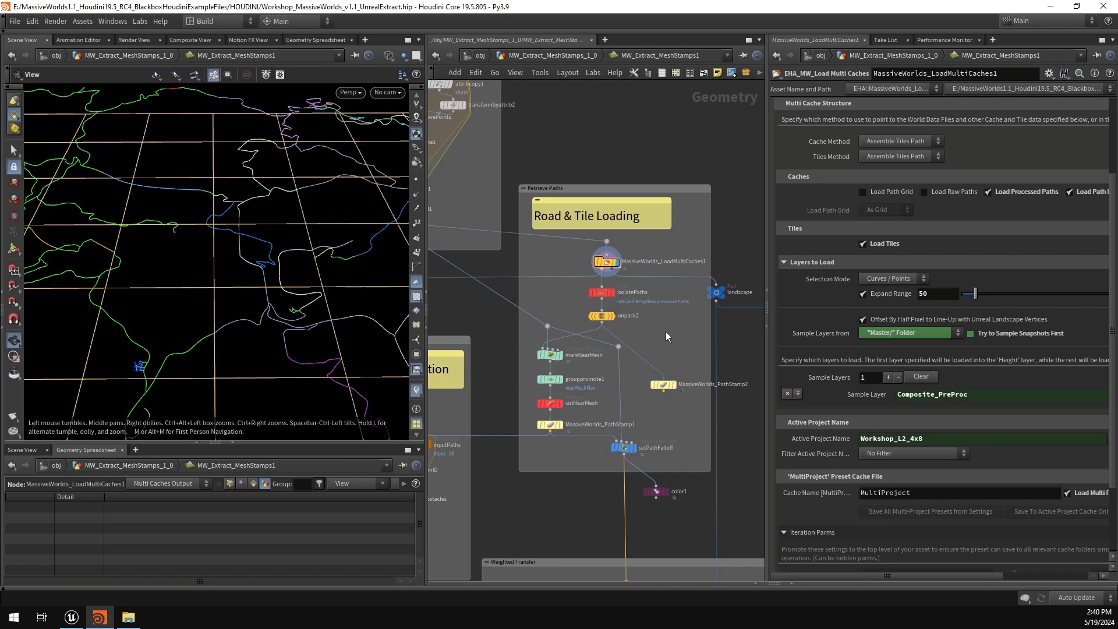
{"action": "scroll", "coordinate": [665, 331], "scroll_direction": "down", "scroll_amount": 5}
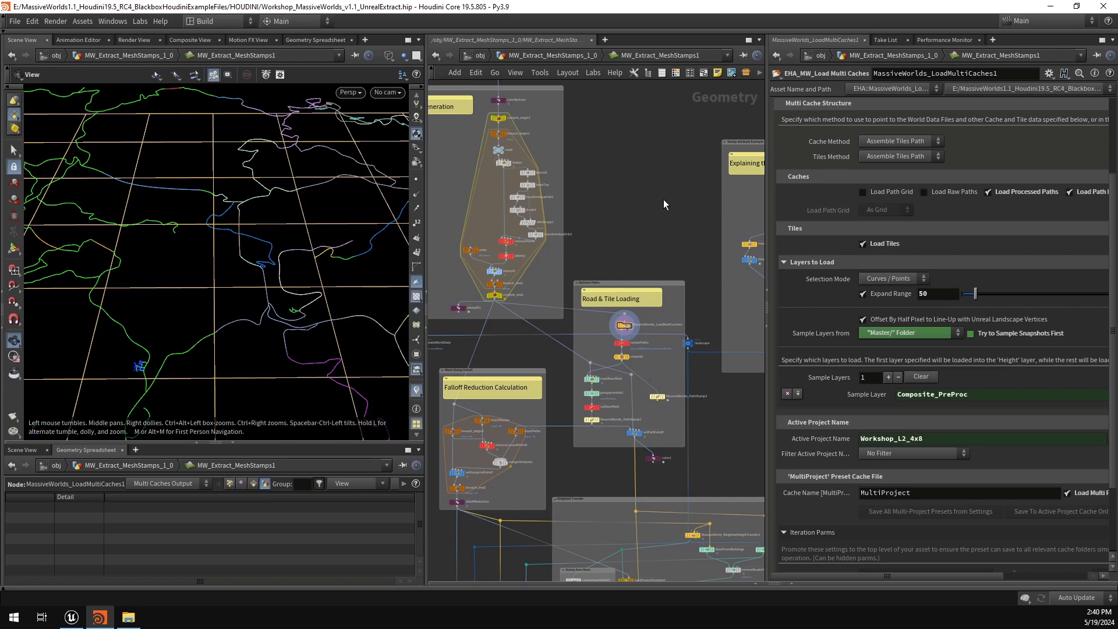
{"action": "key", "text": "h"}
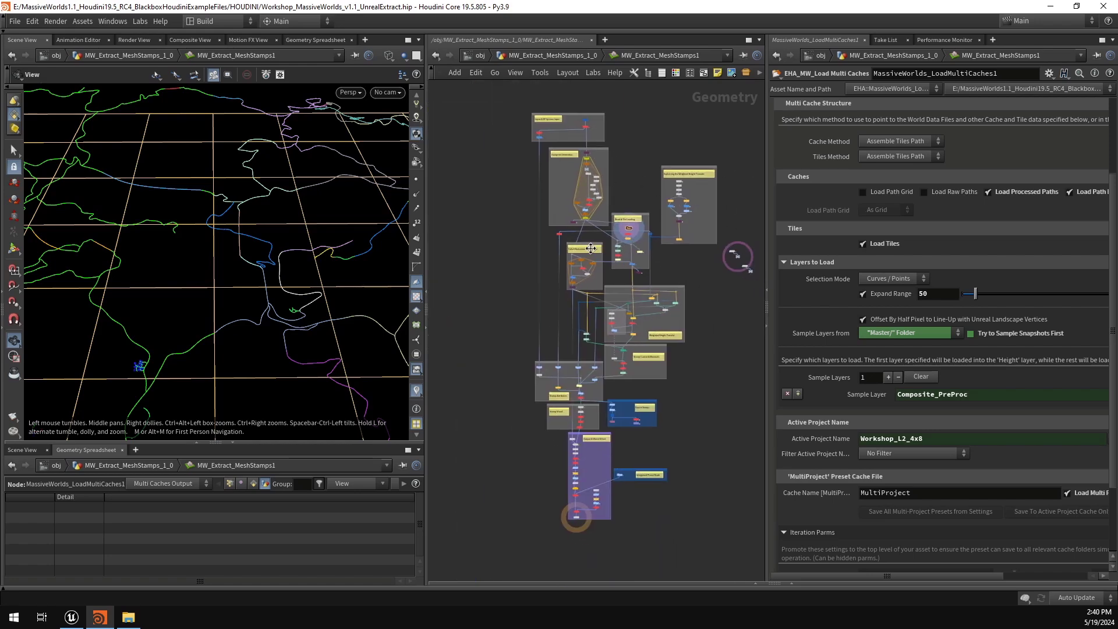
{"action": "key", "text": "f"}
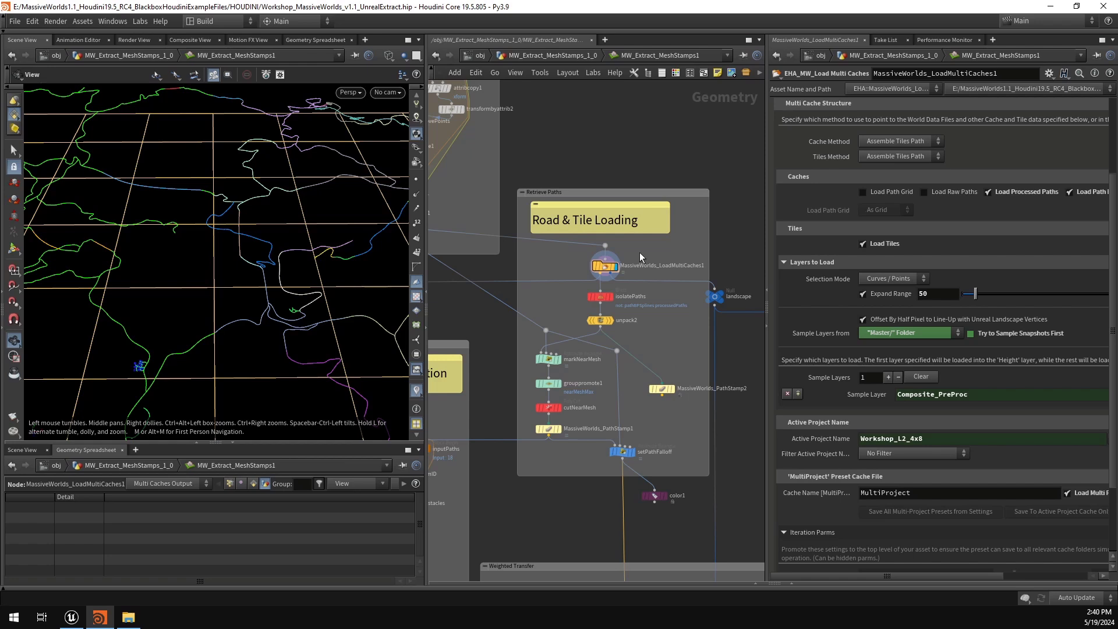
{"action": "middle_click_drag", "start_coordinate": [639, 253], "coordinate": [629, 255]}
{"action": "left_click_drag", "start_coordinate": [624, 258], "coordinate": [599, 280]}
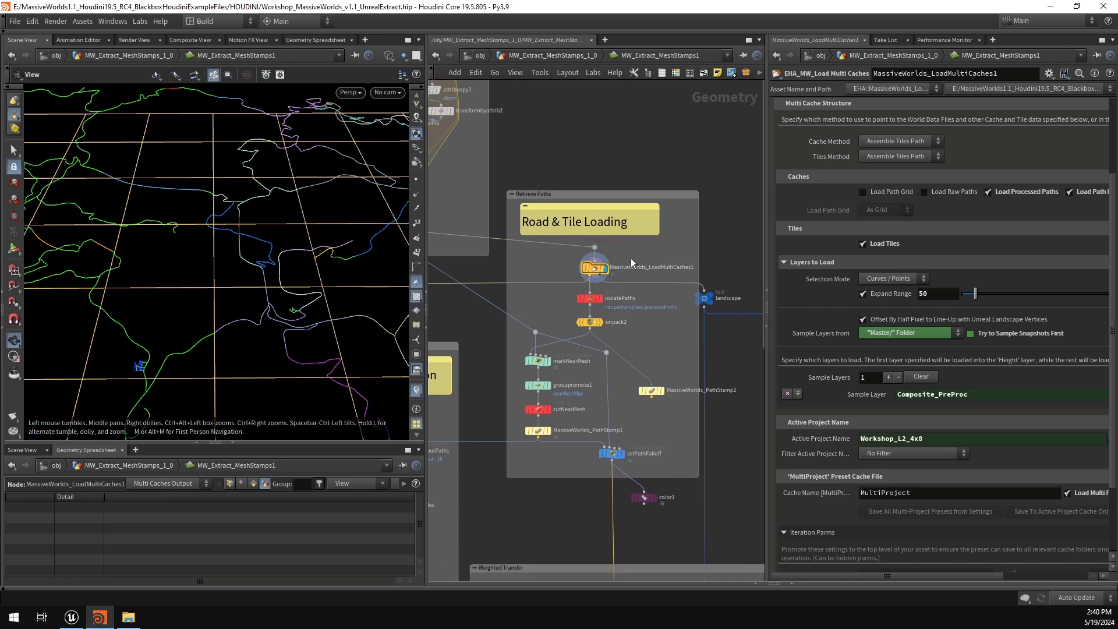
{"action": "left_click", "coordinate": [639, 251]}
{"action": "middle_click_drag", "start_coordinate": [647, 248], "coordinate": [629, 245]}
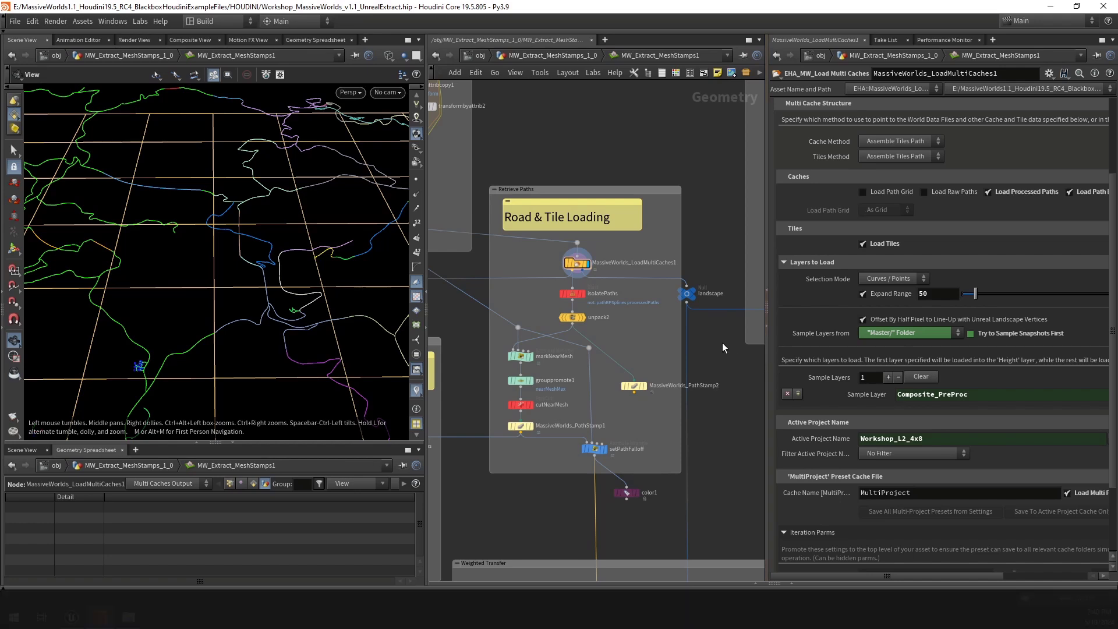
{"action": "middle_click_drag", "start_coordinate": [615, 295], "coordinate": [618, 281]}
{"action": "mouse_move", "coordinate": [591, 273]}
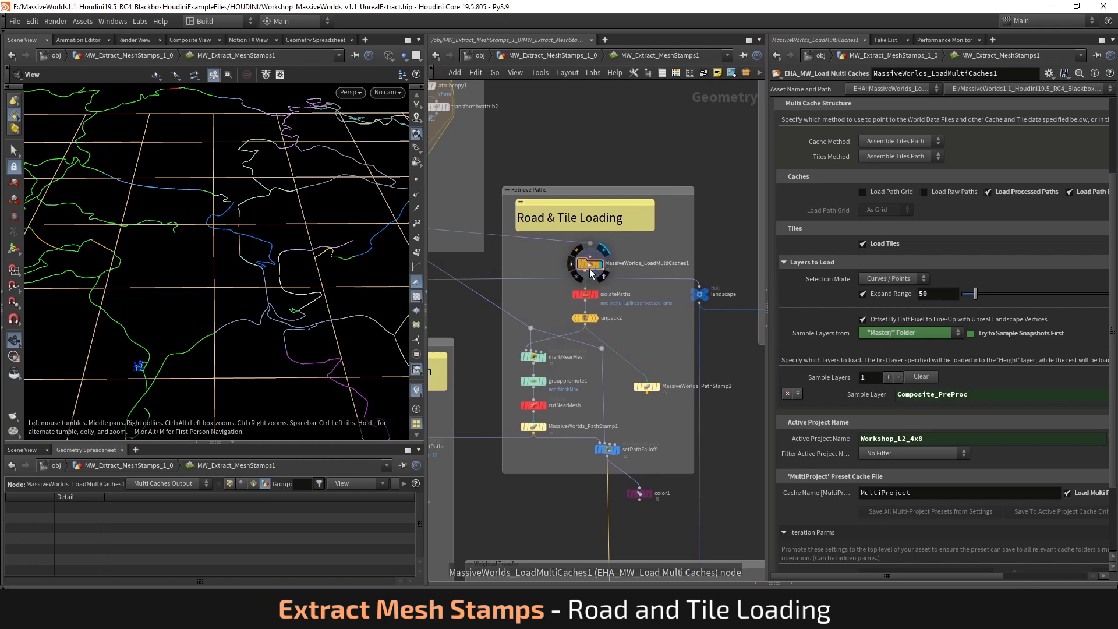
Step: Select the isolatePaths Blast node and set its display flag, and move the display and selection to unpack2
{"action": "middle_click_drag", "start_coordinate": [647, 320], "coordinate": [681, 319]}
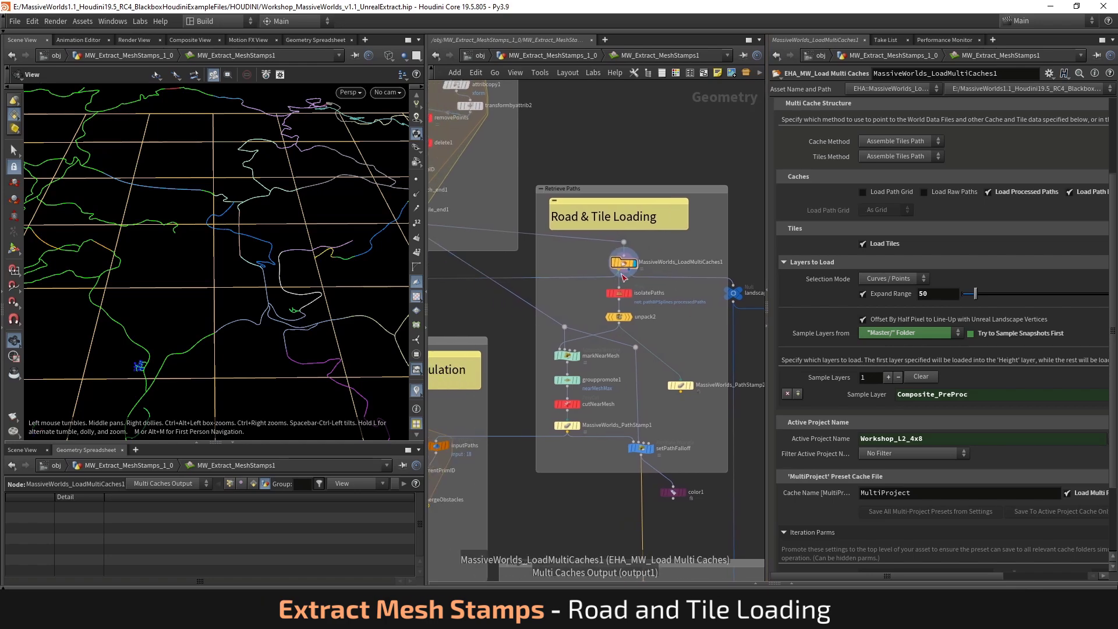
{"action": "scroll", "coordinate": [621, 273], "scroll_direction": "up", "scroll_amount": 3}
{"action": "left_click", "coordinate": [617, 306]}
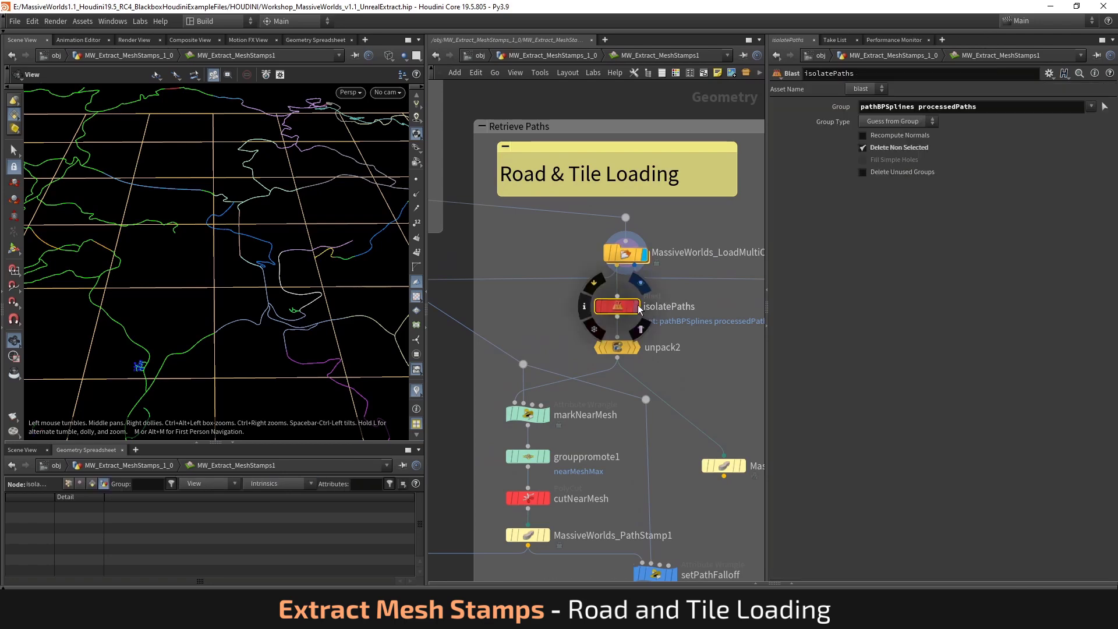
{"action": "left_click", "coordinate": [636, 307]}
{"action": "left_click", "coordinate": [636, 348]}
{"action": "left_click", "coordinate": [618, 348]}
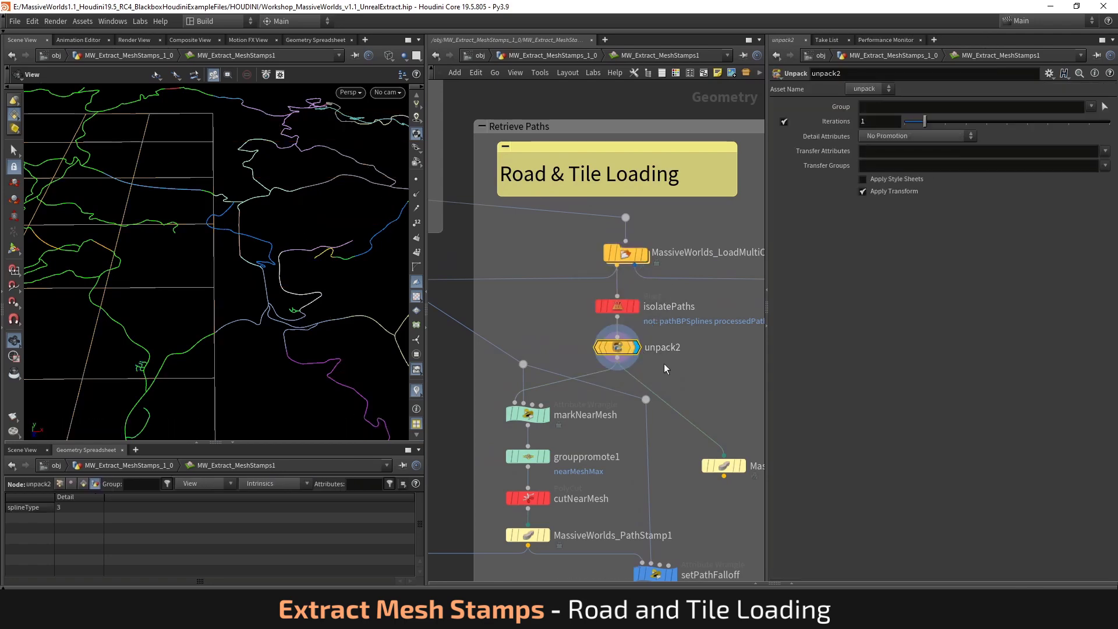
Step: Examine the road paths output by unpack2, both close up at the small branching roads and across the whole tile grid
{"action": "scroll", "coordinate": [699, 269], "scroll_direction": "down", "scroll_amount": 1}
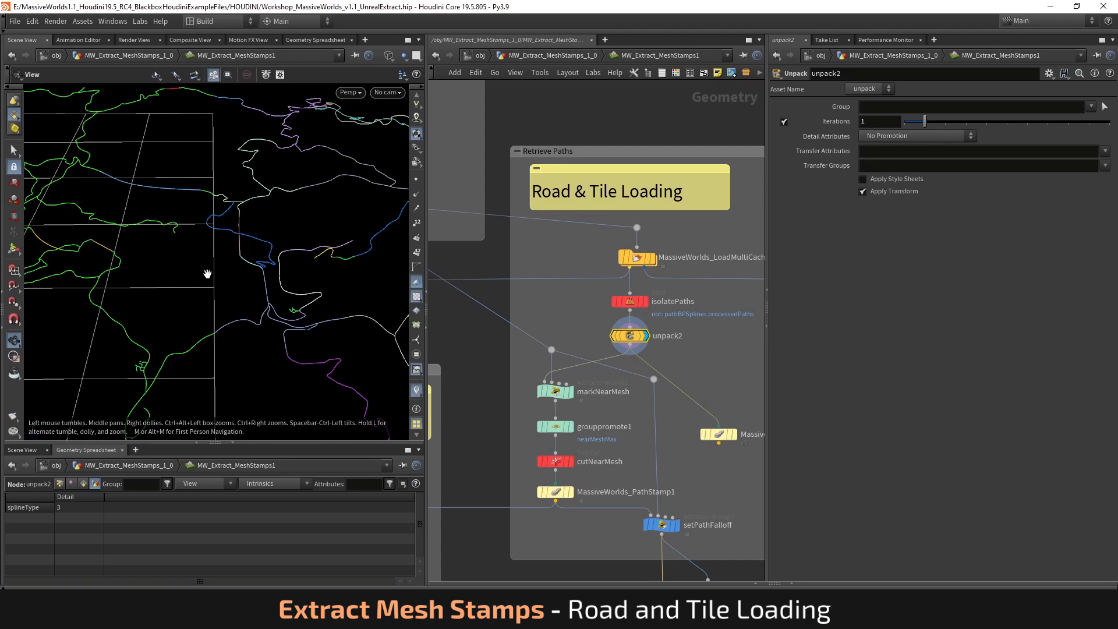
{"action": "mouse_move", "coordinate": [205, 274]}
{"action": "left_mouse_down"}
{"action": "mouse_move", "coordinate": [187, 294]}
{"action": "mouse_move", "coordinate": [212, 257]}
{"action": "mouse_move", "coordinate": [208, 284]}
{"action": "left_mouse_up"}
{"action": "scroll", "coordinate": [233, 334], "scroll_direction": "up", "scroll_amount": 4}
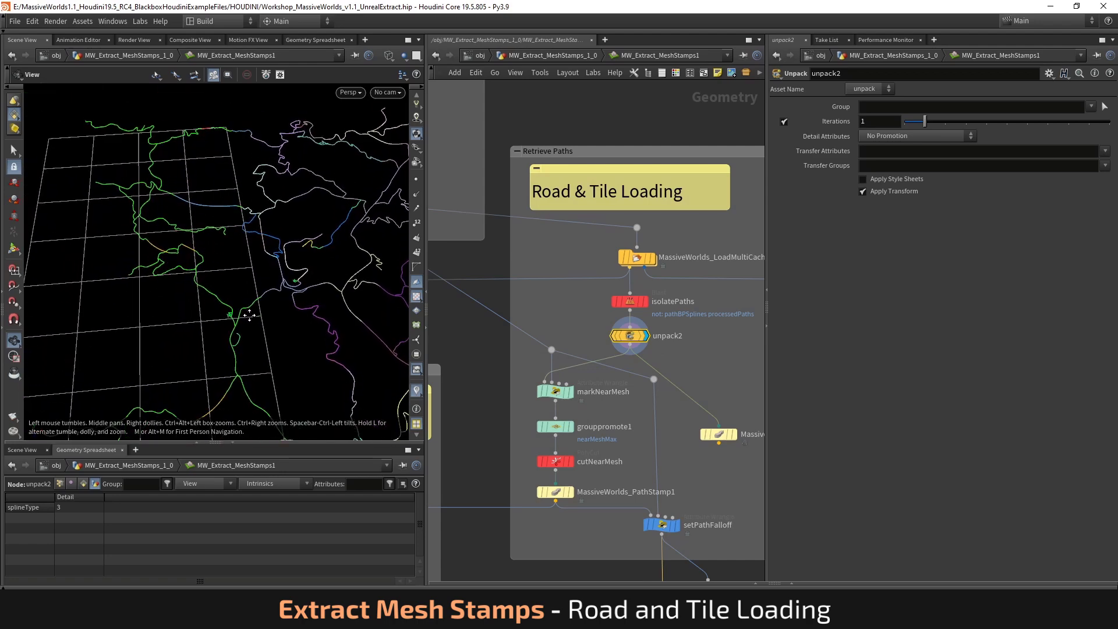
{"action": "scroll", "coordinate": [292, 312], "scroll_direction": "up", "scroll_amount": 4}
{"action": "left_click_drag", "start_coordinate": [331, 317], "coordinate": [267, 292]}
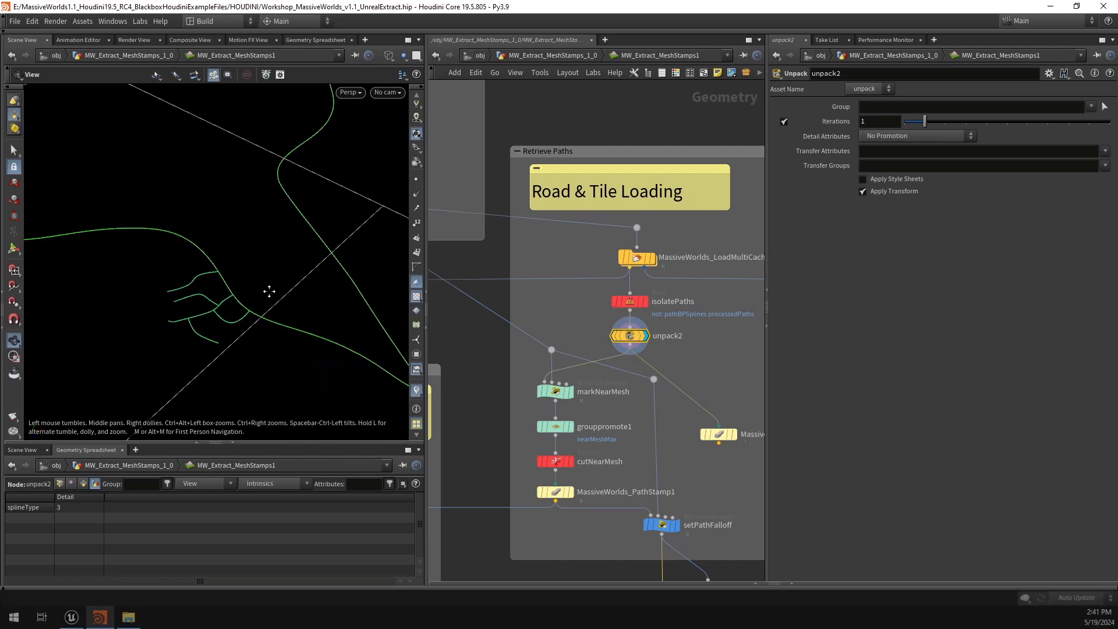
{"action": "mouse_move", "coordinate": [635, 260]}
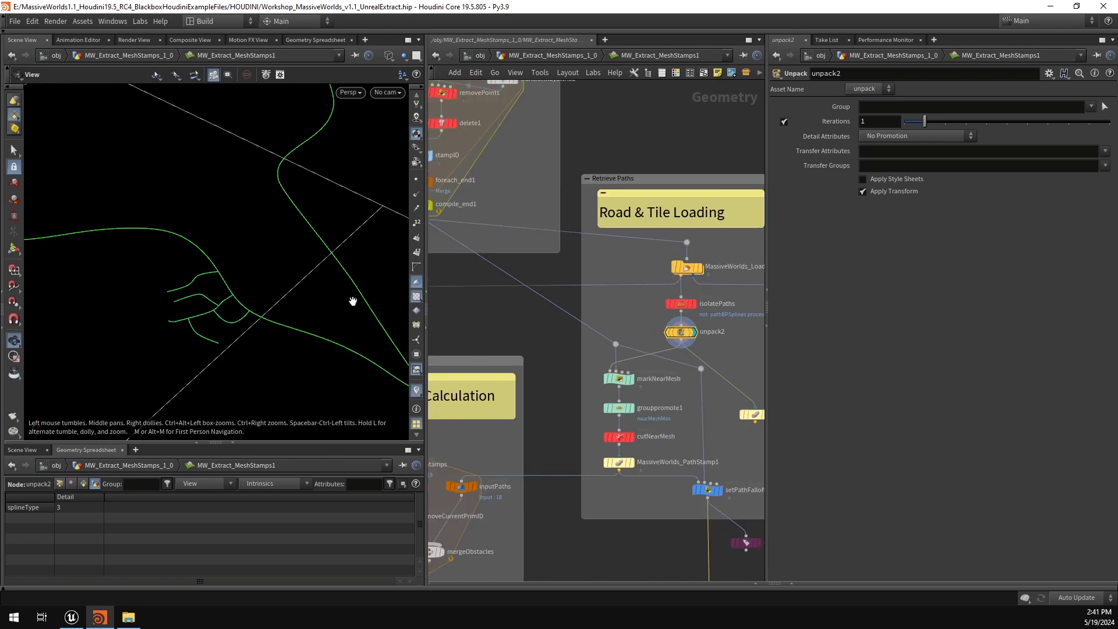
{"action": "right_click_drag", "start_coordinate": [236, 269], "coordinate": [214, 278]}
{"action": "left_click_drag", "start_coordinate": [237, 247], "coordinate": [267, 260]}
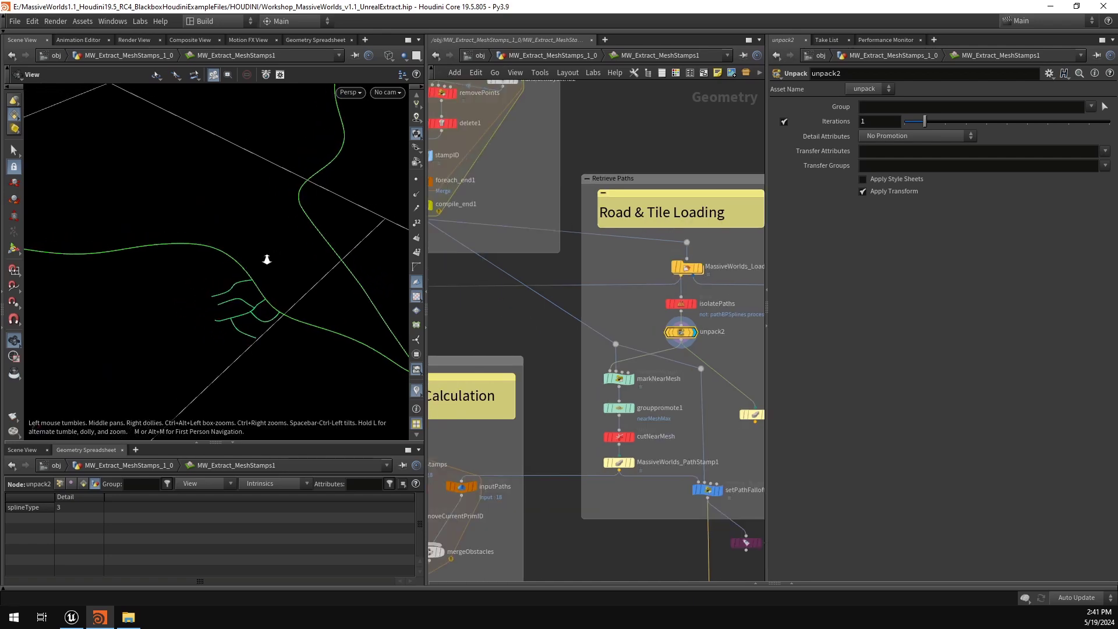
{"action": "right_click_drag", "start_coordinate": [268, 260], "coordinate": [274, 275]}
{"action": "left_click_drag", "start_coordinate": [274, 274], "coordinate": [266, 267]}
{"action": "right_click_drag", "start_coordinate": [328, 248], "coordinate": [72, 247]}
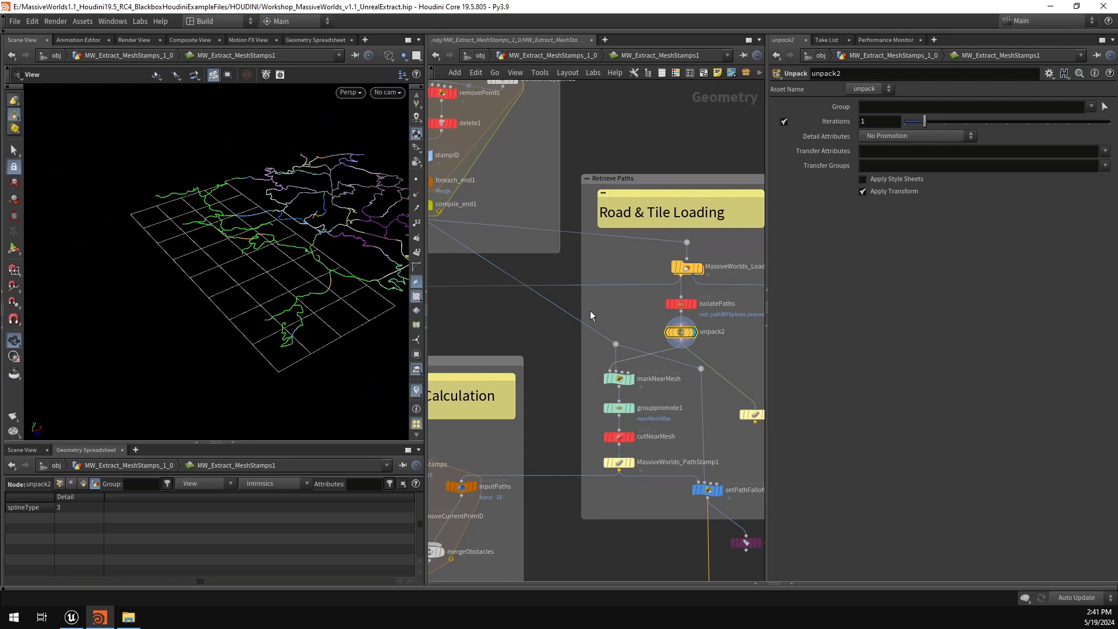
Step: Display the output of the compile_end1 node in the viewport
{"action": "scroll", "coordinate": [589, 309], "scroll_direction": "down", "scroll_amount": 2}
{"action": "scroll", "coordinate": [544, 253], "scroll_direction": "up", "scroll_amount": 5}
{"action": "left_click", "coordinate": [534, 249]}
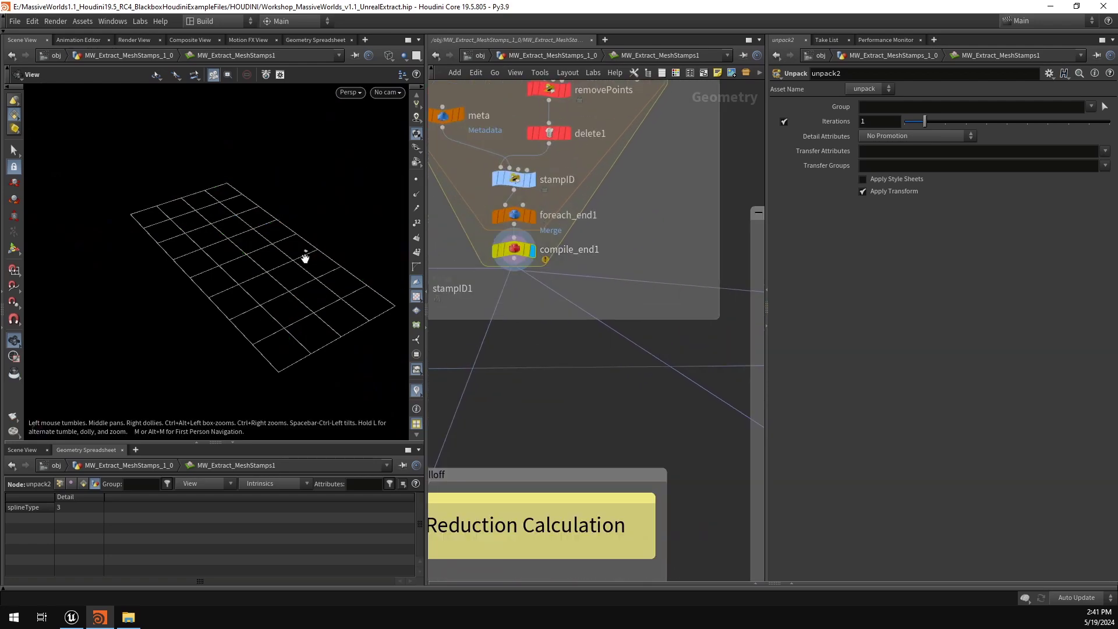
{"action": "right_click_drag", "start_coordinate": [745, 294], "coordinate": [844, 315]}
Step: Display the markNearMesh wrangle's output and show its VEX code and range parameters
{"action": "middle_click_drag", "start_coordinate": [685, 371], "coordinate": [458, 222]}
{"action": "scroll", "coordinate": [653, 370], "scroll_direction": "up", "scroll_amount": 2}
{"action": "left_click", "coordinate": [594, 319]}
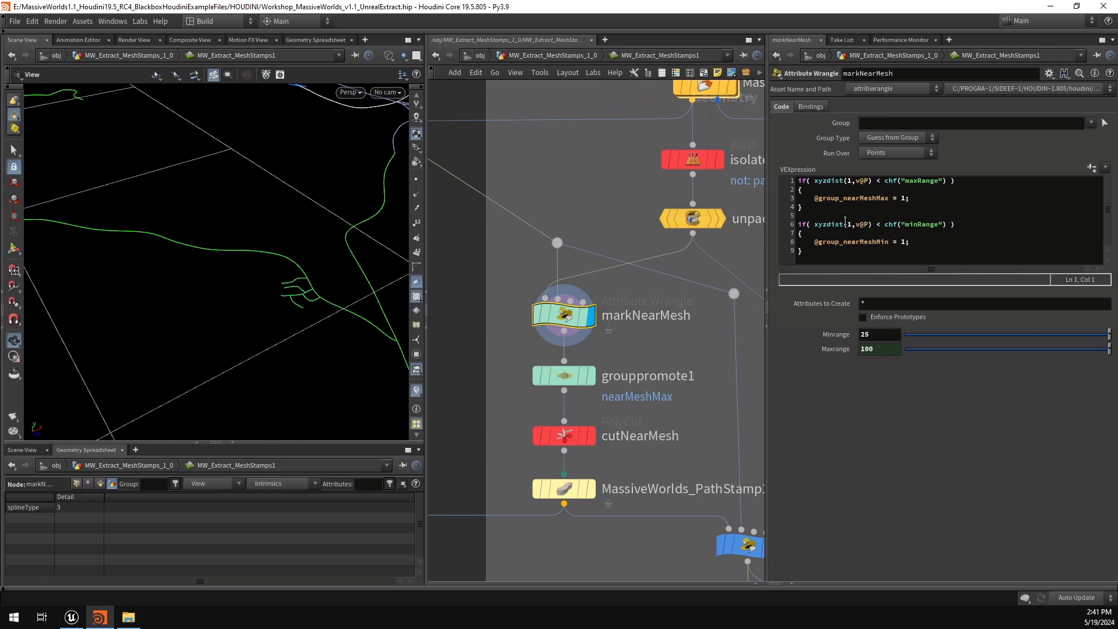
Step: Display grouppromote1 to inspect the nearMeshMax edge group on the roads
{"action": "left_click", "coordinate": [580, 376]}
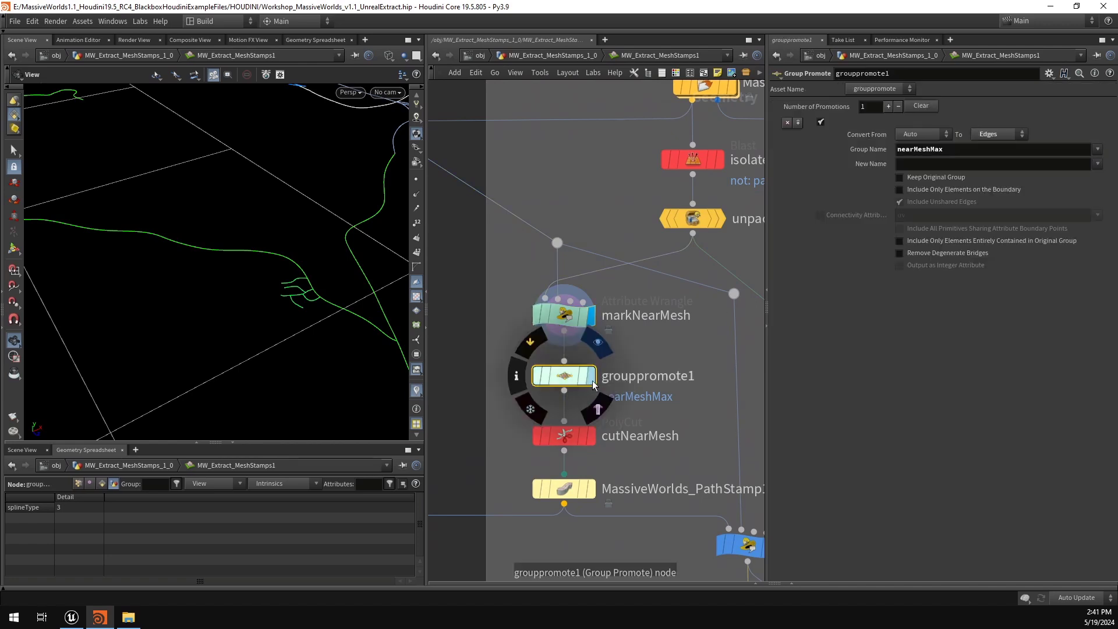
{"action": "left_click", "coordinate": [591, 378]}
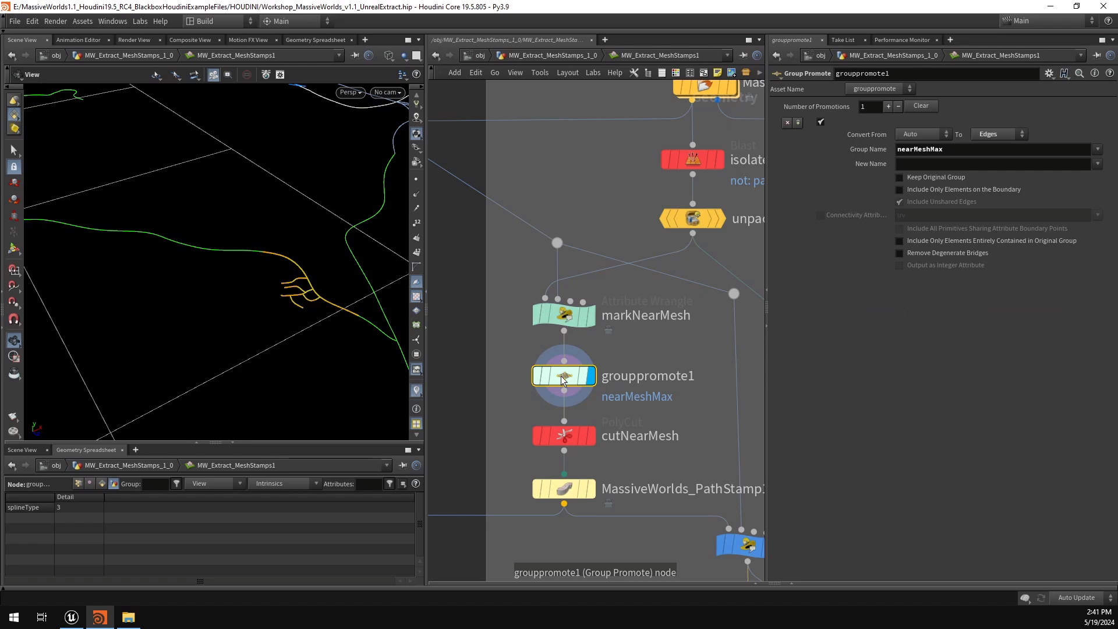
{"action": "right_click_drag", "start_coordinate": [329, 315], "coordinate": [366, 313]}
Step: Display cutNearMesh to inspect the road sections kept by the PolyCut
{"action": "left_click", "coordinate": [574, 440]}
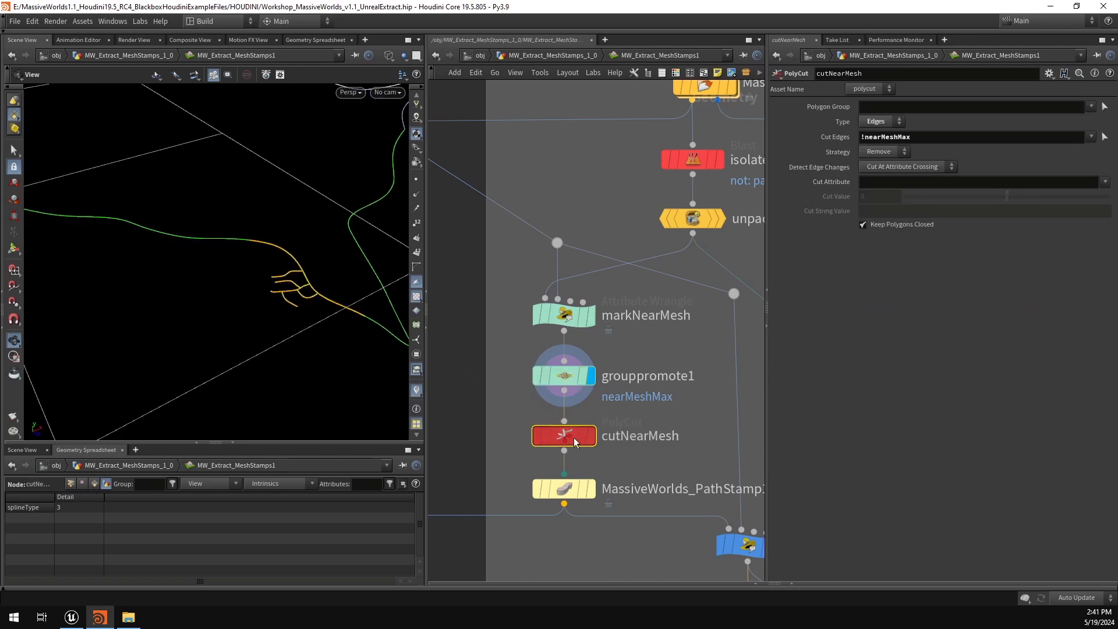
{"action": "left_click", "coordinate": [591, 436]}
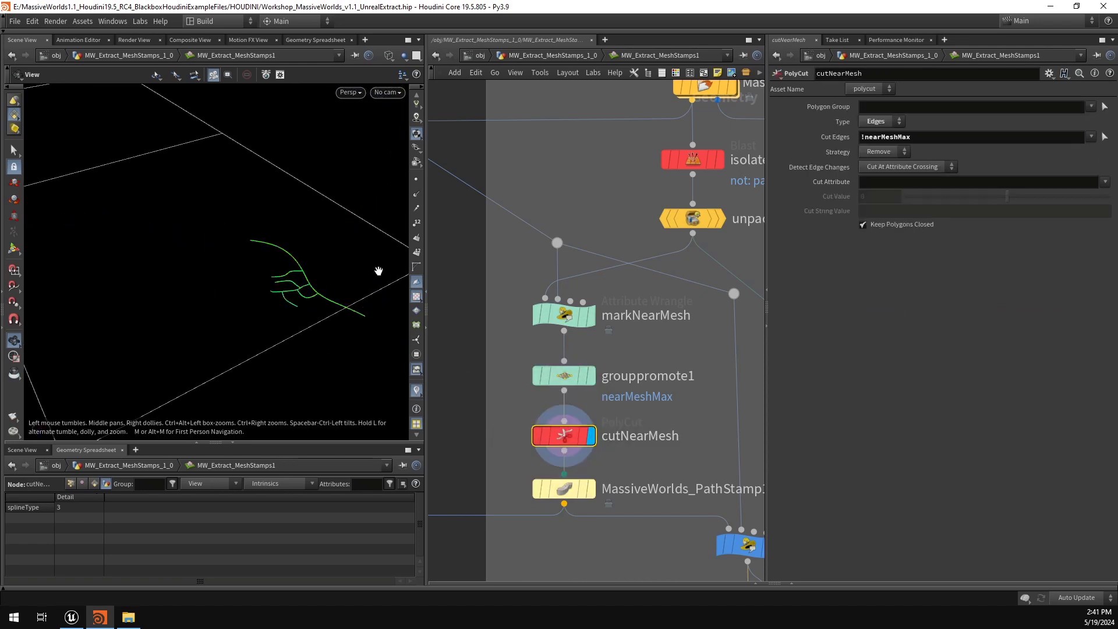
{"action": "right_click_drag", "start_coordinate": [329, 278], "coordinate": [360, 270]}
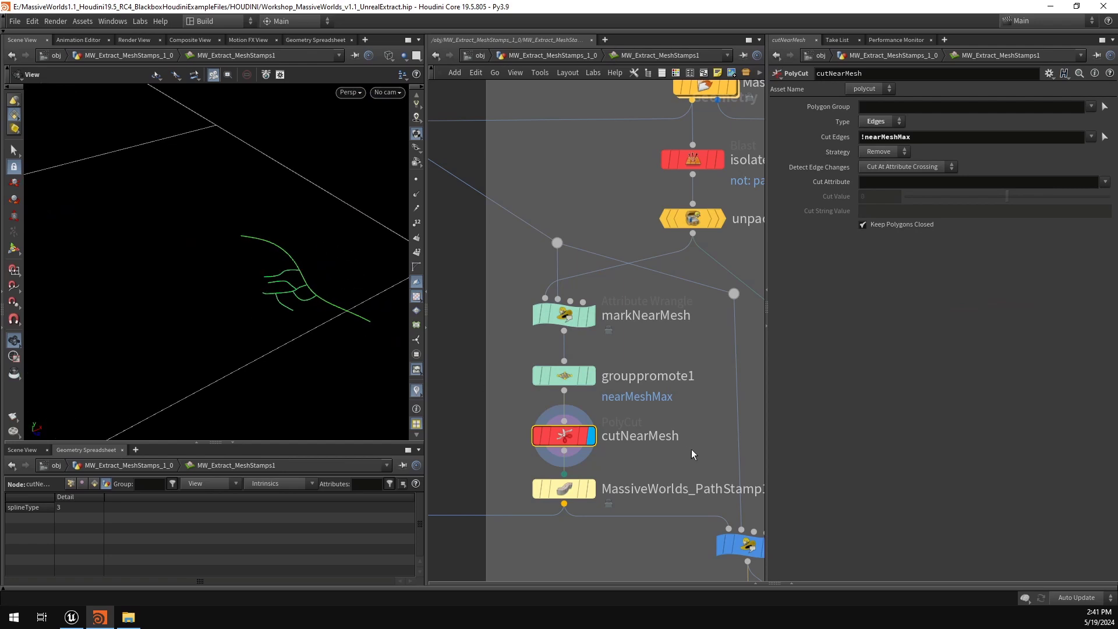
Step: Display MassiveWorlds_PathStamp1 and inspect the generated road mesh and its intersections up close
{"action": "scroll", "coordinate": [619, 424], "scroll_direction": "down", "scroll_amount": 2}
{"action": "left_click_drag", "start_coordinate": [582, 435], "coordinate": [464, 484]}
{"action": "mouse_move", "coordinate": [496, 454]}
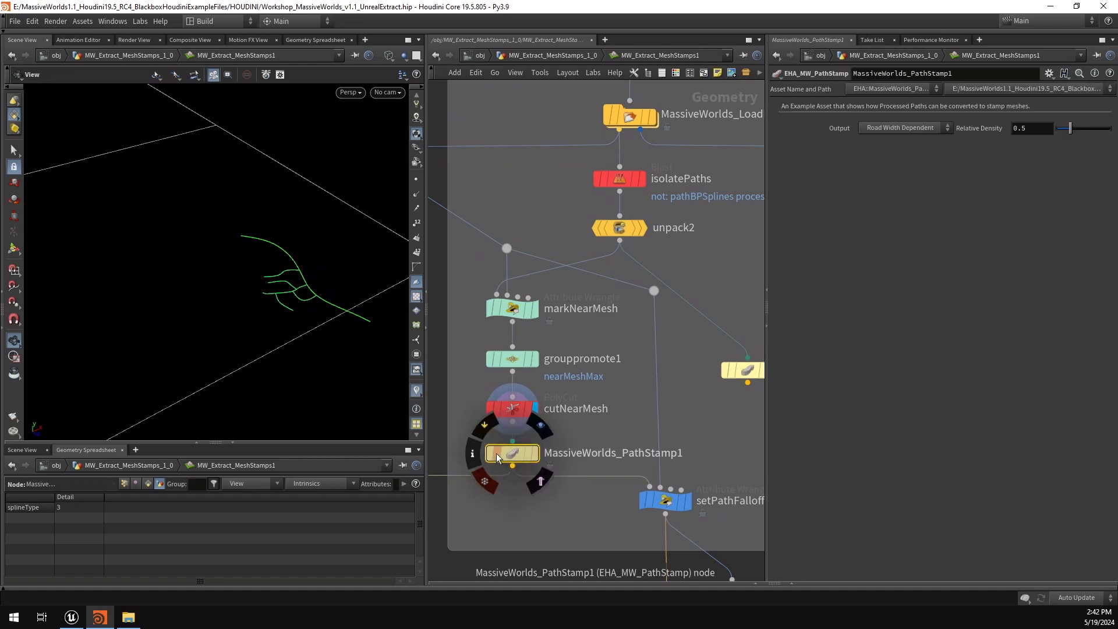
{"action": "left_click", "coordinate": [534, 454]}
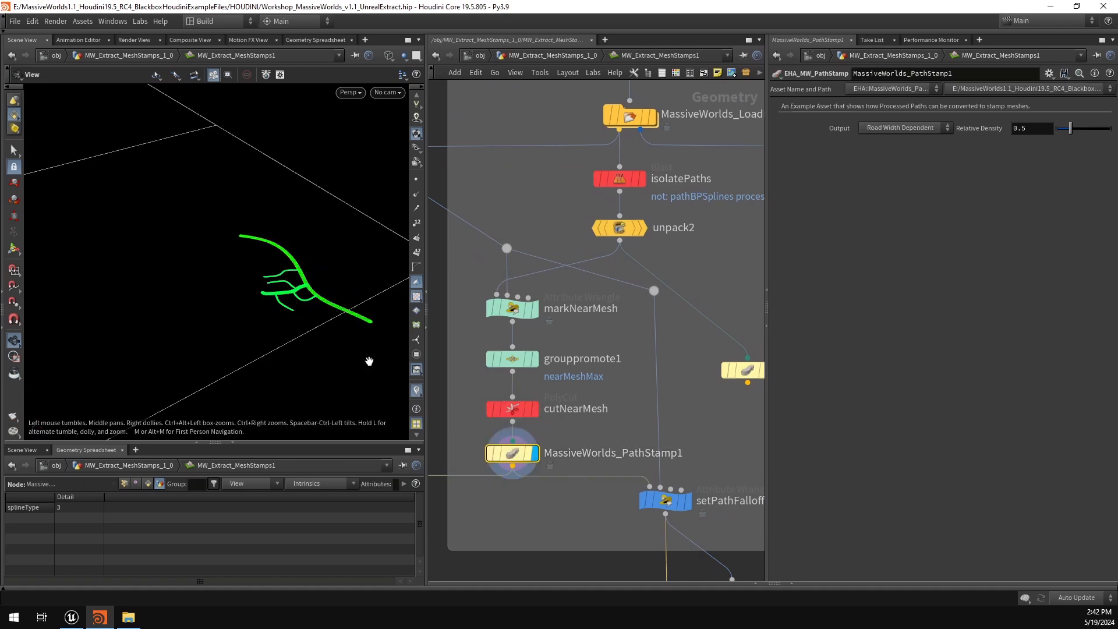
{"action": "right_click_drag", "start_coordinate": [299, 287], "coordinate": [386, 282]}
{"action": "scroll", "coordinate": [338, 282], "scroll_direction": "up", "scroll_amount": 5}
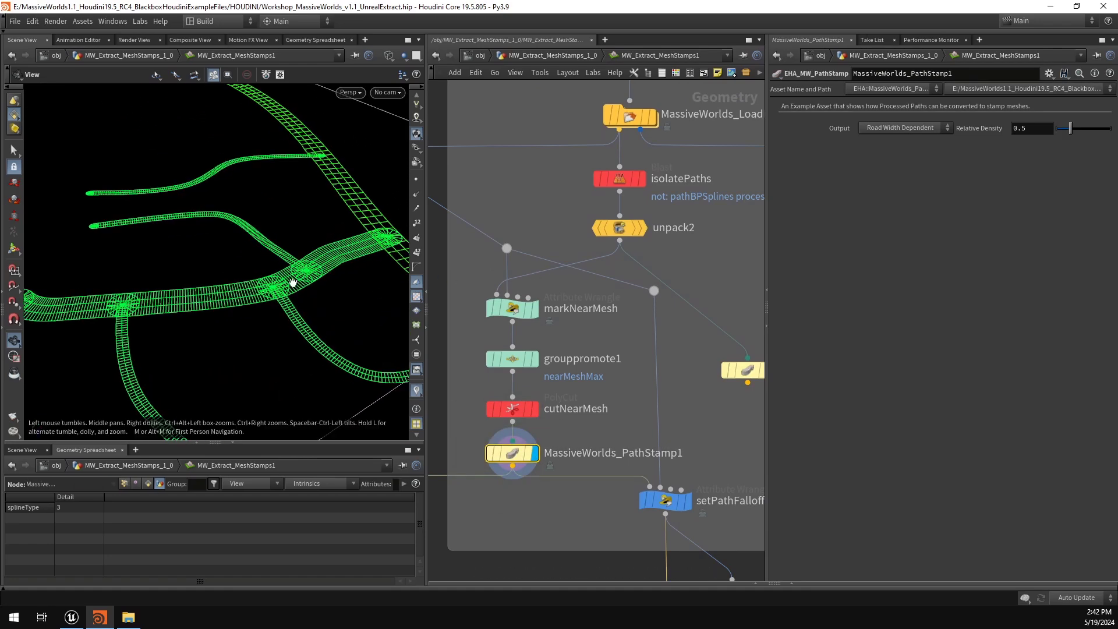
{"action": "mouse_move", "coordinate": [280, 286]}
{"action": "middle_mouse_down"}
{"action": "mouse_move", "coordinate": [266, 293]}
{"action": "mouse_move", "coordinate": [262, 274]}
{"action": "mouse_move", "coordinate": [279, 294]}
{"action": "middle_mouse_up"}
Step: Look over the Weighted Height Transfer area of the network and locate the section explaining the Weighted Height Transfer
{"action": "scroll", "coordinate": [662, 389], "scroll_direction": "down", "scroll_amount": 3}
{"action": "scroll", "coordinate": [661, 389], "scroll_direction": "down", "scroll_amount": 1}
{"action": "middle_click_drag", "start_coordinate": [680, 401], "coordinate": [536, 298]}
{"action": "scroll", "coordinate": [655, 333], "scroll_direction": "down", "scroll_amount": 2}
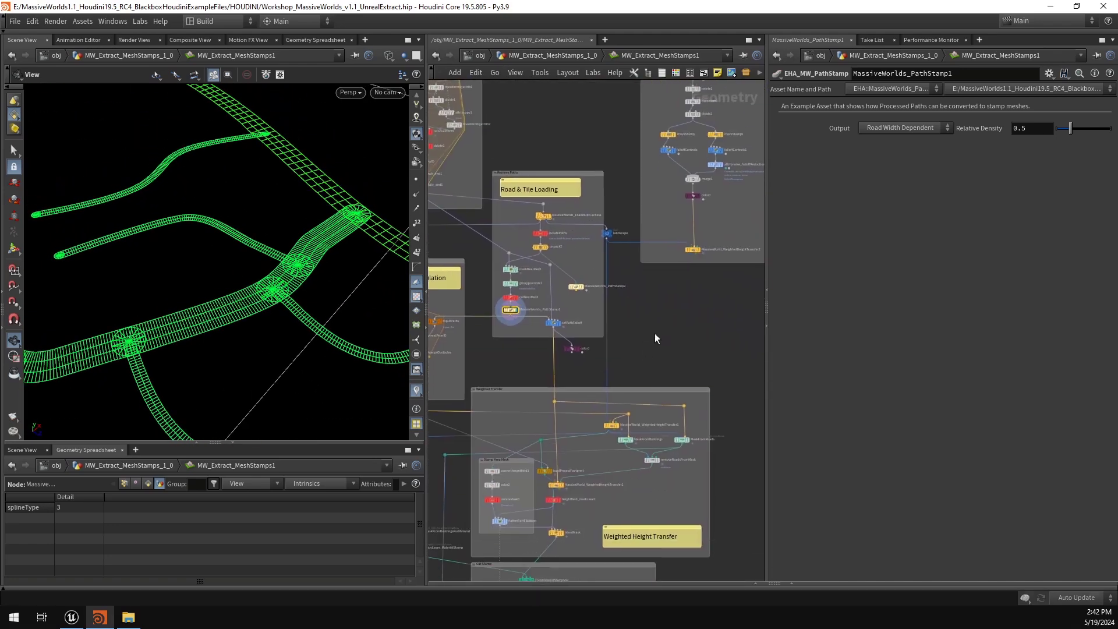
{"action": "scroll", "coordinate": [621, 417], "scroll_direction": "up", "scroll_amount": 4}
{"action": "middle_click_drag", "start_coordinate": [686, 416], "coordinate": [666, 397]}
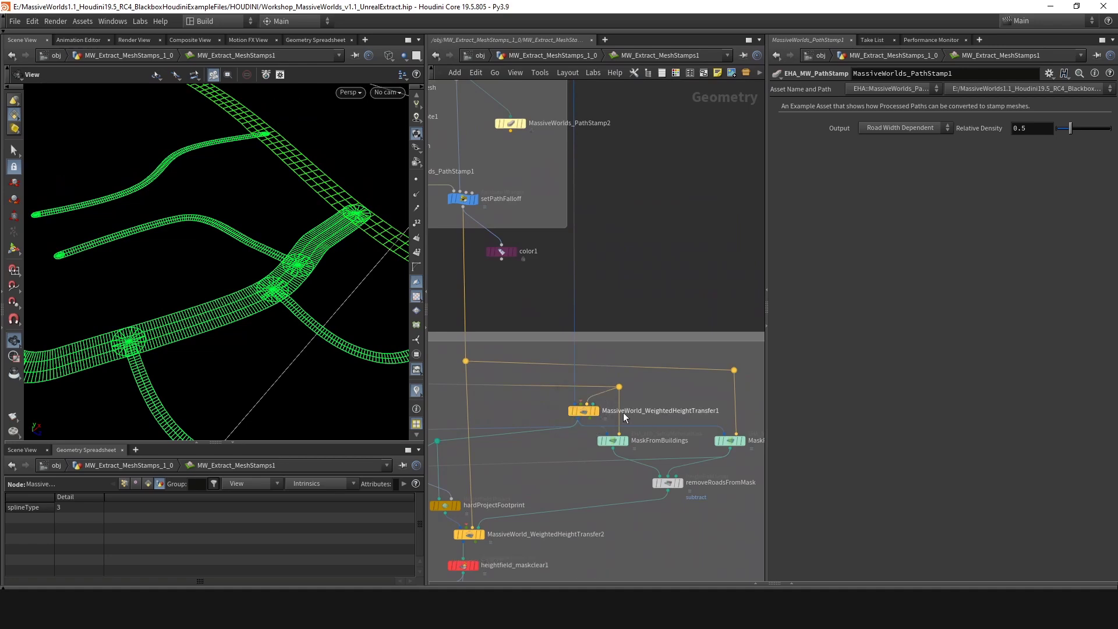
{"action": "scroll", "coordinate": [650, 407], "scroll_direction": "down", "scroll_amount": 3}
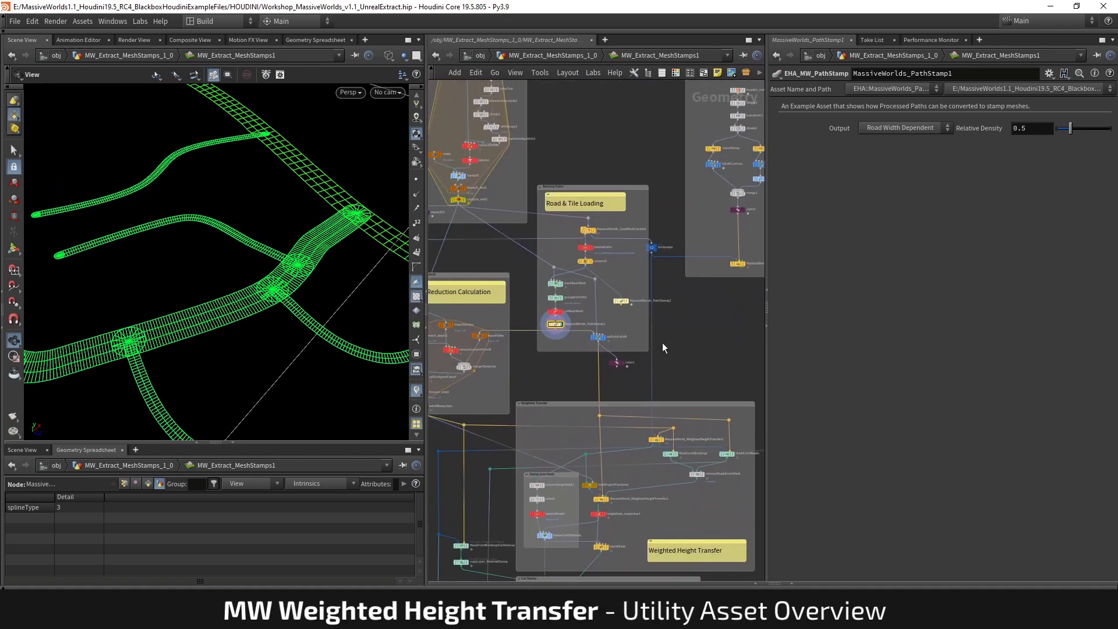
{"action": "scroll", "coordinate": [626, 320], "scroll_direction": "up", "scroll_amount": 1}
{"action": "middle_click_drag", "start_coordinate": [625, 319], "coordinate": [659, 375]}
{"action": "middle_click_drag", "start_coordinate": [740, 401], "coordinate": [617, 412]}
{"action": "scroll", "coordinate": [702, 368], "scroll_direction": "down", "scroll_amount": 3}
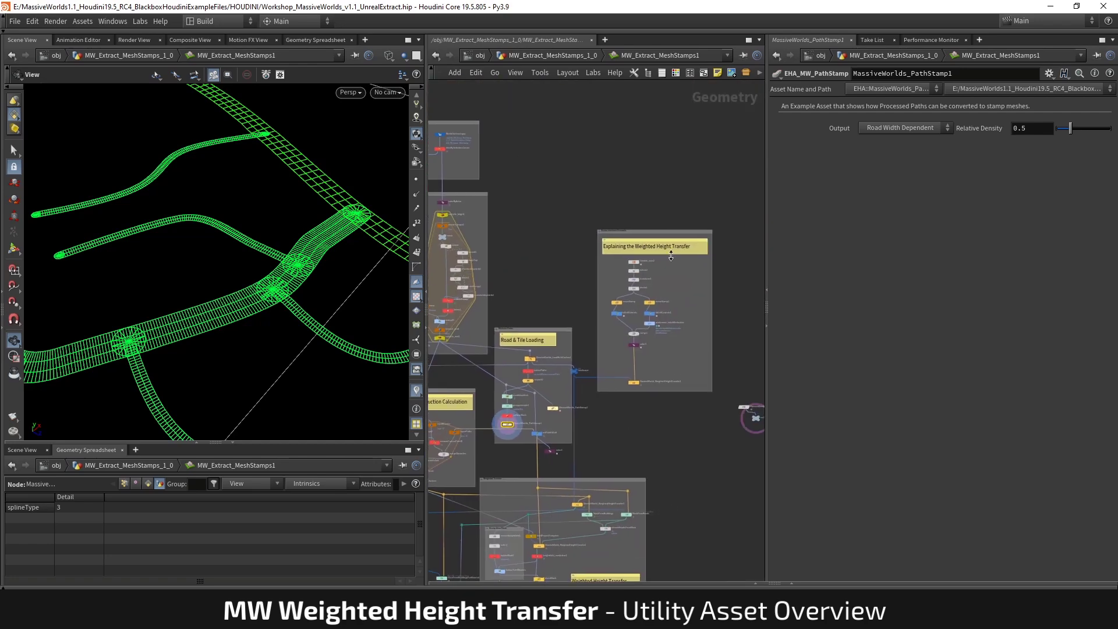
{"action": "scroll", "coordinate": [645, 361], "scroll_direction": "up", "scroll_amount": 4}
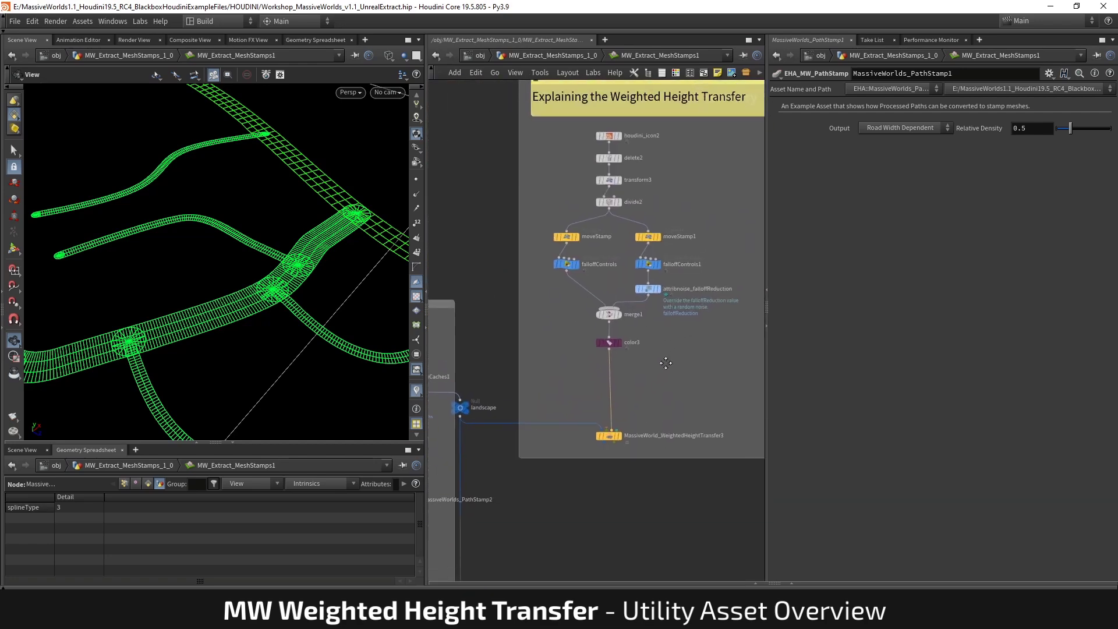
Step: Display the landscape null, frame it in the viewport and switch the view to shaded terrain
{"action": "left_click", "coordinate": [488, 420]}
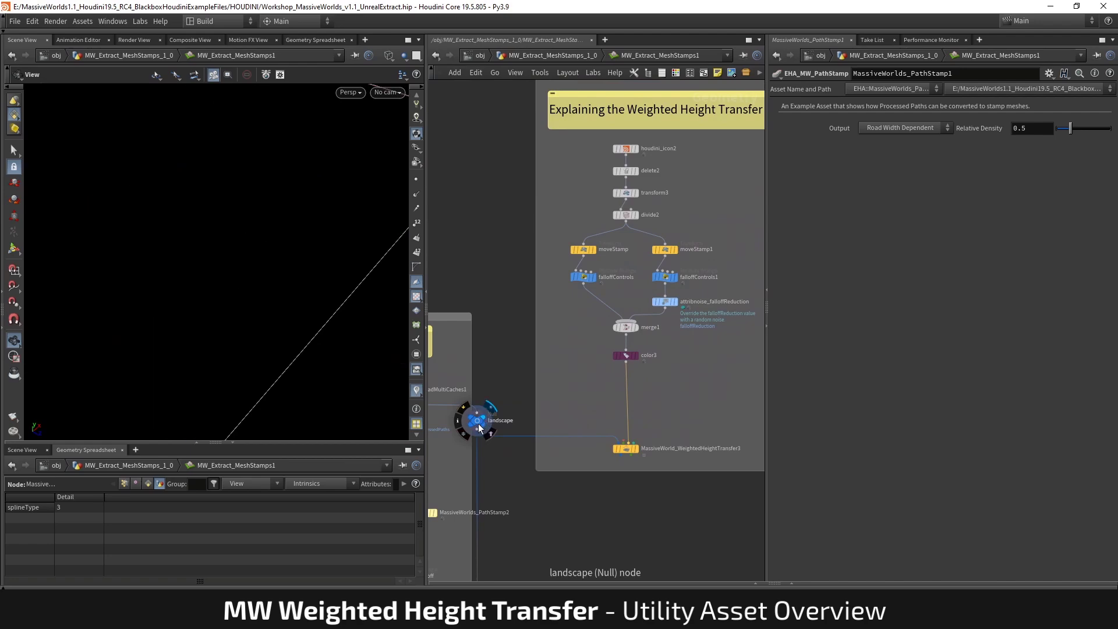
{"action": "key", "text": "g"}
{"action": "left_click_drag", "start_coordinate": [265, 287], "coordinate": [278, 277]}
{"action": "right_click_drag", "start_coordinate": [277, 277], "coordinate": [194, 272]}
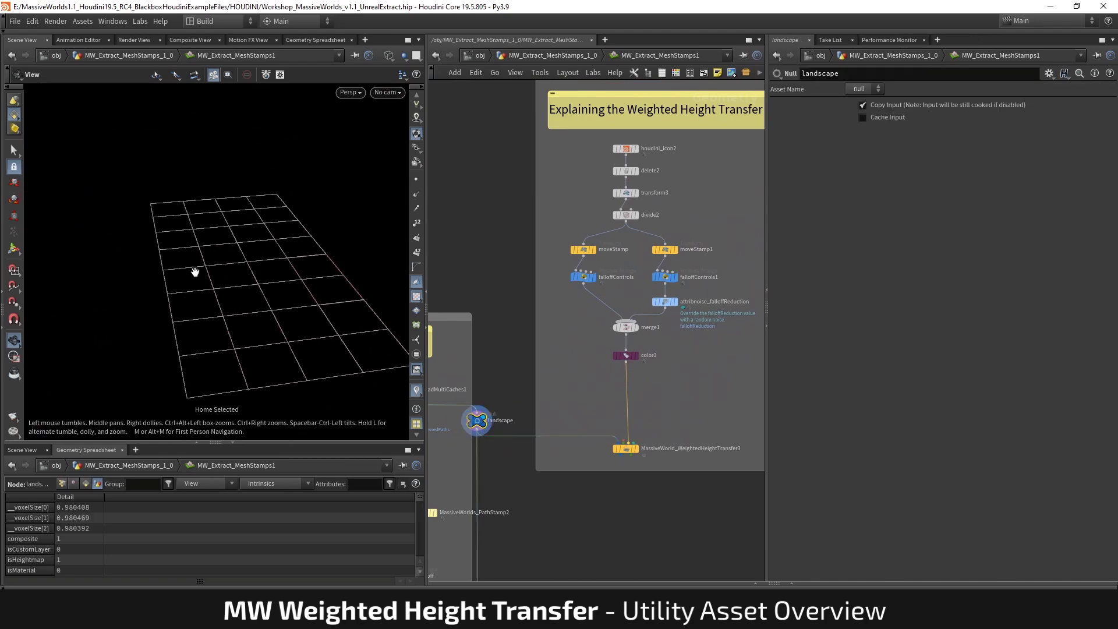
{"action": "left_click_drag", "start_coordinate": [194, 272], "coordinate": [352, 282]}
{"action": "key", "text": "shift+w"}
{"action": "middle_click_drag", "start_coordinate": [352, 282], "coordinate": [291, 282]}
{"action": "scroll", "coordinate": [291, 282], "scroll_direction": "up", "scroll_amount": 5}
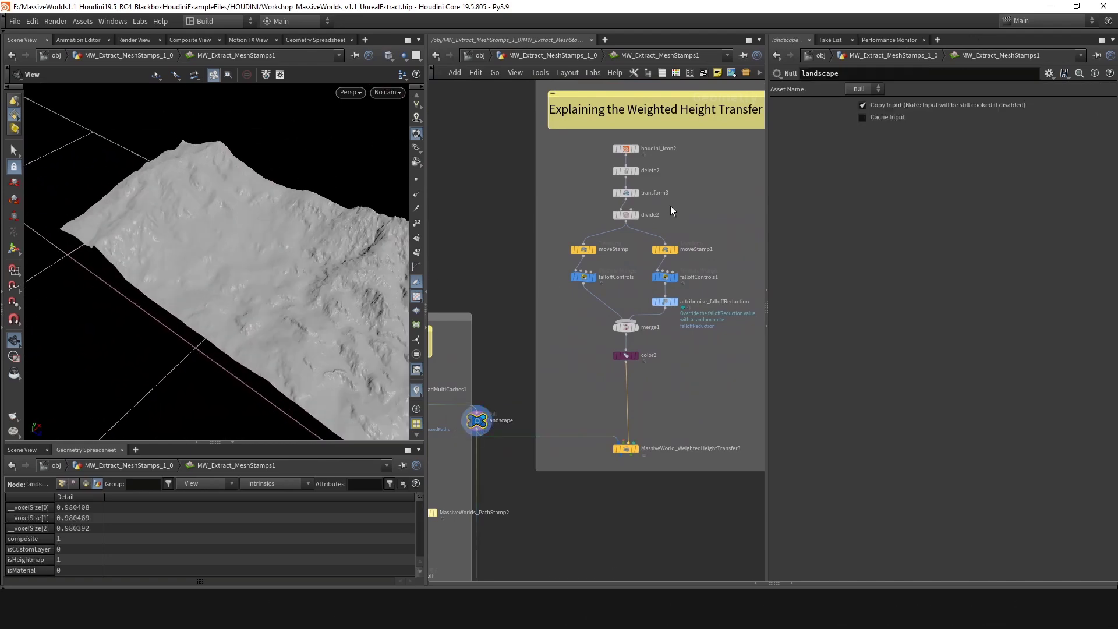
Step: Show merge1 as a template over the landscape and inspect the two spiral stamps from several angles
{"action": "scroll", "coordinate": [638, 170], "scroll_direction": "up", "scroll_amount": 3}
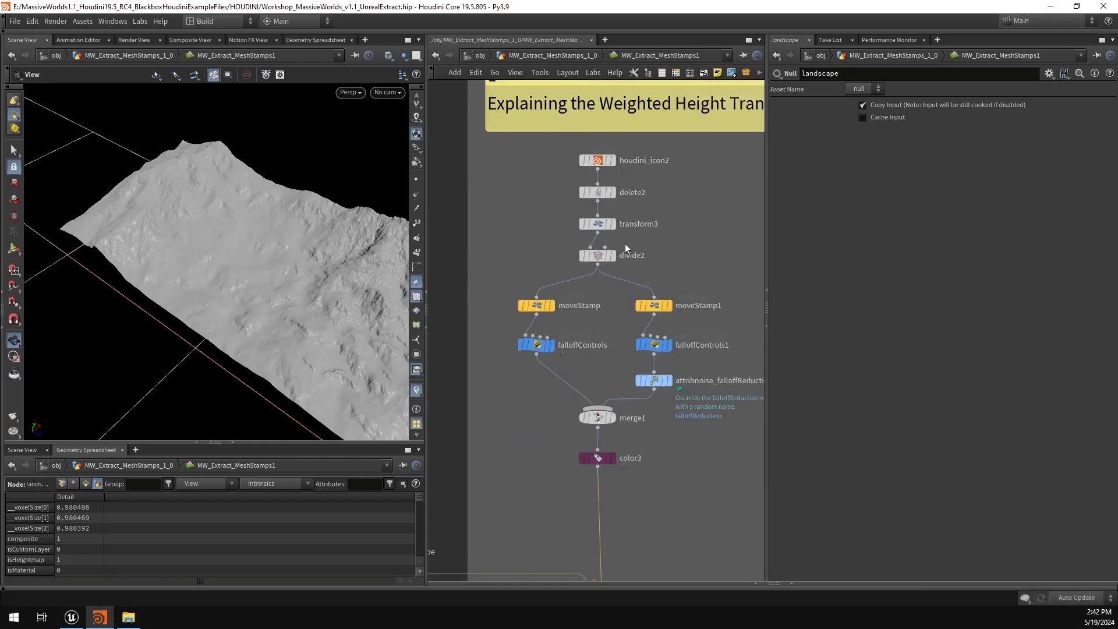
{"action": "left_click", "coordinate": [609, 418]}
{"action": "scroll", "coordinate": [392, 269], "scroll_direction": "up", "scroll_amount": 5}
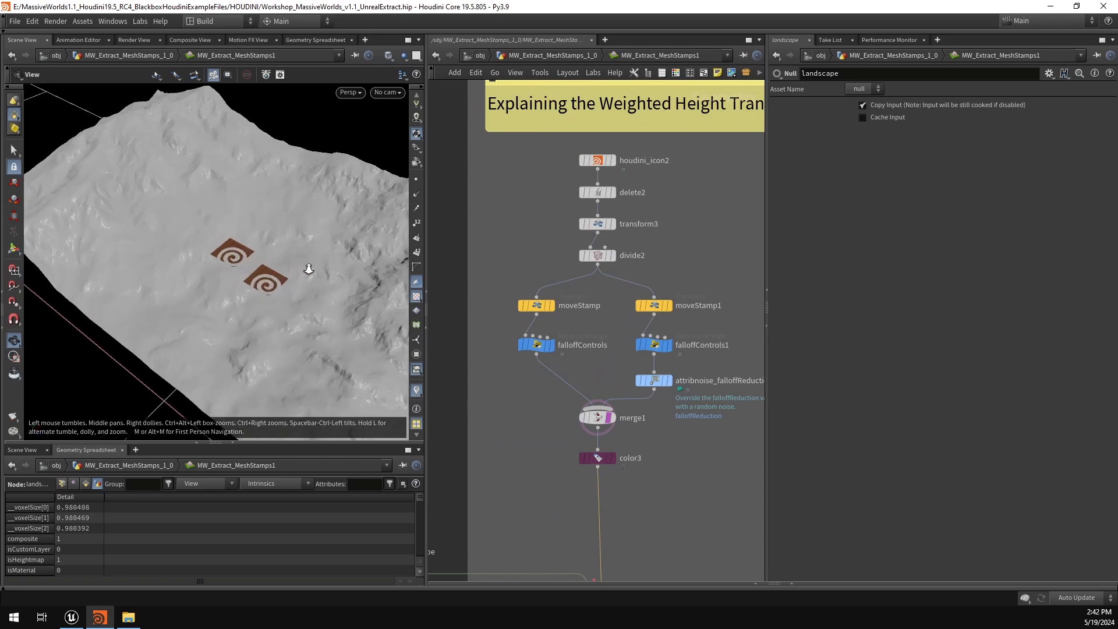
{"action": "left_click_drag", "start_coordinate": [393, 268], "coordinate": [317, 310]}
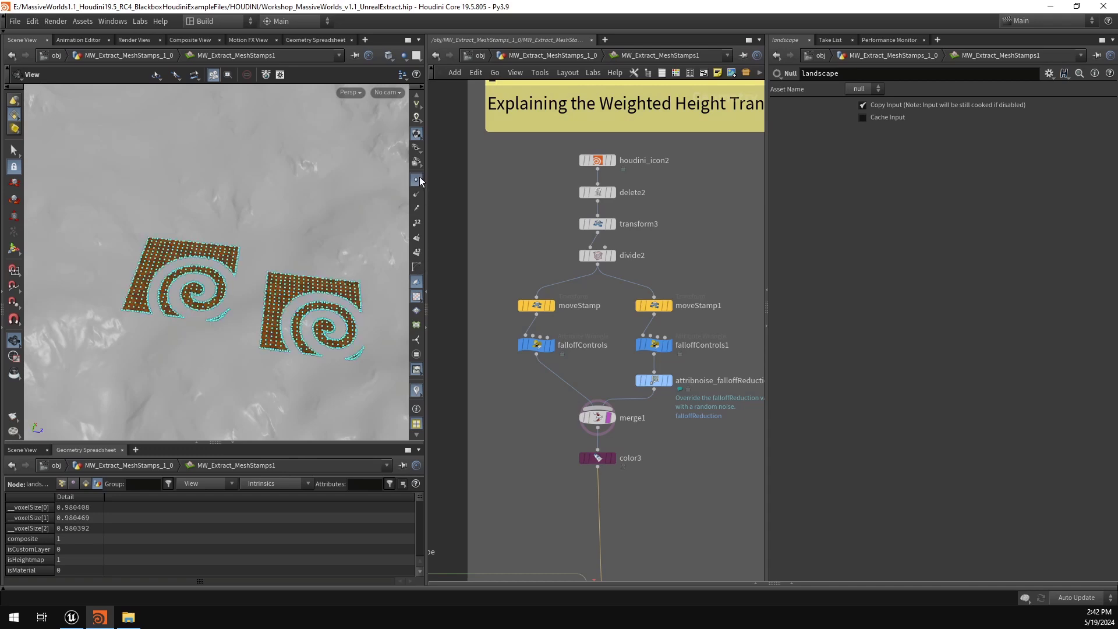
{"action": "left_click_drag", "start_coordinate": [299, 332], "coordinate": [310, 310]}
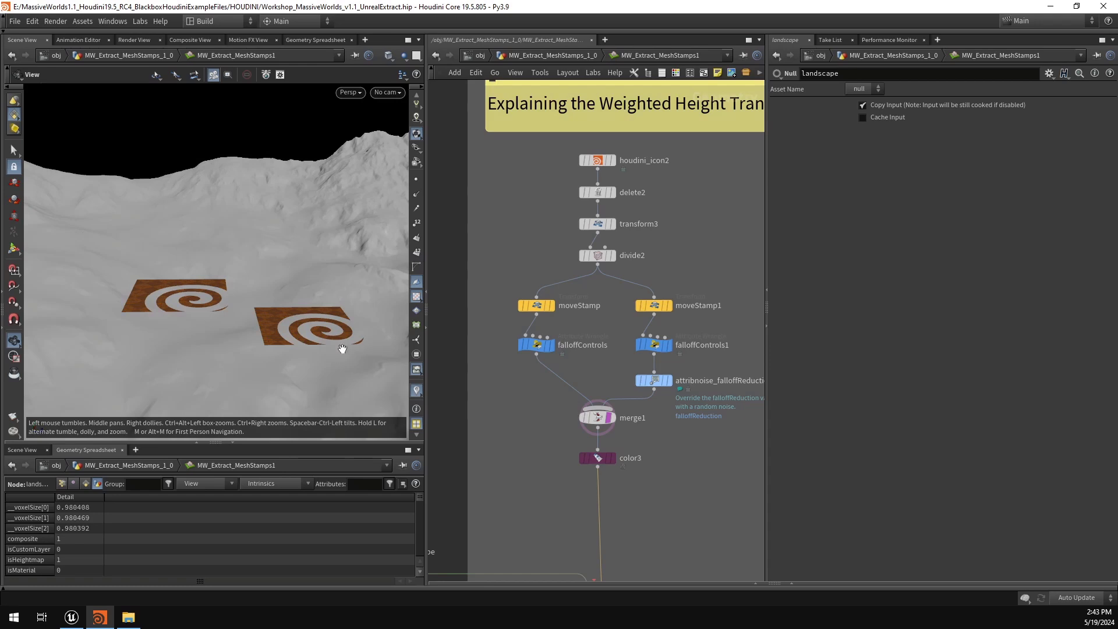
{"action": "left_click_drag", "start_coordinate": [343, 349], "coordinate": [339, 367]}
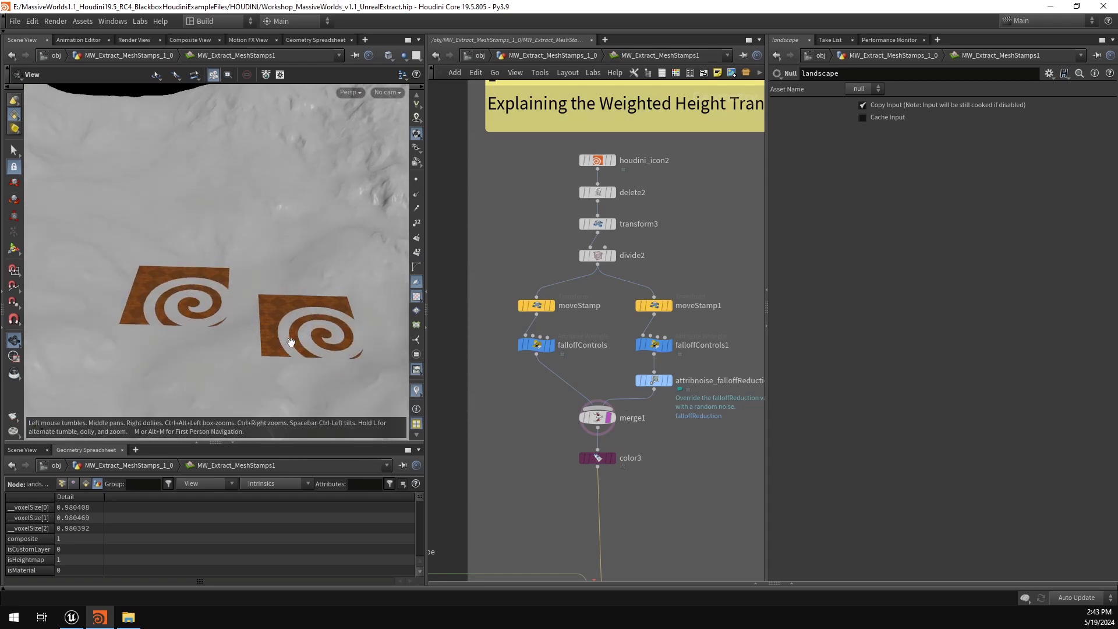
Step: Display the MassiveWorld_WeightedHeightTransfer3 result and select the node to show its Config parameters
{"action": "middle_click_drag", "start_coordinate": [665, 446], "coordinate": [661, 372]}
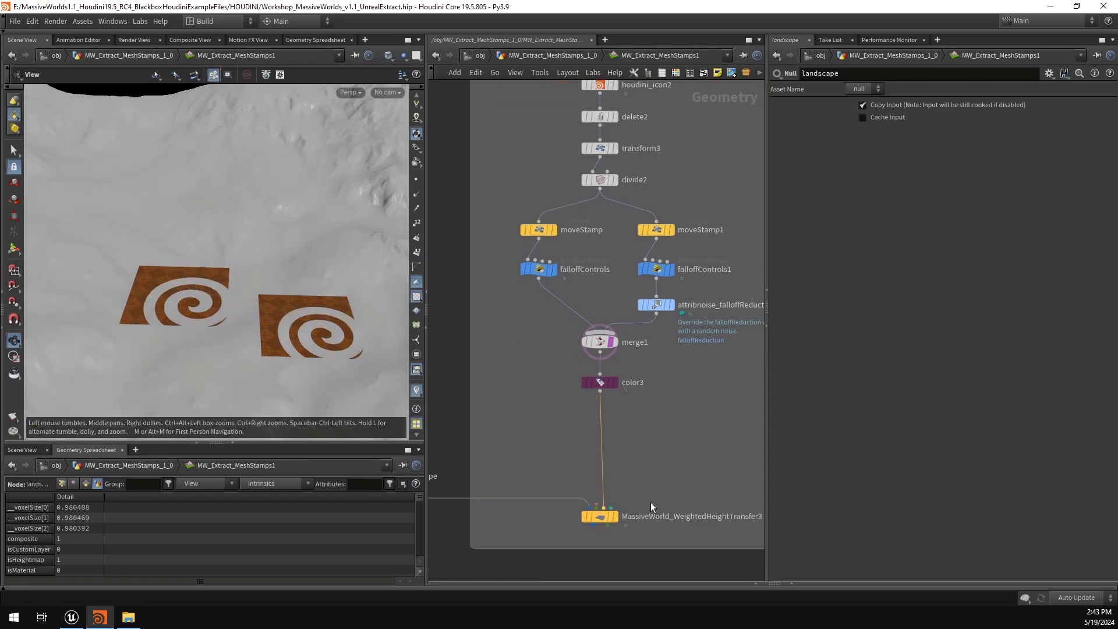
{"action": "left_click_drag", "start_coordinate": [654, 491], "coordinate": [561, 540]}
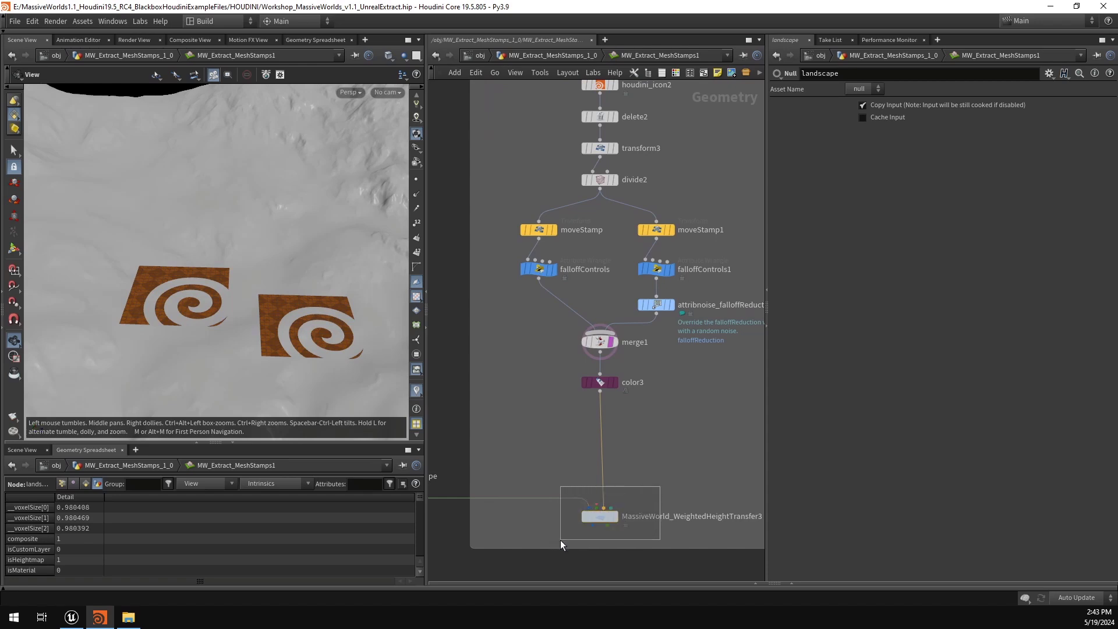
{"action": "left_click_drag", "start_coordinate": [616, 522], "coordinate": [616, 523]}
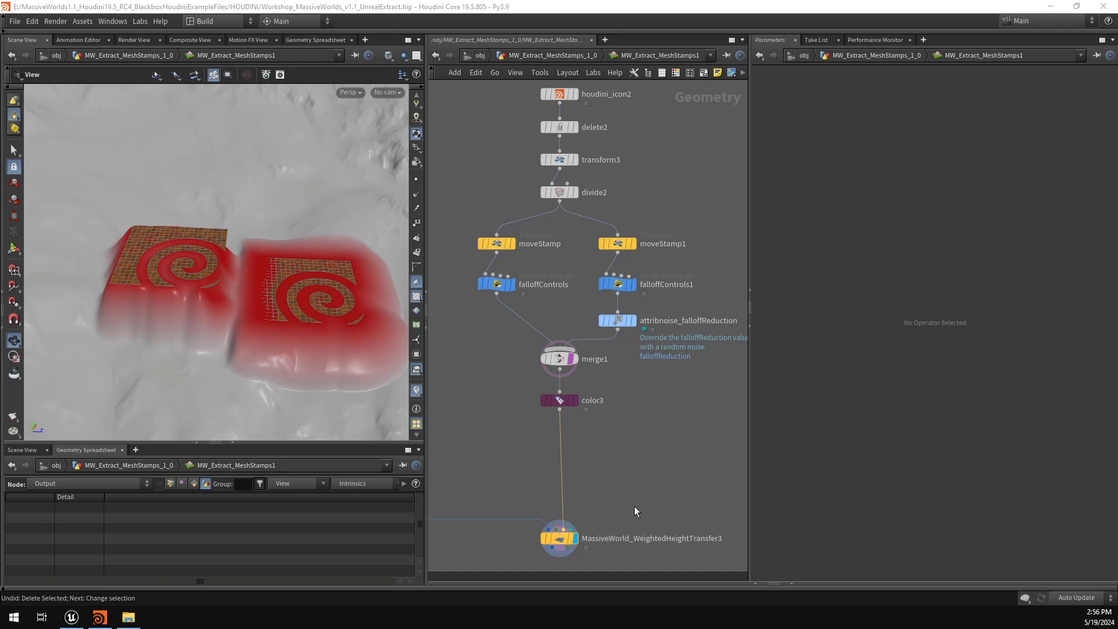
{"action": "left_click_drag", "start_coordinate": [635, 511], "coordinate": [485, 564]}
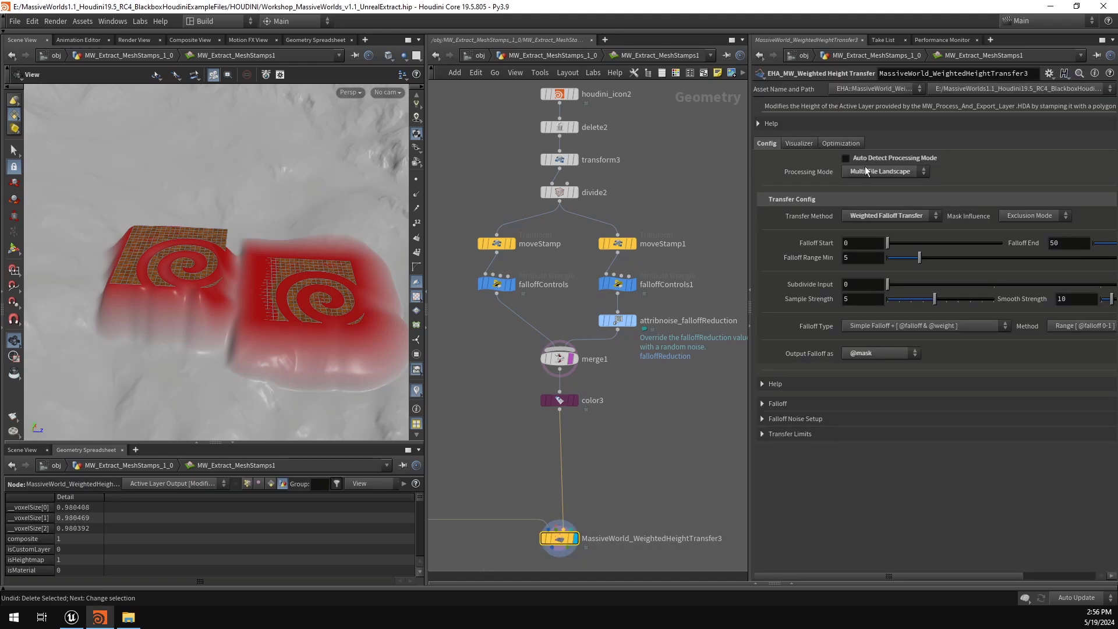
{"action": "left_click_drag", "start_coordinate": [244, 280], "coordinate": [246, 256]}
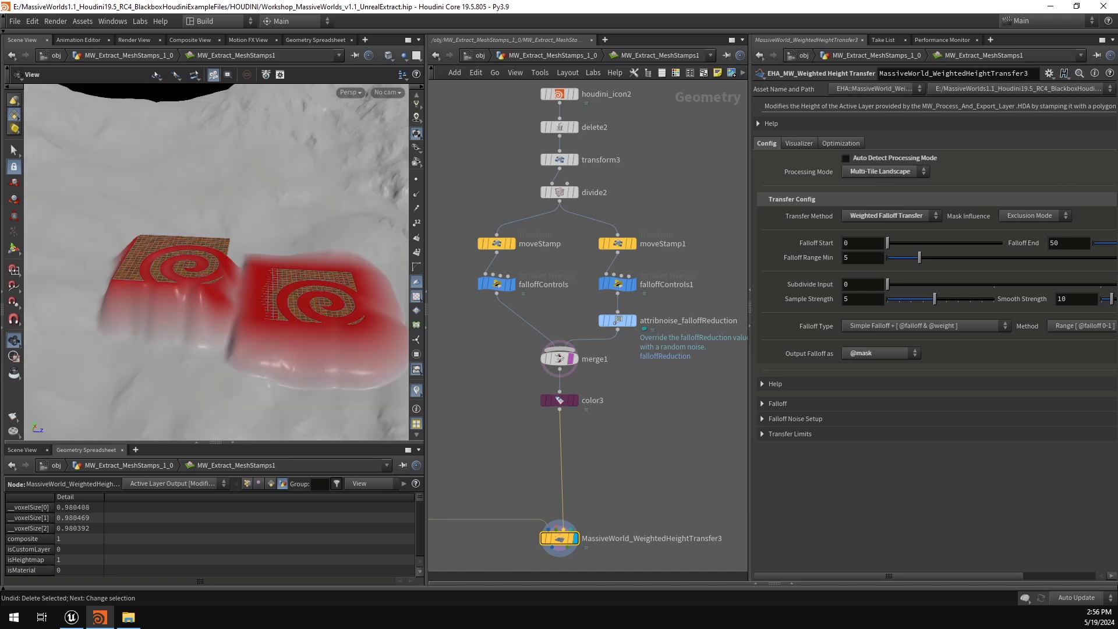
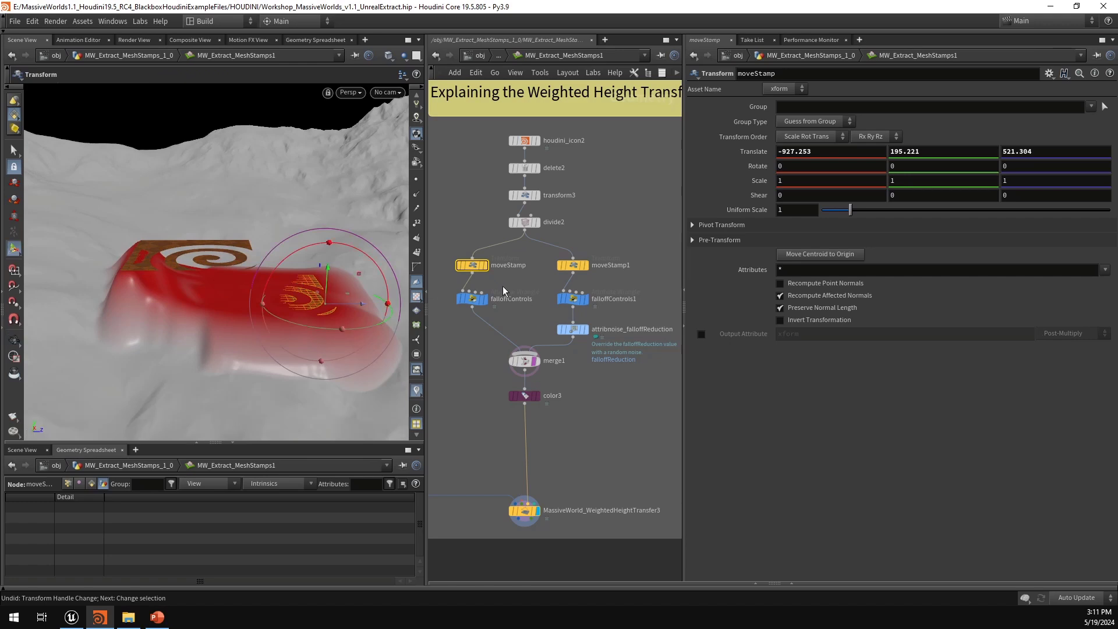
Step: Compare the falloff and weight parameters of falloffControls and falloffControls1, and view the two stamps' blend from a low angle
{"action": "left_click", "coordinate": [472, 299]}
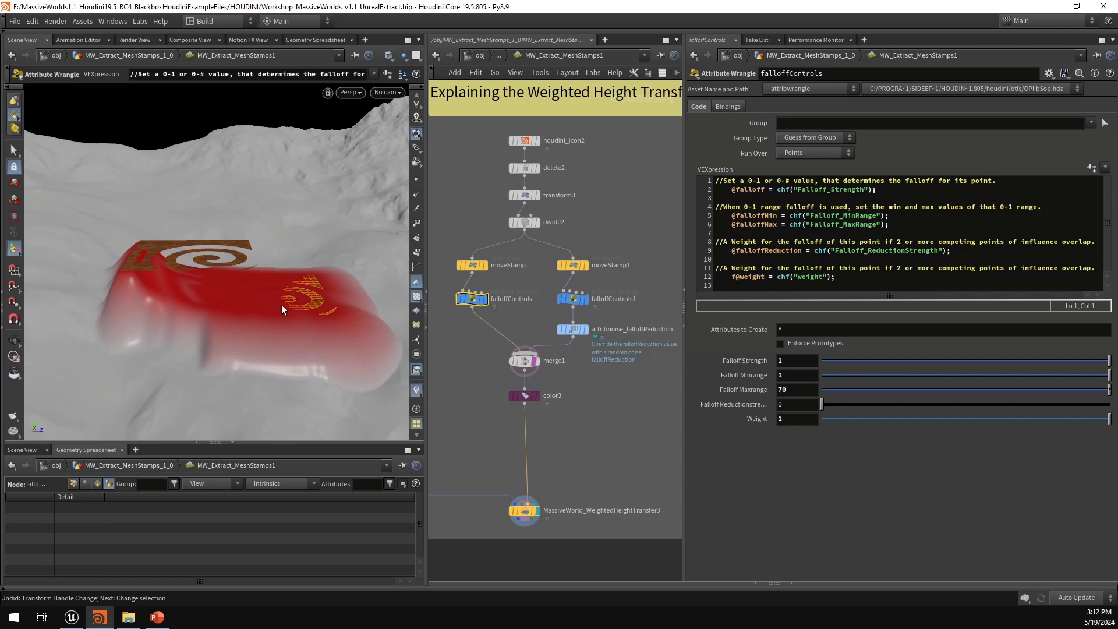
{"action": "key", "text": "Escape"}
{"action": "mouse_move", "coordinate": [303, 296]}
{"action": "left_mouse_down"}
{"action": "mouse_move", "coordinate": [302, 277]}
{"action": "mouse_move", "coordinate": [305, 301]}
{"action": "left_mouse_up"}
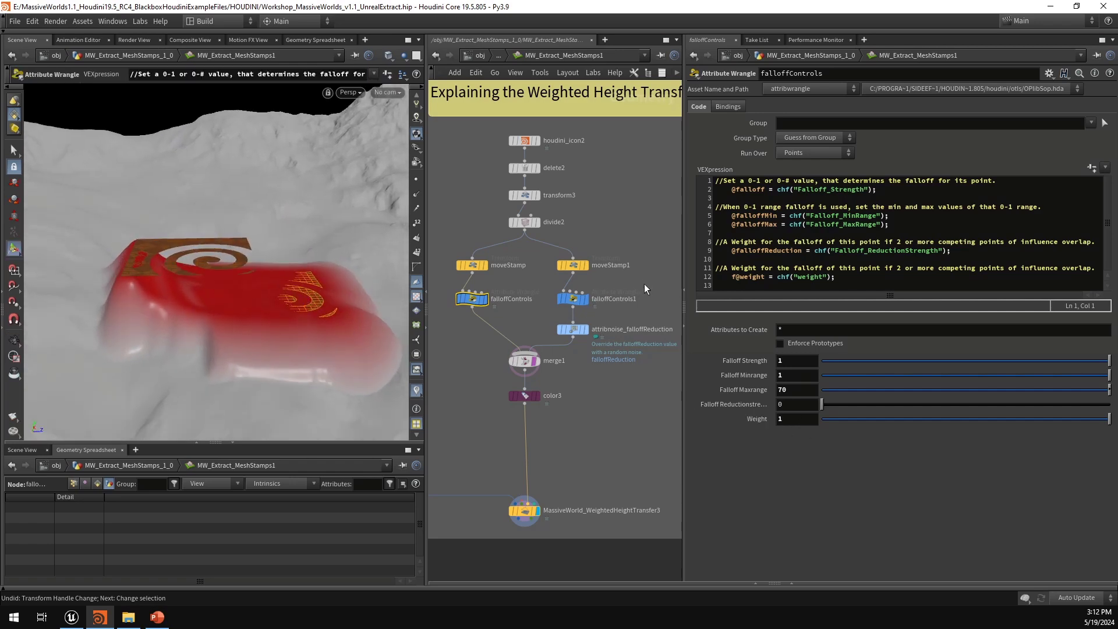
{"action": "left_click_drag", "start_coordinate": [555, 310], "coordinate": [553, 308]}
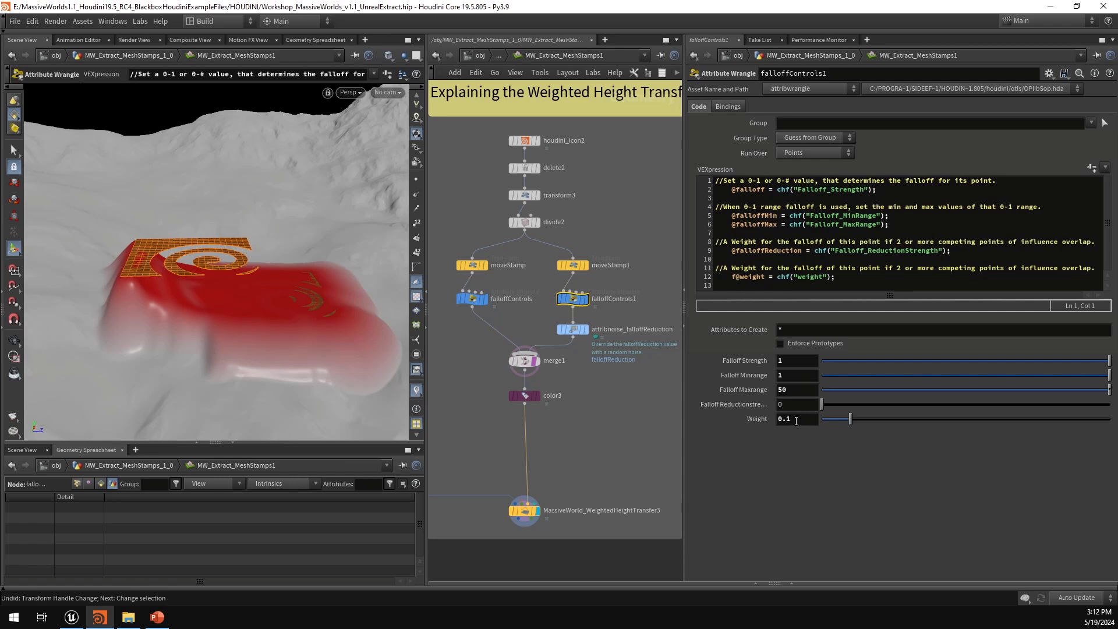
{"action": "left_click_drag", "start_coordinate": [275, 299], "coordinate": [244, 278], "text": "alt"}
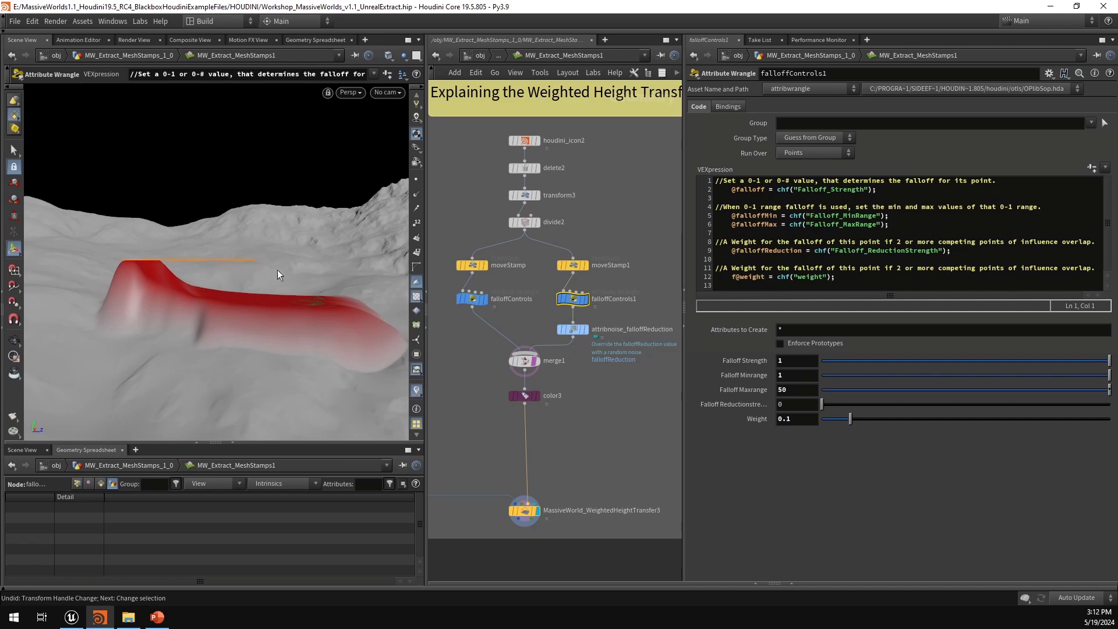
Step: Set the Weight of falloffControls1 to 1 and inspect the blend between the two stamps
{"action": "left_click", "coordinate": [807, 417]}
{"action": "type", "text": "1"}
{"action": "key", "text": "Return"}
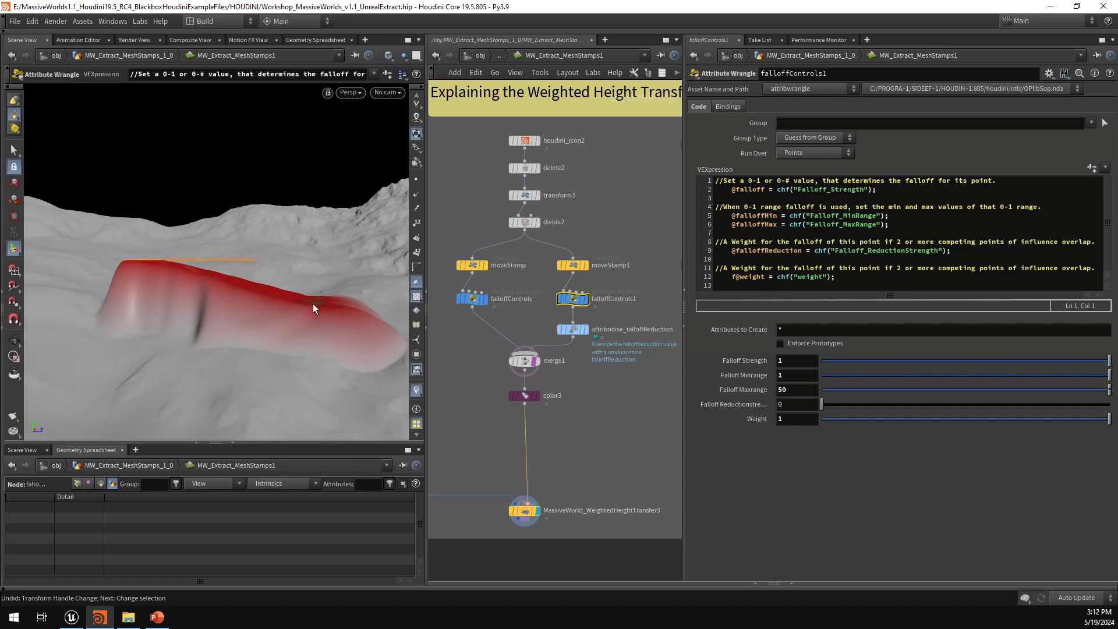
{"action": "mouse_move", "coordinate": [279, 295]}
{"action": "left_mouse_down", "text": "alt"}
{"action": "mouse_move", "coordinate": [281, 339]}
{"action": "mouse_move", "coordinate": [279, 292]}
{"action": "left_mouse_up", "text": "alt"}
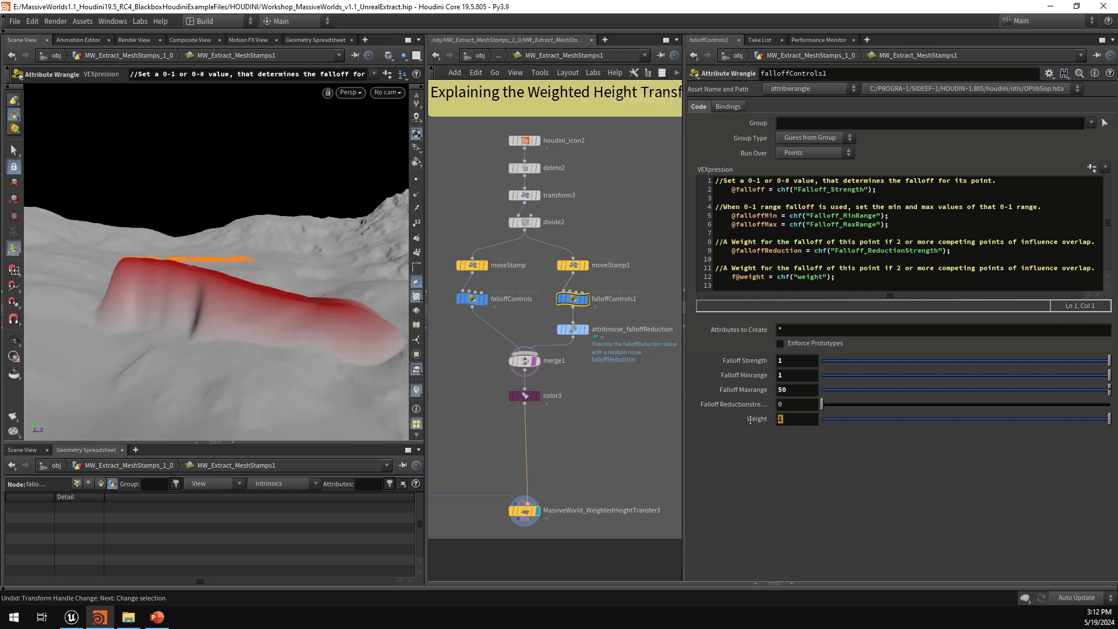
Step: Set the Weight of falloffControls1 to 10 and inspect the blend between the two stamps
{"action": "type", "text": "10"}
{"action": "key", "text": "Return"}
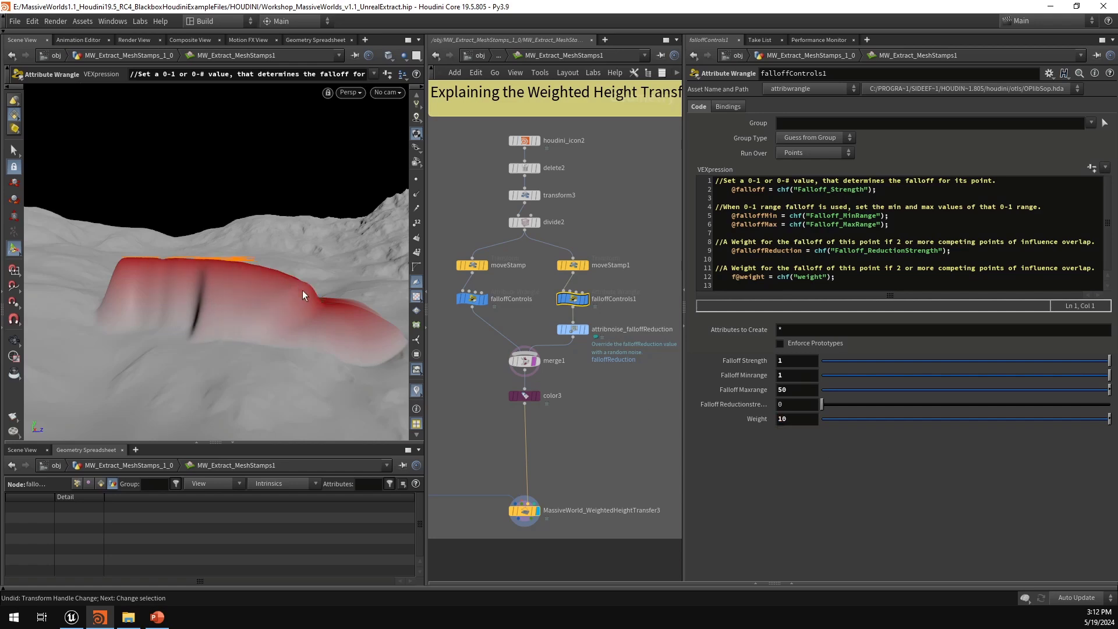
{"action": "left_click_drag", "start_coordinate": [290, 292], "coordinate": [228, 265], "text": "alt"}
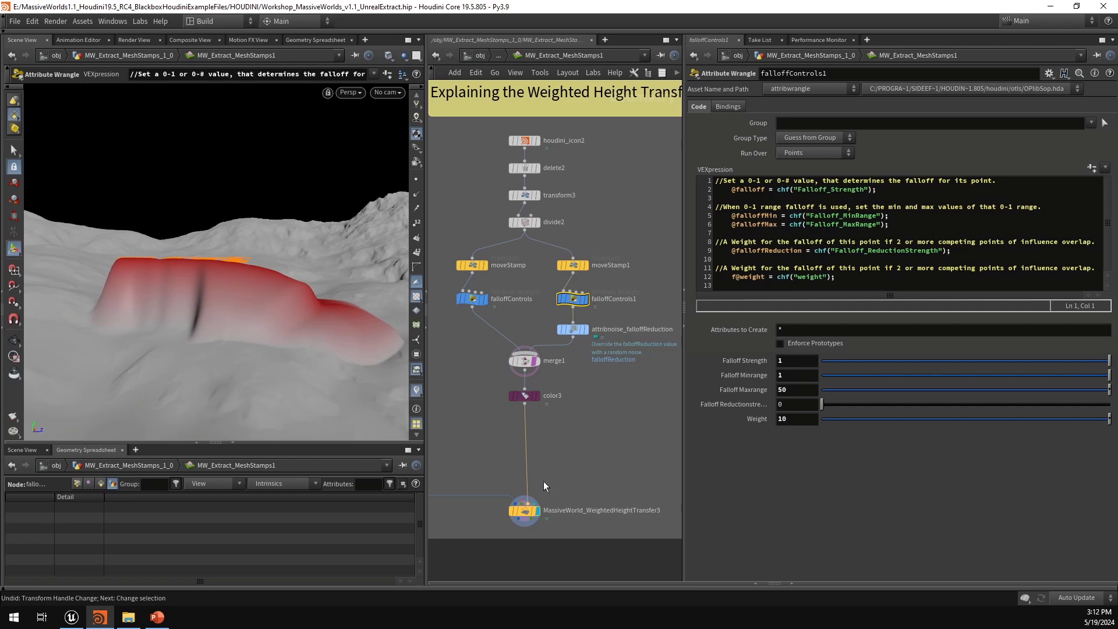
Step: Show the Falloff settings of MassiveWorld_WeightedHeightTransfer3 in a wider parameter area and enlarge the Default Falloff ramp
{"action": "left_click_drag", "start_coordinate": [626, 470], "coordinate": [483, 537]}
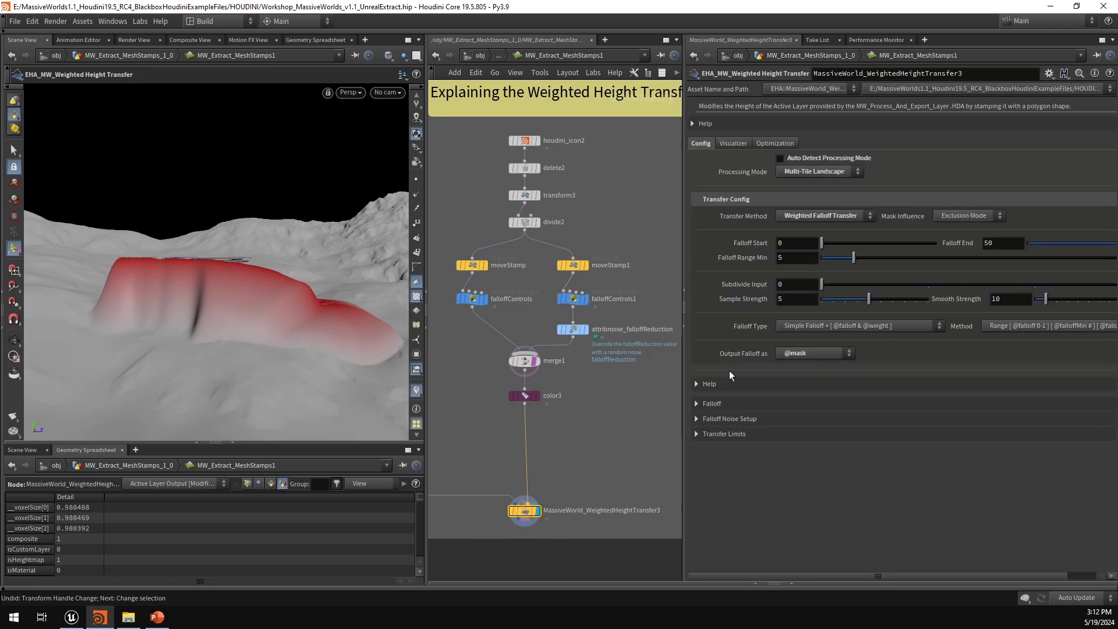
{"action": "left_click", "coordinate": [703, 404]}
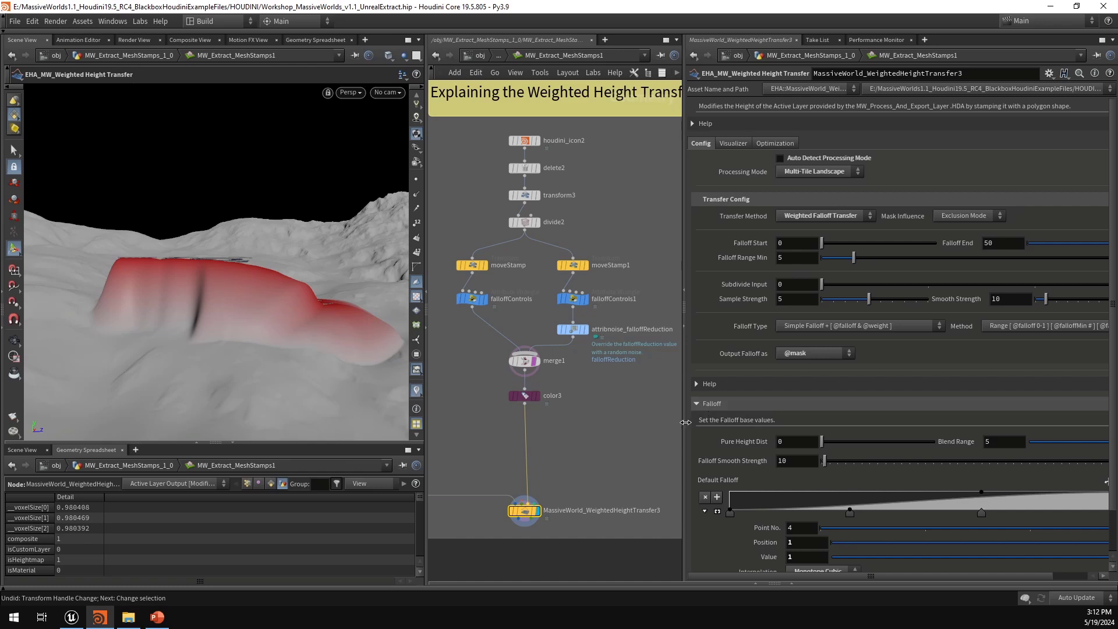
{"action": "left_click_drag", "start_coordinate": [684, 429], "coordinate": [524, 431]}
{"action": "scroll", "coordinate": [638, 431], "scroll_direction": "down", "scroll_amount": 2}
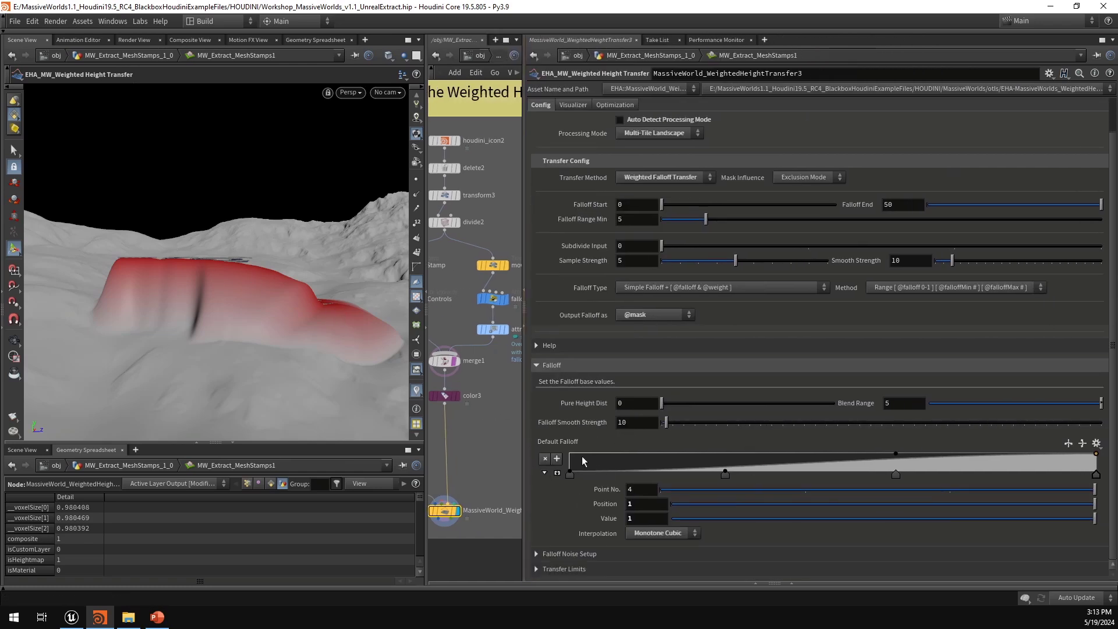
{"action": "left_click", "coordinate": [558, 476]}
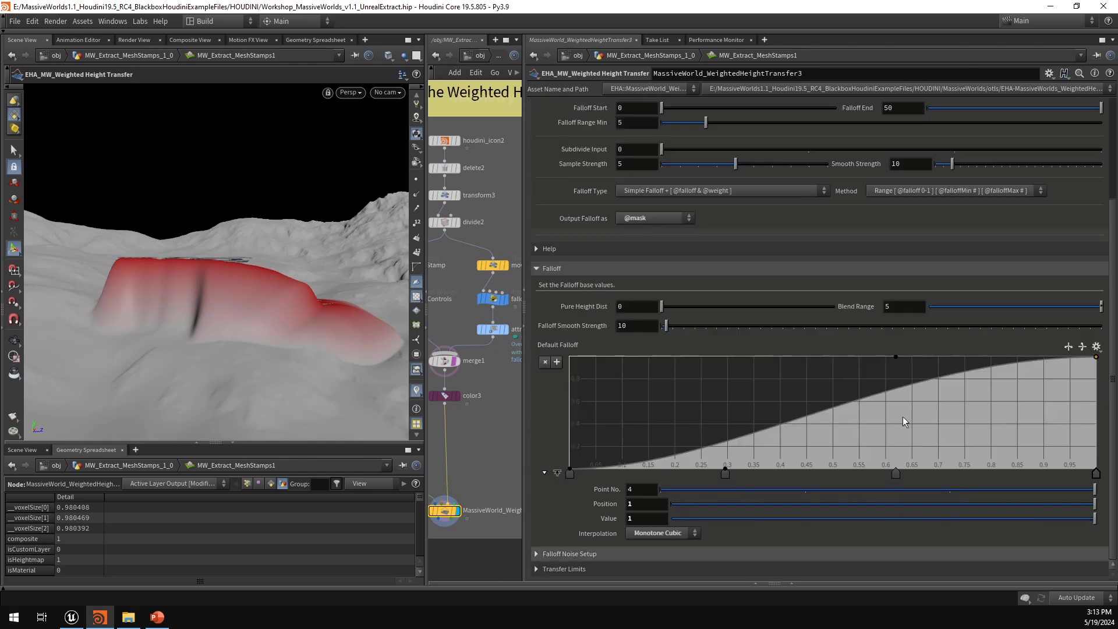
Step: Move the Default Falloff ramp's second point to about 0.33 and its third to about 0.587, and collapse the ramp
{"action": "left_click", "coordinate": [569, 472]}
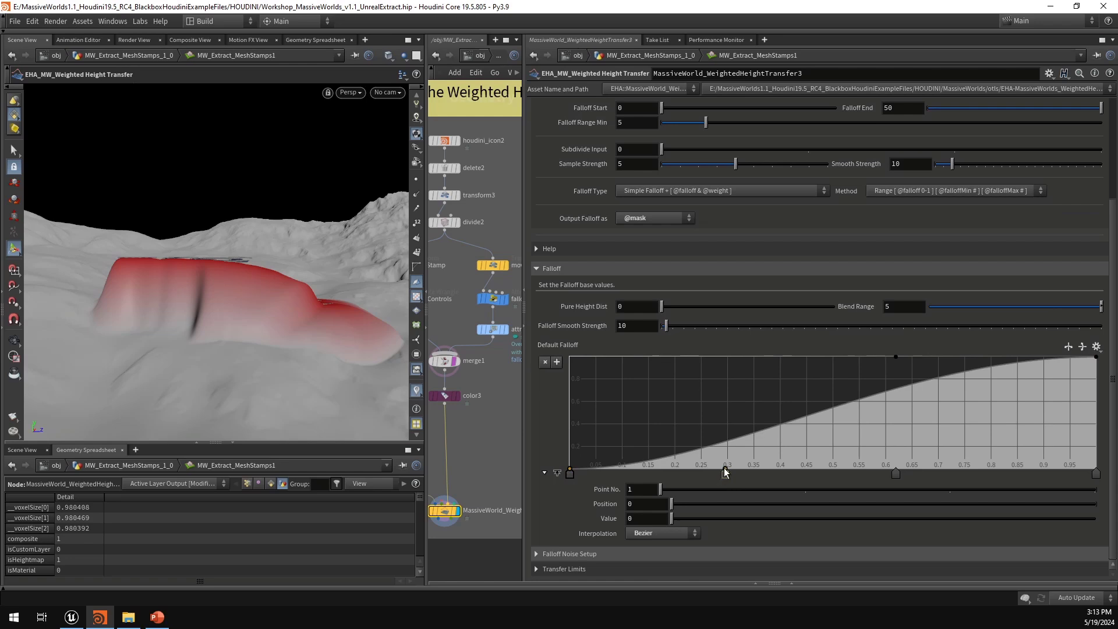
{"action": "mouse_move", "coordinate": [725, 472]}
{"action": "left_mouse_down"}
{"action": "mouse_move", "coordinate": [728, 336]}
{"action": "mouse_move", "coordinate": [743, 483]}
{"action": "left_mouse_up"}
{"action": "mouse_move", "coordinate": [896, 357]}
{"action": "left_mouse_down"}
{"action": "mouse_move", "coordinate": [910, 483]}
{"action": "mouse_move", "coordinate": [904, 402]}
{"action": "mouse_move", "coordinate": [875, 343]}
{"action": "mouse_move", "coordinate": [879, 355]}
{"action": "left_mouse_up"}
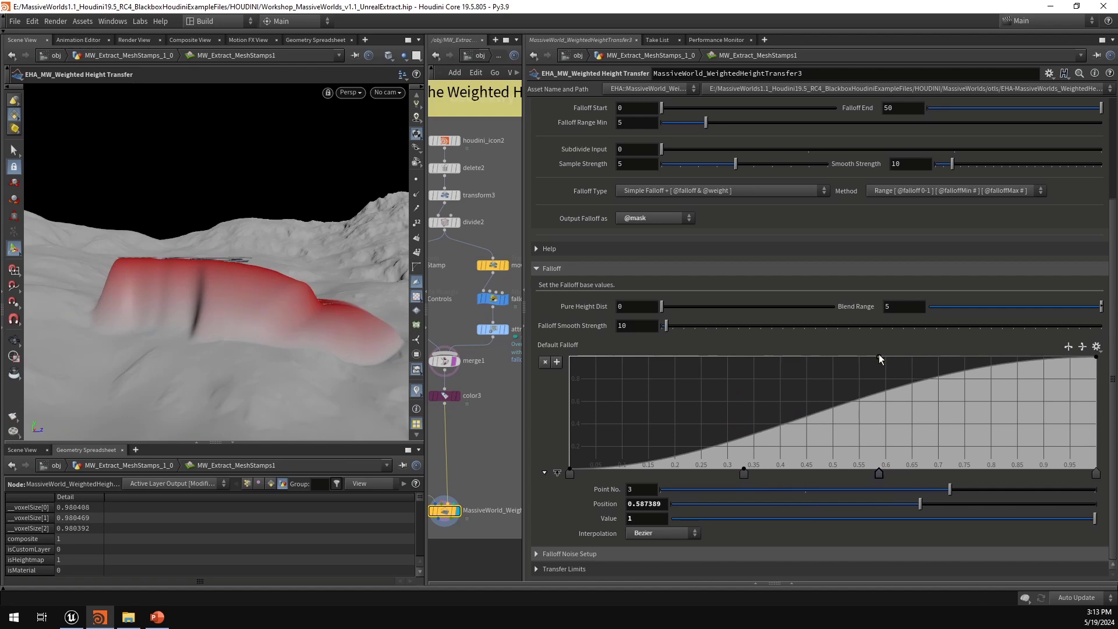
{"action": "left_click", "coordinate": [557, 473]}
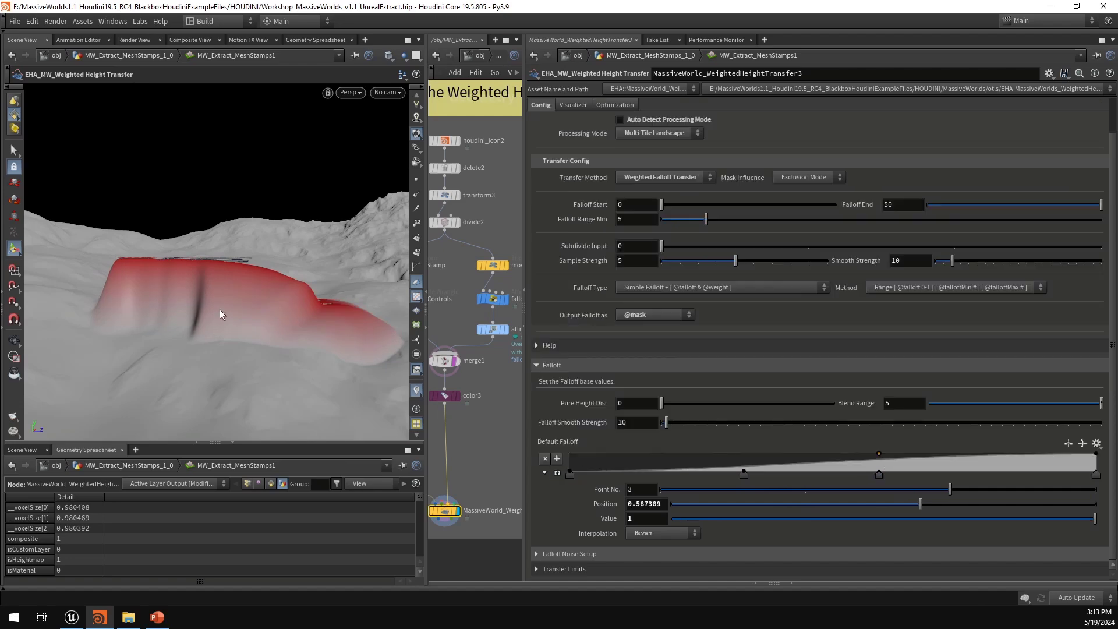
{"action": "left_click_drag", "start_coordinate": [198, 280], "coordinate": [226, 302], "text": "alt"}
{"action": "middle_click_drag", "start_coordinate": [452, 281], "coordinate": [502, 291]}
{"action": "left_click", "coordinate": [452, 276]}
{"action": "left_click_drag", "start_coordinate": [196, 253], "coordinate": [339, 354], "text": "alt"}
{"action": "key", "text": "Escape"}
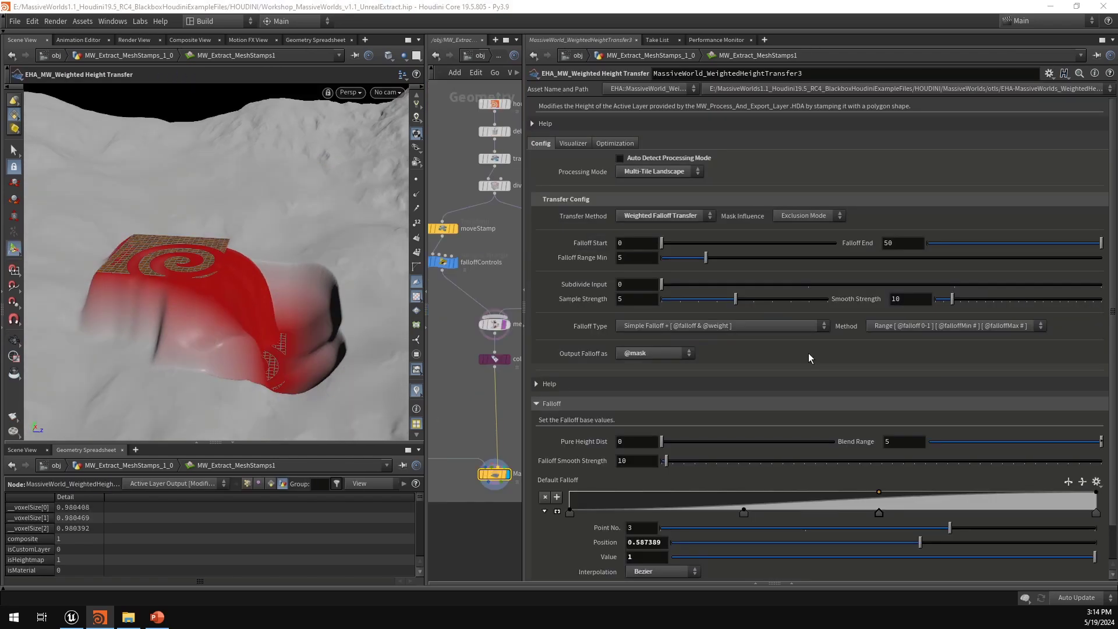
{"action": "left_click", "coordinate": [694, 327]}
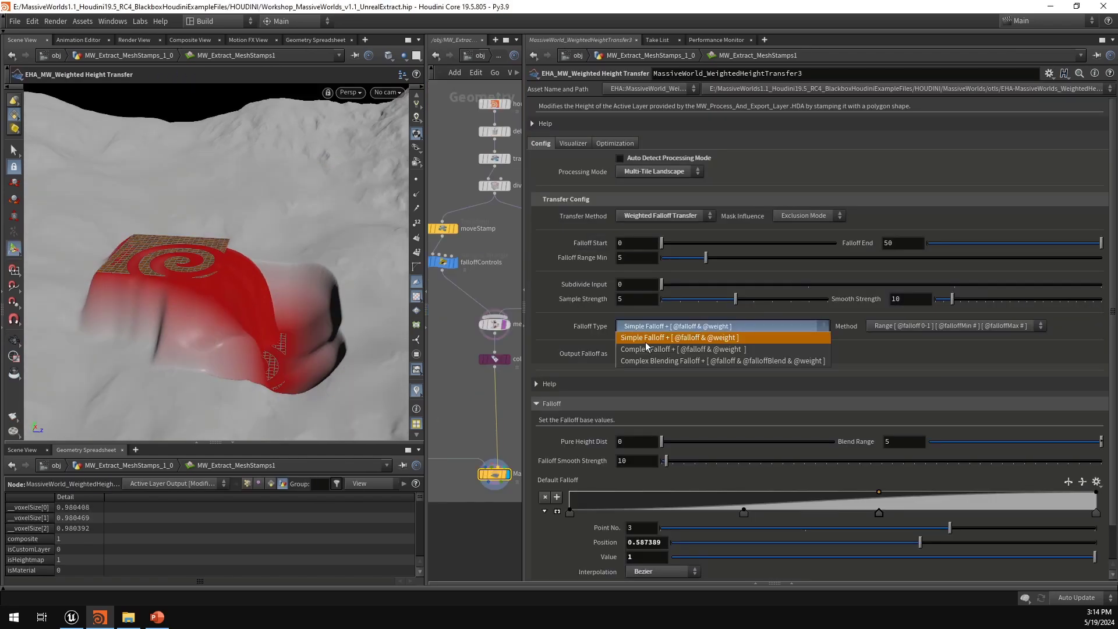
{"action": "left_click", "coordinate": [689, 350]}
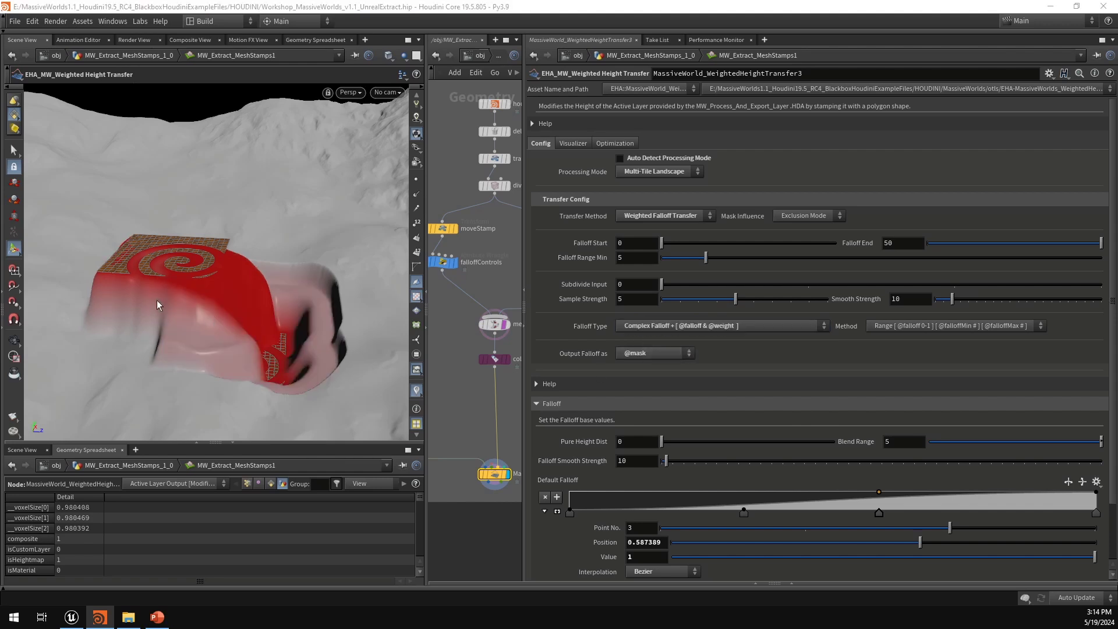
{"action": "key", "text": "Escape"}
{"action": "mouse_move", "coordinate": [145, 300]}
{"action": "left_mouse_down"}
{"action": "mouse_move", "coordinate": [82, 295]}
{"action": "mouse_move", "coordinate": [154, 312]}
{"action": "left_mouse_up"}
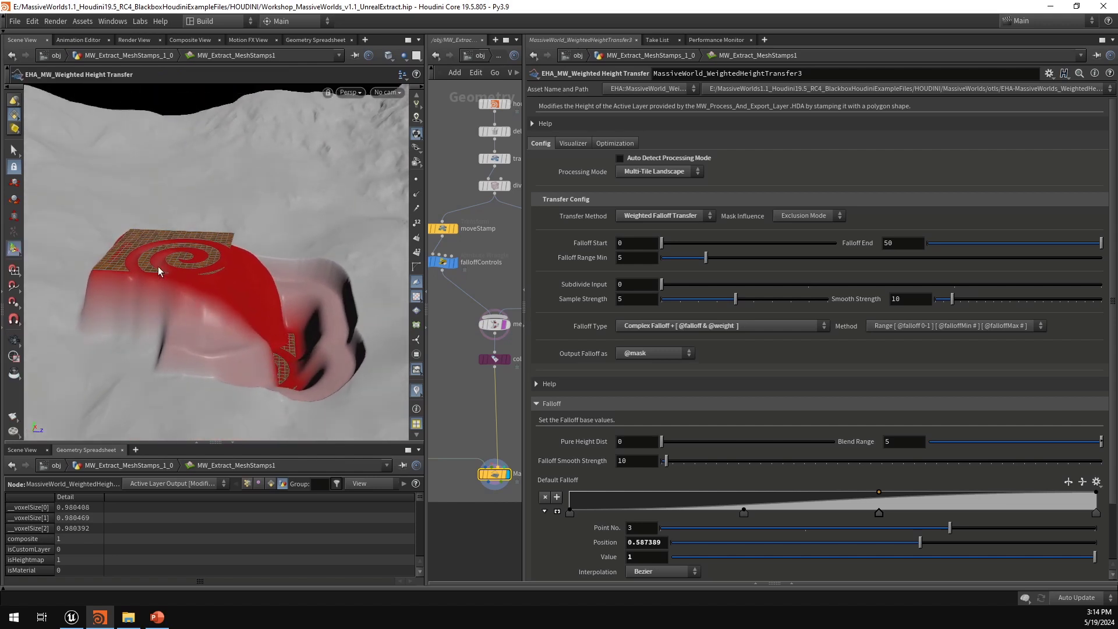
{"action": "left_click_drag", "start_coordinate": [161, 265], "coordinate": [166, 262], "text": "alt"}
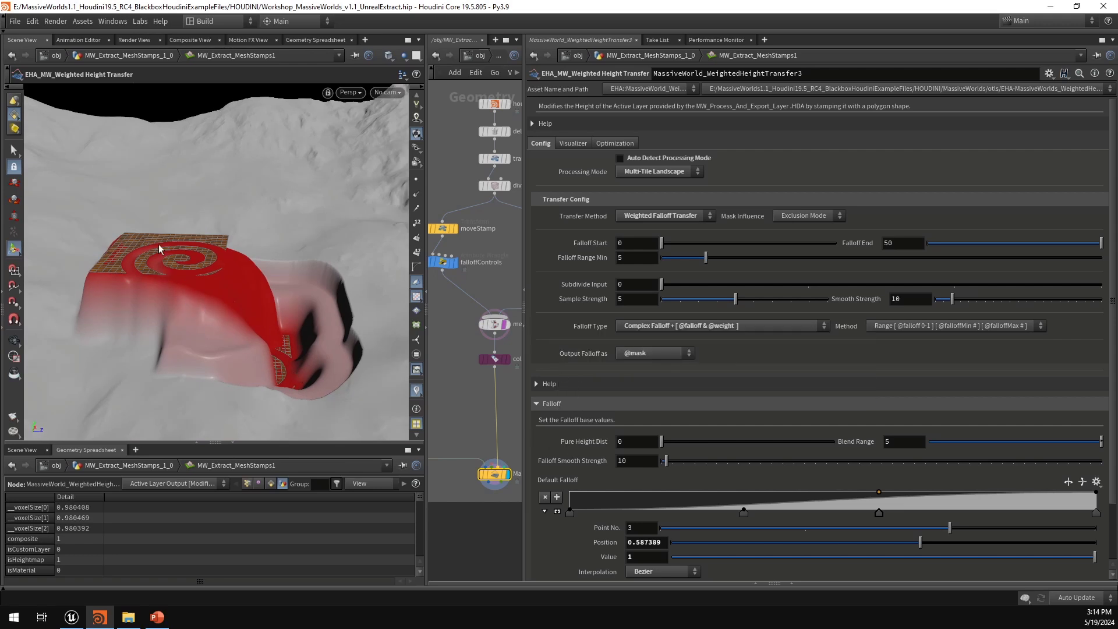
Step: Examine the Default Falloff ramp and the Falloff Up and Falloff Down ramps of the Advanced Falloff section at enlarged size
{"action": "scroll", "coordinate": [559, 446], "scroll_direction": "down", "scroll_amount": 3}
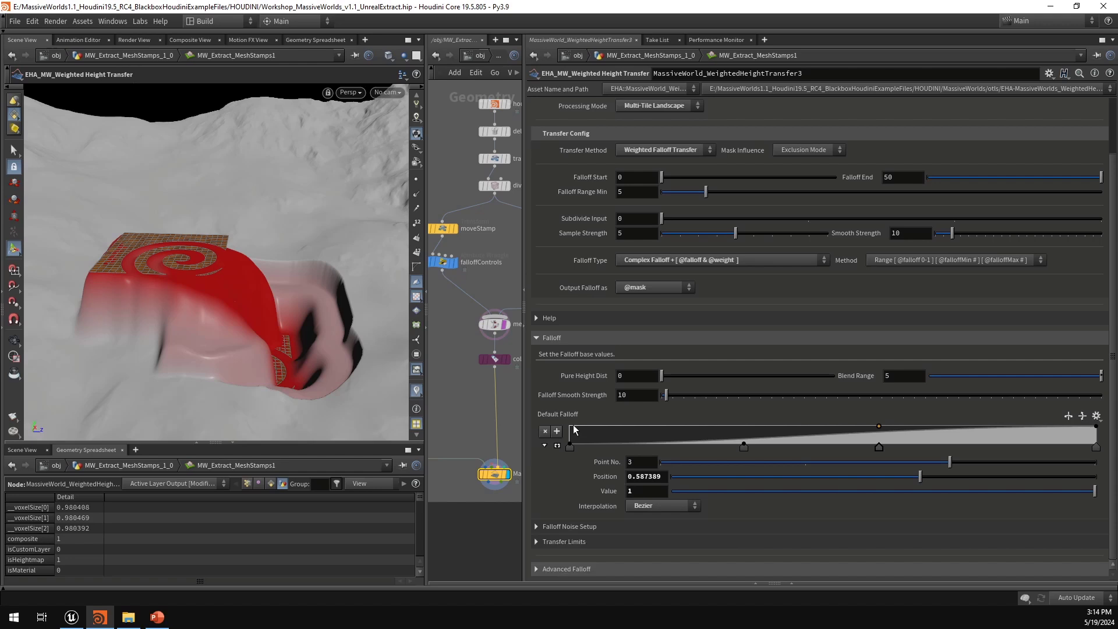
{"action": "left_click", "coordinate": [546, 445]}
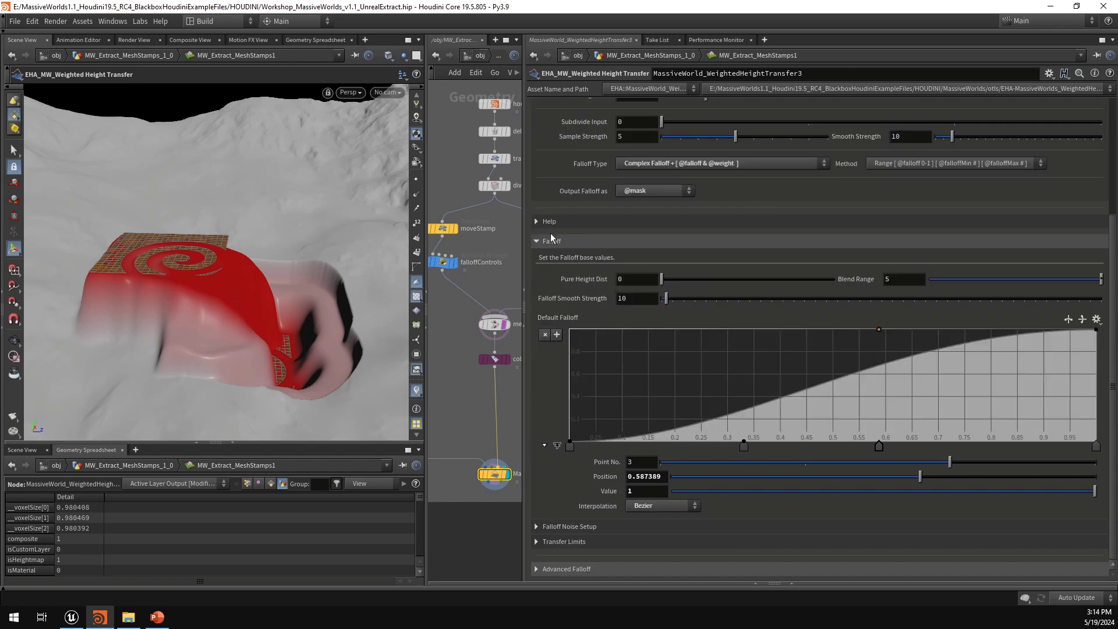
{"action": "left_click", "coordinate": [542, 568]}
{"action": "scroll", "coordinate": [541, 483], "scroll_direction": "down", "scroll_amount": 6}
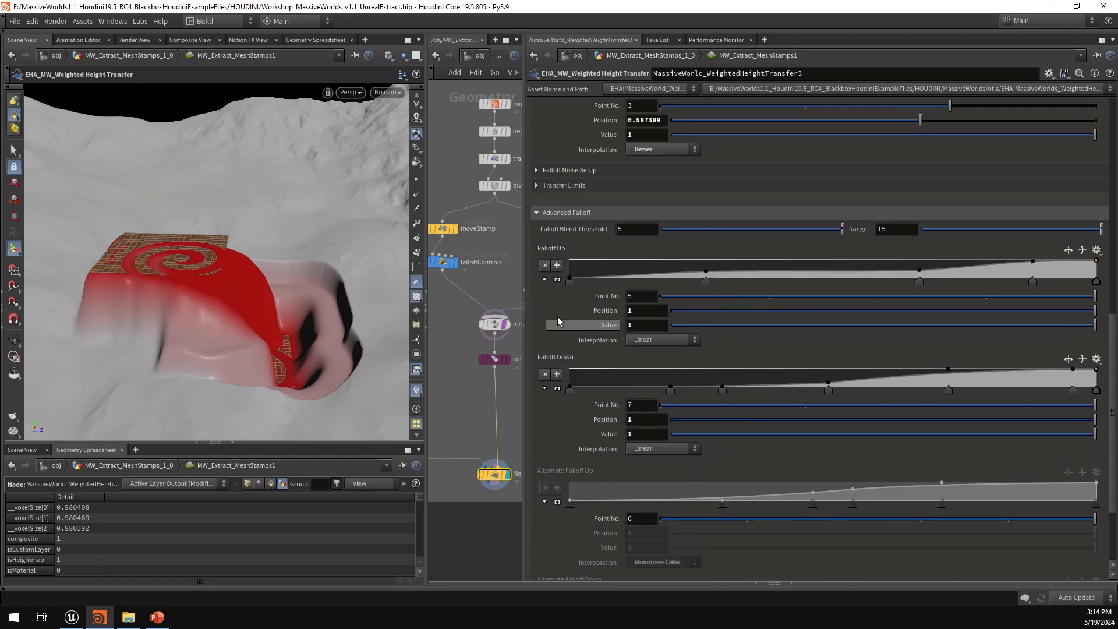
{"action": "scroll", "coordinate": [555, 274], "scroll_direction": "down", "scroll_amount": 2}
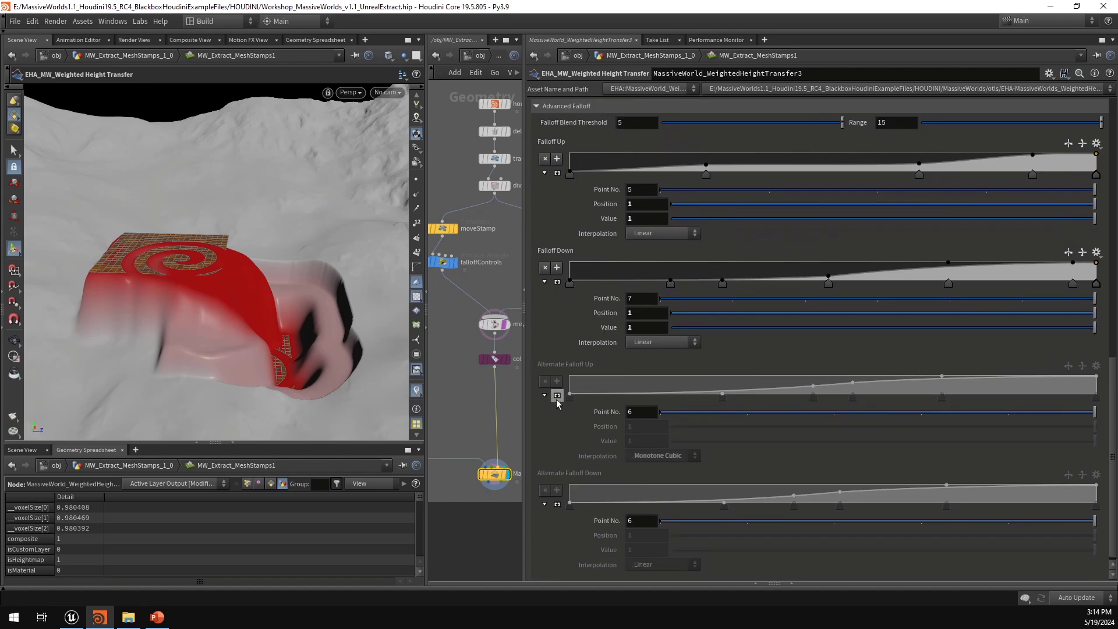
{"action": "scroll", "coordinate": [542, 258], "scroll_direction": "up", "scroll_amount": 3}
{"action": "left_click", "coordinate": [558, 306]}
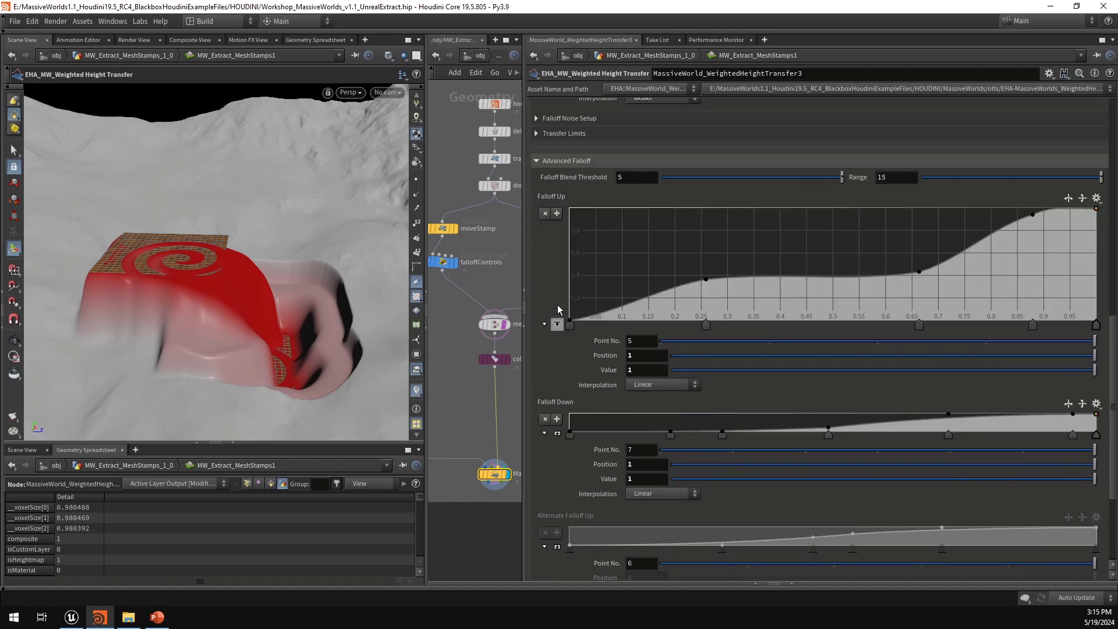
{"action": "left_click", "coordinate": [558, 434]}
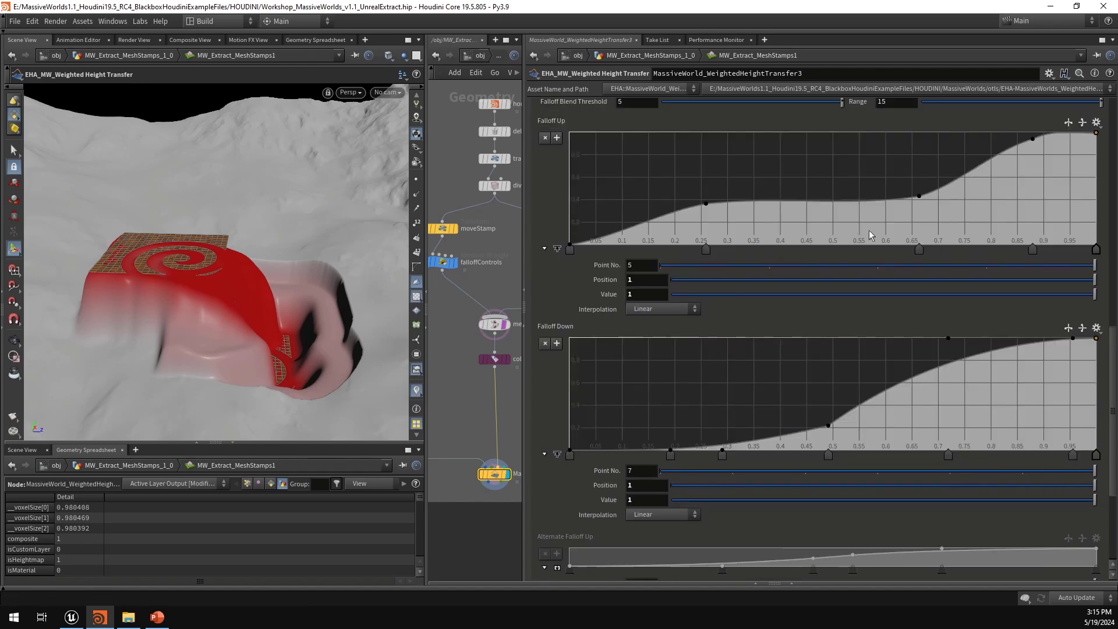
Step: Pick the third point of the Falloff Up ramp, and collapse both advanced ramps and the Advanced Falloff section
{"action": "left_click_drag", "start_coordinate": [919, 197], "coordinate": [846, 137]}
{"action": "left_click_drag", "start_coordinate": [878, 175], "coordinate": [926, 215]}
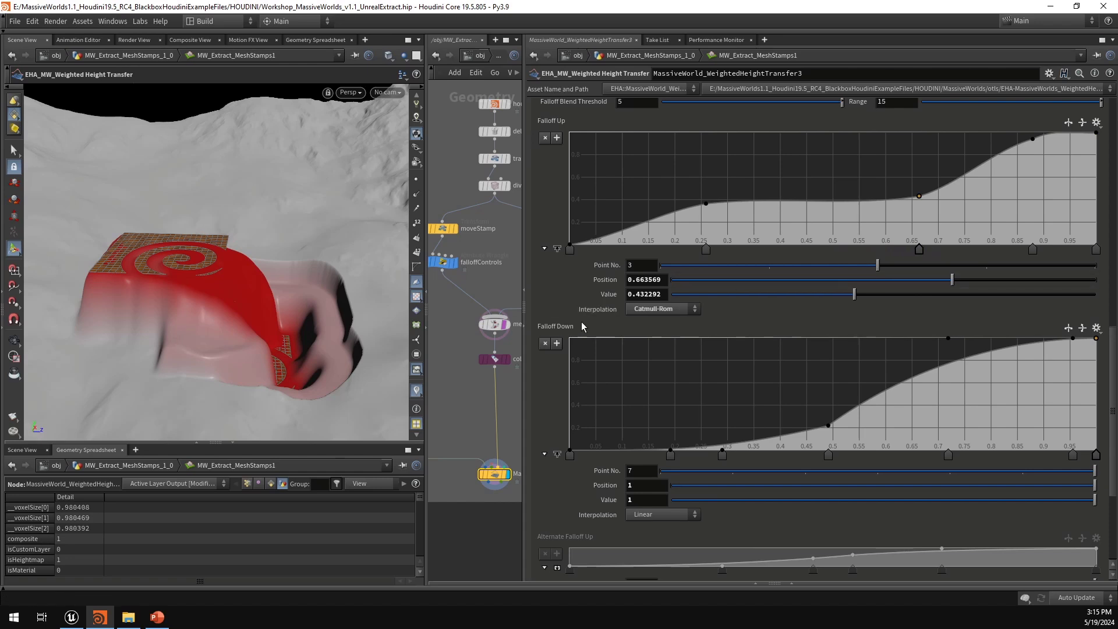
{"action": "left_click", "coordinate": [559, 250]}
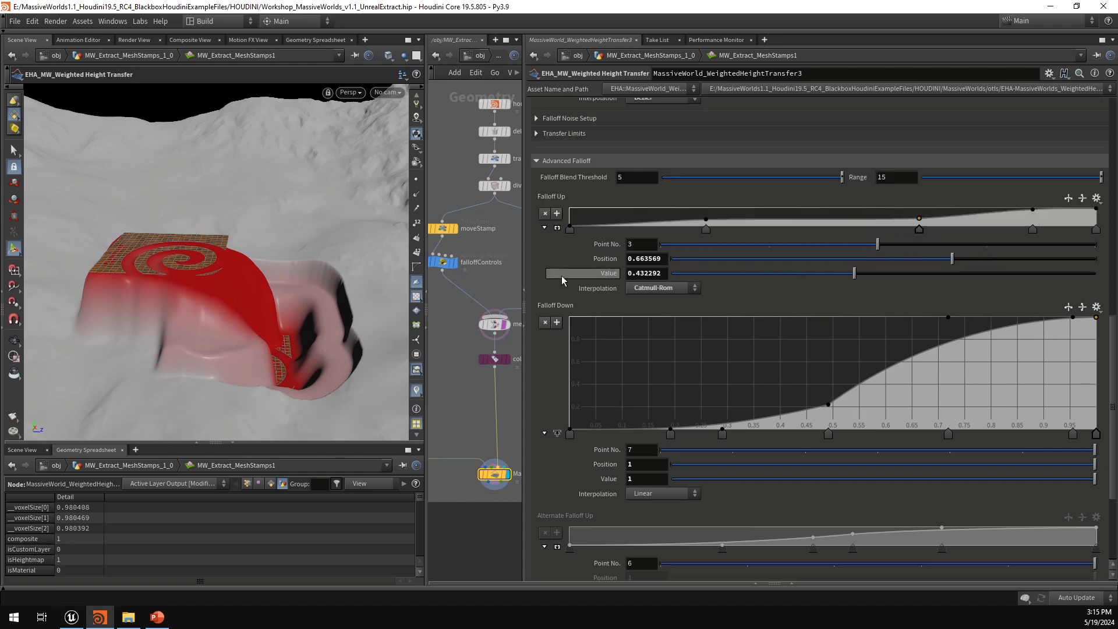
{"action": "left_click", "coordinate": [557, 433]}
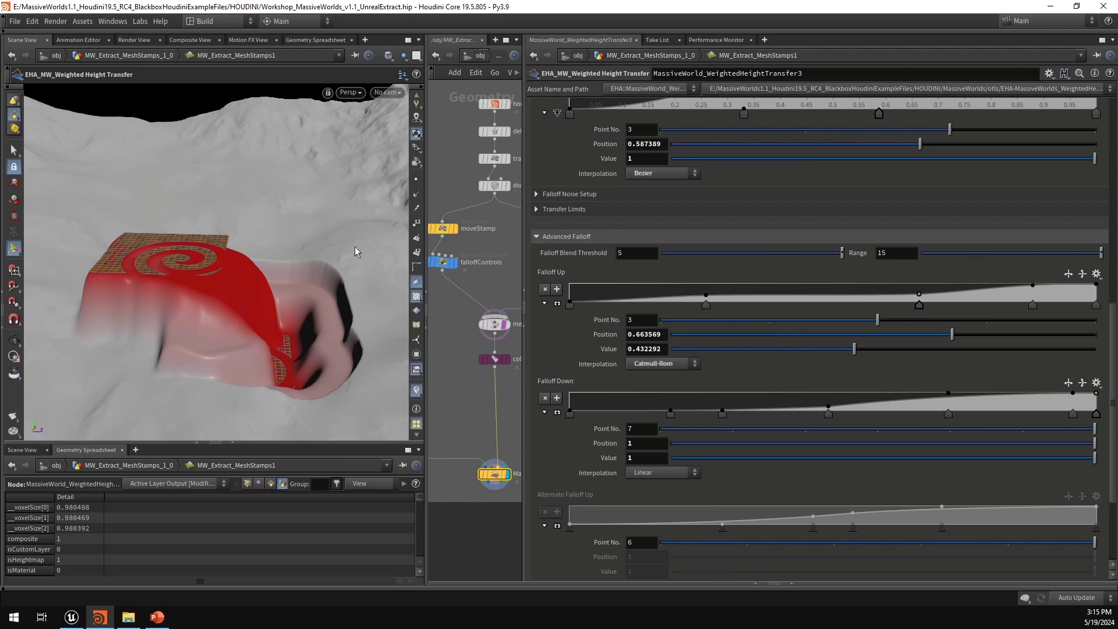
{"action": "scroll", "coordinate": [537, 343], "scroll_direction": "up", "scroll_amount": 3}
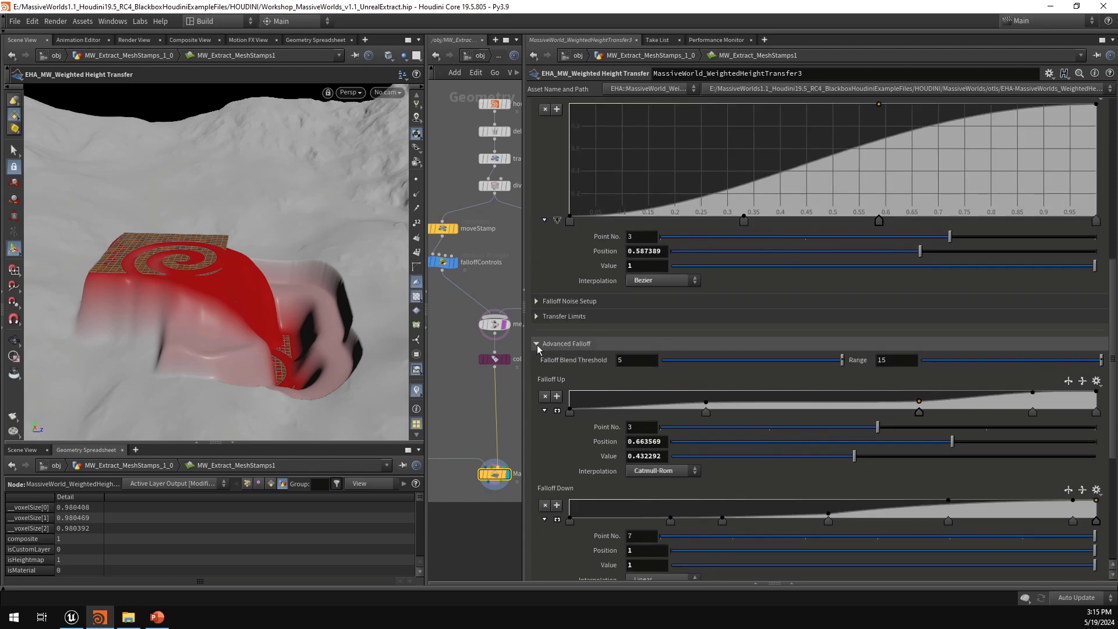
{"action": "left_click", "coordinate": [537, 345]}
Step: Review the available Falloff Type options, including Complex Blending Falloff, and keep the Complex Falloff option while viewing the stamps
{"action": "scroll", "coordinate": [539, 361], "scroll_direction": "up", "scroll_amount": 2}
{"action": "left_click", "coordinate": [714, 197]}
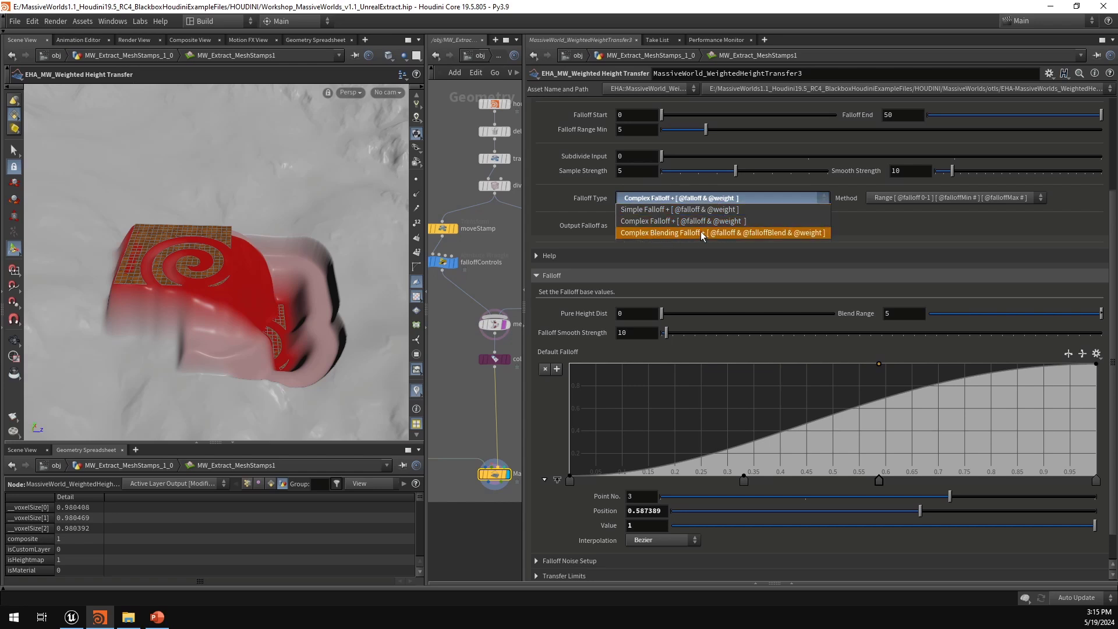
{"action": "left_click", "coordinate": [701, 198]}
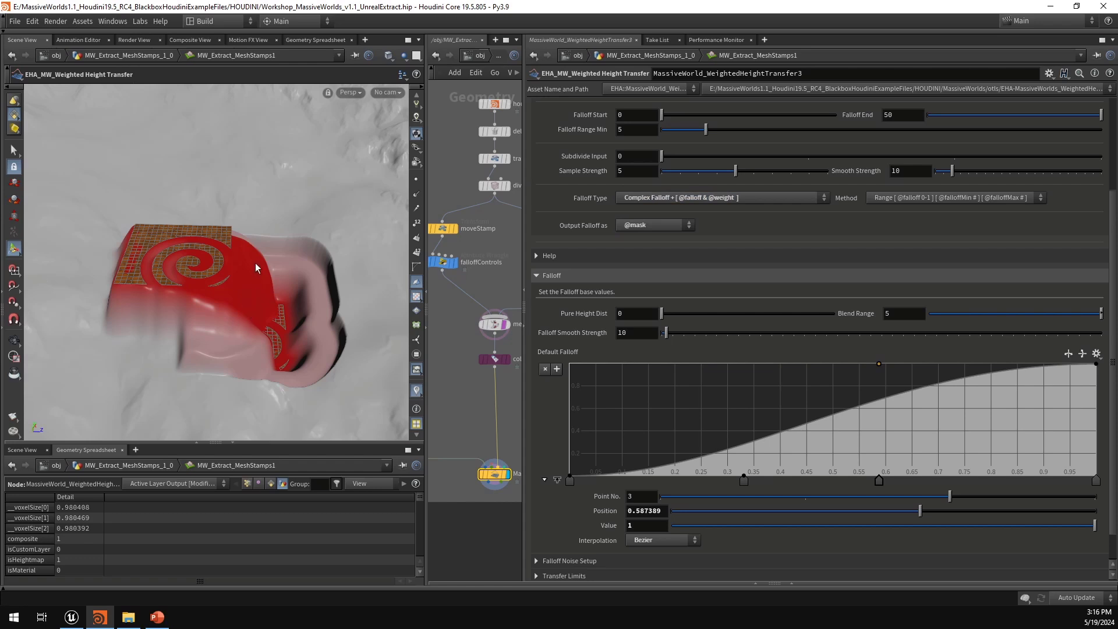
{"action": "mouse_move", "coordinate": [260, 252]}
{"action": "left_mouse_down", "text": "alt"}
{"action": "mouse_move", "coordinate": [262, 280]}
{"action": "mouse_move", "coordinate": [260, 248]}
{"action": "left_mouse_up", "text": "alt"}
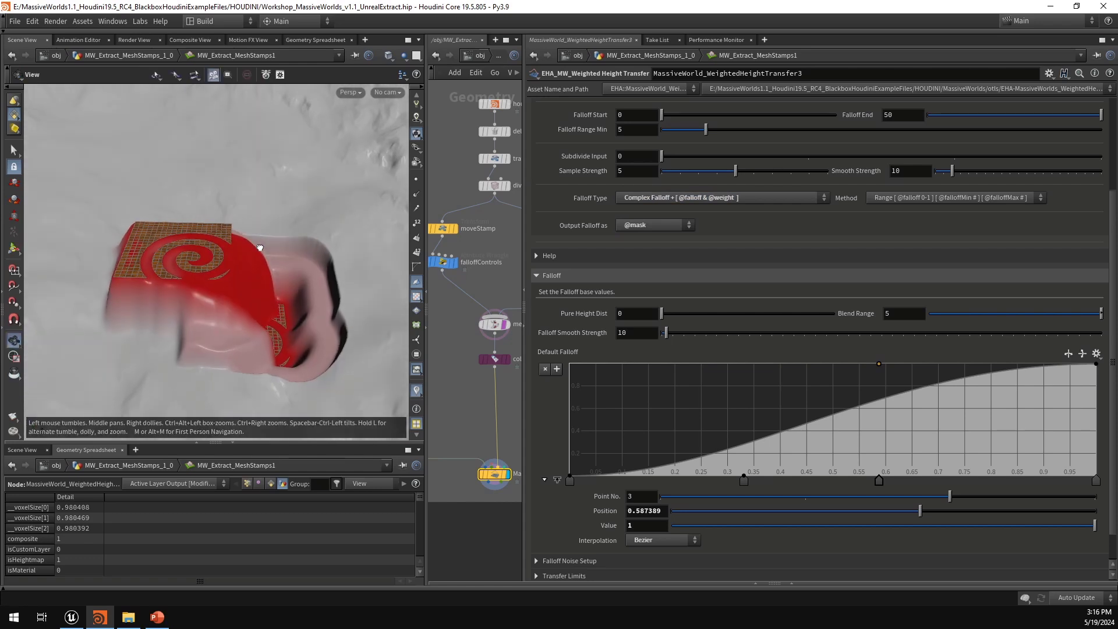
{"action": "key", "text": "Return"}
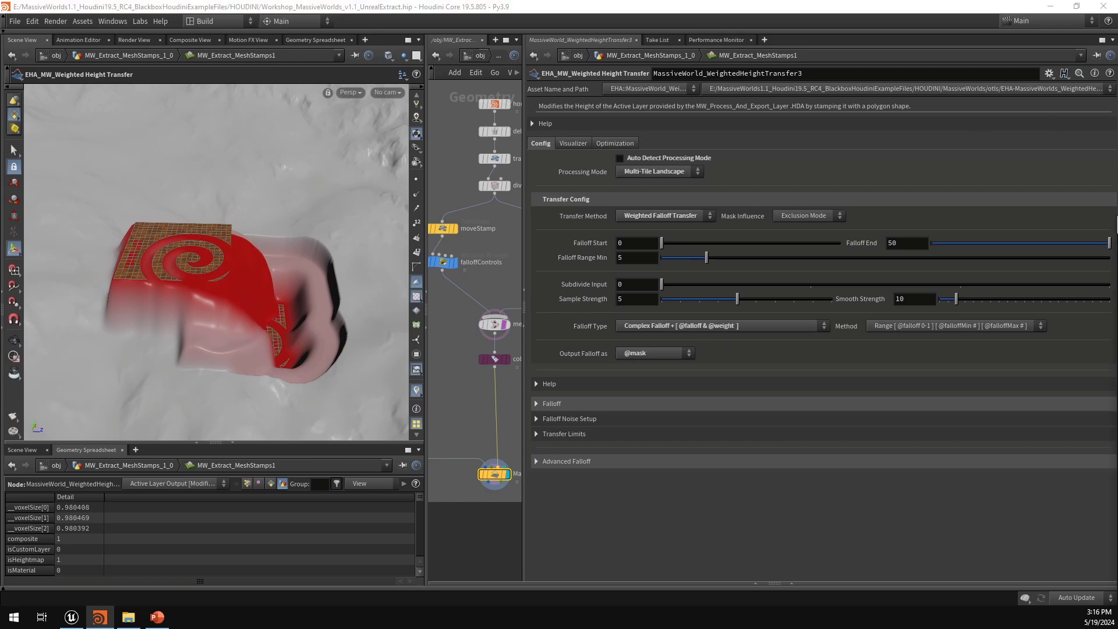
Step: Enlarge the Weighted Height Transfer help window and browse its documentation to the Visualizer and Optimization sections
{"action": "left_click_drag", "start_coordinate": [1117, 228], "coordinate": [382, 47]}
{"action": "left_click_drag", "start_coordinate": [738, 452], "coordinate": [917, 550]}
{"action": "left_click_drag", "start_coordinate": [906, 108], "coordinate": [904, 255]}
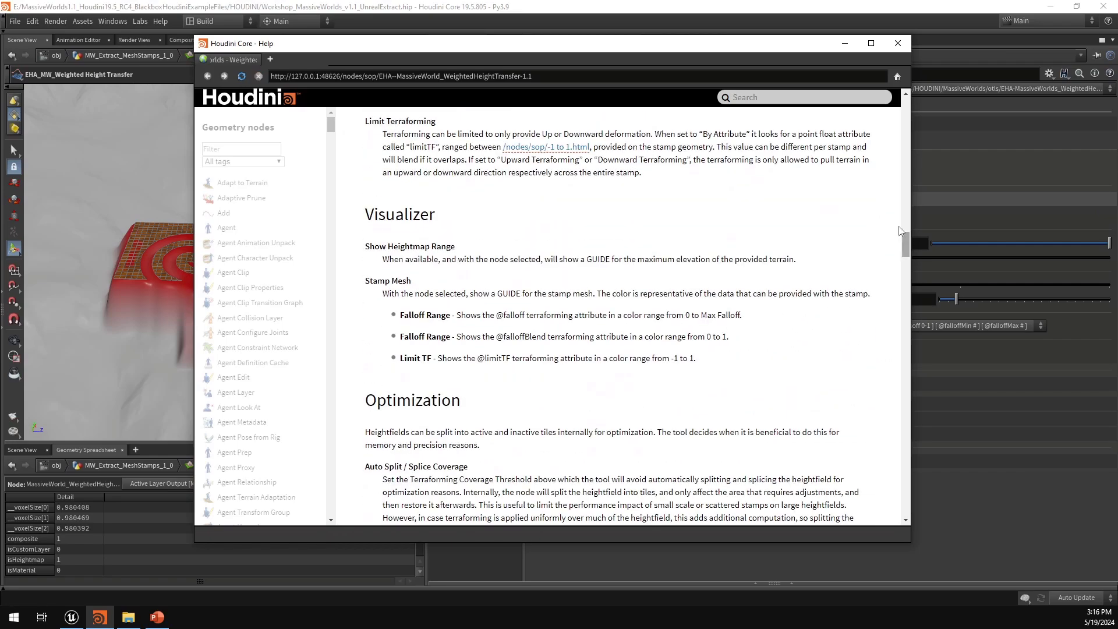
Step: Close the help window and widen the network editor to bring up the settings of the falloffControls1 node
{"action": "left_click", "coordinate": [897, 44]}
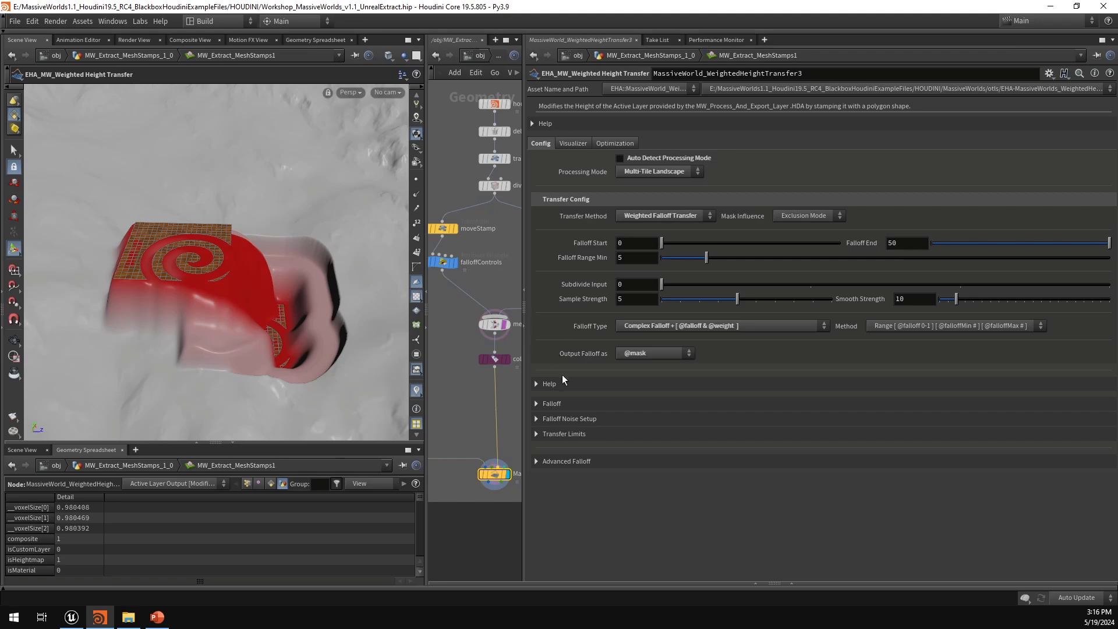
{"action": "left_click_drag", "start_coordinate": [524, 402], "coordinate": [697, 326]}
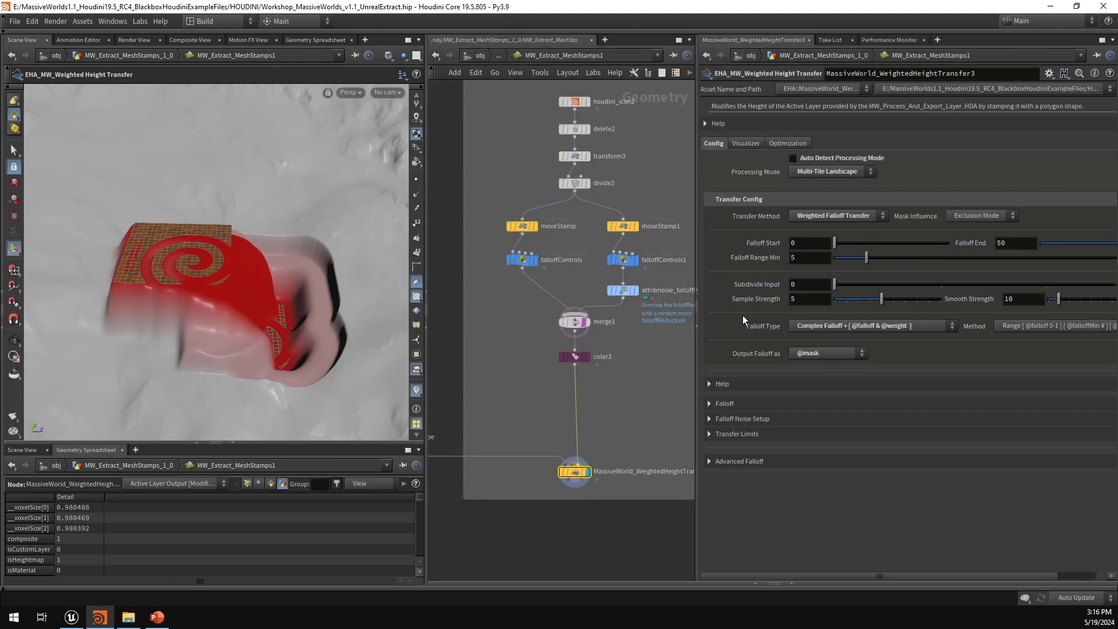
{"action": "mouse_move", "coordinate": [754, 301]}
{"action": "middle_click_drag", "start_coordinate": [641, 351], "coordinate": [606, 349]}
{"action": "left_click", "coordinate": [590, 263]}
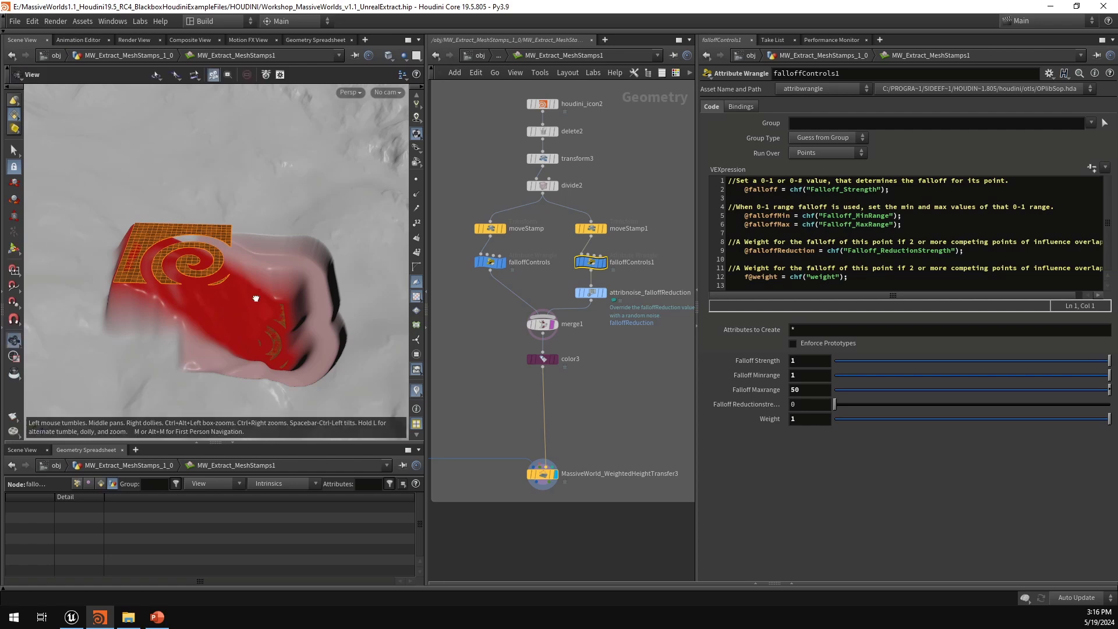
{"action": "left_click_drag", "start_coordinate": [255, 298], "coordinate": [358, 305], "text": "alt"}
Step: Move the moveStamp stamp along Z to about 607.8, away from the moveStamp1 stamp
{"action": "left_click", "coordinate": [591, 228]}
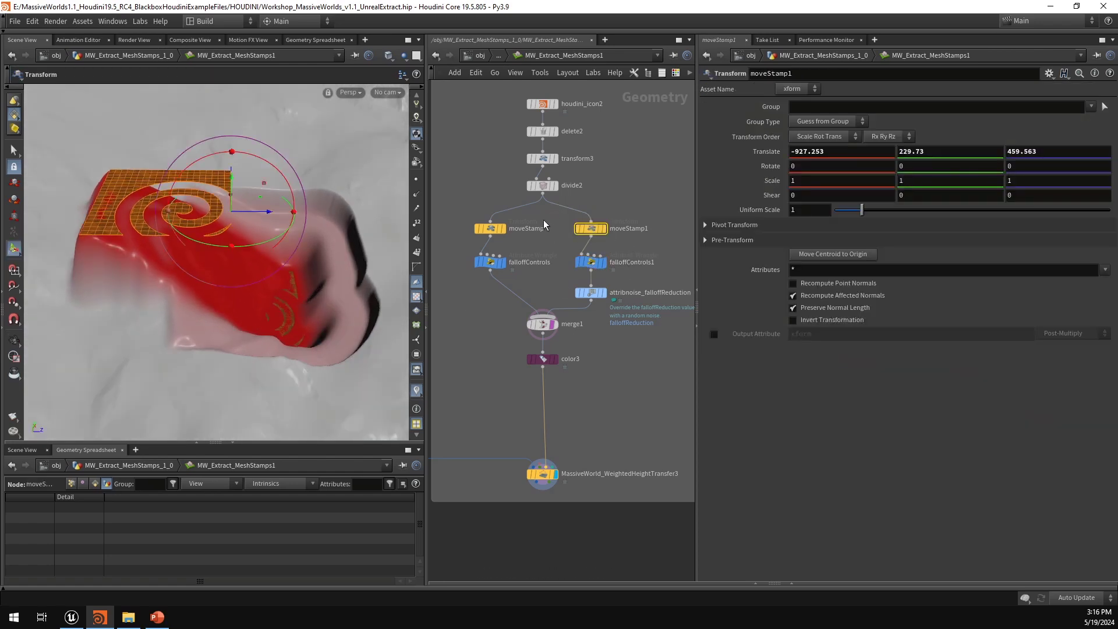
{"action": "left_click", "coordinate": [490, 229]}
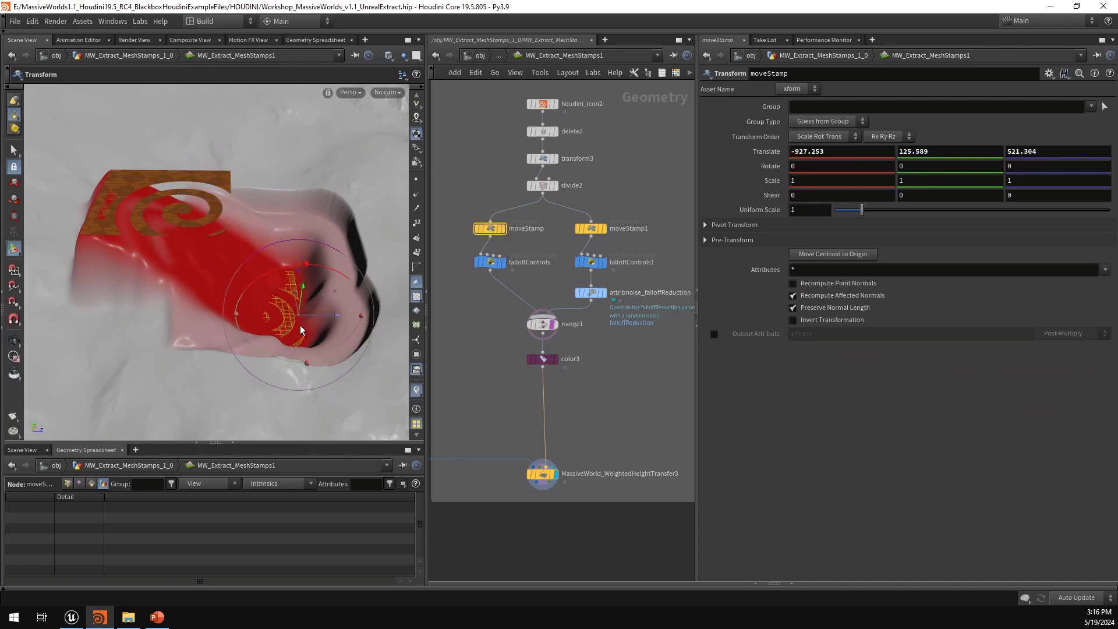
{"action": "left_click_drag", "start_coordinate": [299, 325], "coordinate": [436, 317]}
{"action": "right_click_drag", "start_coordinate": [274, 269], "coordinate": [231, 273], "text": "alt"}
{"action": "left_click_drag", "start_coordinate": [231, 273], "coordinate": [274, 282], "text": "alt"}
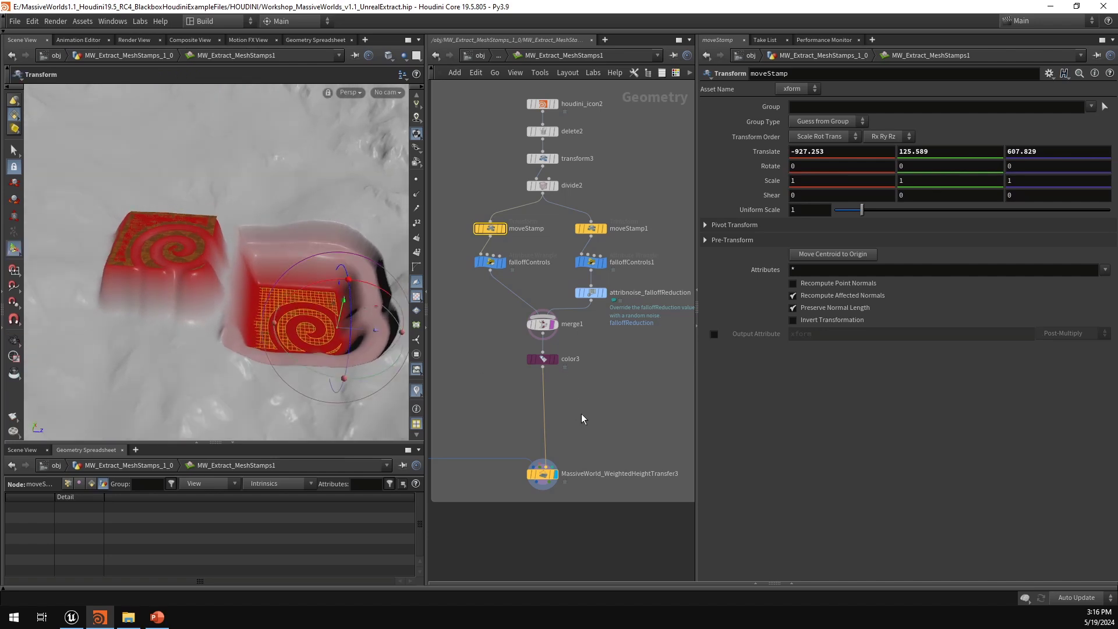
Step: Reduce the Falloff Maxrange of falloffControls in stages to 50, 40 and 30, checking the stamp's edge transition
{"action": "left_click_drag", "start_coordinate": [582, 418], "coordinate": [525, 452]}
{"action": "left_click", "coordinate": [491, 263]}
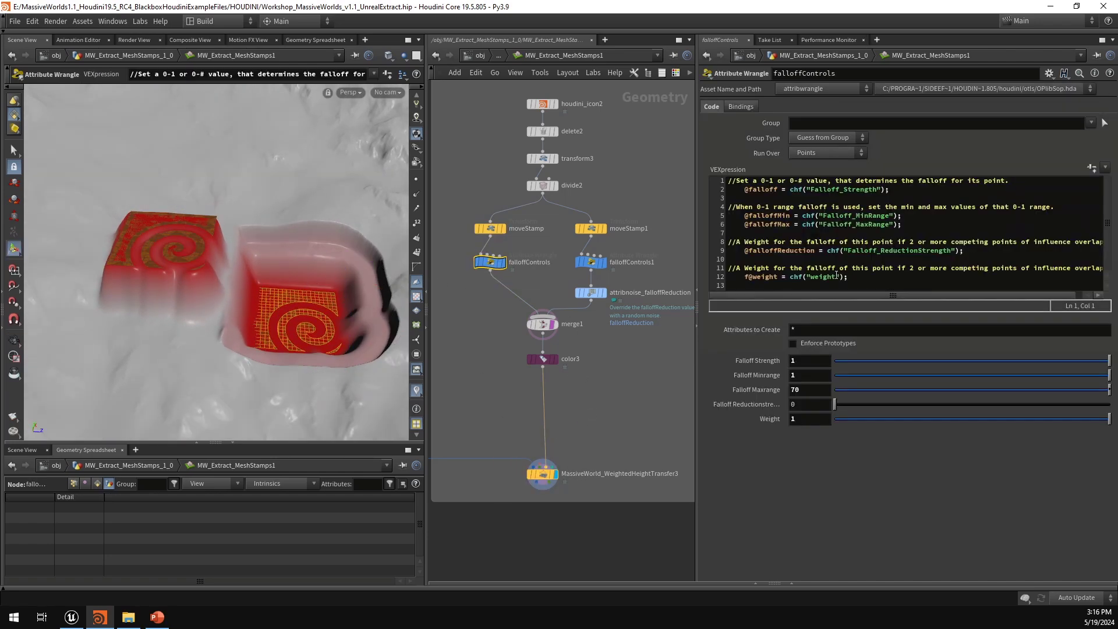
{"action": "double_click", "coordinate": [809, 390]}
{"action": "type", "text": "50"}
{"action": "key", "text": "Return"}
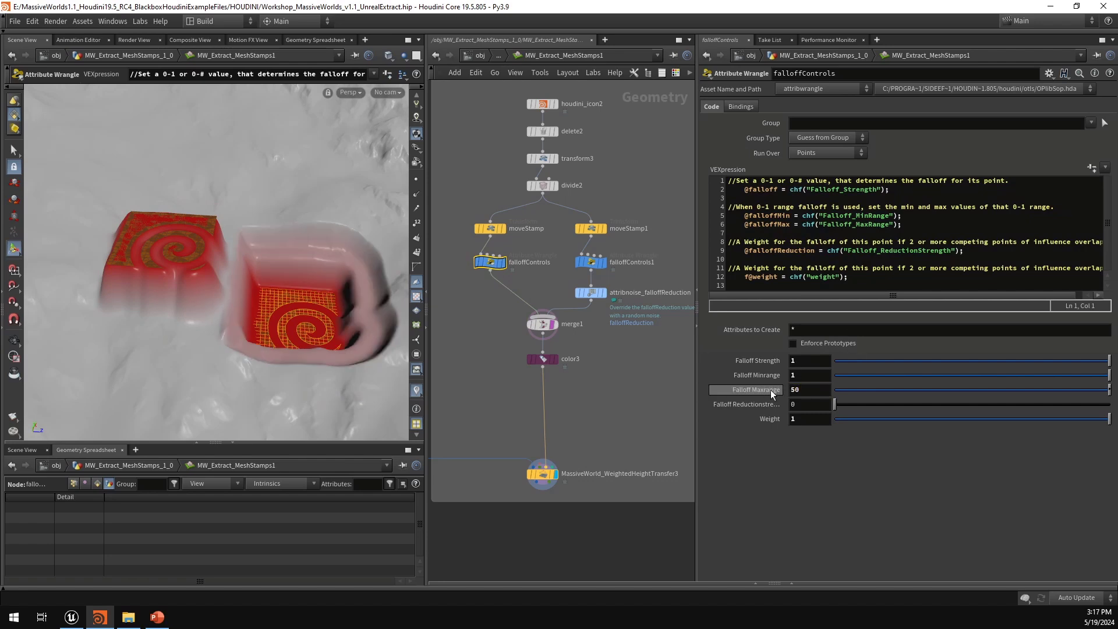
{"action": "double_click", "coordinate": [809, 390]}
{"action": "type", "text": "40"}
{"action": "key", "text": "Return"}
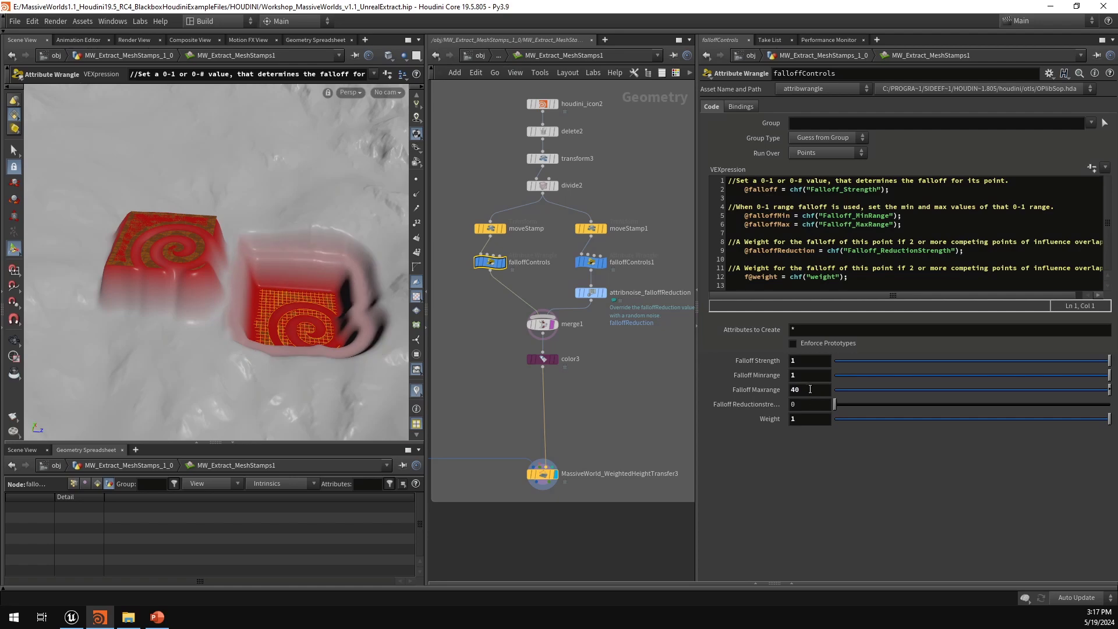
{"action": "double_click", "coordinate": [794, 393]}
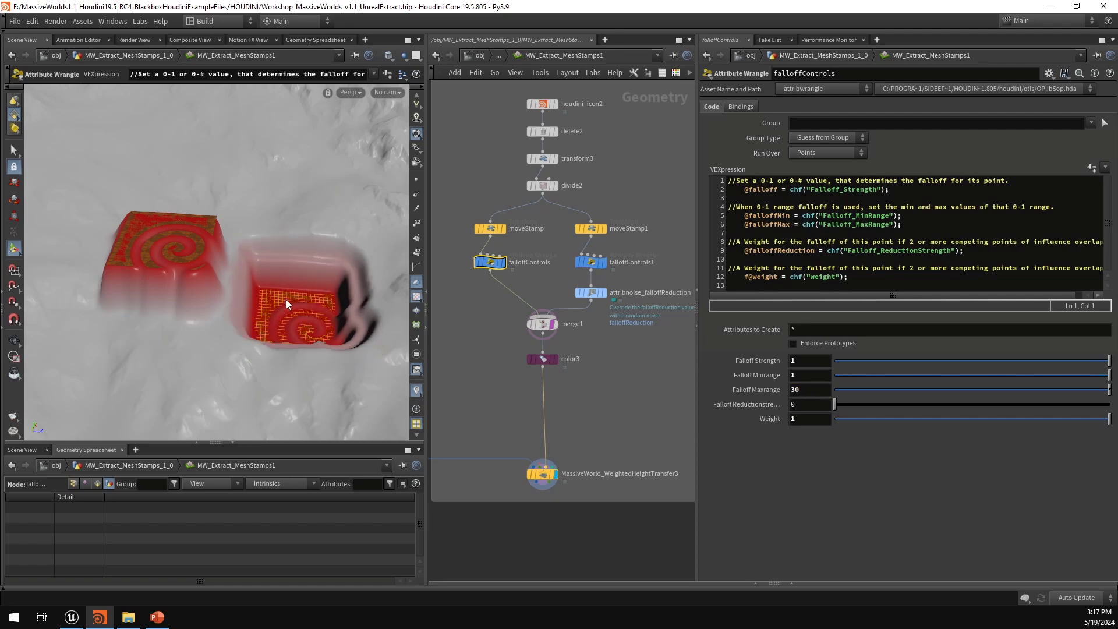
{"action": "scroll", "coordinate": [305, 302], "scroll_direction": "up", "scroll_amount": 5}
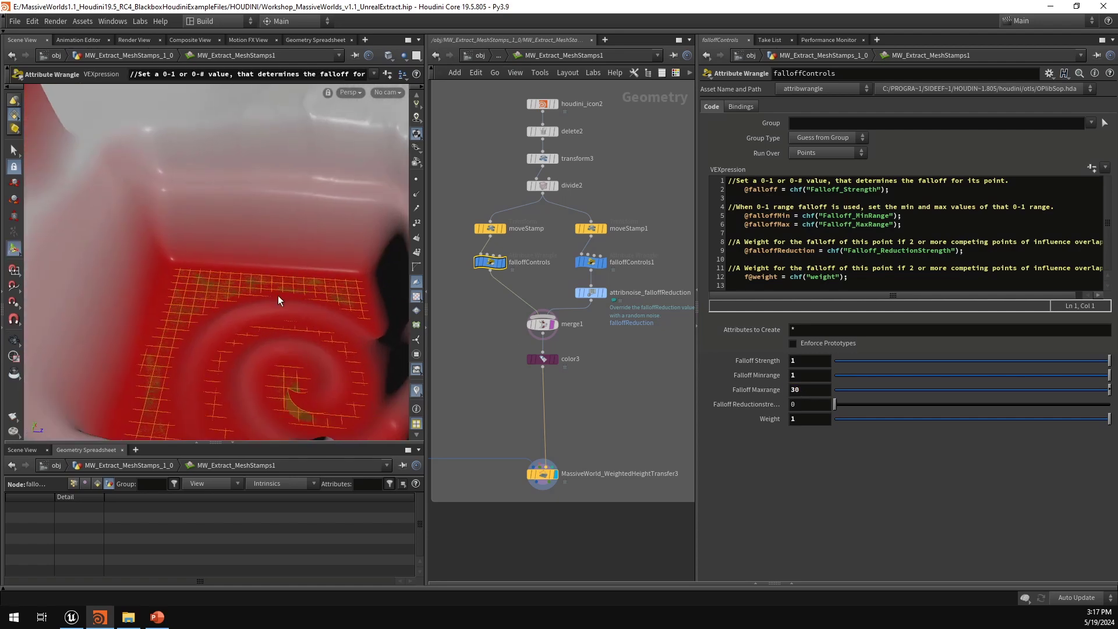
{"action": "scroll", "coordinate": [288, 291], "scroll_direction": "down", "scroll_amount": 5}
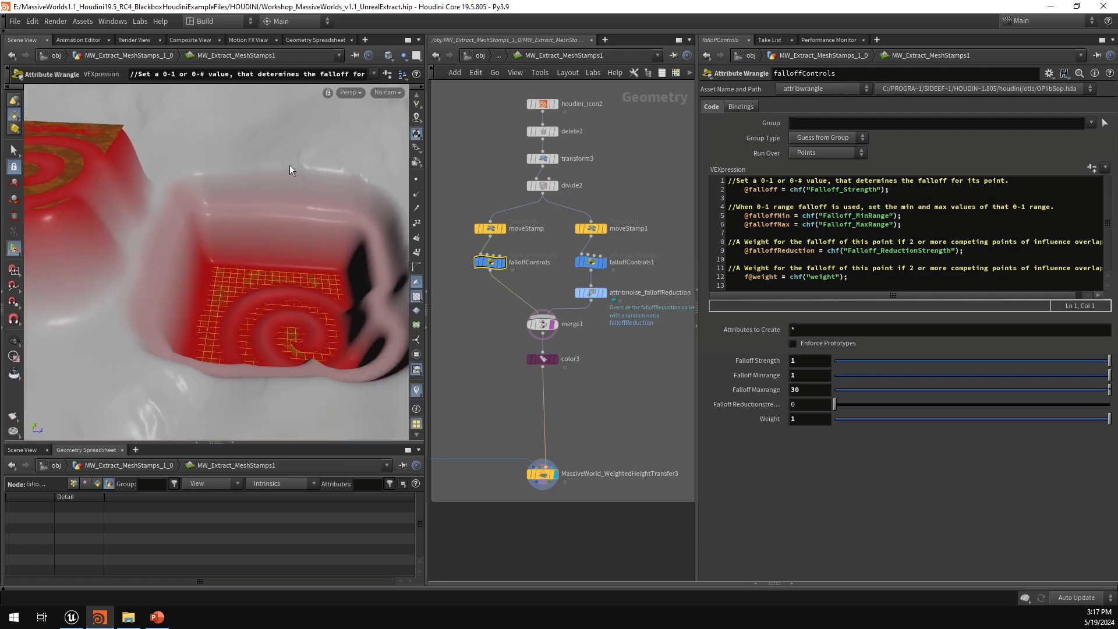
{"action": "scroll", "coordinate": [289, 165], "scroll_direction": "down", "scroll_amount": 3}
{"action": "double_click", "coordinate": [816, 387]}
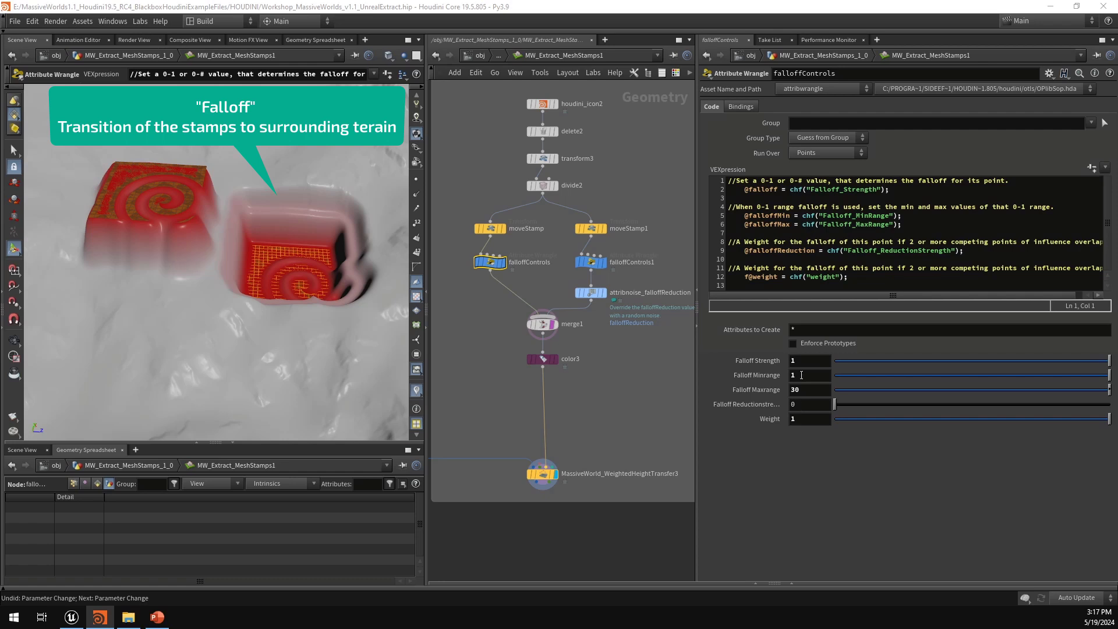
Step: Try Falloff Strength 0 on falloffControls, restore it to 1, and try a Falloff Reductionstrength of about 0.917
{"action": "left_click_drag", "start_coordinate": [1109, 362], "coordinate": [828, 362]}
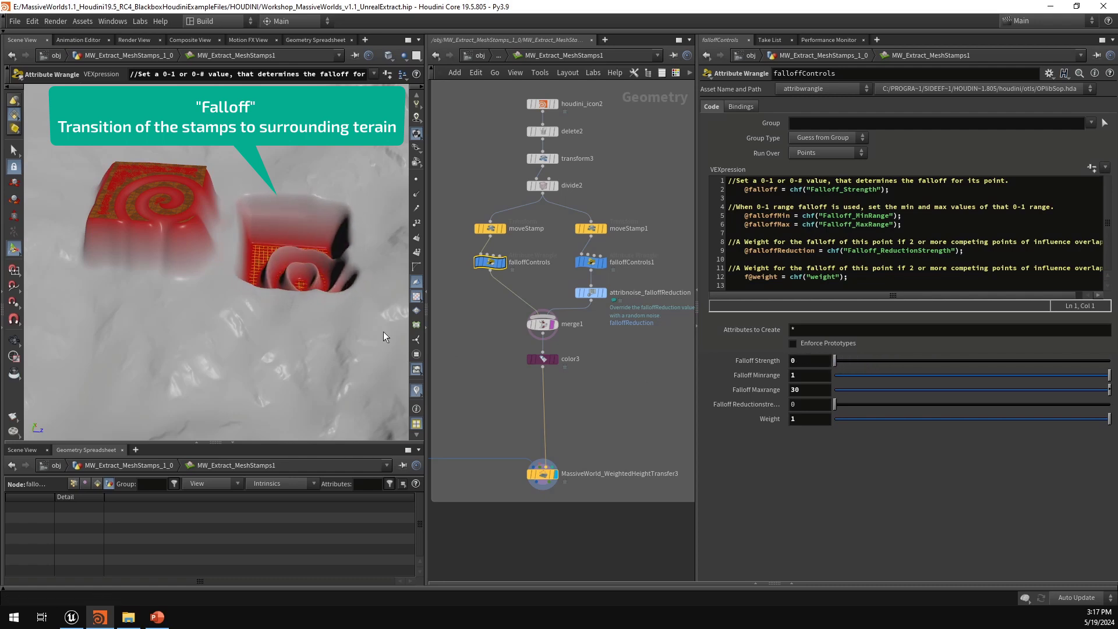
{"action": "key", "text": "Escape"}
{"action": "left_click_drag", "start_coordinate": [309, 252], "coordinate": [314, 295]}
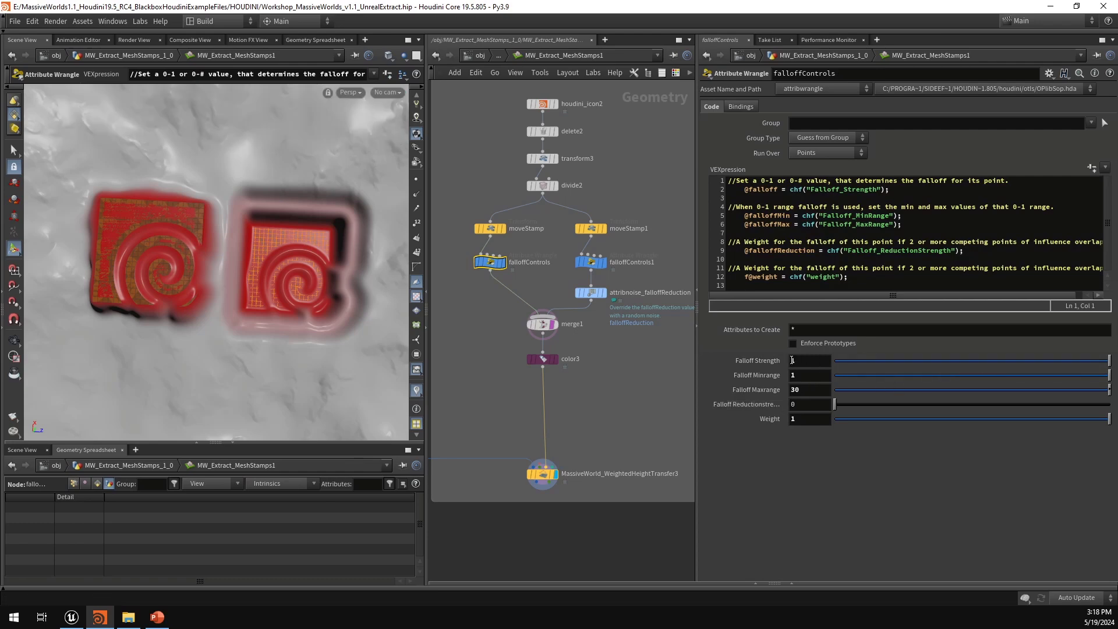
{"action": "mouse_move", "coordinate": [1088, 361]}
{"action": "left_mouse_down"}
{"action": "mouse_move", "coordinate": [869, 363]}
{"action": "mouse_move", "coordinate": [1110, 360]}
{"action": "left_mouse_up"}
{"action": "left_click", "coordinate": [842, 403]}
{"action": "left_click_drag", "start_coordinate": [842, 403], "coordinate": [1086, 402]}
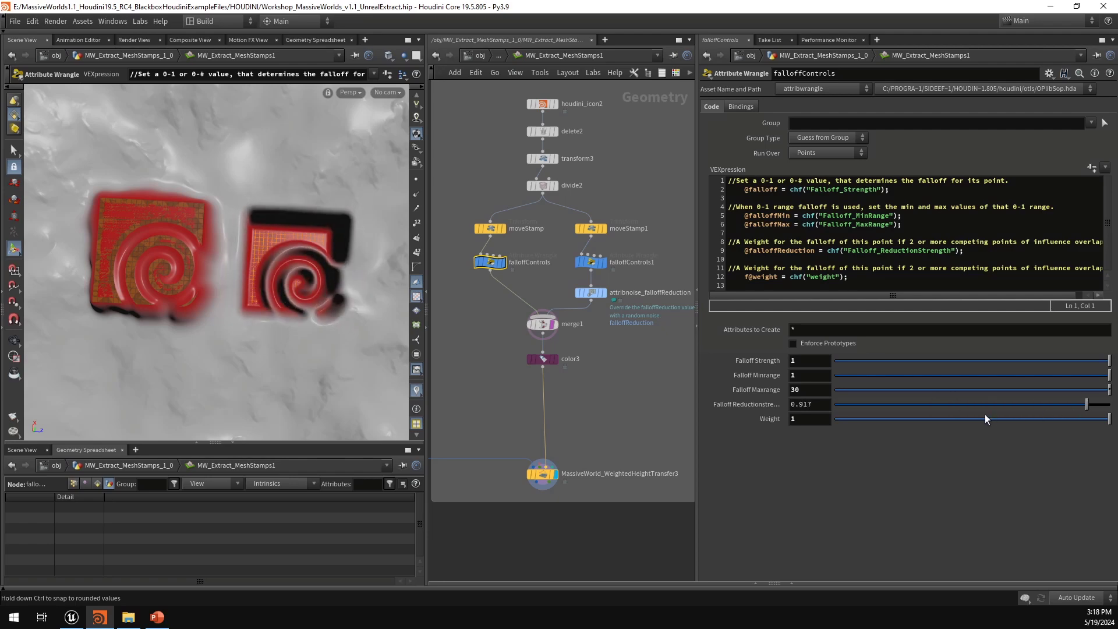
Step: Inspect attribnoise_falloffReduction and the color3 output showing falloffReduction, and return the display to MassiveWorld_WeightedHeightTransfer3
{"action": "left_click", "coordinate": [600, 292]}
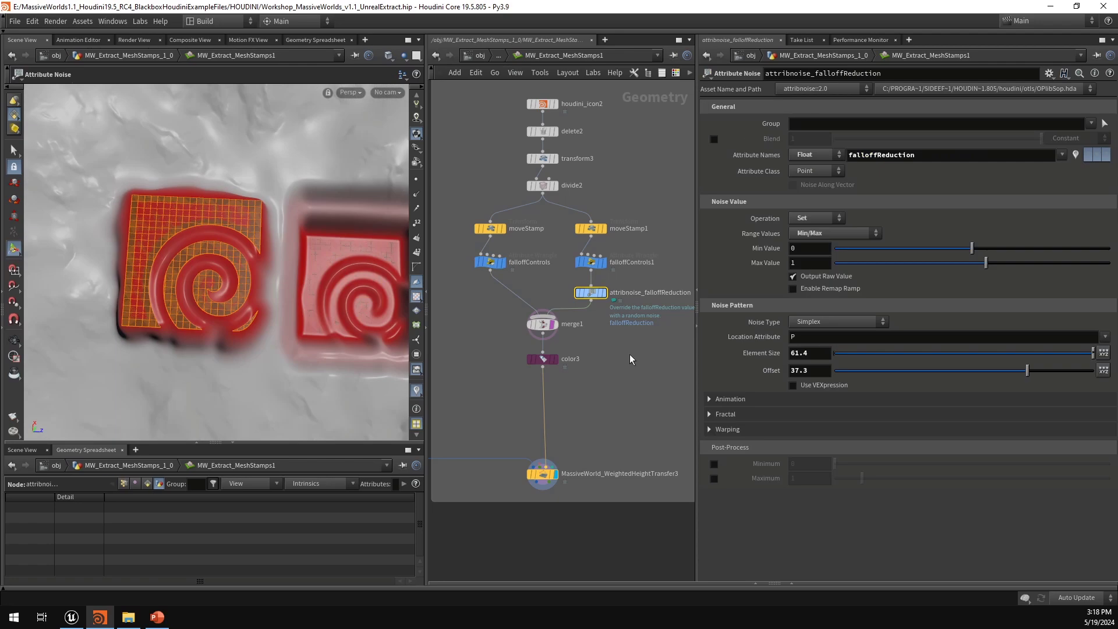
{"action": "middle_click_drag", "start_coordinate": [630, 354], "coordinate": [606, 360]}
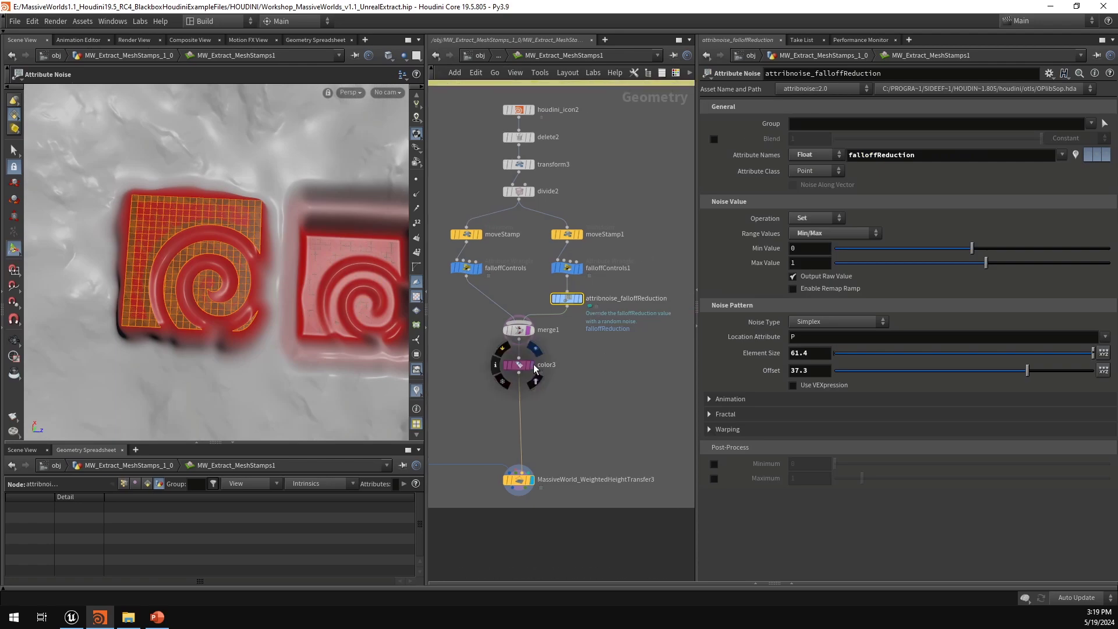
{"action": "left_click", "coordinate": [535, 350]}
{"action": "left_click", "coordinate": [518, 364]}
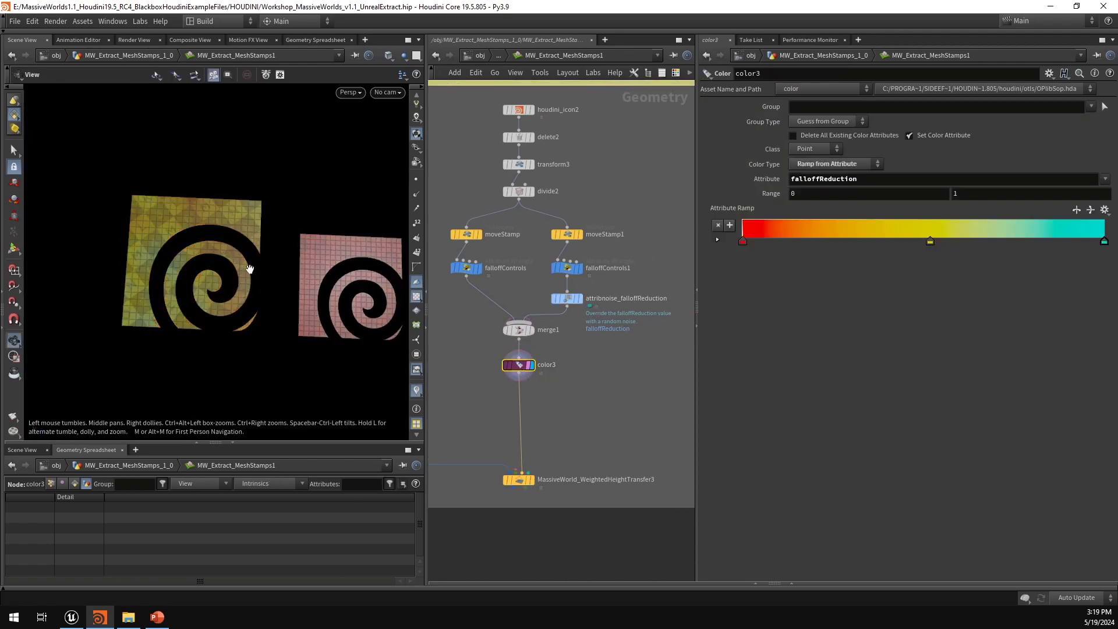
{"action": "left_click", "coordinate": [535, 465]}
{"action": "left_click", "coordinate": [518, 479]}
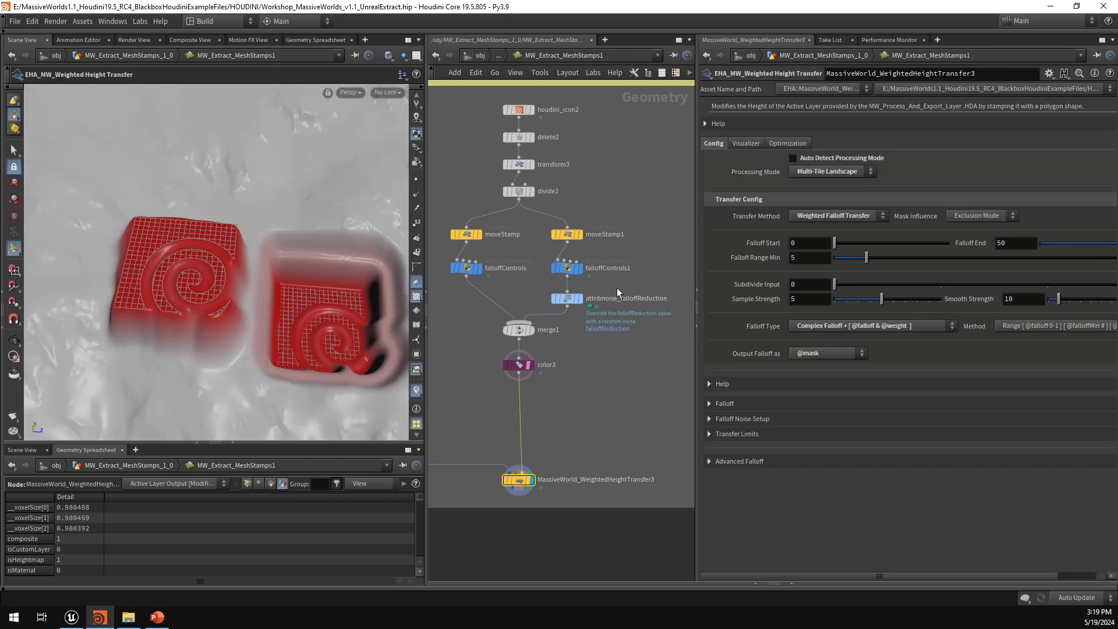
Step: Set the noise Offset of attribnoise_falloffReduction to 43.8 and view the stamp's changed edge
{"action": "left_click", "coordinate": [567, 298]}
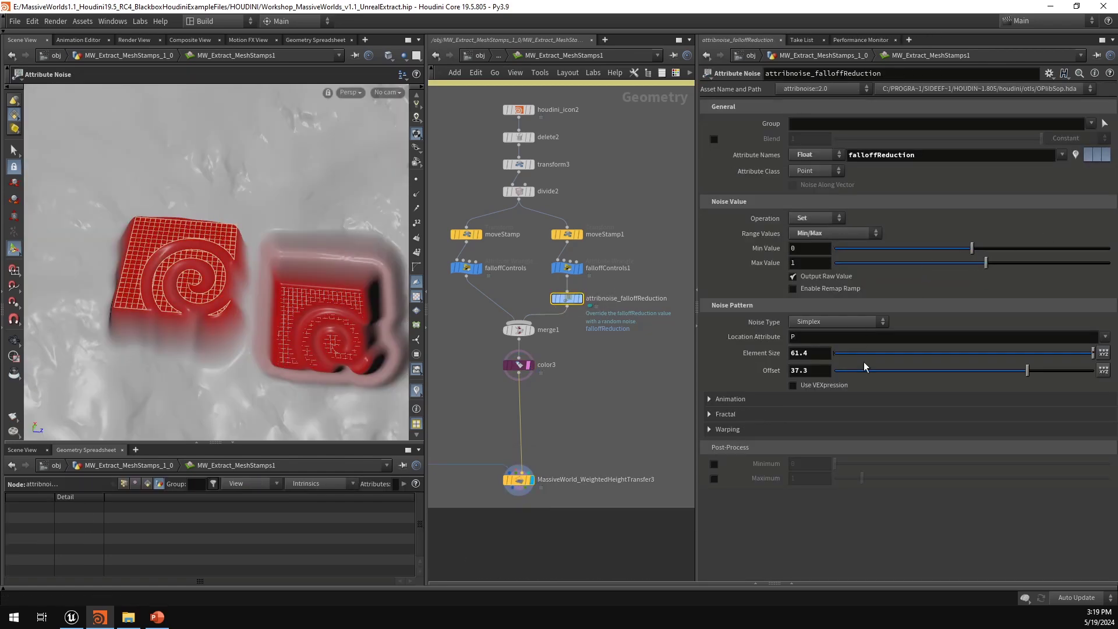
{"action": "left_click_drag", "start_coordinate": [931, 370], "coordinate": [1061, 372]}
{"action": "key", "text": "Escape"}
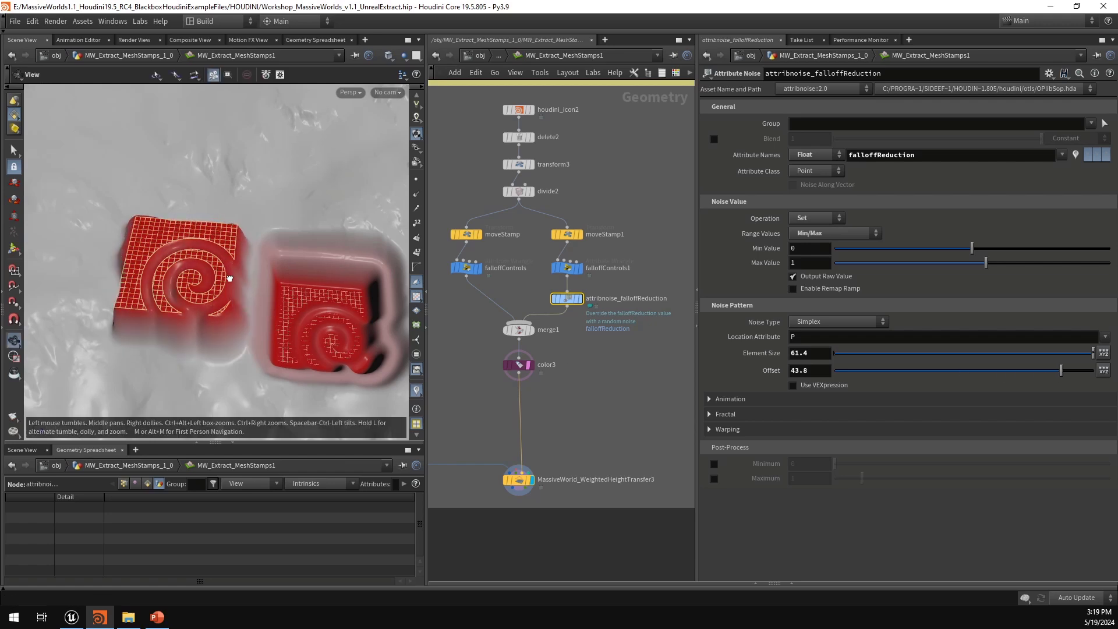
{"action": "left_click_drag", "start_coordinate": [230, 278], "coordinate": [188, 200]}
{"action": "key", "text": "Return"}
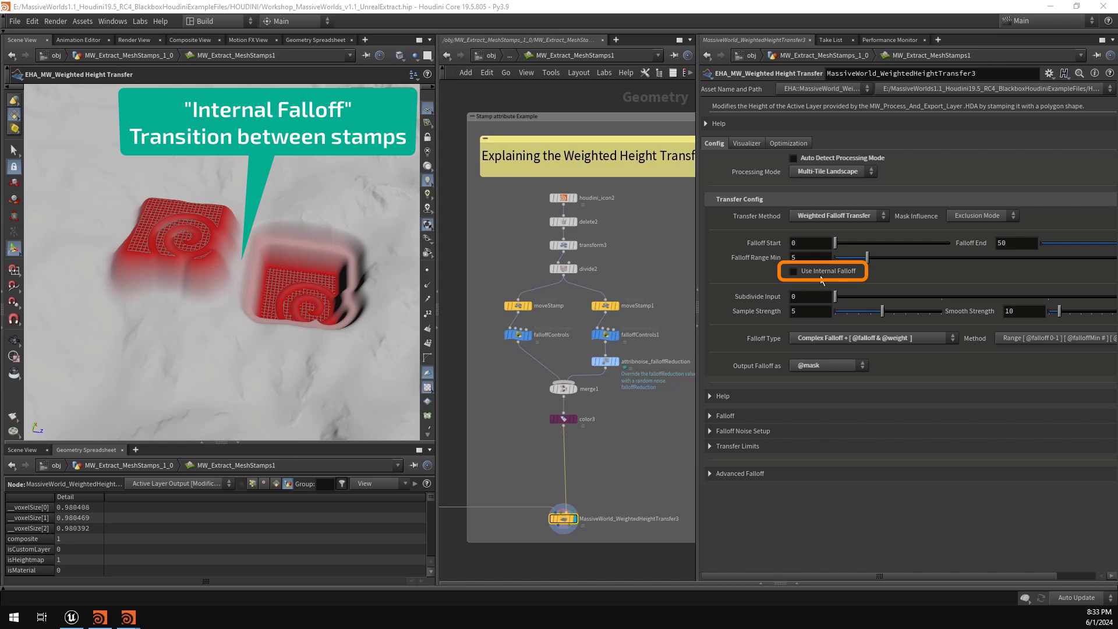
Step: Examine both stamps from above and at an angle, try the Use Internal Falloff option, and undo the last change
{"action": "mouse_move", "coordinate": [824, 274]}
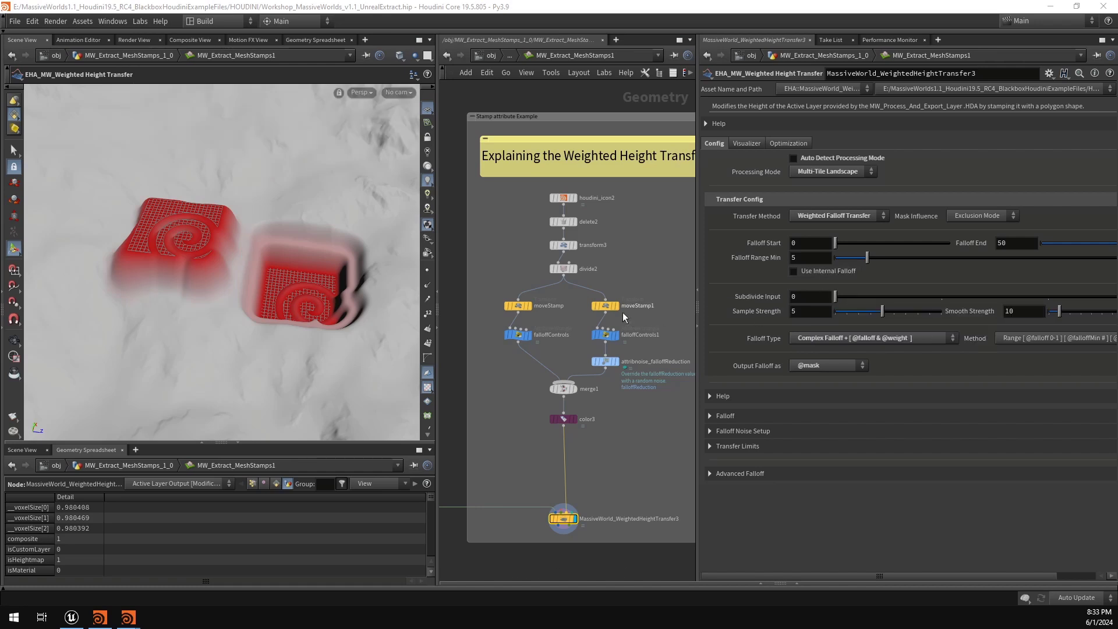
{"action": "mouse_move", "coordinate": [309, 279]}
{"action": "left_mouse_down", "text": "alt"}
{"action": "mouse_move", "coordinate": [300, 282]}
{"action": "mouse_move", "coordinate": [305, 298]}
{"action": "left_mouse_up", "text": "alt"}
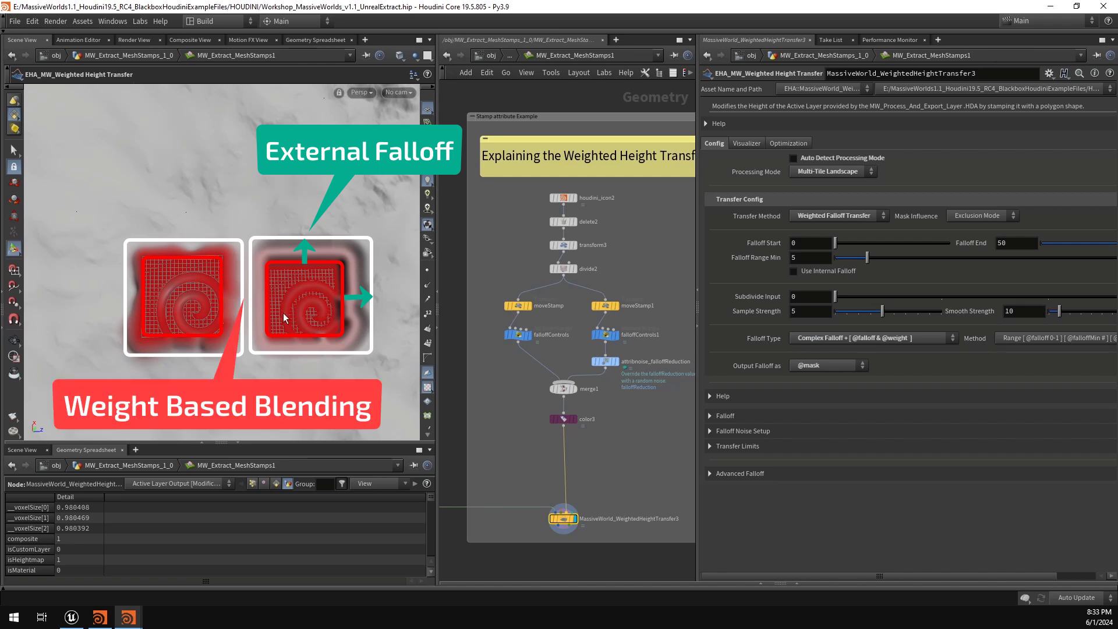
{"action": "left_click_drag", "start_coordinate": [307, 320], "coordinate": [298, 262], "text": "alt"}
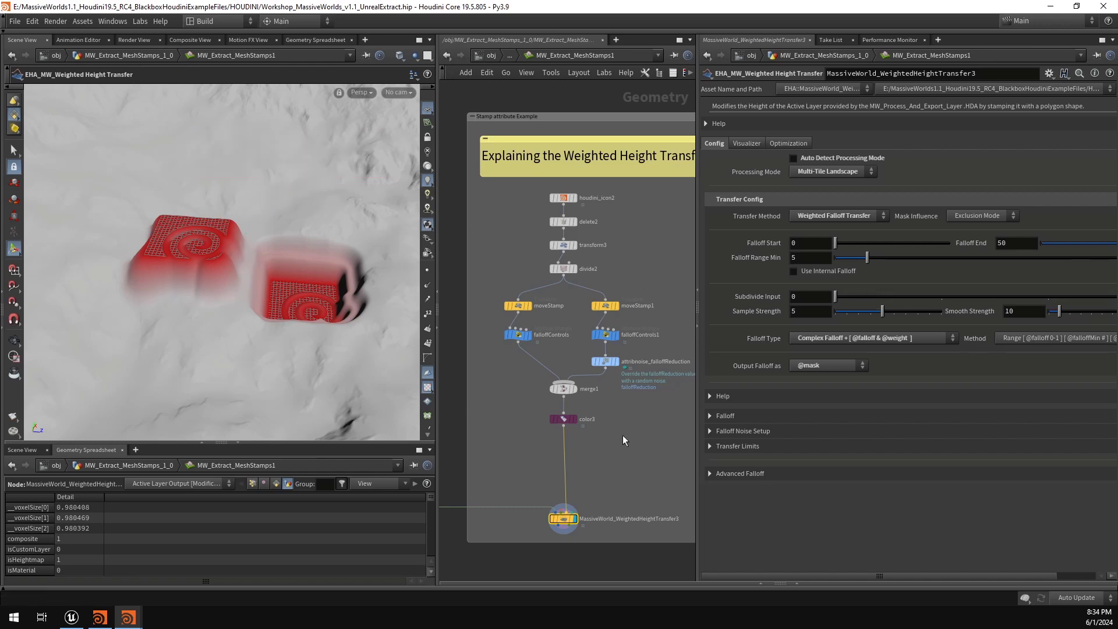
{"action": "left_click", "coordinate": [845, 271]}
{"action": "key", "text": "ctrl+z"}
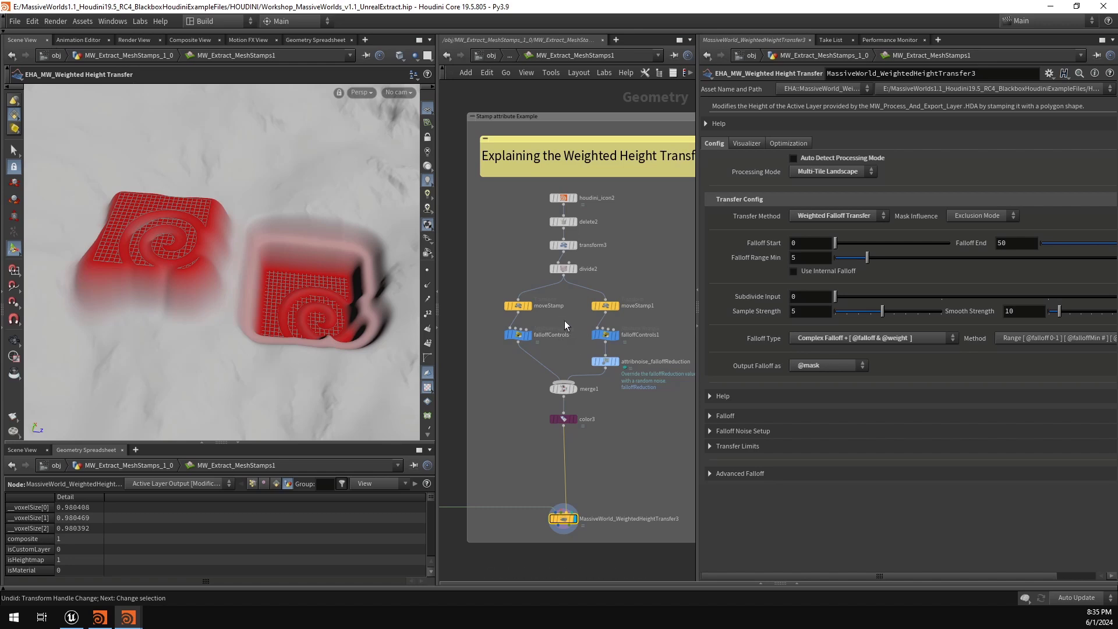
Step: Move the moveStamp stamp closer to the other one, to about 546.3 in Z, and raise it to about 183.4 in Y
{"action": "left_click", "coordinate": [518, 306]}
{"action": "left_click_drag", "start_coordinate": [388, 319], "coordinate": [215, 241]}
{"action": "middle_click_drag", "start_coordinate": [219, 262], "coordinate": [236, 278], "text": "alt"}
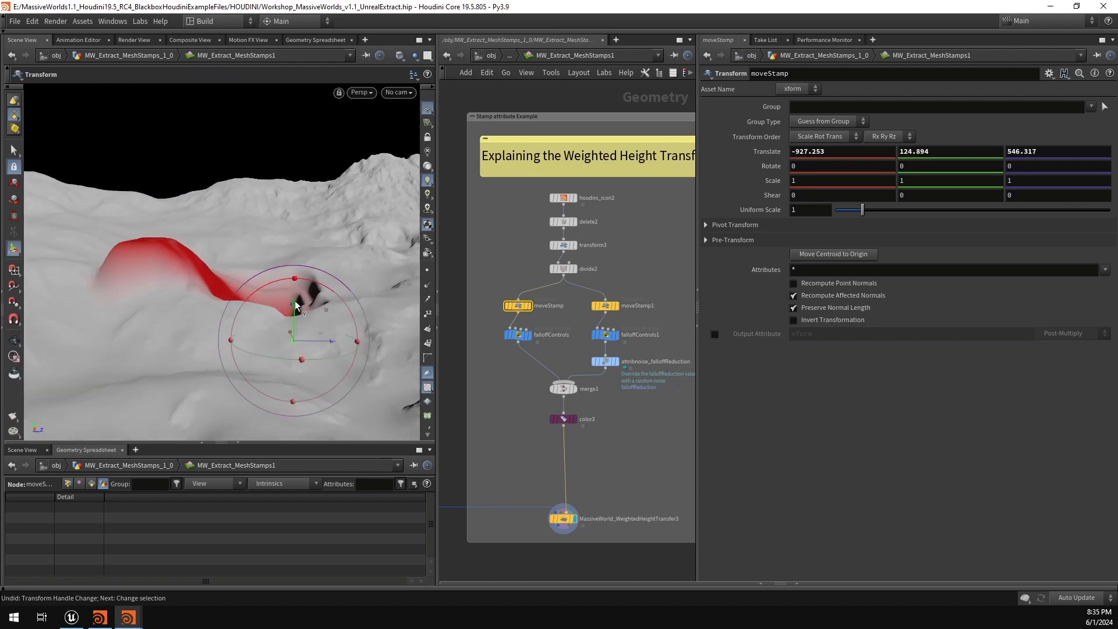
{"action": "left_click_drag", "start_coordinate": [293, 290], "coordinate": [292, 248]}
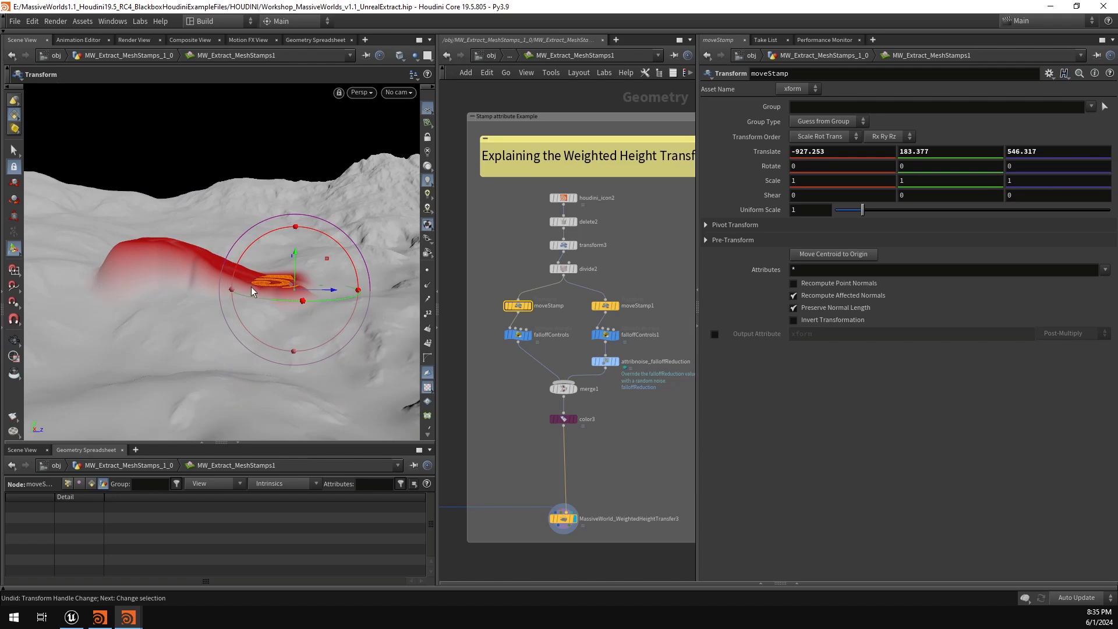
{"action": "key", "text": "Escape"}
{"action": "key", "text": "t"}
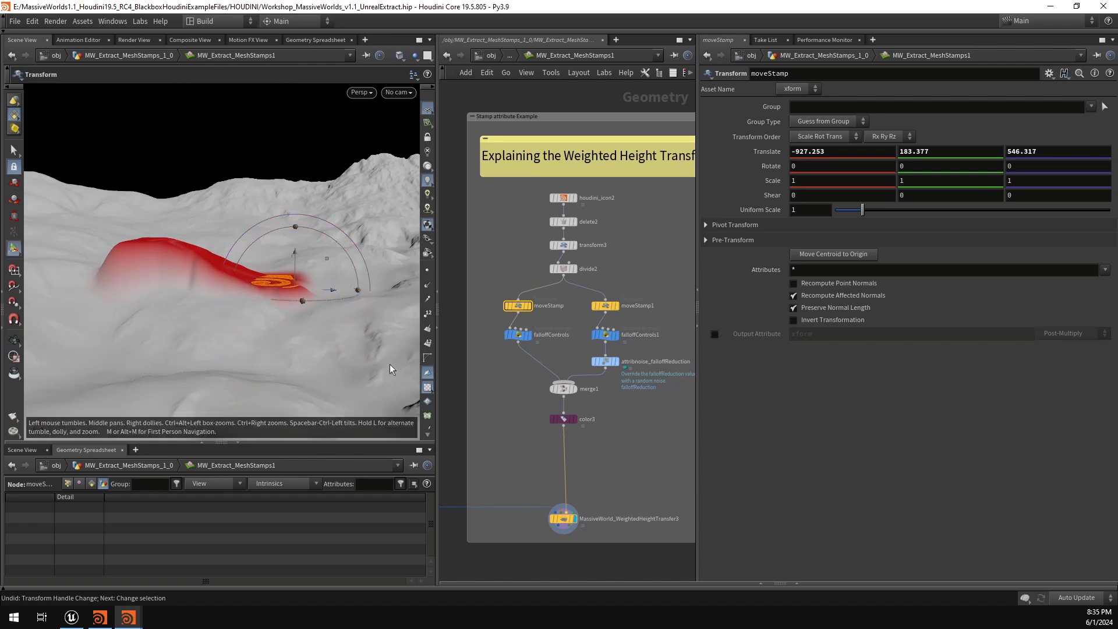
Step: Review the falloffControls settings, reselect MassiveWorld_WeightedHeightTransfer3, and examine the blend between the two stamps from several angles
{"action": "left_click_drag", "start_coordinate": [550, 320], "coordinate": [495, 359]}
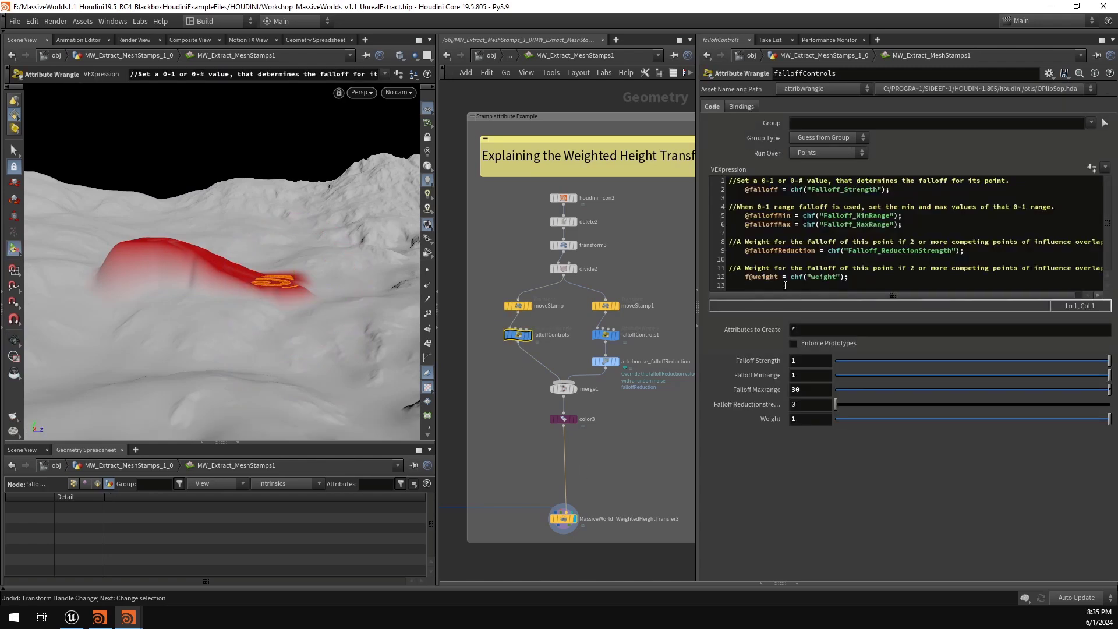
{"action": "left_click_drag", "start_coordinate": [595, 502], "coordinate": [541, 546]}
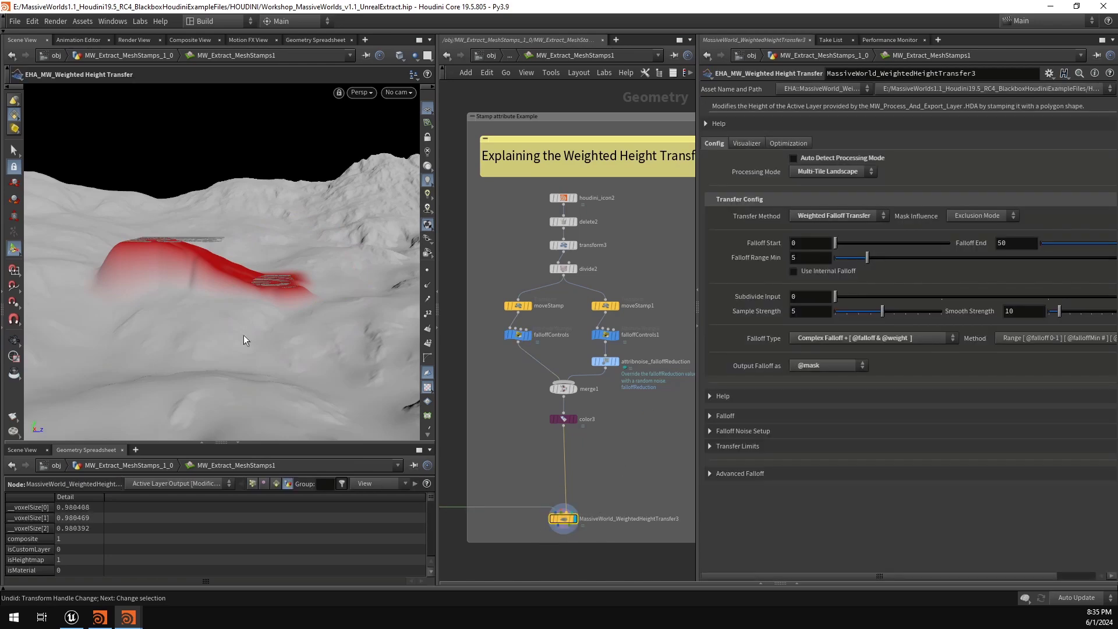
{"action": "left_click_drag", "start_coordinate": [256, 280], "coordinate": [290, 274], "text": "alt"}
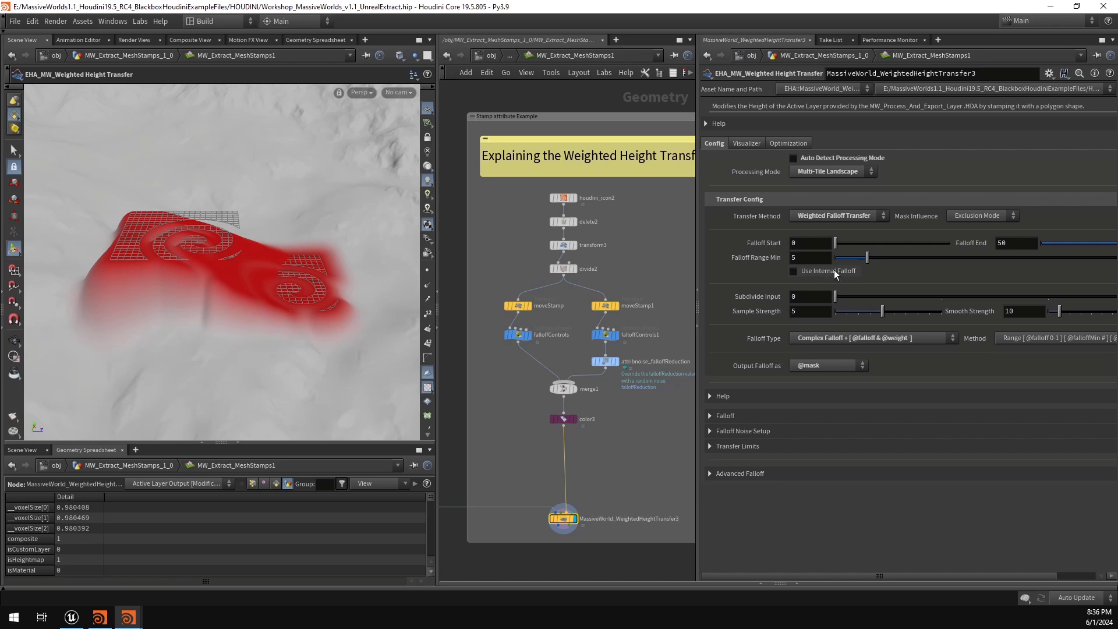
{"action": "mouse_move", "coordinate": [849, 276]}
{"action": "left_click_drag", "start_coordinate": [226, 284], "coordinate": [230, 339], "text": "alt"}
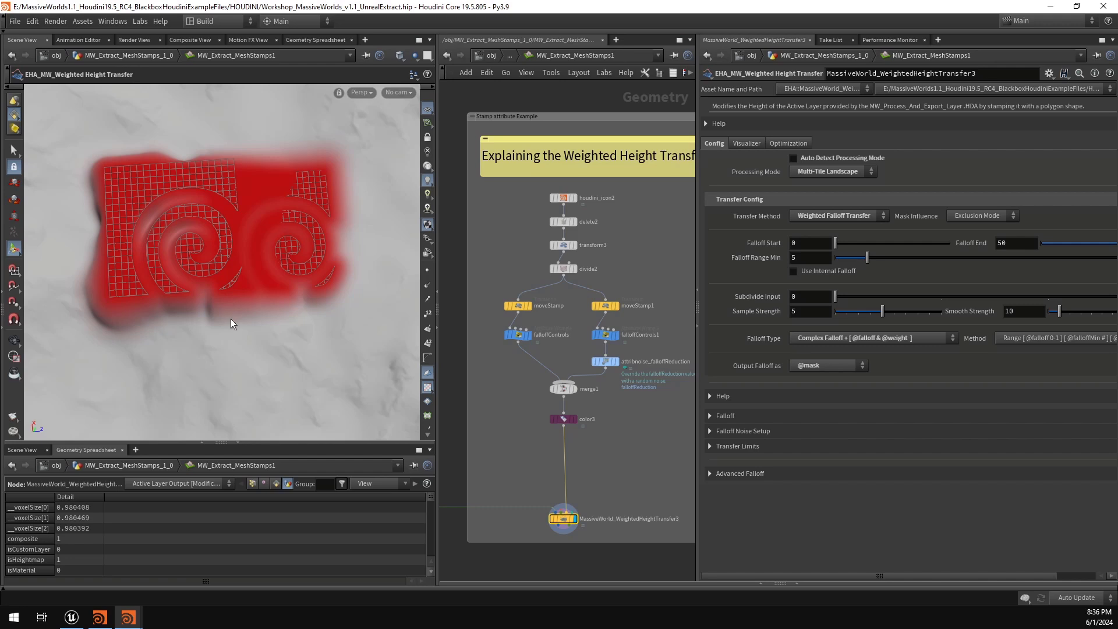
{"action": "left_click_drag", "start_coordinate": [245, 299], "coordinate": [295, 230], "text": "alt"}
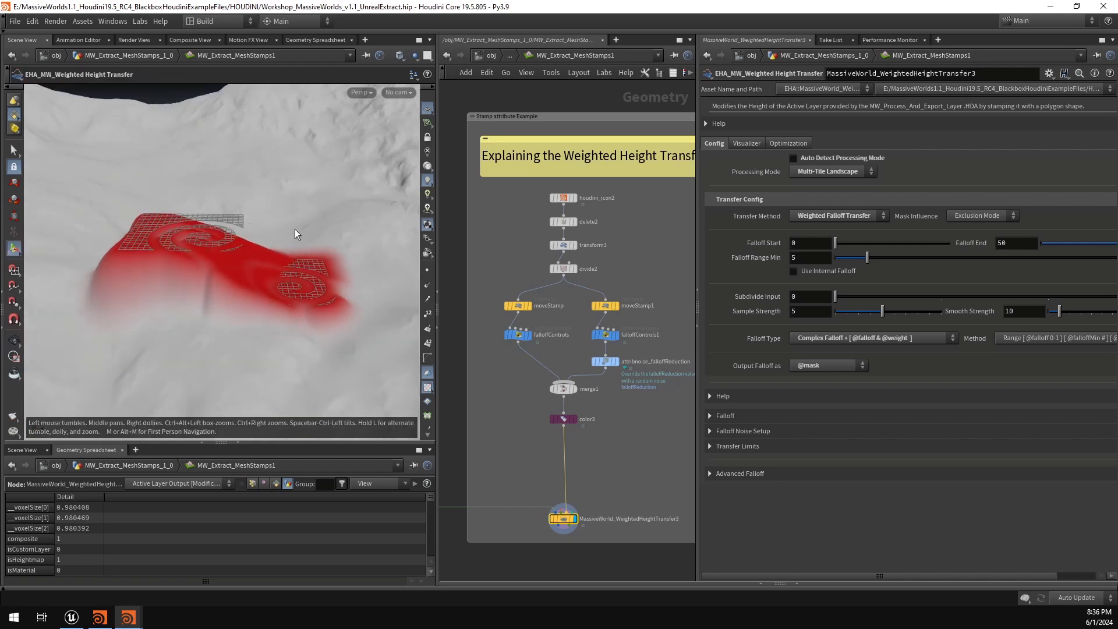
Step: Turn on Use Internal Falloff on MassiveWorld_WeightedHeightTransfer3, comparing the stamps at a low angle with the option off and on
{"action": "left_click", "coordinate": [840, 271]}
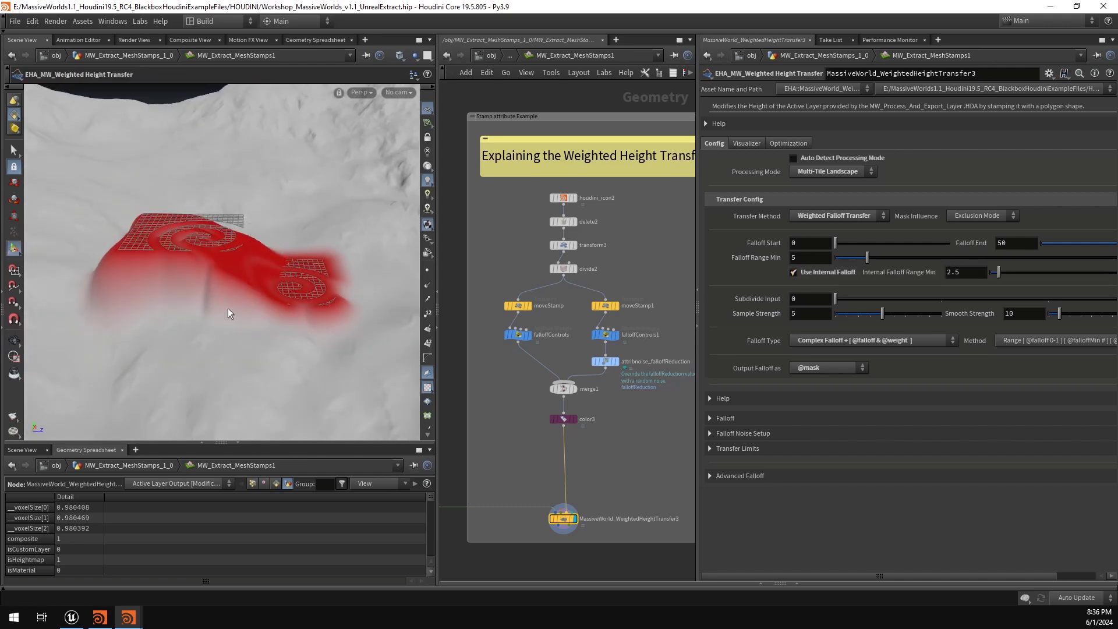
{"action": "left_click_drag", "start_coordinate": [268, 260], "coordinate": [271, 242], "text": "alt"}
{"action": "left_click", "coordinate": [833, 272]}
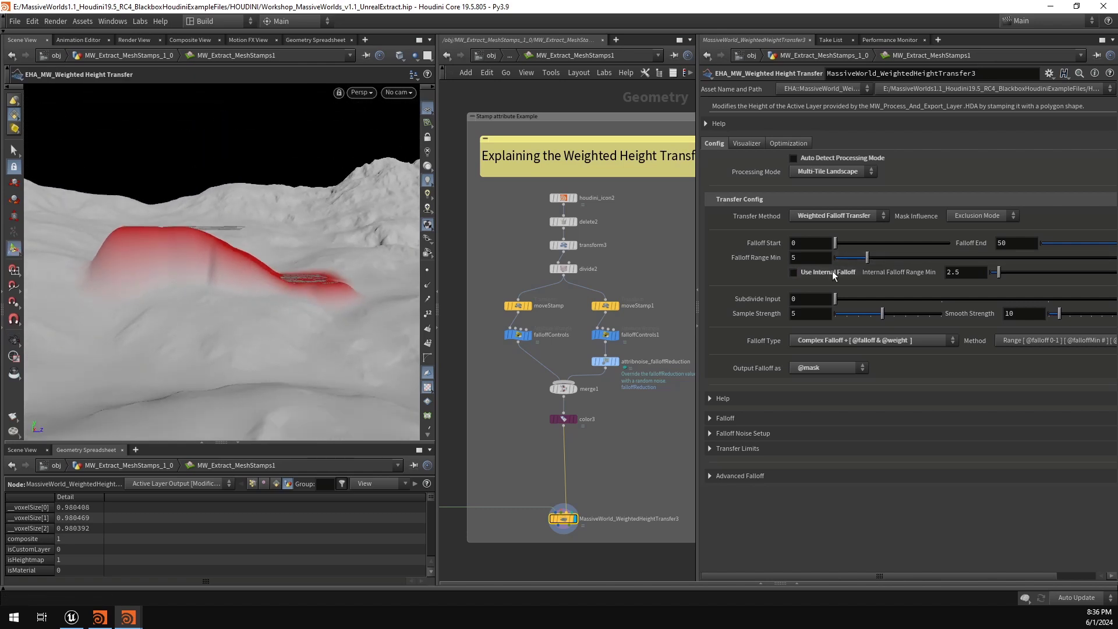
{"action": "left_click", "coordinate": [833, 271]}
Step: Move the moveStamp stamp to about 580.6 in Z
{"action": "left_click_drag", "start_coordinate": [521, 319], "coordinate": [522, 320]}
{"action": "left_click_drag", "start_coordinate": [361, 288], "coordinate": [256, 288]}
{"action": "key", "text": "Escape"}
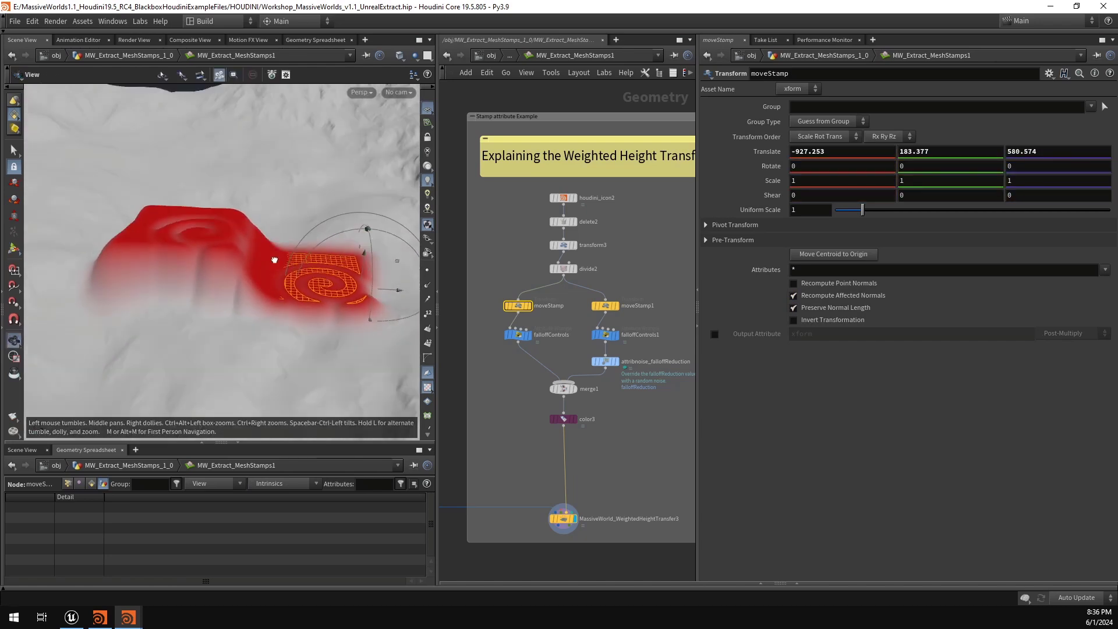
{"action": "key", "text": "Return"}
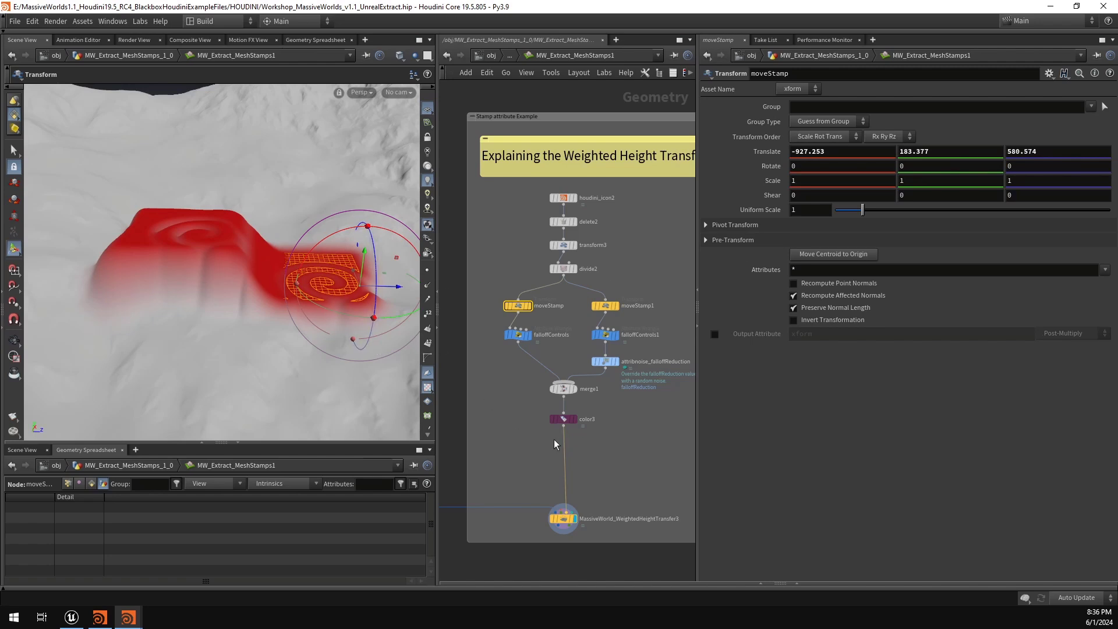
Step: Reselect MassiveWorld_WeightedHeightTransfer3 and compare the blend between the stamps with Use Internal Falloff off and on, leaving it on
{"action": "left_click_drag", "start_coordinate": [621, 483], "coordinate": [539, 539]}
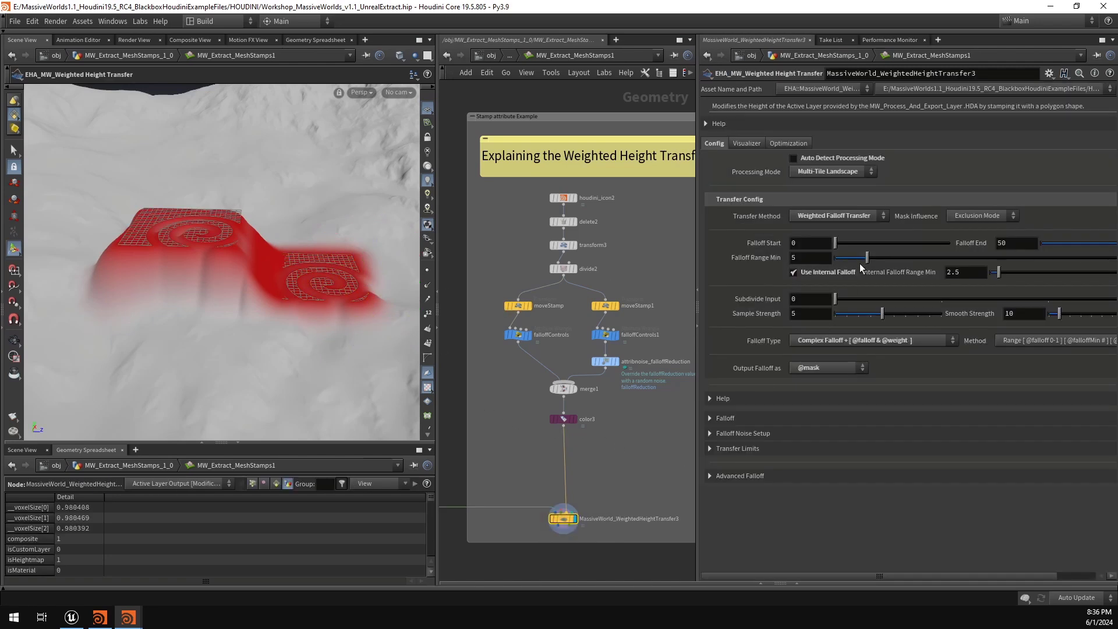
{"action": "left_click", "coordinate": [831, 273]}
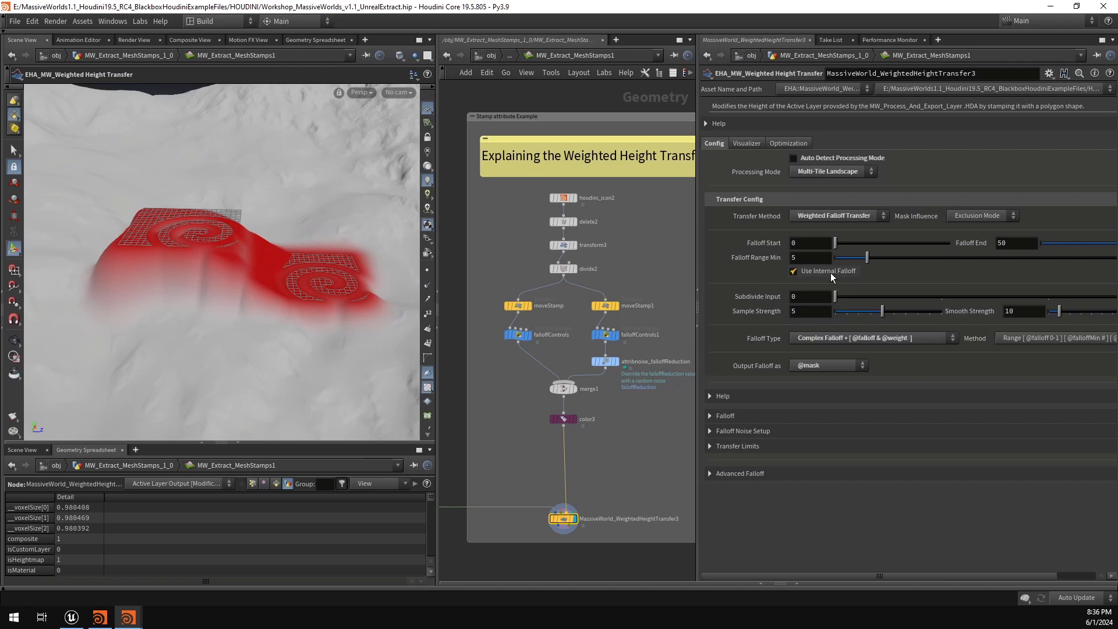
{"action": "left_click", "coordinate": [830, 272]}
{"action": "left_click", "coordinate": [830, 272]}
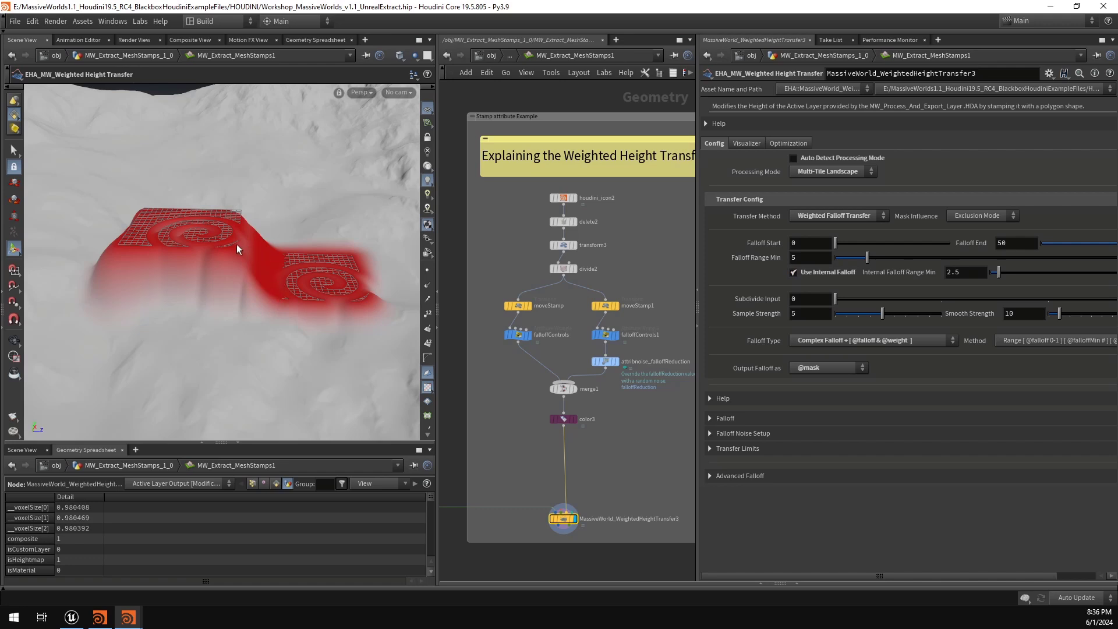
Step: Switch to the Houdini window with the WorkshopEPC_2024 road file, view the road junction, and select the EHA_MW_WeightedHeightTransfer_Roads node
{"action": "mouse_move", "coordinate": [100, 617]}
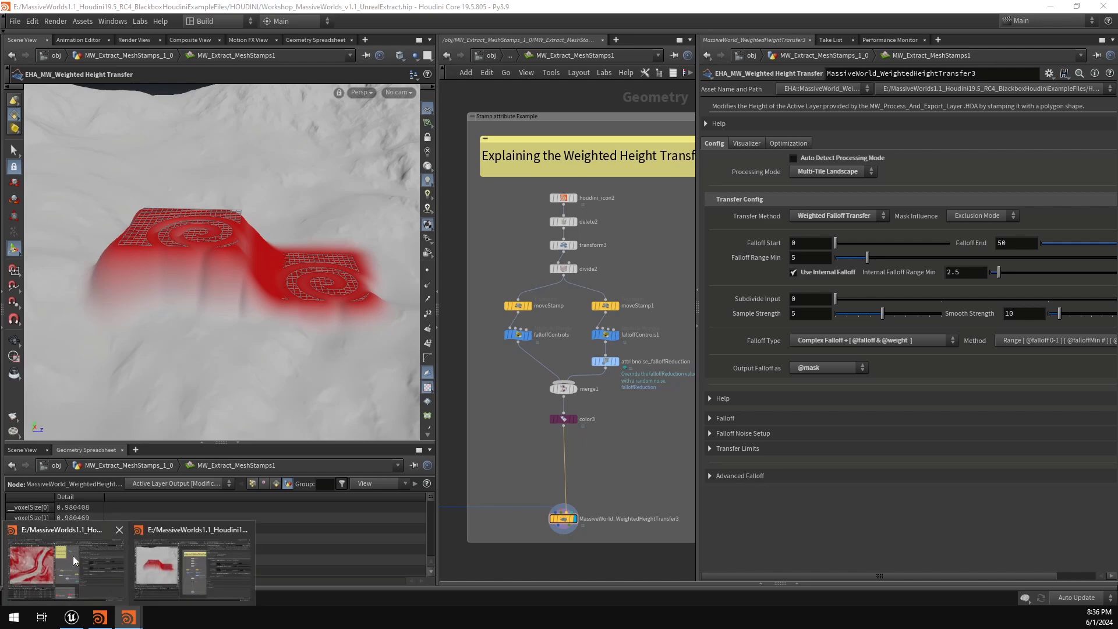
{"action": "left_click", "coordinate": [71, 554]}
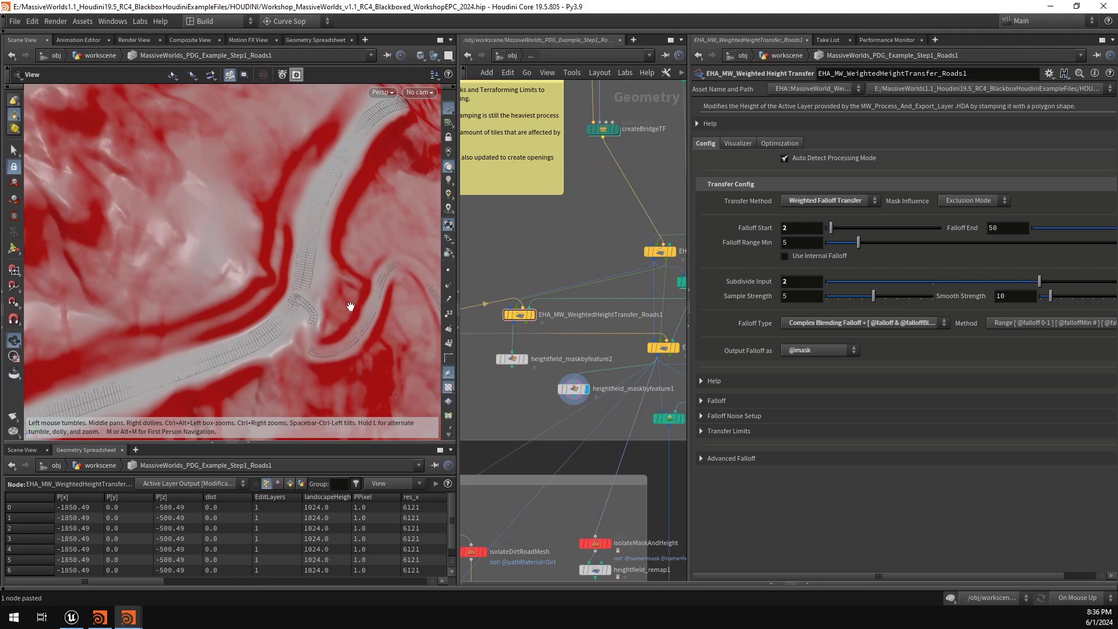
{"action": "mouse_move", "coordinate": [349, 304]}
{"action": "left_mouse_down"}
{"action": "mouse_move", "coordinate": [279, 244]}
{"action": "mouse_move", "coordinate": [338, 294]}
{"action": "left_mouse_up"}
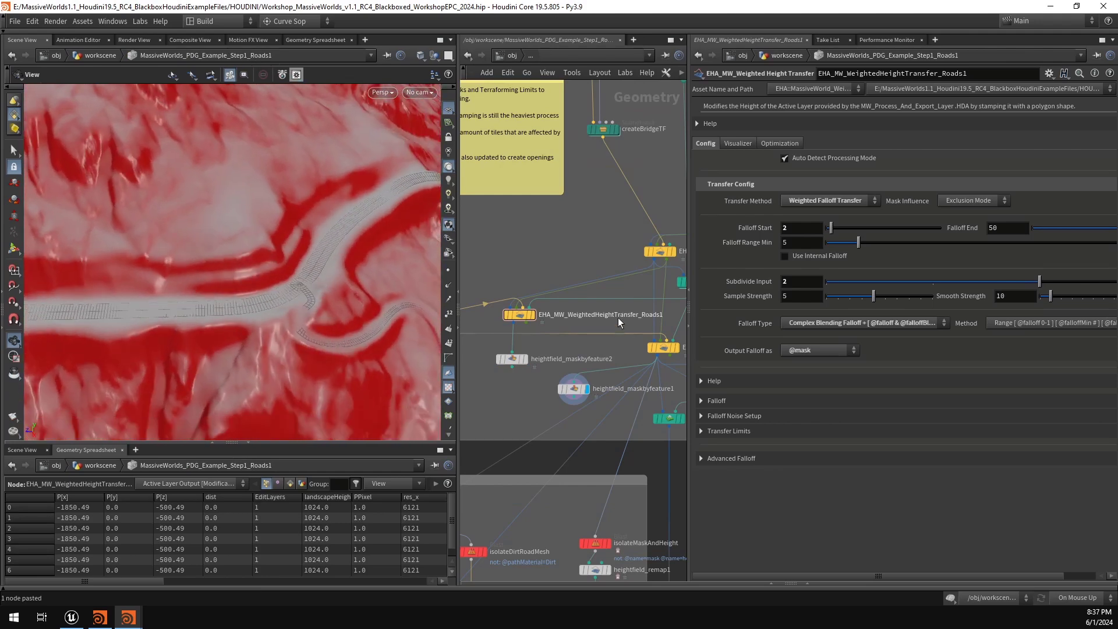
{"action": "middle_click_drag", "start_coordinate": [601, 311], "coordinate": [537, 298]}
{"action": "left_click", "coordinate": [599, 335]}
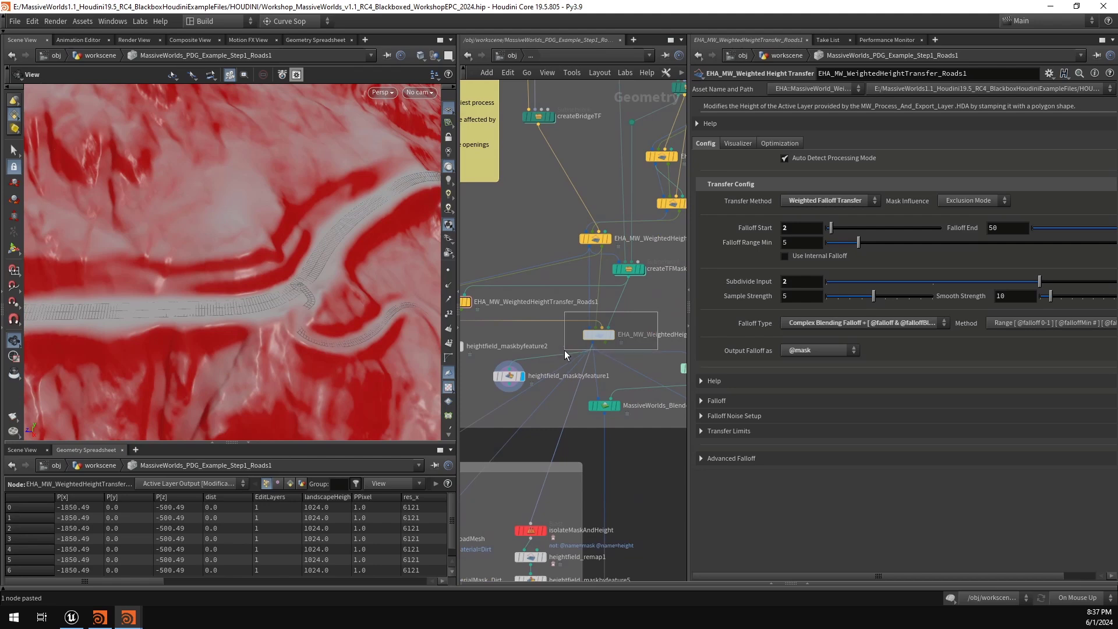
Step: Compare the Use Internal Falloff settings of EHA_MW_WeightedHeightTransfer_Roads and EHA_MW_WeightedHeightTransfer_Roads1 while viewing the road junction up close
{"action": "middle_click_drag", "start_coordinate": [648, 305], "coordinate": [762, 314]}
{"action": "scroll", "coordinate": [624, 313], "scroll_direction": "down", "scroll_amount": 3}
{"action": "scroll", "coordinate": [527, 318], "scroll_direction": "up", "scroll_amount": 5}
{"action": "left_click_drag", "start_coordinate": [240, 288], "coordinate": [287, 271]}
{"action": "scroll", "coordinate": [626, 380], "scroll_direction": "down", "scroll_amount": 3}
{"action": "middle_click_drag", "start_coordinate": [627, 380], "coordinate": [345, 379]}
{"action": "middle_click_drag", "start_coordinate": [656, 326], "coordinate": [718, 330]}
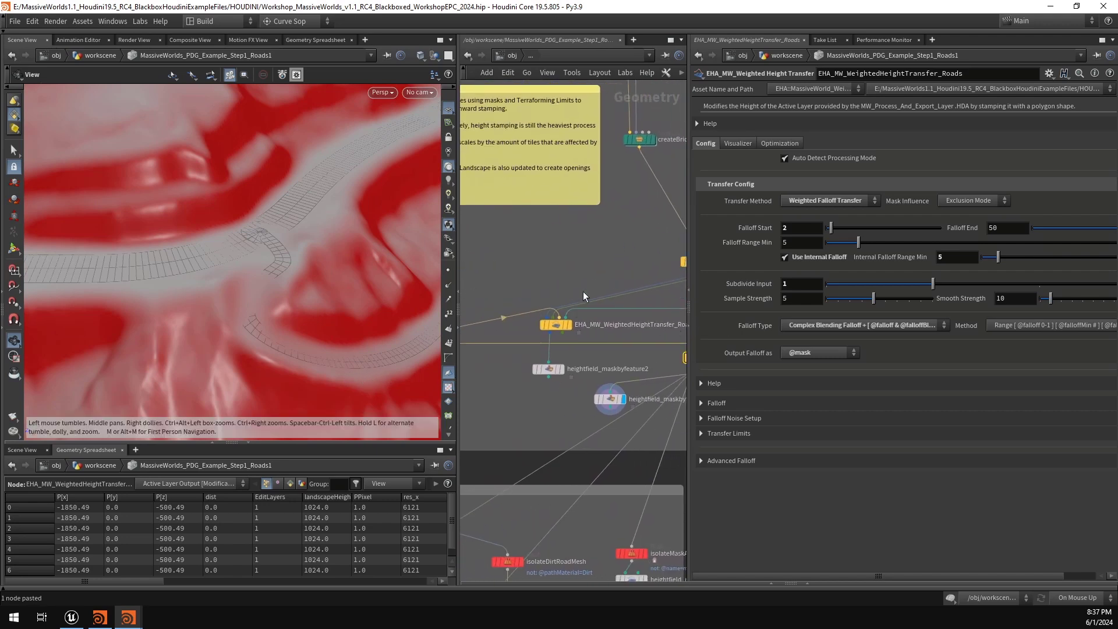
{"action": "left_click_drag", "start_coordinate": [596, 278], "coordinate": [560, 318]}
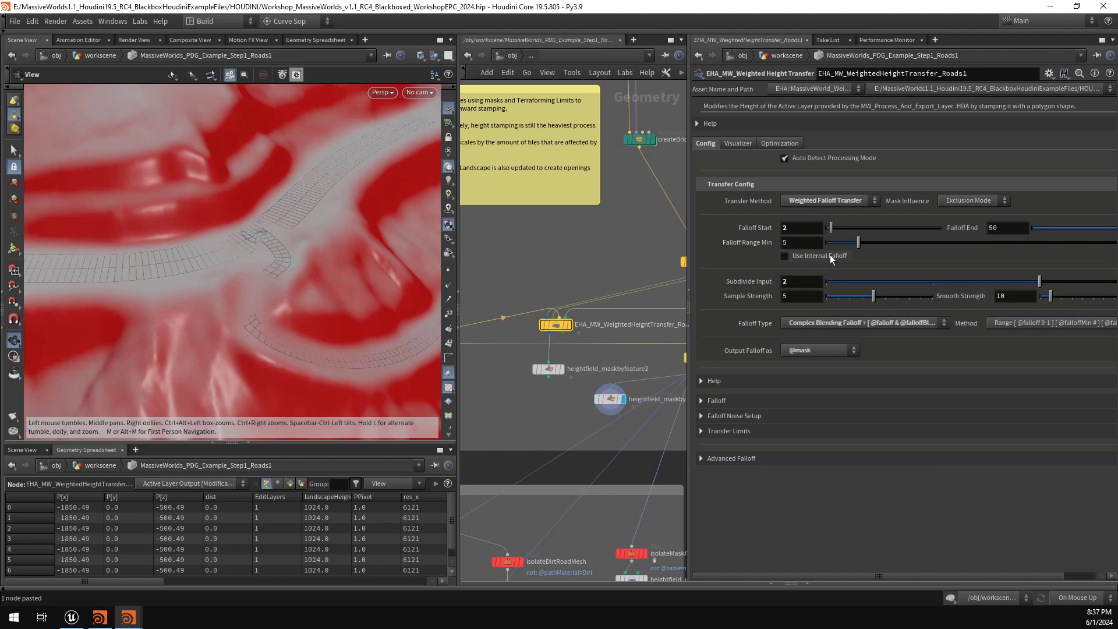
{"action": "mouse_move", "coordinate": [830, 257]}
Step: Display heightfield_maskbyfeature2 and examine the terrain slopes around the road junction from above, from a low angle and from farther away
{"action": "left_click", "coordinate": [550, 369]}
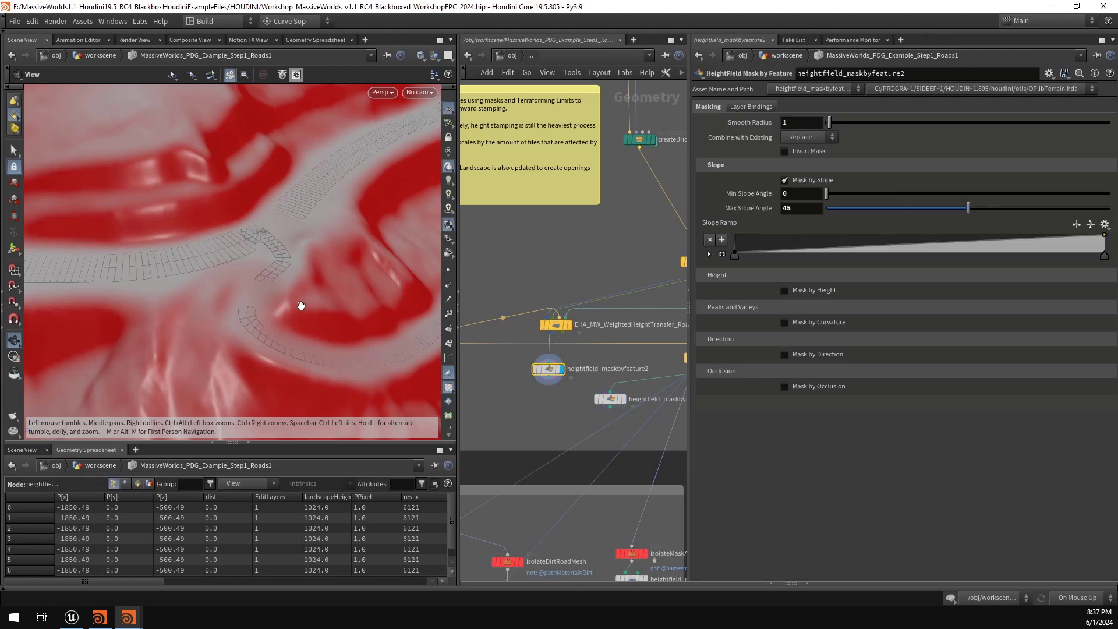
{"action": "left_click_drag", "start_coordinate": [260, 257], "coordinate": [287, 297]}
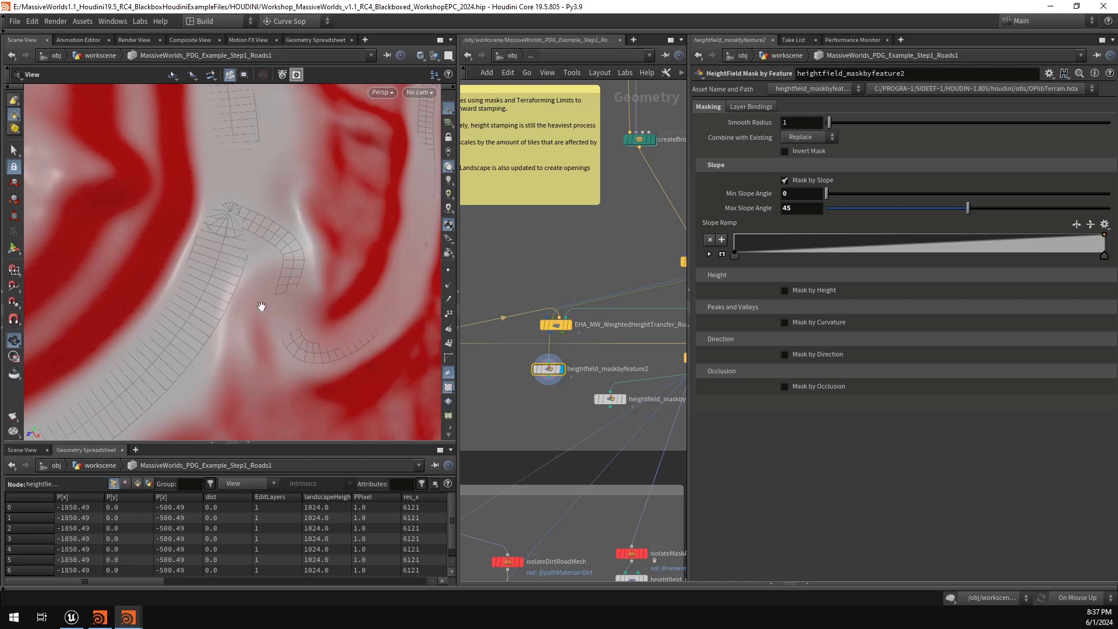
{"action": "left_click_drag", "start_coordinate": [261, 306], "coordinate": [258, 306]}
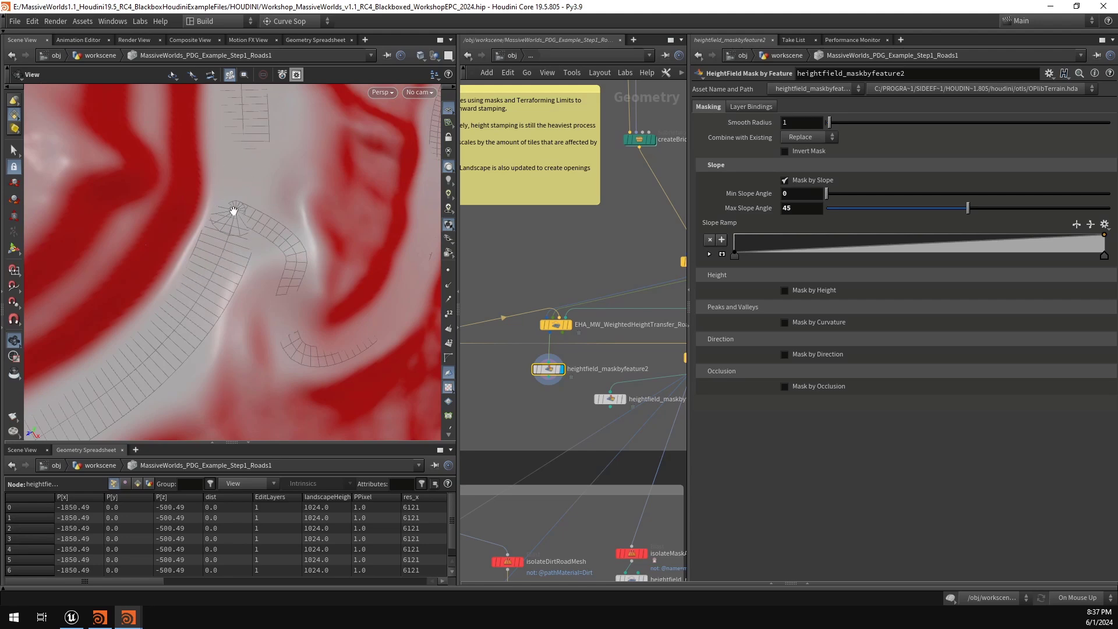
{"action": "left_click_drag", "start_coordinate": [271, 247], "coordinate": [255, 225]}
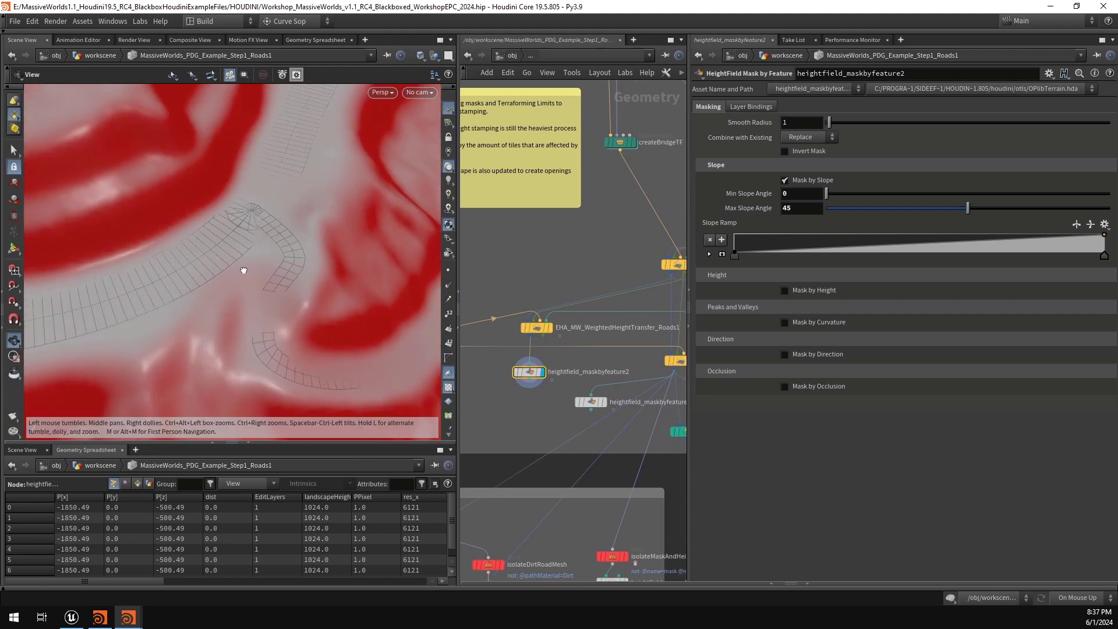
{"action": "left_click_drag", "start_coordinate": [242, 264], "coordinate": [279, 227]}
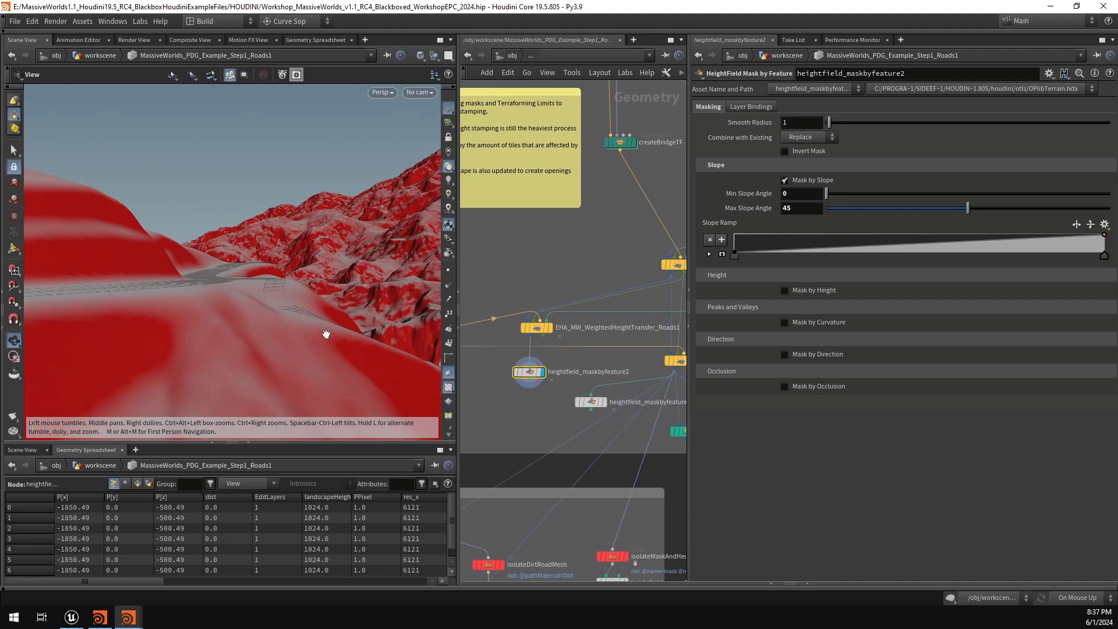
{"action": "left_click_drag", "start_coordinate": [219, 280], "coordinate": [319, 298]}
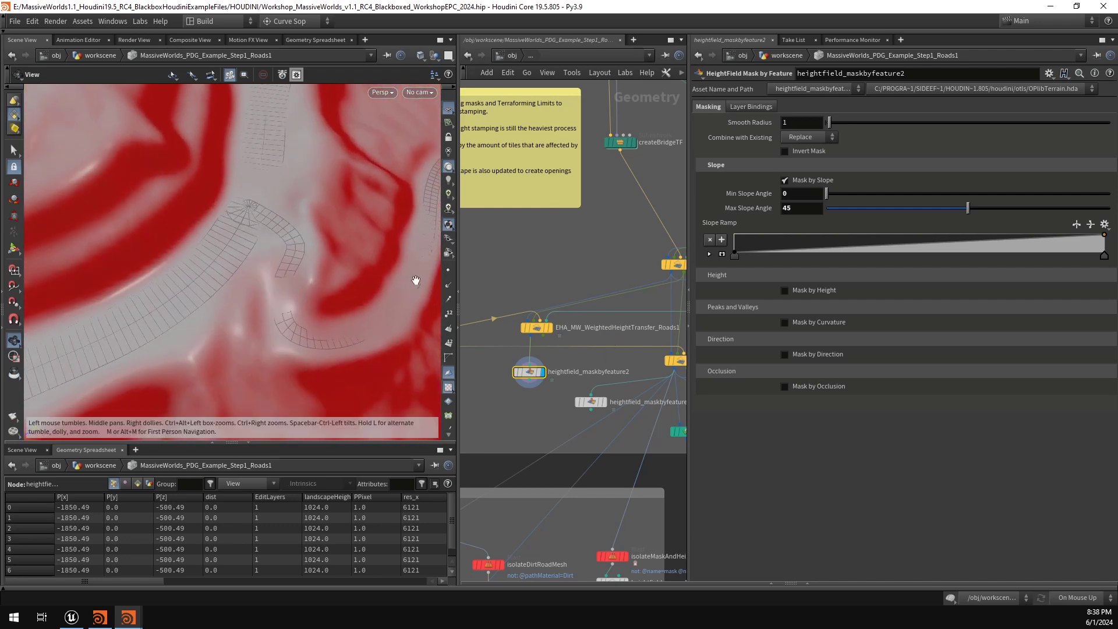
{"action": "middle_click_drag", "start_coordinate": [333, 284], "coordinate": [300, 286]}
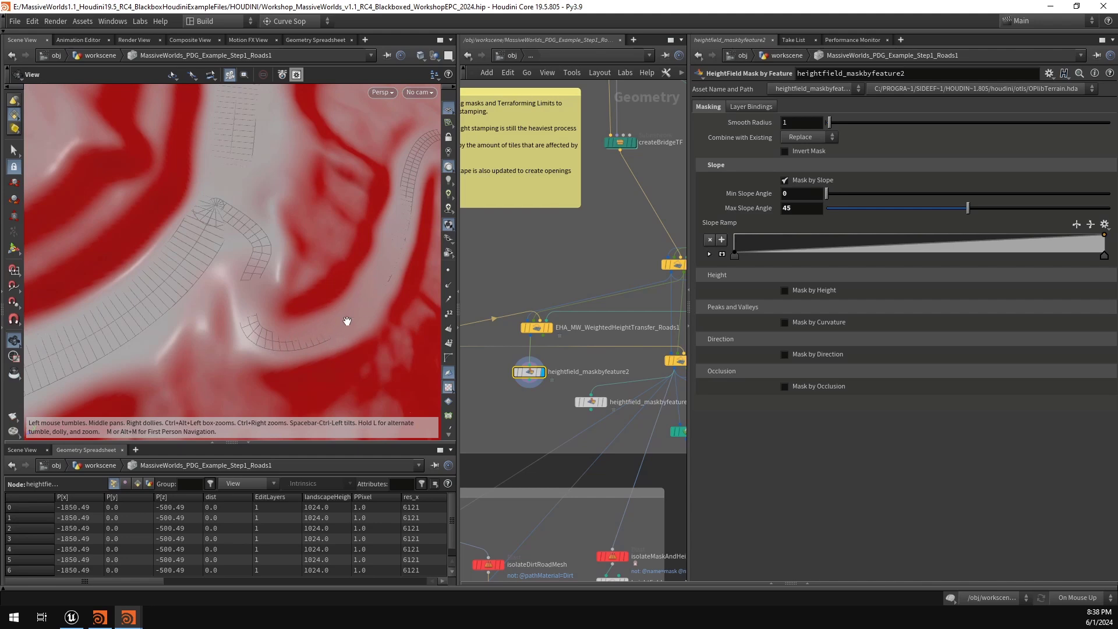
{"action": "scroll", "coordinate": [305, 324], "scroll_direction": "down", "scroll_amount": 5}
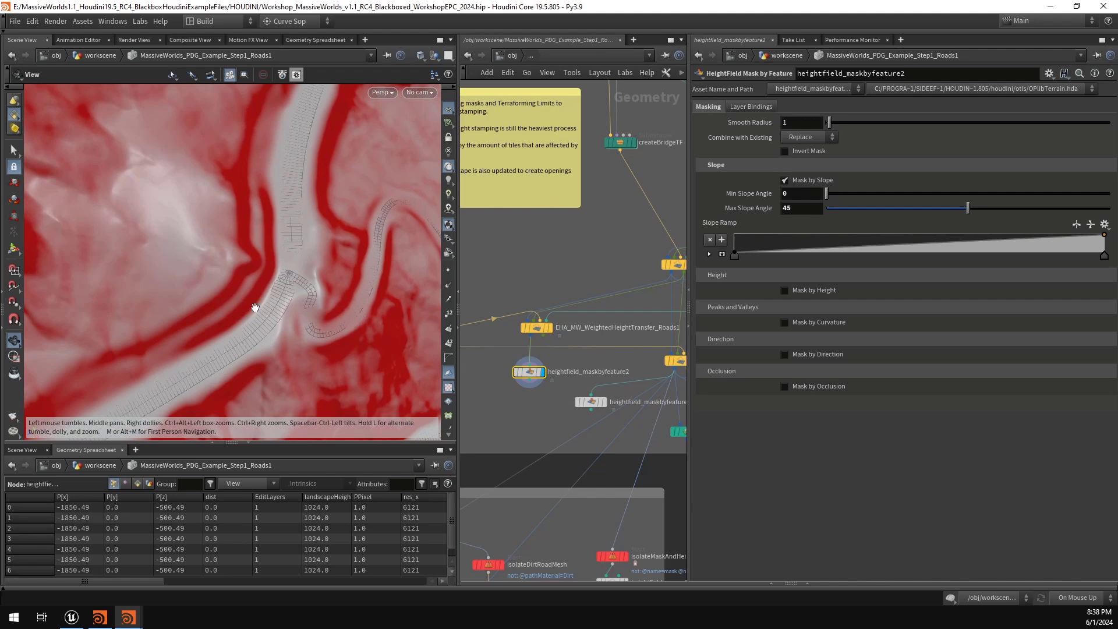
{"action": "scroll", "coordinate": [257, 279], "scroll_direction": "up", "scroll_amount": 4}
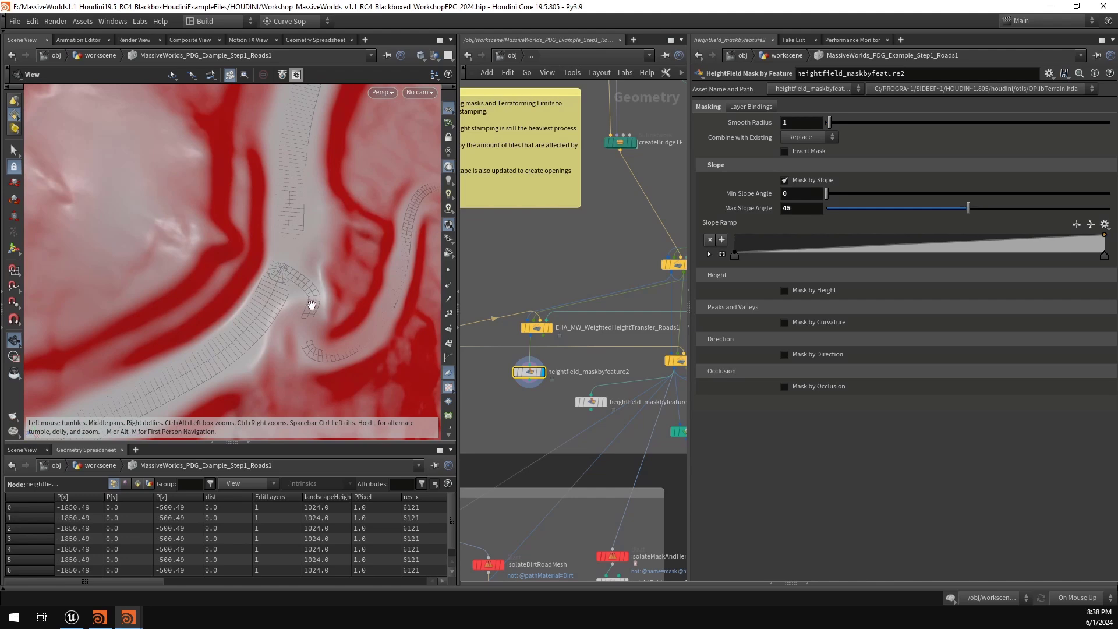
{"action": "scroll", "coordinate": [312, 304], "scroll_direction": "up", "scroll_amount": 2}
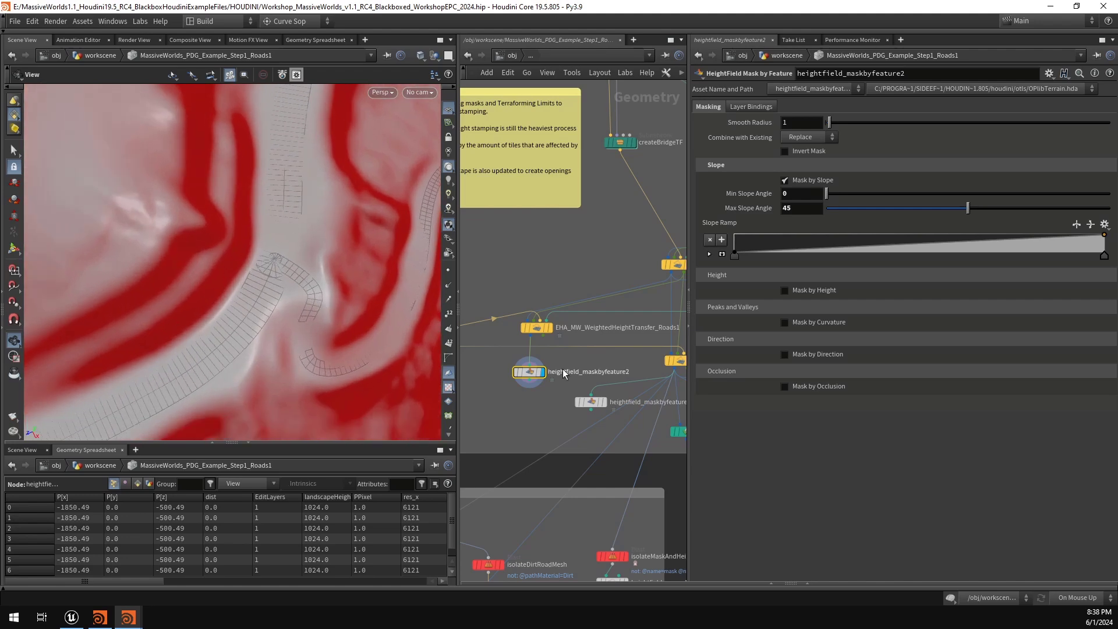
Step: Display heightfield_maskbyfeature1 and examine the same road junction from several angles for comparison
{"action": "middle_click_drag", "start_coordinate": [614, 355], "coordinate": [558, 336]}
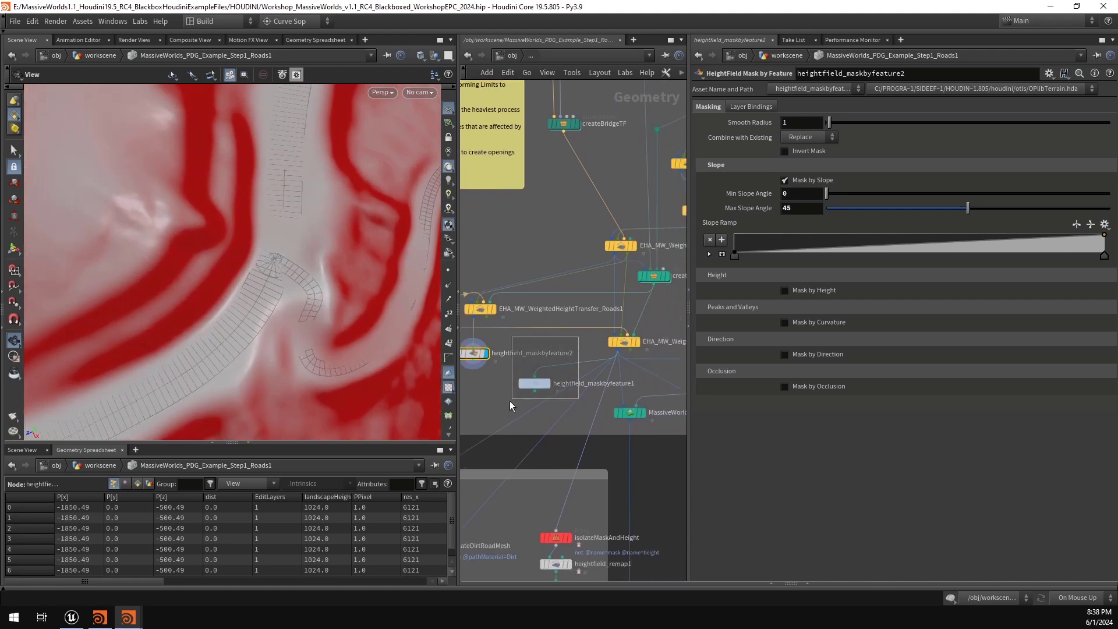
{"action": "left_click", "coordinate": [533, 383]}
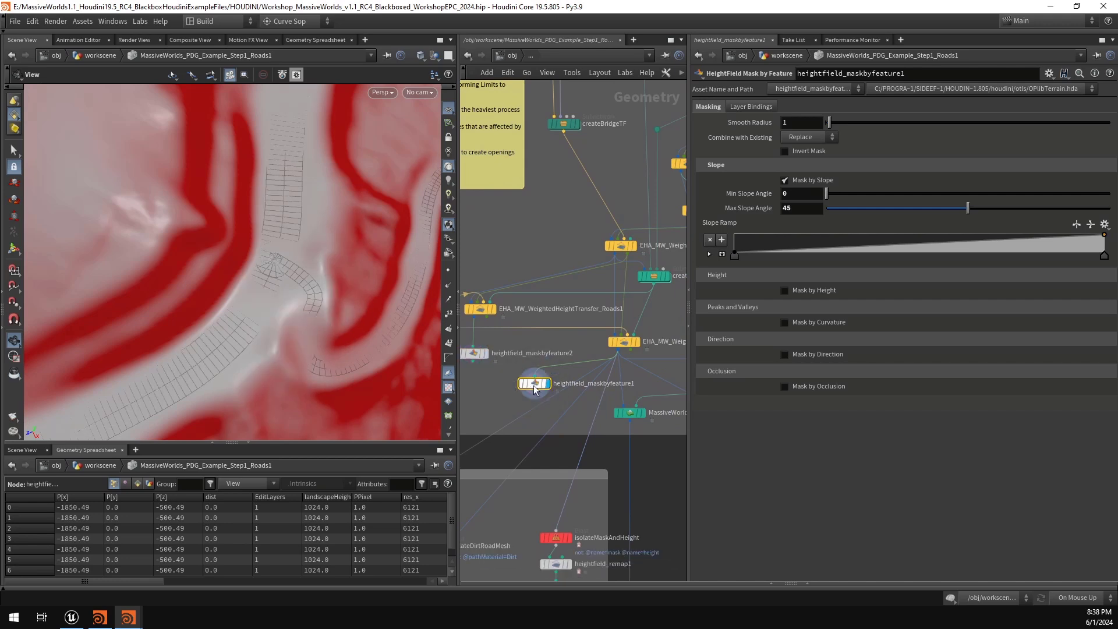
{"action": "left_click_drag", "start_coordinate": [287, 324], "coordinate": [259, 250]}
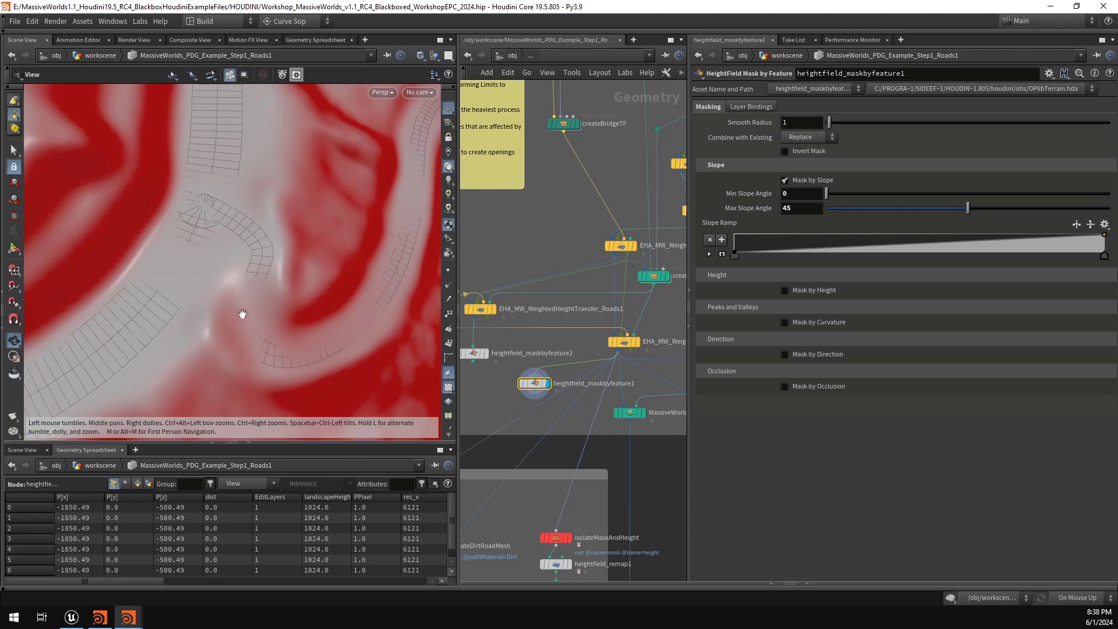
{"action": "left_click_drag", "start_coordinate": [209, 307], "coordinate": [262, 316]}
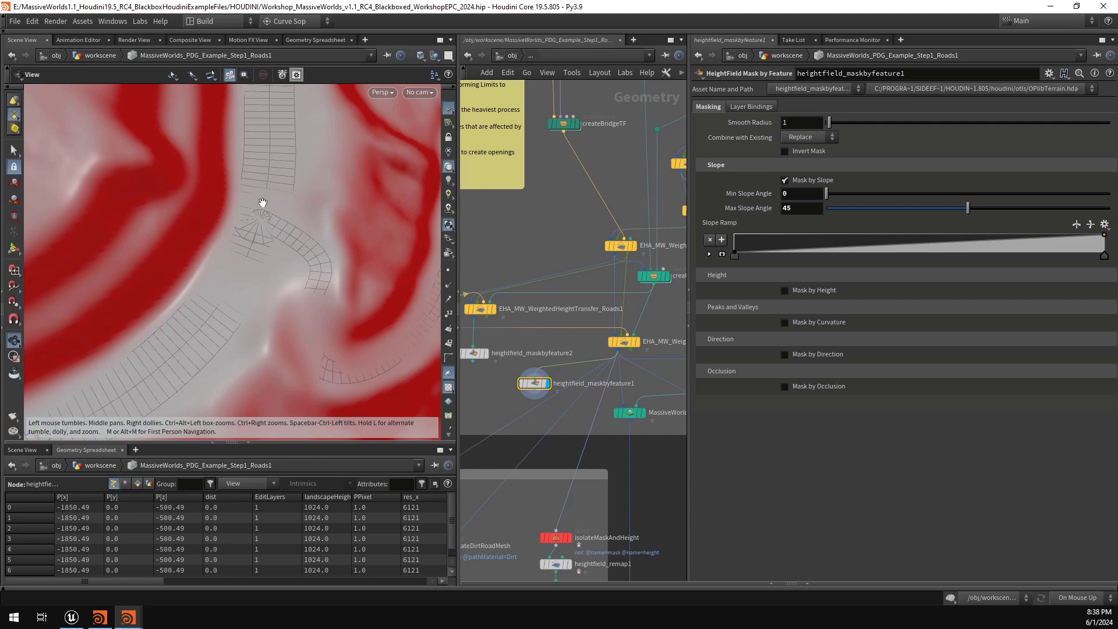
{"action": "left_click_drag", "start_coordinate": [222, 323], "coordinate": [259, 225]}
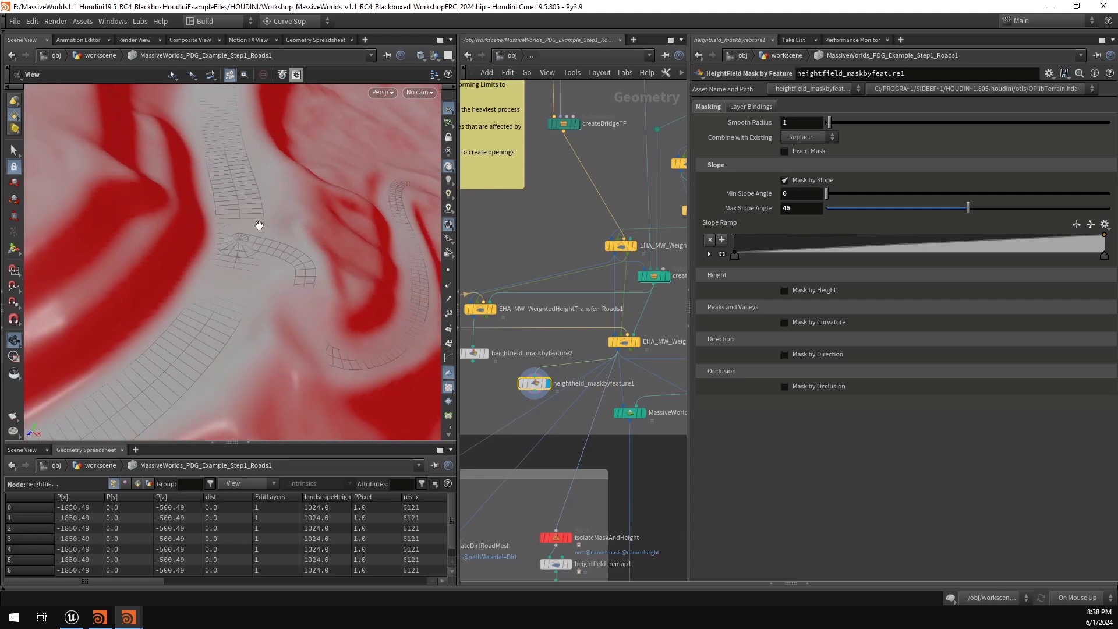
{"action": "scroll", "coordinate": [279, 270], "scroll_direction": "down", "scroll_amount": 6}
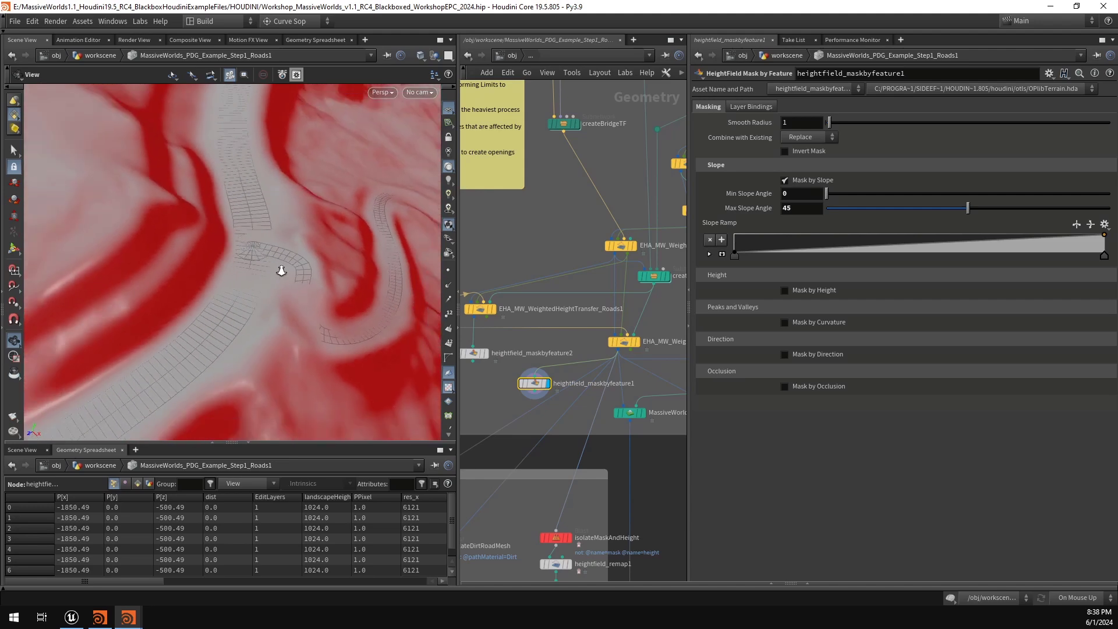
Step: Review the Subdivide Input description on EHA_MW_WeightedHeightTransfer_Roads and switch back to the UnrealExtract Houdini window
{"action": "left_click", "coordinate": [622, 342]}
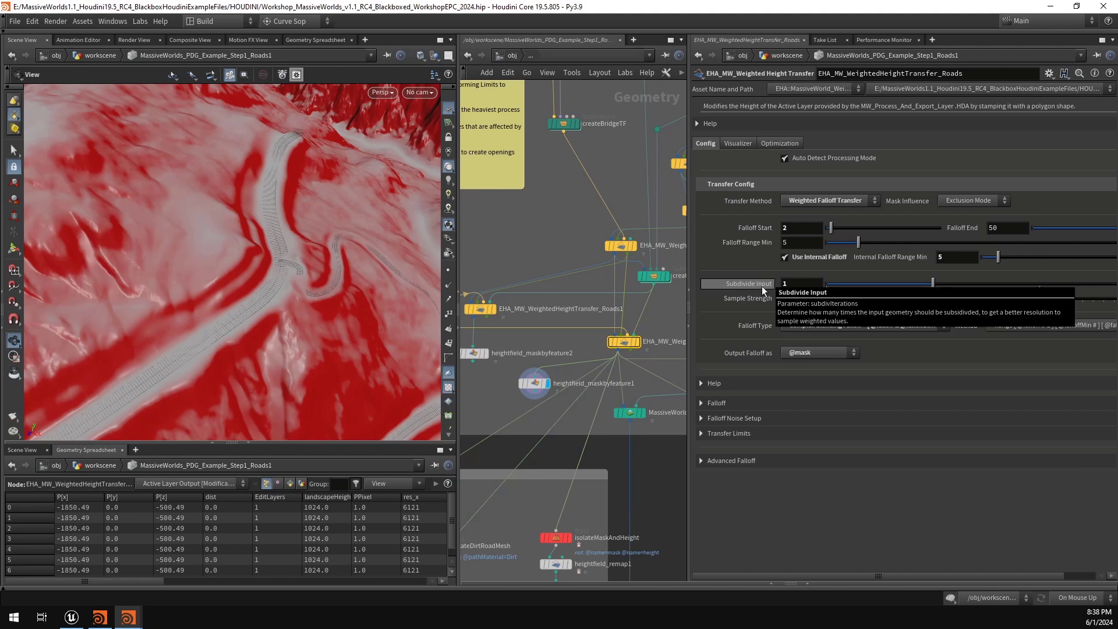
{"action": "mouse_move", "coordinate": [129, 619]}
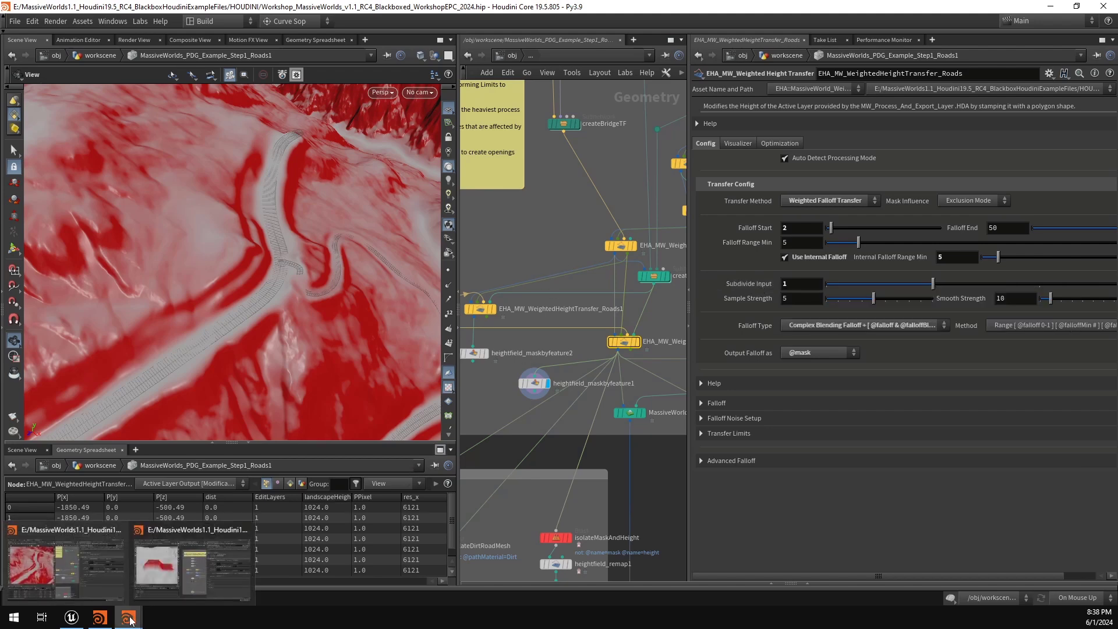
{"action": "left_click", "coordinate": [193, 560]}
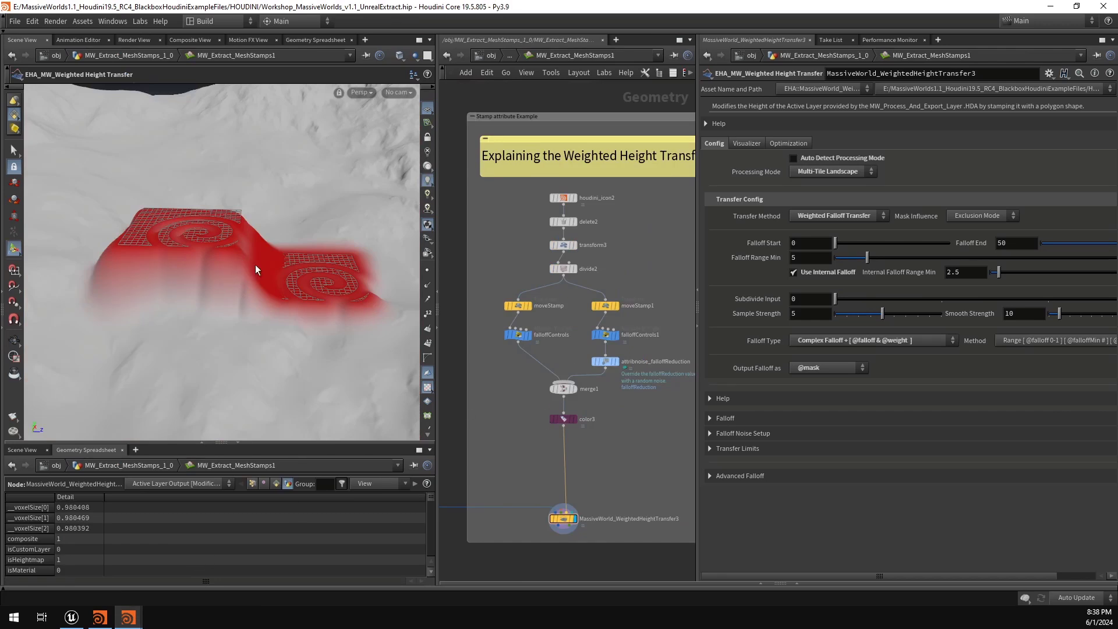
Step: Try a Subdivide Input of 2 on MassiveWorld_WeightedHeightTransfer3, examine the stamps from above, and reset it to 0
{"action": "left_click", "coordinate": [941, 298]}
{"action": "left_click", "coordinate": [1050, 298]}
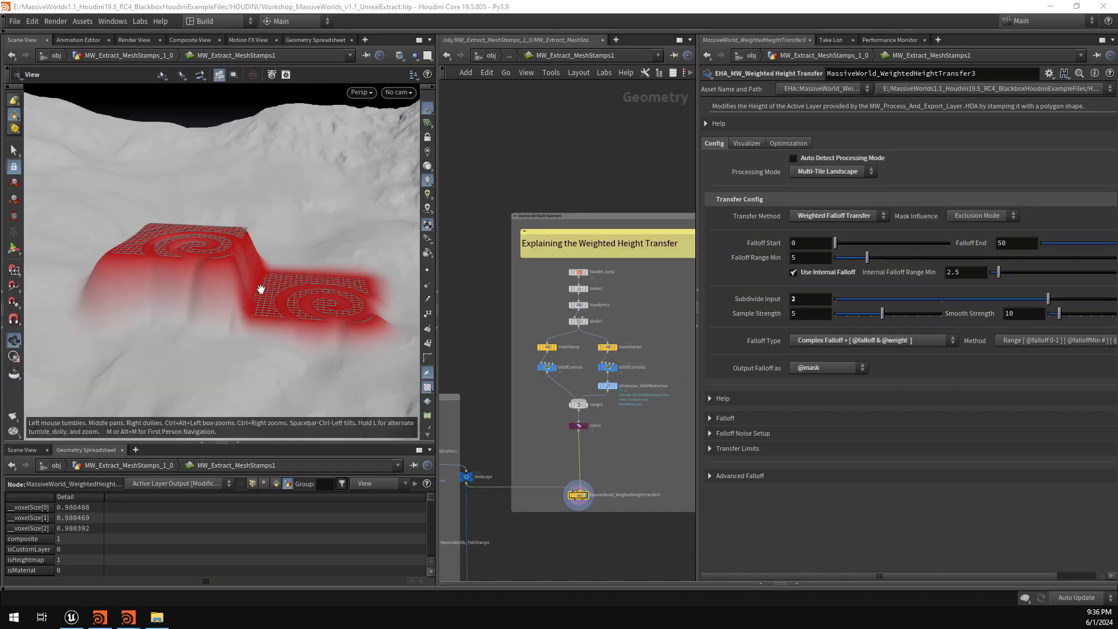
{"action": "mouse_move", "coordinate": [260, 289]}
{"action": "left_mouse_down"}
{"action": "mouse_move", "coordinate": [264, 320]}
{"action": "mouse_move", "coordinate": [271, 295]}
{"action": "left_mouse_up"}
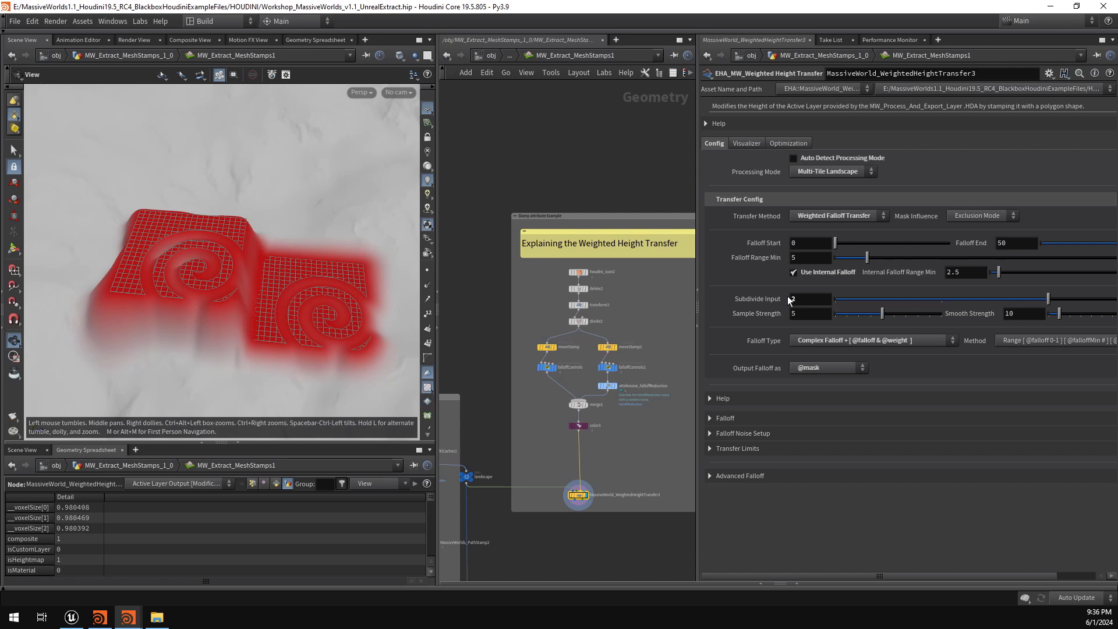
{"action": "left_click", "coordinate": [840, 300]}
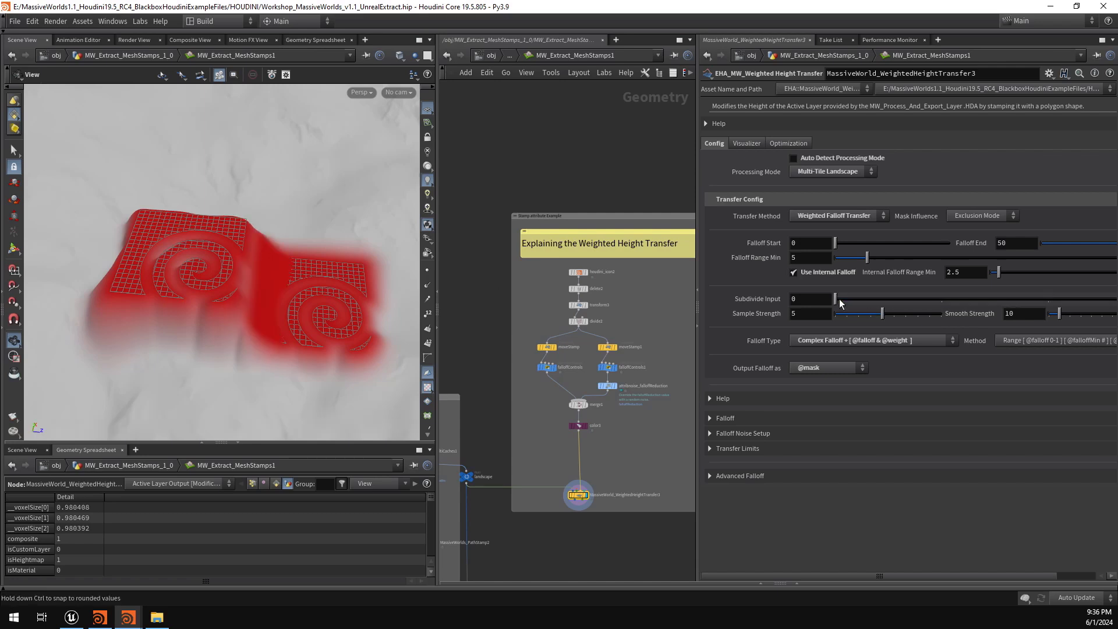
Step: Try a Subdivide Input of 2 with Sample Strength 8 on MassiveWorld_WeightedHeightTransfer3, and reduce them to 1 and 5
{"action": "left_click_drag", "start_coordinate": [312, 314], "coordinate": [373, 312]}
{"action": "left_click_drag", "start_coordinate": [954, 300], "coordinate": [1050, 300]}
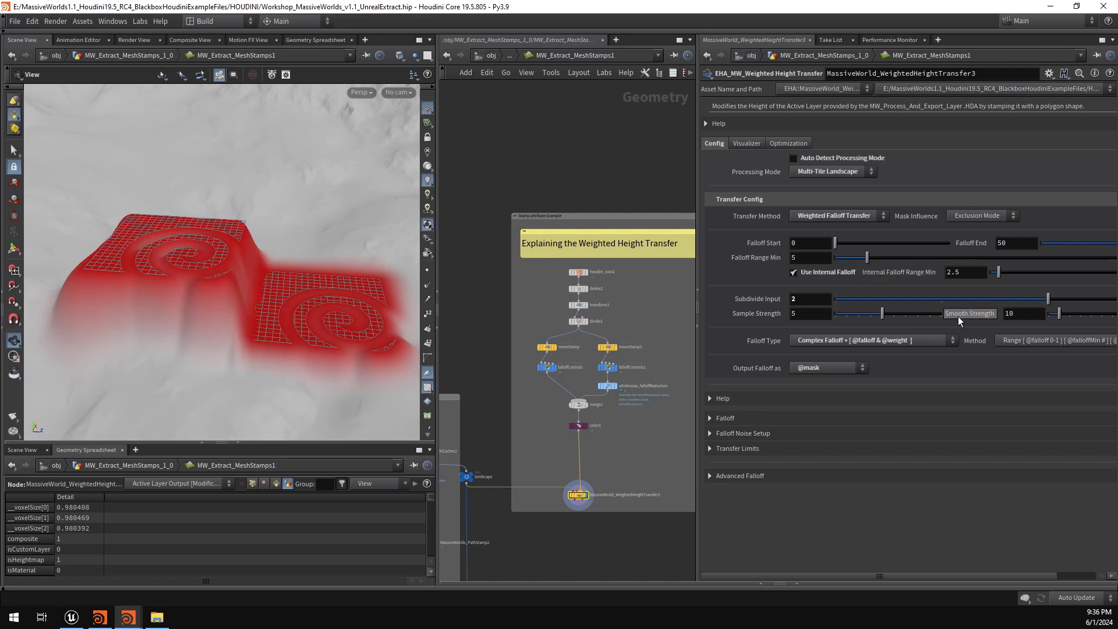
{"action": "left_click", "coordinate": [907, 314]}
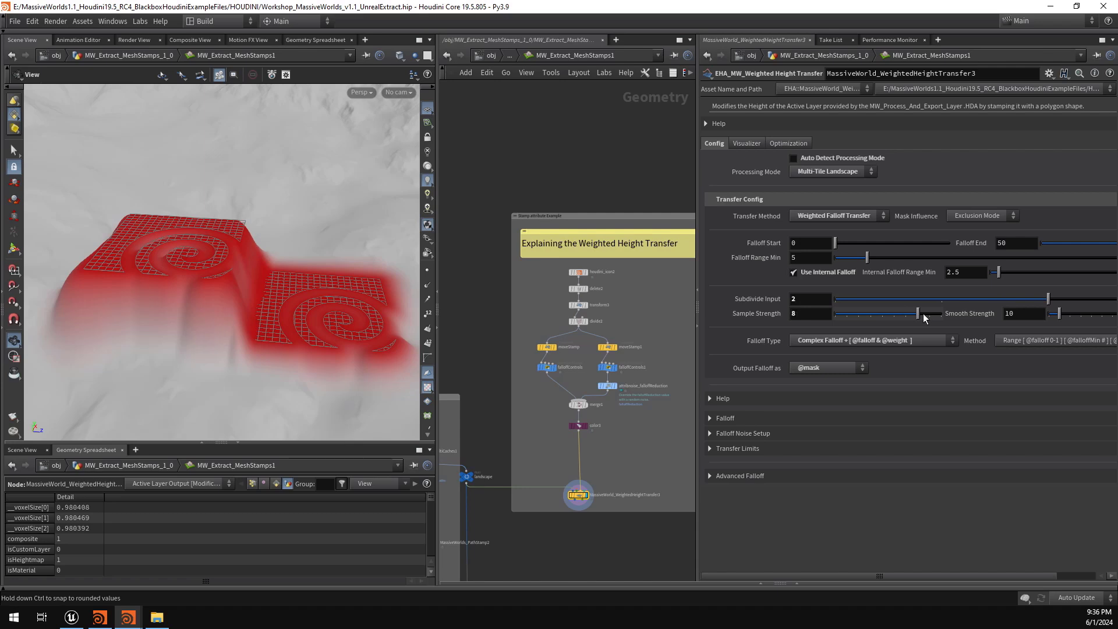
{"action": "left_click", "coordinate": [942, 316]}
{"action": "left_click", "coordinate": [937, 303]}
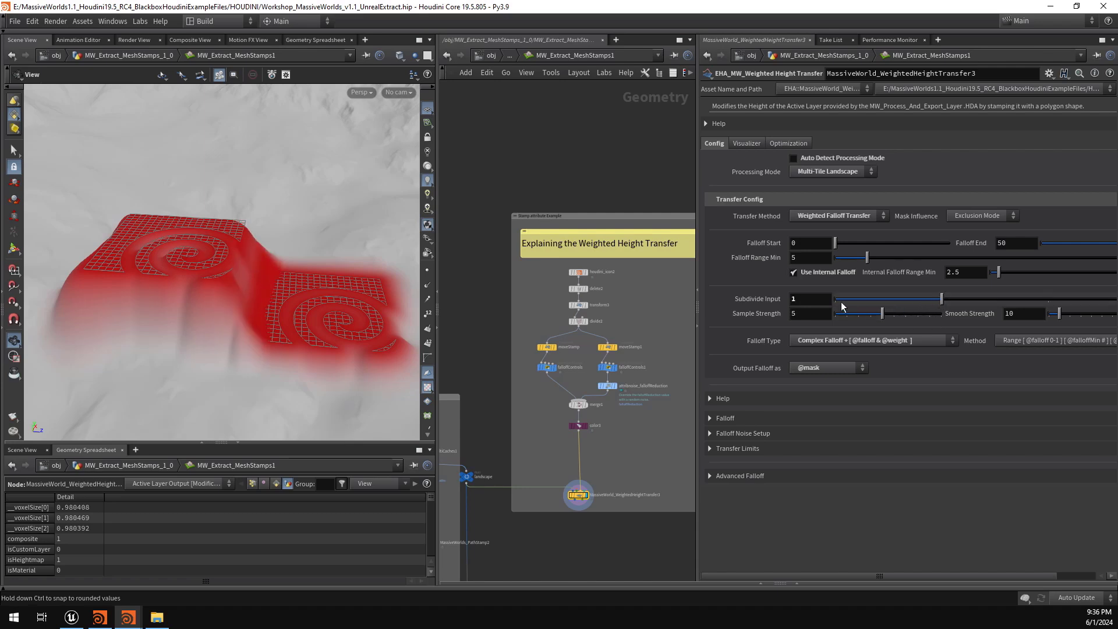
Step: With Subdivide Input at 0, try Sample Strengths of 2 and 1, examine the slope between the stamps, and restore Sample Strength to 5
{"action": "left_click", "coordinate": [842, 303]}
{"action": "left_click", "coordinate": [848, 315]}
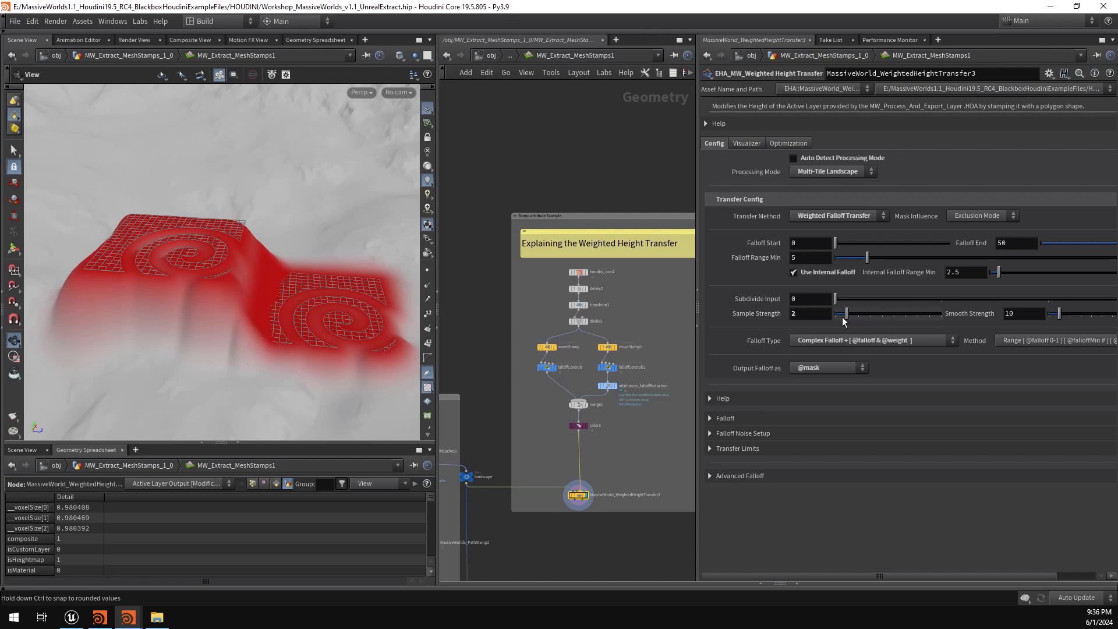
{"action": "left_click", "coordinate": [837, 317]}
{"action": "left_click_drag", "start_coordinate": [276, 296], "coordinate": [202, 223]}
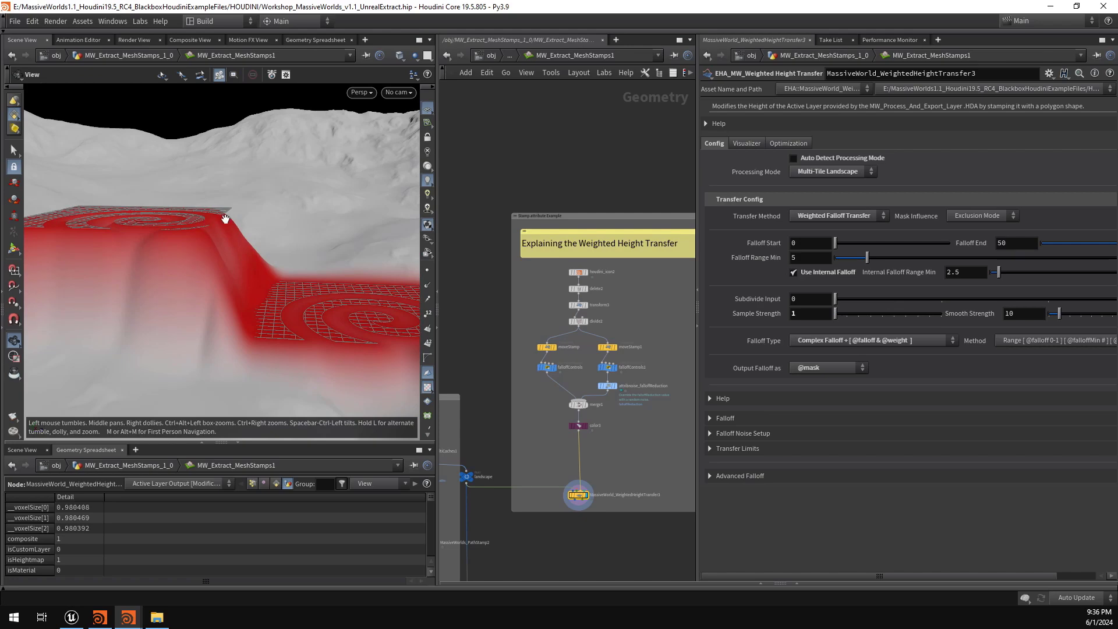
{"action": "left_click_drag", "start_coordinate": [237, 264], "coordinate": [300, 302]}
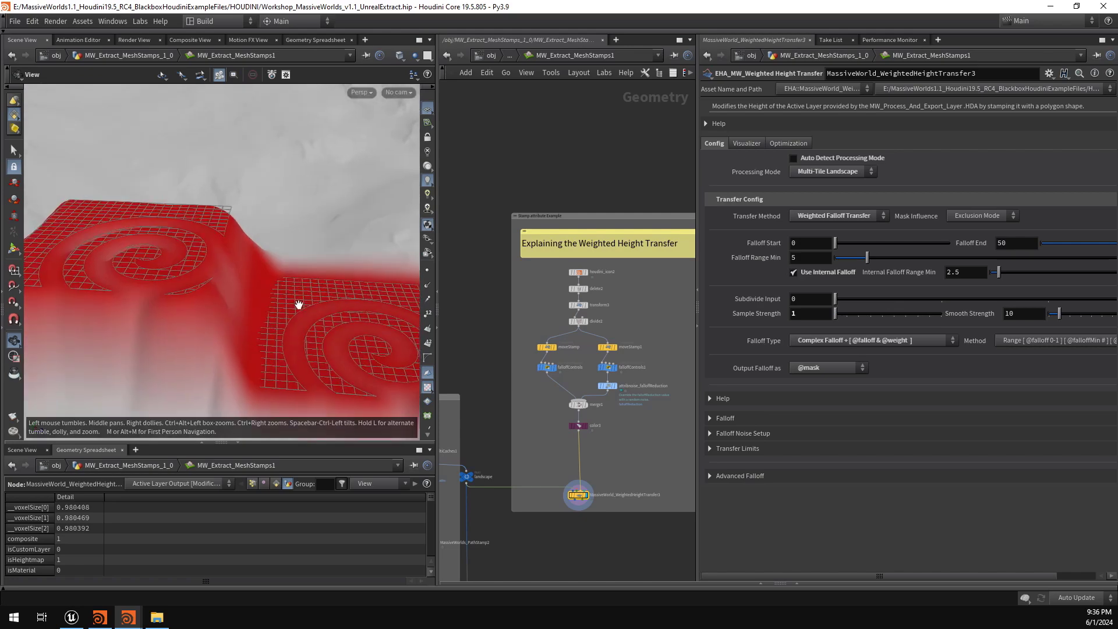
{"action": "left_click", "coordinate": [884, 314]}
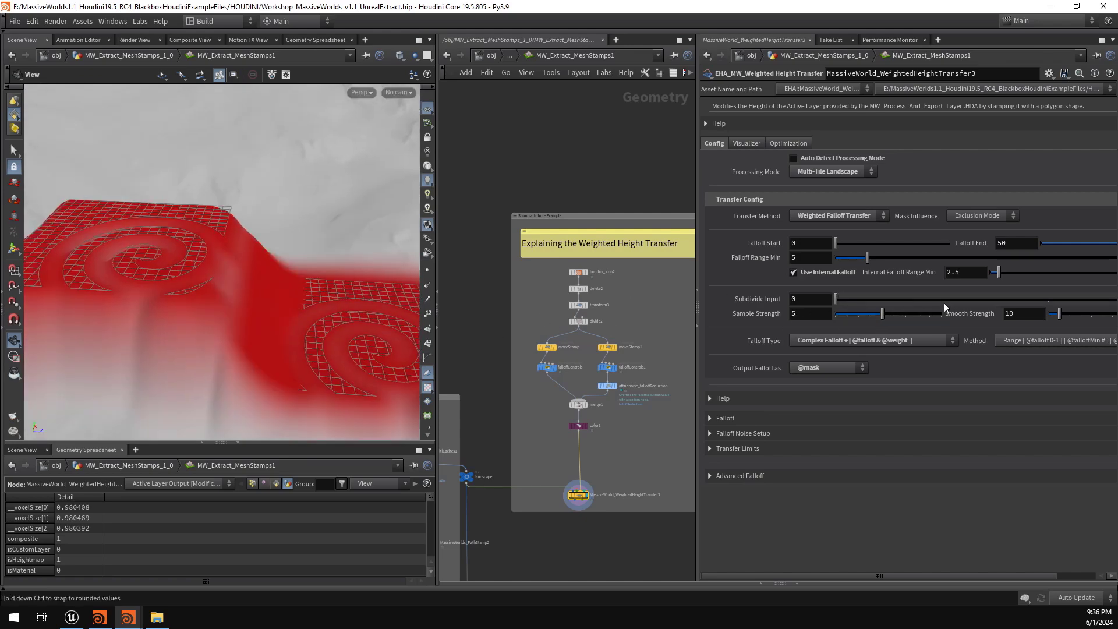
Step: Set Subdivide Input to 2 and examine the transition between the two spiral stamps
{"action": "left_click_drag", "start_coordinate": [947, 304], "coordinate": [1048, 299]}
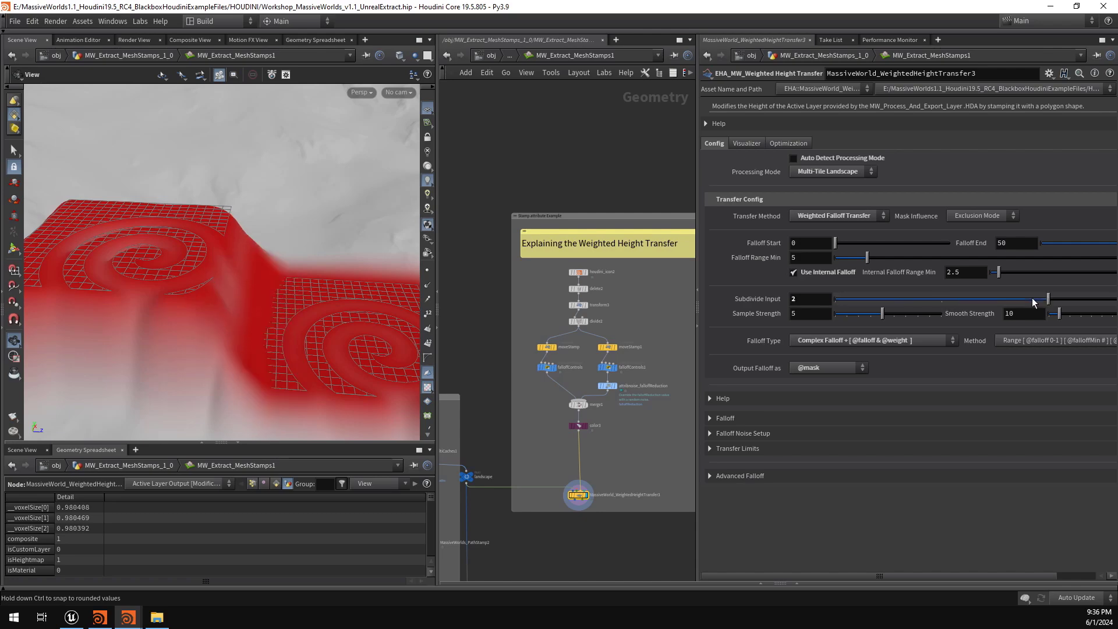
{"action": "left_click_drag", "start_coordinate": [291, 302], "coordinate": [203, 256]}
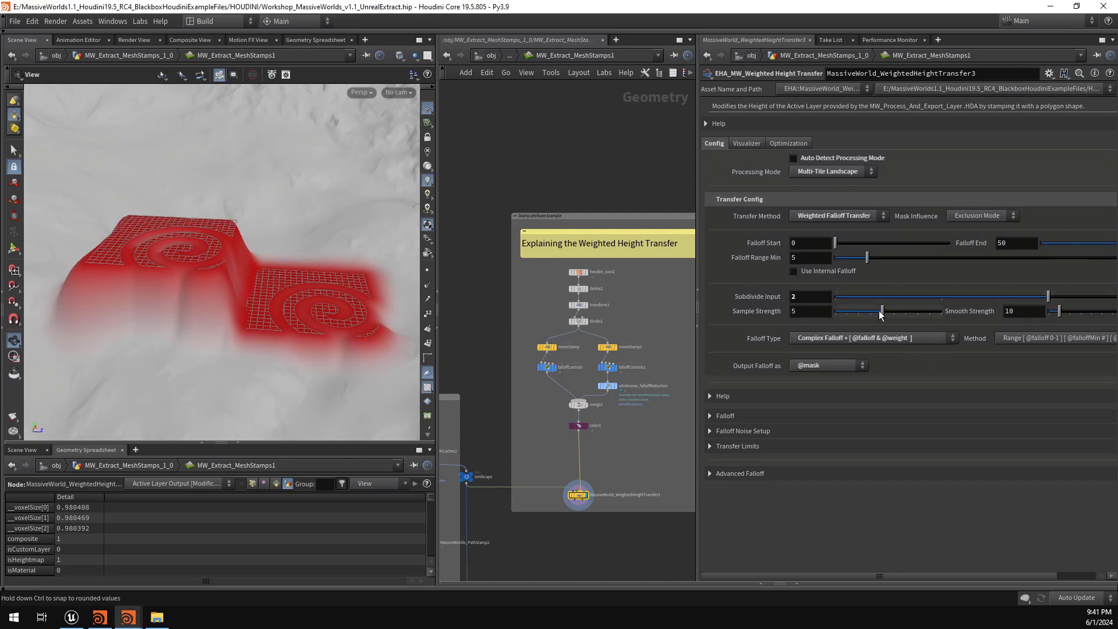
{"action": "mouse_move", "coordinate": [883, 311]}
{"action": "left_mouse_down"}
{"action": "mouse_move", "coordinate": [908, 315]}
{"action": "mouse_move", "coordinate": [885, 318]}
{"action": "left_mouse_up"}
{"action": "mouse_move", "coordinate": [285, 290]}
{"action": "left_mouse_down"}
{"action": "mouse_move", "coordinate": [299, 291]}
{"action": "mouse_move", "coordinate": [284, 302]}
{"action": "mouse_move", "coordinate": [285, 291]}
{"action": "left_mouse_up"}
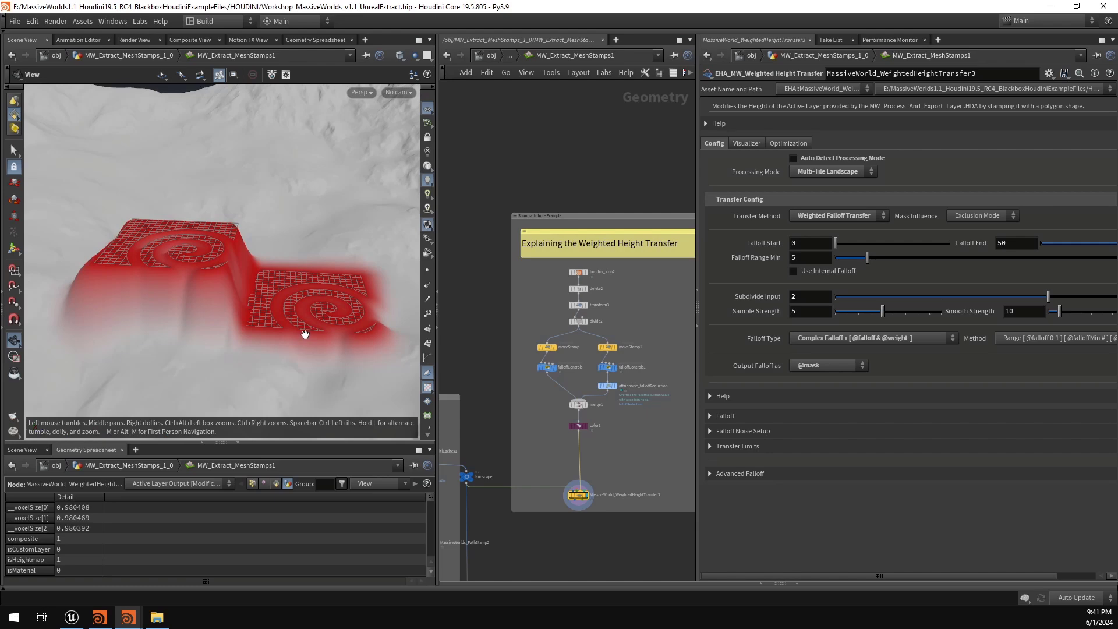
Step: Switch to the WorkshopEPC_2024 Houdini window and examine the whole road terrain, closing in on the road junction
{"action": "mouse_move", "coordinate": [128, 617]}
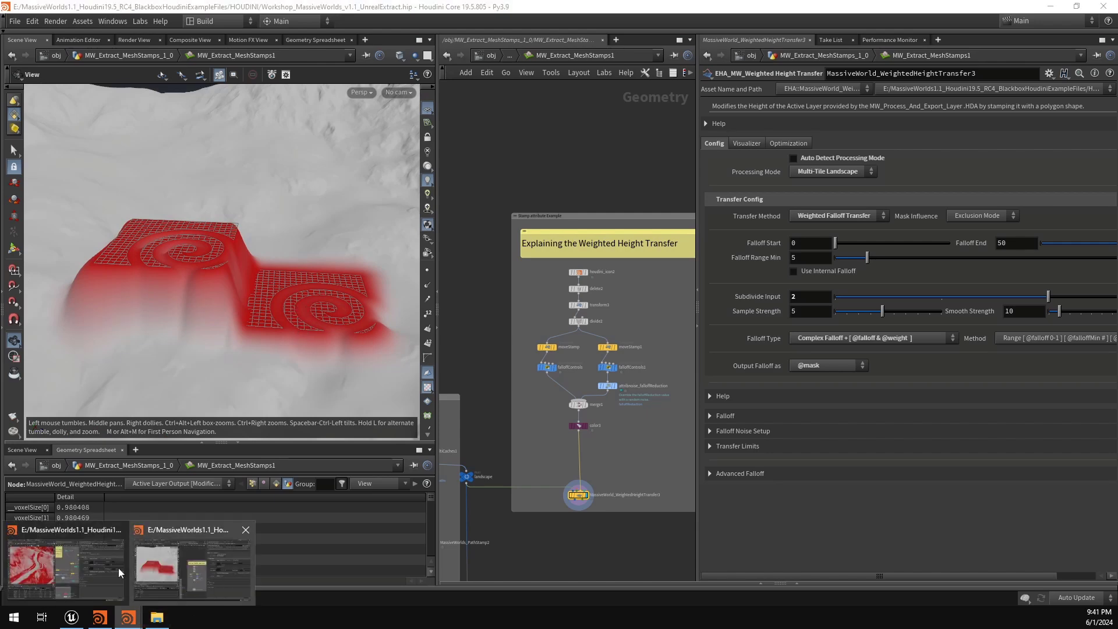
{"action": "left_click", "coordinate": [175, 565]}
{"action": "left_click_drag", "start_coordinate": [81, 265], "coordinate": [382, 287]}
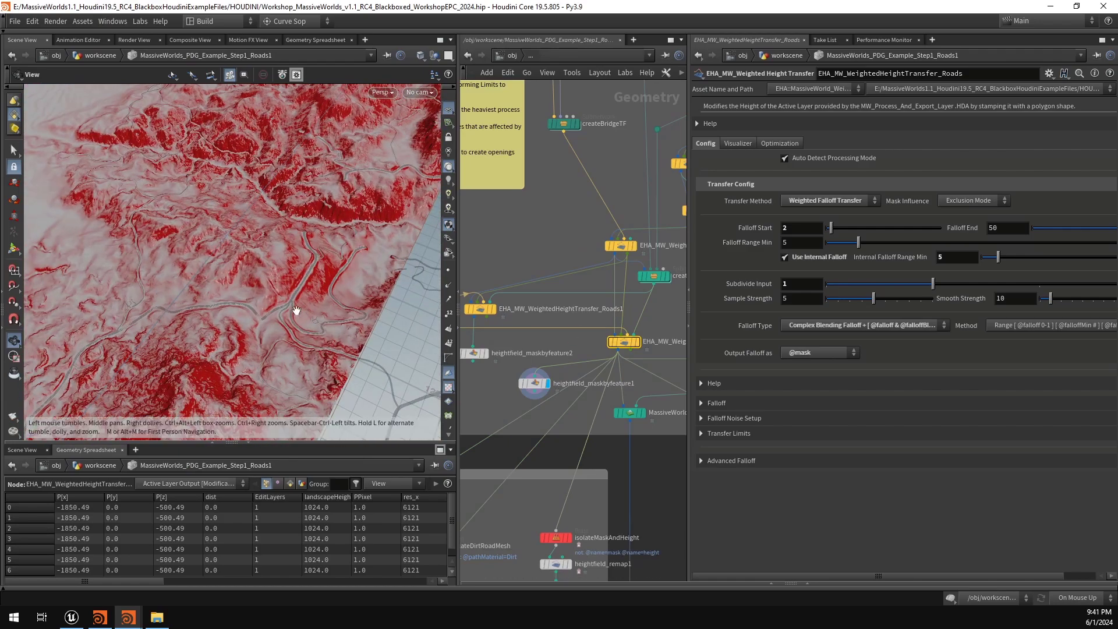
{"action": "scroll", "coordinate": [295, 309], "scroll_direction": "up", "scroll_amount": 5}
{"action": "left_click_drag", "start_coordinate": [288, 302], "coordinate": [337, 270]}
{"action": "right_click_drag", "start_coordinate": [337, 270], "coordinate": [137, 205]}
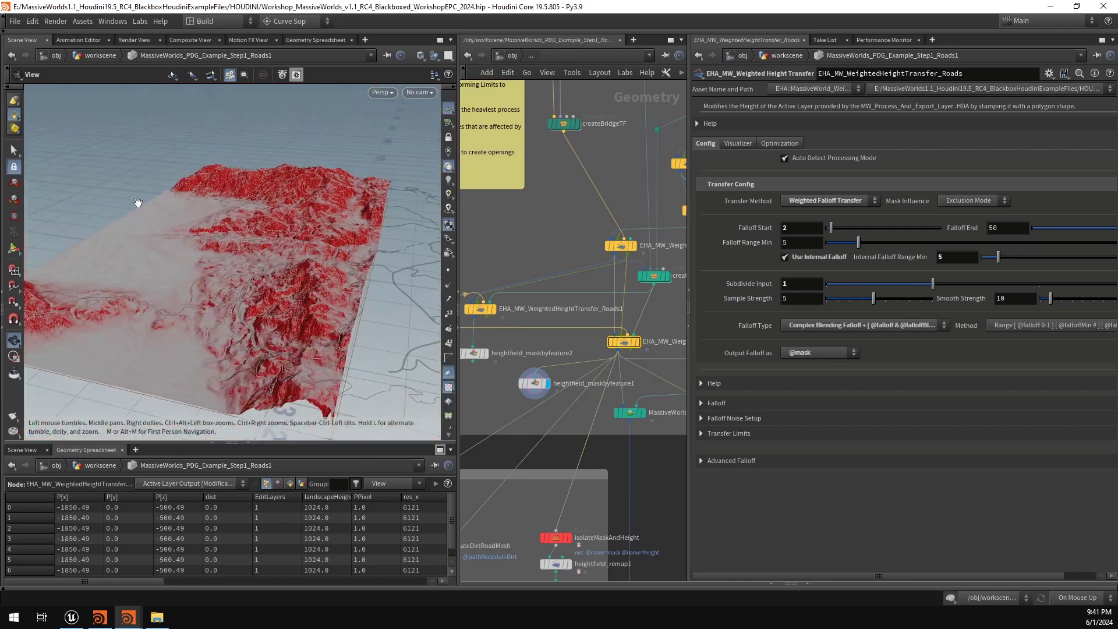
{"action": "left_click_drag", "start_coordinate": [137, 205], "coordinate": [317, 255]}
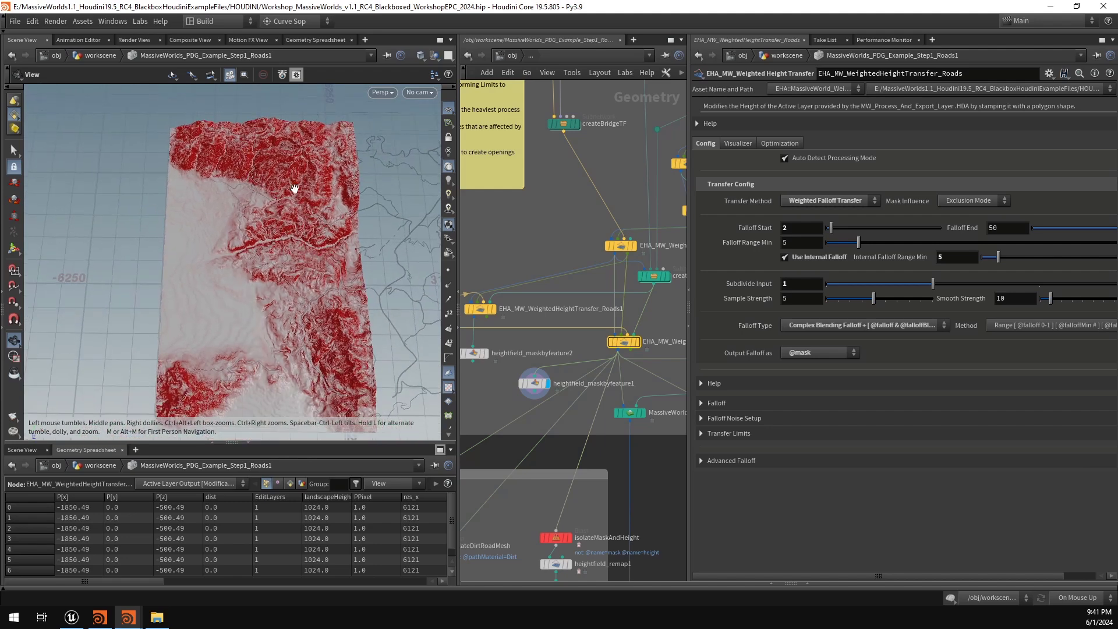
{"action": "scroll", "coordinate": [346, 267], "scroll_direction": "up", "scroll_amount": 10}
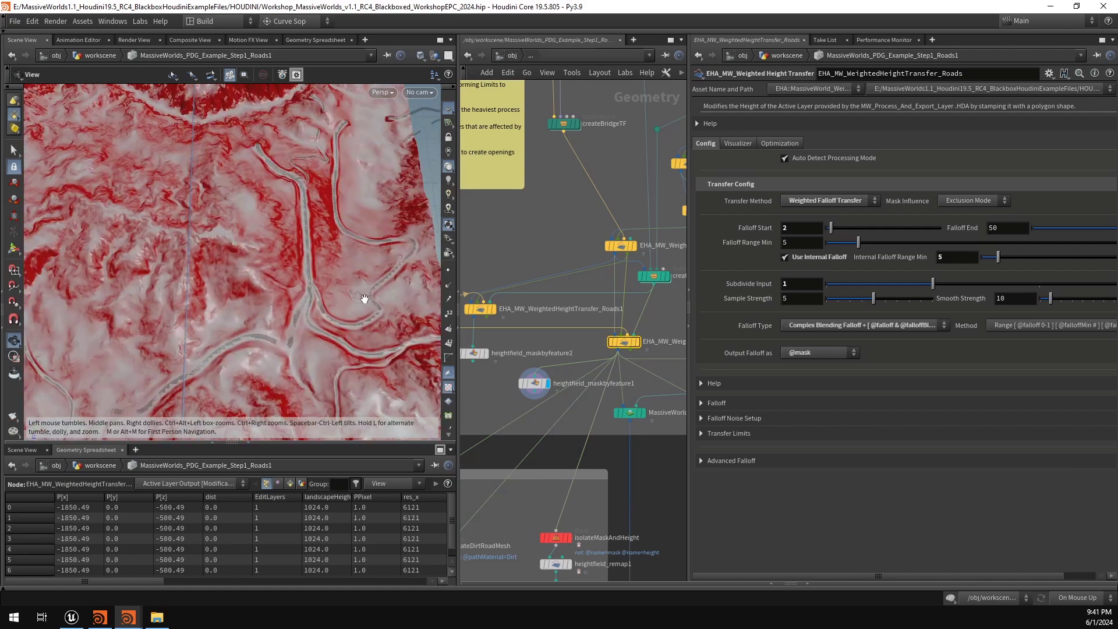
{"action": "left_click_drag", "start_coordinate": [309, 310], "coordinate": [434, 248]}
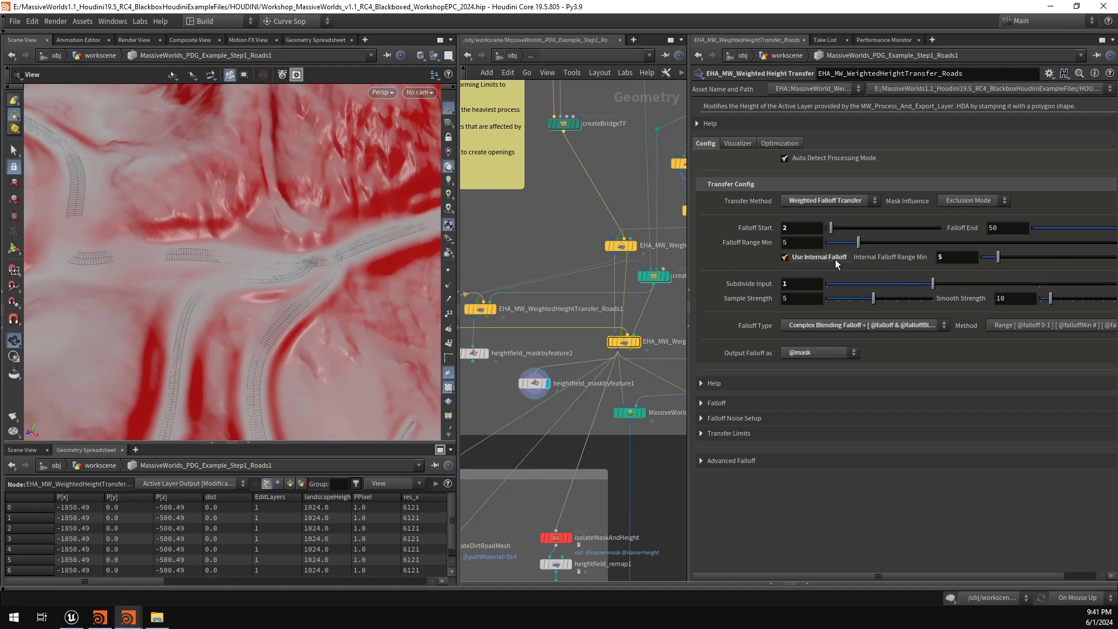
Step: Examine the terrain blending where the roads meet, from above and from a low angle along the slope
{"action": "mouse_move", "coordinate": [833, 260]}
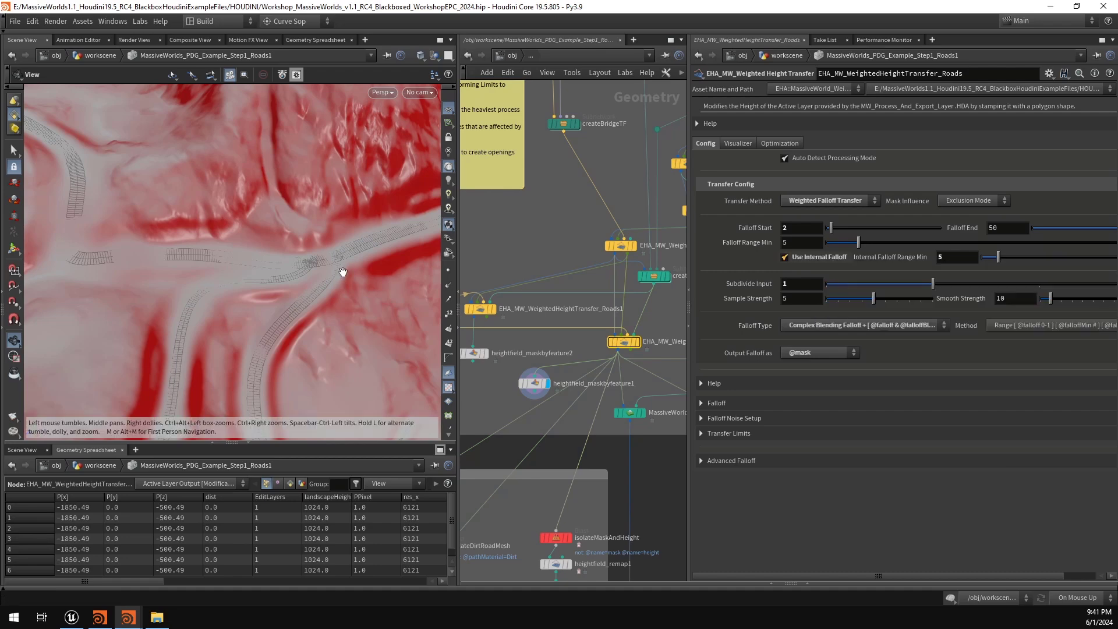
{"action": "left_click_drag", "start_coordinate": [342, 270], "coordinate": [311, 289]}
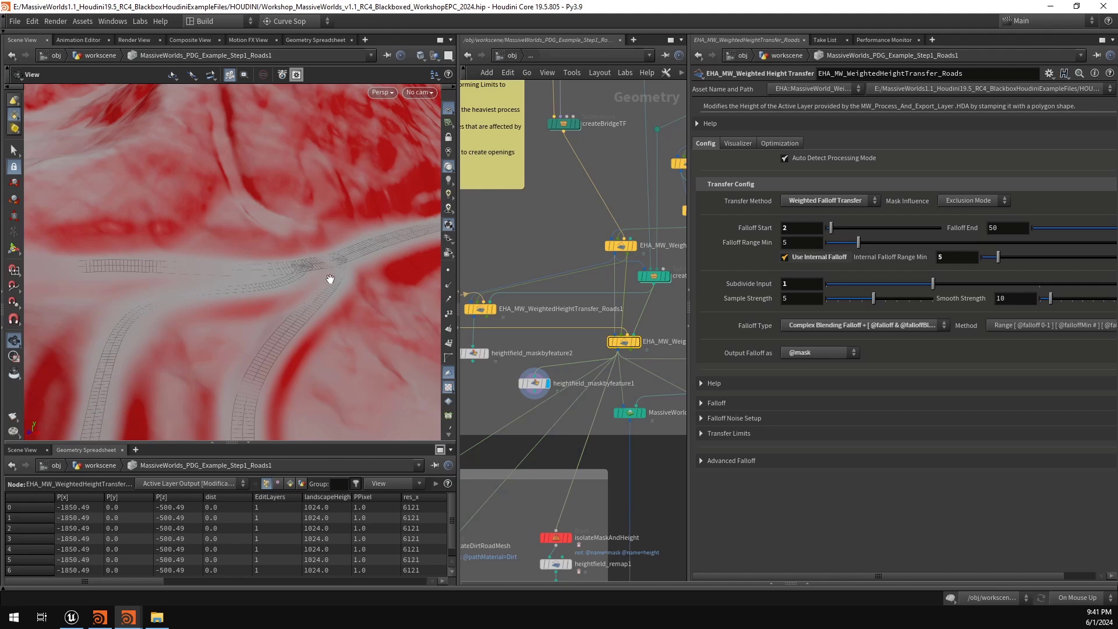
{"action": "left_click_drag", "start_coordinate": [331, 279], "coordinate": [367, 291]}
{"action": "scroll", "coordinate": [365, 290], "scroll_direction": "down", "scroll_amount": 3}
{"action": "middle_click_drag", "start_coordinate": [375, 270], "coordinate": [288, 288]}
{"action": "scroll", "coordinate": [351, 269], "scroll_direction": "down", "scroll_amount": 3}
{"action": "middle_click_drag", "start_coordinate": [349, 271], "coordinate": [275, 263]}
{"action": "right_click_drag", "start_coordinate": [300, 184], "coordinate": [618, 197]}
{"action": "left_click_drag", "start_coordinate": [273, 245], "coordinate": [260, 329]}
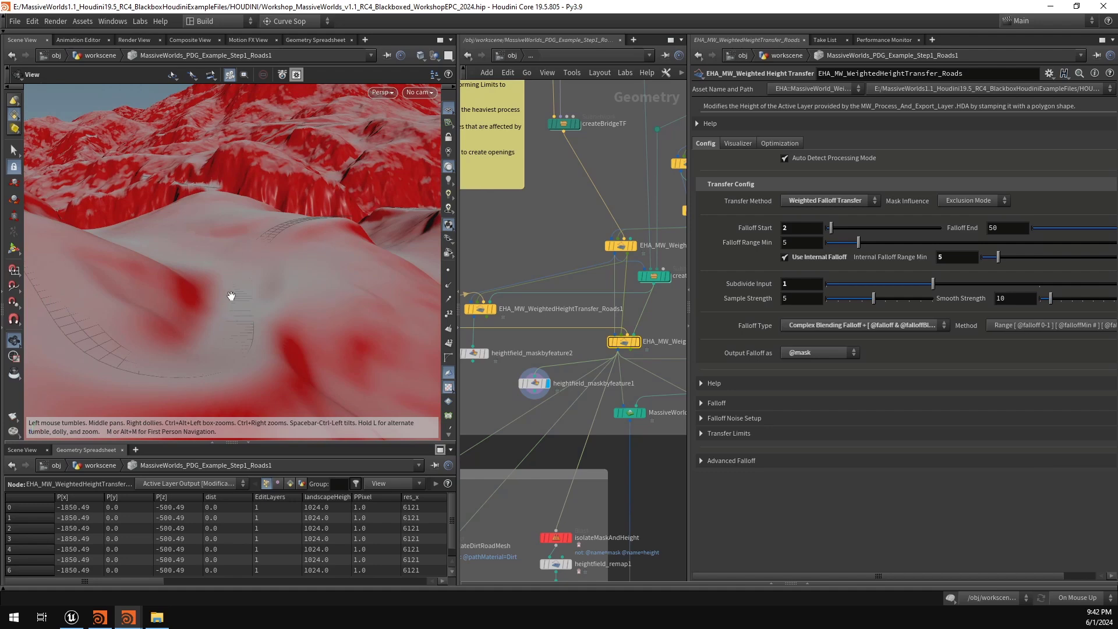
Step: Examine the surrounding road network from farther away and return to the main junction
{"action": "left_click_drag", "start_coordinate": [286, 253], "coordinate": [239, 295]}
{"action": "scroll", "coordinate": [329, 253], "scroll_direction": "down", "scroll_amount": 5}
{"action": "left_click_drag", "start_coordinate": [330, 252], "coordinate": [315, 303]}
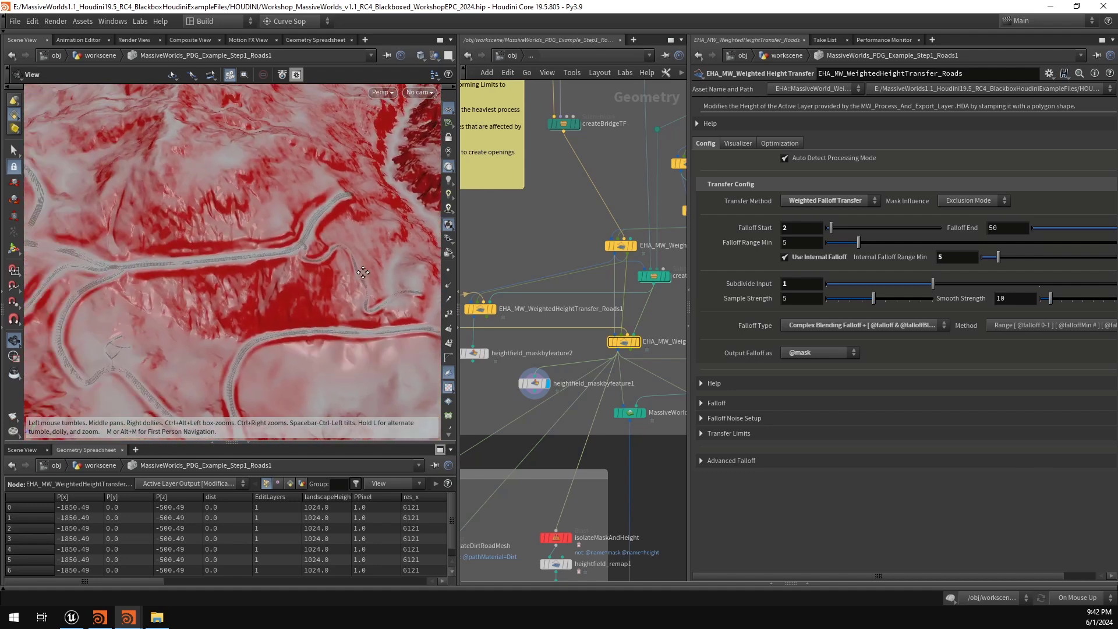
{"action": "middle_click_drag", "start_coordinate": [315, 303], "coordinate": [363, 276]}
{"action": "scroll", "coordinate": [363, 276], "scroll_direction": "up", "scroll_amount": 4}
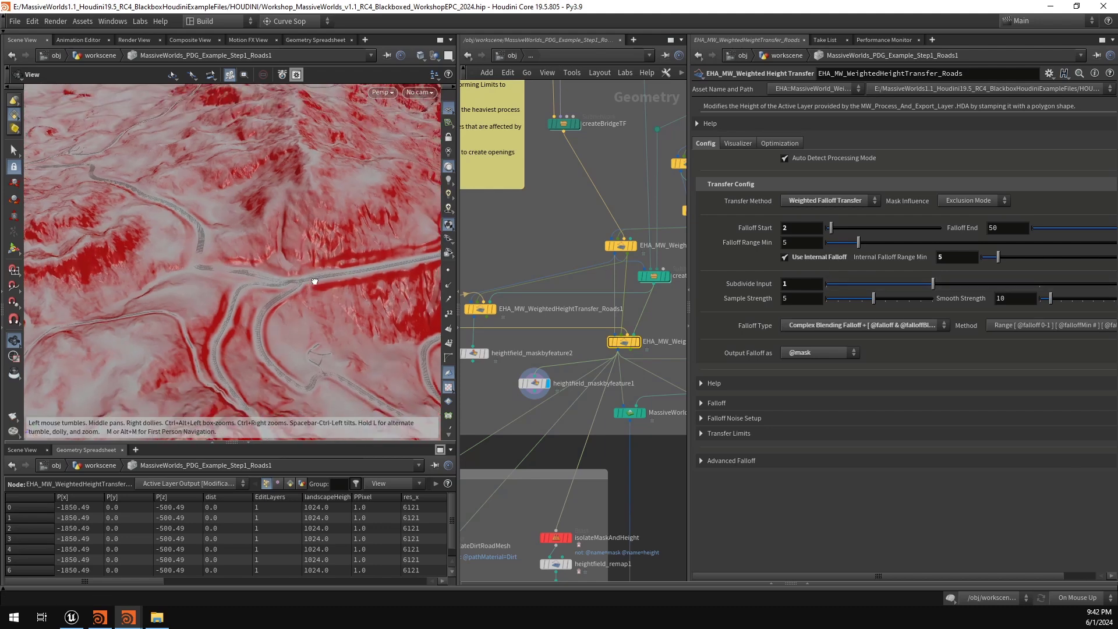
{"action": "left_click_drag", "start_coordinate": [307, 290], "coordinate": [308, 274]}
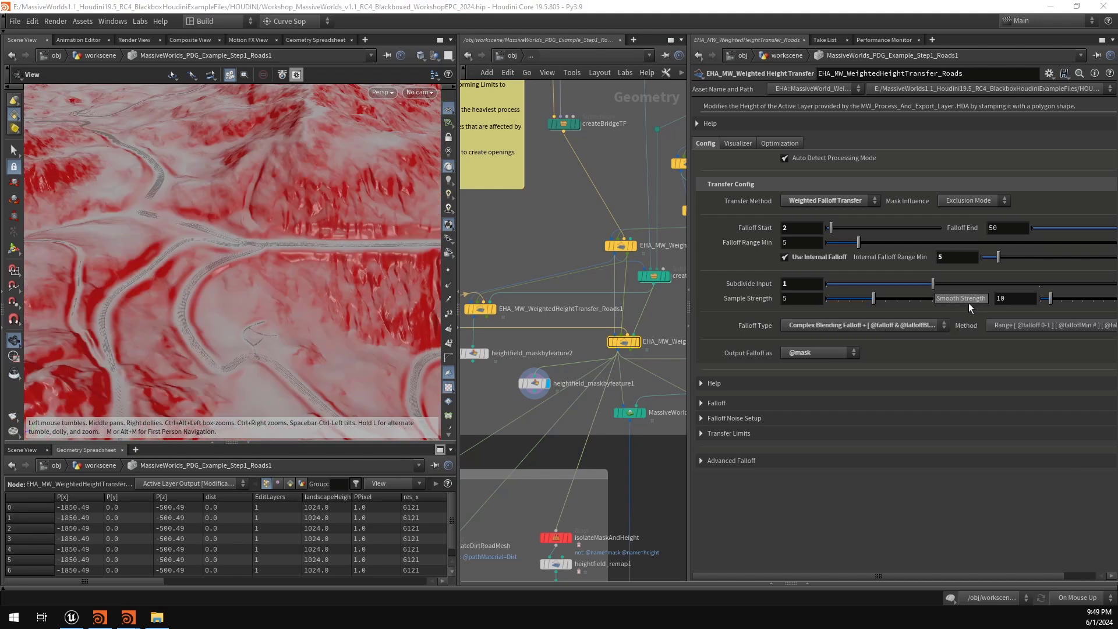
Step: Back in the UnrealExtract window, try a Smooth Strength of 0 and examine the slope between the stamps up close
{"action": "mouse_move", "coordinate": [969, 302]}
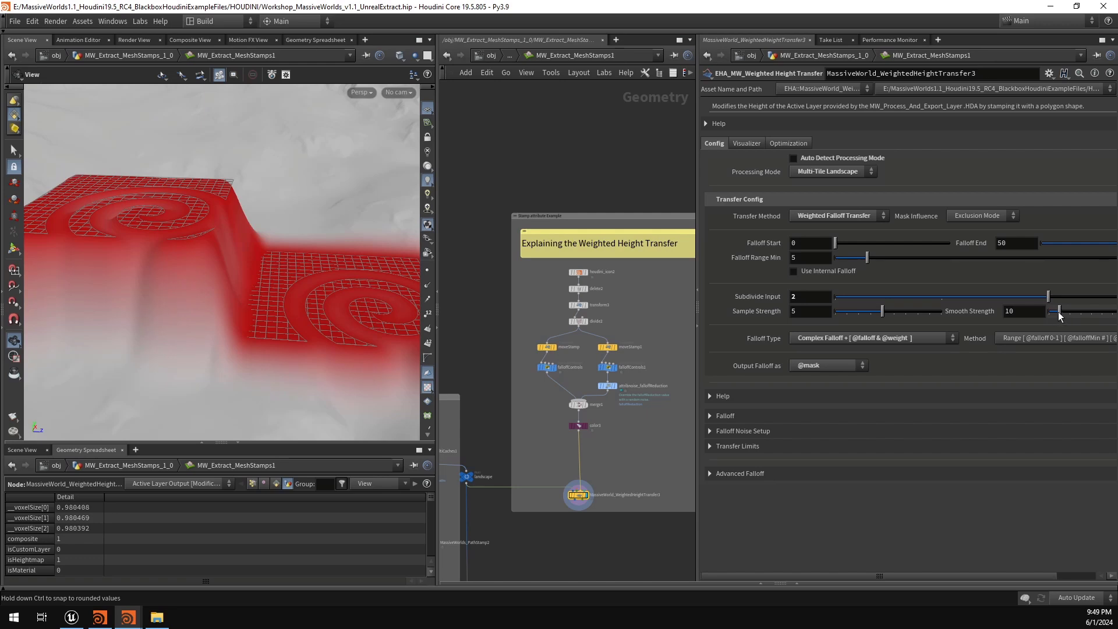
{"action": "left_click_drag", "start_coordinate": [1059, 313], "coordinate": [1040, 319]}
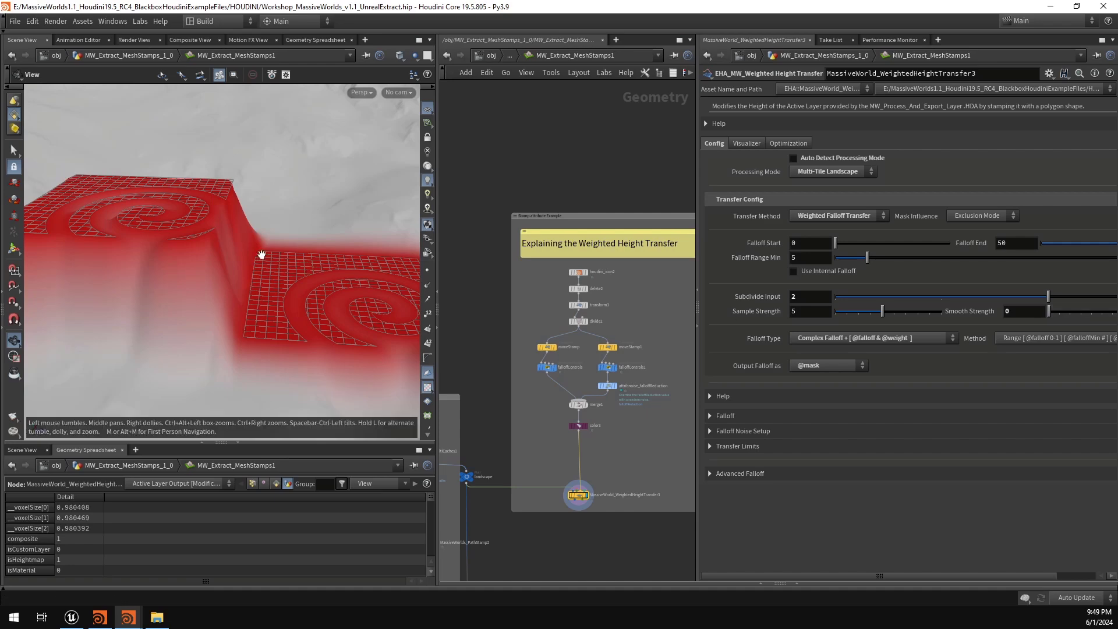
{"action": "left_click_drag", "start_coordinate": [260, 255], "coordinate": [243, 313]}
{"action": "right_click_drag", "start_coordinate": [243, 312], "coordinate": [303, 309]}
{"action": "left_click_drag", "start_coordinate": [262, 306], "coordinate": [234, 266]}
{"action": "left_click_drag", "start_coordinate": [299, 234], "coordinate": [217, 314]}
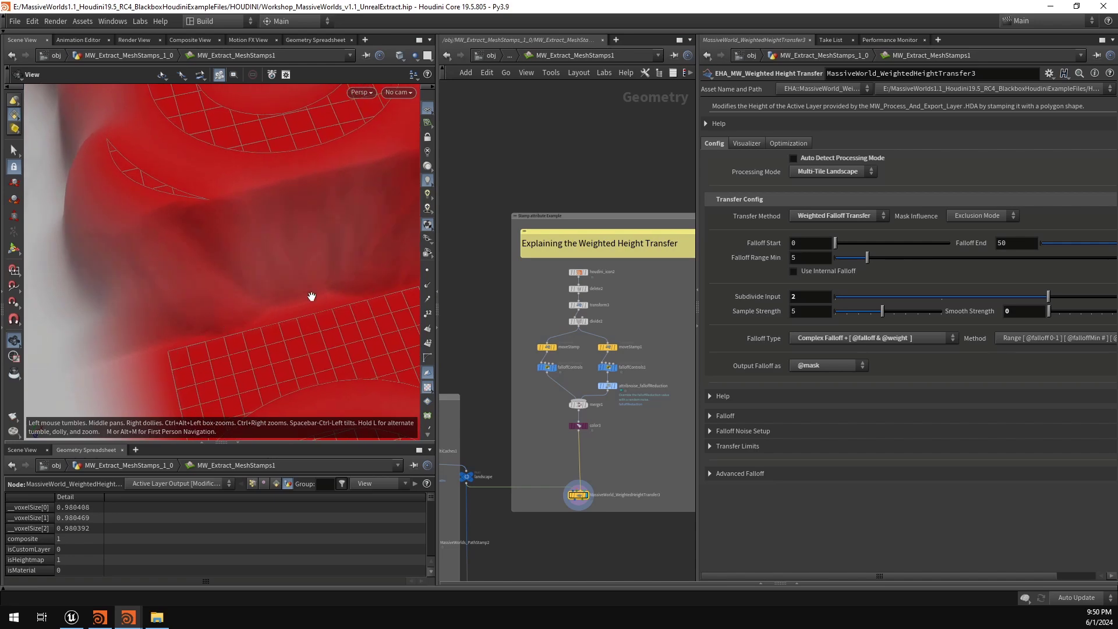
{"action": "left_click_drag", "start_coordinate": [343, 297], "coordinate": [306, 305]}
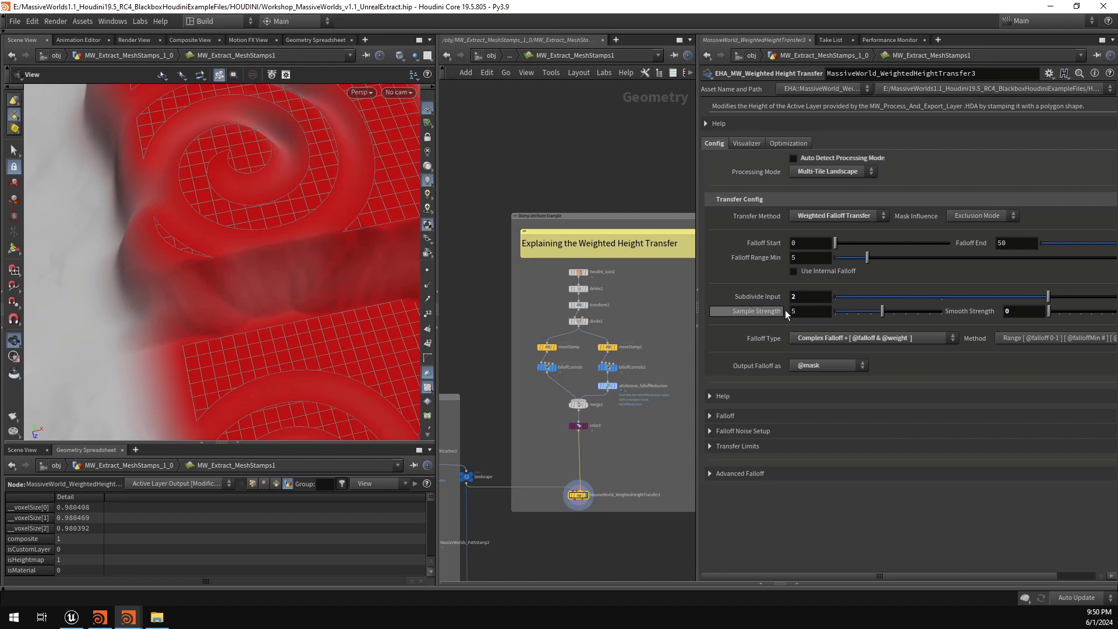
Step: Set Sample Strength to 3 and compare the slope with Subdivide Input at 0 before restoring it to 2
{"action": "left_click_drag", "start_coordinate": [883, 314], "coordinate": [857, 318]}
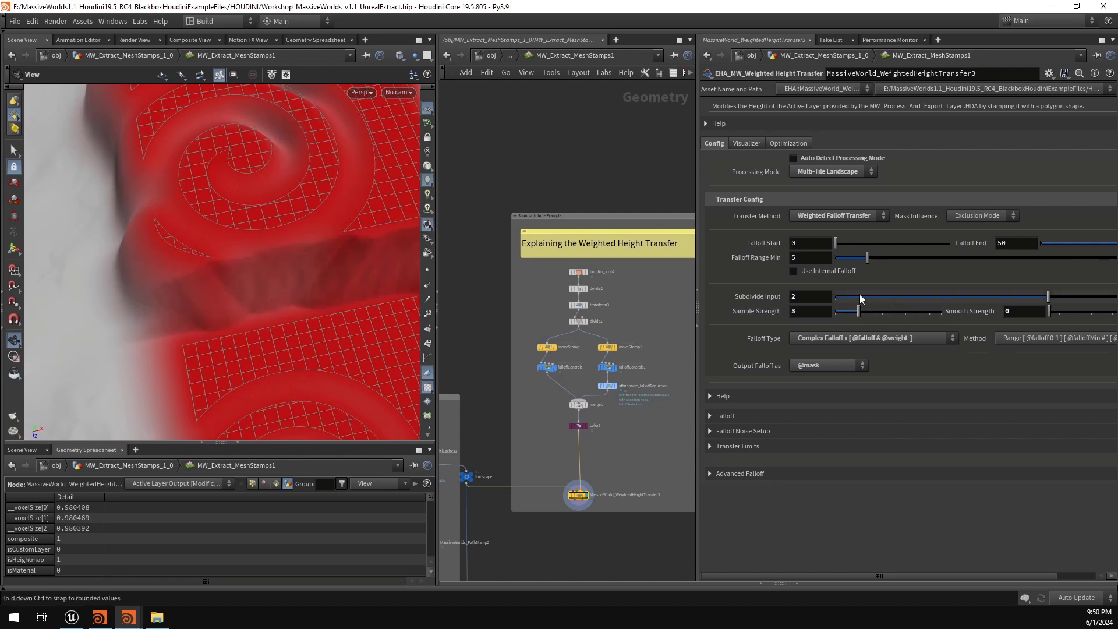
{"action": "left_click", "coordinate": [861, 298]}
{"action": "left_click_drag", "start_coordinate": [307, 315], "coordinate": [253, 279]}
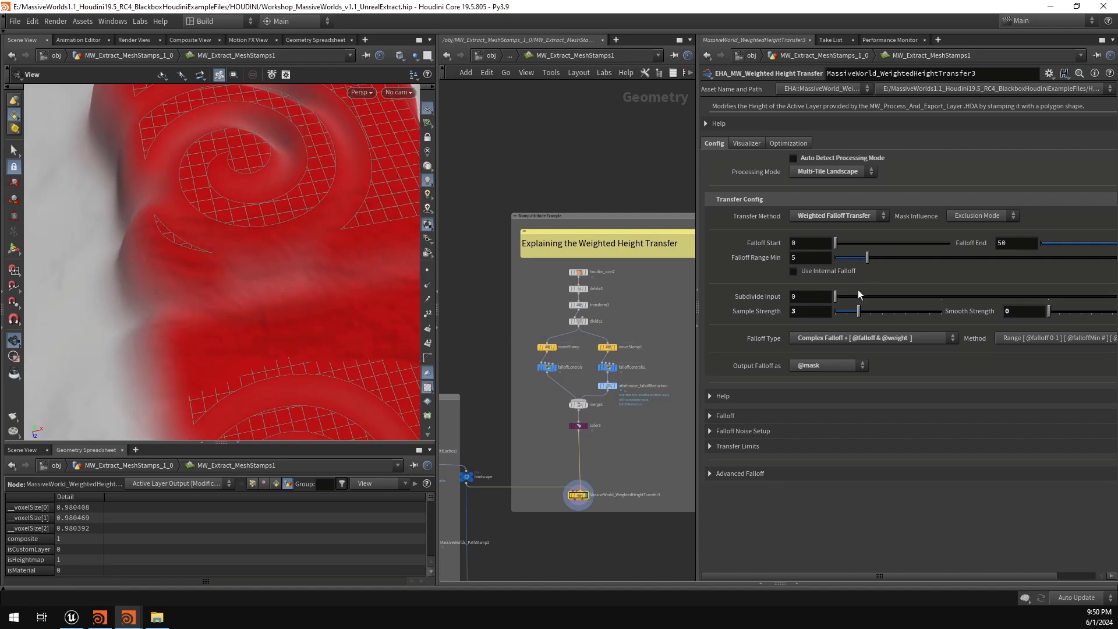
{"action": "left_click", "coordinate": [1022, 296]}
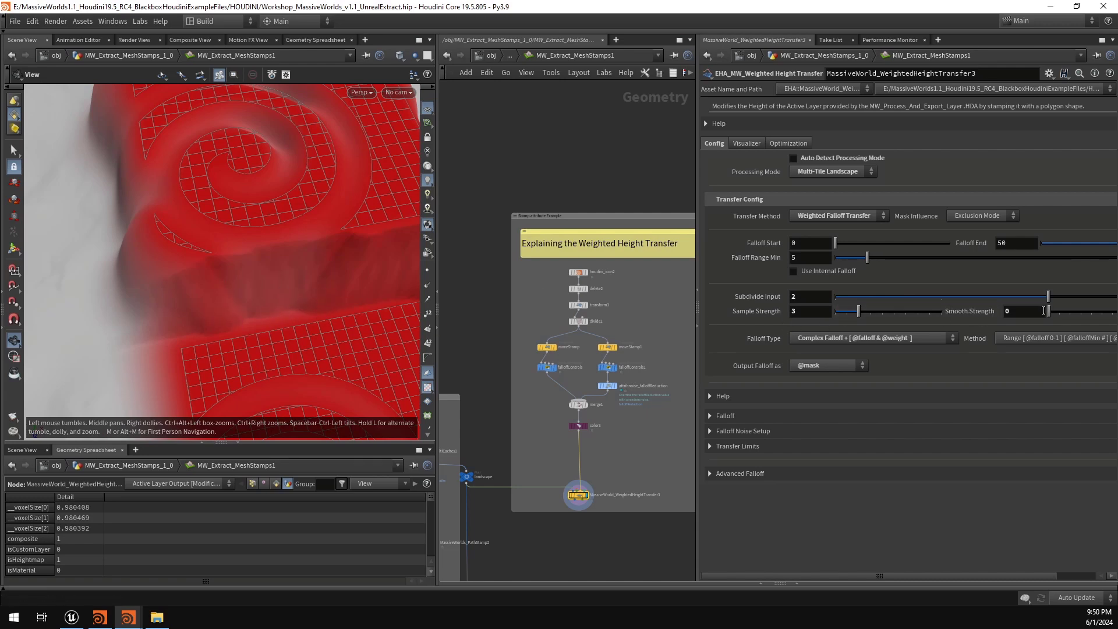
Step: Raise Smooth Strength, settle it at 10, and examine the smoothed slope from above and from the side
{"action": "left_click_drag", "start_coordinate": [1059, 313], "coordinate": [979, 313]}
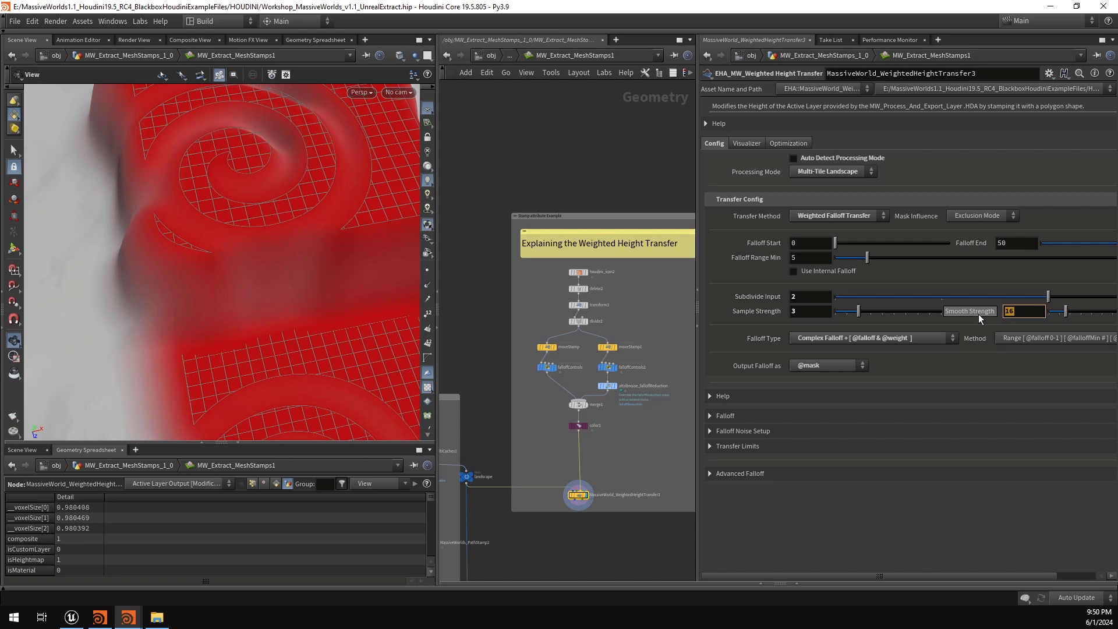
{"action": "type", "text": "10"}
{"action": "key", "text": "Return"}
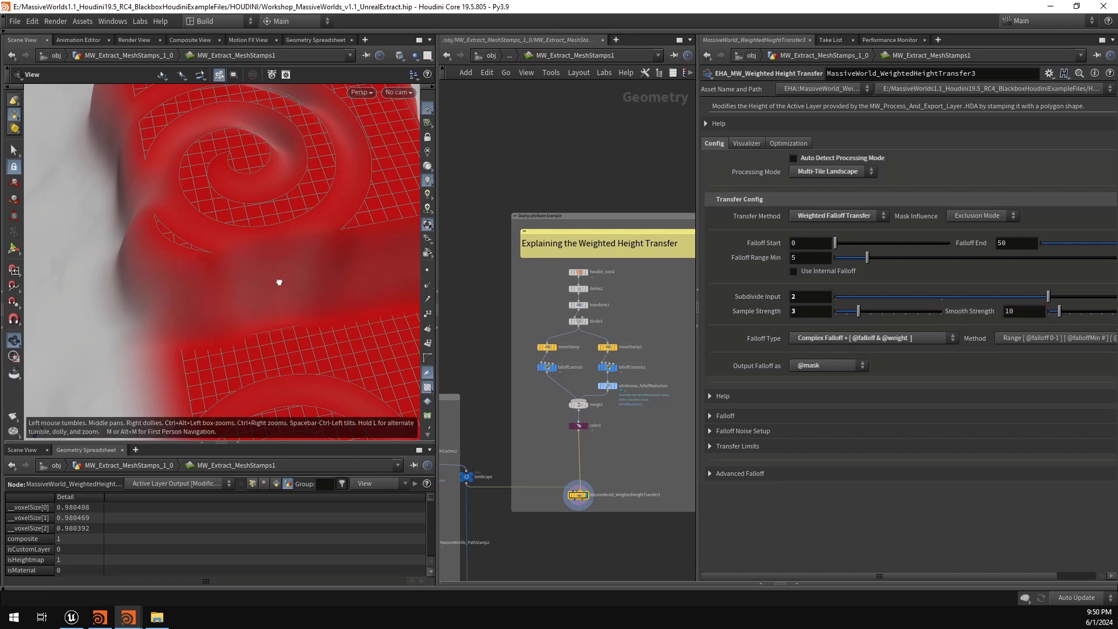
{"action": "left_click_drag", "start_coordinate": [279, 282], "coordinate": [244, 183]}
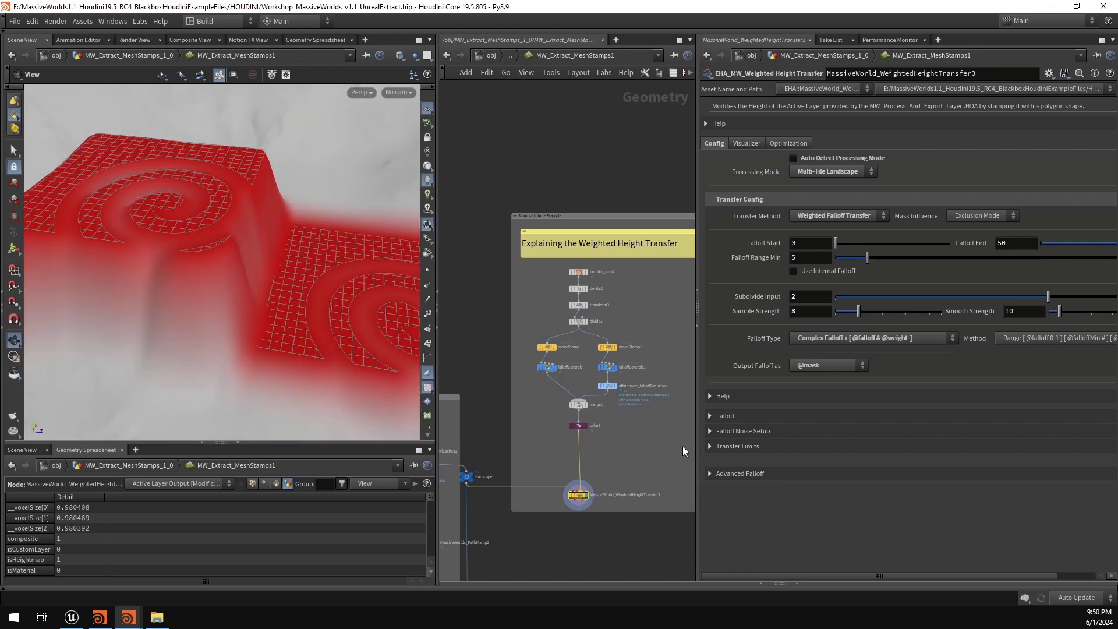
{"action": "left_click_drag", "start_coordinate": [273, 258], "coordinate": [327, 274]}
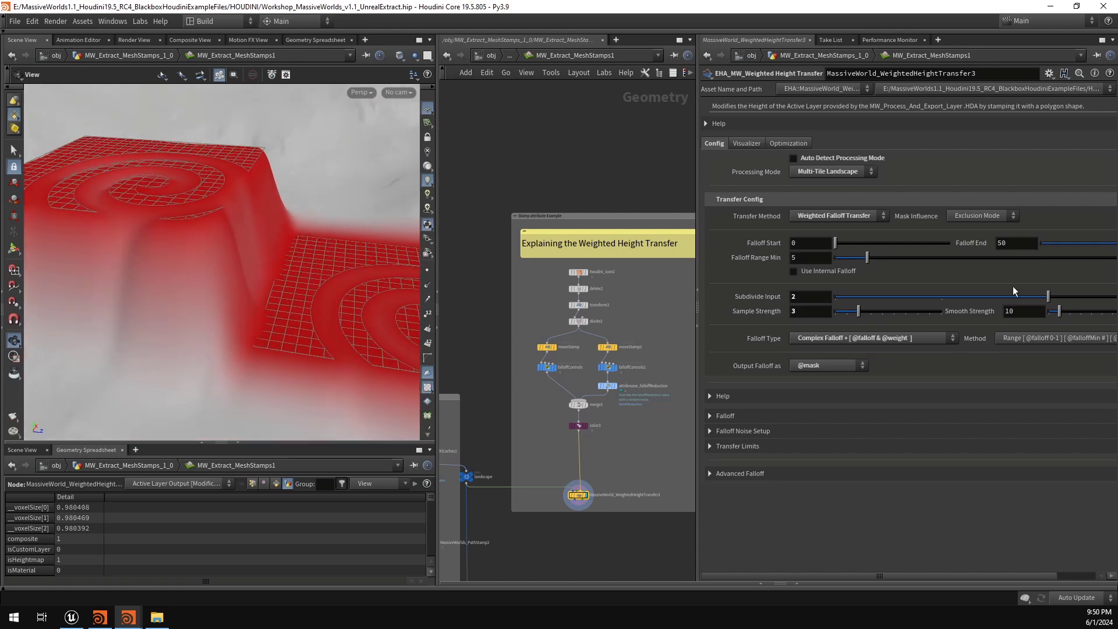
Step: Try a Smooth Strength of 2 on the stamp transfer and reset it to 10
{"action": "left_click_drag", "start_coordinate": [1021, 311], "coordinate": [954, 303]}
{"action": "type", "text": "2"}
{"action": "key", "text": "Return"}
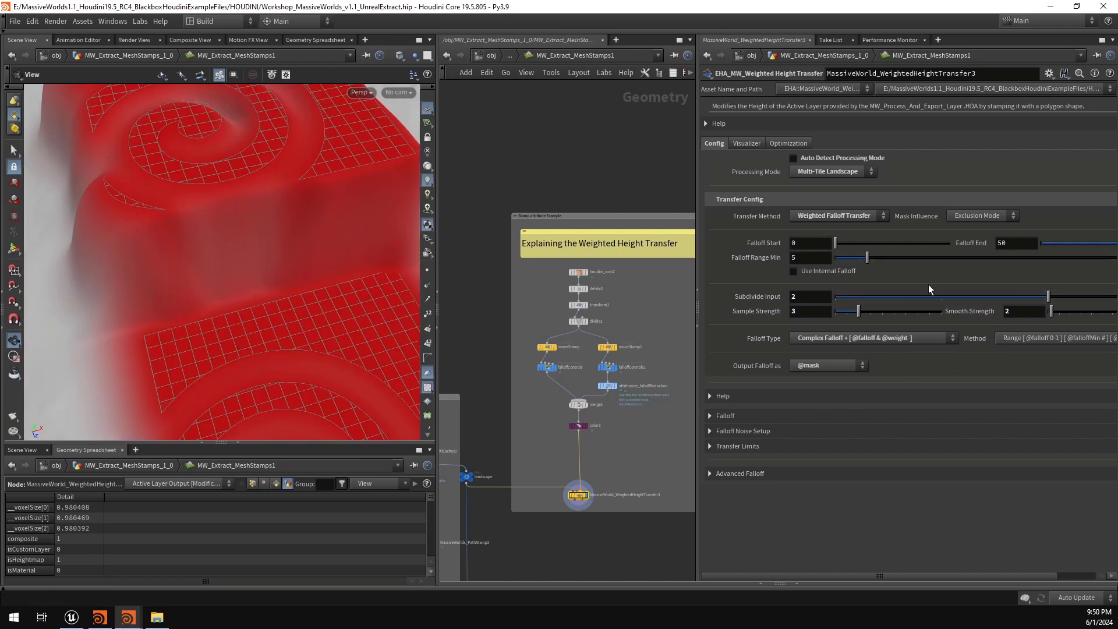
{"action": "double_click", "coordinate": [1025, 313]}
{"action": "type", "text": "10"}
{"action": "key", "text": "Return"}
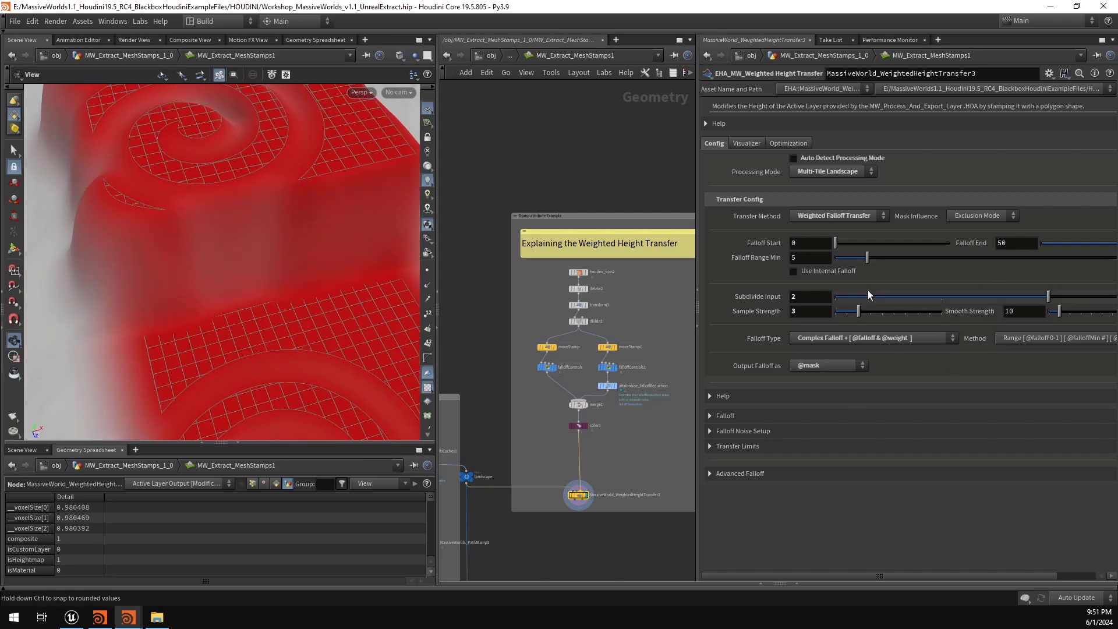
Step: Raise and shift the moveStamp stamp beside the other one, to about Y 191 and Z 568, and examine how the slopes blend
{"action": "left_click_drag", "start_coordinate": [247, 254], "coordinate": [270, 286]}
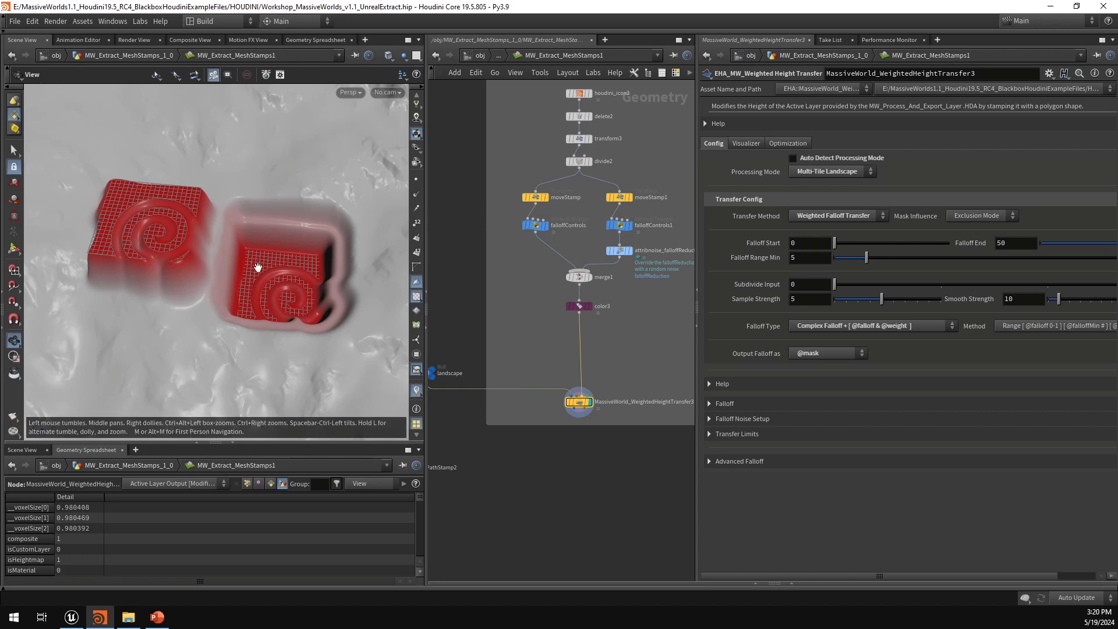
{"action": "mouse_move", "coordinate": [275, 282]}
{"action": "left_mouse_down"}
{"action": "mouse_move", "coordinate": [275, 254]}
{"action": "mouse_move", "coordinate": [274, 279]}
{"action": "left_mouse_up"}
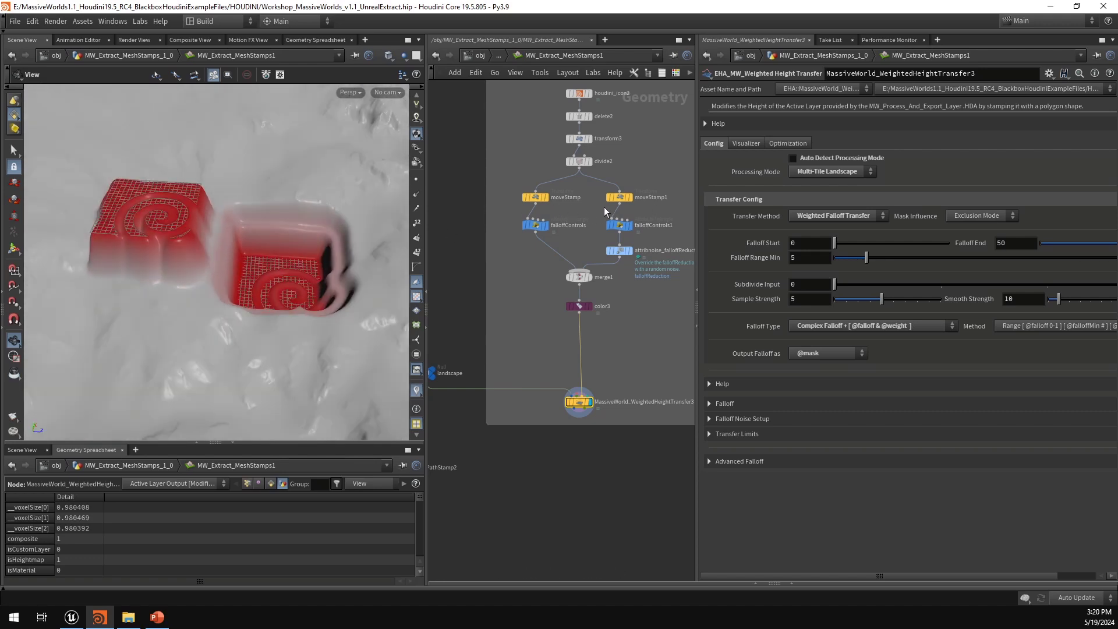
{"action": "left_click_drag", "start_coordinate": [519, 183], "coordinate": [517, 183]}
{"action": "key", "text": "Return"}
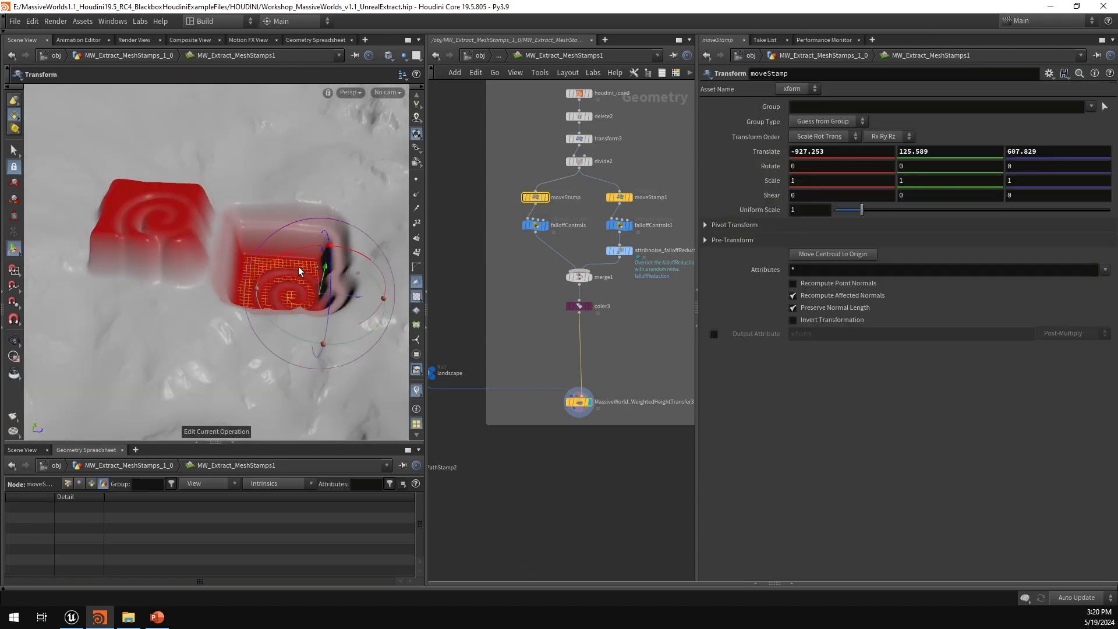
{"action": "mouse_move", "coordinate": [321, 273]}
{"action": "left_mouse_down"}
{"action": "mouse_move", "coordinate": [328, 233]}
{"action": "mouse_move", "coordinate": [359, 251]}
{"action": "mouse_move", "coordinate": [327, 256]}
{"action": "left_mouse_up"}
{"action": "scroll", "coordinate": [312, 271], "scroll_direction": "up", "scroll_amount": 2}
{"action": "key", "text": "Escape"}
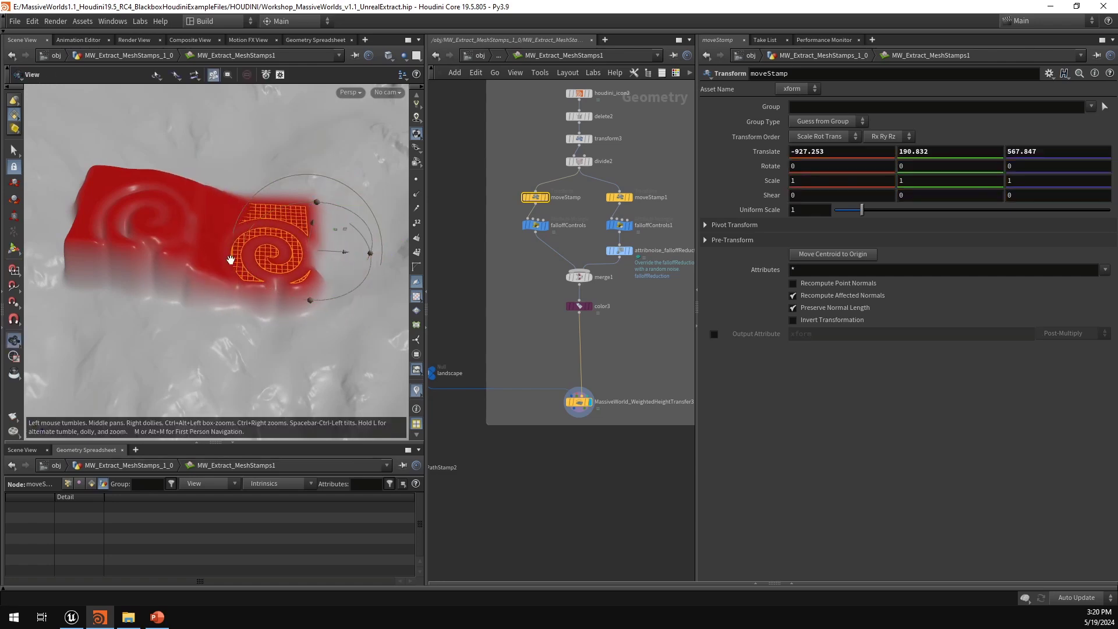
{"action": "mouse_move", "coordinate": [231, 260]}
{"action": "left_mouse_down", "text": "alt"}
{"action": "mouse_move", "coordinate": [234, 212]}
{"action": "mouse_move", "coordinate": [227, 240]}
{"action": "left_mouse_up", "text": "alt"}
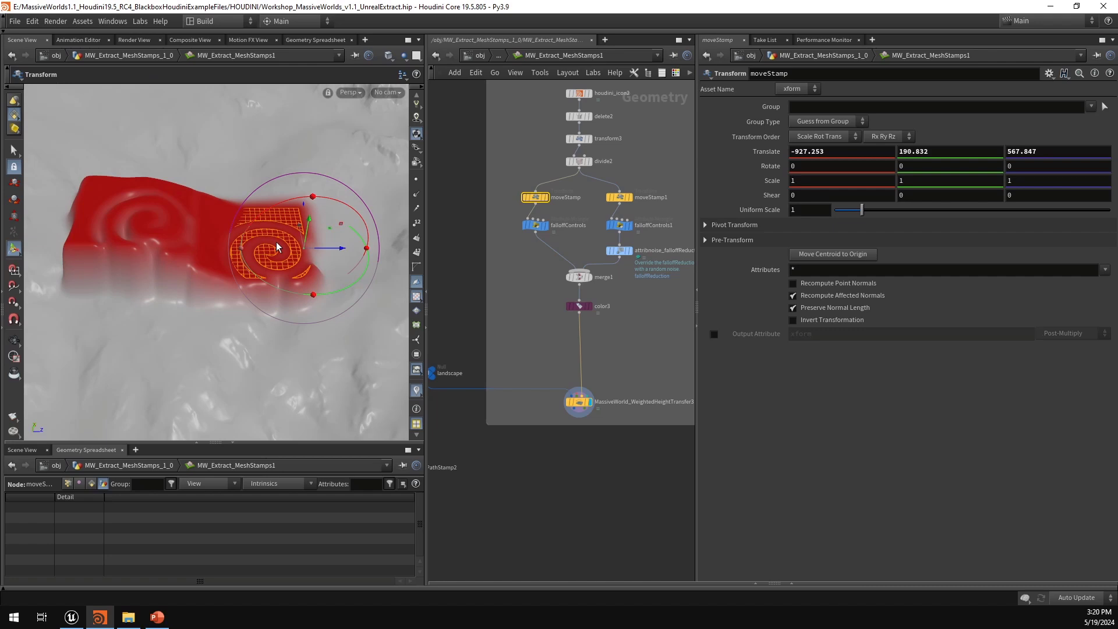
{"action": "left_click_drag", "start_coordinate": [354, 252], "coordinate": [381, 247]}
Step: Switch to the PowerPoint presentation and review the slide listing the Weighted Height Transfer attributes
{"action": "left_click", "coordinate": [159, 616]}
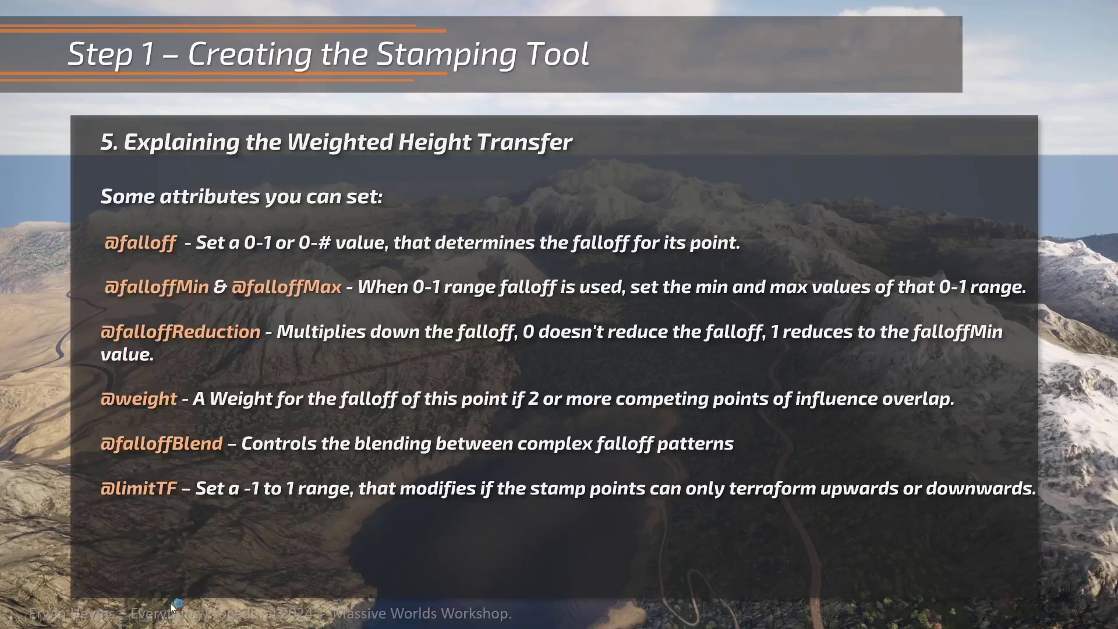
{"action": "left_click", "coordinate": [541, 360]}
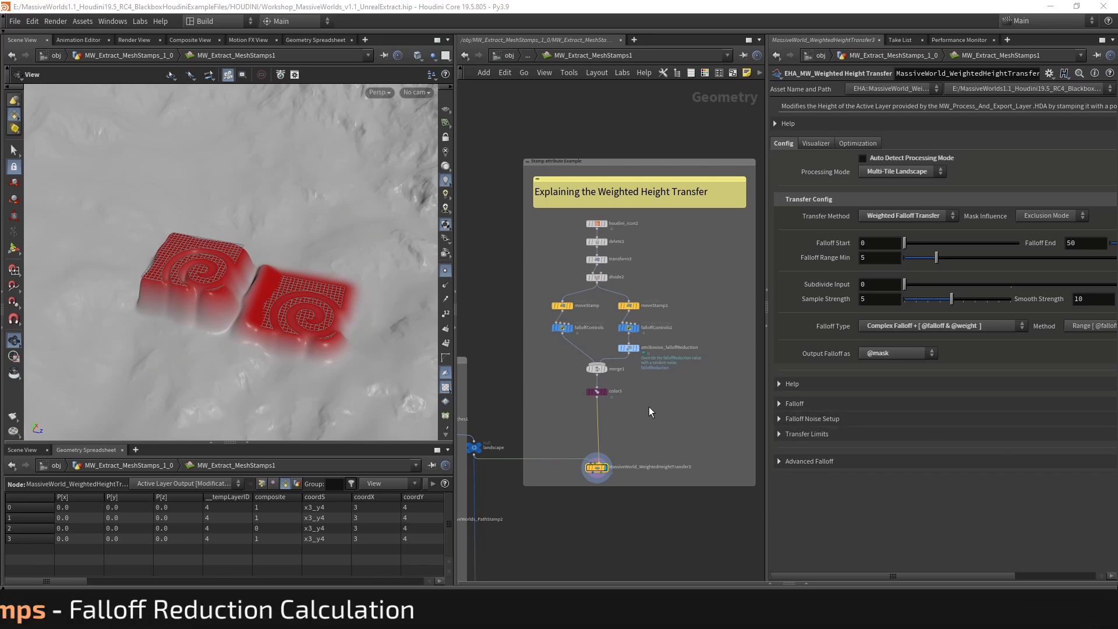
Step: Display the compile_end1 output of the Footprint Generation network, hide its points, and examine the footprints from above
{"action": "scroll", "coordinate": [653, 403], "scroll_direction": "down", "scroll_amount": 5}
{"action": "middle_click_drag", "start_coordinate": [579, 353], "coordinate": [619, 327]}
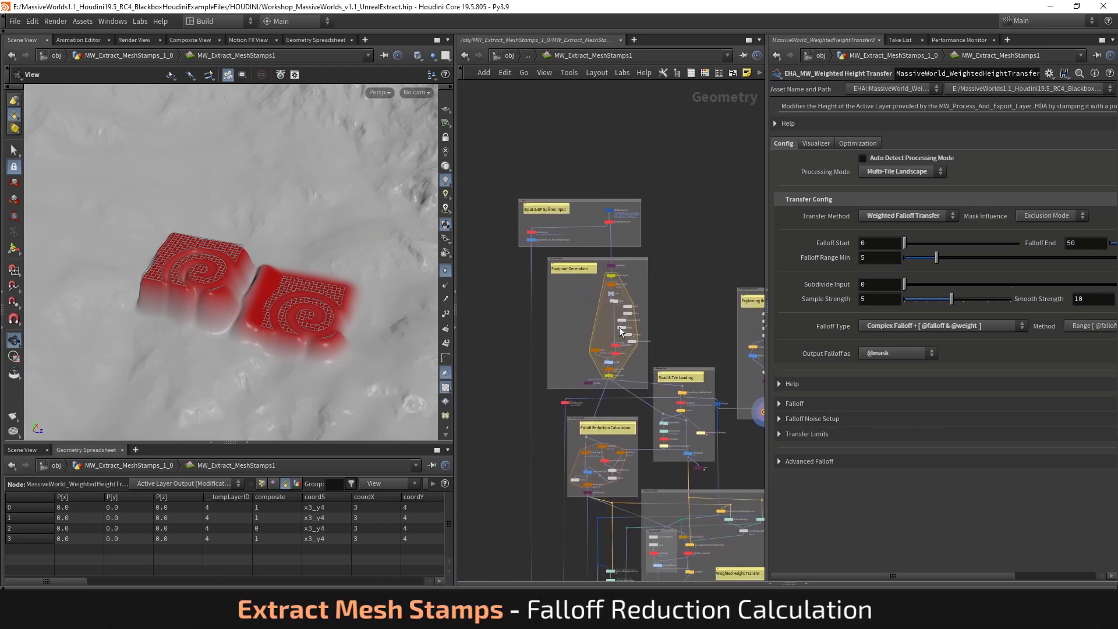
{"action": "mouse_move", "coordinate": [614, 375]}
{"action": "scroll", "coordinate": [615, 375], "scroll_direction": "up", "scroll_amount": 5}
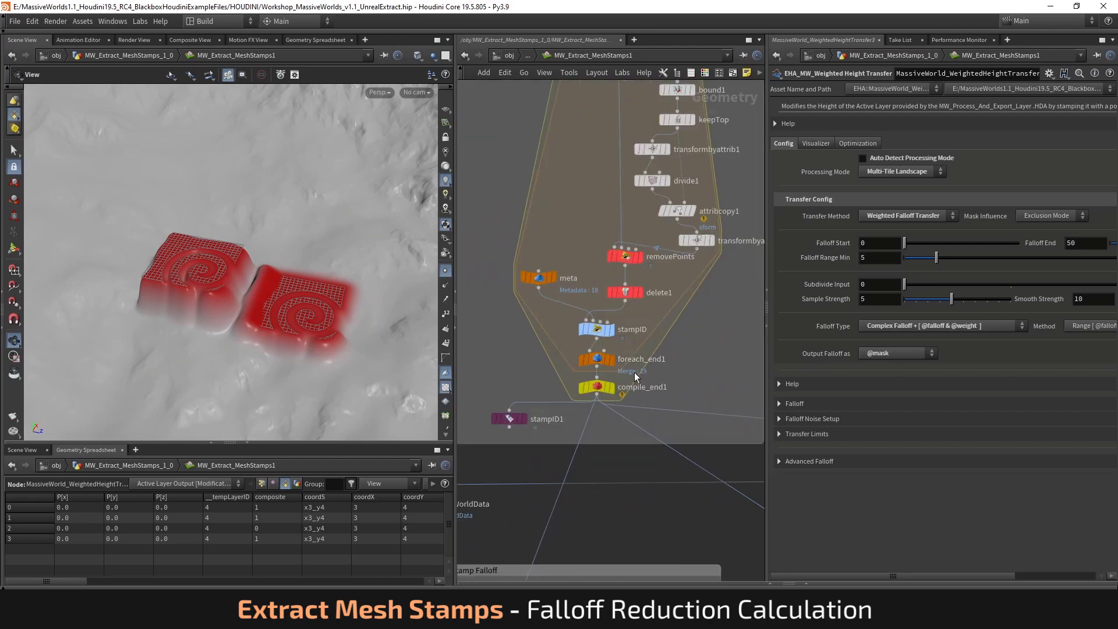
{"action": "left_click", "coordinate": [595, 387]}
{"action": "left_click", "coordinate": [610, 387]}
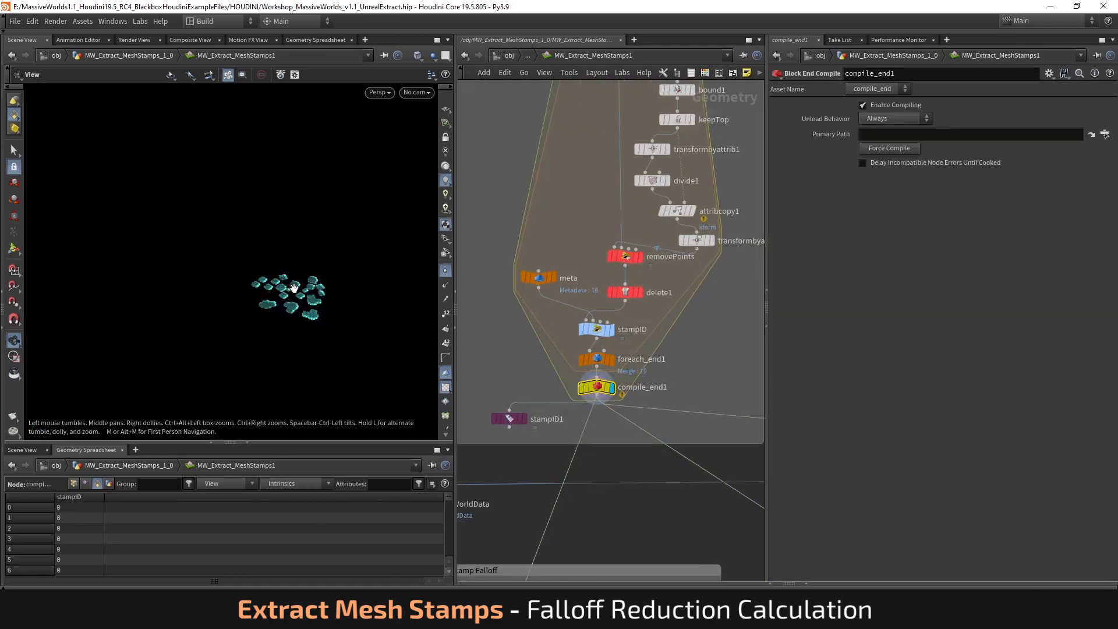
{"action": "scroll", "coordinate": [295, 288], "scroll_direction": "up", "scroll_amount": 10}
{"action": "left_click", "coordinate": [447, 271]}
{"action": "left_click_drag", "start_coordinate": [262, 275], "coordinate": [294, 284]}
{"action": "mouse_move", "coordinate": [208, 263]}
{"action": "left_mouse_down"}
{"action": "mouse_move", "coordinate": [225, 294]}
{"action": "mouse_move", "coordinate": [216, 279]}
{"action": "left_mouse_up"}
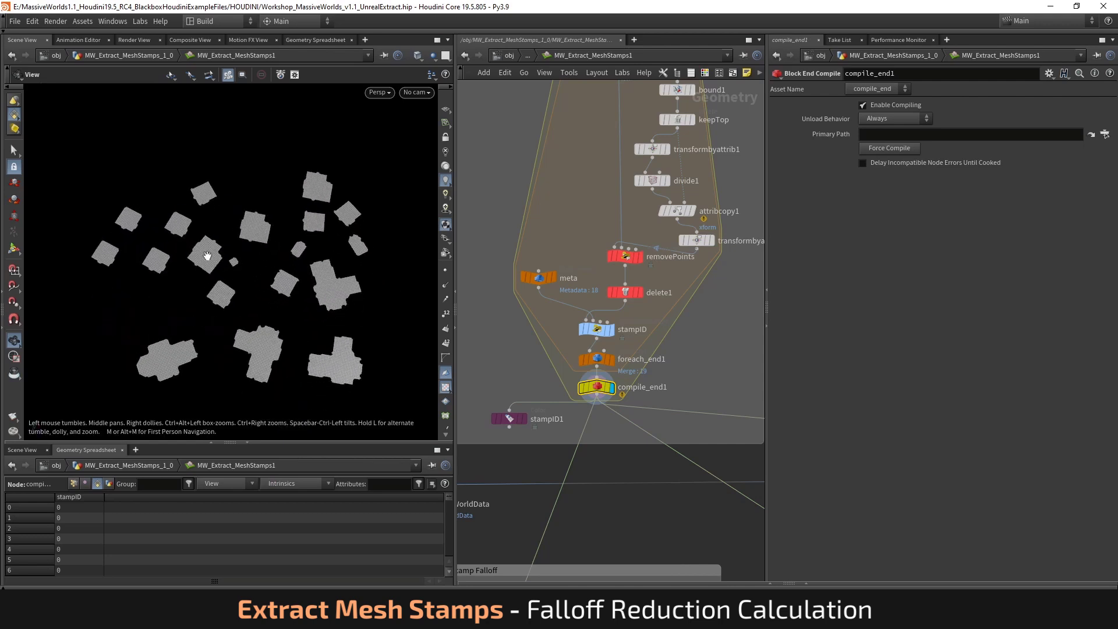
Step: Display the stampID1 color node and locate the MassiveWorld_WeightedHeightTransfer1 node further down the network
{"action": "left_click", "coordinate": [525, 419]}
{"action": "left_click", "coordinate": [511, 422]}
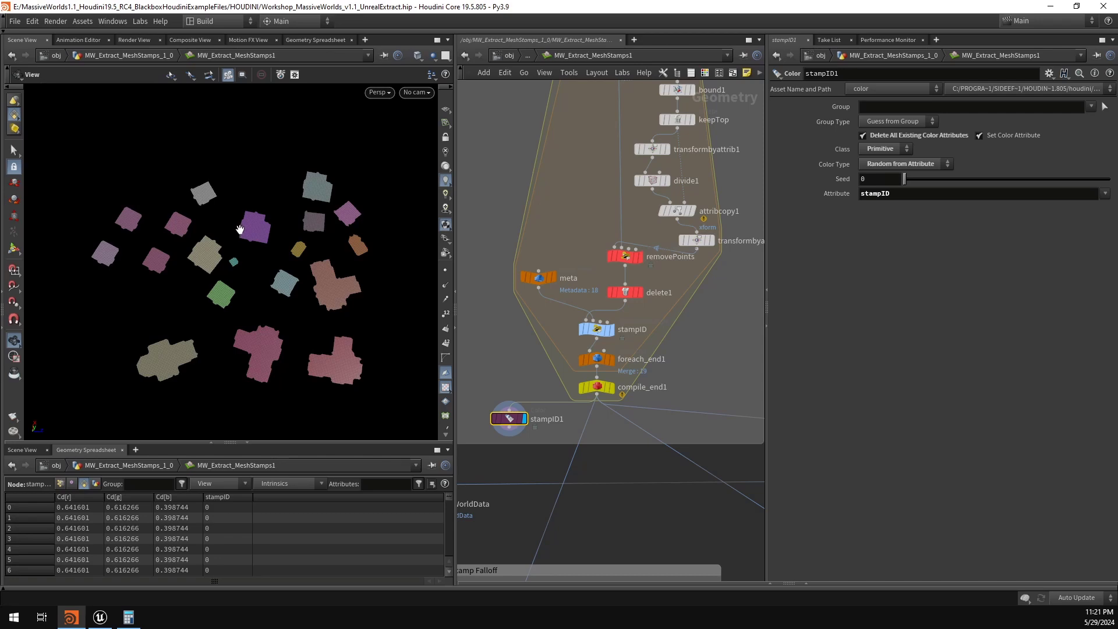
{"action": "scroll", "coordinate": [611, 378], "scroll_direction": "down", "scroll_amount": 5}
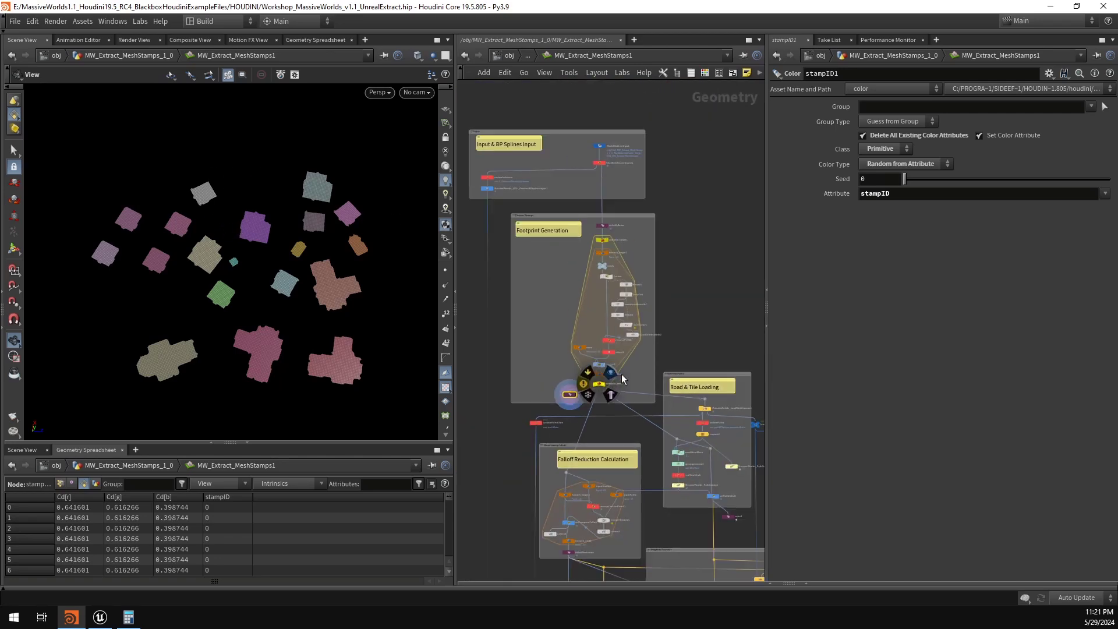
{"action": "middle_click_drag", "start_coordinate": [651, 376], "coordinate": [487, 191]}
{"action": "scroll", "coordinate": [608, 404], "scroll_direction": "up", "scroll_amount": 5}
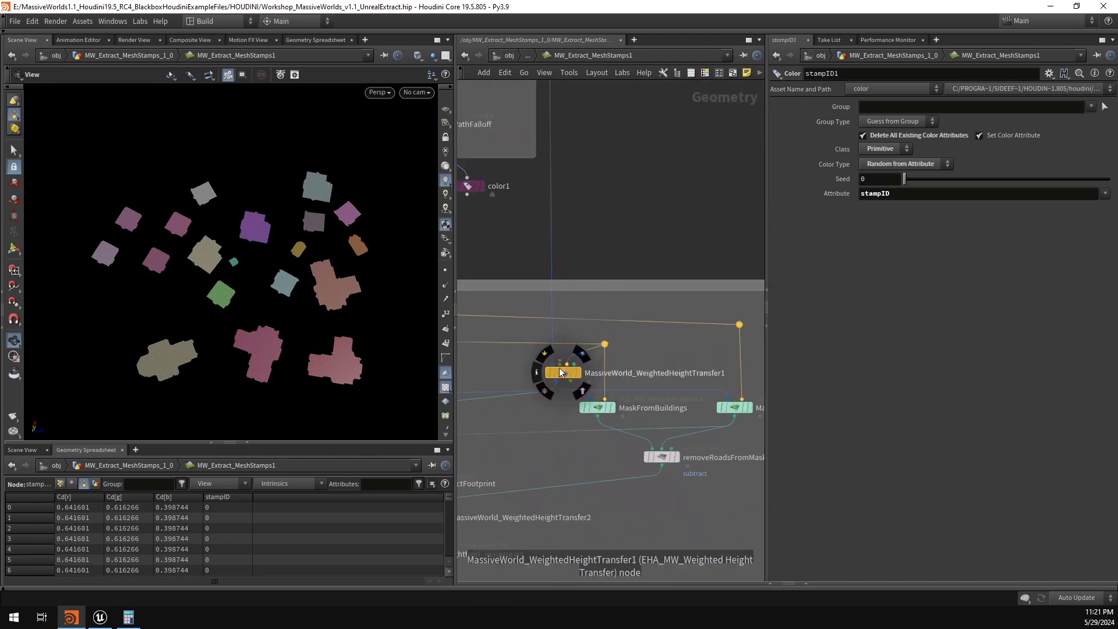
{"action": "scroll", "coordinate": [681, 376], "scroll_direction": "down", "scroll_amount": 5}
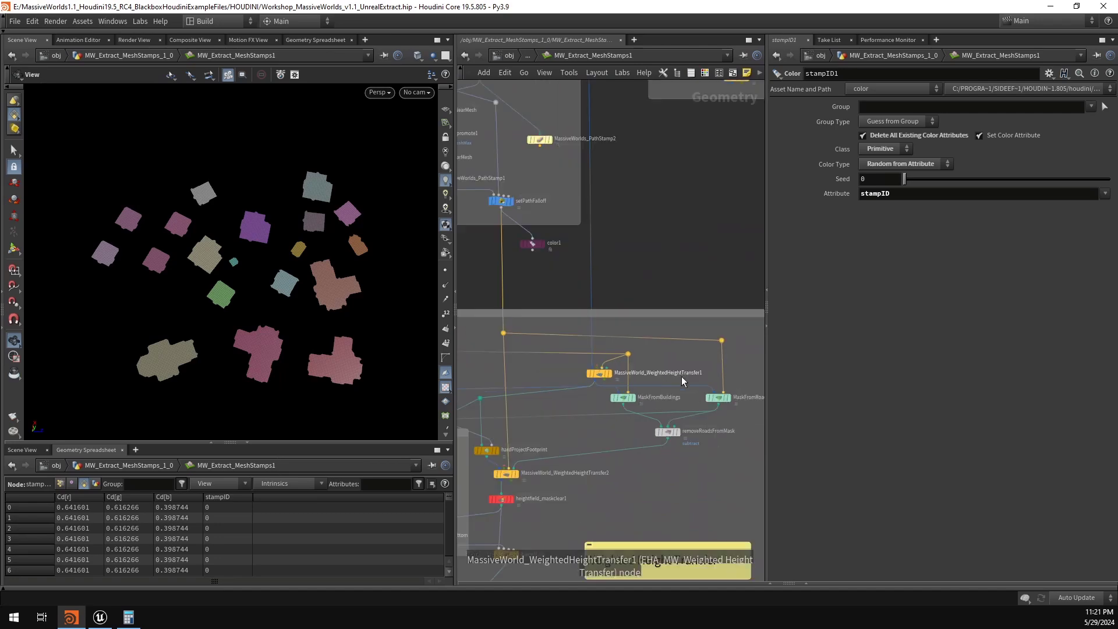
Step: Display the falloffReduction color node in the Falloff Reduction Calculation network and examine the coloured footprints
{"action": "middle_click_drag", "start_coordinate": [481, 213], "coordinate": [604, 289]}
{"action": "scroll", "coordinate": [607, 258], "scroll_direction": "up", "scroll_amount": 4}
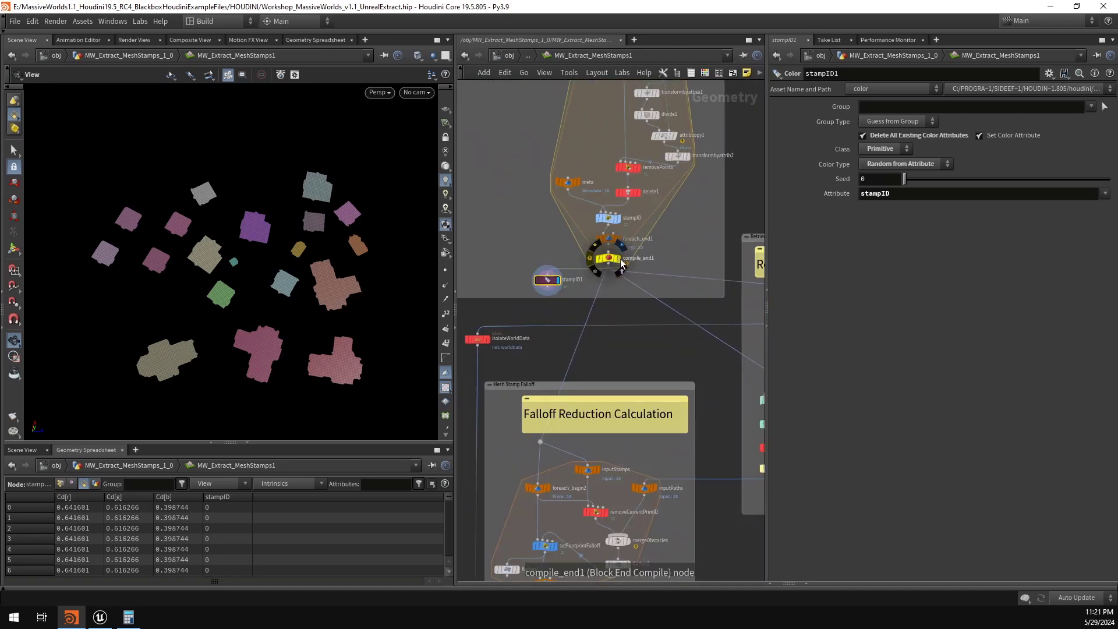
{"action": "middle_click_drag", "start_coordinate": [628, 337], "coordinate": [630, 298]}
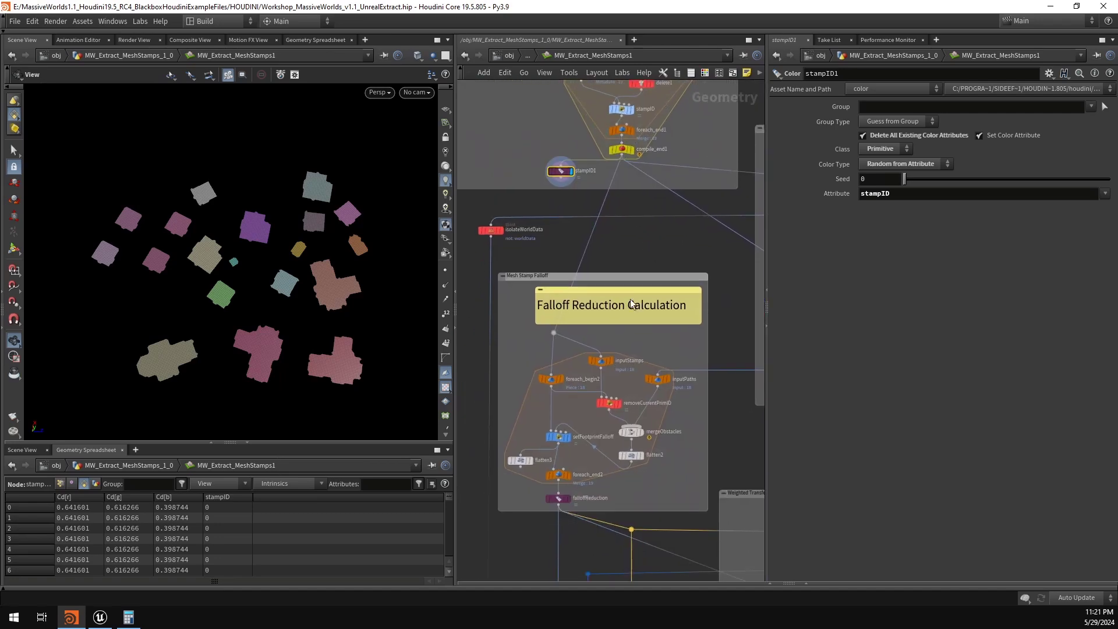
{"action": "left_click", "coordinate": [558, 475]}
{"action": "left_click", "coordinate": [568, 498]}
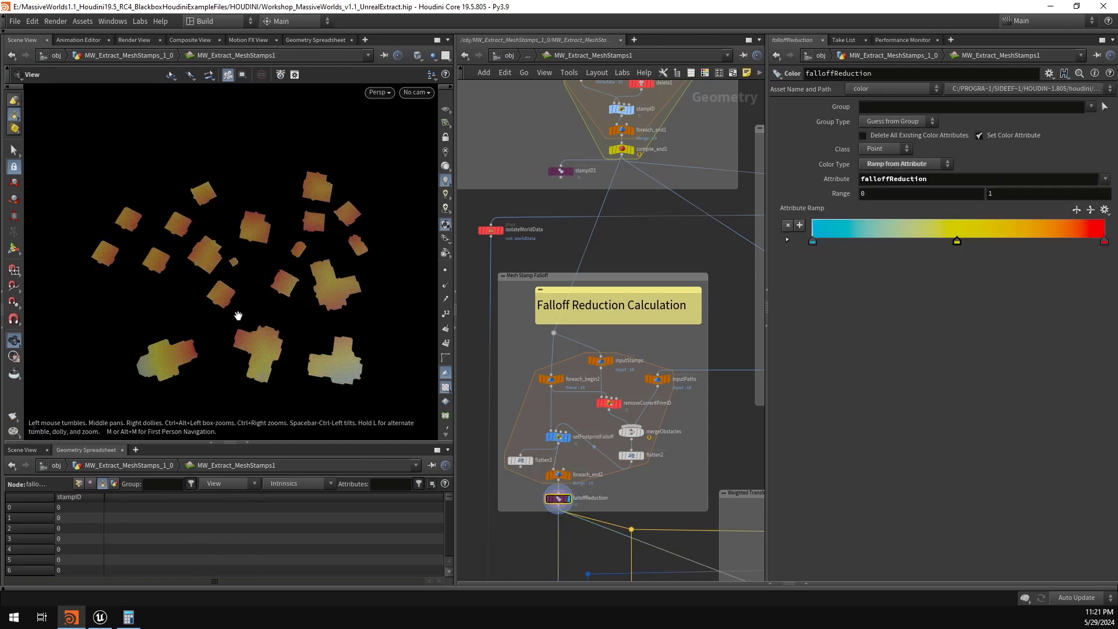
{"action": "left_click_drag", "start_coordinate": [239, 316], "coordinate": [276, 279]}
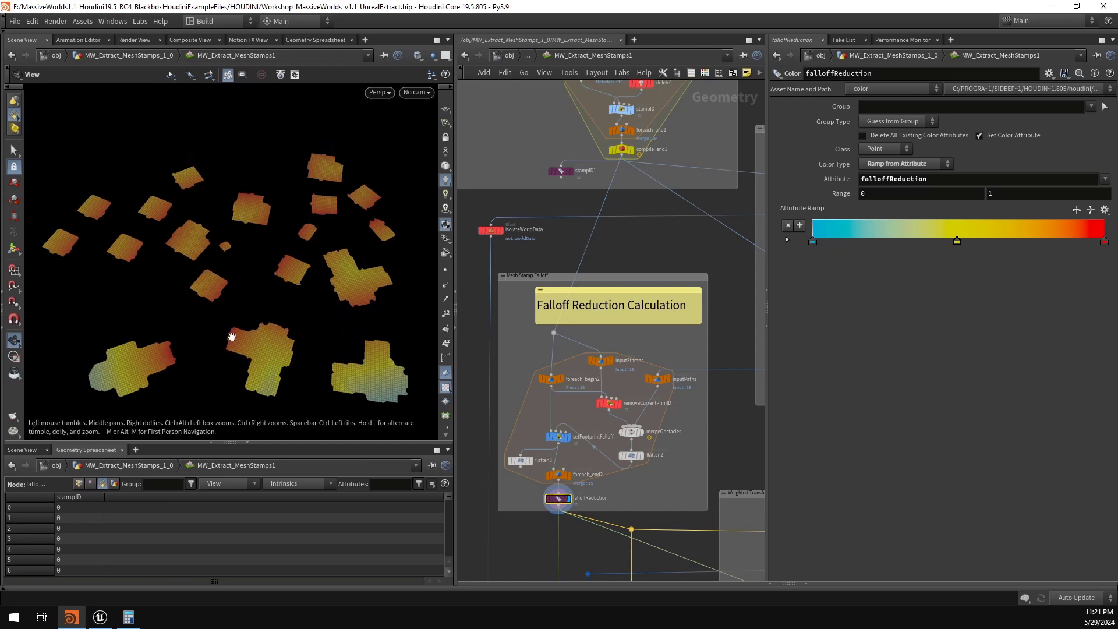
Step: List the point attributes in the Geometry Spreadsheet, reveal the full falloffReduction column, and compare it with the footprint colours
{"action": "left_click", "coordinate": [79, 484]}
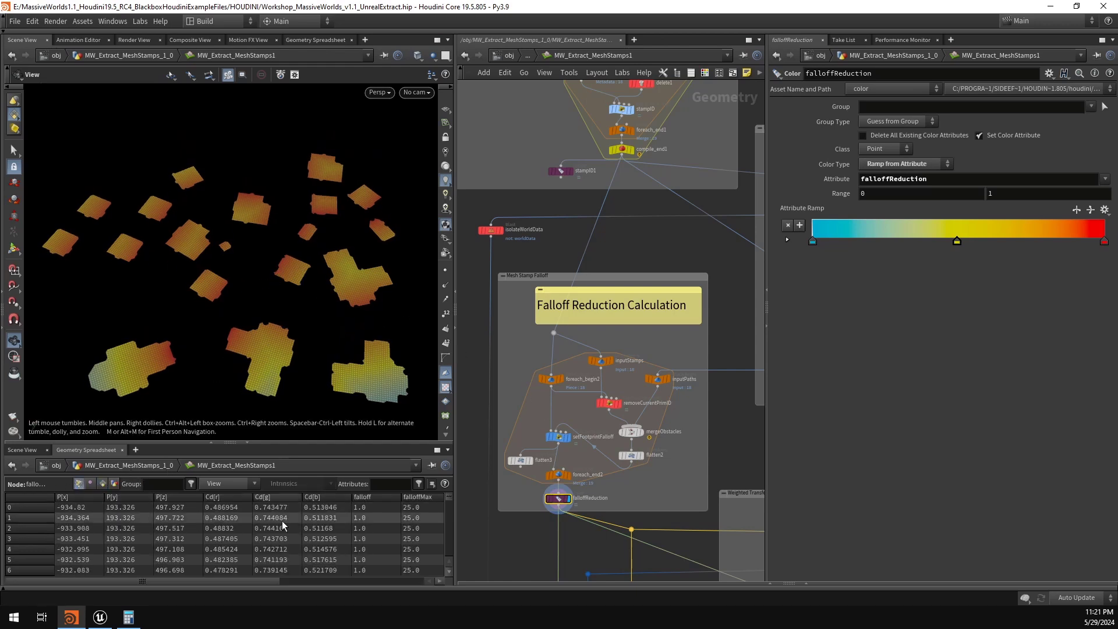
{"action": "left_click_drag", "start_coordinate": [267, 582], "coordinate": [412, 582]}
{"action": "left_click_drag", "start_coordinate": [346, 497], "coordinate": [396, 498]}
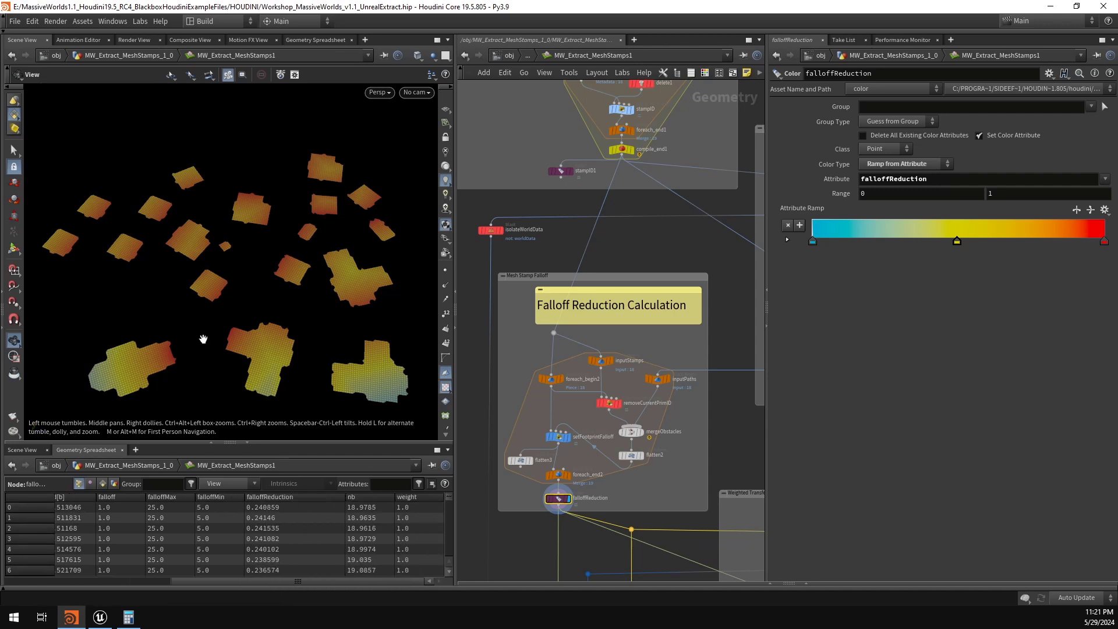
{"action": "left_click_drag", "start_coordinate": [260, 342], "coordinate": [254, 337]}
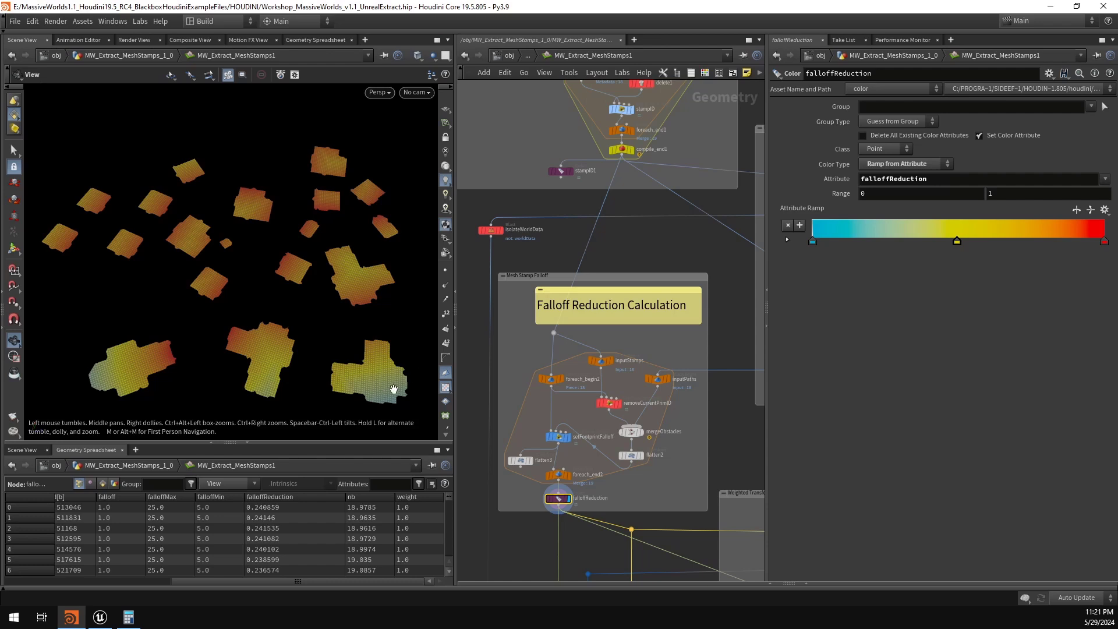
{"action": "left_click_drag", "start_coordinate": [392, 388], "coordinate": [386, 377]}
{"action": "left_click_drag", "start_coordinate": [335, 281], "coordinate": [338, 270]}
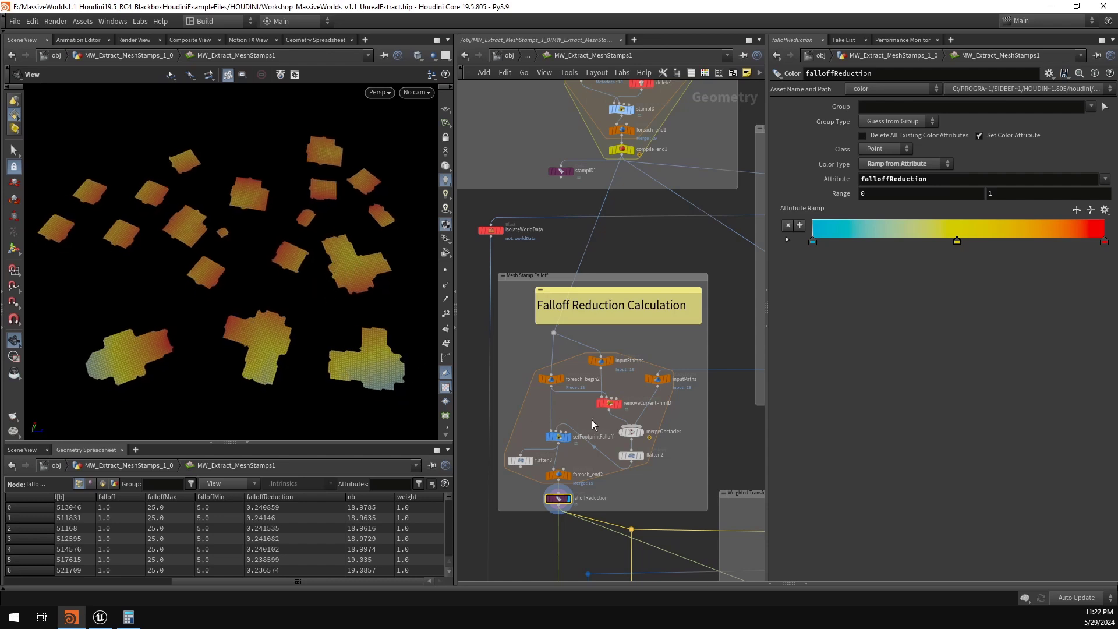
Step: Open the setFootprintFalloff wrangle with its code fully readable and examine the f@falloff = 1 line
{"action": "left_click_drag", "start_coordinate": [594, 420], "coordinate": [543, 462]}
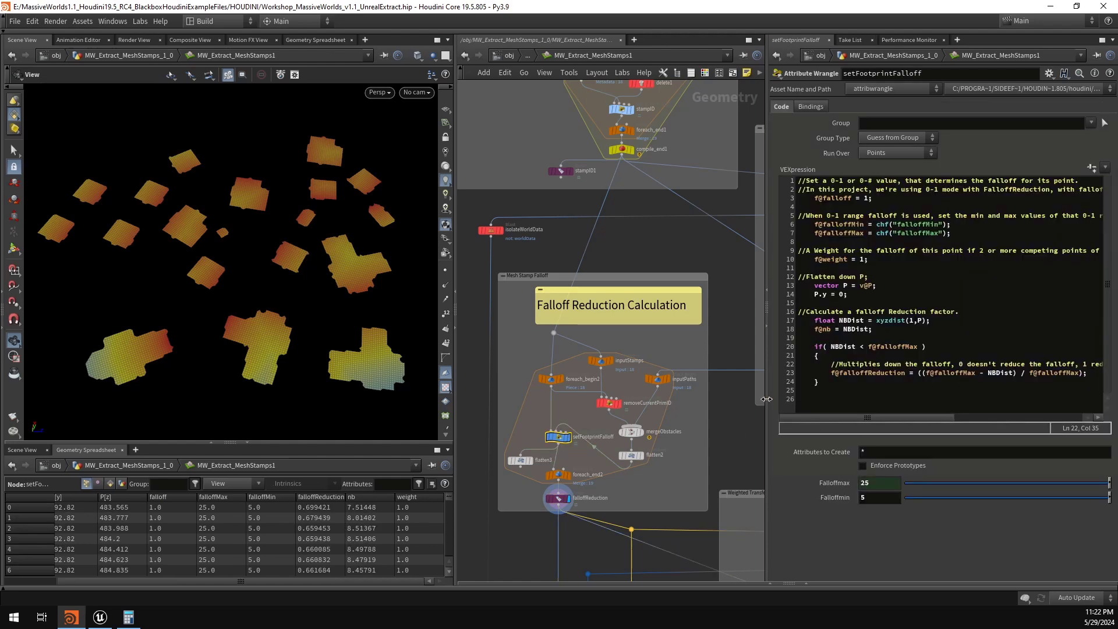
{"action": "left_click_drag", "start_coordinate": [766, 400], "coordinate": [542, 408]}
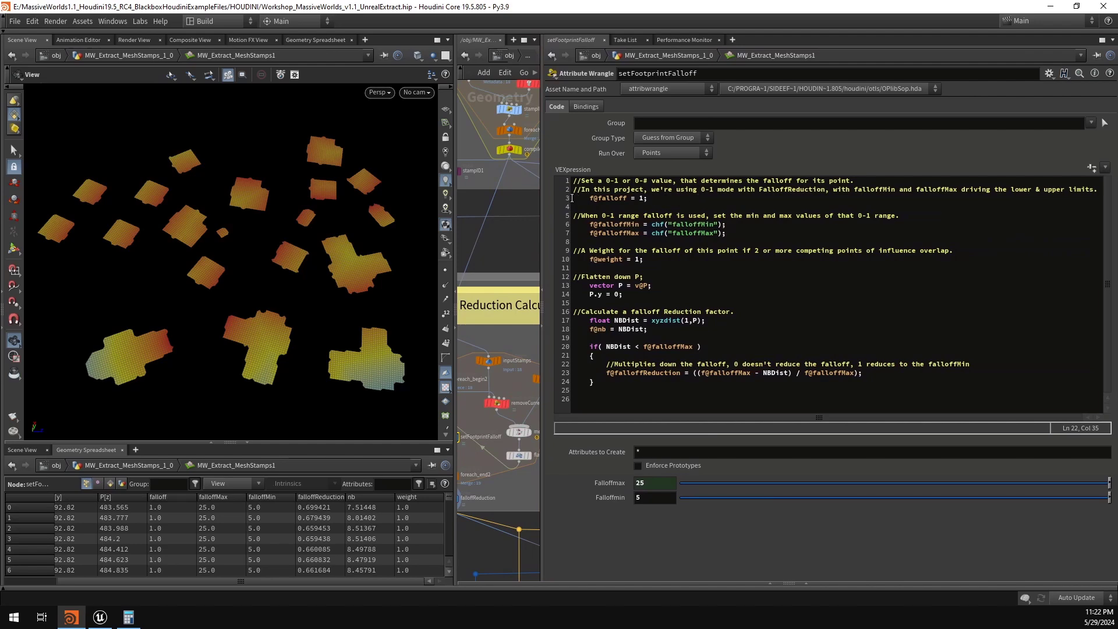
{"action": "left_click_drag", "start_coordinate": [572, 198], "coordinate": [670, 200]}
{"action": "left_click", "coordinate": [657, 198]}
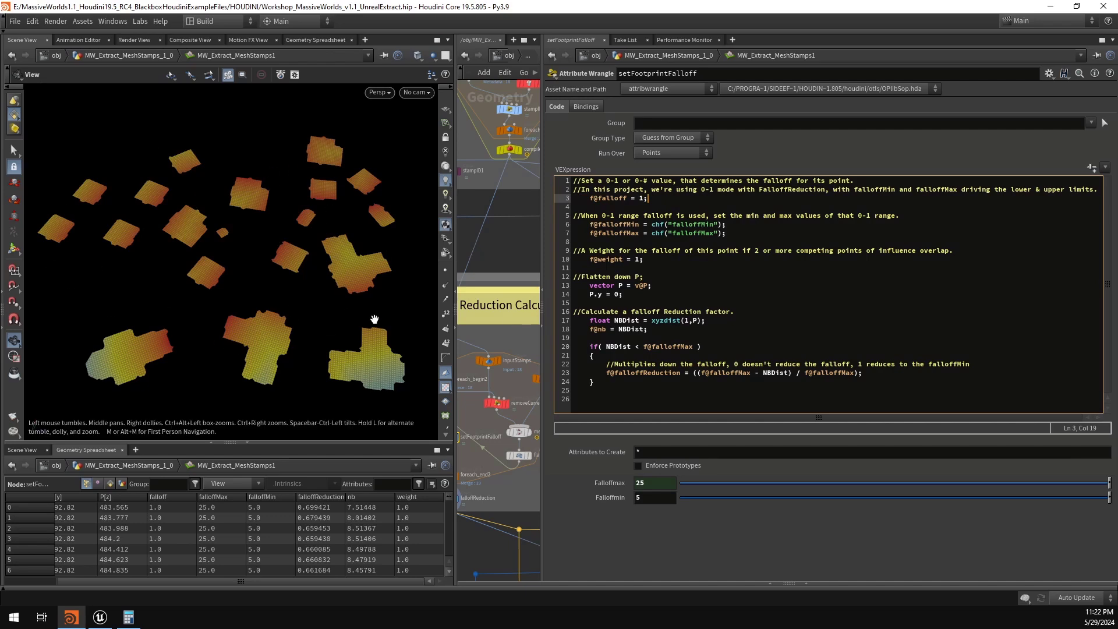
{"action": "left_click", "coordinate": [647, 181]}
Step: Open the MassiveWorld_WeightedHeightTransfer1 parameters and inspect the Method options for its Complex Falloff type
{"action": "left_click_drag", "start_coordinate": [542, 327], "coordinate": [724, 361]}
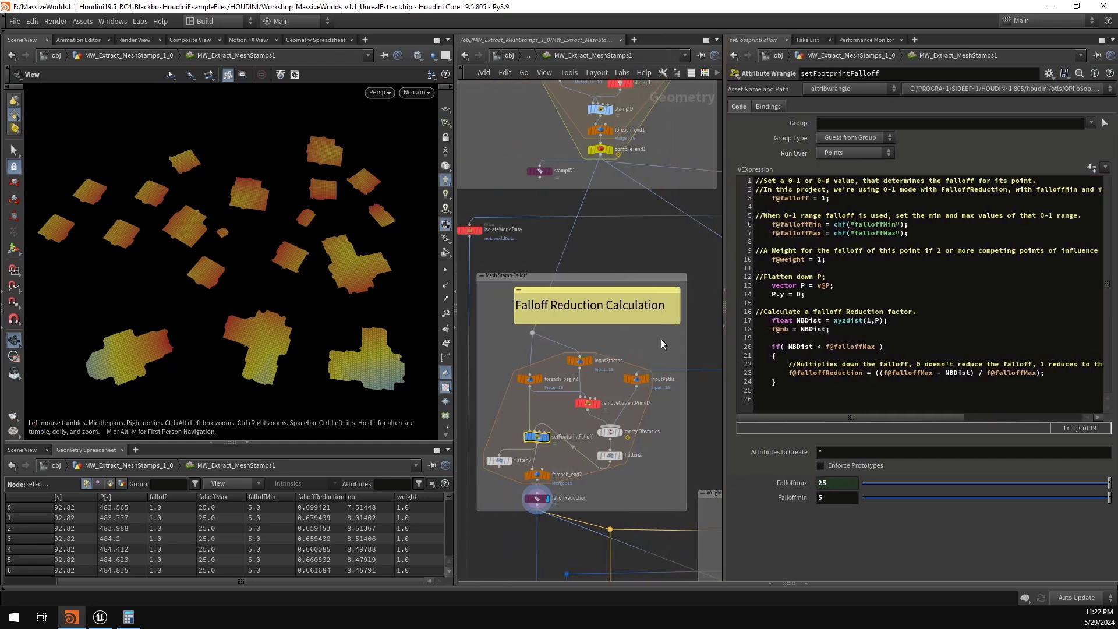
{"action": "middle_click_drag", "start_coordinate": [662, 339], "coordinate": [352, 222]}
{"action": "left_click", "coordinate": [622, 437]}
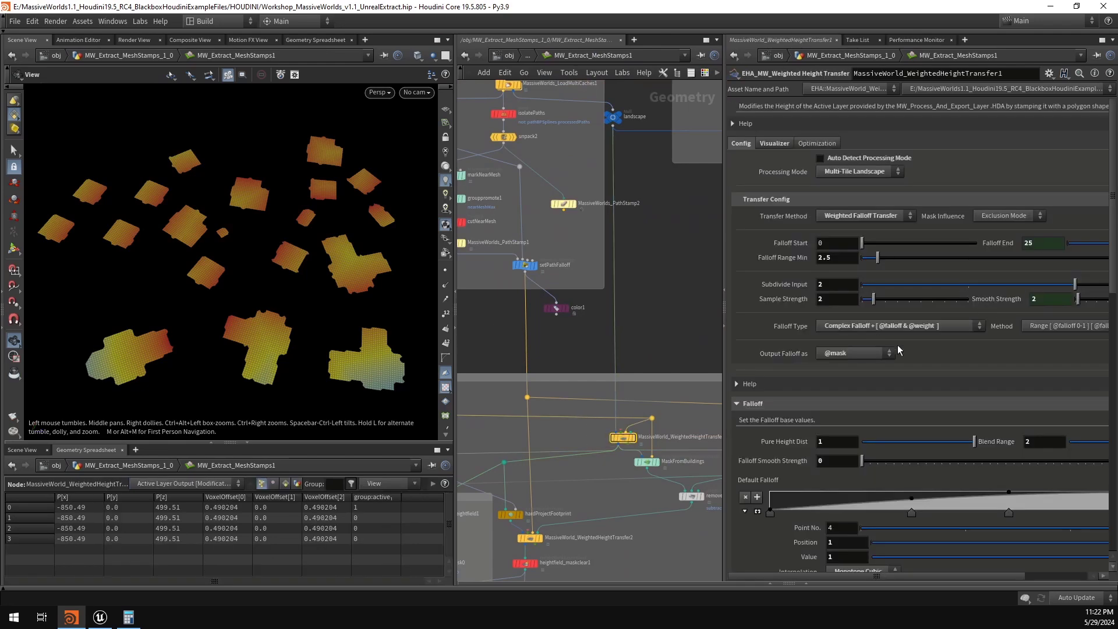
{"action": "left_click_drag", "start_coordinate": [725, 349], "coordinate": [541, 349]}
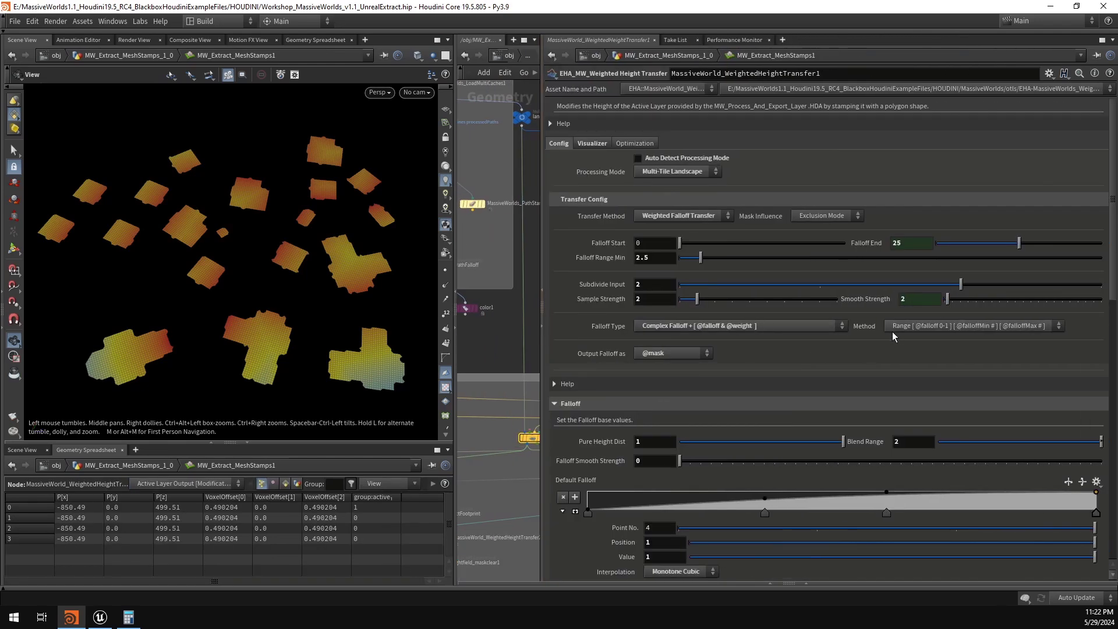
{"action": "left_click", "coordinate": [909, 326]}
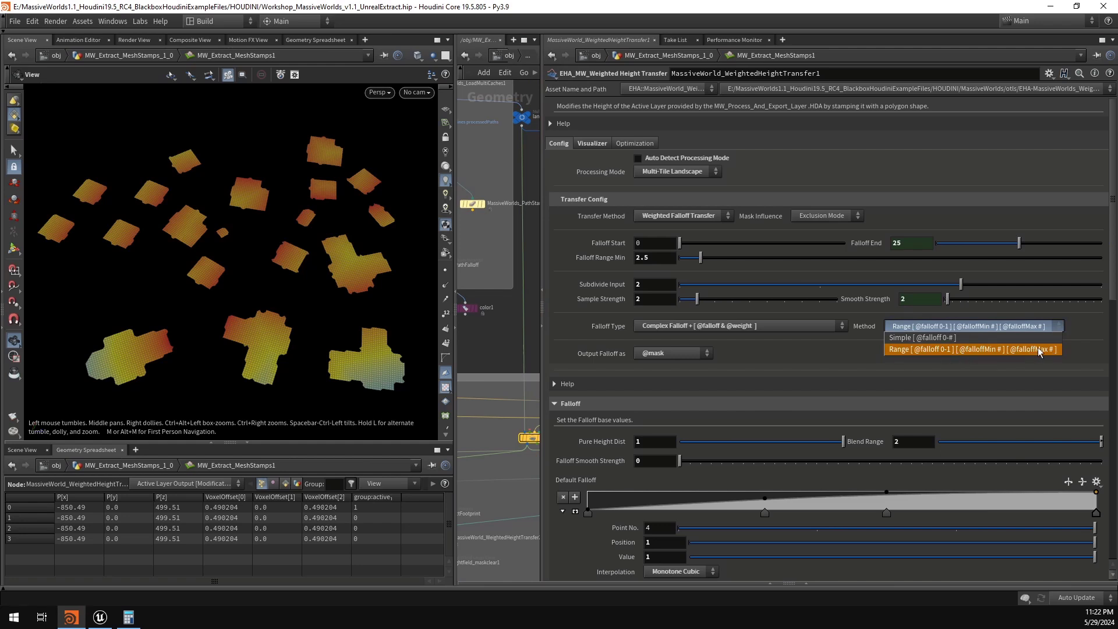
{"action": "left_click", "coordinate": [559, 340]}
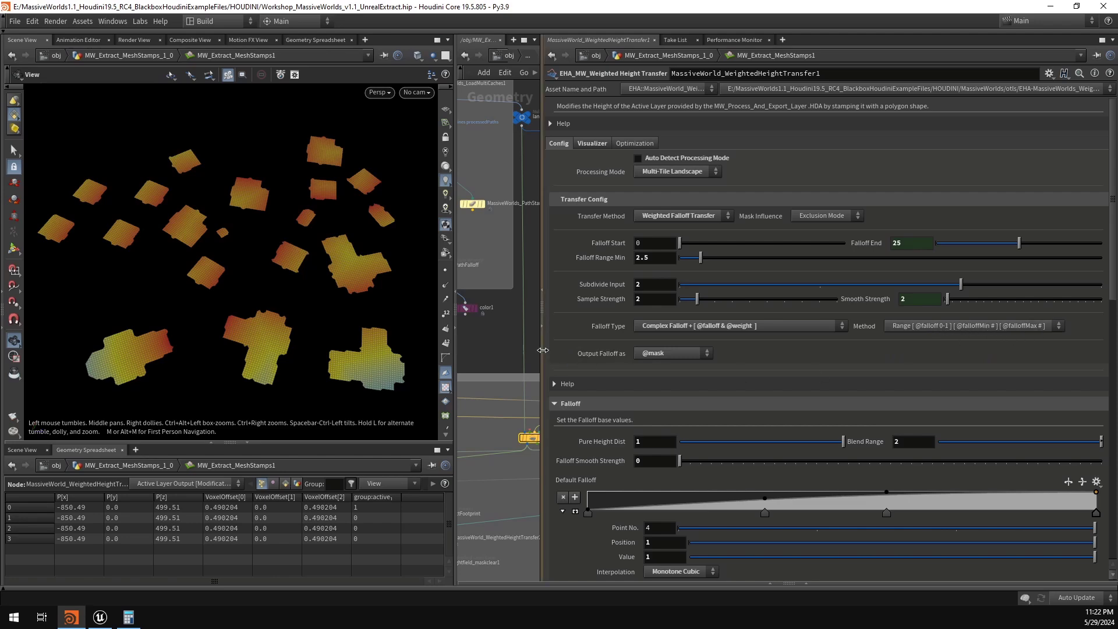
Step: Return to the setFootprintFalloff wrangle code and highlight the f@weight = 1 line while reading the falloff range and weight attributes
{"action": "left_click_drag", "start_coordinate": [542, 351], "coordinate": [838, 348]}
{"action": "scroll", "coordinate": [766, 329], "scroll_direction": "down", "scroll_amount": 4}
{"action": "middle_click_drag", "start_coordinate": [716, 303], "coordinate": [864, 324]}
{"action": "scroll", "coordinate": [717, 321], "scroll_direction": "up", "scroll_amount": 5}
{"action": "left_click", "coordinate": [659, 333]}
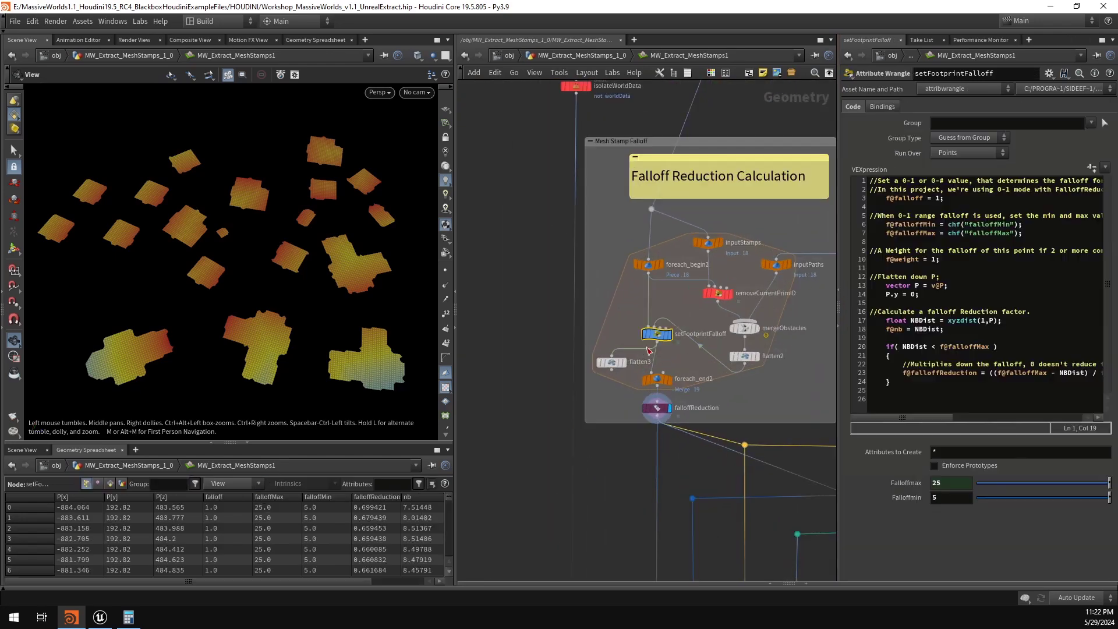
{"action": "left_click_drag", "start_coordinate": [840, 289], "coordinate": [550, 274]}
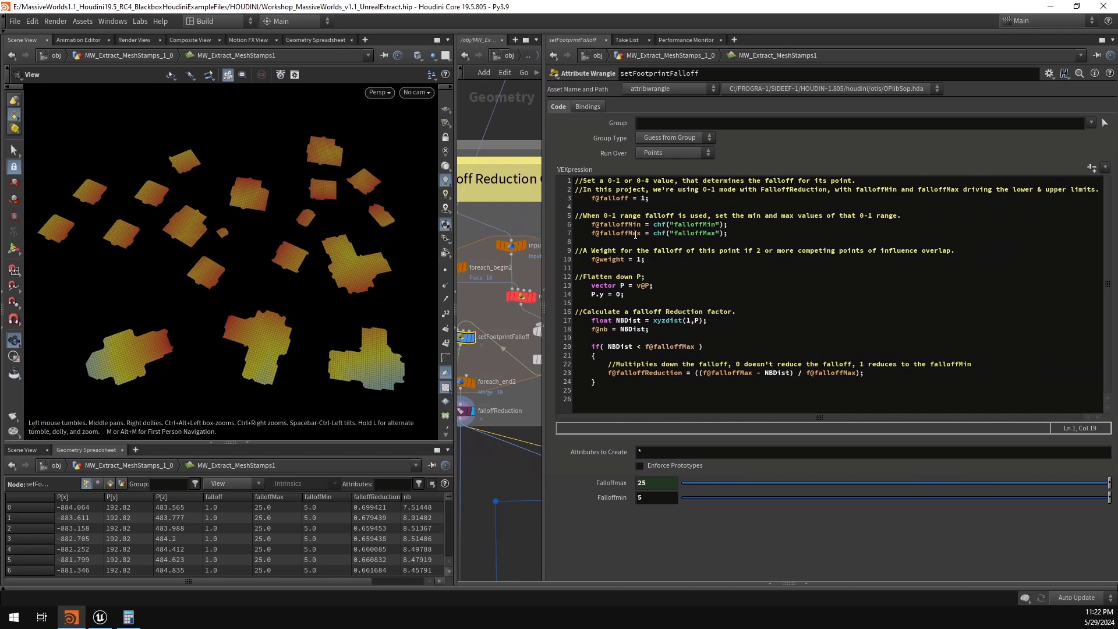
{"action": "left_click_drag", "start_coordinate": [660, 260], "coordinate": [554, 251]}
{"action": "left_click", "coordinate": [670, 260]}
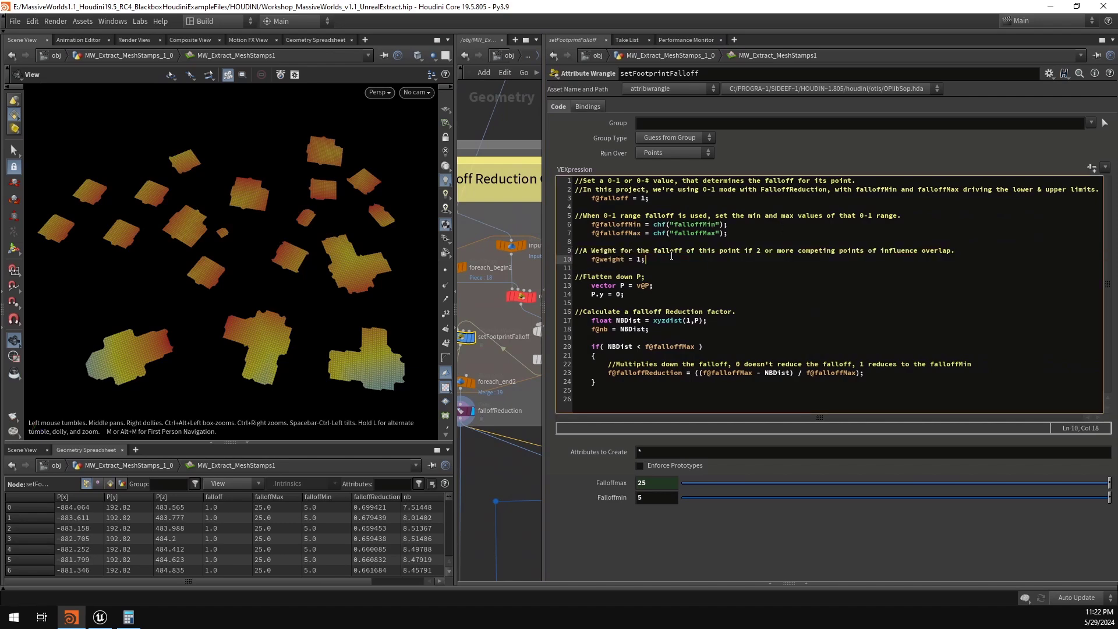
{"action": "left_click_drag", "start_coordinate": [674, 260], "coordinate": [543, 263]}
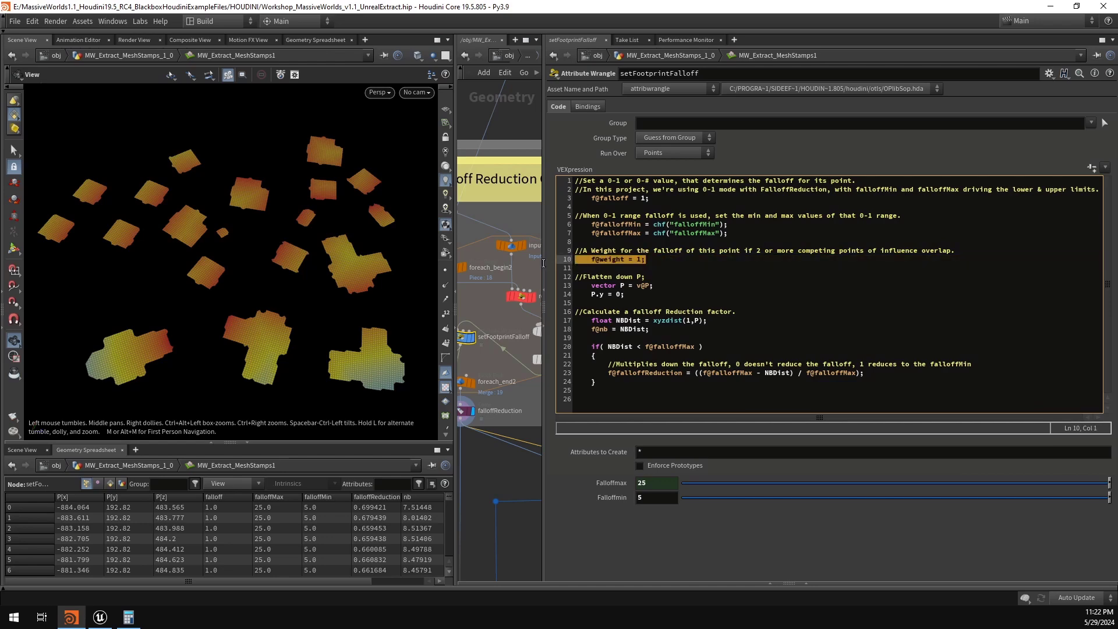
Step: Clear the f@weight = 1 selection and inspect the coloured footprints up close in the viewport
{"action": "left_click", "coordinate": [658, 260]}
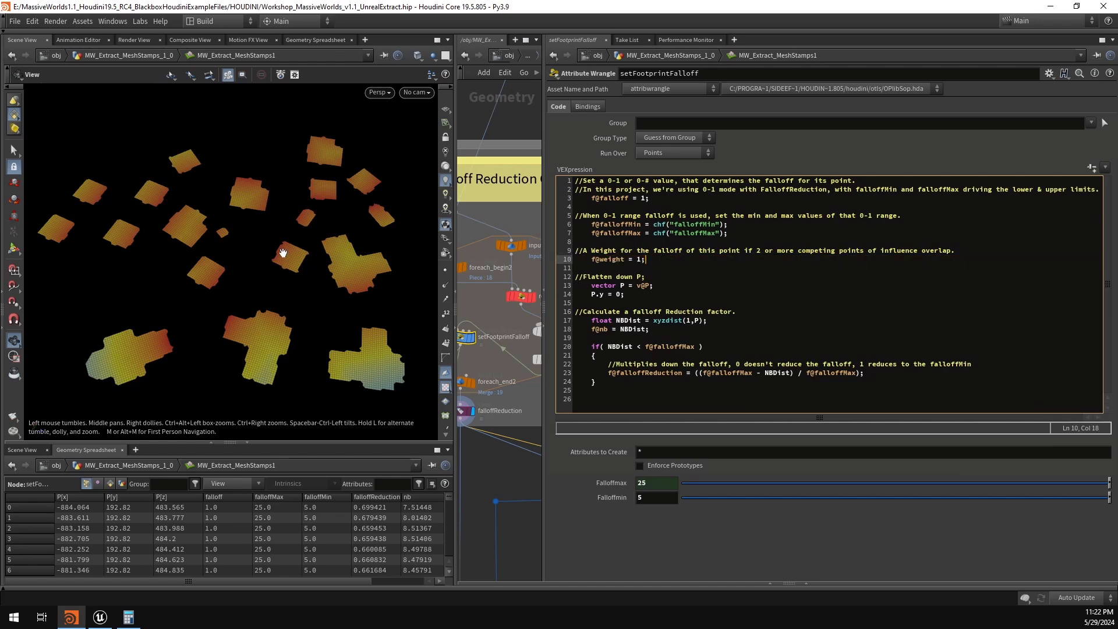
{"action": "left_click_drag", "start_coordinate": [282, 252], "coordinate": [232, 262]}
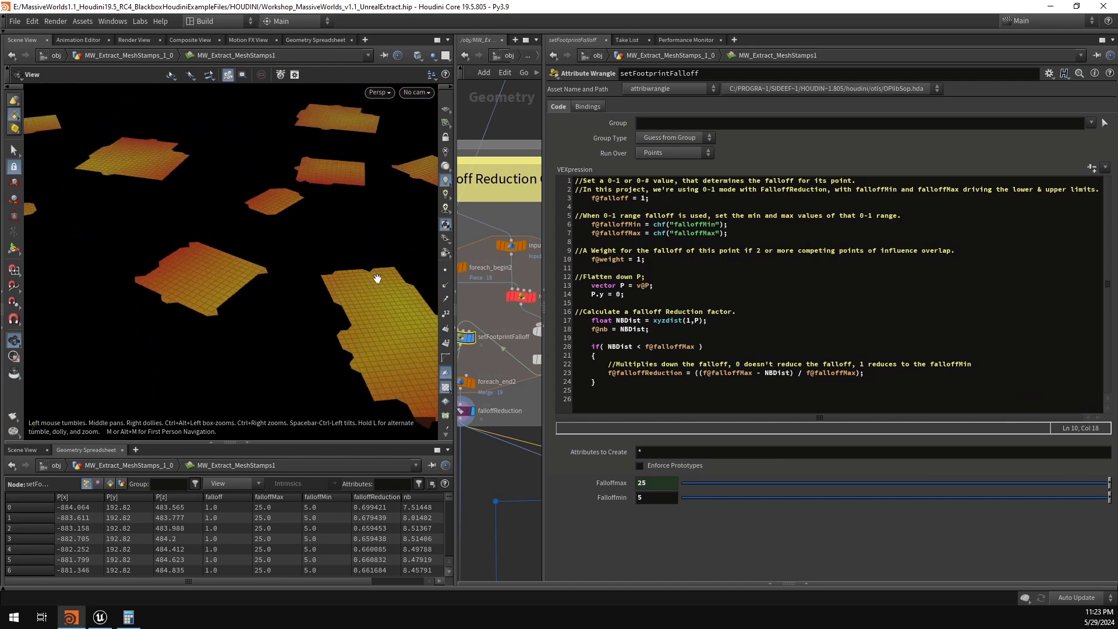
{"action": "middle_click_drag", "start_coordinate": [377, 278], "coordinate": [294, 286]}
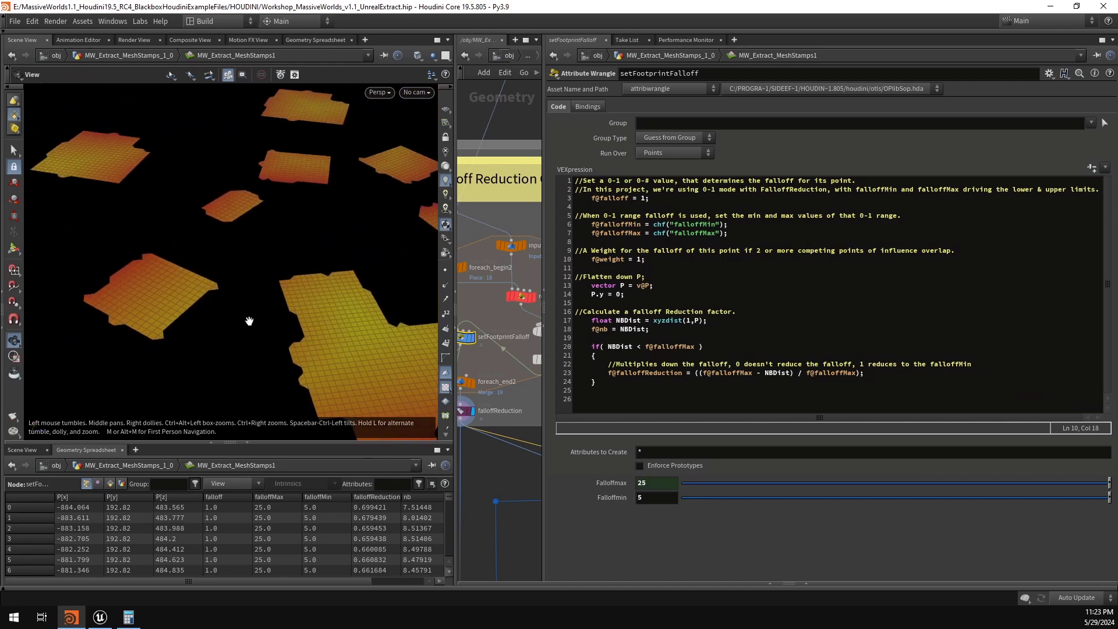
{"action": "right_click_drag", "start_coordinate": [249, 320], "coordinate": [364, 291]}
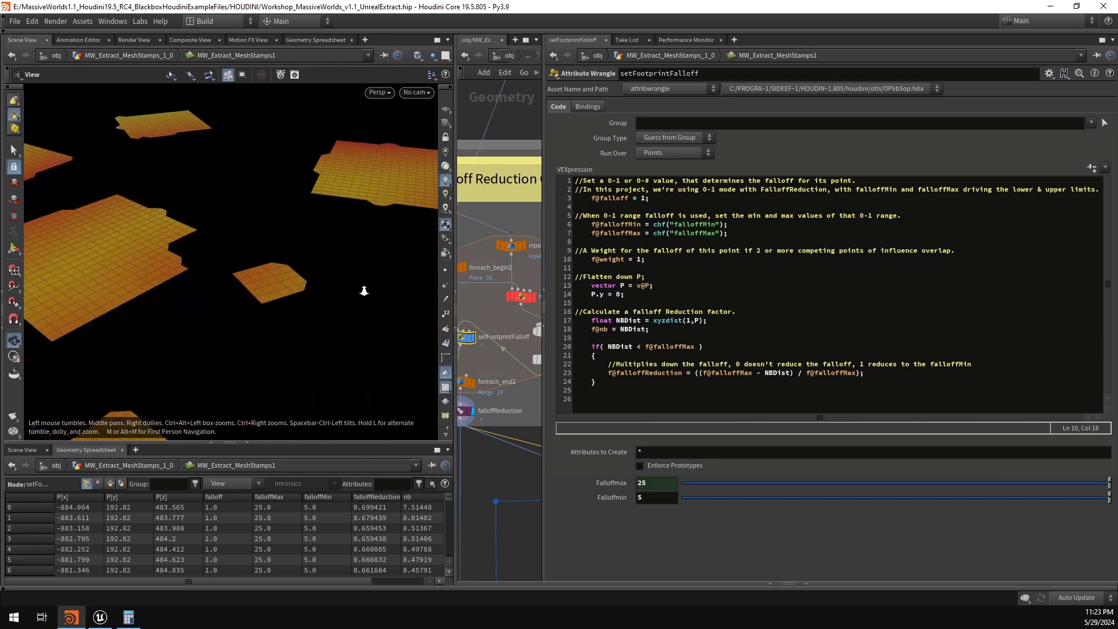
{"action": "middle_click_drag", "start_coordinate": [364, 291], "coordinate": [306, 278]}
Step: Turn on point display and examine the point distribution on the small central footprint and its neighbours
{"action": "left_click", "coordinate": [446, 271]}
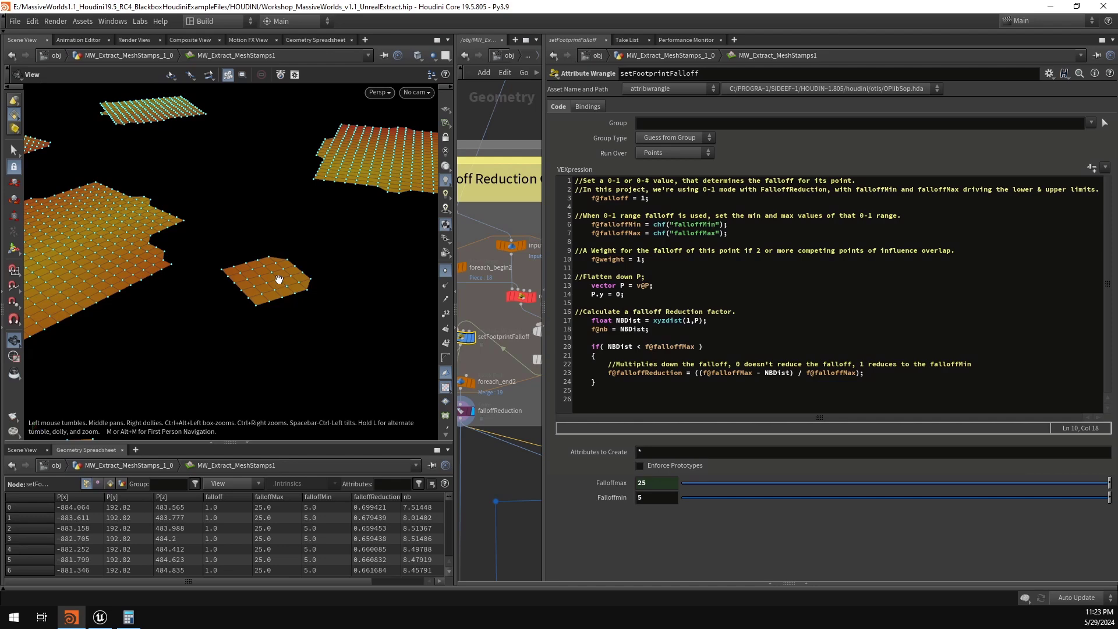
{"action": "left_click_drag", "start_coordinate": [278, 280], "coordinate": [243, 253]}
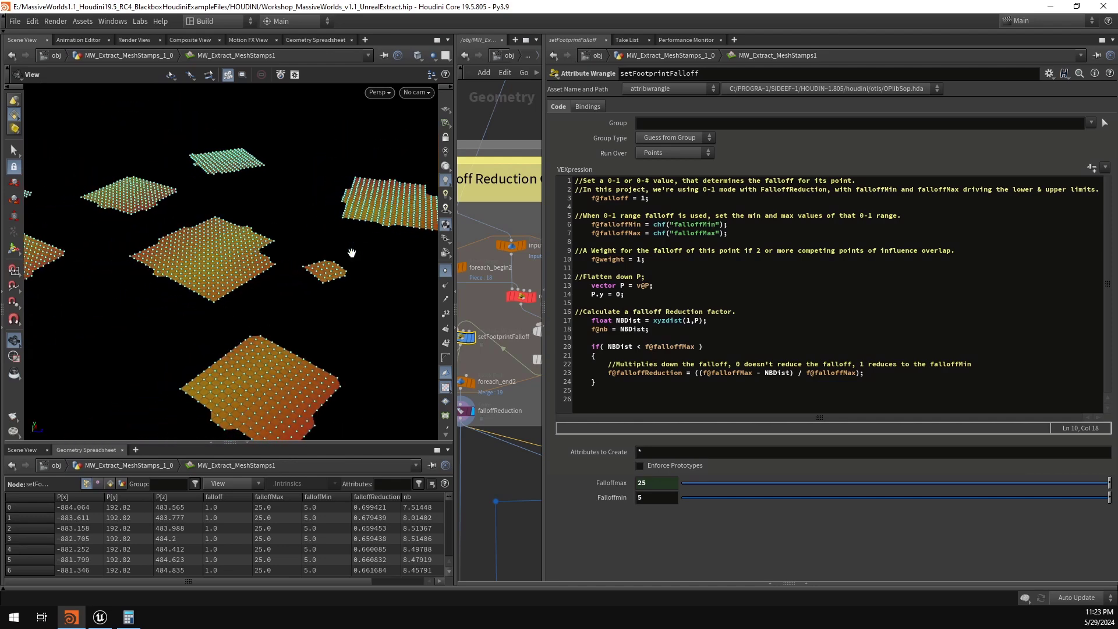
{"action": "left_click_drag", "start_coordinate": [352, 253], "coordinate": [227, 245]}
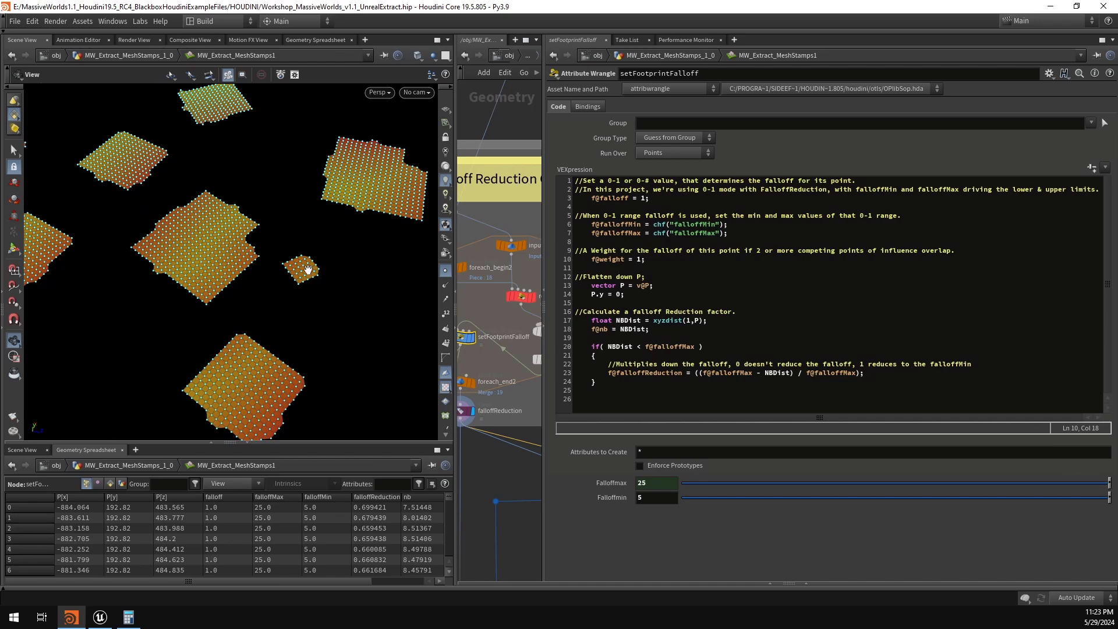
{"action": "scroll", "coordinate": [297, 264], "scroll_direction": "up", "scroll_amount": 3}
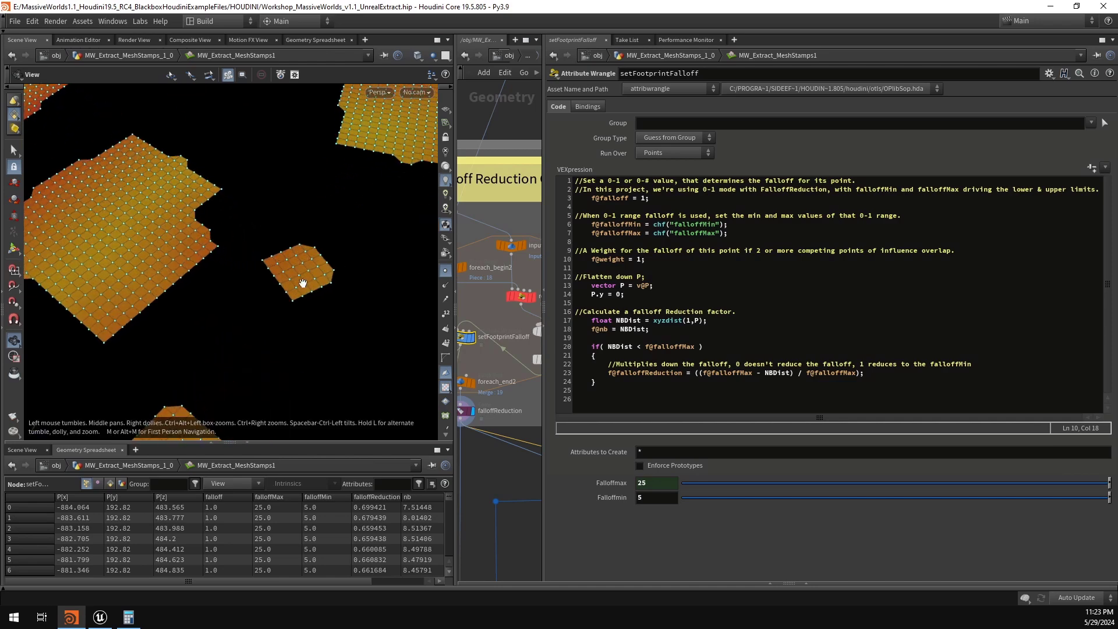
{"action": "left_click_drag", "start_coordinate": [299, 272], "coordinate": [219, 253]}
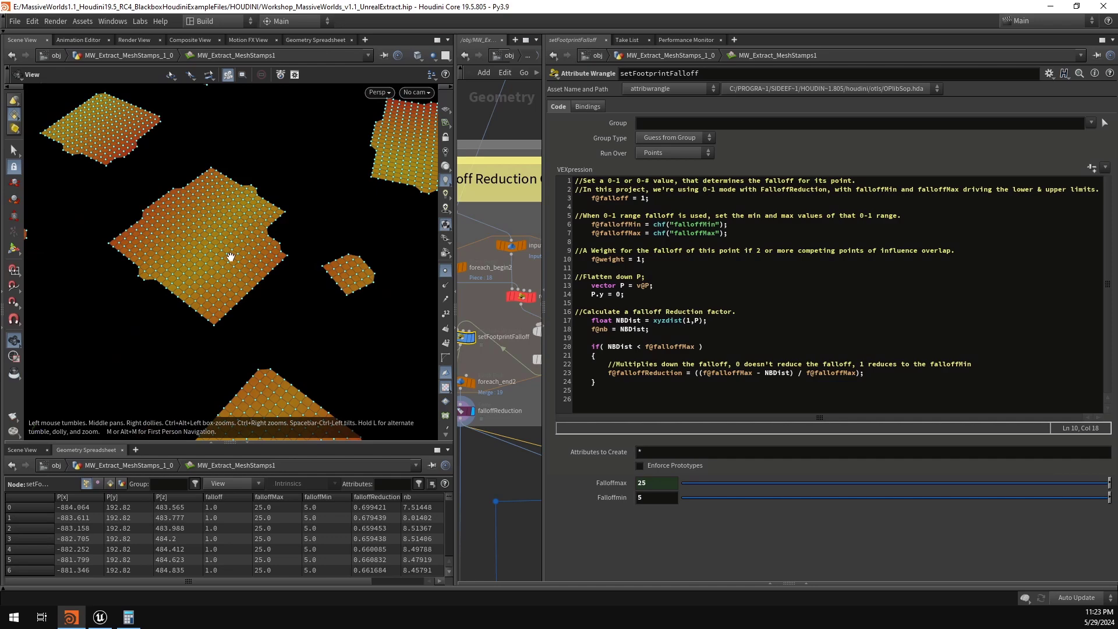
{"action": "scroll", "coordinate": [257, 250], "scroll_direction": "down", "scroll_amount": 3}
{"action": "mouse_move", "coordinate": [257, 250]}
{"action": "left_mouse_down"}
{"action": "mouse_move", "coordinate": [180, 242]}
{"action": "mouse_move", "coordinate": [250, 236]}
{"action": "left_mouse_up"}
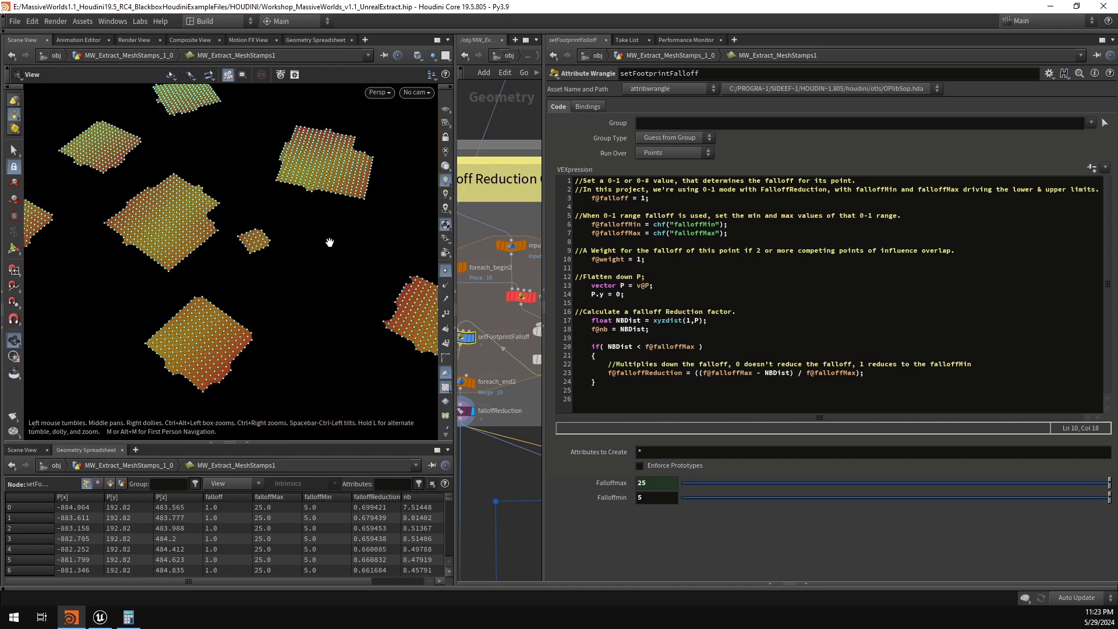
Step: Point out the f@weight = 1 line again and survey the points across the whole set of footprints
{"action": "left_click_drag", "start_coordinate": [683, 259], "coordinate": [530, 258]}
{"action": "left_click", "coordinate": [667, 259]}
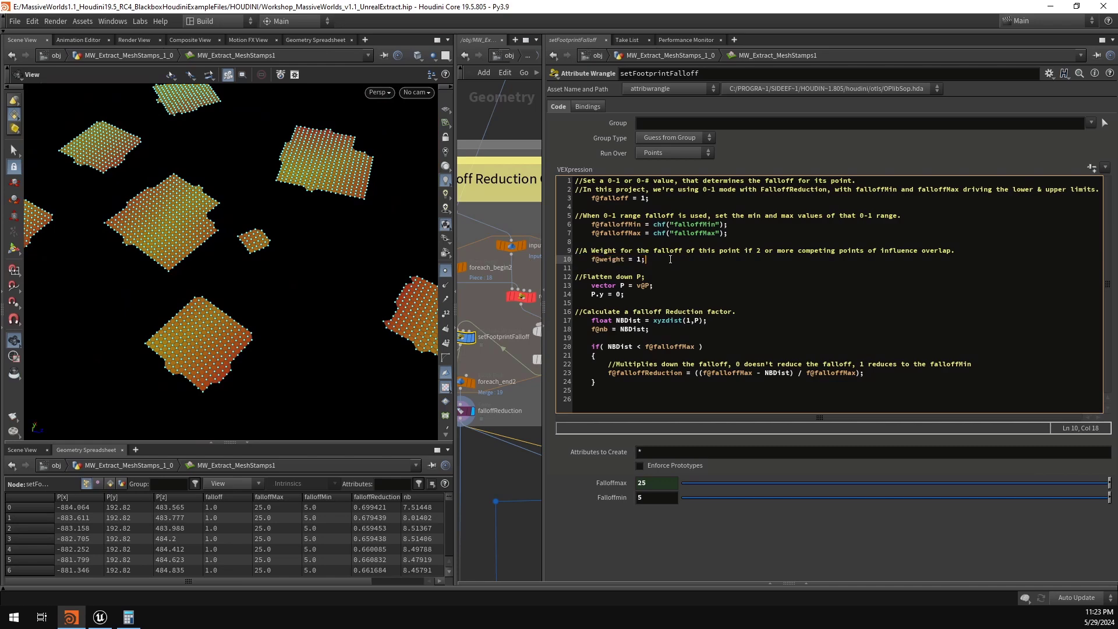
{"action": "scroll", "coordinate": [309, 277], "scroll_direction": "down", "scroll_amount": 4}
{"action": "middle_click_drag", "start_coordinate": [309, 278], "coordinate": [337, 272]}
{"action": "left_click_drag", "start_coordinate": [336, 272], "coordinate": [337, 249]}
{"action": "middle_click_drag", "start_coordinate": [385, 268], "coordinate": [358, 258]}
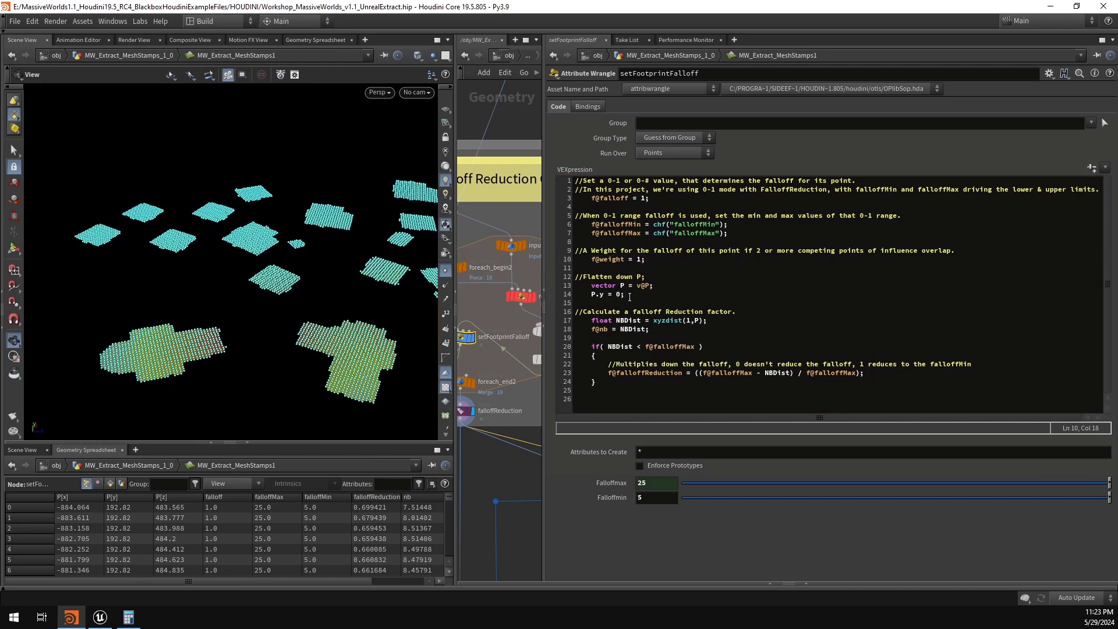
Step: Reveal the Falloff Reduction Calculation network, inspect the flatten2 transform settings, and hide the viewport points
{"action": "left_click_drag", "start_coordinate": [544, 301], "coordinate": [725, 309]}
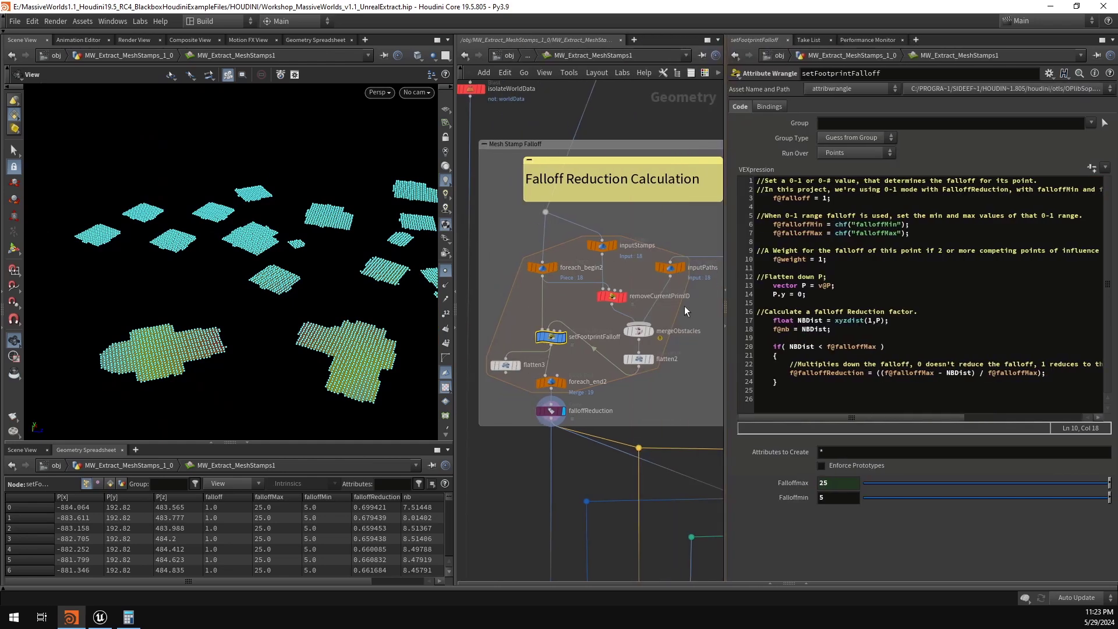
{"action": "left_click", "coordinate": [640, 360]}
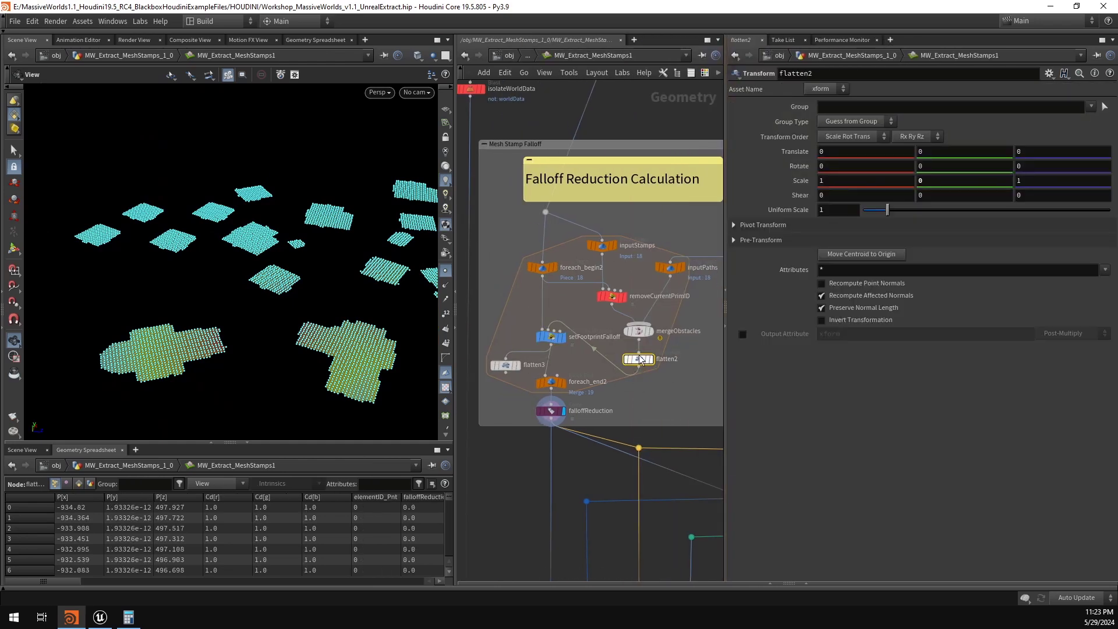
{"action": "scroll", "coordinate": [247, 292], "scroll_direction": "down", "scroll_amount": 5}
{"action": "middle_click_drag", "start_coordinate": [247, 292], "coordinate": [174, 286]}
{"action": "left_click_drag", "start_coordinate": [175, 285], "coordinate": [172, 312]}
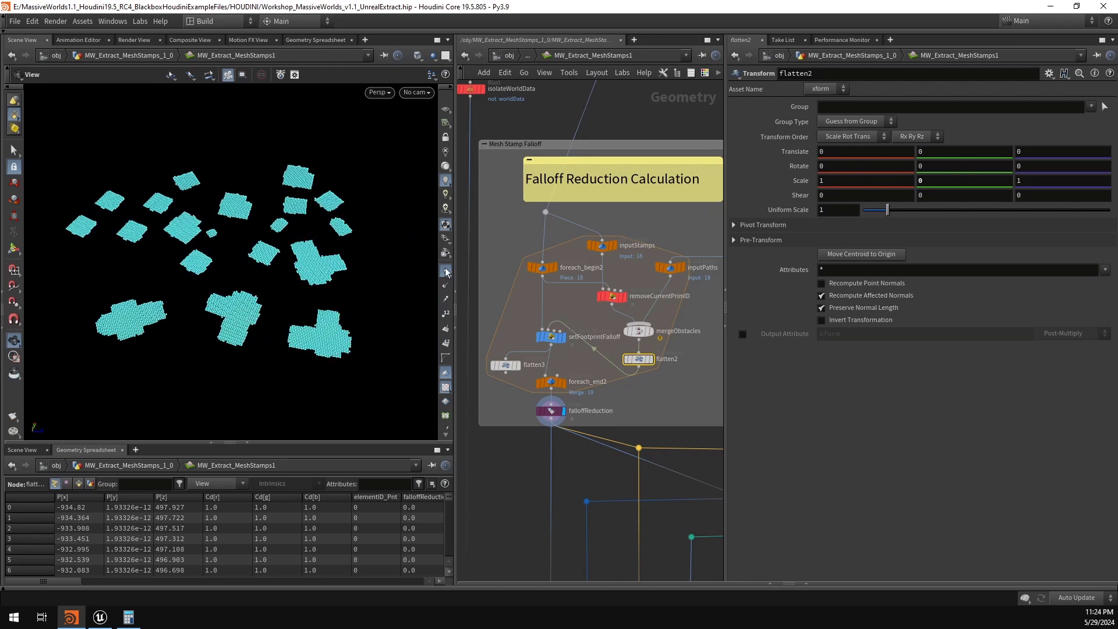
{"action": "left_click", "coordinate": [448, 271]}
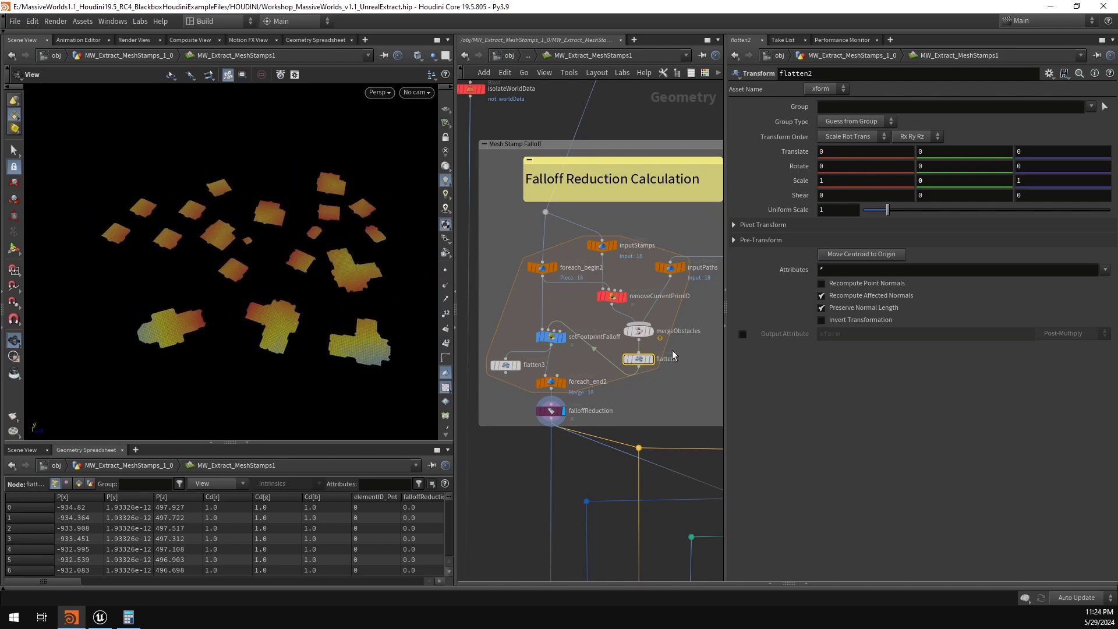
Step: Display flatten3 with flatten2 as a shaded overlay and examine the flattened footprints together with the paths
{"action": "left_click", "coordinate": [520, 370]}
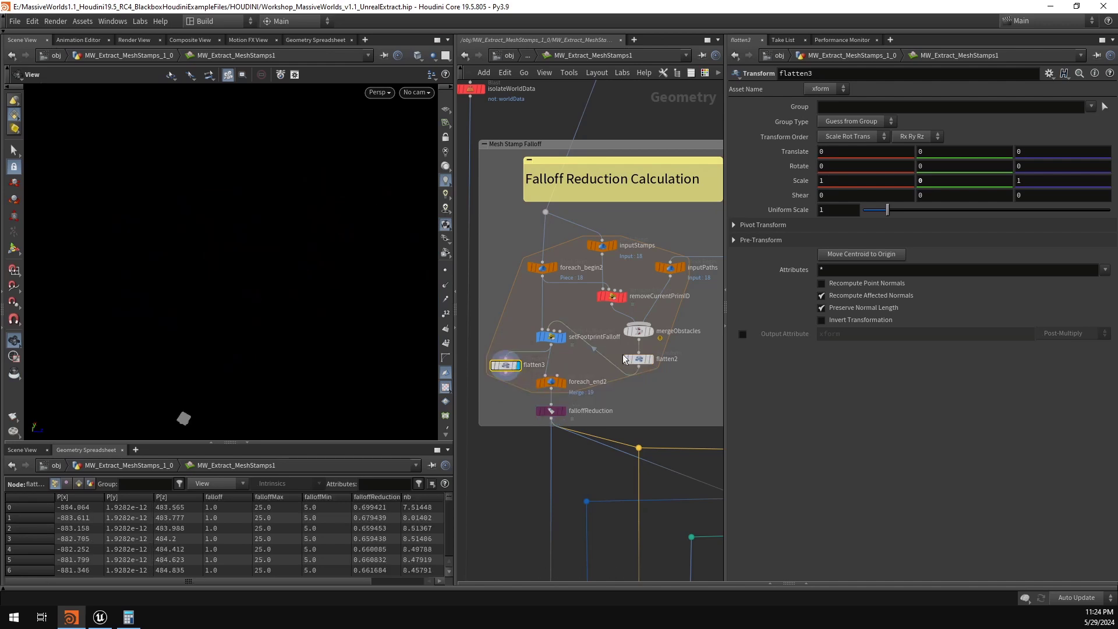
{"action": "left_click", "coordinate": [648, 361]}
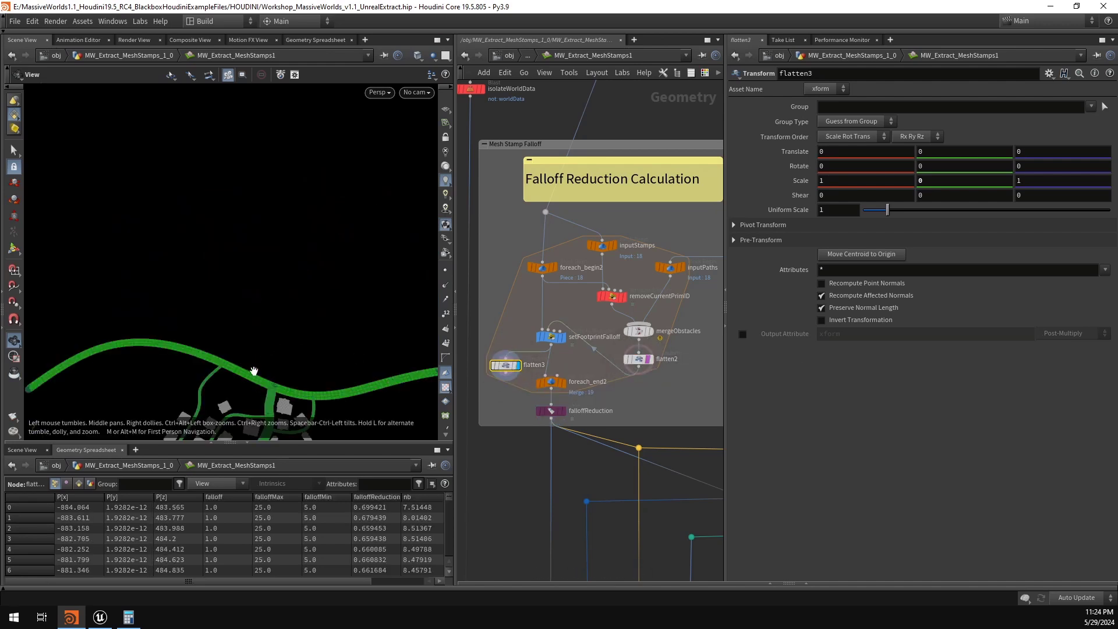
{"action": "key", "text": "f"}
{"action": "right_click_drag", "start_coordinate": [258, 309], "coordinate": [317, 264]}
{"action": "left_click_drag", "start_coordinate": [317, 264], "coordinate": [282, 281]}
{"action": "middle_click_drag", "start_coordinate": [282, 281], "coordinate": [287, 271]}
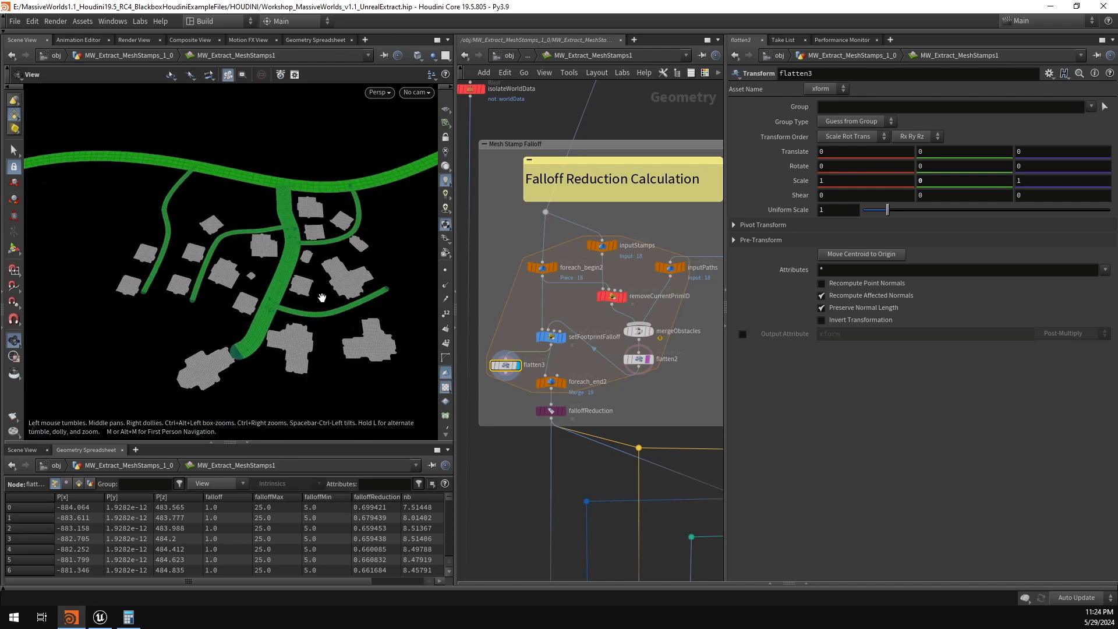
{"action": "mouse_move", "coordinate": [258, 285]}
{"action": "left_mouse_down"}
{"action": "mouse_move", "coordinate": [247, 219]}
{"action": "mouse_move", "coordinate": [250, 287]}
{"action": "left_mouse_up"}
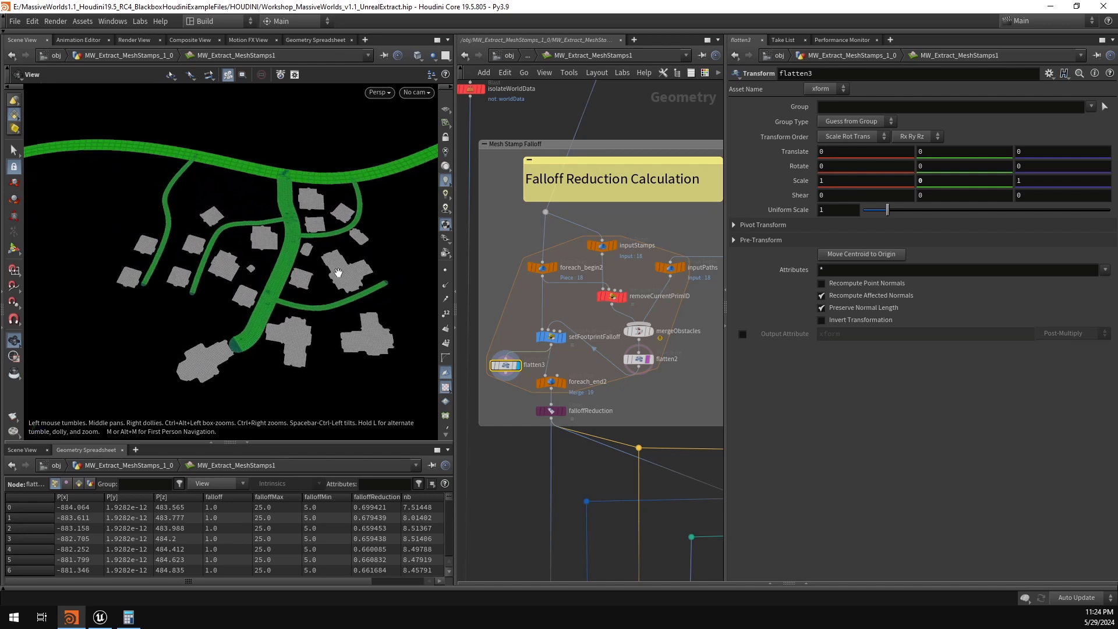
{"action": "scroll", "coordinate": [339, 273], "scroll_direction": "up", "scroll_amount": 2}
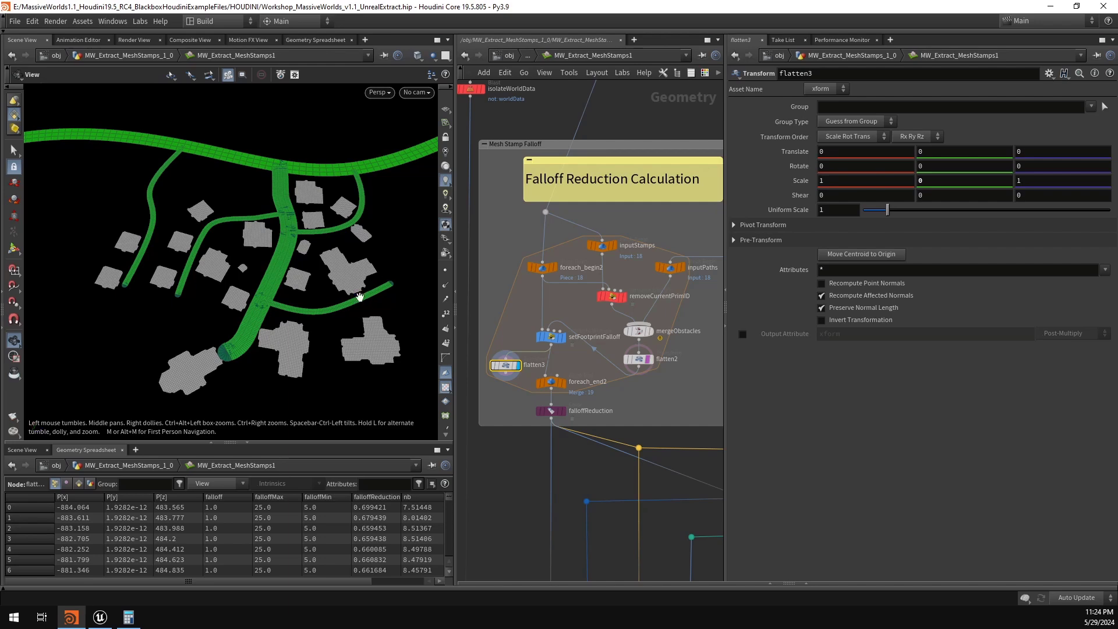
Step: Open the setFootprintFalloff wrangle code and examine the xyzdist(1,P) and P.y = 0 lines
{"action": "left_click_drag", "start_coordinate": [578, 312], "coordinate": [531, 349]}
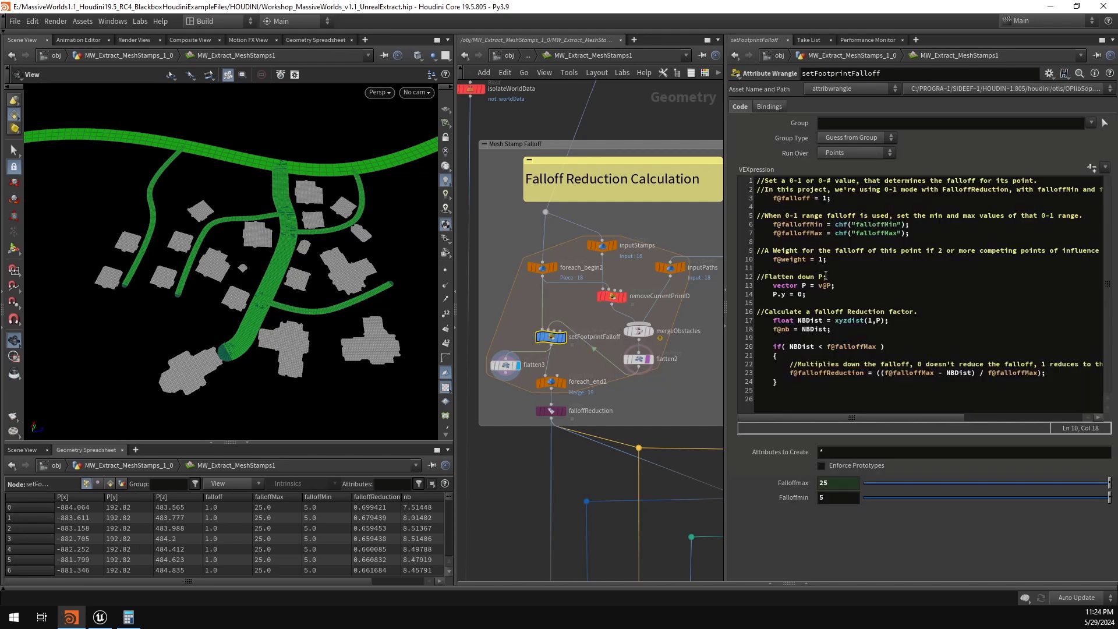
{"action": "left_click_drag", "start_coordinate": [899, 322], "coordinate": [834, 320]}
{"action": "left_click", "coordinate": [892, 322]}
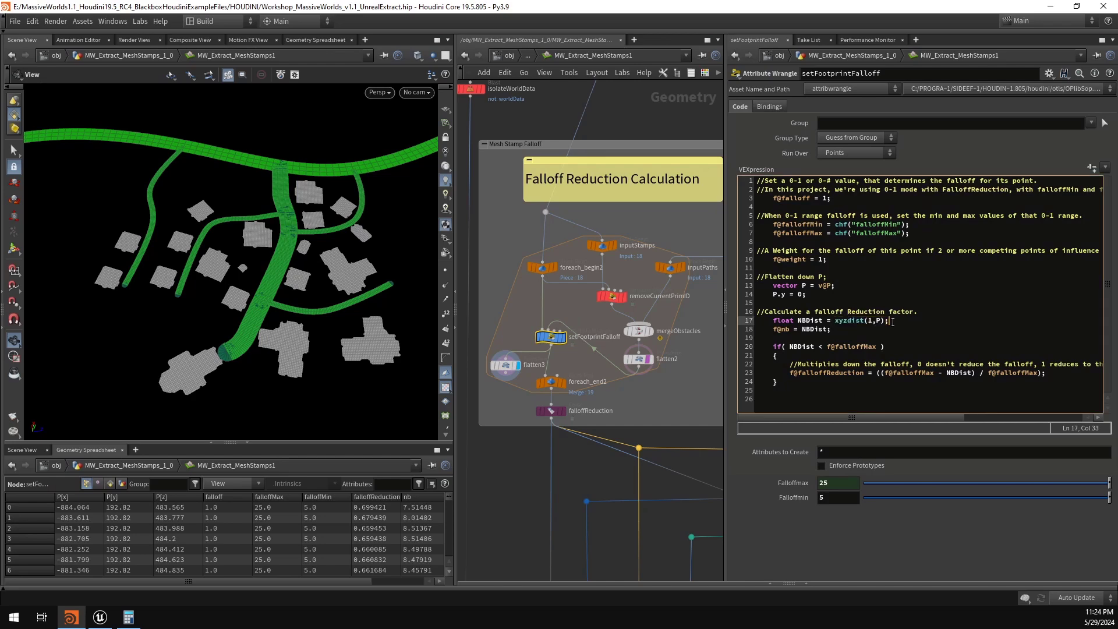
{"action": "left_click_drag", "start_coordinate": [810, 294], "coordinate": [789, 295]}
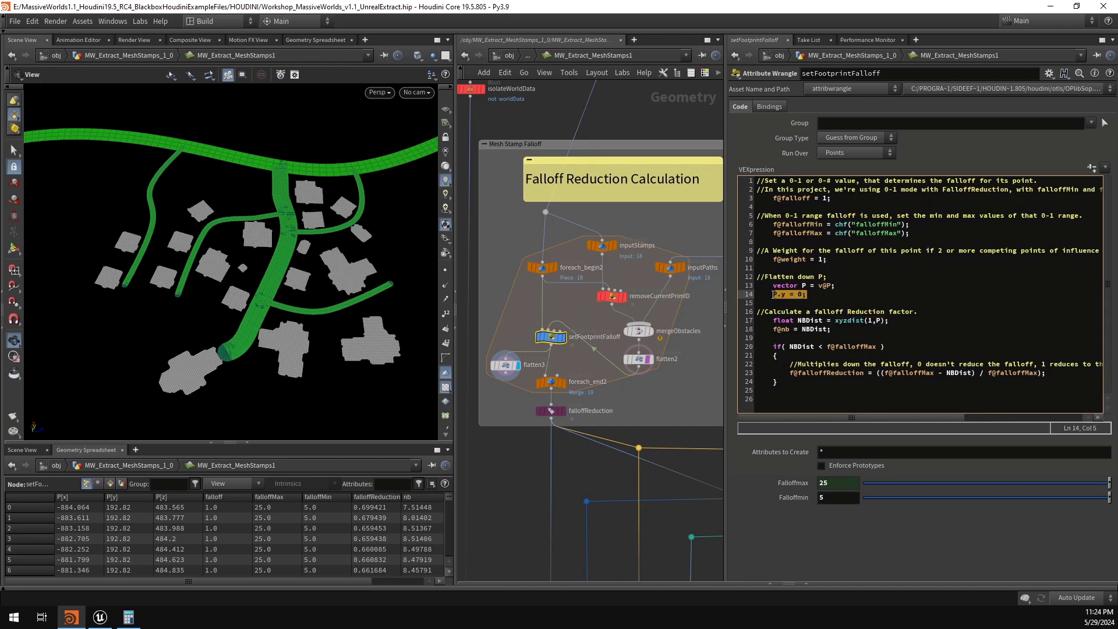
Step: Turn on point display, show only the setFootprintFalloff output, and frame its single footprint in the viewport
{"action": "left_click", "coordinate": [445, 272]}
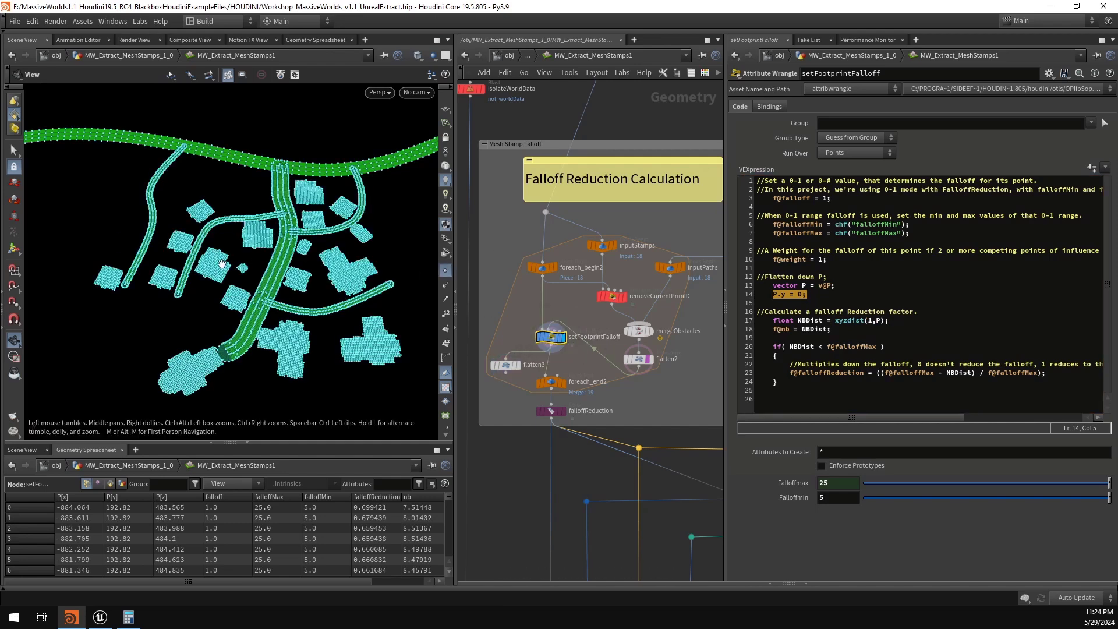
{"action": "scroll", "coordinate": [122, 269], "scroll_direction": "up", "scroll_amount": 4}
{"action": "left_click", "coordinate": [564, 337]}
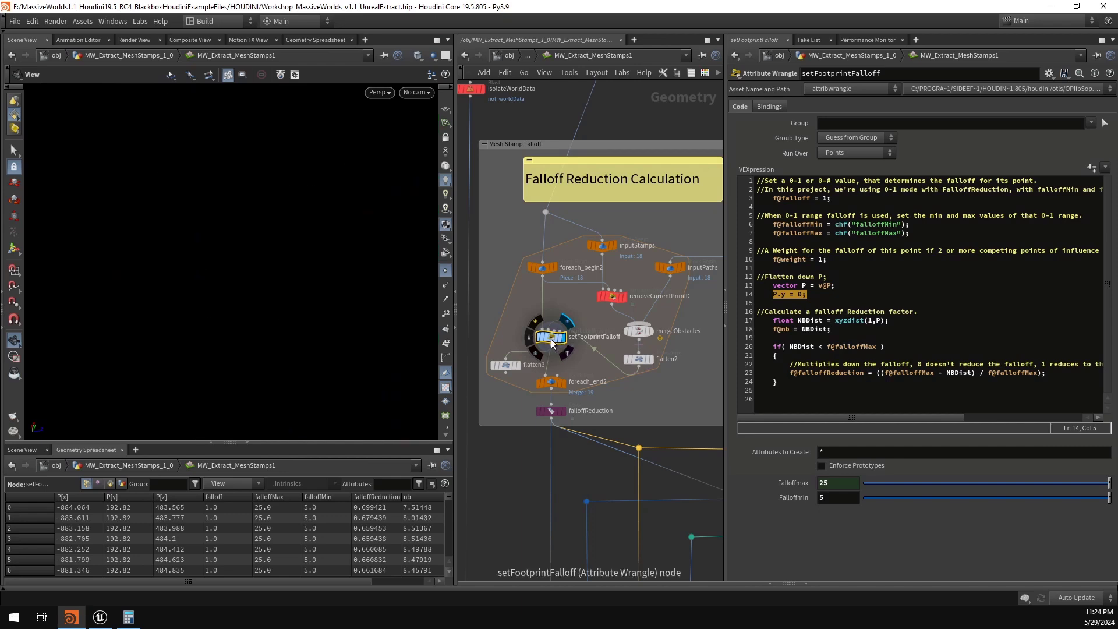
{"action": "key", "text": "space+g"}
{"action": "left_click_drag", "start_coordinate": [282, 304], "coordinate": [293, 300]}
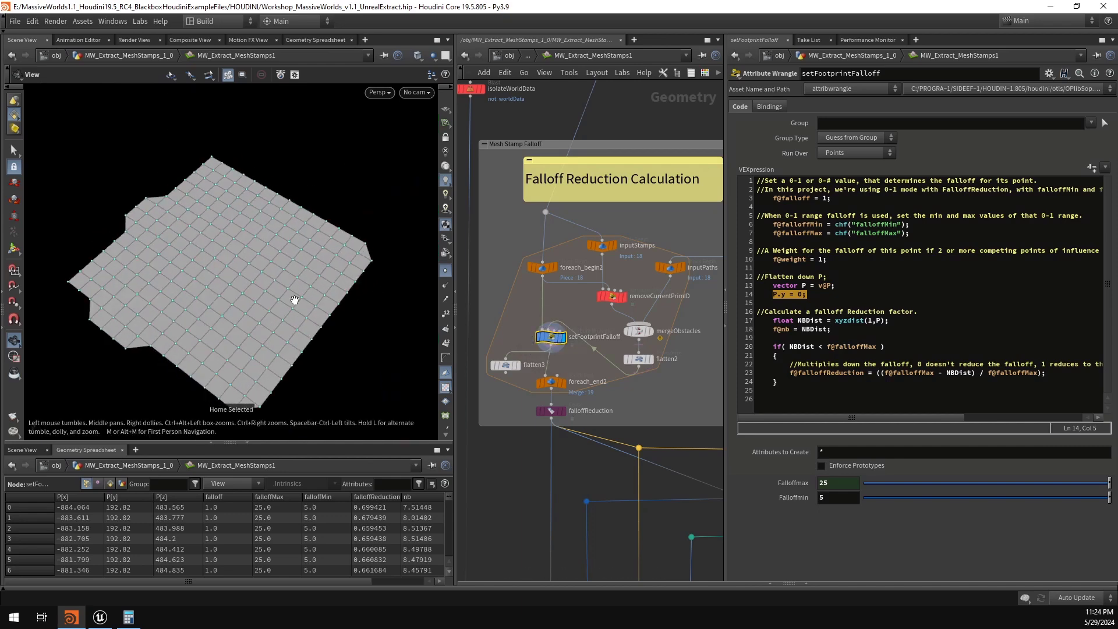
Step: Overlay the shaded mergeObstacles geometry and compare the current footprint with the surrounding paths and neighbouring footprints
{"action": "left_click", "coordinate": [647, 332]}
{"action": "scroll", "coordinate": [295, 244], "scroll_direction": "down", "scroll_amount": 8}
{"action": "left_click_drag", "start_coordinate": [215, 244], "coordinate": [307, 260]}
{"action": "scroll", "coordinate": [351, 273], "scroll_direction": "up", "scroll_amount": 3}
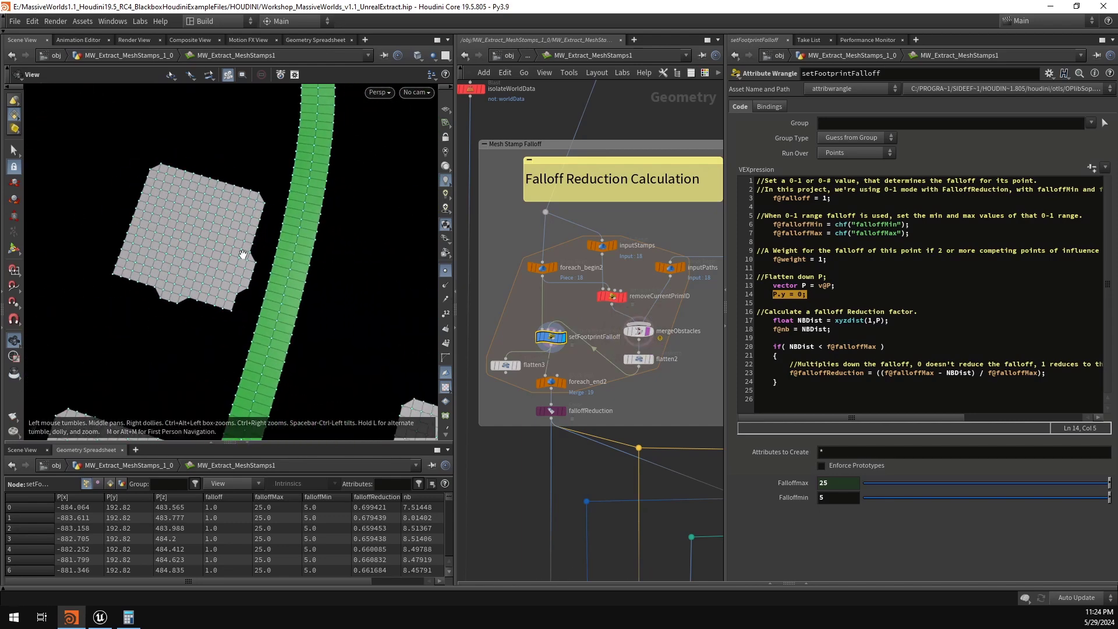
{"action": "scroll", "coordinate": [256, 266], "scroll_direction": "up", "scroll_amount": 4}
{"action": "scroll", "coordinate": [256, 267], "scroll_direction": "down", "scroll_amount": 10}
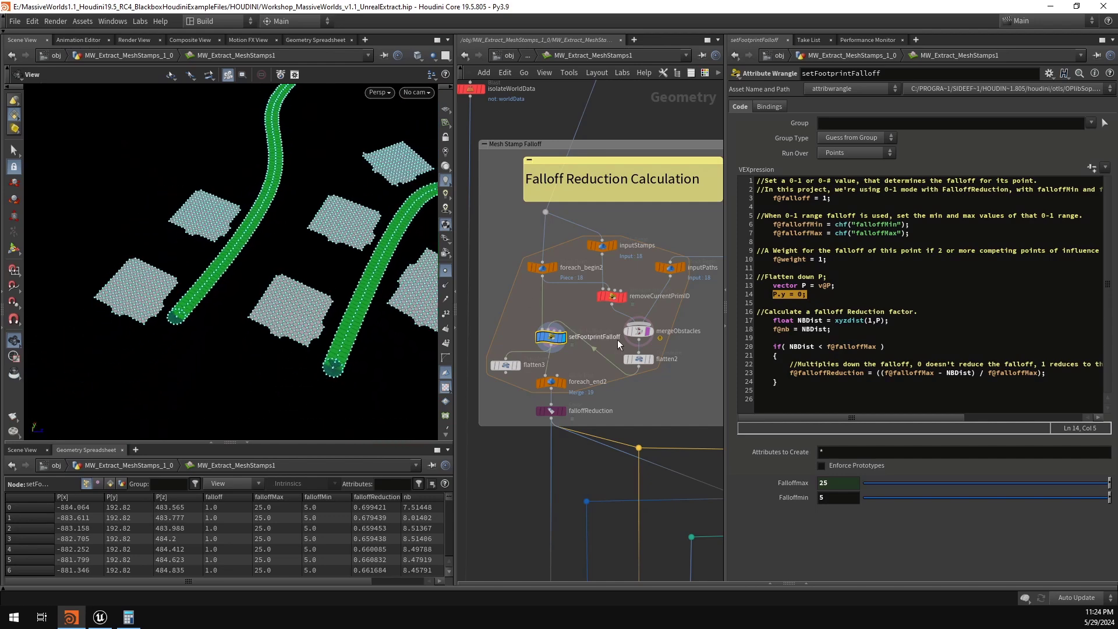
Step: Switch the mergeObstacles overlay to a wireframe template so the current footprint stands out from its obstacles
{"action": "left_click", "coordinate": [647, 333]}
{"action": "left_click", "coordinate": [648, 334]}
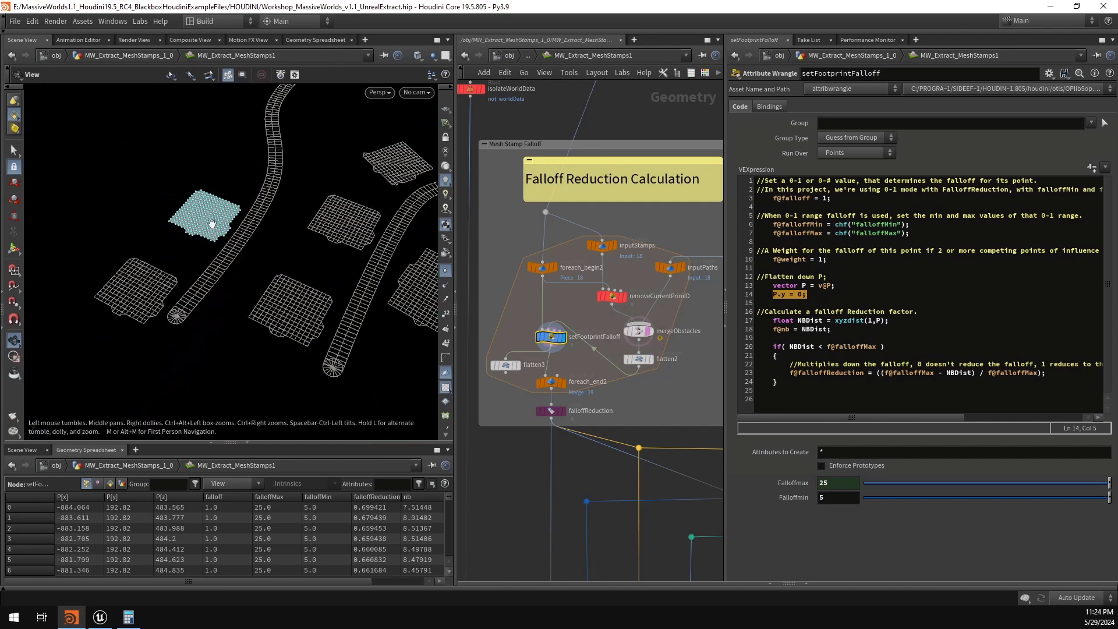
{"action": "scroll", "coordinate": [231, 225], "scroll_direction": "up", "scroll_amount": 3}
{"action": "scroll", "coordinate": [230, 225], "scroll_direction": "up", "scroll_amount": 3}
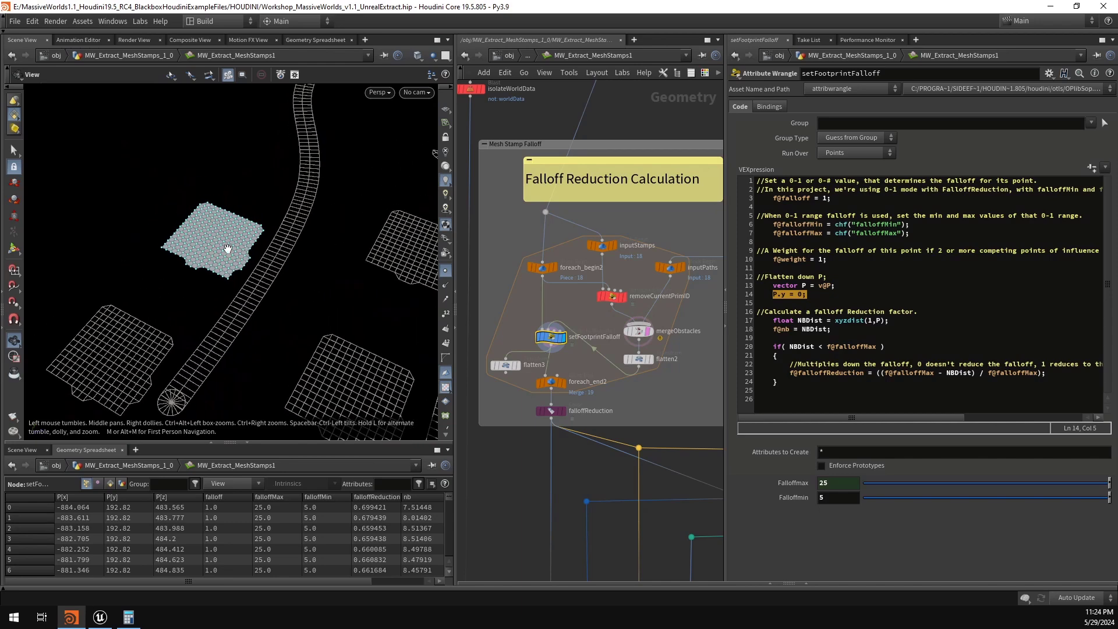
Step: Highlight the nb attribute name in the f@nb = NBDist line of the setFootprintFalloff code
{"action": "left_click", "coordinate": [844, 294]}
{"action": "double_click", "coordinate": [783, 329]}
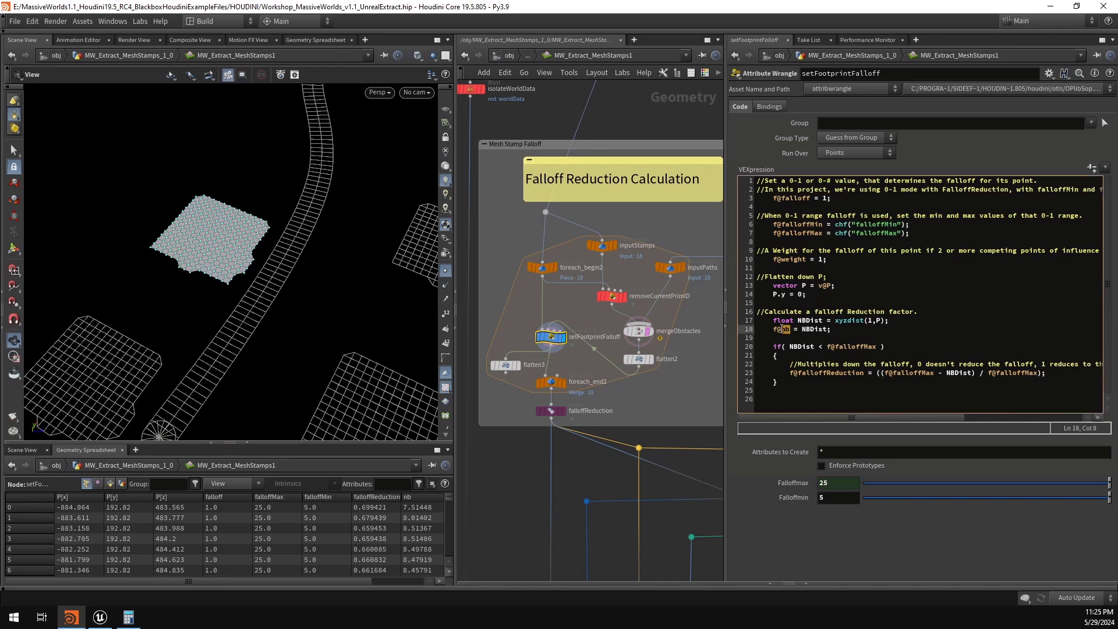
{"action": "left_click", "coordinate": [830, 329]}
Step: Enable the nb scene visualizer and inspect its values at the footprint corner nearest the path
{"action": "key", "text": "d"}
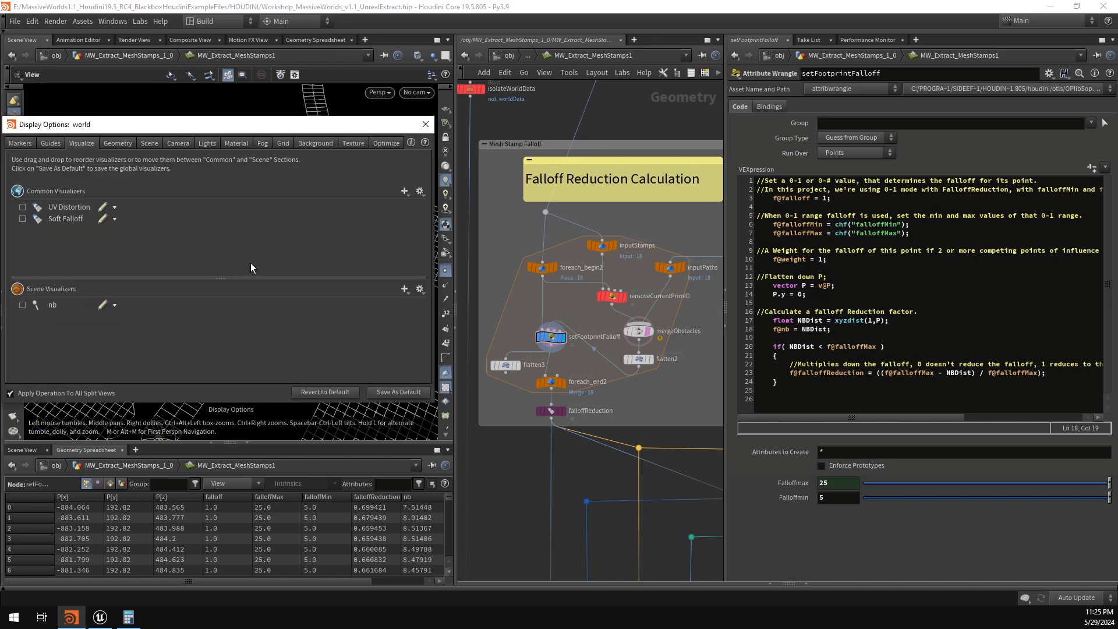
{"action": "left_click", "coordinate": [22, 304]}
{"action": "left_click", "coordinate": [426, 124]}
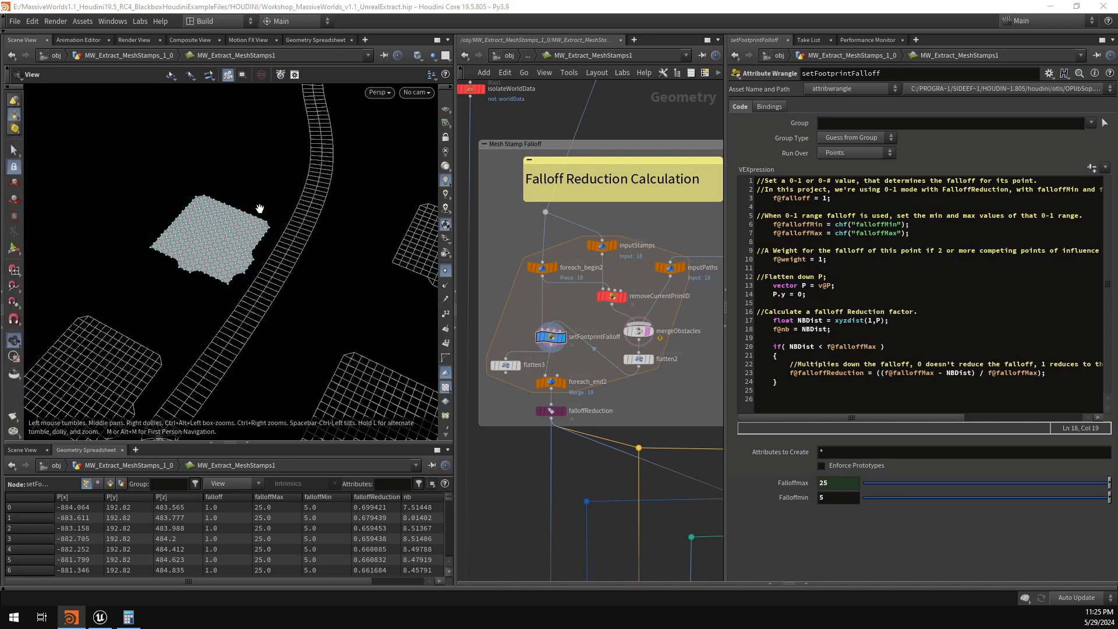
{"action": "left_click_drag", "start_coordinate": [234, 237], "coordinate": [332, 231]}
{"action": "right_click_drag", "start_coordinate": [332, 232], "coordinate": [326, 201]}
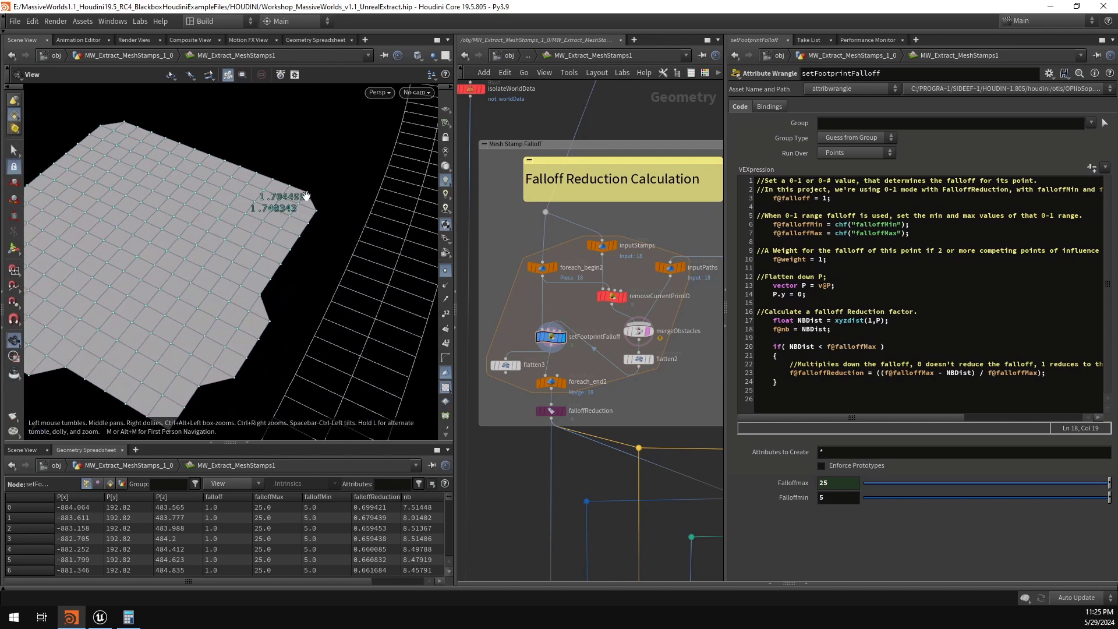
Step: Inspect the nb values along the footprint edge facing the path and compare its spacing to the surrounding obstacles
{"action": "left_click_drag", "start_coordinate": [326, 201], "coordinate": [314, 201]}
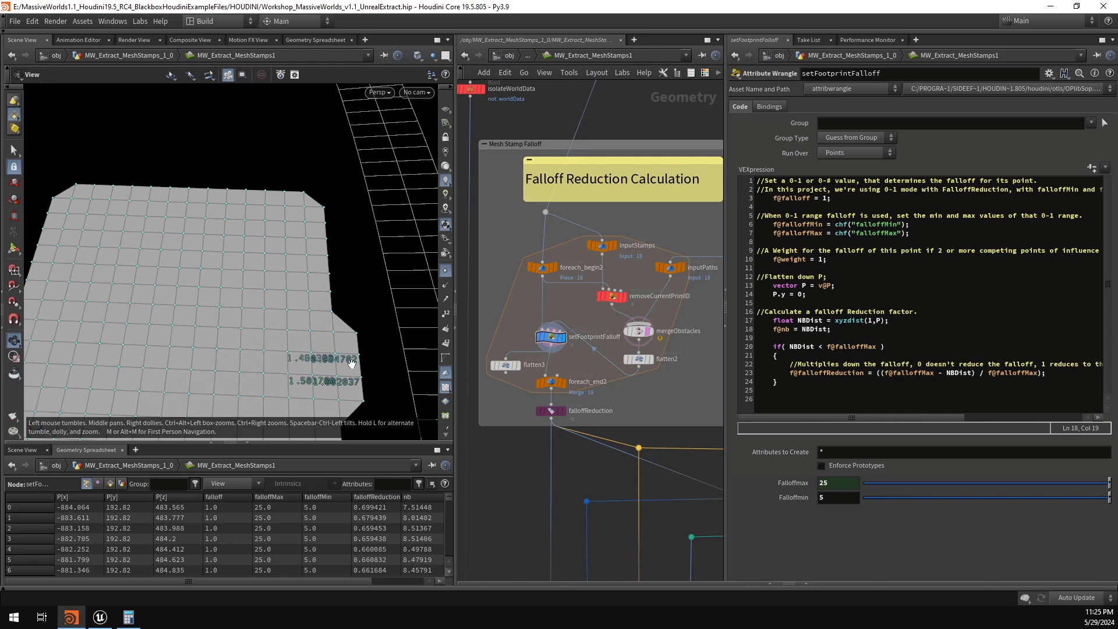
{"action": "left_click_drag", "start_coordinate": [326, 372], "coordinate": [338, 290]}
{"action": "middle_click_drag", "start_coordinate": [337, 290], "coordinate": [272, 266]}
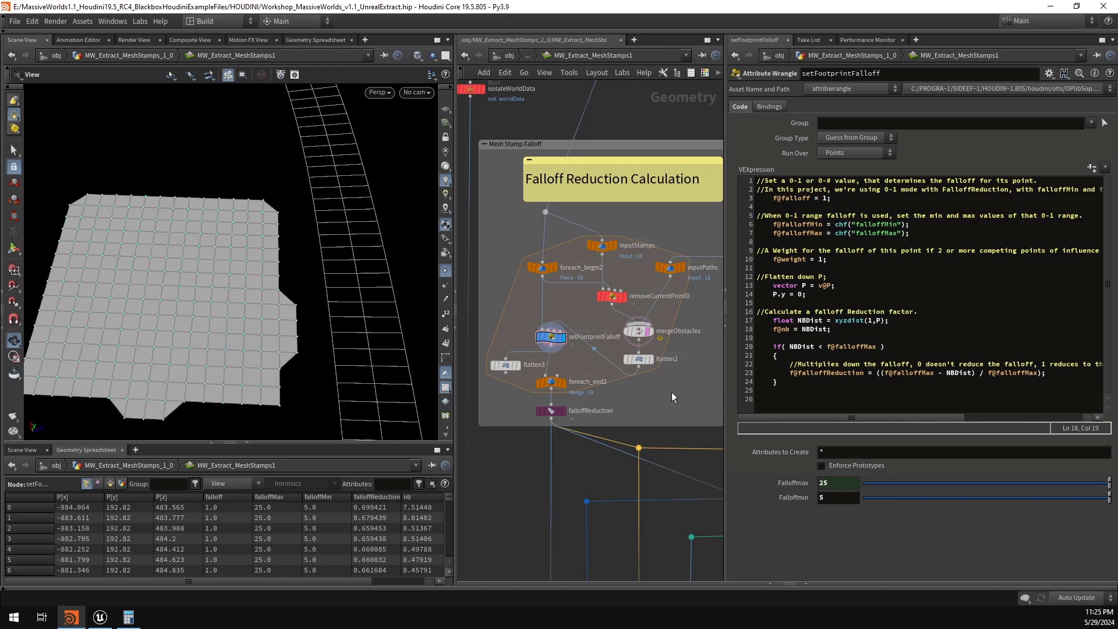
{"action": "right_click_drag", "start_coordinate": [382, 300], "coordinate": [242, 286]}
{"action": "left_click_drag", "start_coordinate": [241, 286], "coordinate": [303, 274]}
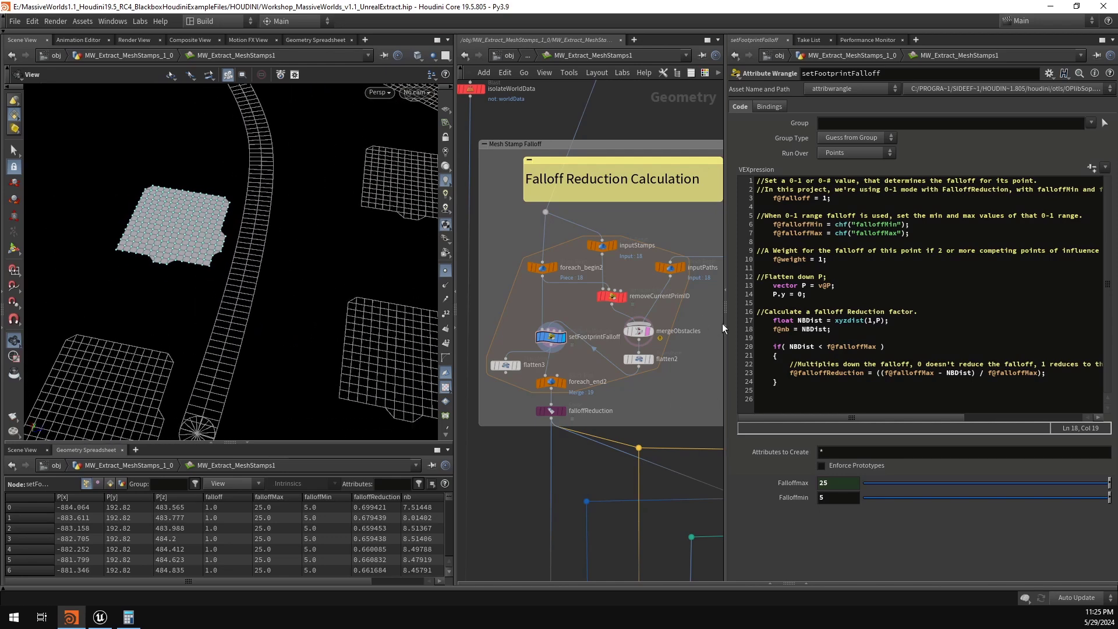
Step: Disconnect inputPaths from mergeObstacles and inspect the nb values on the footprint side facing the neighbouring footprints
{"action": "key", "text": "y"}
{"action": "left_click_drag", "start_coordinate": [669, 306], "coordinate": [646, 291]}
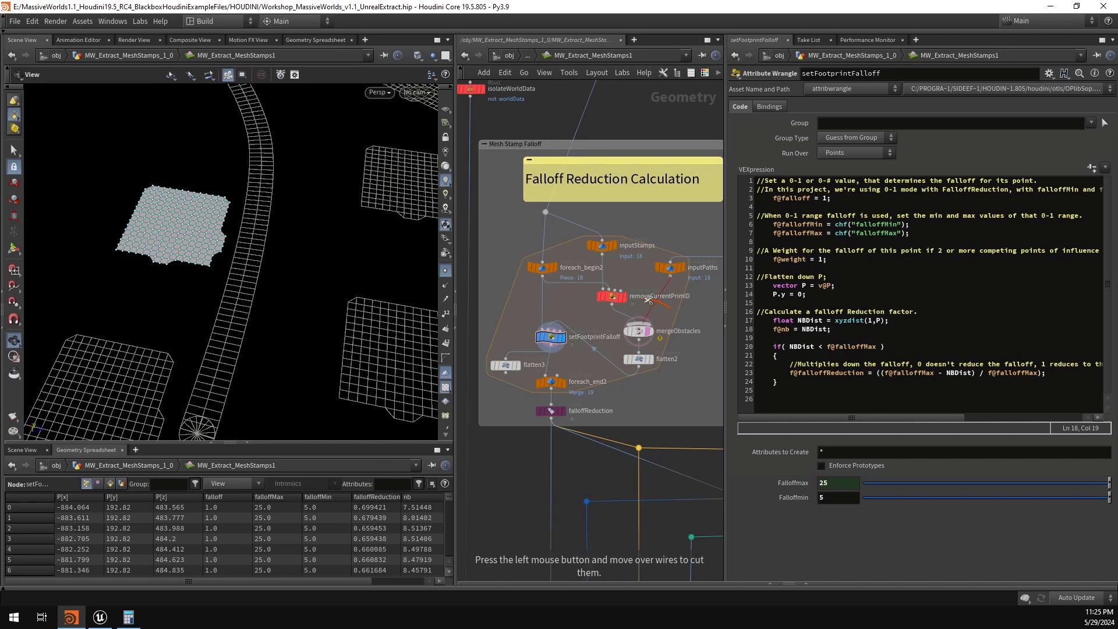
{"action": "left_click_drag", "start_coordinate": [221, 233], "coordinate": [260, 252]}
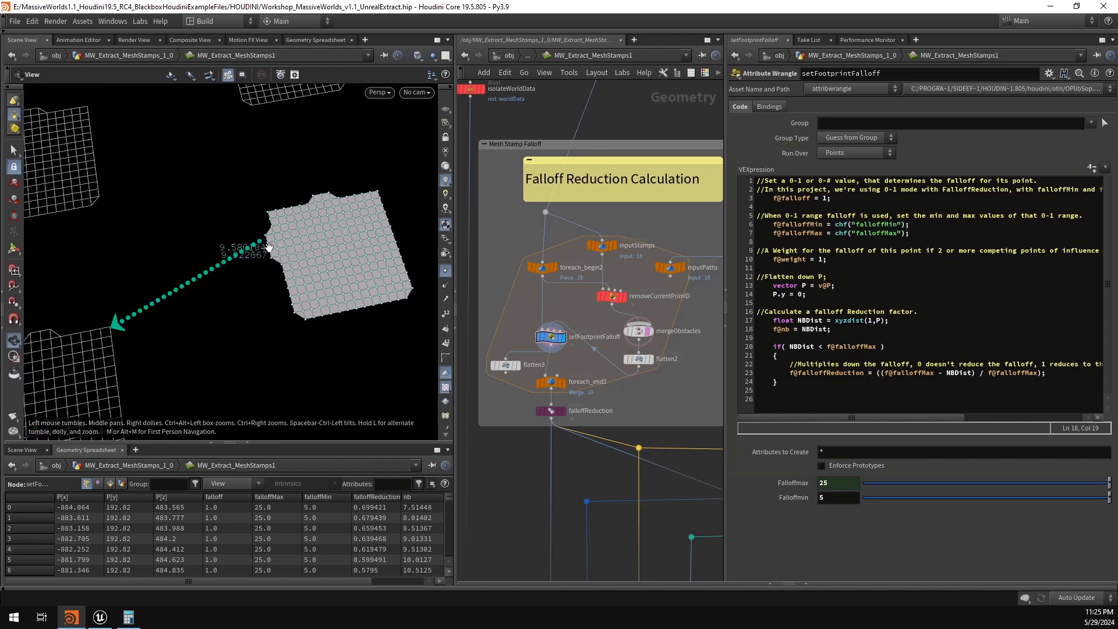
{"action": "left_click_drag", "start_coordinate": [250, 242], "coordinate": [222, 254]}
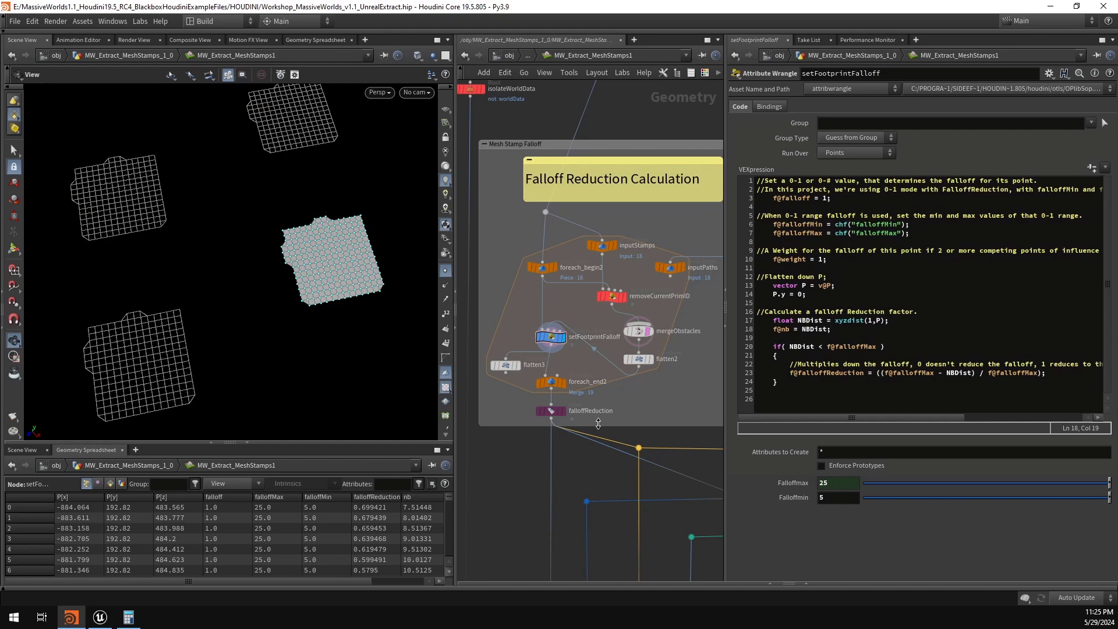
{"action": "scroll", "coordinate": [327, 298], "scroll_direction": "down", "scroll_amount": 4}
{"action": "left_click_drag", "start_coordinate": [335, 298], "coordinate": [280, 285]}
{"action": "mouse_move", "coordinate": [293, 282]}
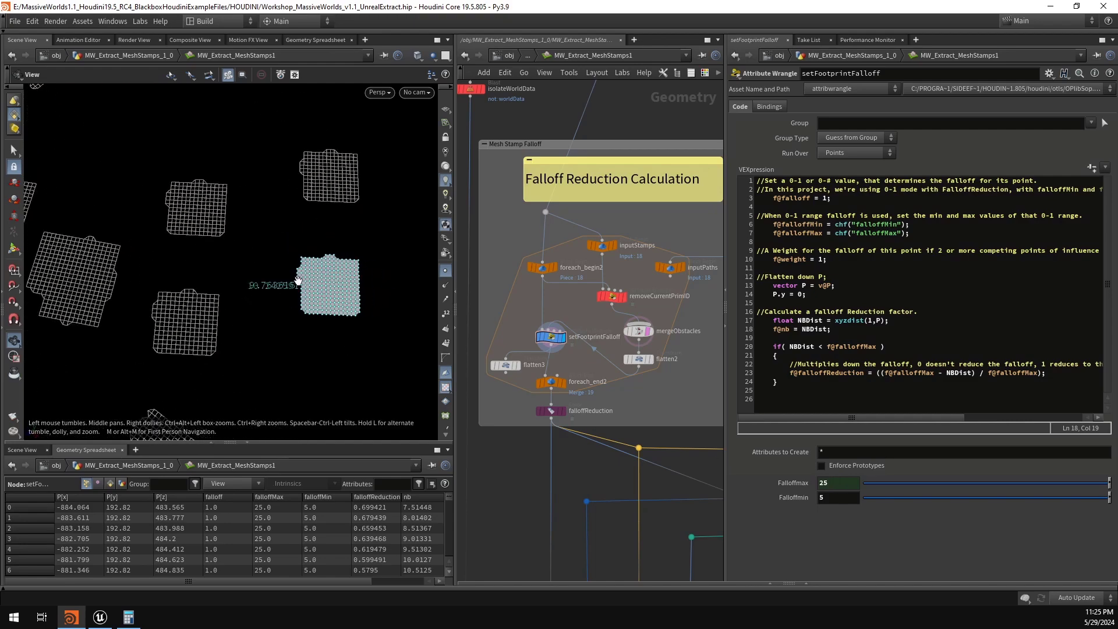
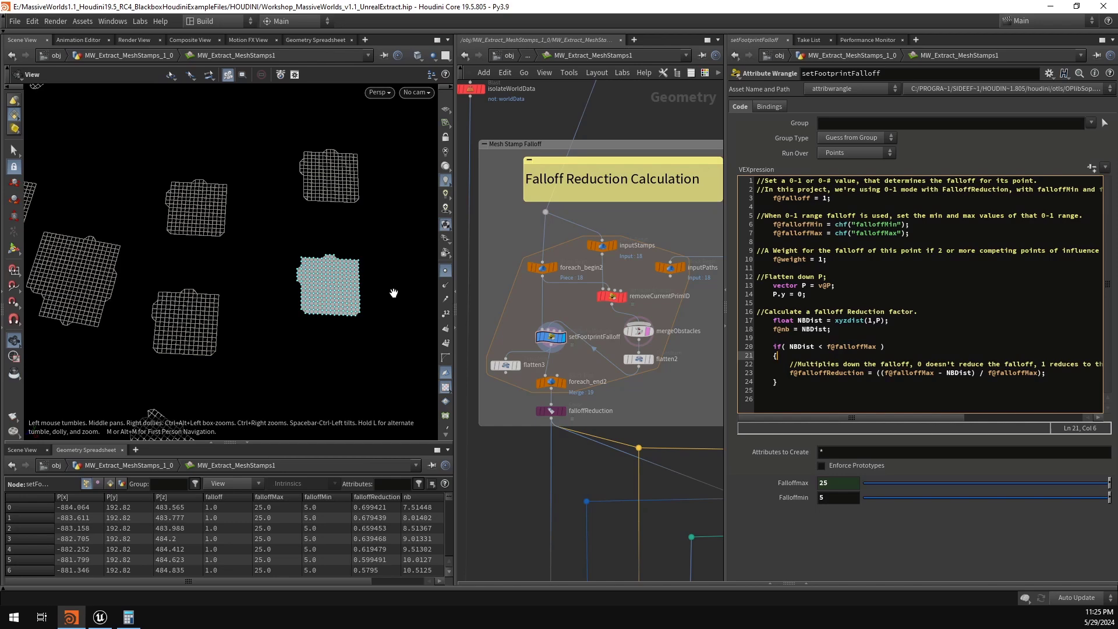
Step: Switch to Calculator and divide 9 by 25, the example obstacle distance over falloffMax
{"action": "left_click", "coordinate": [128, 617]}
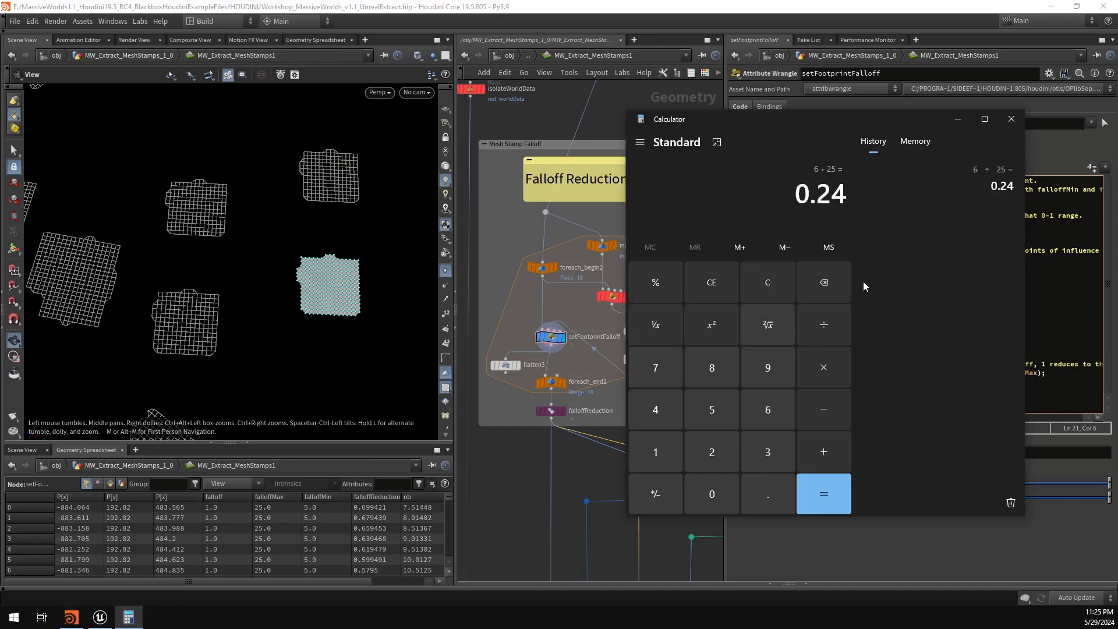
{"action": "left_click", "coordinate": [783, 294]}
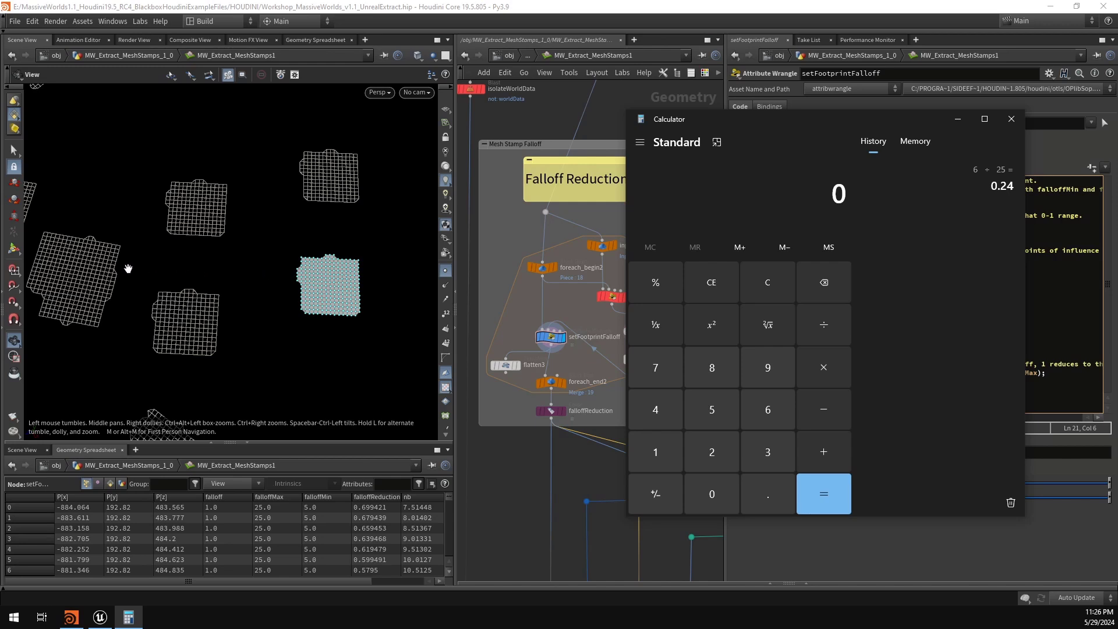
{"action": "left_click", "coordinate": [764, 365]}
{"action": "key", "text": "slash"}
{"action": "left_click", "coordinate": [712, 451]}
{"action": "left_click", "coordinate": [715, 417]}
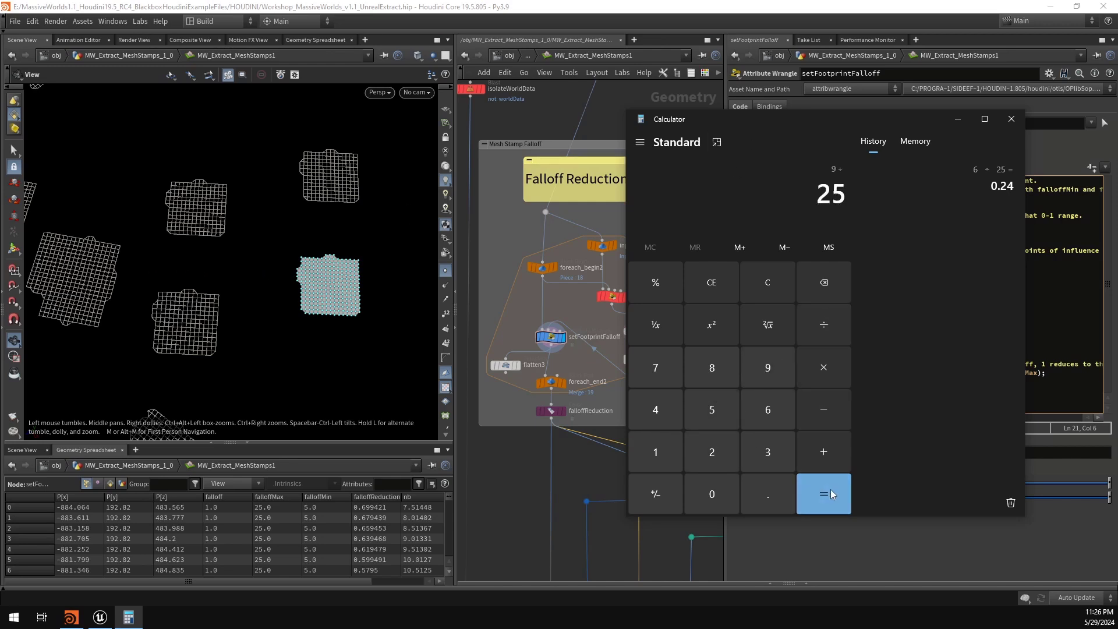
{"action": "left_click", "coordinate": [824, 492]}
{"action": "left_click_drag", "start_coordinate": [796, 195], "coordinate": [844, 195]}
Step: Uncover the falloff reduction code and subtract the distance 9 from falloffMax 25 in the calculator
{"action": "left_click_drag", "start_coordinate": [757, 119], "coordinate": [418, 131]}
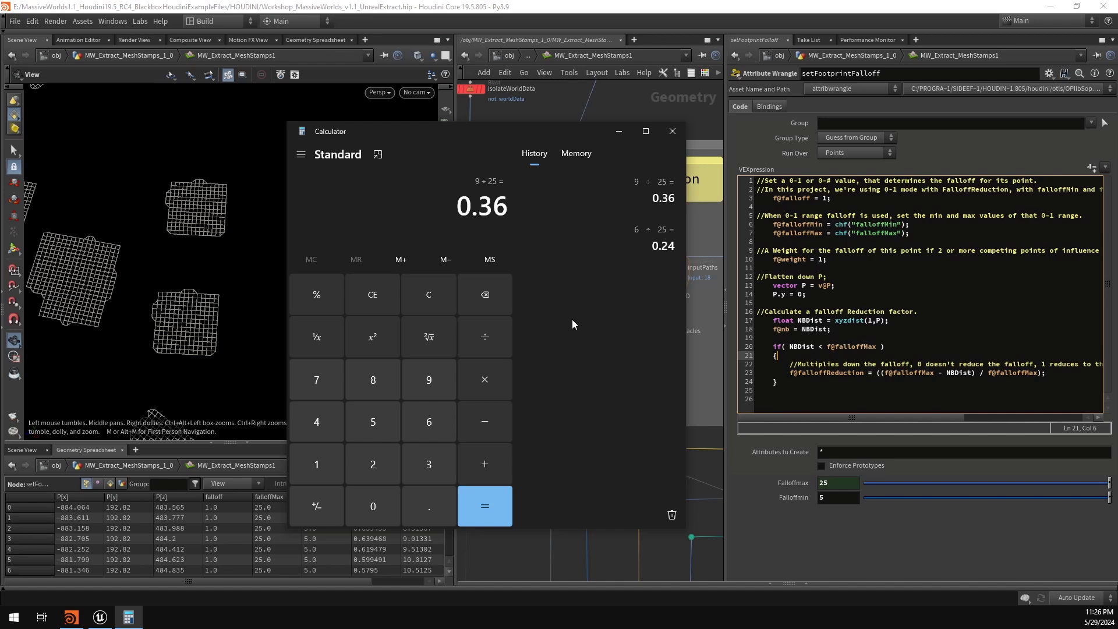
{"action": "left_click", "coordinate": [429, 294]}
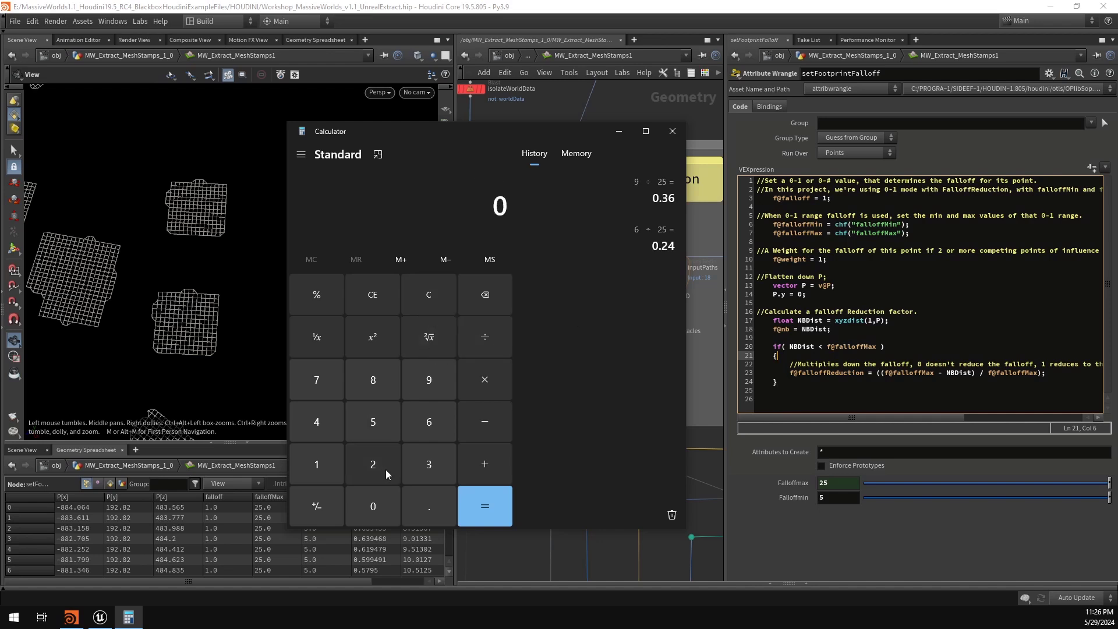
{"action": "left_click", "coordinate": [384, 466]}
{"action": "left_click", "coordinate": [379, 422]}
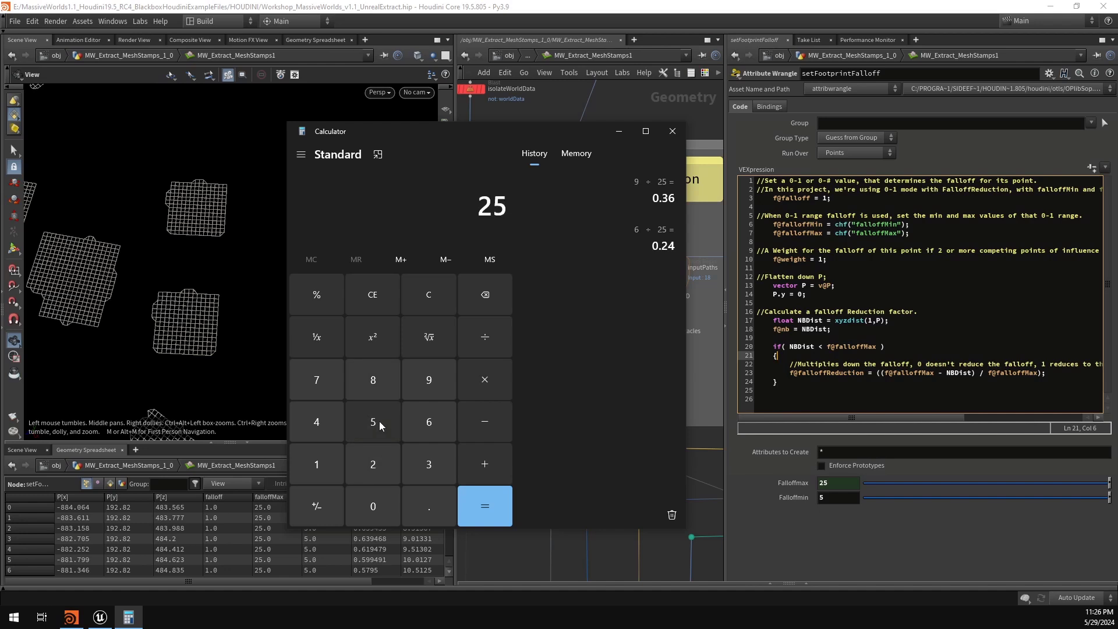
{"action": "left_click", "coordinate": [492, 421]}
{"action": "left_click", "coordinate": [434, 382]}
{"action": "left_click", "coordinate": [484, 506]}
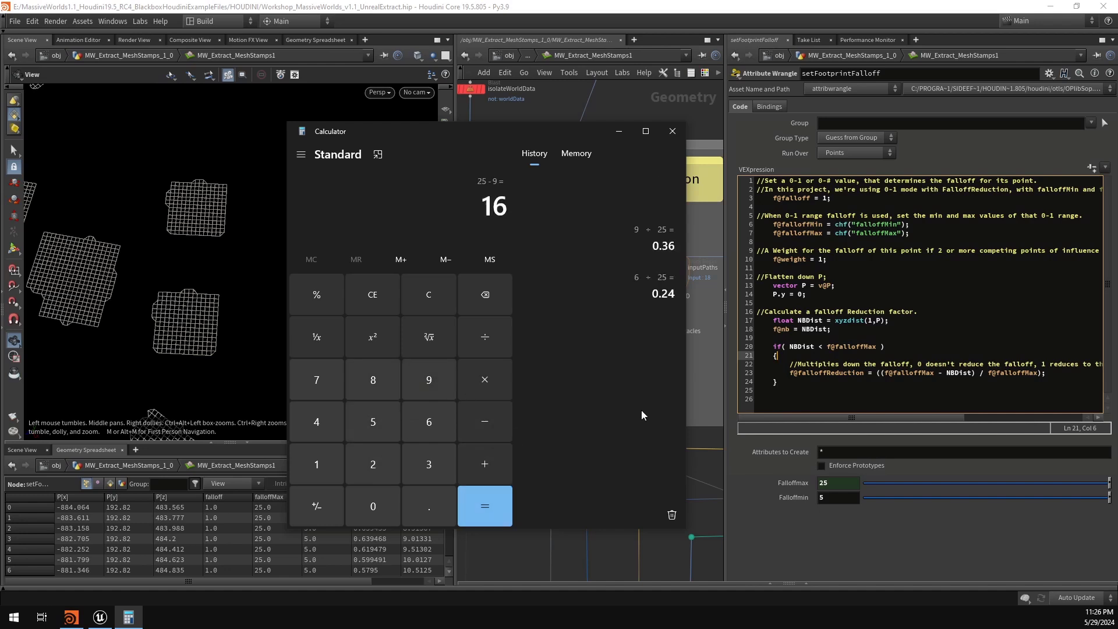
Step: Divide the subtraction result by 25 to complete the falloffReduction formula, and return to the Houdini network
{"action": "left_click", "coordinate": [385, 464]}
{"action": "left_click", "coordinate": [390, 431]}
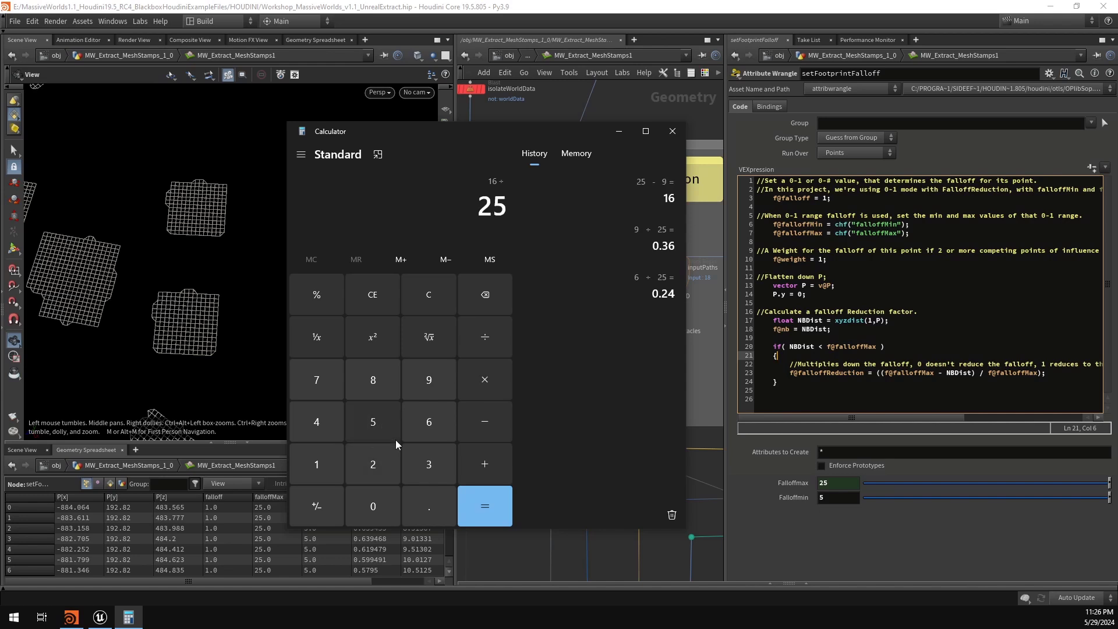
{"action": "left_click", "coordinate": [498, 511]}
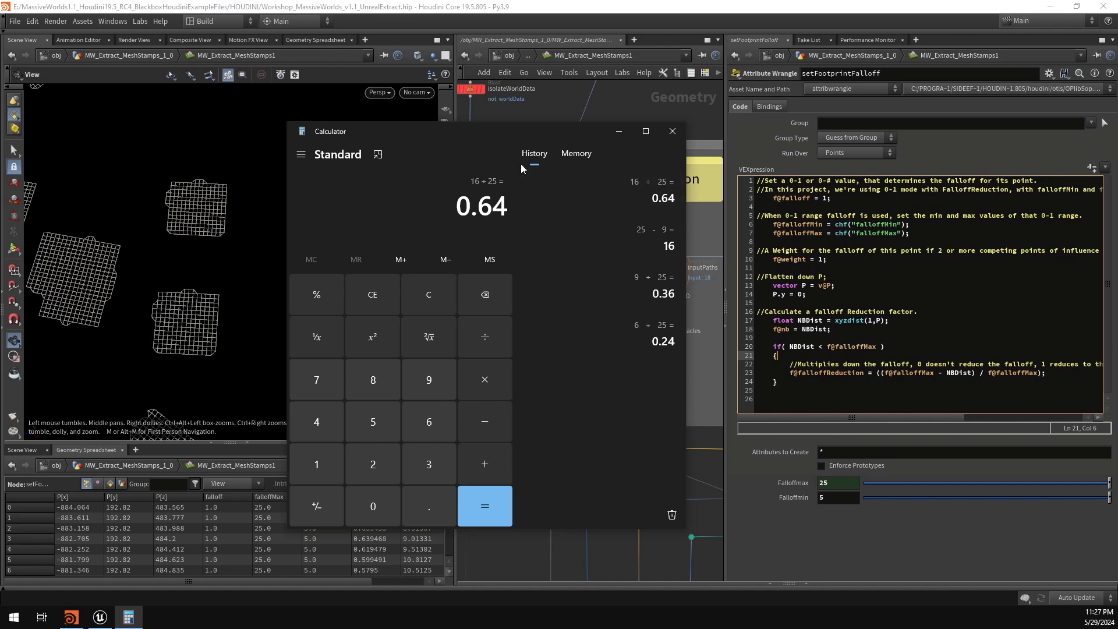
{"action": "left_click_drag", "start_coordinate": [520, 131], "coordinate": [834, 111]}
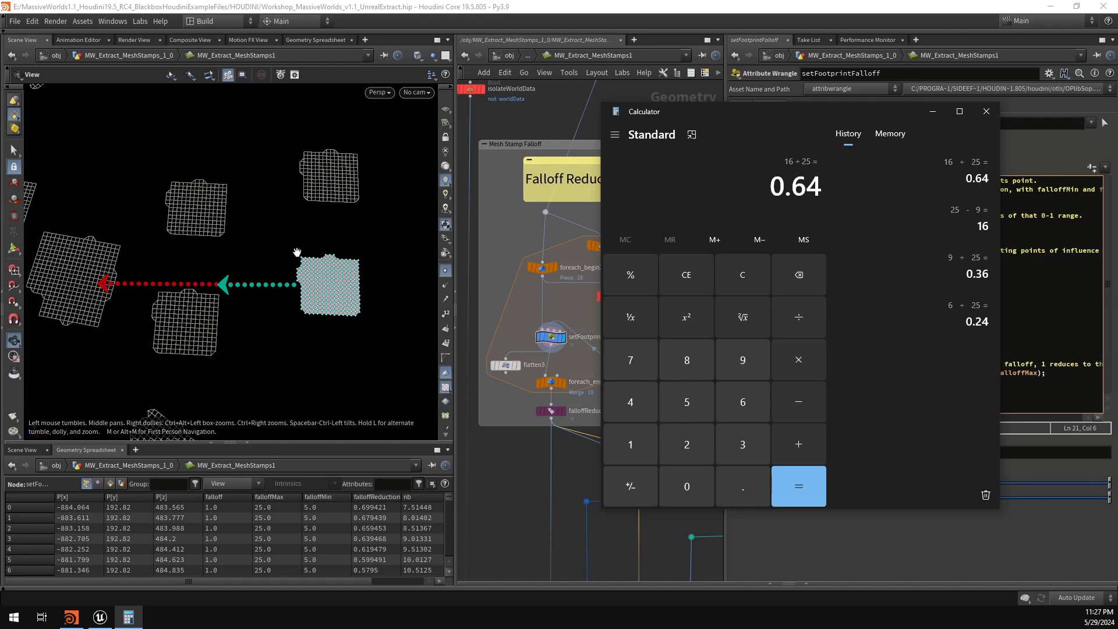
{"action": "left_click", "coordinate": [934, 112]}
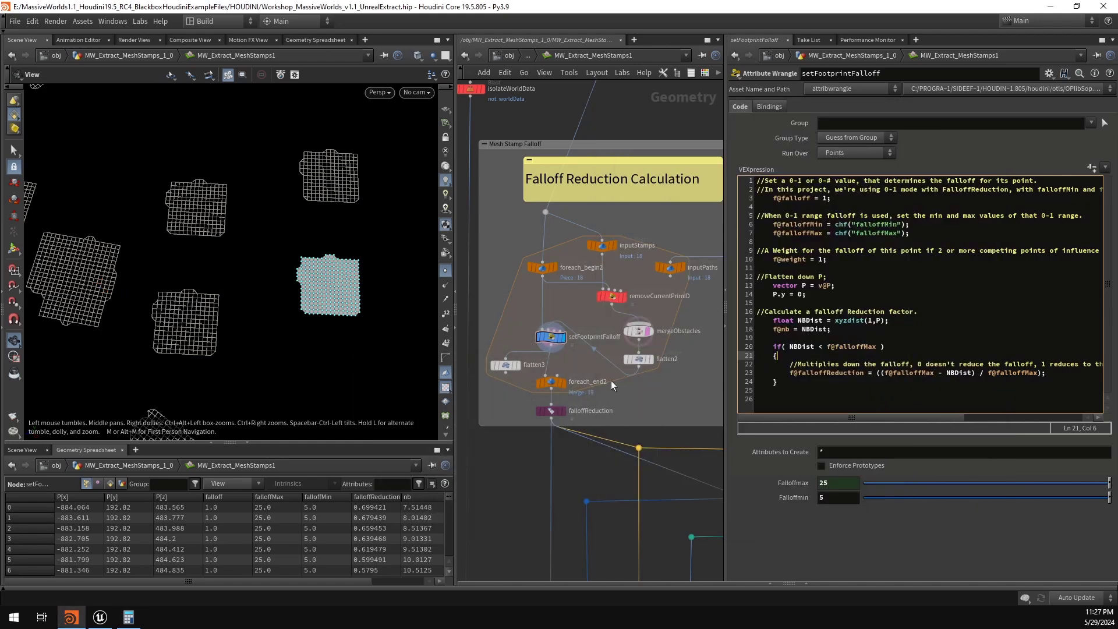
Step: Display the output of the falloffReduction color node and compare the ramp colours across isolated and clustered footprints
{"action": "middle_click_drag", "start_coordinate": [610, 380], "coordinate": [663, 371]}
{"action": "left_click", "coordinate": [595, 389]}
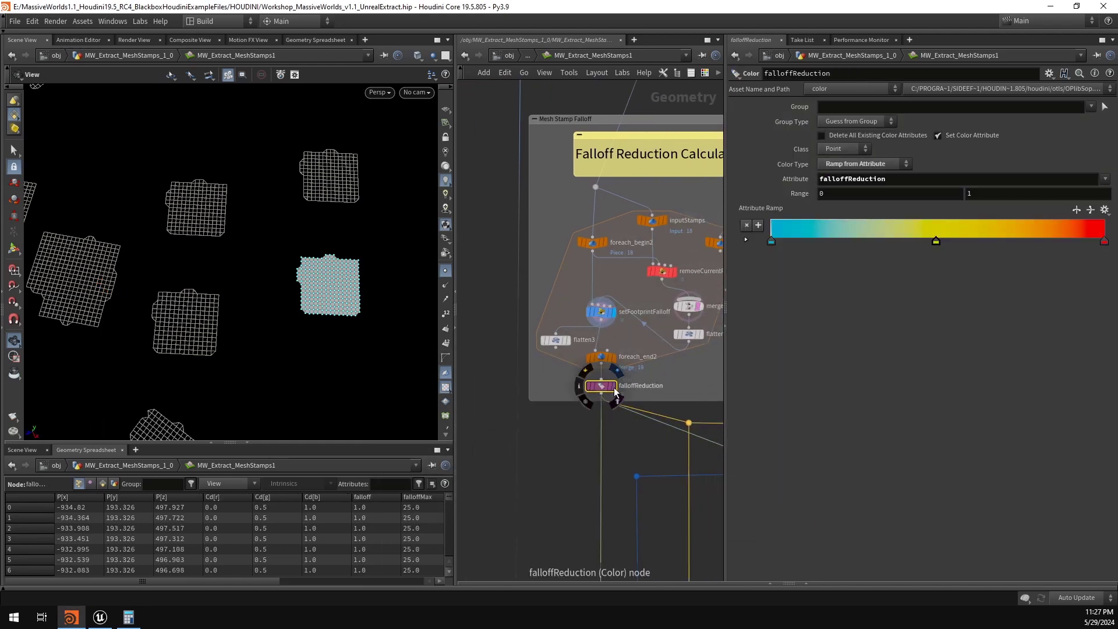
{"action": "left_click", "coordinate": [614, 387]}
{"action": "scroll", "coordinate": [307, 278], "scroll_direction": "up", "scroll_amount": 5}
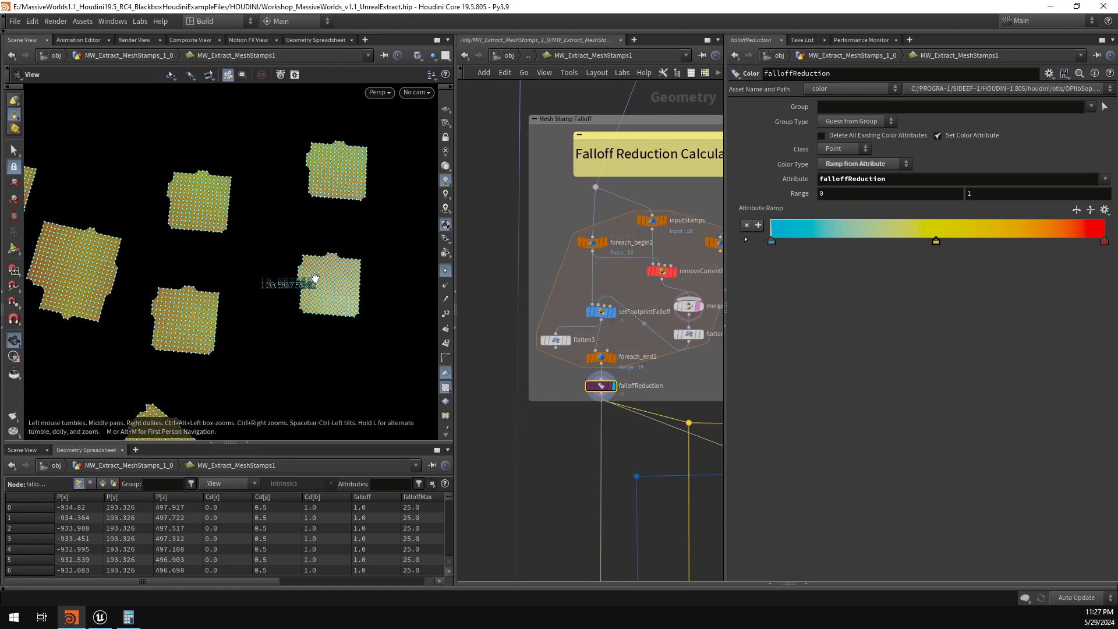
{"action": "scroll", "coordinate": [294, 292], "scroll_direction": "down", "scroll_amount": 10}
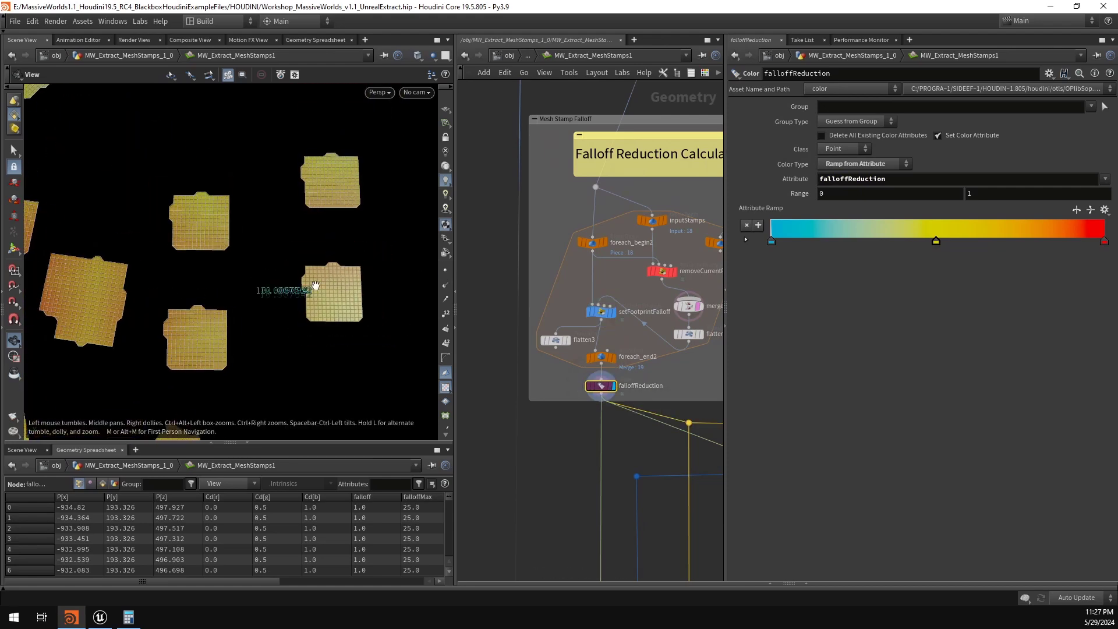
{"action": "scroll", "coordinate": [201, 216], "scroll_direction": "up", "scroll_amount": 6}
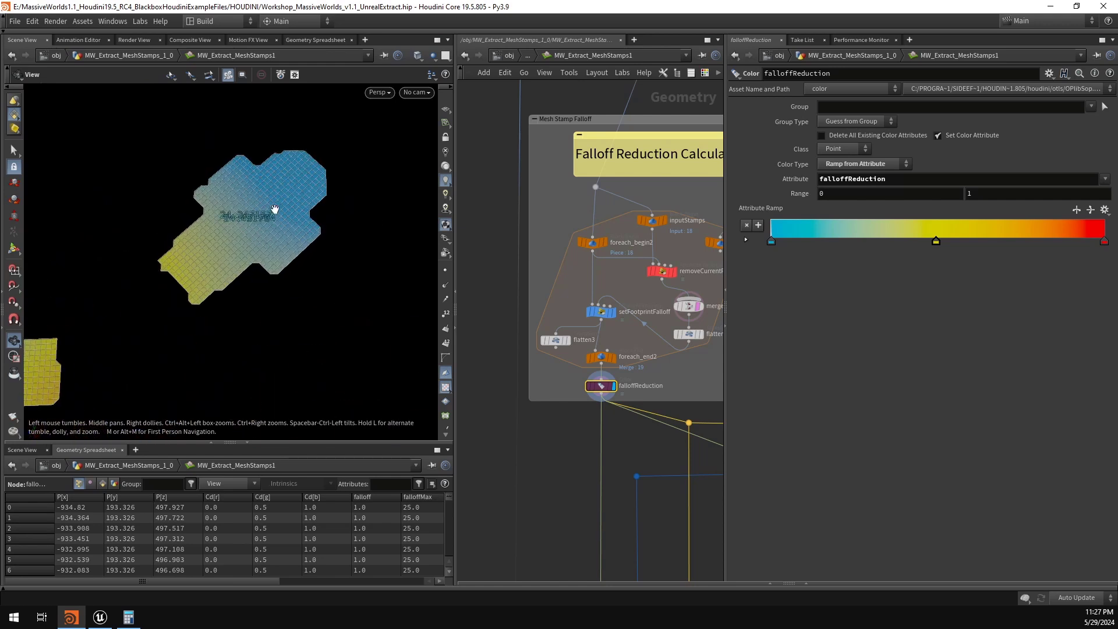
{"action": "mouse_move", "coordinate": [326, 184]}
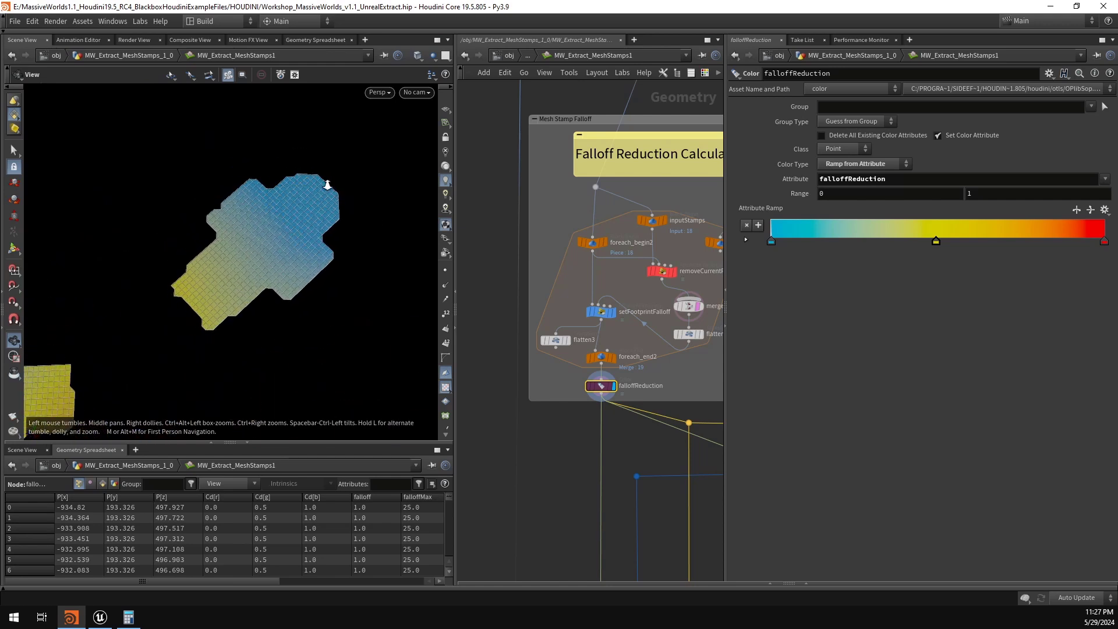
{"action": "scroll", "coordinate": [328, 184], "scroll_direction": "down", "scroll_amount": 3}
{"action": "middle_click_drag", "start_coordinate": [355, 222], "coordinate": [365, 196]}
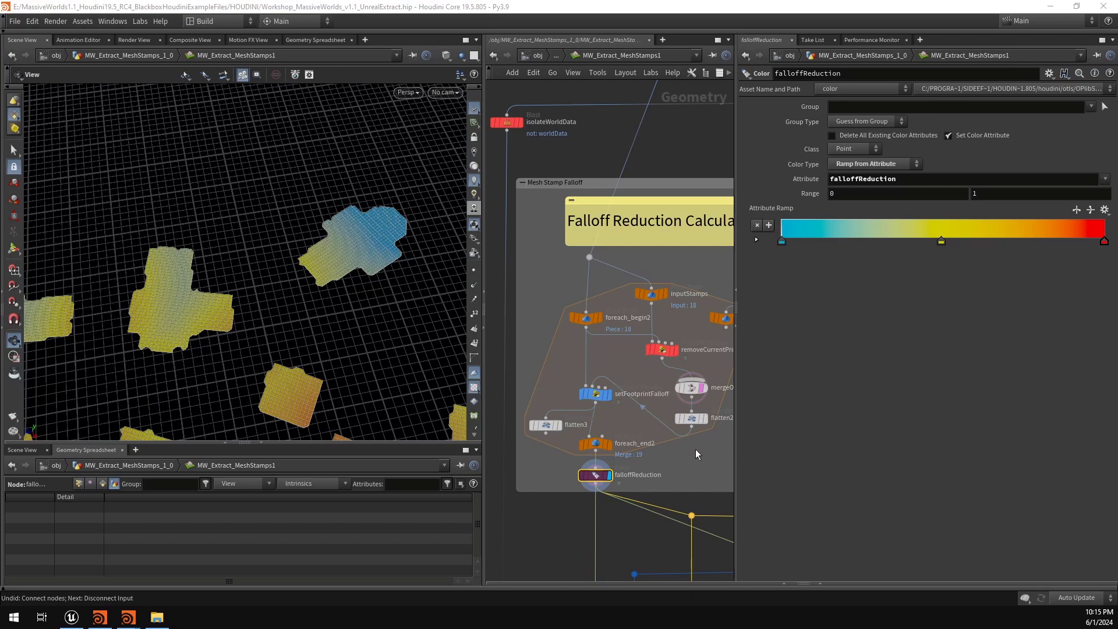
Step: Reconnect inputPaths to mergeObstacles so the paths count as obstacles in the falloff reduction colouring
{"action": "middle_click_drag", "start_coordinate": [695, 449], "coordinate": [662, 457]}
{"action": "middle_click_drag", "start_coordinate": [711, 361], "coordinate": [669, 366]}
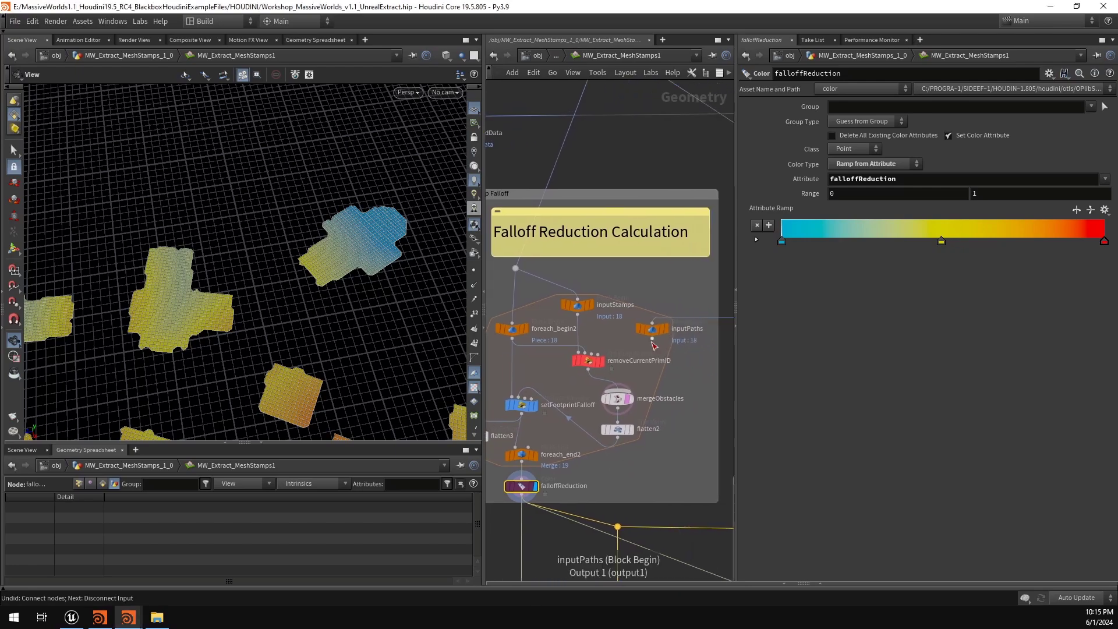
{"action": "left_click", "coordinate": [652, 342]}
{"action": "left_click", "coordinate": [639, 383]}
{"action": "scroll", "coordinate": [370, 269], "scroll_direction": "down", "scroll_amount": 5}
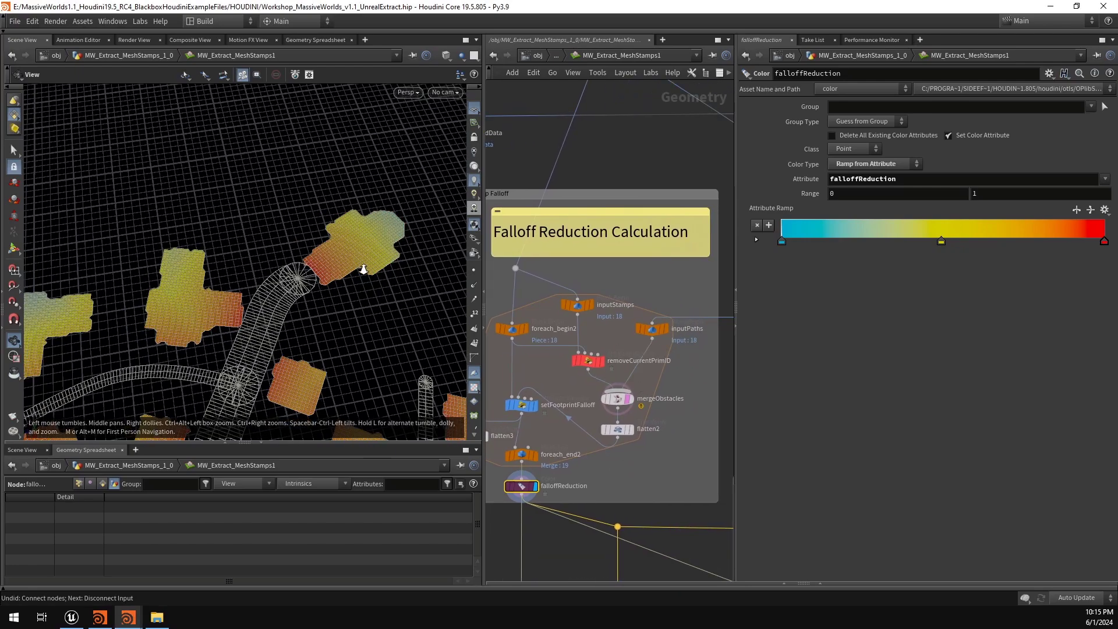
{"action": "scroll", "coordinate": [667, 430], "scroll_direction": "down", "scroll_amount": 3}
Step: Display the MassiveWorld_WeightedHeightTransfer1 node in the Weighted Height Transfer section and open its parameters
{"action": "middle_click_drag", "start_coordinate": [675, 451], "coordinate": [441, 322]}
{"action": "scroll", "coordinate": [670, 376], "scroll_direction": "down", "scroll_amount": 2}
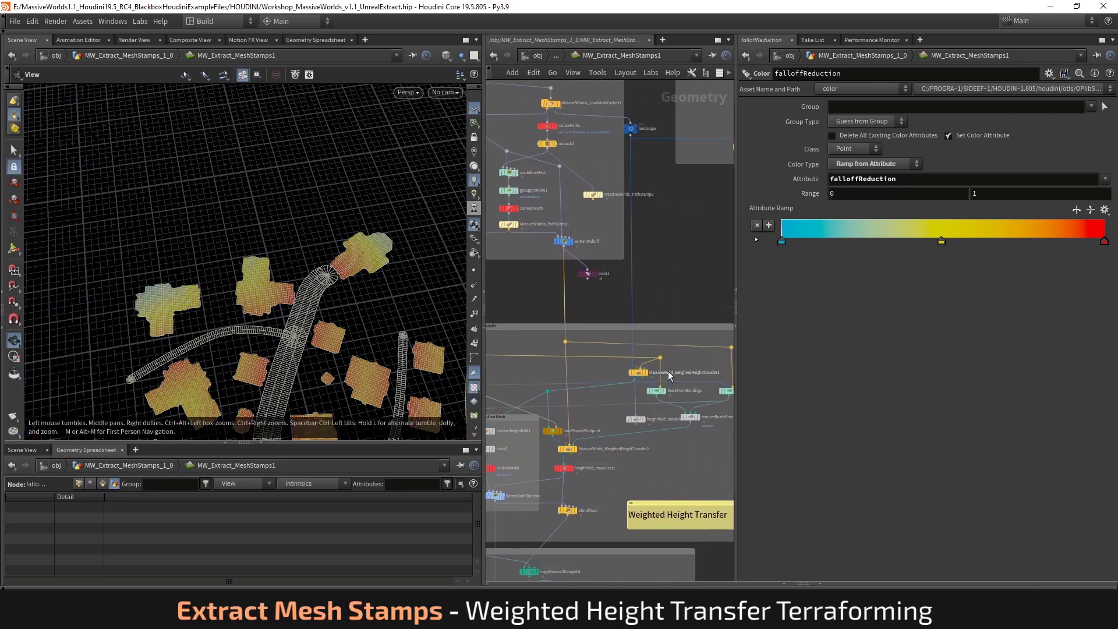
{"action": "middle_click_drag", "start_coordinate": [684, 367], "coordinate": [667, 362]}
{"action": "left_click_drag", "start_coordinate": [372, 300], "coordinate": [210, 207]}
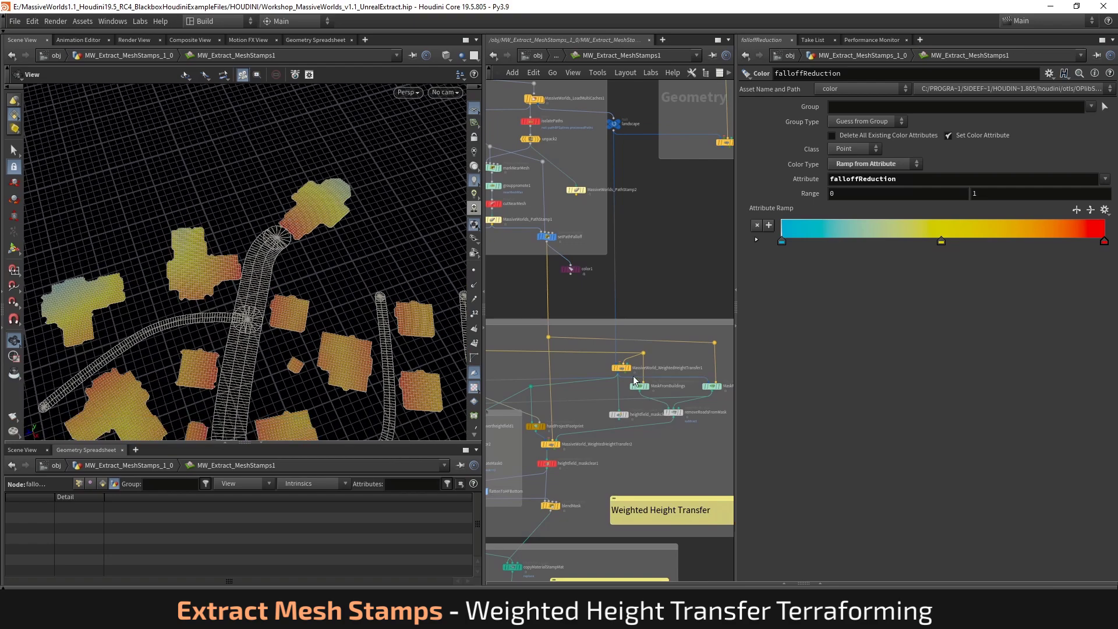
{"action": "scroll", "coordinate": [635, 380], "scroll_direction": "up", "scroll_amount": 4}
{"action": "left_click", "coordinate": [633, 373]}
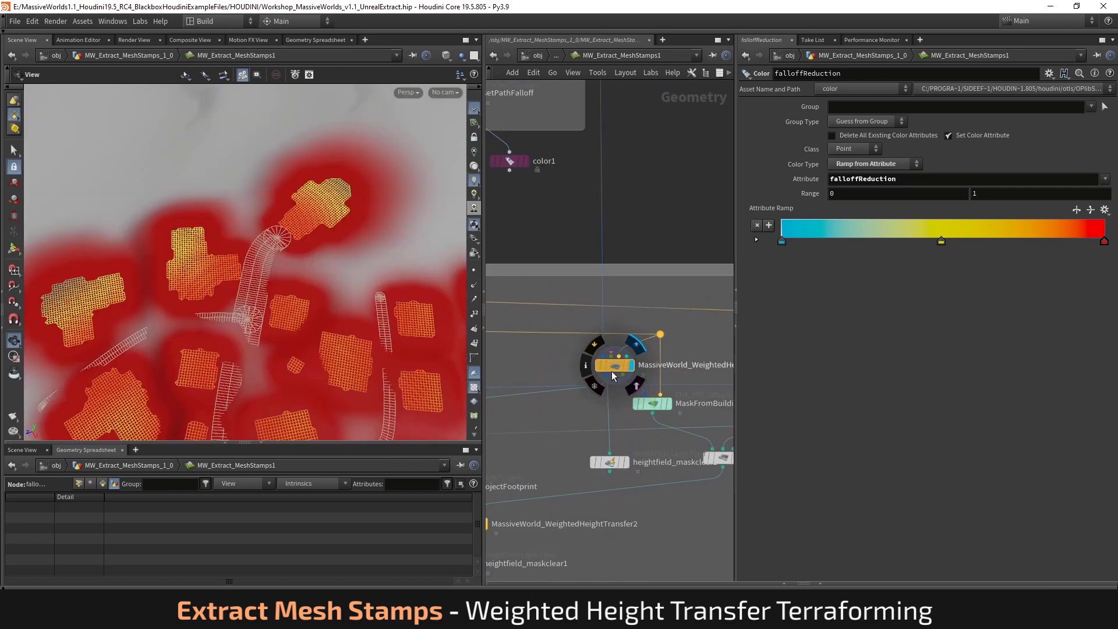
{"action": "left_click", "coordinate": [616, 371]}
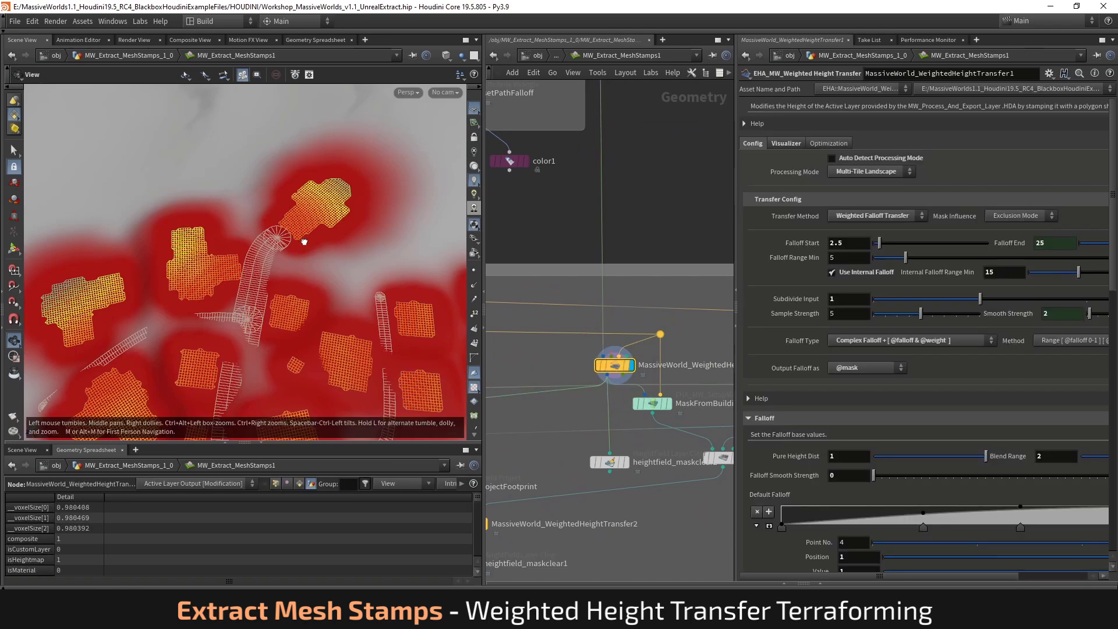
Step: Examine how the red mask falloff spreads around isolated footprints compared with footprints close to paths and neighbours
{"action": "left_click_drag", "start_coordinate": [304, 242], "coordinate": [312, 229]}
{"action": "right_click_drag", "start_coordinate": [312, 229], "coordinate": [344, 176]}
{"action": "left_click_drag", "start_coordinate": [344, 176], "coordinate": [258, 174]}
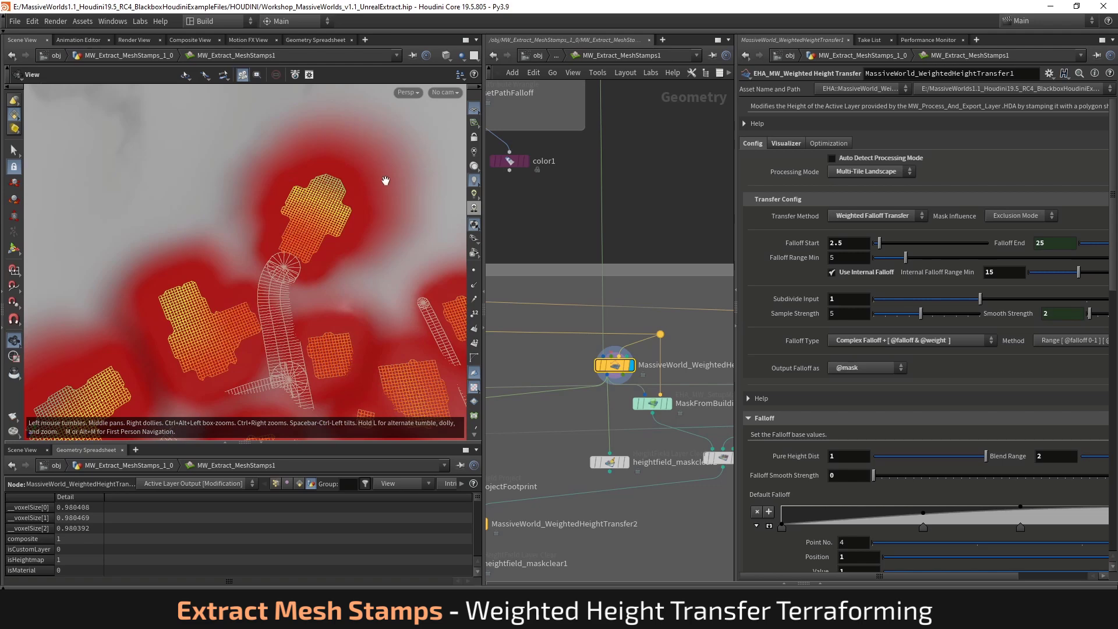
{"action": "left_click_drag", "start_coordinate": [386, 180], "coordinate": [252, 233]}
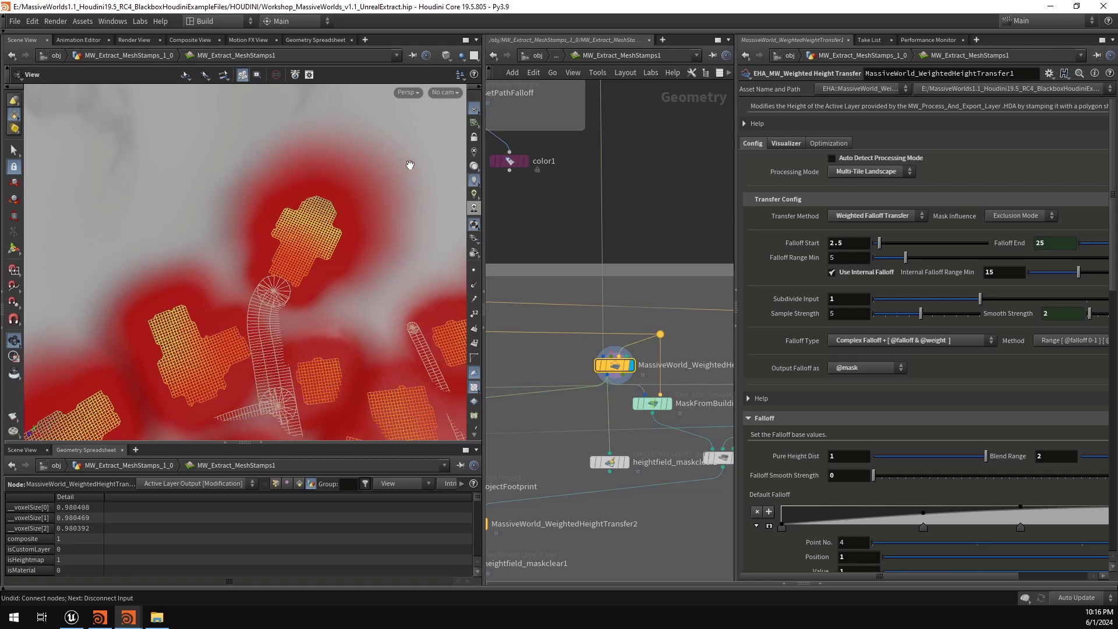
{"action": "middle_click_drag", "start_coordinate": [388, 223], "coordinate": [279, 185]}
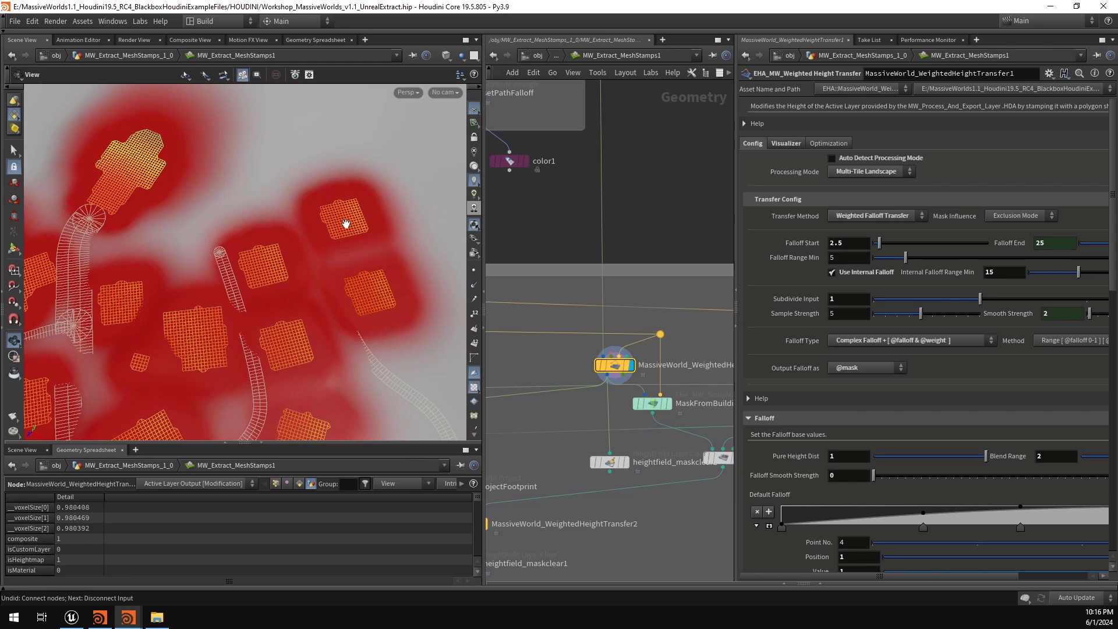
{"action": "scroll", "coordinate": [345, 223], "scroll_direction": "up", "scroll_amount": 3}
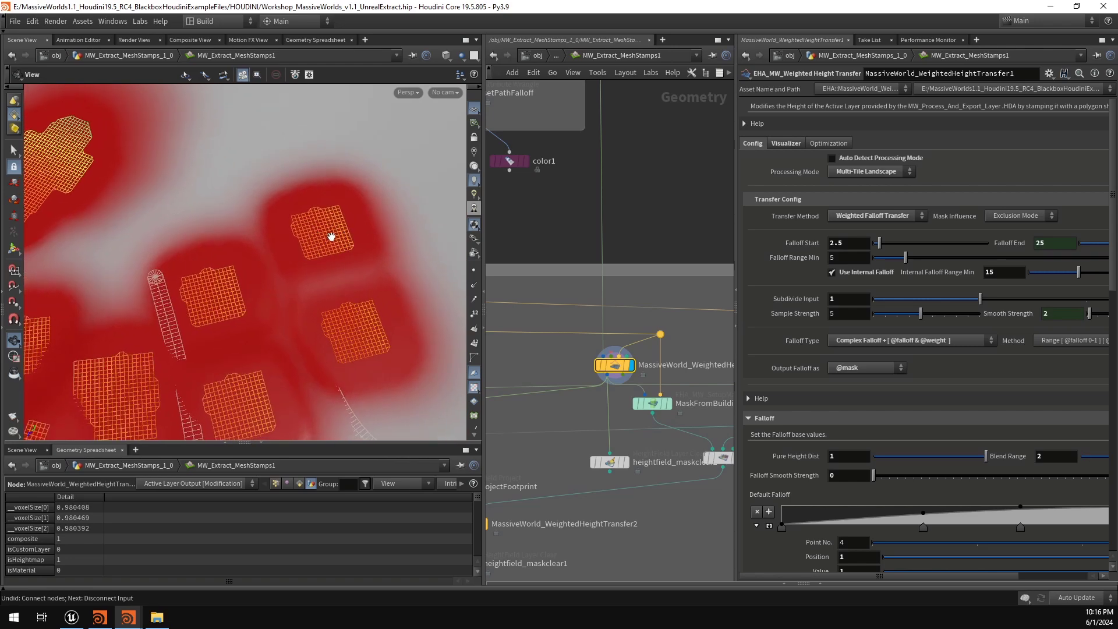
Step: Set the Falloff Start of MassiveWorld_WeightedHeightTransfer1 to 0 and inspect the mask around the nearby footprints
{"action": "left_click_drag", "start_coordinate": [352, 231], "coordinate": [327, 219]}
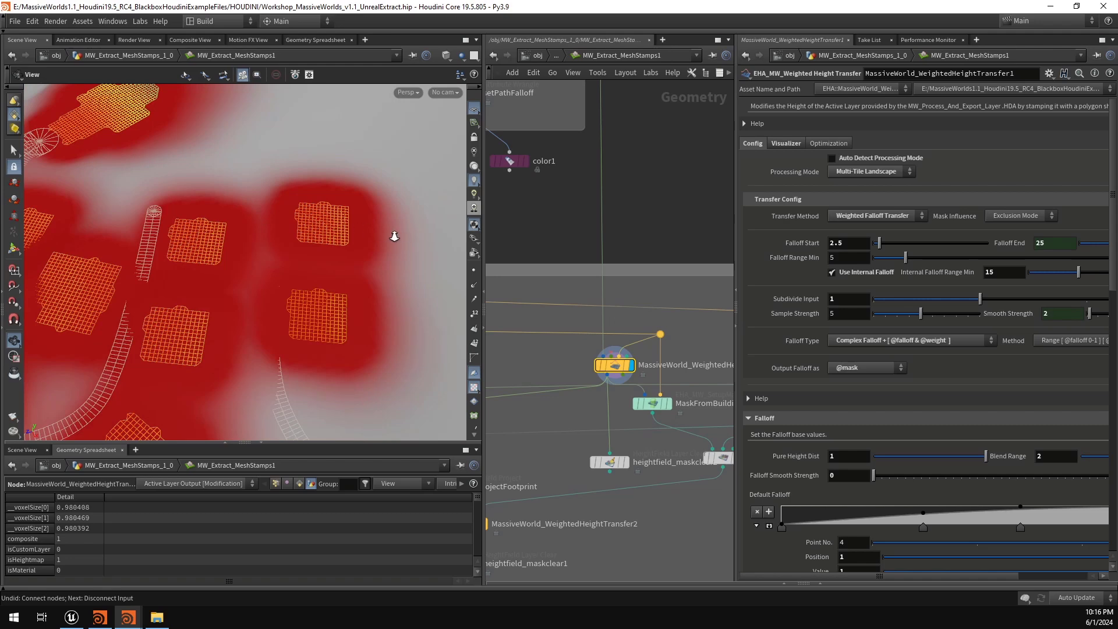
{"action": "scroll", "coordinate": [395, 236], "scroll_direction": "down", "scroll_amount": 2}
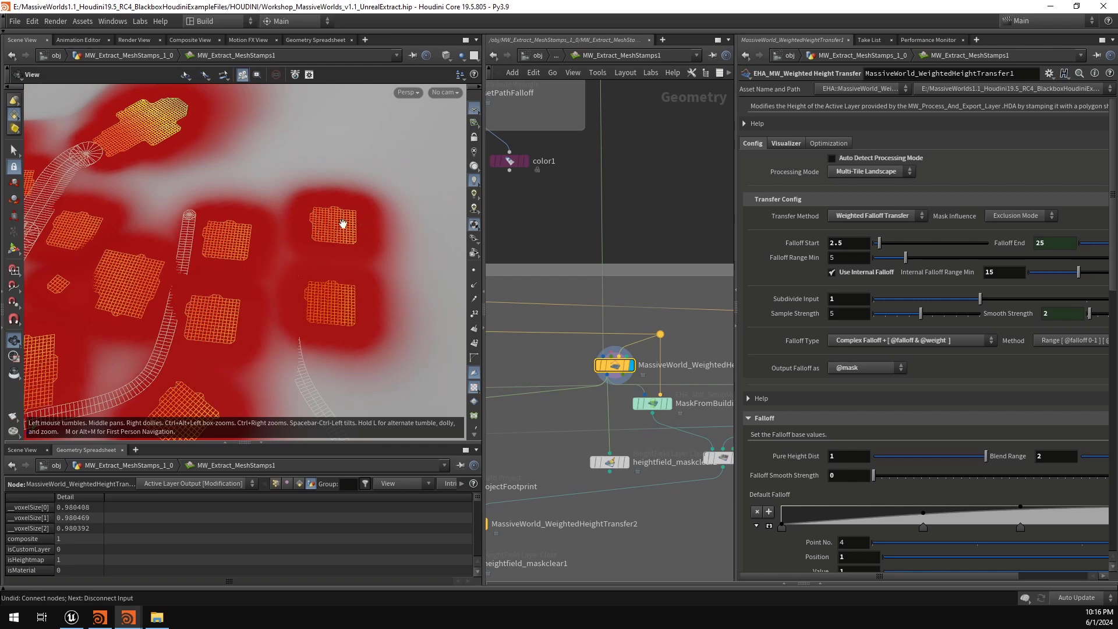
{"action": "left_click_drag", "start_coordinate": [844, 244], "coordinate": [814, 244]}
{"action": "type", "text": "0"}
{"action": "key", "text": "Return"}
{"action": "scroll", "coordinate": [344, 224], "scroll_direction": "up", "scroll_amount": 5}
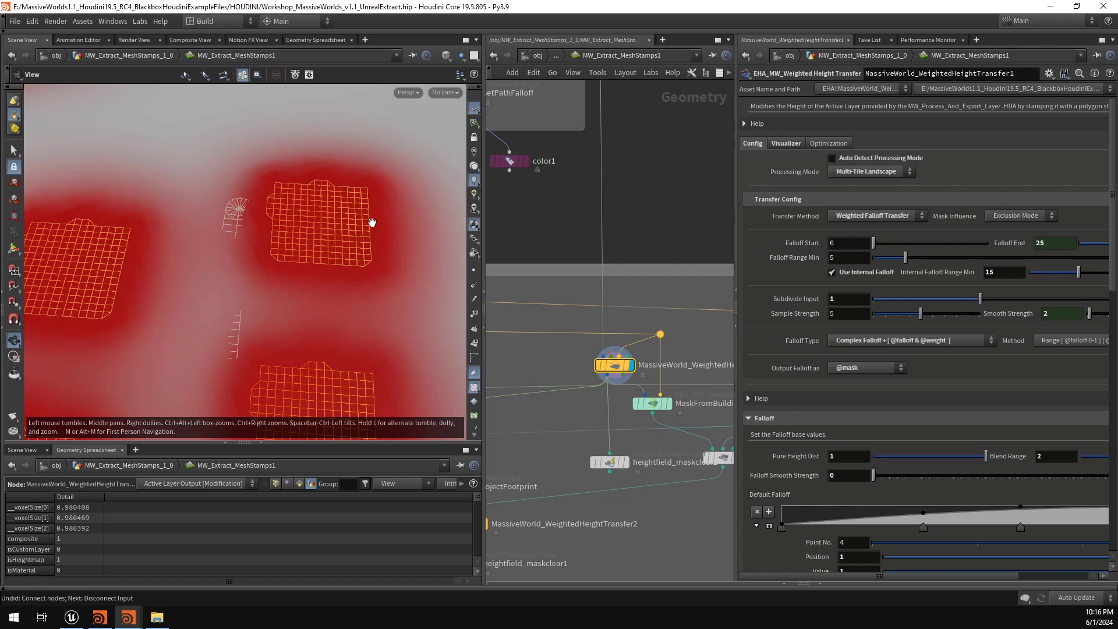
{"action": "scroll", "coordinate": [371, 223], "scroll_direction": "down", "scroll_amount": 5}
Step: Set the Falloff Start of the weighted height transfer to 5
{"action": "double_click", "coordinate": [845, 244]}
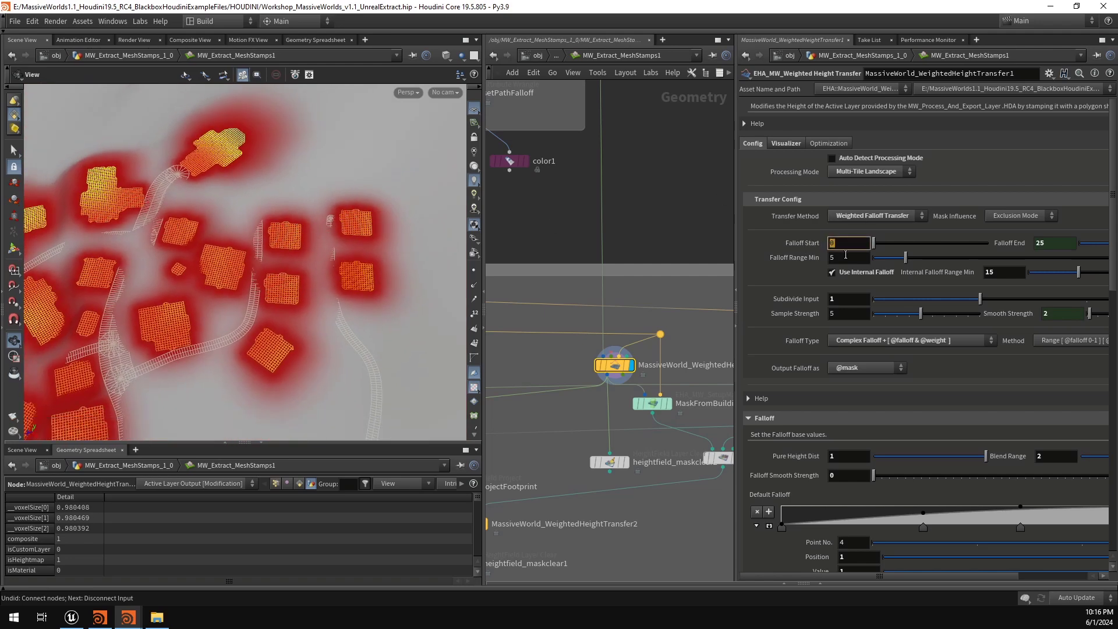
{"action": "type", "text": "5"}
{"action": "key", "text": "Return"}
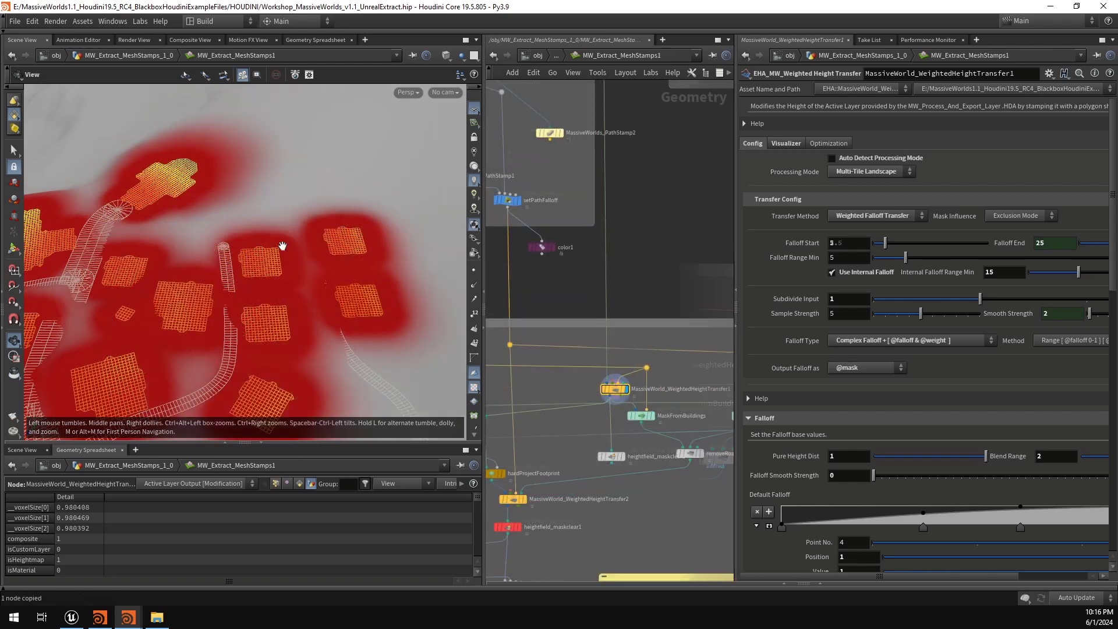
{"action": "scroll", "coordinate": [586, 431], "scroll_direction": "up", "scroll_amount": 2}
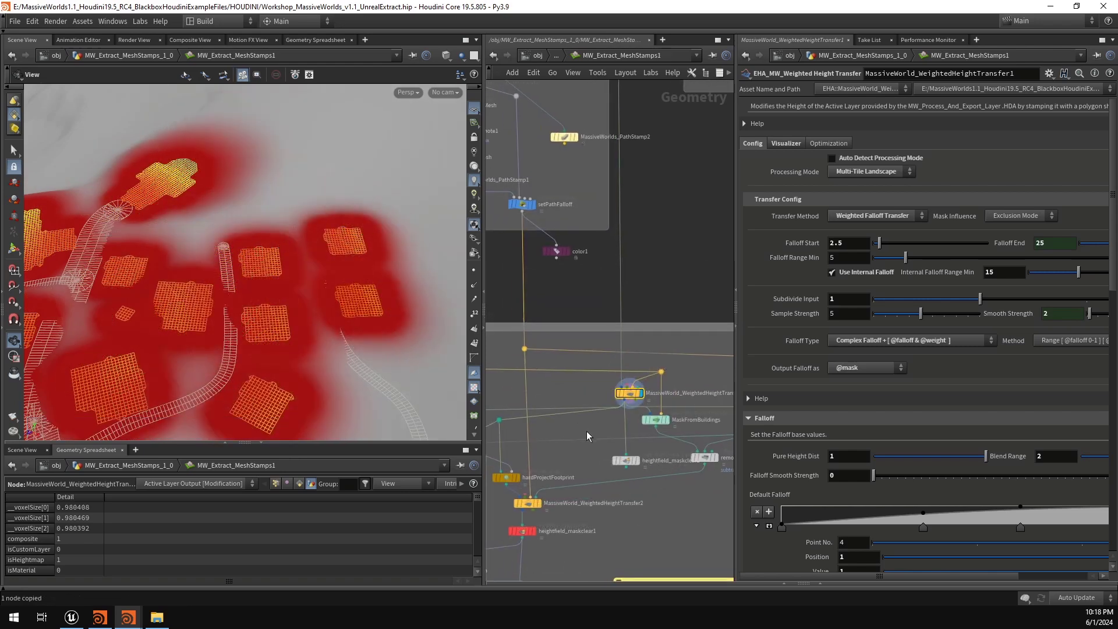
Step: Paste a HeightField Mask by Feature node, connect it to the MassiveWorld_WeightedHeightTransfer1 output and display it
{"action": "key", "text": "ctrl+v"}
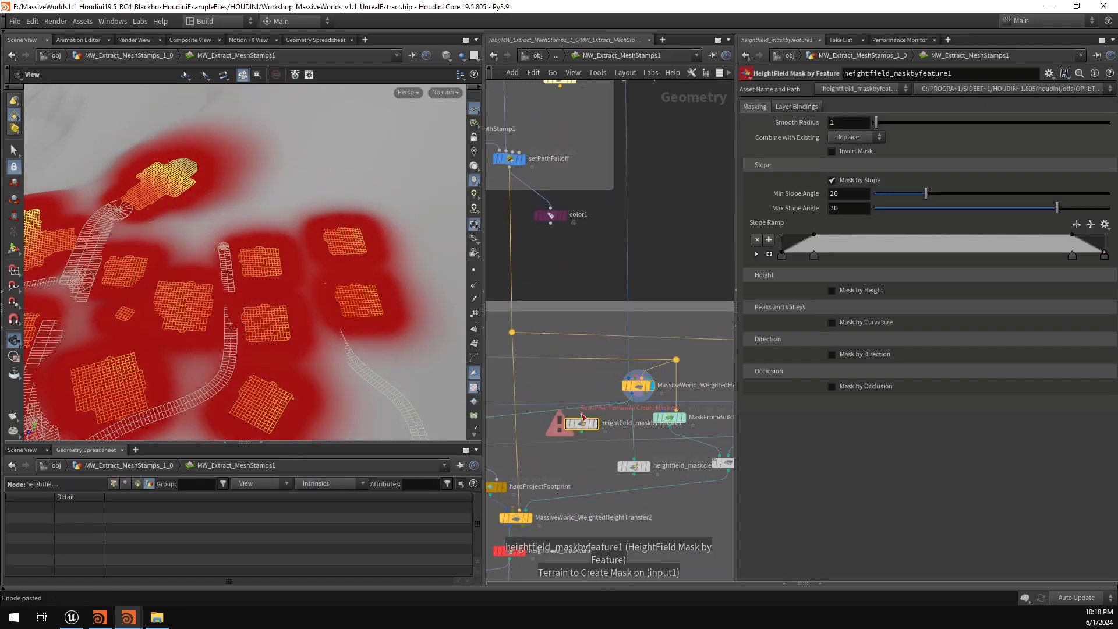
{"action": "left_click_drag", "start_coordinate": [581, 416], "coordinate": [632, 394]}
{"action": "left_click", "coordinate": [595, 424]}
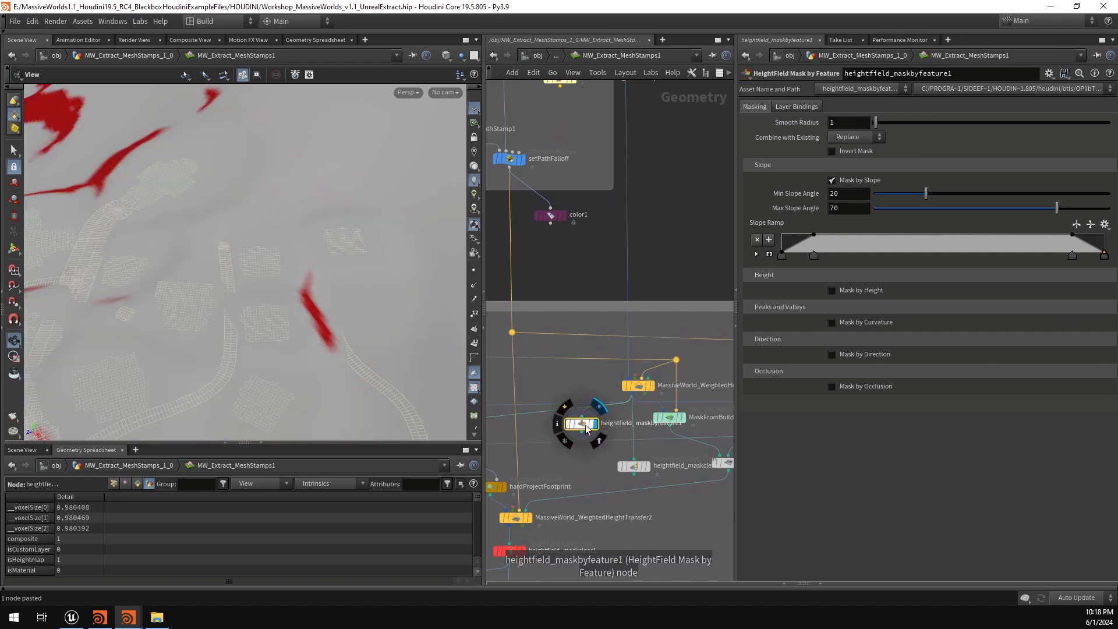
Step: Remove the second and last points of the Slope Ramp and set the slope angles to minimum 0 and maximum 45
{"action": "left_click", "coordinate": [813, 234], "text": "ctrl"}
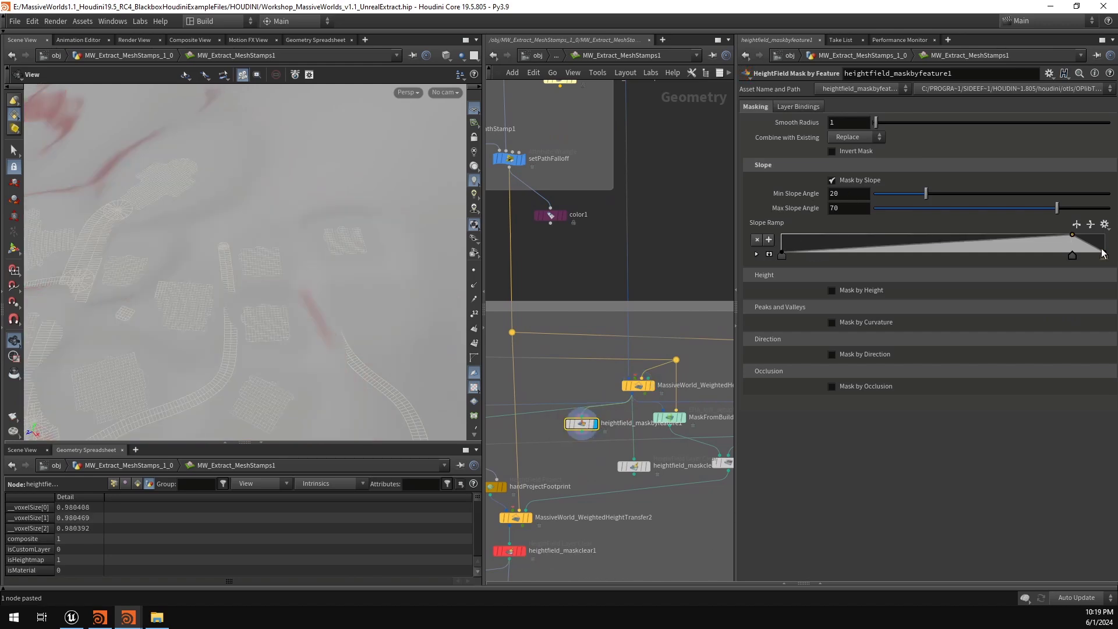
{"action": "left_click_drag", "start_coordinate": [1106, 256], "coordinate": [1110, 171]}
{"action": "type", "text": "0"}
{"action": "key", "text": "Return"}
{"action": "left_click_drag", "start_coordinate": [852, 194], "coordinate": [812, 213]}
{"action": "type", "text": "45"}
{"action": "key", "text": "Return"}
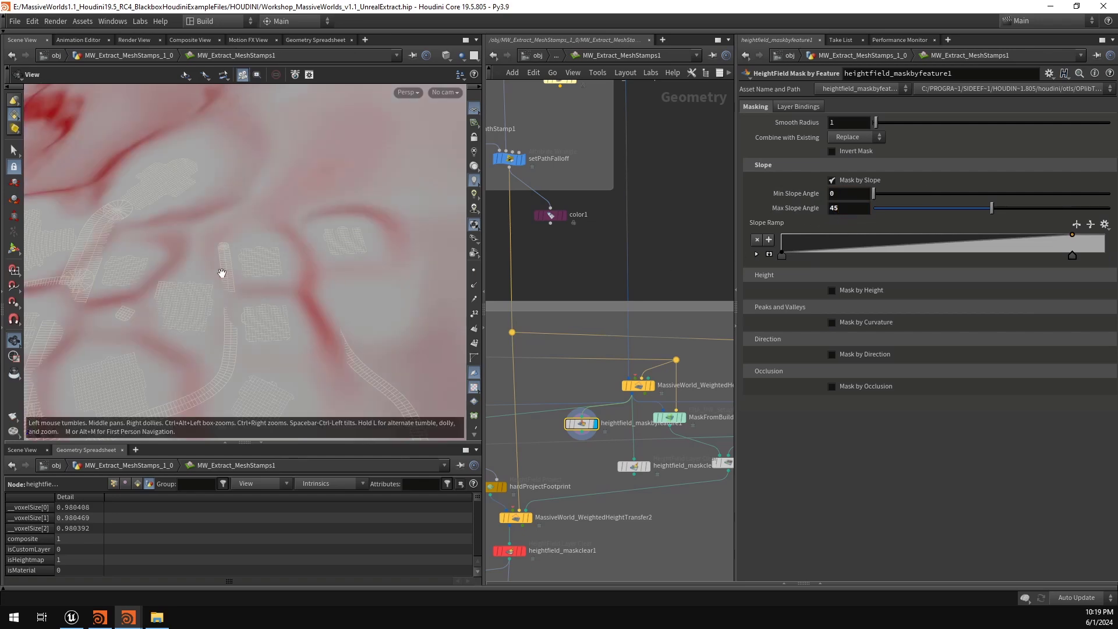
Step: With the slope mask displayed, set the Falloff Start of MassiveWorld_WeightedHeightTransfer1 to 10
{"action": "left_click_drag", "start_coordinate": [225, 271], "coordinate": [303, 270]}
{"action": "right_click_drag", "start_coordinate": [304, 270], "coordinate": [357, 242]}
{"action": "middle_click_drag", "start_coordinate": [357, 242], "coordinate": [276, 257]}
{"action": "left_click_drag", "start_coordinate": [276, 257], "coordinate": [264, 263]}
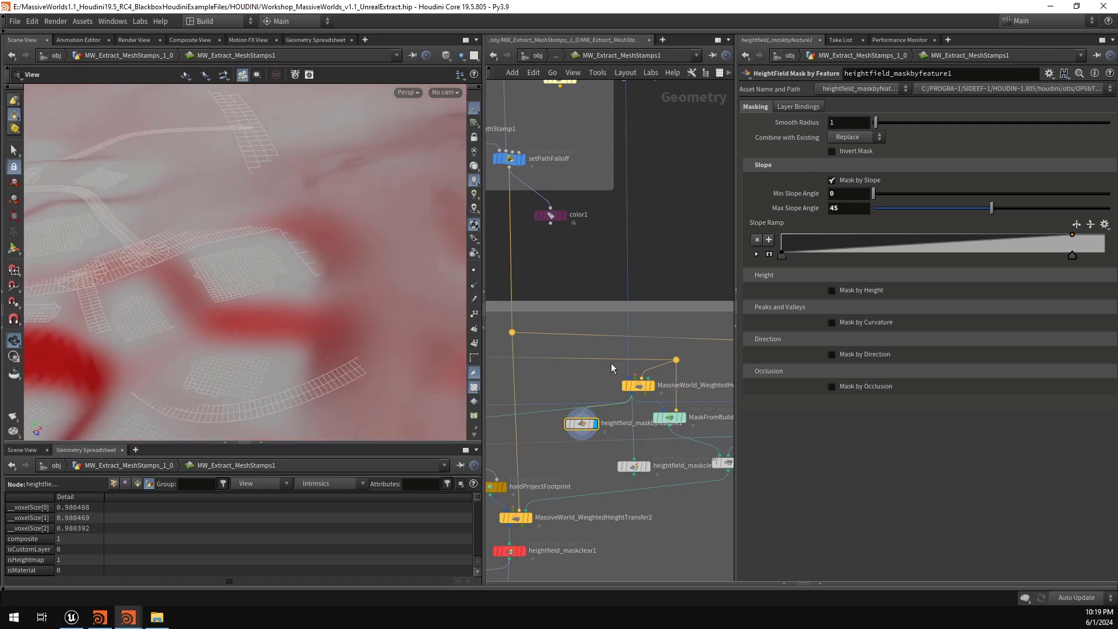
{"action": "left_click_drag", "start_coordinate": [585, 372], "coordinate": [661, 398]}
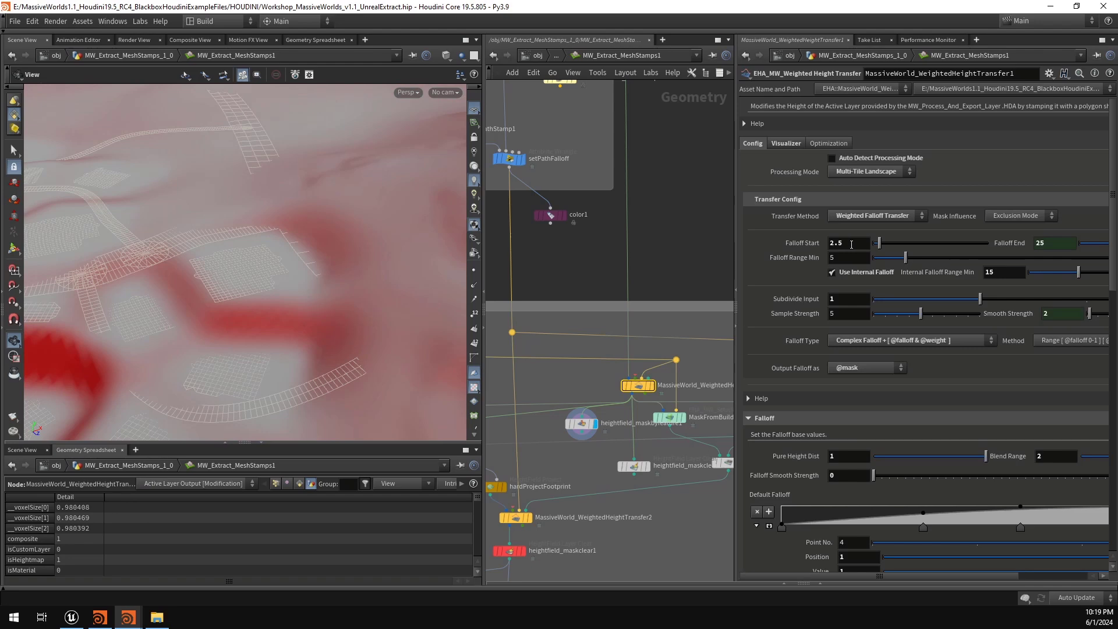
{"action": "double_click", "coordinate": [853, 244]}
{"action": "key", "text": "Return"}
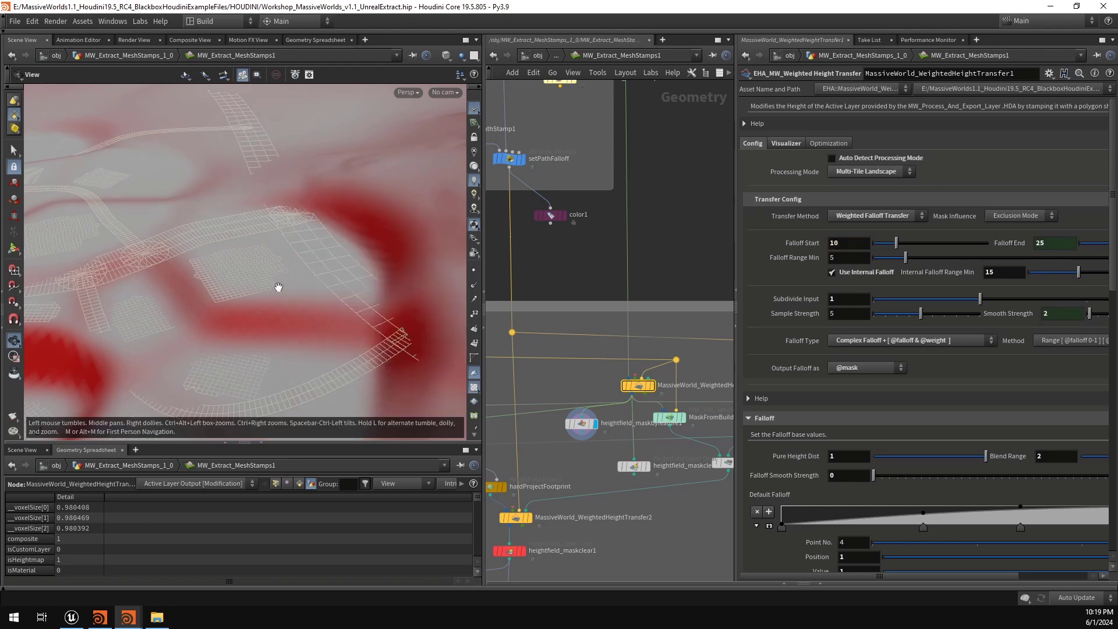
Step: Examine the slope mask between the stamps and display the falloff mask of MassiveWorld_WeightedHeightTransfer1 for comparison
{"action": "left_click_drag", "start_coordinate": [327, 266], "coordinate": [312, 266]}
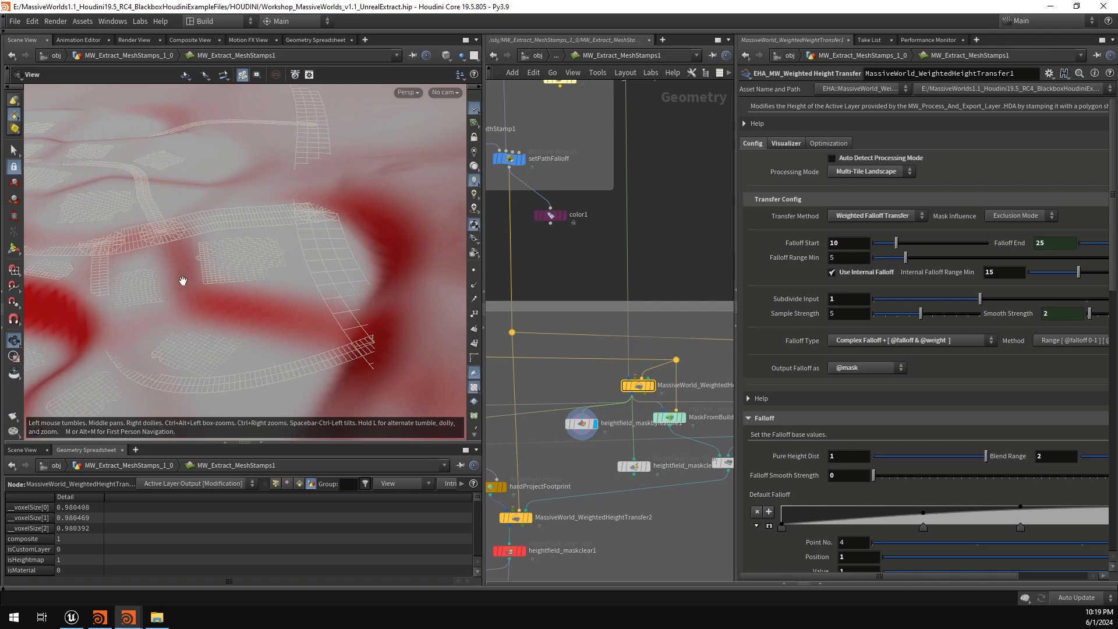
{"action": "left_click_drag", "start_coordinate": [251, 282], "coordinate": [289, 277]}
{"action": "scroll", "coordinate": [303, 276], "scroll_direction": "up", "scroll_amount": 3}
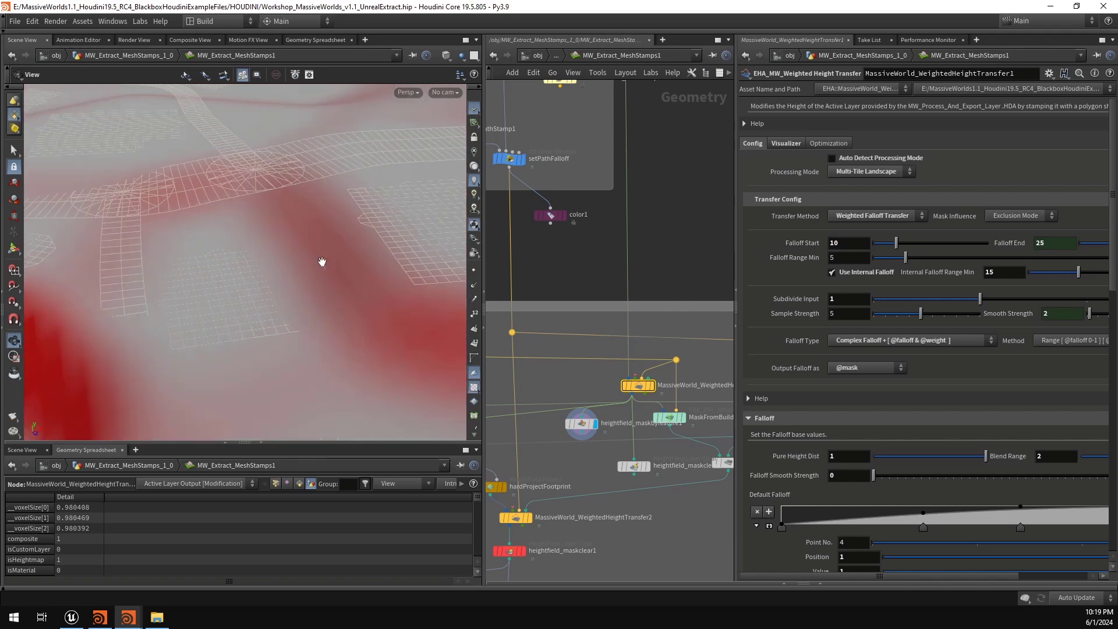
{"action": "scroll", "coordinate": [356, 268], "scroll_direction": "down", "scroll_amount": 5}
{"action": "left_click_drag", "start_coordinate": [356, 269], "coordinate": [311, 271]}
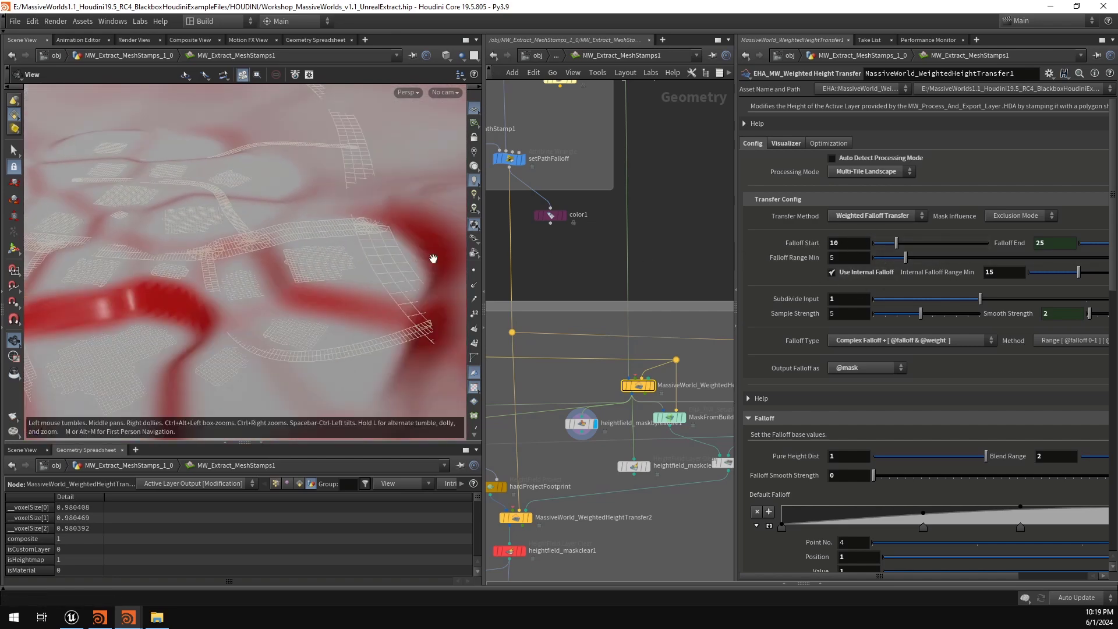
{"action": "left_click", "coordinate": [651, 386]}
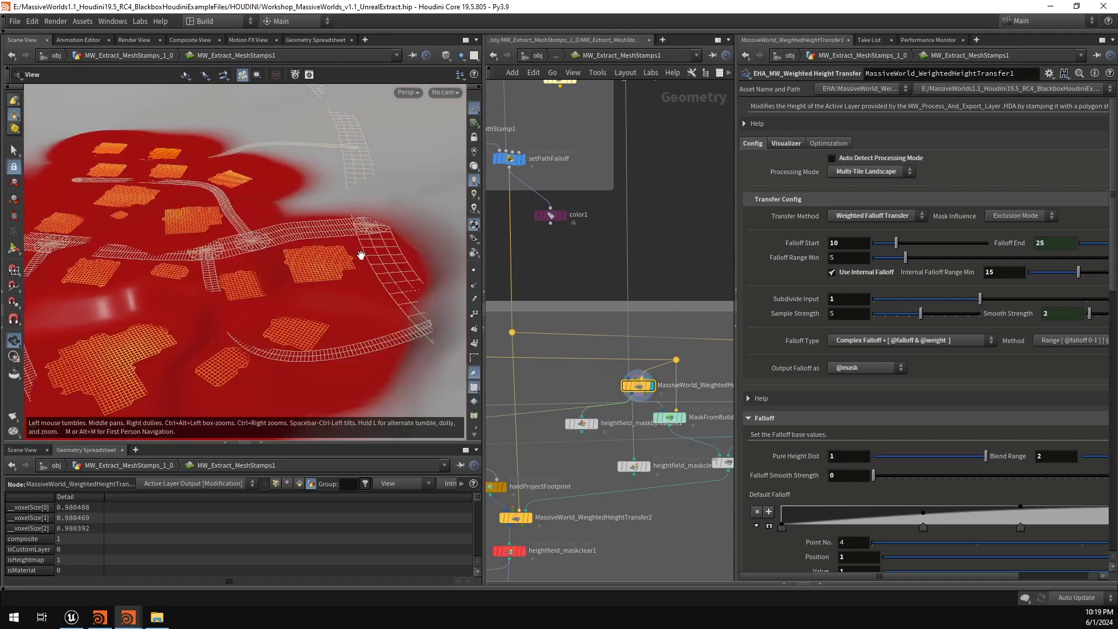
{"action": "left_click_drag", "start_coordinate": [361, 255], "coordinate": [335, 262]}
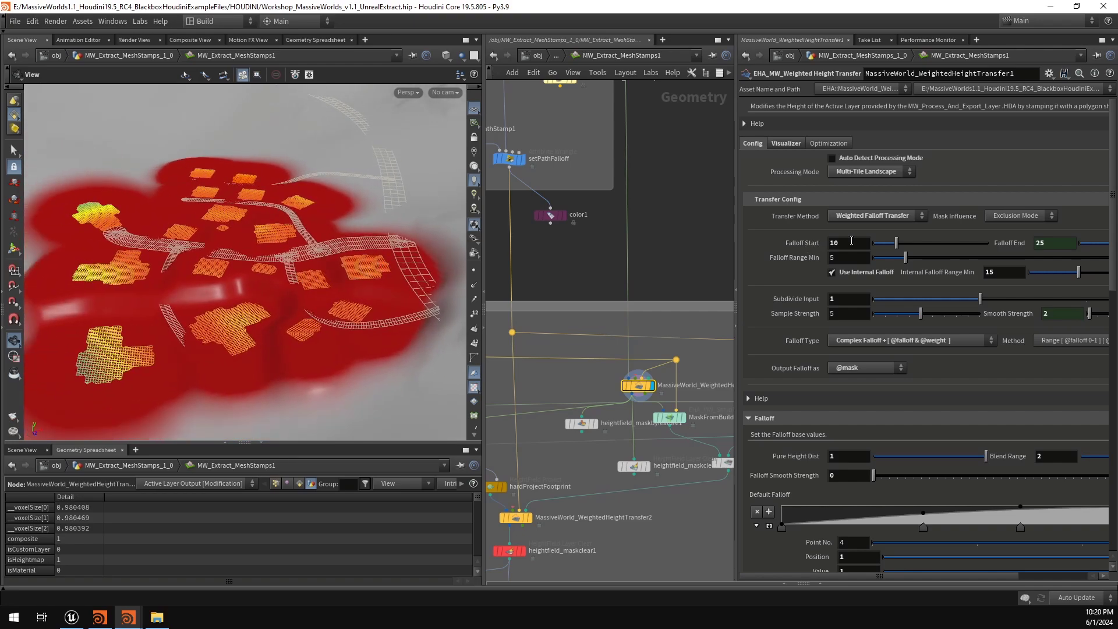
Step: Set the Falloff Start of MassiveWorld_WeightedHeightTransfer1 back to 2.5
{"action": "left_click", "coordinate": [852, 240]}
{"action": "type", "text": "2.5"}
{"action": "key", "text": "Return"}
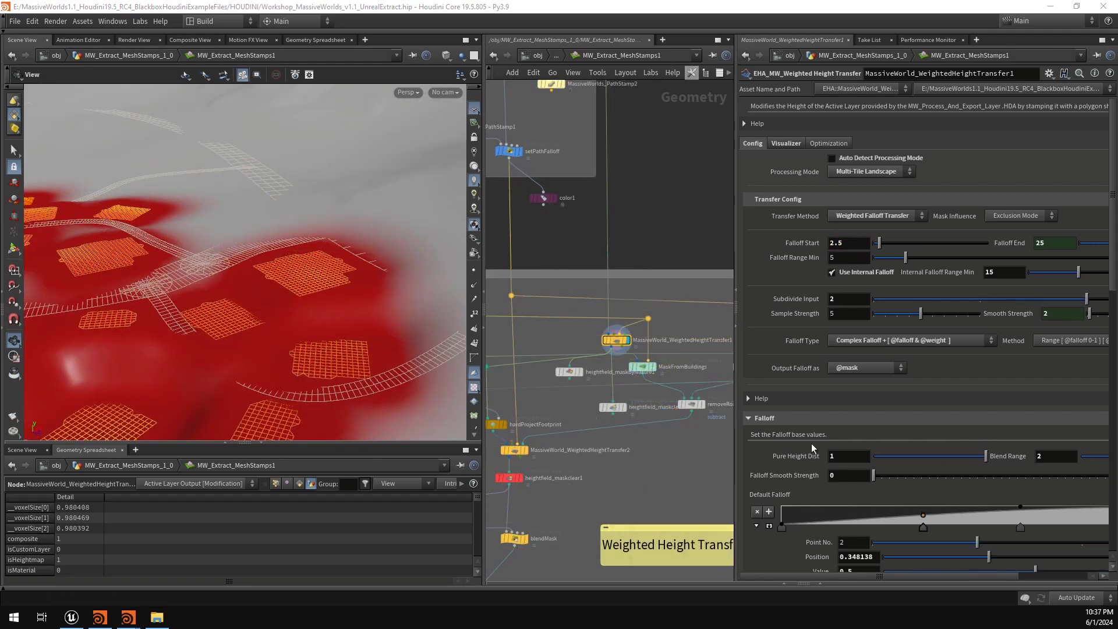
Step: Examine the falloff mask across the whole footprint cluster and close up around the small footprints beside the path
{"action": "right_click_drag", "start_coordinate": [355, 320], "coordinate": [255, 320]}
{"action": "left_click_drag", "start_coordinate": [269, 296], "coordinate": [292, 338]}
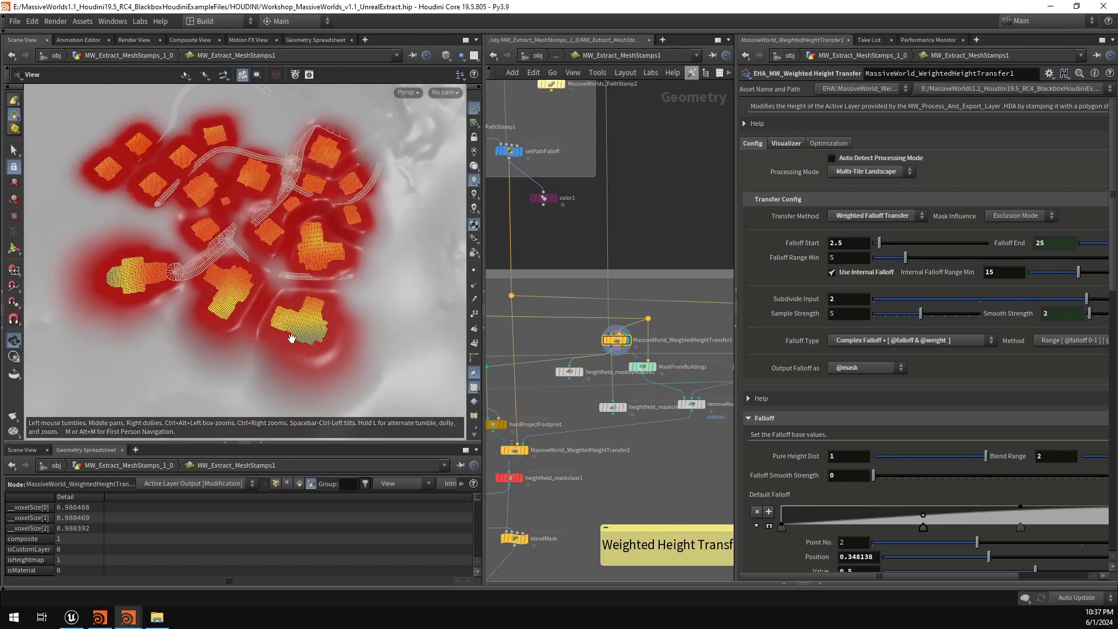
{"action": "middle_click_drag", "start_coordinate": [292, 338], "coordinate": [319, 278]}
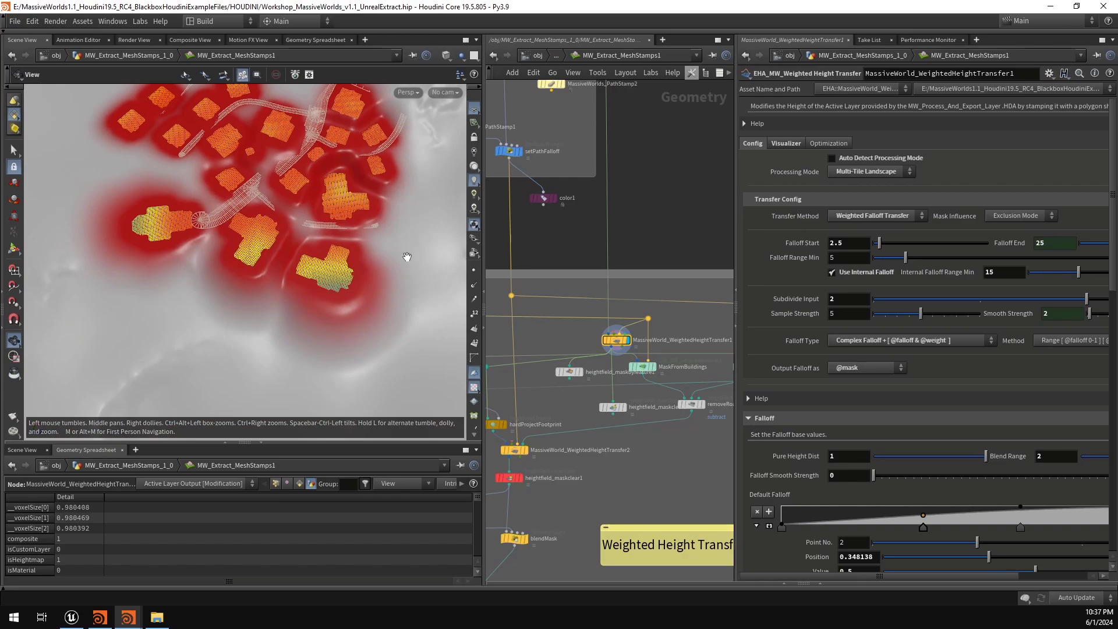
{"action": "middle_click_drag", "start_coordinate": [384, 204], "coordinate": [369, 248]}
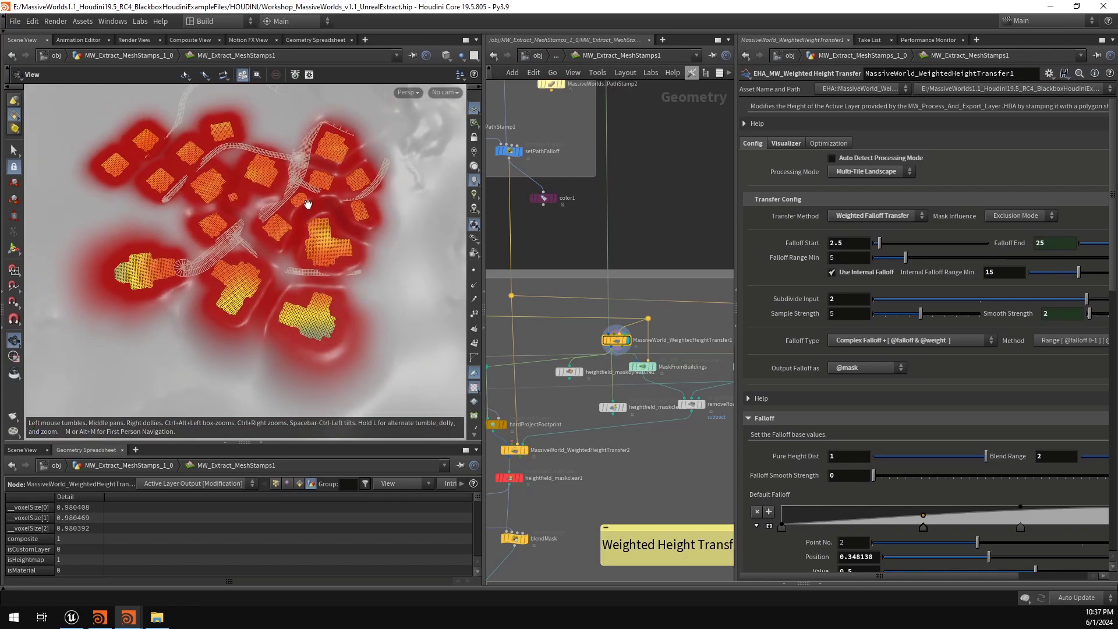
{"action": "right_click_drag", "start_coordinate": [308, 205], "coordinate": [389, 186]}
{"action": "right_click_drag", "start_coordinate": [297, 195], "coordinate": [317, 194]}
{"action": "left_click_drag", "start_coordinate": [318, 194], "coordinate": [344, 179]}
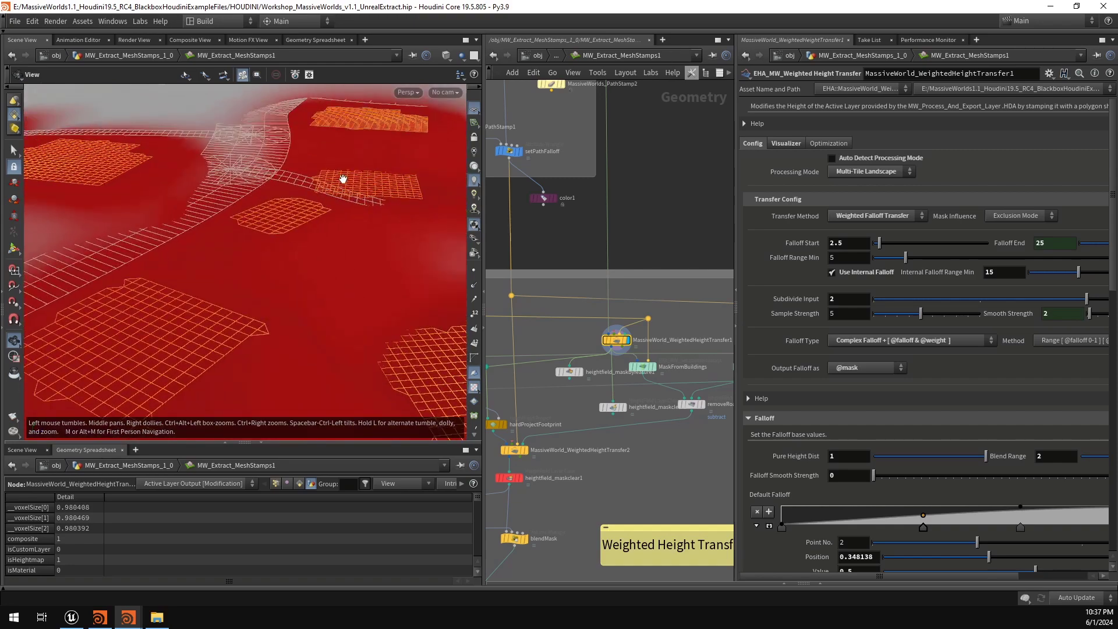
Step: Display the heightfield_maskbyfeature1 slope mask and set the weighted height transfer's Subdivide Input to 0
{"action": "left_click", "coordinate": [579, 375]}
{"action": "left_click_drag", "start_coordinate": [359, 252], "coordinate": [297, 351]}
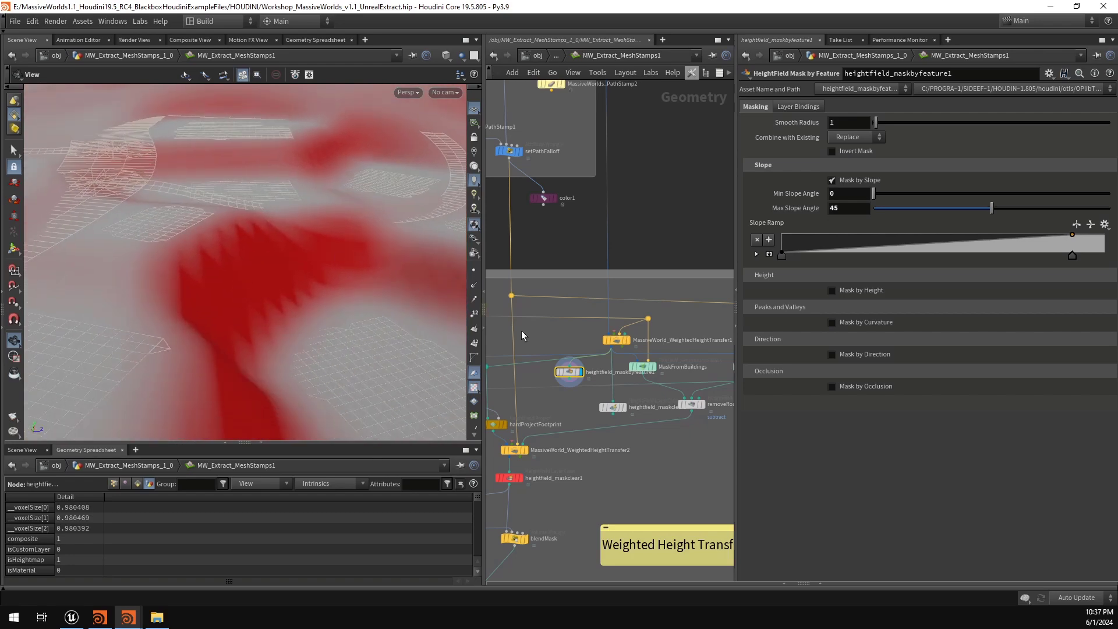
{"action": "left_click", "coordinate": [616, 340]}
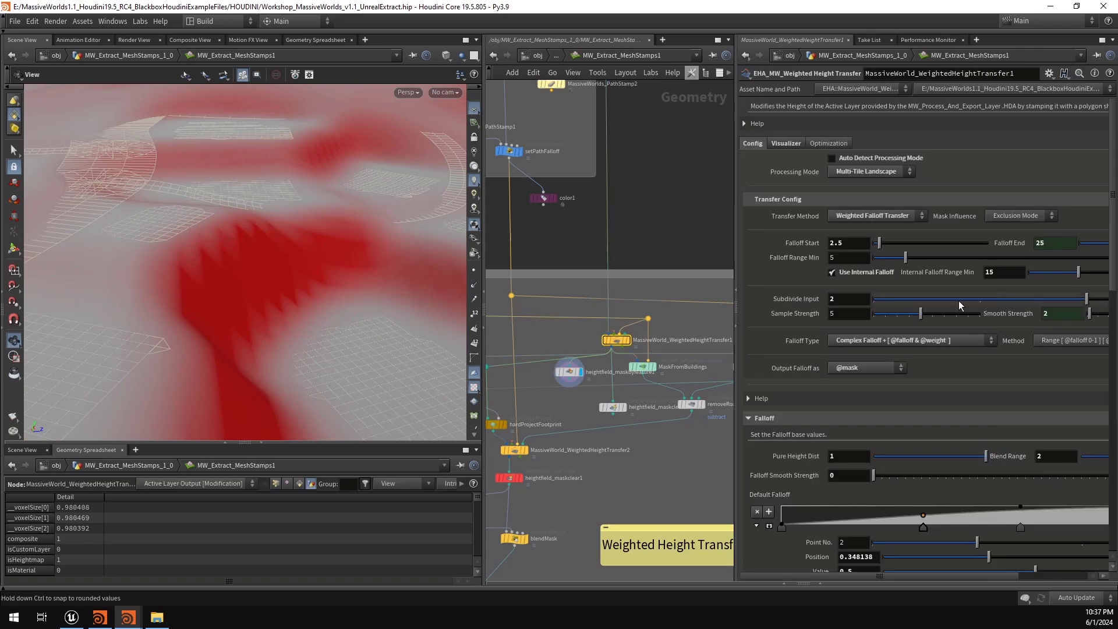
{"action": "left_click_drag", "start_coordinate": [976, 301], "coordinate": [979, 300]}
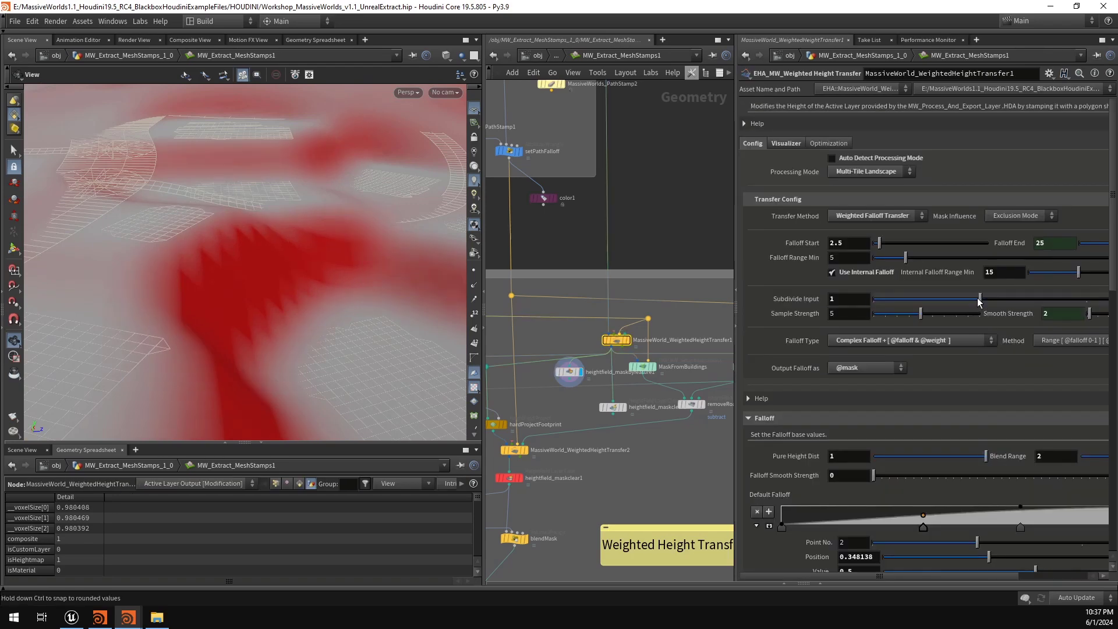
{"action": "left_click", "coordinate": [912, 300]}
{"action": "left_click_drag", "start_coordinate": [299, 295], "coordinate": [186, 197]}
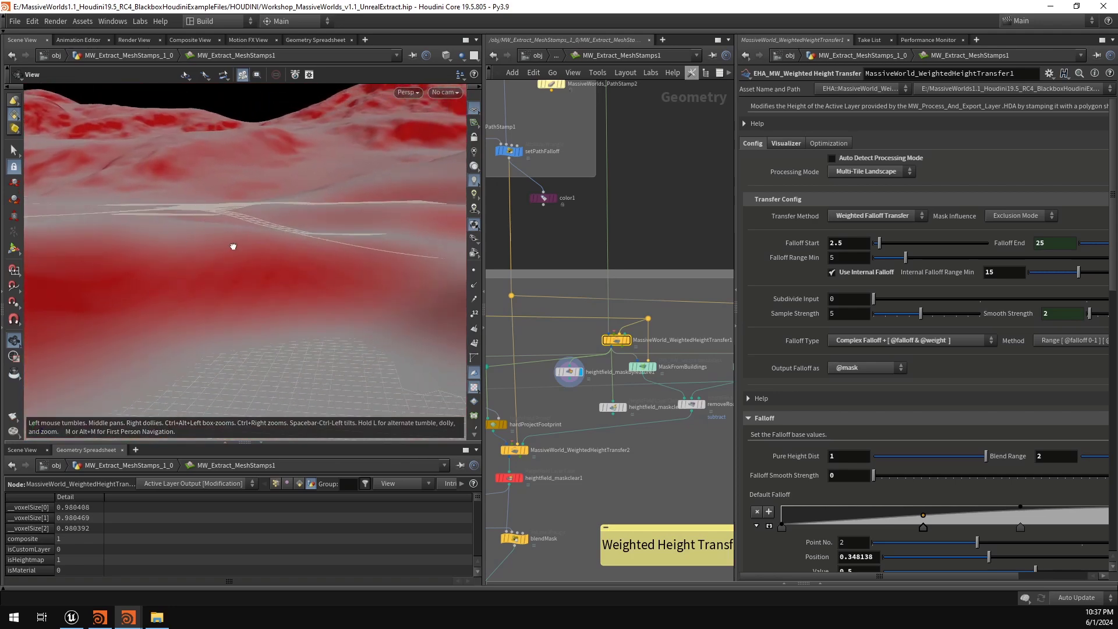
{"action": "left_click_drag", "start_coordinate": [233, 246], "coordinate": [237, 269]}
Step: Set the Internal Falloff Range Min to 2.5 and inspect the slopes beside the small footprint
{"action": "left_click", "coordinate": [905, 272]}
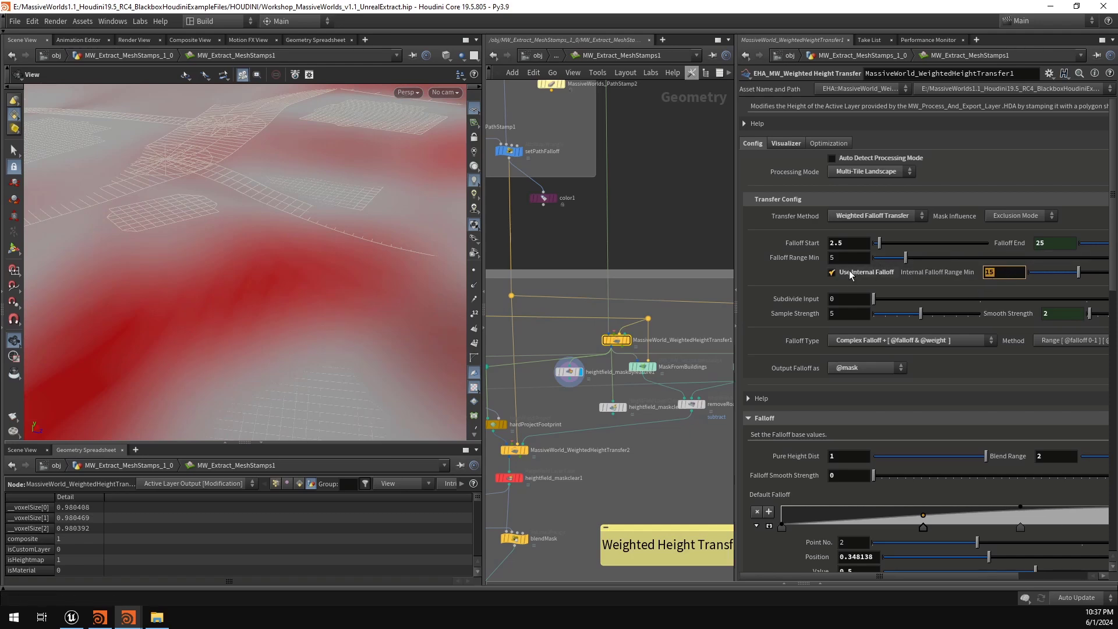
{"action": "type", "text": "2.5"}
{"action": "key", "text": "Return"}
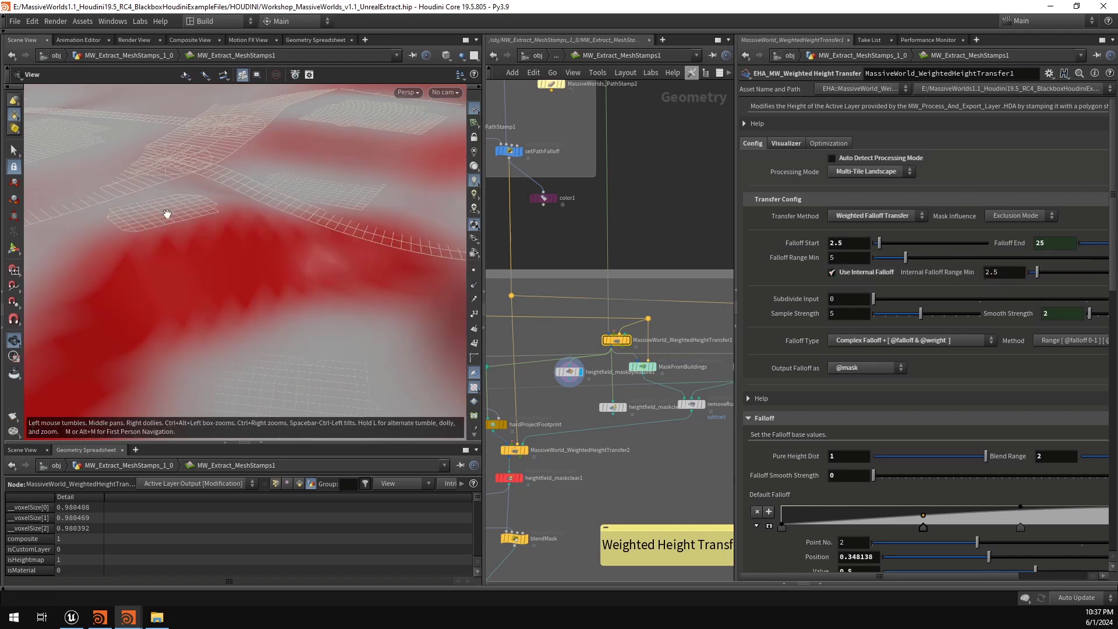
{"action": "mouse_move", "coordinate": [167, 214]}
{"action": "left_mouse_down"}
{"action": "mouse_move", "coordinate": [245, 200]}
{"action": "mouse_move", "coordinate": [186, 218]}
{"action": "left_mouse_up"}
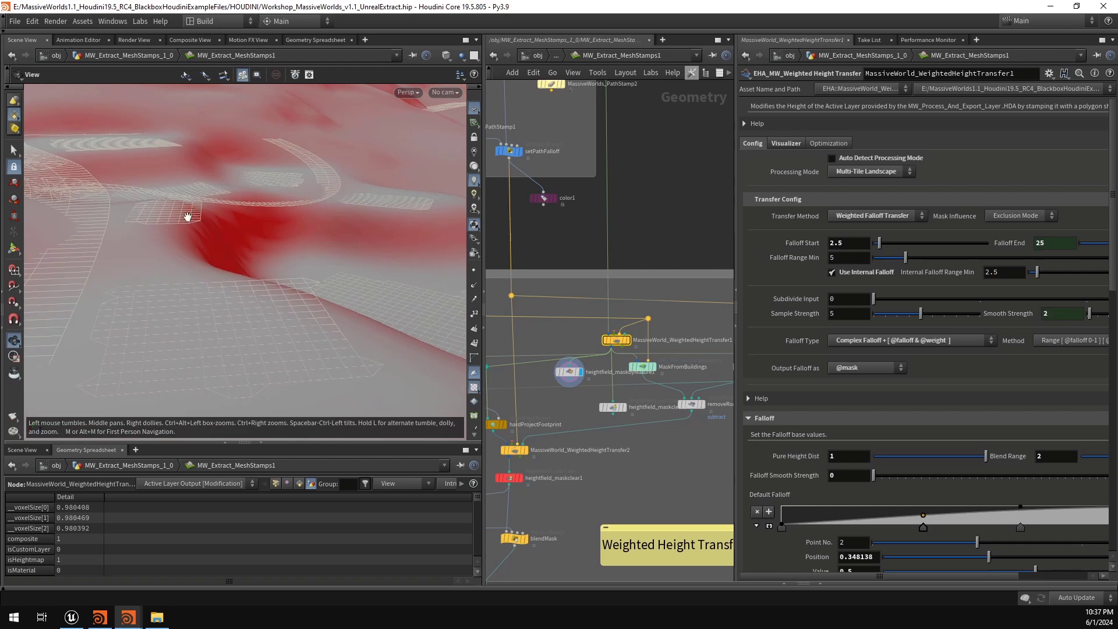
Step: Set the Internal Falloff Range Min to 5 and check the slope mask around the footprint
{"action": "double_click", "coordinate": [1017, 273]}
{"action": "type", "text": "5"}
{"action": "key", "text": "Return"}
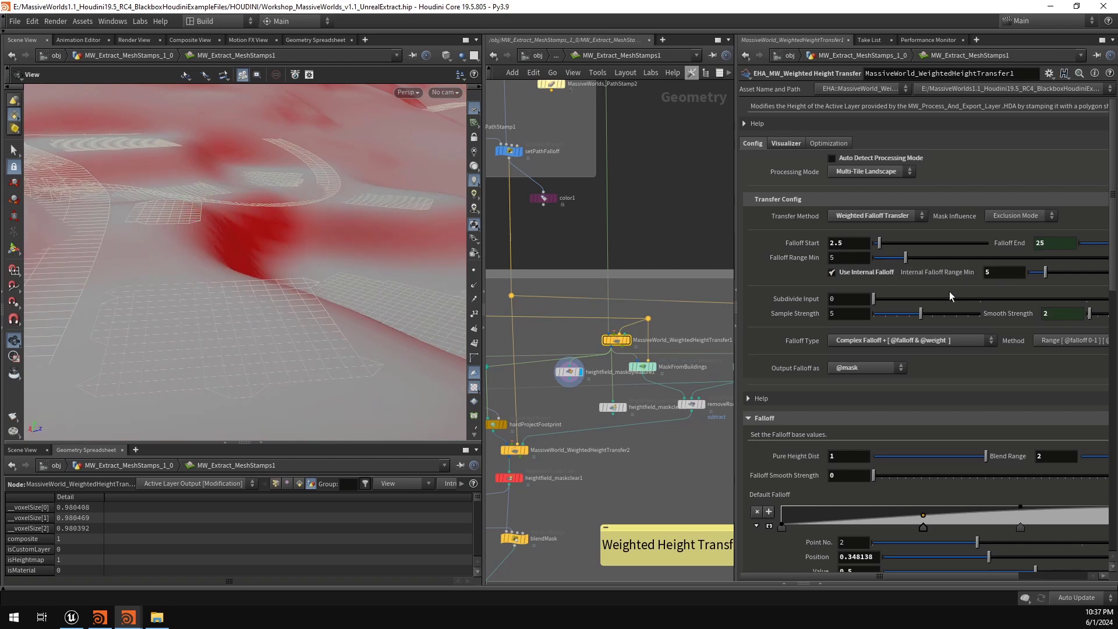
{"action": "mouse_move", "coordinate": [203, 220]}
{"action": "left_mouse_down"}
{"action": "mouse_move", "coordinate": [207, 205]}
{"action": "mouse_move", "coordinate": [214, 235]}
{"action": "left_mouse_up"}
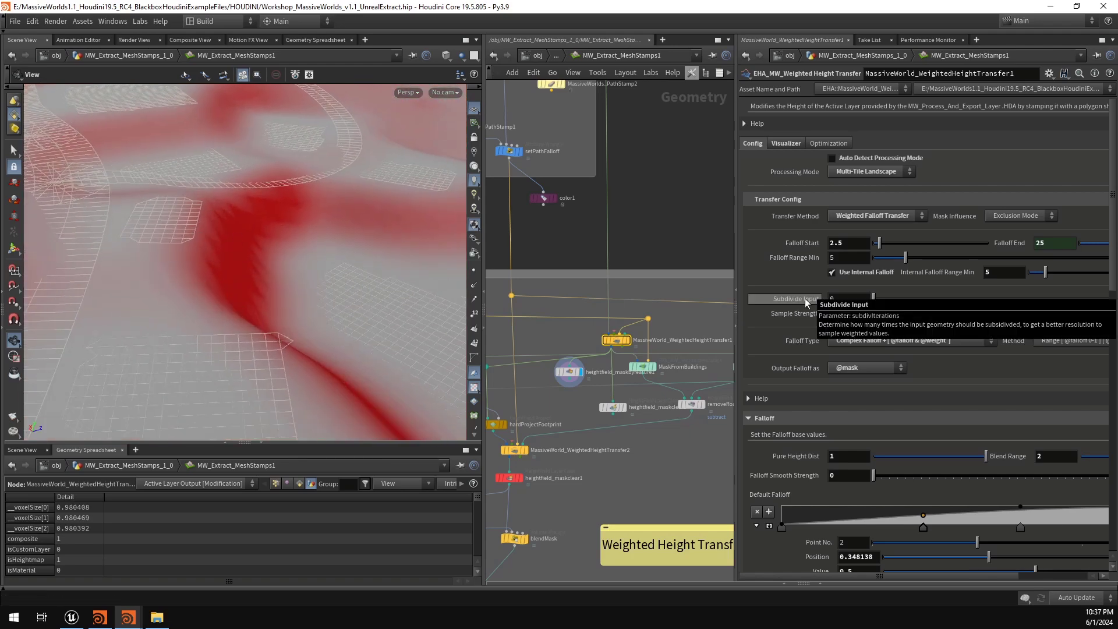
Step: Set the Subdivide Input to 1, review the slopes across the stamp cluster and bring up the Falloff settings
{"action": "left_click", "coordinate": [980, 300]}
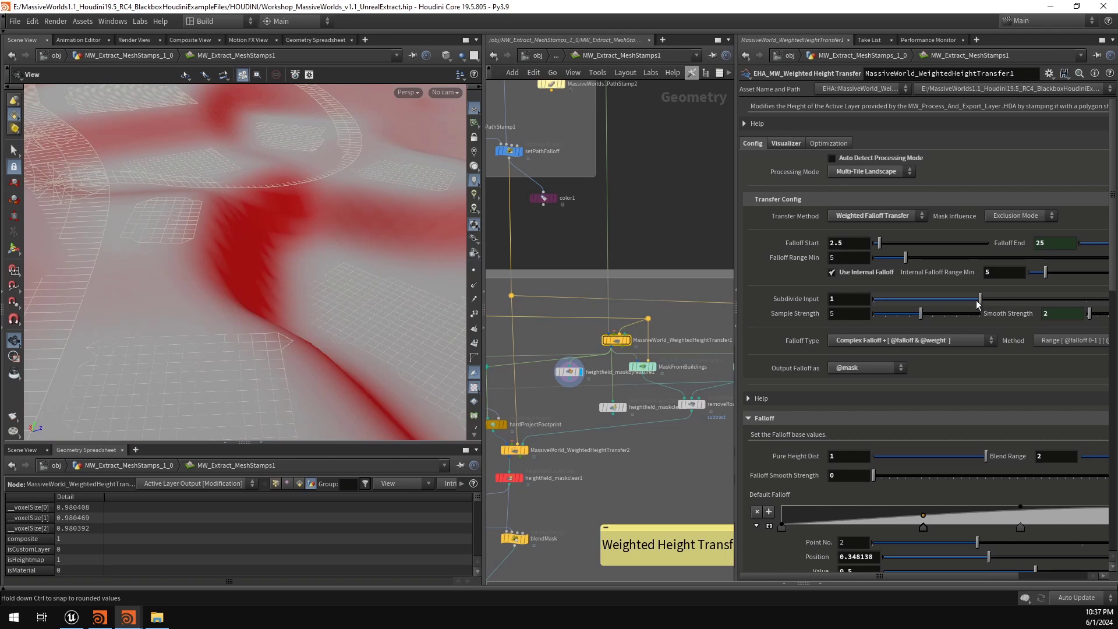
{"action": "left_click_drag", "start_coordinate": [187, 230], "coordinate": [340, 254]}
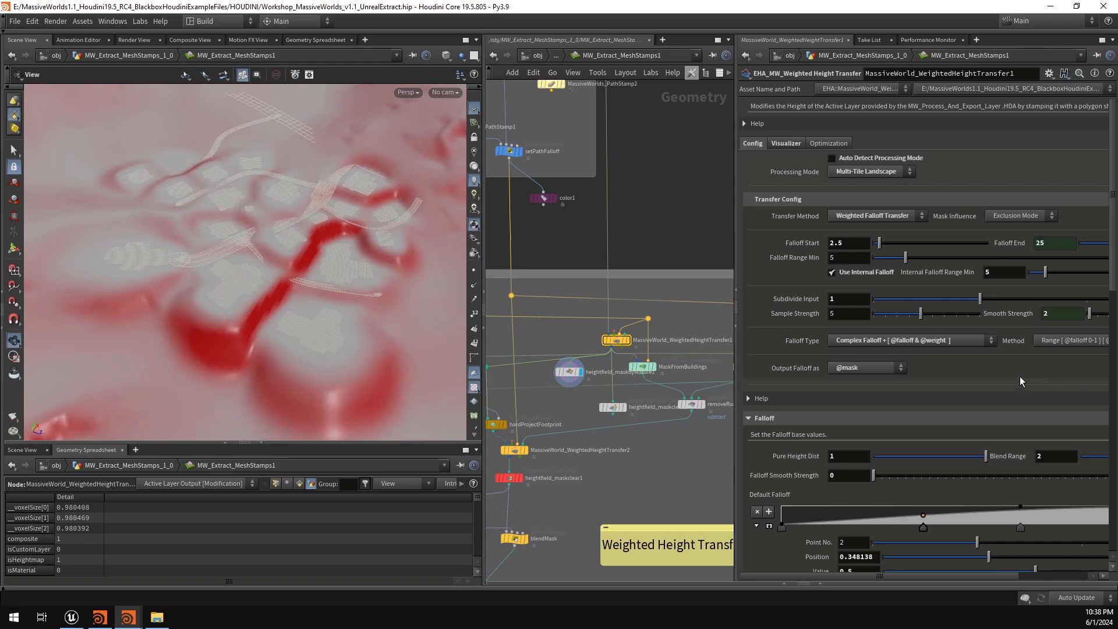
{"action": "scroll", "coordinate": [784, 344], "scroll_direction": "down", "scroll_amount": 3}
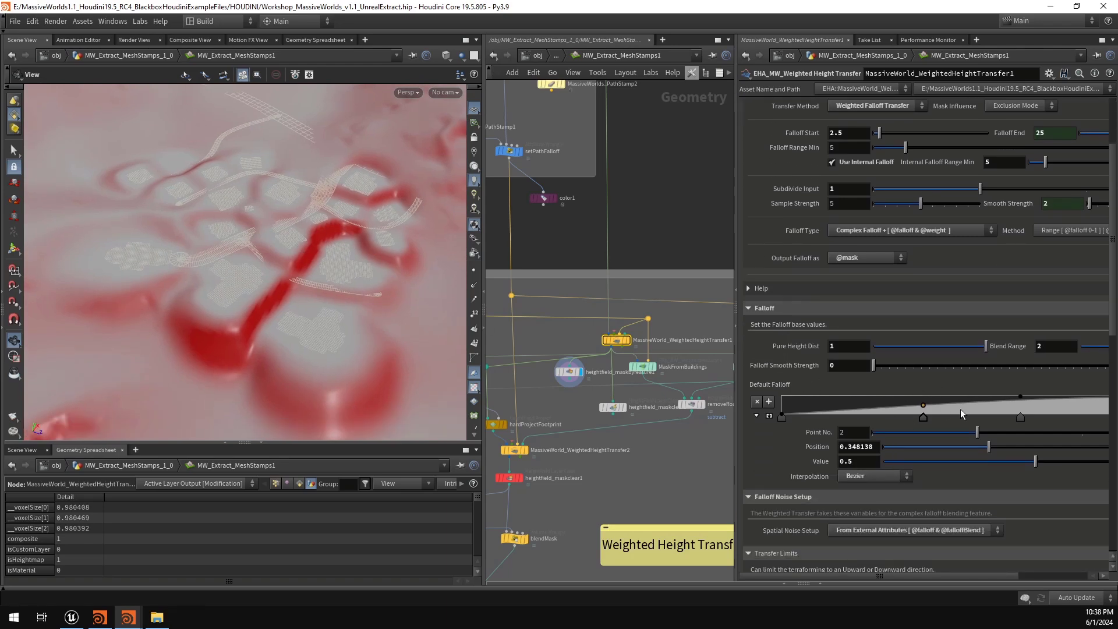
Step: Lower point 2 of the Default Falloff ramp to a value of 0.4 at position 0.345272 and enlarge the network view
{"action": "mouse_move", "coordinate": [923, 407]}
{"action": "left_mouse_down"}
{"action": "mouse_move", "coordinate": [898, 403]}
{"action": "mouse_move", "coordinate": [922, 409]}
{"action": "left_mouse_up"}
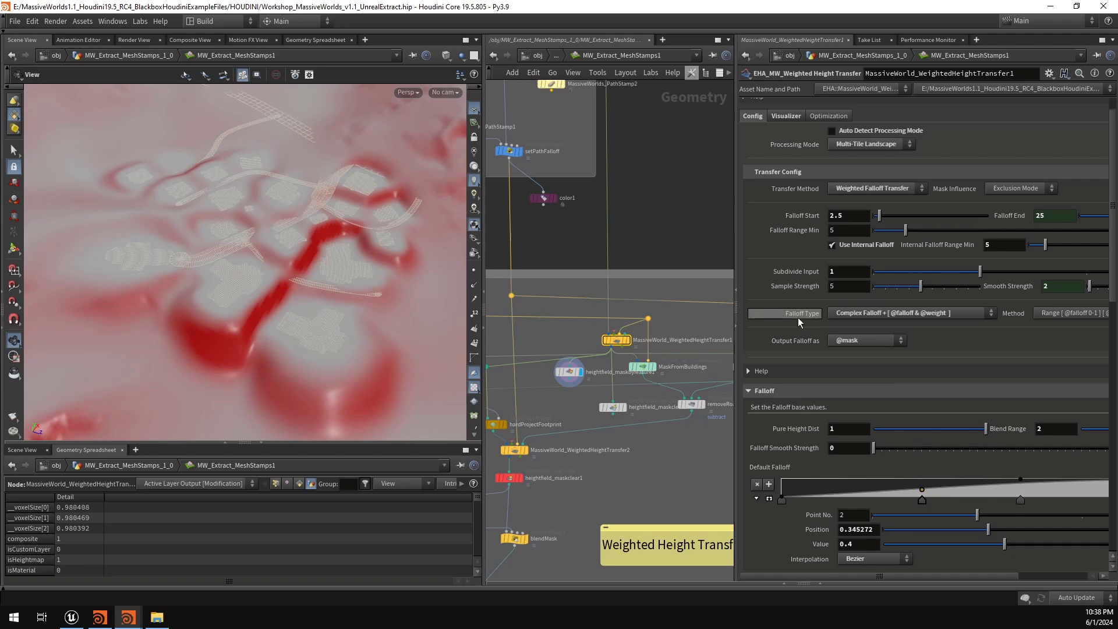
{"action": "left_click_drag", "start_coordinate": [734, 406], "coordinate": [804, 422]}
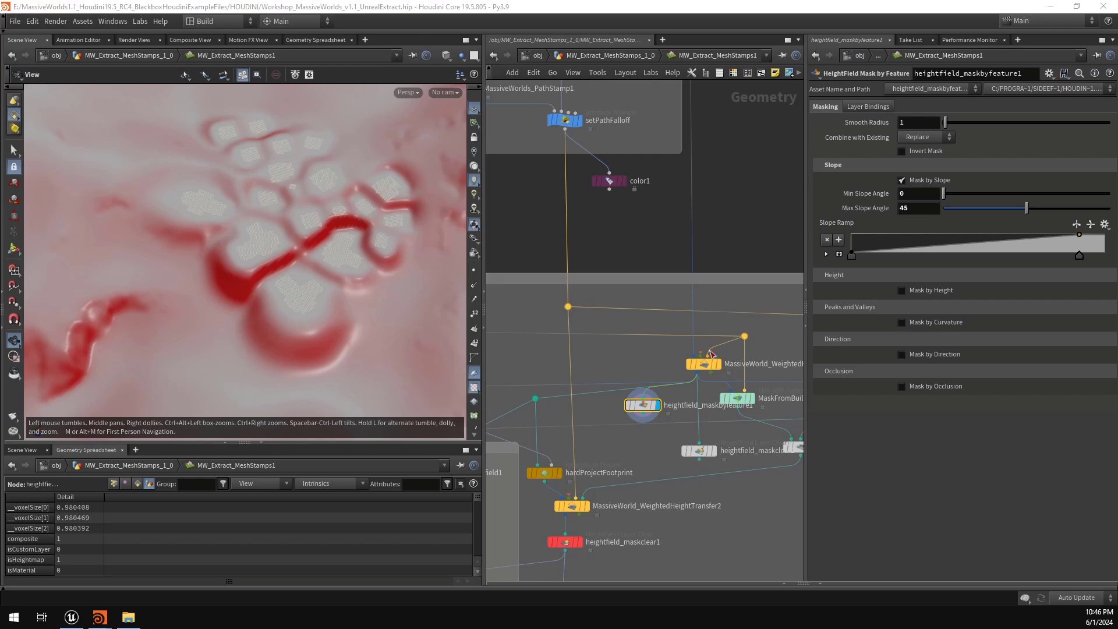
Step: Display the alphaLayer node in the Cut Stamp section and inspect the stamp mask around the footprints
{"action": "scroll", "coordinate": [663, 361], "scroll_direction": "down", "scroll_amount": 3}
{"action": "middle_click_drag", "start_coordinate": [640, 353], "coordinate": [737, 221]}
{"action": "middle_click_drag", "start_coordinate": [721, 307], "coordinate": [738, 200]}
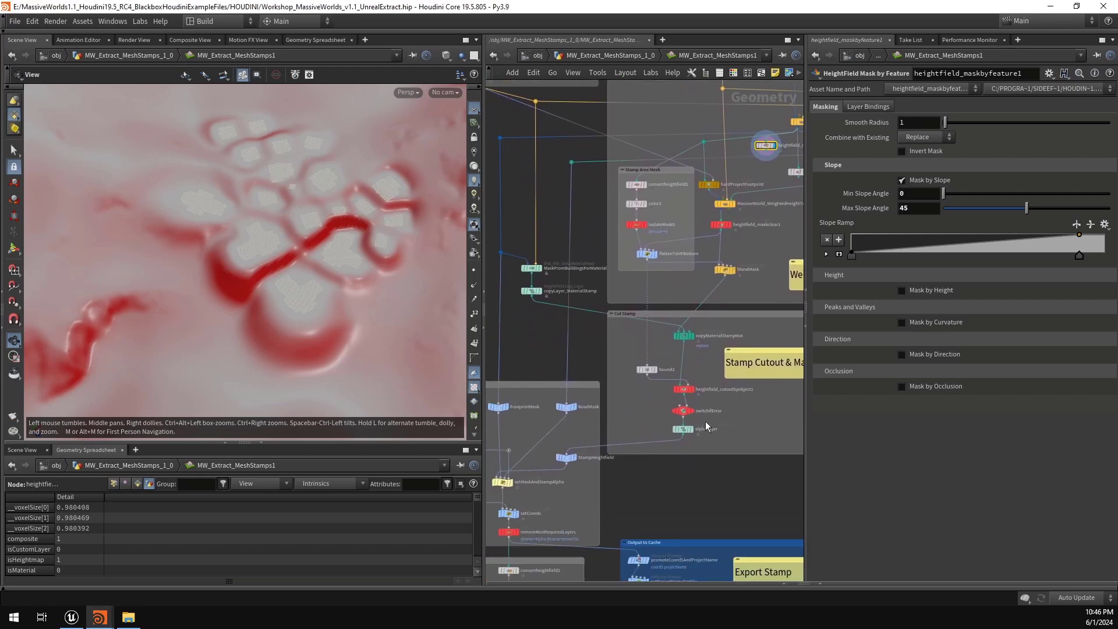
{"action": "scroll", "coordinate": [698, 426], "scroll_direction": "up", "scroll_amount": 3}
{"action": "left_click", "coordinate": [690, 432]}
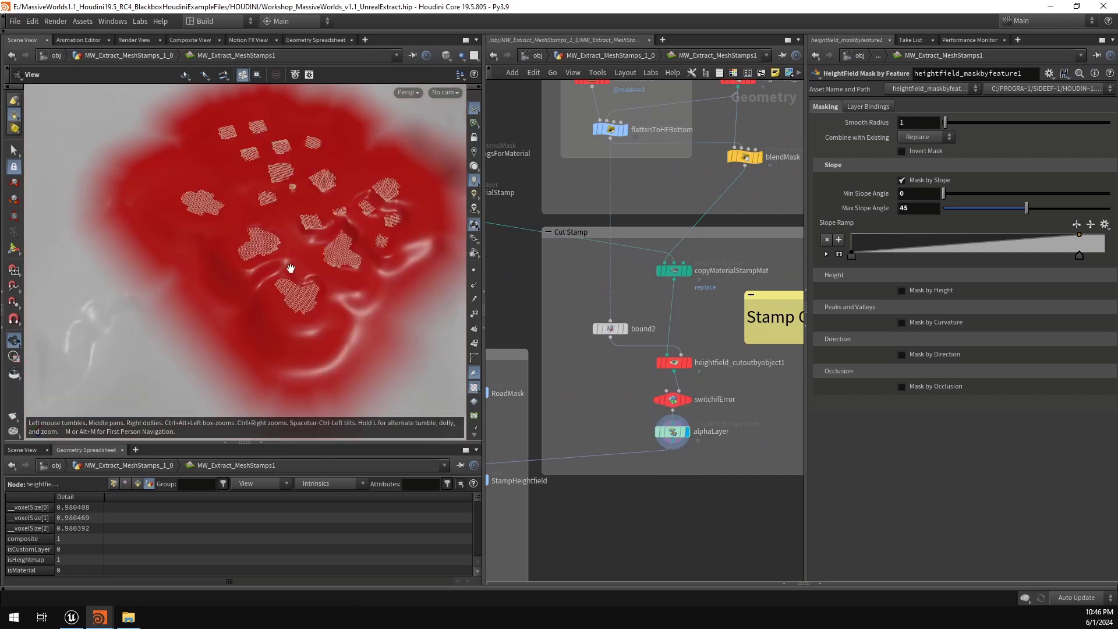
{"action": "left_click_drag", "start_coordinate": [188, 234], "coordinate": [301, 226]}
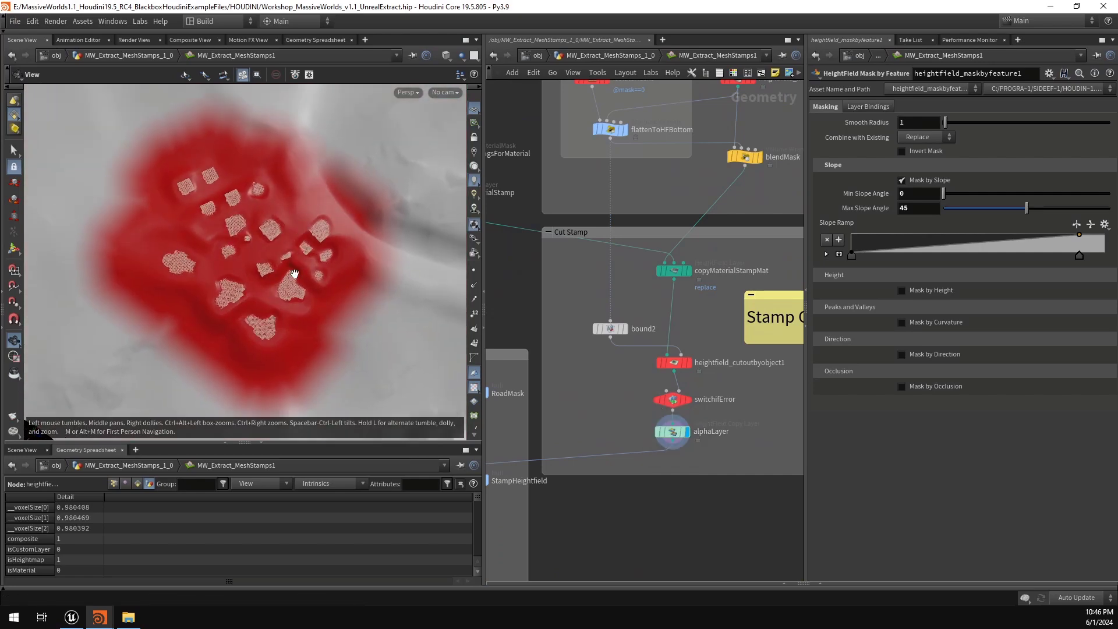
{"action": "left_click_drag", "start_coordinate": [294, 274], "coordinate": [352, 247]}
Step: Display the MassiveWorlds_PathStamp1 road mesh in the Road & Tile Loading section and inspect it beside the footprints
{"action": "scroll", "coordinate": [714, 441], "scroll_direction": "down", "scroll_amount": 6}
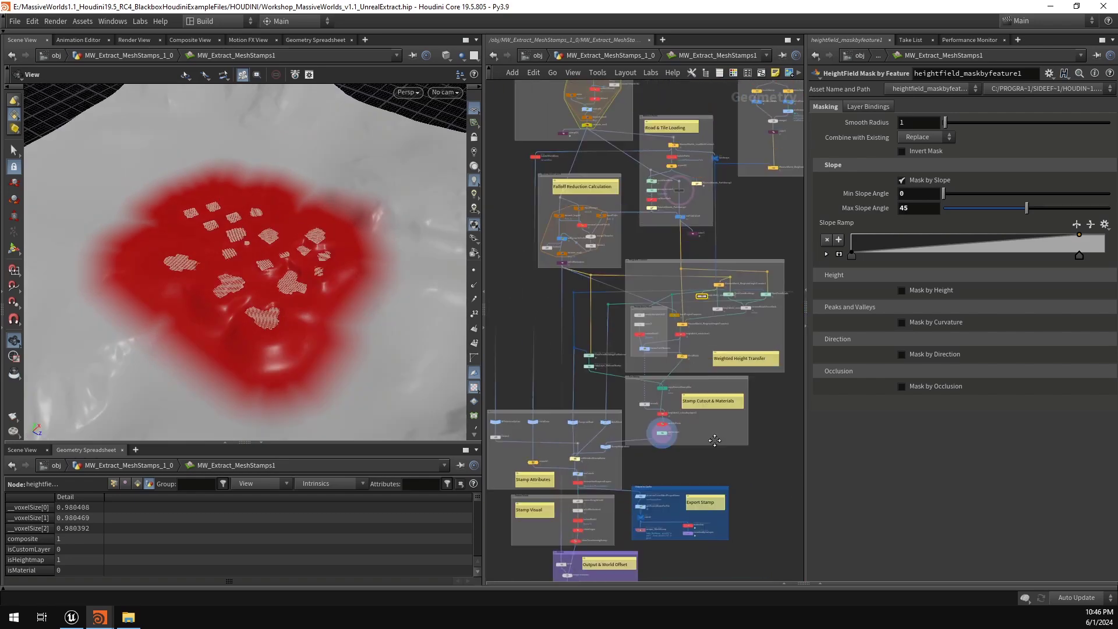
{"action": "middle_click_drag", "start_coordinate": [715, 441], "coordinate": [697, 487]}
{"action": "scroll", "coordinate": [706, 324], "scroll_direction": "up", "scroll_amount": 8}
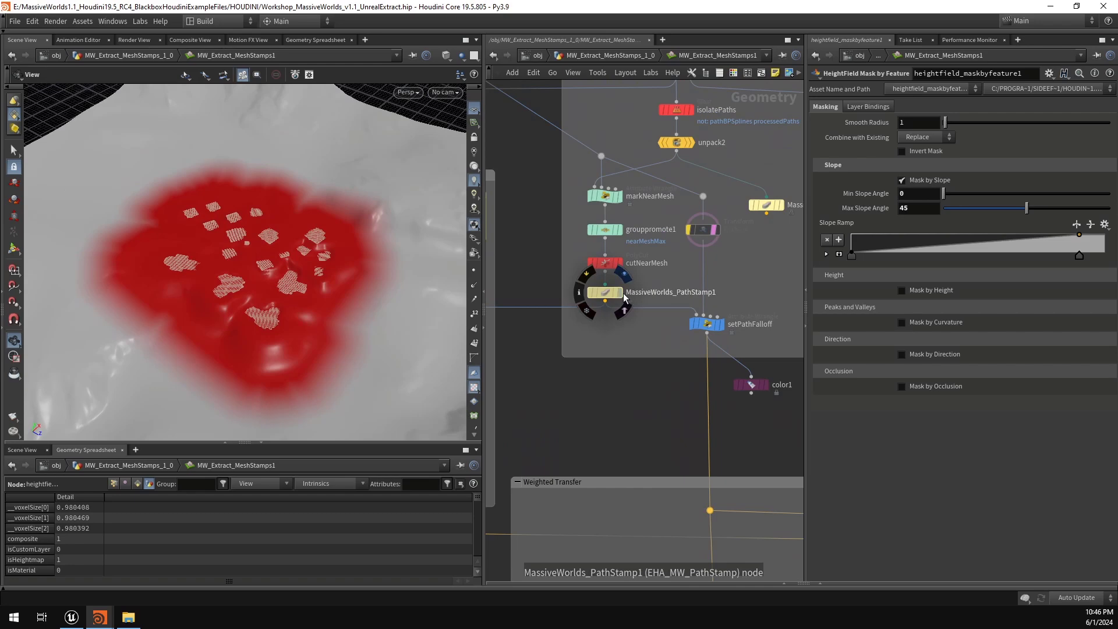
{"action": "left_click", "coordinate": [621, 293]}
{"action": "left_click", "coordinate": [606, 293]}
{"action": "scroll", "coordinate": [415, 254], "scroll_direction": "up", "scroll_amount": 3}
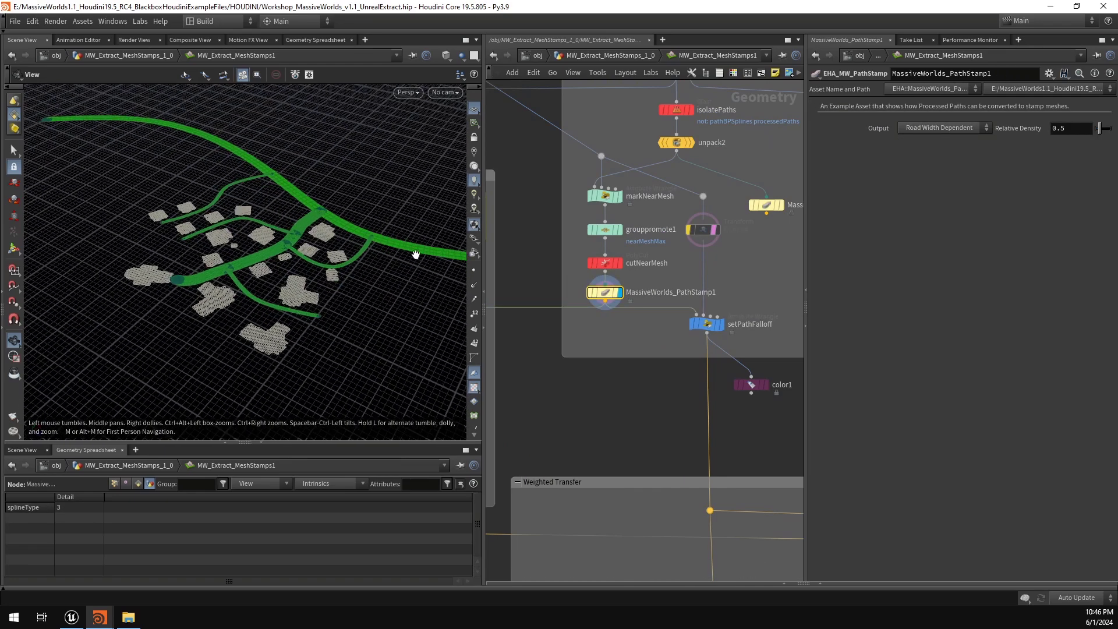
Step: Open the setPathFalloff wrangle and compare its code with the Falloff Reduction Calculation network
{"action": "scroll", "coordinate": [750, 287], "scroll_direction": "down", "scroll_amount": 3}
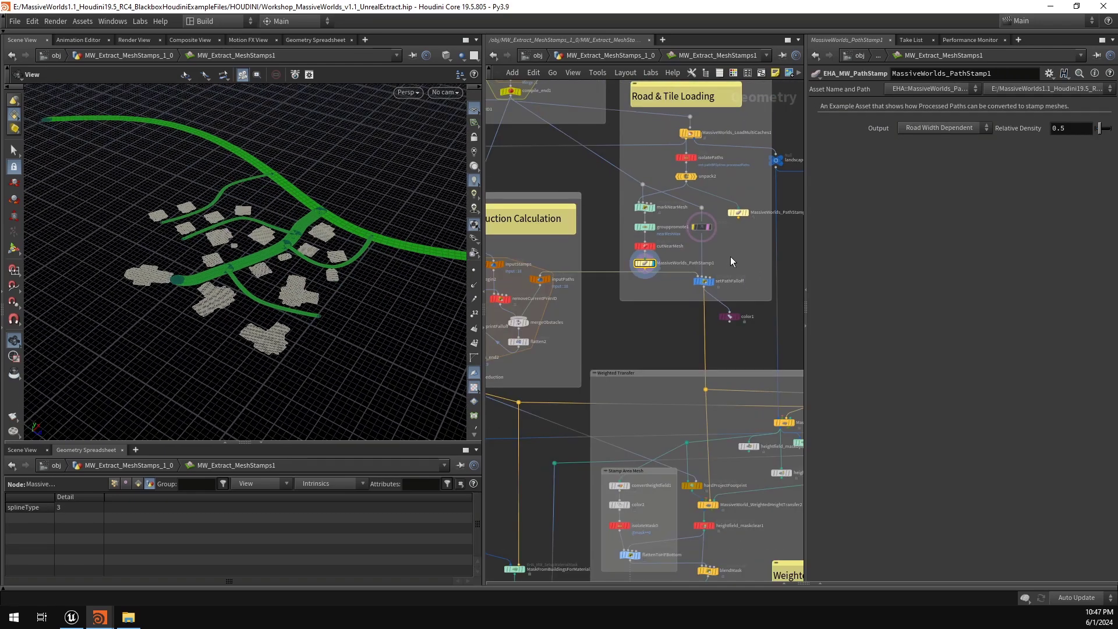
{"action": "left_click", "coordinate": [704, 280]}
{"action": "scroll", "coordinate": [600, 290], "scroll_direction": "up", "scroll_amount": 4}
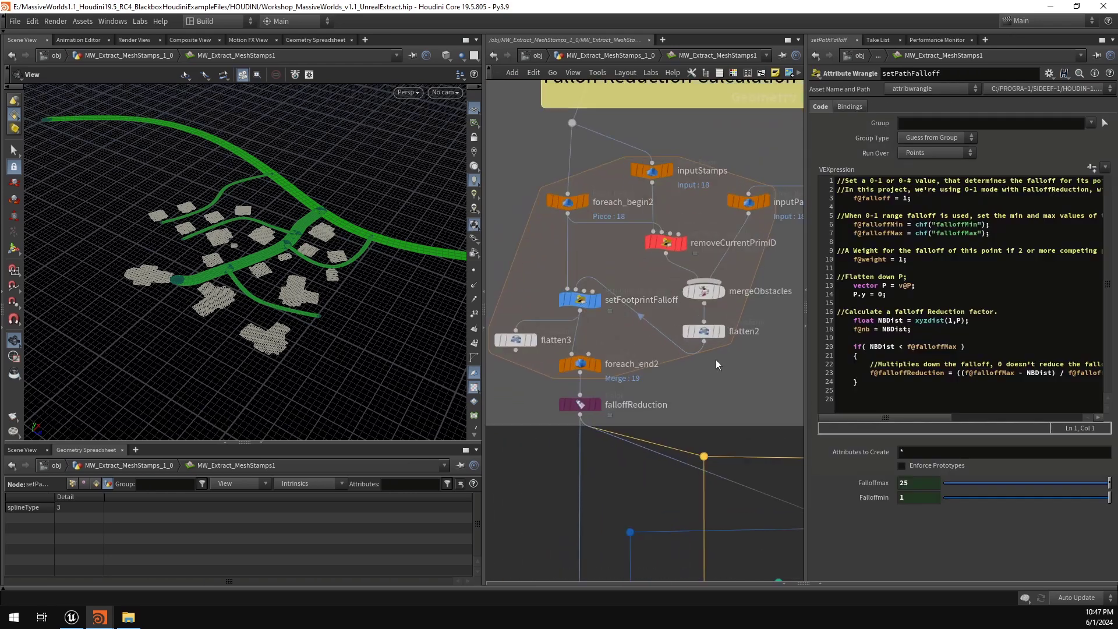
{"action": "scroll", "coordinate": [716, 364], "scroll_direction": "down", "scroll_amount": 3}
{"action": "scroll", "coordinate": [722, 319], "scroll_direction": "up", "scroll_amount": 4}
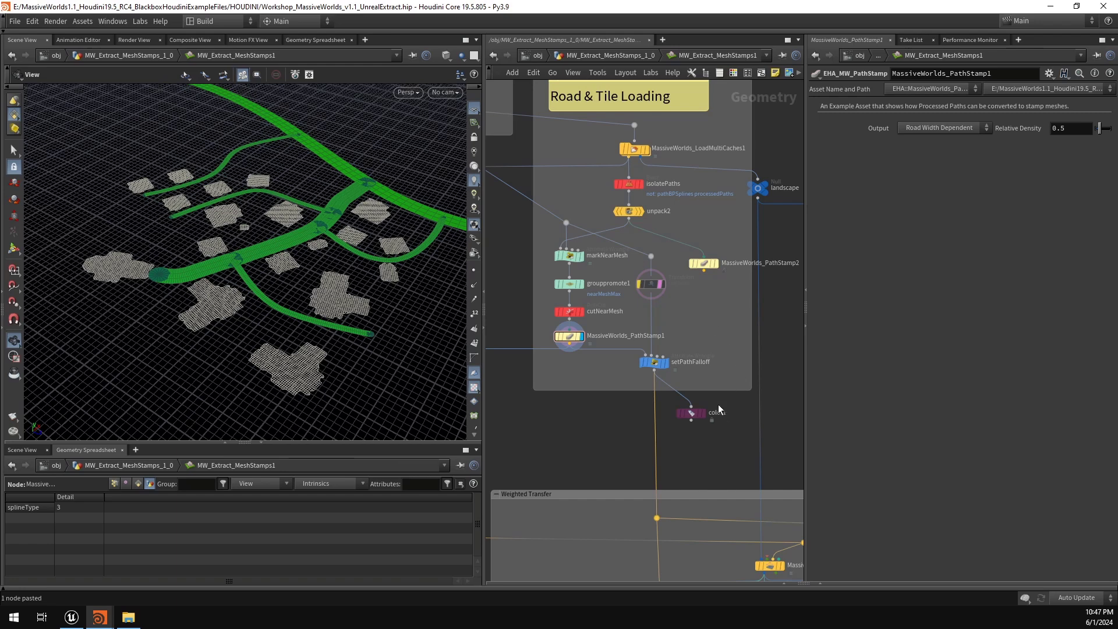
{"action": "left_click", "coordinate": [655, 363]}
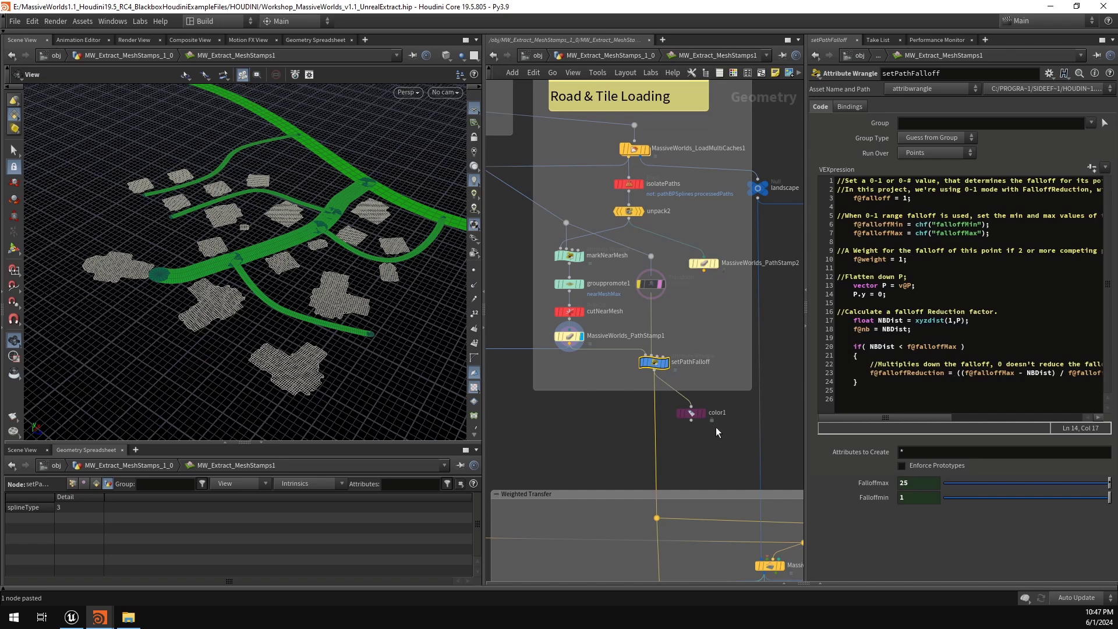
Step: Display color1's falloffReduction colours on the roads and check flatten4 and the P.y = 0 line in setPathFalloff
{"action": "left_click", "coordinate": [705, 414]}
{"action": "left_click", "coordinate": [692, 417]}
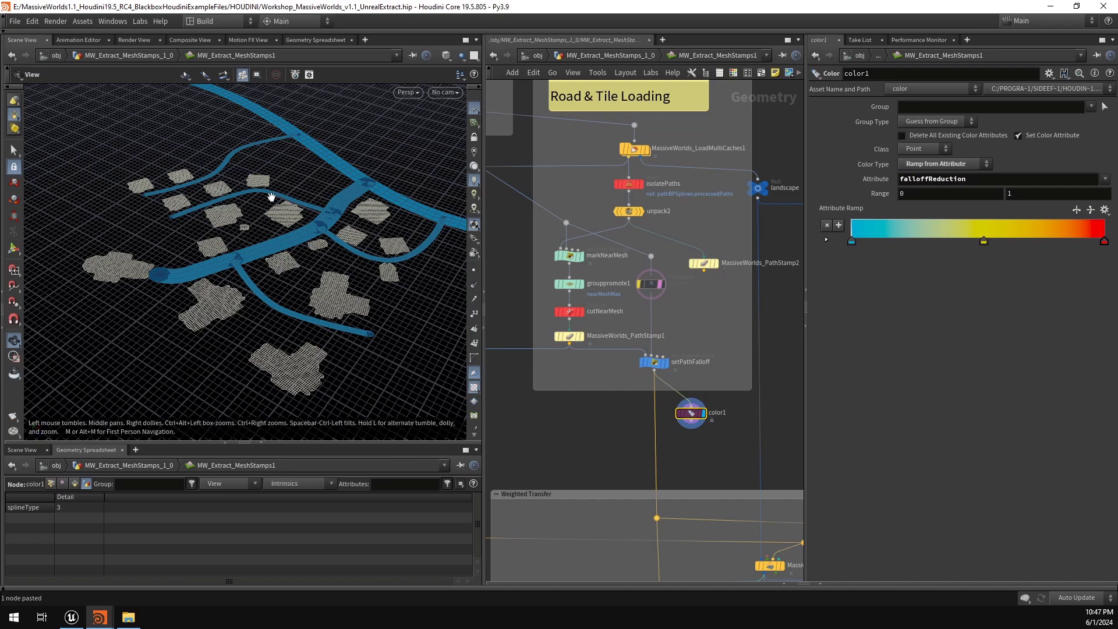
{"action": "left_click", "coordinate": [644, 282]}
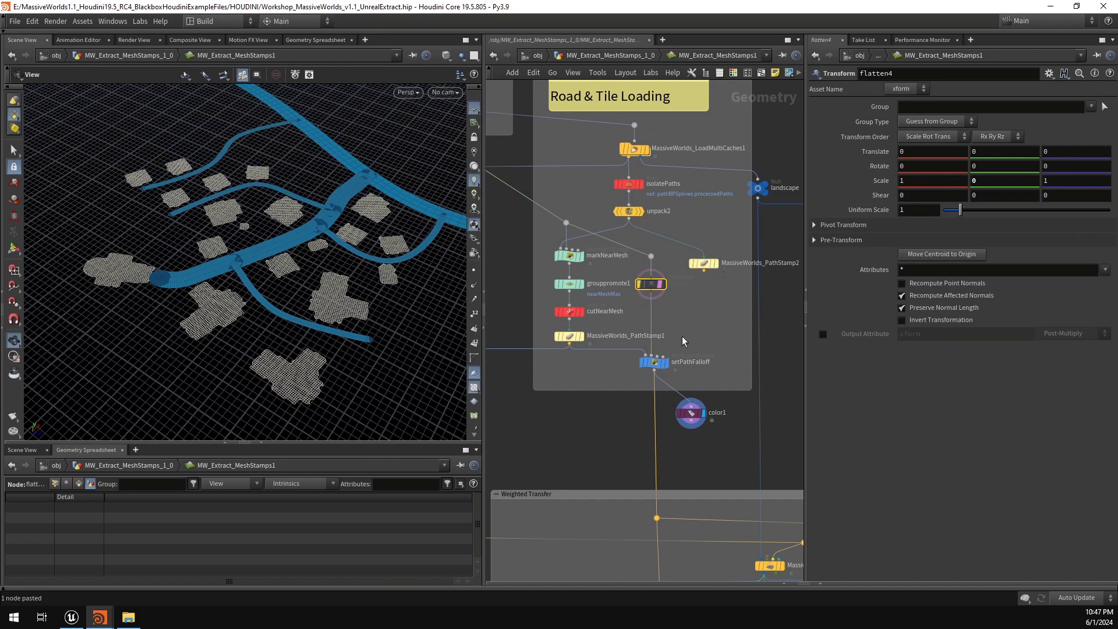
{"action": "left_click", "coordinate": [648, 366]}
{"action": "left_click", "coordinate": [925, 295]}
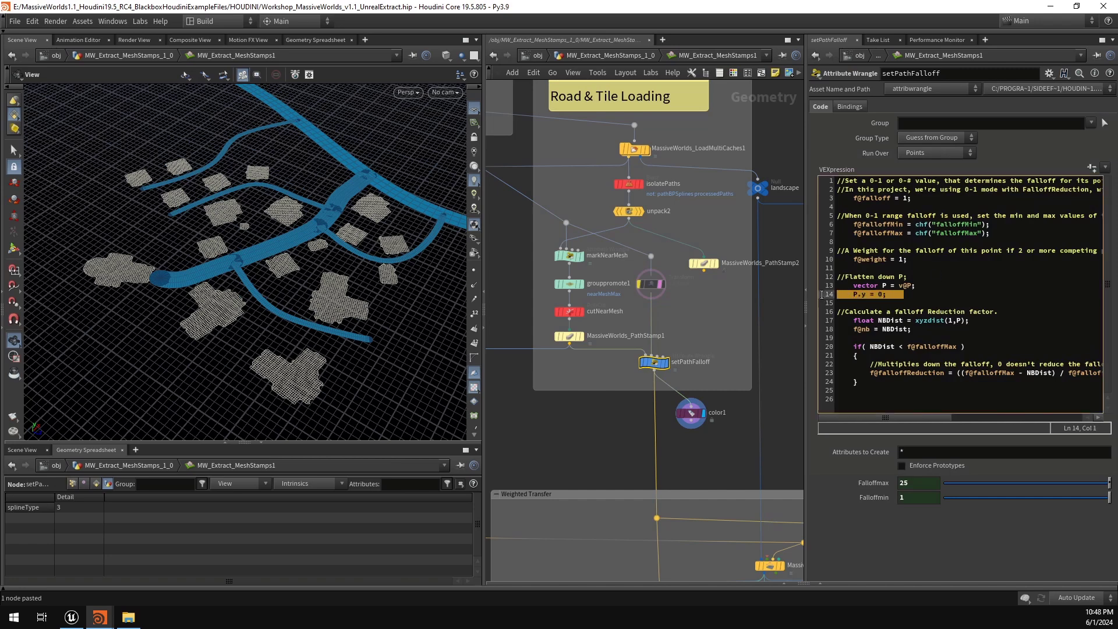
Step: Remove the bypass from the flatten4 transform and inspect the falloffReduction colours along the roads
{"action": "left_click", "coordinate": [644, 285]}
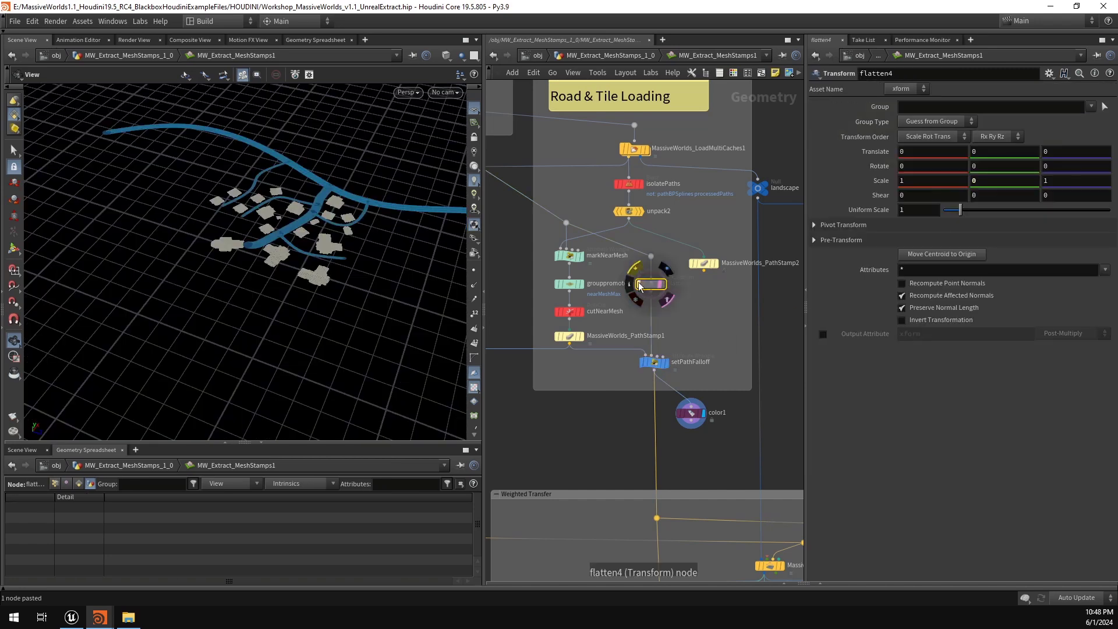
{"action": "left_click", "coordinate": [638, 283]}
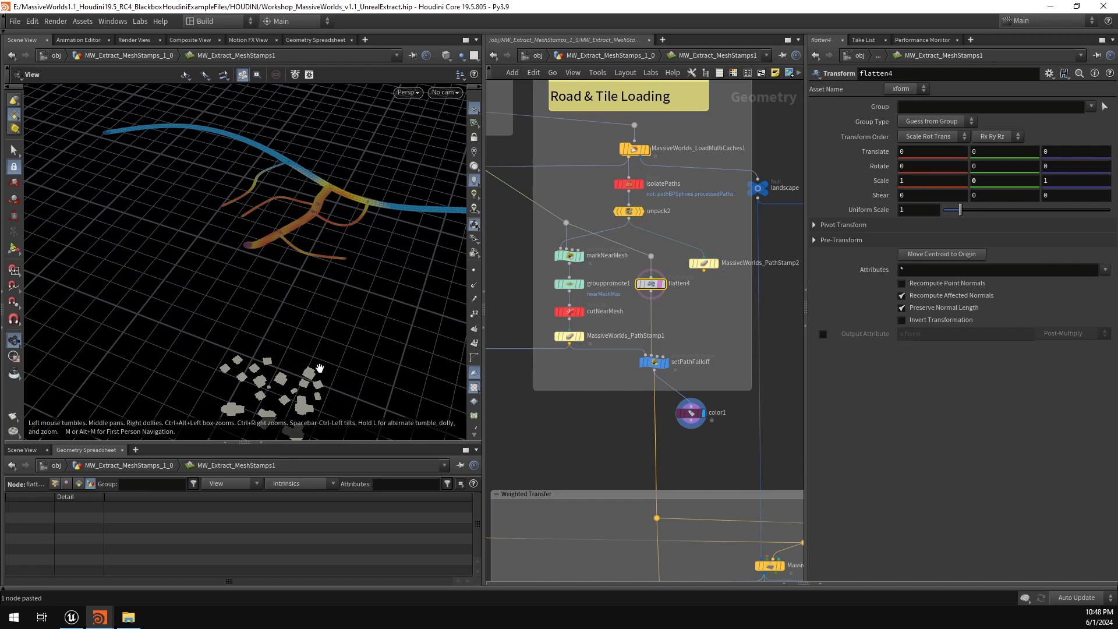
{"action": "scroll", "coordinate": [299, 238], "scroll_direction": "up", "scroll_amount": 8}
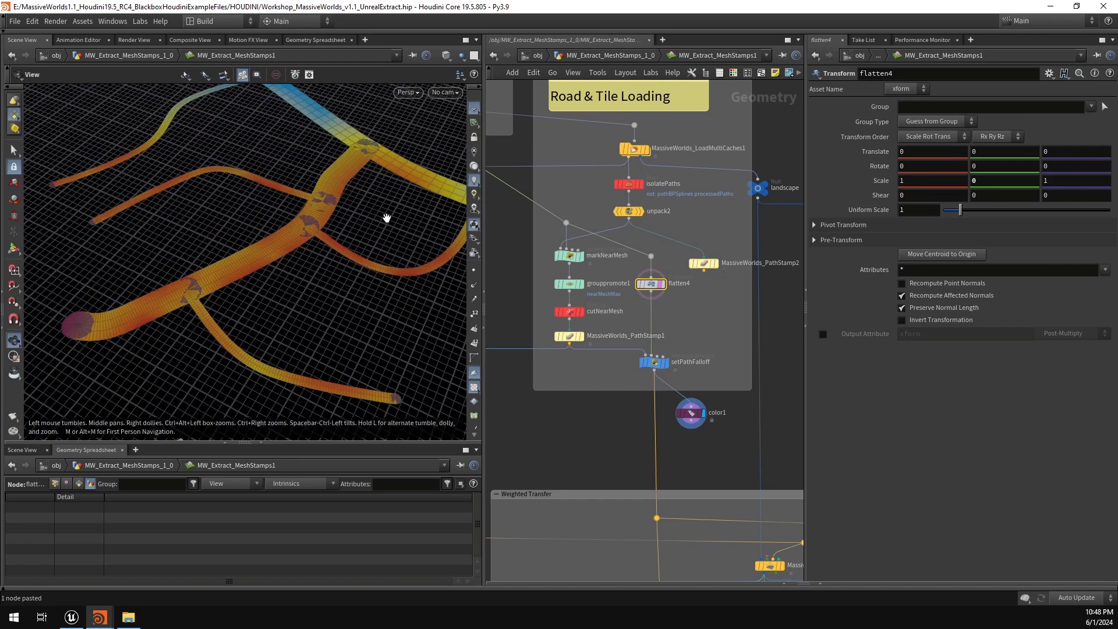
{"action": "scroll", "coordinate": [386, 217], "scroll_direction": "down", "scroll_amount": 4}
{"action": "left_click_drag", "start_coordinate": [313, 223], "coordinate": [308, 247]}
{"action": "scroll", "coordinate": [689, 325], "scroll_direction": "down", "scroll_amount": 3}
Step: Display the footprints' falloffReduction colours, template color1 over them for comparison, and return the display to color1
{"action": "middle_click_drag", "start_coordinate": [705, 324], "coordinate": [800, 289]}
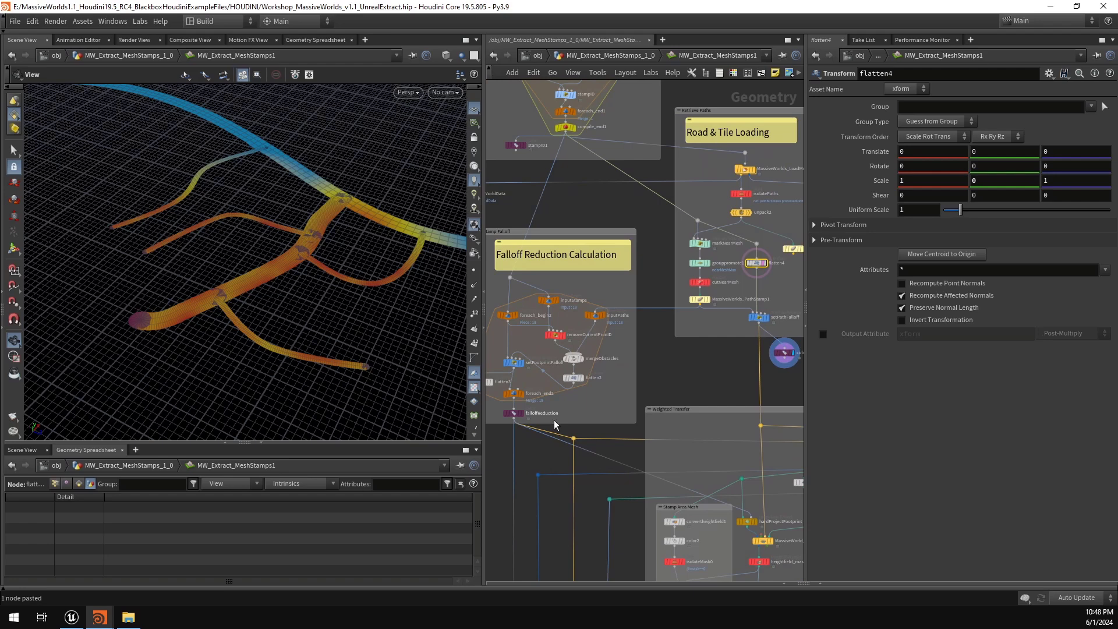
{"action": "left_click_drag", "start_coordinate": [522, 418], "coordinate": [520, 417]}
{"action": "left_click", "coordinate": [521, 414]}
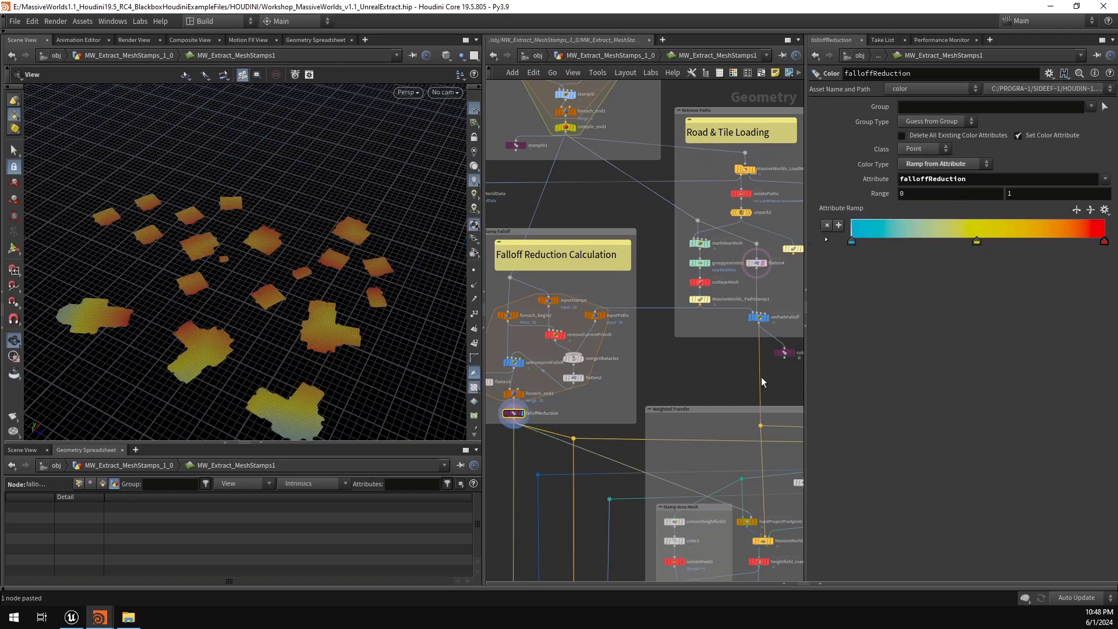
{"action": "middle_click_drag", "start_coordinate": [760, 380], "coordinate": [704, 376]}
{"action": "left_click", "coordinate": [734, 348]}
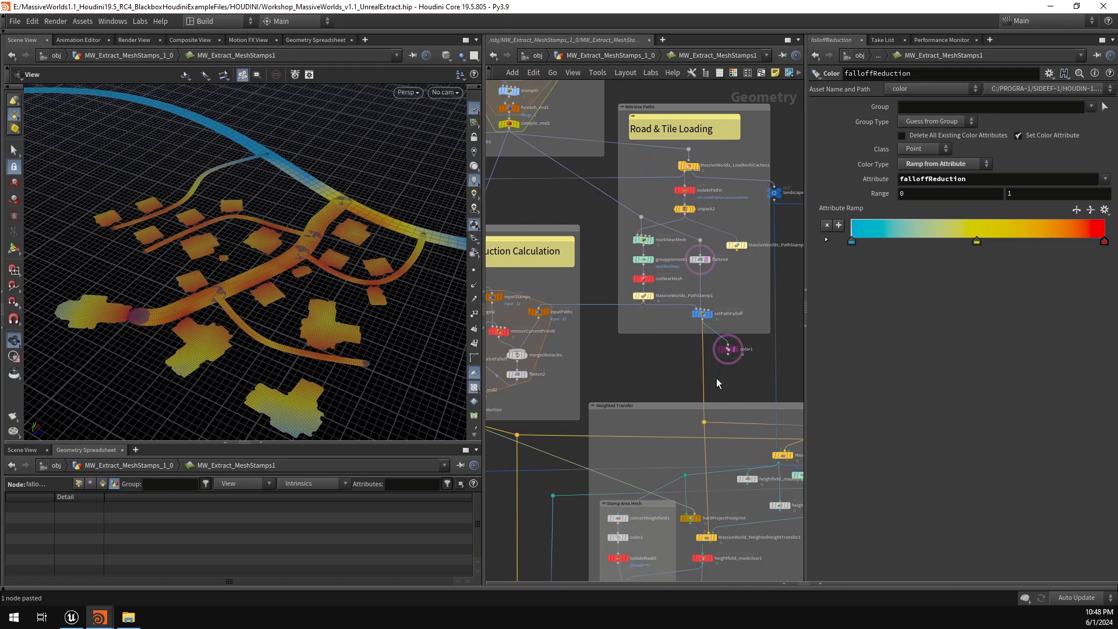
{"action": "left_click", "coordinate": [729, 349]}
{"action": "left_click", "coordinate": [737, 349]}
Step: Display MassiveWorld_WeightedHeightTransfer2 and inspect the falloff mask around the roads
{"action": "middle_click_drag", "start_coordinate": [727, 424], "coordinate": [653, 326]}
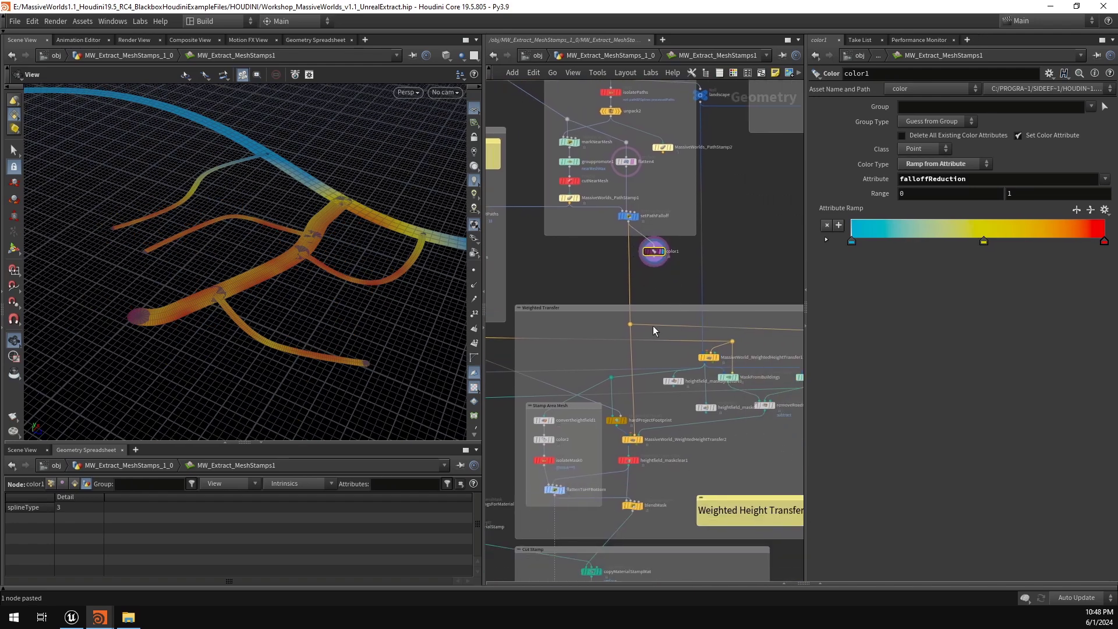
{"action": "mouse_move", "coordinate": [674, 447]}
{"action": "middle_mouse_down"}
{"action": "mouse_move", "coordinate": [637, 449]}
{"action": "mouse_move", "coordinate": [644, 435]}
{"action": "mouse_move", "coordinate": [652, 449]}
{"action": "middle_mouse_up"}
{"action": "scroll", "coordinate": [644, 434], "scroll_direction": "up", "scroll_amount": 3}
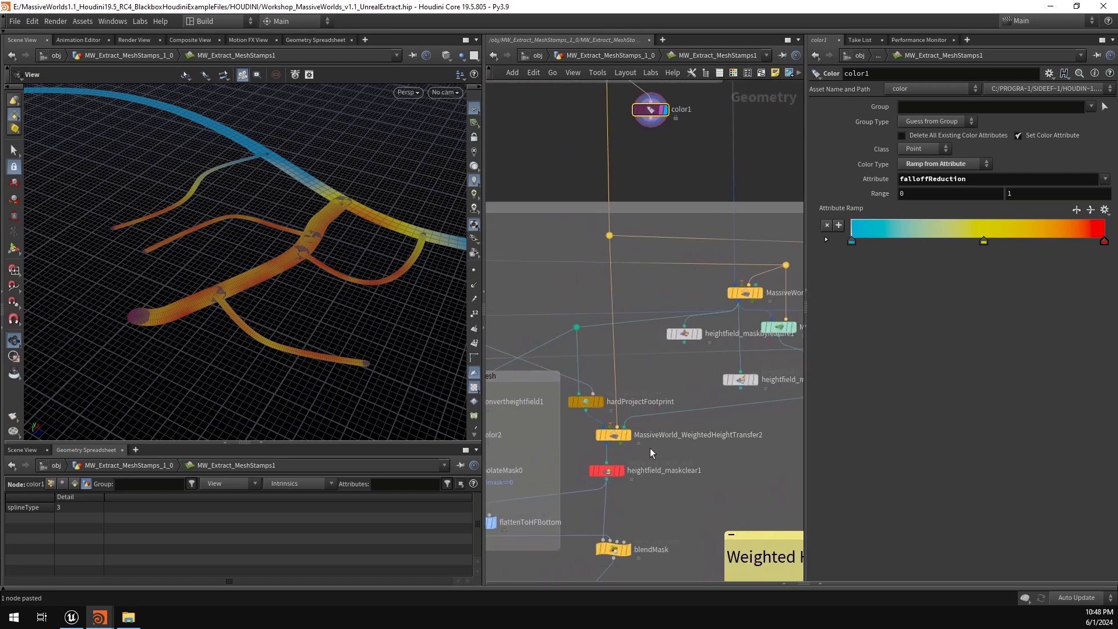
{"action": "left_click_drag", "start_coordinate": [650, 449], "coordinate": [588, 428]}
{"action": "left_click", "coordinate": [628, 435]}
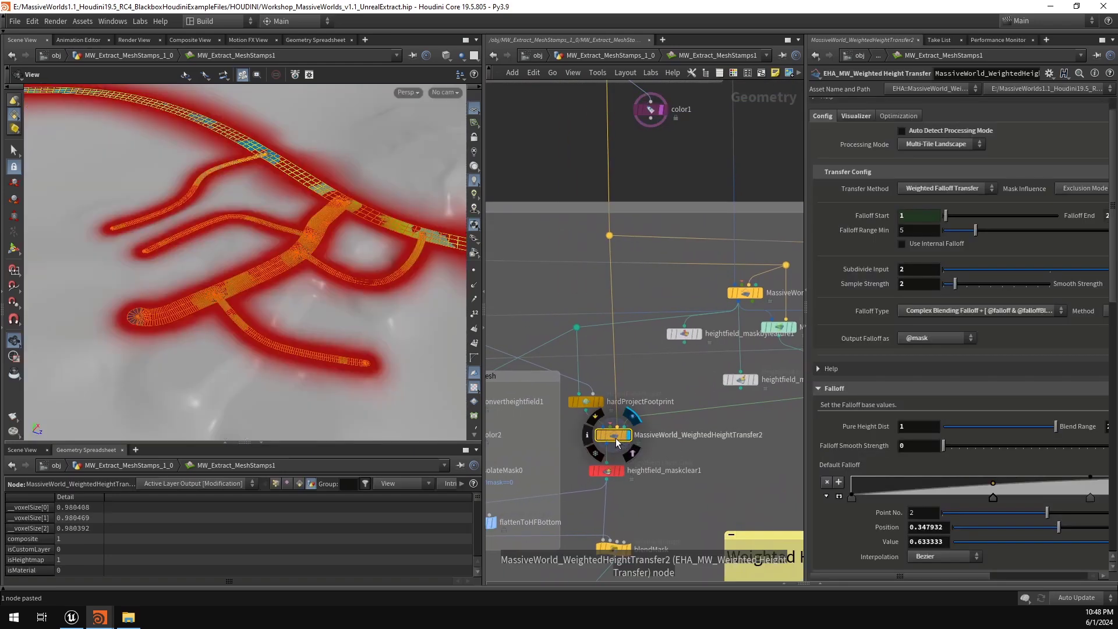
{"action": "mouse_move", "coordinate": [290, 267]}
{"action": "left_mouse_down"}
{"action": "mouse_move", "coordinate": [292, 295]}
{"action": "mouse_move", "coordinate": [297, 278]}
{"action": "left_mouse_up"}
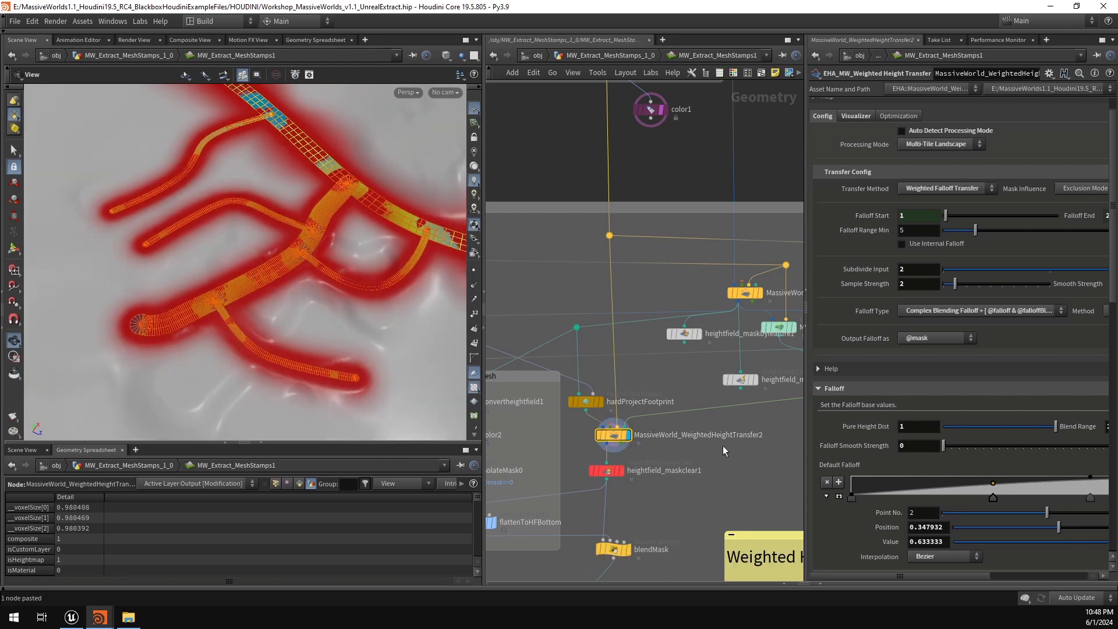
Step: Display the MaskFromBuildings mask and the MaskFromRoads mask in turn to compare their coverage
{"action": "middle_click_drag", "start_coordinate": [726, 449], "coordinate": [617, 457]}
{"action": "scroll", "coordinate": [653, 449], "scroll_direction": "down", "scroll_amount": 2}
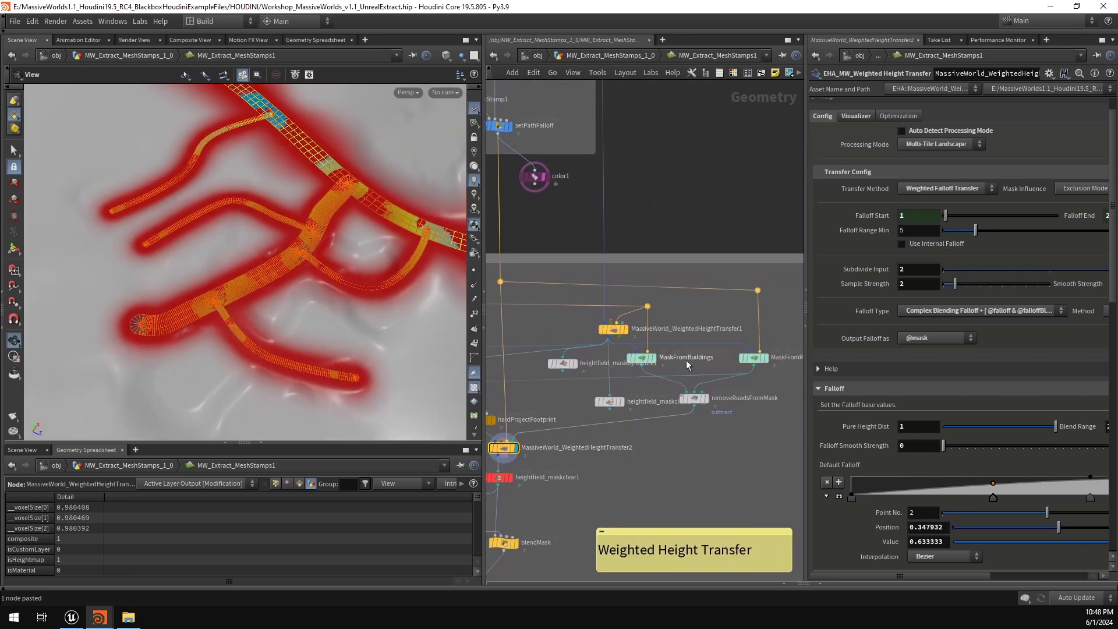
{"action": "middle_click_drag", "start_coordinate": [727, 432], "coordinate": [692, 430]}
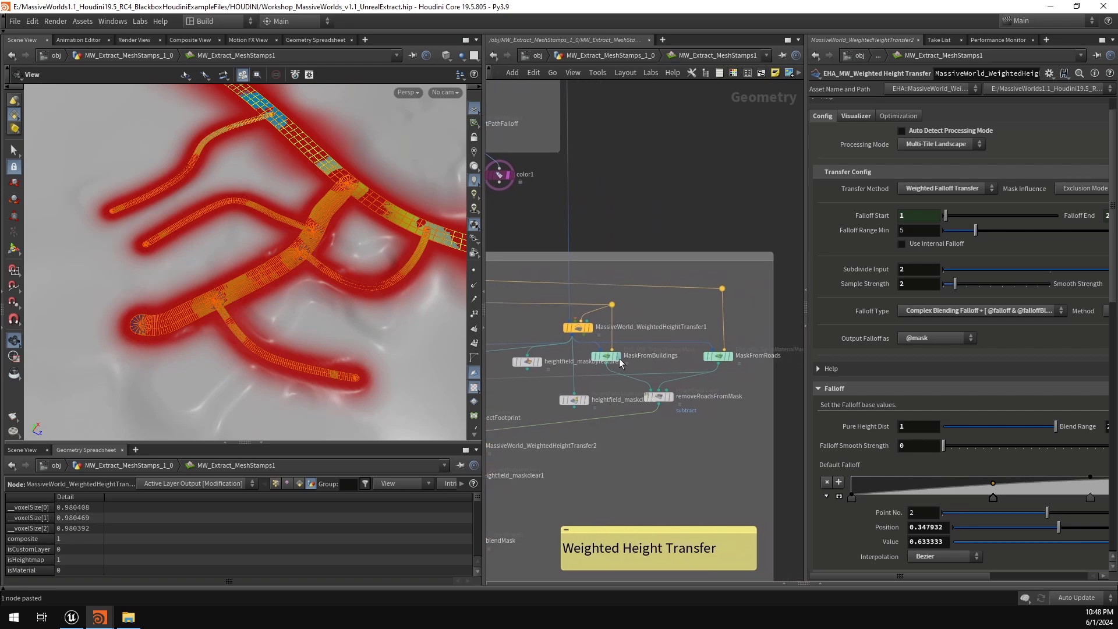
{"action": "scroll", "coordinate": [618, 355], "scroll_direction": "up", "scroll_amount": 1}
{"action": "left_click", "coordinate": [622, 365]}
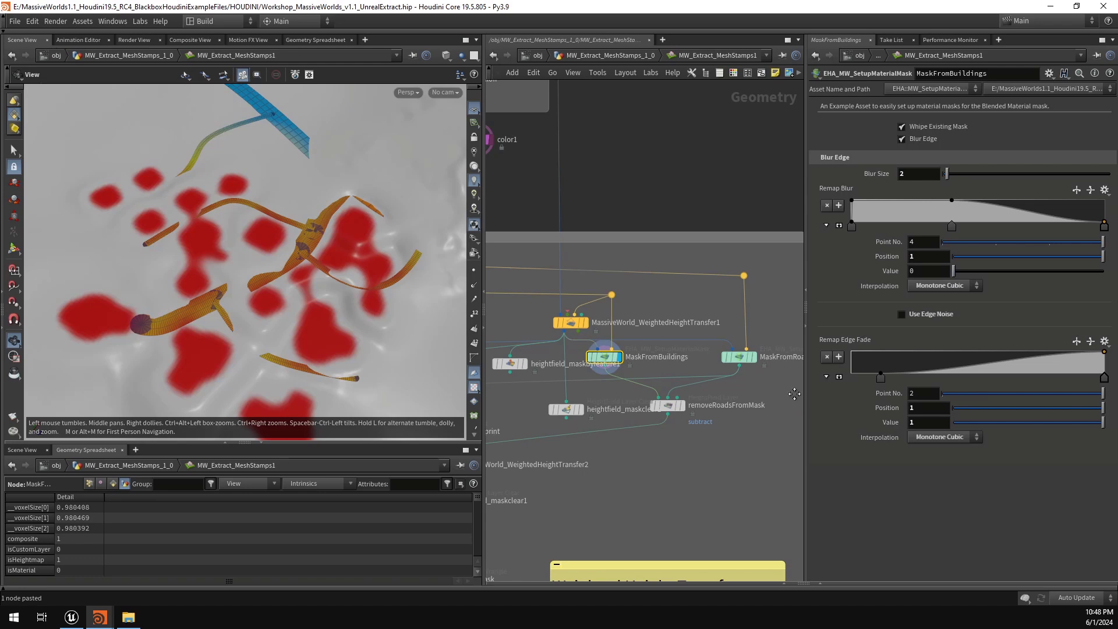
{"action": "middle_click_drag", "start_coordinate": [795, 394], "coordinate": [718, 394]}
{"action": "left_click", "coordinate": [679, 360]}
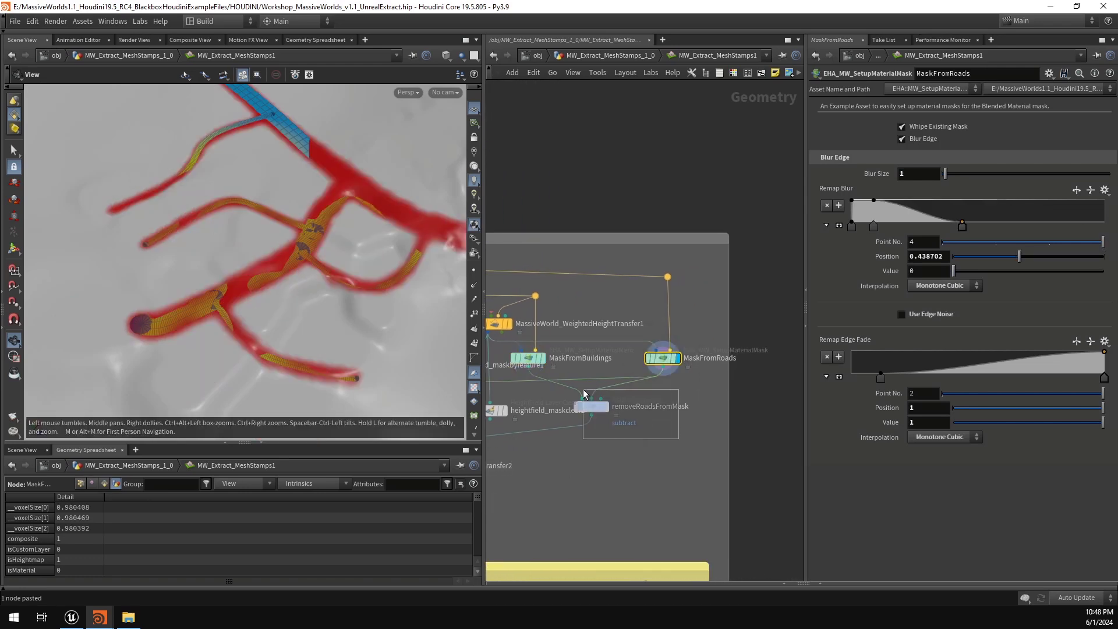
Step: Display the removeRoadsFromMask layer in Subtract mode and inspect the building mask where the roads cross it
{"action": "left_click", "coordinate": [591, 406]}
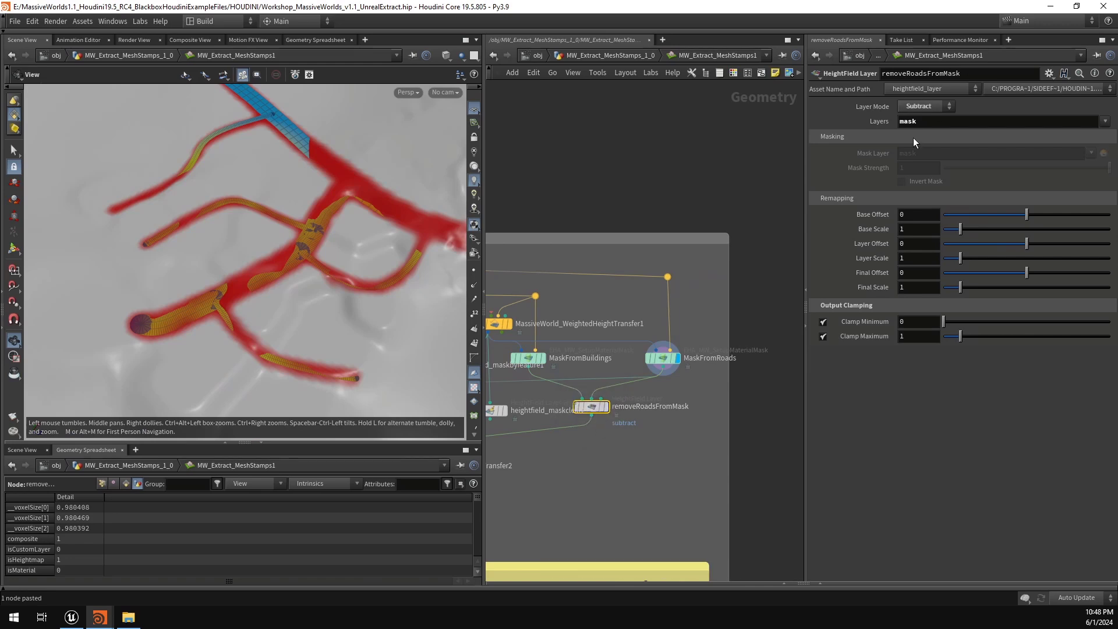
{"action": "left_click", "coordinate": [607, 406]}
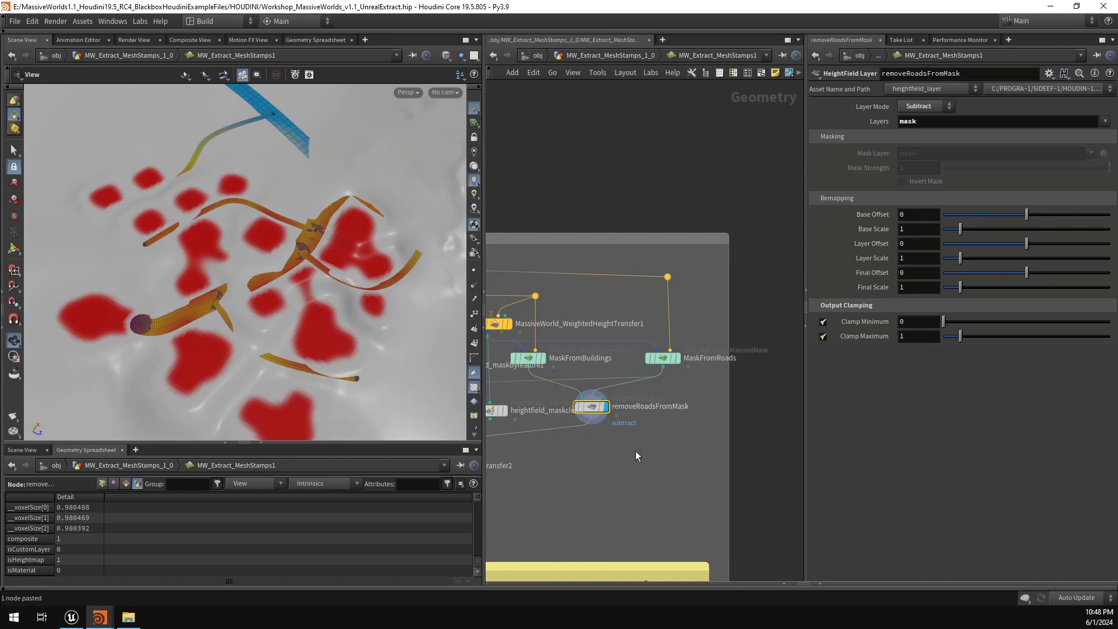
{"action": "middle_click_drag", "start_coordinate": [635, 453], "coordinate": [688, 449]}
{"action": "left_click_drag", "start_coordinate": [299, 243], "coordinate": [341, 255]}
{"action": "middle_click_drag", "start_coordinate": [342, 255], "coordinate": [369, 228]}
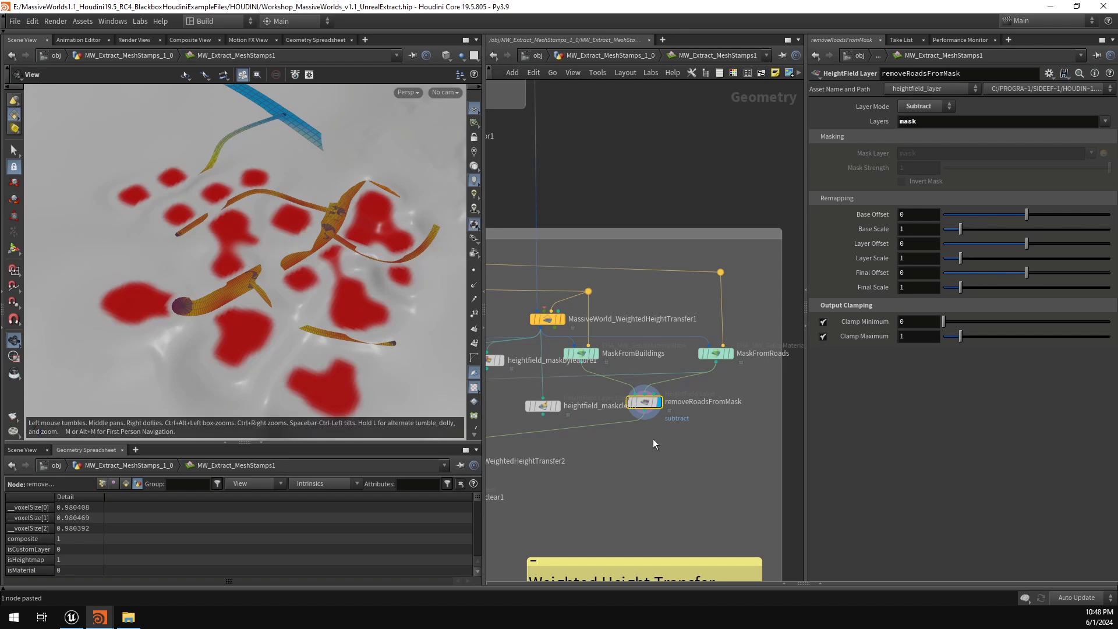
Step: Look closer at the subtracted building mask and open the settings of MassiveWorld_WeightedHeightTransfer2
{"action": "scroll", "coordinate": [648, 444], "scroll_direction": "down", "scroll_amount": 3}
{"action": "mouse_move", "coordinate": [646, 445]}
{"action": "middle_mouse_down"}
{"action": "mouse_move", "coordinate": [754, 426]}
{"action": "mouse_move", "coordinate": [627, 451]}
{"action": "middle_mouse_up"}
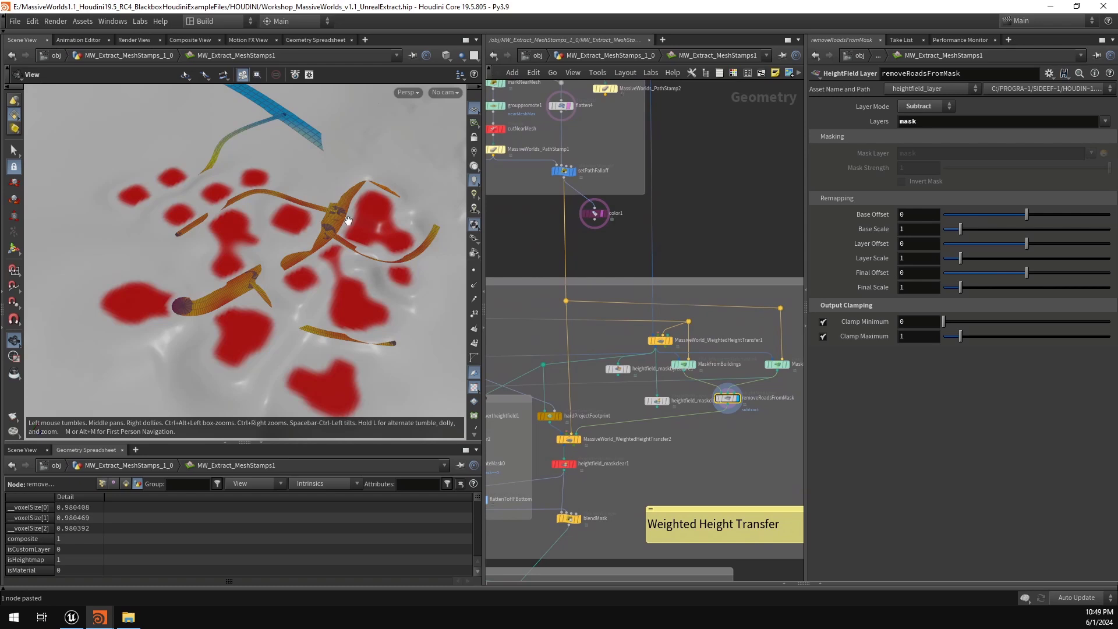
{"action": "scroll", "coordinate": [327, 246], "scroll_direction": "up", "scroll_amount": 2}
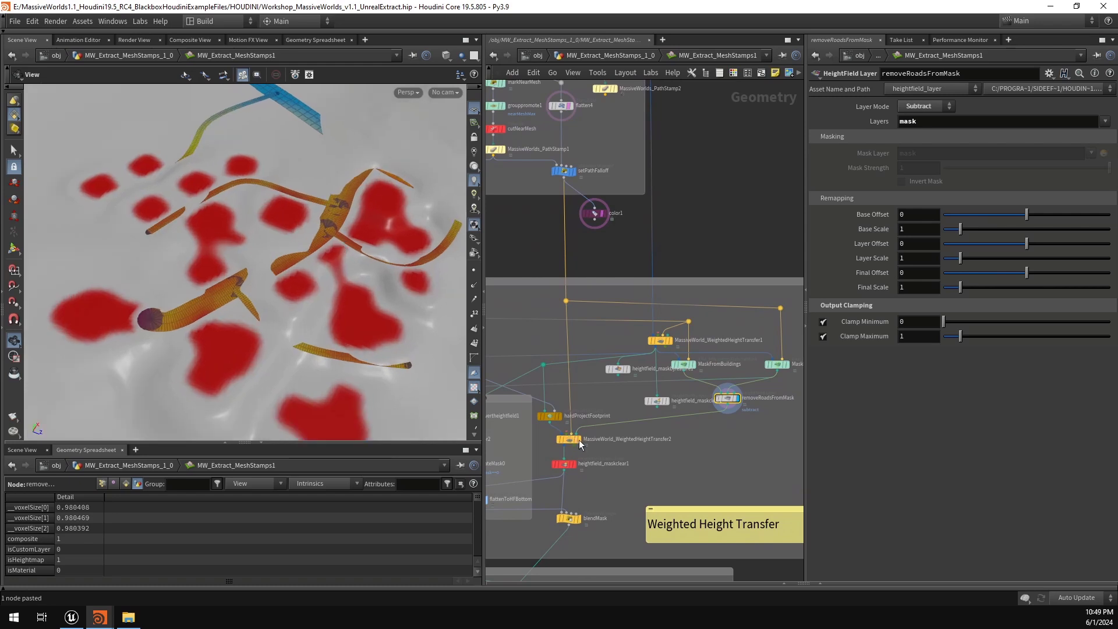
{"action": "left_click", "coordinate": [543, 432]}
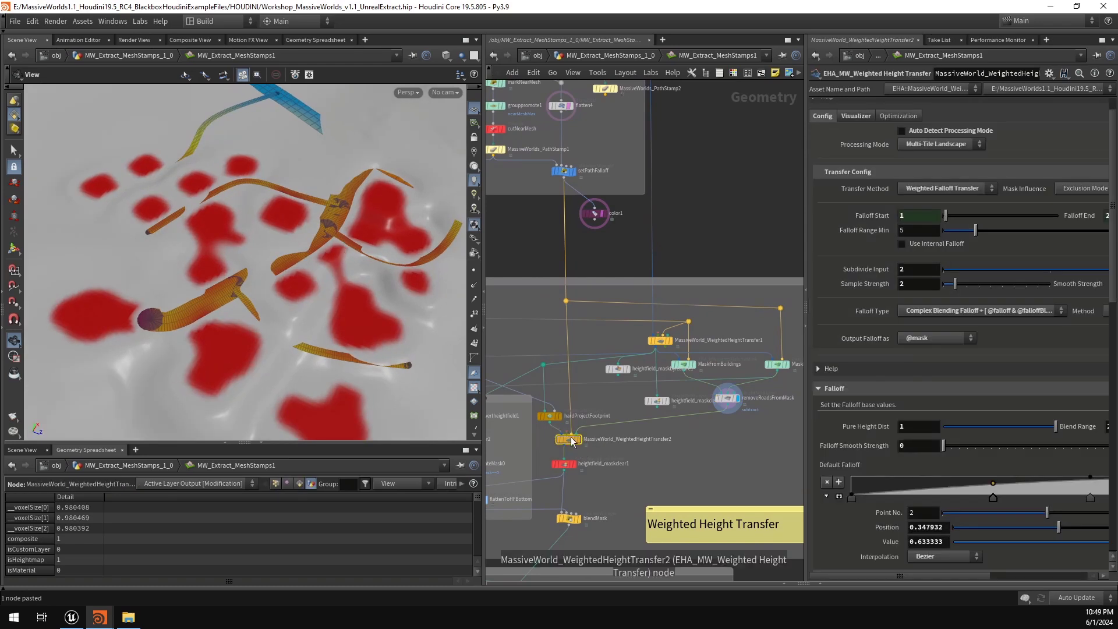
Step: Display MassiveWorld_WeightedHeightTransfer2, duplicate heightfield_maskbyfeature1 and connect the copy to that transfer node's output
{"action": "left_click", "coordinate": [579, 439]}
{"action": "left_click_drag", "start_coordinate": [330, 195], "coordinate": [324, 219]}
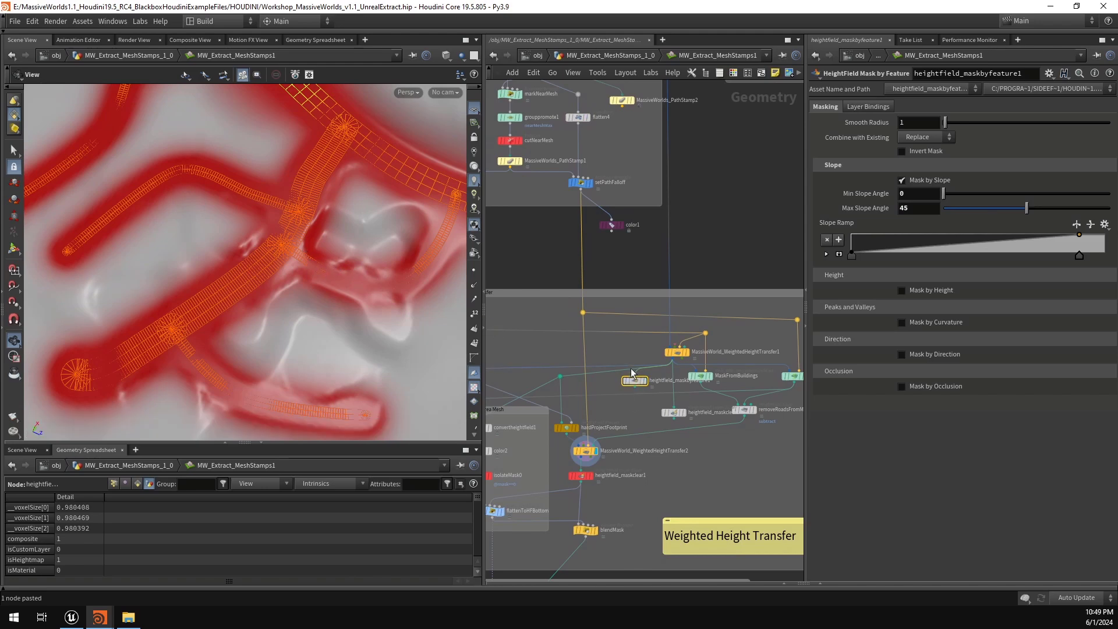
{"action": "key", "text": "ctrl+c"}
{"action": "key", "text": "ctrl+v"}
{"action": "left_click_drag", "start_coordinate": [669, 471], "coordinate": [603, 468]}
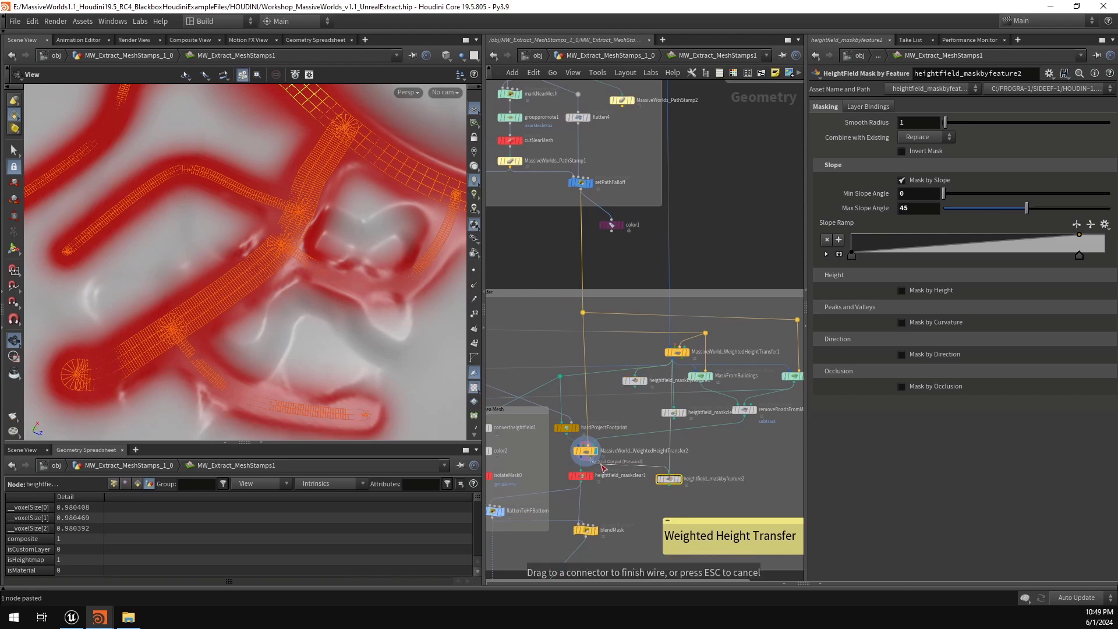
{"action": "left_click", "coordinate": [580, 461]}
Step: Display heightfield_maskbyfeature2 and inspect the slope mask around the blended roads and building footprints
{"action": "left_click", "coordinate": [677, 478]}
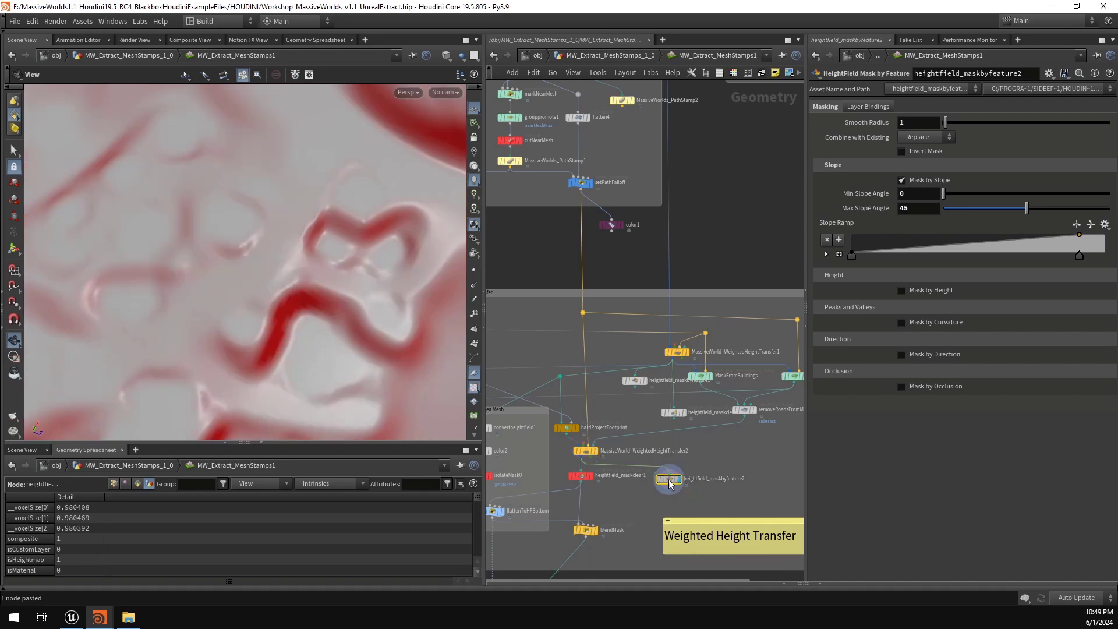
{"action": "left_click_drag", "start_coordinate": [285, 270], "coordinate": [250, 280]}
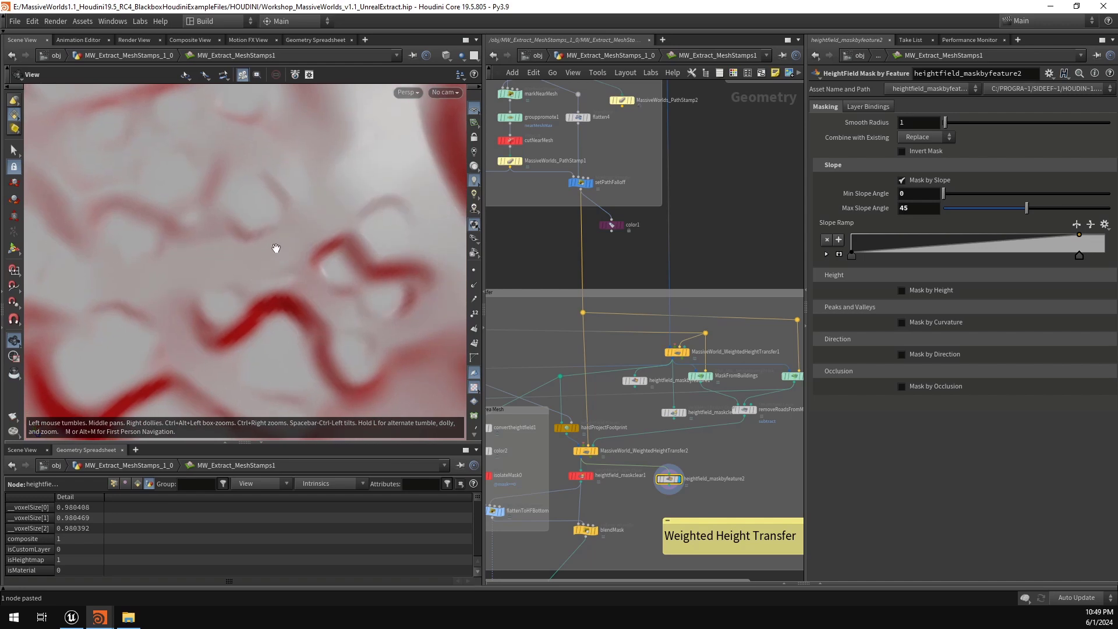
{"action": "left_click_drag", "start_coordinate": [400, 179], "coordinate": [360, 217]}
{"action": "scroll", "coordinate": [619, 441], "scroll_direction": "up", "scroll_amount": 1}
{"action": "middle_click_drag", "start_coordinate": [640, 444], "coordinate": [659, 439]}
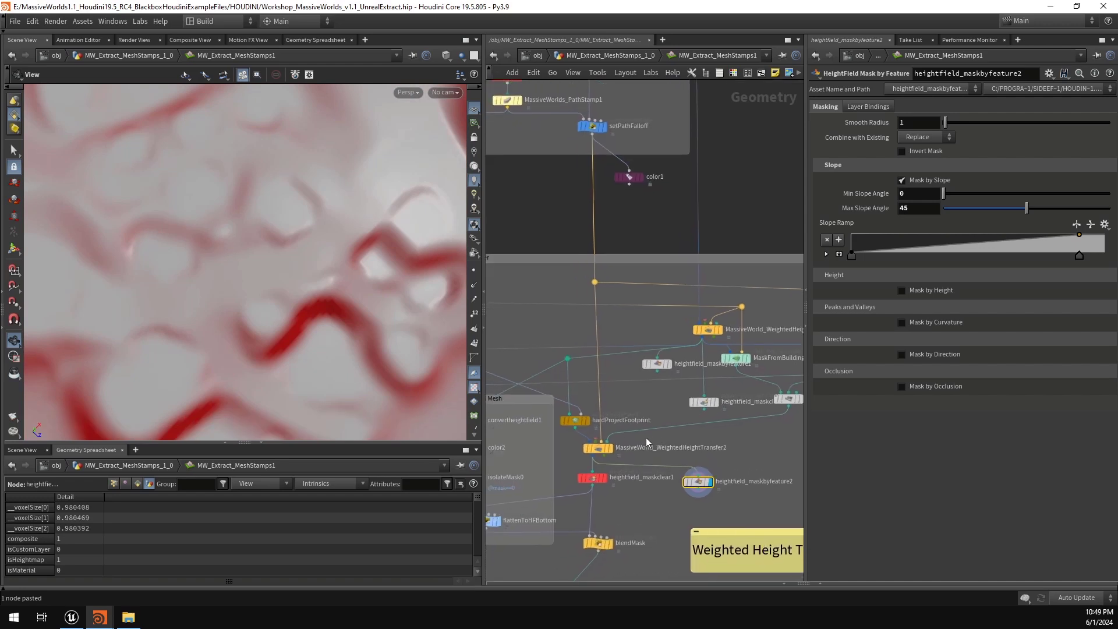
Step: Open the MassiveWorld_WeightedHeightTransfer2 settings, check the Mask Influence options and keep Exclusion Mode
{"action": "left_click", "coordinate": [597, 450]}
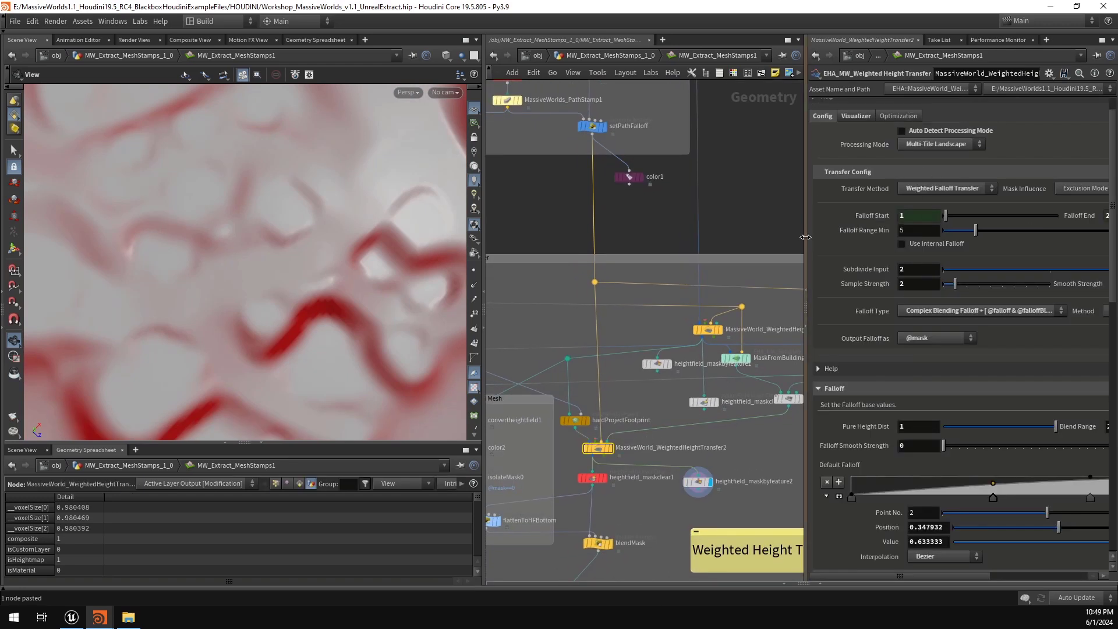
{"action": "left_click_drag", "start_coordinate": [805, 237], "coordinate": [659, 237]}
{"action": "left_click", "coordinate": [932, 189]}
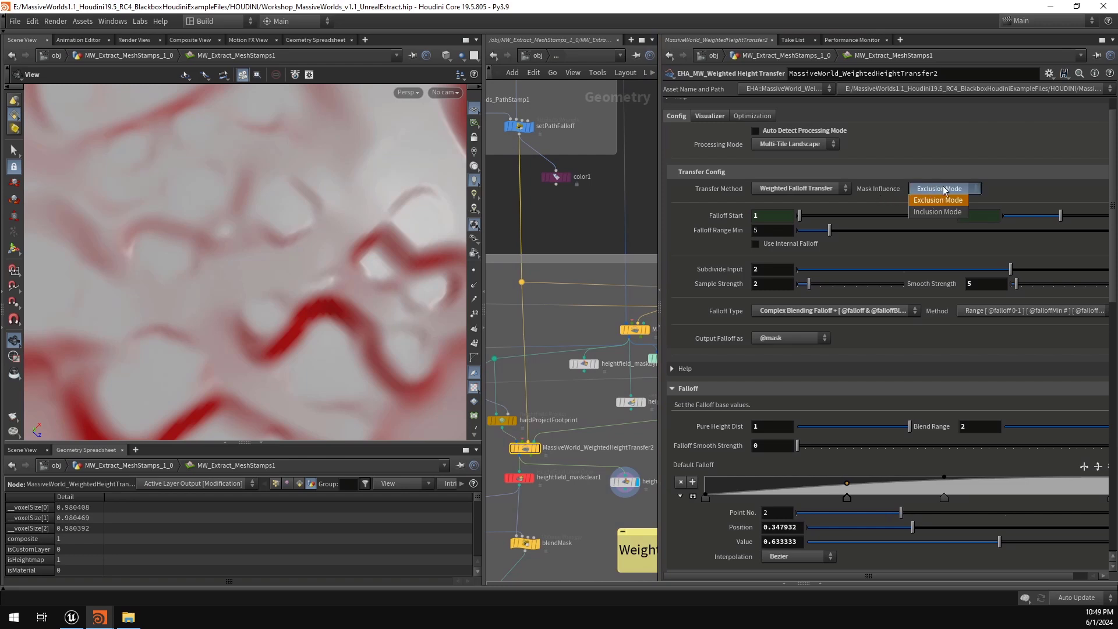
{"action": "left_click", "coordinate": [939, 198]}
Step: Disconnect the removeRoadsFromMask input from MassiveWorld_WeightedHeightTransfer2 and inspect the slope mask without it
{"action": "scroll", "coordinate": [580, 397], "scroll_direction": "down", "scroll_amount": 3}
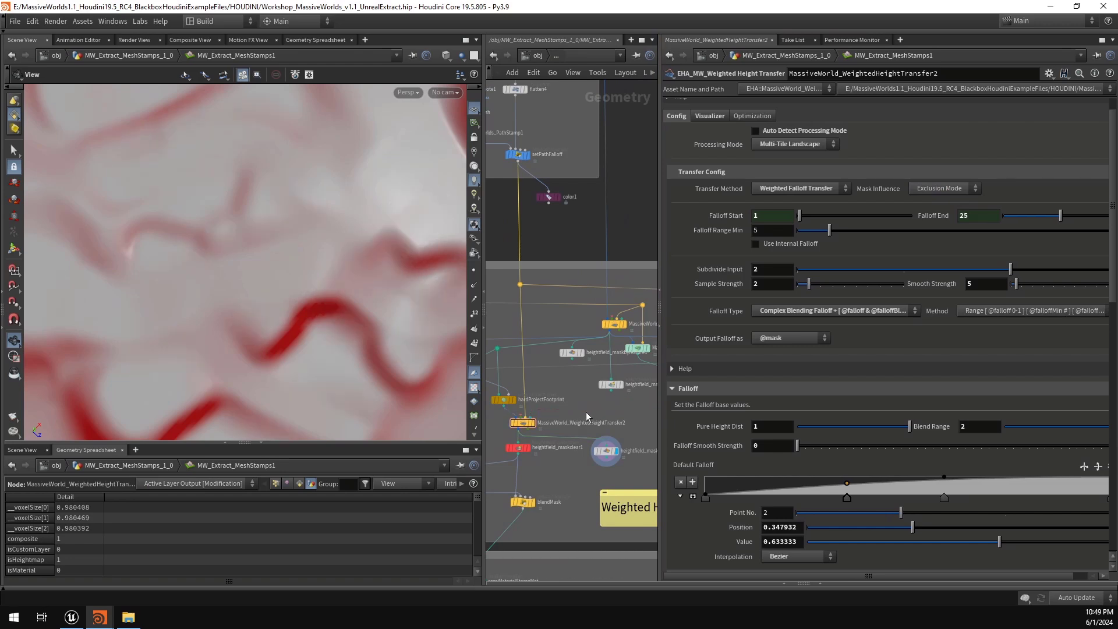
{"action": "left_click_drag", "start_coordinate": [347, 242], "coordinate": [449, 295]}
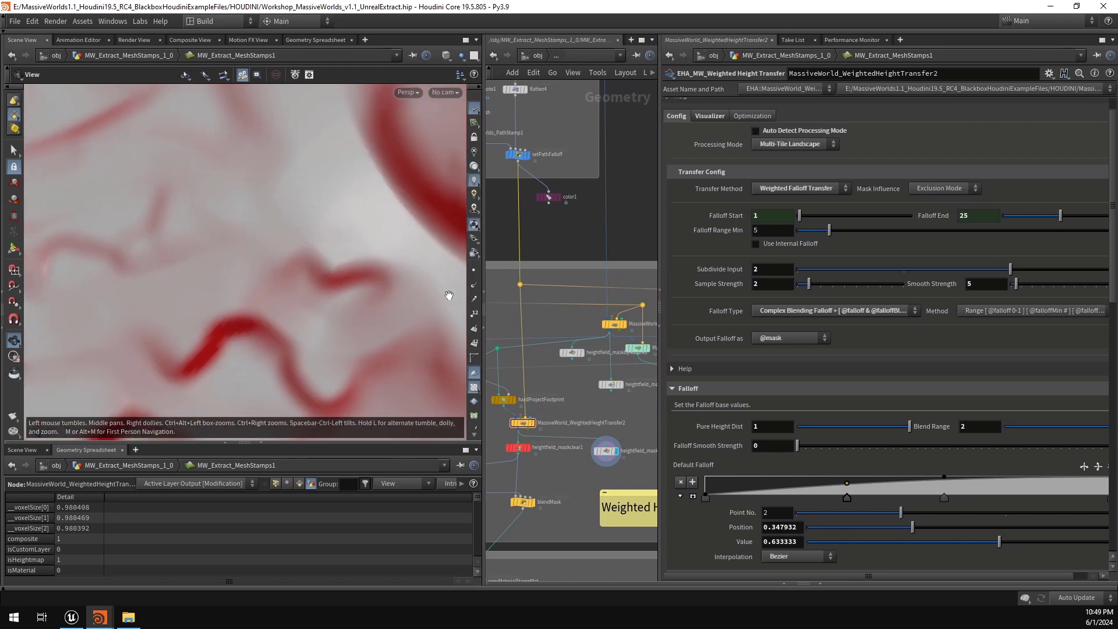
{"action": "left_click_drag", "start_coordinate": [331, 272], "coordinate": [350, 251]}
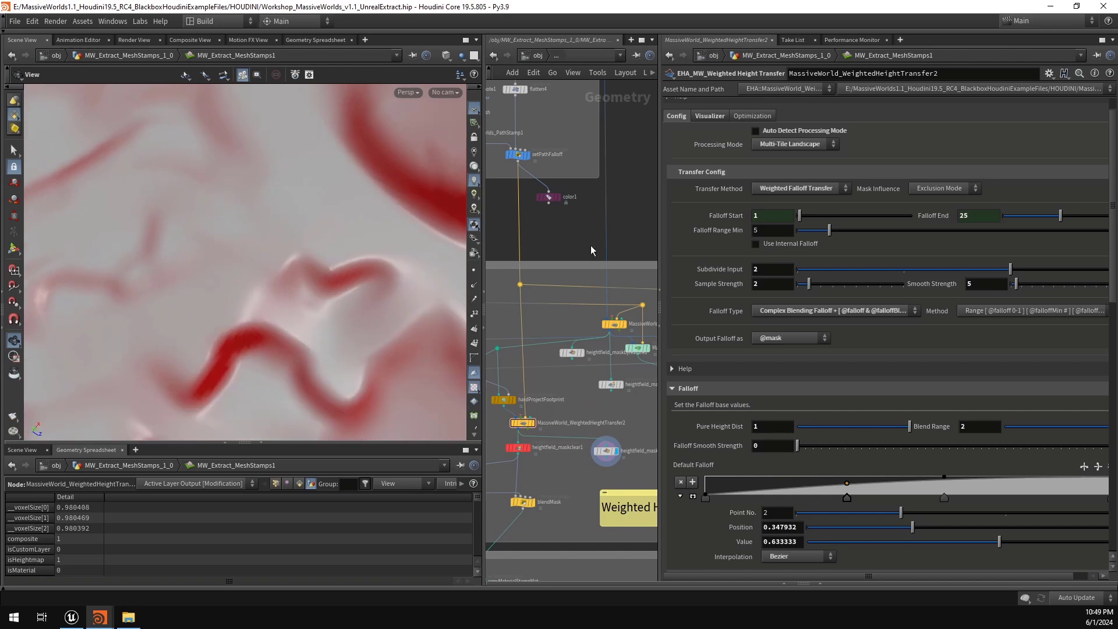
Step: Overlay the falloffReduction building footprints on the terrain and compare their heights with the surface from a low angle
{"action": "scroll", "coordinate": [584, 238], "scroll_direction": "down", "scroll_amount": 3}
{"action": "scroll", "coordinate": [585, 237], "scroll_direction": "up", "scroll_amount": 10}
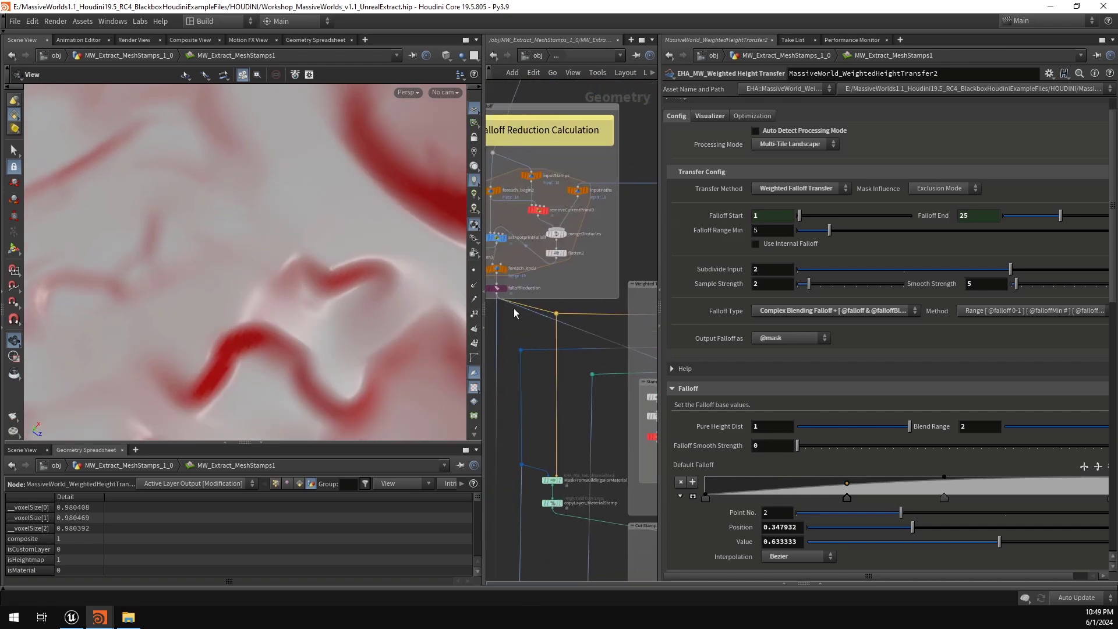
{"action": "scroll", "coordinate": [578, 292], "scroll_direction": "up", "scroll_amount": 5}
{"action": "left_click", "coordinate": [548, 279]}
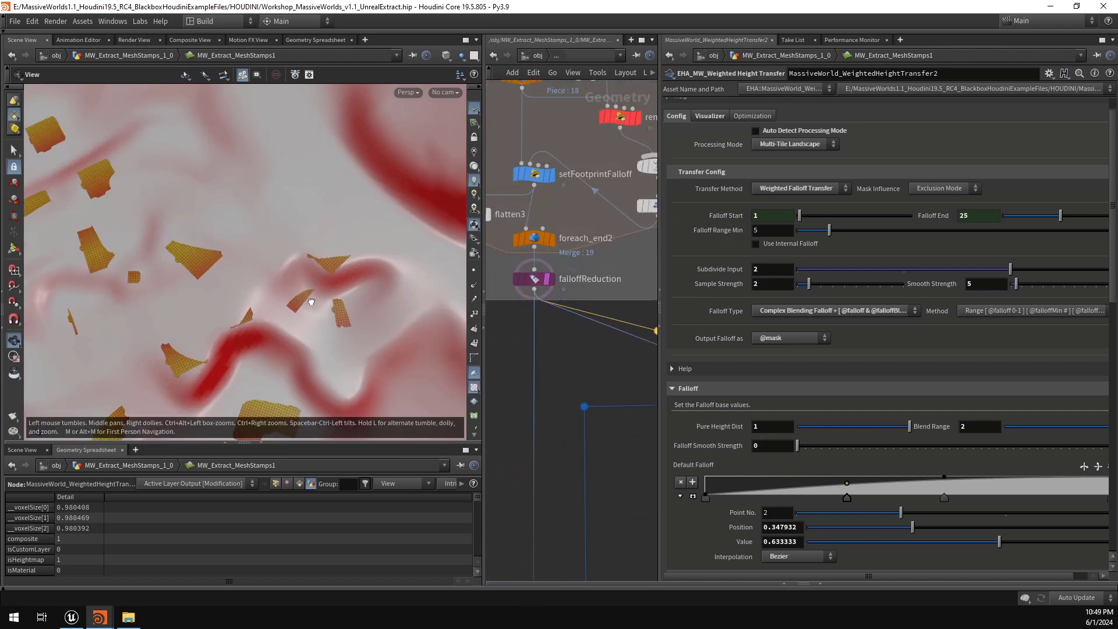
{"action": "left_click_drag", "start_coordinate": [310, 301], "coordinate": [306, 334]}
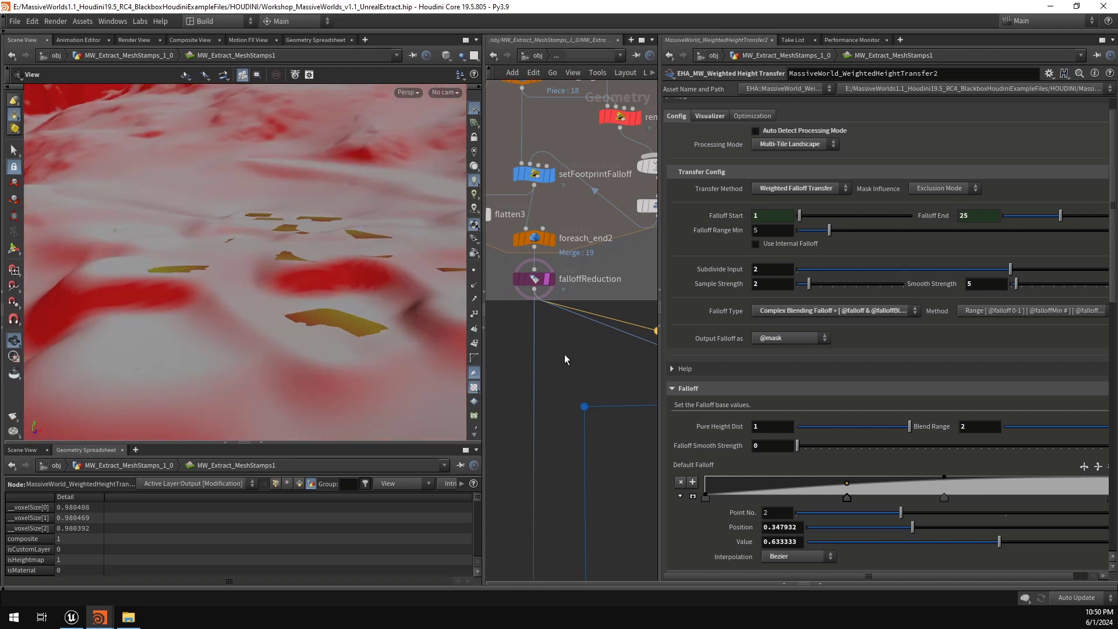
Step: Reconnect removeRoadsFromMask to the mask input of MassiveWorld_WeightedHeightTransfer2 and inspect how the terrain meets the footprints
{"action": "scroll", "coordinate": [556, 377], "scroll_direction": "down", "scroll_amount": 3}
{"action": "middle_click_drag", "start_coordinate": [555, 373], "coordinate": [571, 349]}
{"action": "left_click", "coordinate": [628, 340]}
{"action": "scroll", "coordinate": [571, 349], "scroll_direction": "up", "scroll_amount": 3}
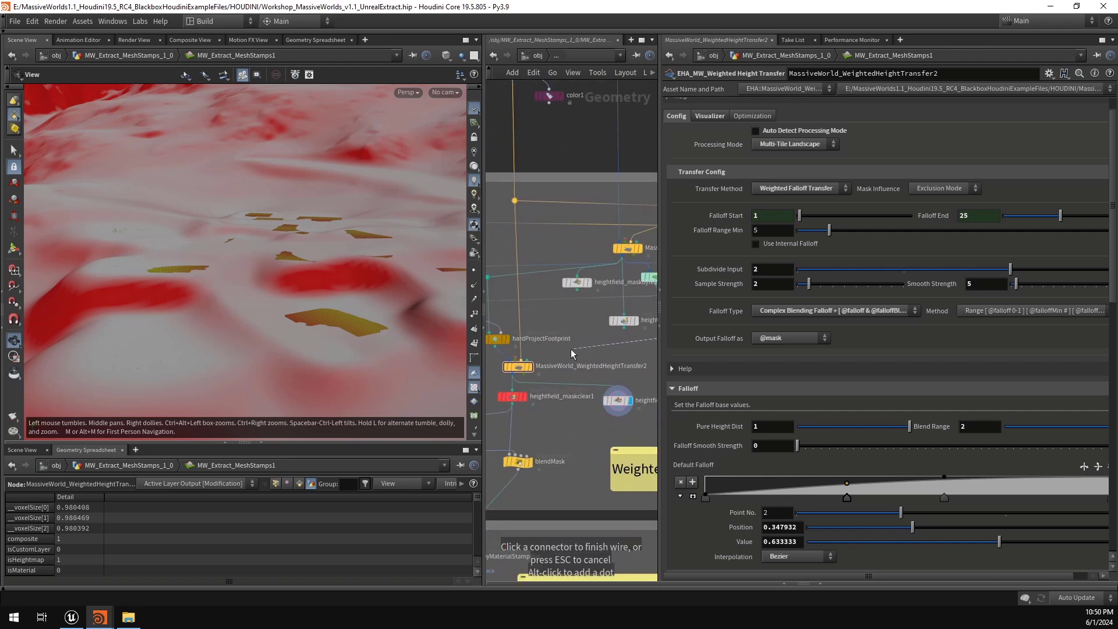
{"action": "left_click", "coordinate": [541, 357]}
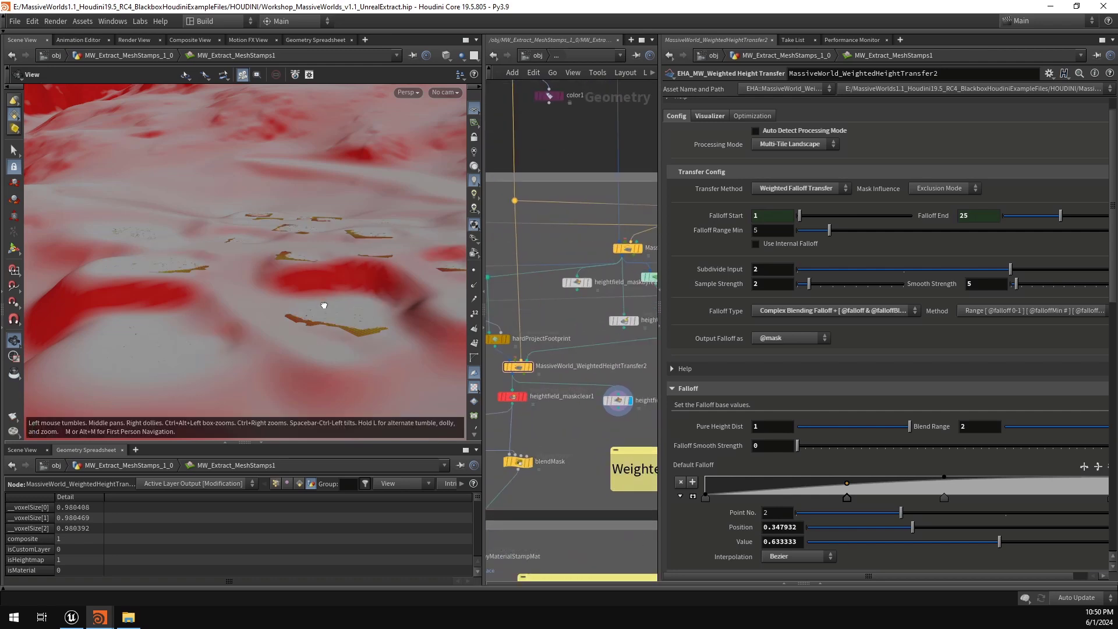
{"action": "left_click_drag", "start_coordinate": [324, 305], "coordinate": [349, 352]}
{"action": "right_click_drag", "start_coordinate": [350, 351], "coordinate": [316, 297]}
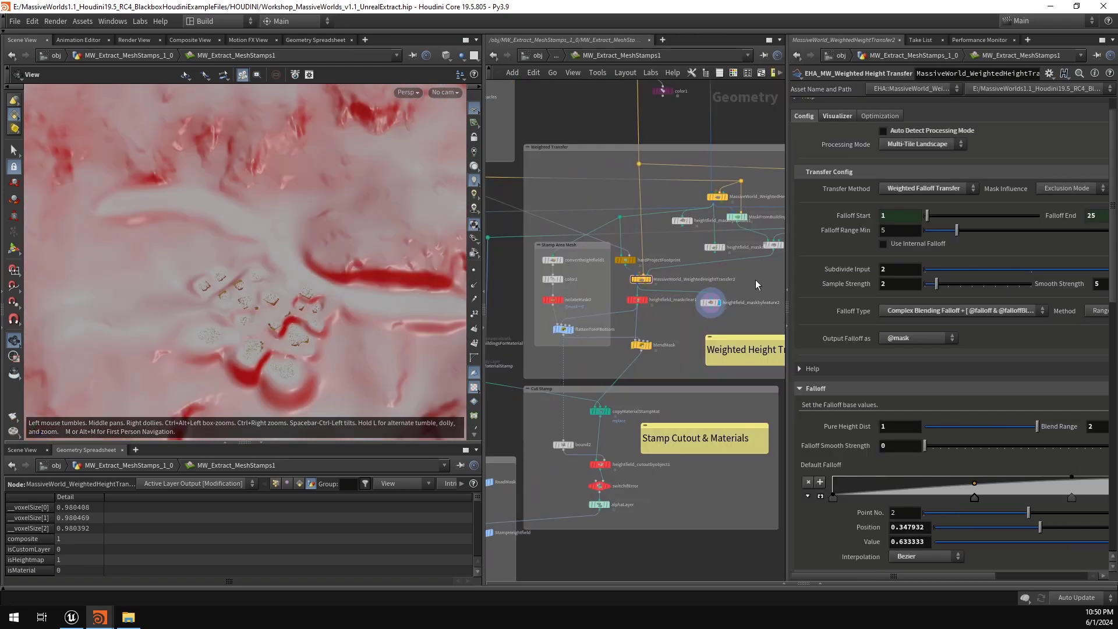
Step: Display the MaskFromBuildings node and open its material mask settings
{"action": "middle_click_drag", "start_coordinate": [774, 289], "coordinate": [677, 343]}
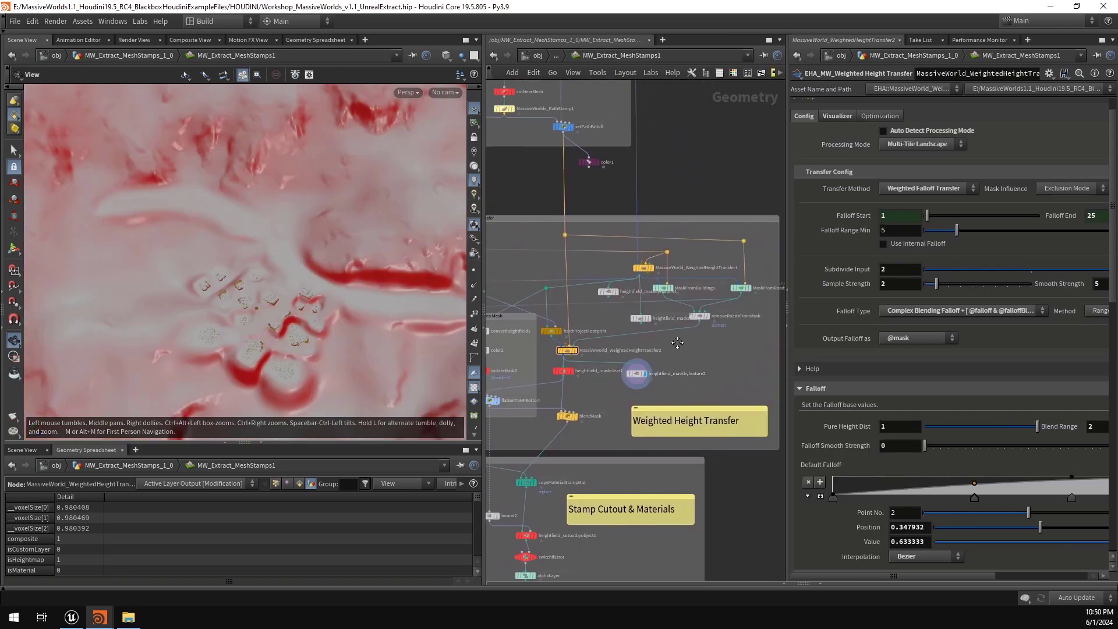
{"action": "scroll", "coordinate": [687, 308], "scroll_direction": "up", "scroll_amount": 4}
{"action": "left_click", "coordinate": [643, 313]}
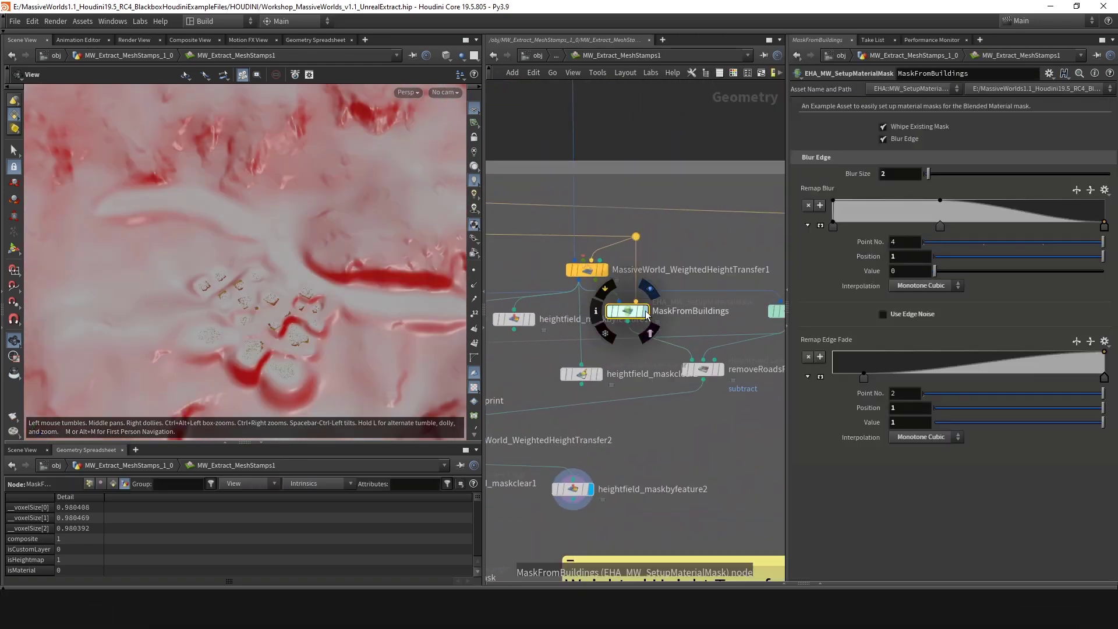
{"action": "middle_click_drag", "start_coordinate": [722, 312], "coordinate": [698, 317]}
{"action": "scroll", "coordinate": [697, 316], "scroll_direction": "up", "scroll_amount": 1}
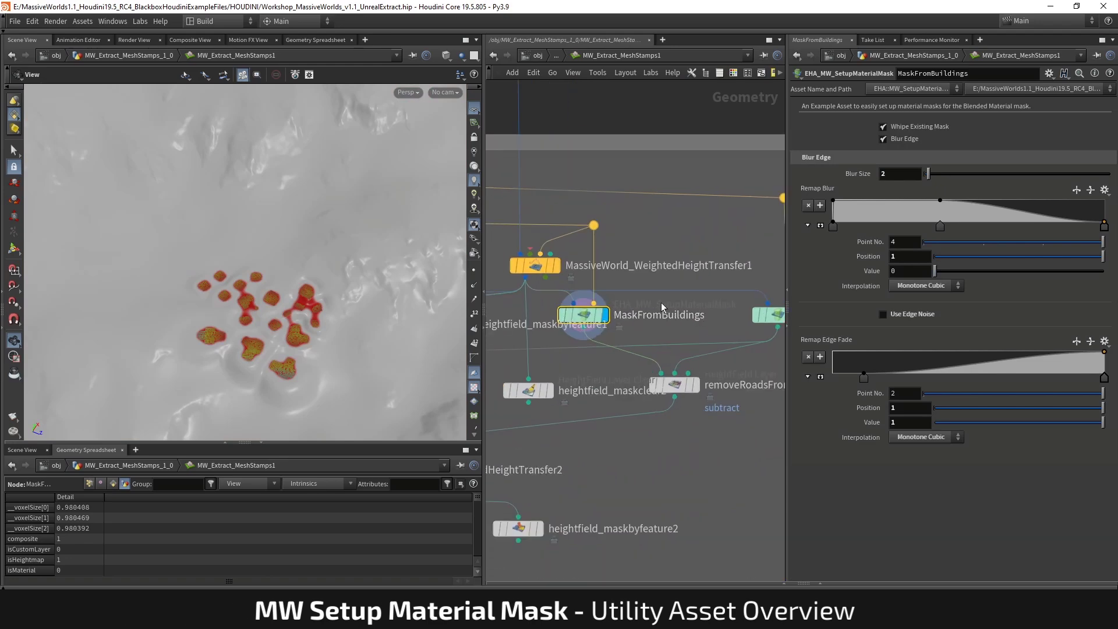
Step: Look closer at the building mask and compare its coverage with Blur Edge off and on
{"action": "right_click_drag", "start_coordinate": [300, 328], "coordinate": [372, 304]}
{"action": "left_click_drag", "start_coordinate": [372, 304], "coordinate": [344, 208]}
{"action": "left_click", "coordinate": [907, 140]}
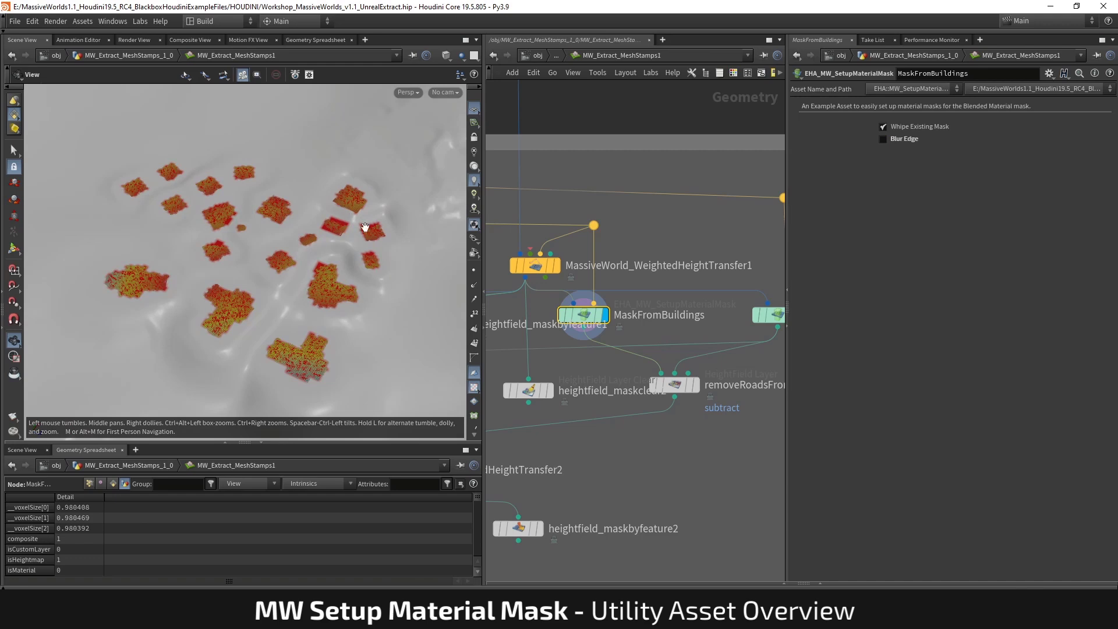
{"action": "left_click", "coordinate": [900, 141]}
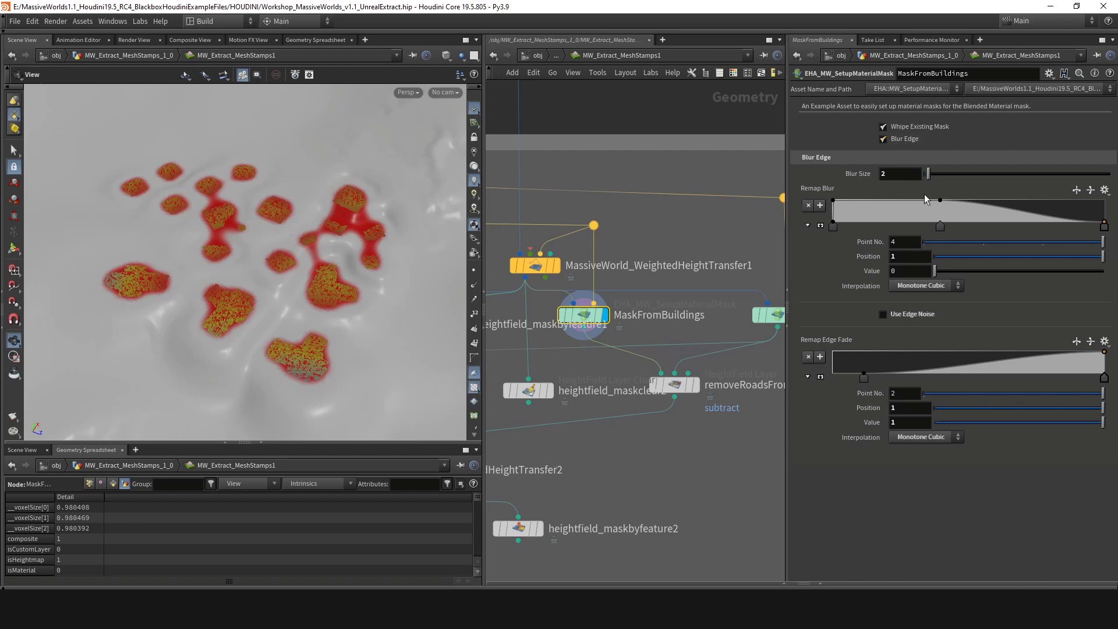
Step: Try edge noise with an Amplitude of 4 on the building mask, and turn Use Edge Noise off again
{"action": "left_click", "coordinate": [907, 316]}
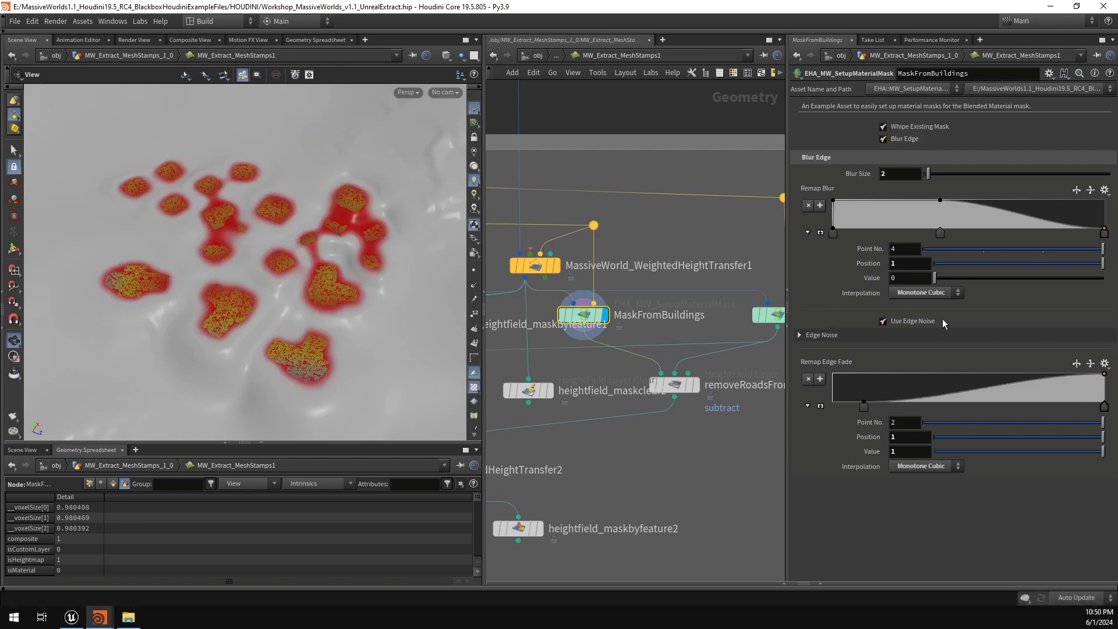
{"action": "left_click", "coordinate": [818, 335]}
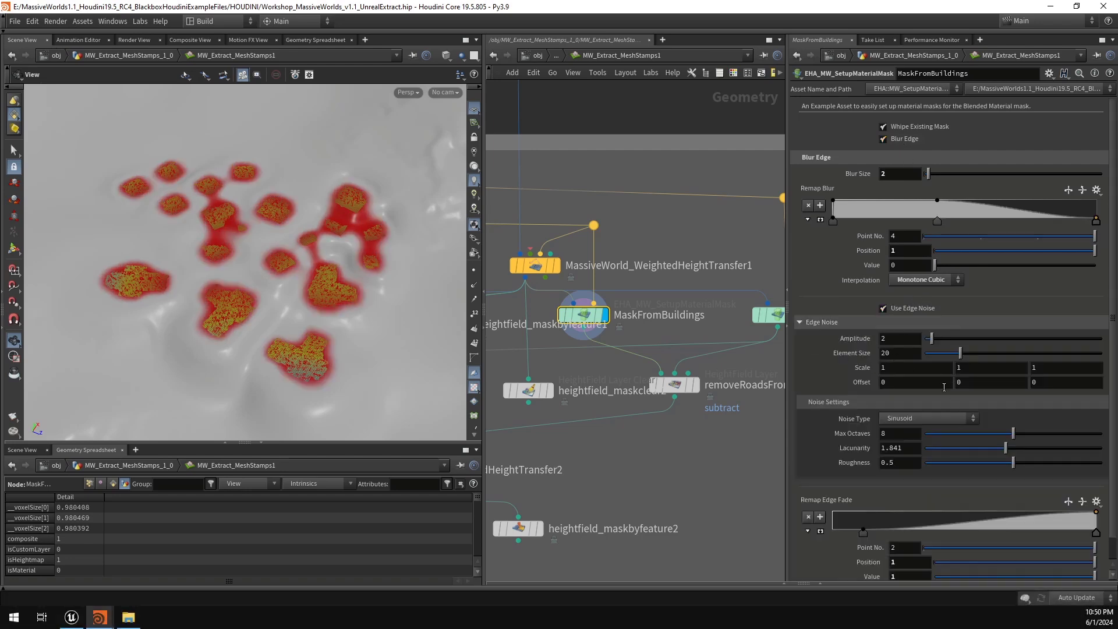
{"action": "mouse_move", "coordinate": [932, 338]}
{"action": "left_mouse_down"}
{"action": "mouse_move", "coordinate": [1002, 338]}
{"action": "mouse_move", "coordinate": [939, 339]}
{"action": "left_mouse_up"}
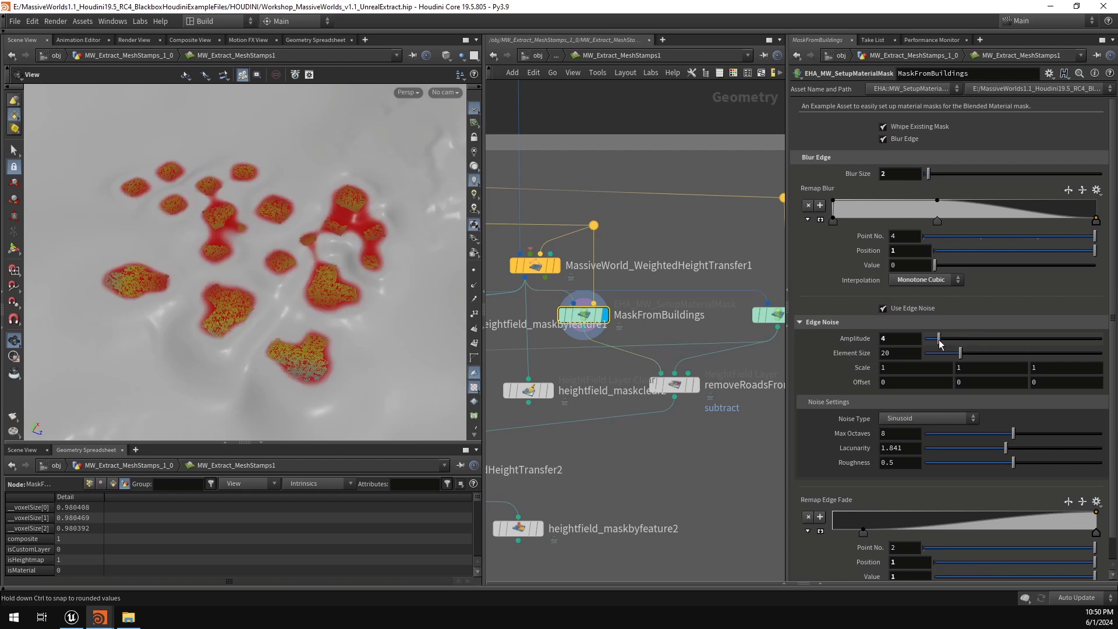
{"action": "left_click", "coordinate": [809, 323]}
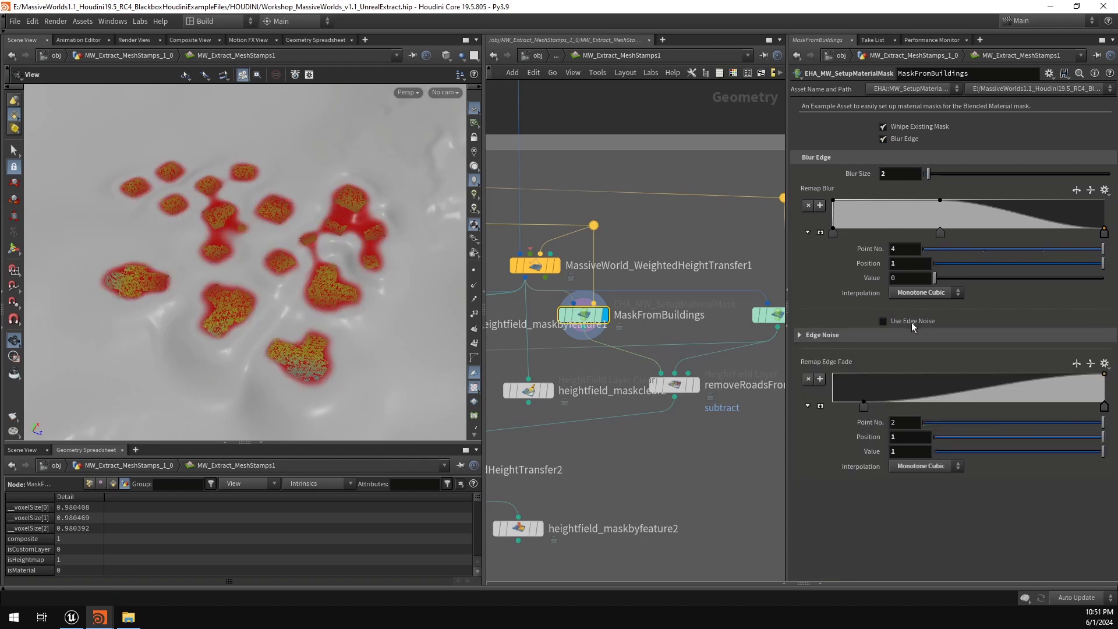
{"action": "left_click", "coordinate": [910, 323]}
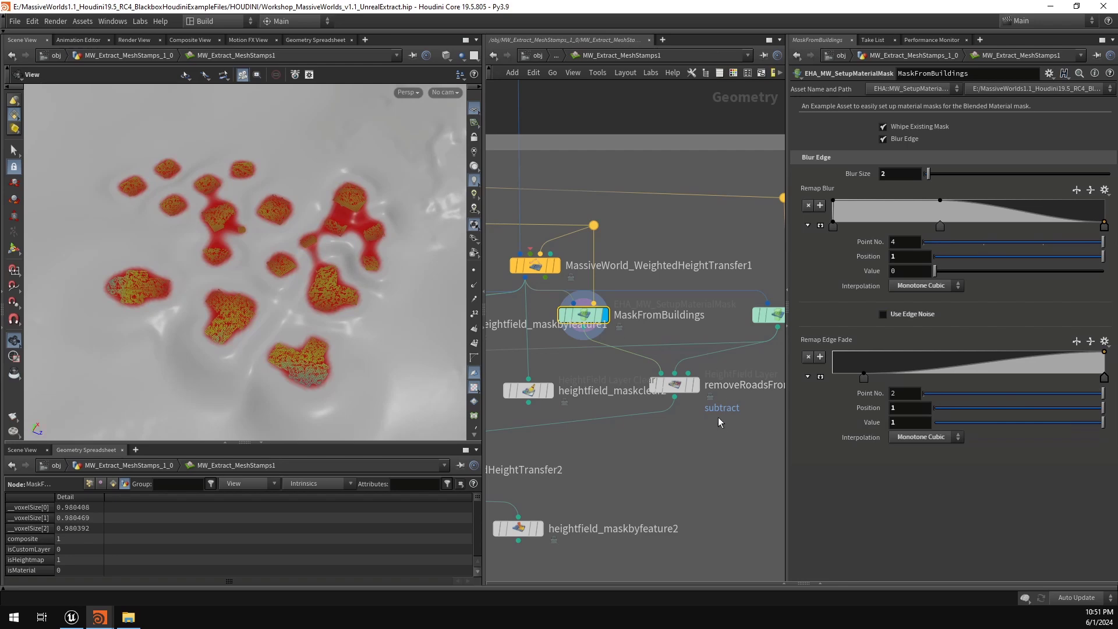
Step: Revisit the road mask and display removeRoadsFromMask to review the building mask with the roads subtracted
{"action": "middle_click_drag", "start_coordinate": [718, 417], "coordinate": [625, 417]}
{"action": "left_click", "coordinate": [685, 315]}
{"action": "middle_click_drag", "start_coordinate": [651, 349], "coordinate": [707, 338]}
{"action": "left_click", "coordinate": [651, 319]}
{"action": "left_click", "coordinate": [623, 379]}
{"action": "middle_click_drag", "start_coordinate": [613, 409], "coordinate": [648, 389]}
{"action": "scroll", "coordinate": [648, 389], "scroll_direction": "down", "scroll_amount": 1}
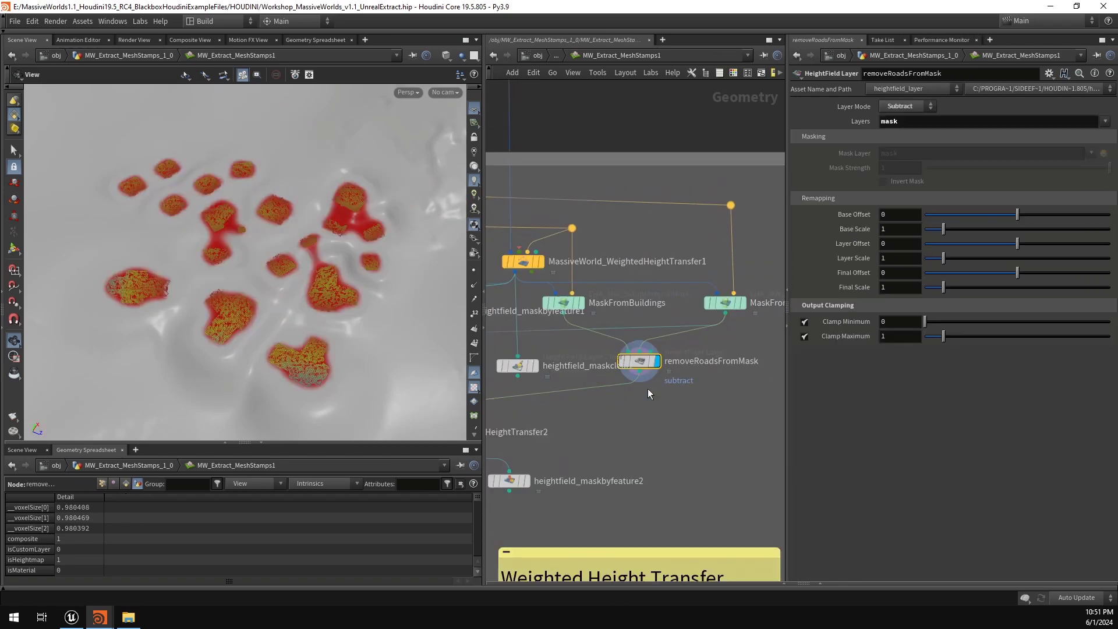
Step: Display MassiveWorld_WeightedHeightTransfer2 again and examine the road falloff mask against the building footprints
{"action": "scroll", "coordinate": [661, 394], "scroll_direction": "down", "scroll_amount": 2}
{"action": "middle_click_drag", "start_coordinate": [491, 430], "coordinate": [702, 358]}
{"action": "middle_click_drag", "start_coordinate": [716, 404], "coordinate": [672, 390]}
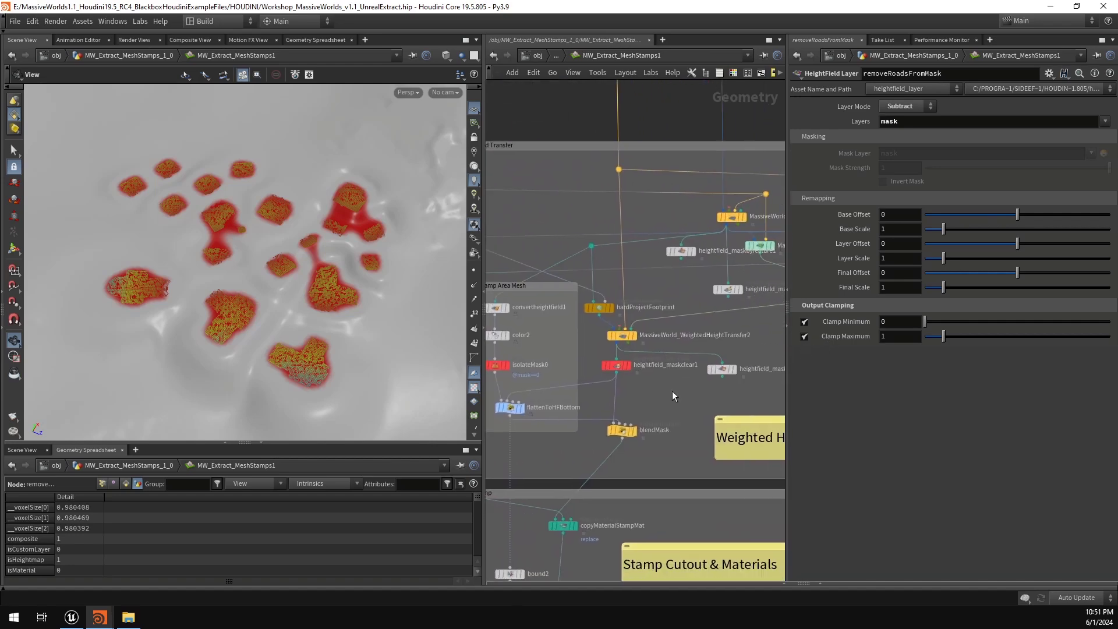
{"action": "left_click_drag", "start_coordinate": [600, 341], "coordinate": [599, 342]}
{"action": "left_click", "coordinate": [634, 336]}
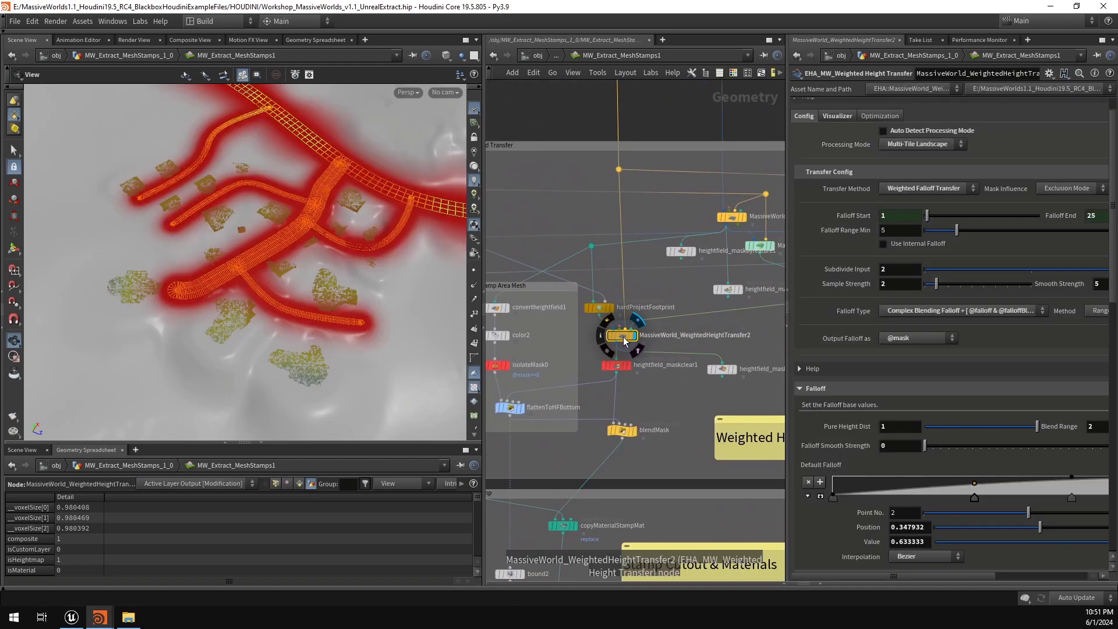
{"action": "middle_click_drag", "start_coordinate": [738, 326], "coordinate": [722, 362]}
Step: Open the settings of hardProjectFootprint and look closer at its connection to the second height transfer
{"action": "left_click", "coordinate": [585, 344]}
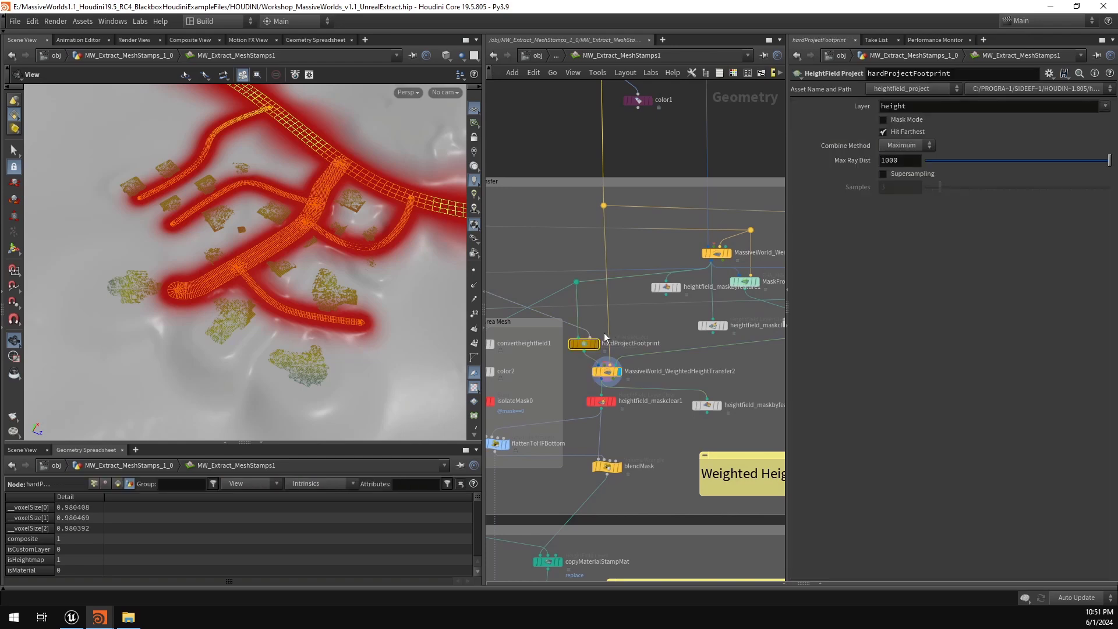
{"action": "scroll", "coordinate": [602, 336], "scroll_direction": "up", "scroll_amount": 5}
{"action": "left_click_drag", "start_coordinate": [548, 367], "coordinate": [547, 353]}
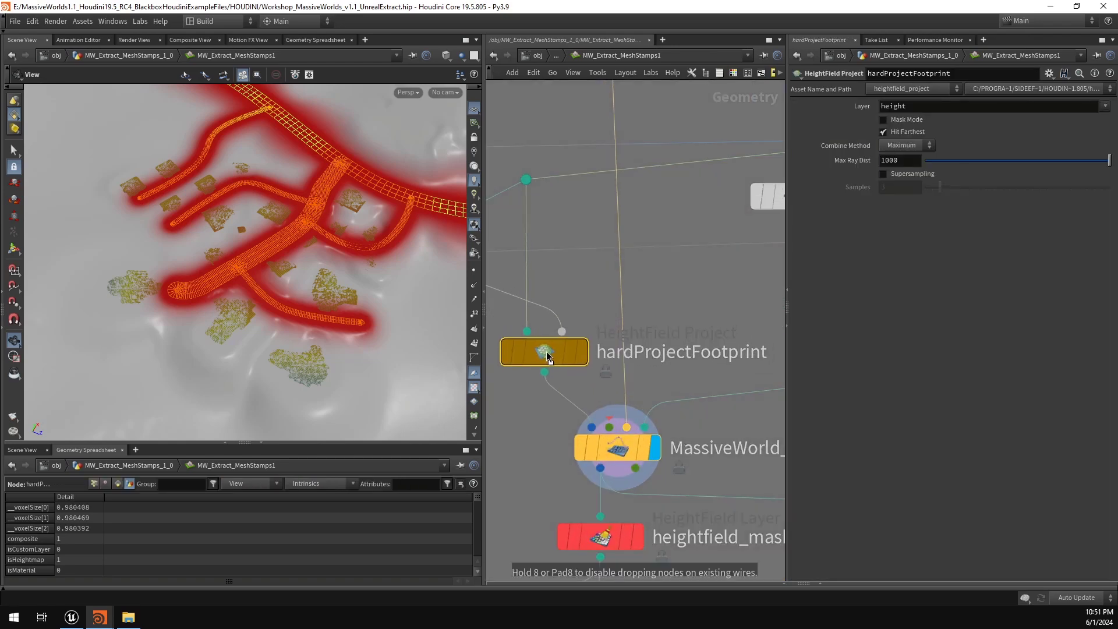
Step: Select the upper MassiveWorld weighted height transfer node, above hardProjectFootprint, and display its result
{"action": "scroll", "coordinate": [548, 353], "scroll_direction": "down", "scroll_amount": 5}
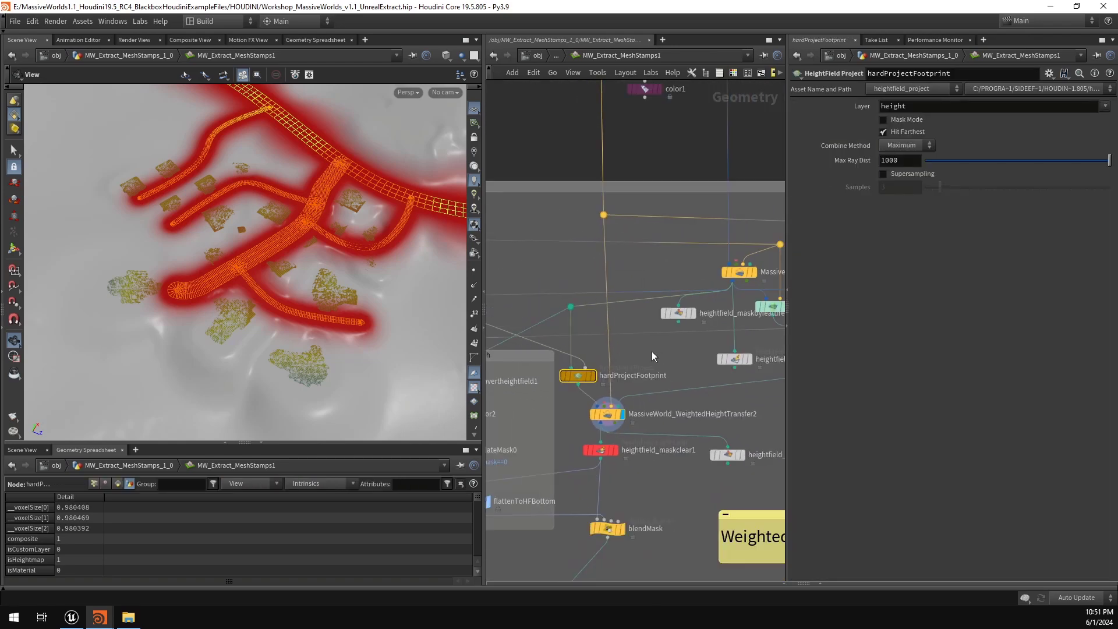
{"action": "left_click", "coordinate": [754, 272]}
{"action": "left_click", "coordinate": [741, 273]}
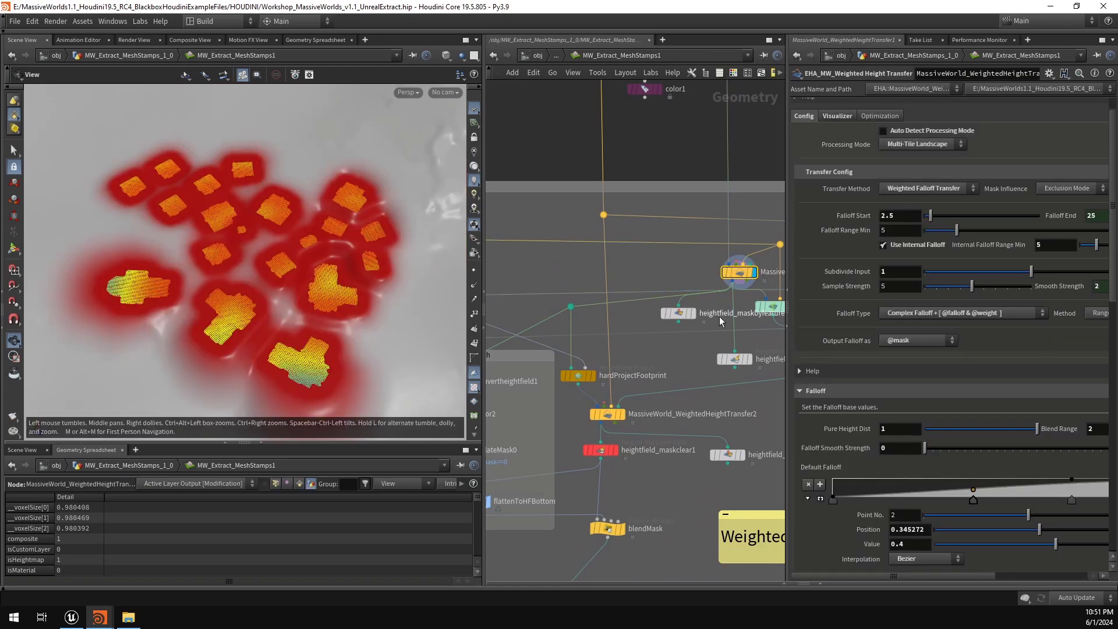
Step: Display the mask-by-feature heightfield node below the upper height transfer and examine how the building footprints meet the terrain, toggling wireframe shading
{"action": "left_click", "coordinate": [693, 314]}
{"action": "right_click_drag", "start_coordinate": [307, 269], "coordinate": [385, 267]}
{"action": "left_click_drag", "start_coordinate": [384, 267], "coordinate": [281, 214]}
{"action": "middle_click_drag", "start_coordinate": [238, 228], "coordinate": [409, 252]}
{"action": "left_click_drag", "start_coordinate": [410, 252], "coordinate": [320, 251]}
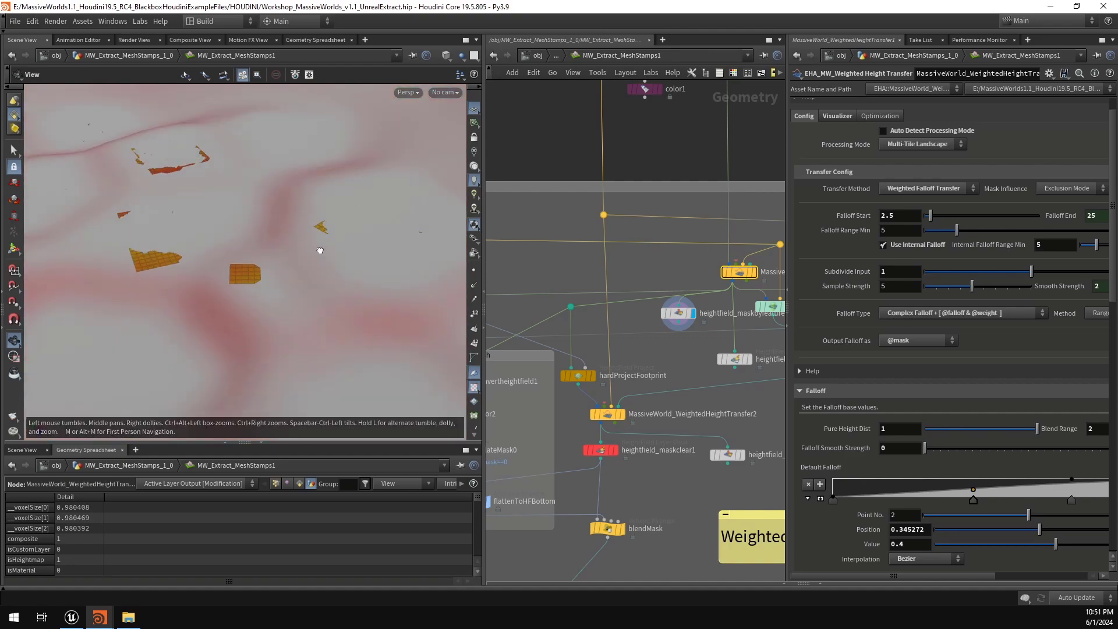
{"action": "scroll", "coordinate": [274, 238], "scroll_direction": "up", "scroll_amount": 6}
{"action": "scroll", "coordinate": [268, 236], "scroll_direction": "down", "scroll_amount": 6}
{"action": "key", "text": "shift+w"}
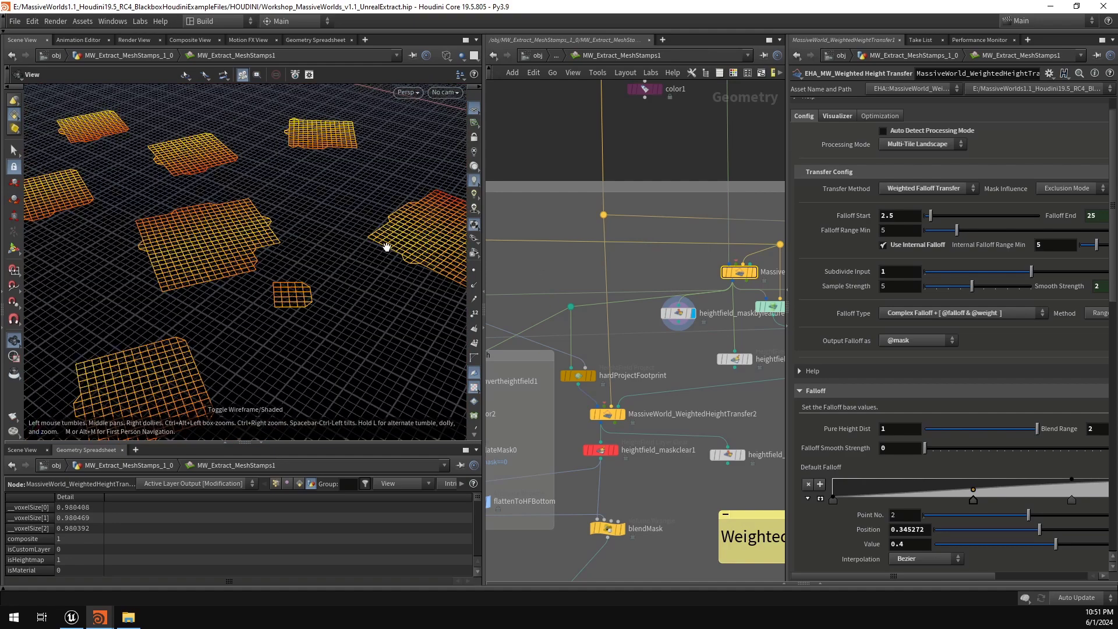
{"action": "middle_click_drag", "start_coordinate": [387, 245], "coordinate": [397, 194]}
{"action": "scroll", "coordinate": [324, 240], "scroll_direction": "up", "scroll_amount": 3}
{"action": "key", "text": "shift+w"}
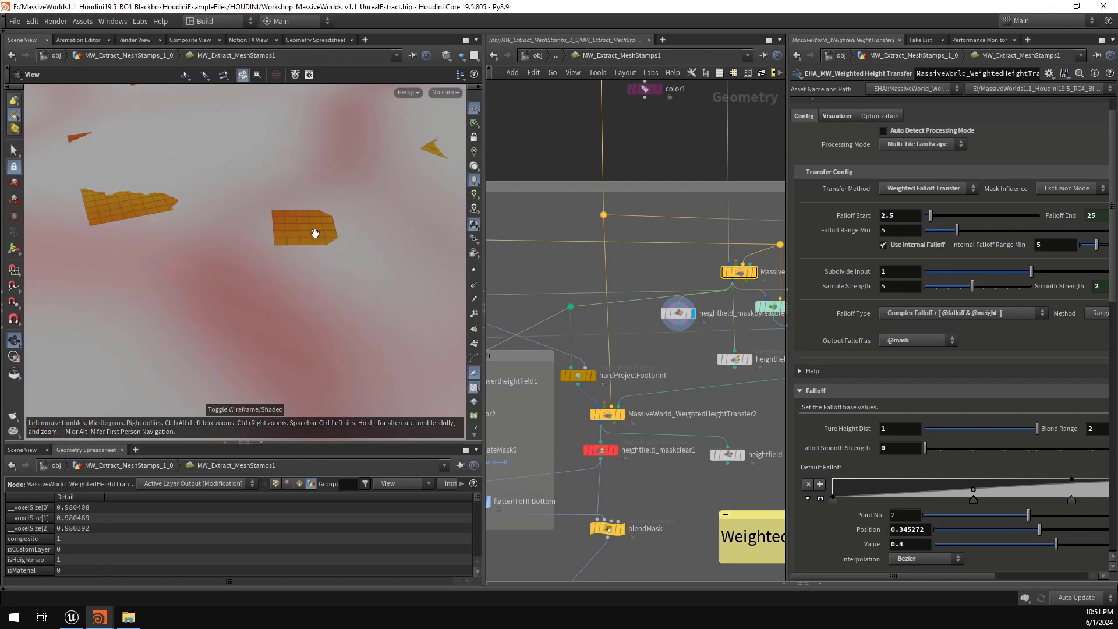
{"action": "mouse_move", "coordinate": [316, 230]}
{"action": "left_mouse_down"}
{"action": "mouse_move", "coordinate": [317, 187]}
{"action": "mouse_move", "coordinate": [369, 192]}
{"action": "mouse_move", "coordinate": [356, 207]}
{"action": "left_mouse_up"}
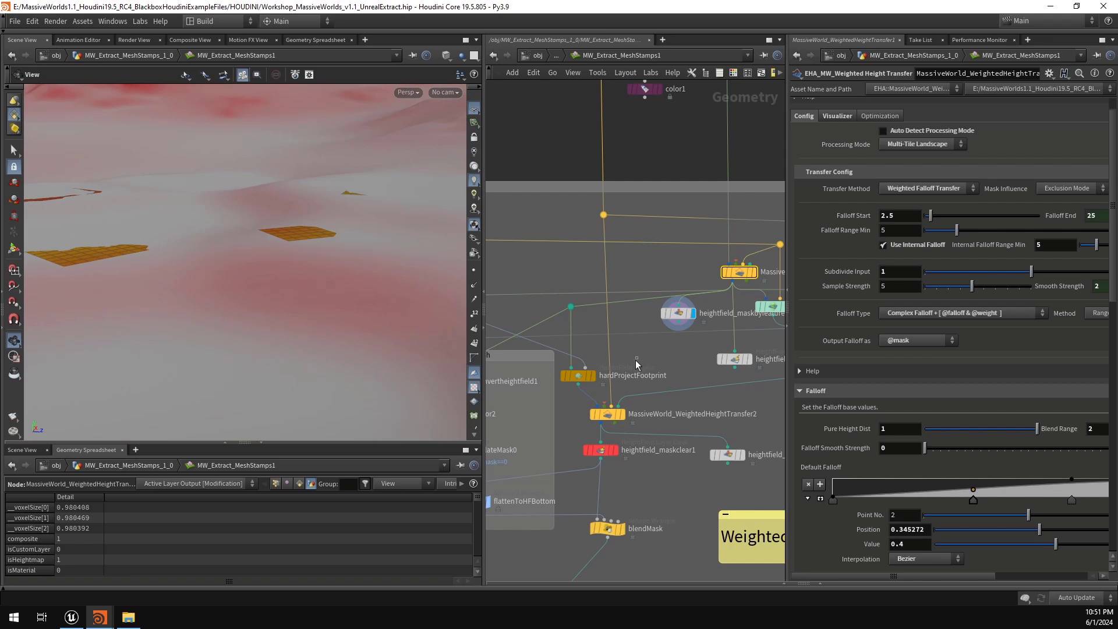
Step: Display the hardProjectFootprint node and examine the projected building footprints on the terrain up close and from afar
{"action": "left_click", "coordinate": [580, 377]}
{"action": "scroll", "coordinate": [583, 383], "scroll_direction": "up", "scroll_amount": 3}
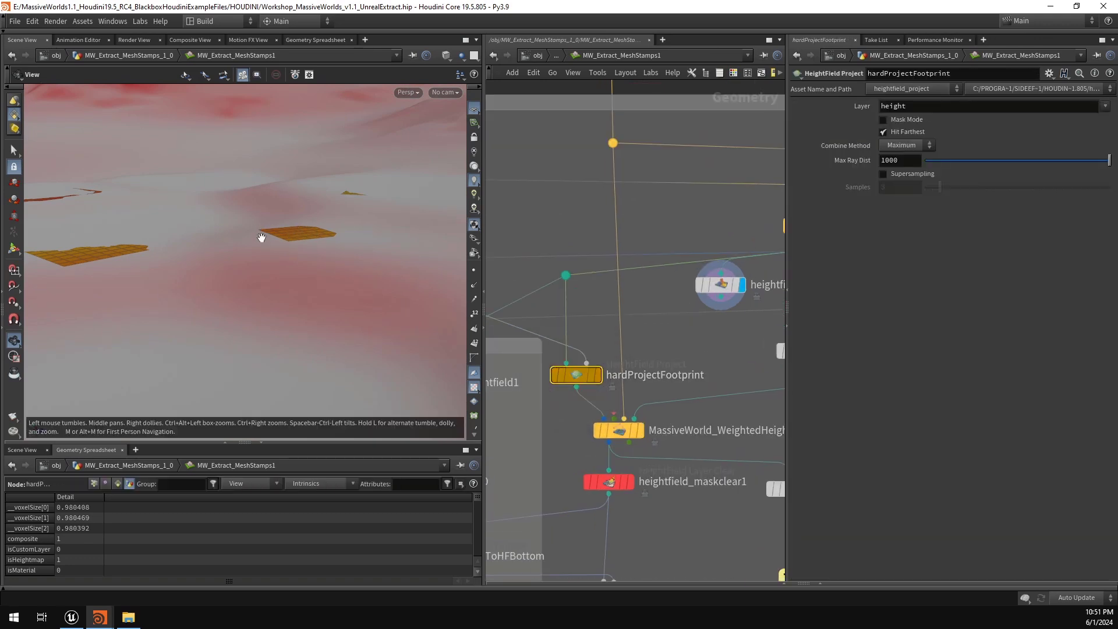
{"action": "left_click", "coordinate": [598, 376]}
{"action": "left_click_drag", "start_coordinate": [319, 240], "coordinate": [342, 297]}
{"action": "right_click_drag", "start_coordinate": [304, 264], "coordinate": [382, 267]}
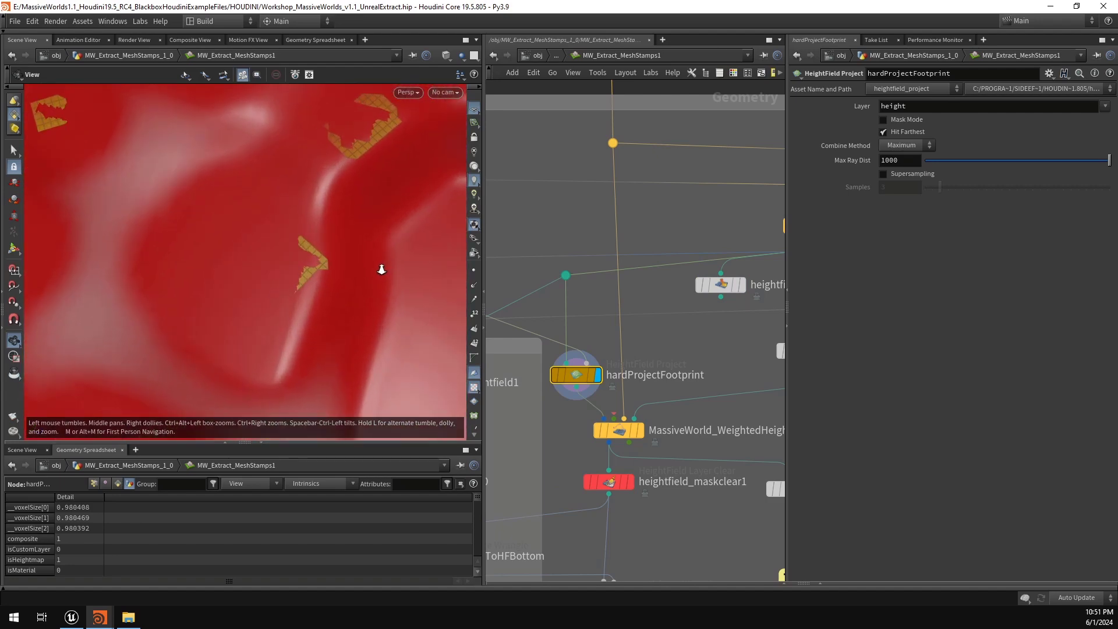
{"action": "mouse_move", "coordinate": [305, 269]}
{"action": "left_mouse_down"}
{"action": "mouse_move", "coordinate": [288, 187]}
{"action": "mouse_move", "coordinate": [309, 265]}
{"action": "left_mouse_up"}
{"action": "right_click_drag", "start_coordinate": [310, 265], "coordinate": [230, 270]}
{"action": "left_click_drag", "start_coordinate": [314, 282], "coordinate": [329, 271]}
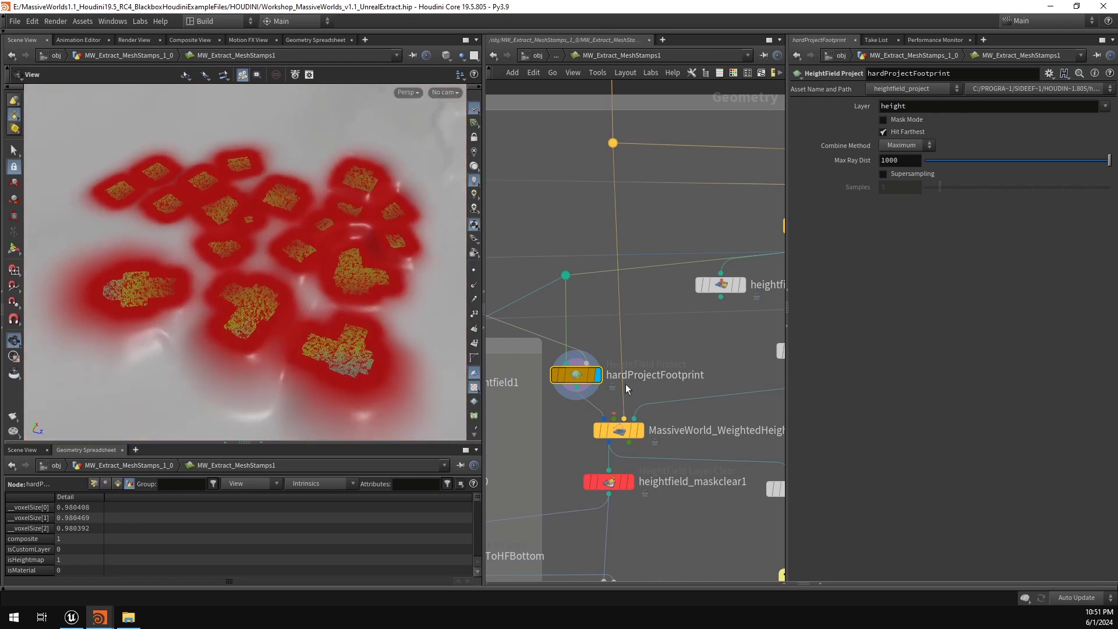
Step: Select MassiveWorld_WeightedHeightTransfer2 and display its road-based height transfer on the terrain
{"action": "left_click", "coordinate": [641, 431]}
{"action": "left_click", "coordinate": [622, 431]}
{"action": "middle_click_drag", "start_coordinate": [706, 422], "coordinate": [674, 334]}
{"action": "right_click_drag", "start_coordinate": [674, 333], "coordinate": [676, 403]}
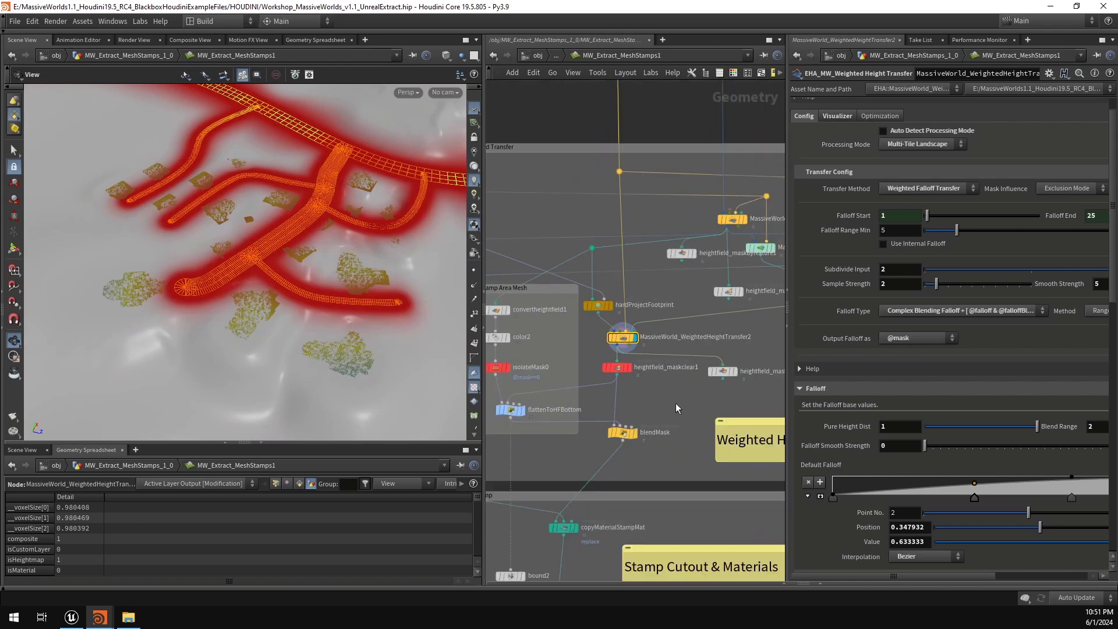
Step: Display the heightfield_maskclear1 node and examine the blended terrain without its mask, from close up to the whole landscape
{"action": "middle_click_drag", "start_coordinate": [676, 403], "coordinate": [673, 348]}
{"action": "left_click", "coordinate": [683, 367]}
{"action": "left_click", "coordinate": [667, 362]}
{"action": "scroll", "coordinate": [631, 257], "scroll_direction": "down", "scroll_amount": 3}
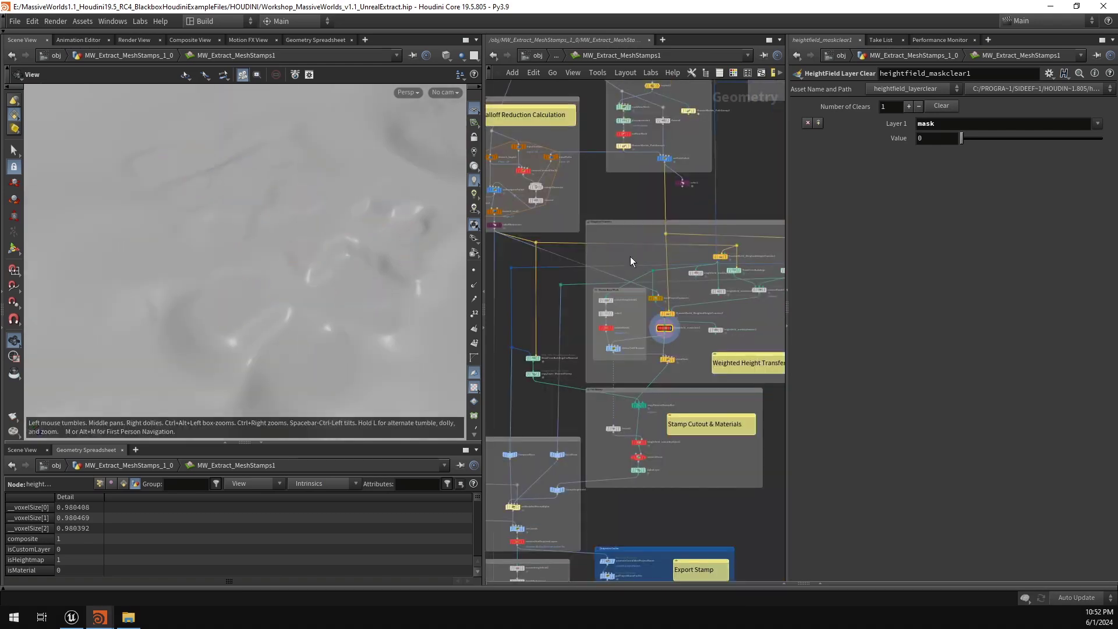
{"action": "scroll", "coordinate": [621, 244], "scroll_direction": "down", "scroll_amount": 2}
{"action": "mouse_move", "coordinate": [338, 280]}
{"action": "left_mouse_down"}
{"action": "mouse_move", "coordinate": [337, 289]}
{"action": "mouse_move", "coordinate": [322, 266]}
{"action": "left_mouse_up"}
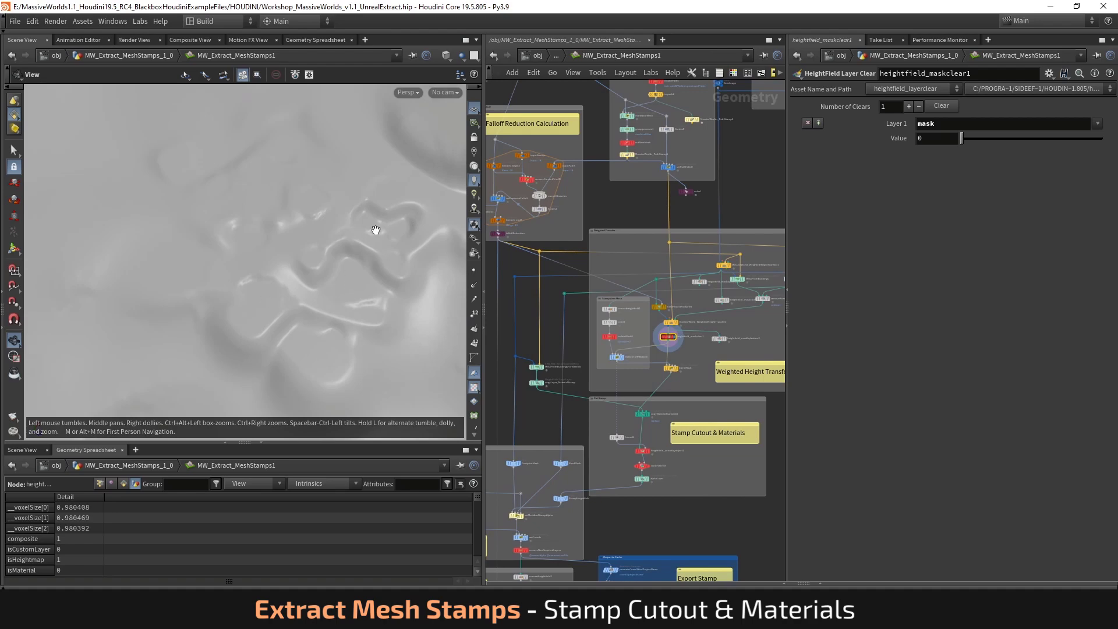
{"action": "right_click_drag", "start_coordinate": [387, 268], "coordinate": [169, 244]}
{"action": "right_click_drag", "start_coordinate": [349, 262], "coordinate": [257, 252]}
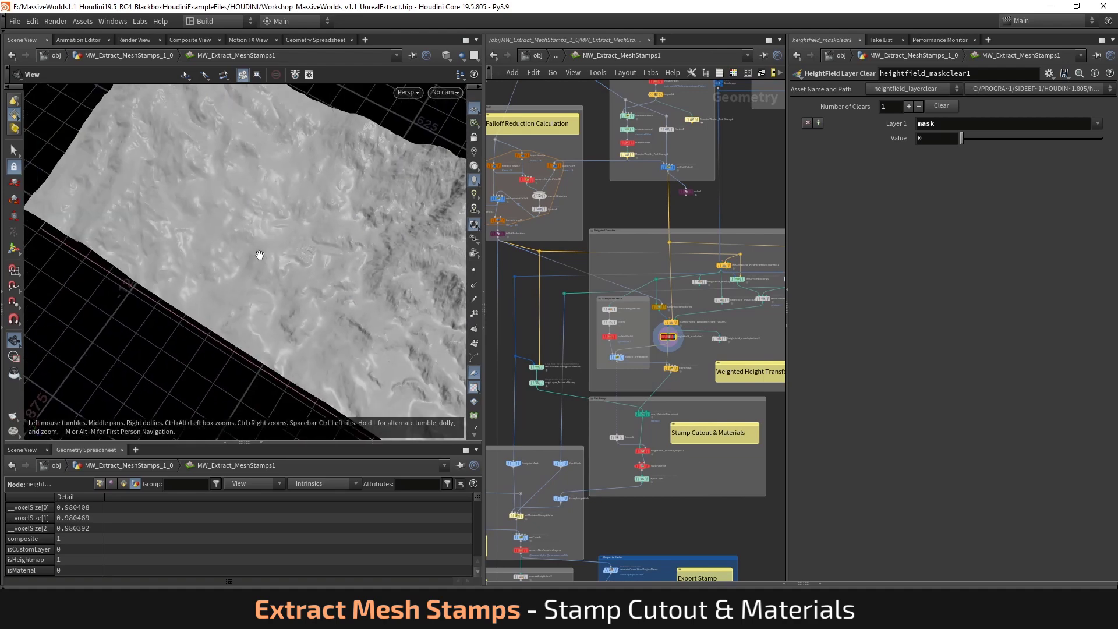
{"action": "left_click_drag", "start_coordinate": [257, 252], "coordinate": [292, 208]}
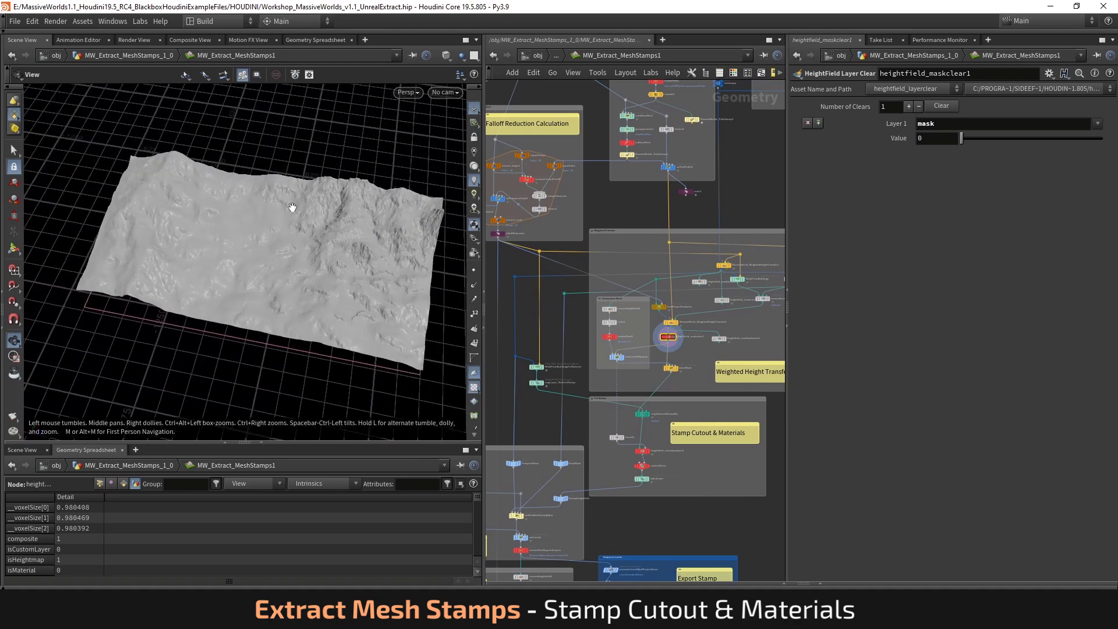
{"action": "right_click_drag", "start_coordinate": [284, 253], "coordinate": [289, 207]}
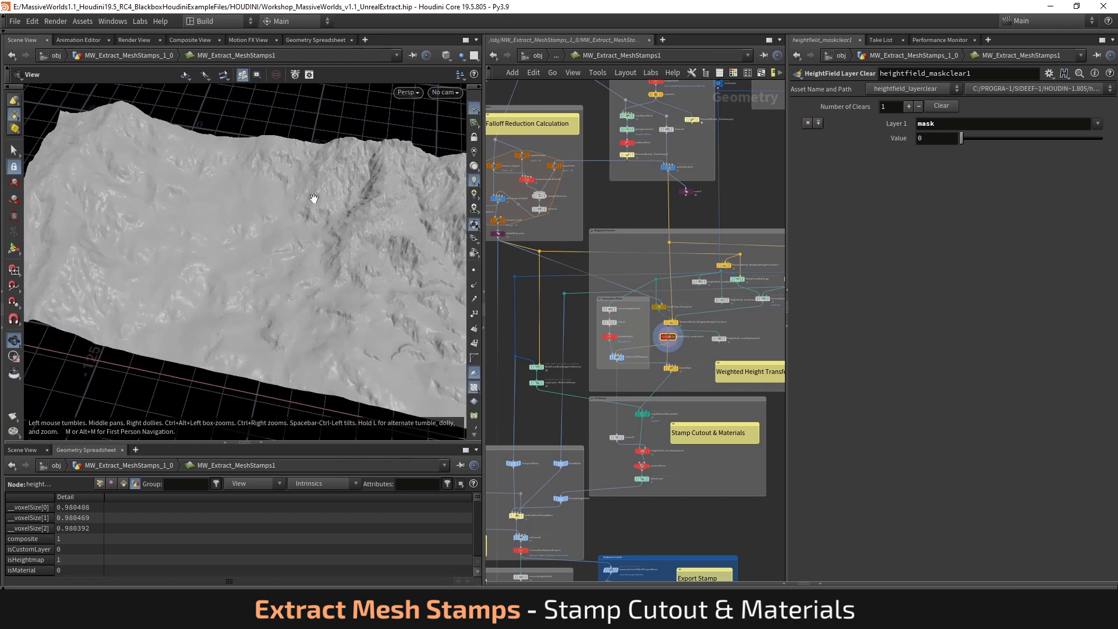
Step: Display convertheightfield1 and color2 in the Stamp Area Mesh group to examine the polygon terrain and its mask shading
{"action": "scroll", "coordinate": [634, 320], "scroll_direction": "up", "scroll_amount": 5}
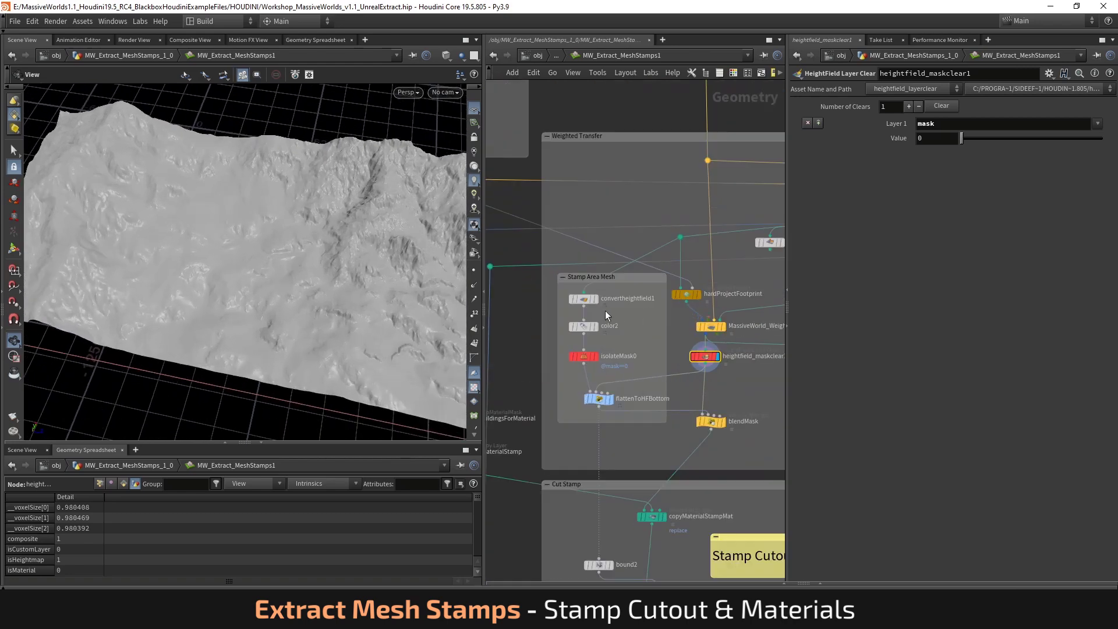
{"action": "left_click", "coordinate": [594, 298]}
{"action": "left_click", "coordinate": [582, 298]}
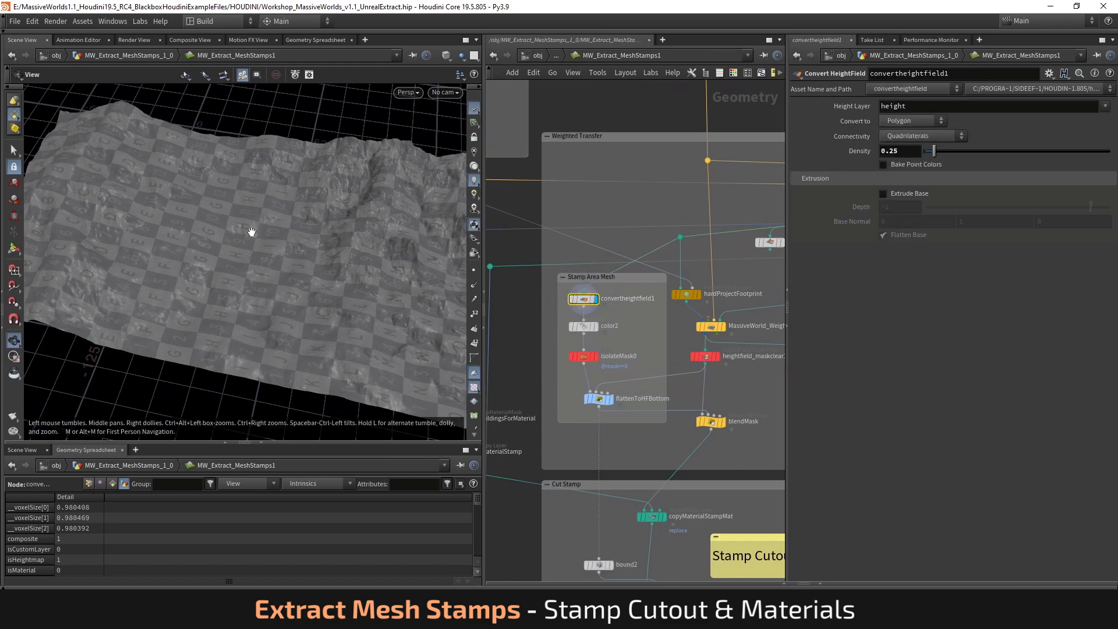
{"action": "right_click_drag", "start_coordinate": [251, 232], "coordinate": [326, 257]}
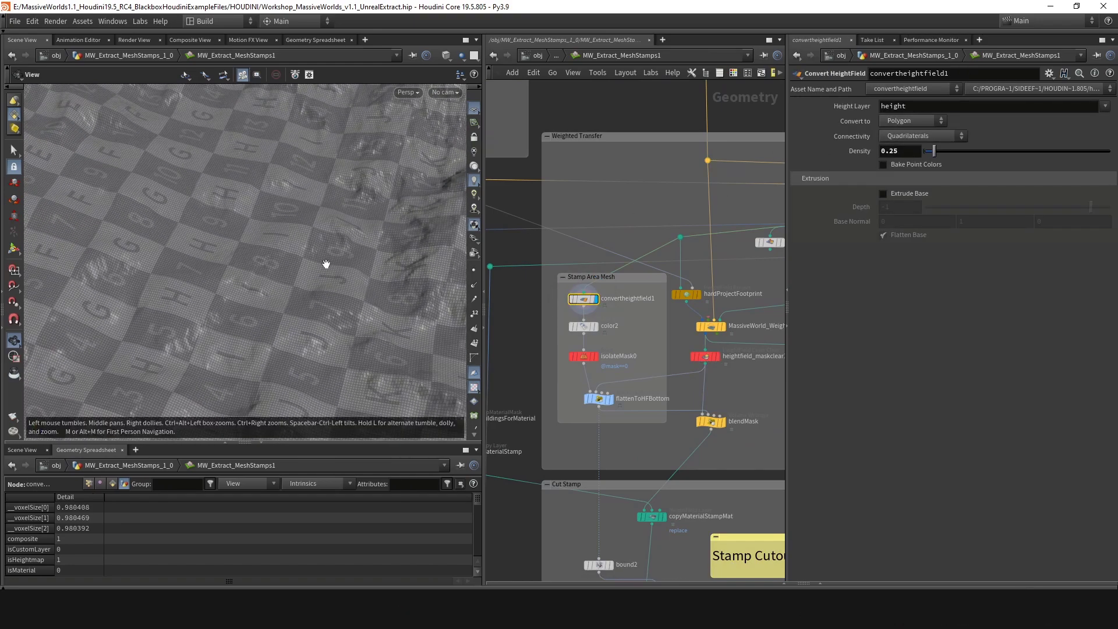
{"action": "left_click_drag", "start_coordinate": [326, 264], "coordinate": [326, 222]}
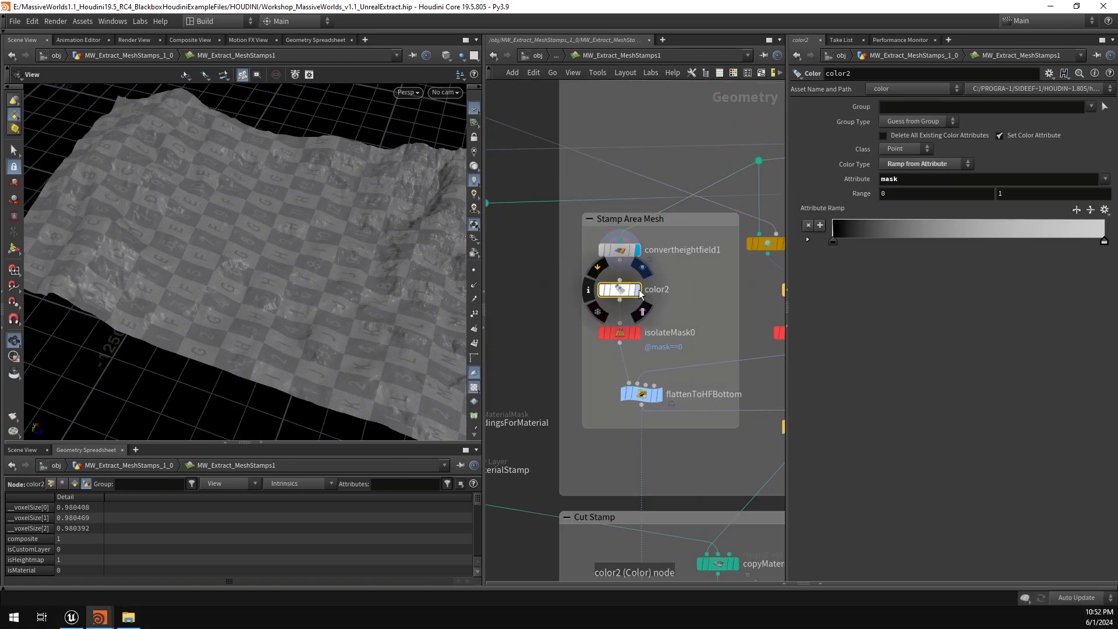
{"action": "left_click", "coordinate": [639, 290]}
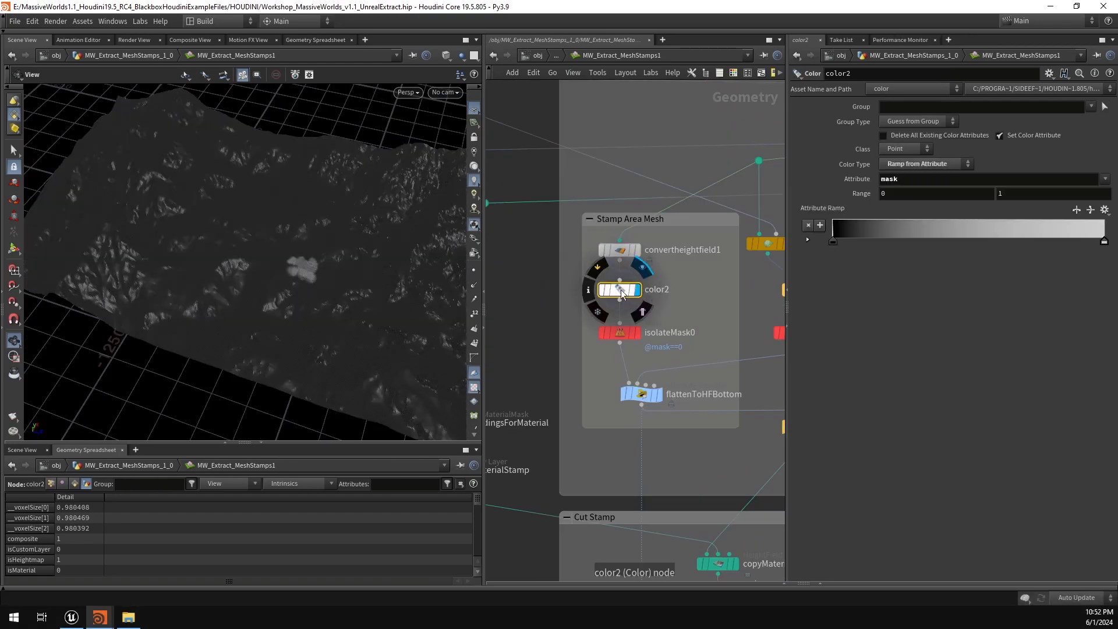
{"action": "scroll", "coordinate": [303, 270], "scroll_direction": "up", "scroll_amount": 10}
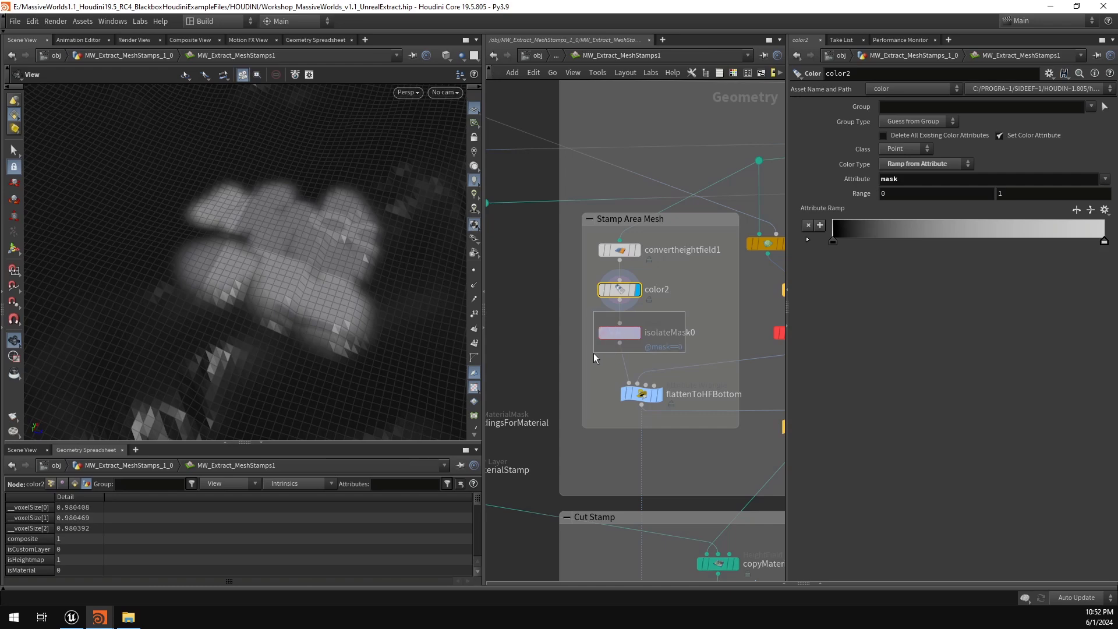
{"action": "left_click", "coordinate": [619, 333]}
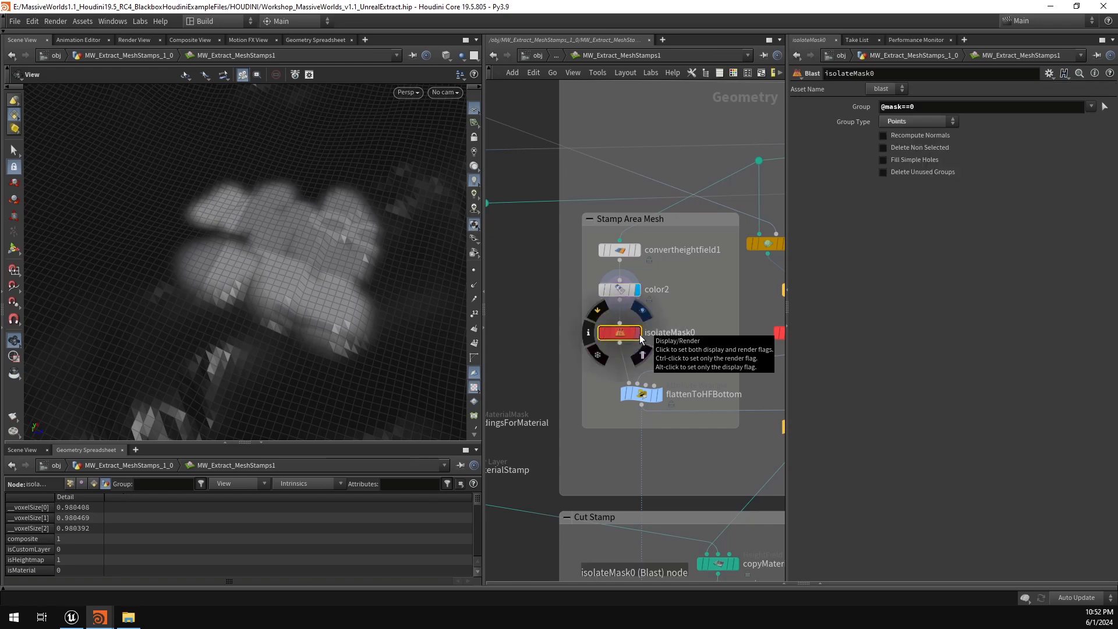
{"action": "left_click", "coordinate": [640, 338]}
{"action": "left_click_drag", "start_coordinate": [317, 267], "coordinate": [241, 295]}
{"action": "middle_click_drag", "start_coordinate": [714, 374], "coordinate": [645, 306]}
{"action": "scroll", "coordinate": [696, 349], "scroll_direction": "down", "scroll_amount": 2}
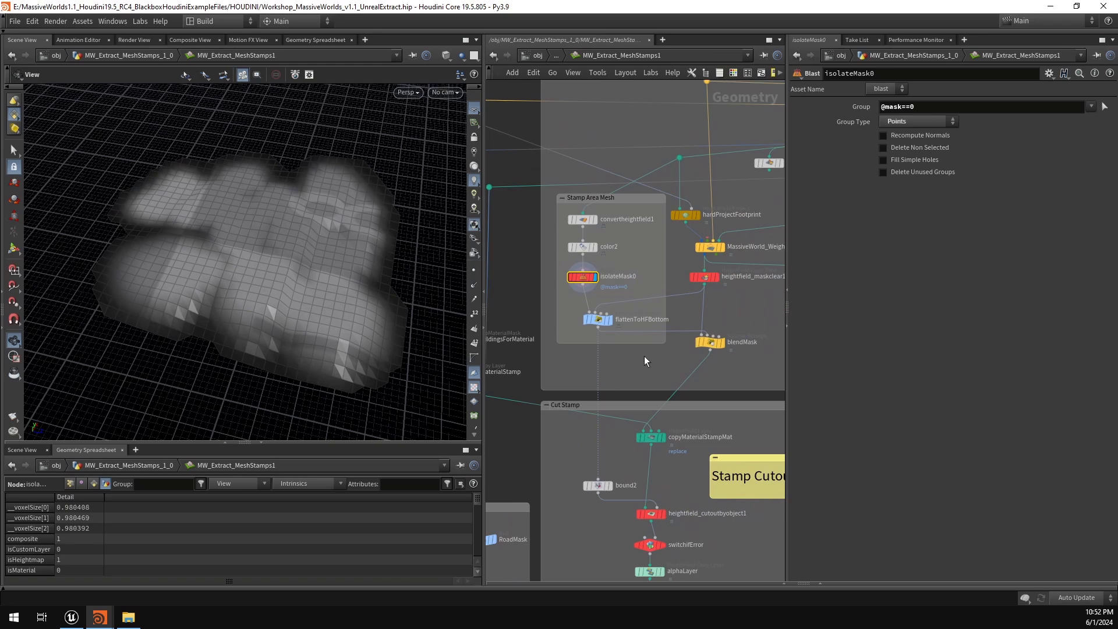
{"action": "right_click_drag", "start_coordinate": [344, 264], "coordinate": [163, 274]}
{"action": "mouse_move", "coordinate": [291, 256]}
{"action": "left_mouse_down"}
{"action": "mouse_move", "coordinate": [309, 267]}
{"action": "mouse_move", "coordinate": [292, 267]}
{"action": "left_mouse_up"}
Step: Select flattenToHFBottom to show its code, display heightfield_maskclear1 for comparison, and turn on point display in the viewport
{"action": "left_click_drag", "start_coordinate": [639, 306], "coordinate": [592, 330]}
{"action": "left_click", "coordinate": [718, 279]}
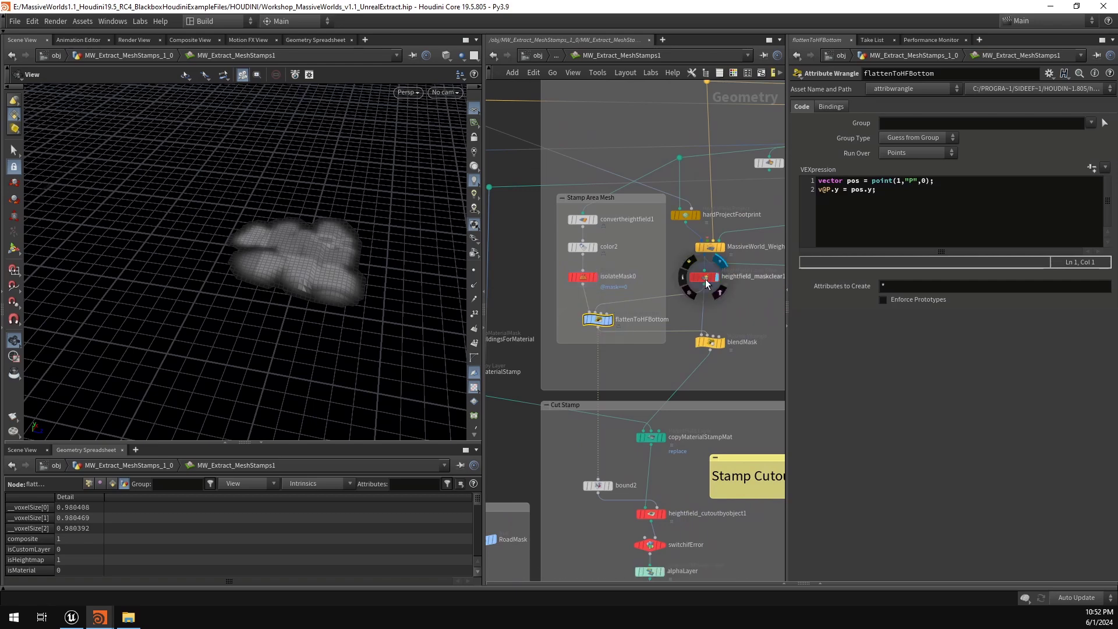
{"action": "mouse_move", "coordinate": [317, 257]}
{"action": "left_mouse_down"}
{"action": "mouse_move", "coordinate": [305, 220]}
{"action": "mouse_move", "coordinate": [298, 269]}
{"action": "left_mouse_up"}
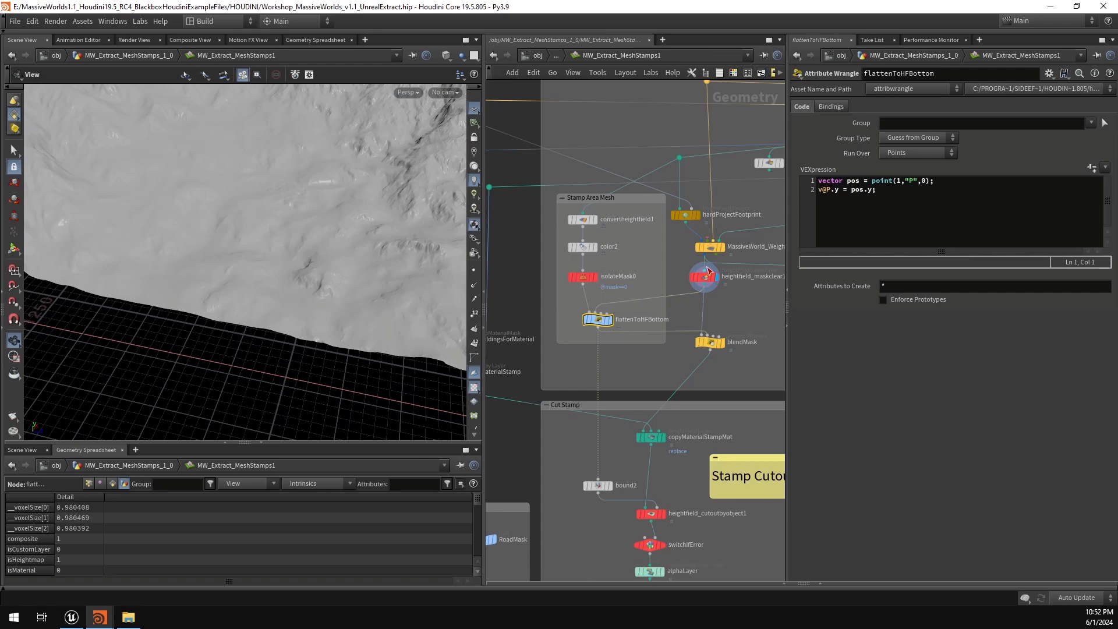
{"action": "mouse_move", "coordinate": [706, 279]}
{"action": "left_click_drag", "start_coordinate": [383, 291], "coordinate": [379, 238]}
{"action": "left_click", "coordinate": [475, 270]}
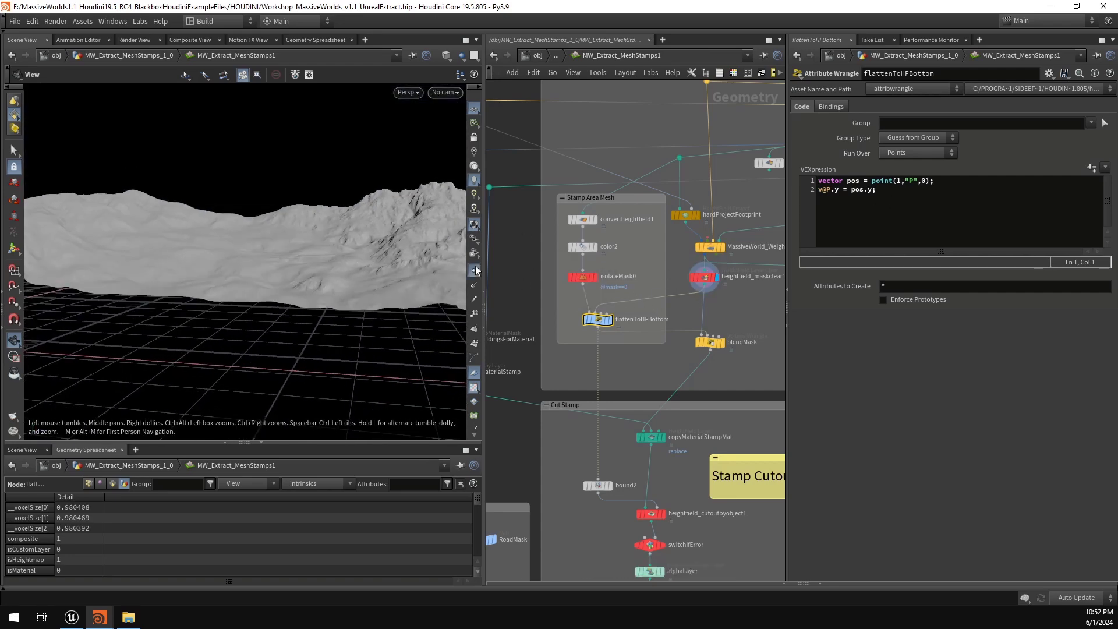
{"action": "mouse_move", "coordinate": [284, 305]}
{"action": "left_mouse_down"}
{"action": "mouse_move", "coordinate": [262, 322]}
{"action": "mouse_move", "coordinate": [267, 309]}
{"action": "mouse_move", "coordinate": [263, 329]}
{"action": "mouse_move", "coordinate": [284, 317]}
{"action": "left_mouse_up"}
Step: Display the flattenToHFBottom result, examine the flattened stamp mesh, and turn off point display
{"action": "left_click", "coordinate": [609, 323]}
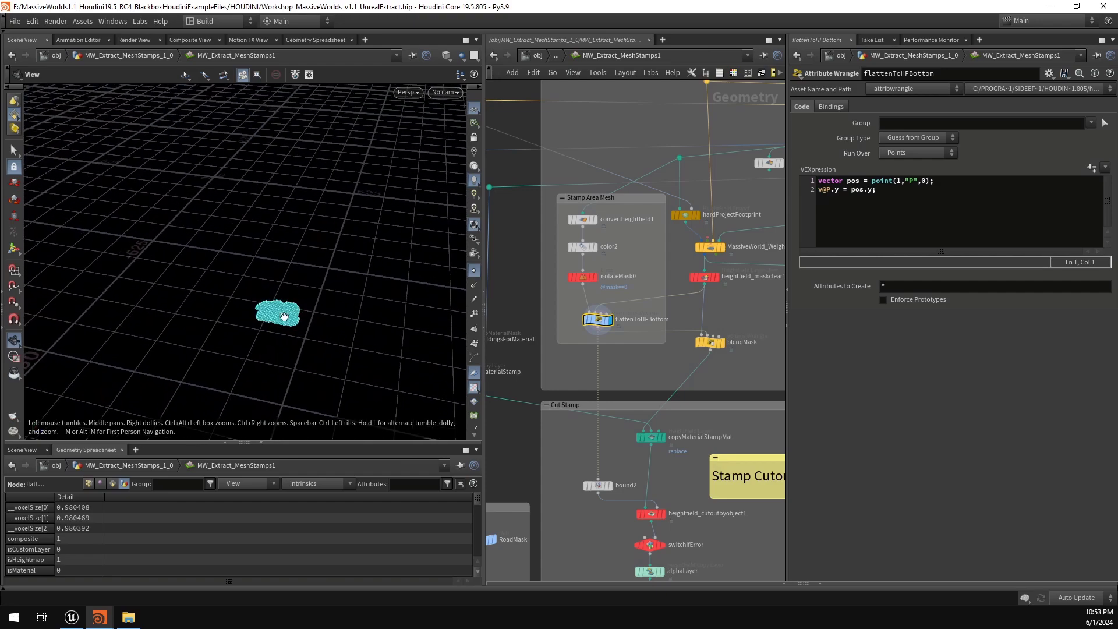
{"action": "right_click_drag", "start_coordinate": [284, 317], "coordinate": [538, 311]}
{"action": "left_click", "coordinate": [475, 270]}
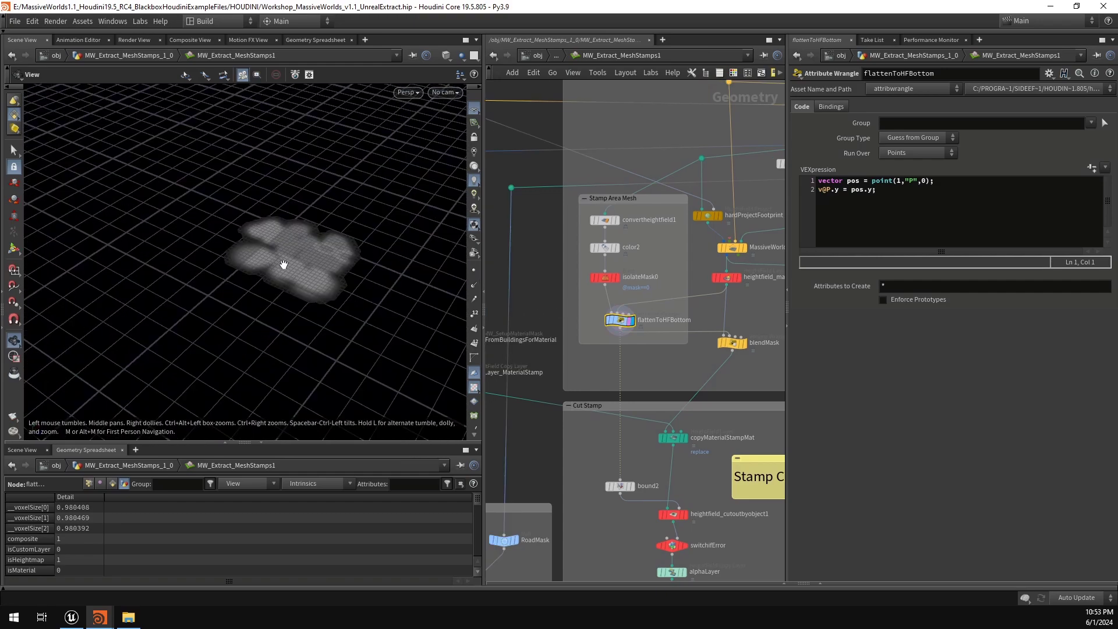
Step: Select the blendMask Volume Wrangle and temporarily widen its parameter pane to read the full VEX expression
{"action": "middle_click_drag", "start_coordinate": [753, 327], "coordinate": [662, 346]}
{"action": "left_click", "coordinate": [626, 354]}
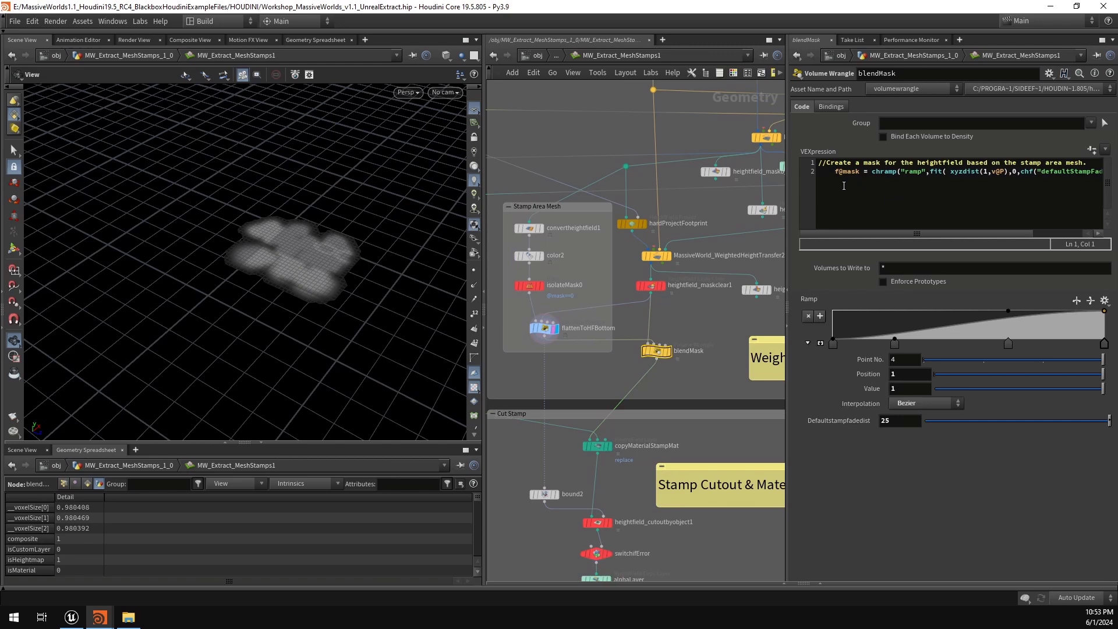
{"action": "left_click_drag", "start_coordinate": [787, 213], "coordinate": [705, 209]}
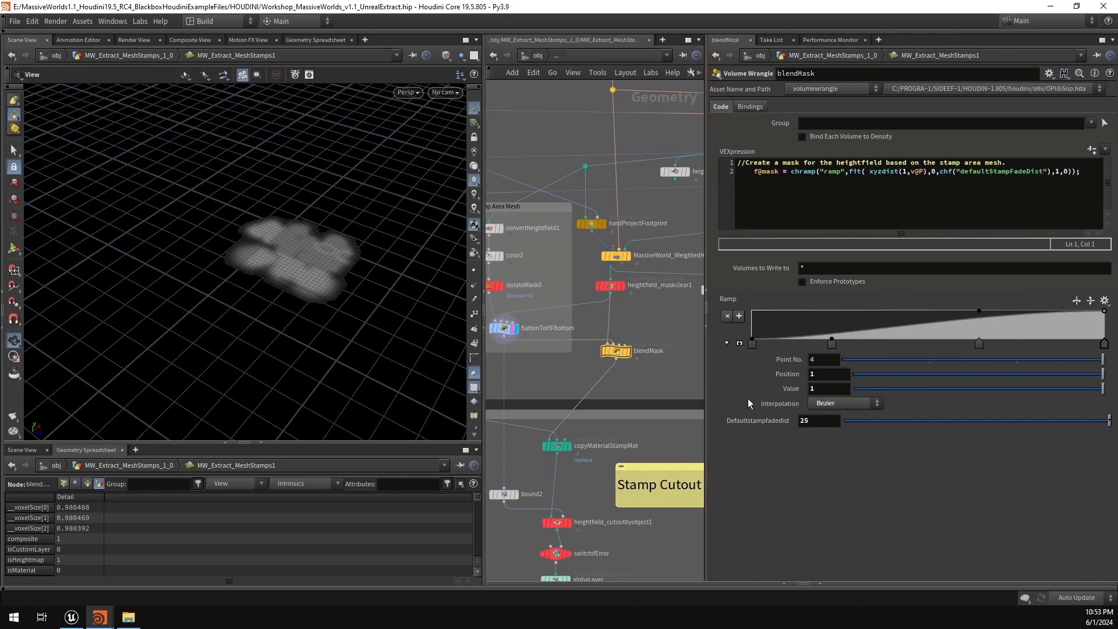
{"action": "left_click_drag", "start_coordinate": [705, 349], "coordinate": [827, 348]}
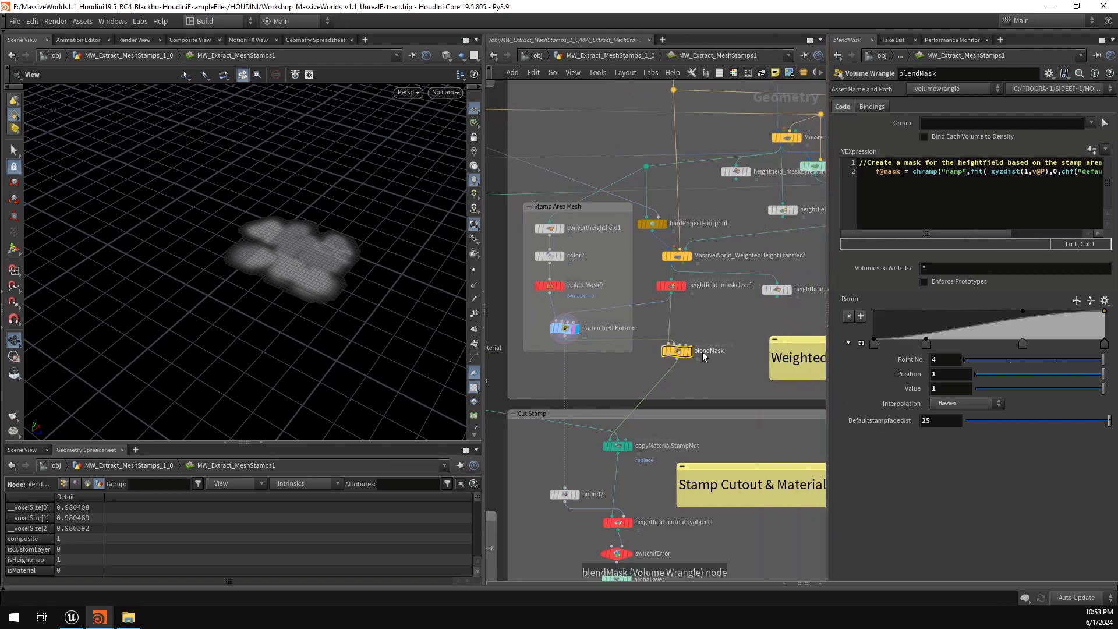
Step: Display the blendMask result and examine the mask's coverage and soft falloff around the stamp area on the terrain
{"action": "left_click", "coordinate": [688, 351]}
{"action": "right_click_drag", "start_coordinate": [295, 183], "coordinate": [307, 237]}
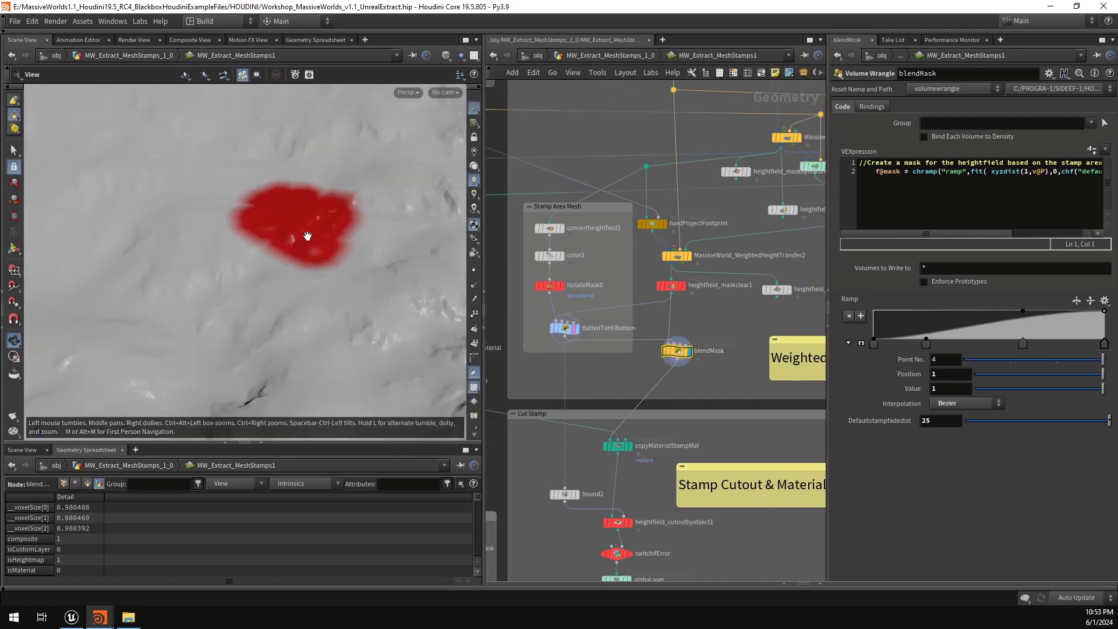
{"action": "left_click_drag", "start_coordinate": [307, 237], "coordinate": [332, 219]}
{"action": "right_click_drag", "start_coordinate": [332, 219], "coordinate": [324, 217]}
{"action": "left_click_drag", "start_coordinate": [324, 217], "coordinate": [333, 201]}
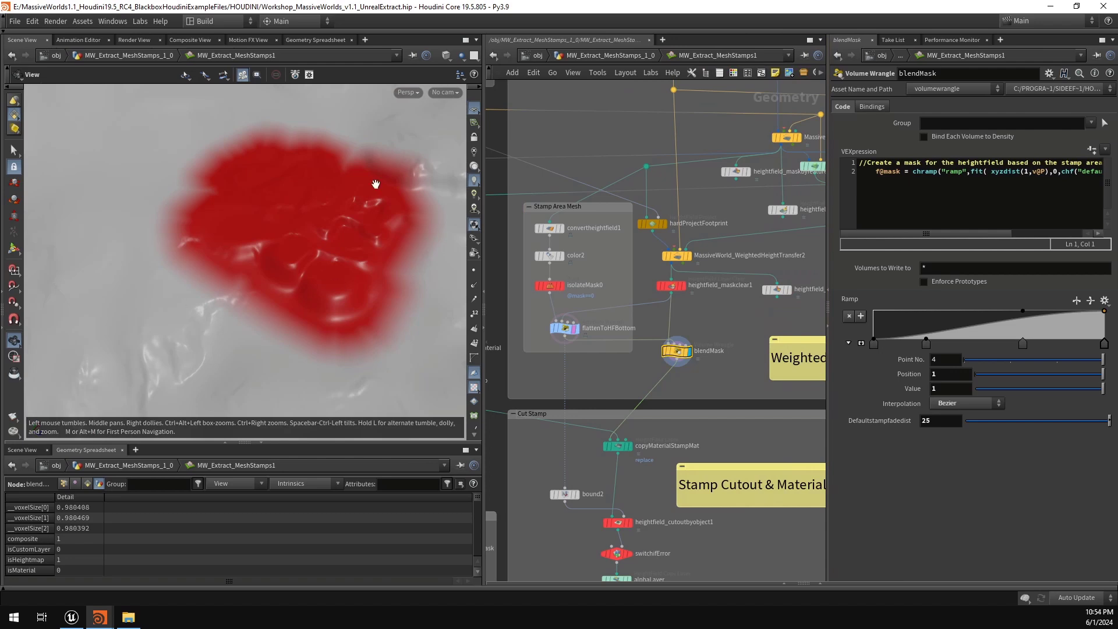
{"action": "left_click_drag", "start_coordinate": [342, 252], "coordinate": [329, 292]}
{"action": "middle_click_drag", "start_coordinate": [721, 315], "coordinate": [716, 350]}
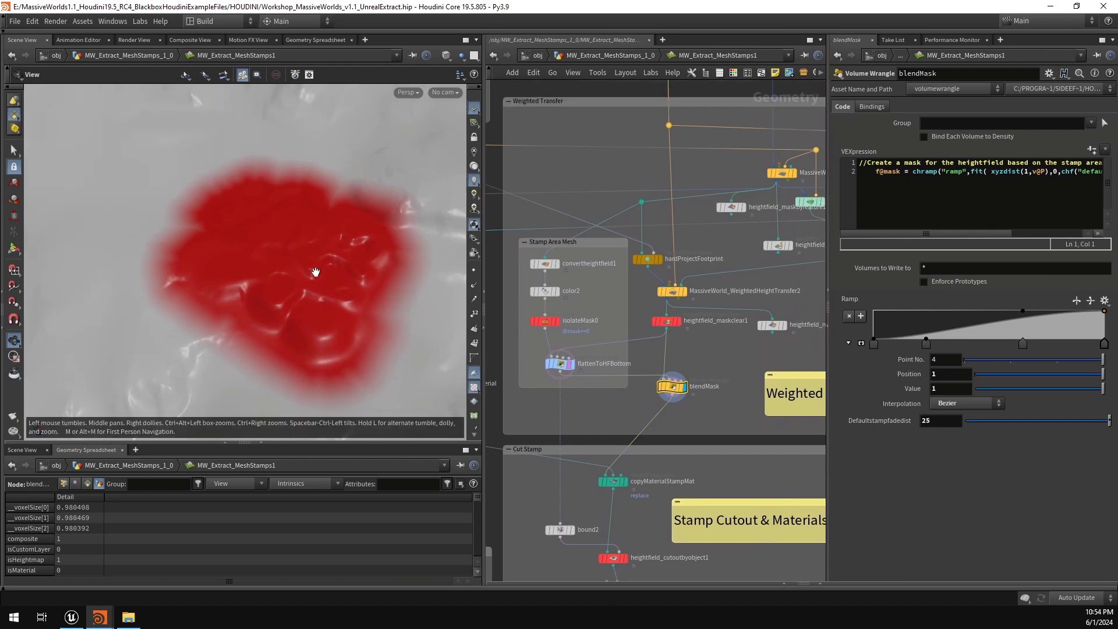
{"action": "left_click_drag", "start_coordinate": [315, 272], "coordinate": [318, 221]}
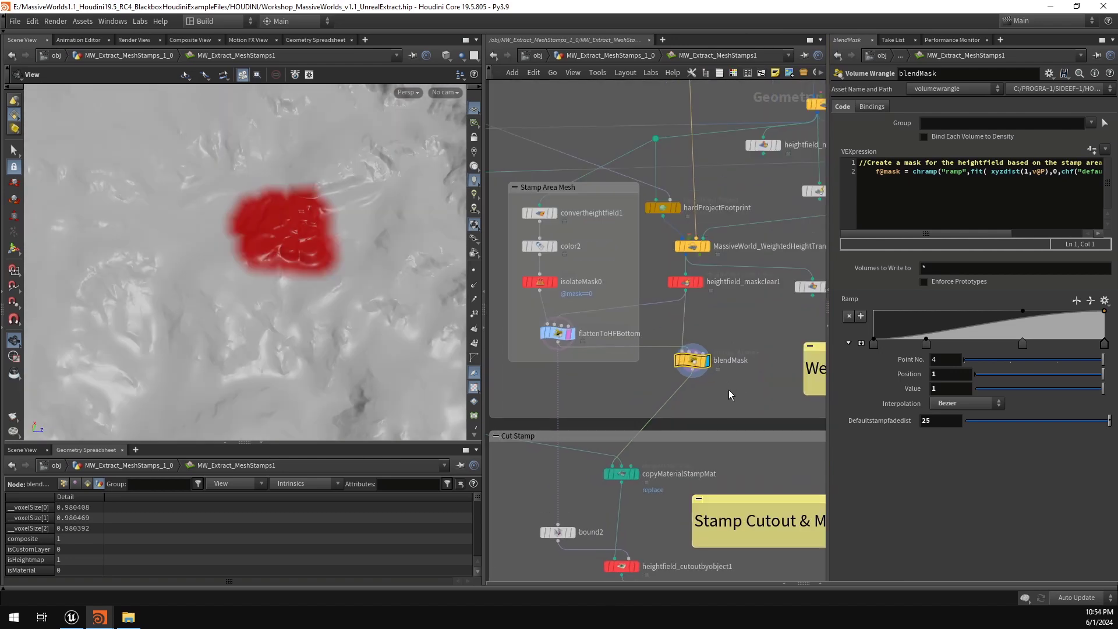
Step: Display the flattenToHFBottom result and examine the flattened stamp mesh that feeds the Cut Stamp section
{"action": "middle_click_drag", "start_coordinate": [733, 401], "coordinate": [754, 233]}
{"action": "middle_click_drag", "start_coordinate": [615, 345], "coordinate": [650, 369]}
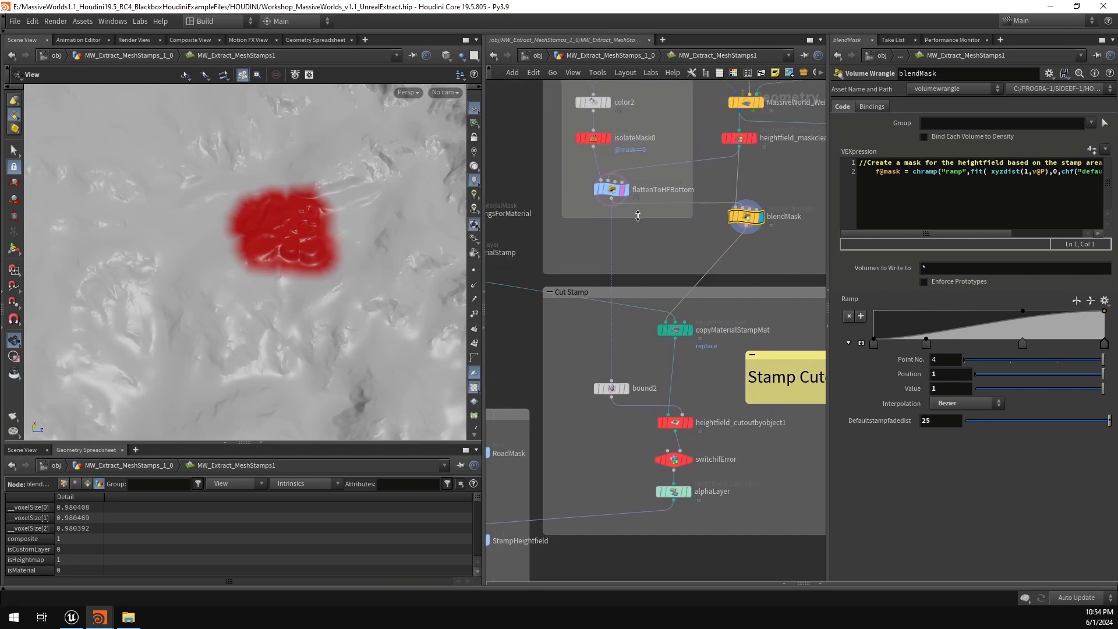
{"action": "left_click", "coordinate": [627, 193]}
{"action": "right_click_drag", "start_coordinate": [265, 293], "coordinate": [375, 279]}
{"action": "right_click_drag", "start_coordinate": [272, 270], "coordinate": [308, 253]}
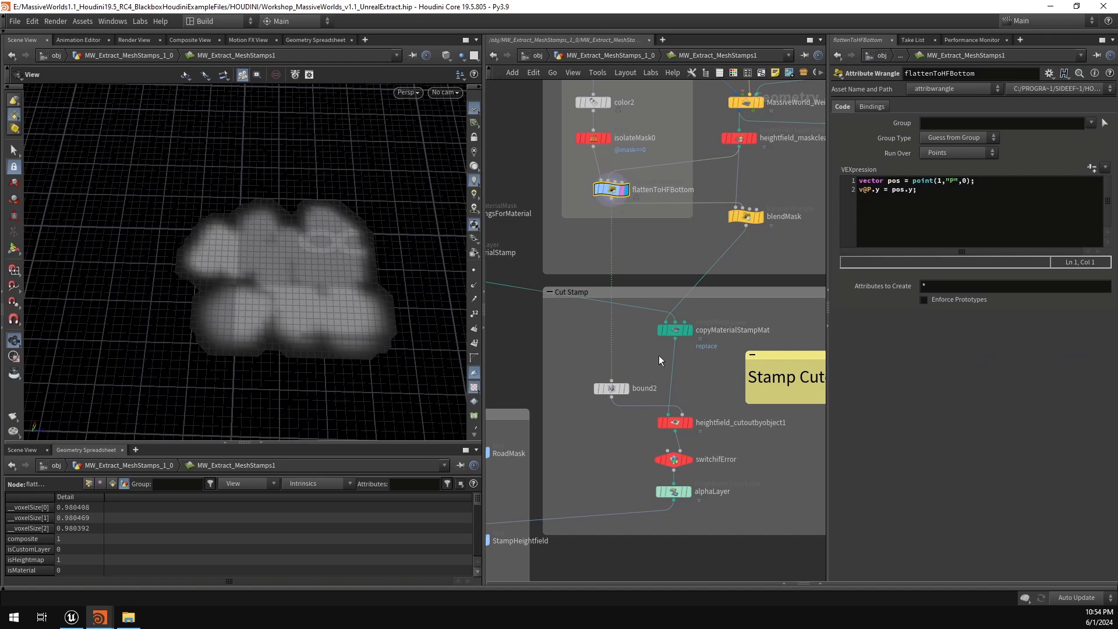
Step: Show bound2 as a template, examine its tall box around the stamp mesh, and select it to show its padding settings
{"action": "left_click", "coordinate": [622, 390]}
{"action": "right_click_drag", "start_coordinate": [302, 252], "coordinate": [201, 235]}
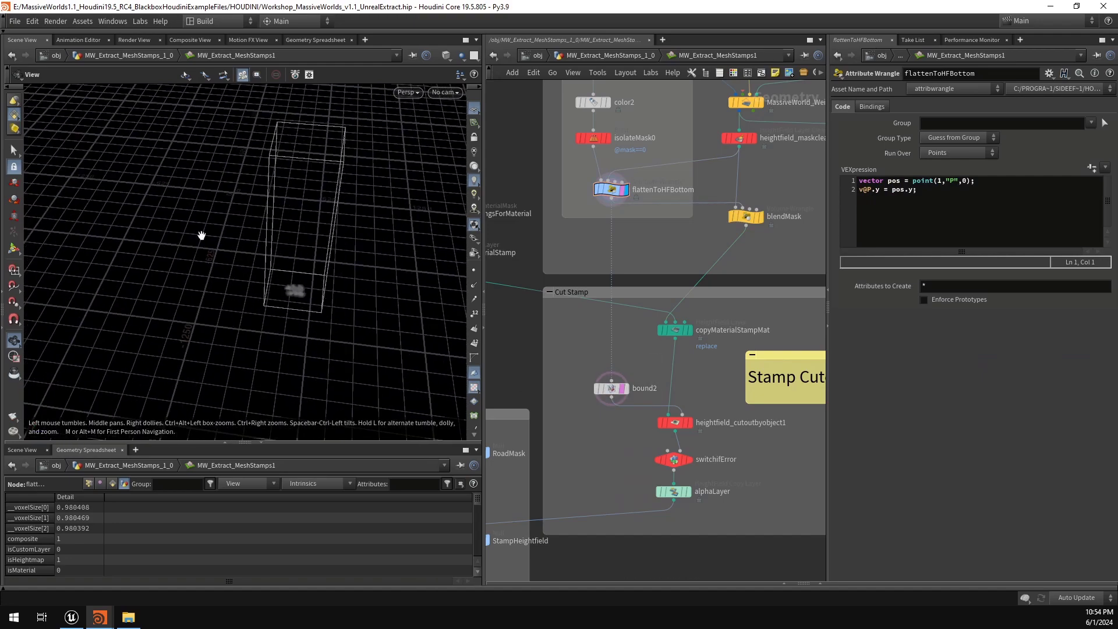
{"action": "left_click_drag", "start_coordinate": [202, 235], "coordinate": [314, 252]}
{"action": "right_click_drag", "start_coordinate": [314, 252], "coordinate": [401, 257]}
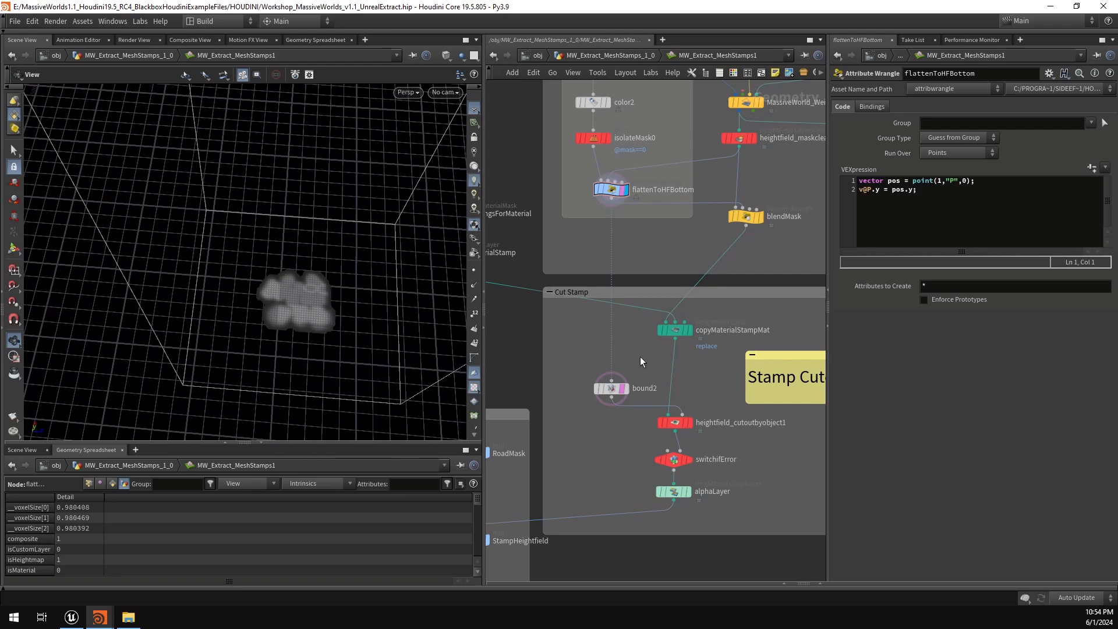
{"action": "left_click", "coordinate": [611, 389]}
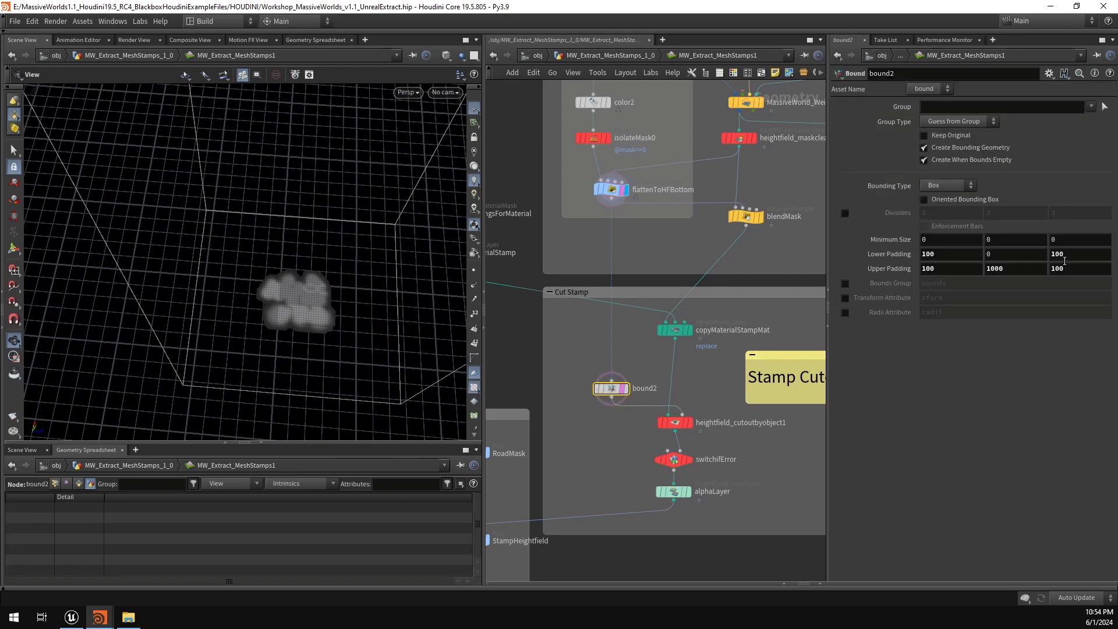
{"action": "right_click_drag", "start_coordinate": [369, 308], "coordinate": [364, 275]}
{"action": "left_click_drag", "start_coordinate": [364, 275], "coordinate": [280, 284]}
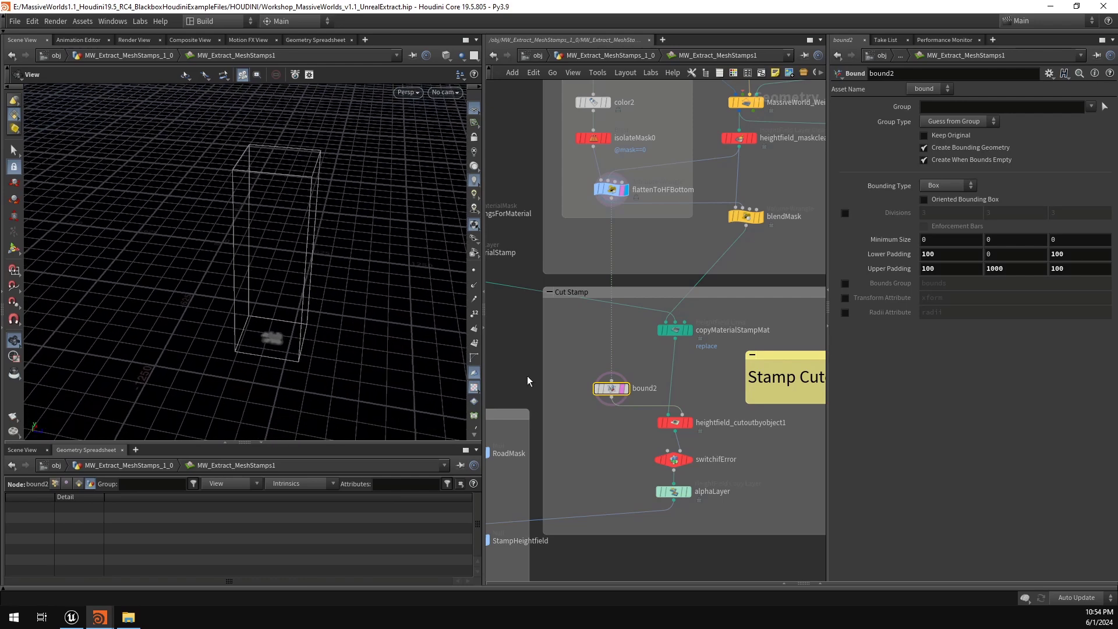
Step: Select and display heightfield_cutoutbyobject1, and examine the terrain piece cropped to the bounding box
{"action": "left_click", "coordinate": [678, 421]}
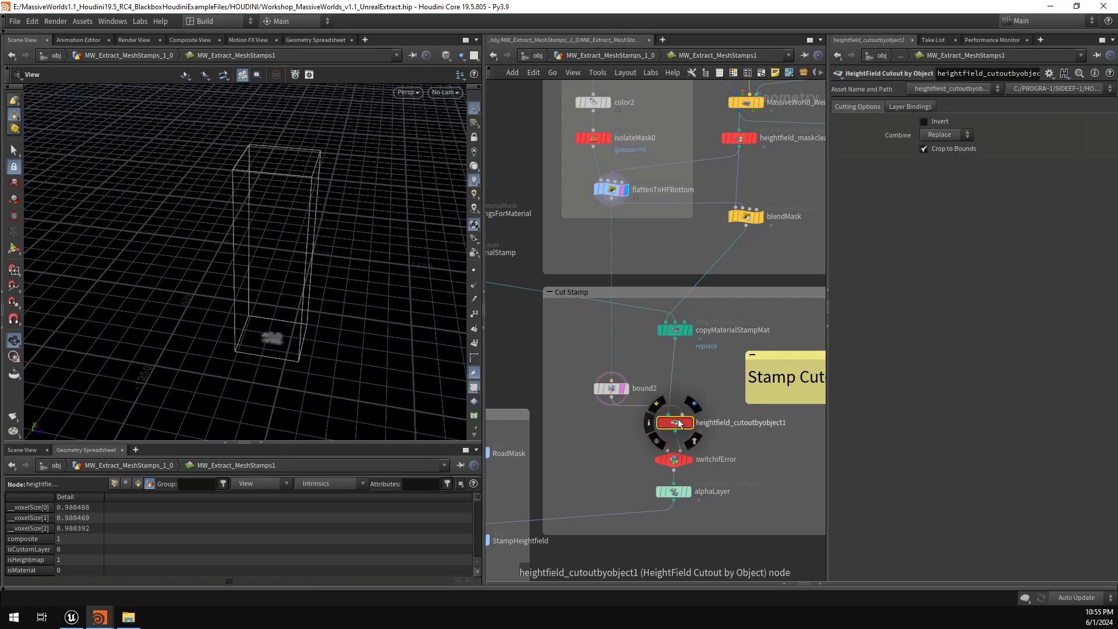
{"action": "left_click", "coordinate": [687, 423]}
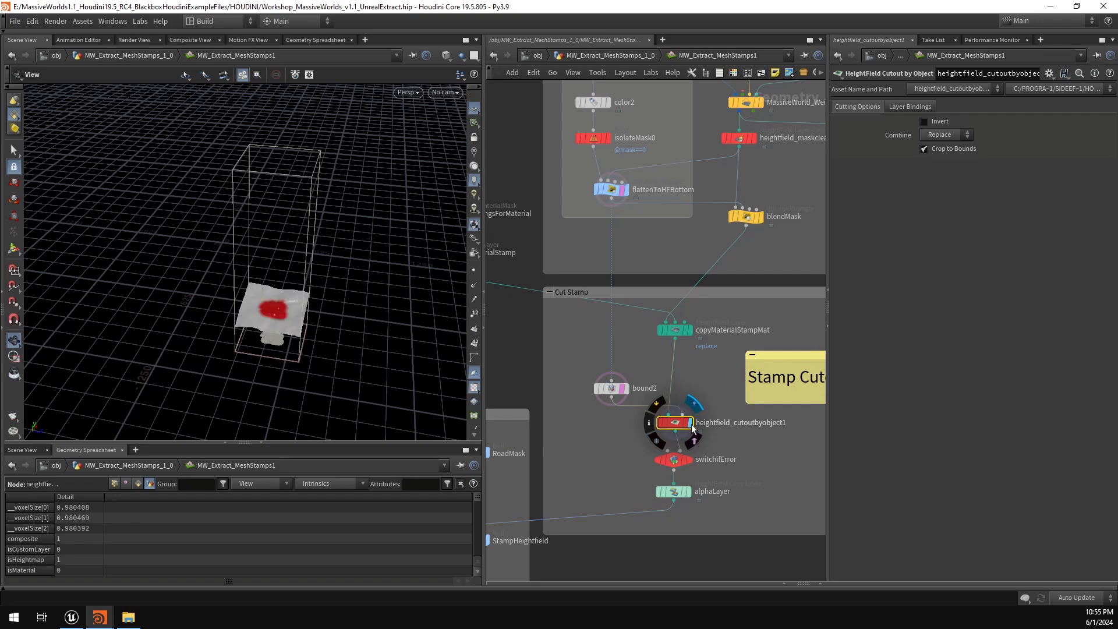
{"action": "scroll", "coordinate": [337, 325], "scroll_direction": "up", "scroll_amount": 6}
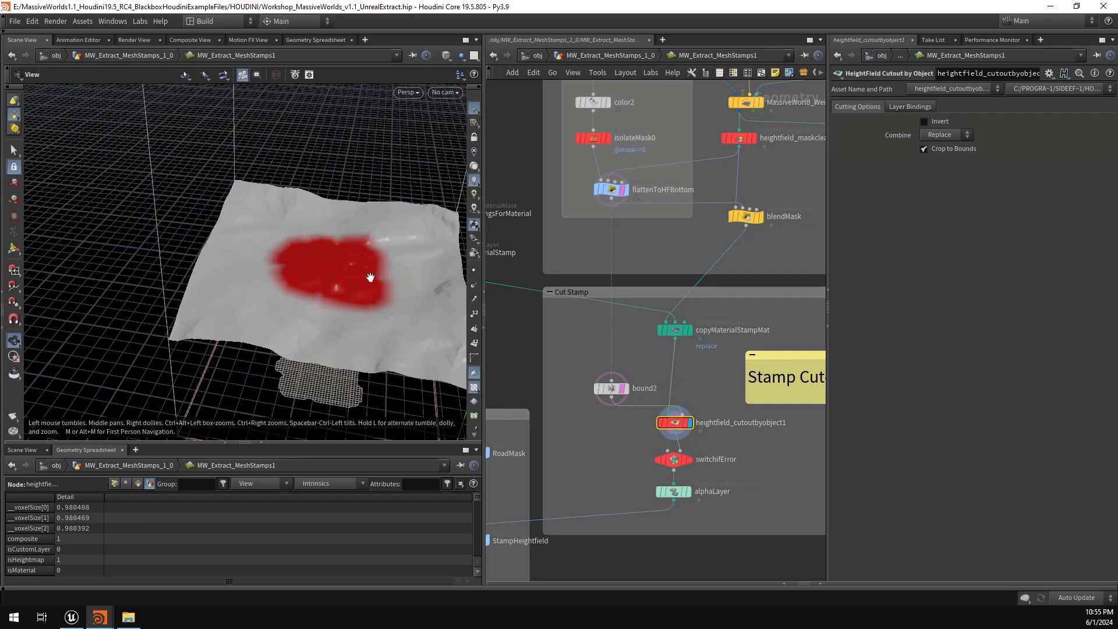
{"action": "left_click_drag", "start_coordinate": [369, 287], "coordinate": [174, 184]}
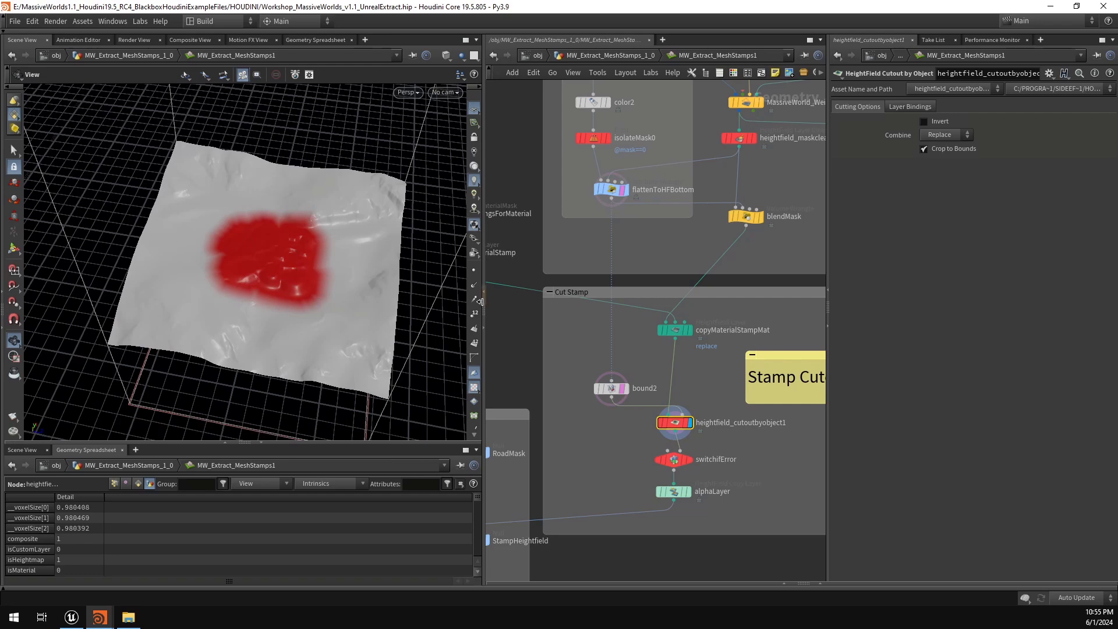
{"action": "left_click_drag", "start_coordinate": [304, 274], "coordinate": [327, 234]}
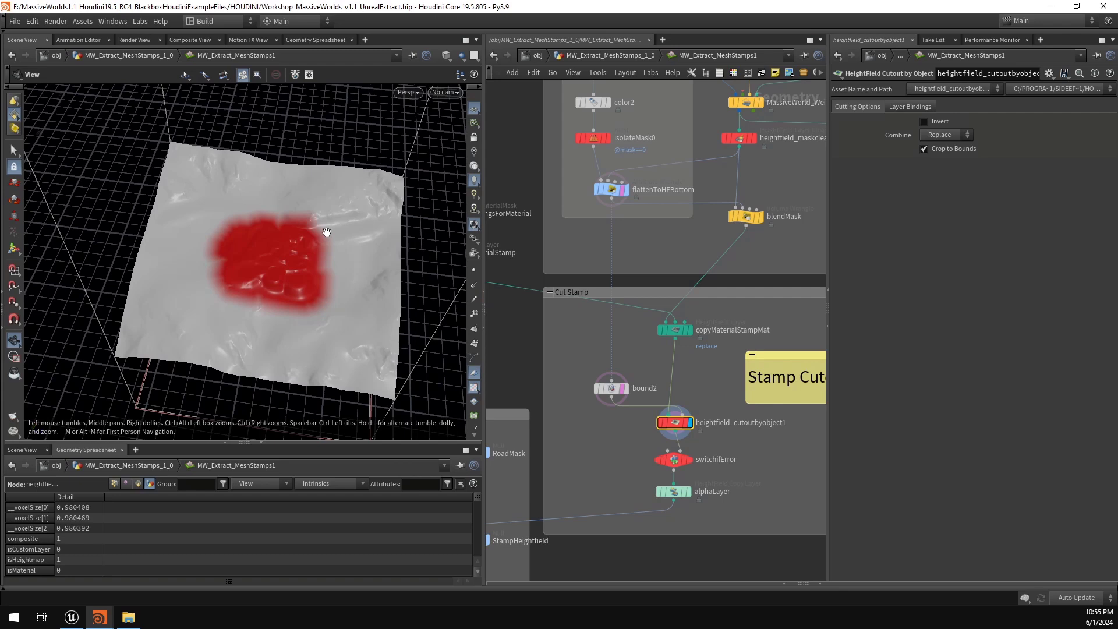
Step: Set bound2's lower and upper padding to 50 in X and Z to try a tighter terrain cutout
{"action": "left_click", "coordinate": [623, 388]}
{"action": "left_click_drag", "start_coordinate": [968, 270], "coordinate": [923, 268]}
{"action": "type", "text": "50"}
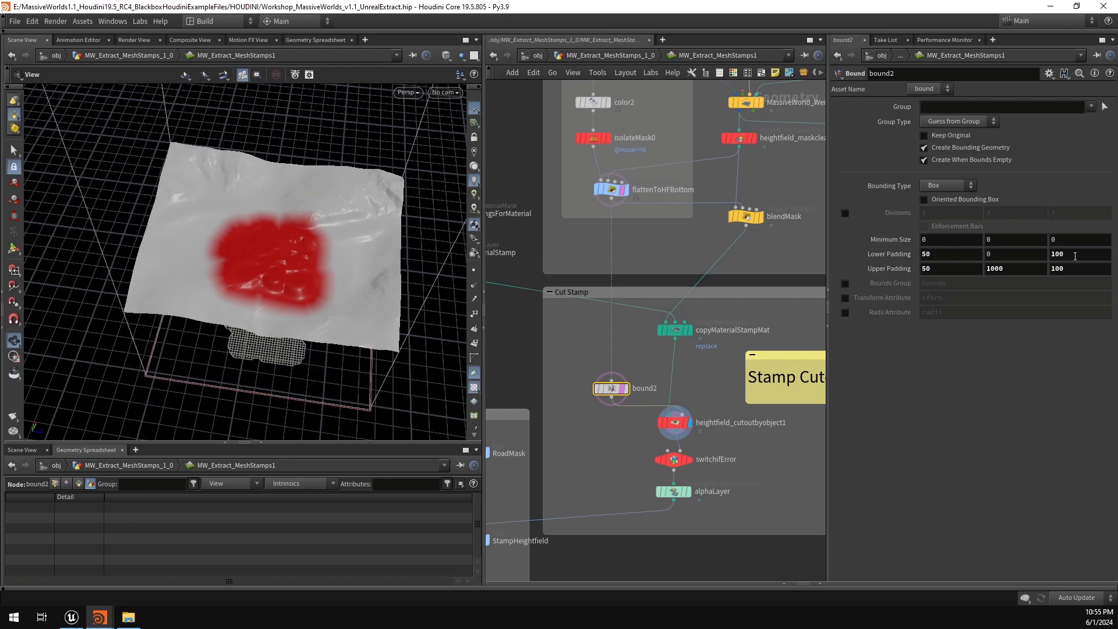
{"action": "double_click", "coordinate": [1075, 257]}
{"action": "type", "text": "50"}
{"action": "key", "text": "Tab"}
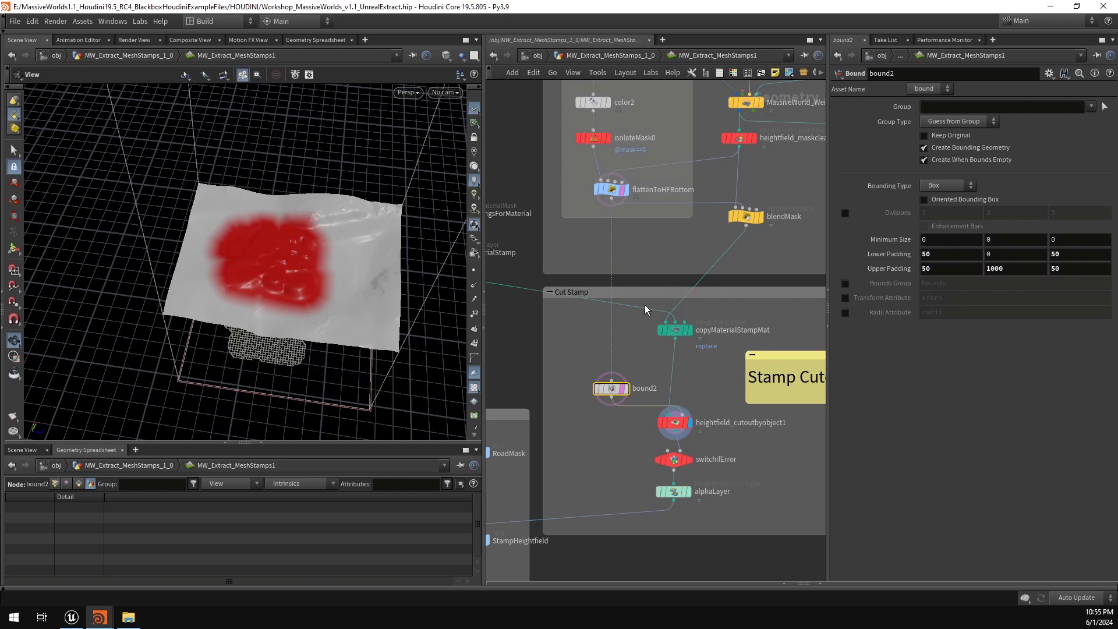
{"action": "left_click_drag", "start_coordinate": [408, 265], "coordinate": [234, 231]}
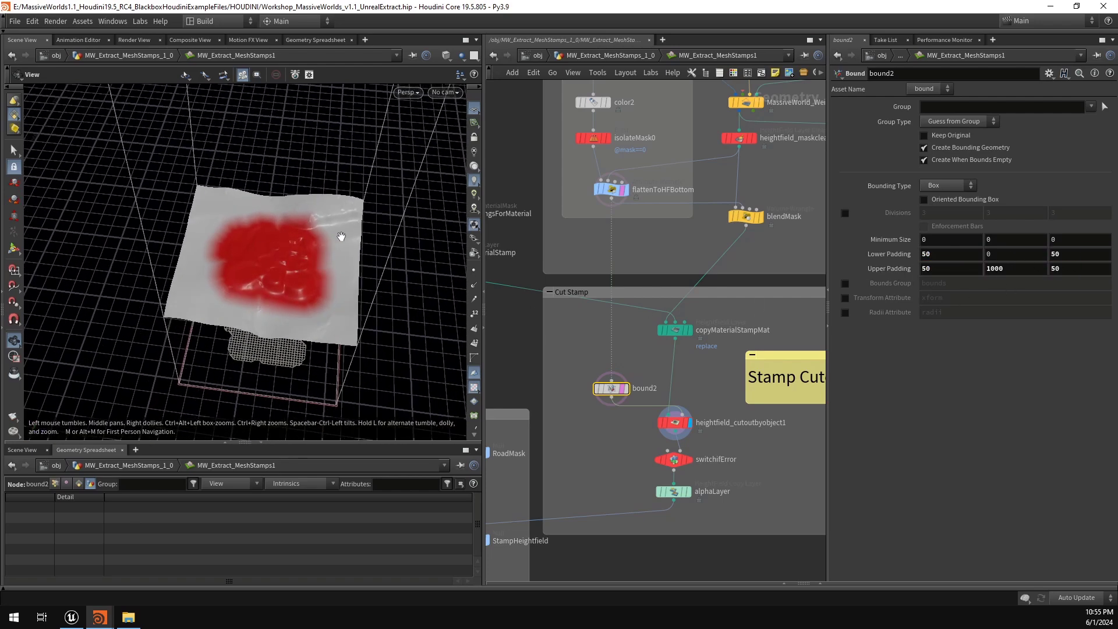
Step: Undo the X and Z padding changes on bound2
{"action": "key", "text": "ctrl+z"}
{"action": "key", "text": "ctrl+z"}
{"action": "key", "text": "ctrl+z"}
{"action": "key", "text": "ctrl+z"}
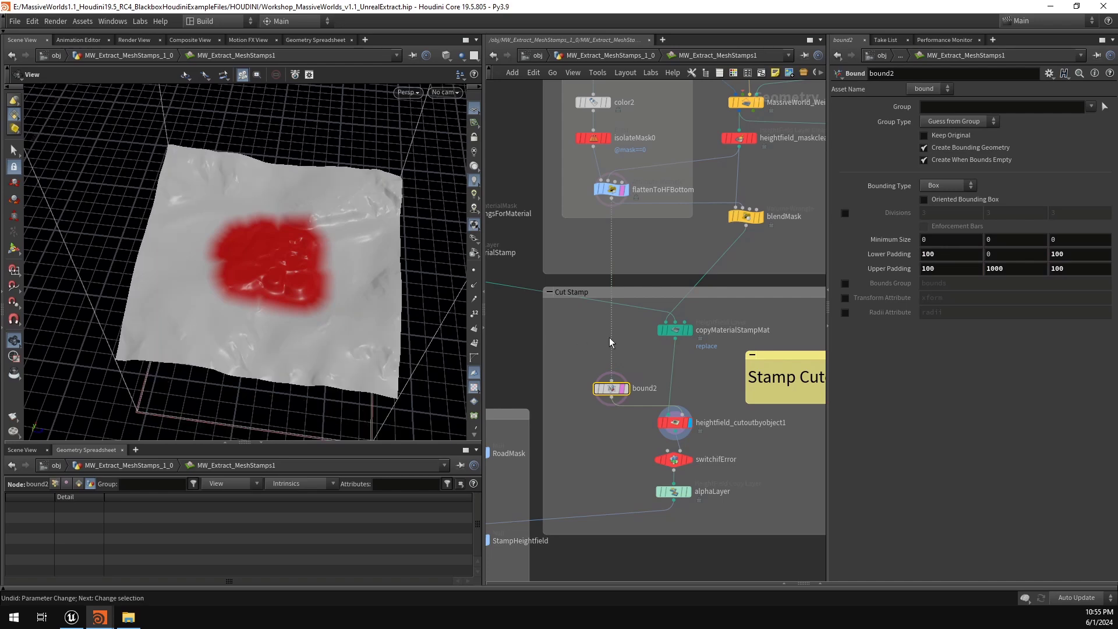
Step: Select the copyMaterialStampMat HeightField Layer node in the Cut Stamp section to review its layer mode and layer name
{"action": "left_click", "coordinate": [633, 342]}
{"action": "scroll", "coordinate": [678, 369], "scroll_direction": "down", "scroll_amount": 3}
{"action": "middle_click_drag", "start_coordinate": [694, 380], "coordinate": [728, 348]}
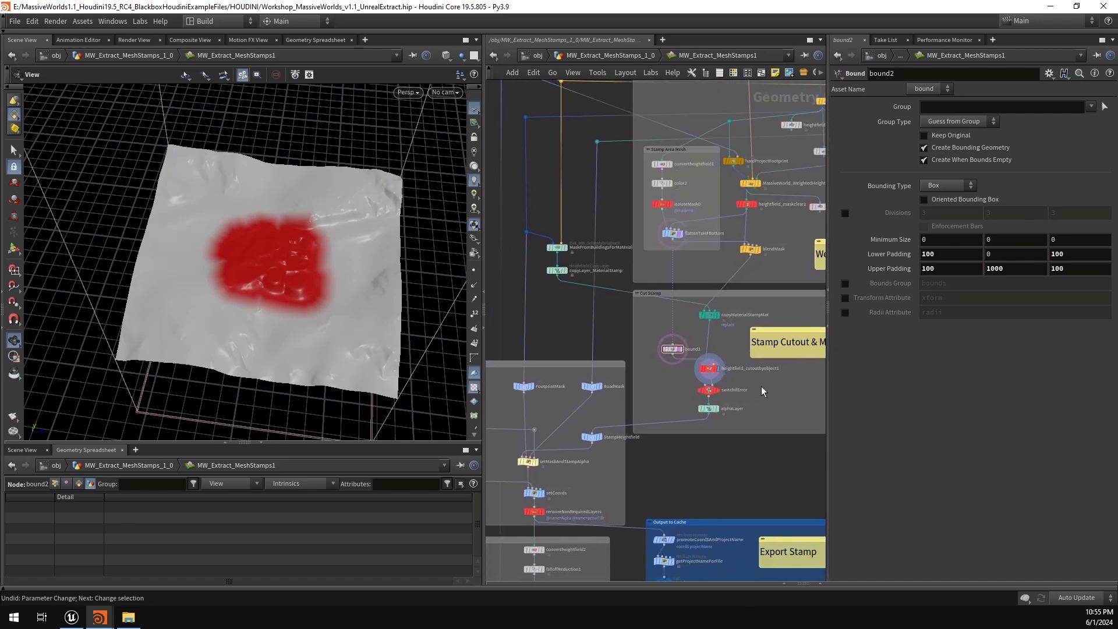
{"action": "scroll", "coordinate": [761, 386], "scroll_direction": "up", "scroll_amount": 2}
{"action": "middle_click_drag", "start_coordinate": [721, 310], "coordinate": [709, 387]}
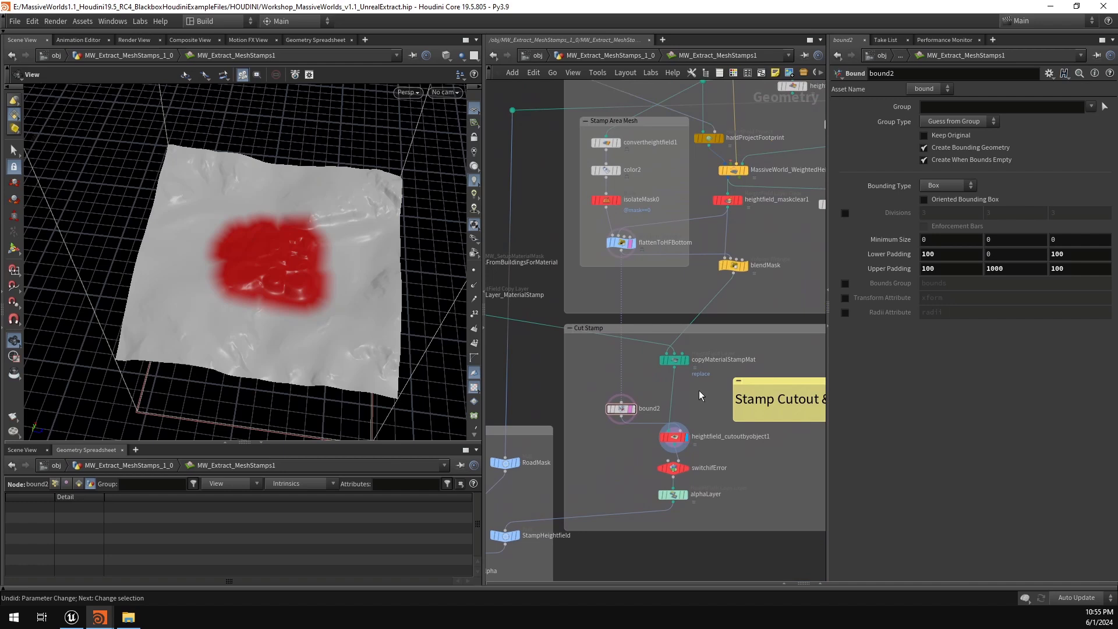
{"action": "left_click", "coordinate": [667, 362]}
{"action": "mouse_move", "coordinate": [673, 362]}
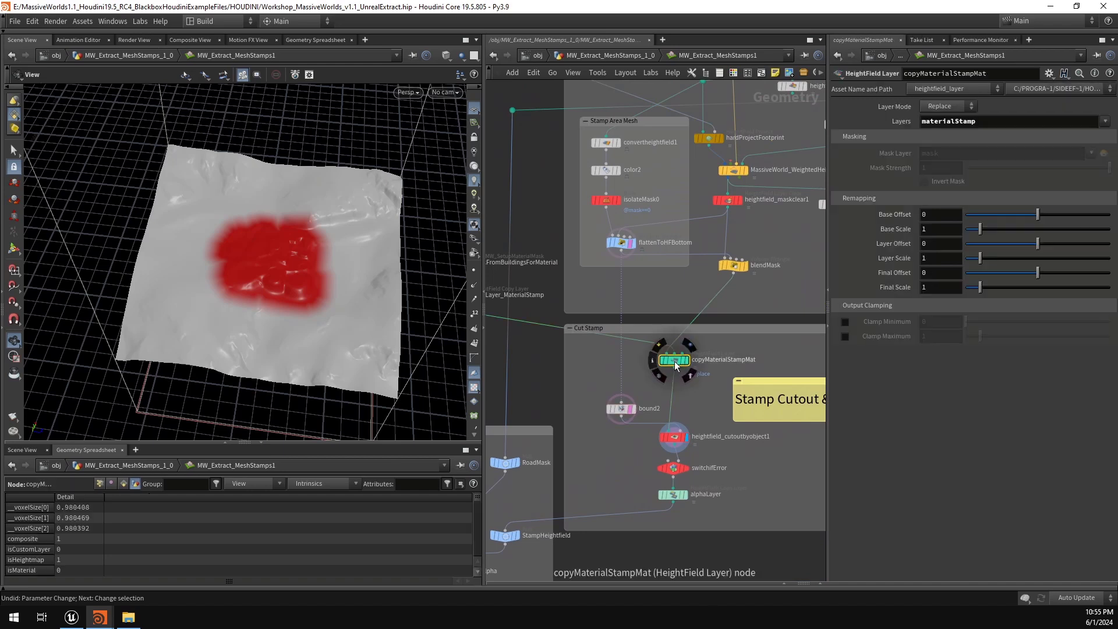
{"action": "middle_click_drag", "start_coordinate": [699, 414], "coordinate": [704, 382]}
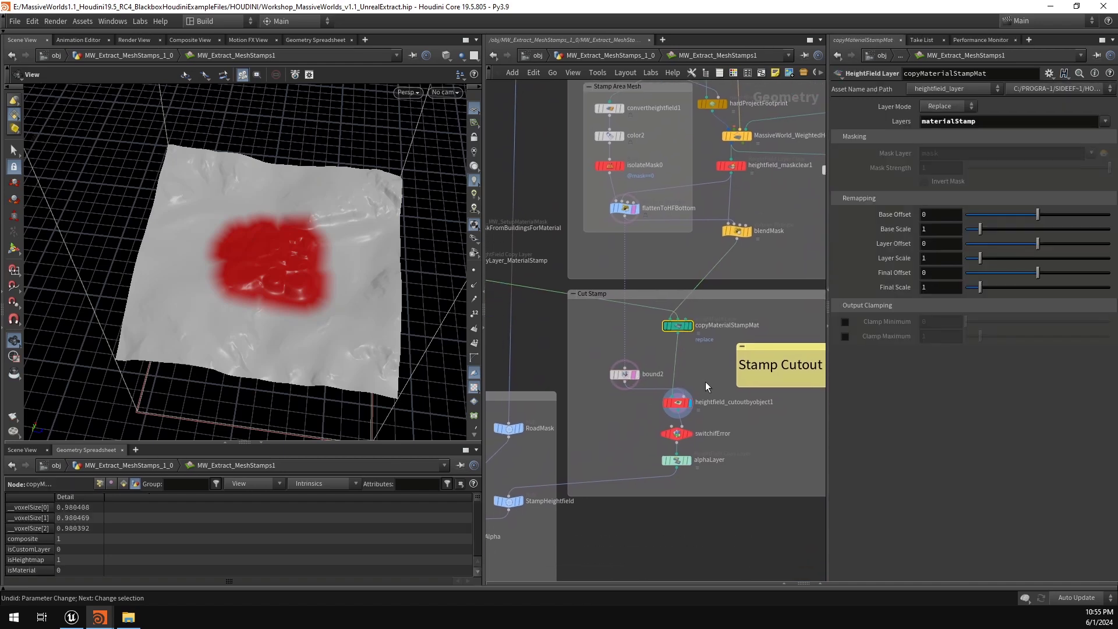
Step: Add a HeightField Wrangle beside the node chain in the Cut Stamp section
{"action": "key", "text": "Tab"}
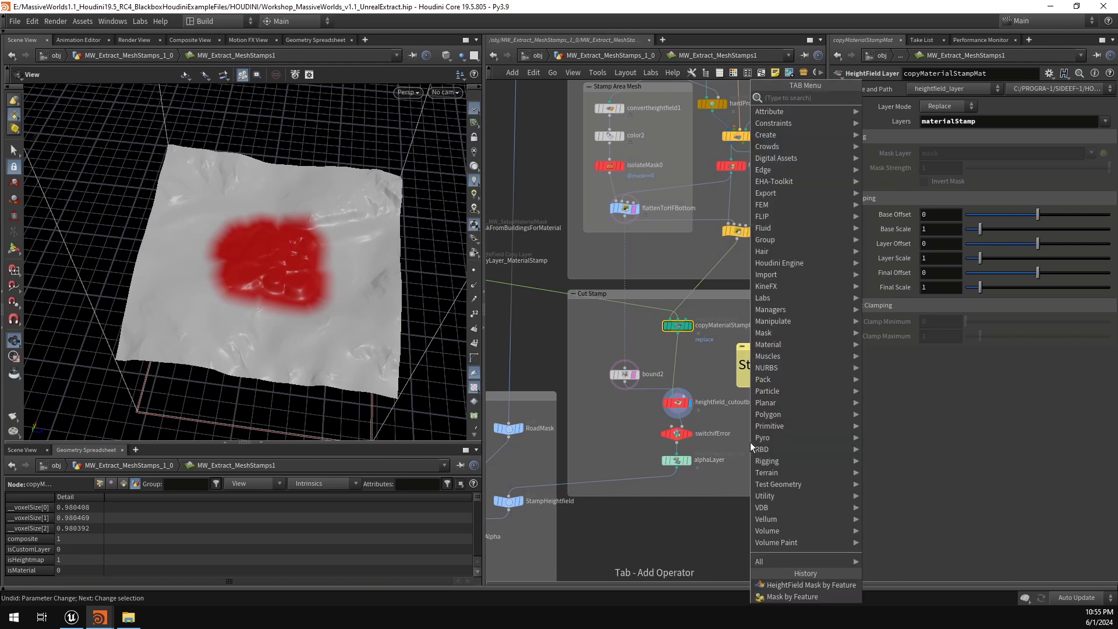
{"action": "type", "text": "wran"}
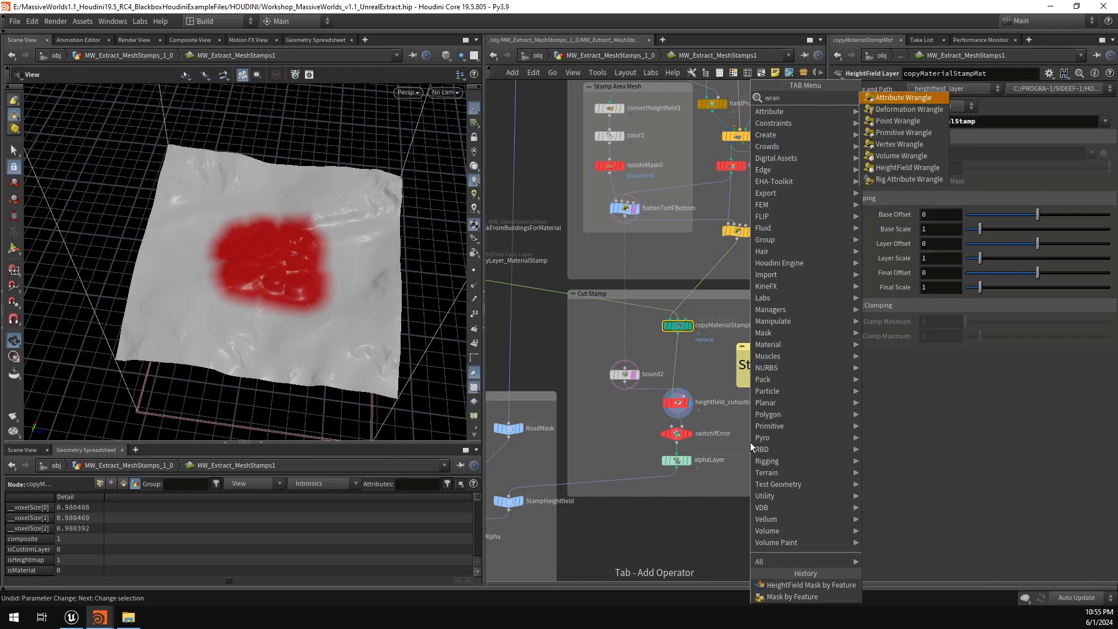
{"action": "key", "text": "Down"}
{"action": "key", "text": "Down"}
{"action": "key", "text": "Down"}
{"action": "key", "text": "Down"}
{"action": "key", "text": "Down"}
{"action": "key", "text": "Down"}
{"action": "key", "text": "Return"}
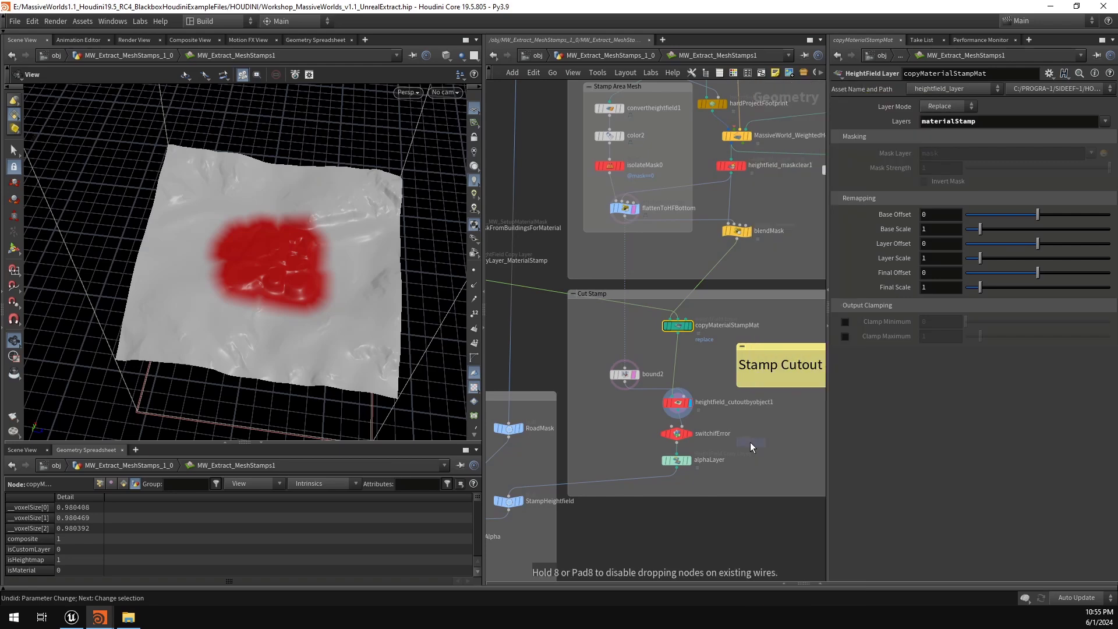
{"action": "left_click", "coordinate": [705, 373]}
Step: Connect the copyMaterialStampMat output to the new HeightField Wrangle and display the wrangle
{"action": "scroll", "coordinate": [708, 348], "scroll_direction": "up", "scroll_amount": 3}
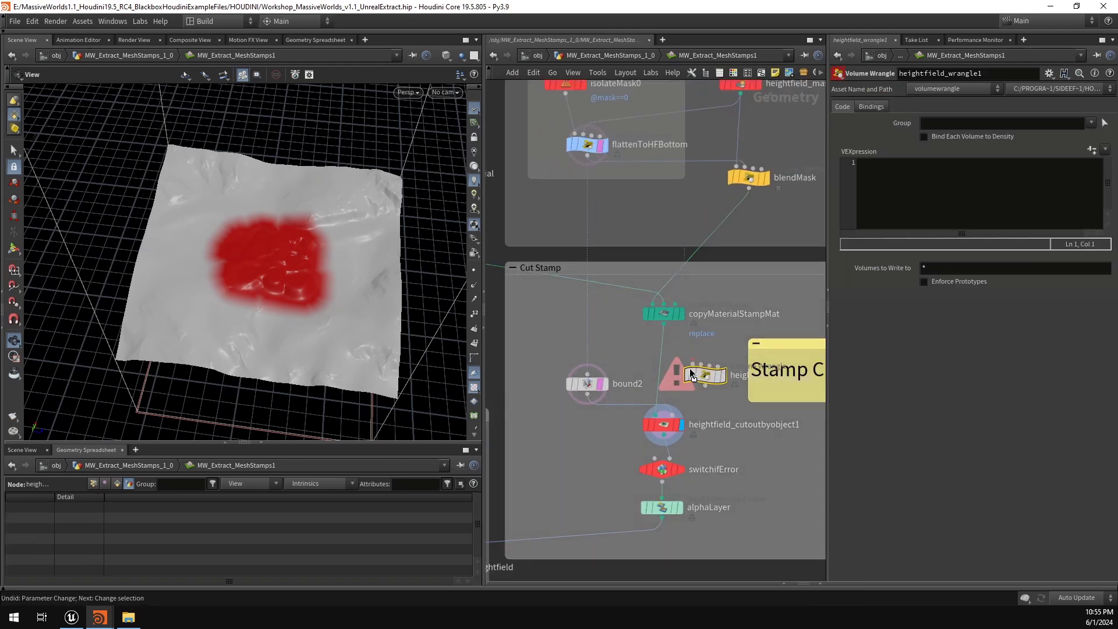
{"action": "left_click_drag", "start_coordinate": [693, 369], "coordinate": [663, 323]}
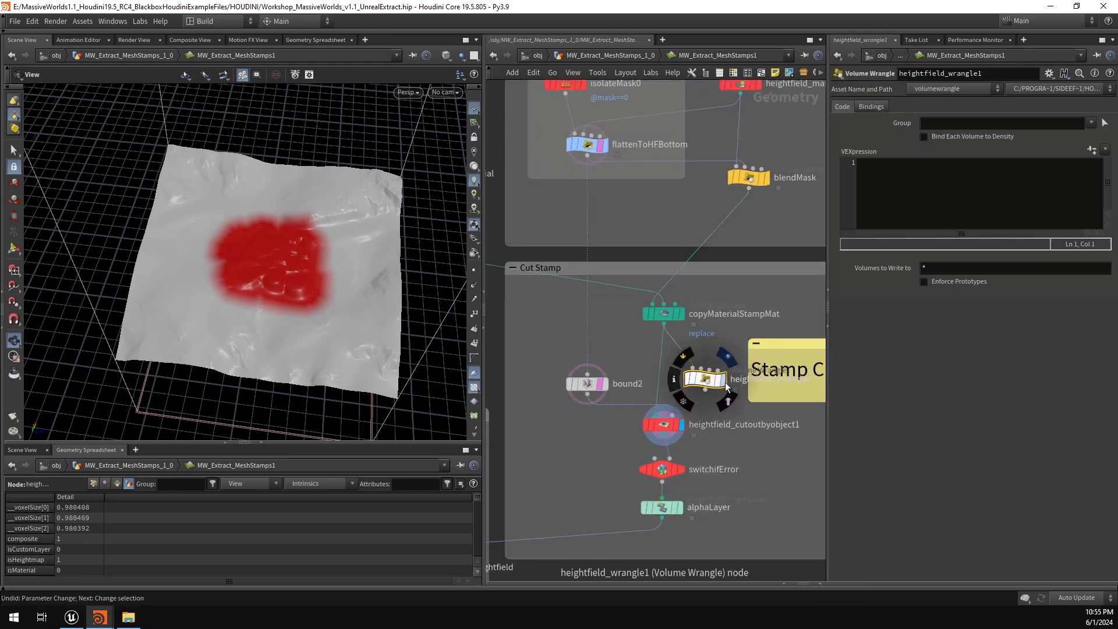
{"action": "left_click", "coordinate": [722, 379]}
Step: Enter the expression "f@mask = f@materialStamp;" in the new wrangle and examine the material stamp mask on the terrain
{"action": "left_click", "coordinate": [742, 315]}
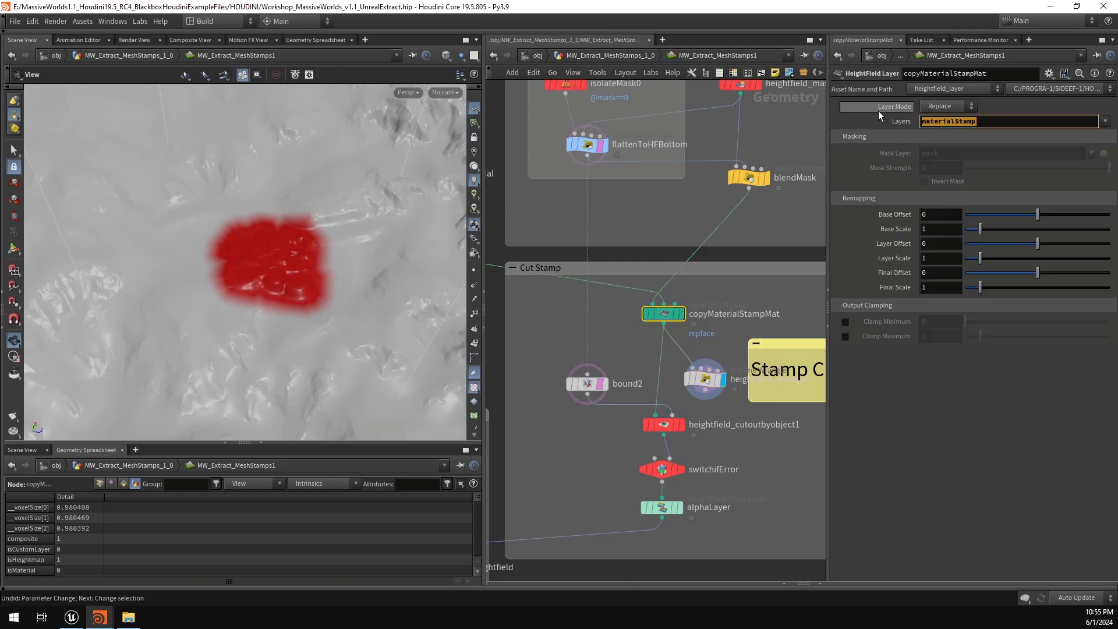
{"action": "left_click", "coordinate": [705, 379]}
{"action": "left_click", "coordinate": [928, 181]}
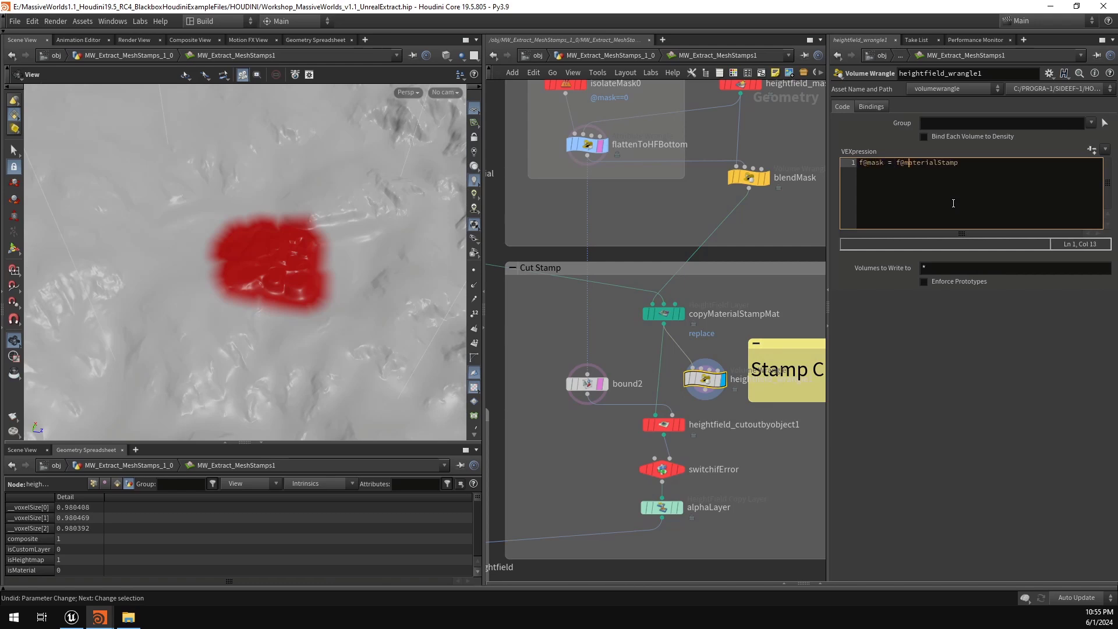
{"action": "type", "text": ";"}
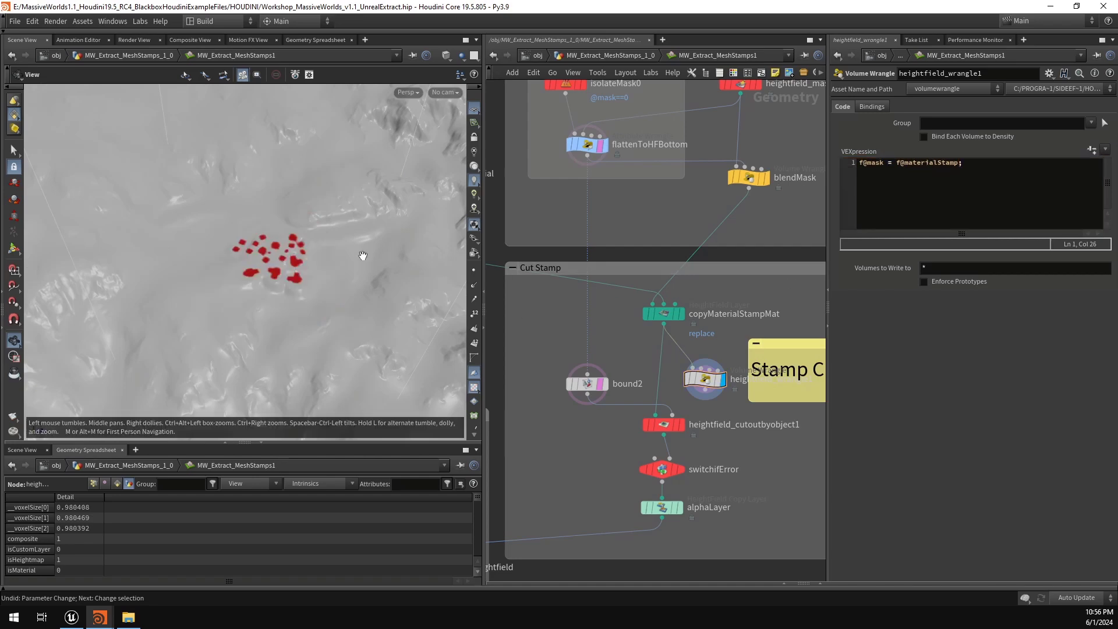
{"action": "scroll", "coordinate": [338, 254], "scroll_direction": "up", "scroll_amount": 6}
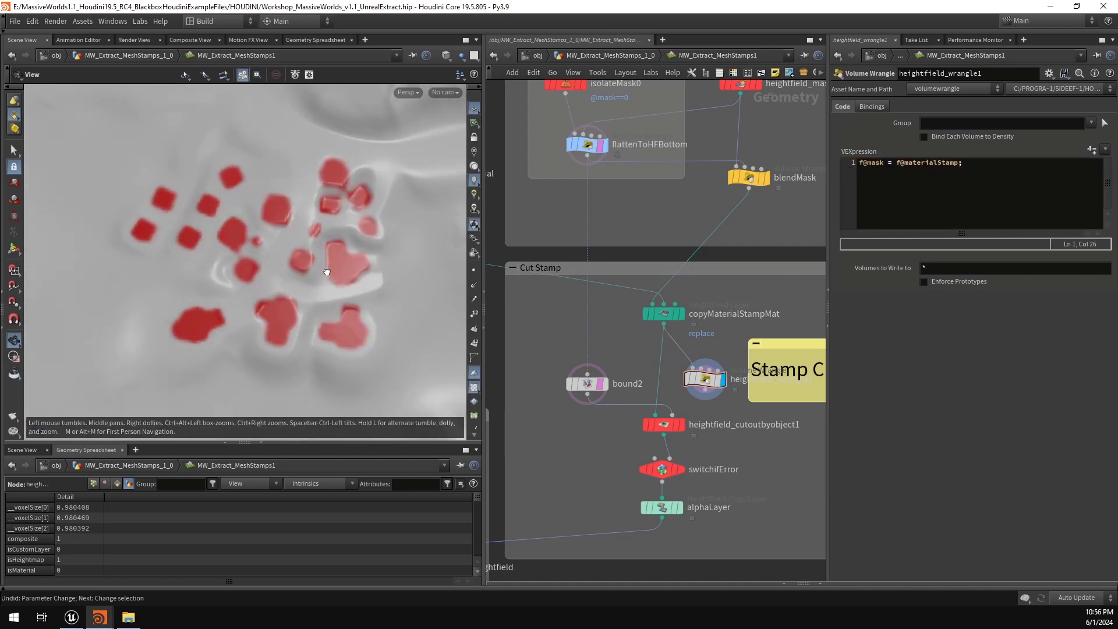
Step: Select and display the falloffReduction Color node, and examine the colored building footprints
{"action": "scroll", "coordinate": [655, 347], "scroll_direction": "down", "scroll_amount": 5}
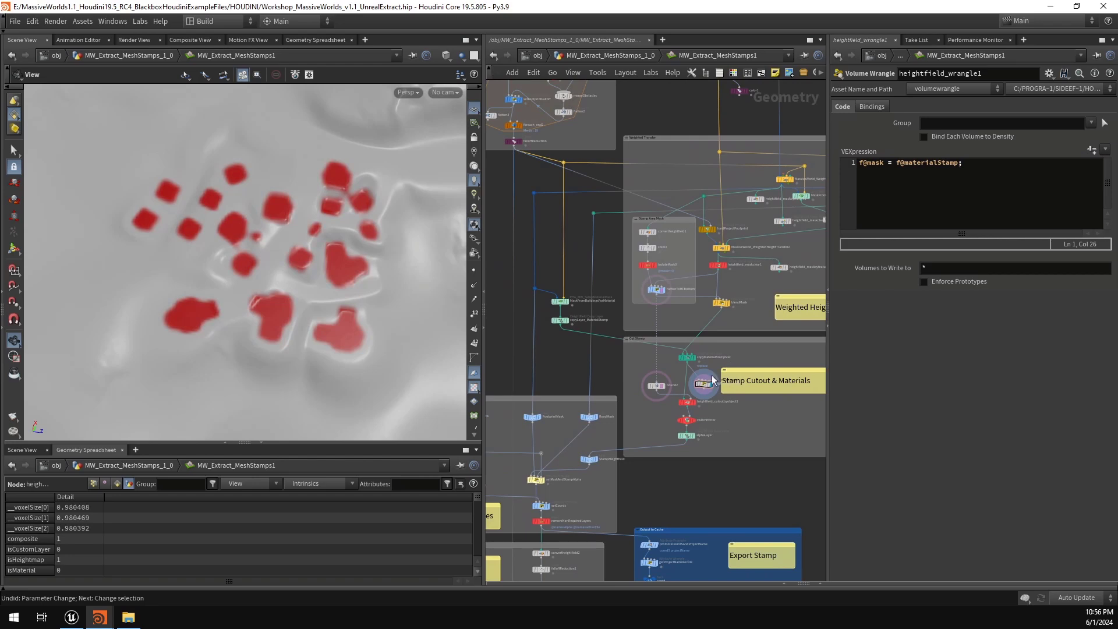
{"action": "middle_click_drag", "start_coordinate": [579, 250], "coordinate": [584, 290]}
{"action": "scroll", "coordinate": [523, 188], "scroll_direction": "up", "scroll_amount": 6}
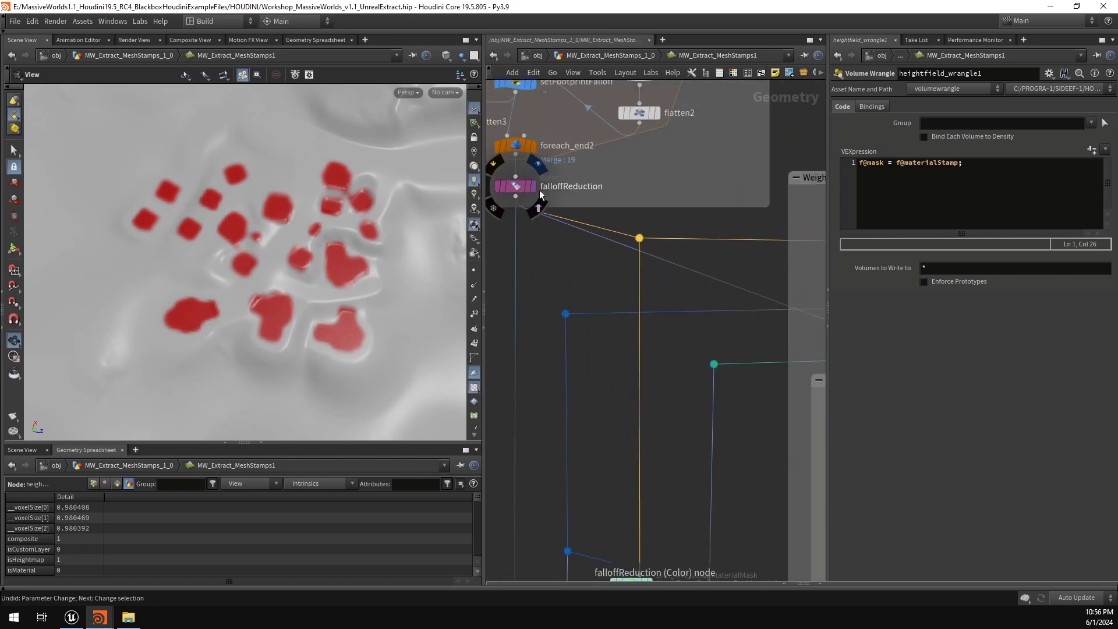
{"action": "left_click", "coordinate": [533, 186]}
{"action": "left_click", "coordinate": [507, 184]}
{"action": "right_click_drag", "start_coordinate": [364, 224], "coordinate": [362, 269]}
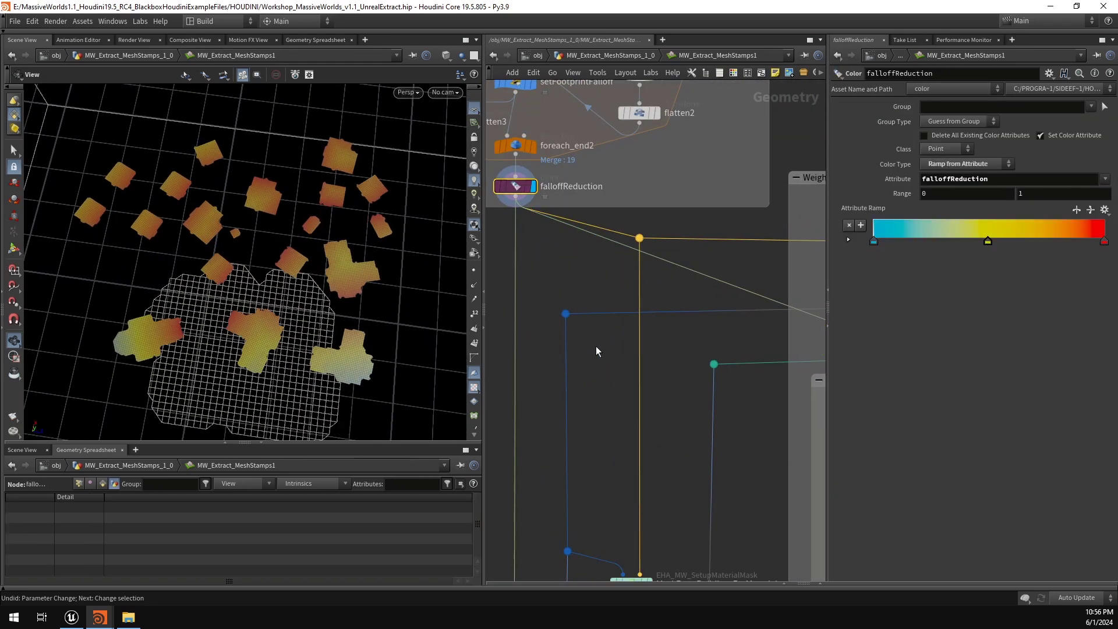
Step: Display MaskFromBuildingsForMaterial to examine its mask, and select copyLayer_MaterialStamp to review its source and destination layers
{"action": "middle_click_drag", "start_coordinate": [654, 364], "coordinate": [644, 154]}
{"action": "left_click_drag", "start_coordinate": [662, 323], "coordinate": [608, 393]}
{"action": "middle_click_drag", "start_coordinate": [661, 344], "coordinate": [626, 312]}
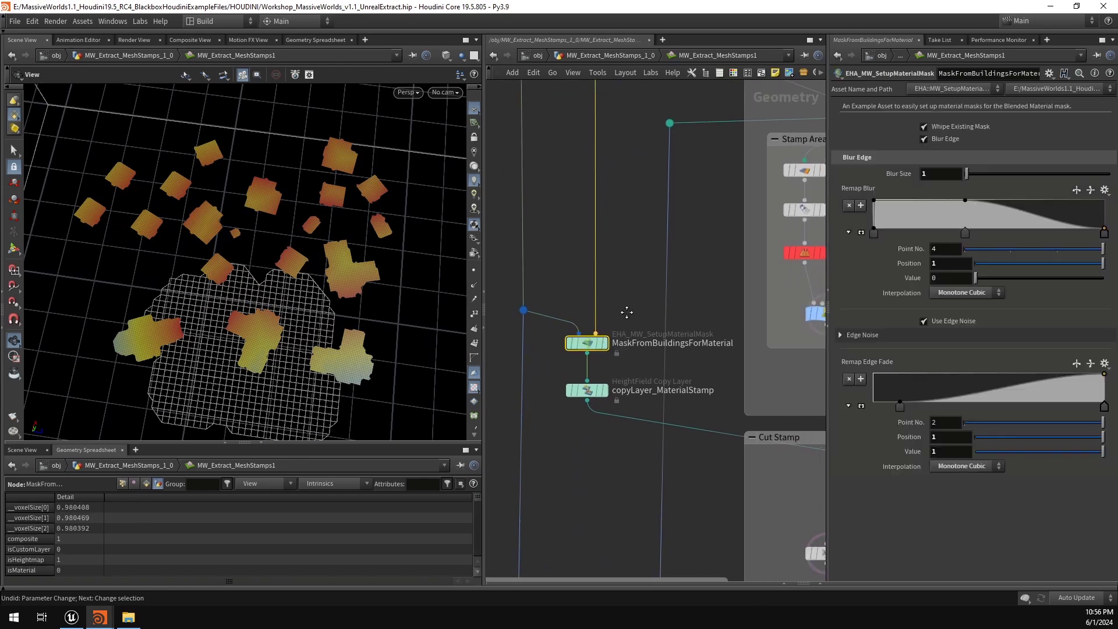
{"action": "left_click", "coordinate": [605, 343]}
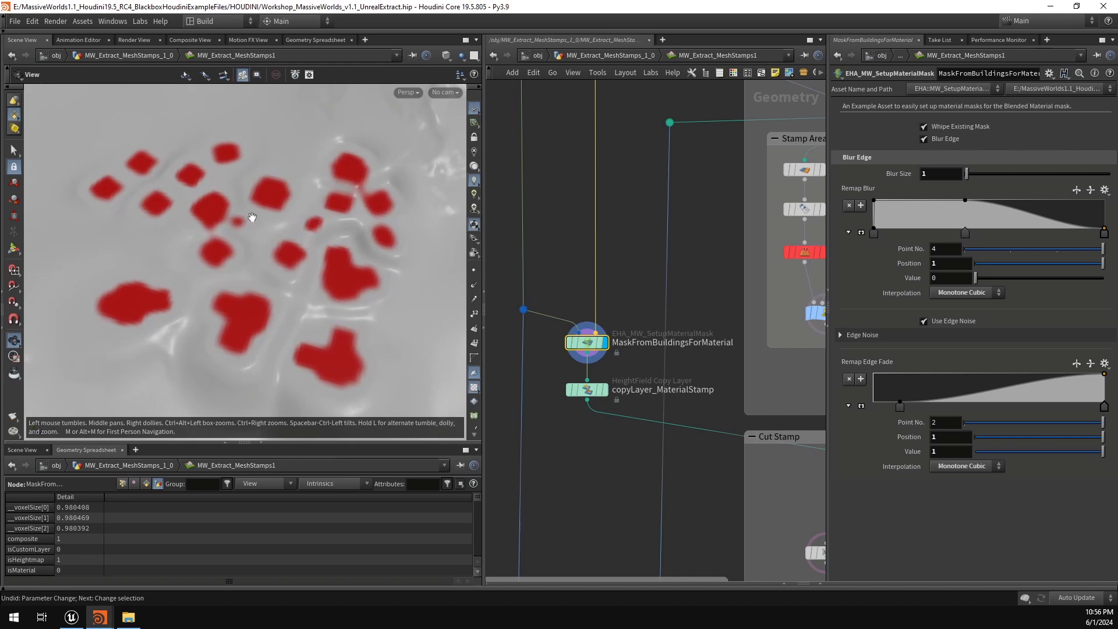
{"action": "left_click", "coordinate": [586, 392]}
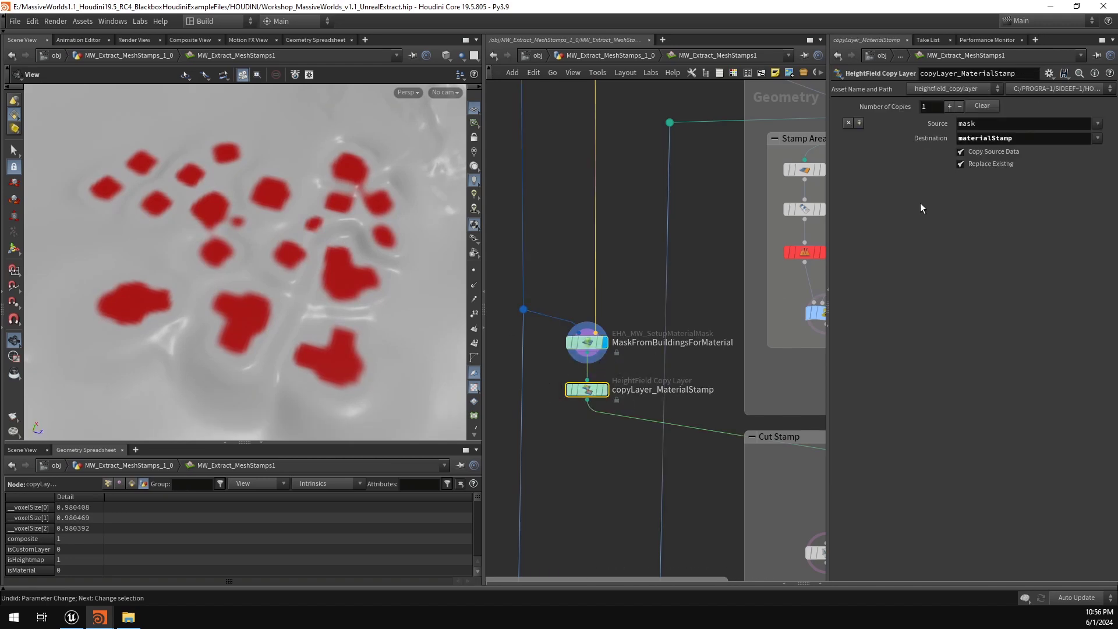
{"action": "left_click_drag", "start_coordinate": [1031, 140], "coordinate": [928, 142]}
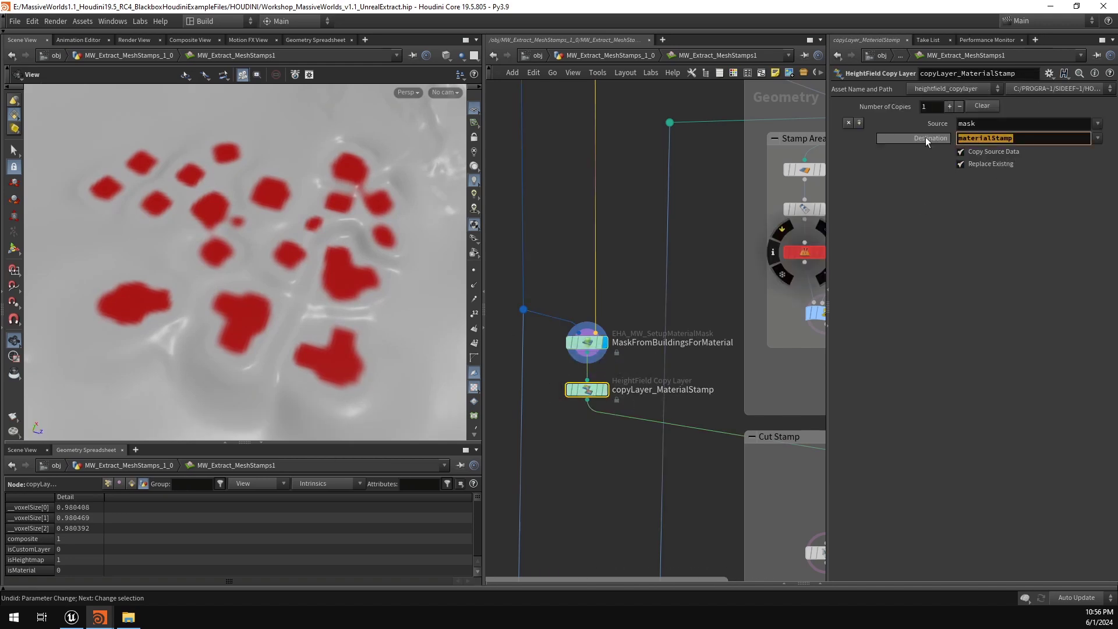
Step: Display copyLayer_MaterialStamp, and select and display copyMaterialStampMat to examine the mask and the layer settings
{"action": "left_click", "coordinate": [1040, 142]}
{"action": "left_click", "coordinate": [605, 391]}
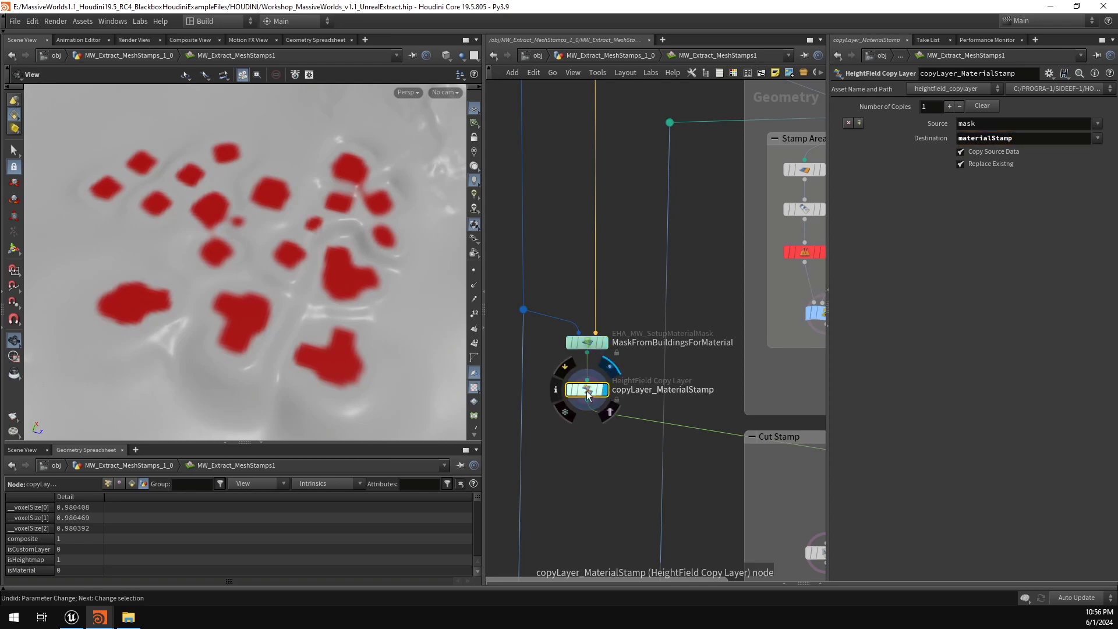
{"action": "scroll", "coordinate": [617, 460], "scroll_direction": "down", "scroll_amount": 3}
{"action": "middle_click_drag", "start_coordinate": [781, 474], "coordinate": [666, 389]}
{"action": "scroll", "coordinate": [664, 386], "scroll_direction": "up", "scroll_amount": 2}
{"action": "left_click", "coordinate": [664, 392]}
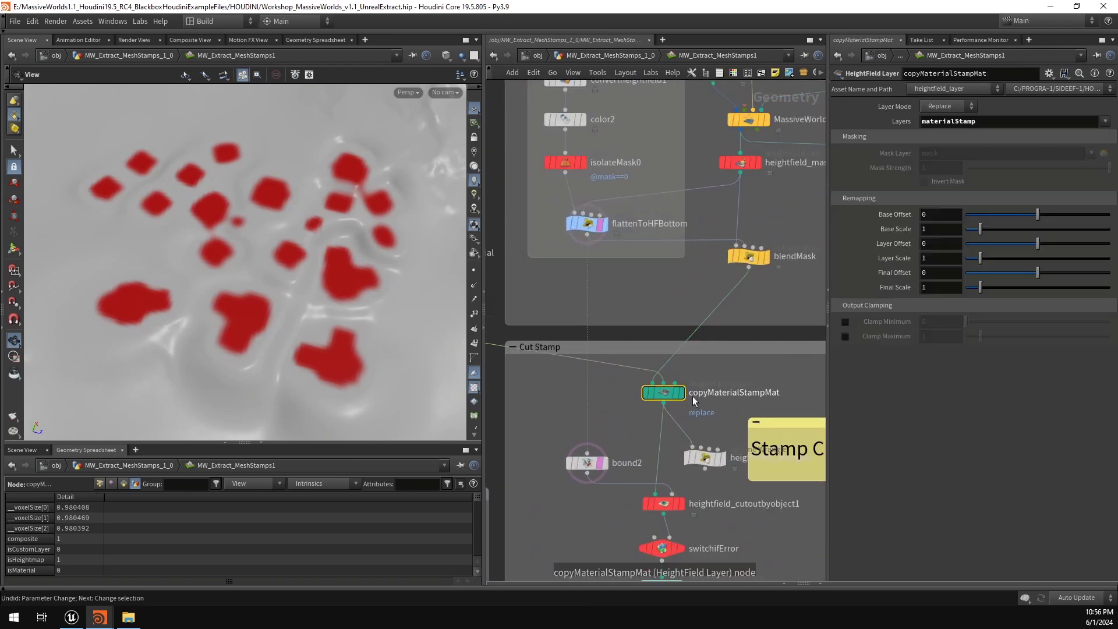
{"action": "scroll", "coordinate": [288, 292], "scroll_direction": "down", "scroll_amount": 4}
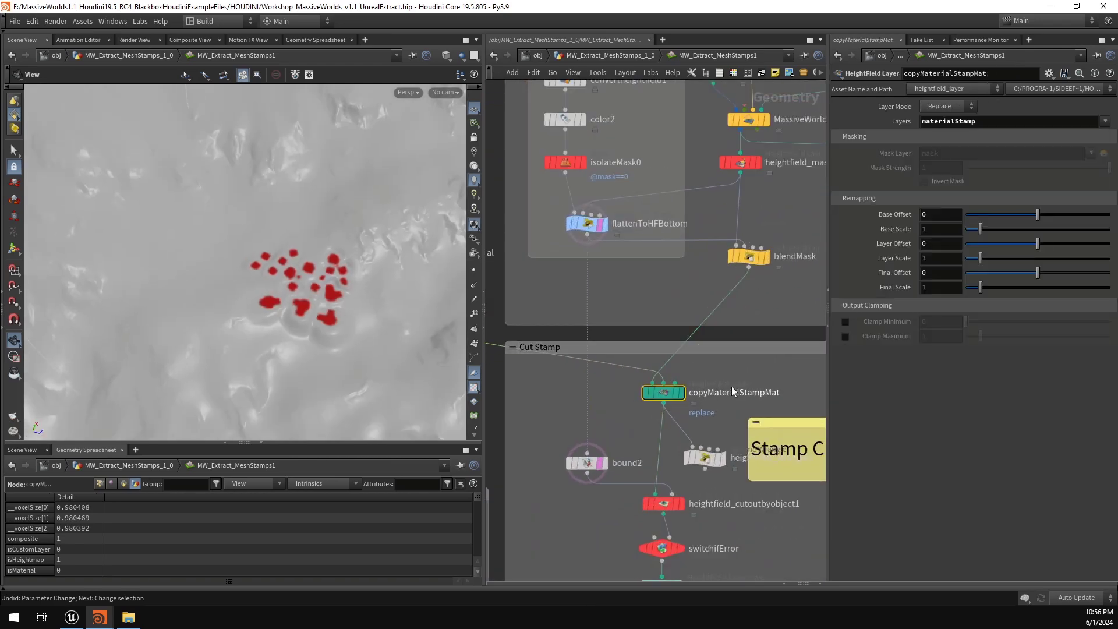
{"action": "left_click", "coordinate": [683, 394]}
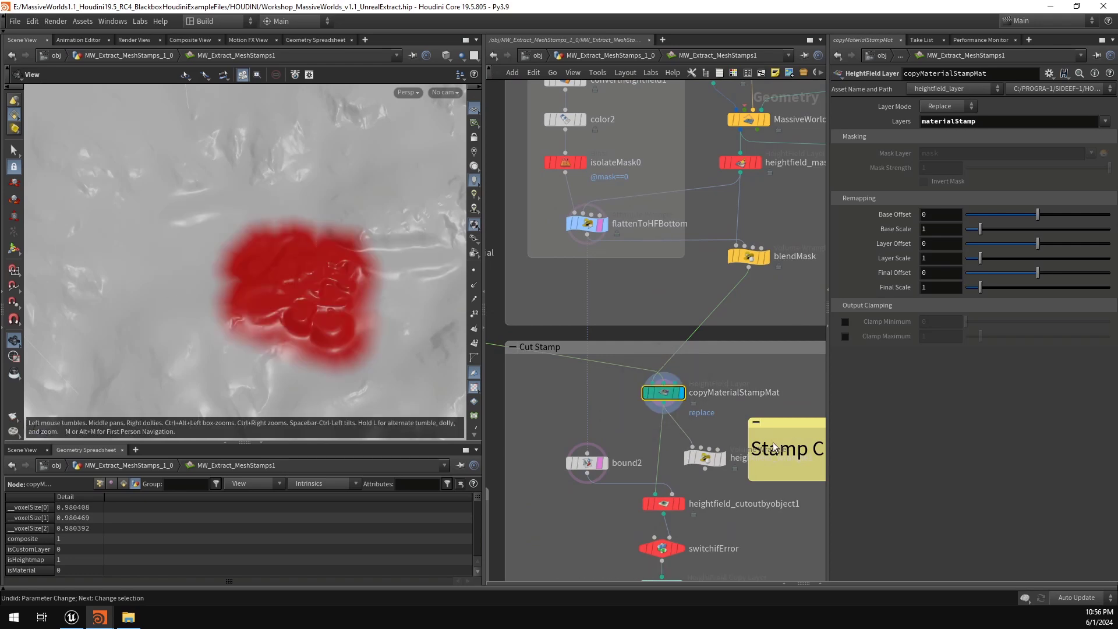
Step: Select and display heightfield_wrangle1 to examine the copied material stamp mask within the Cut Stamp section
{"action": "left_click", "coordinate": [701, 458]}
{"action": "left_click", "coordinate": [723, 458]}
{"action": "middle_click_drag", "start_coordinate": [715, 429], "coordinate": [702, 394]}
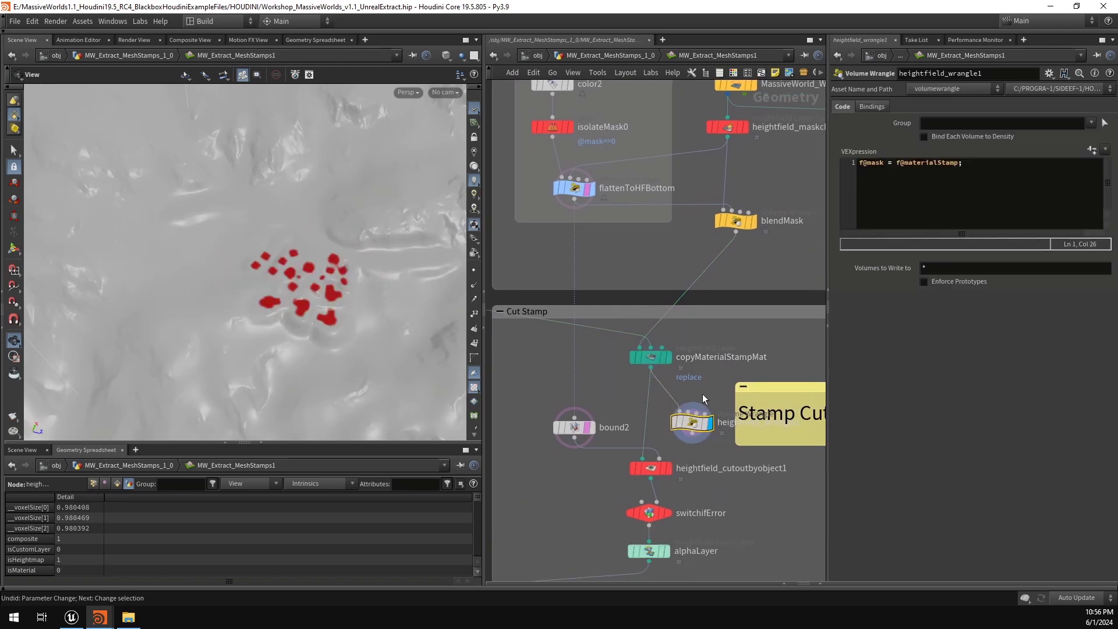
{"action": "scroll", "coordinate": [641, 385], "scroll_direction": "down", "scroll_amount": 5}
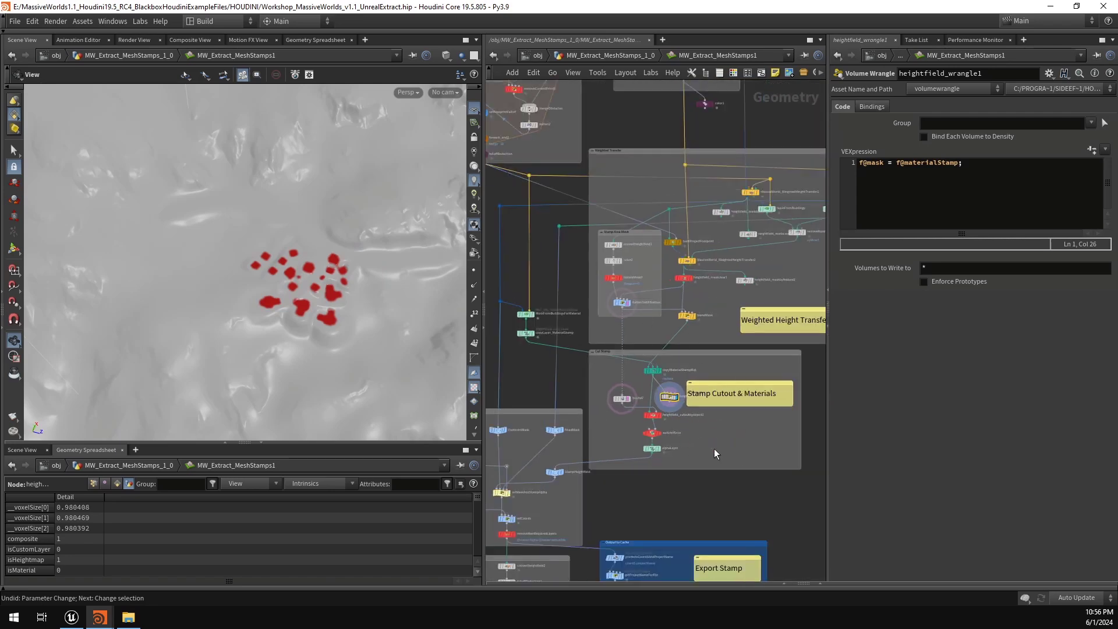
{"action": "scroll", "coordinate": [714, 449], "scroll_direction": "up", "scroll_amount": 5}
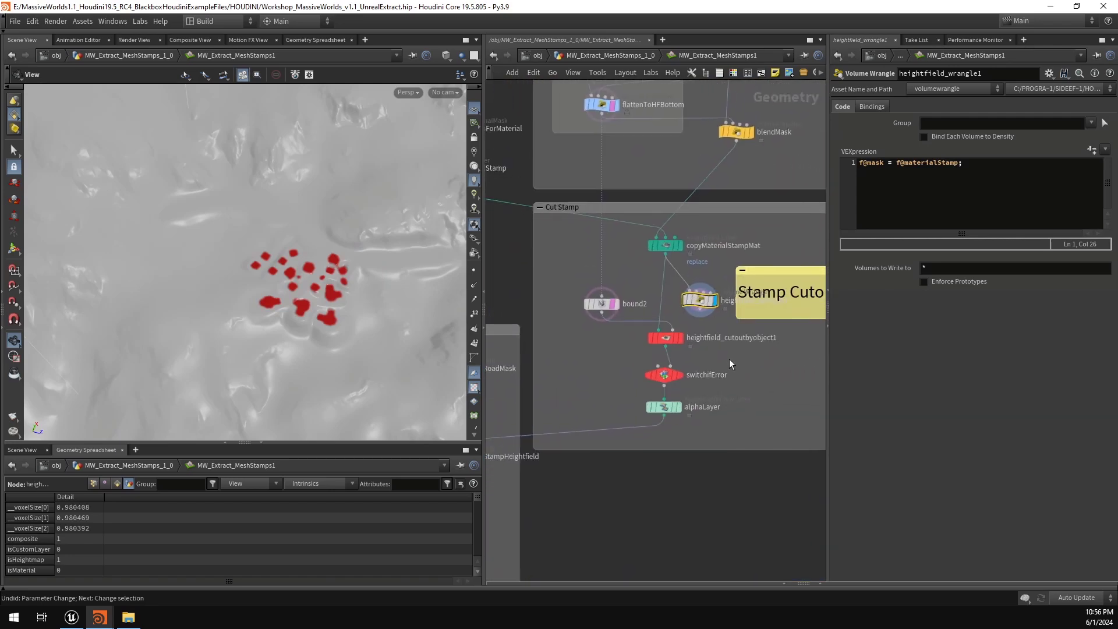
Step: Review the parameters of switchifError and heightfield_cutoutbyobject1, and display switchifError to examine the cut terrain
{"action": "left_click_drag", "start_coordinate": [729, 358], "coordinate": [629, 385]}
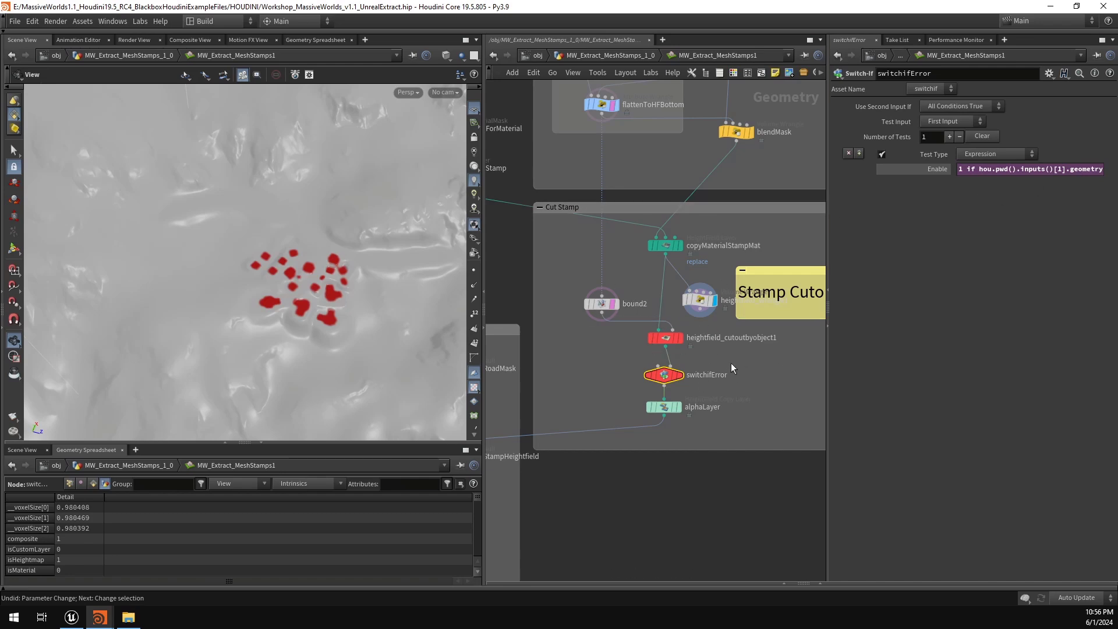
{"action": "left_click", "coordinate": [666, 339]}
{"action": "middle_click_drag", "start_coordinate": [725, 356], "coordinate": [711, 370]}
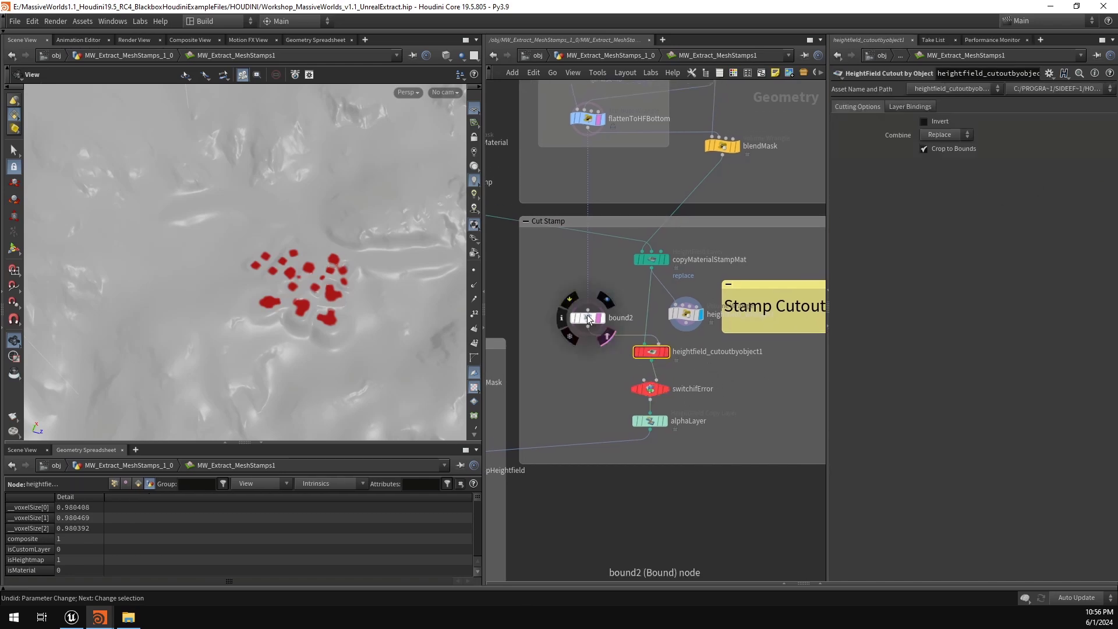
{"action": "left_click_drag", "start_coordinate": [656, 352], "coordinate": [658, 357]}
{"action": "left_click_drag", "start_coordinate": [630, 395], "coordinate": [631, 396]}
{"action": "left_click", "coordinate": [666, 390]}
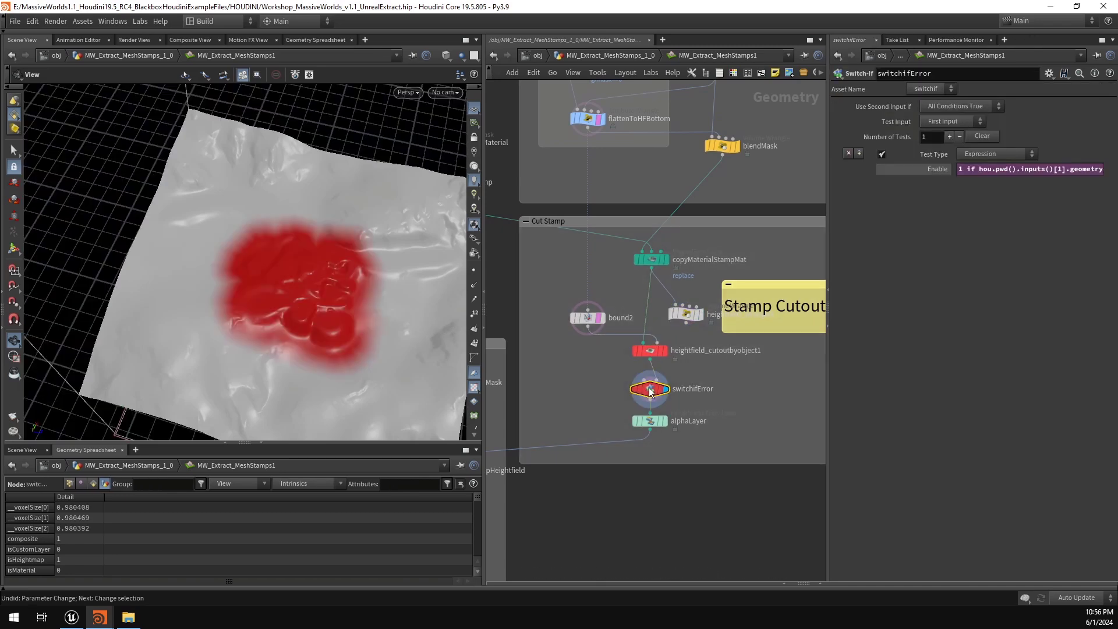
Step: Review the source and destination layers of the alphaLayer node and display it
{"action": "middle_click_drag", "start_coordinate": [722, 383], "coordinate": [727, 356]}
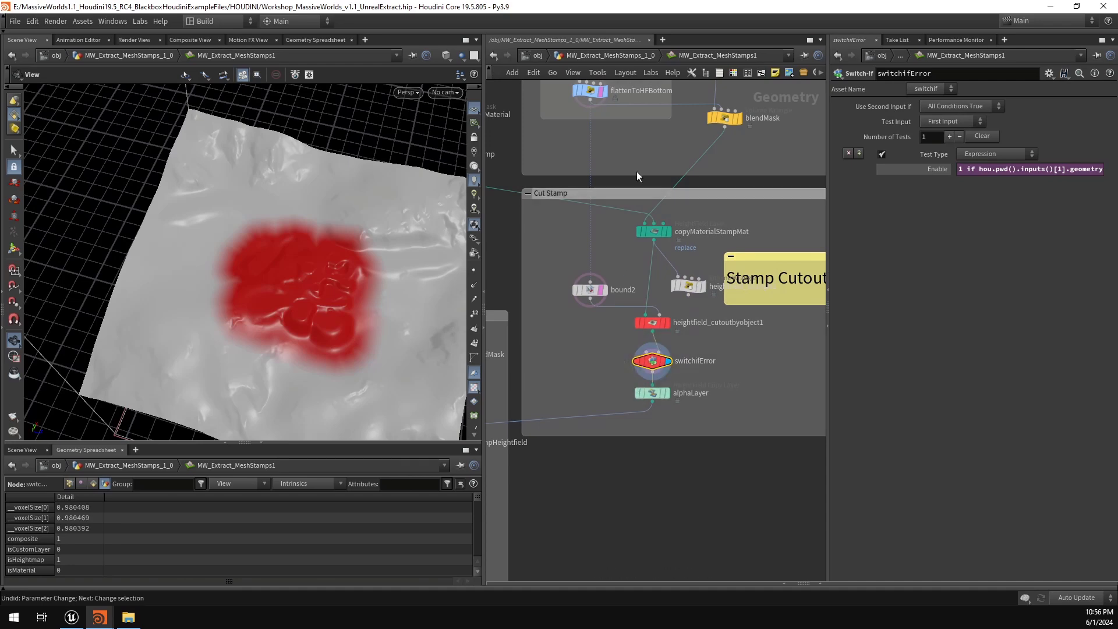
{"action": "key", "text": "h"}
{"action": "scroll", "coordinate": [655, 247], "scroll_direction": "up", "scroll_amount": 5}
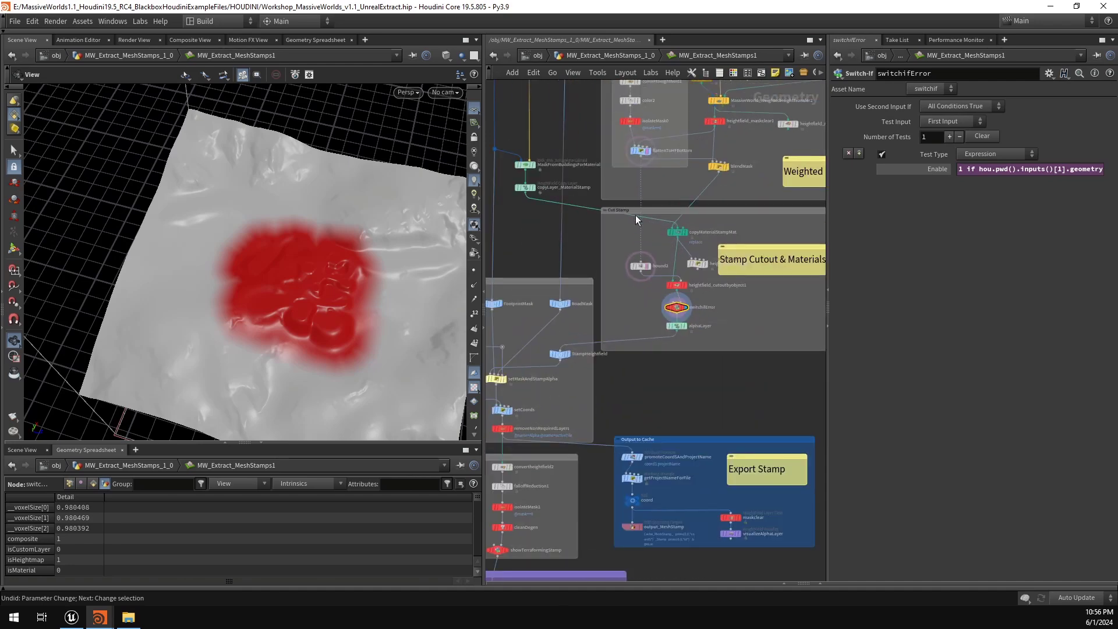
{"action": "scroll", "coordinate": [696, 335], "scroll_direction": "up", "scroll_amount": 2}
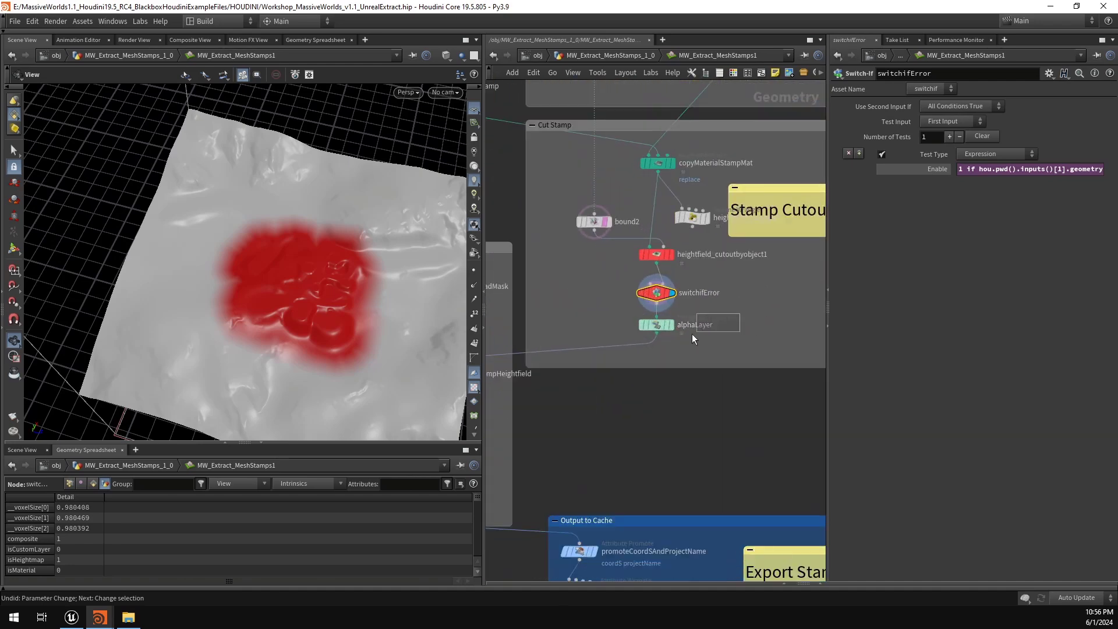
{"action": "left_click", "coordinate": [677, 326]}
{"action": "scroll", "coordinate": [664, 362], "scroll_direction": "up", "scroll_amount": 5}
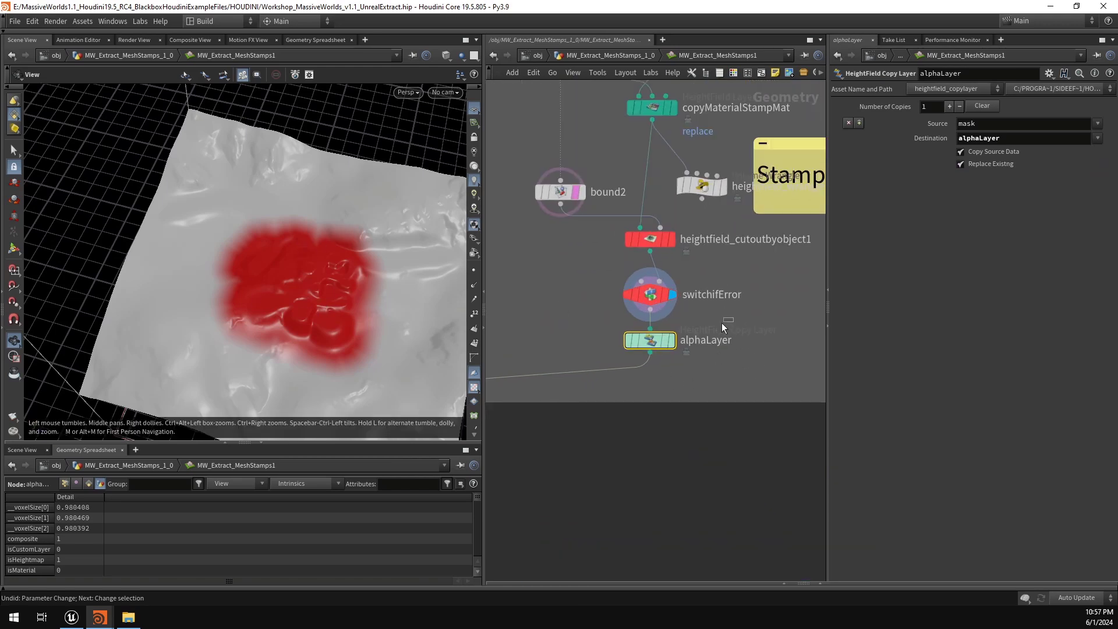
{"action": "left_click", "coordinate": [1035, 138]}
{"action": "key", "text": "Right"}
{"action": "left_click_drag", "start_coordinate": [735, 313], "coordinate": [565, 370]}
{"action": "scroll", "coordinate": [726, 343], "scroll_direction": "down", "scroll_amount": 5}
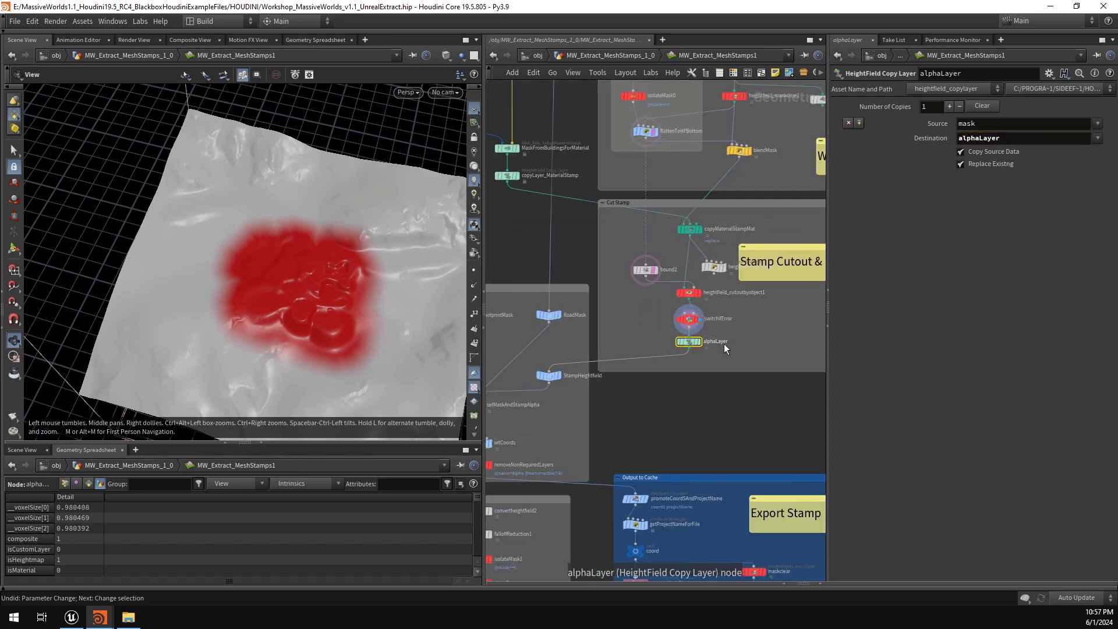
{"action": "scroll", "coordinate": [760, 354], "scroll_direction": "up", "scroll_amount": 3}
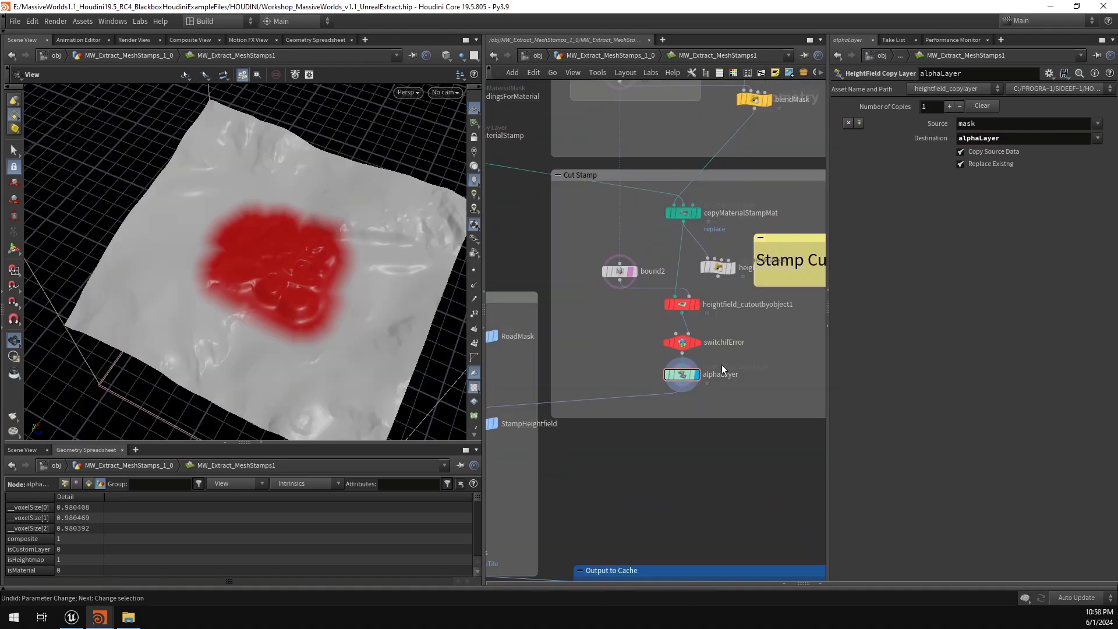
Step: Move on to the Stamp Attributes section of the network and examine the stamp mask on the terrain
{"action": "scroll", "coordinate": [744, 359], "scroll_direction": "down", "scroll_amount": 5}
{"action": "middle_click_drag", "start_coordinate": [711, 412], "coordinate": [823, 385]}
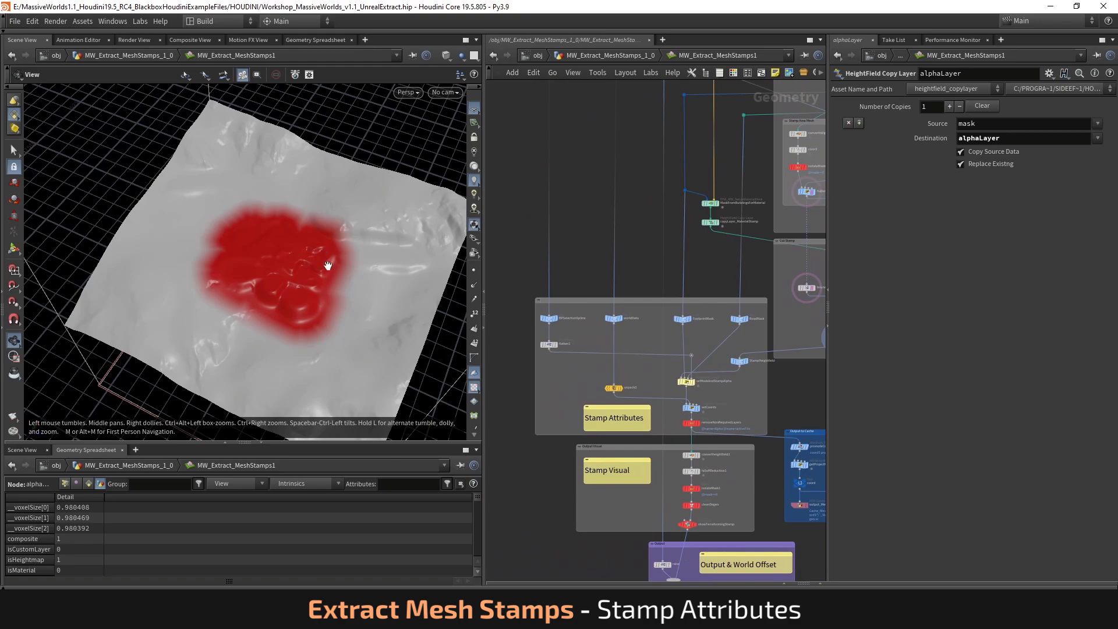
{"action": "left_click_drag", "start_coordinate": [328, 265], "coordinate": [306, 297]}
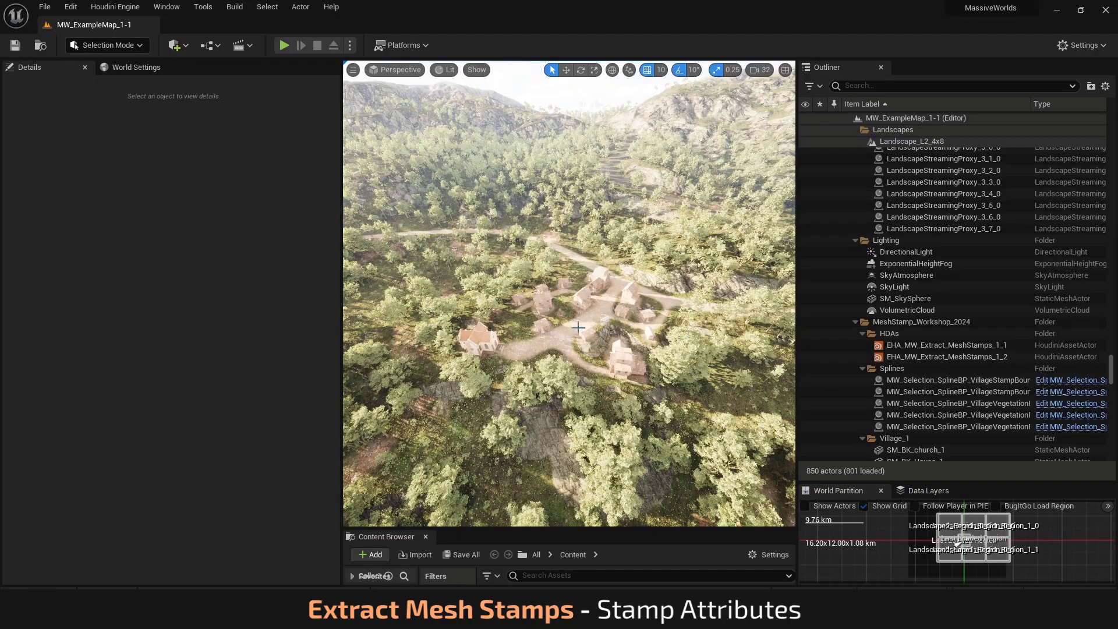
Step: In the Unreal Editor, turn off game view and hide the trees around the village stamp
{"action": "right_click_drag", "start_coordinate": [578, 328], "coordinate": [619, 315]}
{"action": "key", "text": "g"}
{"action": "key", "text": "w"}
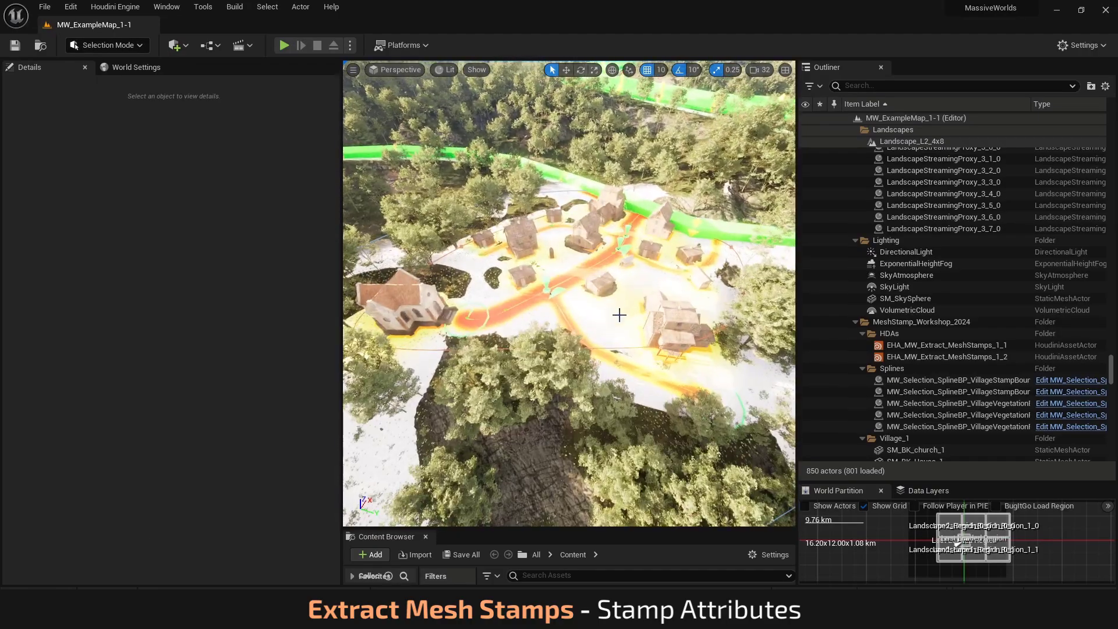
{"action": "scroll", "coordinate": [620, 315], "scroll_direction": "down", "scroll_amount": 3}
{"action": "left_click", "coordinate": [620, 315]}
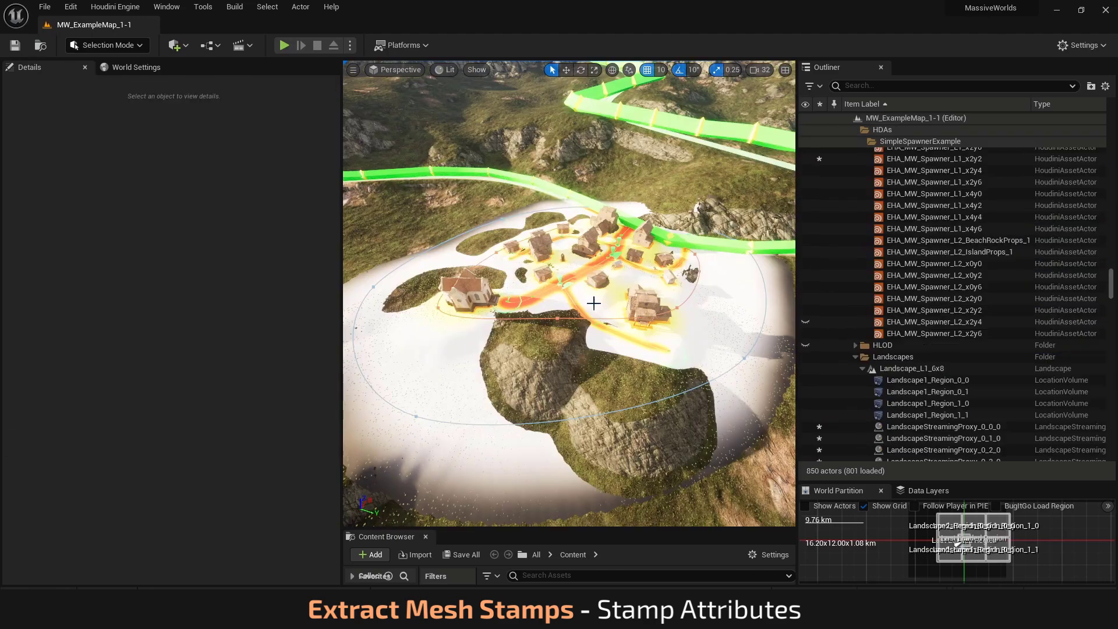
Step: Hide the landscape tile LandscapeStreamingProxy_3_5_0 beneath the village stamp
{"action": "left_click", "coordinate": [592, 376]}
{"action": "key", "text": "h"}
{"action": "key", "text": "s"}
{"action": "right_click_drag", "start_coordinate": [592, 375], "coordinate": [571, 332]}
{"action": "key", "text": "w"}
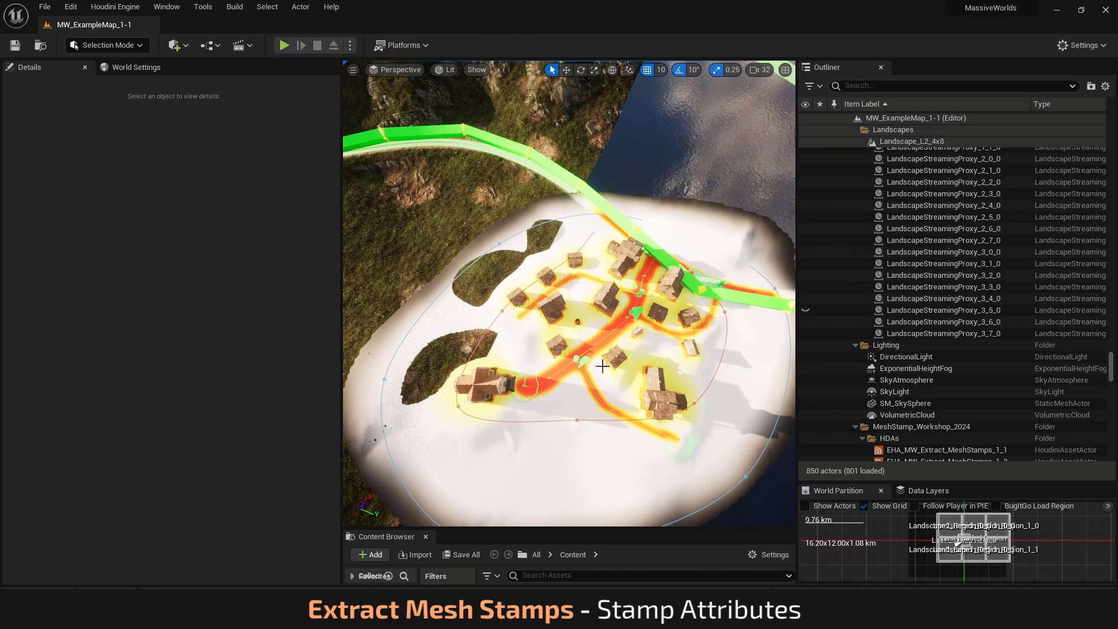
Step: Hide the green path mesh of EHA_MW_PathEditor_L2 crossing the village stamp
{"action": "scroll", "coordinate": [602, 367], "scroll_direction": "up", "scroll_amount": 6}
{"action": "scroll", "coordinate": [547, 346], "scroll_direction": "down", "scroll_amount": 4}
{"action": "scroll", "coordinate": [659, 255], "scroll_direction": "up", "scroll_amount": 1}
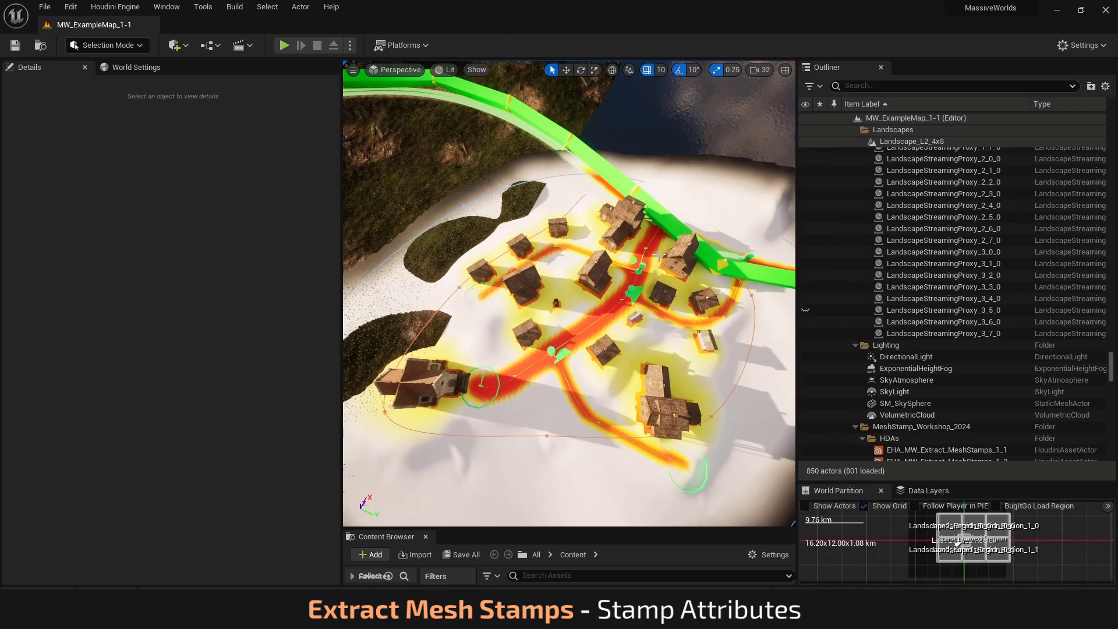
{"action": "left_click", "coordinate": [671, 224]}
{"action": "key", "text": "h"}
{"action": "right_click_drag", "start_coordinate": [671, 224], "coordinate": [689, 228]}
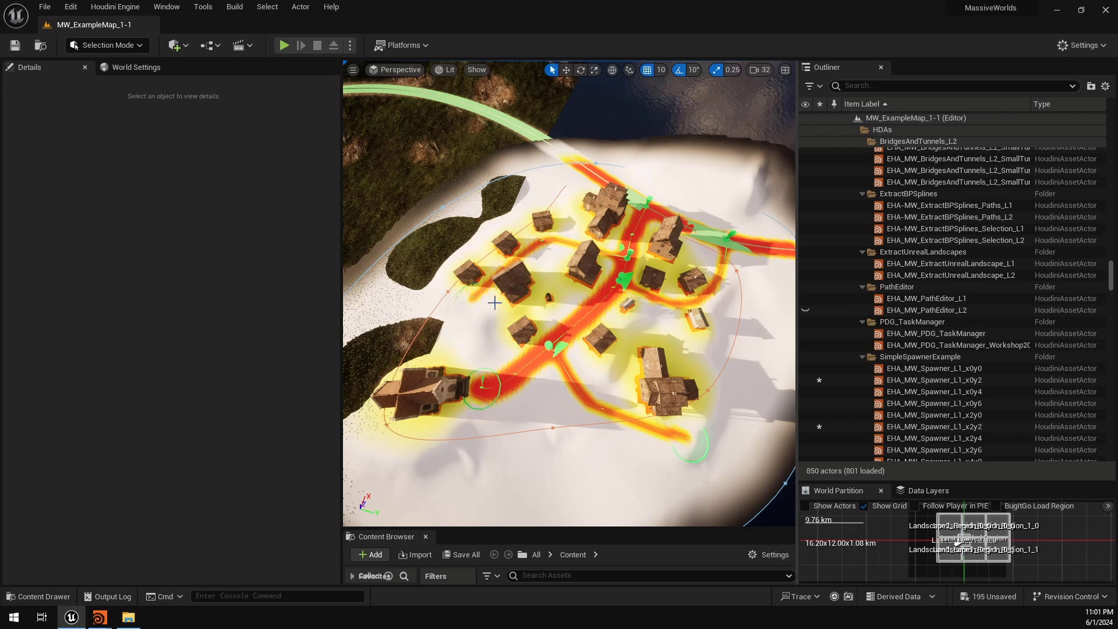
Step: Examine the whole village stamp visual, including its footprint and road colors and its faded border
{"action": "key", "text": "s"}
{"action": "right_click_drag", "start_coordinate": [539, 269], "coordinate": [594, 320]}
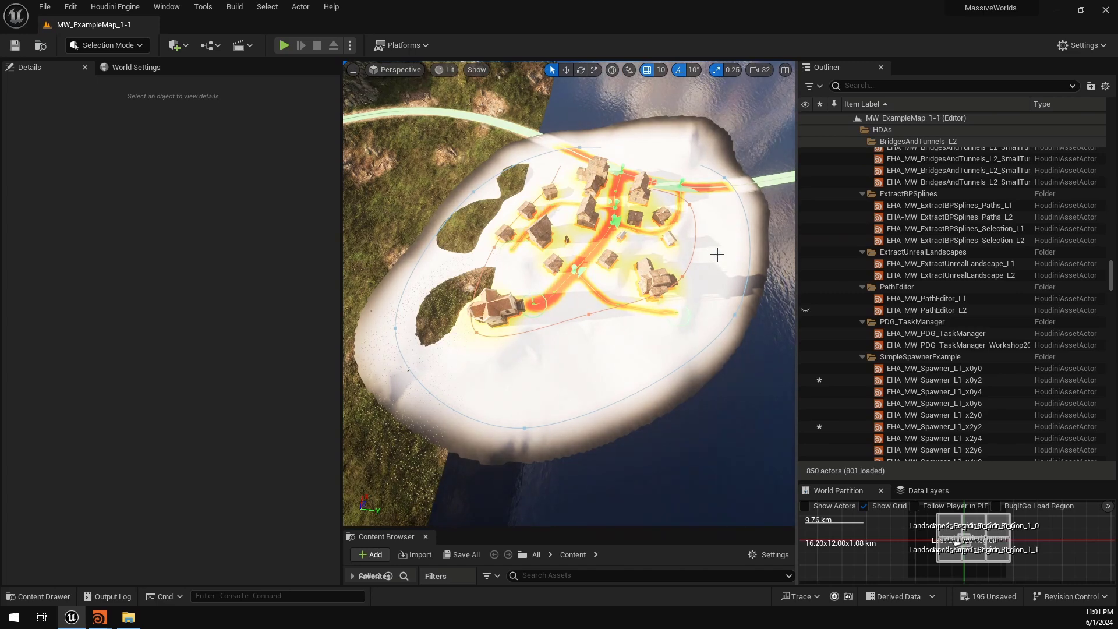
{"action": "right_click_drag", "start_coordinate": [729, 259], "coordinate": [573, 352]}
{"action": "key", "text": "w"}
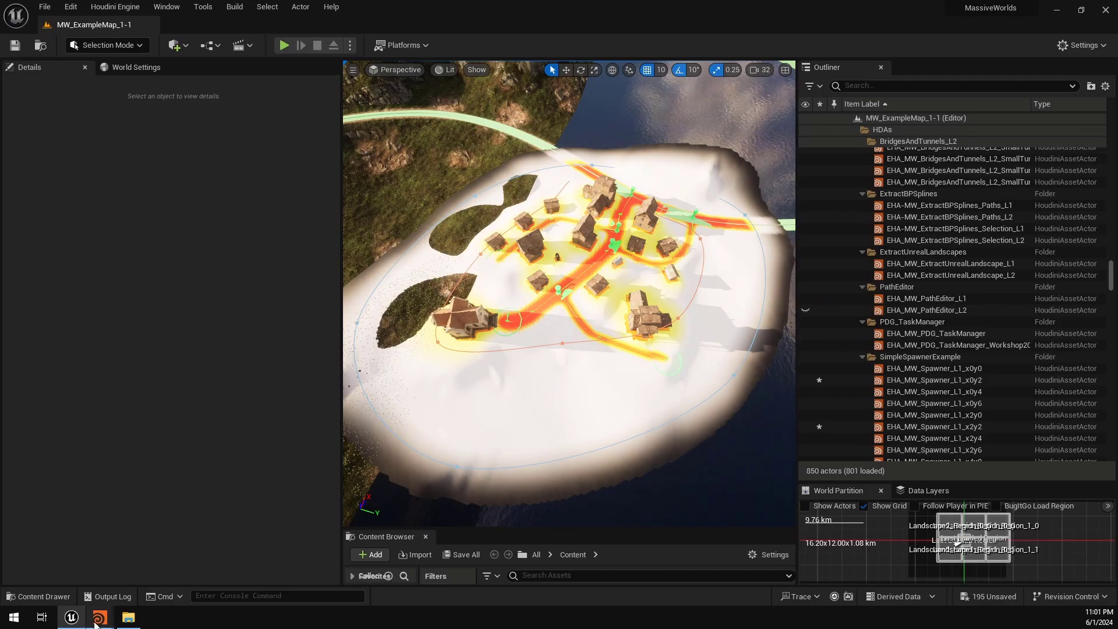
Step: Switch back to Houdini and display the StampHeightfield null to examine its mask on the terrain
{"action": "mouse_move", "coordinate": [100, 616]}
{"action": "left_click", "coordinate": [187, 571]}
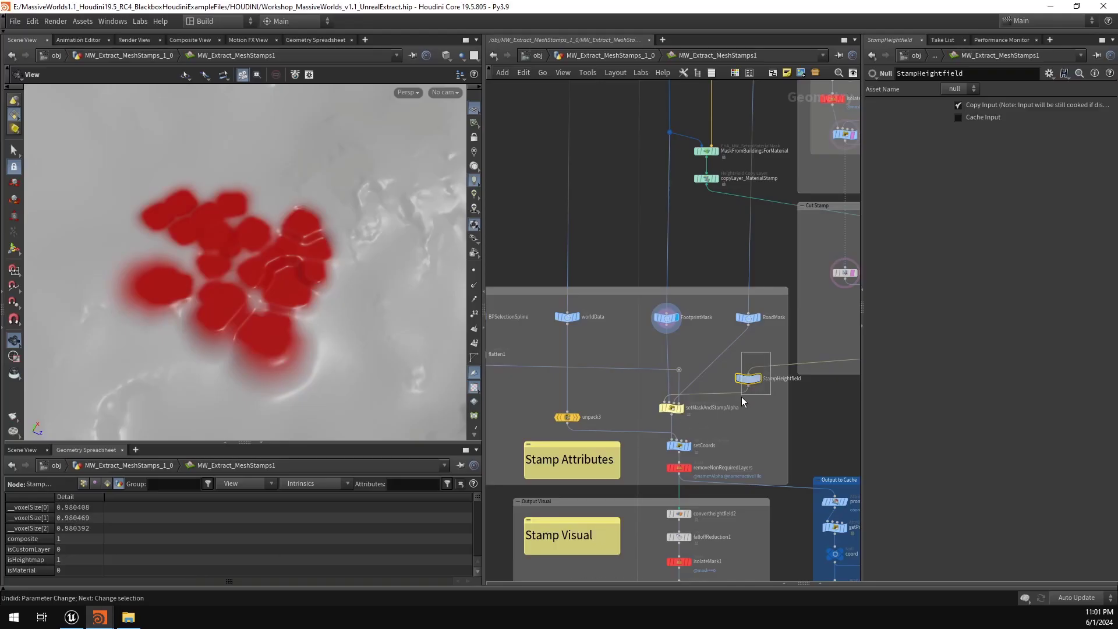
{"action": "left_click", "coordinate": [756, 378]}
{"action": "scroll", "coordinate": [258, 284], "scroll_direction": "up", "scroll_amount": 2}
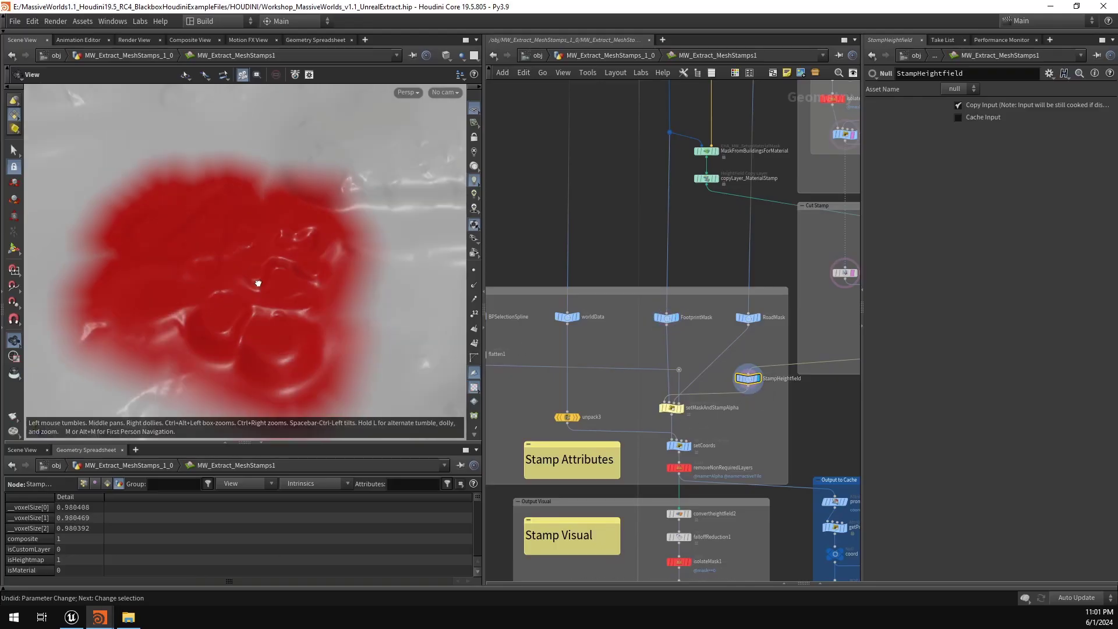
{"action": "scroll", "coordinate": [302, 260], "scroll_direction": "down", "scroll_amount": 4}
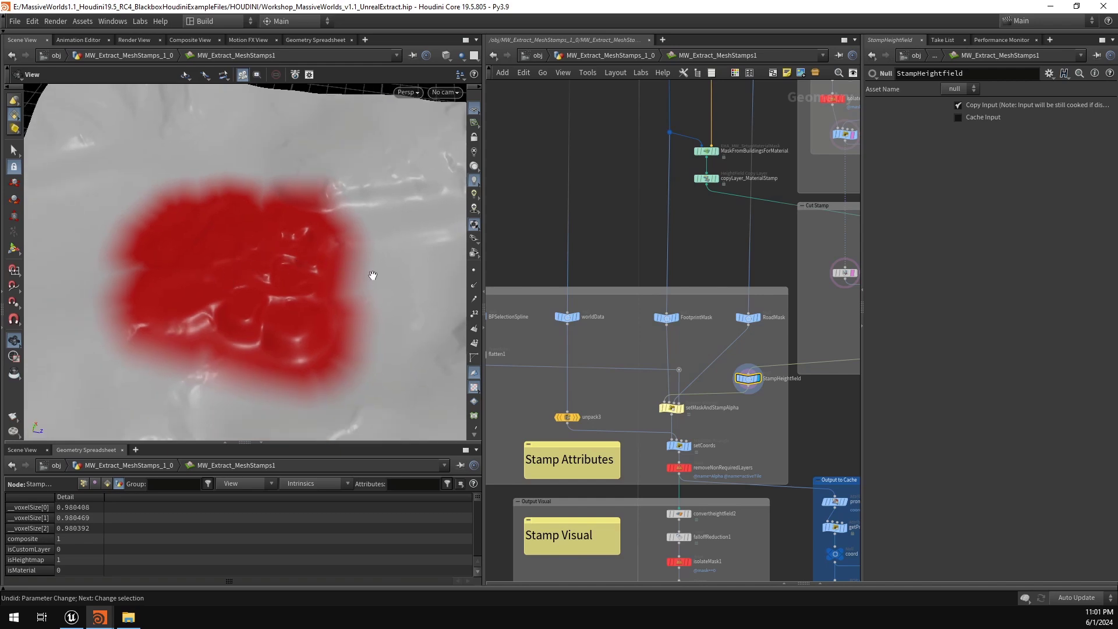
Step: Compare with the village stamp in the Unreal Editor, return to Houdini and display the FootprintMask null
{"action": "left_click", "coordinate": [71, 617]}
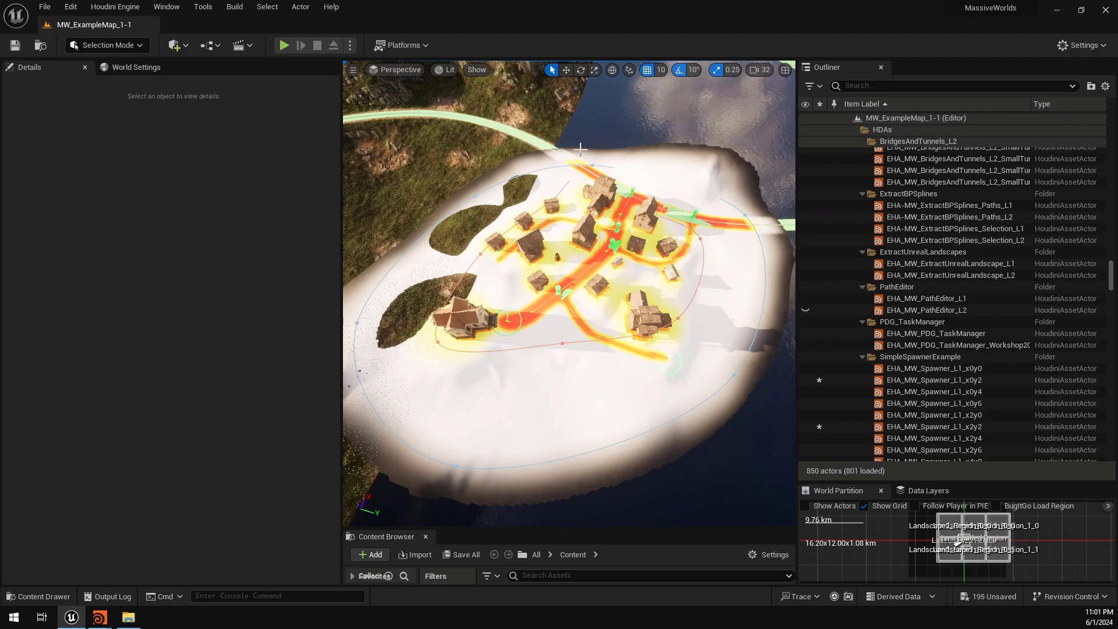
{"action": "left_click", "coordinate": [100, 618]}
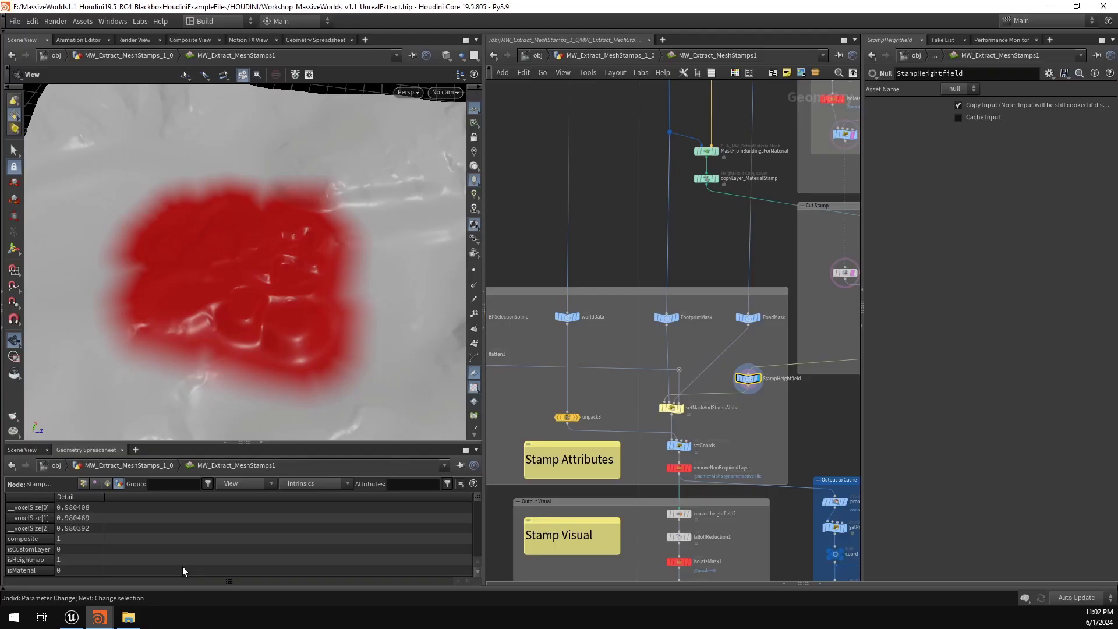
{"action": "left_click", "coordinate": [664, 317]}
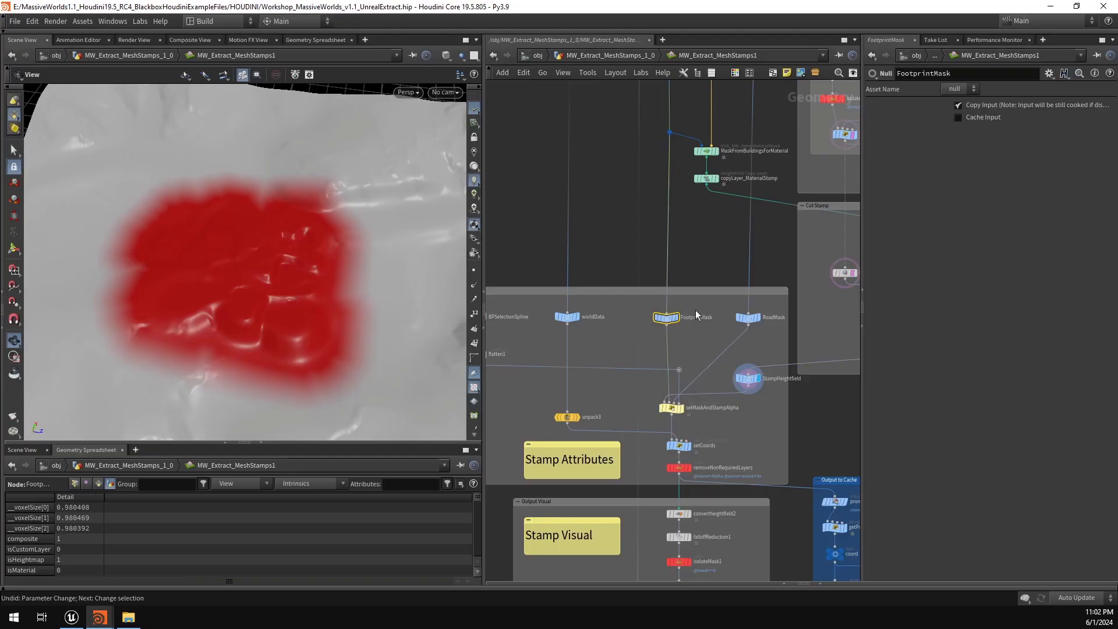
{"action": "left_click", "coordinate": [676, 318]}
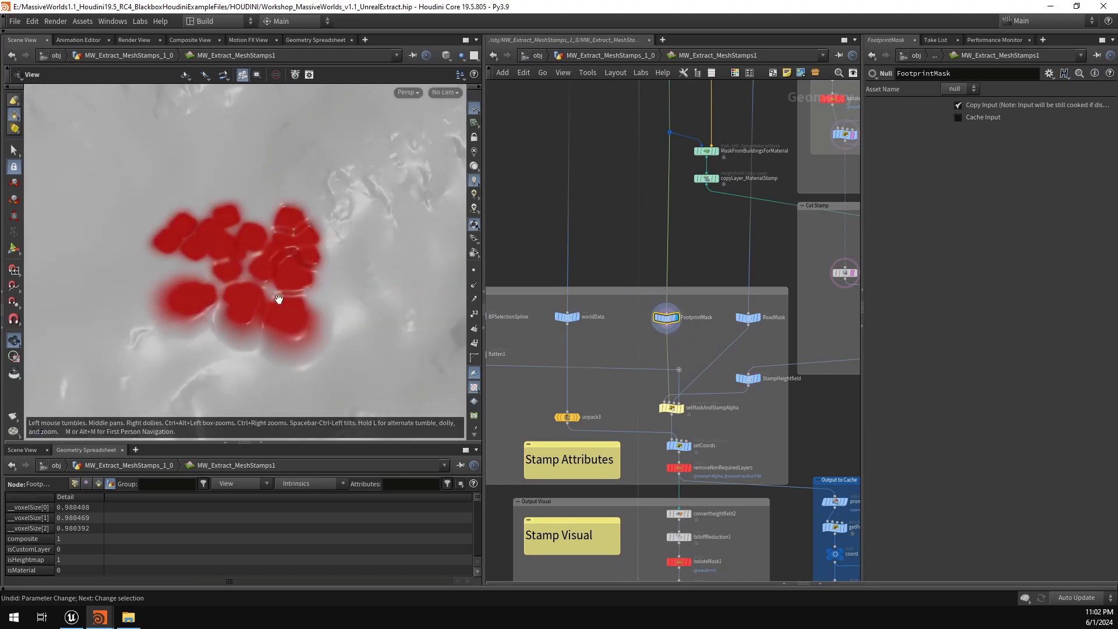
Step: Display MassiveWorld_WeightedHeightTransfer1 in the Weighted Transfer section to examine the building footprints on the terrain
{"action": "scroll", "coordinate": [668, 321], "scroll_direction": "down", "scroll_amount": 5}
{"action": "scroll", "coordinate": [584, 316], "scroll_direction": "up", "scroll_amount": 5}
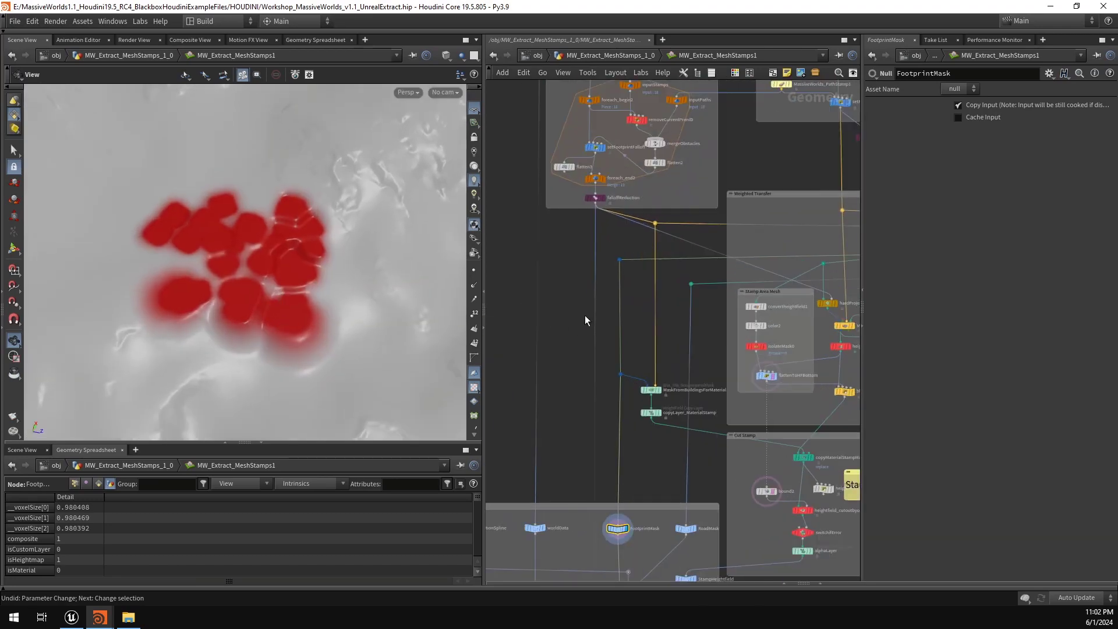
{"action": "middle_click_drag", "start_coordinate": [606, 285], "coordinate": [349, 301]}
{"action": "scroll", "coordinate": [676, 260], "scroll_direction": "up", "scroll_amount": 3}
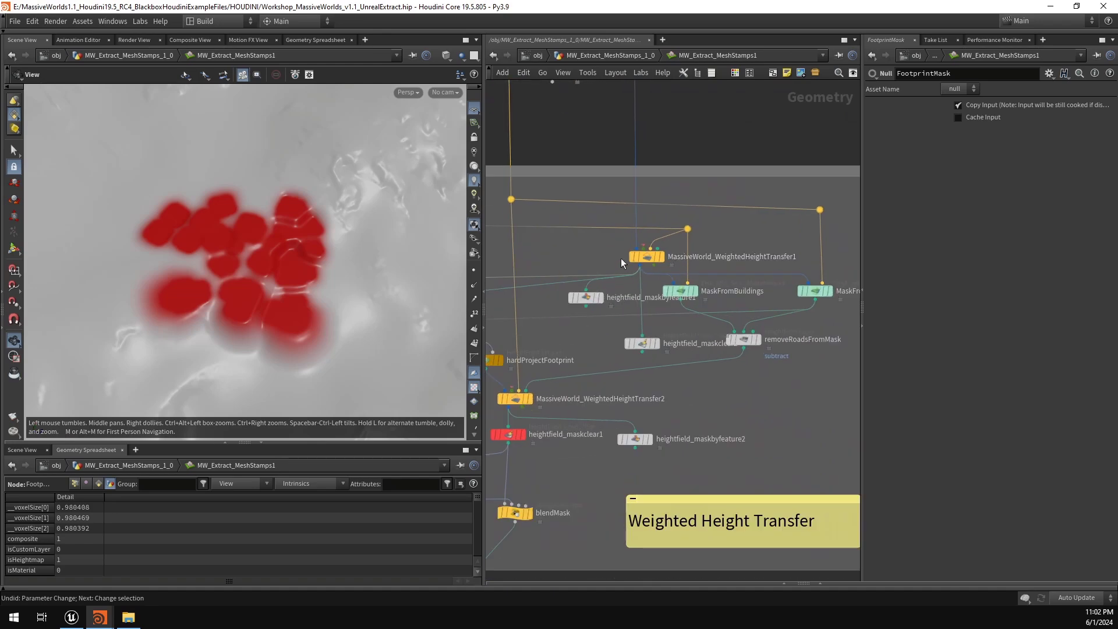
{"action": "left_click", "coordinate": [663, 257]}
{"action": "scroll", "coordinate": [714, 306], "scroll_direction": "down", "scroll_amount": 5}
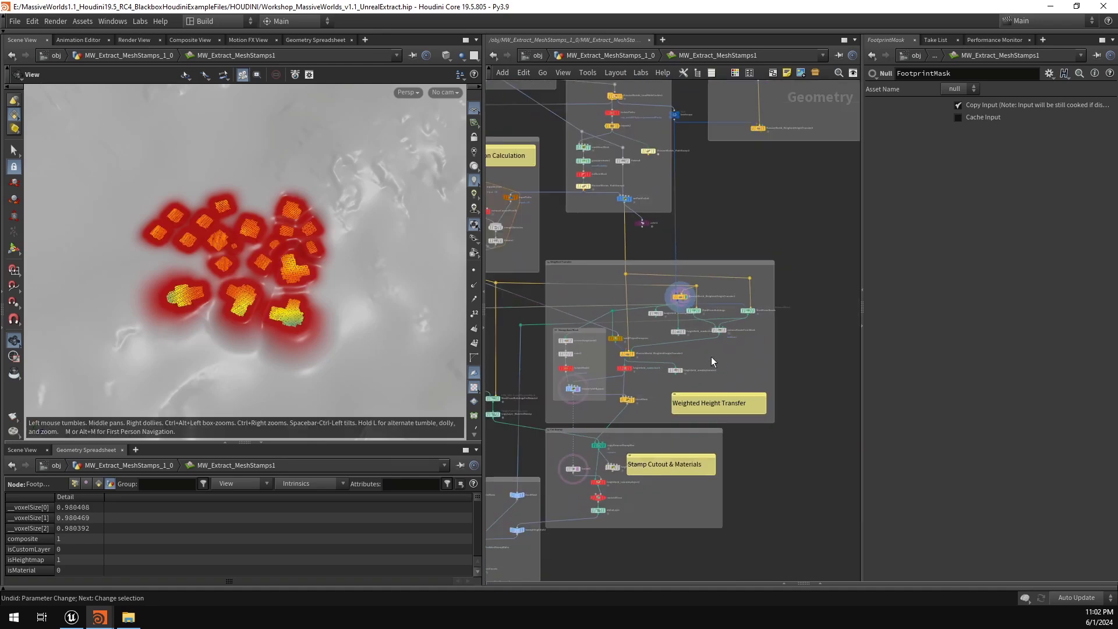
Step: Display the MaskFromRoads node in the Weighted Height Transfer section to examine the road mask on the terrain
{"action": "left_click", "coordinate": [756, 297]}
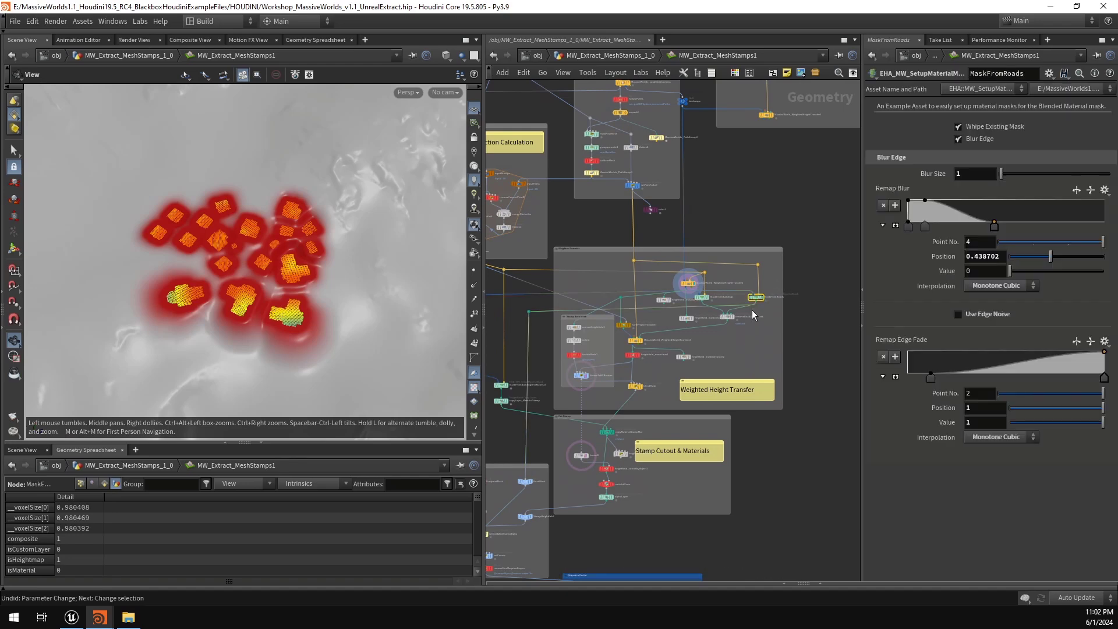
{"action": "scroll", "coordinate": [770, 299], "scroll_direction": "up", "scroll_amount": 5}
{"action": "left_click", "coordinate": [746, 293]}
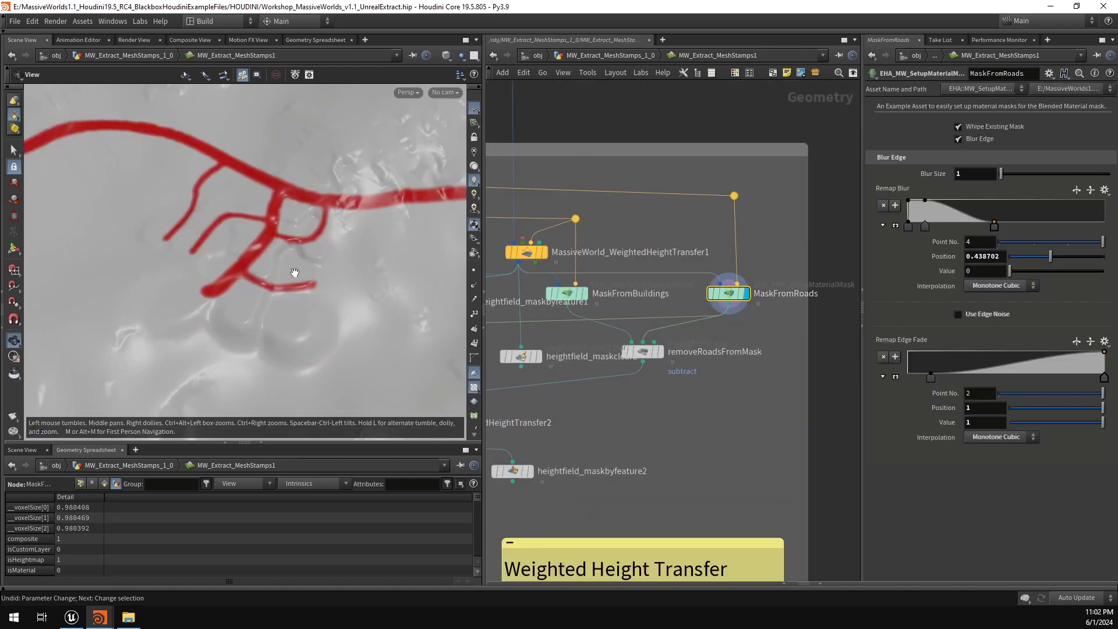
{"action": "scroll", "coordinate": [294, 272], "scroll_direction": "up", "scroll_amount": 3}
{"action": "scroll", "coordinate": [759, 361], "scroll_direction": "down", "scroll_amount": 2}
{"action": "scroll", "coordinate": [757, 361], "scroll_direction": "down", "scroll_amount": 3}
Step: Select the RoadMask null in the Stamp Attributes section to review it
{"action": "middle_click_drag", "start_coordinate": [757, 361], "coordinate": [932, 234]}
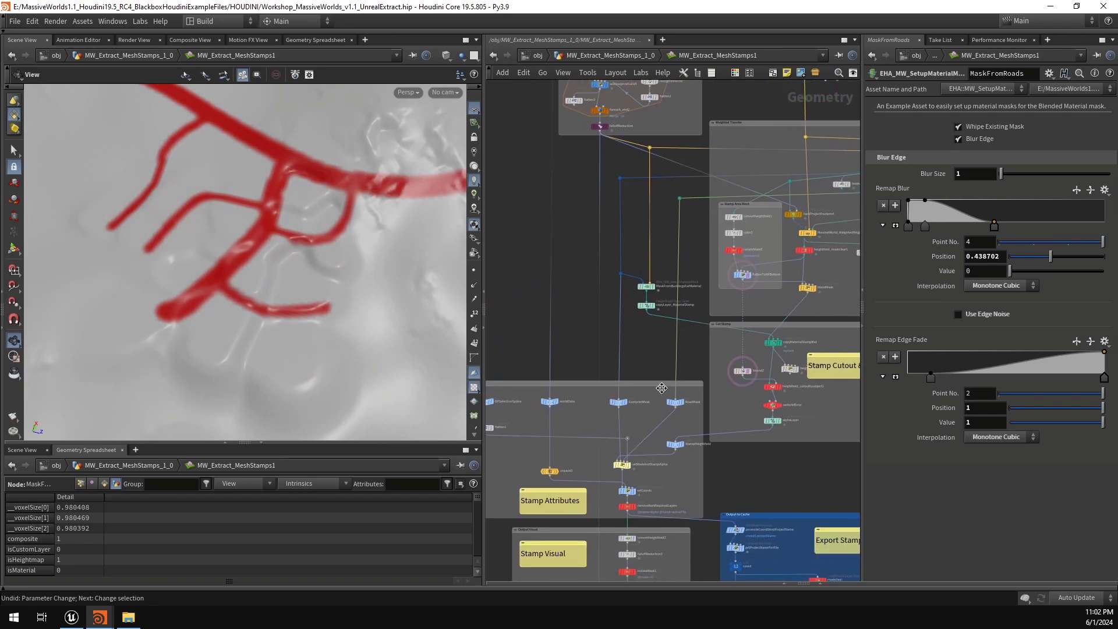
{"action": "scroll", "coordinate": [677, 412], "scroll_direction": "up", "scroll_amount": 5}
{"action": "left_click", "coordinate": [667, 381]}
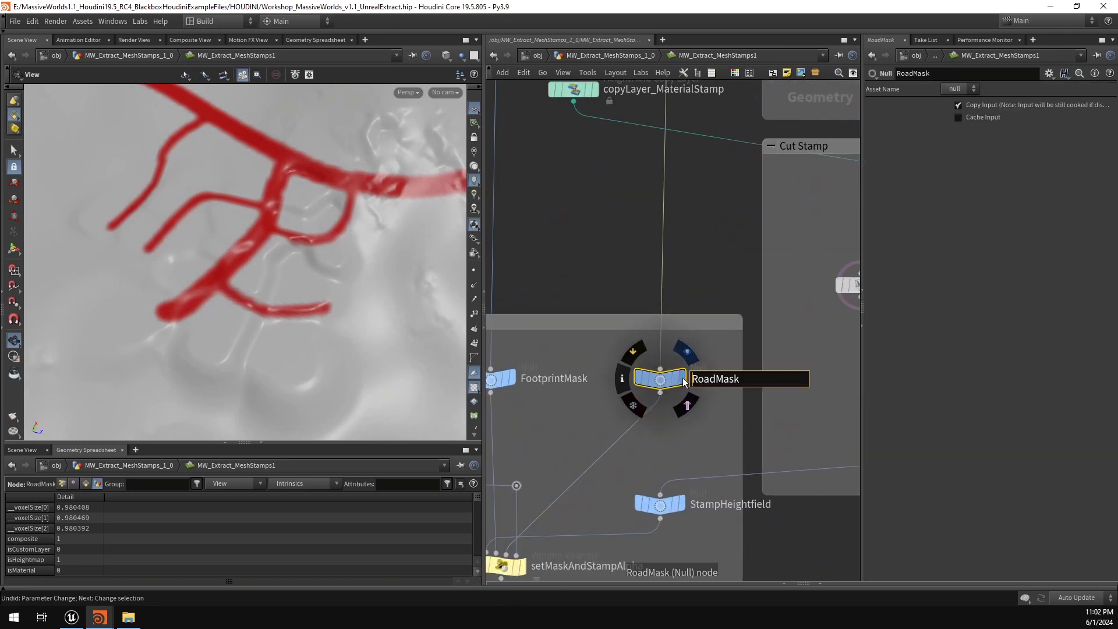
{"action": "left_click", "coordinate": [676, 386]}
Step: Display setMaskAndStampAlpha, enlarge its parameter area and read the VEX code that combines the footprint and road masks
{"action": "scroll", "coordinate": [728, 390], "scroll_direction": "down", "scroll_amount": 3}
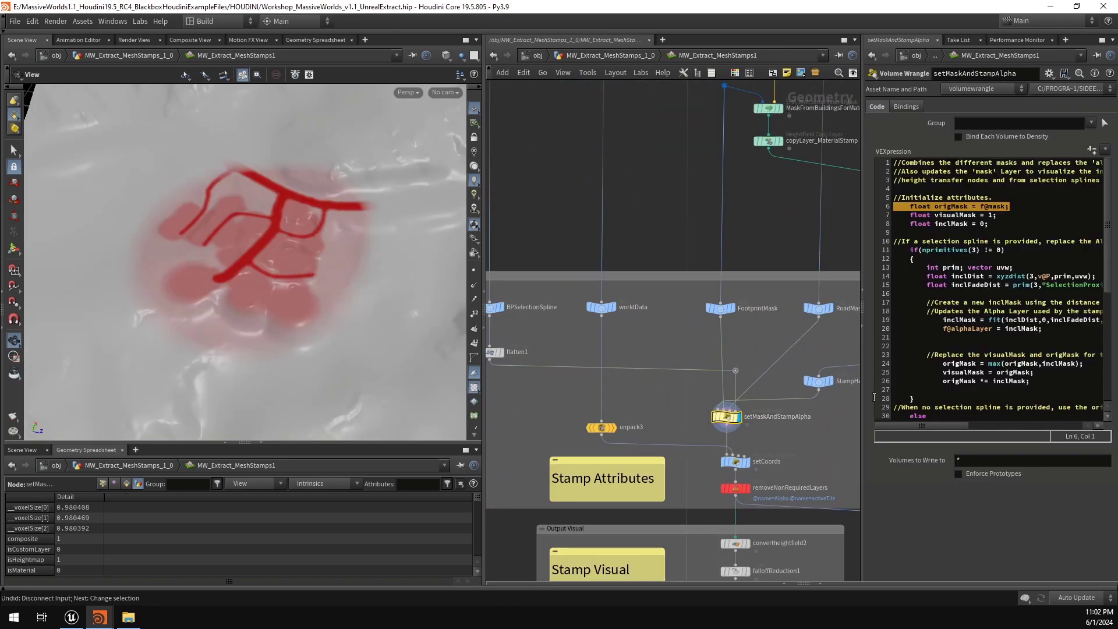
{"action": "left_click_drag", "start_coordinate": [863, 408], "coordinate": [676, 394]}
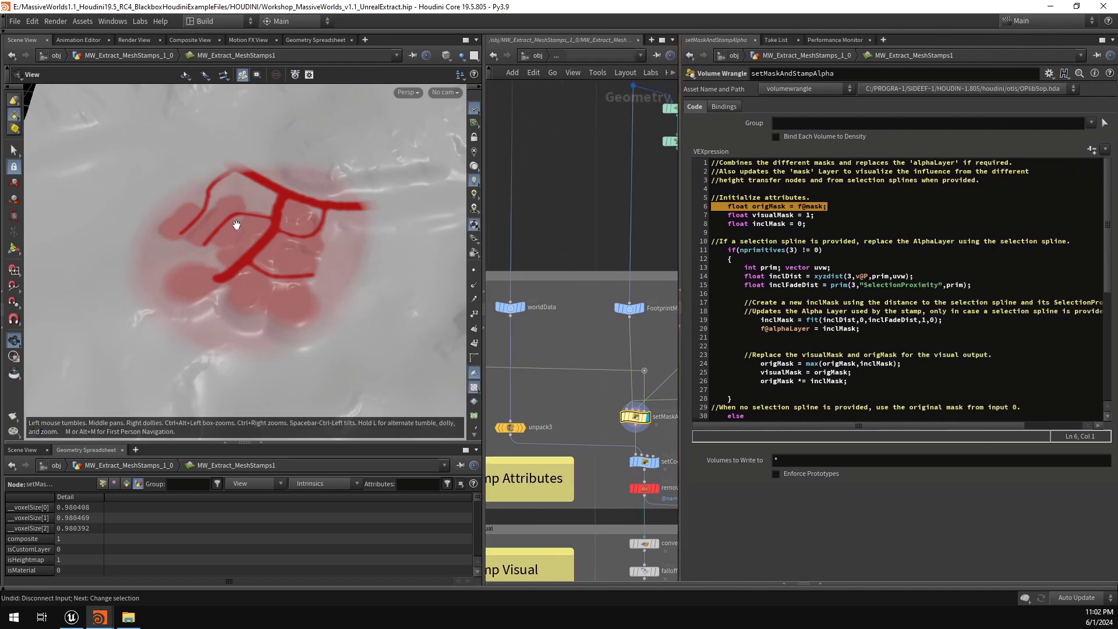
{"action": "left_click_drag", "start_coordinate": [237, 225], "coordinate": [283, 243]}
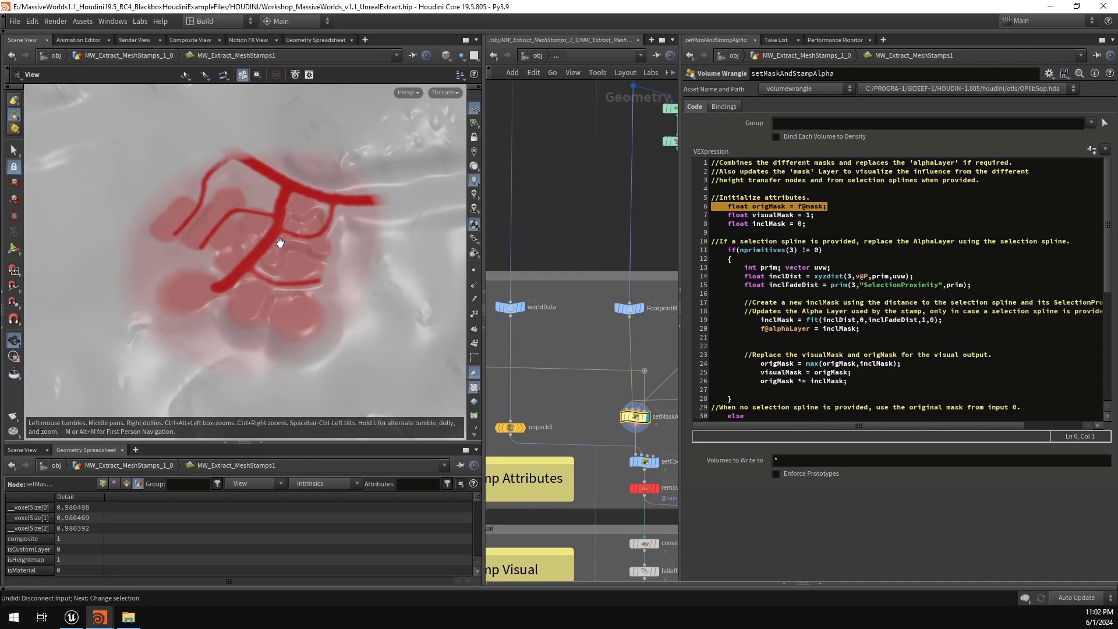
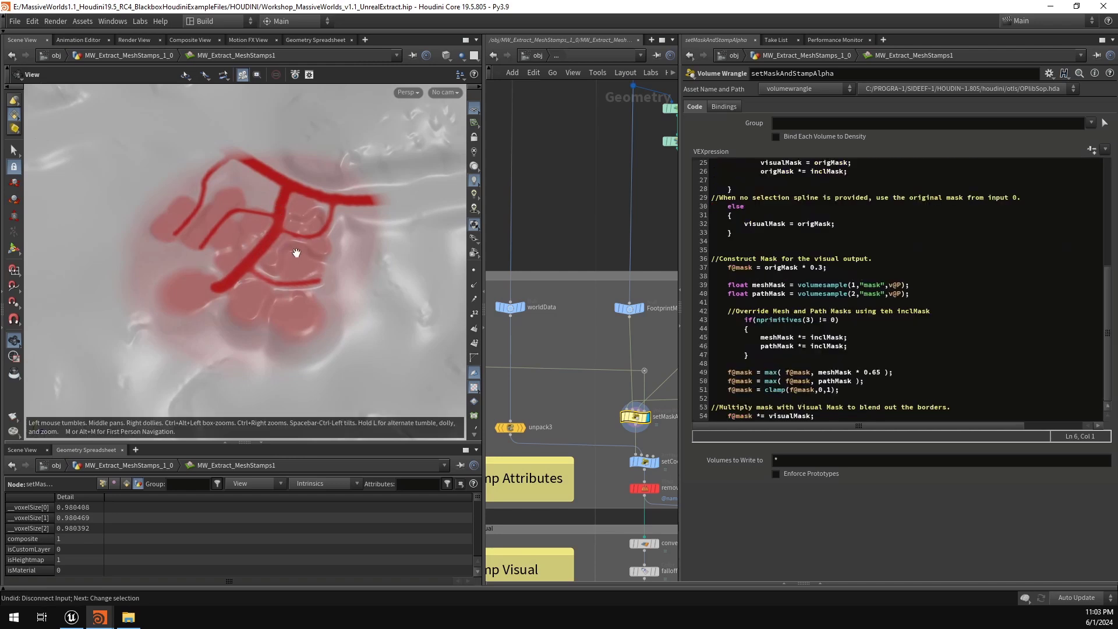
{"action": "right_click_drag", "start_coordinate": [216, 272], "coordinate": [230, 262]}
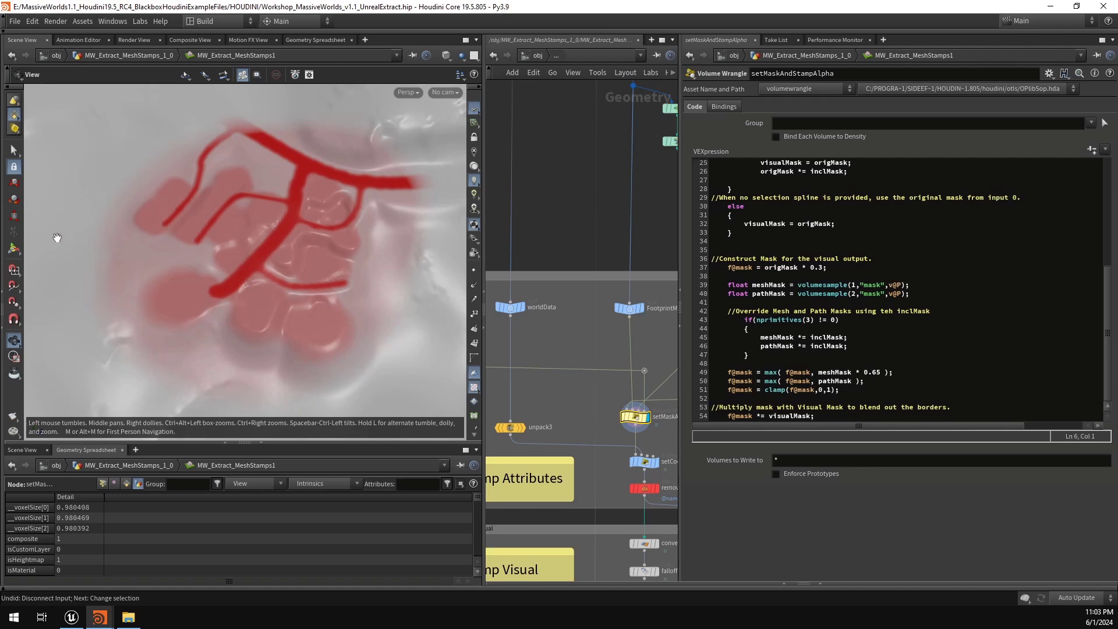
{"action": "scroll", "coordinate": [549, 382], "scroll_direction": "down", "scroll_amount": 2}
Step: Display convertheightfield2, followed by falloffReduction1, in the Stamp Visual section to examine how the mask colors the stamp mesh
{"action": "middle_click_drag", "start_coordinate": [650, 510], "coordinate": [626, 397]}
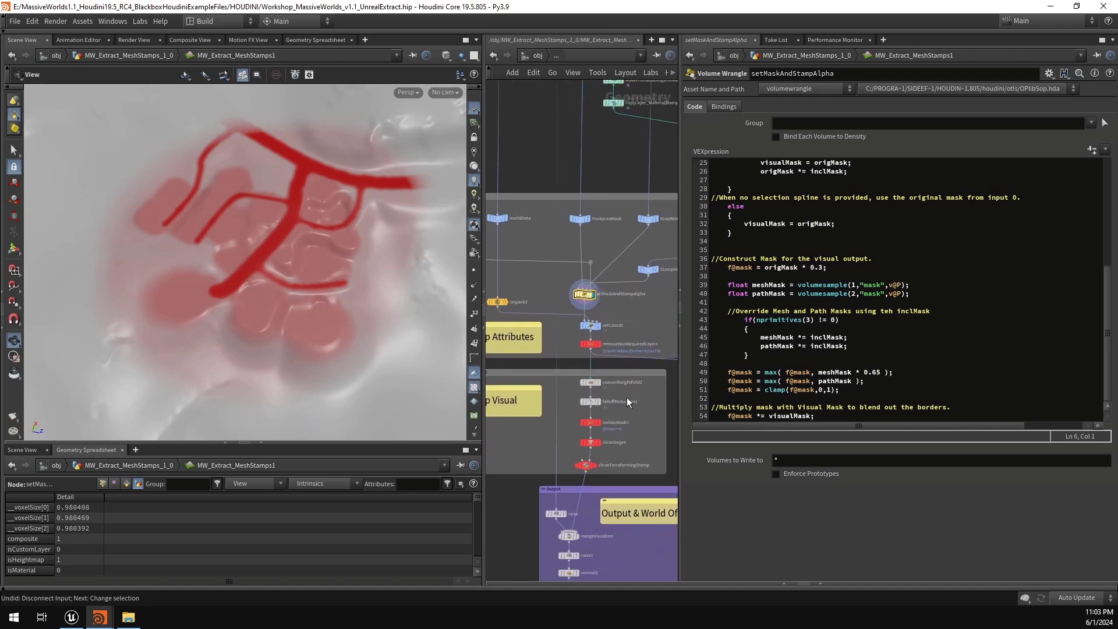
{"action": "scroll", "coordinate": [621, 398], "scroll_direction": "up", "scroll_amount": 4}
{"action": "left_click", "coordinate": [535, 359]}
{"action": "left_click", "coordinate": [576, 363]}
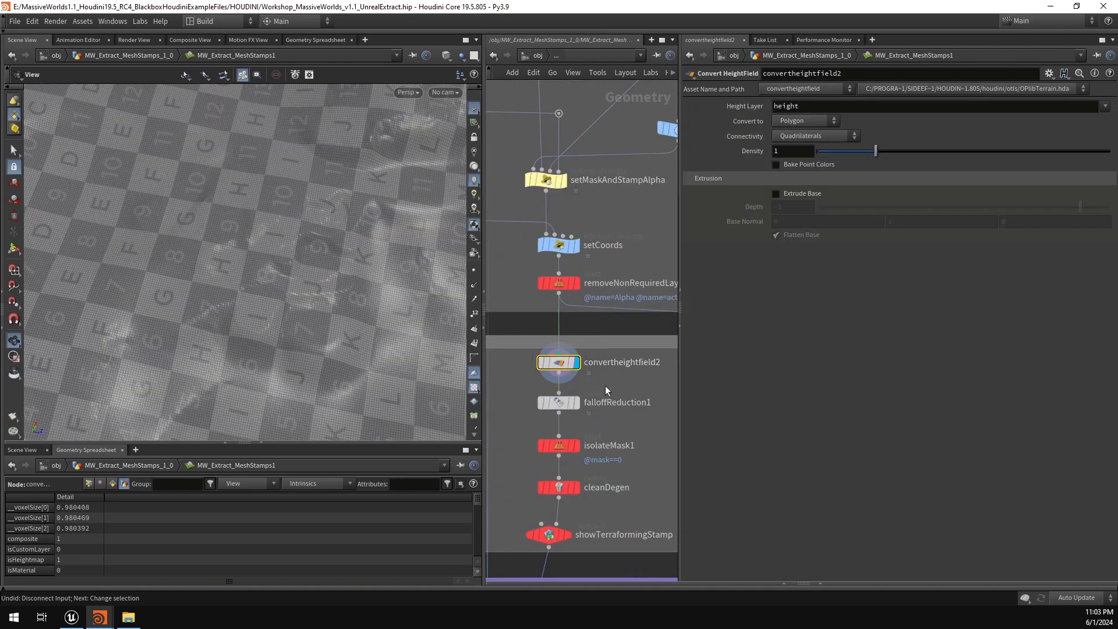
{"action": "left_click", "coordinate": [609, 402]}
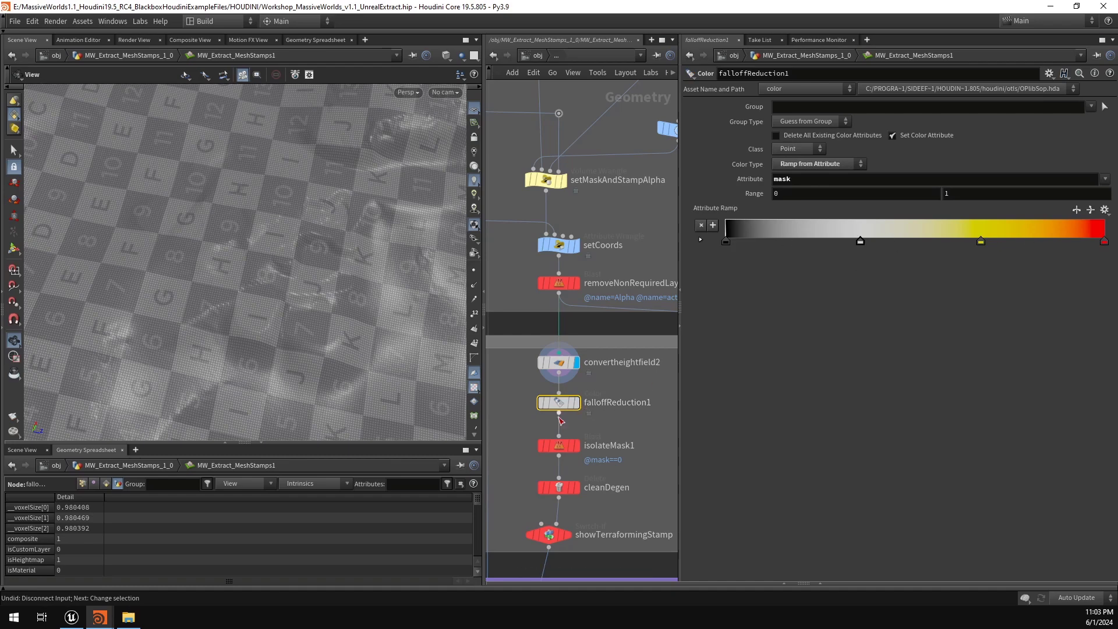
{"action": "left_click", "coordinate": [576, 402]}
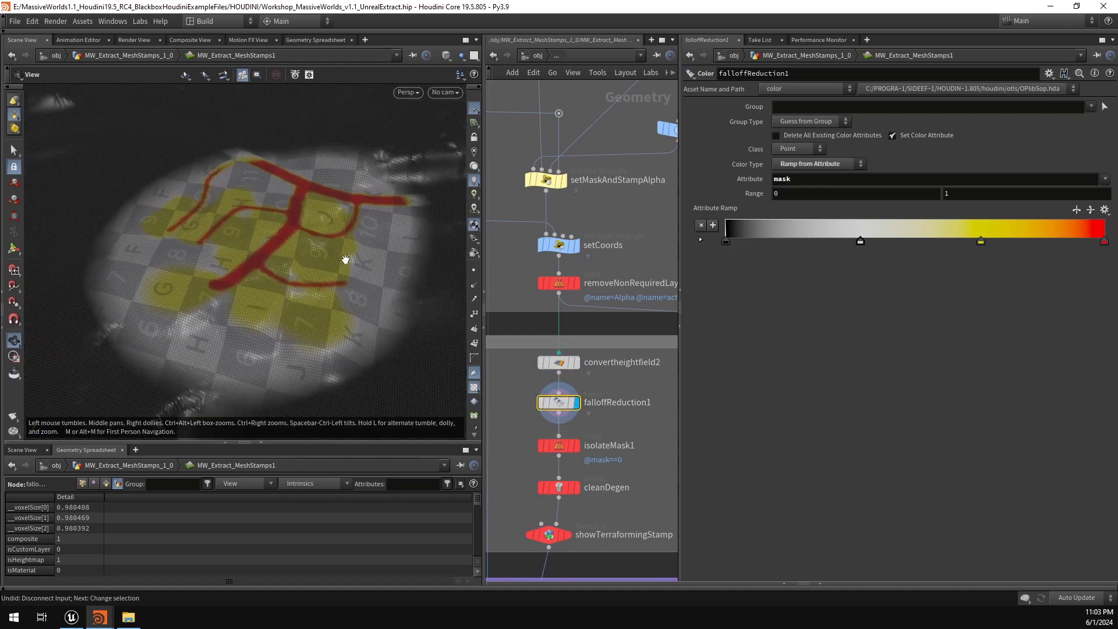
Step: Display setMaskAndStampAlpha in place of the stamp visual and widen the network view beside its code
{"action": "scroll", "coordinate": [645, 367], "scroll_direction": "down", "scroll_amount": 4}
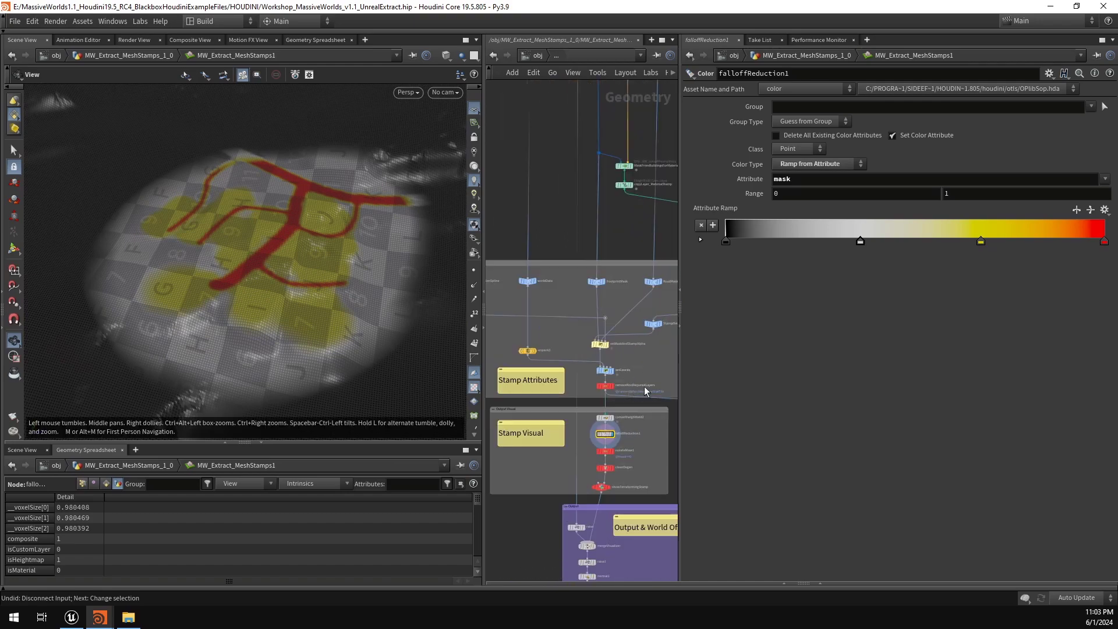
{"action": "scroll", "coordinate": [620, 375], "scroll_direction": "up", "scroll_amount": 2}
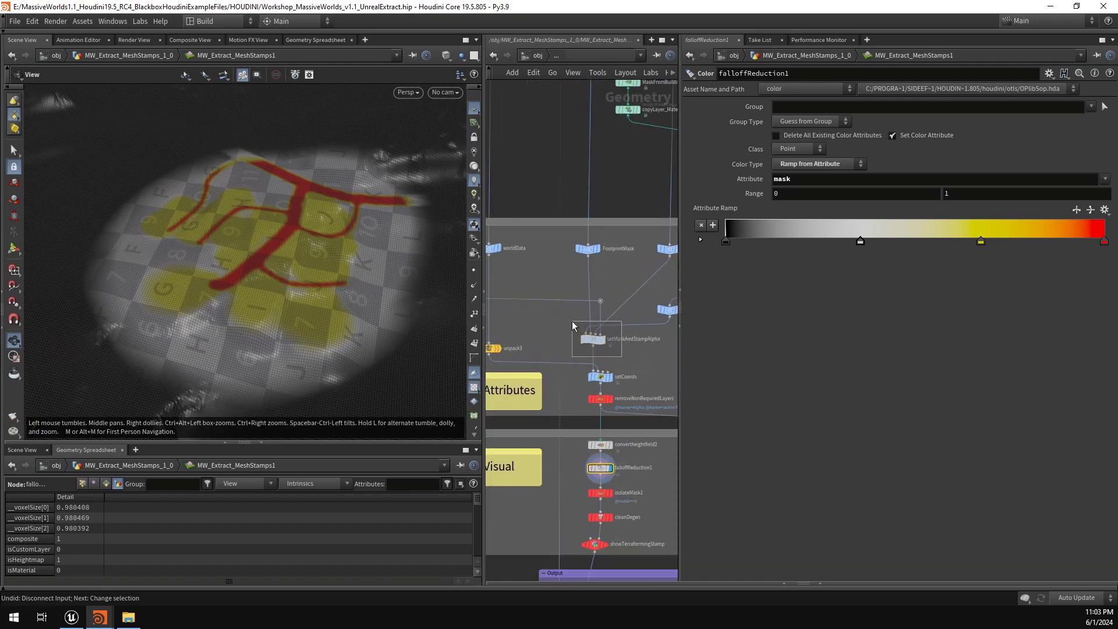
{"action": "left_click", "coordinate": [593, 342]}
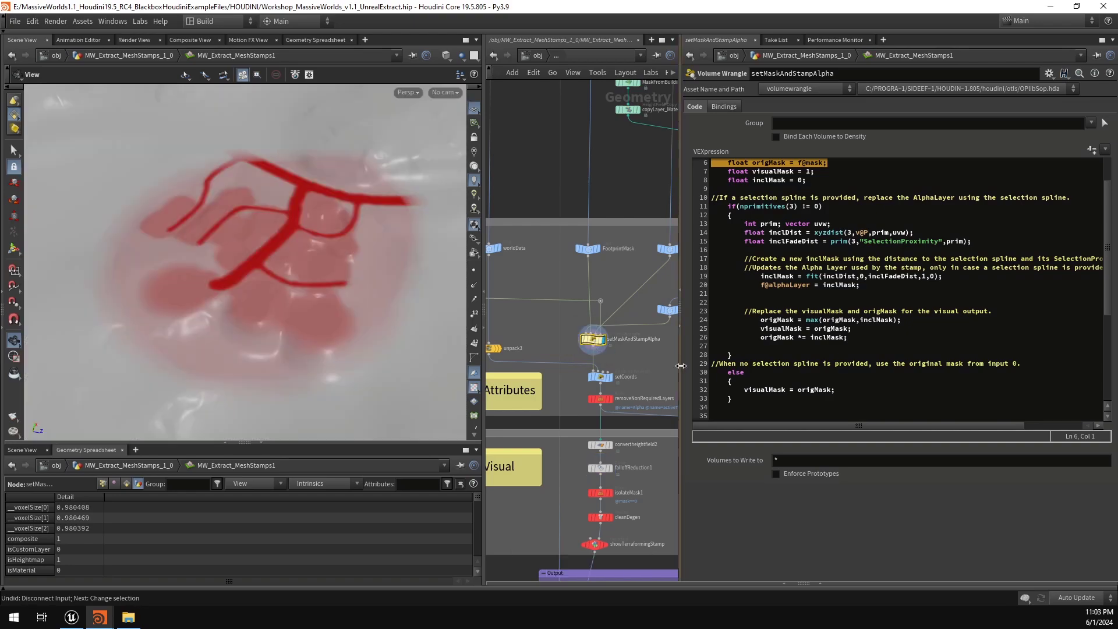
{"action": "left_click_drag", "start_coordinate": [679, 291], "coordinate": [833, 291]}
{"action": "left_click_drag", "start_coordinate": [357, 272], "coordinate": [370, 241]}
Step: Display the BPSelectionSpline null and inspect its SelectionProximity primitive attribute in the geometry spreadsheet
{"action": "scroll", "coordinate": [632, 307], "scroll_direction": "up", "scroll_amount": 5}
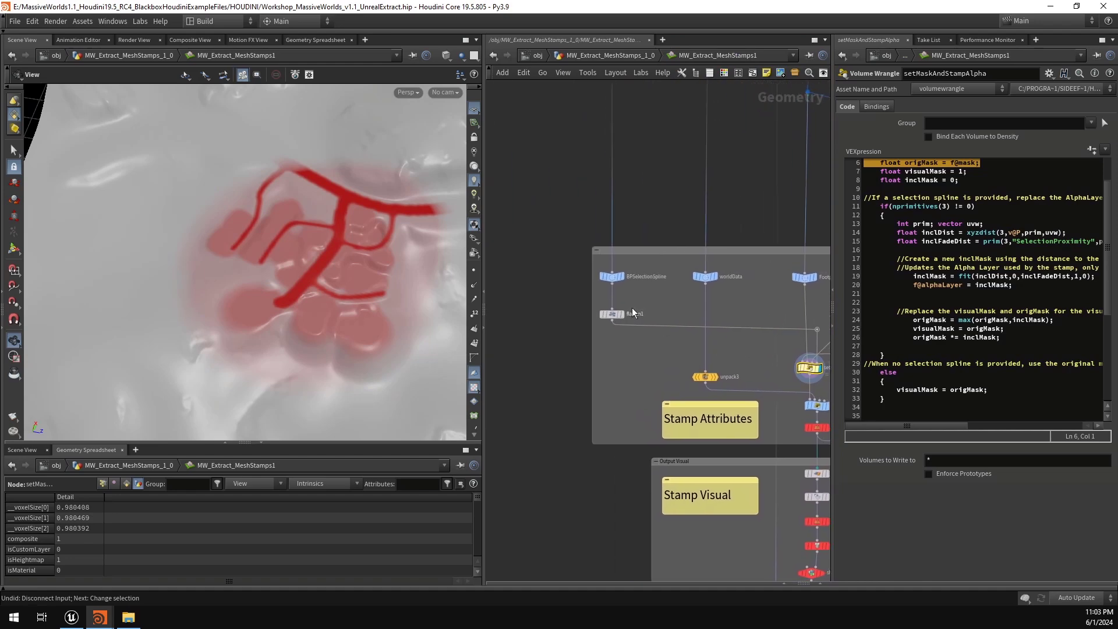
{"action": "left_click", "coordinate": [617, 273]}
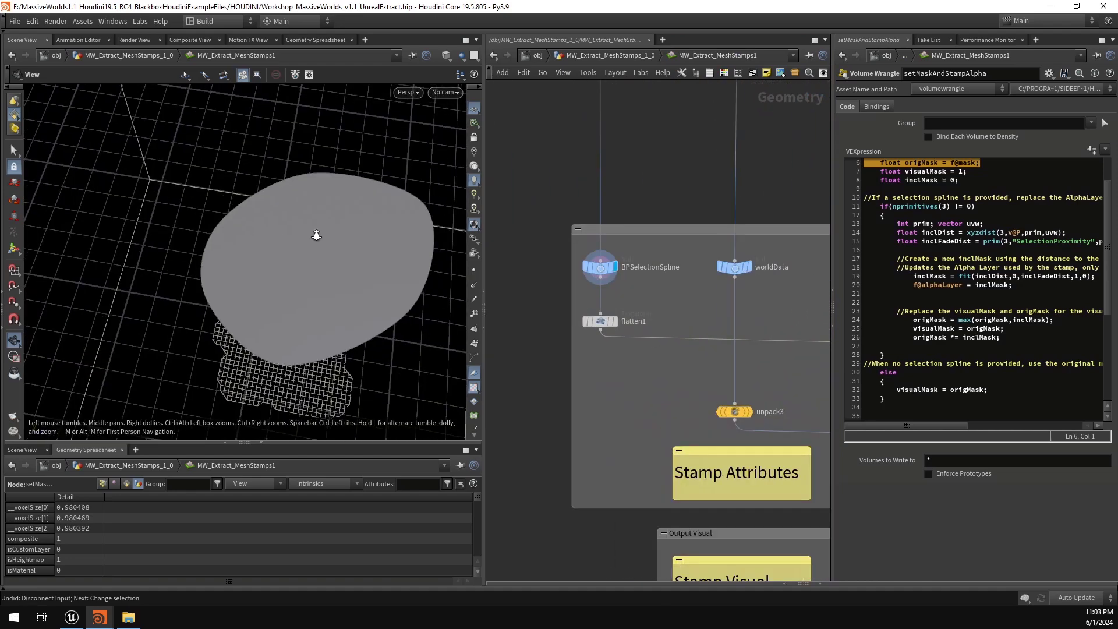
{"action": "left_click_drag", "start_coordinate": [314, 232], "coordinate": [290, 248]}
{"action": "left_click", "coordinate": [641, 270]}
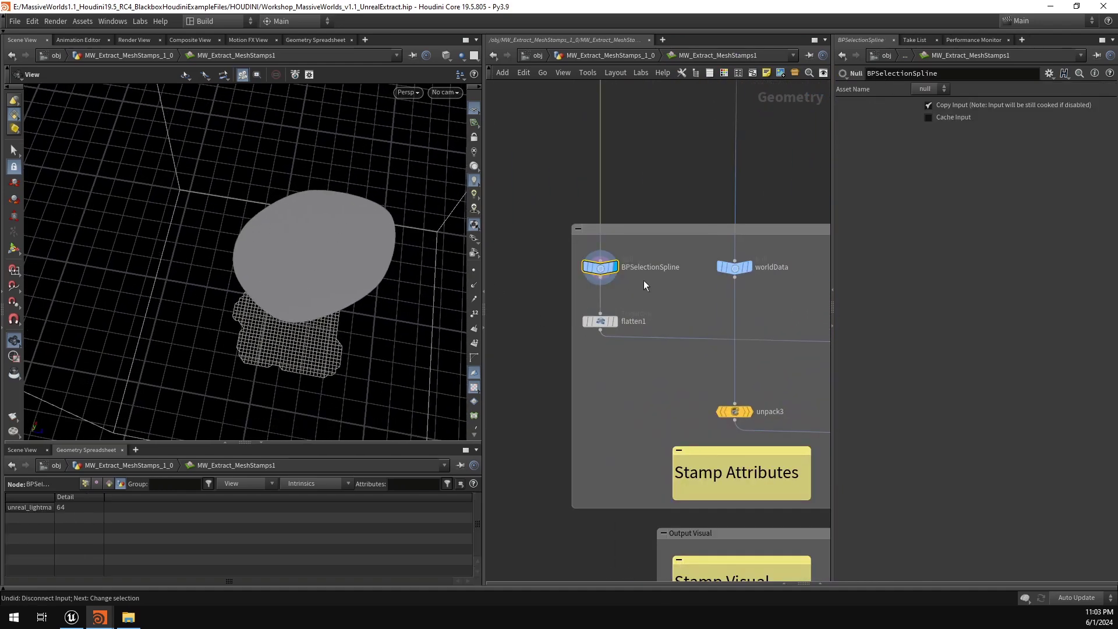
{"action": "left_click", "coordinate": [110, 483]}
{"action": "left_click_drag", "start_coordinate": [194, 581], "coordinate": [326, 580]}
{"action": "double_click", "coordinate": [278, 494]}
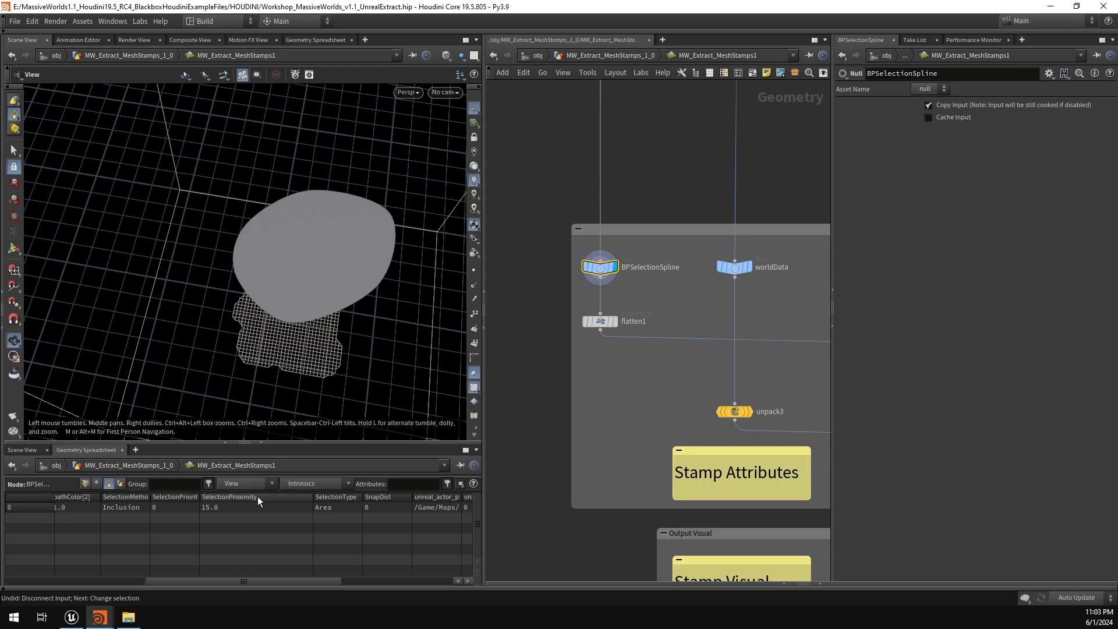
Step: Return the display to setMaskAndStampAlpha to examine the combined mask shaped by the selection spline
{"action": "scroll", "coordinate": [632, 364], "scroll_direction": "down", "scroll_amount": 5}
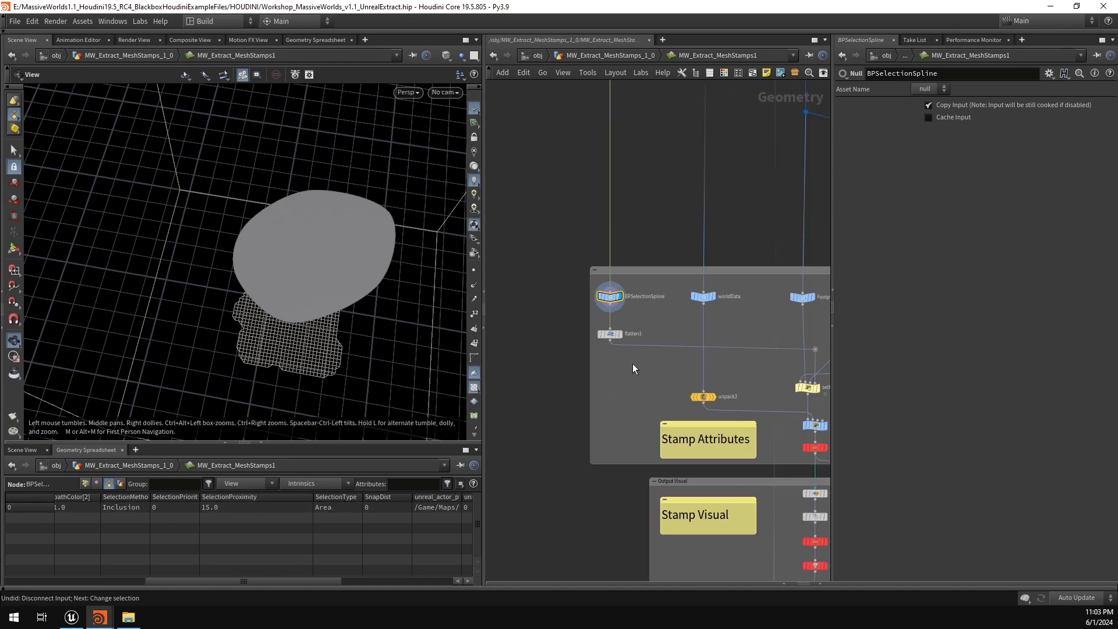
{"action": "scroll", "coordinate": [700, 377], "scroll_direction": "up", "scroll_amount": 3}
{"action": "left_click_drag", "start_coordinate": [644, 330], "coordinate": [643, 329]}
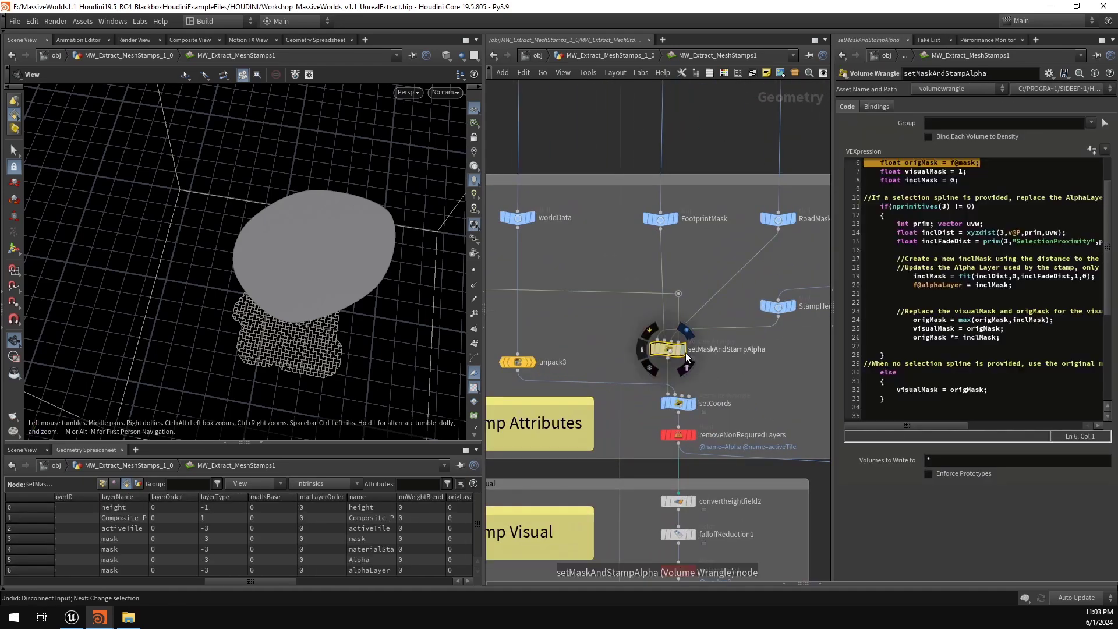
{"action": "left_click", "coordinate": [684, 350]}
{"action": "scroll", "coordinate": [303, 246], "scroll_direction": "up", "scroll_amount": 3}
{"action": "scroll", "coordinate": [679, 317], "scroll_direction": "down", "scroll_amount": 4}
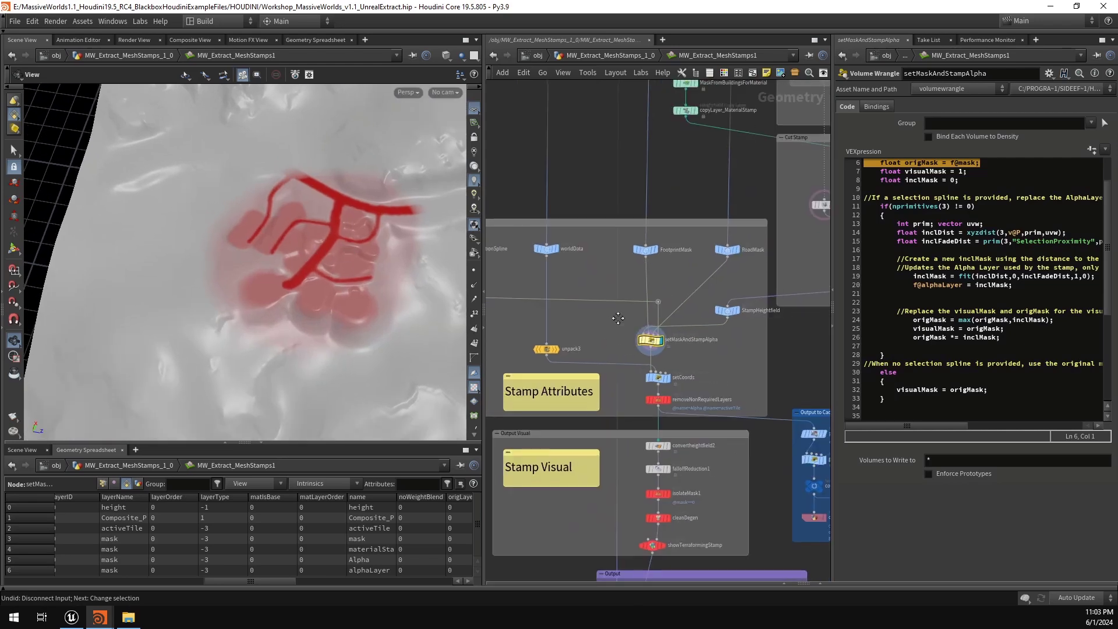
Step: Disconnect the input of the BPSelectionSpline null and examine the stamp mask without a selection spline
{"action": "scroll", "coordinate": [625, 268], "scroll_direction": "up", "scroll_amount": 3}
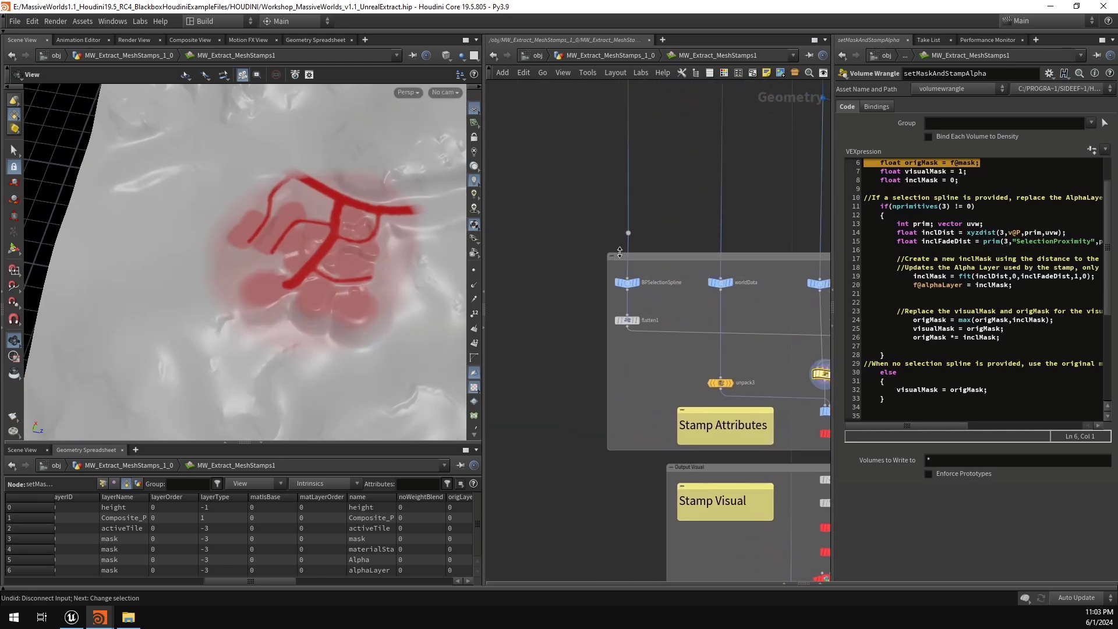
{"action": "left_click_drag", "start_coordinate": [624, 270], "coordinate": [619, 270]}
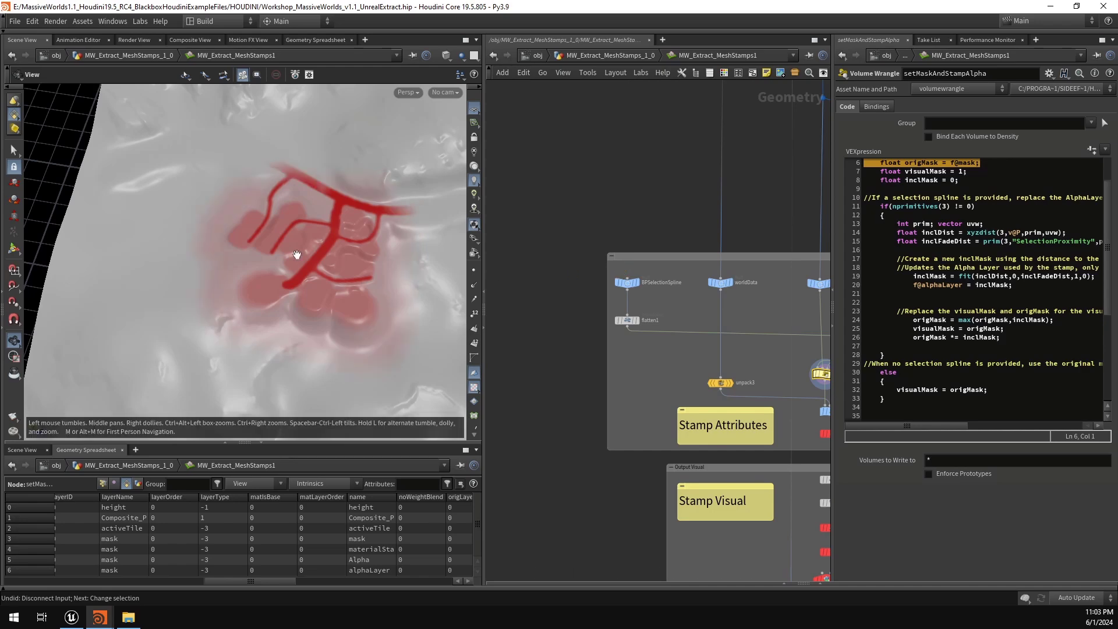
{"action": "left_click_drag", "start_coordinate": [331, 280], "coordinate": [292, 273]}
Step: Display falloffReduction1 to examine the colored stamp visual without the selection spline
{"action": "scroll", "coordinate": [690, 327], "scroll_direction": "down", "scroll_amount": 2}
{"action": "scroll", "coordinate": [698, 334], "scroll_direction": "up", "scroll_amount": 4}
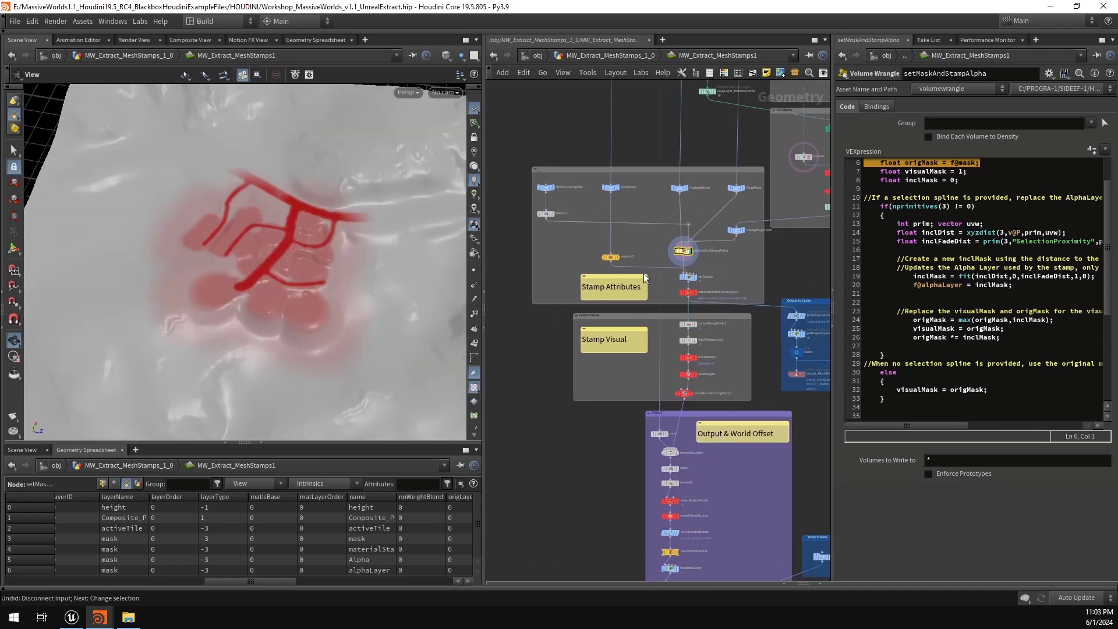
{"action": "left_click", "coordinate": [695, 319]}
{"action": "left_click", "coordinate": [684, 324]}
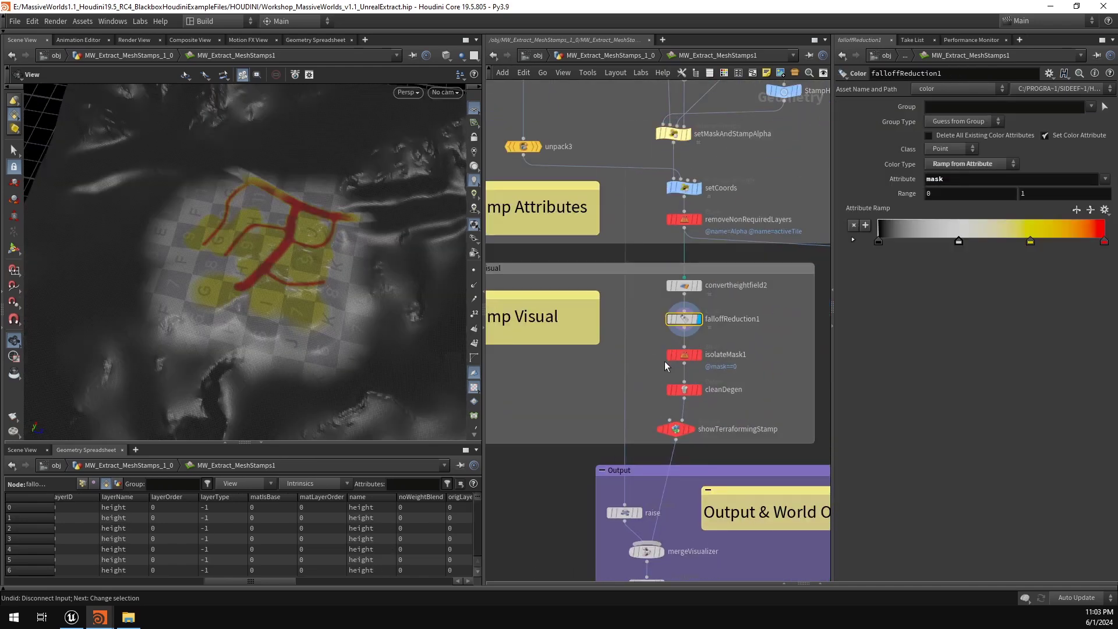
Step: Display isolateMask1 to examine the stamp mesh trimmed to its mask, and hide the viewport's reference grid
{"action": "left_click", "coordinate": [698, 354]}
{"action": "left_click", "coordinate": [685, 354]}
{"action": "left_click_drag", "start_coordinate": [354, 266], "coordinate": [355, 247]}
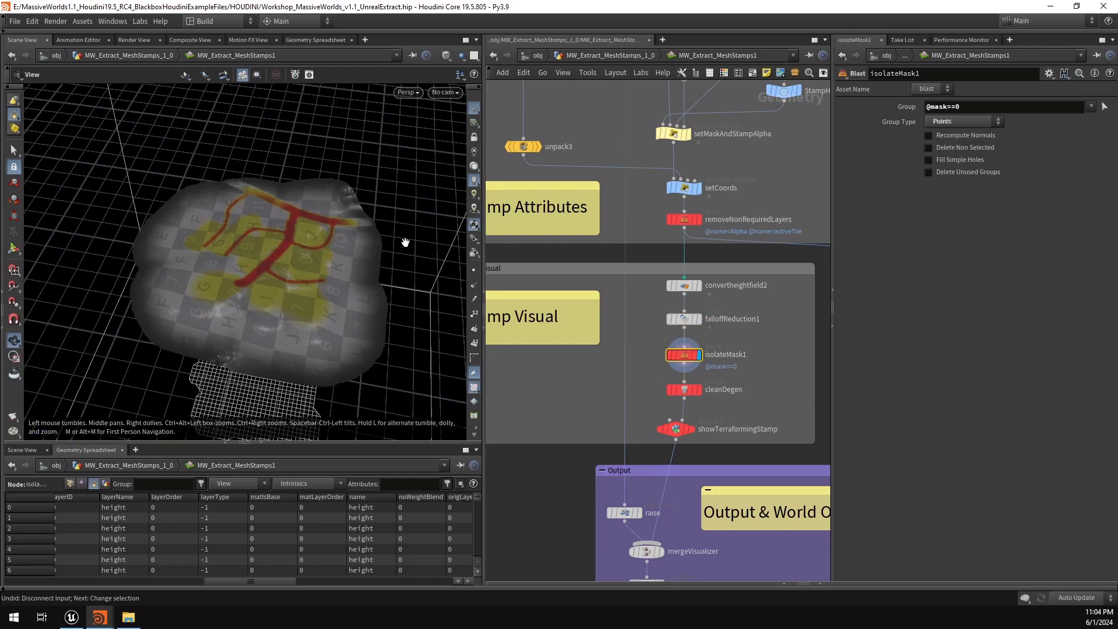
{"action": "left_click", "coordinate": [475, 110]}
{"action": "left_click", "coordinate": [704, 373]}
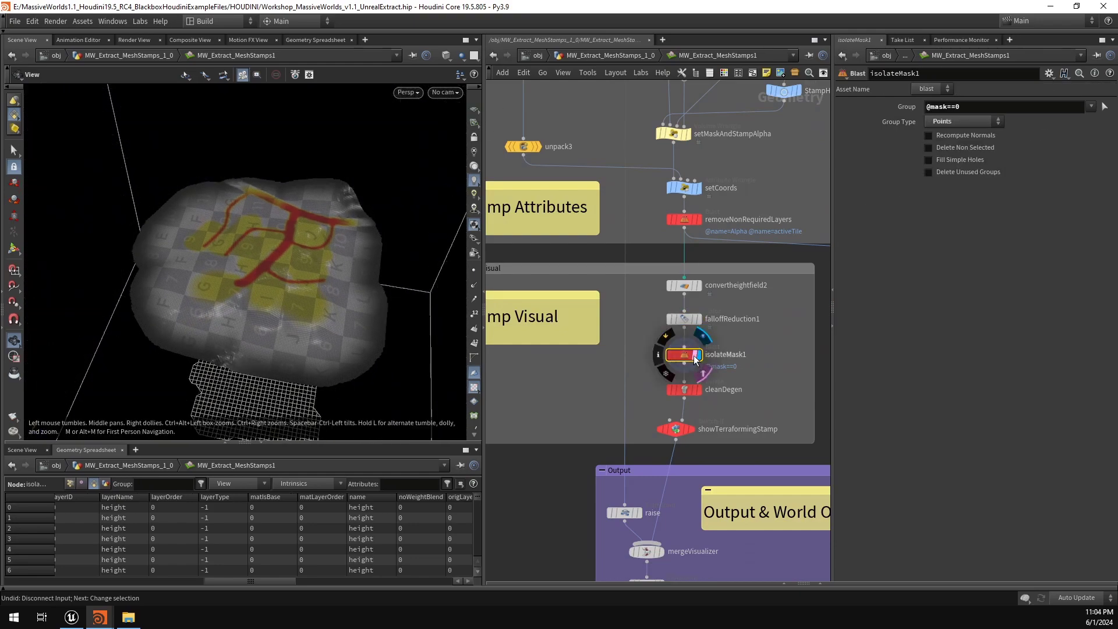
{"action": "left_click_drag", "start_coordinate": [342, 274], "coordinate": [343, 273]}
Step: Display the alphaLayer node in the Cut Stamp section to examine the stamp's alpha mask on the terrain
{"action": "scroll", "coordinate": [724, 349], "scroll_direction": "down", "scroll_amount": 4}
{"action": "middle_click_drag", "start_coordinate": [724, 350], "coordinate": [618, 432]}
{"action": "scroll", "coordinate": [764, 257], "scroll_direction": "up", "scroll_amount": 5}
{"action": "left_click", "coordinate": [708, 325]}
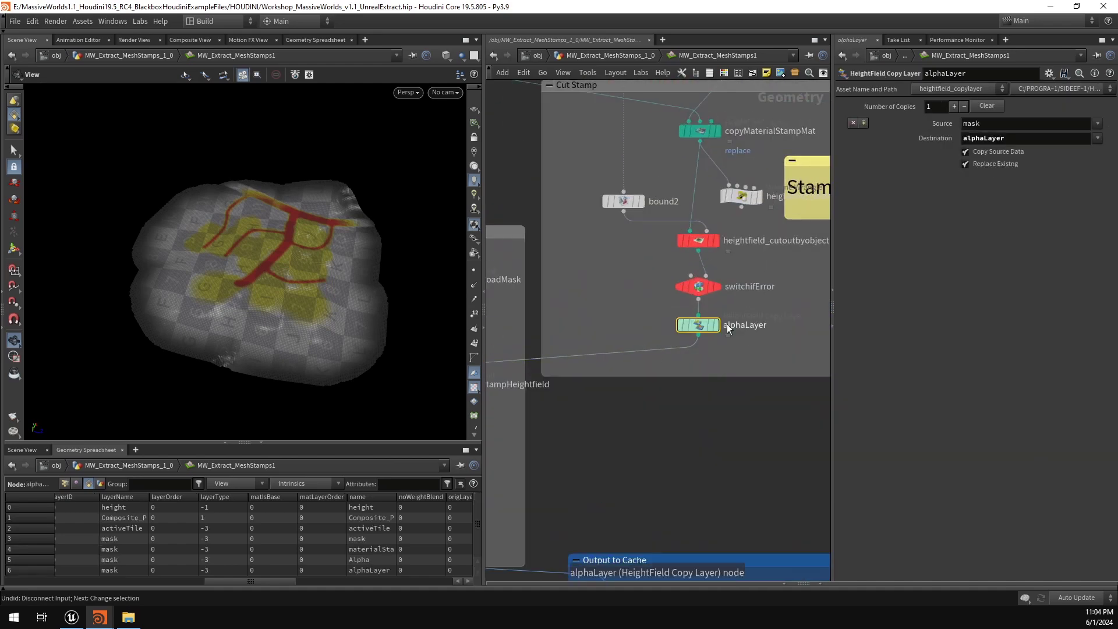
Step: Switch the display from alphaLayer back to falloffReduction1 to compare the alpha mask with the colored visual
{"action": "scroll", "coordinate": [732, 338], "scroll_direction": "down", "scroll_amount": 4}
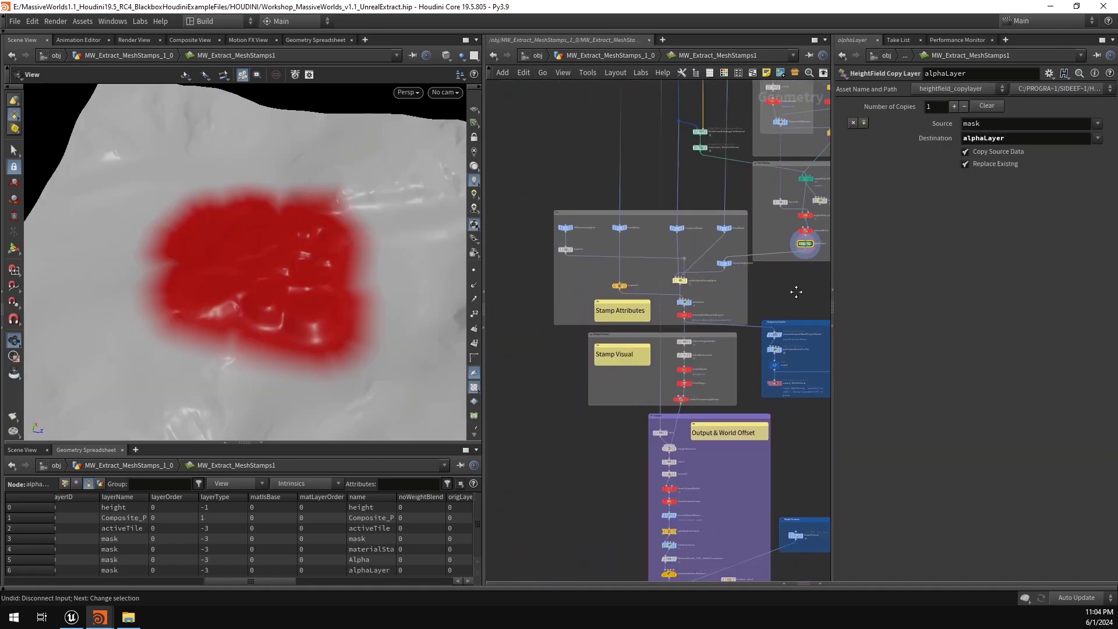
{"action": "scroll", "coordinate": [664, 349], "scroll_direction": "up", "scroll_amount": 4}
{"action": "left_click", "coordinate": [664, 351]}
{"action": "scroll", "coordinate": [743, 400], "scroll_direction": "down", "scroll_amount": 5}
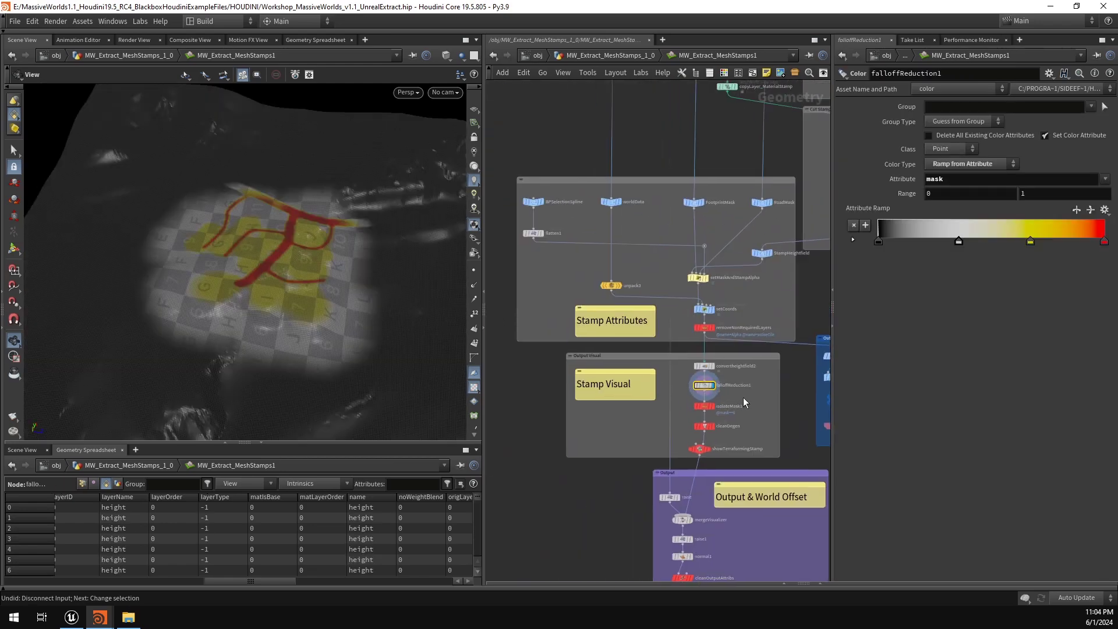
Step: Reconnect the BPSelectionSpline null's input to the output of MassiveWorlds_UTIL_ProcessBPSplinesInput1
{"action": "scroll", "coordinate": [602, 291], "scroll_direction": "up", "scroll_amount": 4}
{"action": "middle_click_drag", "start_coordinate": [585, 272], "coordinate": [634, 393]}
{"action": "middle_click_drag", "start_coordinate": [612, 226], "coordinate": [634, 281]}
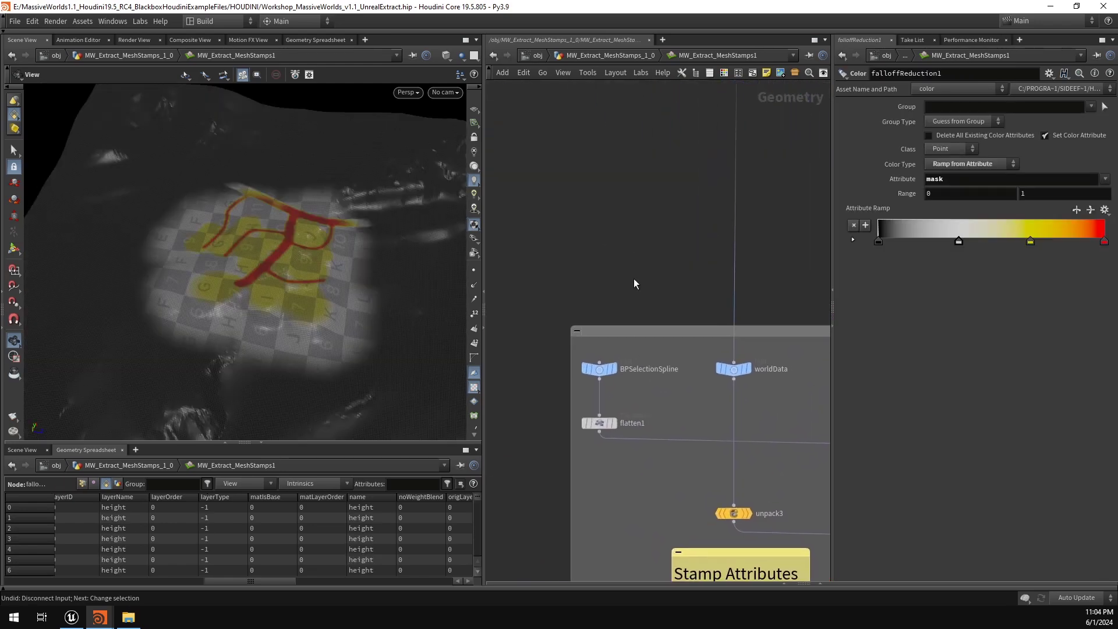
{"action": "left_click", "coordinate": [599, 364]}
{"action": "scroll", "coordinate": [609, 396], "scroll_direction": "down", "scroll_amount": 6}
{"action": "scroll", "coordinate": [587, 175], "scroll_direction": "up", "scroll_amount": 5}
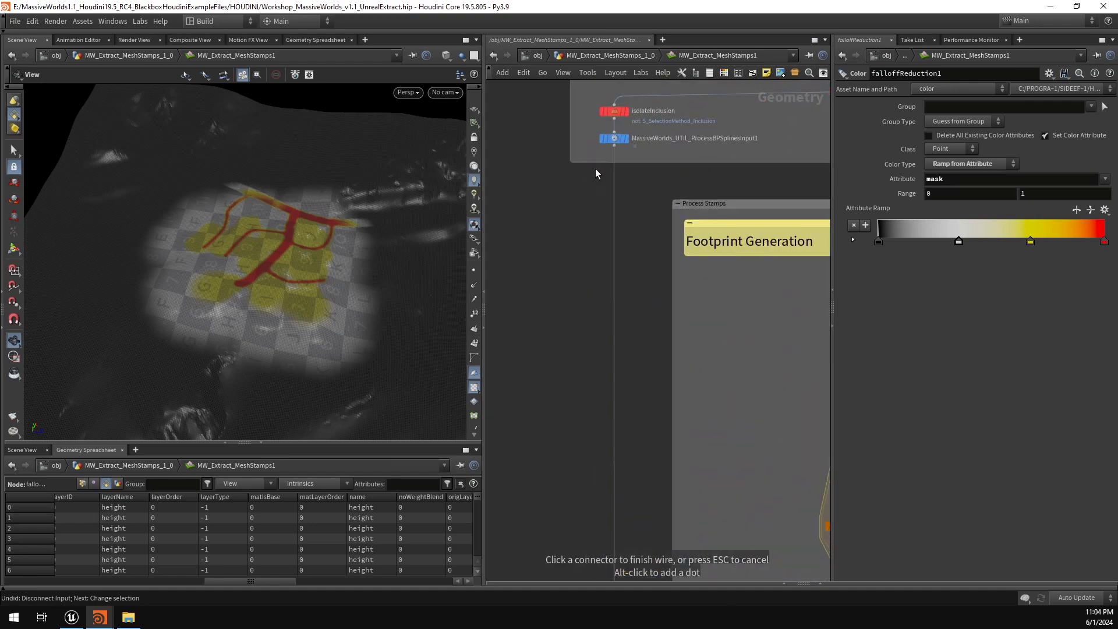
{"action": "left_click", "coordinate": [623, 139]}
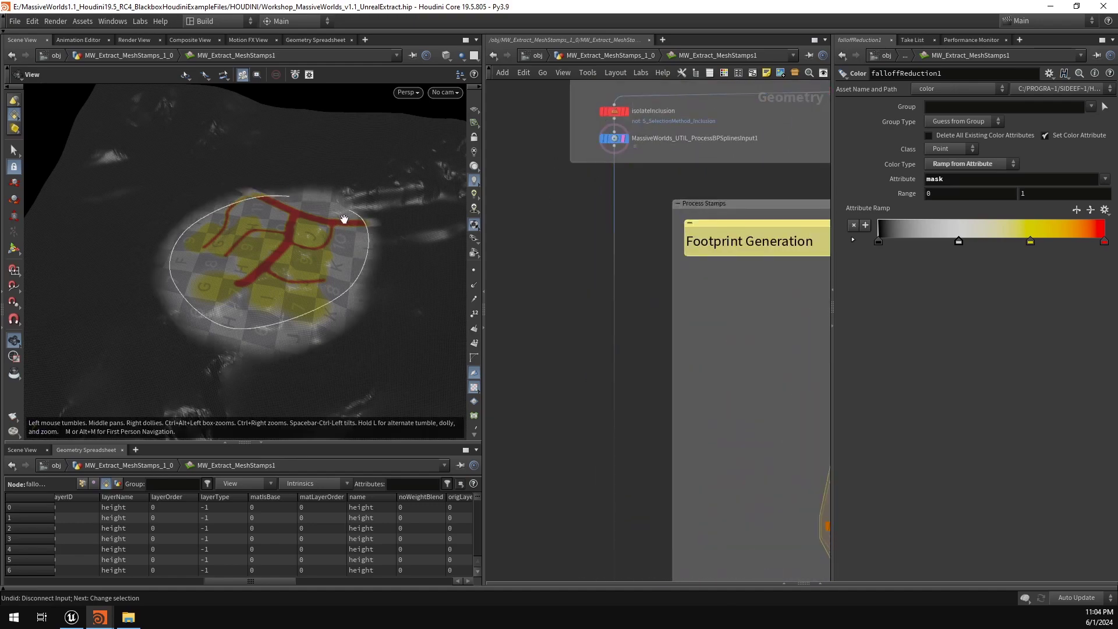
Step: Widen the parameter area so the full code lines of setMaskAndStampAlpha are readable
{"action": "mouse_move", "coordinate": [345, 219]}
{"action": "left_mouse_down"}
{"action": "mouse_move", "coordinate": [337, 260]}
{"action": "mouse_move", "coordinate": [339, 217]}
{"action": "left_mouse_up"}
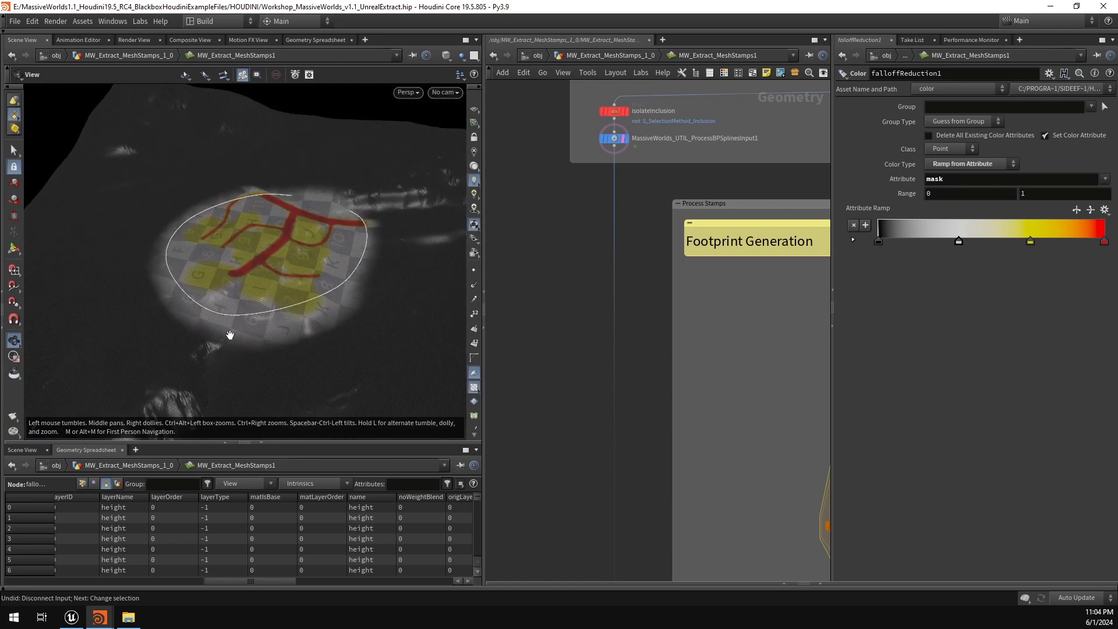
{"action": "mouse_move", "coordinate": [362, 305]}
{"action": "left_mouse_down"}
{"action": "mouse_move", "coordinate": [312, 270]}
{"action": "mouse_move", "coordinate": [322, 258]}
{"action": "left_mouse_up"}
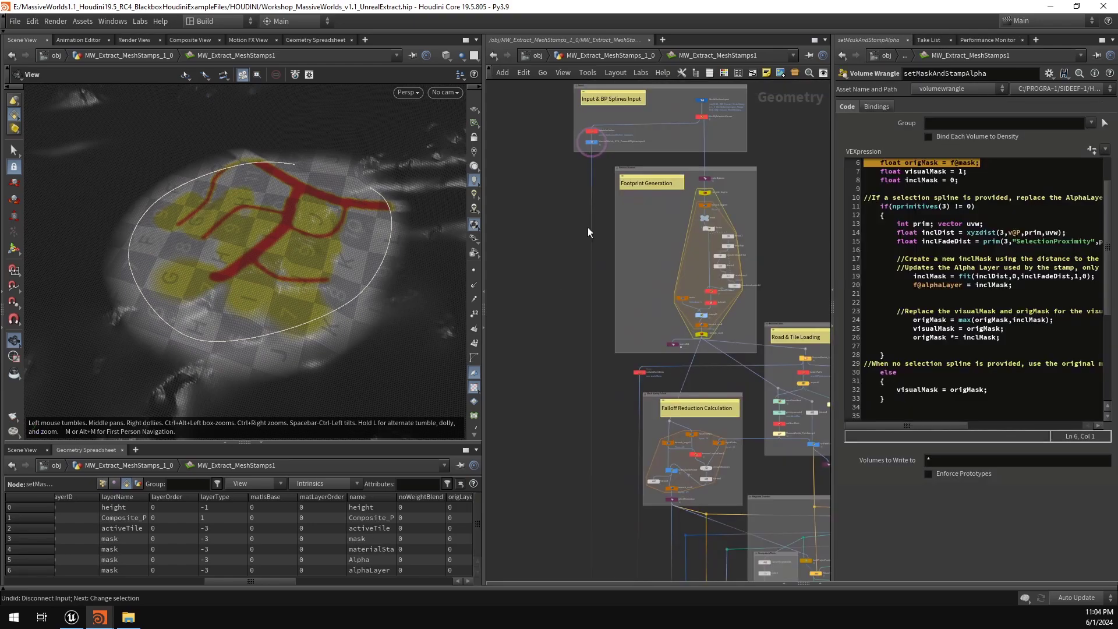
{"action": "left_click_drag", "start_coordinate": [834, 349], "coordinate": [679, 348]}
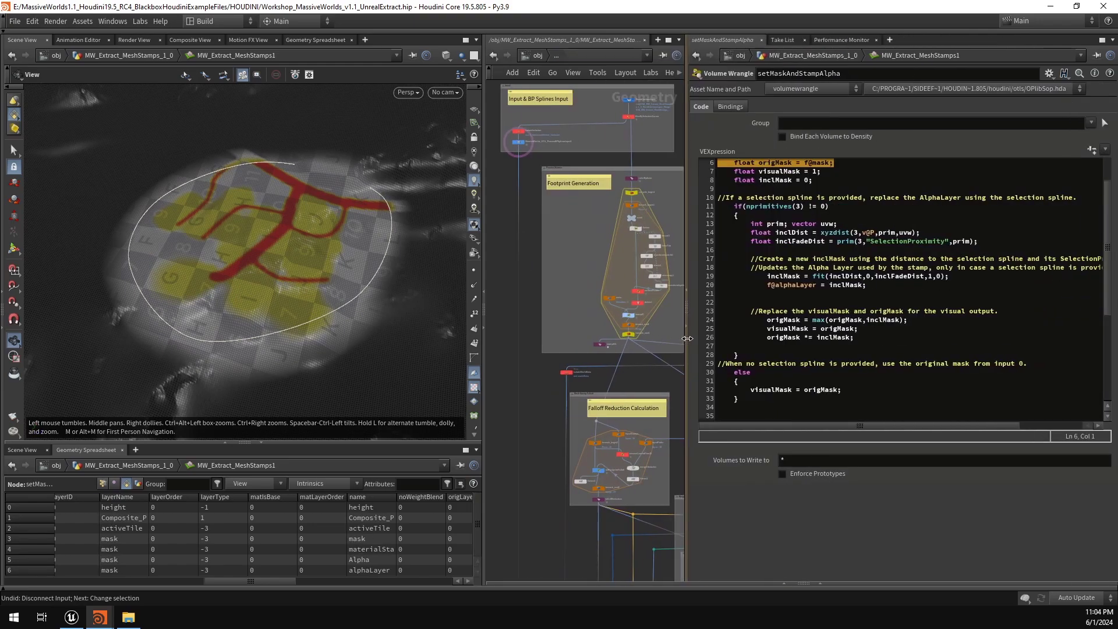
{"action": "scroll", "coordinate": [569, 358], "scroll_direction": "up", "scroll_amount": 10}
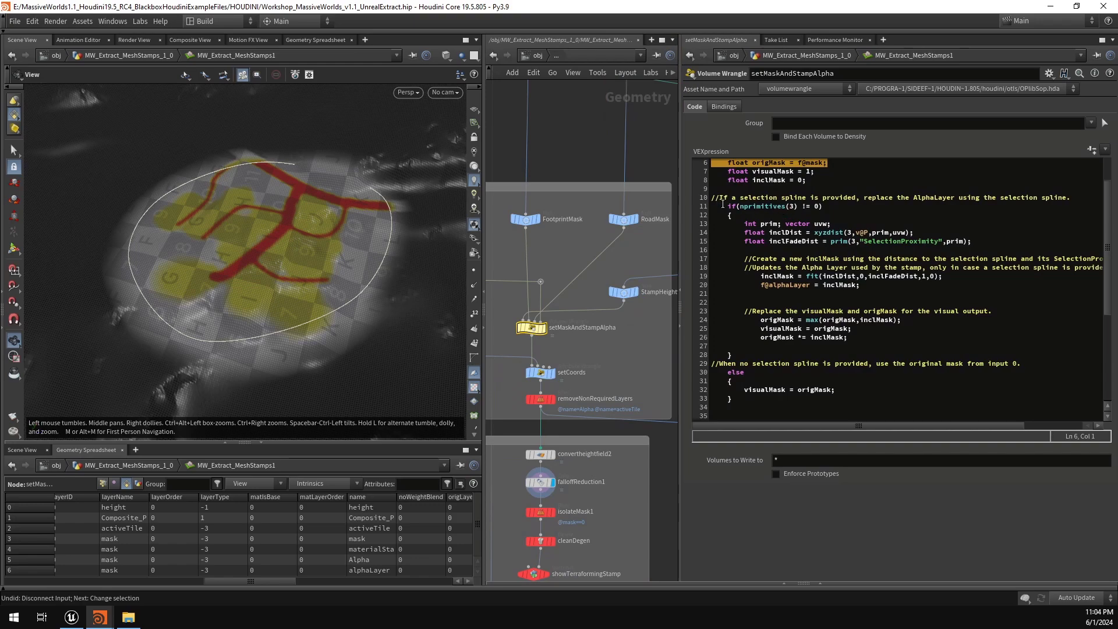
Step: Examine the nprimitives(3) != 0 block in setMaskAndStampAlpha's code, down to the line assigning inclMask to f@alphaLayer
{"action": "left_click_drag", "start_coordinate": [711, 207], "coordinate": [861, 207]}
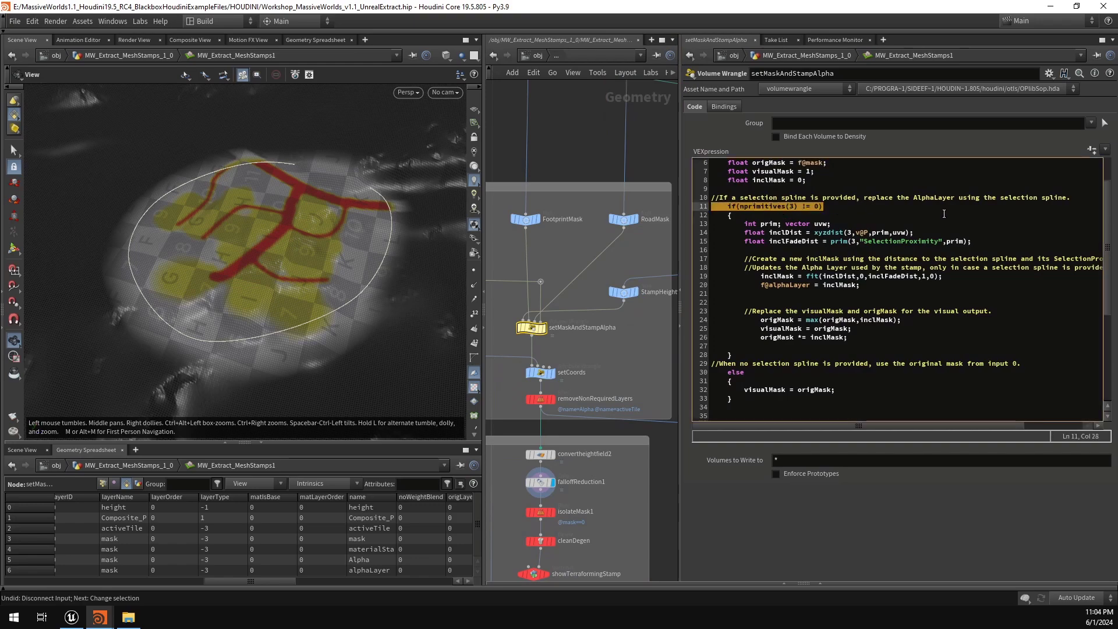
{"action": "left_click", "coordinate": [944, 215]}
{"action": "left_click_drag", "start_coordinate": [713, 224], "coordinate": [997, 285]}
{"action": "left_click", "coordinate": [864, 286]}
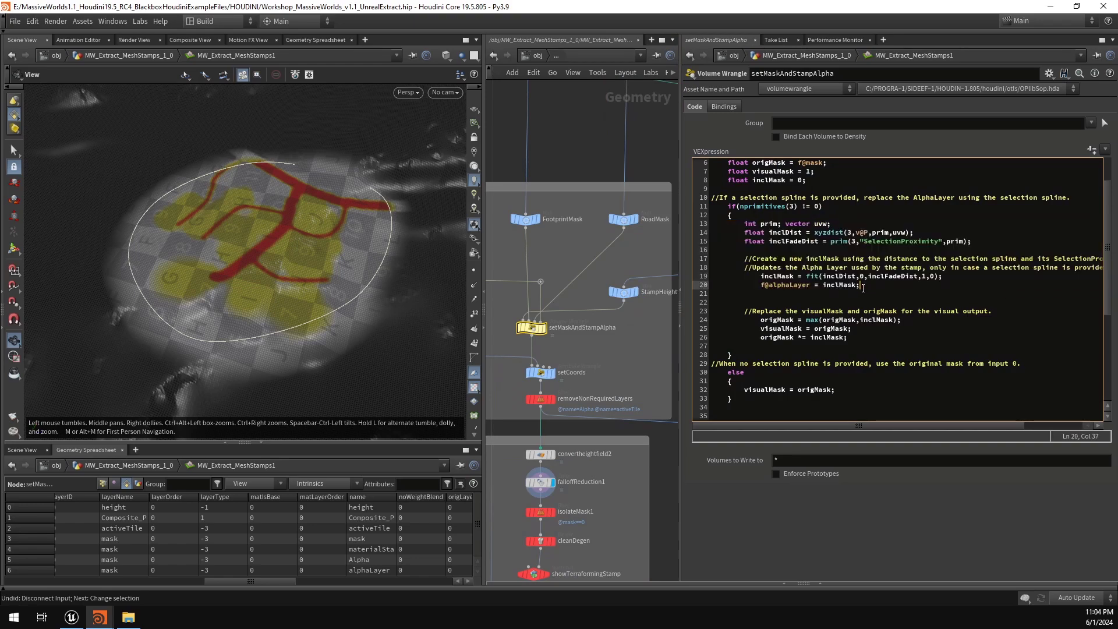
{"action": "left_click_drag", "start_coordinate": [840, 285], "coordinate": [823, 285]}
{"action": "left_click", "coordinate": [866, 284]}
Step: Examine the xyzdist call for inclDist and the SelectionProximity lookup for inclFadeDist in the wrangle code
{"action": "left_click_drag", "start_coordinate": [916, 233], "coordinate": [812, 233]}
{"action": "left_click_drag", "start_coordinate": [973, 240], "coordinate": [774, 243]}
{"action": "left_click", "coordinate": [813, 249]}
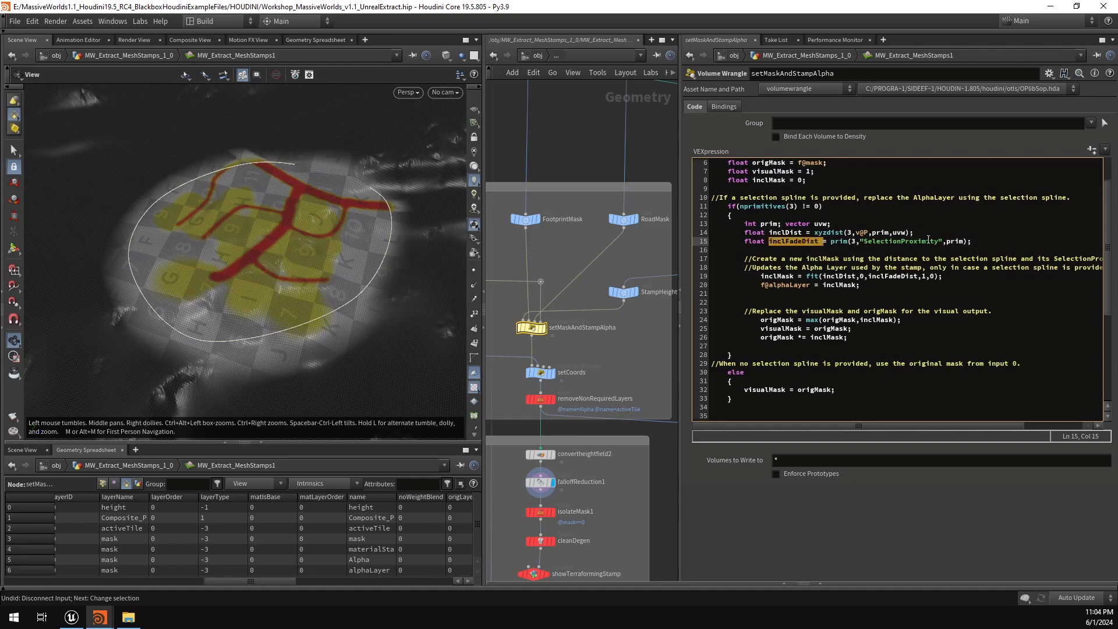
{"action": "left_click_drag", "start_coordinate": [972, 241], "coordinate": [831, 242]}
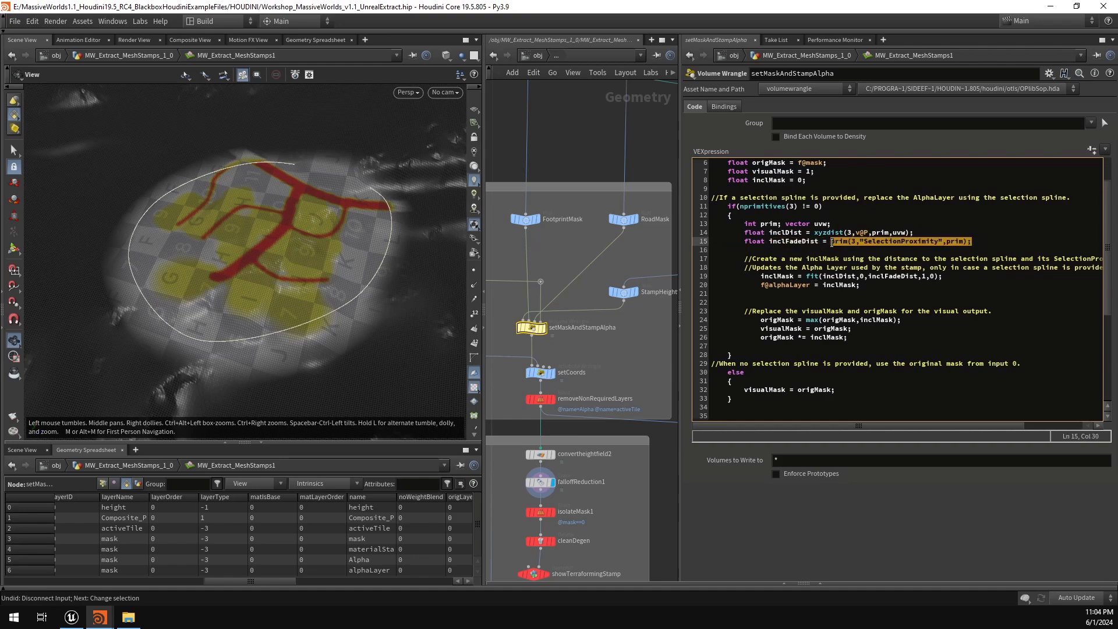
{"action": "left_click", "coordinate": [986, 242]}
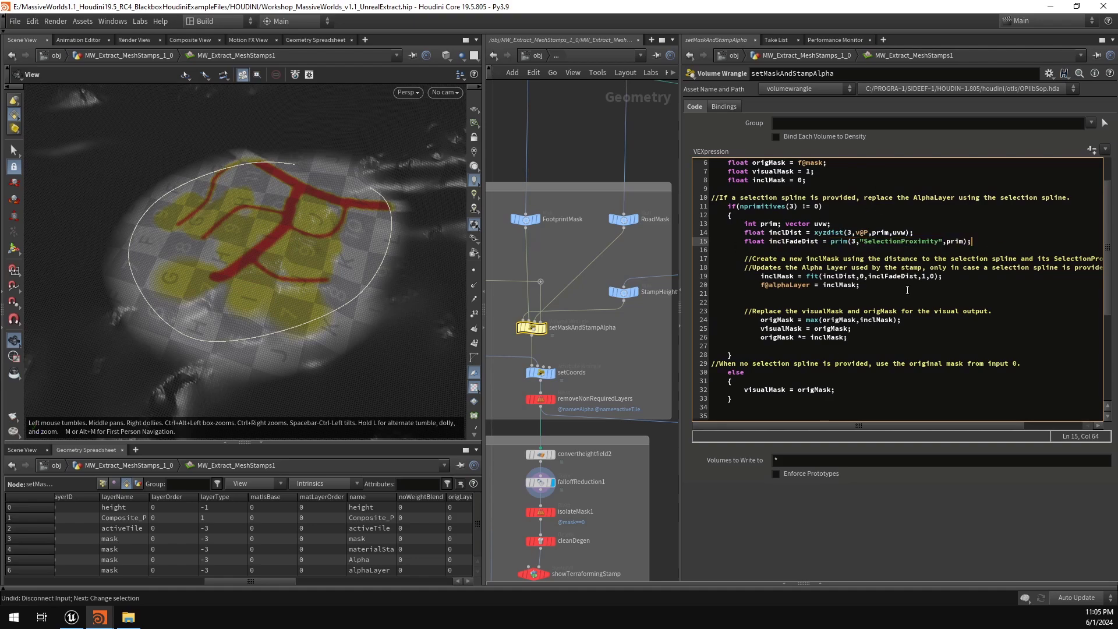
Step: Display the alphaLayer node to examine the original alpha mask against the selection spline outline
{"action": "scroll", "coordinate": [589, 333], "scroll_direction": "down", "scroll_amount": 5}
{"action": "middle_click_drag", "start_coordinate": [599, 443], "coordinate": [582, 335]}
{"action": "scroll", "coordinate": [583, 333], "scroll_direction": "up", "scroll_amount": 6}
{"action": "left_click_drag", "start_coordinate": [602, 313], "coordinate": [548, 347]}
{"action": "left_click", "coordinate": [567, 329]}
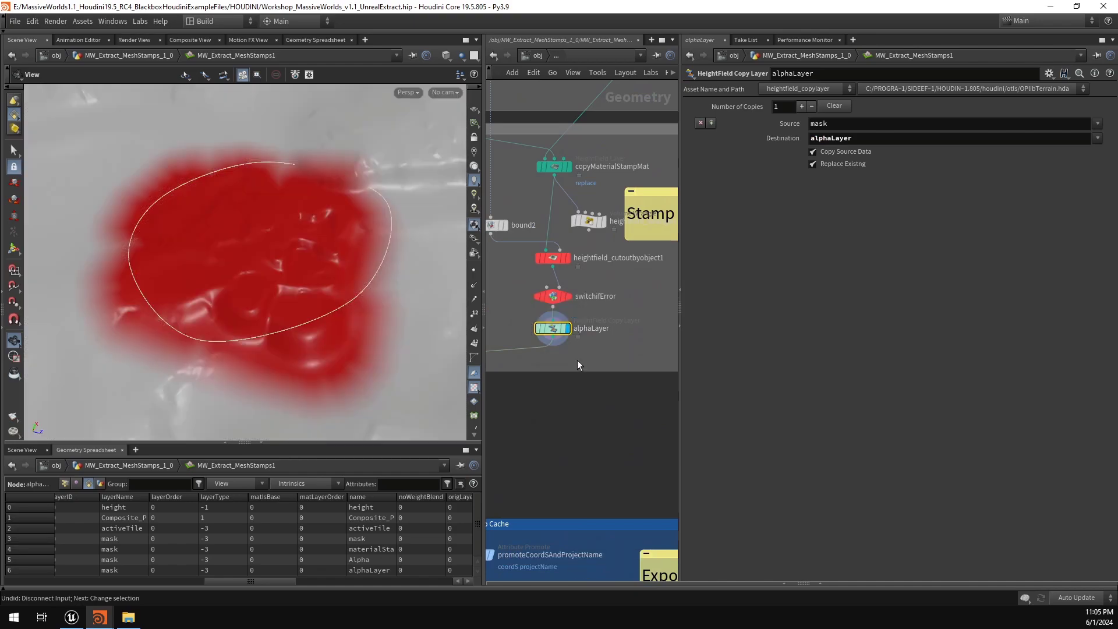
Step: Display and select setMaskAndStampAlpha, and highlight the code line visualMask = origMask
{"action": "middle_click_drag", "start_coordinate": [579, 365], "coordinate": [610, 340]}
{"action": "left_click", "coordinate": [568, 310]}
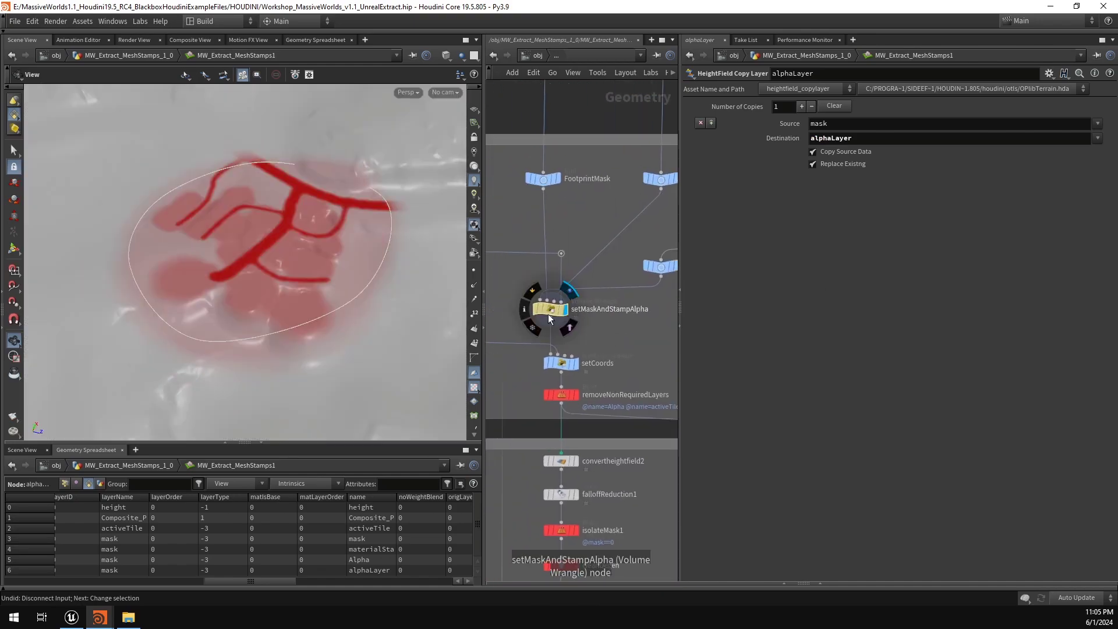
{"action": "left_click", "coordinate": [551, 309]}
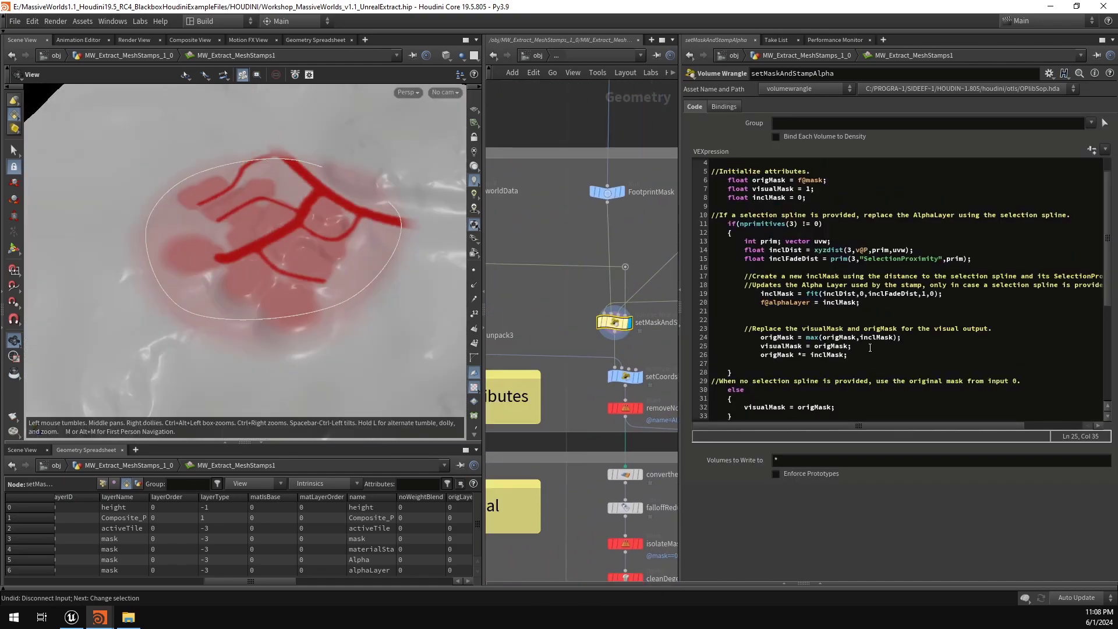
{"action": "left_click_drag", "start_coordinate": [879, 347], "coordinate": [693, 349]}
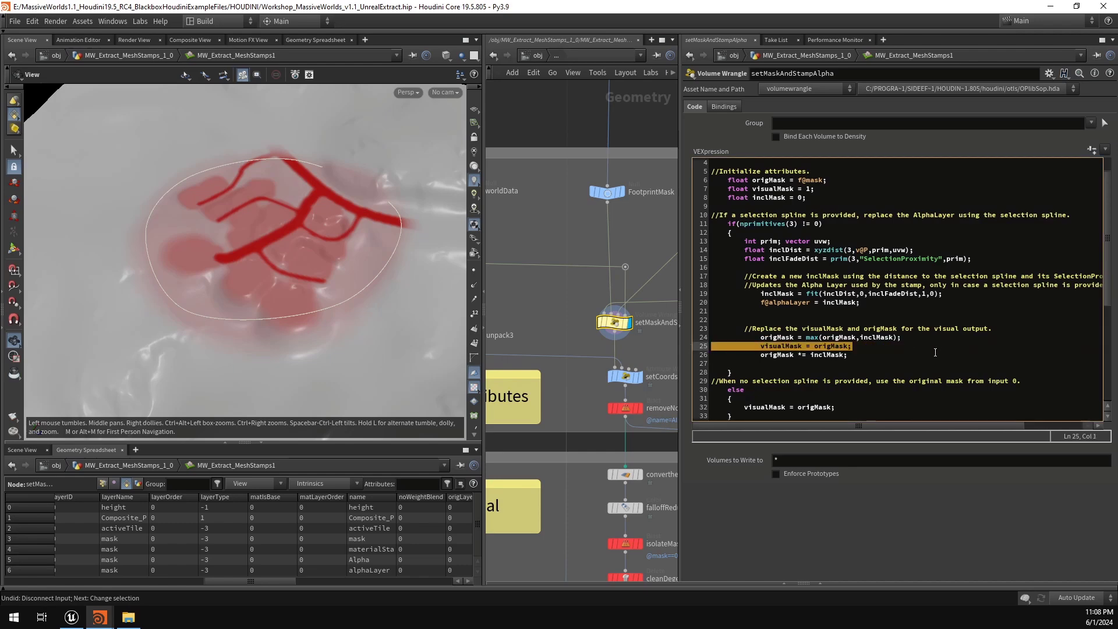
{"action": "left_click", "coordinate": [936, 352]}
Step: Switch to Unreal Editor to view the stamp visual around the village, and return to Houdini
{"action": "left_click", "coordinate": [71, 618]}
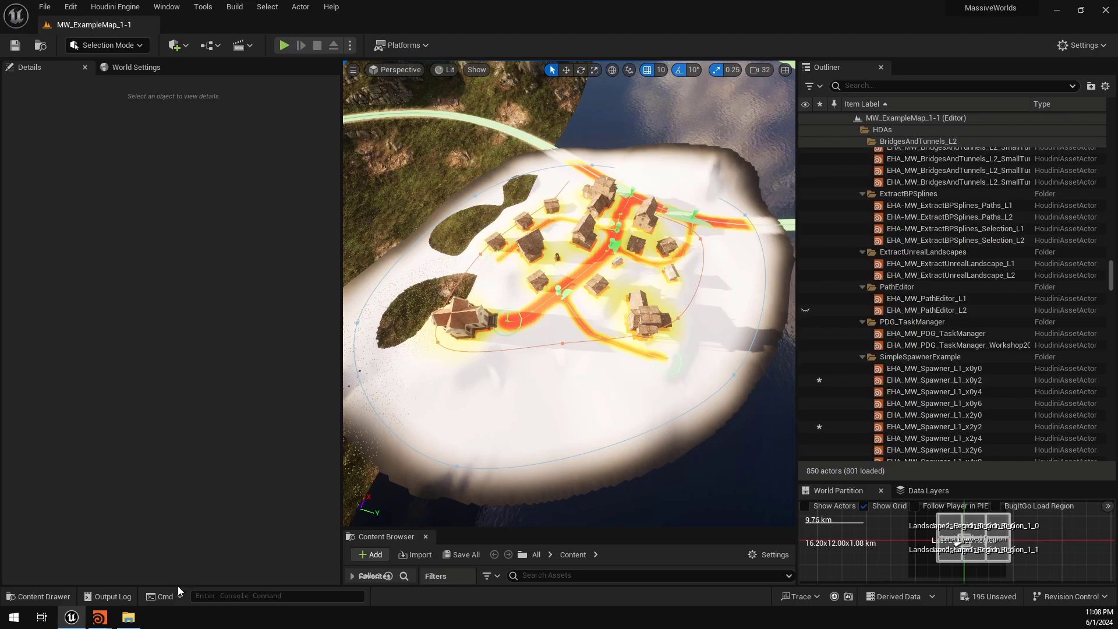
{"action": "mouse_move", "coordinate": [100, 617]}
{"action": "left_click", "coordinate": [152, 567]}
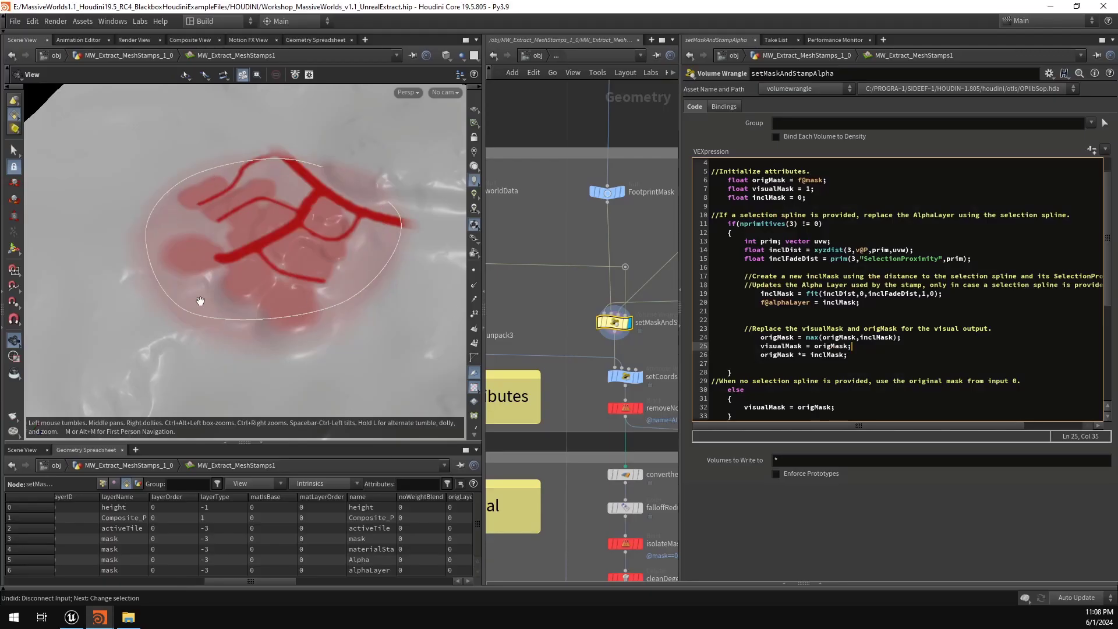
Step: Examine how the code sets visualMask with a selection spline and in the else branch without one
{"action": "left_click_drag", "start_coordinate": [882, 347], "coordinate": [671, 344]}
{"action": "middle_click_drag", "start_coordinate": [491, 294], "coordinate": [643, 340]}
{"action": "scroll", "coordinate": [636, 339], "scroll_direction": "down", "scroll_amount": 3}
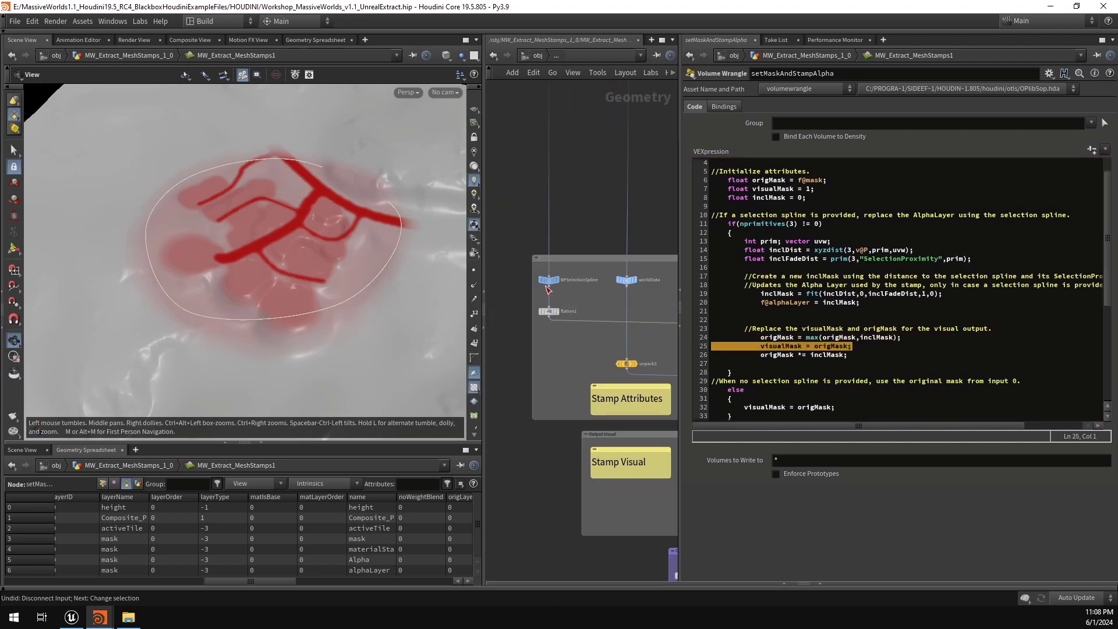
{"action": "middle_click_drag", "start_coordinate": [585, 306], "coordinate": [468, 264]}
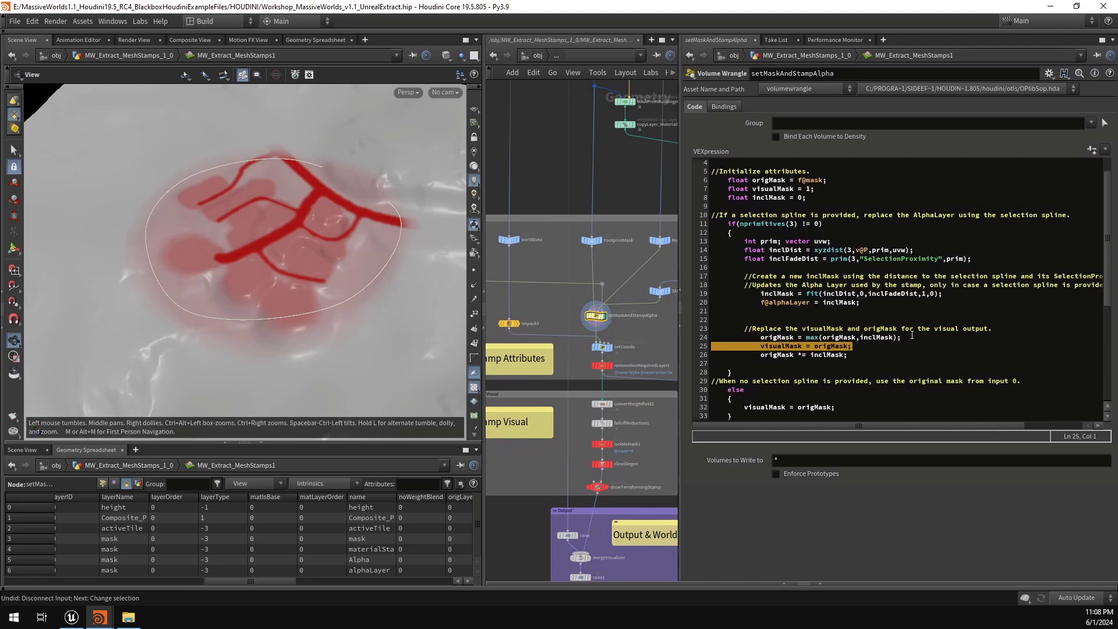
{"action": "scroll", "coordinate": [875, 309], "scroll_direction": "down", "scroll_amount": 4}
{"action": "left_click_drag", "start_coordinate": [844, 304], "coordinate": [694, 309]}
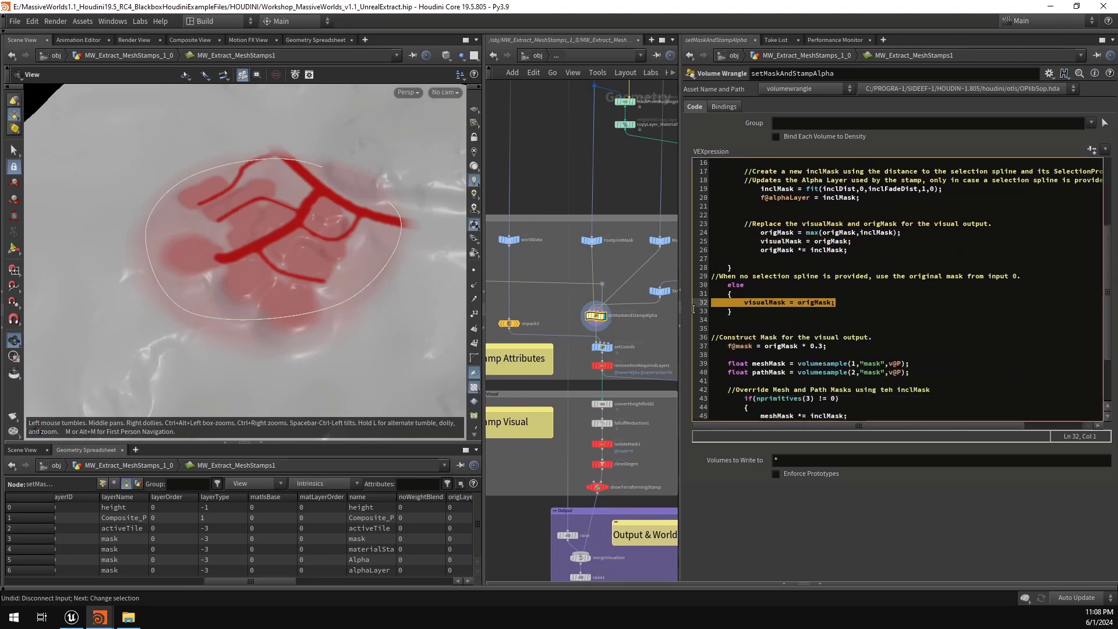
{"action": "left_click", "coordinate": [838, 303]}
{"action": "scroll", "coordinate": [851, 302], "scroll_direction": "up", "scroll_amount": 5}
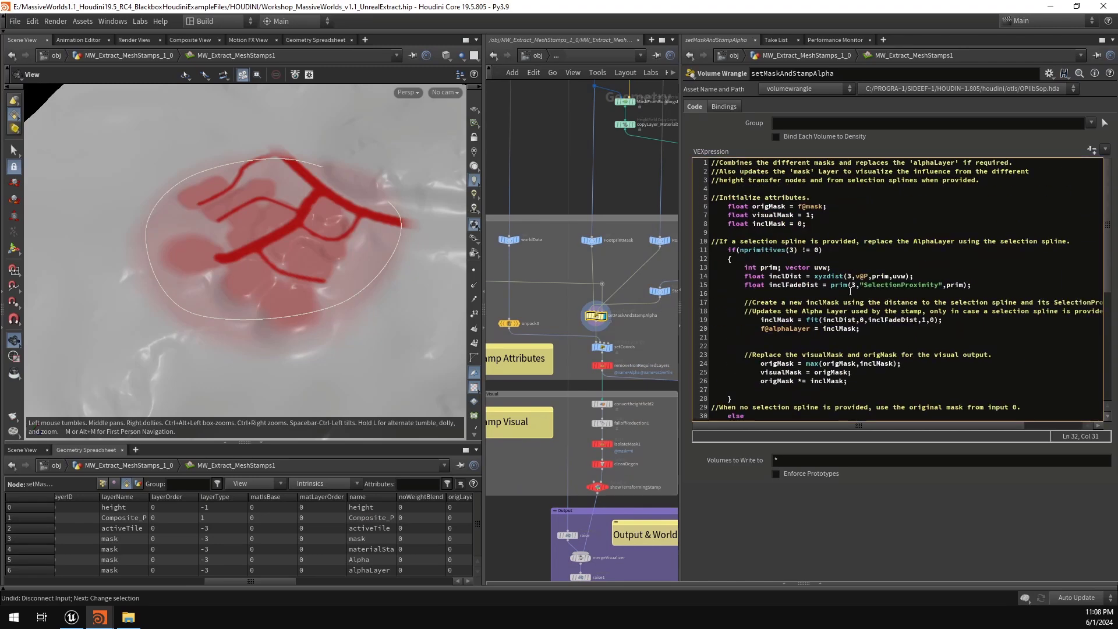
Step: Highlight the line float origMask = f@mask and display StampHeightfield to examine its source mask
{"action": "left_click_drag", "start_coordinate": [827, 207], "coordinate": [712, 213]}
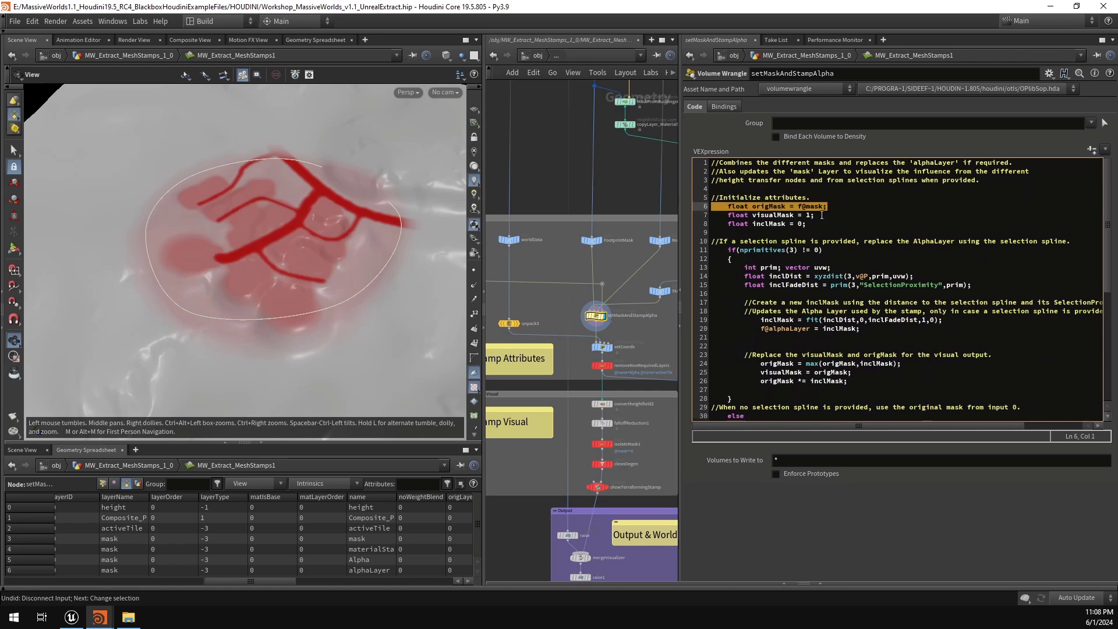
{"action": "middle_click_drag", "start_coordinate": [662, 296], "coordinate": [603, 300]}
{"action": "scroll", "coordinate": [604, 300], "scroll_direction": "up", "scroll_amount": 3}
{"action": "left_click", "coordinate": [611, 296]}
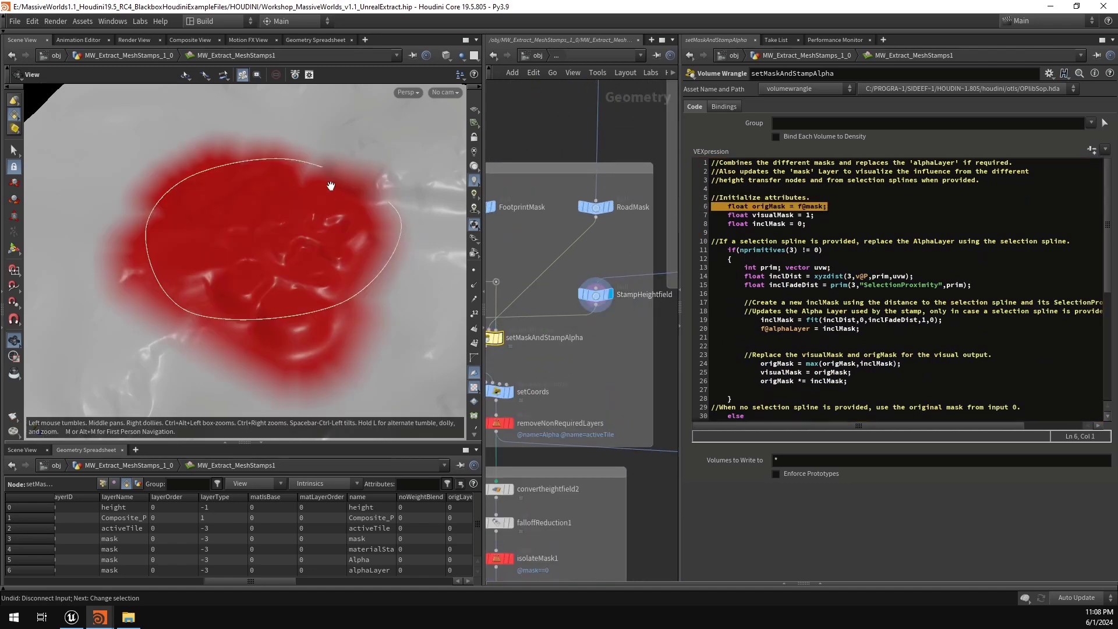
{"action": "mouse_move", "coordinate": [307, 234]}
{"action": "left_mouse_down"}
{"action": "mouse_move", "coordinate": [313, 270]}
{"action": "mouse_move", "coordinate": [311, 236]}
{"action": "left_mouse_up"}
Step: Show the falloffReduction node as a template so the building footprints overlay the terrain
{"action": "scroll", "coordinate": [602, 339], "scroll_direction": "down", "scroll_amount": 8}
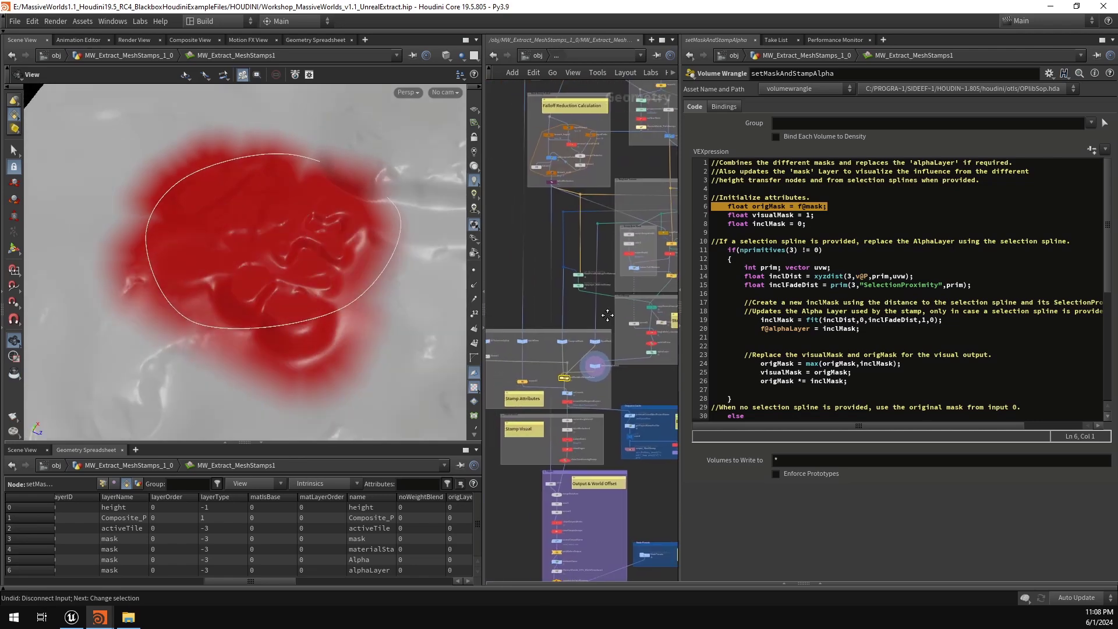
{"action": "scroll", "coordinate": [564, 189], "scroll_direction": "up", "scroll_amount": 5}
{"action": "left_click", "coordinate": [533, 185]}
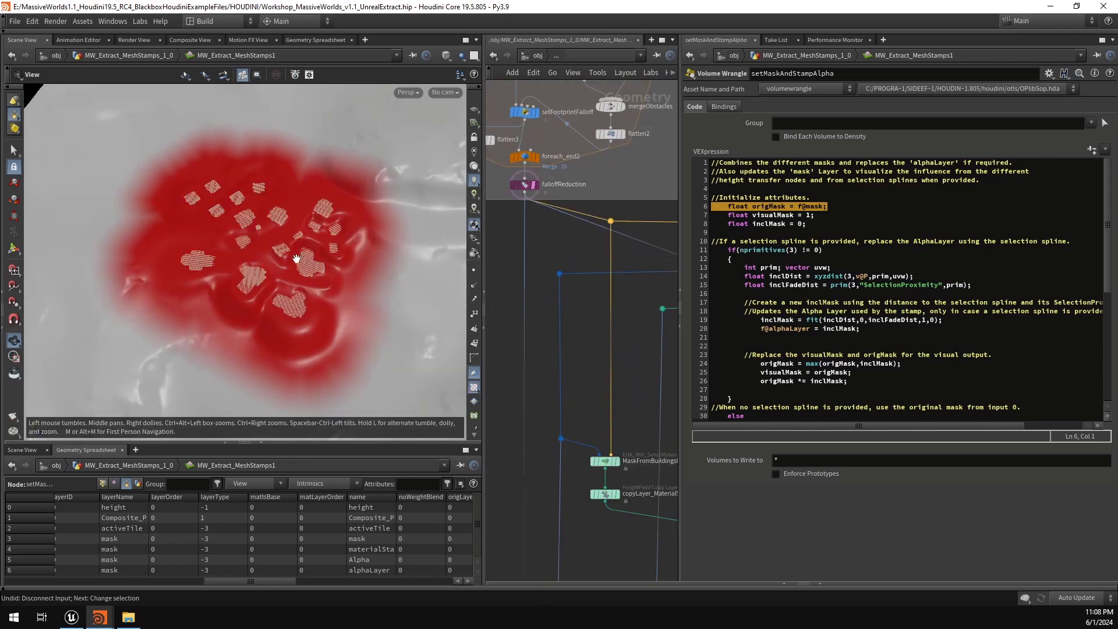
Step: Display setMaskAndStampAlpha and examine the line f@mask = origMask * 0.3 that constructs the visual mask
{"action": "scroll", "coordinate": [542, 333], "scroll_direction": "down", "scroll_amount": 4}
{"action": "middle_click_drag", "start_coordinate": [562, 337], "coordinate": [613, 151]}
{"action": "scroll", "coordinate": [616, 341], "scroll_direction": "up", "scroll_amount": 5}
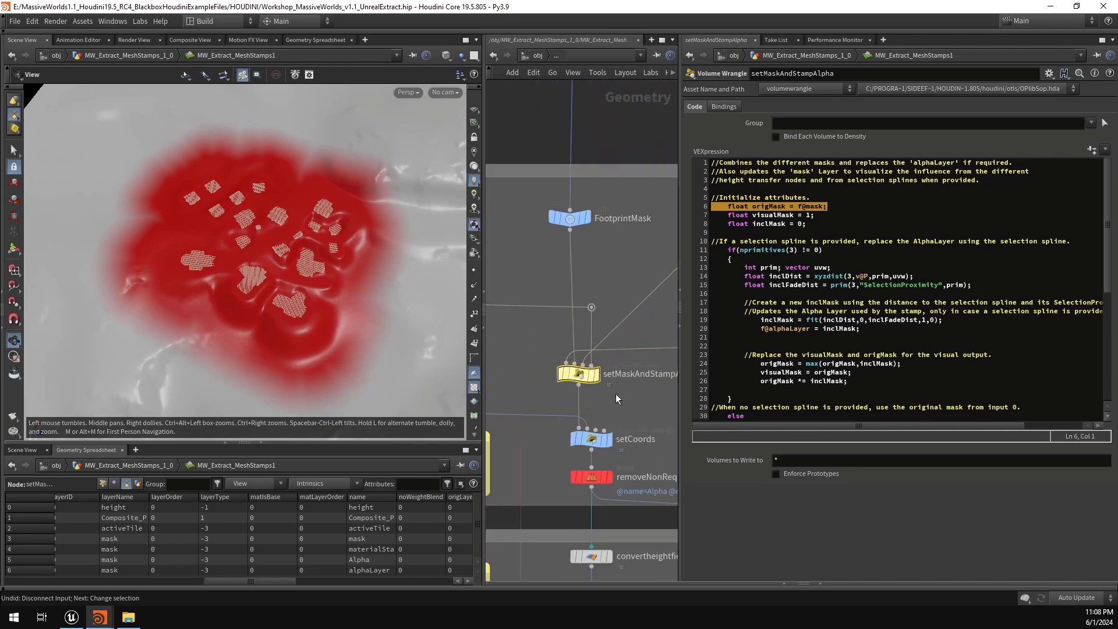
{"action": "left_click", "coordinate": [597, 376]}
{"action": "scroll", "coordinate": [895, 289], "scroll_direction": "down", "scroll_amount": 8}
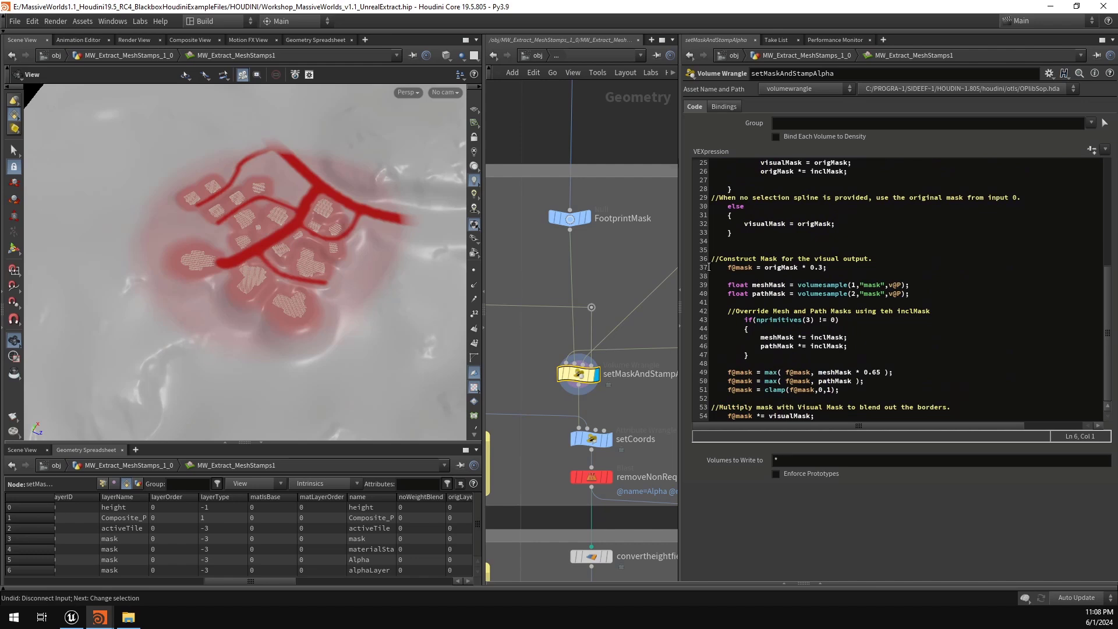
{"action": "left_click_drag", "start_coordinate": [712, 266], "coordinate": [833, 268]}
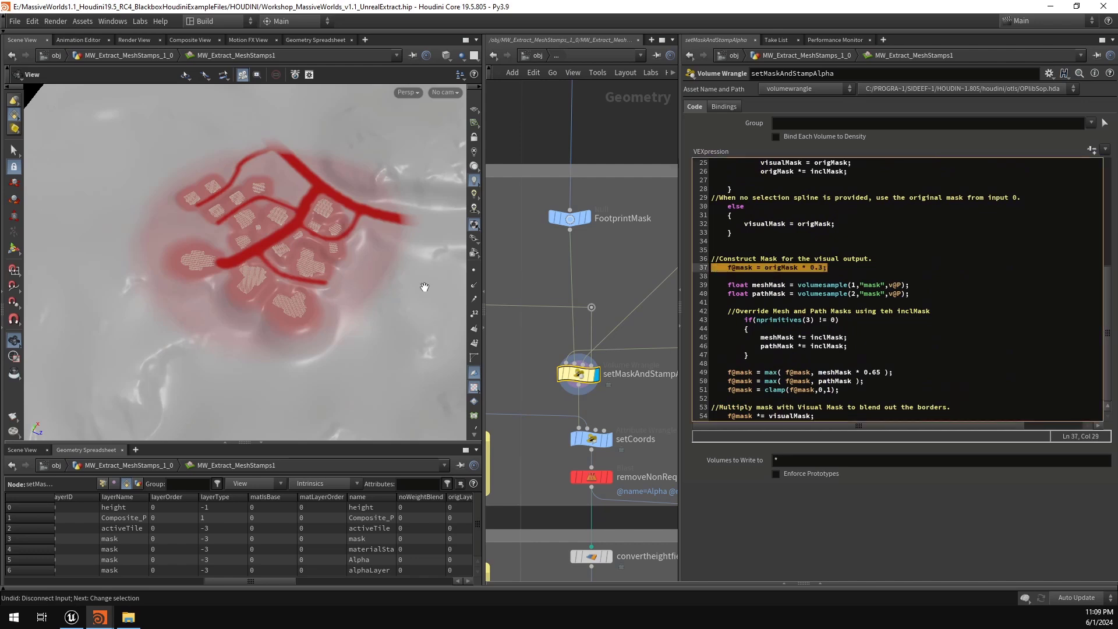
{"action": "left_click", "coordinate": [846, 266]}
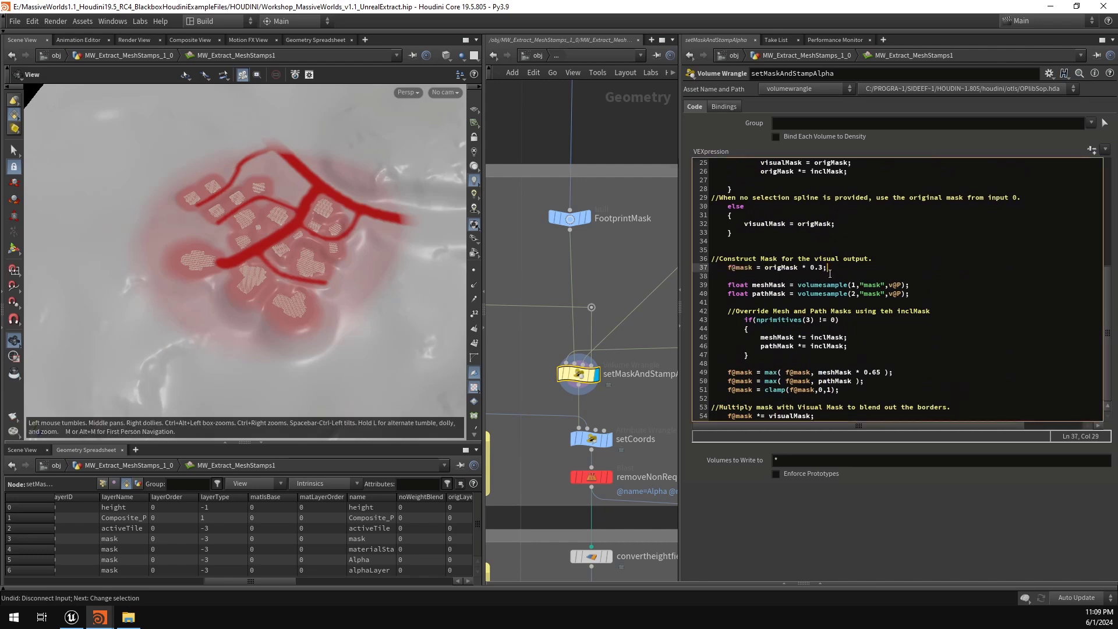
Step: Inspect the FootprintMask and RoadMask inputs, and reselect setMaskAndStampAlpha
{"action": "middle_click_drag", "start_coordinate": [609, 260], "coordinate": [548, 289]}
{"action": "left_click", "coordinate": [509, 246]}
{"action": "middle_click_drag", "start_coordinate": [626, 288], "coordinate": [535, 303]}
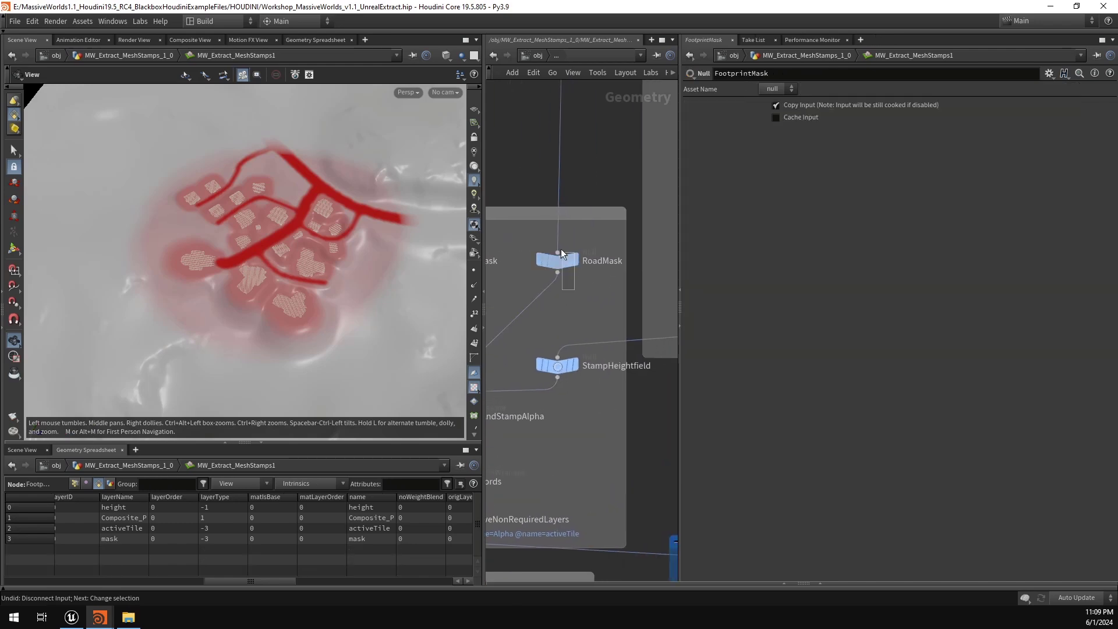
{"action": "middle_click_drag", "start_coordinate": [561, 249], "coordinate": [665, 217]}
{"action": "left_click", "coordinate": [529, 383]}
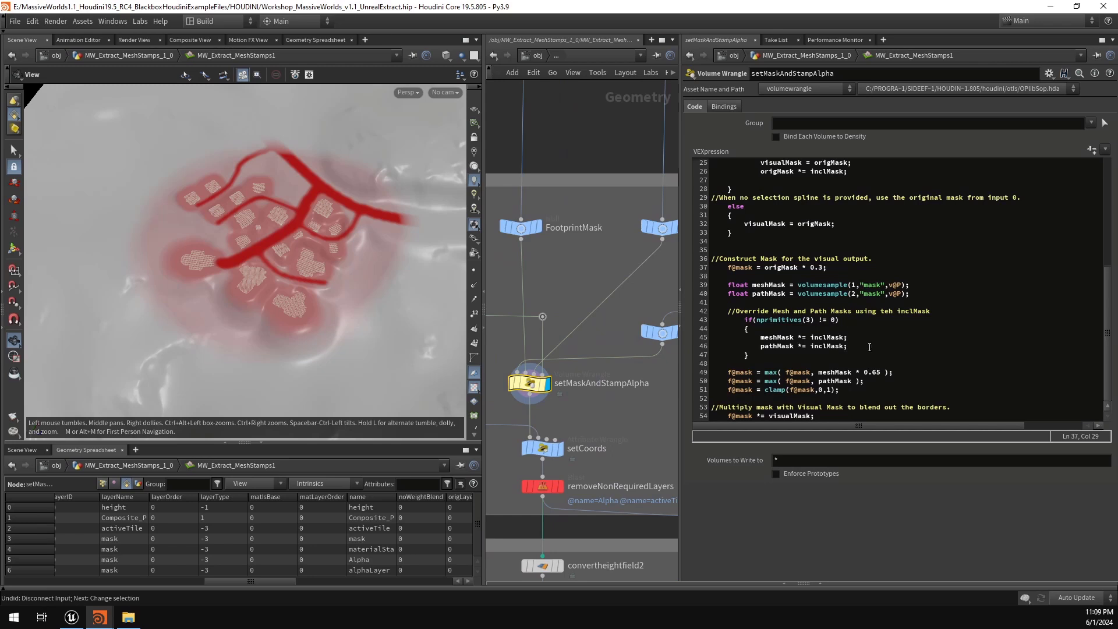
Step: Examine the code that samples meshMask and pathMask, combines them into f@mask, and multiplies it by visualMask
{"action": "left_click_drag", "start_coordinate": [910, 293], "coordinate": [712, 285]}
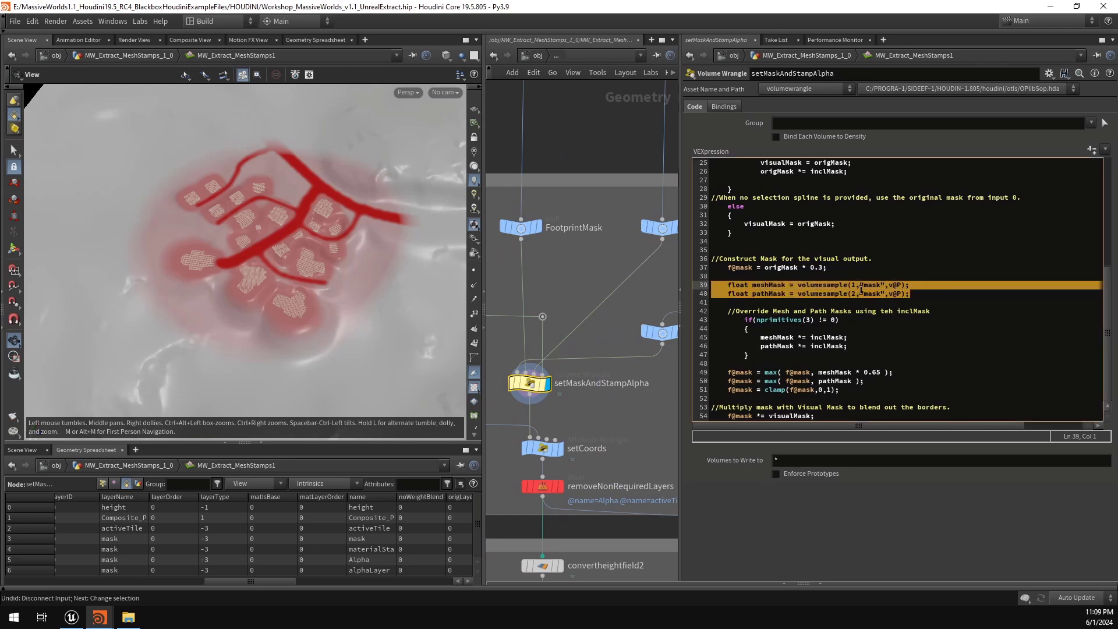
{"action": "left_click", "coordinate": [920, 286]}
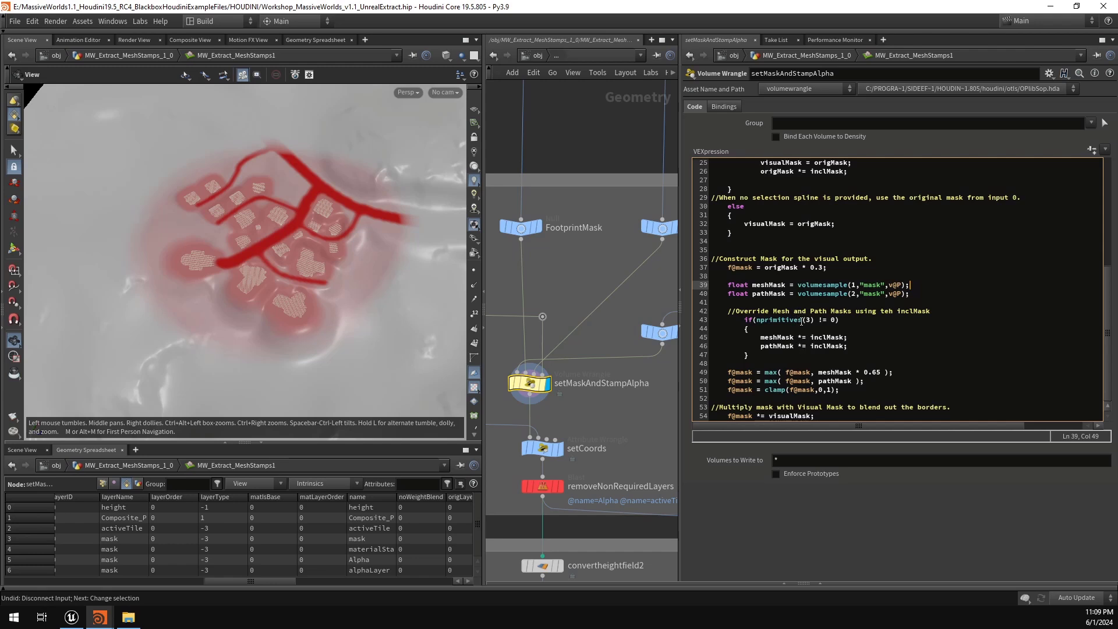
{"action": "left_click_drag", "start_coordinate": [897, 392], "coordinate": [716, 376]}
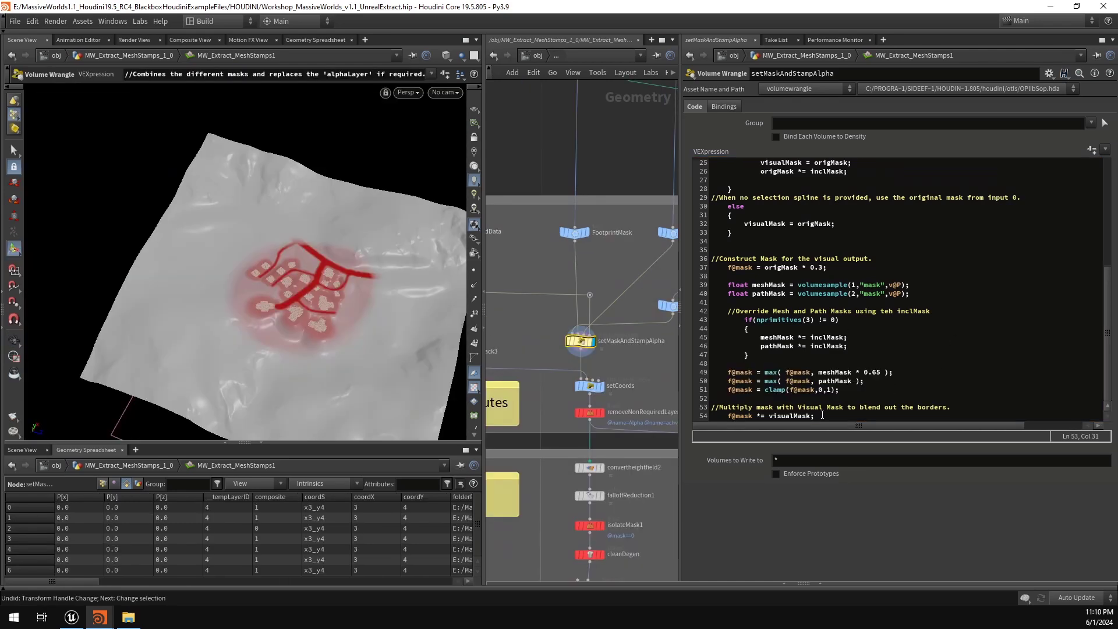
{"action": "left_click_drag", "start_coordinate": [842, 417], "coordinate": [665, 416]}
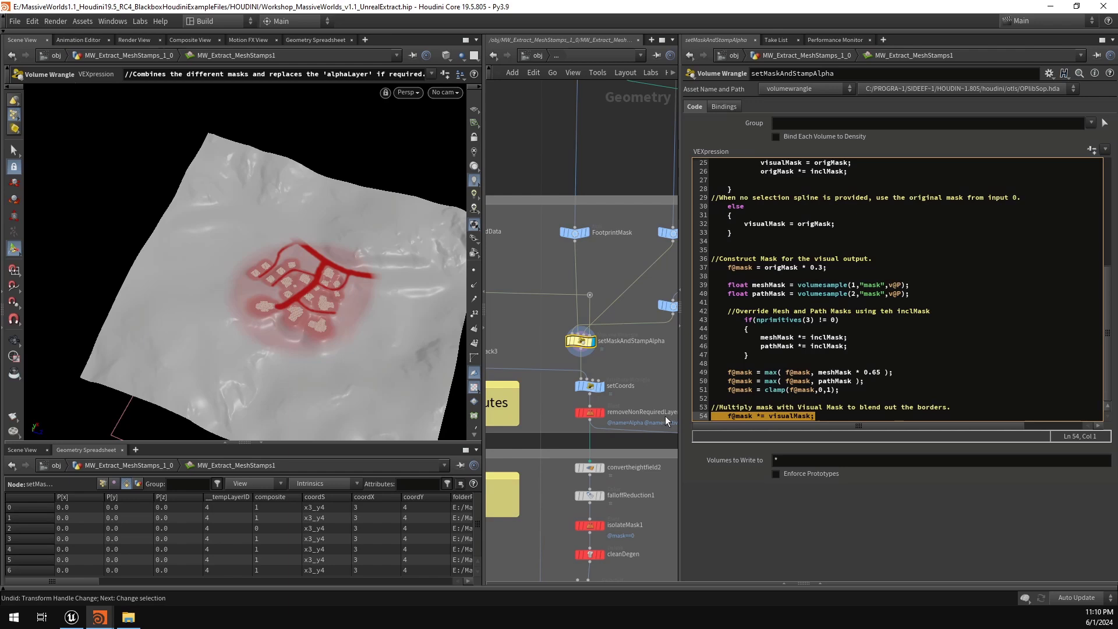
{"action": "left_click", "coordinate": [854, 418]}
Step: Select the flatten1 transform node below BPSelectionSpline to examine its scale settings
{"action": "scroll", "coordinate": [631, 358], "scroll_direction": "down", "scroll_amount": 5}
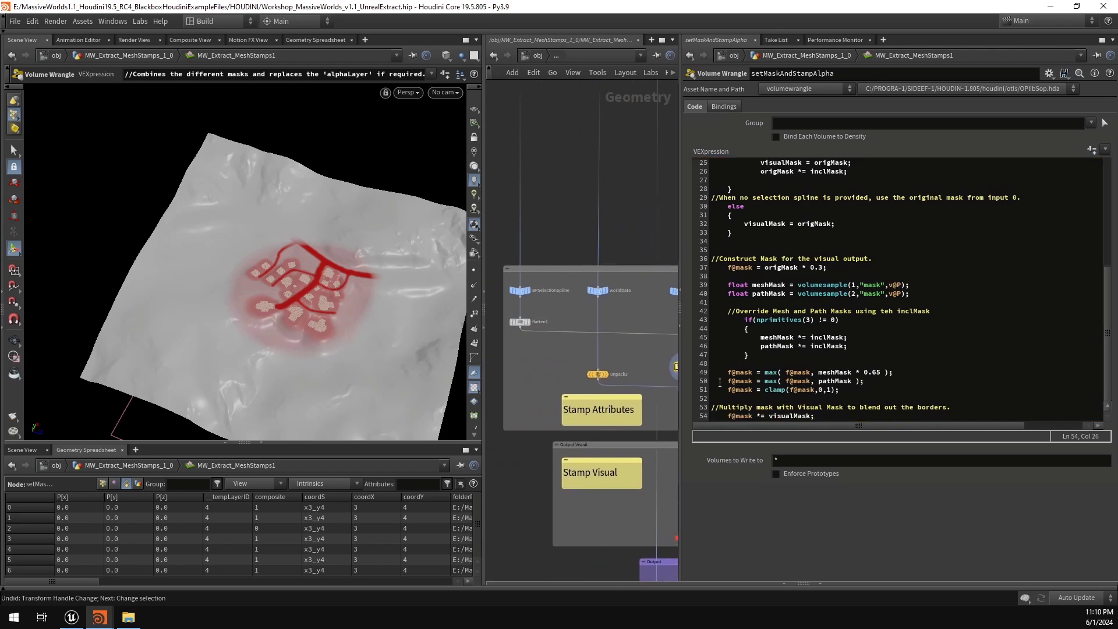
{"action": "middle_click_drag", "start_coordinate": [592, 351], "coordinate": [631, 361]}
{"action": "left_click", "coordinate": [587, 341]}
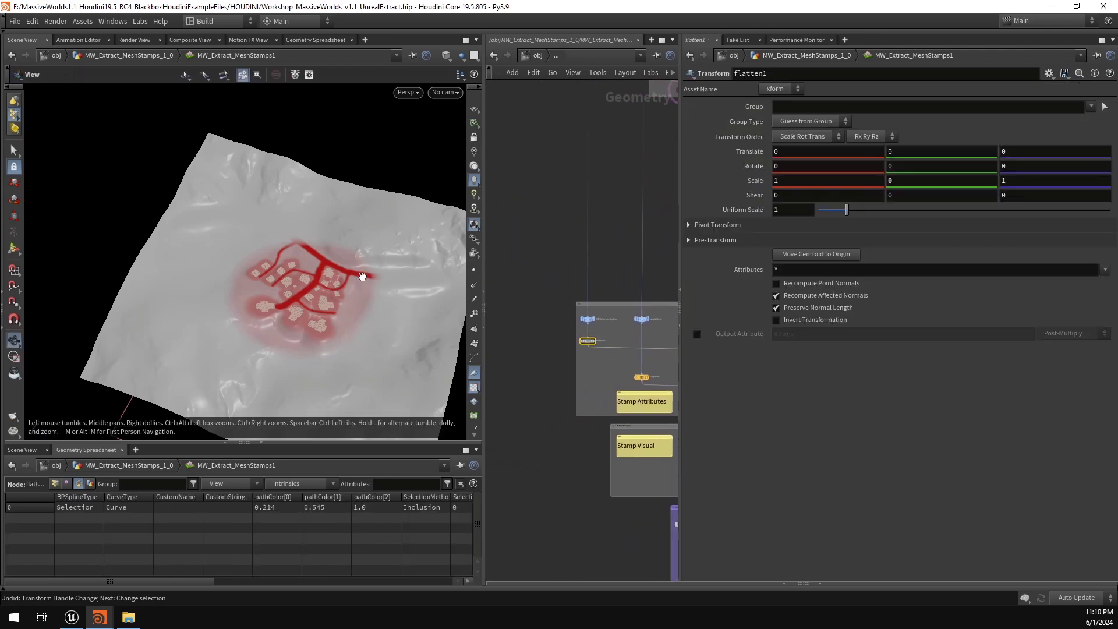
Step: Try squeezing and shifting the flattened selection spline with the recentred transform handle, using Z scale 0.242285 and Z translation -2.7865
{"action": "right_click_drag", "start_coordinate": [362, 272], "coordinate": [308, 274], "text": "alt"}
{"action": "left_click_drag", "start_coordinate": [309, 274], "coordinate": [330, 260], "text": "alt"}
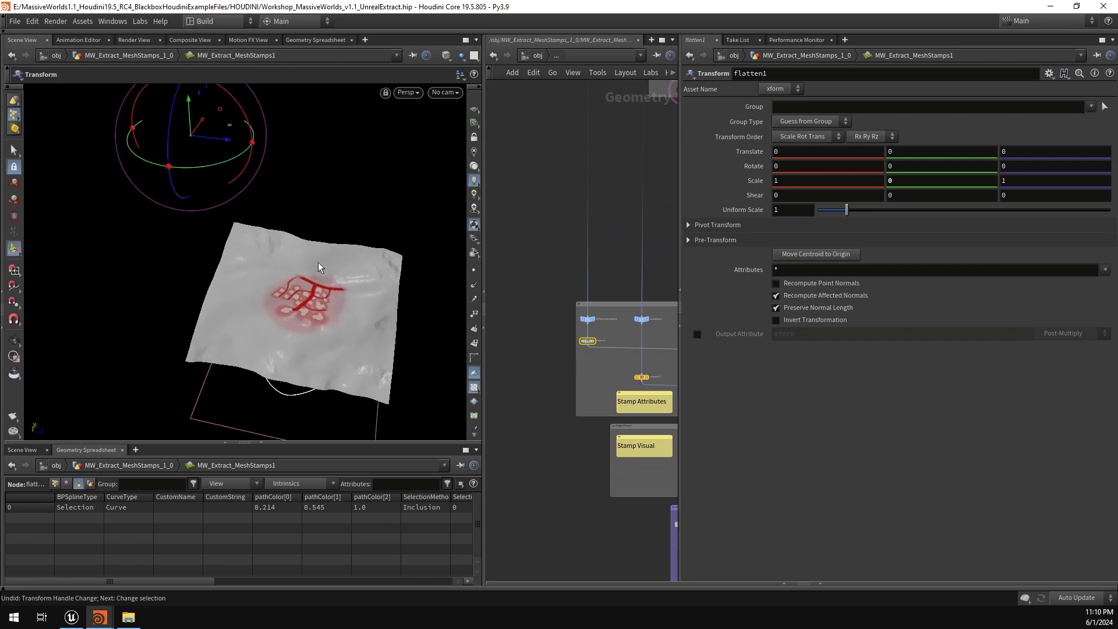
{"action": "key", "text": "Insert"}
{"action": "left_click_drag", "start_coordinate": [248, 121], "coordinate": [377, 276]}
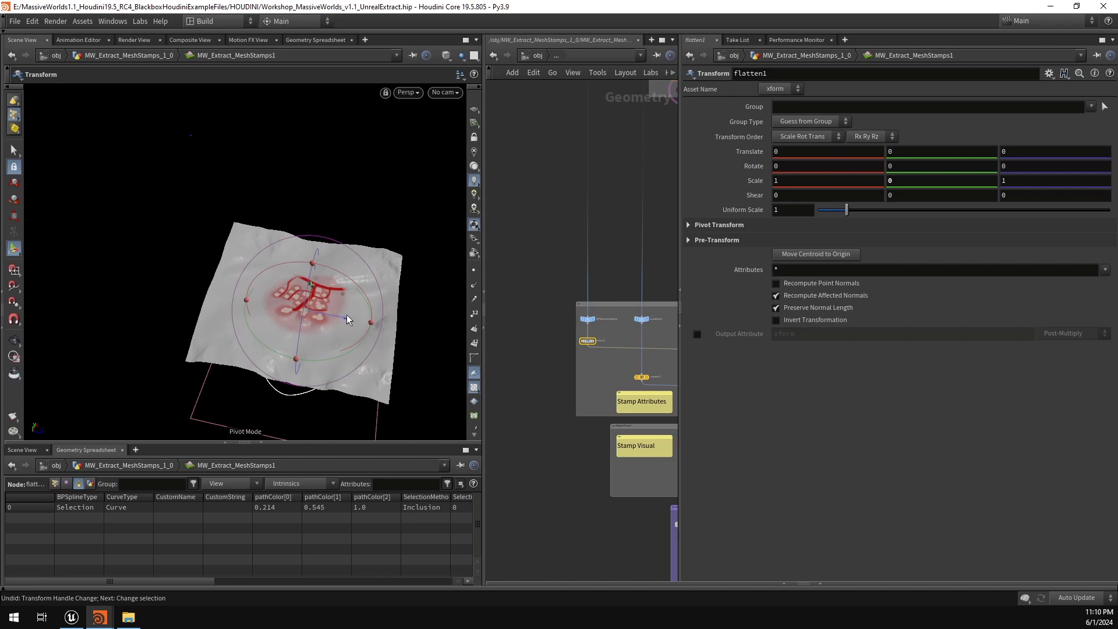
{"action": "left_click", "coordinate": [14, 216]}
{"action": "left_click_drag", "start_coordinate": [366, 316], "coordinate": [316, 313]}
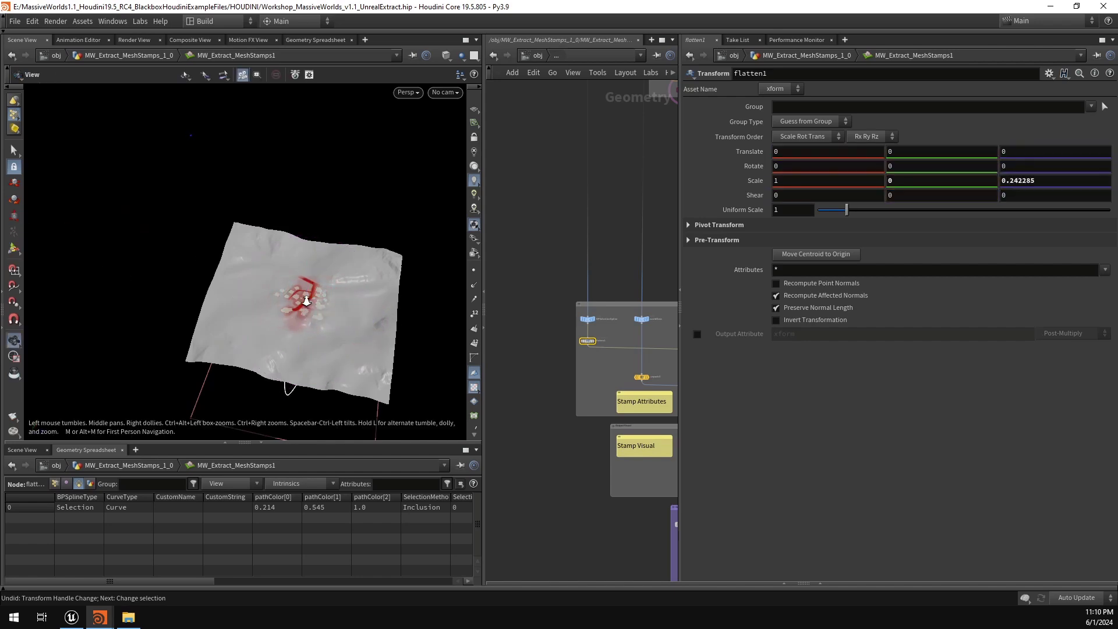
{"action": "right_click_drag", "start_coordinate": [304, 304], "coordinate": [507, 305], "text": "alt"}
{"action": "left_click_drag", "start_coordinate": [355, 299], "coordinate": [190, 272], "text": "alt"}
{"action": "key", "text": "t"}
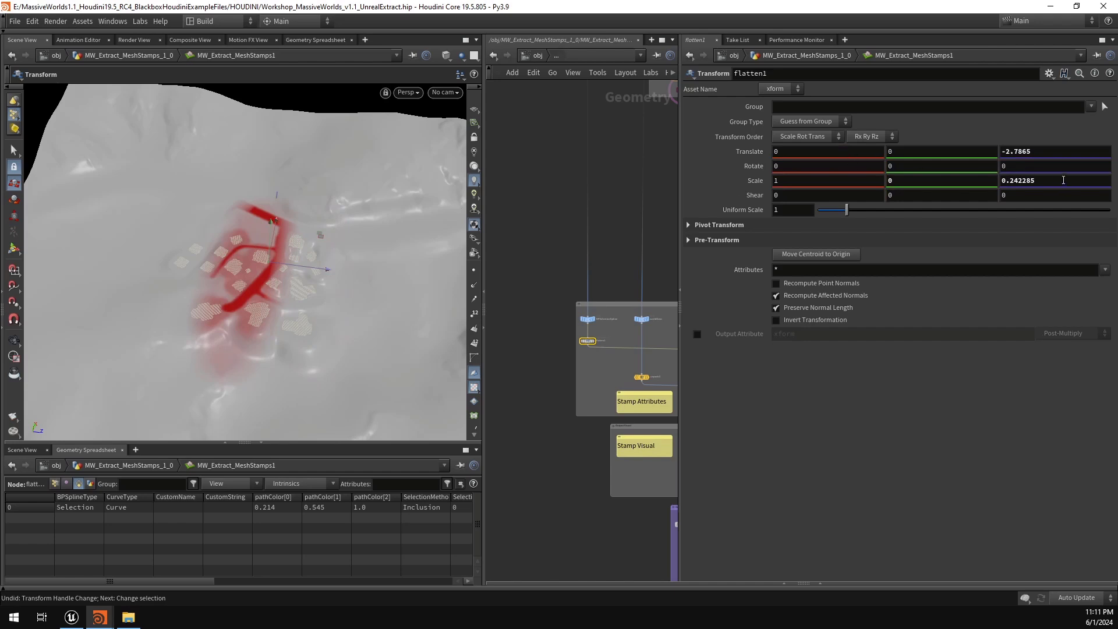
Step: Reset flatten1's Z scale to 1 and its Z translation to 0
{"action": "left_click", "coordinate": [1043, 183]}
{"action": "type", "text": "0"}
{"action": "key", "text": "Return"}
{"action": "left_click", "coordinate": [1049, 154]}
{"action": "type", "text": "0"}
{"action": "key", "text": "Return"}
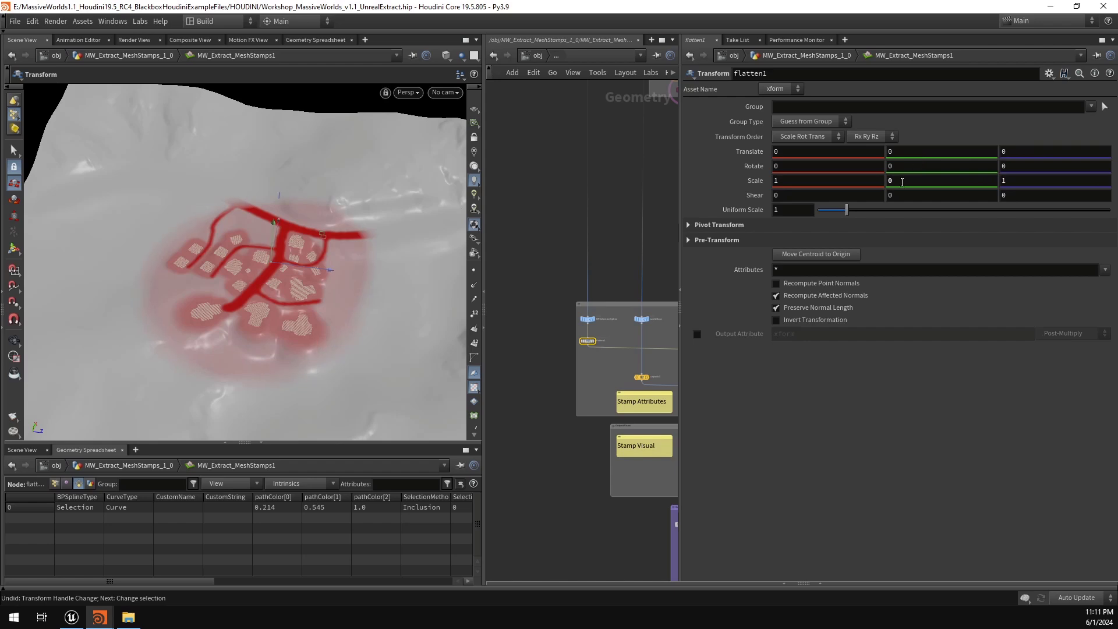
Step: Select setMaskAndStampAlpha and view the complete stamp mask on the terrain
{"action": "scroll", "coordinate": [571, 455], "scroll_direction": "down", "scroll_amount": 3}
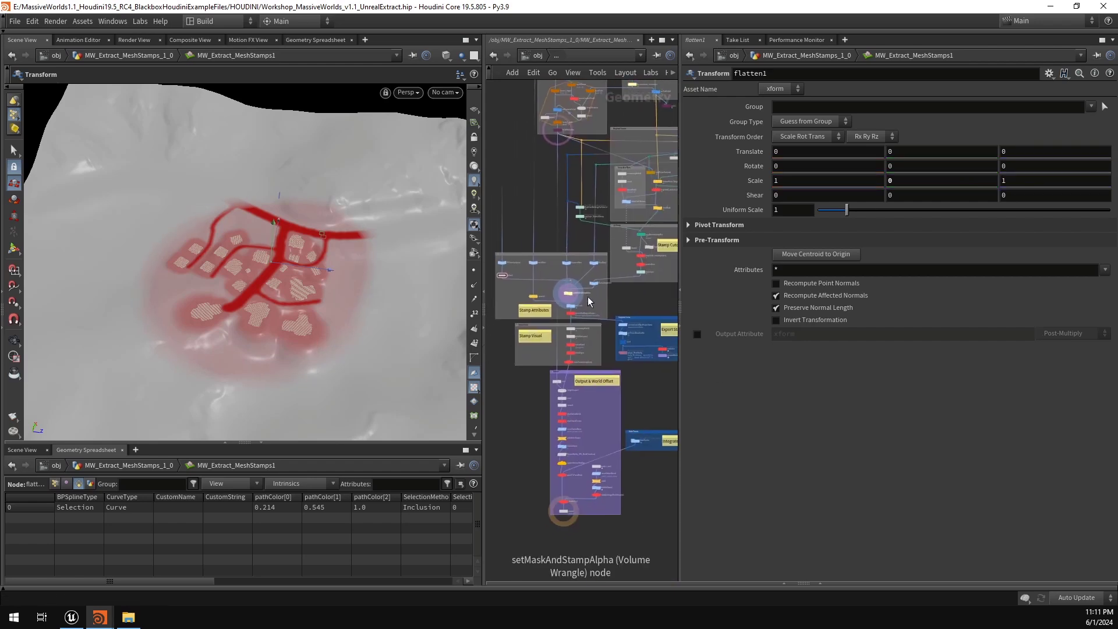
{"action": "scroll", "coordinate": [593, 303], "scroll_direction": "up", "scroll_amount": 5}
{"action": "scroll", "coordinate": [583, 283], "scroll_direction": "up", "scroll_amount": 2}
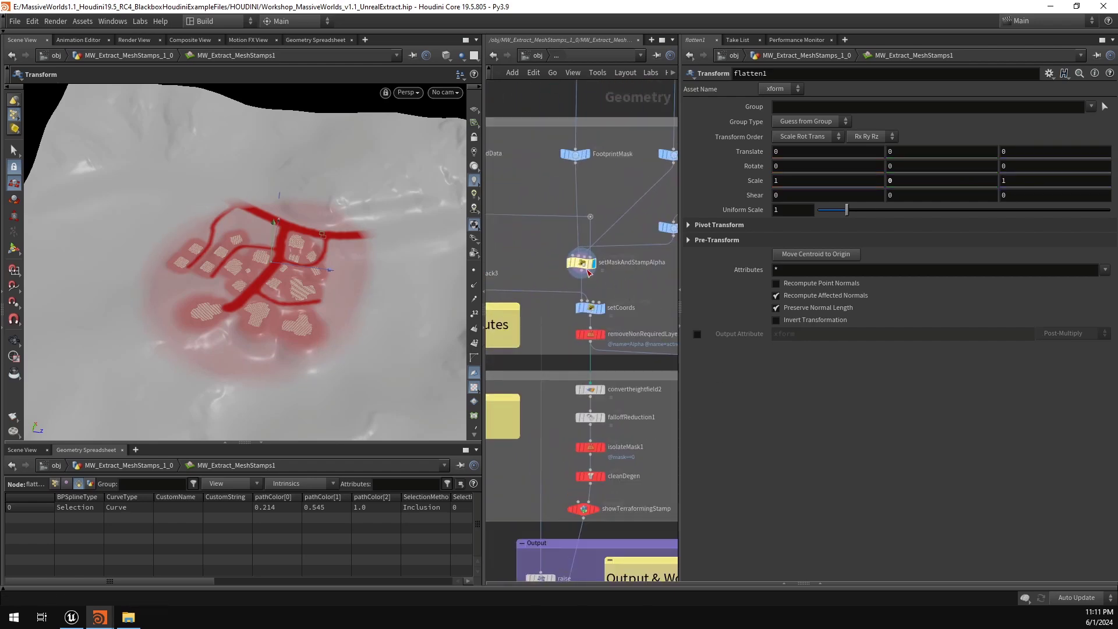
{"action": "left_click", "coordinate": [556, 262]}
{"action": "left_click", "coordinate": [12, 345]}
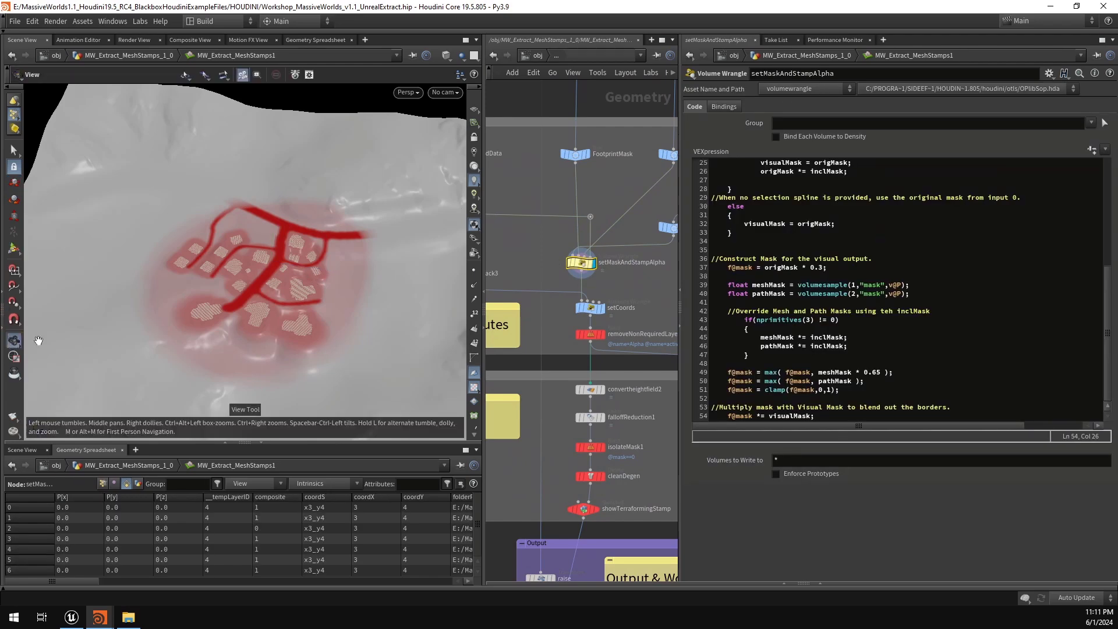
{"action": "scroll", "coordinate": [396, 295], "scroll_direction": "down", "scroll_amount": 4}
{"action": "left_click_drag", "start_coordinate": [291, 281], "coordinate": [283, 201]}
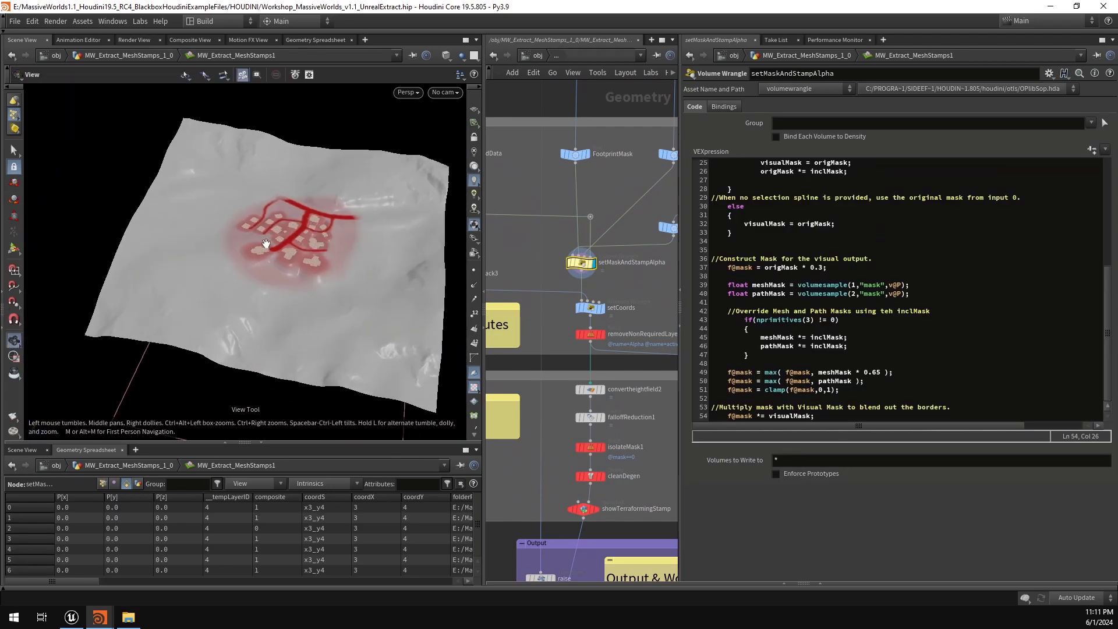
Step: Widen the network editor and review the Stamp Attributes and Stamp Visual nodes around setMaskAndStampAlpha
{"action": "left_click_drag", "start_coordinate": [679, 314], "coordinate": [849, 303]}
{"action": "scroll", "coordinate": [692, 284], "scroll_direction": "down", "scroll_amount": 3}
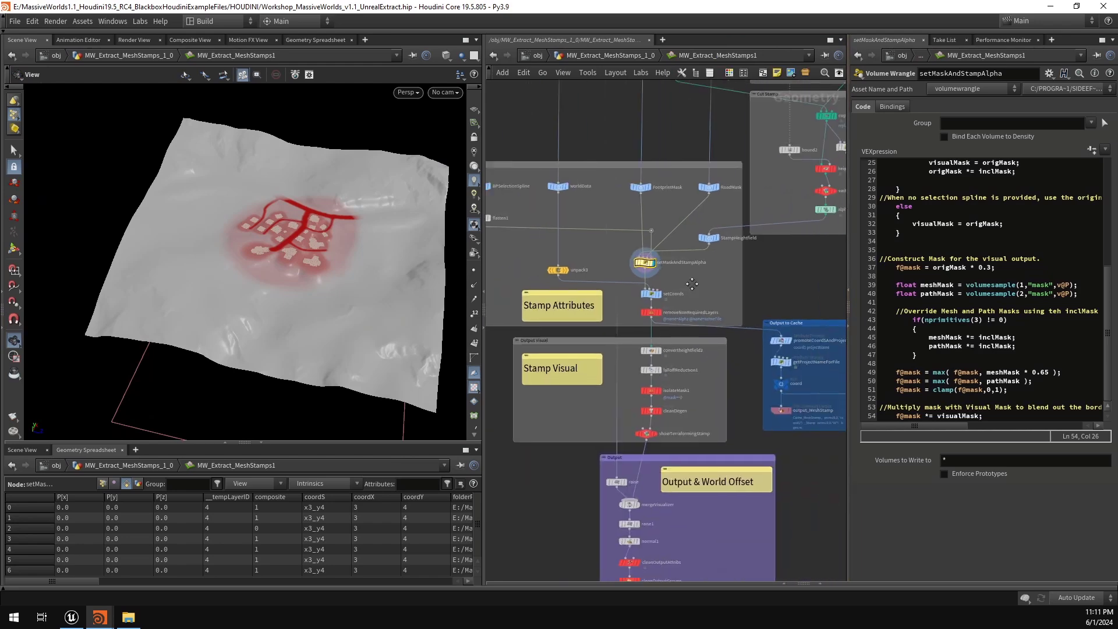
{"action": "middle_click_drag", "start_coordinate": [692, 284], "coordinate": [626, 270]}
{"action": "left_click_drag", "start_coordinate": [323, 274], "coordinate": [329, 250]}
{"action": "scroll", "coordinate": [642, 298], "scroll_direction": "up", "scroll_amount": 3}
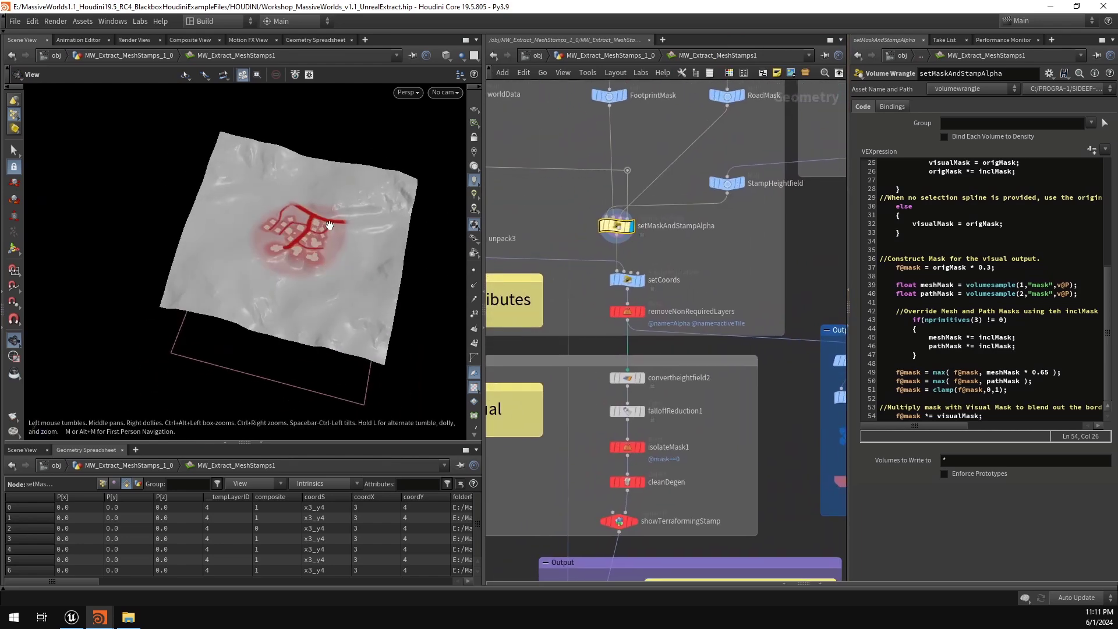
{"action": "scroll", "coordinate": [329, 225], "scroll_direction": "up", "scroll_amount": 3}
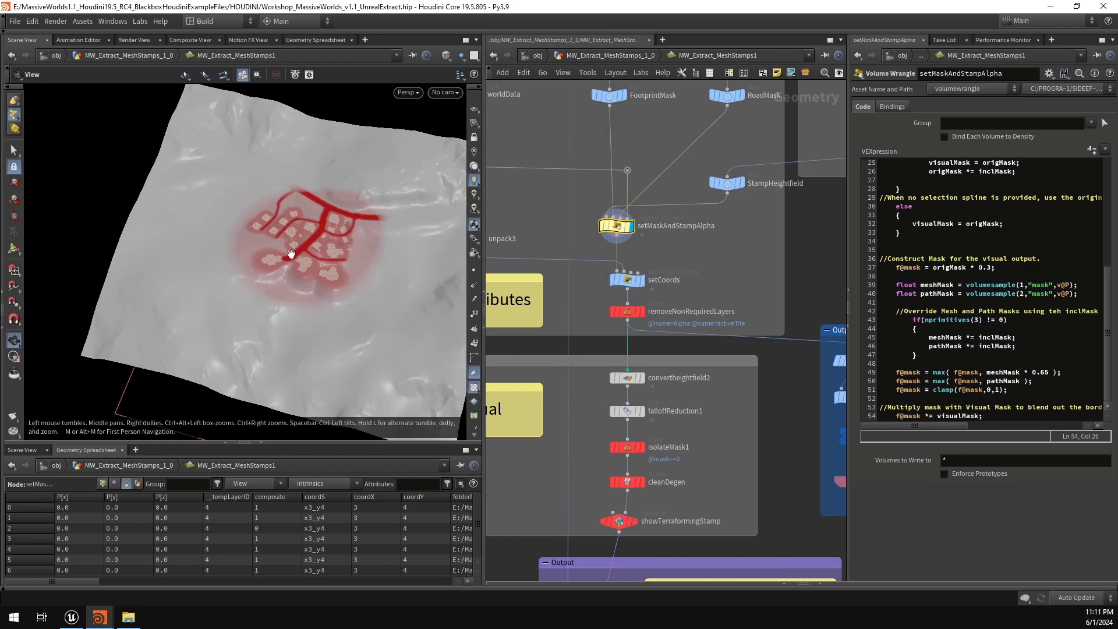
{"action": "left_click_drag", "start_coordinate": [291, 254], "coordinate": [265, 261]}
{"action": "middle_click_drag", "start_coordinate": [551, 239], "coordinate": [601, 256]}
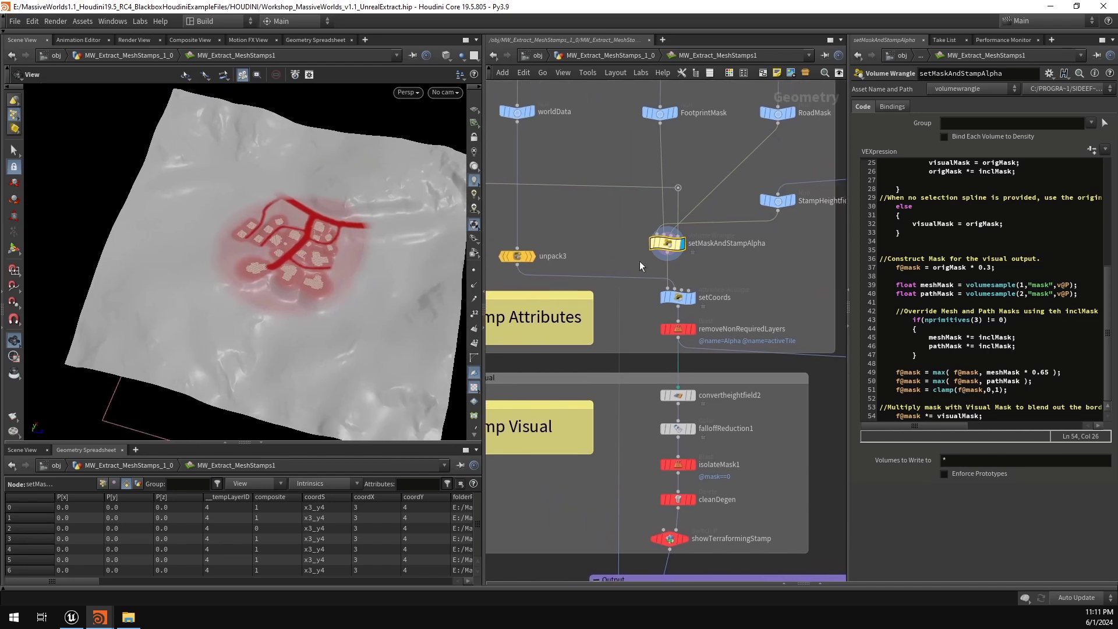
Step: Select the setCoords wrangle and enlarge the parameter pane to read its code
{"action": "left_click_drag", "start_coordinate": [656, 303], "coordinate": [652, 304]}
{"action": "left_click_drag", "start_coordinate": [848, 334], "coordinate": [775, 326]}
{"action": "left_click_drag", "start_coordinate": [376, 274], "coordinate": [356, 215]}
{"action": "middle_click_drag", "start_coordinate": [567, 304], "coordinate": [660, 338]}
Step: Display the worldData null and frame the two full world areas in the viewport
{"action": "left_click", "coordinate": [575, 290]}
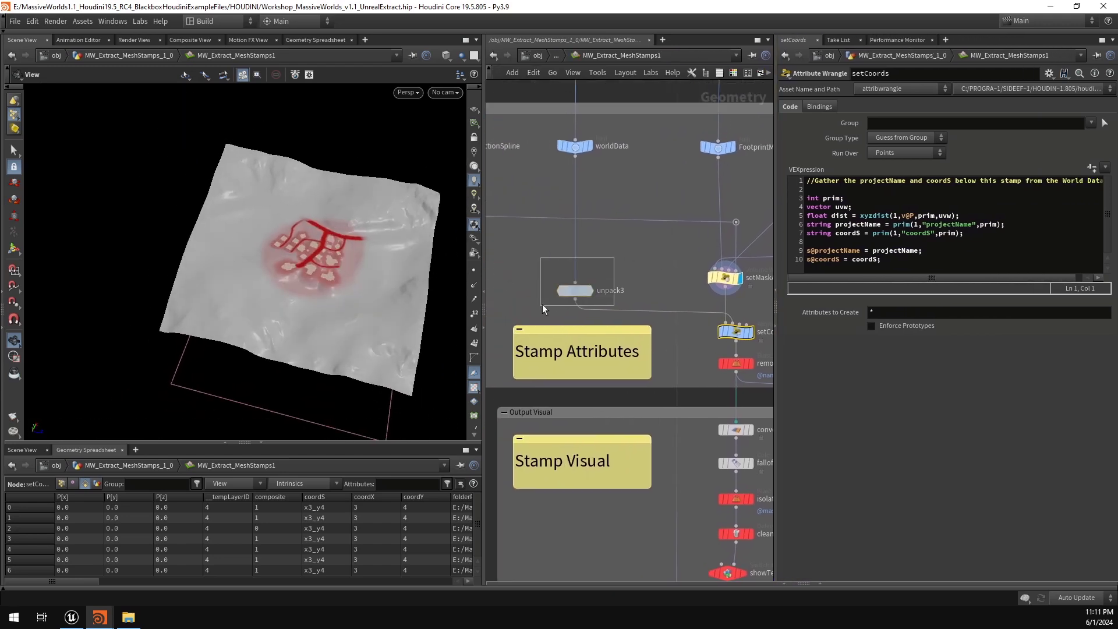
{"action": "left_click", "coordinate": [590, 147]}
{"action": "left_click", "coordinate": [573, 147]}
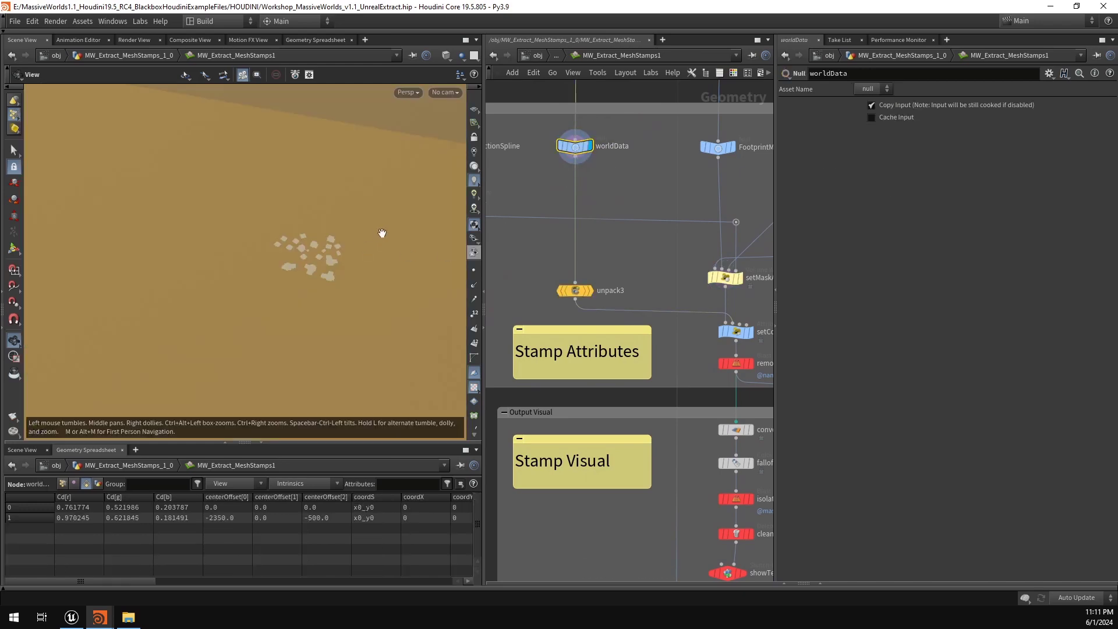
{"action": "right_click_drag", "start_coordinate": [382, 233], "coordinate": [64, 204]}
{"action": "left_click_drag", "start_coordinate": [428, 224], "coordinate": [367, 227]}
{"action": "right_click_drag", "start_coordinate": [366, 227], "coordinate": [303, 205]}
{"action": "middle_click_drag", "start_coordinate": [346, 219], "coordinate": [309, 262]}
Step: Trace worldData upstream past Road & Tile Loading and display the isolateWorldData blast node
{"action": "scroll", "coordinate": [617, 260], "scroll_direction": "down", "scroll_amount": 6}
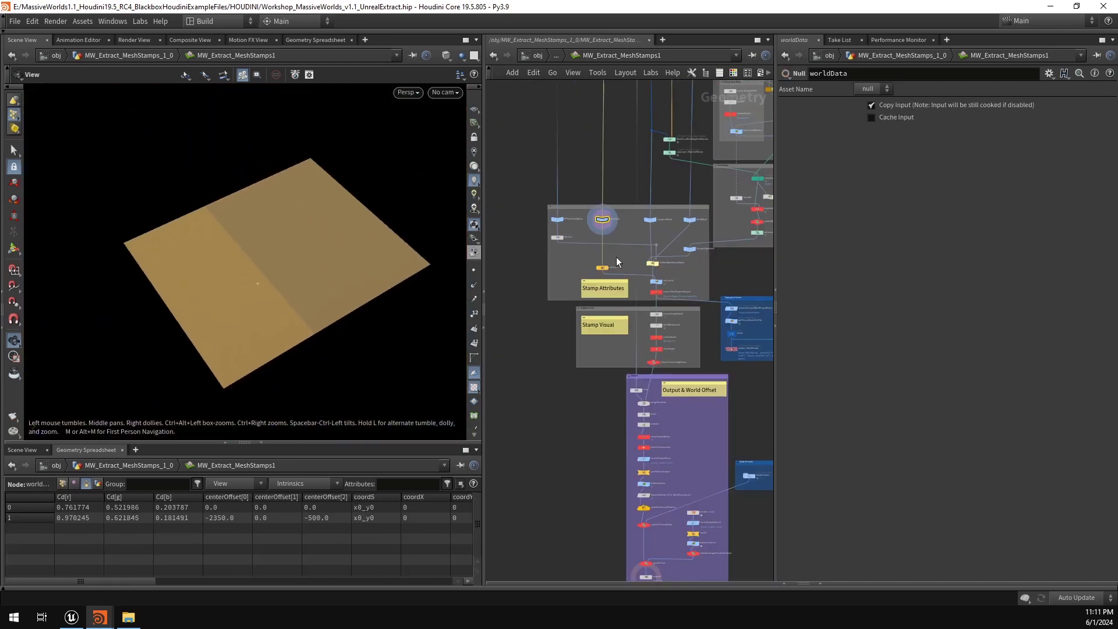
{"action": "middle_click_drag", "start_coordinate": [624, 185], "coordinate": [584, 347]}
{"action": "scroll", "coordinate": [616, 240], "scroll_direction": "down", "scroll_amount": 4}
{"action": "scroll", "coordinate": [600, 250], "scroll_direction": "up", "scroll_amount": 7}
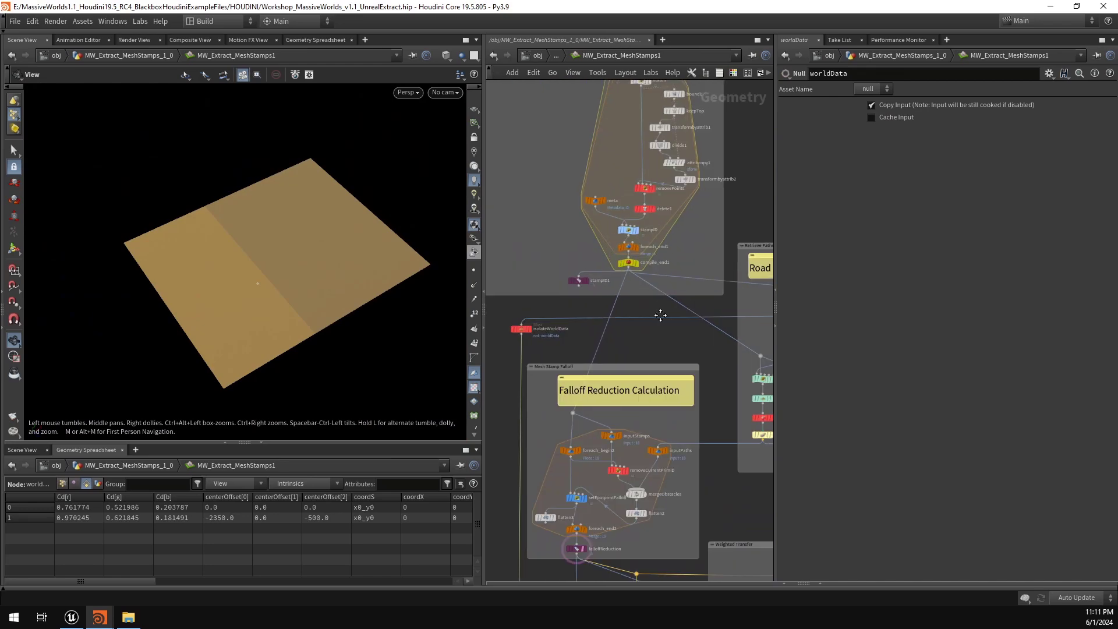
{"action": "middle_click_drag", "start_coordinate": [662, 317], "coordinate": [489, 316]}
{"action": "scroll", "coordinate": [612, 315], "scroll_direction": "up", "scroll_amount": 3}
{"action": "mouse_move", "coordinate": [581, 304]}
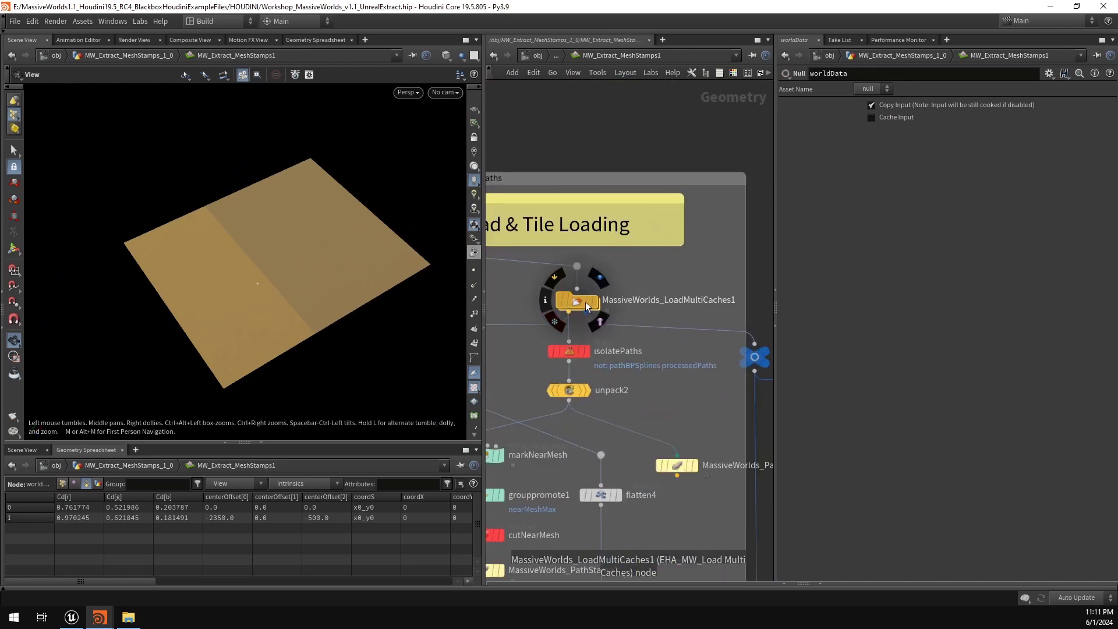
{"action": "scroll", "coordinate": [603, 296], "scroll_direction": "down", "scroll_amount": 5}
{"action": "middle_click_drag", "start_coordinate": [604, 294], "coordinate": [765, 264]}
{"action": "scroll", "coordinate": [521, 296], "scroll_direction": "up", "scroll_amount": 4}
{"action": "middle_click_drag", "start_coordinate": [574, 302], "coordinate": [671, 300]}
{"action": "left_click", "coordinate": [604, 277]}
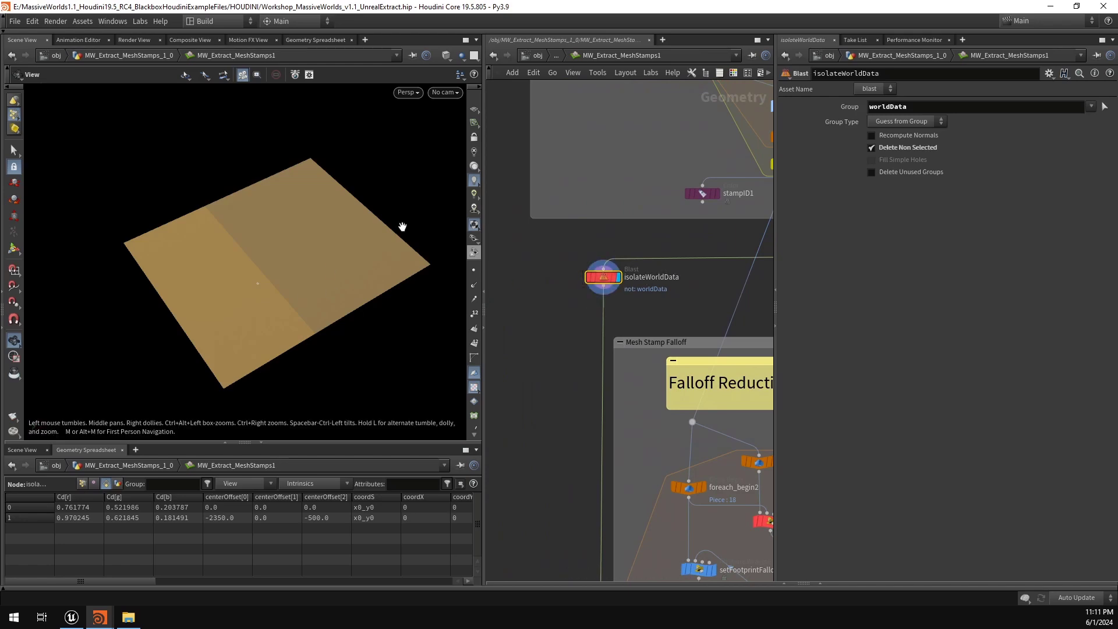
Step: Examine isolateWorldData in wireframe and widen the projectName column in the geometry spreadsheet to read the project names
{"action": "key", "text": "w"}
{"action": "scroll", "coordinate": [292, 263], "scroll_direction": "up", "scroll_amount": 5}
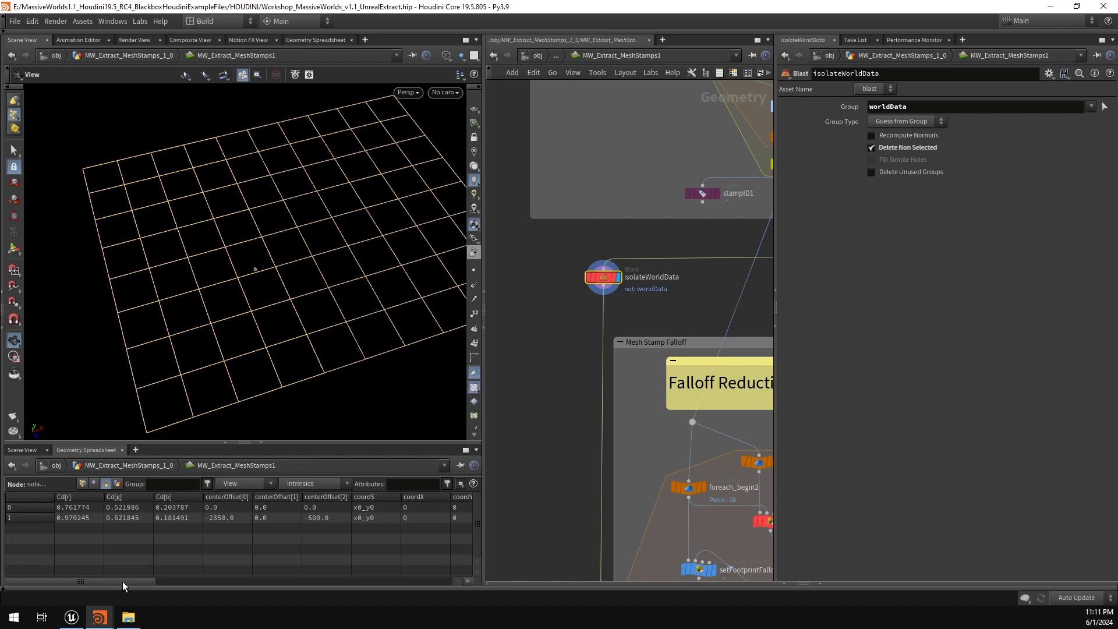
{"action": "left_click_drag", "start_coordinate": [122, 582], "coordinate": [249, 568]}
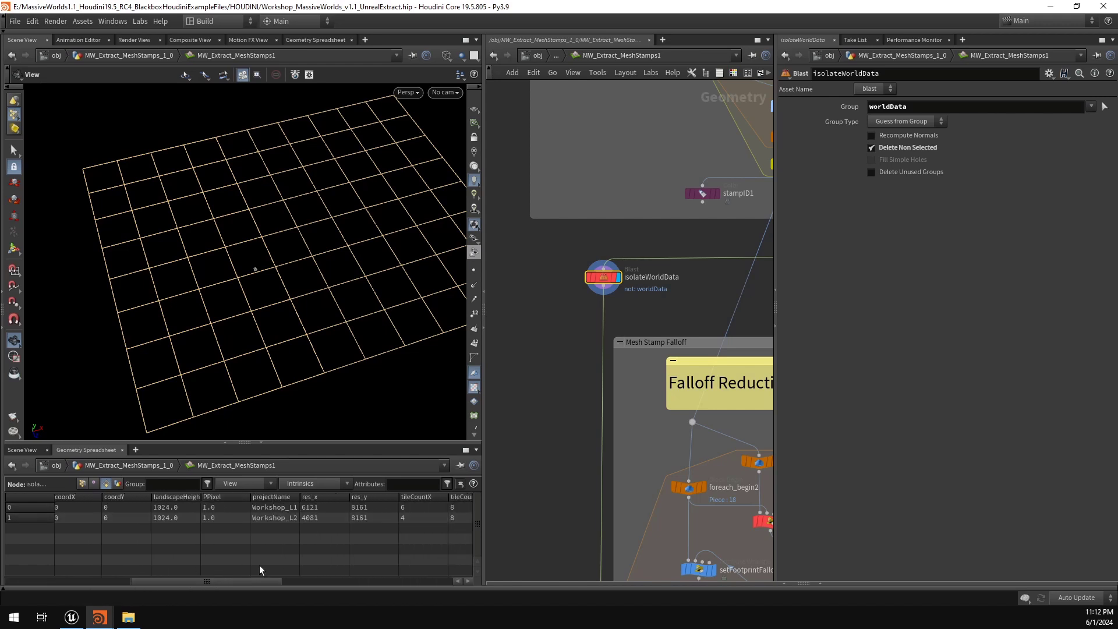
{"action": "left_click_drag", "start_coordinate": [299, 496], "coordinate": [386, 497]}
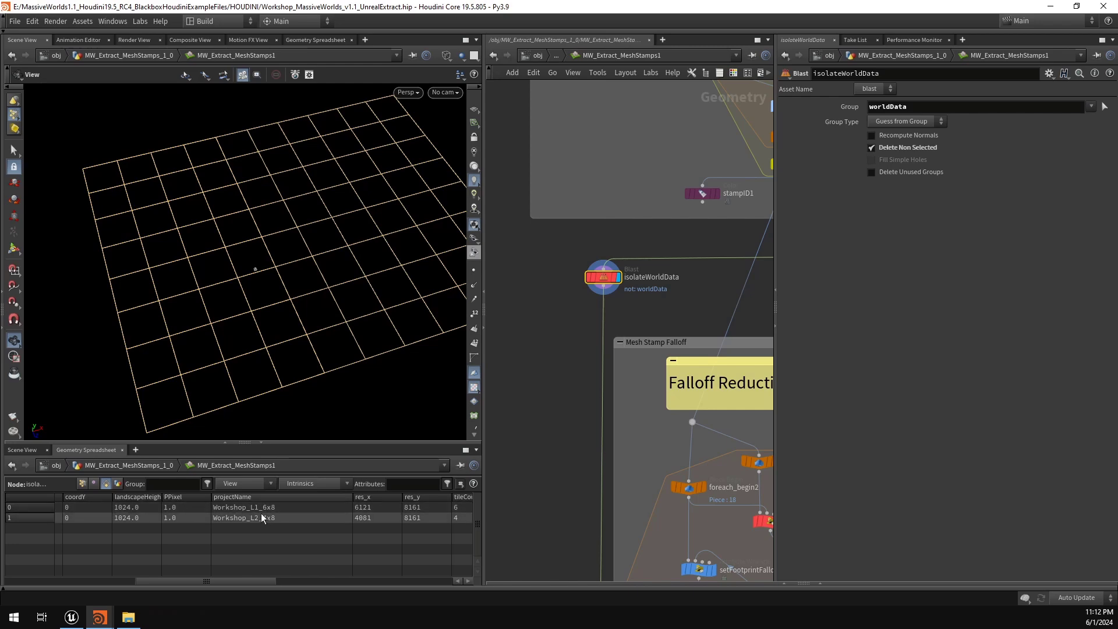
{"action": "key", "text": "w"}
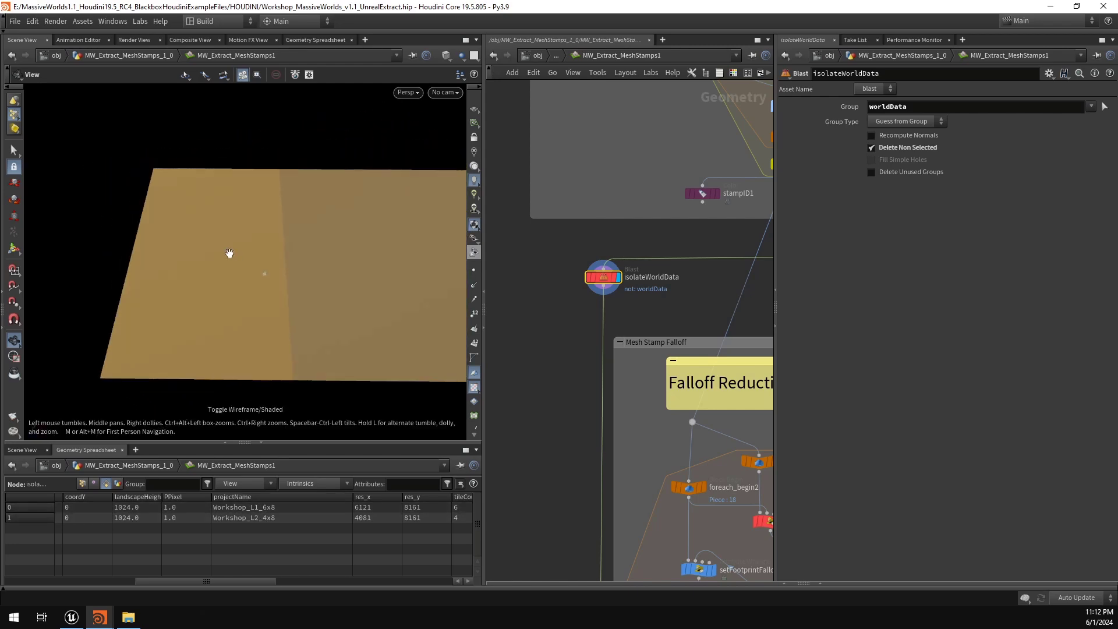
Step: Reselect setCoords and examine the Output to Cache nodes down to output_MeshStamp
{"action": "scroll", "coordinate": [535, 324], "scroll_direction": "down", "scroll_amount": 7}
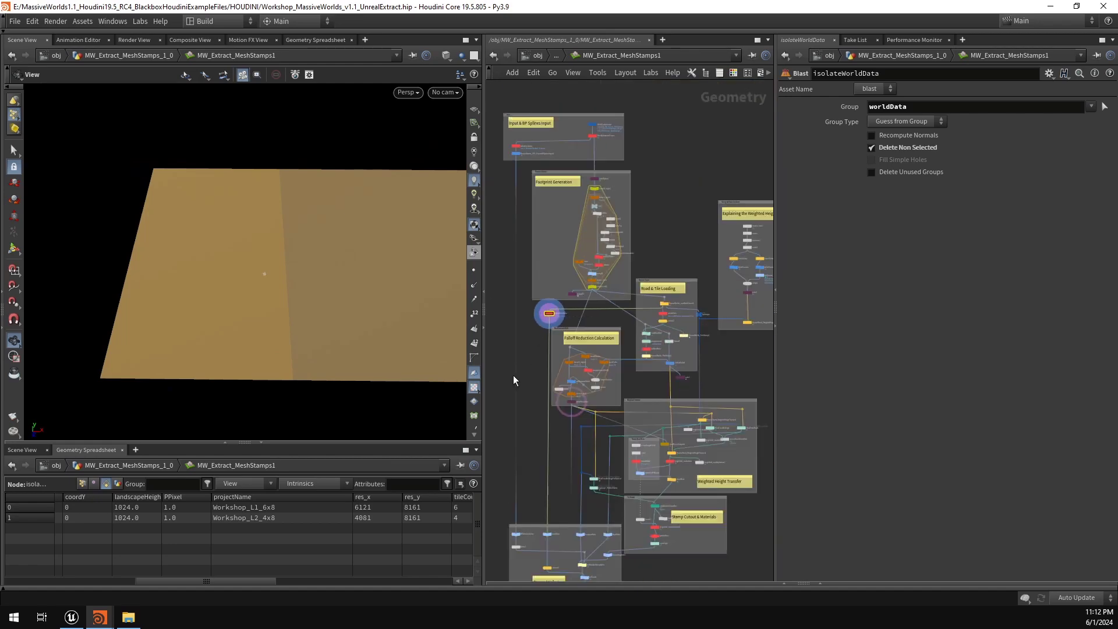
{"action": "middle_click_drag", "start_coordinate": [523, 392], "coordinate": [548, 194]}
{"action": "scroll", "coordinate": [576, 373], "scroll_direction": "up", "scroll_amount": 6}
{"action": "middle_click_drag", "start_coordinate": [585, 344], "coordinate": [564, 286]}
{"action": "middle_click_drag", "start_coordinate": [702, 320], "coordinate": [531, 275]}
{"action": "left_click", "coordinate": [609, 329]}
{"action": "scroll", "coordinate": [679, 333], "scroll_direction": "down", "scroll_amount": 3}
{"action": "scroll", "coordinate": [641, 398], "scroll_direction": "up", "scroll_amount": 3}
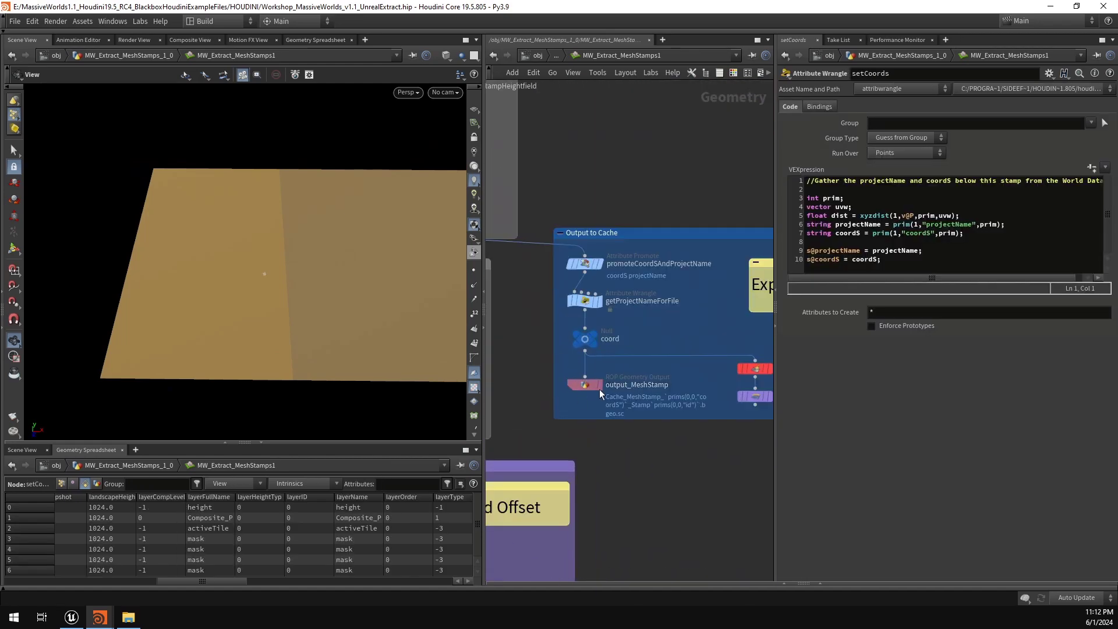
Step: Examine the setCoords code lines that assign s@projectName and s@coordS
{"action": "scroll", "coordinate": [600, 391], "scroll_direction": "down", "scroll_amount": 4}
{"action": "middle_click_drag", "start_coordinate": [604, 421], "coordinate": [701, 462]}
{"action": "scroll", "coordinate": [569, 338], "scroll_direction": "up", "scroll_amount": 4}
{"action": "middle_click_drag", "start_coordinate": [664, 306], "coordinate": [708, 345]}
{"action": "scroll", "coordinate": [715, 348], "scroll_direction": "down", "scroll_amount": 1}
{"action": "scroll", "coordinate": [664, 350], "scroll_direction": "up", "scroll_amount": 2}
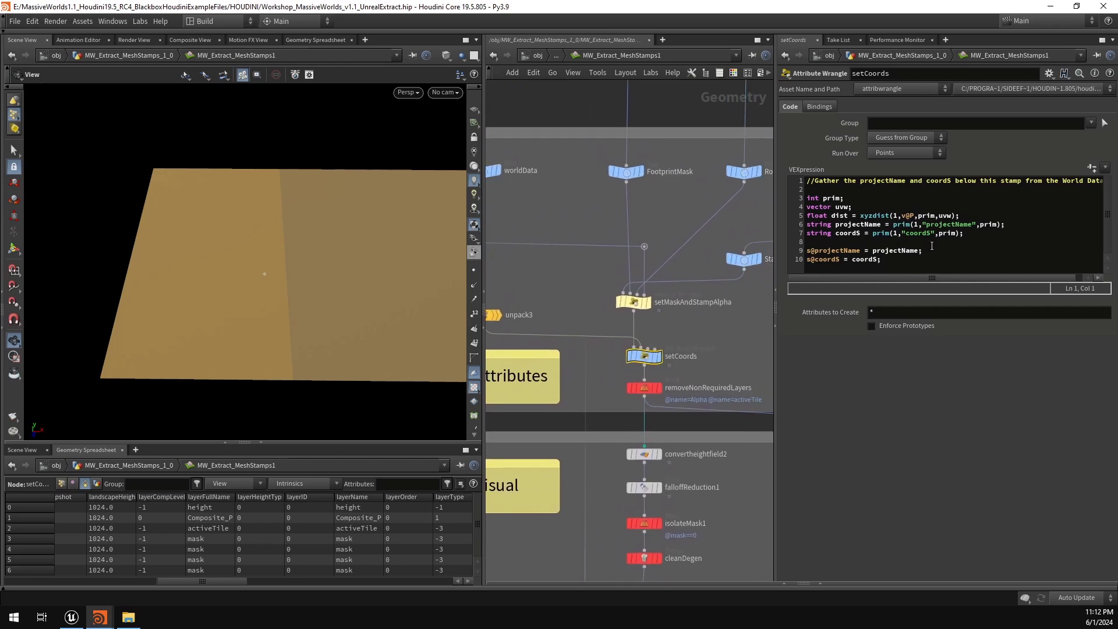
{"action": "left_click_drag", "start_coordinate": [932, 250], "coordinate": [793, 253]}
{"action": "left_click_drag", "start_coordinate": [897, 262], "coordinate": [793, 261]}
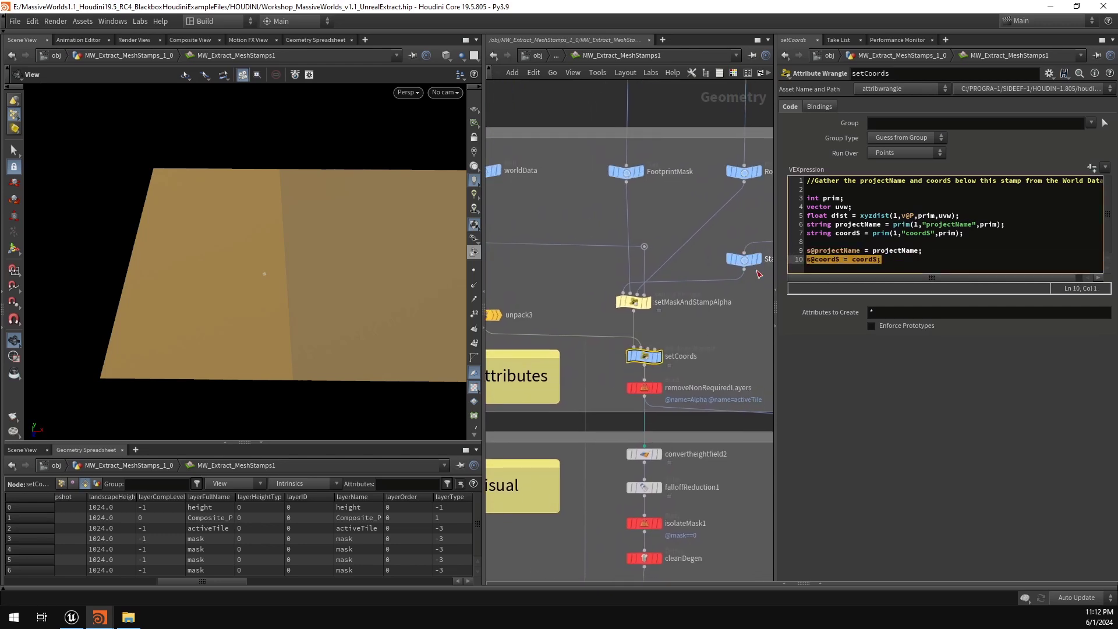
Step: Display unpack3 and inspect the individual world tiles beneath the building stamp
{"action": "left_click", "coordinate": [498, 320]}
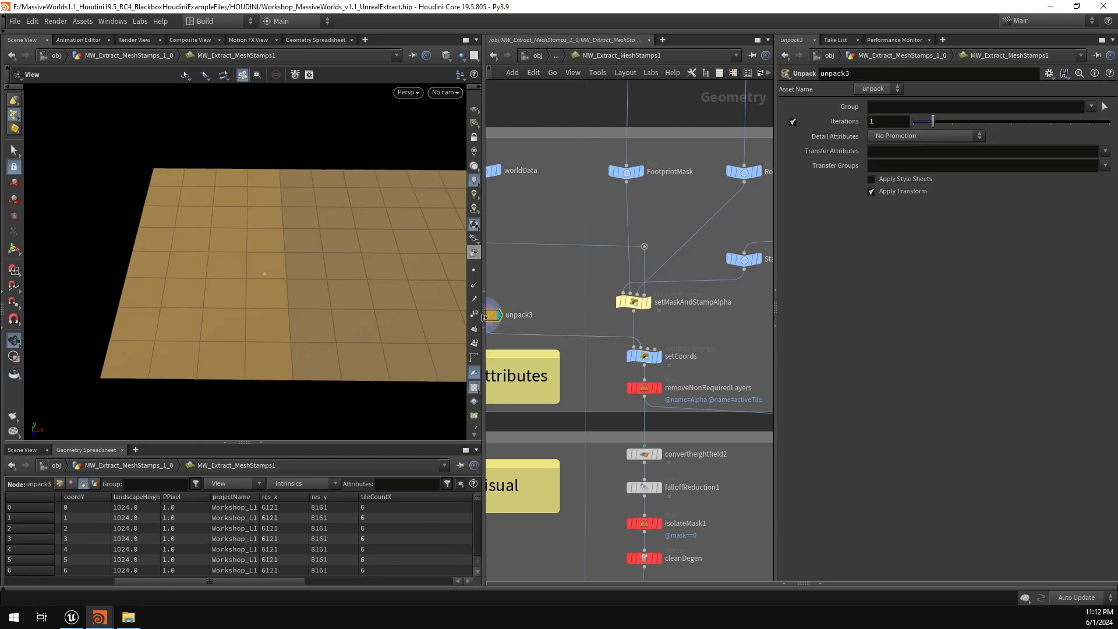
{"action": "left_click_drag", "start_coordinate": [260, 279], "coordinate": [267, 325]}
{"action": "right_click_drag", "start_coordinate": [274, 321], "coordinate": [300, 287]}
{"action": "left_click_drag", "start_coordinate": [279, 289], "coordinate": [326, 292]}
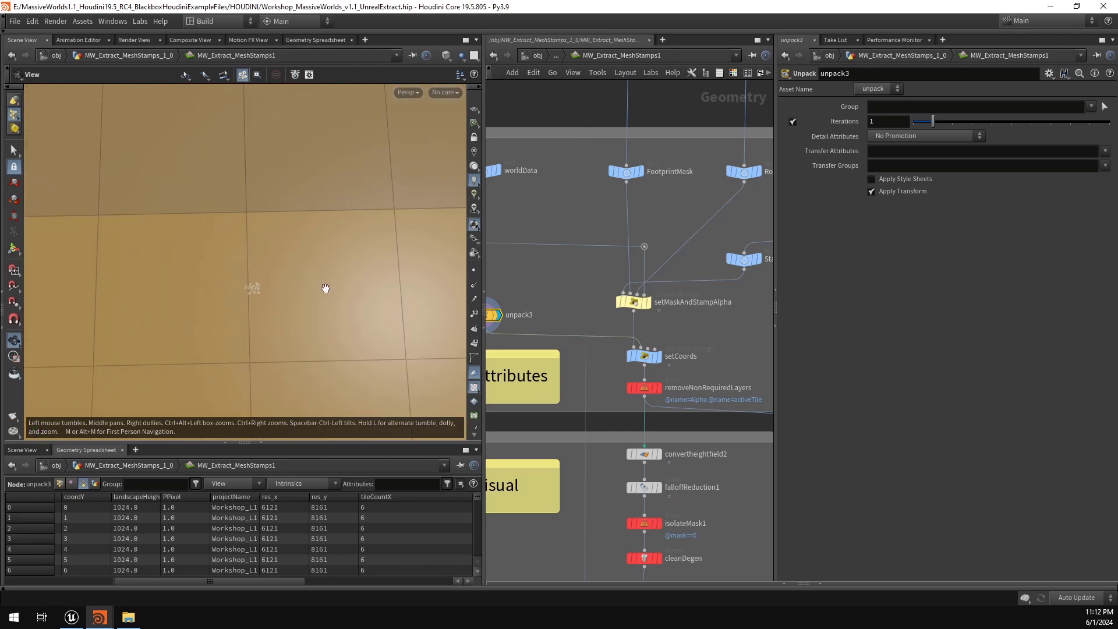
Step: Add a marker visualizer to the scene visualizers and name it coordS
{"action": "key", "text": "d"}
{"action": "left_click", "coordinate": [144, 173]}
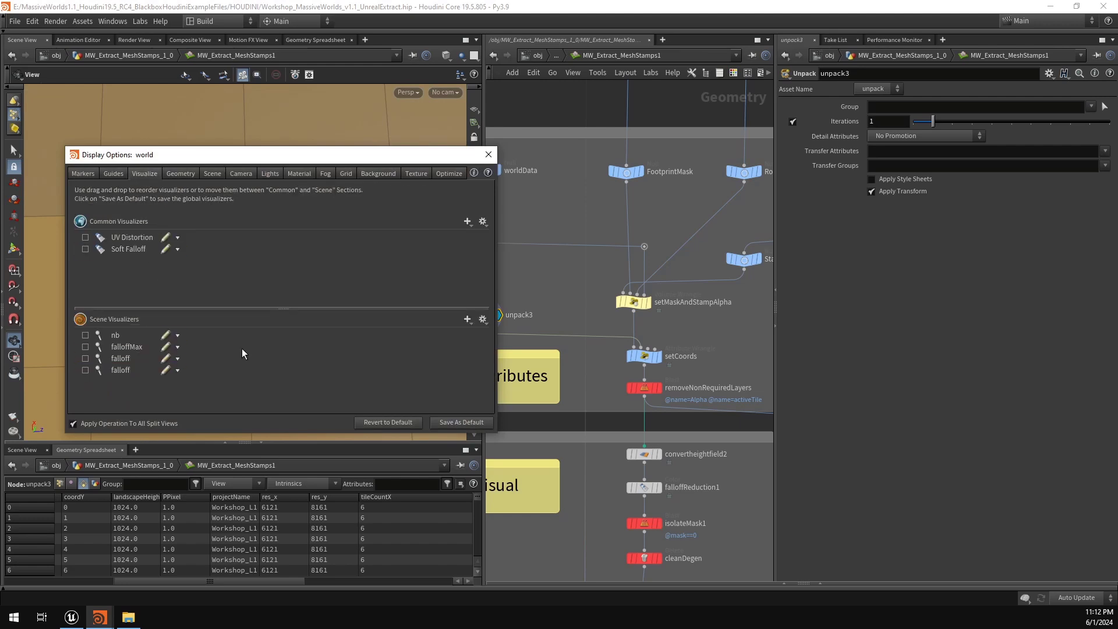
{"action": "left_click", "coordinate": [466, 319]}
{"action": "left_click", "coordinate": [498, 334]}
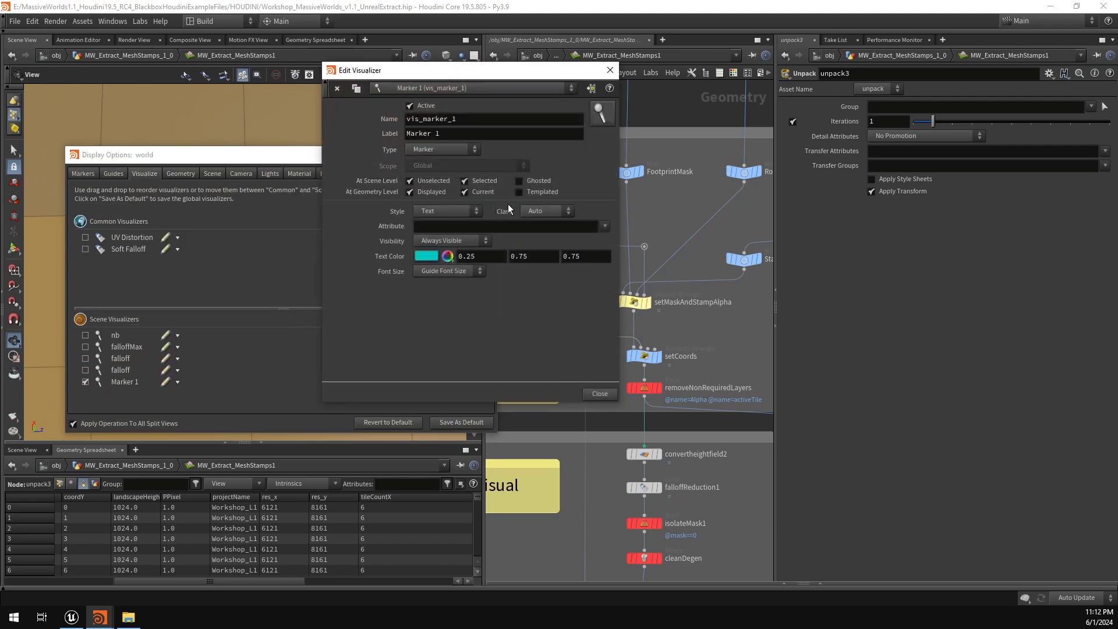
{"action": "double_click", "coordinate": [496, 120]}
{"action": "type", "text": "coordS"}
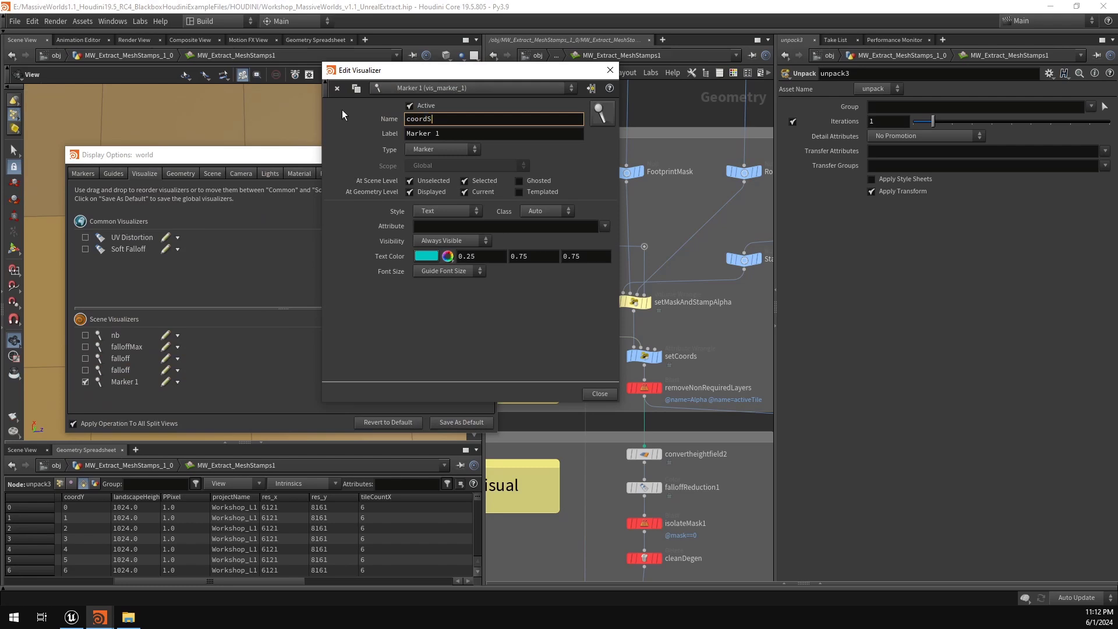
Step: Set the marker visualizer's label and attribute to coordS, and view the tile coordinate labels in the viewport
{"action": "key", "text": "ctrl+a"}
{"action": "key", "text": "ctrl+c"}
{"action": "key", "text": "Tab"}
{"action": "key", "text": "ctrl+v"}
{"action": "key", "text": "Tab"}
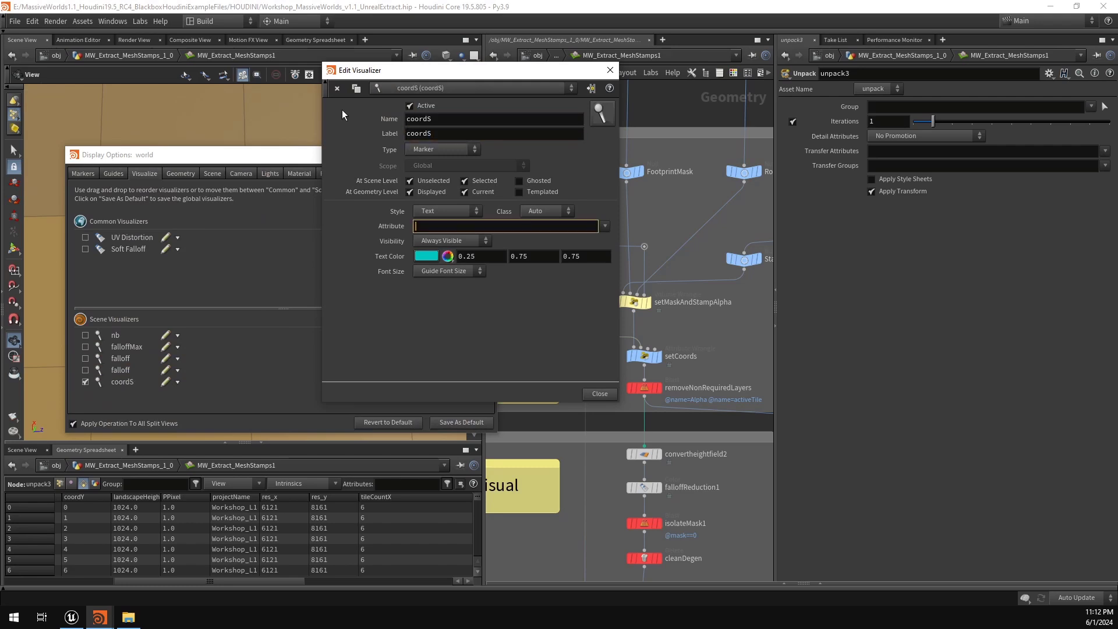
{"action": "key", "text": "ctrl+v"}
{"action": "key", "text": "Return"}
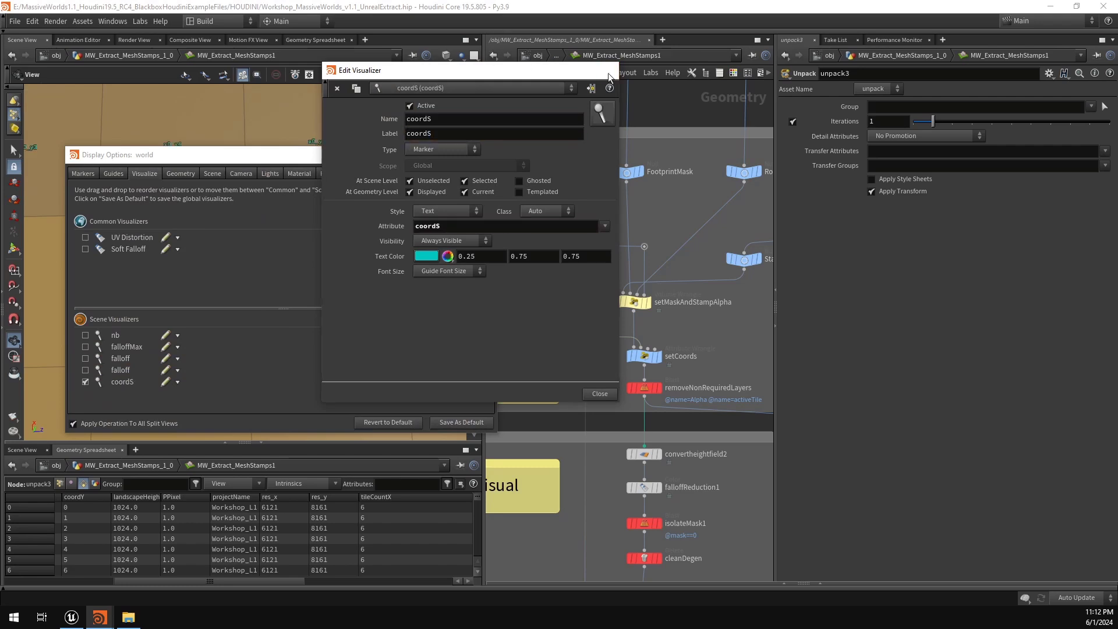
{"action": "left_click", "coordinate": [610, 70]}
{"action": "left_click", "coordinate": [488, 155]}
{"action": "scroll", "coordinate": [297, 287], "scroll_direction": "up", "scroll_amount": 3}
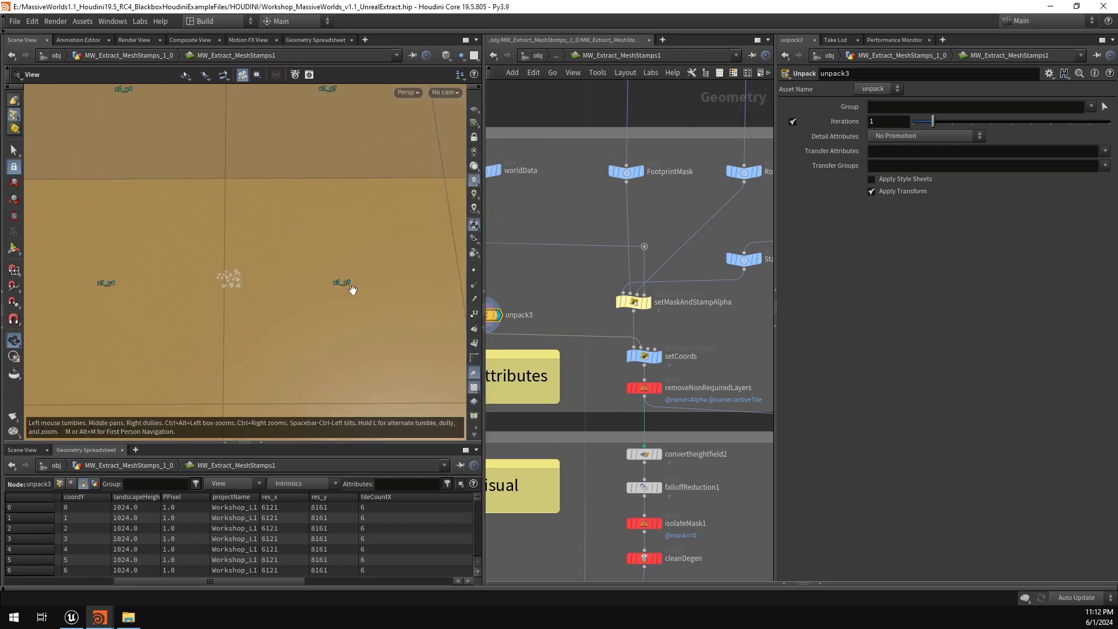
Step: Open the setCoords wrangle and examine the xyzdist call that finds the closest world tile
{"action": "middle_click_drag", "start_coordinate": [535, 280], "coordinate": [579, 282]}
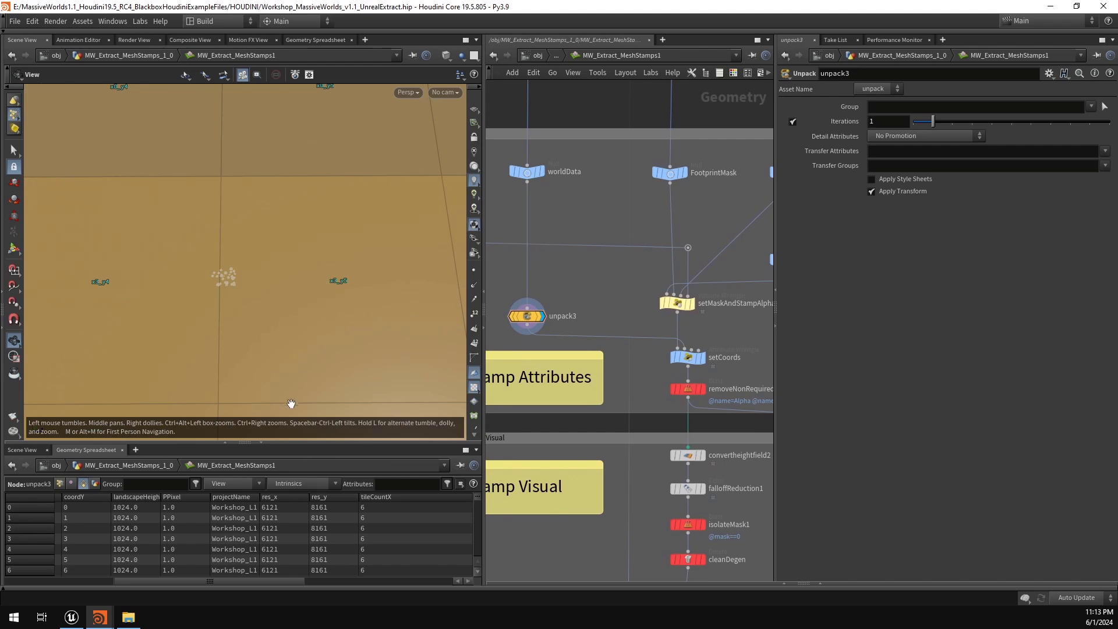
{"action": "scroll", "coordinate": [343, 309], "scroll_direction": "down", "scroll_amount": 10}
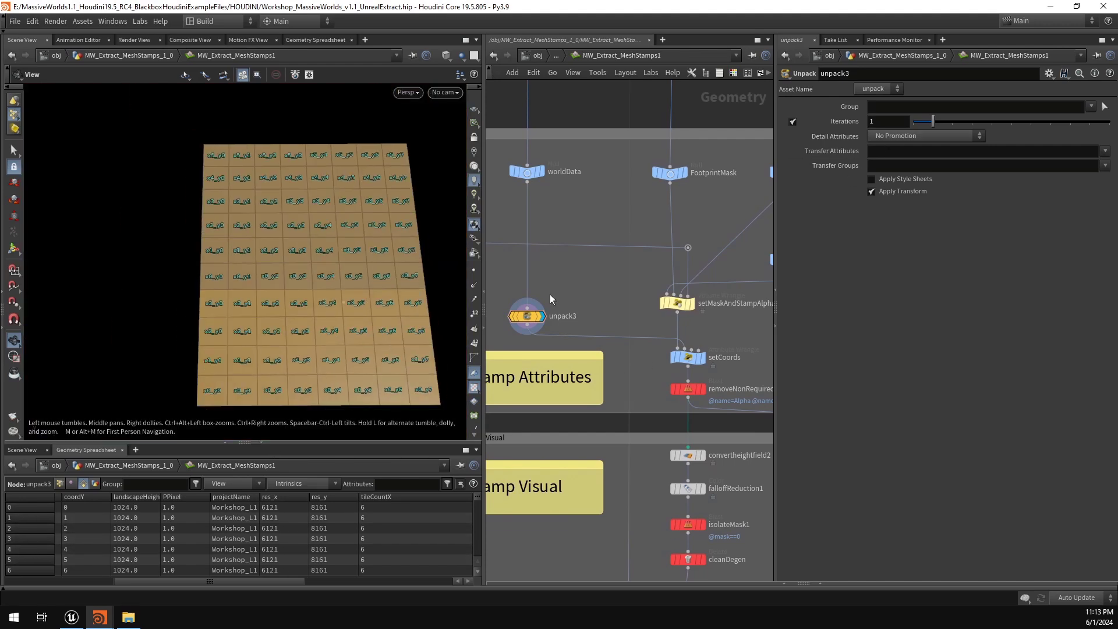
{"action": "left_click", "coordinate": [687, 356]}
{"action": "middle_click_drag", "start_coordinate": [742, 322], "coordinate": [702, 318]}
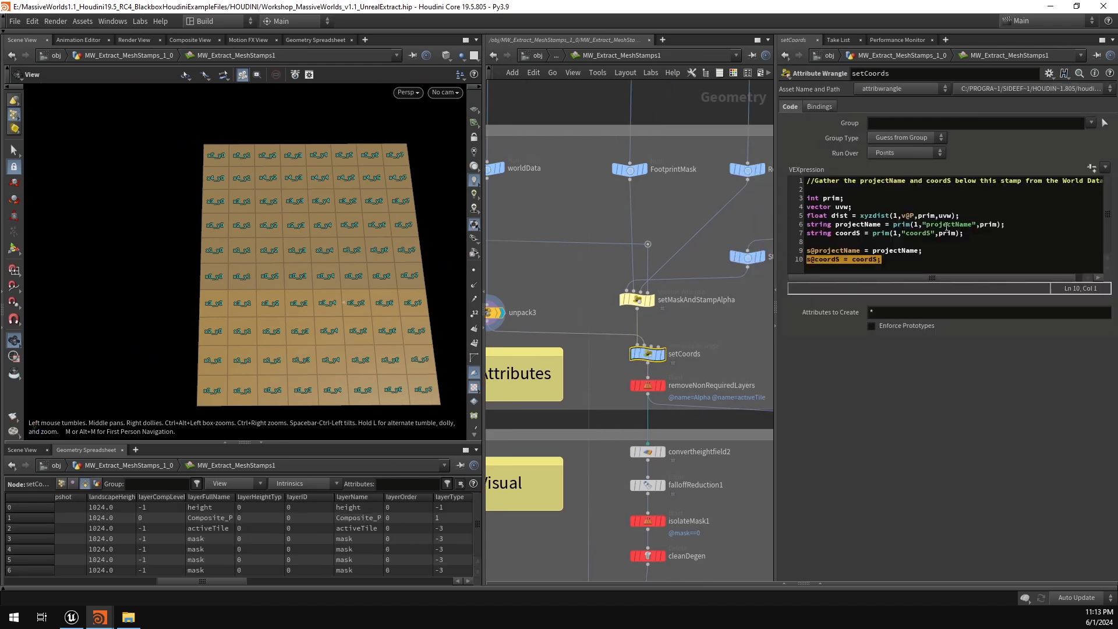
{"action": "left_click_drag", "start_coordinate": [959, 216], "coordinate": [858, 215]}
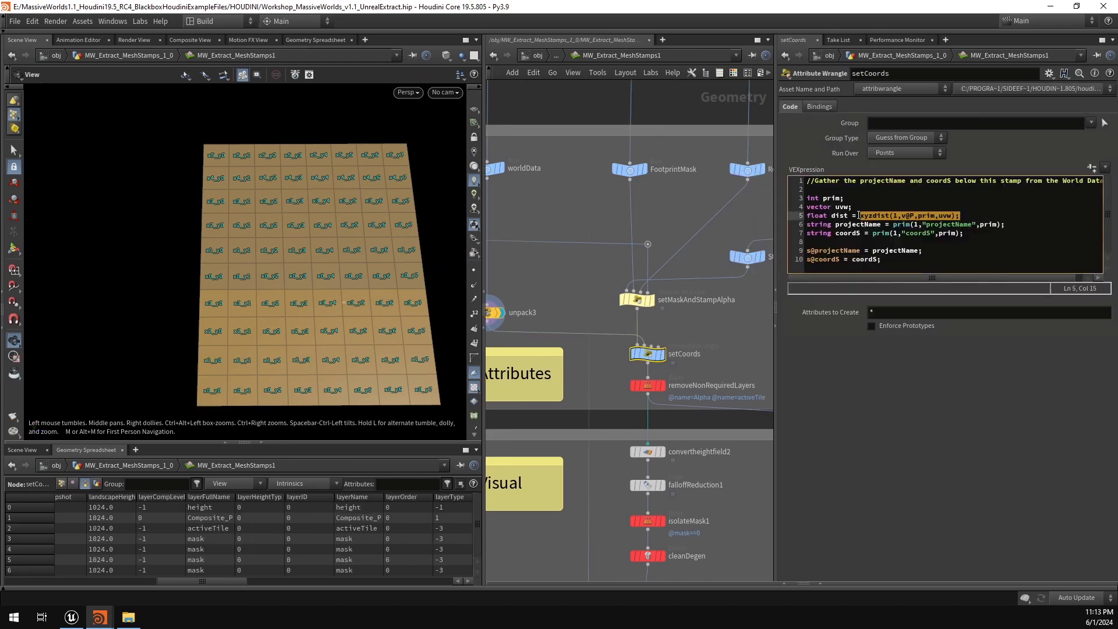
{"action": "left_click", "coordinate": [983, 215]}
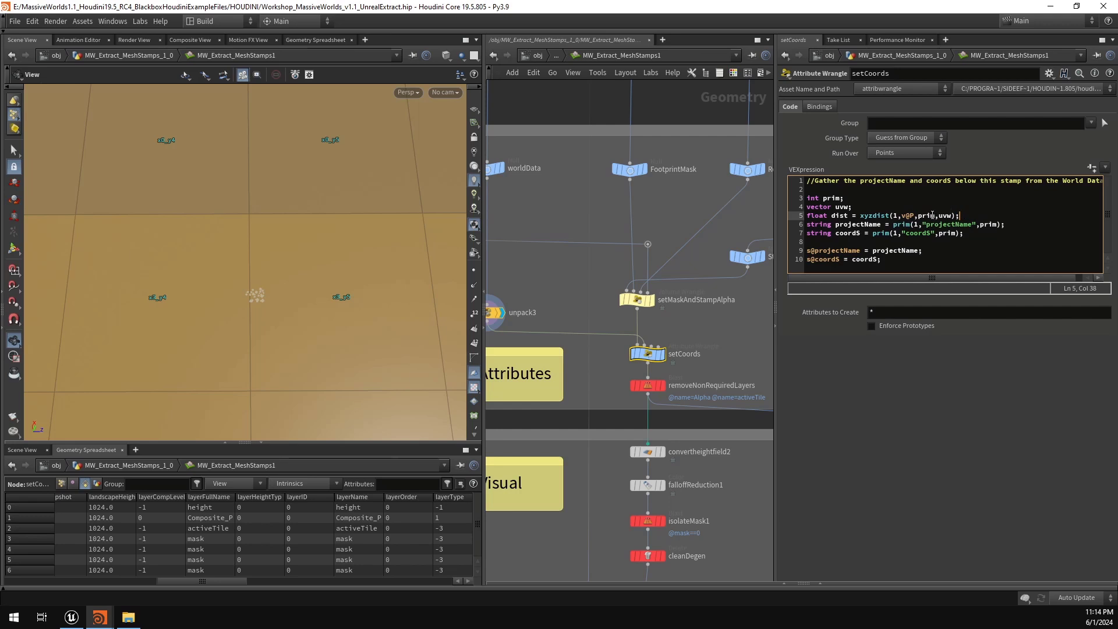
Step: Examine how setCoords uses prim to look up projectName and coordS and write them to the stamp
{"action": "left_click_drag", "start_coordinate": [933, 215], "coordinate": [919, 215]}
{"action": "left_click", "coordinate": [1006, 224]}
{"action": "left_click_drag", "start_coordinate": [1013, 226], "coordinate": [897, 226]}
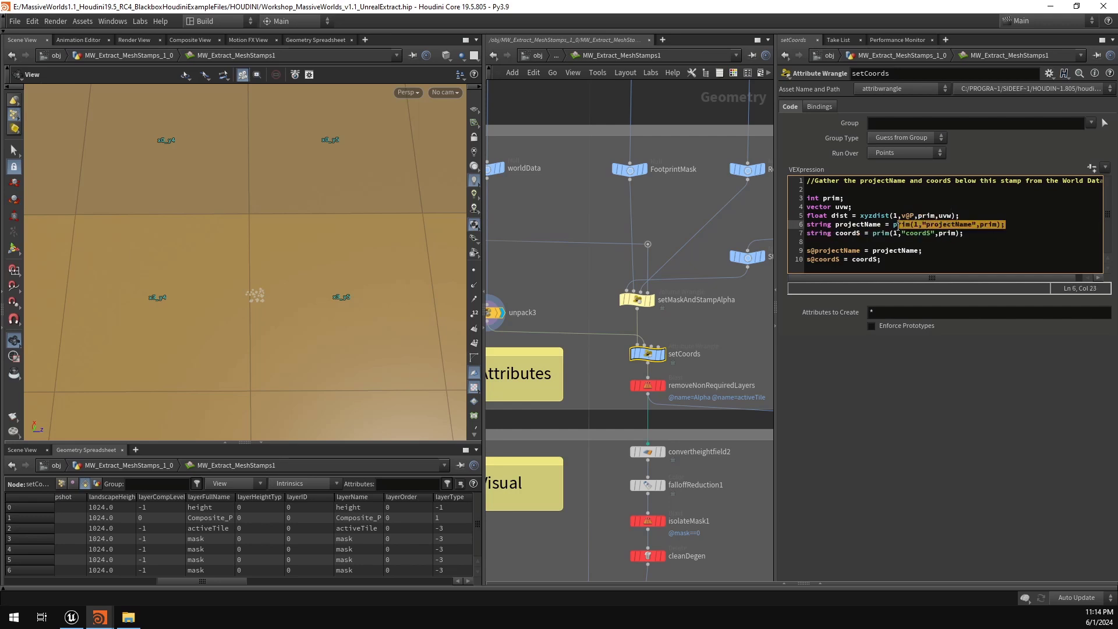
{"action": "left_click_drag", "start_coordinate": [968, 233], "coordinate": [808, 234]}
{"action": "left_click_drag", "start_coordinate": [920, 264], "coordinate": [808, 254]}
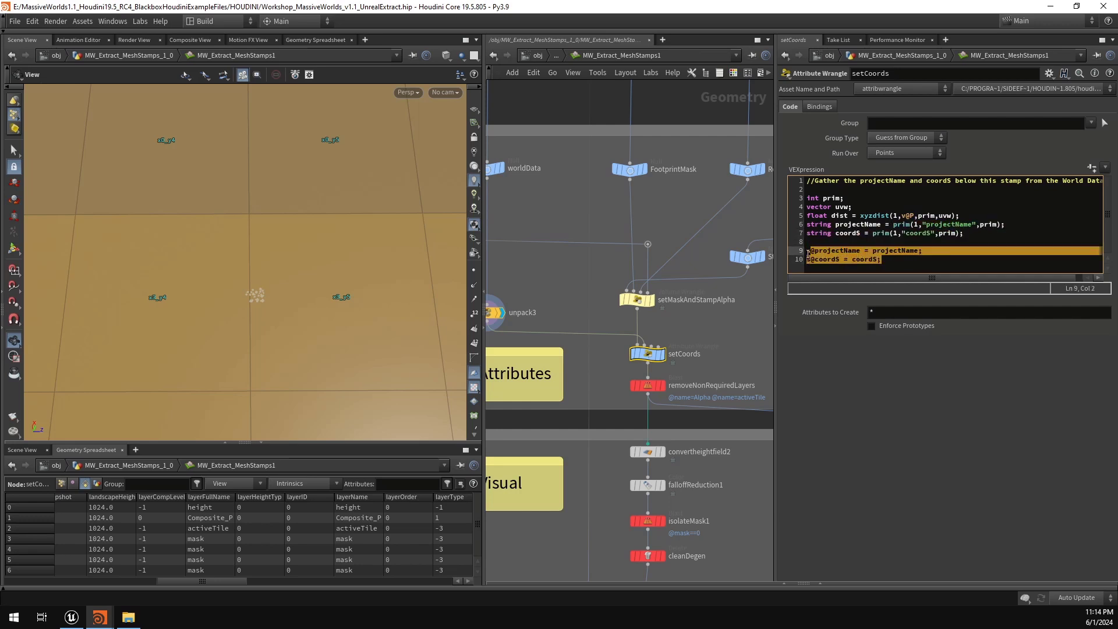
Step: Display the setCoords node and inspect its stamp heightfield up close in the viewport
{"action": "left_click_drag", "start_coordinate": [703, 330], "coordinate": [653, 364]}
{"action": "left_click", "coordinate": [663, 357]}
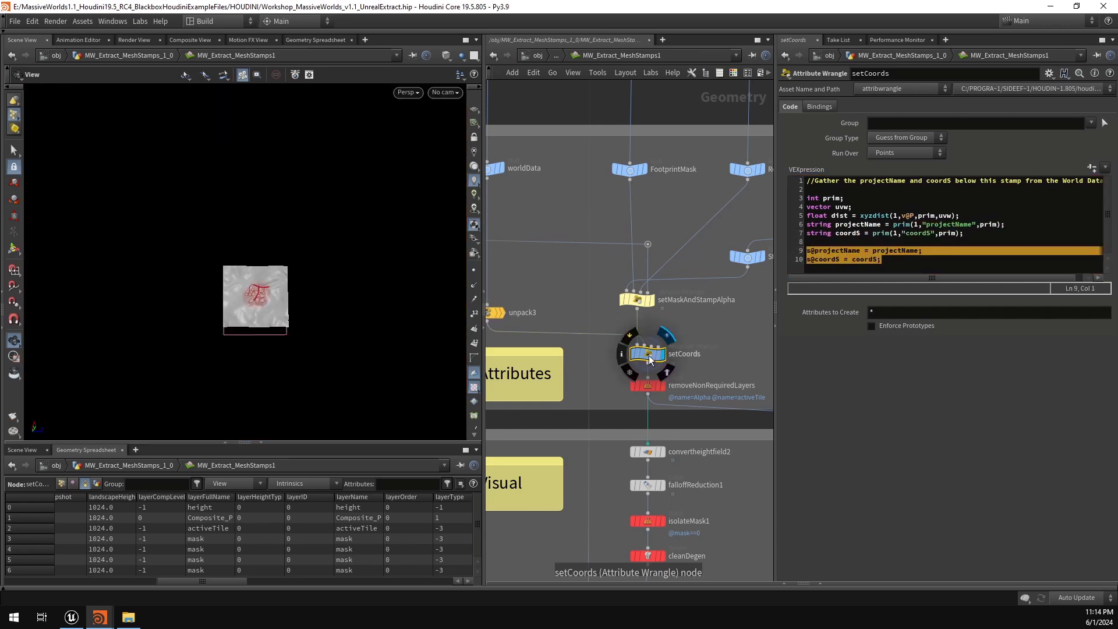
{"action": "right_click_drag", "start_coordinate": [273, 301], "coordinate": [310, 295]}
{"action": "left_click_drag", "start_coordinate": [310, 295], "coordinate": [362, 266]}
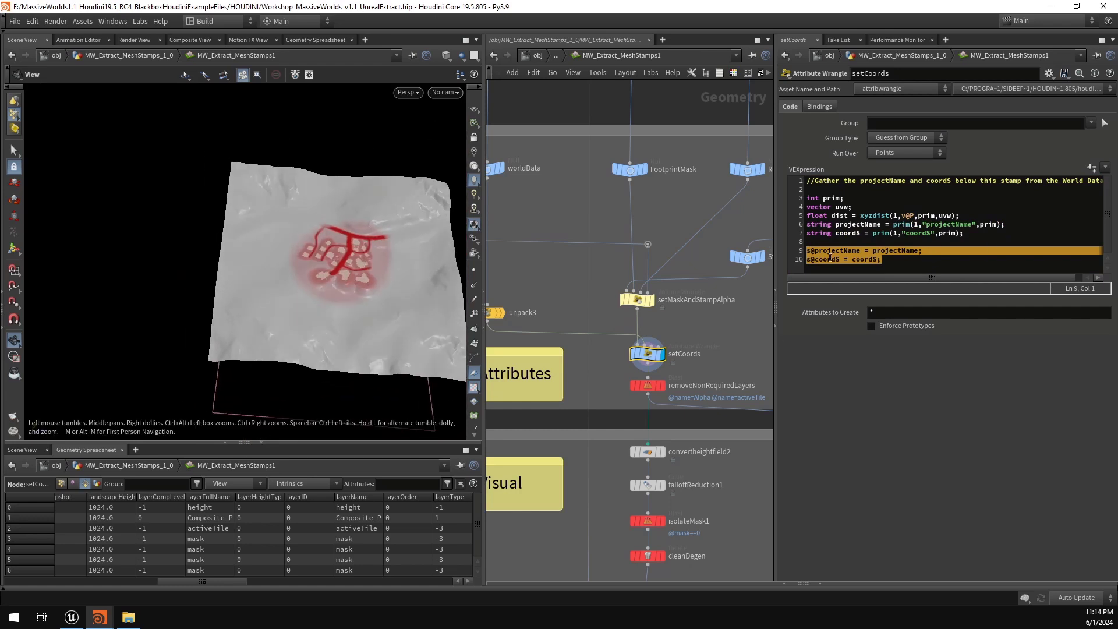
{"action": "left_click_drag", "start_coordinate": [349, 282], "coordinate": [294, 278]}
Step: Show setCoords' point attributes in the geometry spreadsheet and widen the projectName column to read its values alongside coordS
{"action": "left_click", "coordinate": [61, 484]}
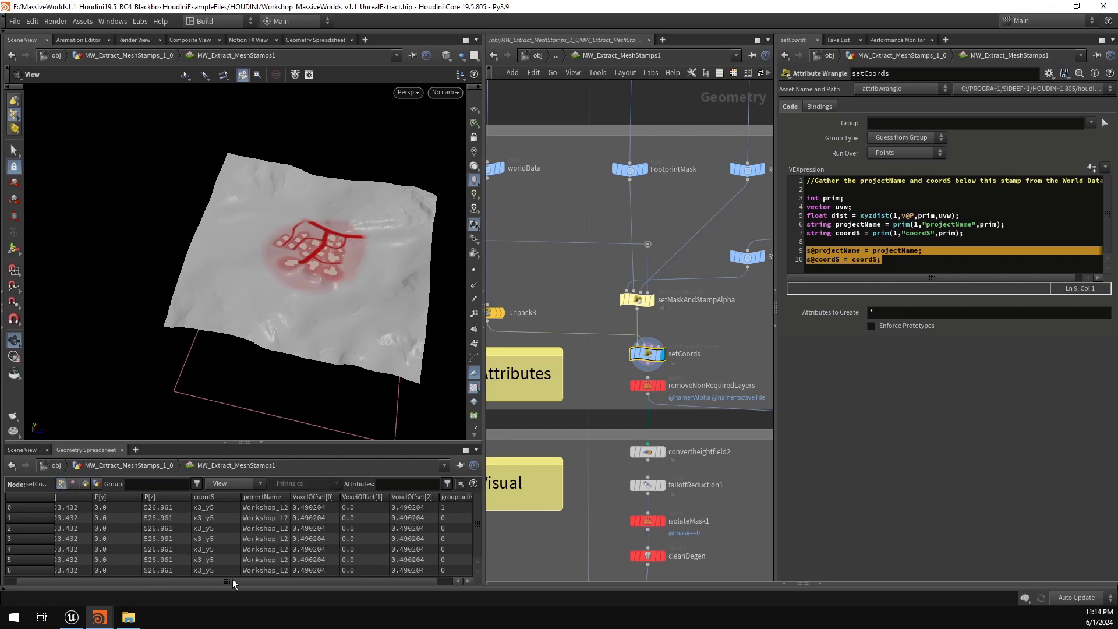
{"action": "left_click_drag", "start_coordinate": [233, 583], "coordinate": [248, 582]}
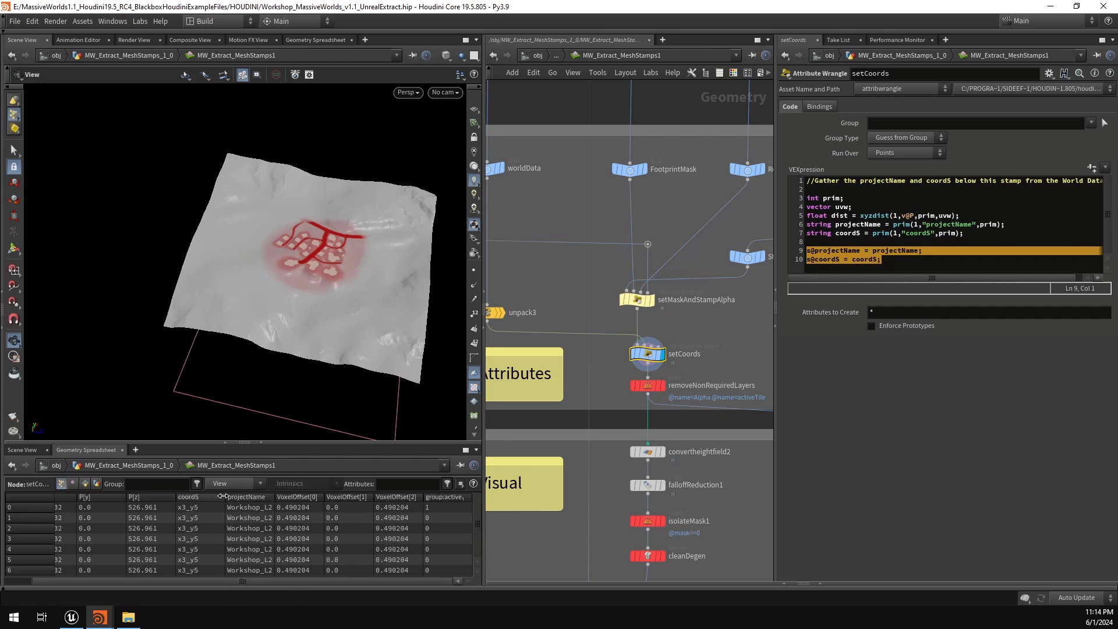
{"action": "left_click_drag", "start_coordinate": [223, 496], "coordinate": [326, 502]}
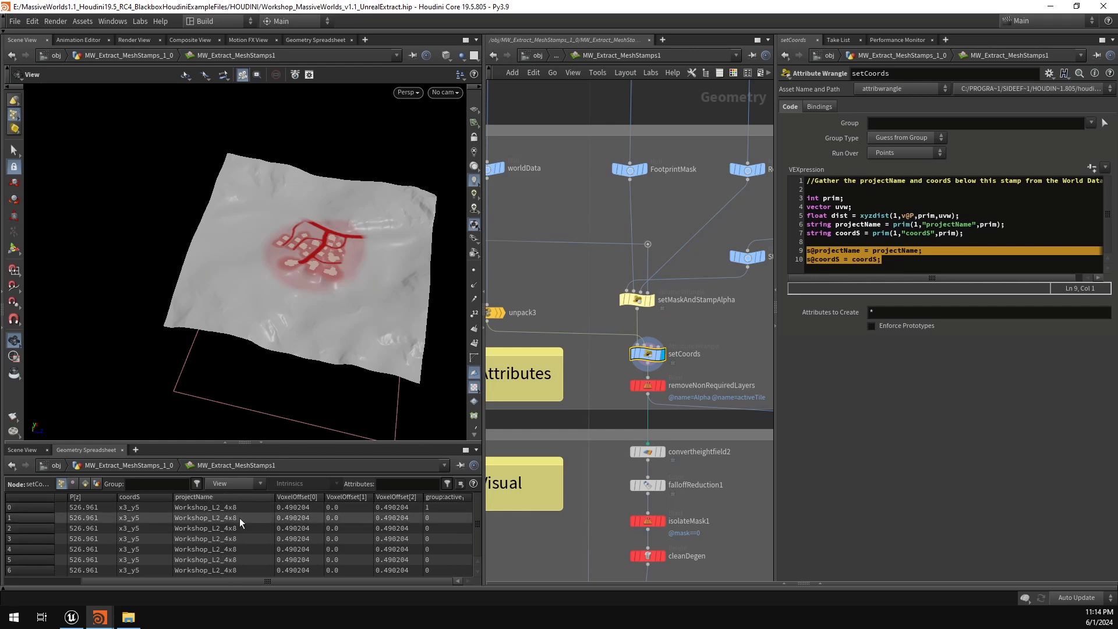
{"action": "scroll", "coordinate": [705, 289], "scroll_direction": "down", "scroll_amount": 3}
{"action": "scroll", "coordinate": [677, 319], "scroll_direction": "up", "scroll_amount": 4}
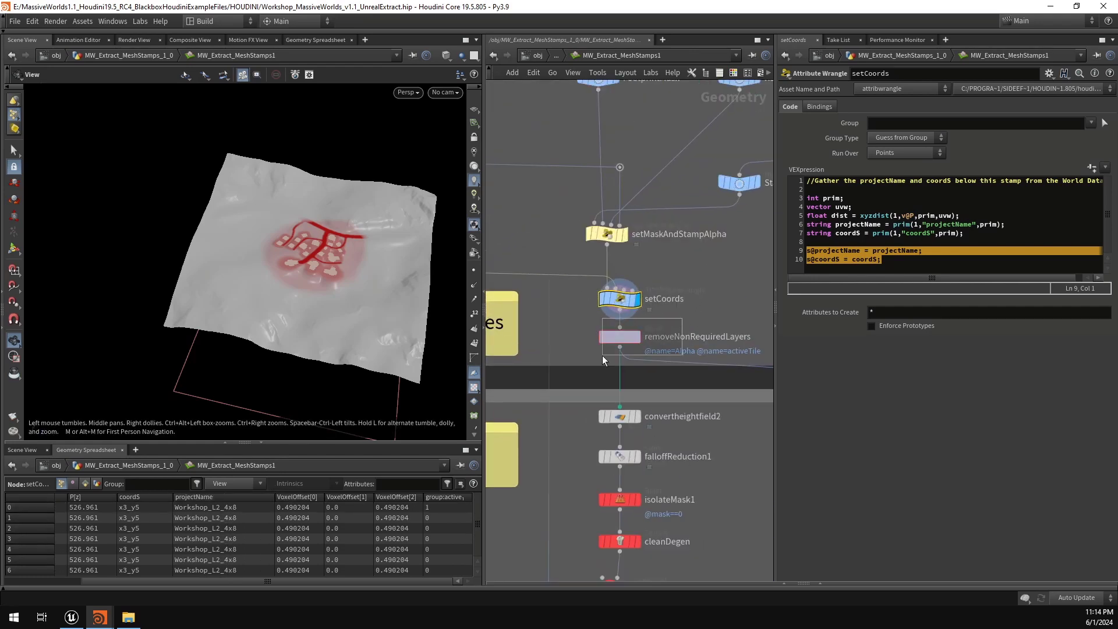
Step: Display removeNonRequiredLayers and check the attributes and volume layers in its node information
{"action": "left_click_drag", "start_coordinate": [602, 355], "coordinate": [596, 351]}
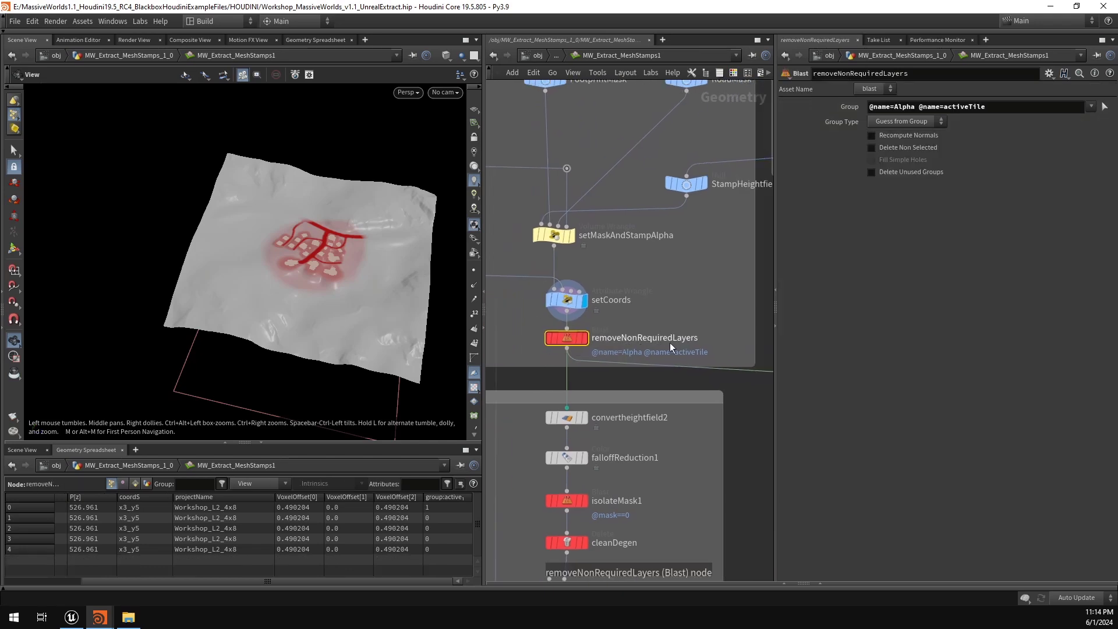
{"action": "left_click", "coordinate": [584, 337]}
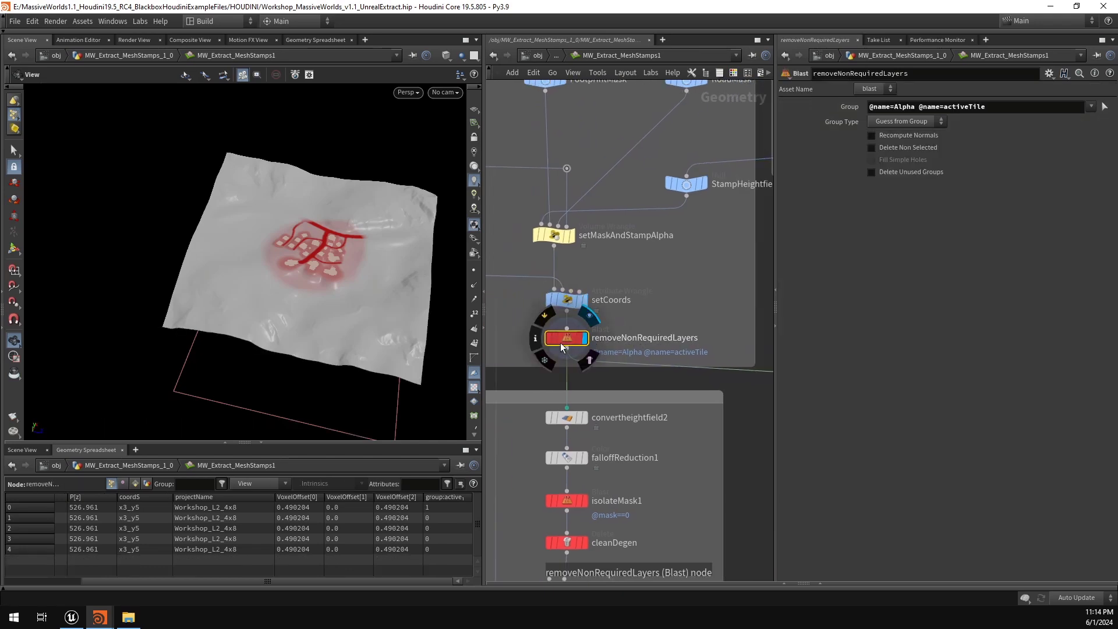
{"action": "middle_click_drag", "start_coordinate": [653, 319], "coordinate": [690, 319]}
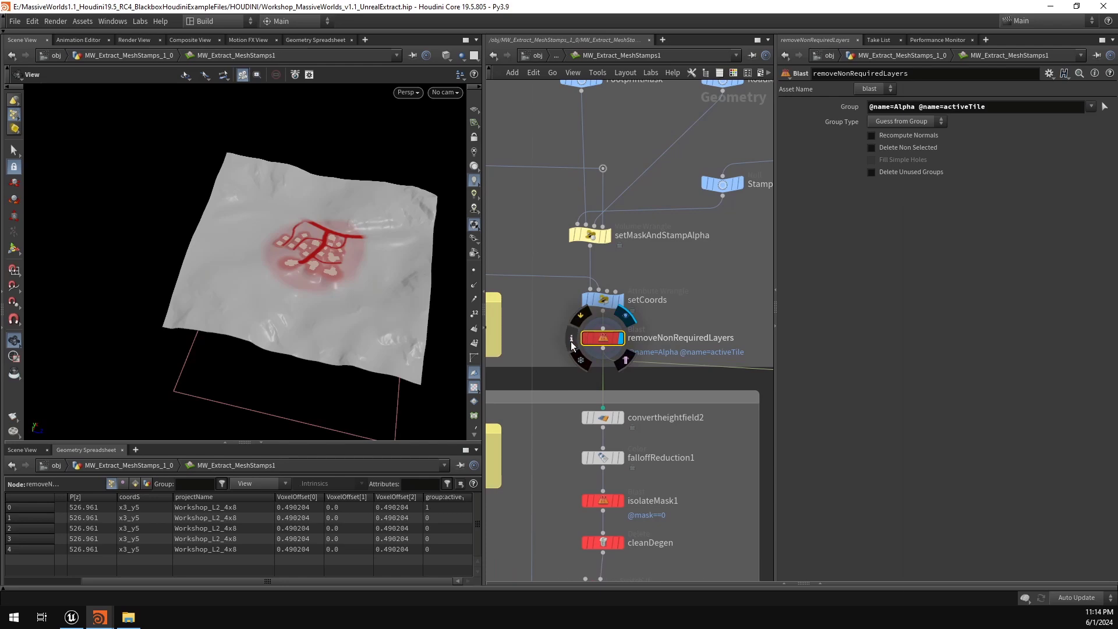
{"action": "left_click", "coordinate": [570, 341]}
{"action": "left_click_drag", "start_coordinate": [1035, 7], "coordinate": [657, 43]}
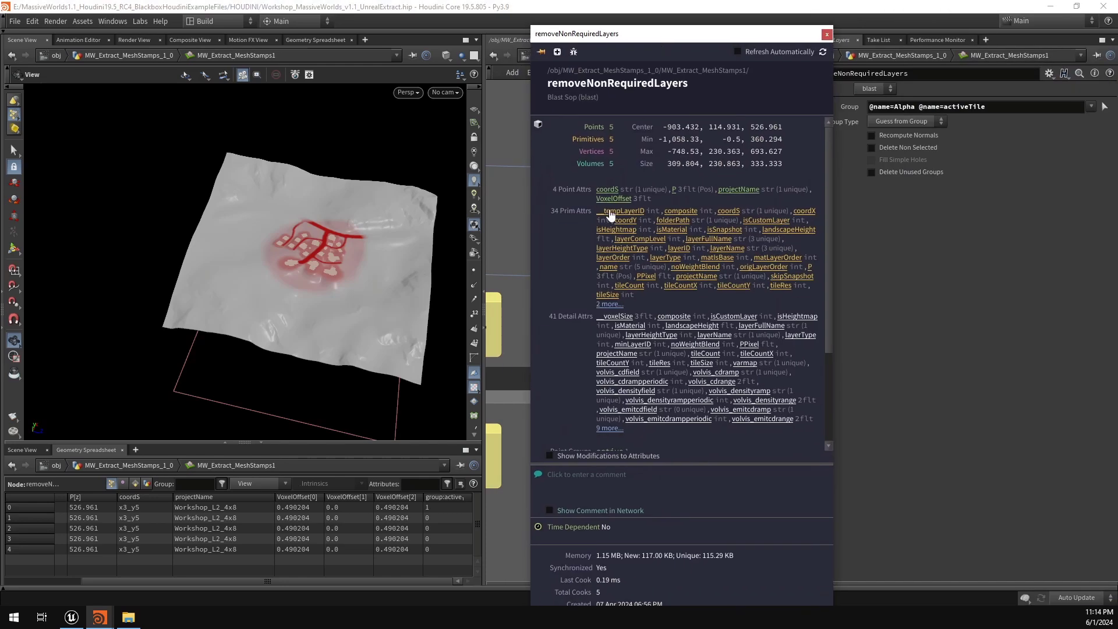
{"action": "scroll", "coordinate": [697, 233], "scroll_direction": "down", "scroll_amount": 5}
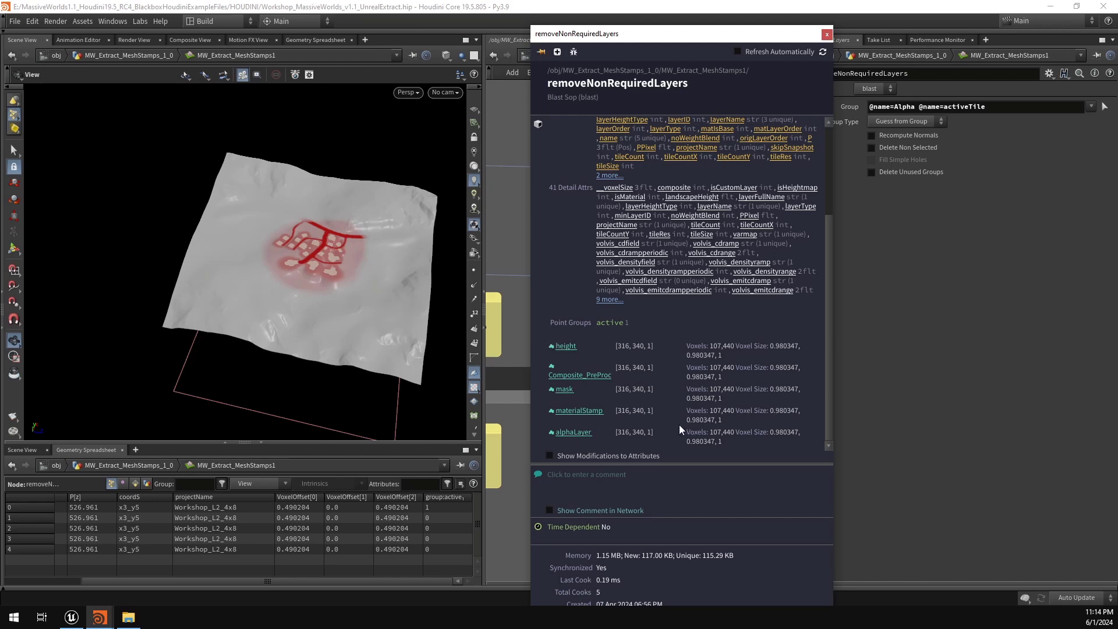
{"action": "left_click", "coordinate": [826, 34]}
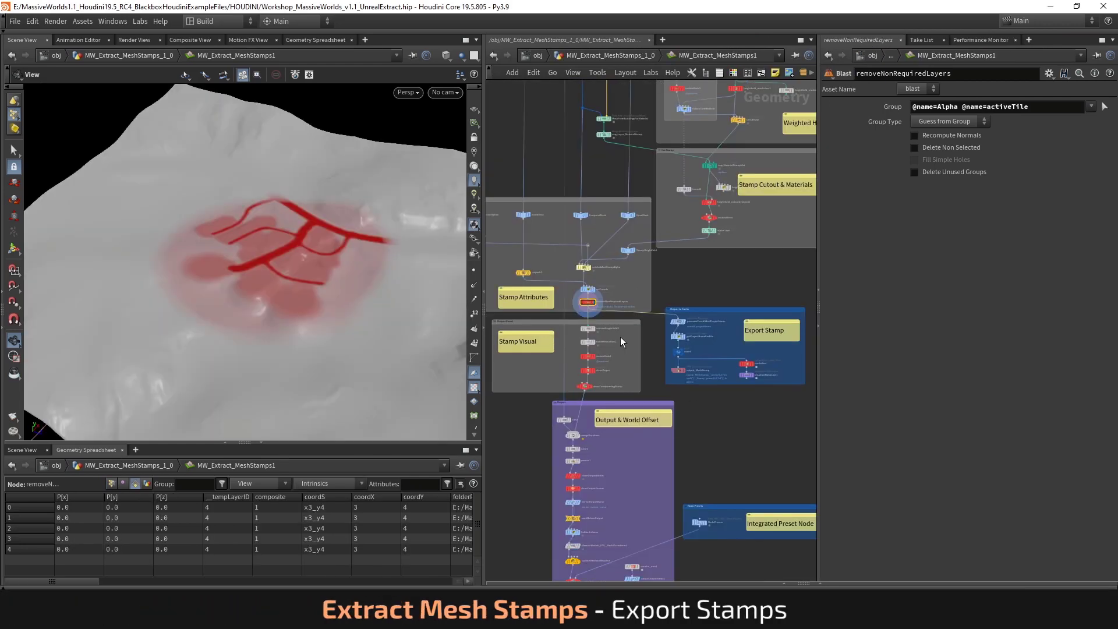
Step: Display the cleanDegen node in the Stamp Visual section and inspect the masked stamp mesh
{"action": "scroll", "coordinate": [591, 368], "scroll_direction": "up", "scroll_amount": 4}
{"action": "left_click", "coordinate": [594, 362]}
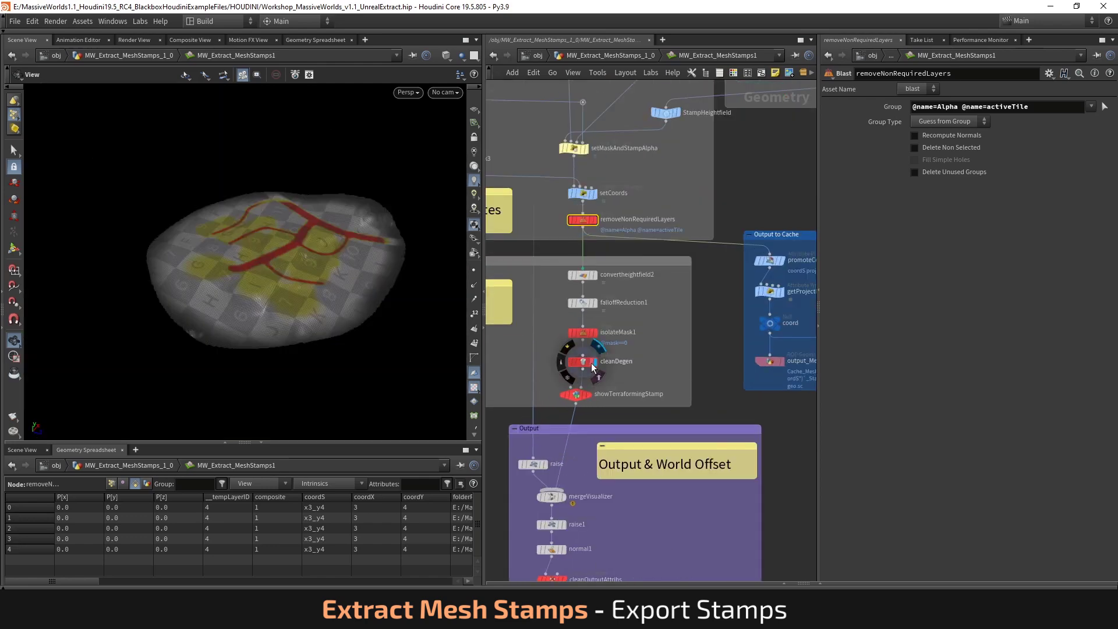
{"action": "left_click", "coordinate": [586, 362]}
{"action": "left_click_drag", "start_coordinate": [288, 274], "coordinate": [293, 267]}
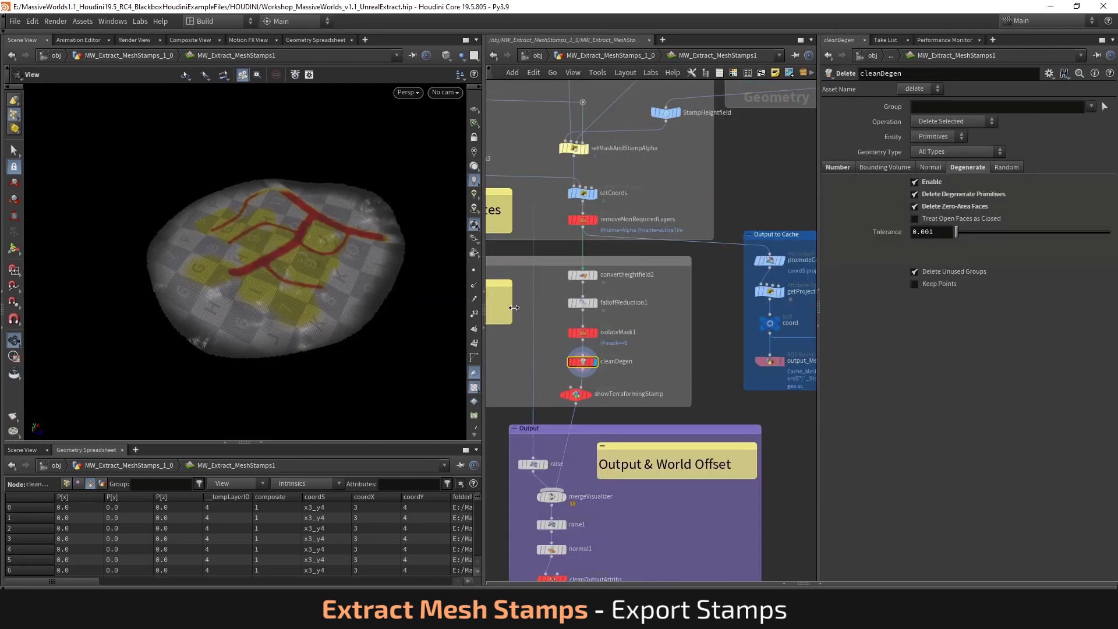
Step: Display the coord null in the Output to Cache section to view the stamp heightfield prepared for export
{"action": "scroll", "coordinate": [677, 332], "scroll_direction": "down", "scroll_amount": 3}
{"action": "middle_click_drag", "start_coordinate": [673, 332], "coordinate": [555, 337]}
{"action": "scroll", "coordinate": [633, 332], "scroll_direction": "up", "scroll_amount": 5}
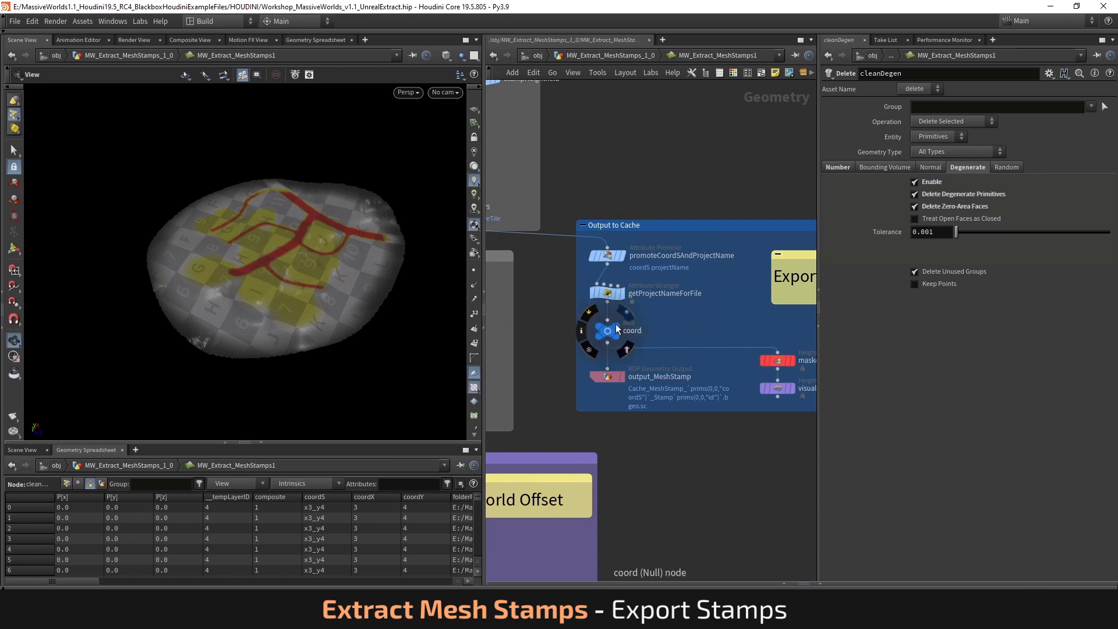
{"action": "left_click", "coordinate": [615, 331]}
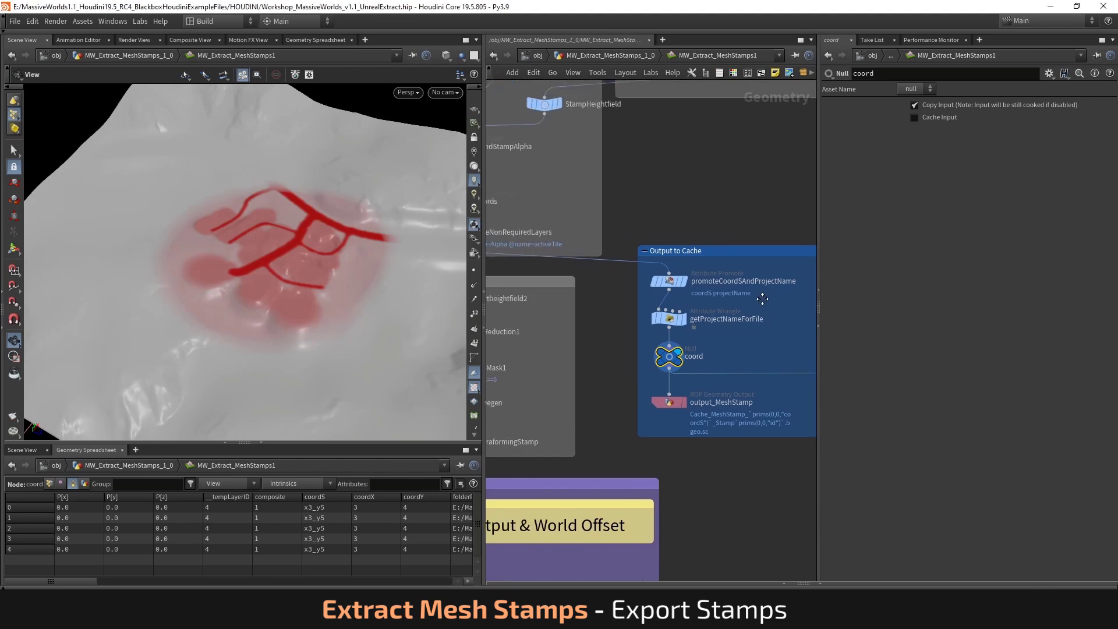
Step: Select setCoords and template unpack3 to view the world tile boundaries around the stamp
{"action": "scroll", "coordinate": [763, 299], "scroll_direction": "down", "scroll_amount": 3}
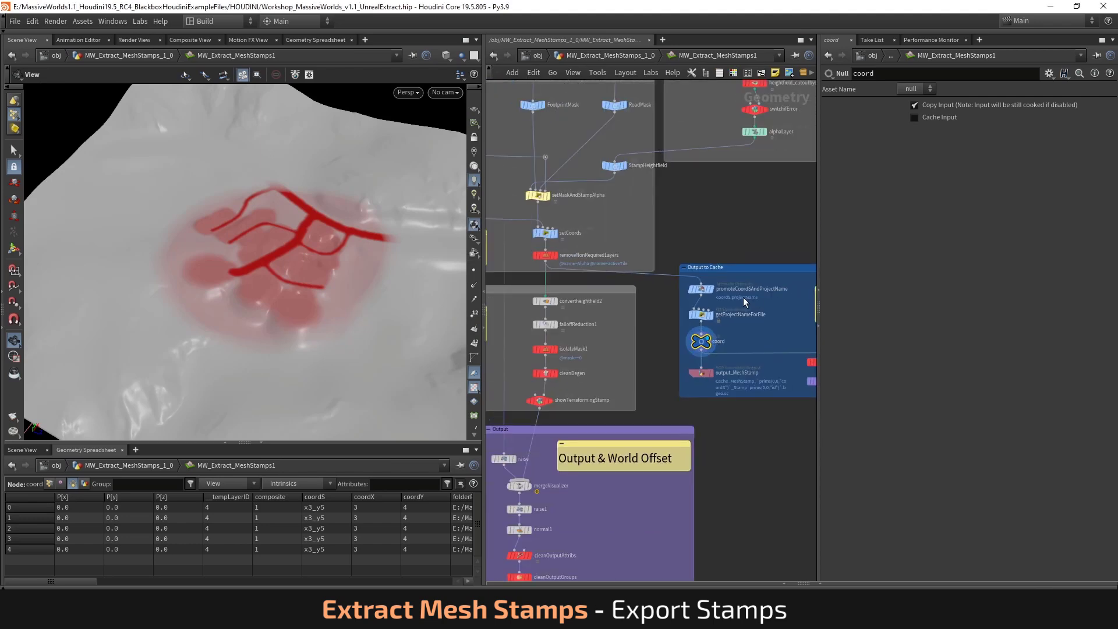
{"action": "middle_click_drag", "start_coordinate": [628, 229], "coordinate": [704, 232]}
{"action": "left_click", "coordinate": [626, 241]}
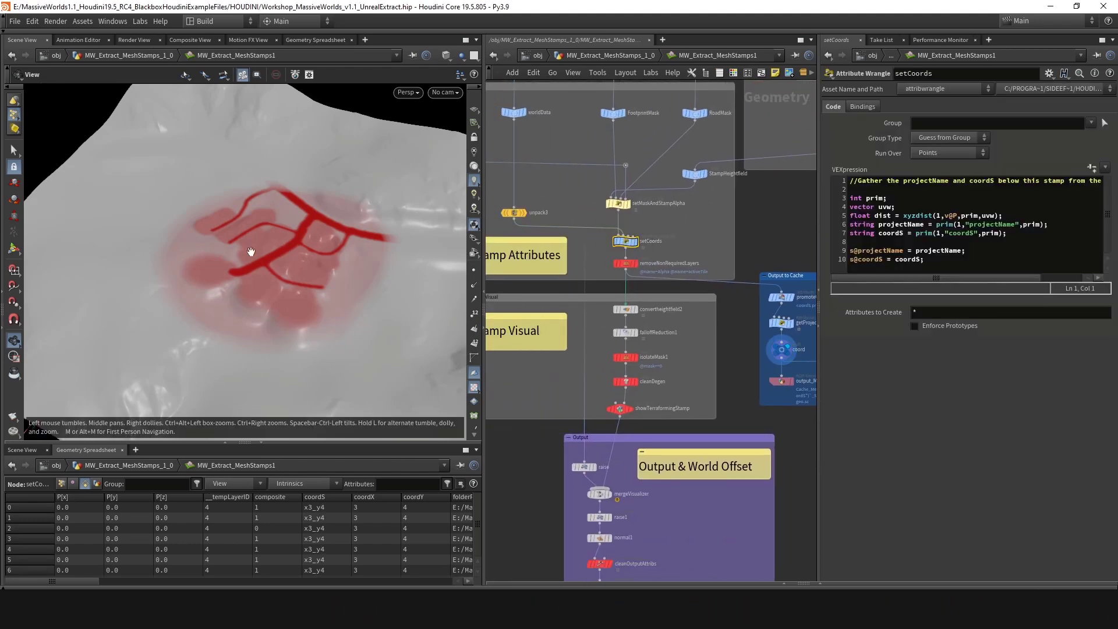
{"action": "scroll", "coordinate": [320, 250], "scroll_direction": "down", "scroll_amount": 5}
{"action": "left_click", "coordinate": [522, 212]}
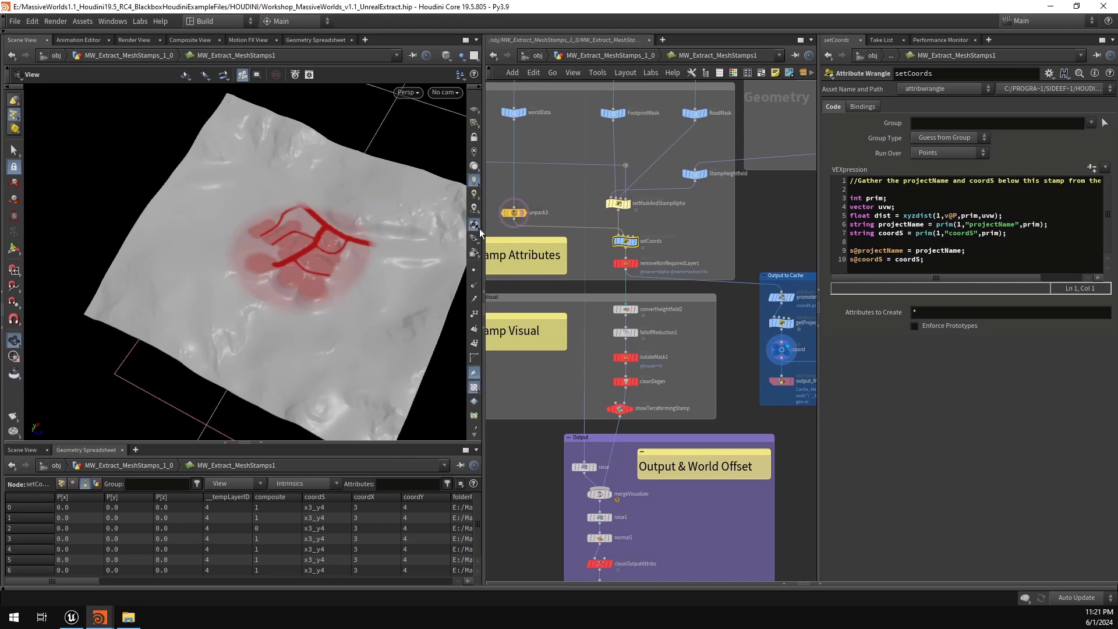
Step: Open the getProjectNameForFile wrangle and widen the parameter area to read its full code
{"action": "scroll", "coordinate": [687, 317], "scroll_direction": "down", "scroll_amount": 2}
{"action": "middle_click_drag", "start_coordinate": [721, 315], "coordinate": [604, 312]}
{"action": "scroll", "coordinate": [647, 315], "scroll_direction": "up", "scroll_amount": 4}
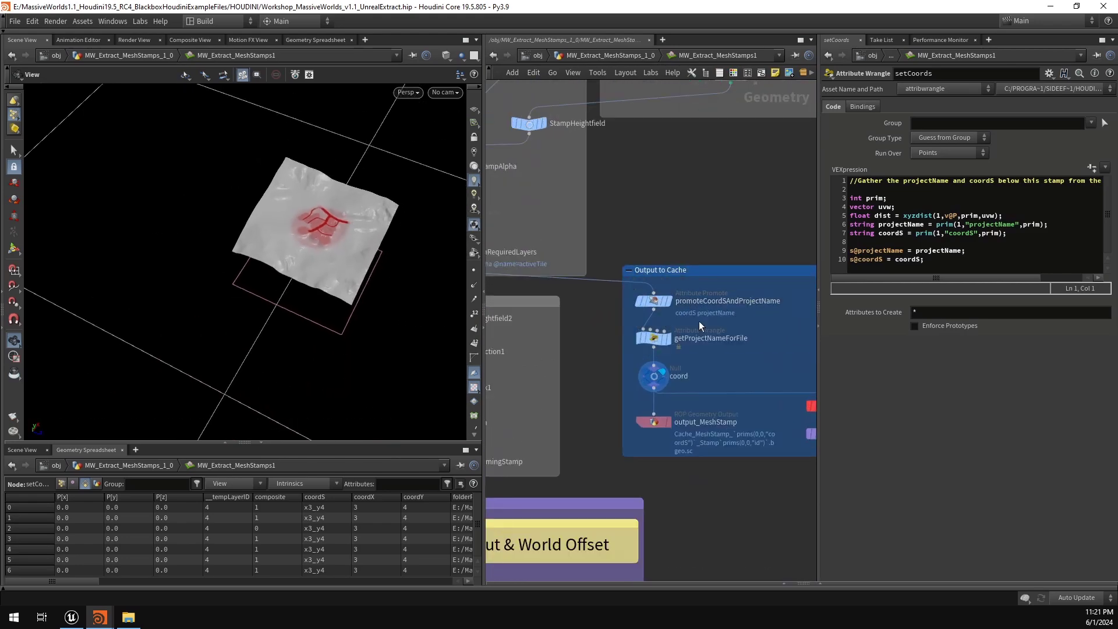
{"action": "left_click", "coordinate": [651, 337]}
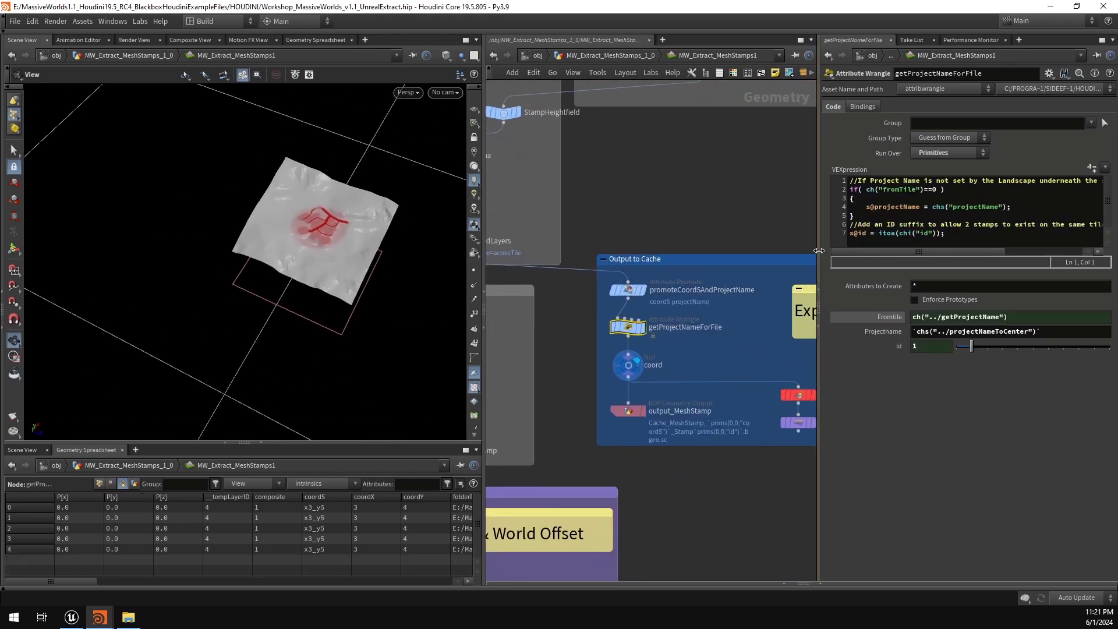
{"action": "left_click_drag", "start_coordinate": [818, 249], "coordinate": [660, 246]}
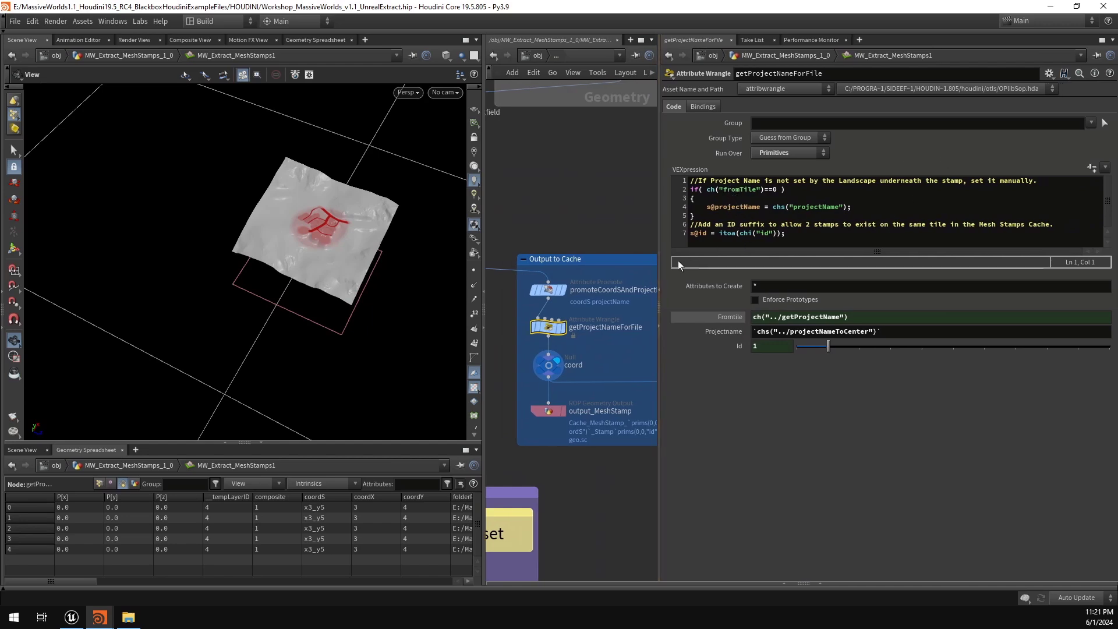
{"action": "left_click_drag", "start_coordinate": [659, 260], "coordinate": [689, 260]}
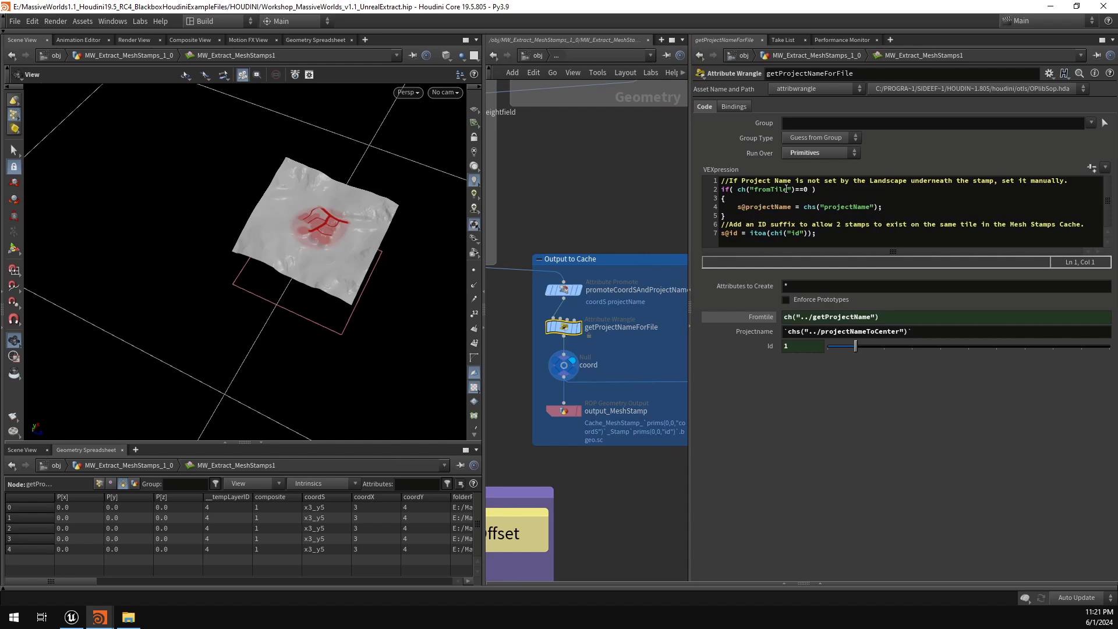
Step: Open the MW_Extract_MeshStamps1 asset's parameters in a separate floating window
{"action": "right_click", "coordinate": [247, 59]}
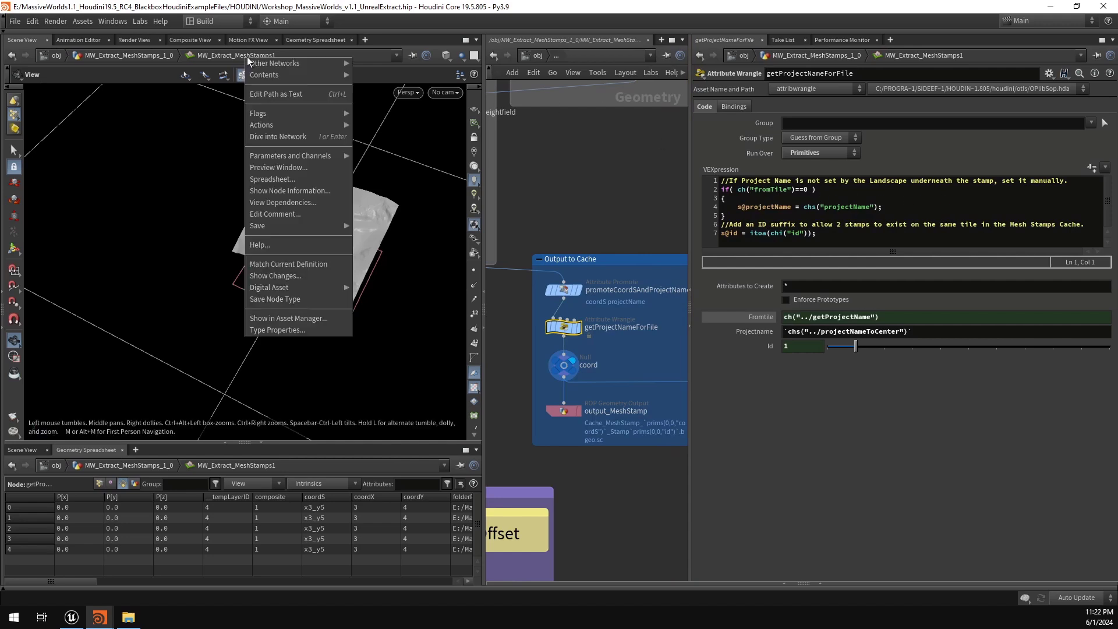
{"action": "left_click", "coordinate": [274, 169]}
{"action": "left_click_drag", "start_coordinate": [352, 108], "coordinate": [427, 89]}
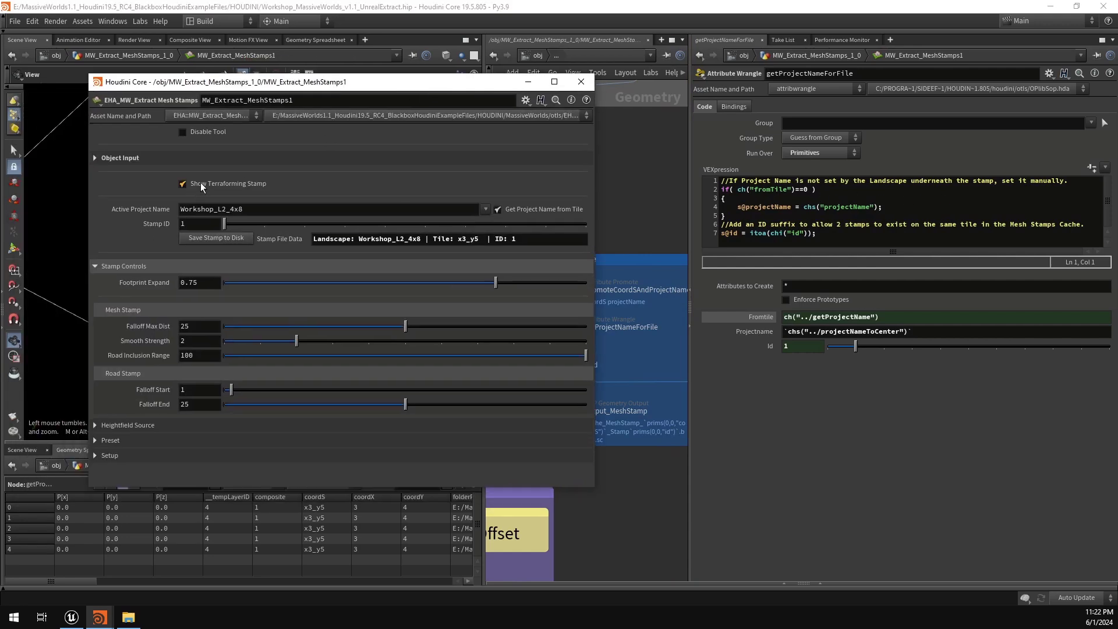
Step: Turn Get Project Name from Tile off, highlight the Active Project Name, and turn the option back on
{"action": "left_click", "coordinate": [532, 210]}
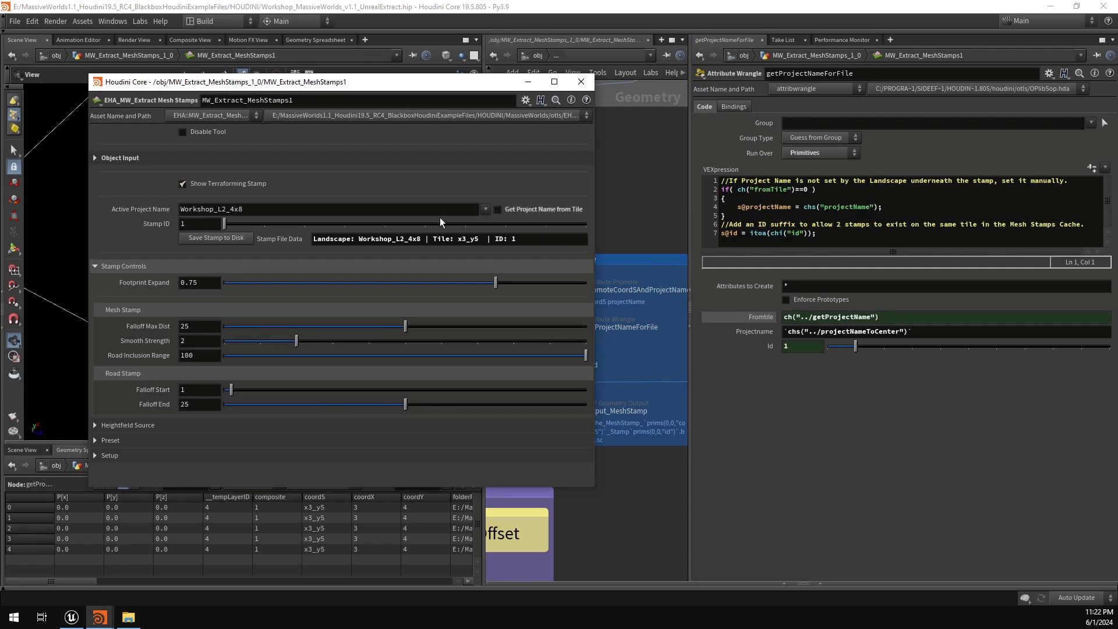
{"action": "double_click", "coordinate": [284, 210]}
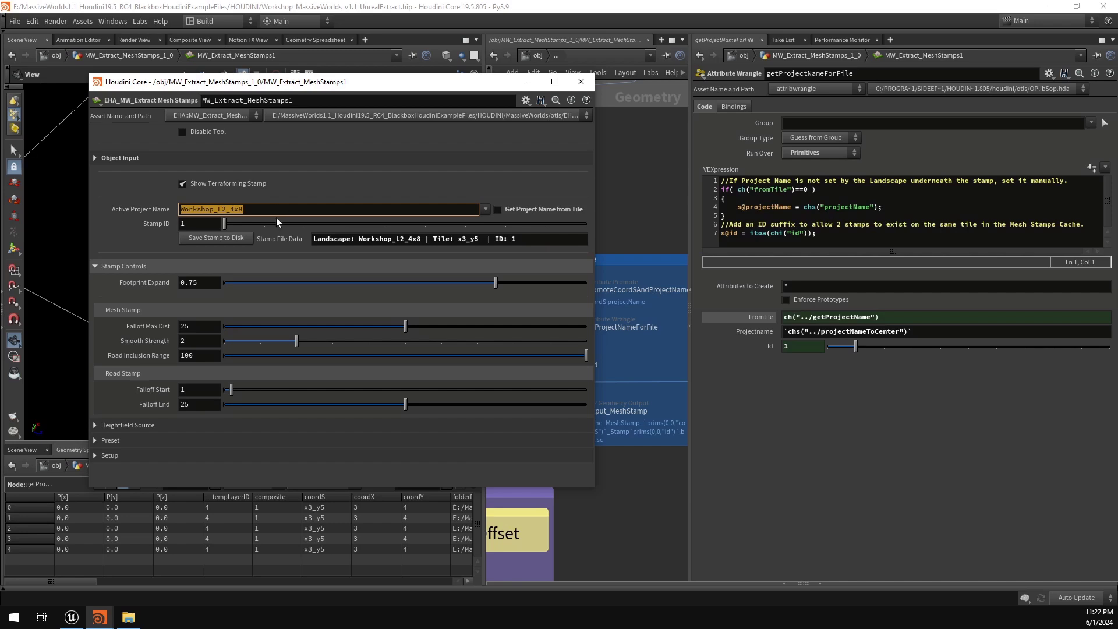
{"action": "left_click", "coordinate": [537, 212]}
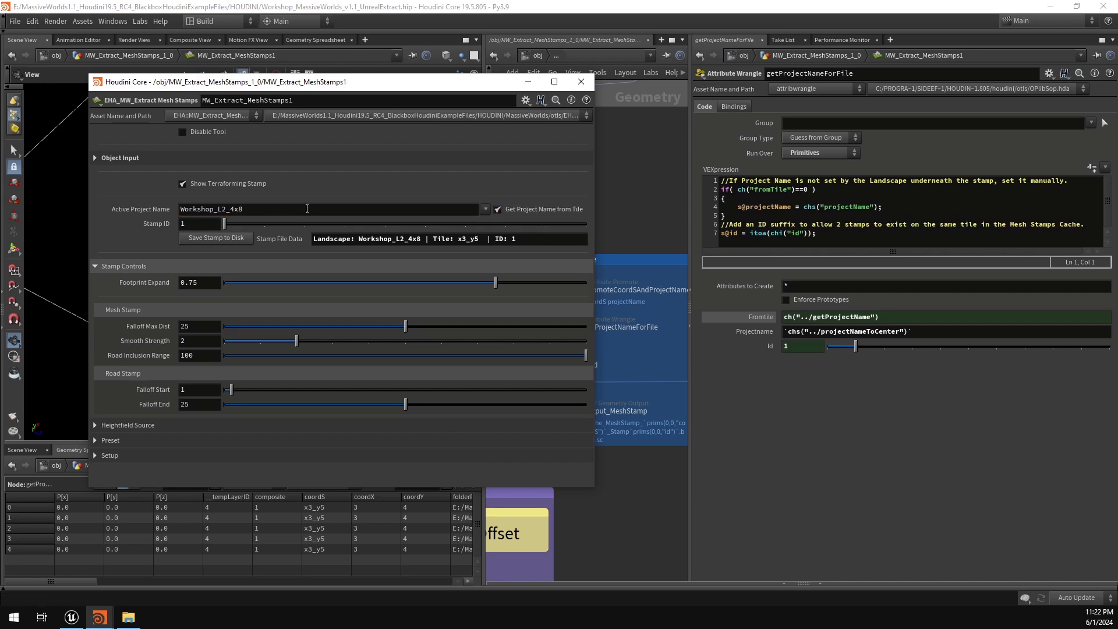
Step: Examine the asset's Stamp ID alongside the wrangle's Id parameter, then minimize the floating asset window
{"action": "mouse_move", "coordinate": [225, 225]}
{"action": "left_mouse_down"}
{"action": "mouse_move", "coordinate": [346, 226]}
{"action": "mouse_move", "coordinate": [239, 223]}
{"action": "left_mouse_up"}
{"action": "left_click", "coordinate": [763, 347]}
{"action": "left_click", "coordinate": [763, 347]}
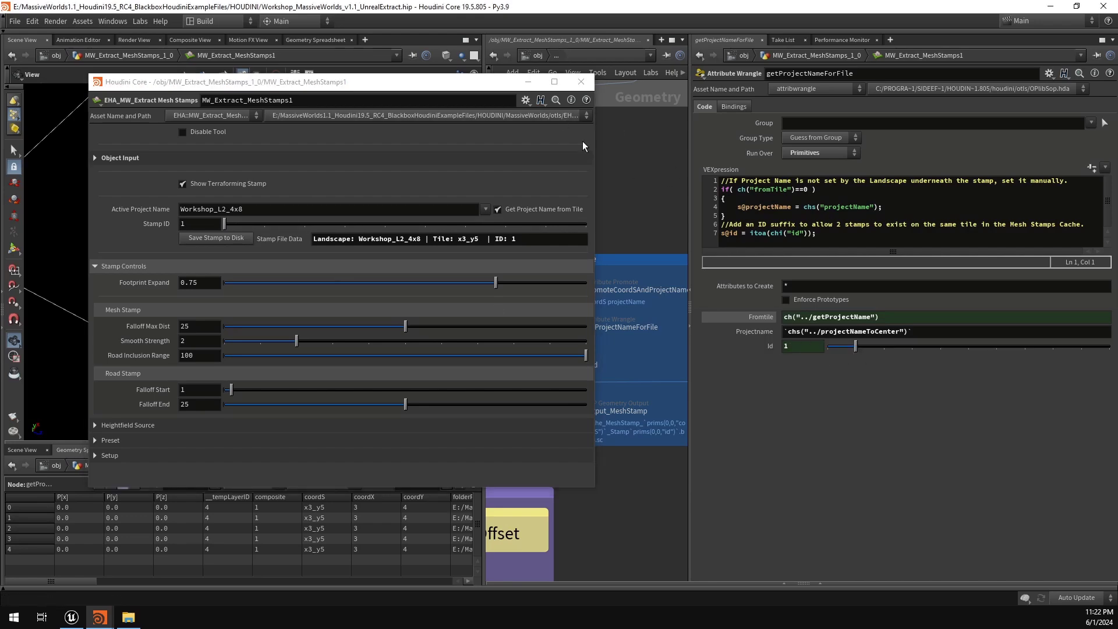
{"action": "left_click", "coordinate": [539, 85]}
Step: Select the output_MeshStamp node and widen the parameter area to read its full Output File path
{"action": "left_click", "coordinate": [615, 402]}
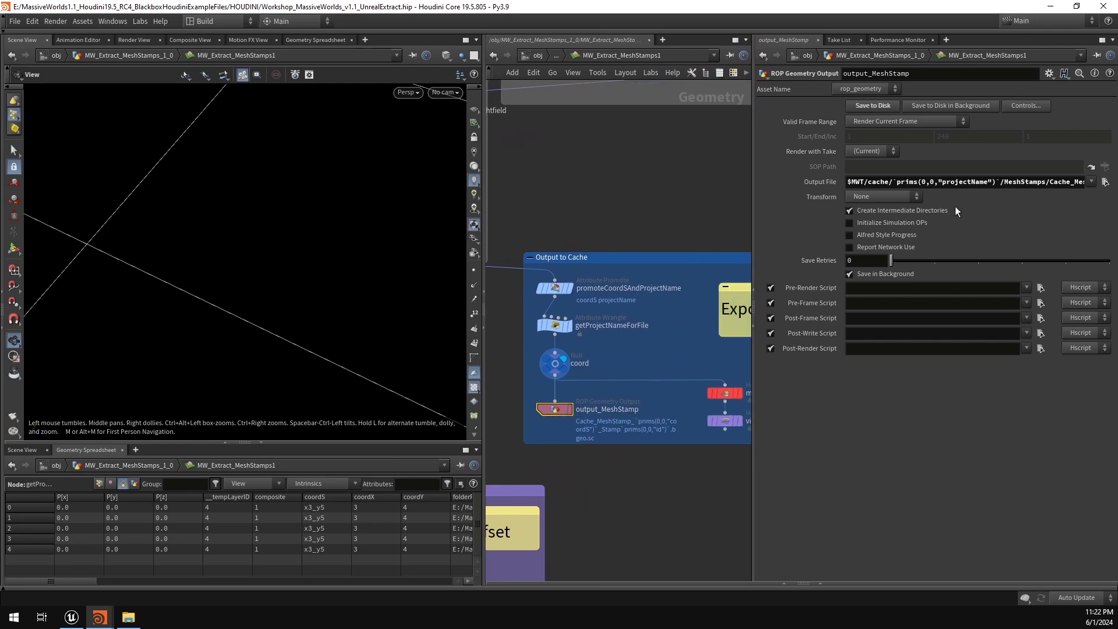
{"action": "left_click", "coordinate": [482, 293]}
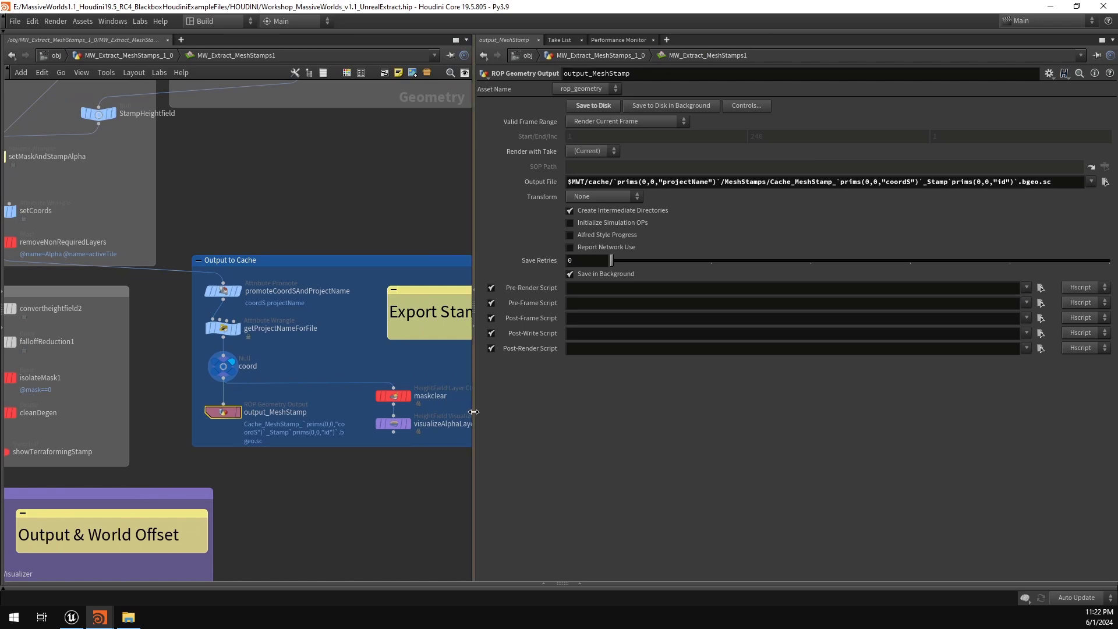
{"action": "mouse_move", "coordinate": [474, 408]}
{"action": "left_mouse_down"}
{"action": "mouse_move", "coordinate": [521, 405]}
{"action": "mouse_move", "coordinate": [453, 401]}
{"action": "left_mouse_up"}
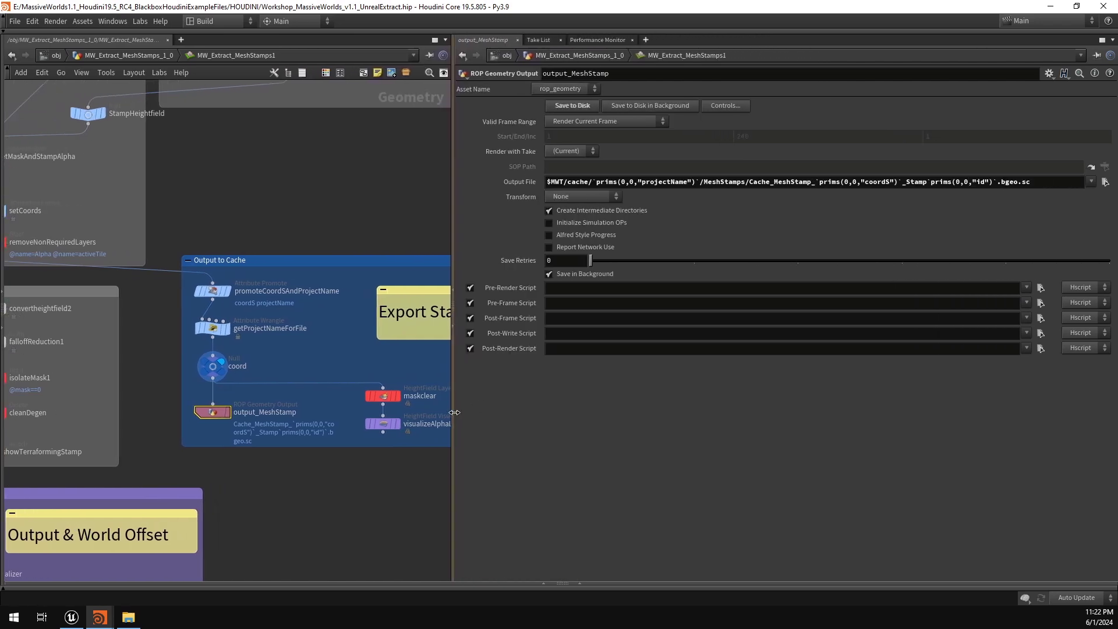
Step: Highlight $MWT in the Output File, expand the path to highlight the MassiveWorlds root folder, and return to the expression
{"action": "left_click", "coordinate": [548, 181]}
{"action": "double_click", "coordinate": [548, 182]}
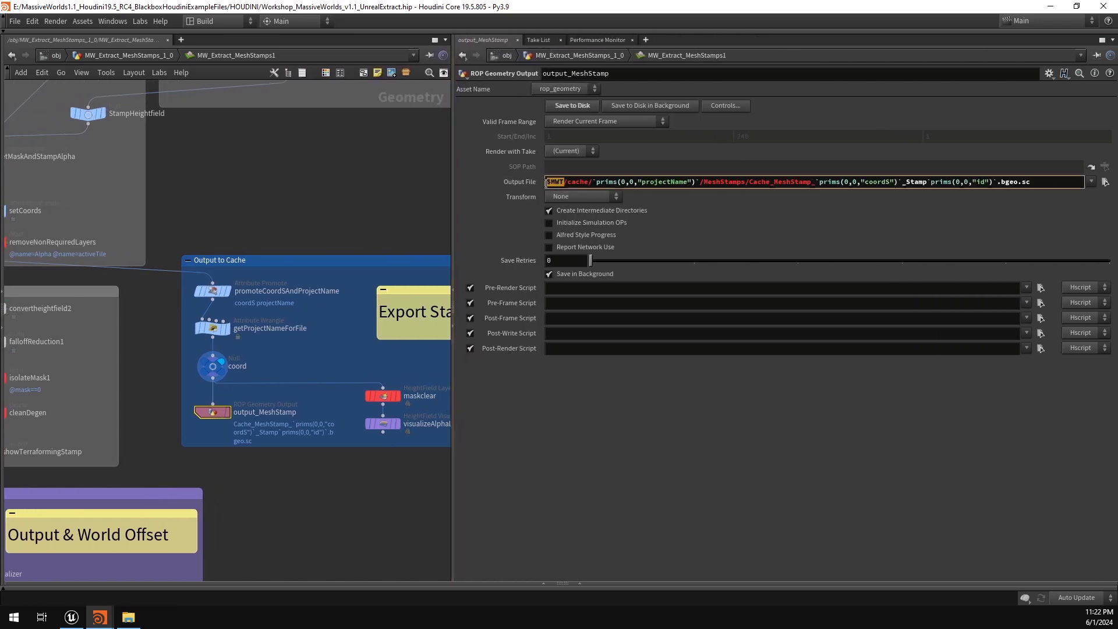
{"action": "left_click", "coordinate": [919, 230]}
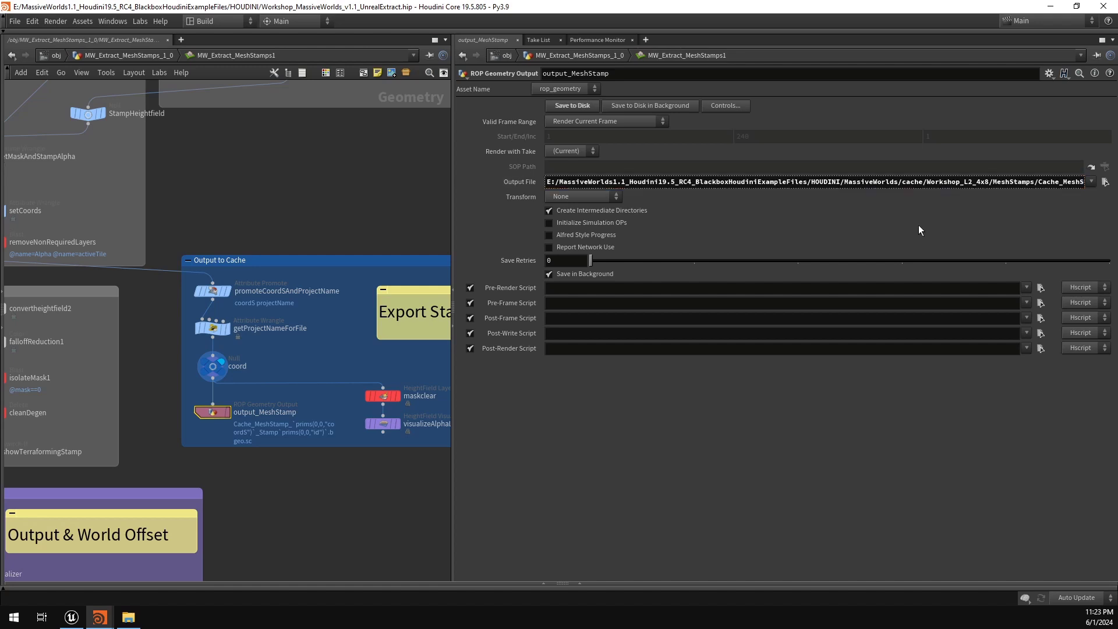
{"action": "left_click_drag", "start_coordinate": [903, 182], "coordinate": [540, 182]}
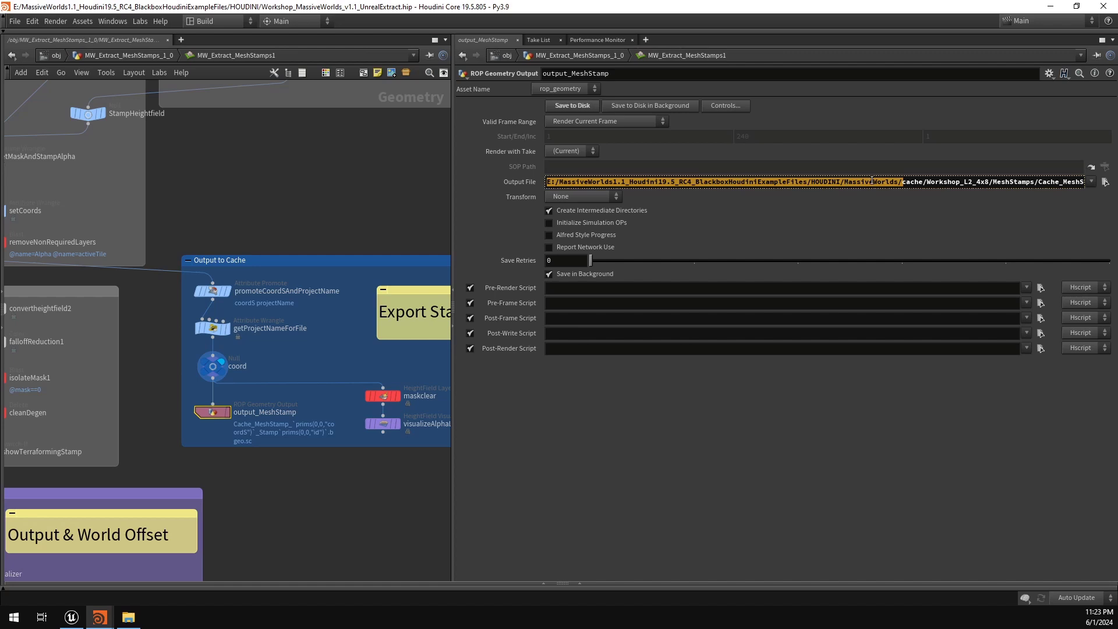
{"action": "left_click", "coordinate": [602, 193]}
{"action": "left_click", "coordinate": [519, 184]}
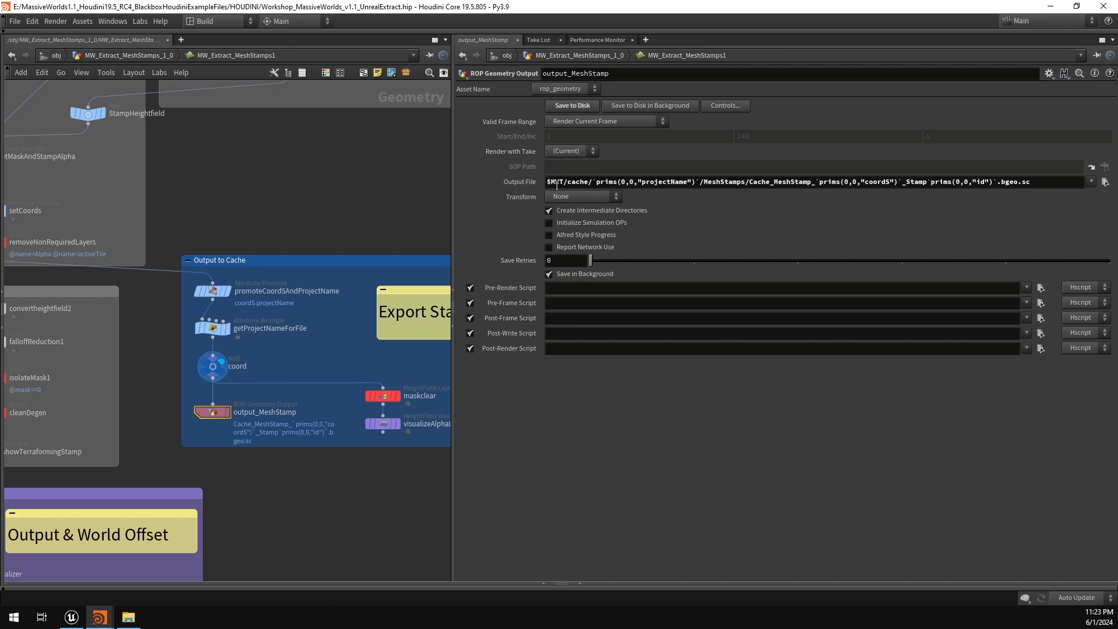
Step: Highlight the cache folder and projectName parts of the Output File, and place the floating geometry spreadsheet beneath for comparison
{"action": "left_click_drag", "start_coordinate": [567, 183], "coordinate": [586, 184]}
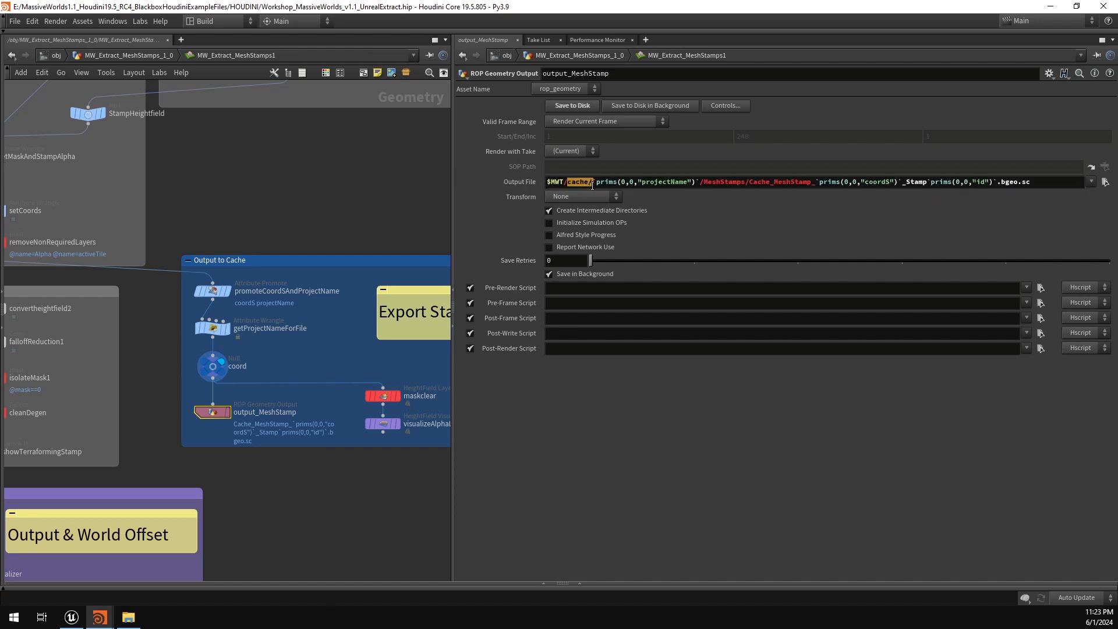
{"action": "left_click", "coordinate": [711, 220]}
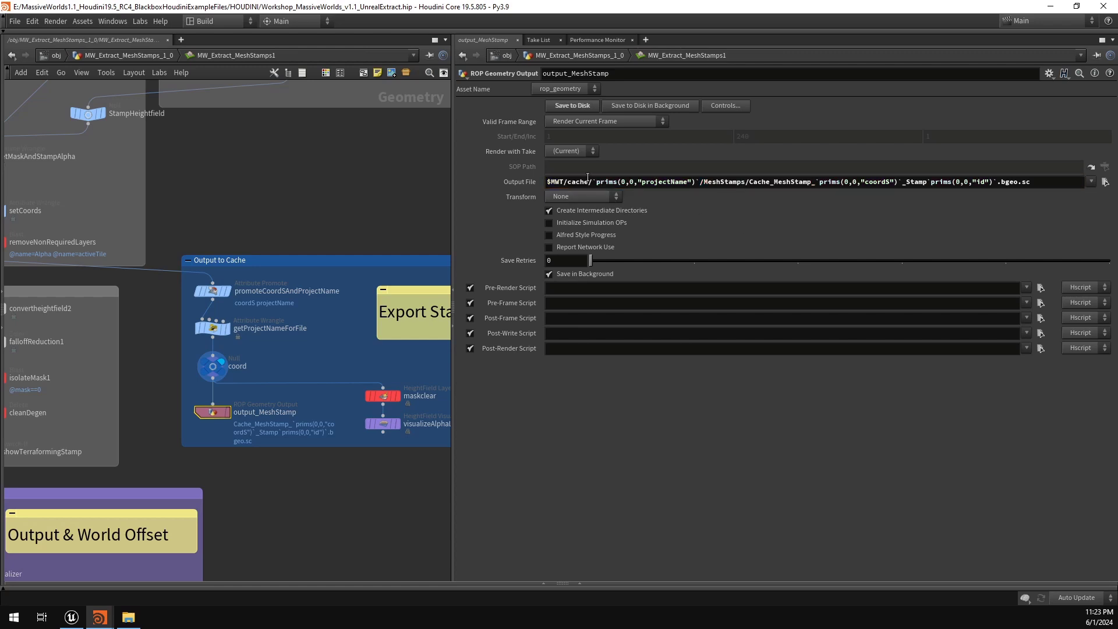
{"action": "left_click_drag", "start_coordinate": [591, 181], "coordinate": [693, 186]}
{"action": "left_click_drag", "start_coordinate": [1117, 372], "coordinate": [801, 433]}
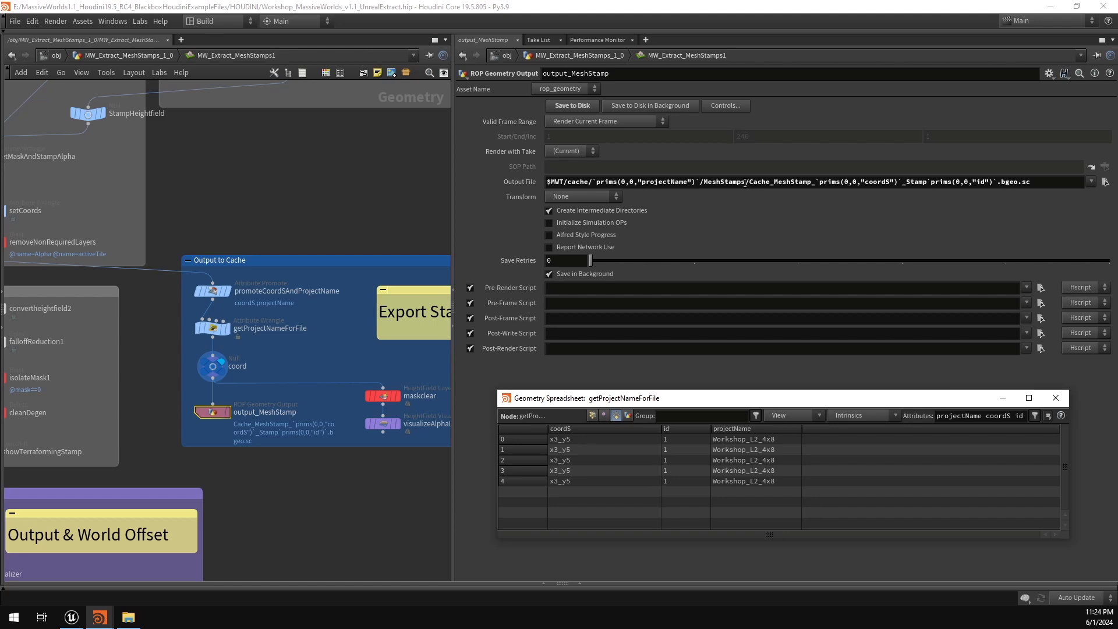
Step: Compare the Output File expression with the cached stamp files in the MeshStamps folder in File Explorer, then return to Houdini
{"action": "left_click", "coordinate": [128, 617]}
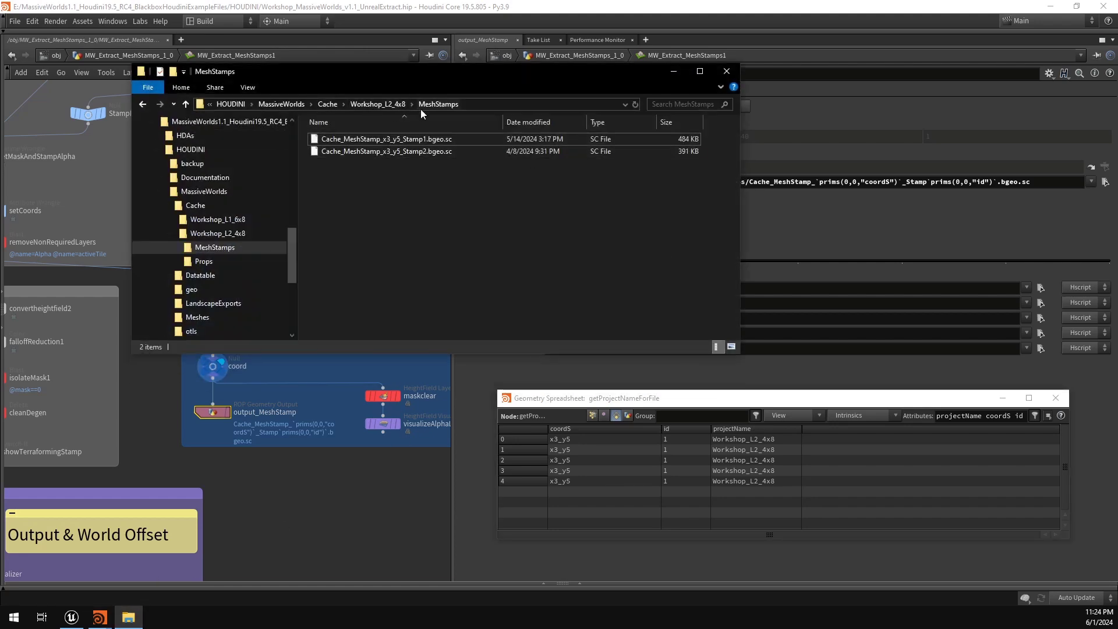
{"action": "left_click_drag", "start_coordinate": [477, 72], "coordinate": [297, 224]}
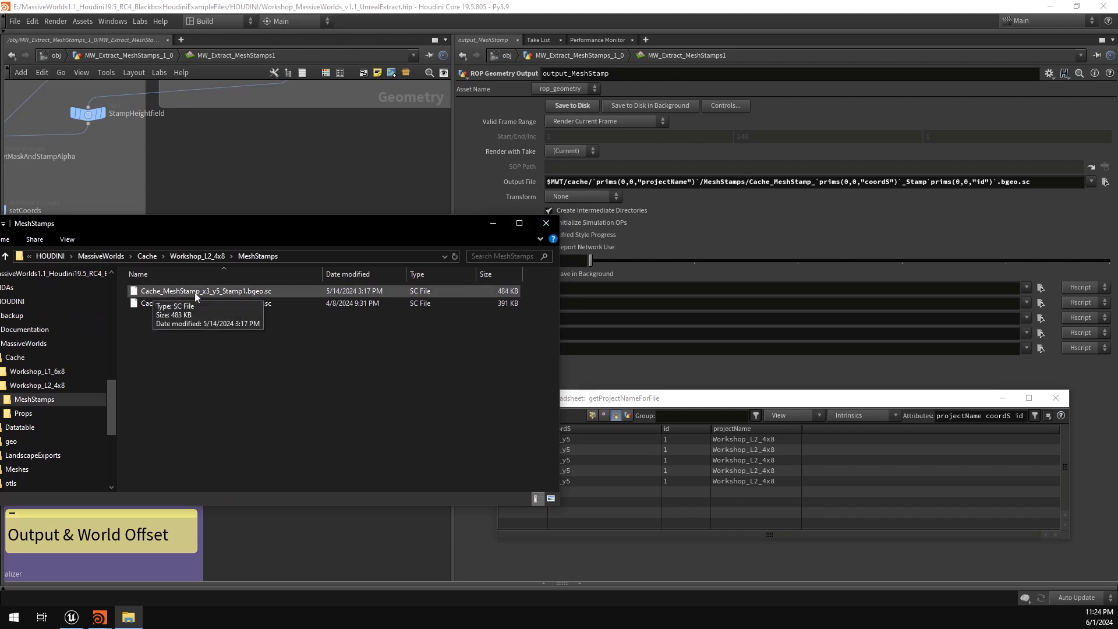
{"action": "left_click_drag", "start_coordinate": [657, 401], "coordinate": [746, 399]}
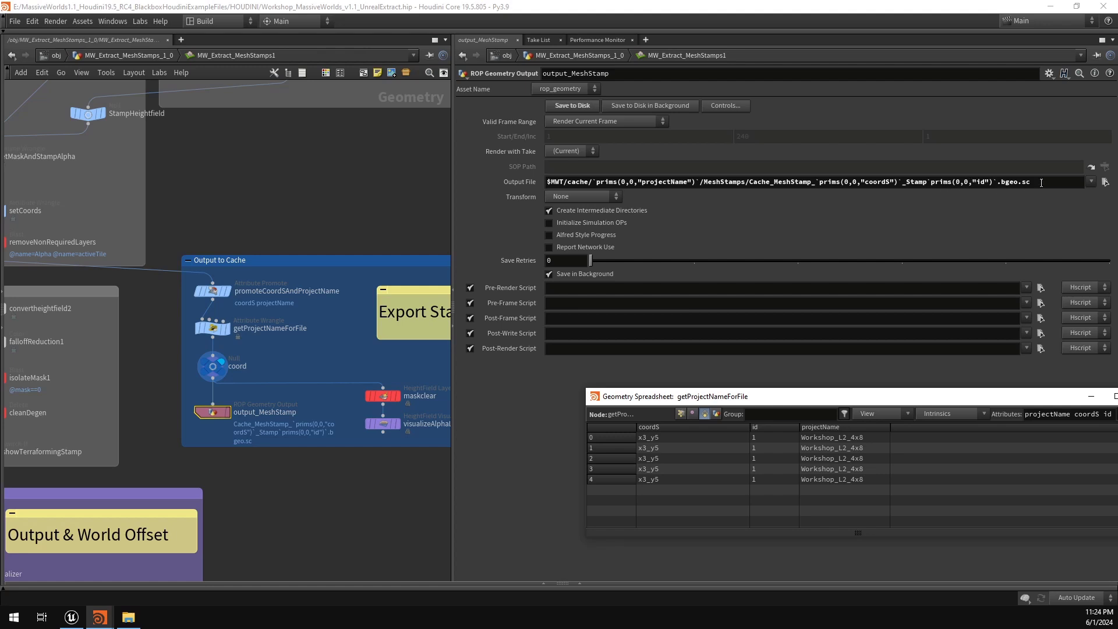
Step: Highlight the .bgeo.sc extension in the Output File path, then move the floating geometry spreadsheet out of the way
{"action": "left_click_drag", "start_coordinate": [1042, 182], "coordinate": [1005, 189]}
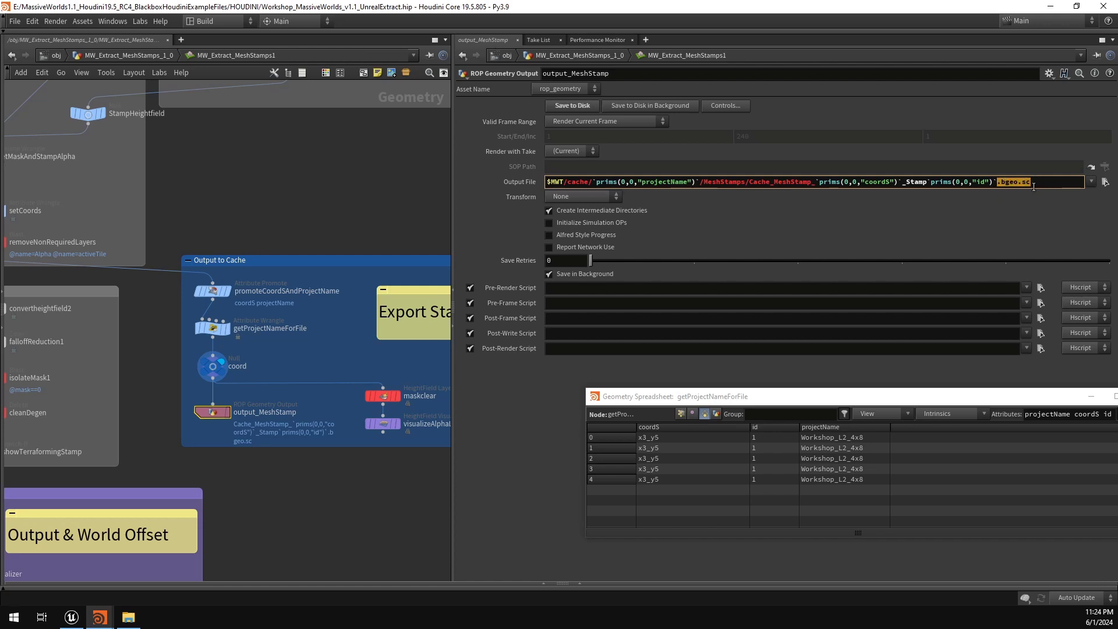
{"action": "key", "text": "Return"}
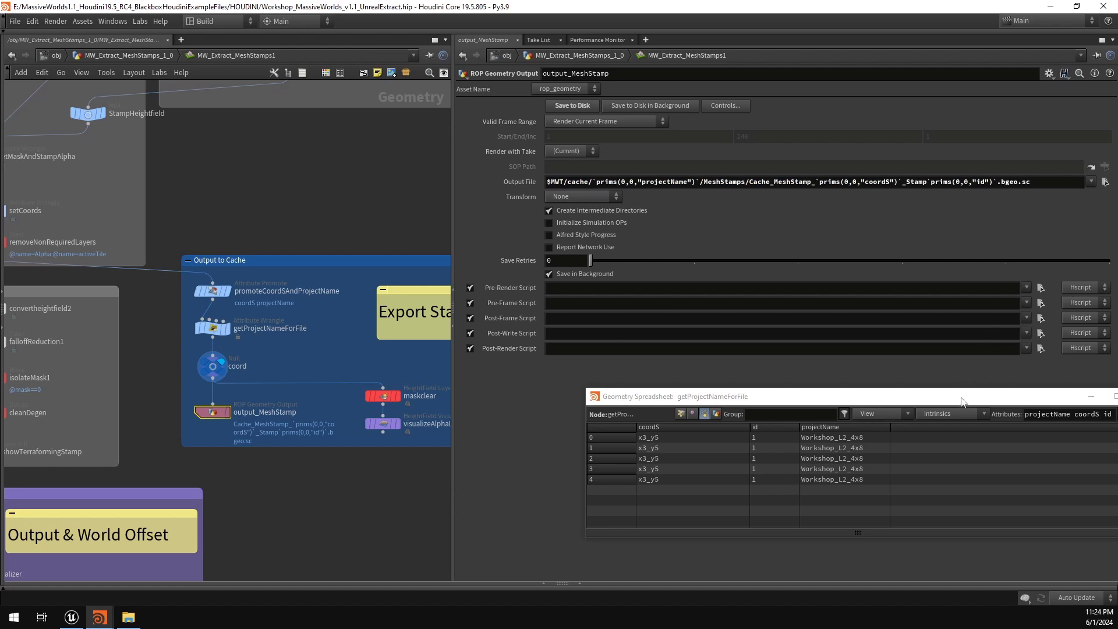
{"action": "left_click_drag", "start_coordinate": [961, 401], "coordinate": [1117, 390]}
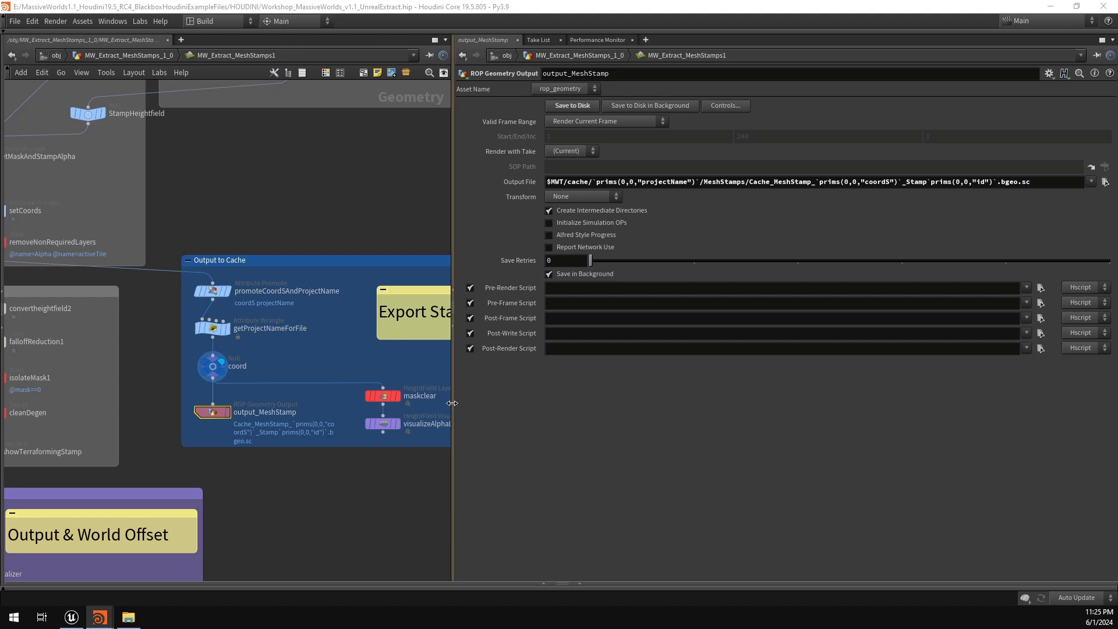
Step: Narrow the parameter area, bring back the floating MW_Extract_MeshStamps1 window beside the network, and save the stamp to disk
{"action": "left_click_drag", "start_coordinate": [453, 385], "coordinate": [690, 385]}
{"action": "left_click", "coordinate": [815, 107]}
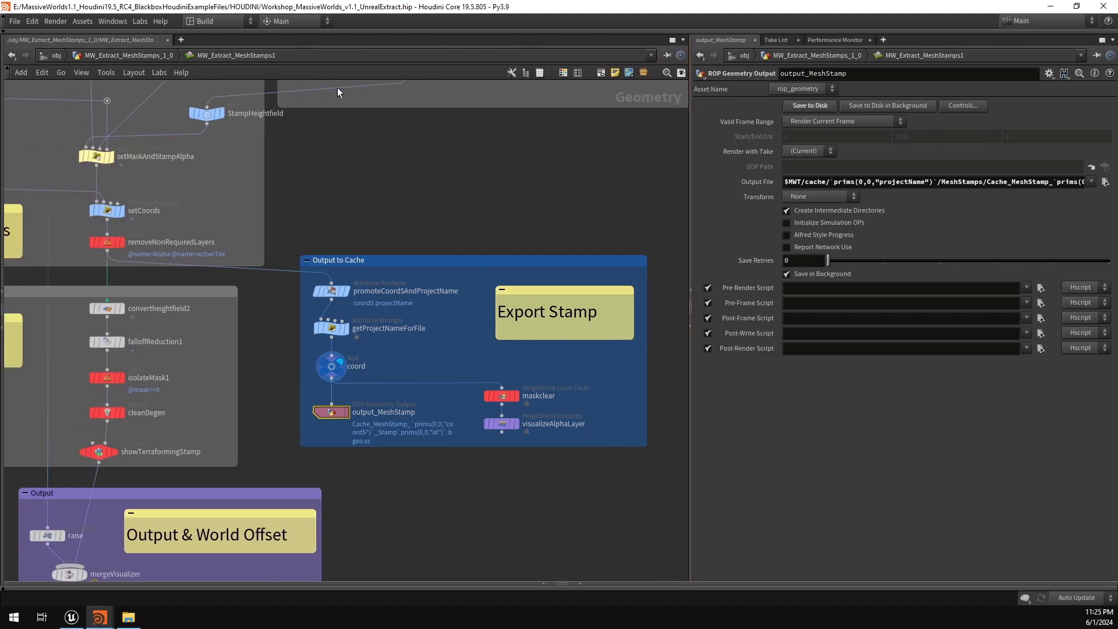
{"action": "left_click", "coordinate": [219, 54]}
{"action": "left_click", "coordinate": [264, 401]}
{"action": "mouse_move", "coordinate": [98, 618]}
{"action": "left_click", "coordinate": [313, 561]}
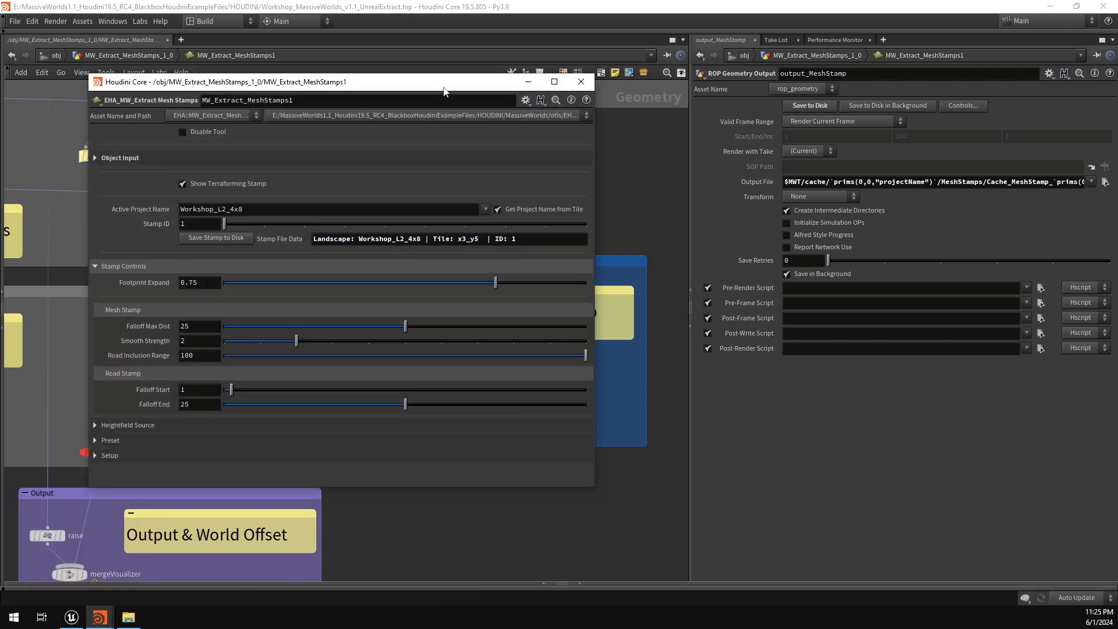
{"action": "left_click_drag", "start_coordinate": [403, 89], "coordinate": [770, 92]}
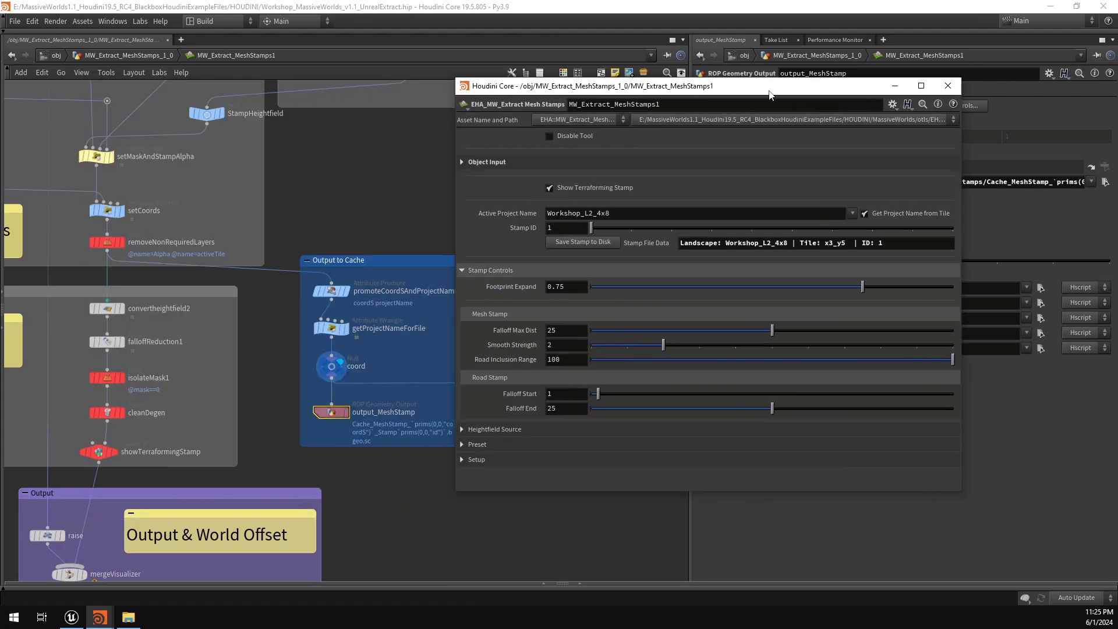
{"action": "left_click", "coordinate": [600, 242]}
Step: In File Explorer, check the modified date in the properties of Cache_MeshStamp_x3_y5_Stamp1.bgeo.sc, then close the properties
{"action": "left_click", "coordinate": [130, 615]}
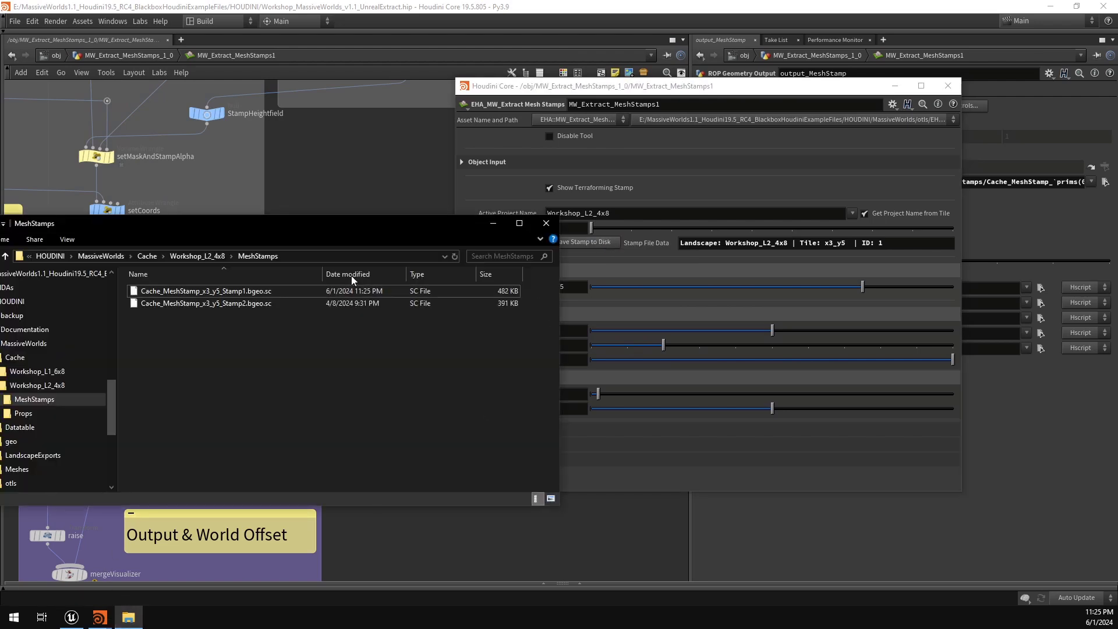
{"action": "left_click_drag", "start_coordinate": [384, 225], "coordinate": [567, 225]}
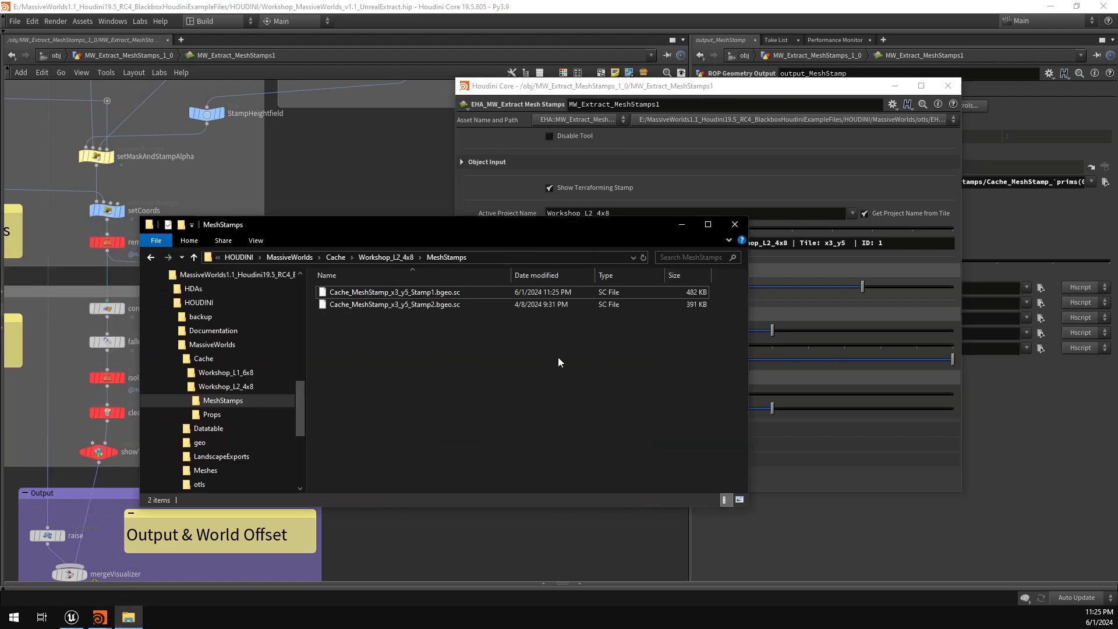
{"action": "left_click", "coordinate": [417, 292]}
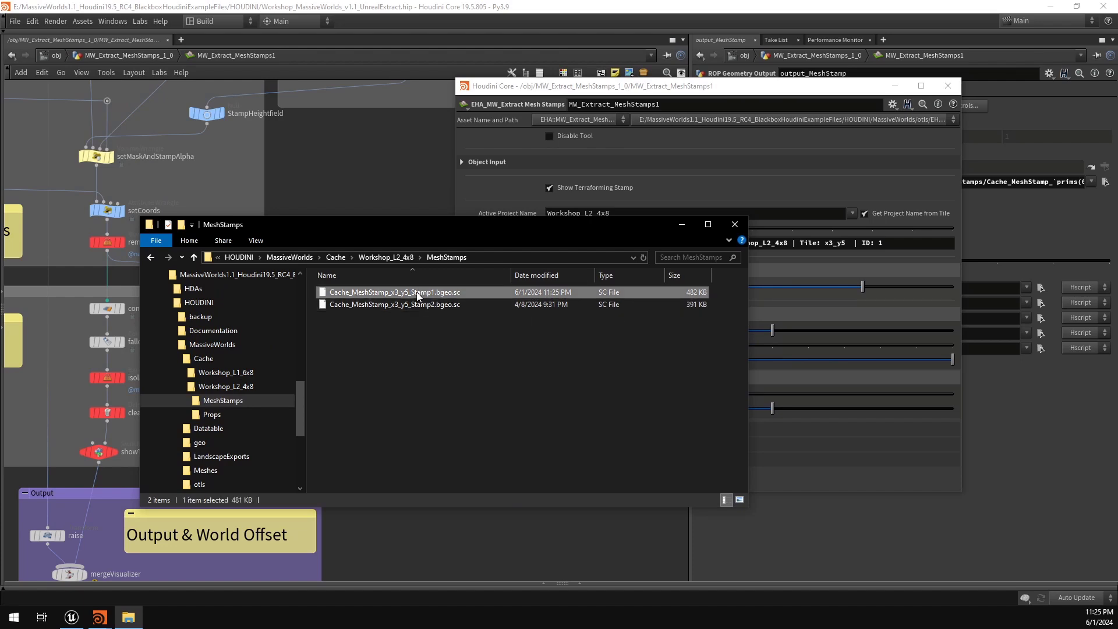
{"action": "right_click", "coordinate": [419, 292]}
{"action": "left_click", "coordinate": [509, 522]}
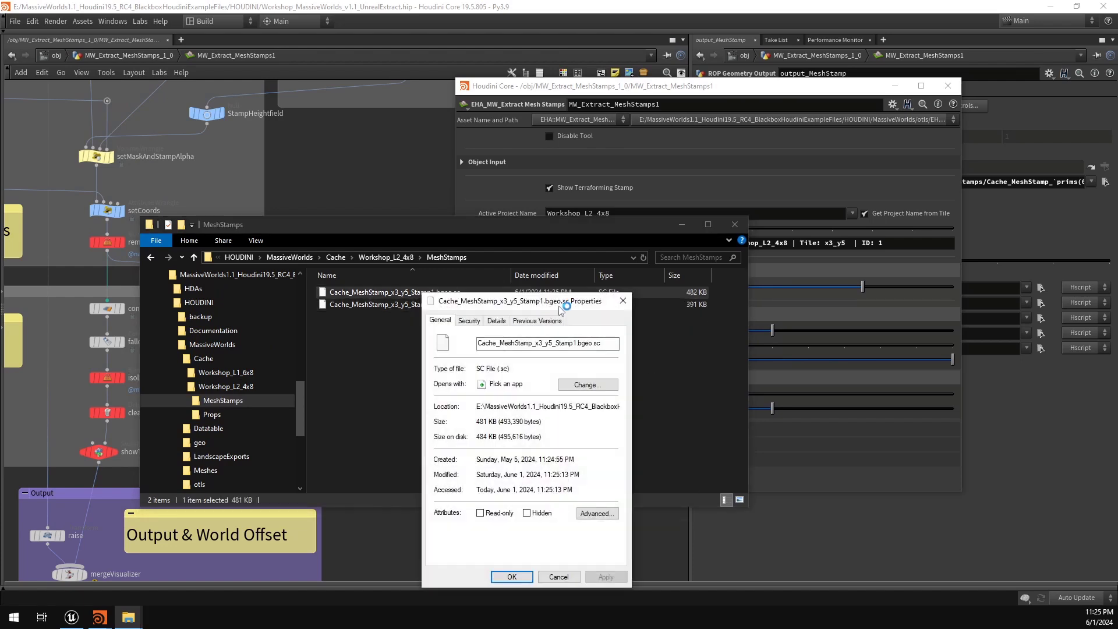
{"action": "left_click_drag", "start_coordinate": [622, 307], "coordinate": [569, 216]}
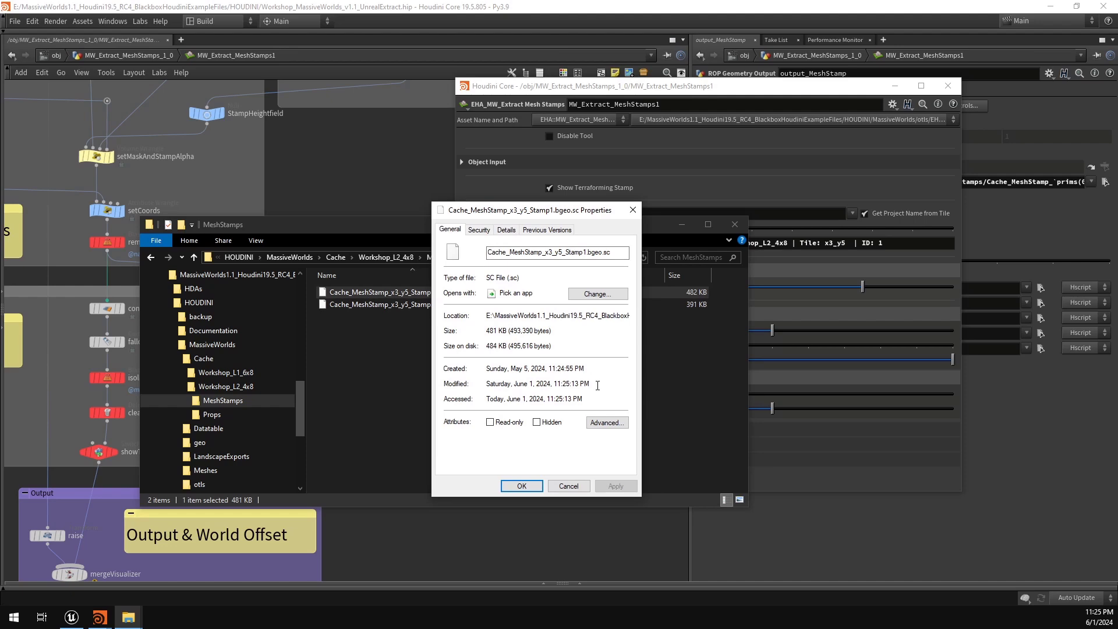
{"action": "left_click_drag", "start_coordinate": [502, 385], "coordinate": [480, 385]}
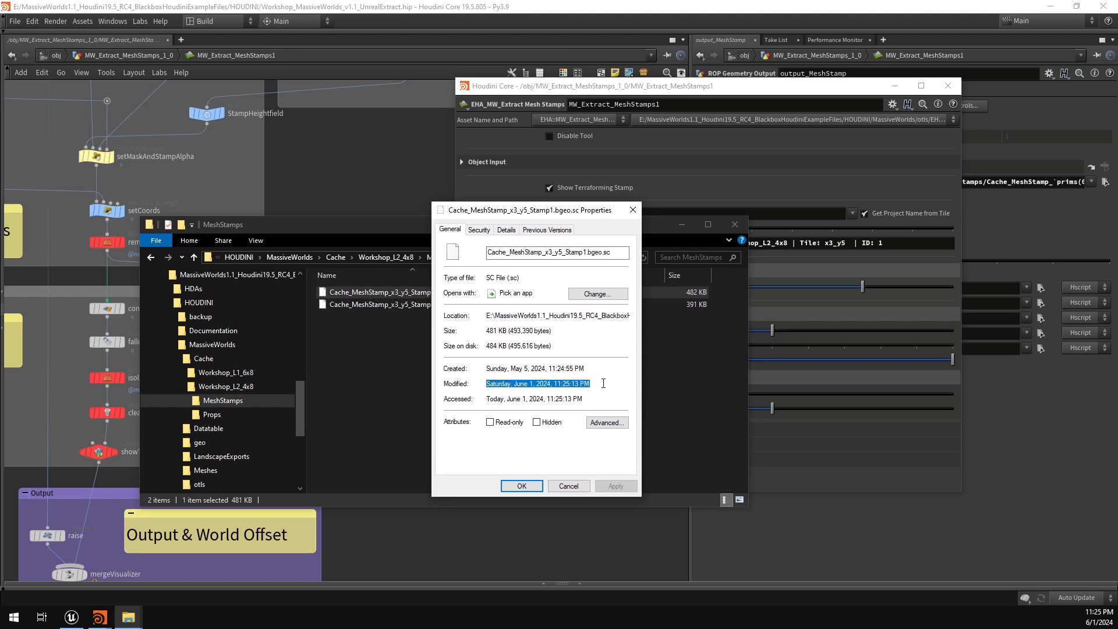
{"action": "left_click", "coordinate": [633, 210]}
Step: Return to Houdini, minimize the floating asset window, and restore the scene view and geometry spreadsheet panes beside the network
{"action": "left_click", "coordinate": [714, 178]}
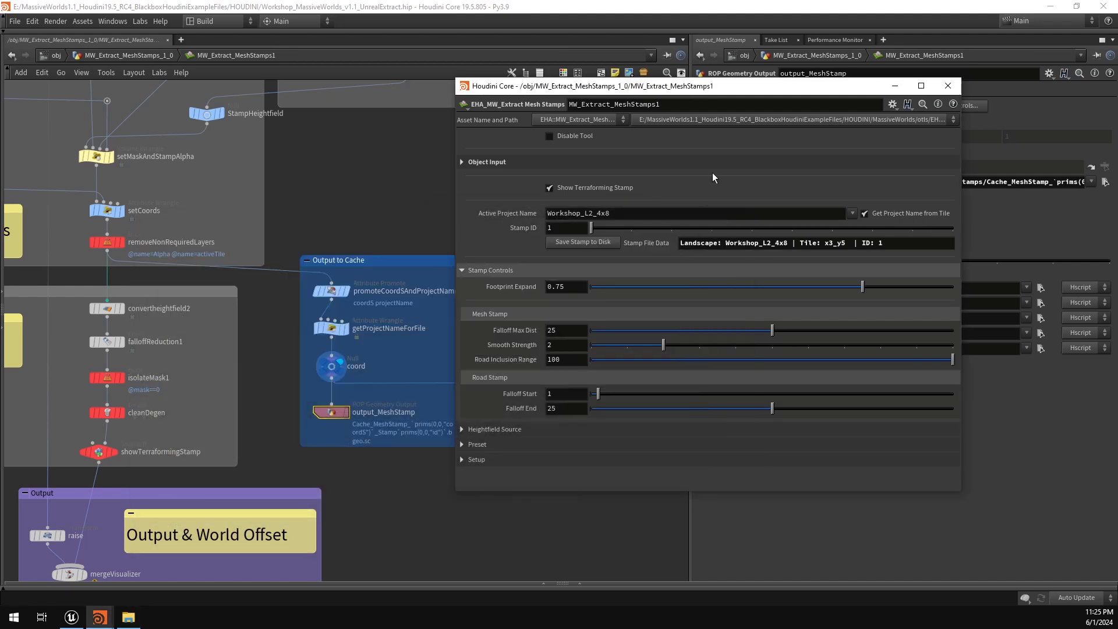
{"action": "left_click", "coordinate": [895, 86]}
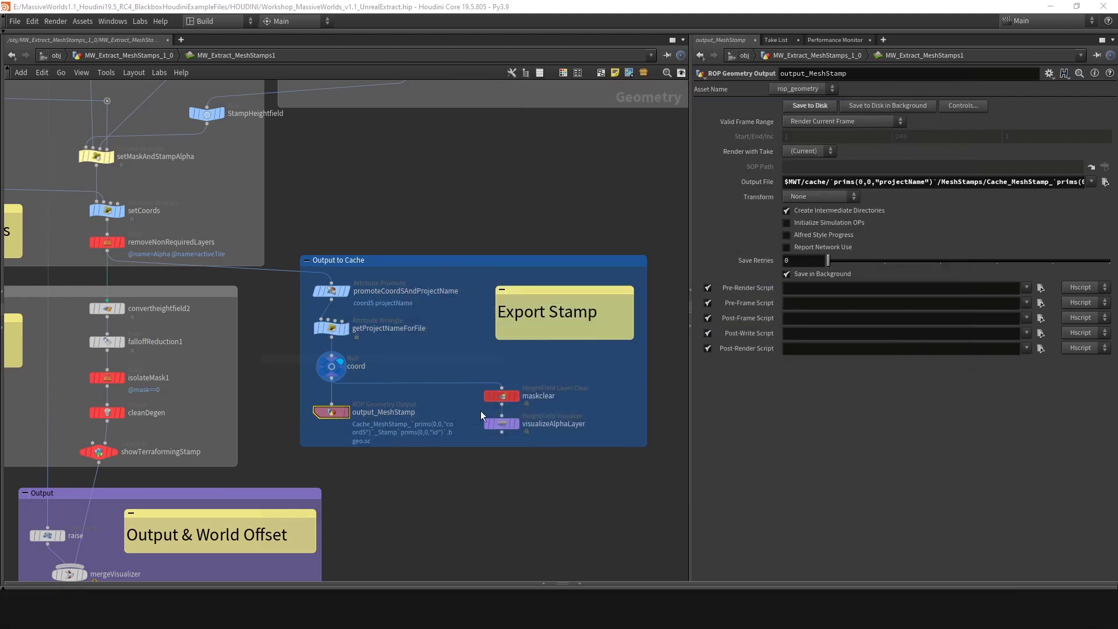
{"action": "scroll", "coordinate": [517, 426], "scroll_direction": "down", "scroll_amount": 3}
{"action": "middle_click_drag", "start_coordinate": [397, 430], "coordinate": [498, 416]}
{"action": "middle_click_drag", "start_coordinate": [463, 287], "coordinate": [527, 193]}
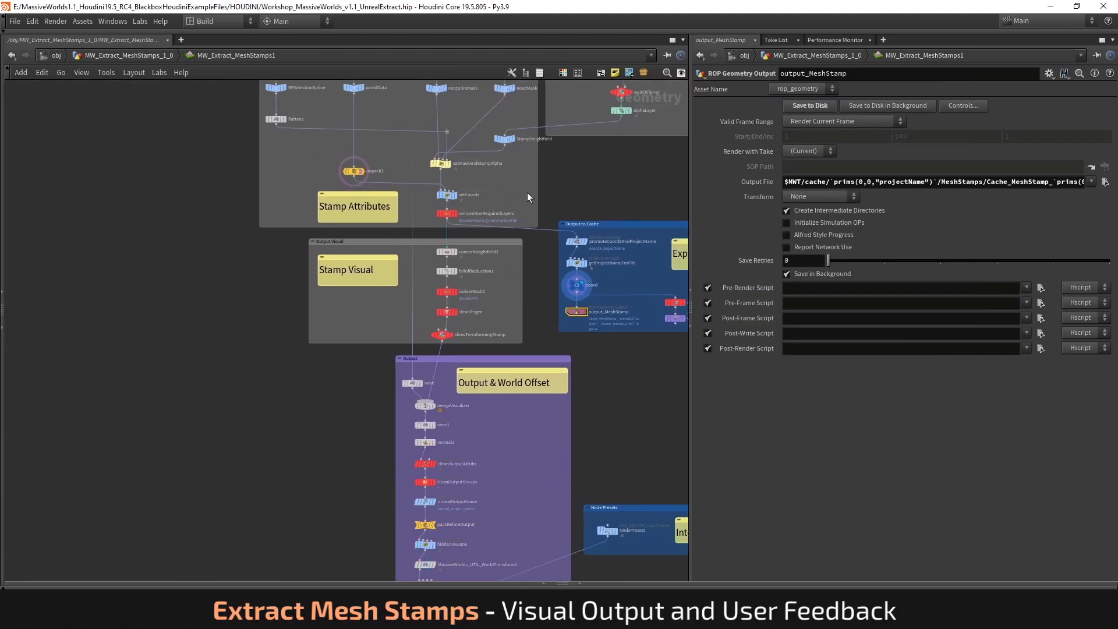
{"action": "left_click", "coordinate": [2, 328]}
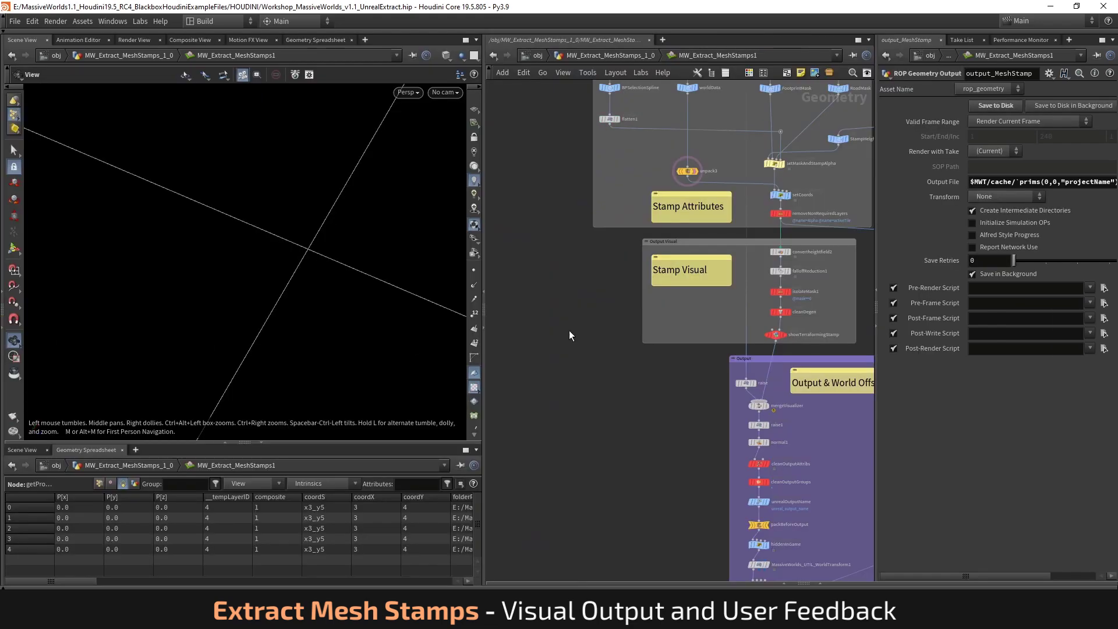
Step: Display the falloffReduction1 node in the Stamp Visual section and frame its colored mask in the viewport
{"action": "middle_click_drag", "start_coordinate": [599, 396], "coordinate": [495, 396]}
{"action": "scroll", "coordinate": [725, 254], "scroll_direction": "up", "scroll_amount": 6}
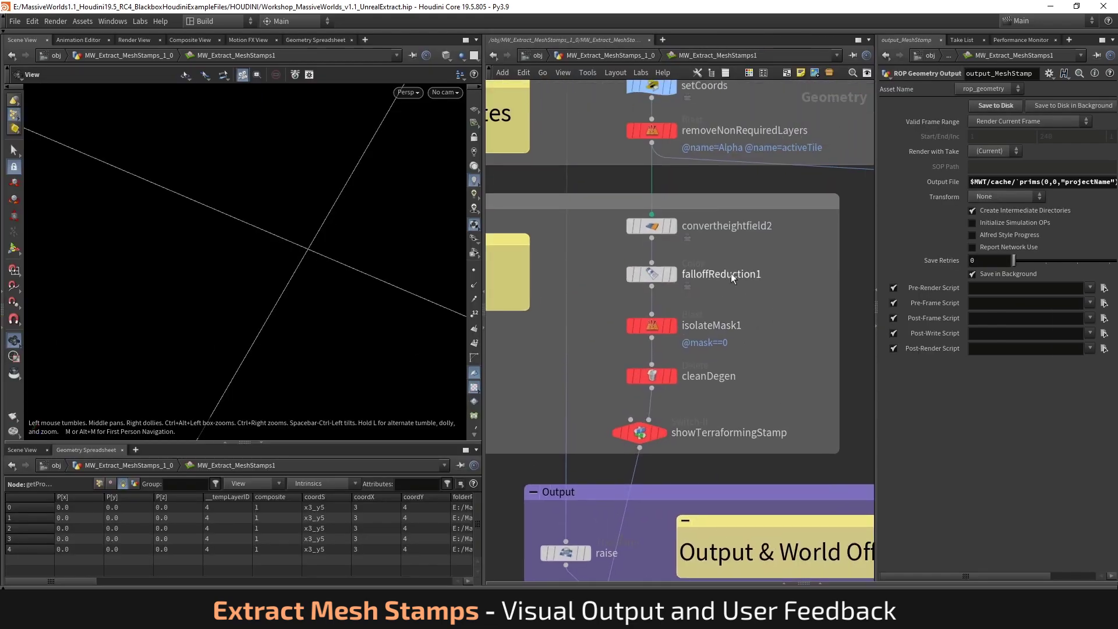
{"action": "left_click_drag", "start_coordinate": [621, 297], "coordinate": [622, 298]}
{"action": "left_click", "coordinate": [673, 274]}
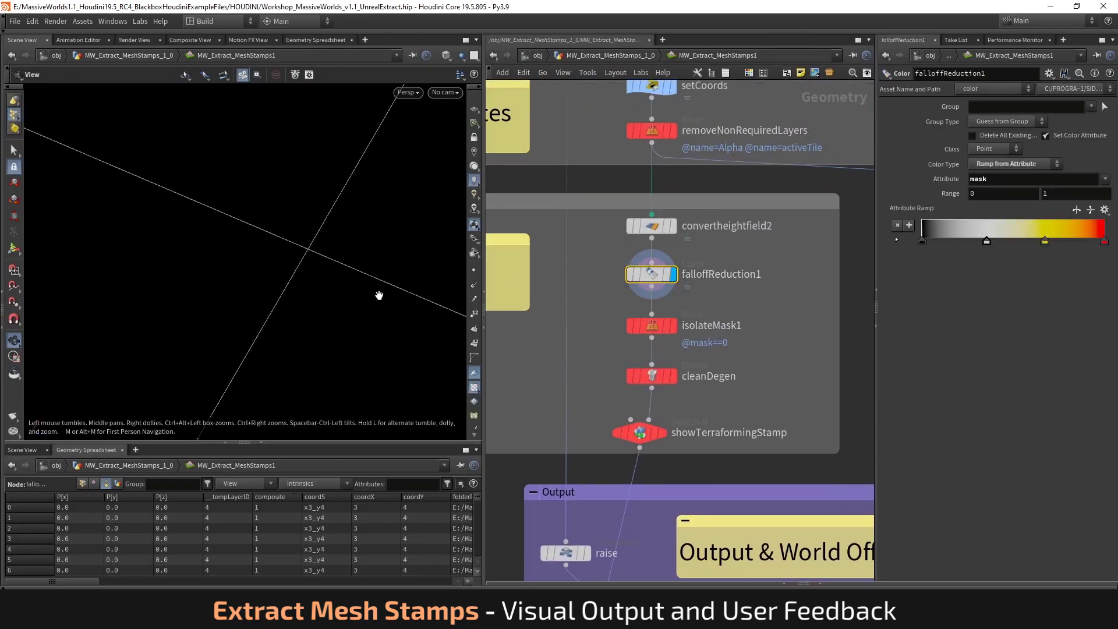
{"action": "key", "text": "space+g"}
{"action": "left_click_drag", "start_coordinate": [305, 272], "coordinate": [361, 315]}
{"action": "scroll", "coordinate": [298, 297], "scroll_direction": "up", "scroll_amount": 5}
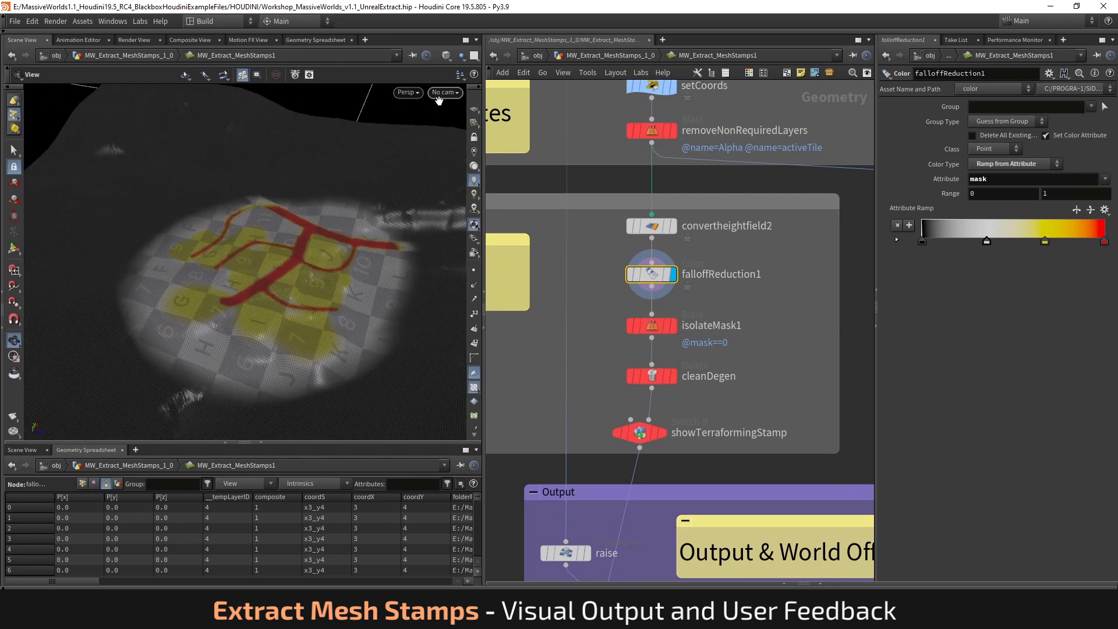
Step: Display the isolateMask1 node's isolated stamp area, then select cleanDegen to view its delete settings
{"action": "middle_click_drag", "start_coordinate": [760, 325], "coordinate": [752, 263]}
{"action": "left_click", "coordinate": [644, 264]}
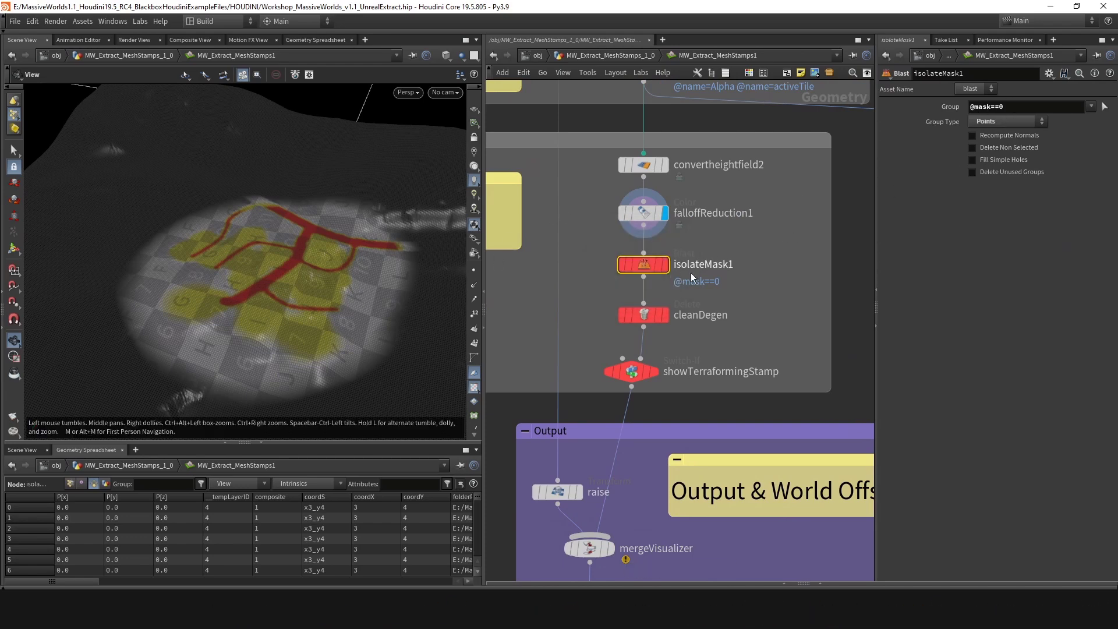
{"action": "mouse_move", "coordinate": [670, 271]}
{"action": "left_click", "coordinate": [667, 316]}
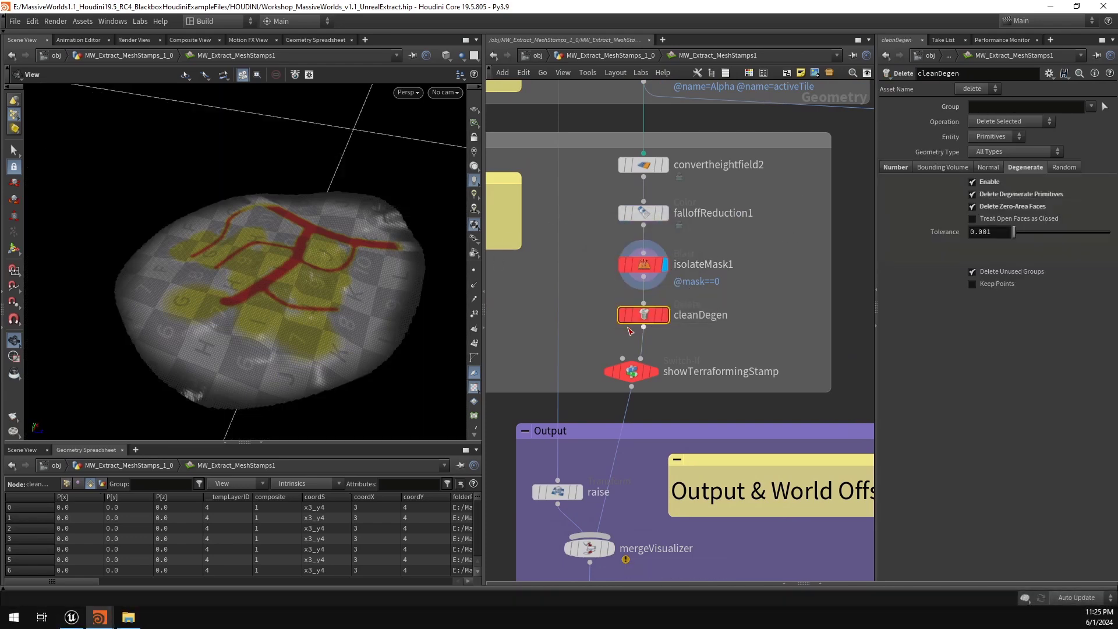
Step: Display the cleanDegen node, then display showTerraformingStamp and test its Enable value at 0 and back at 1
{"action": "left_click", "coordinate": [667, 316]}
{"action": "middle_click_drag", "start_coordinate": [724, 305], "coordinate": [728, 233]}
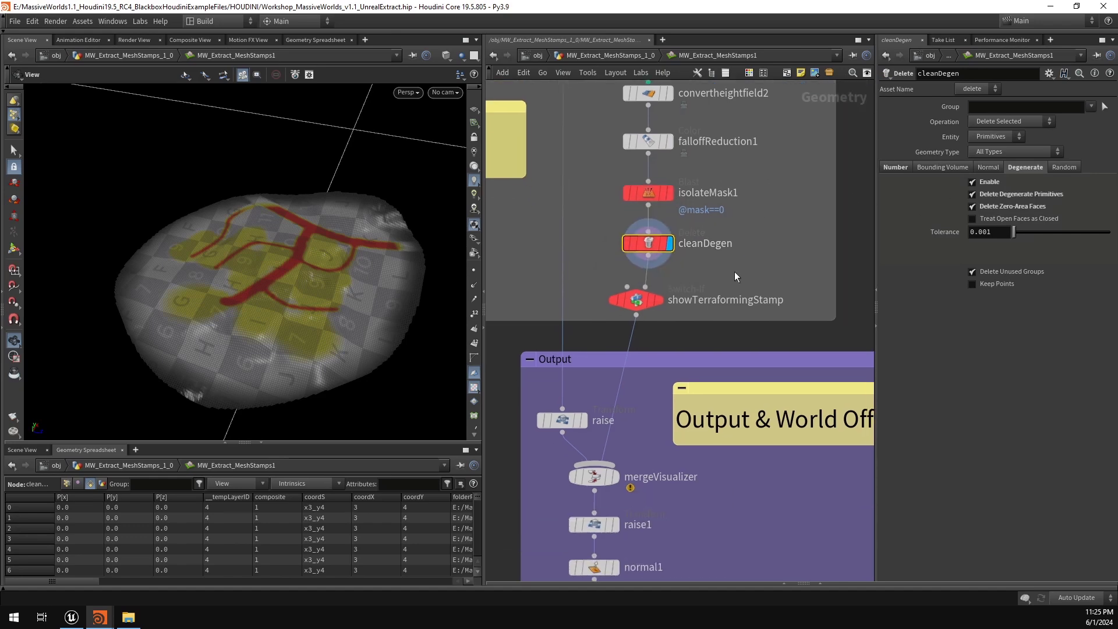
{"action": "left_click", "coordinate": [634, 302]}
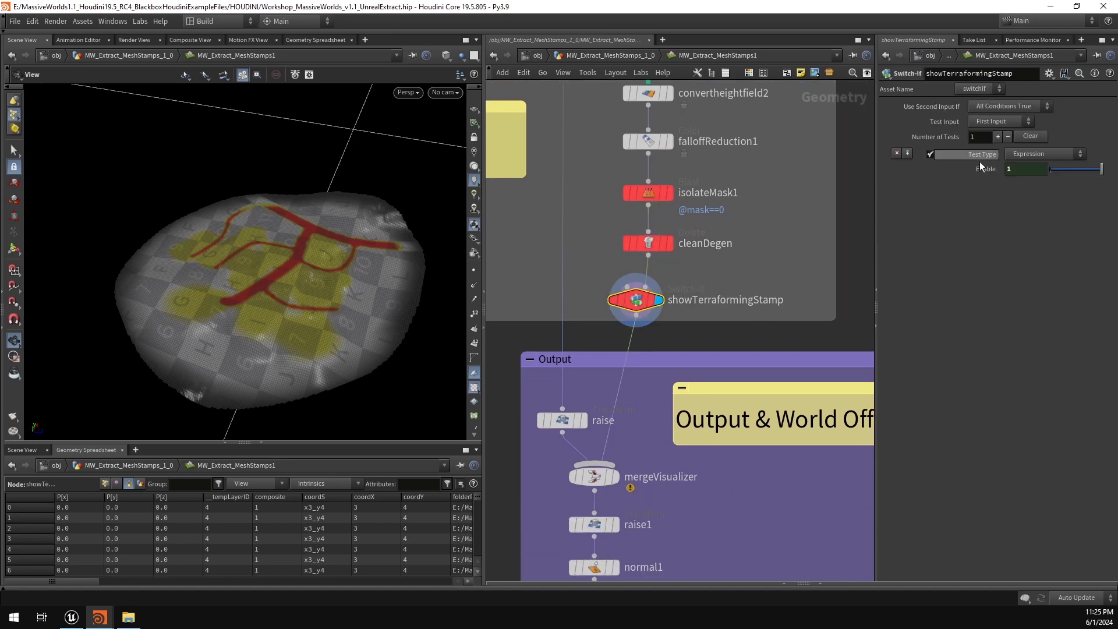
{"action": "left_click", "coordinate": [1060, 174]}
{"action": "left_click", "coordinate": [1103, 171]}
{"action": "left_click", "coordinate": [1058, 172]}
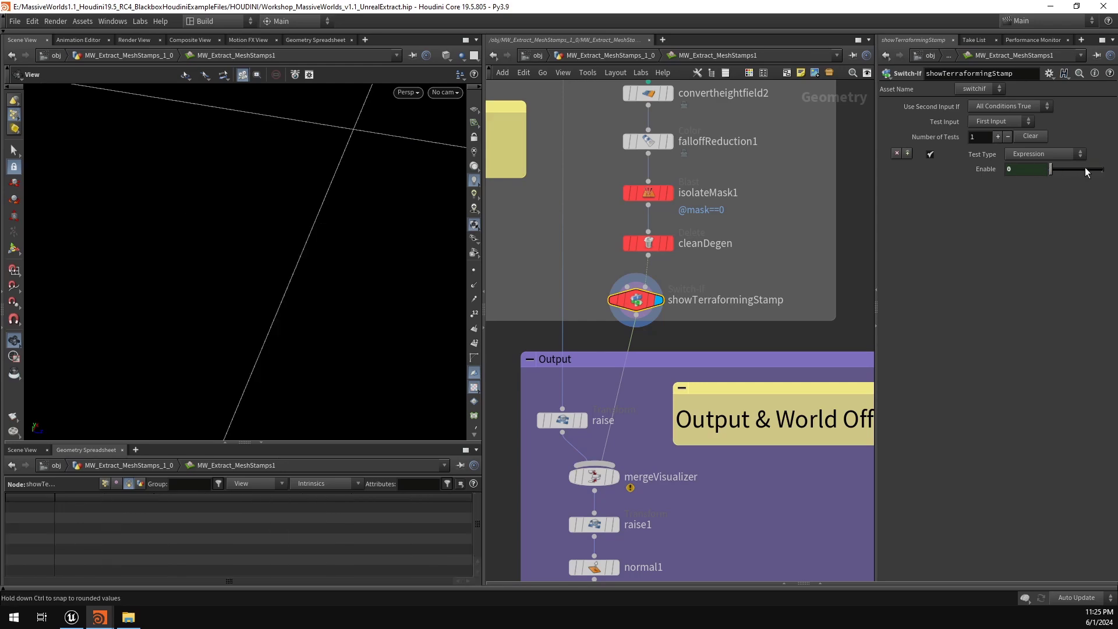
{"action": "left_click", "coordinate": [1102, 170]}
Step: Display the mergeVisualizer node and switch showTerraformingStamp's Enable off and back to 1 to compare the merged result
{"action": "left_click", "coordinate": [615, 478]}
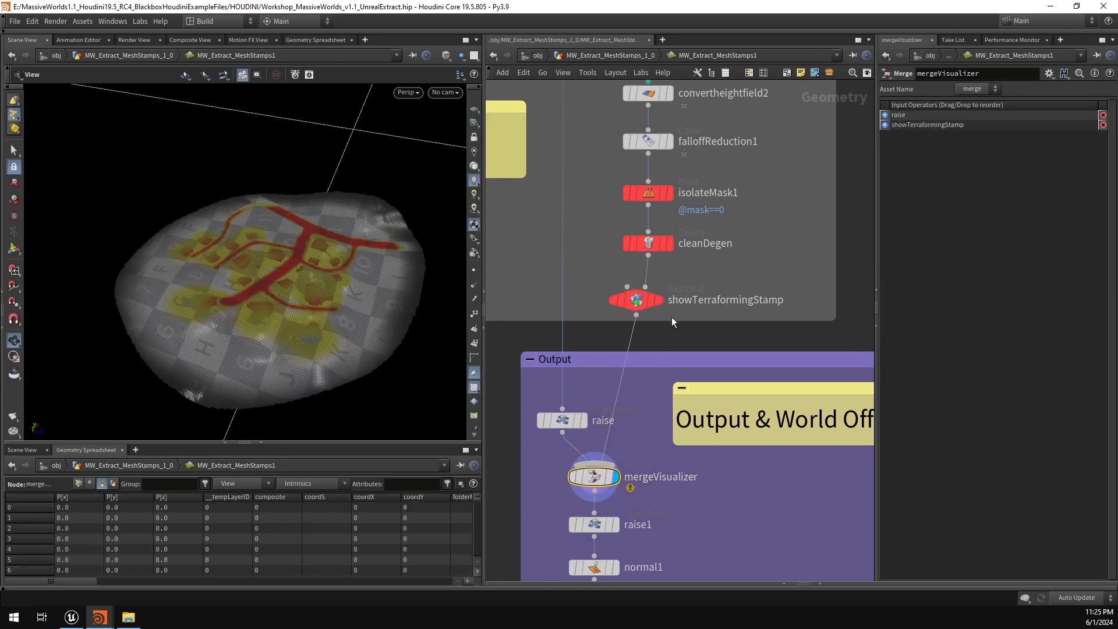
{"action": "left_click", "coordinate": [1055, 173]}
{"action": "left_click", "coordinate": [1081, 170]}
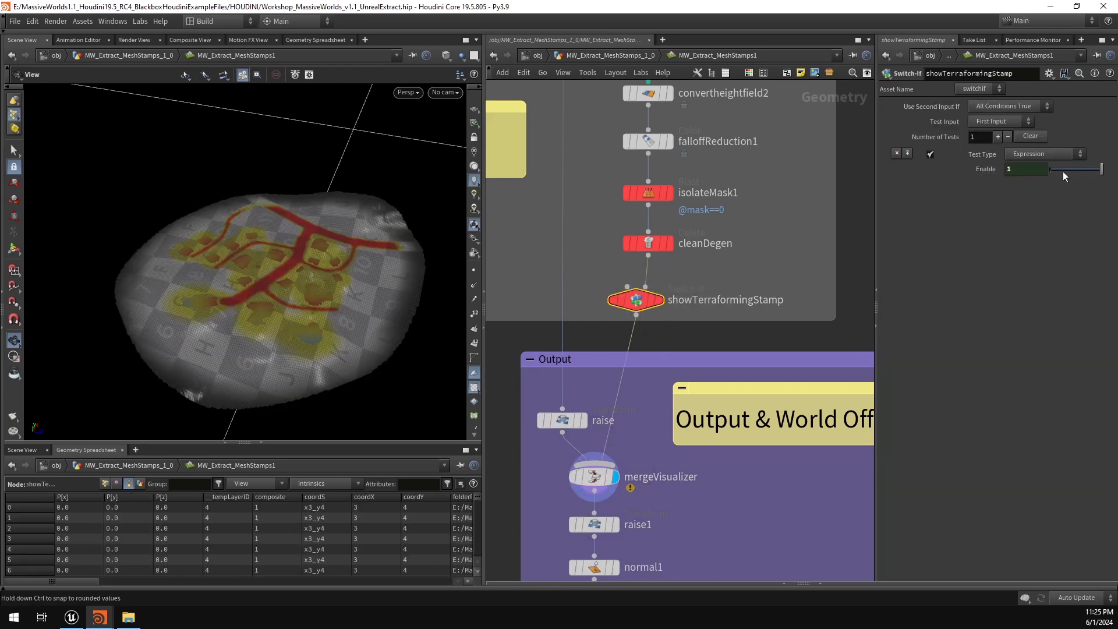
{"action": "left_click", "coordinate": [1057, 173]}
{"action": "left_click", "coordinate": [1100, 170]}
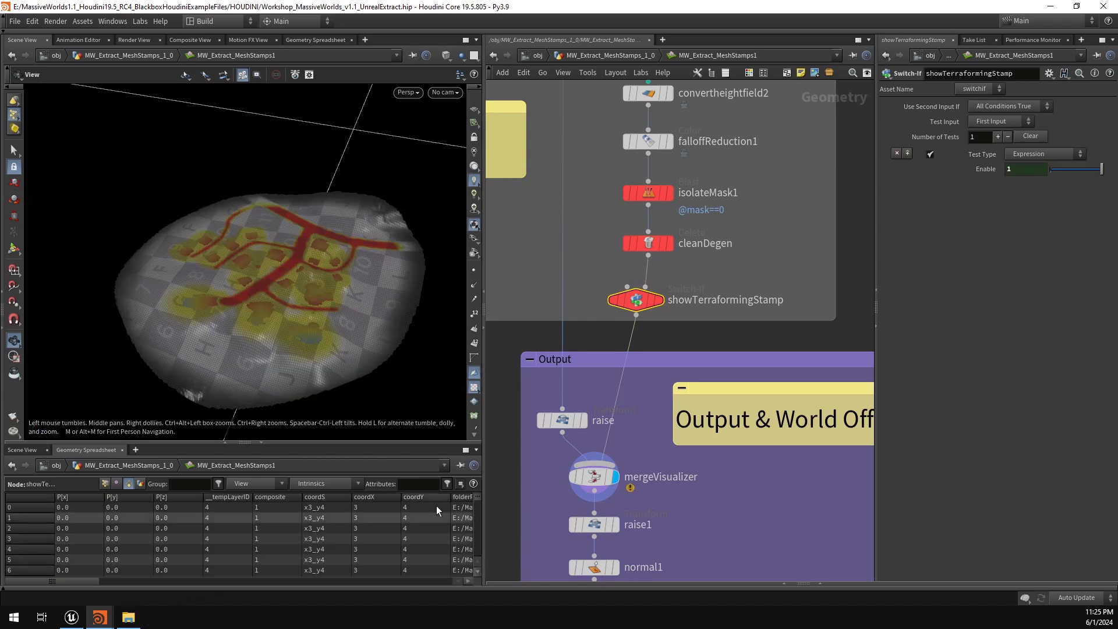
Step: Inspect the raise1 transform settings in the Output section, then display the normal1 node
{"action": "middle_click_drag", "start_coordinate": [691, 516], "coordinate": [686, 315]}
{"action": "left_click", "coordinate": [670, 324]}
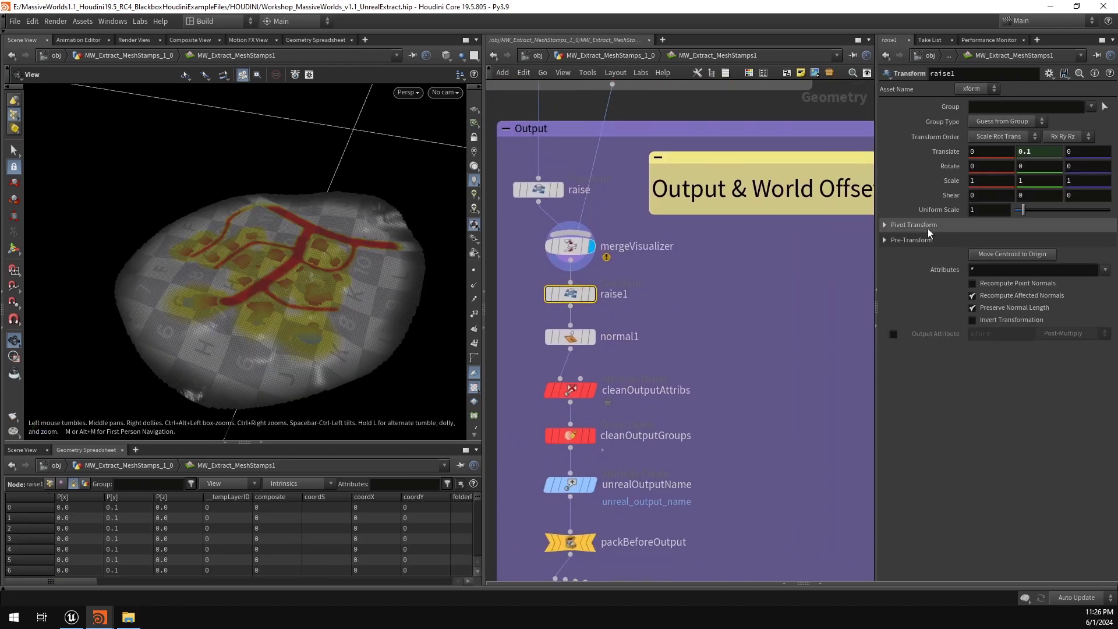
{"action": "left_click_drag", "start_coordinate": [262, 300], "coordinate": [289, 284]}
{"action": "left_click", "coordinate": [571, 337]}
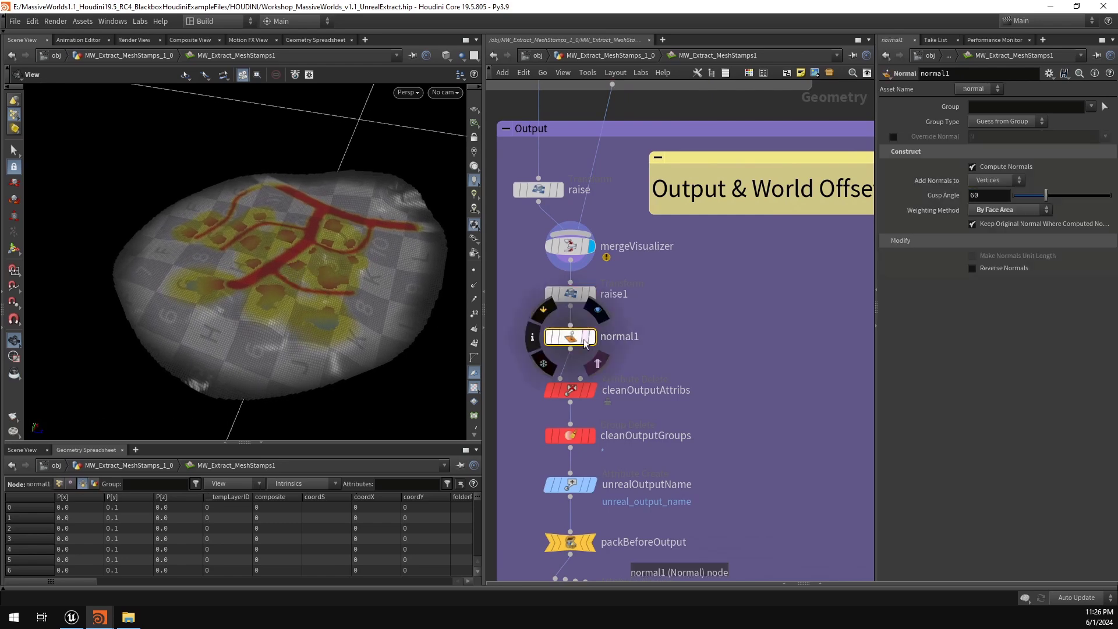
{"action": "left_click", "coordinate": [591, 337]}
{"action": "middle_click_drag", "start_coordinate": [684, 377], "coordinate": [692, 326]}
Step: Display cleanOutputAttribs to review which attributes it keeps, then display the cleanOutputGroups node
{"action": "left_click", "coordinate": [654, 337]}
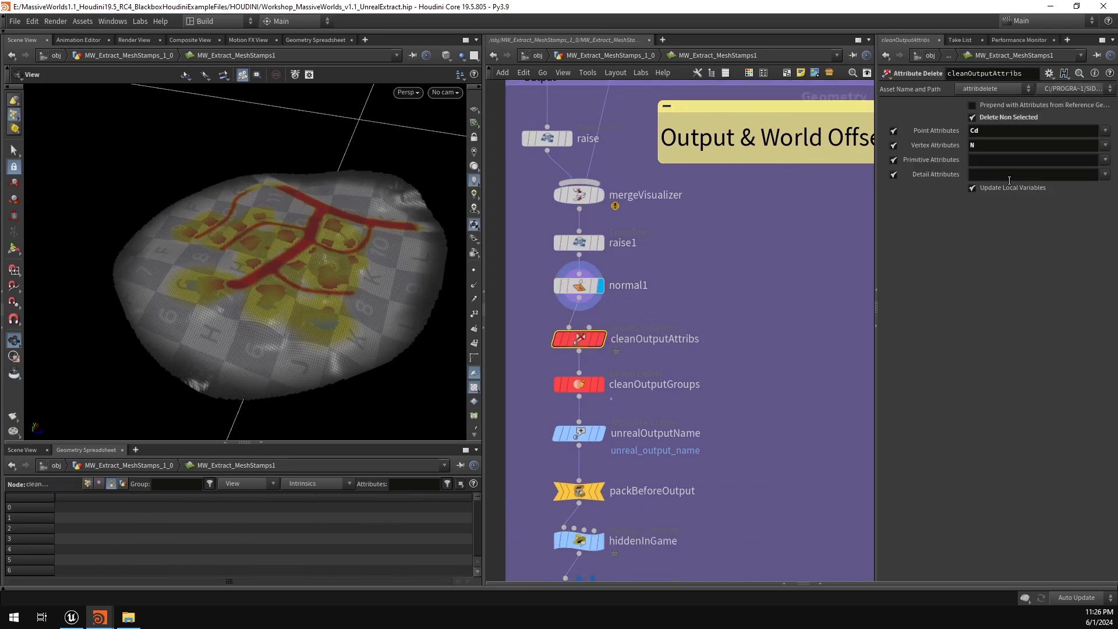
{"action": "left_click", "coordinate": [600, 339]}
{"action": "left_click_drag", "start_coordinate": [297, 275], "coordinate": [299, 281]}
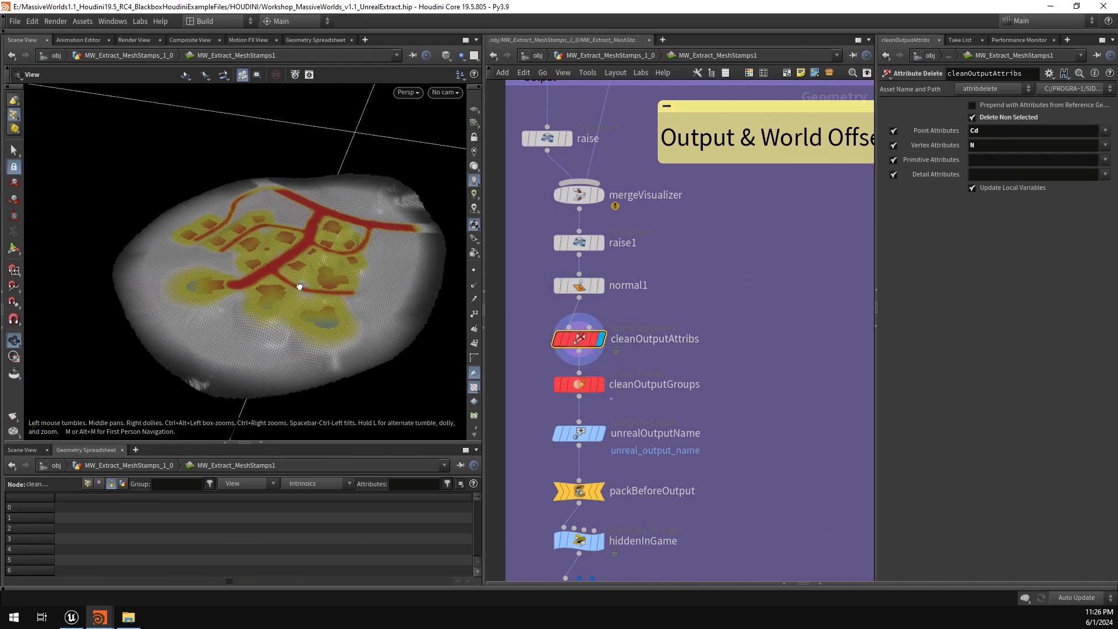
{"action": "left_click_drag", "start_coordinate": [666, 374], "coordinate": [548, 400]}
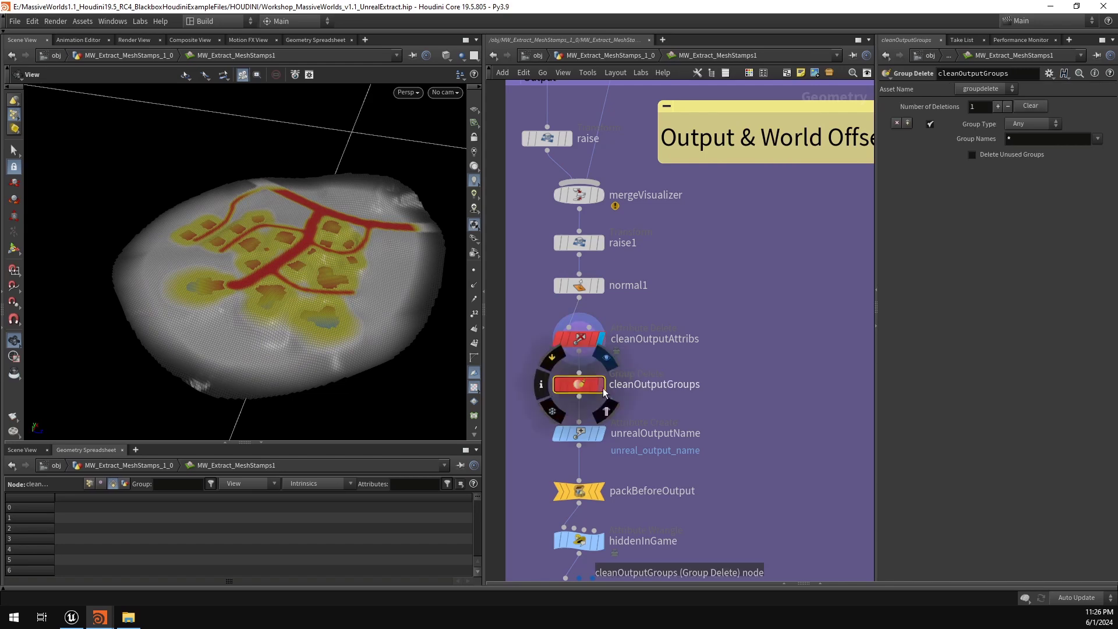
{"action": "left_click", "coordinate": [600, 385]}
{"action": "middle_click_drag", "start_coordinate": [724, 390], "coordinate": [740, 265]}
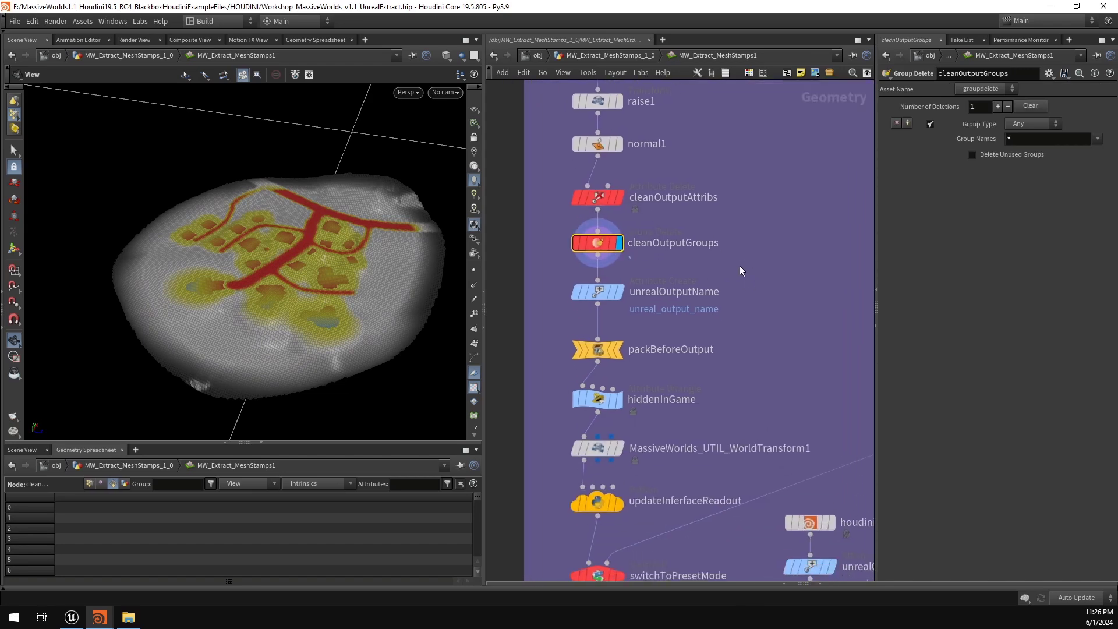
Step: Select the unrealOutputName node and inspect the string assigned to its unreal_output_name attribute
{"action": "left_click_drag", "start_coordinate": [737, 269], "coordinate": [534, 426]}
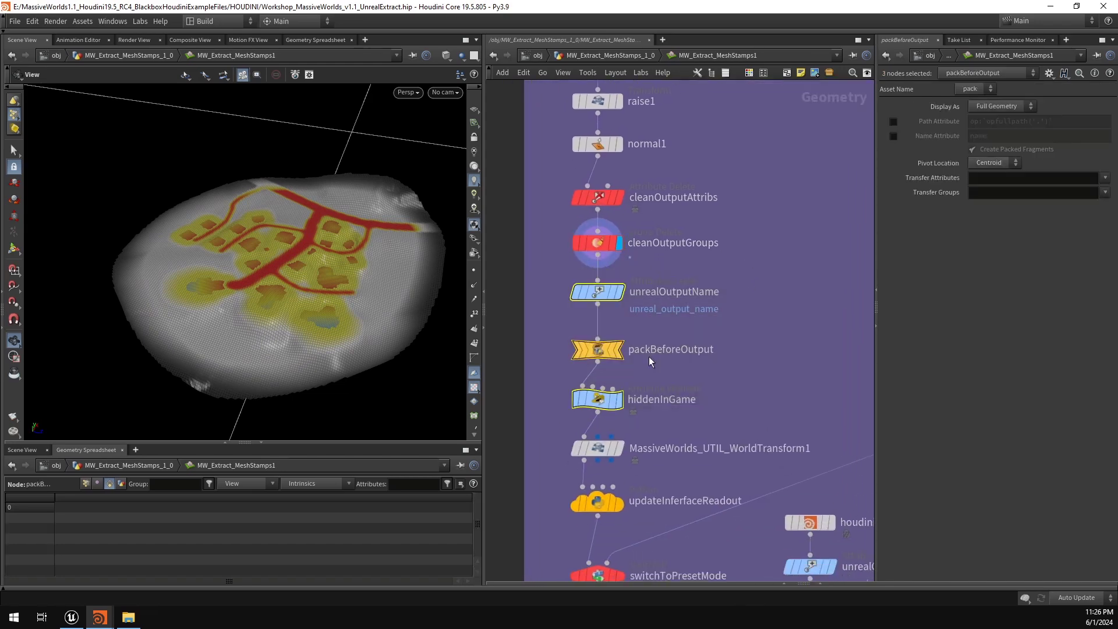
{"action": "left_click", "coordinate": [750, 331]}
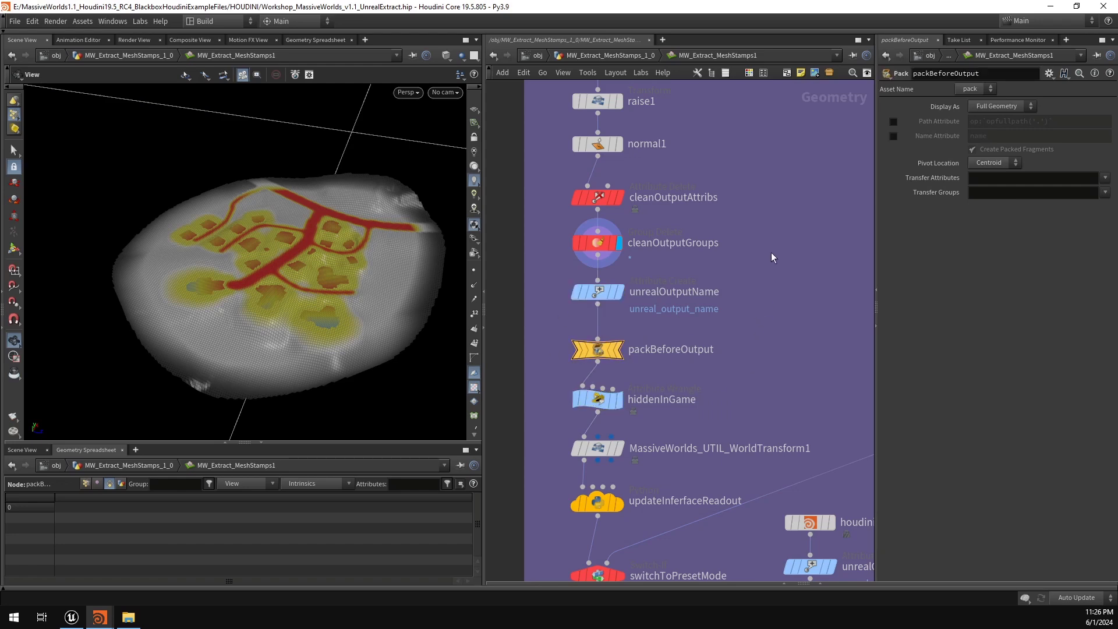
{"action": "left_click_drag", "start_coordinate": [773, 260], "coordinate": [560, 309]}
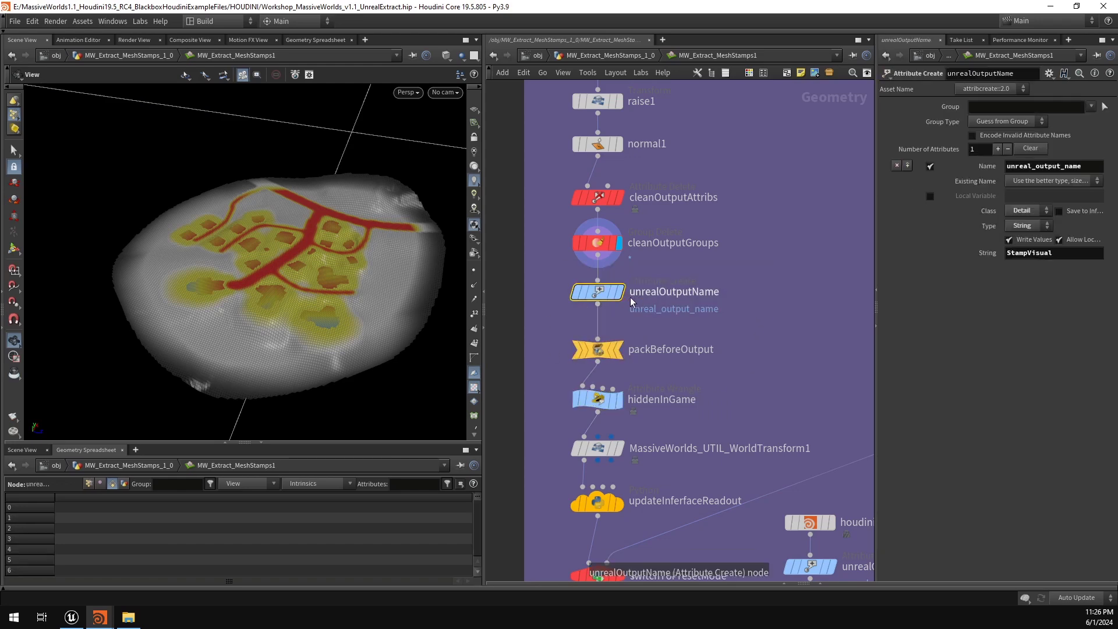
{"action": "left_click_drag", "start_coordinate": [249, 250], "coordinate": [362, 282]}
{"action": "left_click", "coordinate": [1071, 255]}
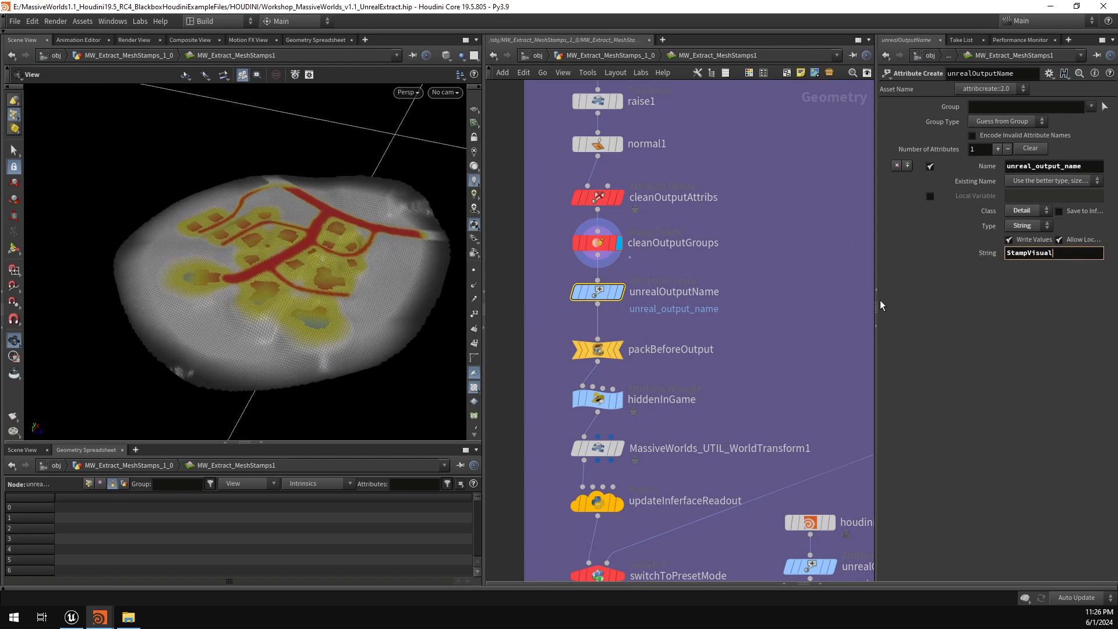
Step: Display the packBeforeOutput node and examine the packed stamp mesh in the viewport
{"action": "left_click", "coordinate": [734, 333]}
{"action": "middle_click_drag", "start_coordinate": [734, 333], "coordinate": [758, 314]}
{"action": "left_click_drag", "start_coordinate": [778, 303], "coordinate": [545, 360]}
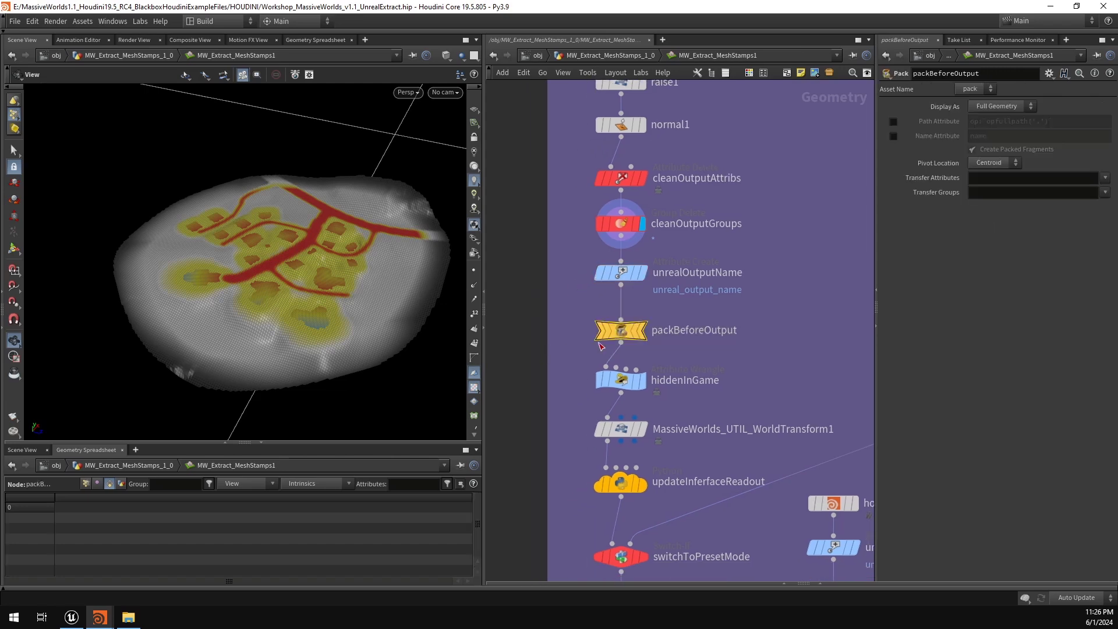
{"action": "left_click", "coordinate": [643, 332]}
{"action": "left_click_drag", "start_coordinate": [221, 251], "coordinate": [379, 256]}
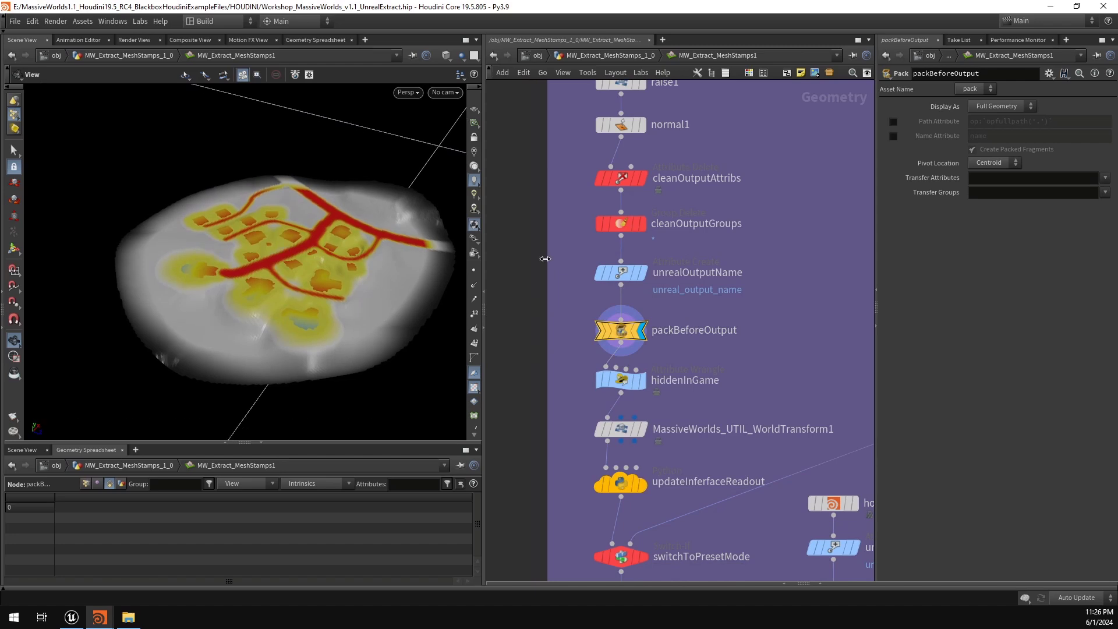
Step: Select the hiddenInGame wrangle and highlight its unreal_uproperty_HiddenInGame expression for review
{"action": "scroll", "coordinate": [762, 302], "scroll_direction": "down", "scroll_amount": 3}
{"action": "middle_click_drag", "start_coordinate": [763, 300], "coordinate": [743, 288]}
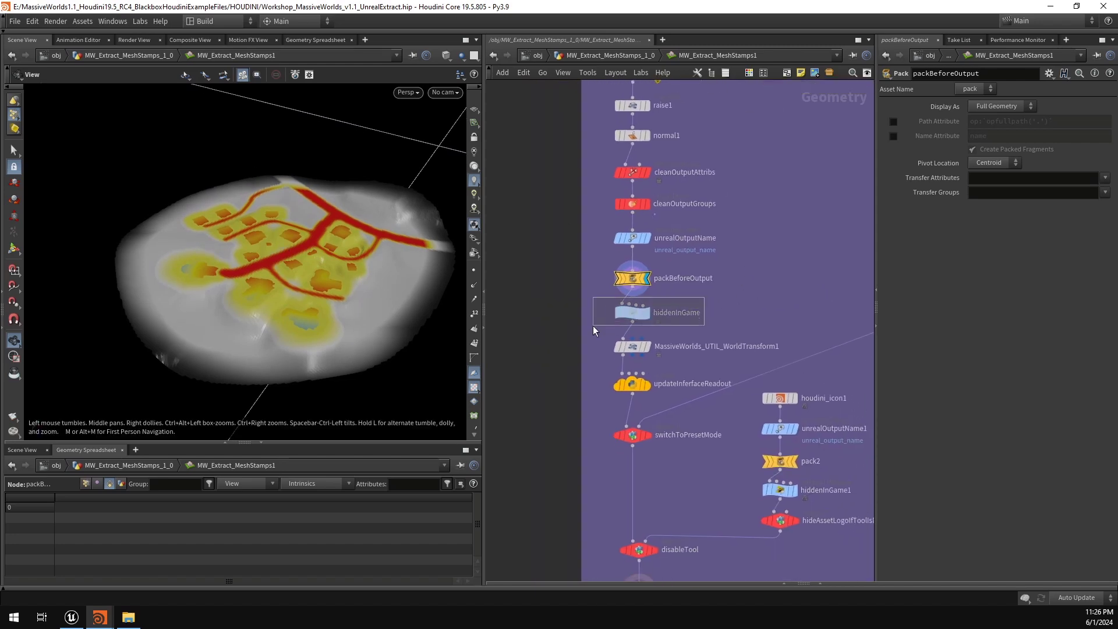
{"action": "left_click_drag", "start_coordinate": [592, 326], "coordinate": [594, 326]}
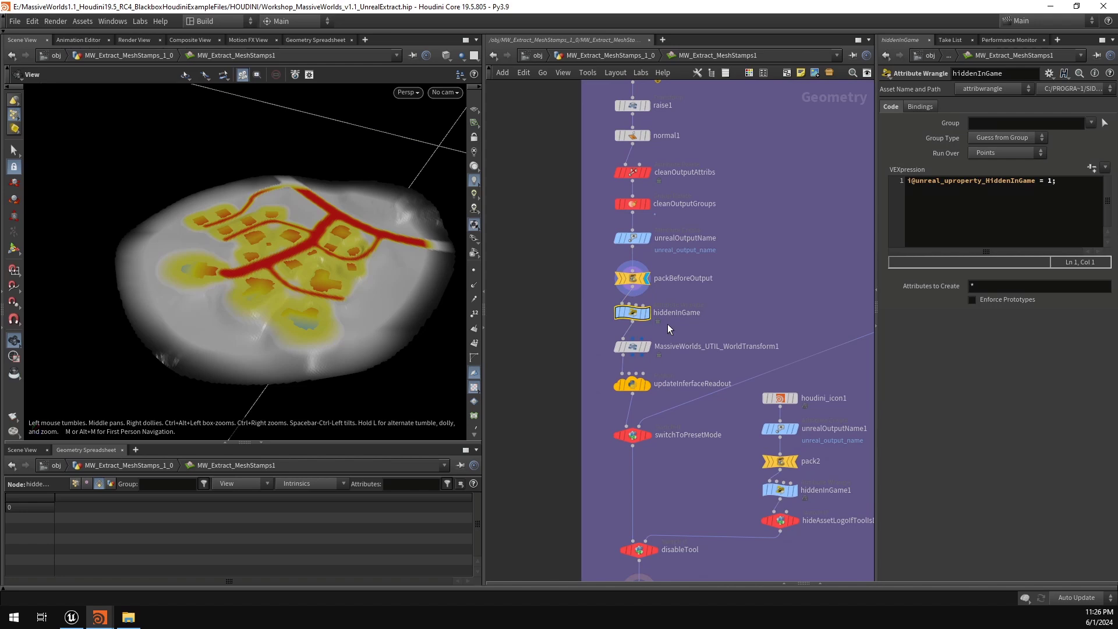
{"action": "left_click_drag", "start_coordinate": [1067, 181], "coordinate": [907, 182]}
{"action": "left_click", "coordinate": [1058, 184]}
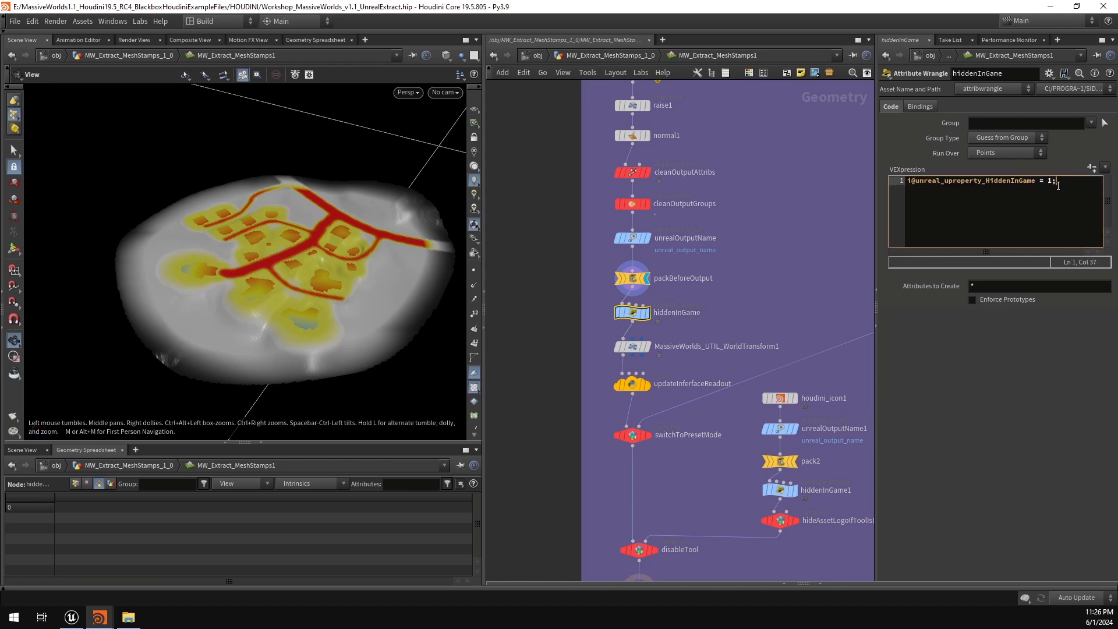
{"action": "left_click_drag", "start_coordinate": [254, 267], "coordinate": [278, 258]}
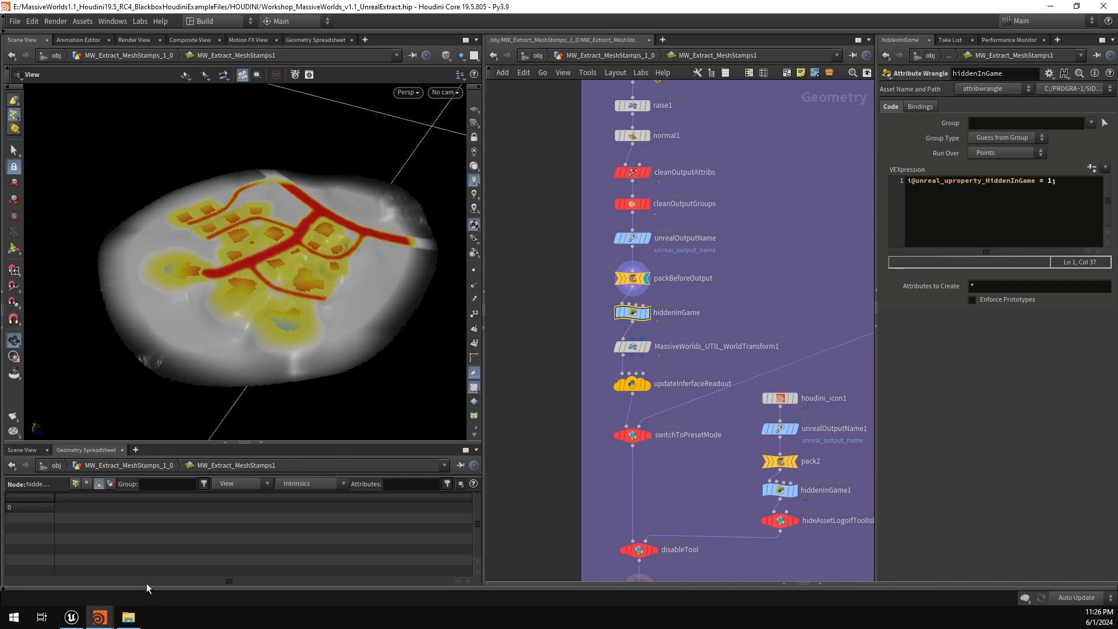
Step: In Unreal Editor, search the details of HoudiniStaticMeshComponent_0 for "hiddeningame" to check the property, then clear the search
{"action": "left_click", "coordinate": [71, 617]}
{"action": "mouse_move", "coordinate": [650, 329]}
{"action": "right_mouse_down"}
{"action": "mouse_move", "coordinate": [632, 334]}
{"action": "mouse_move", "coordinate": [650, 329]}
{"action": "right_mouse_up"}
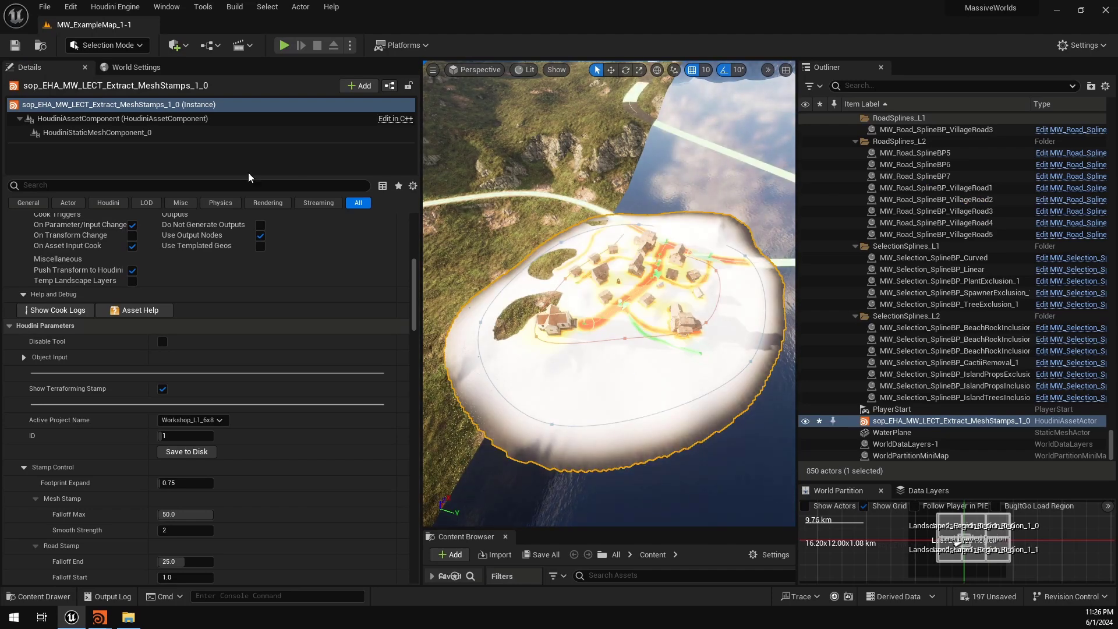
{"action": "left_click", "coordinate": [95, 134]}
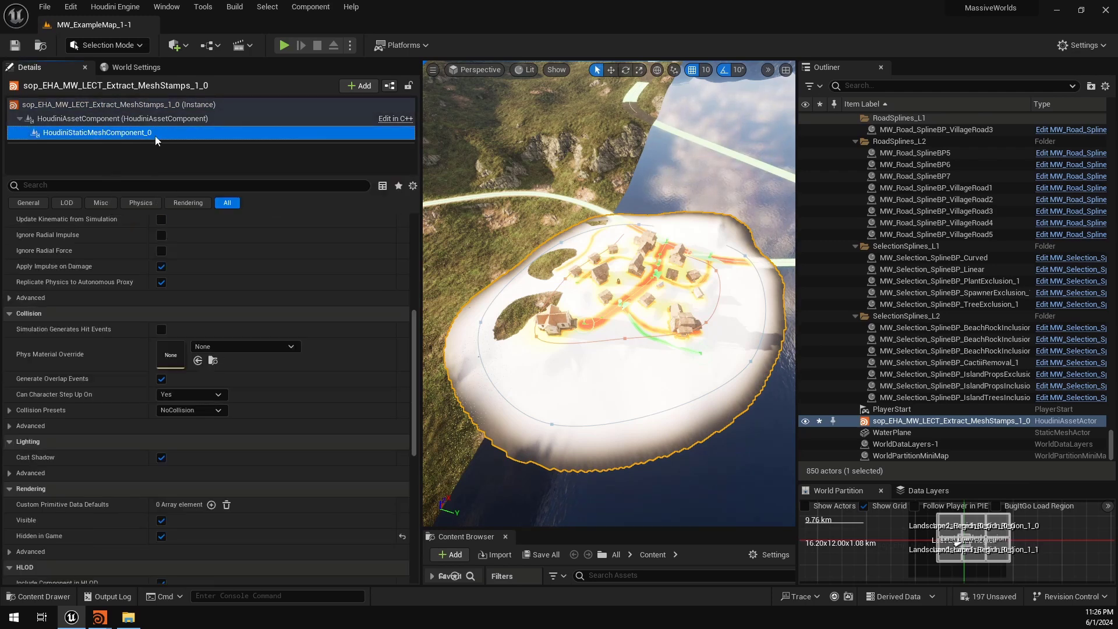
{"action": "left_click", "coordinate": [126, 185]}
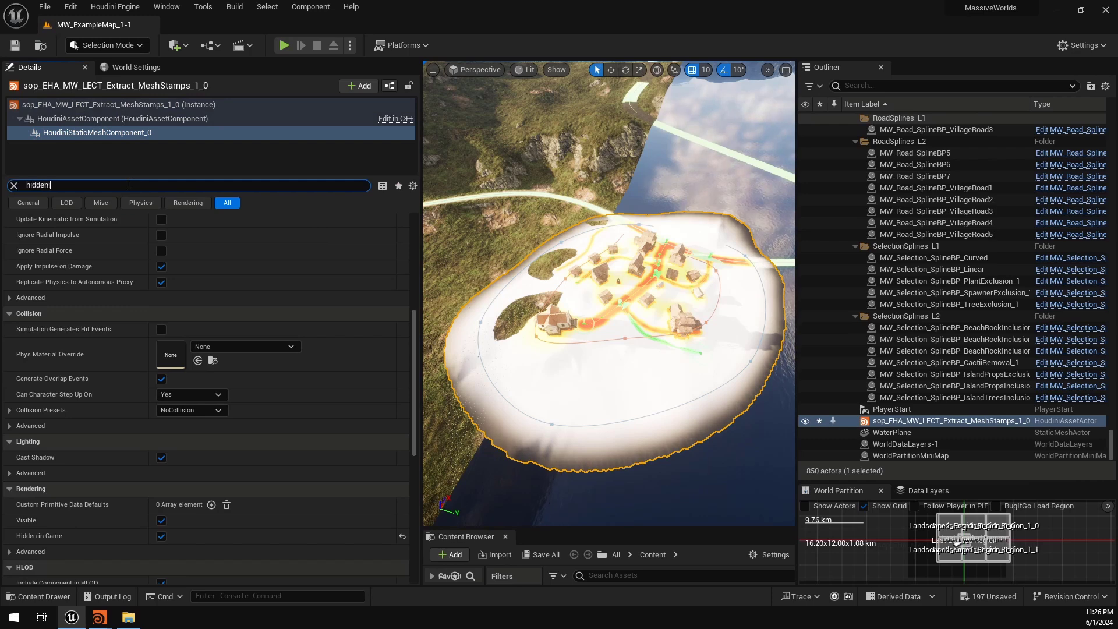
{"action": "type", "text": "hiddeningame"}
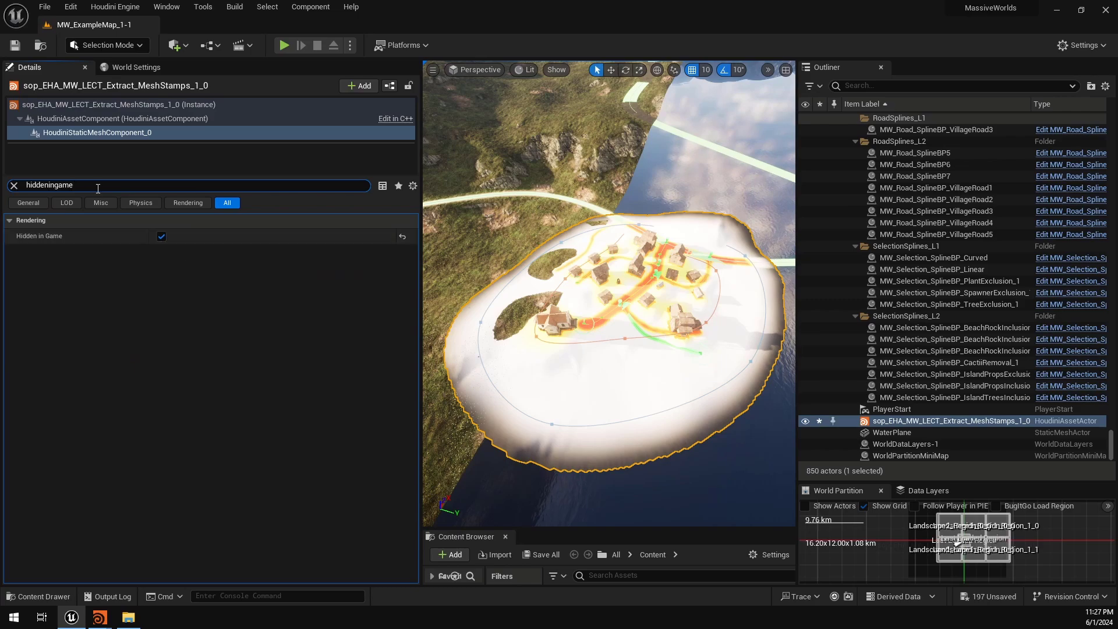
{"action": "key", "text": "ctrl+a"}
{"action": "key", "text": "BackSpace"}
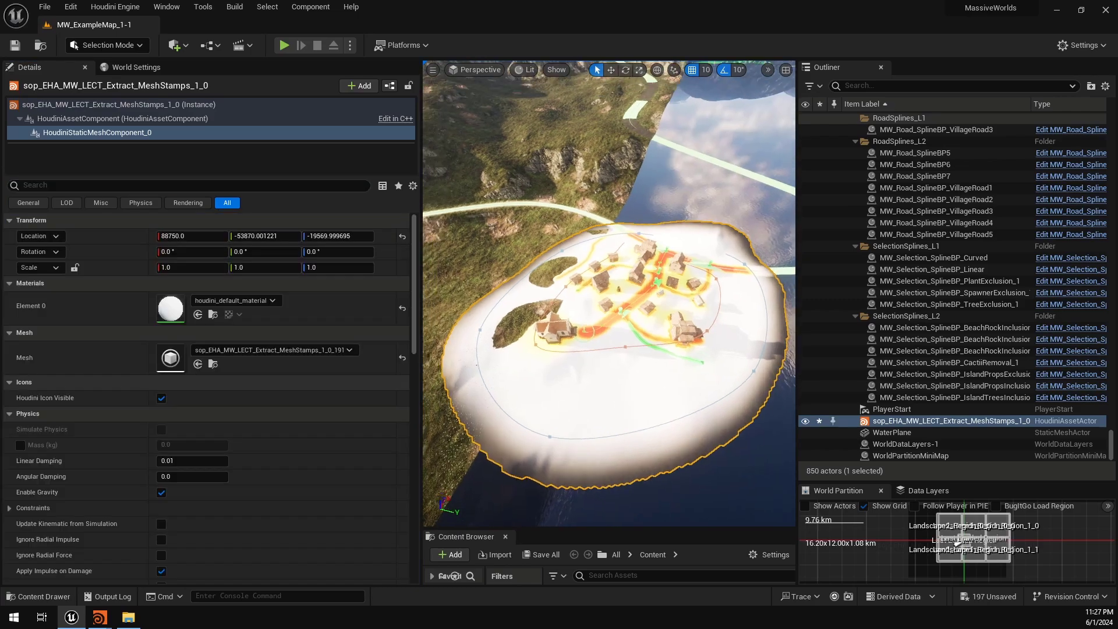
Step: Fly closer to the village stamp and toggle Game View on and off to compare the stamp's visibility
{"action": "right_click_drag", "start_coordinate": [633, 341], "coordinate": [637, 275]}
{"action": "key", "text": "w"}
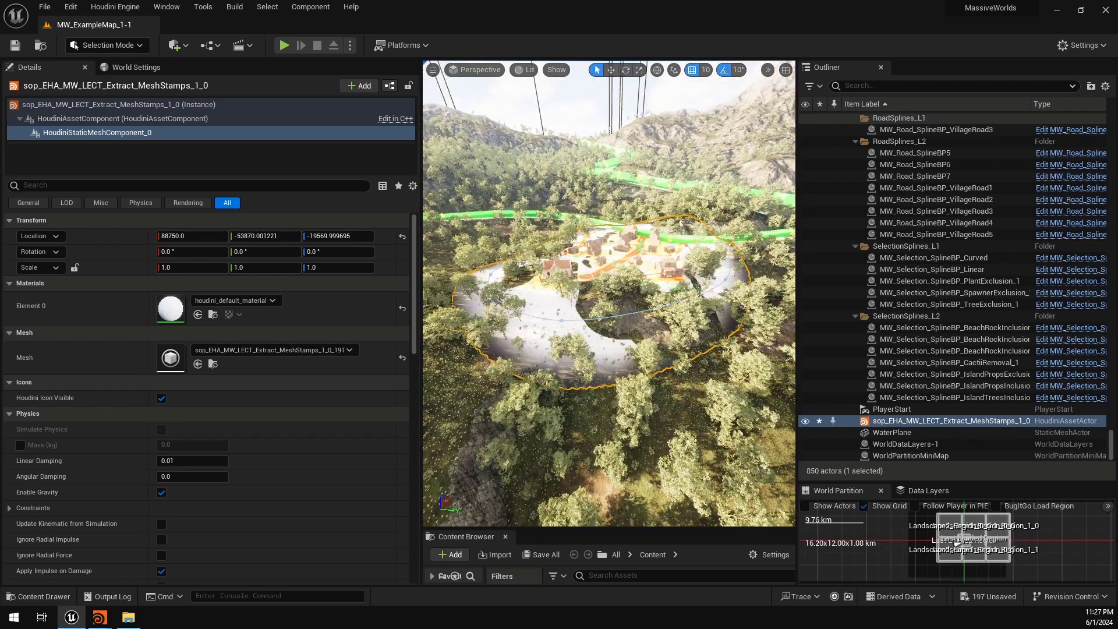
{"action": "key", "text": "w"}
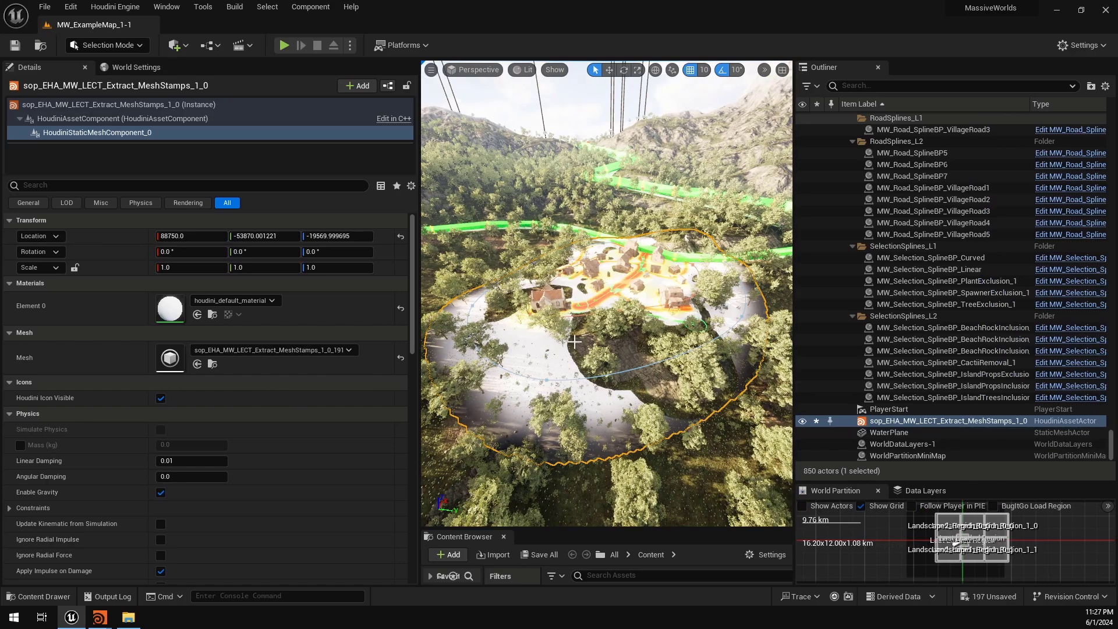
{"action": "right_click_drag", "start_coordinate": [574, 342], "coordinate": [624, 325]}
{"action": "key", "text": "g"}
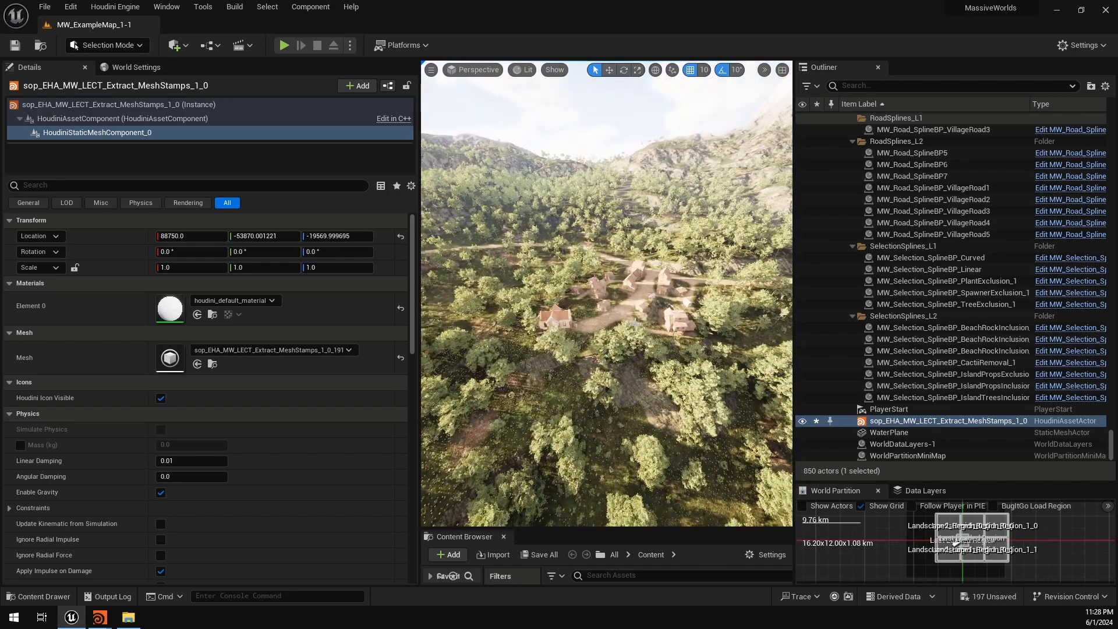
{"action": "key", "text": "g"}
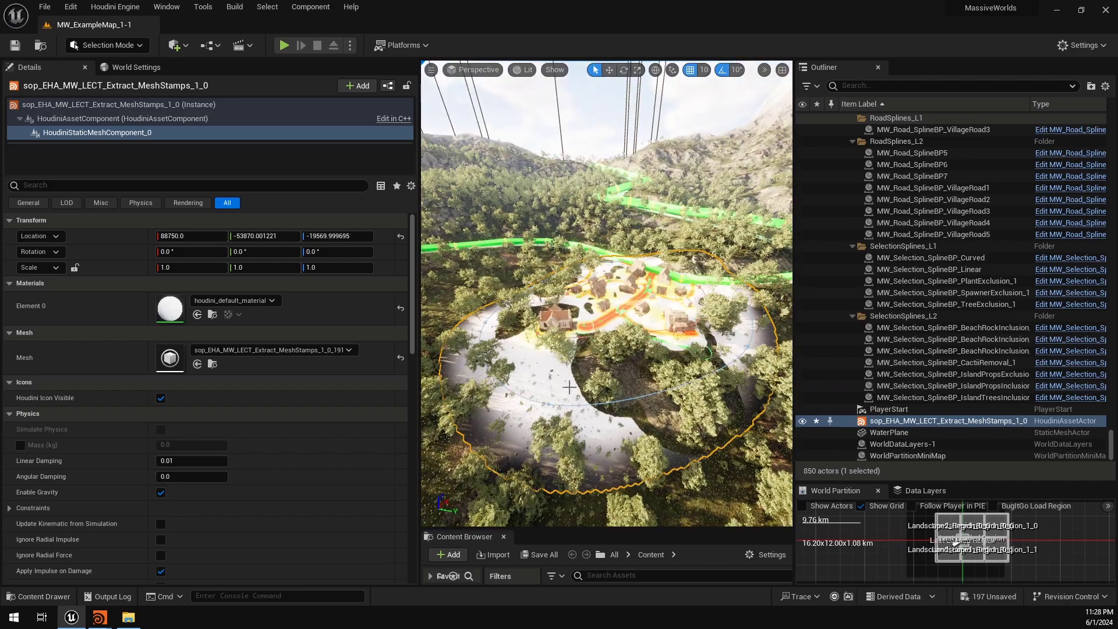
Step: Return to Houdini to highlight the hiddenInGame wrangle's expression again, then switch back to Unreal Editor
{"action": "left_click", "coordinate": [100, 617]}
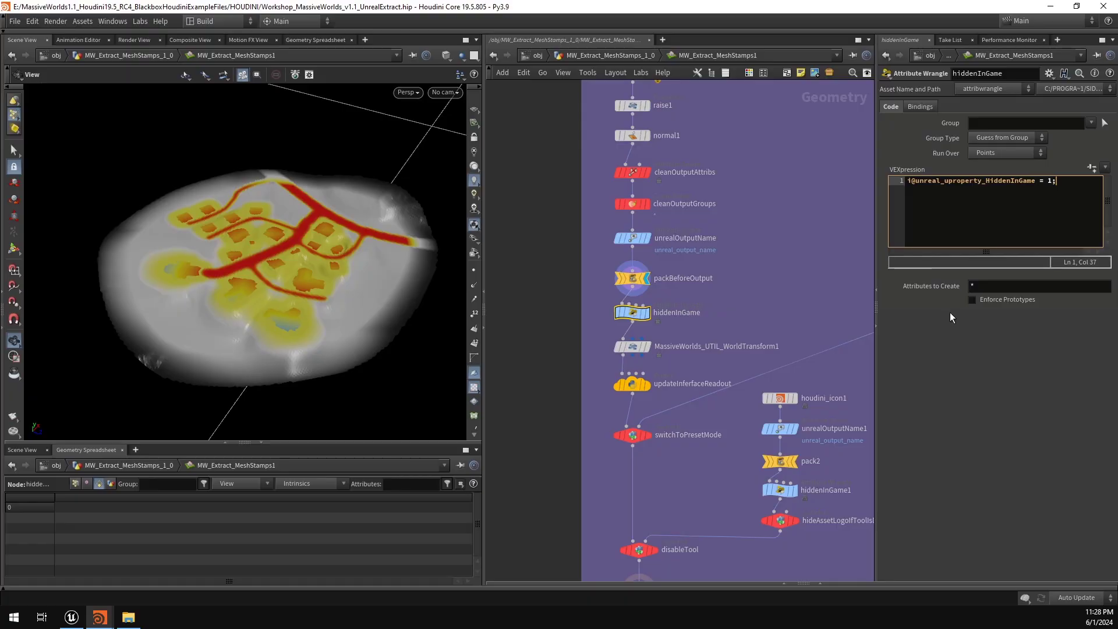
{"action": "left_click_drag", "start_coordinate": [1025, 185], "coordinate": [911, 188]}
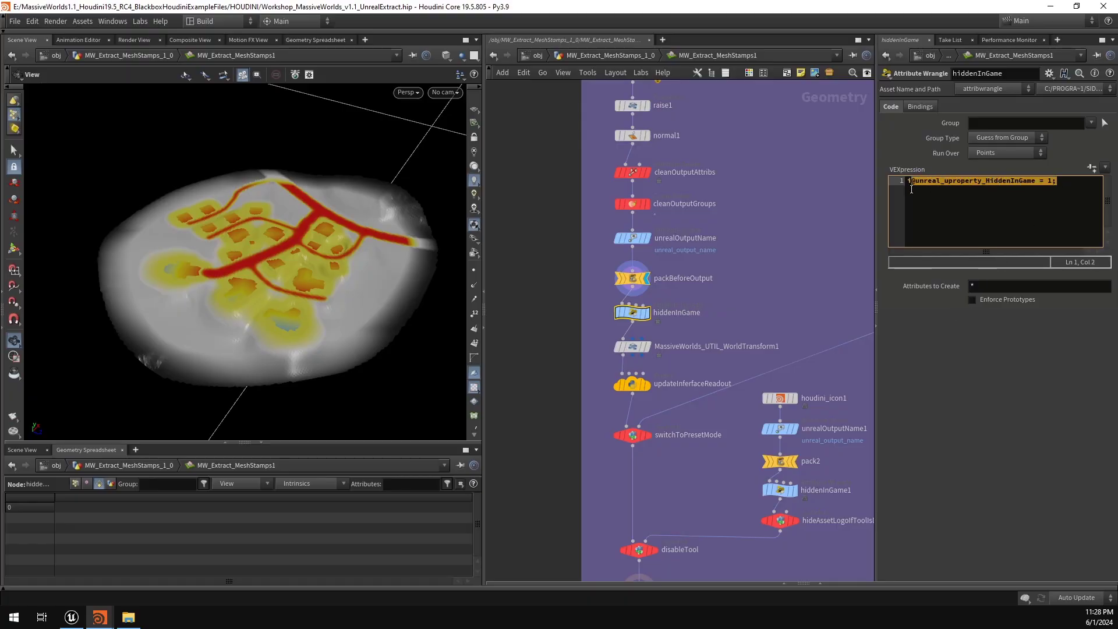
{"action": "left_click", "coordinate": [1073, 182]}
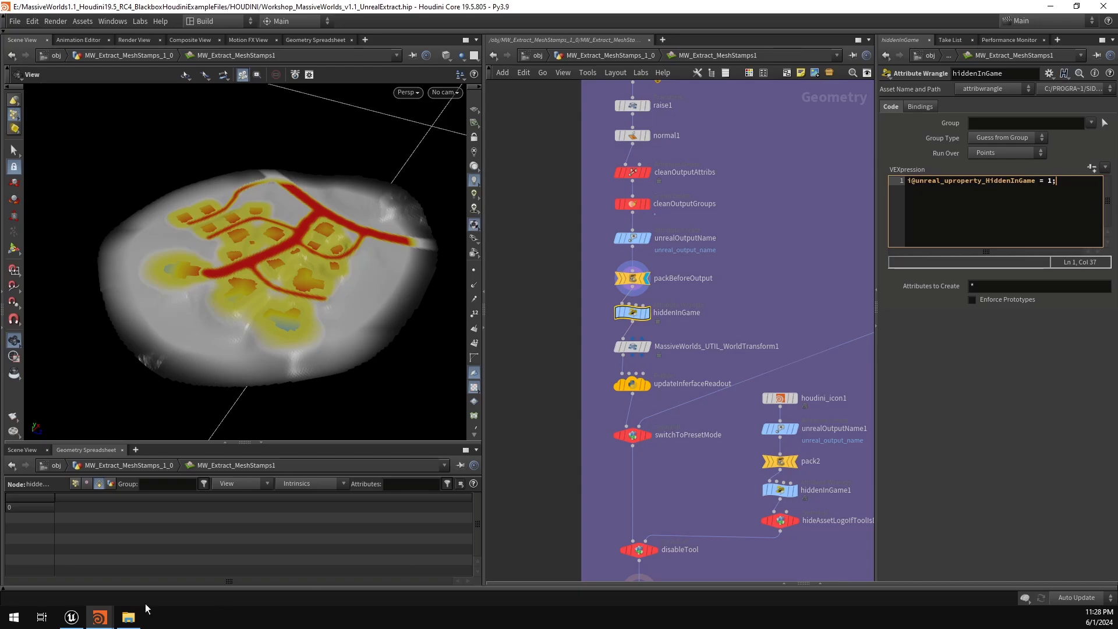
{"action": "left_click", "coordinate": [81, 619]}
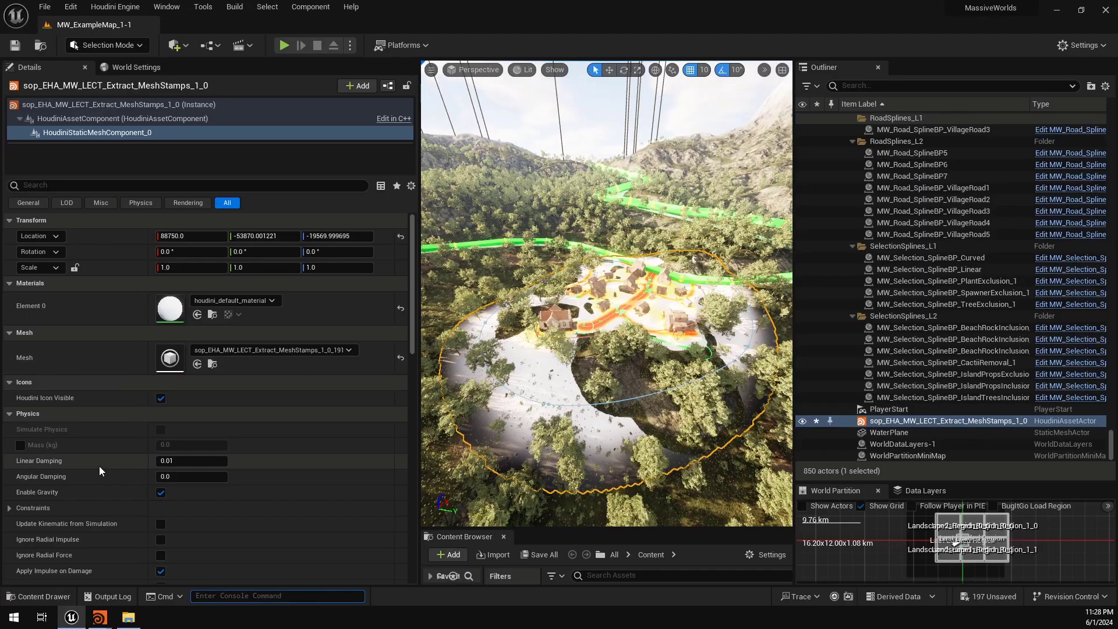
Step: Copy the internal name of a damping property under Physics and paste it into the console command input to read it
{"action": "right_click", "coordinate": [73, 469]}
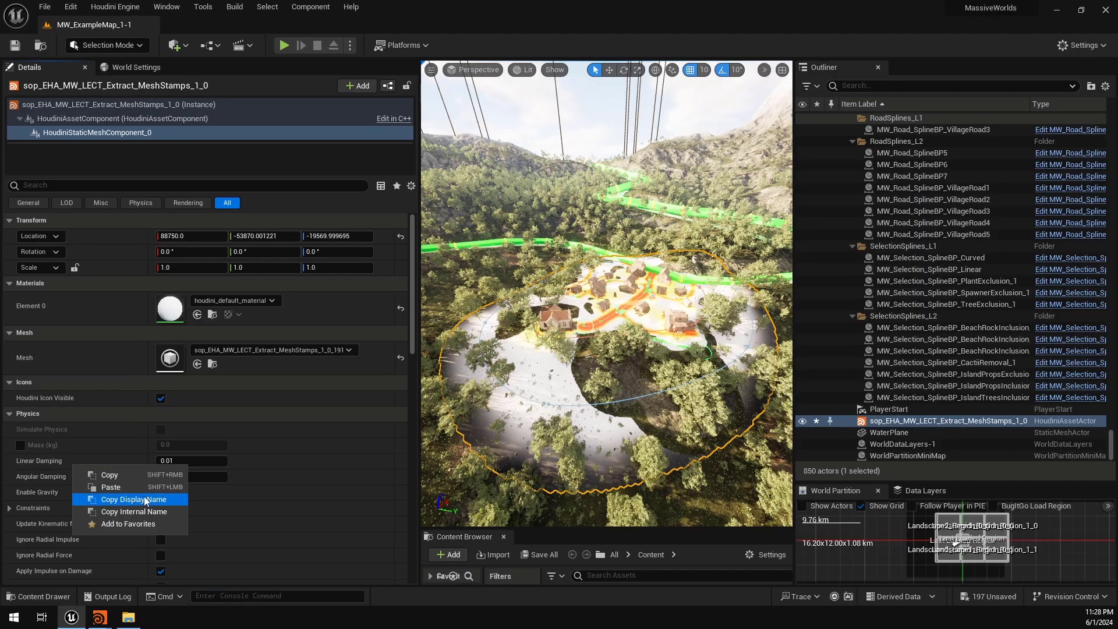
{"action": "left_click", "coordinate": [122, 511]}
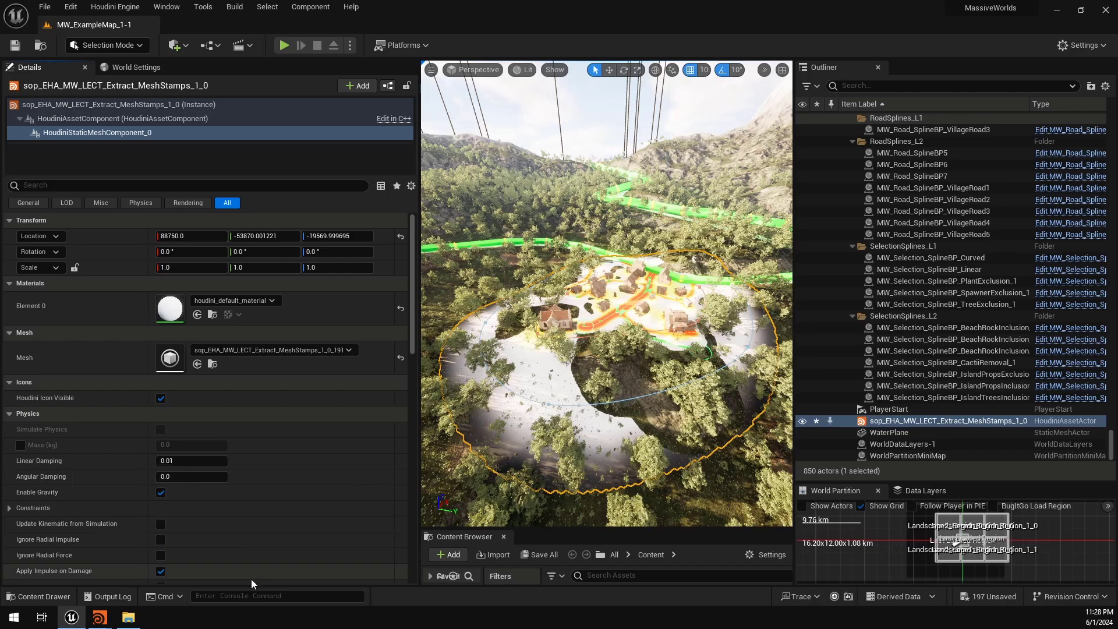
{"action": "left_click", "coordinate": [257, 595]}
{"action": "key", "text": "ctrl+v"}
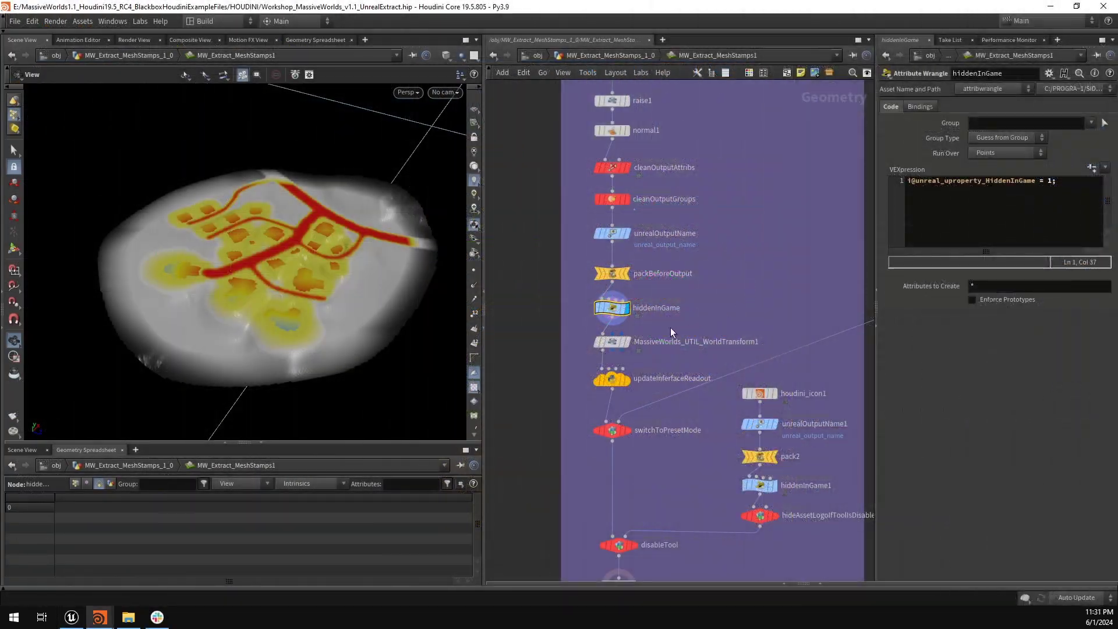
Step: In Houdini, select MassiveWorlds_UTIL_WorldTransform1 and alternate the display between it and hiddenInGame to compare the stamp's position
{"action": "left_click", "coordinate": [589, 351]}
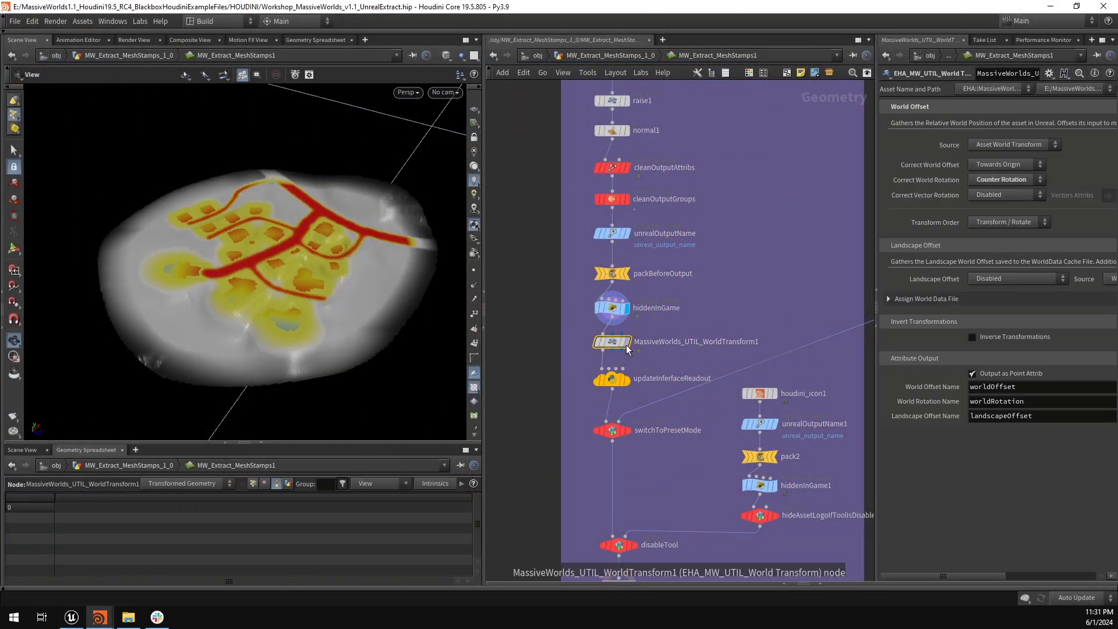
{"action": "right_click_drag", "start_coordinate": [355, 279], "coordinate": [121, 257]}
{"action": "middle_click_drag", "start_coordinate": [325, 202], "coordinate": [283, 244]}
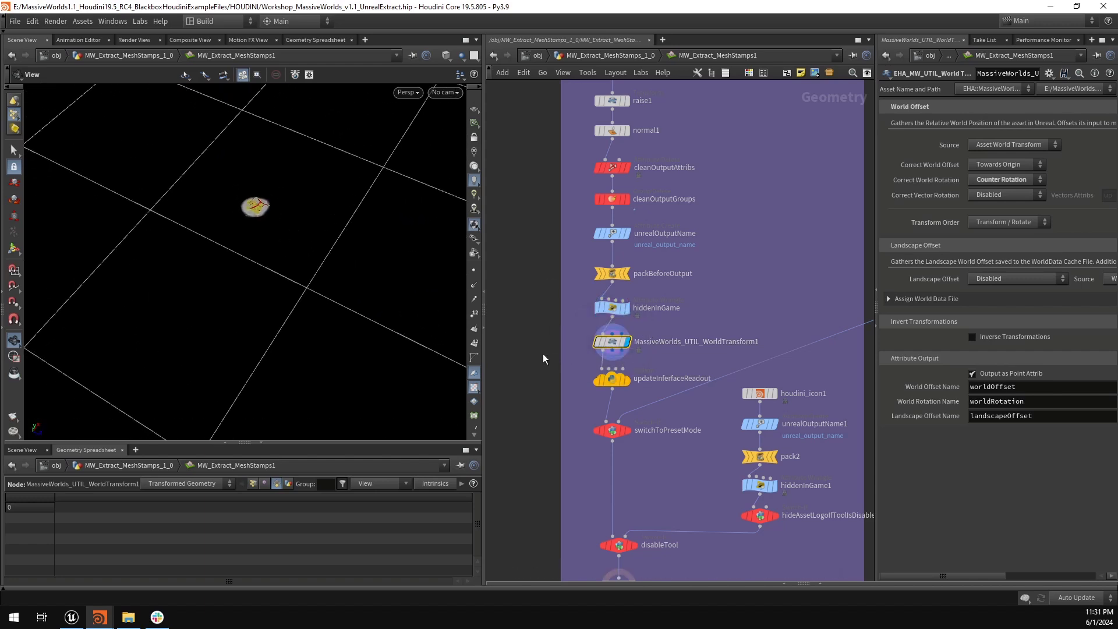
{"action": "left_click", "coordinate": [628, 307]}
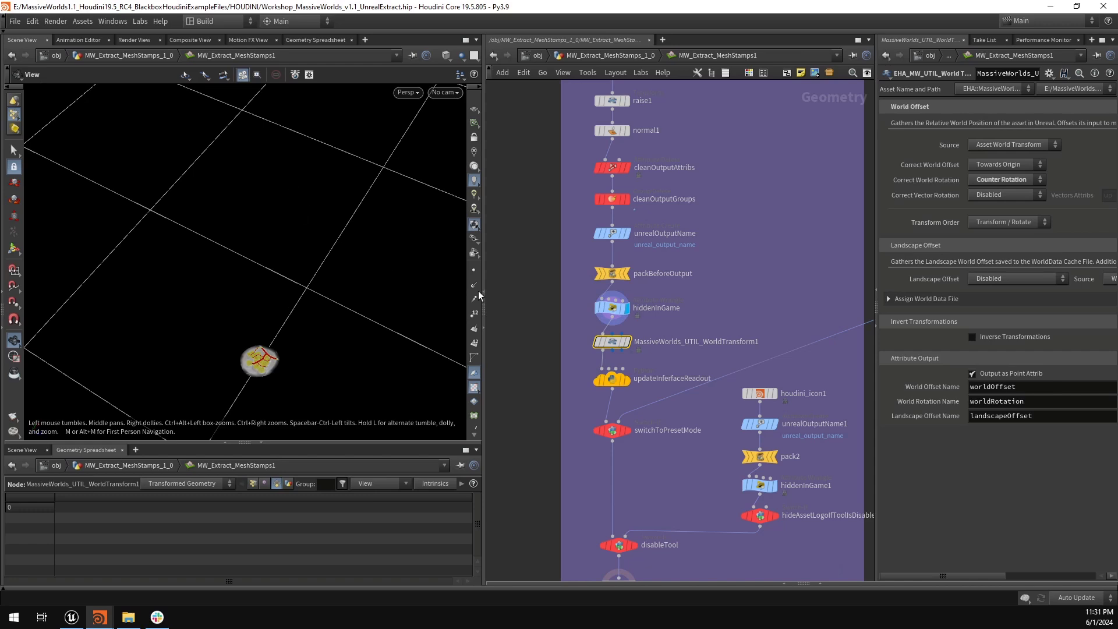
{"action": "left_click", "coordinate": [628, 343]}
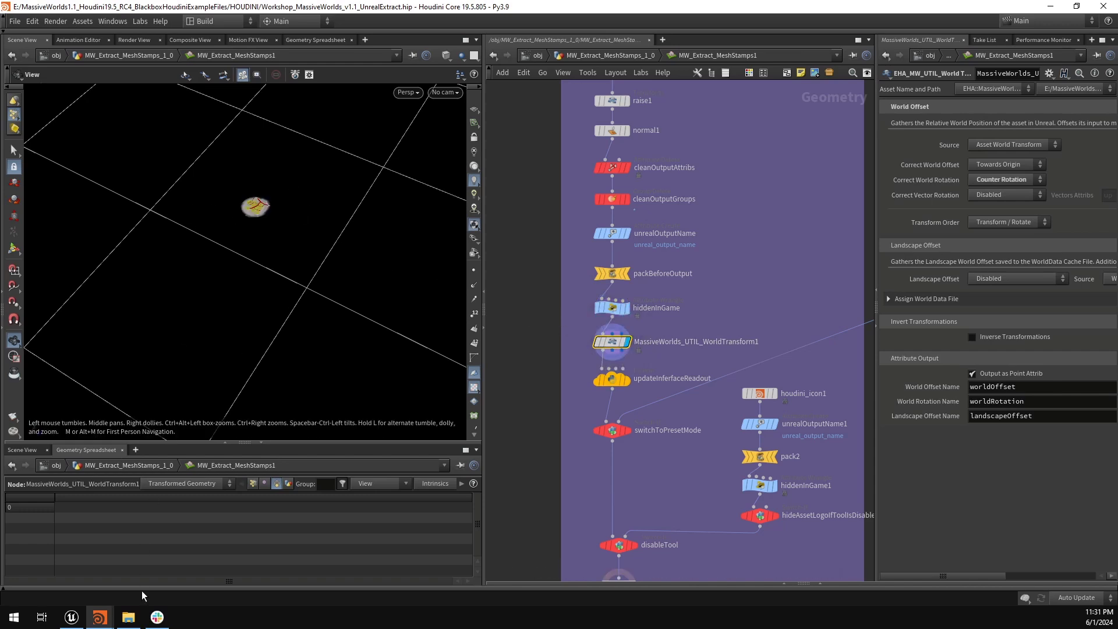
Step: Switch to Unreal Editor to check the village stamp's placement, and return to the Houdini window with the stamp network
{"action": "left_click", "coordinate": [84, 621]}
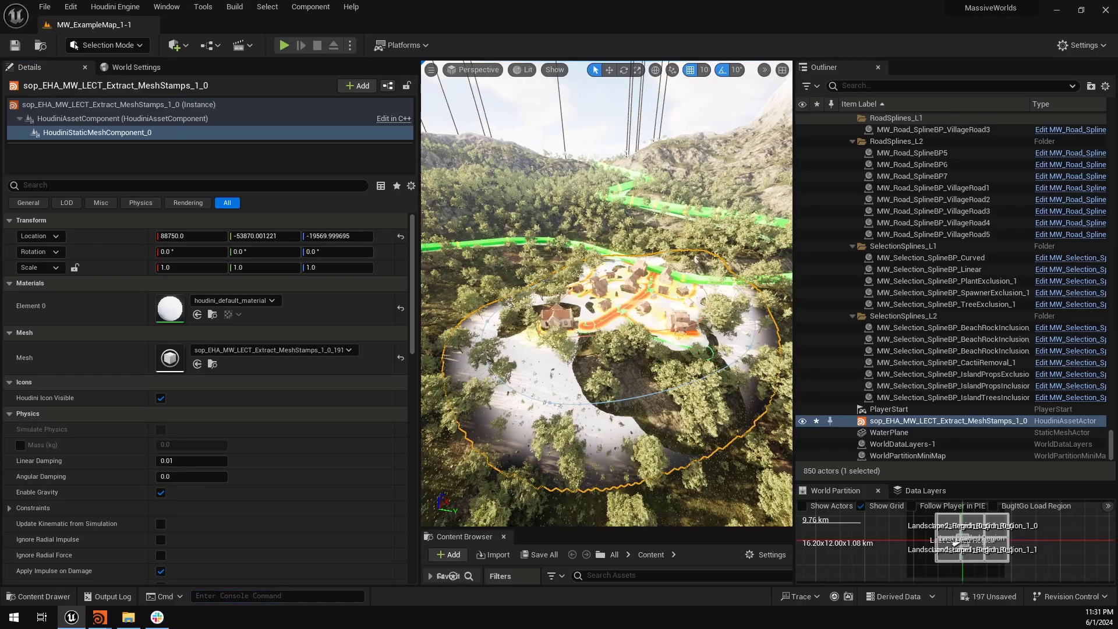
{"action": "mouse_move", "coordinate": [100, 618]}
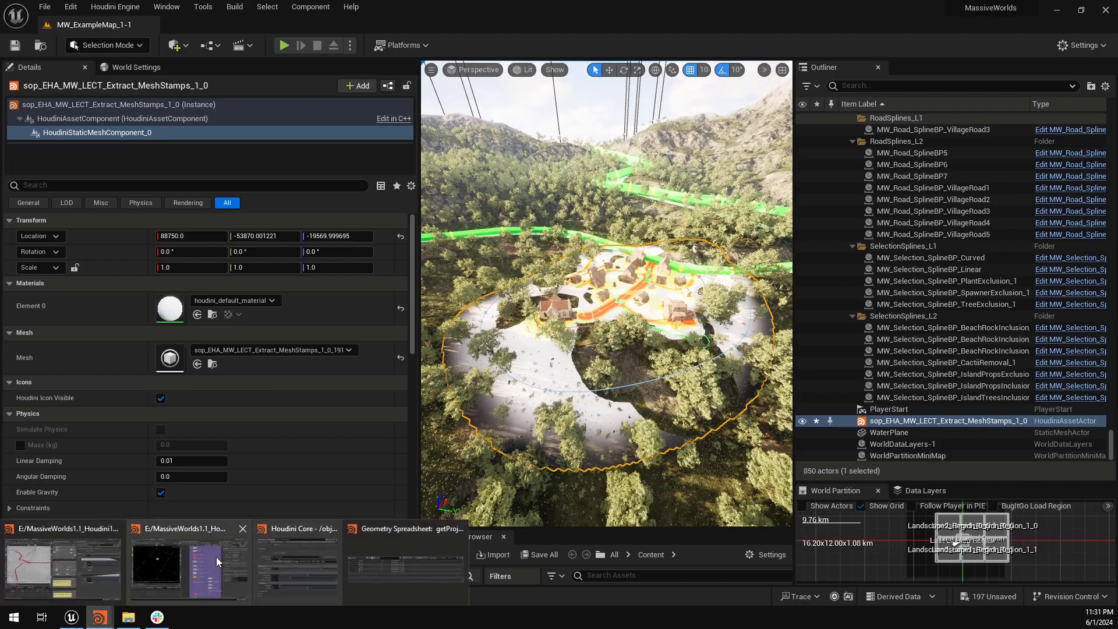
{"action": "left_click", "coordinate": [196, 559]}
Step: Select the updateInferfaceReadout Python node and widen the parameter pane to read its full code
{"action": "middle_click_drag", "start_coordinate": [664, 361], "coordinate": [664, 282]}
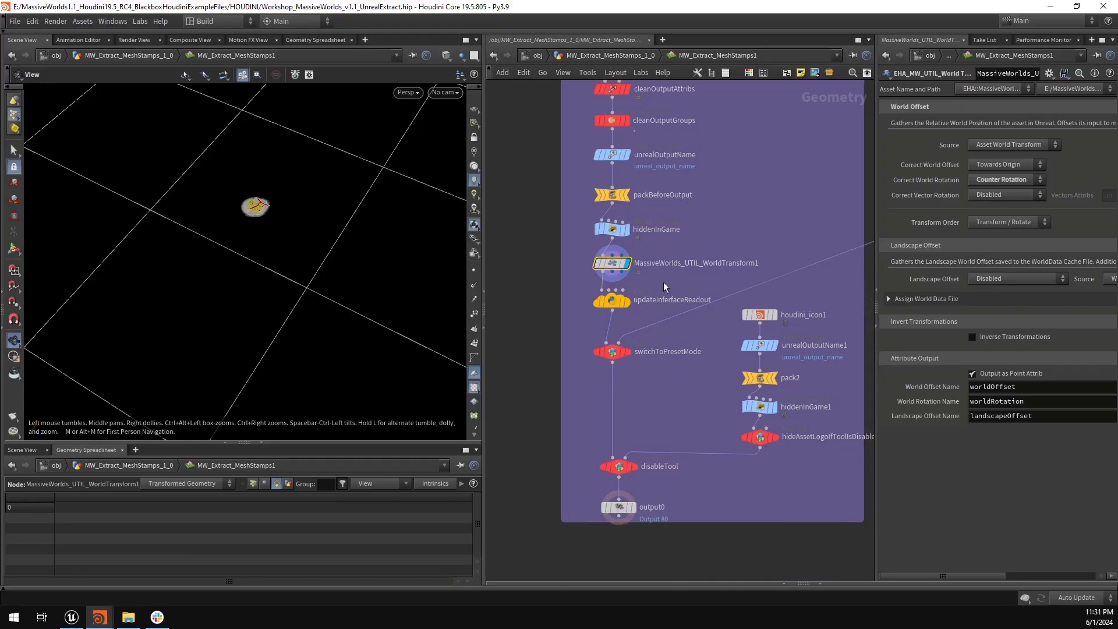
{"action": "left_click", "coordinate": [617, 301]}
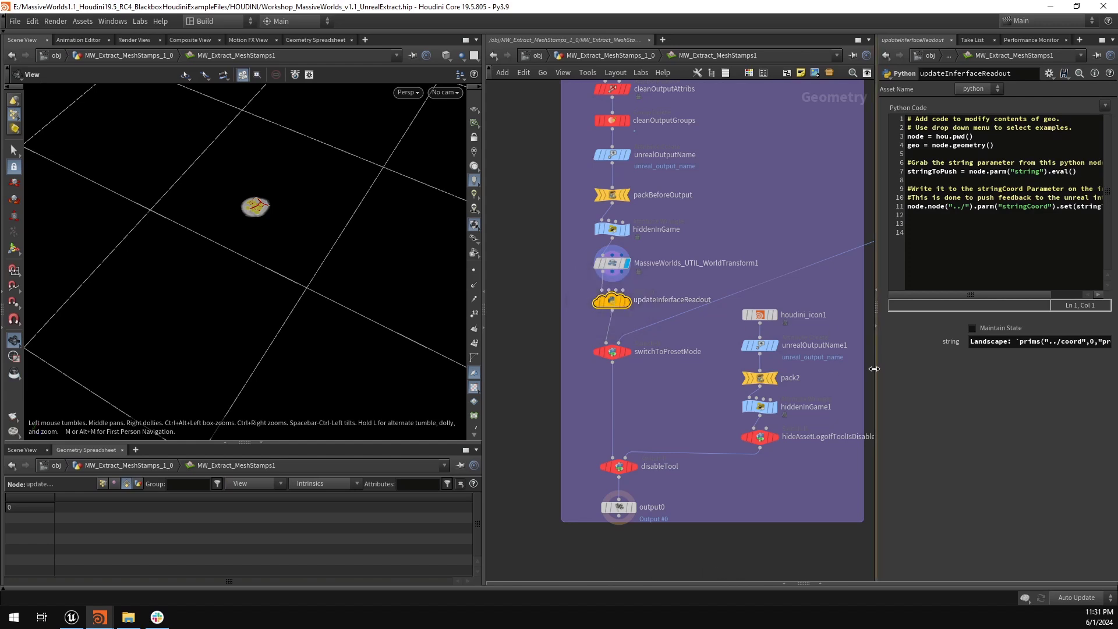
{"action": "left_click_drag", "start_coordinate": [876, 369], "coordinate": [763, 365]}
Step: Bring up the floating MW_Extract_MeshStamps1 parameter window beside the network and highlight the Stamp File Data text
{"action": "right_click", "coordinate": [210, 58]}
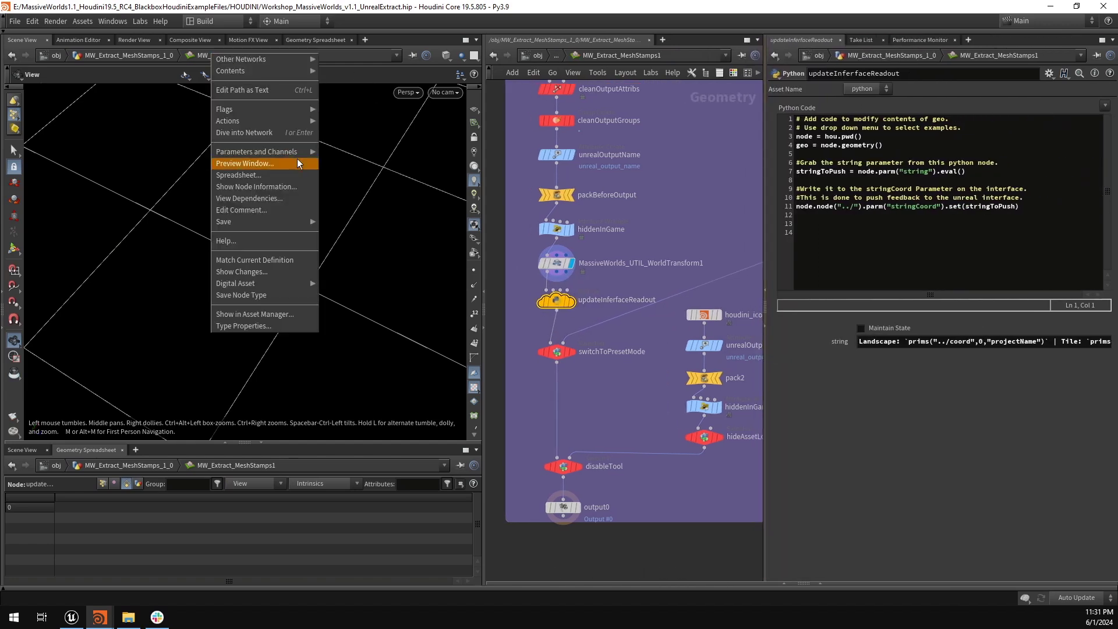
{"action": "left_click", "coordinate": [372, 151]}
{"action": "mouse_move", "coordinate": [99, 617]}
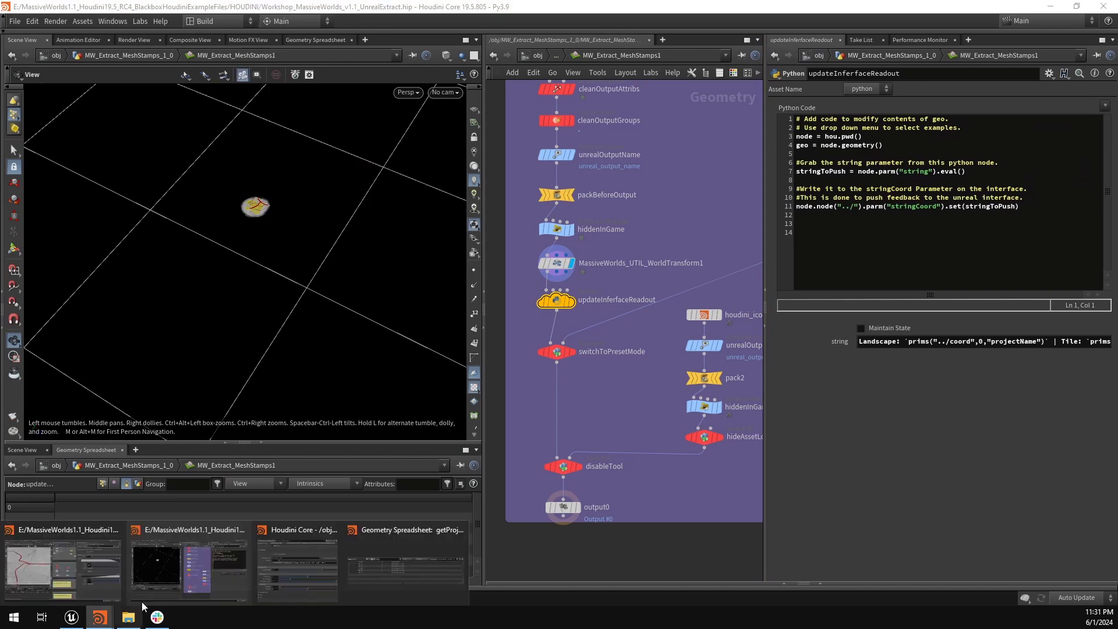
{"action": "left_click", "coordinate": [300, 565]}
{"action": "left_click_drag", "start_coordinate": [821, 90], "coordinate": [403, 77]}
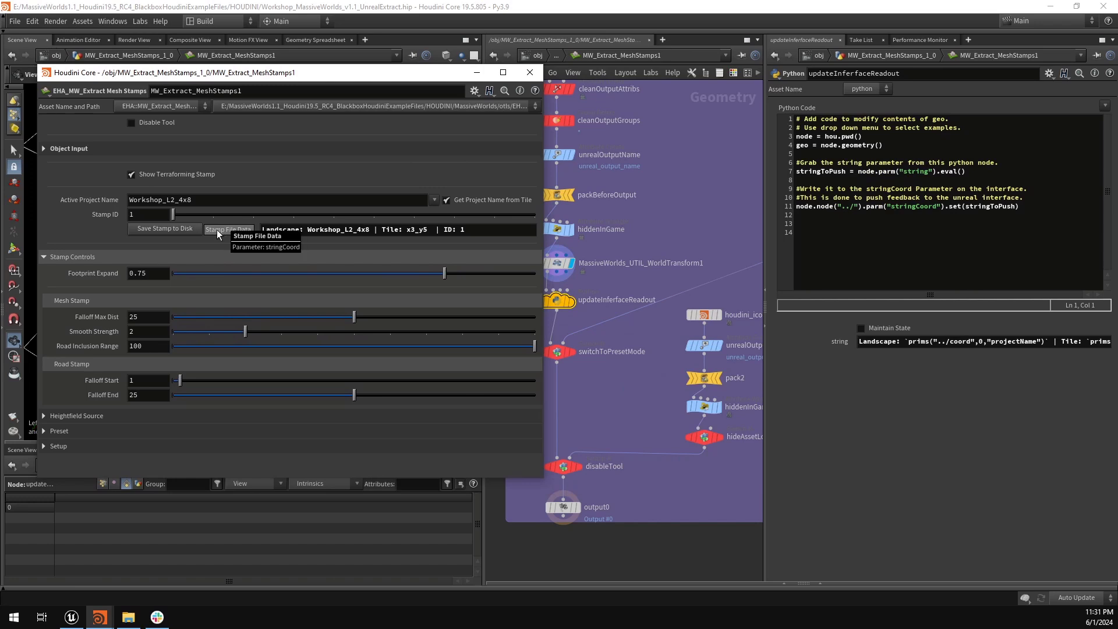
{"action": "scroll", "coordinate": [680, 295], "scroll_direction": "down", "scroll_amount": 2}
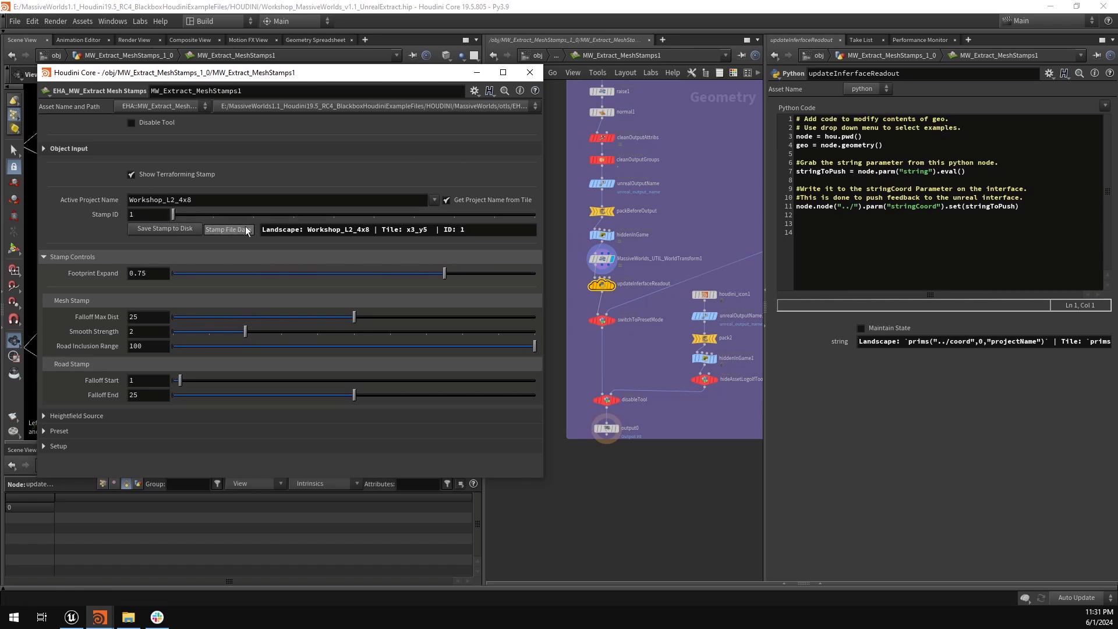
{"action": "left_click", "coordinate": [504, 230]}
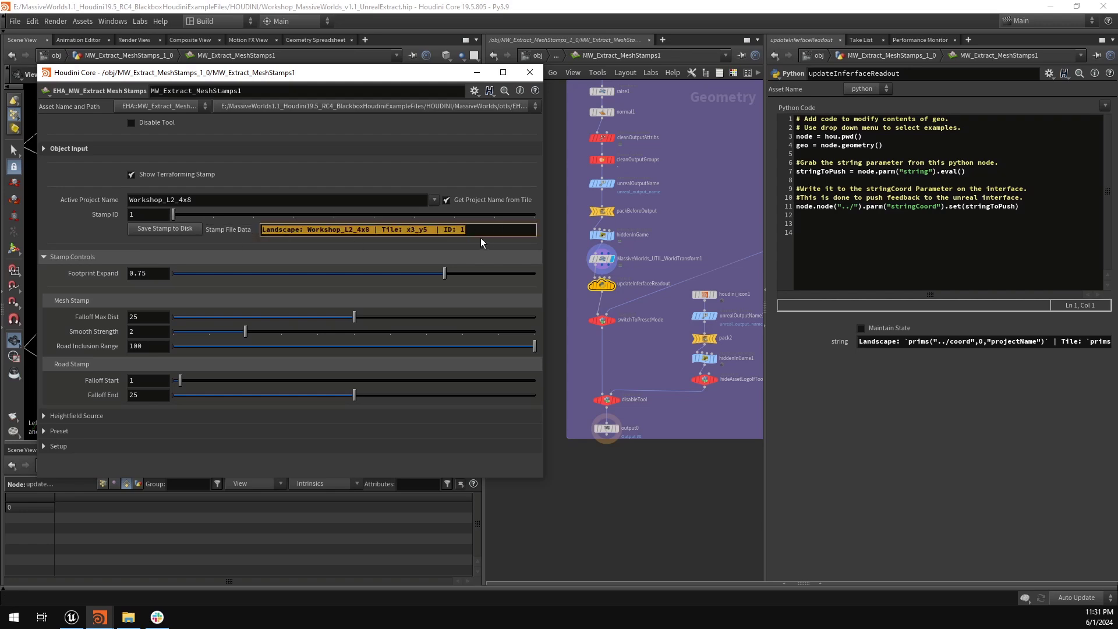
Step: Widen the parameter pane to highlight the updateInferfaceReadout node's string expression for review, and narrow the pane again
{"action": "scroll", "coordinate": [733, 226], "scroll_direction": "down", "scroll_amount": 4}
{"action": "middle_click_drag", "start_coordinate": [725, 210], "coordinate": [684, 301]}
{"action": "scroll", "coordinate": [675, 312], "scroll_direction": "up", "scroll_amount": 1}
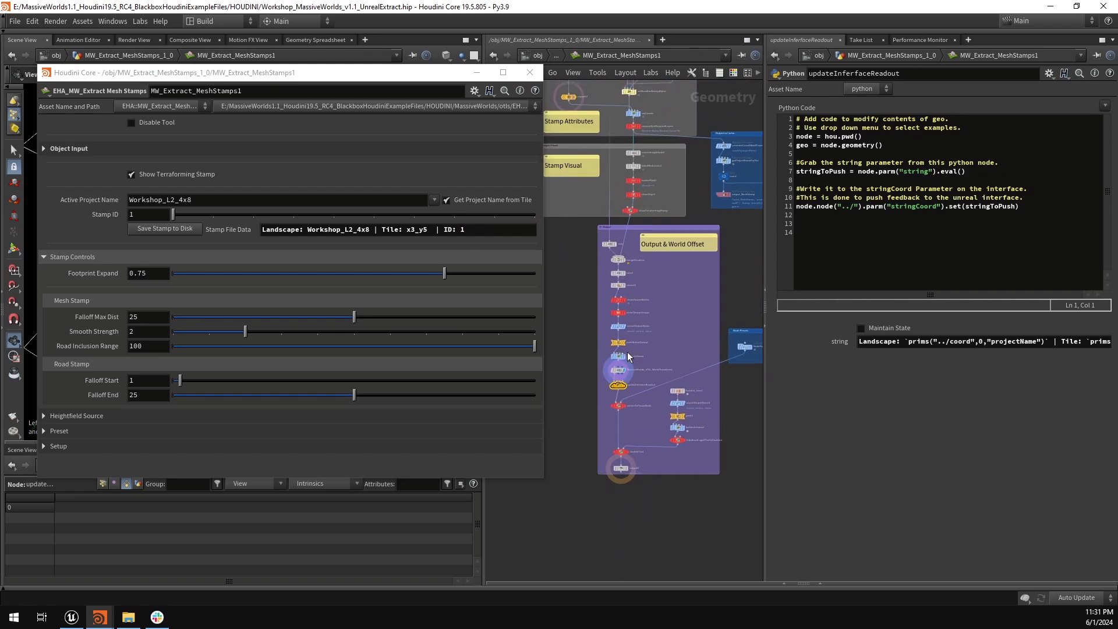
{"action": "left_click_drag", "start_coordinate": [765, 361], "coordinate": [514, 375]}
{"action": "left_click_drag", "start_coordinate": [673, 342], "coordinate": [1109, 349]}
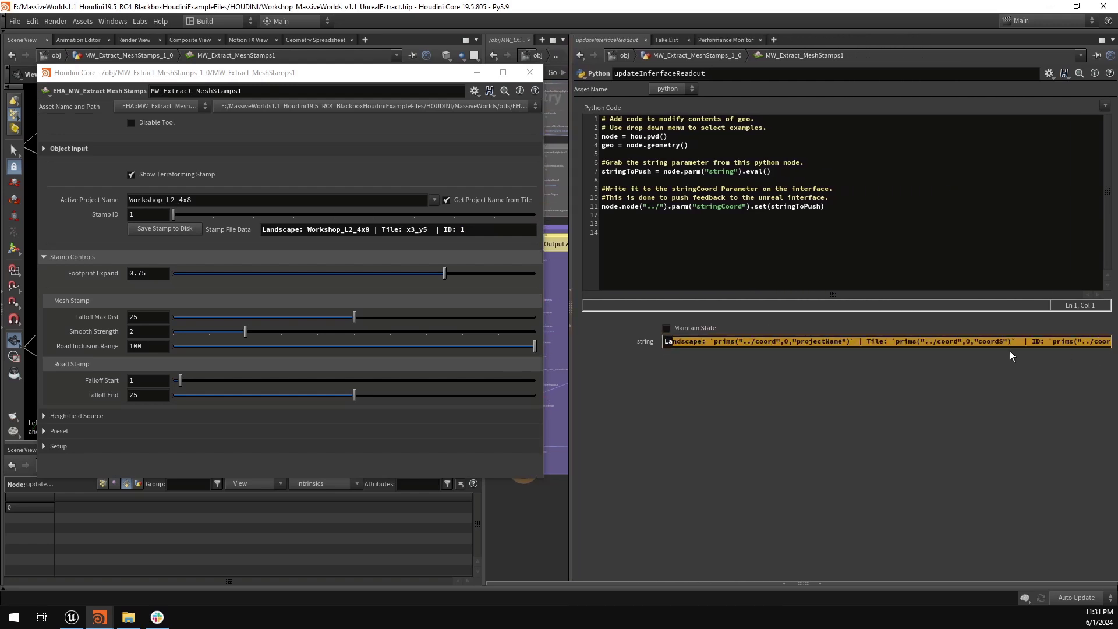
{"action": "left_click", "coordinate": [1007, 344]}
{"action": "left_click", "coordinate": [611, 399]}
{"action": "left_click_drag", "start_coordinate": [567, 395], "coordinate": [800, 380]}
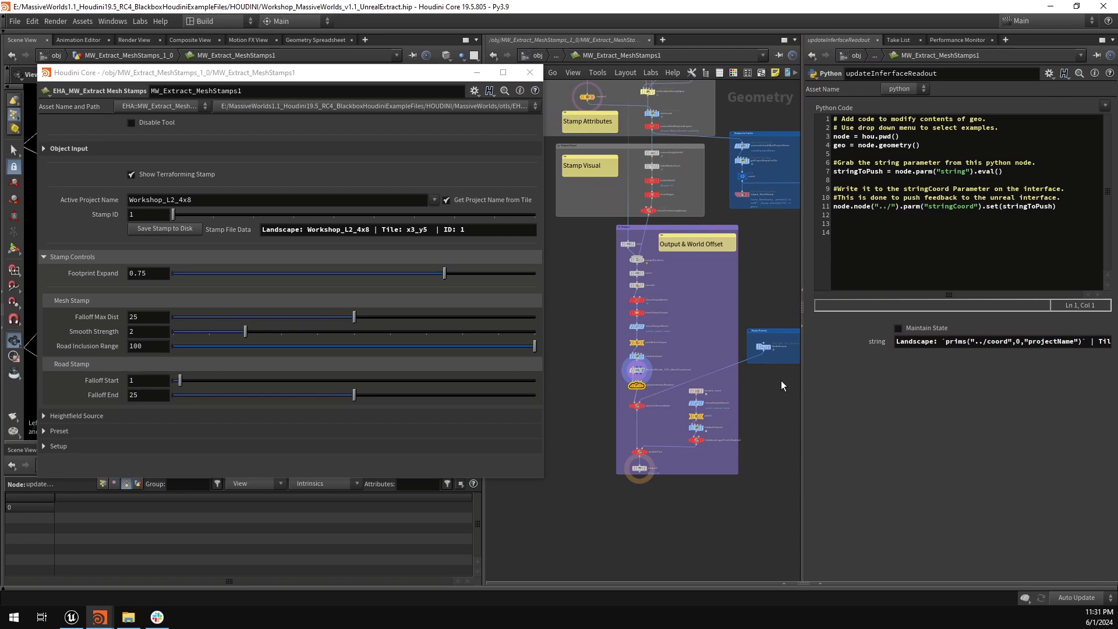
Step: In Unreal Editor, set the mesh stamp asset's Stamp ID to 2, inspect the Stamp File Data field, and undo the change
{"action": "left_click", "coordinate": [72, 618]}
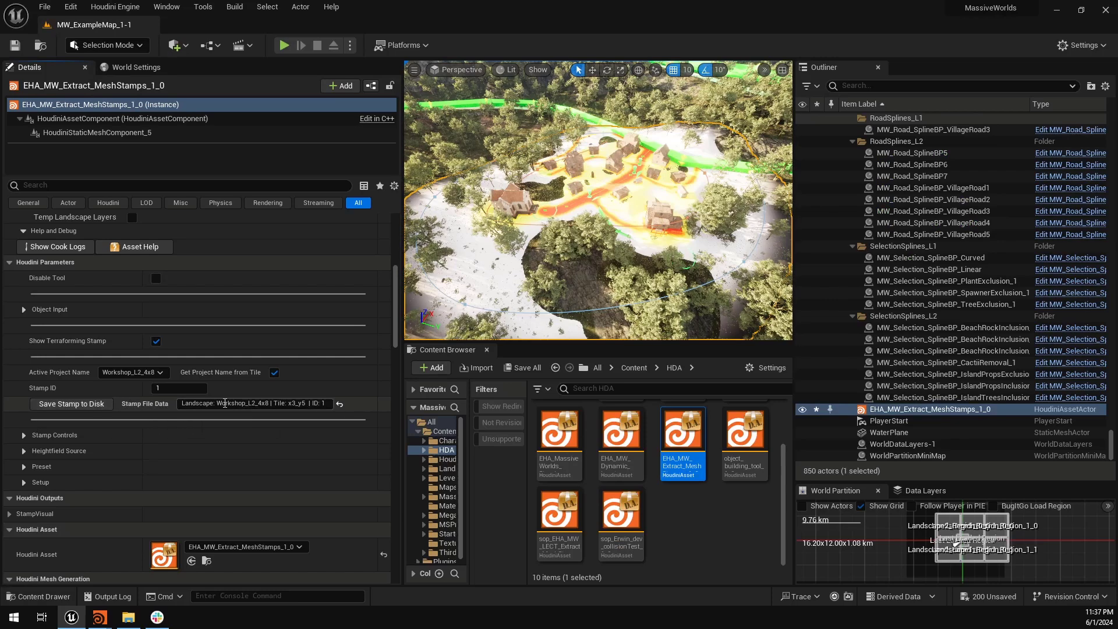
{"action": "left_click", "coordinate": [190, 390]}
{"action": "type", "text": "2"}
{"action": "key", "text": "Return"}
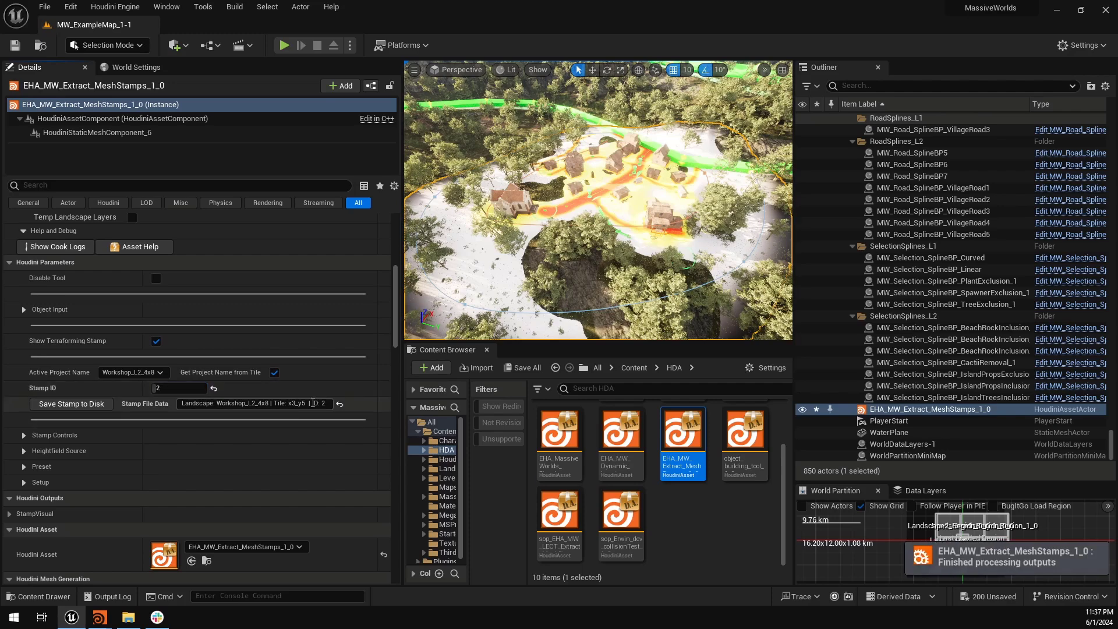
{"action": "left_click", "coordinate": [302, 404]}
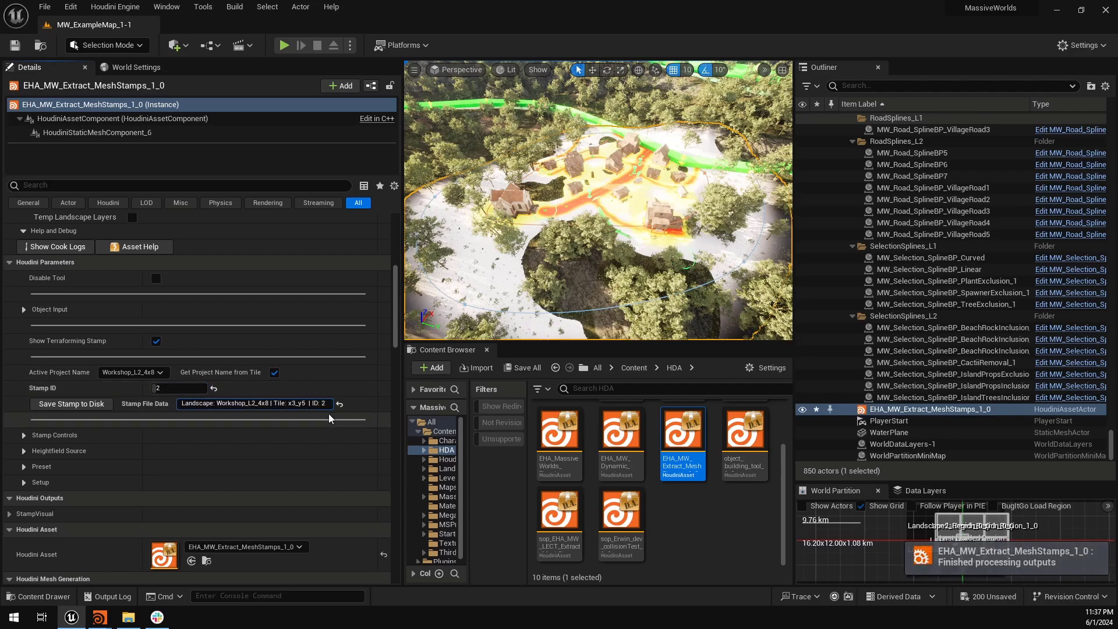
{"action": "key", "text": "Return"}
{"action": "key", "text": "ctrl+z"}
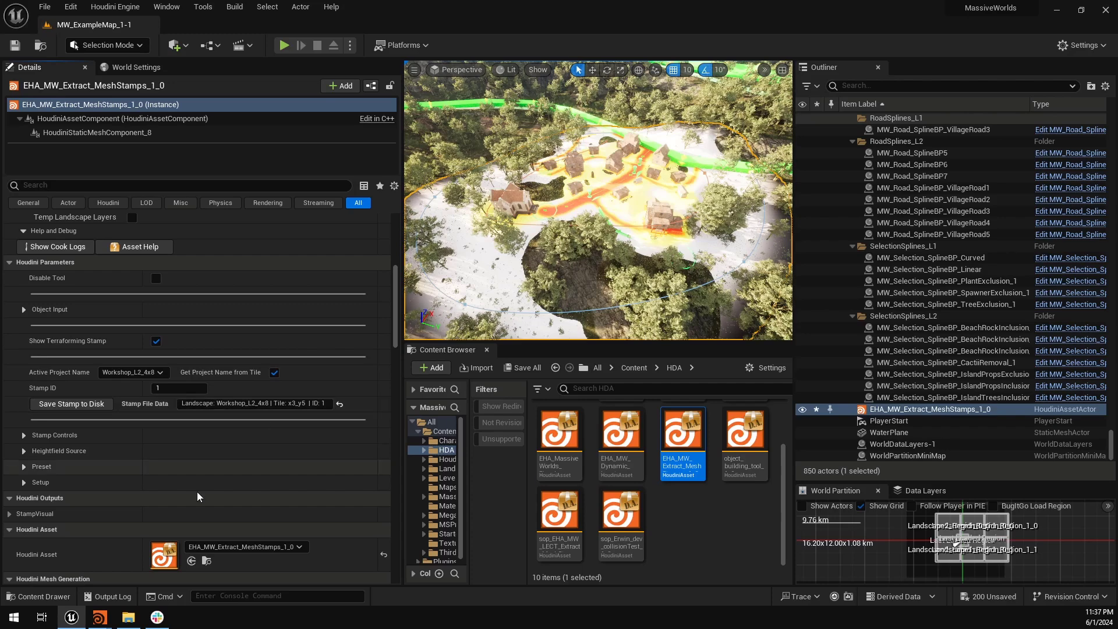
Step: Check the cached stamp files in the MeshStamps folder in File Explorer, minimize it, and view the village stamp from afar and framed
{"action": "left_click", "coordinate": [127, 618]}
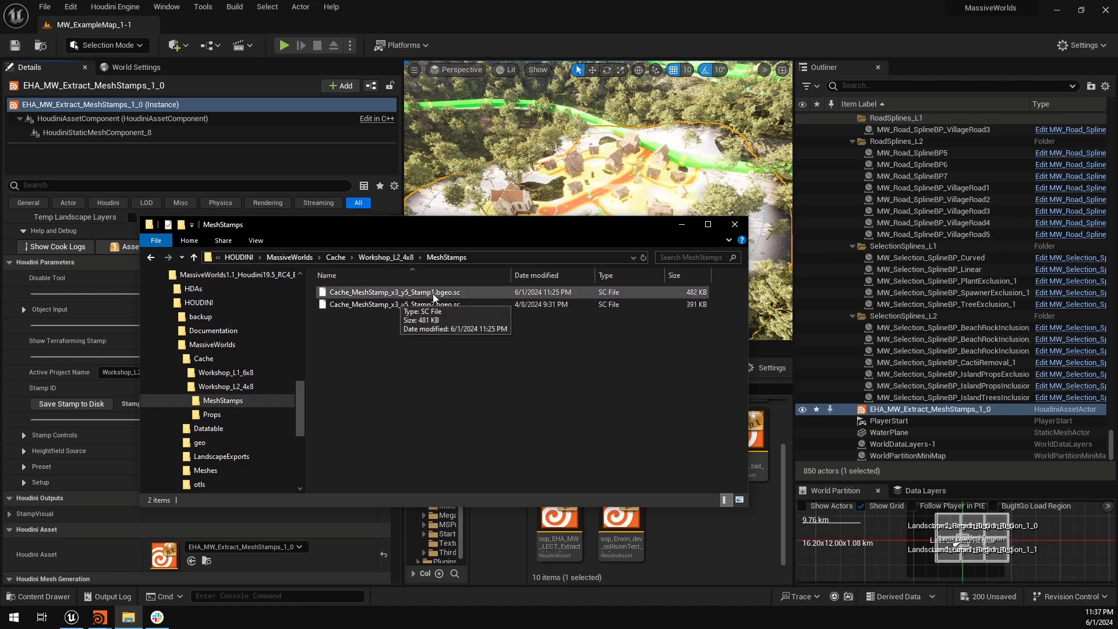
{"action": "left_click", "coordinate": [682, 225]}
{"action": "right_click_drag", "start_coordinate": [641, 314], "coordinate": [661, 331]}
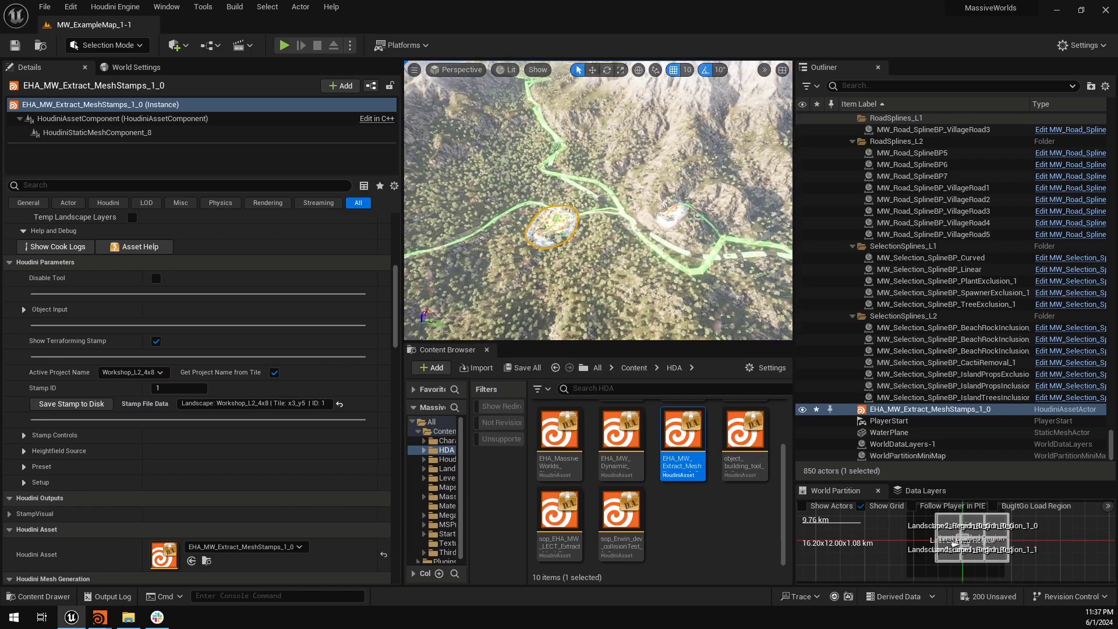
{"action": "right_click_drag", "start_coordinate": [694, 219], "coordinate": [628, 250]}
{"action": "key", "text": "f"}
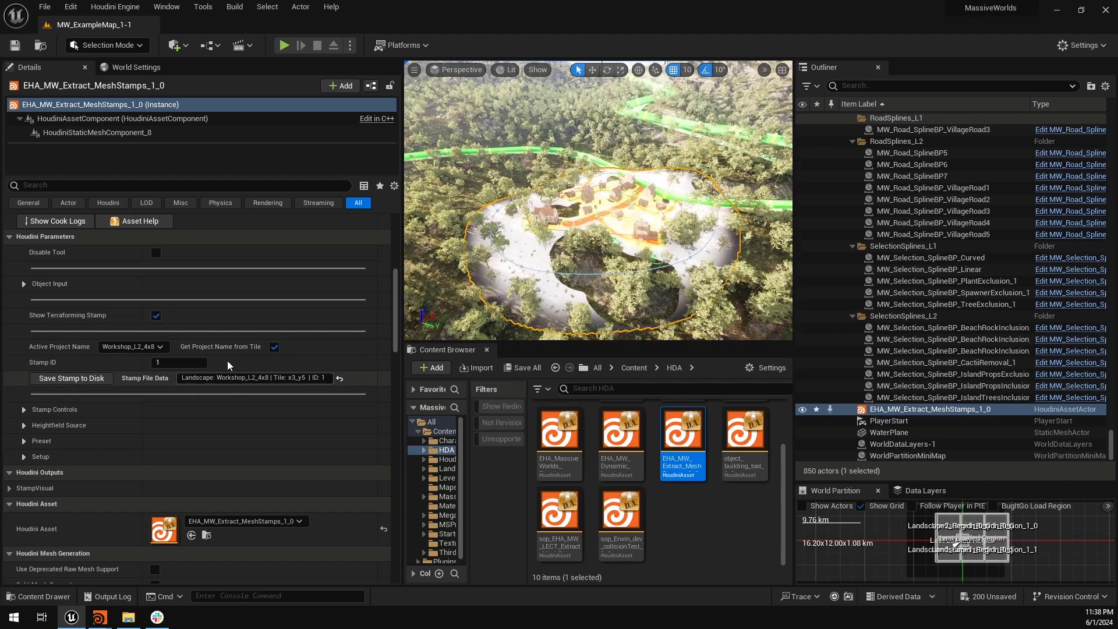
Step: Survey the landscape from above, enlarge the viewport over the Content Browser, and fly back to the village stamp
{"action": "right_click_drag", "start_coordinate": [581, 217], "coordinate": [562, 242]}
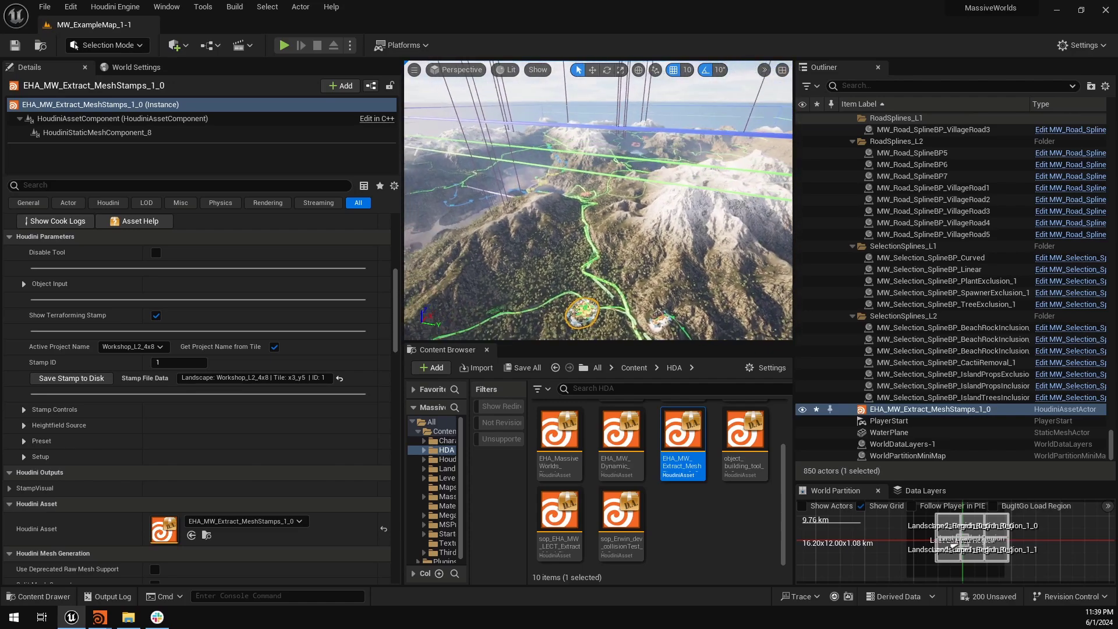
{"action": "left_click_drag", "start_coordinate": [664, 357], "coordinate": [665, 514]}
{"action": "key", "text": "w"}
{"action": "right_click_drag", "start_coordinate": [598, 326], "coordinate": [589, 357]}
{"action": "right_click_drag", "start_coordinate": [651, 303], "coordinate": [664, 301]}
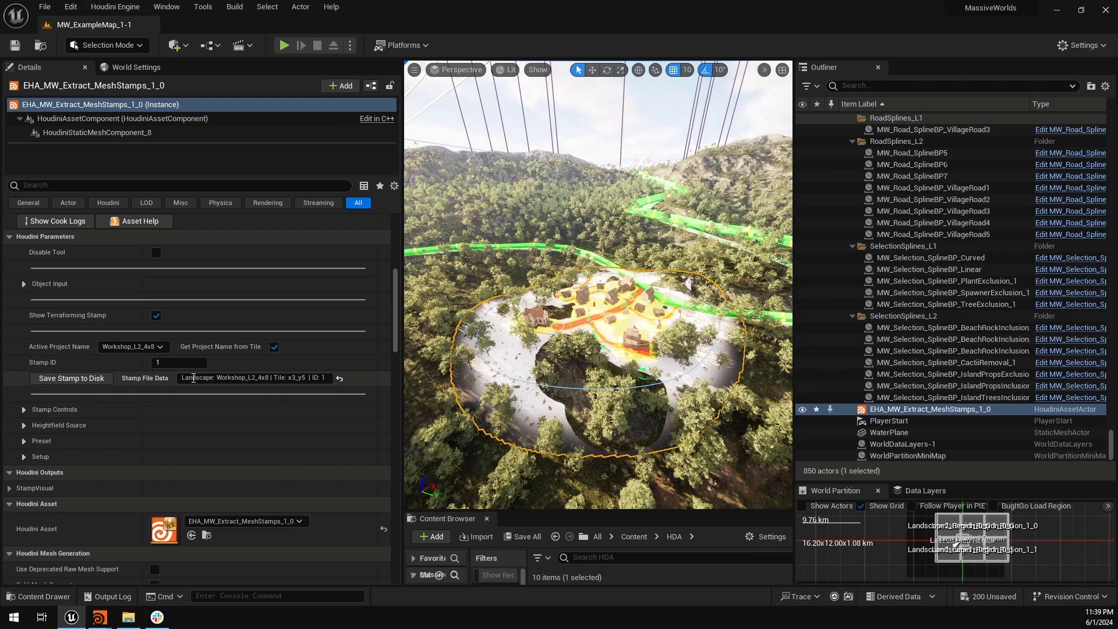
Step: Expand the Object Input section to review the world input's selected actors, and collapse it again
{"action": "left_click", "coordinate": [24, 283]}
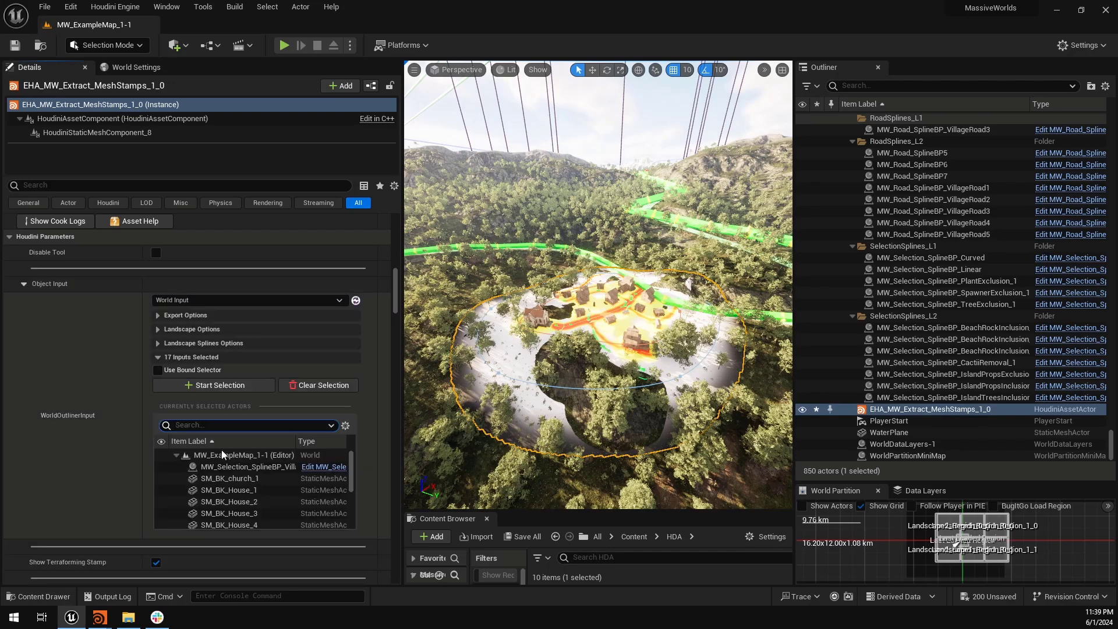
{"action": "left_click", "coordinate": [26, 286]}
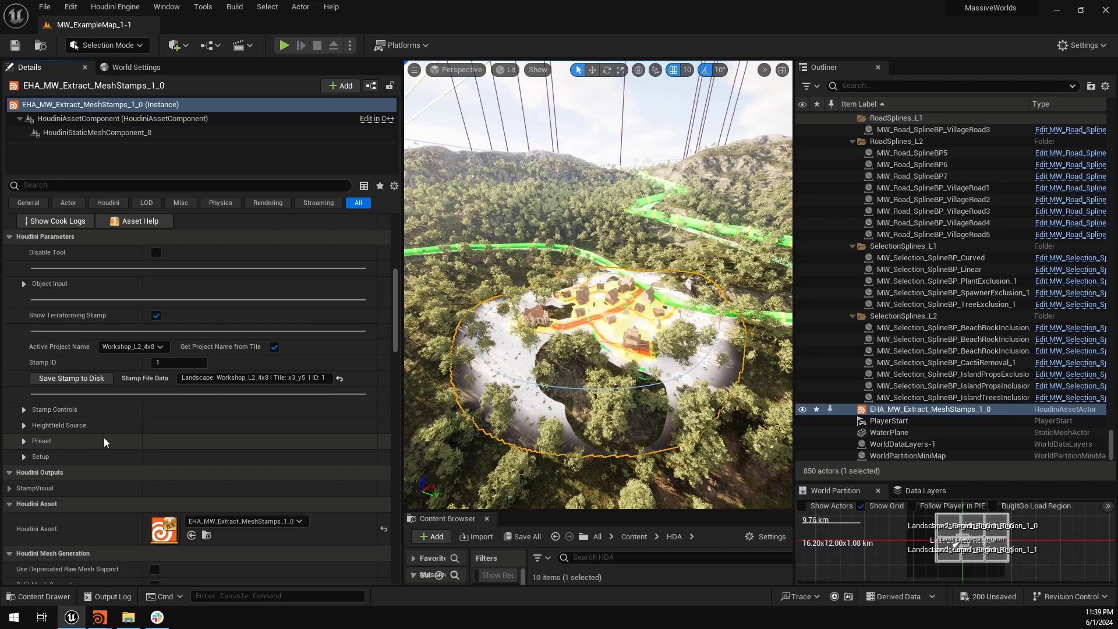
{"action": "right_click_drag", "start_coordinate": [646, 419], "coordinate": [645, 415]}
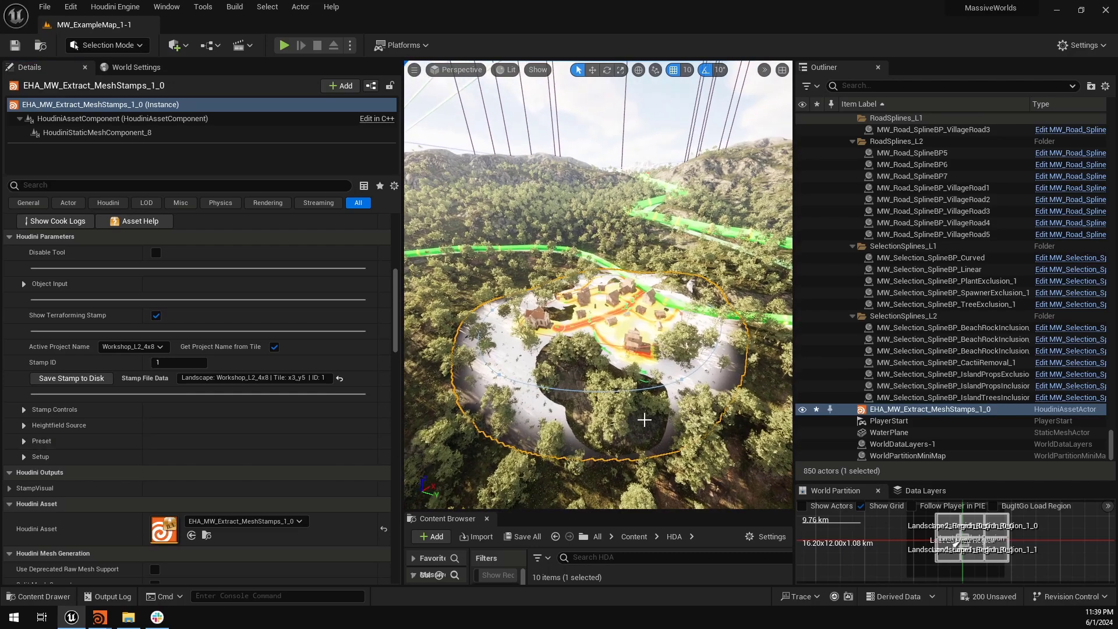
Step: Return to Houdini and select the NodePresets node in the Integrated Preset Node area to examine its parameters and network connection
{"action": "left_click", "coordinate": [99, 617]}
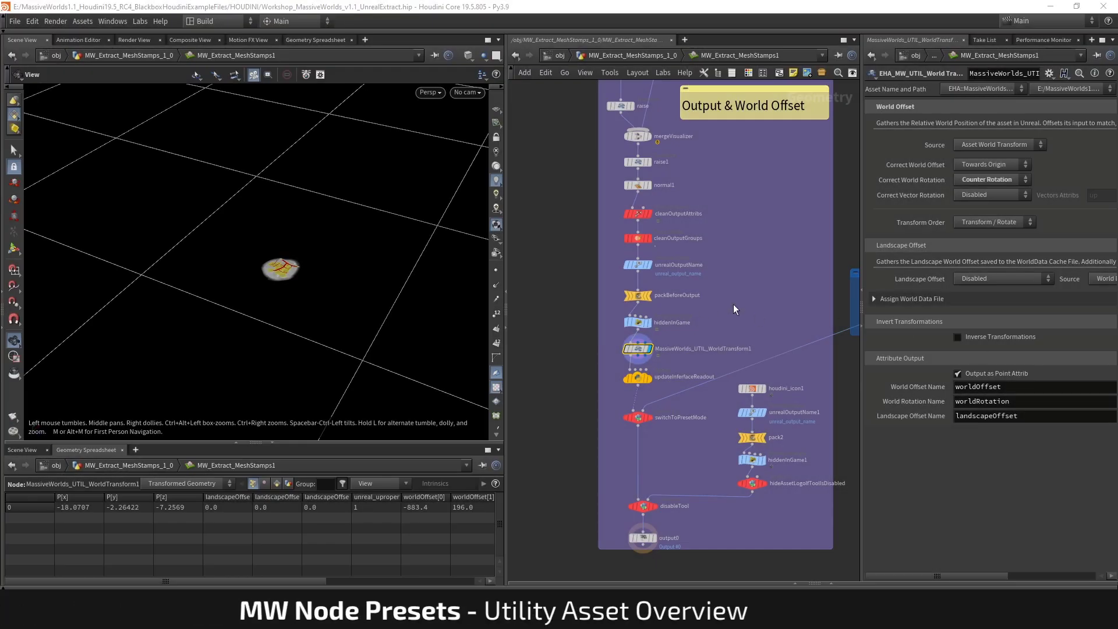
{"action": "middle_click_drag", "start_coordinate": [762, 310], "coordinate": [491, 320]}
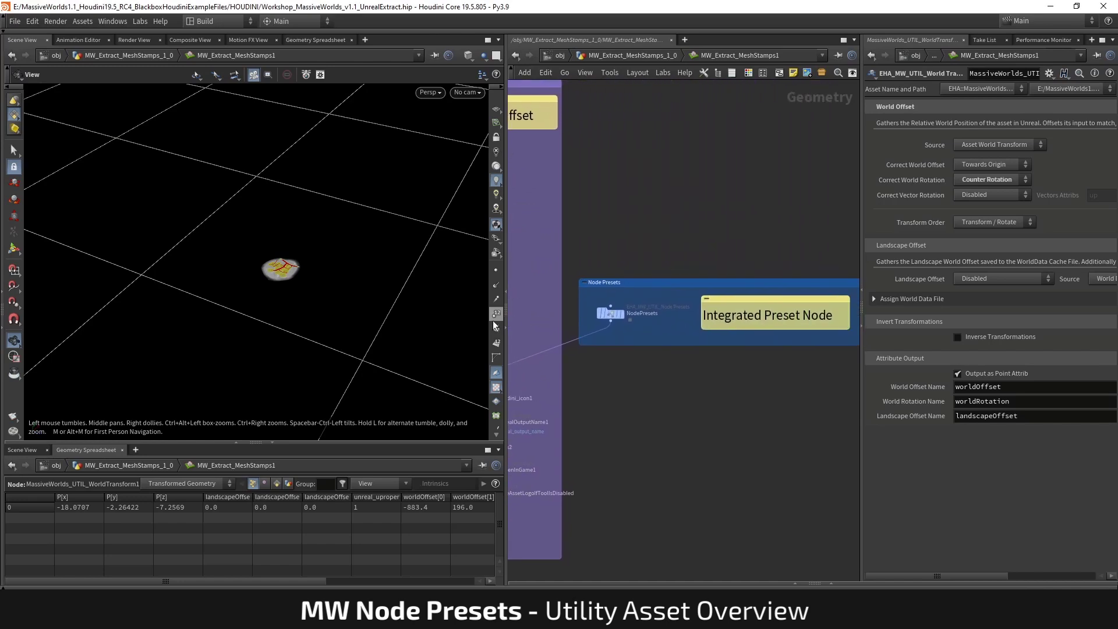
{"action": "left_click", "coordinate": [611, 313]}
{"action": "scroll", "coordinate": [657, 362], "scroll_direction": "down", "scroll_amount": 3}
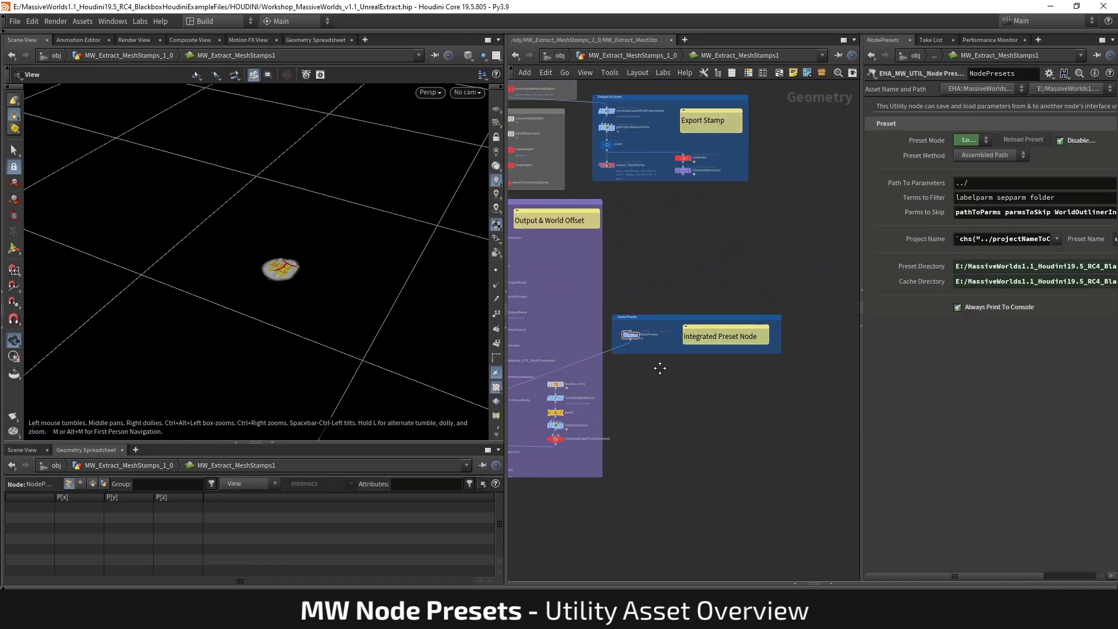
{"action": "middle_click_drag", "start_coordinate": [626, 323], "coordinate": [725, 310]}
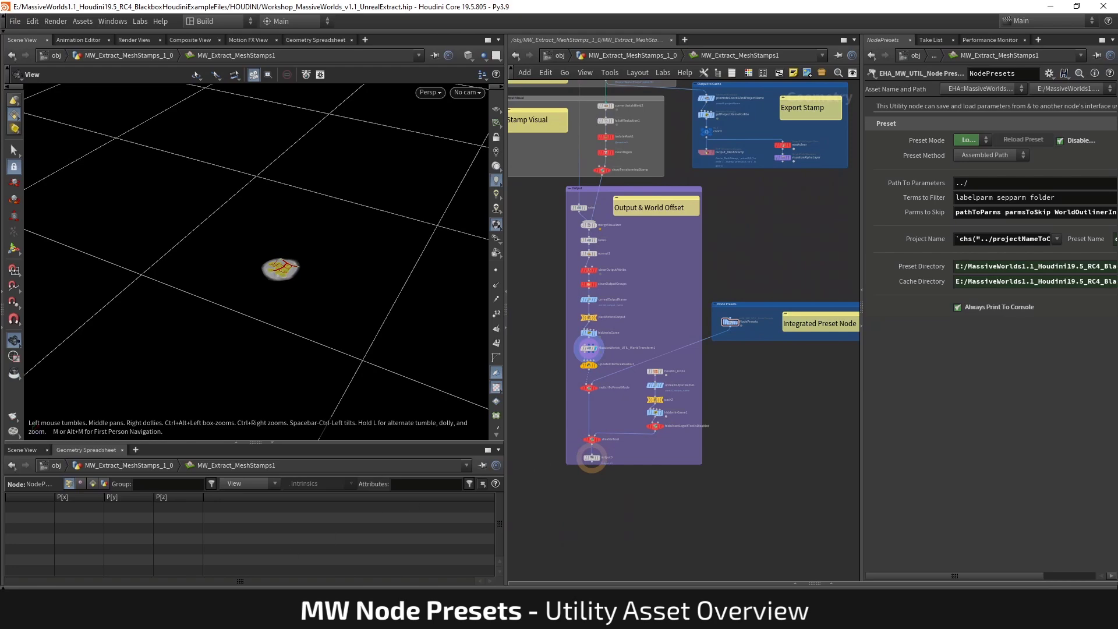
Step: Bring up the MW_Extract_MeshStamps1 parameter window and check its default preset file in the Presets/Workshop_L2_4x8 folder in File Explorer
{"action": "left_click", "coordinate": [96, 617]}
{"action": "left_click", "coordinate": [170, 566]}
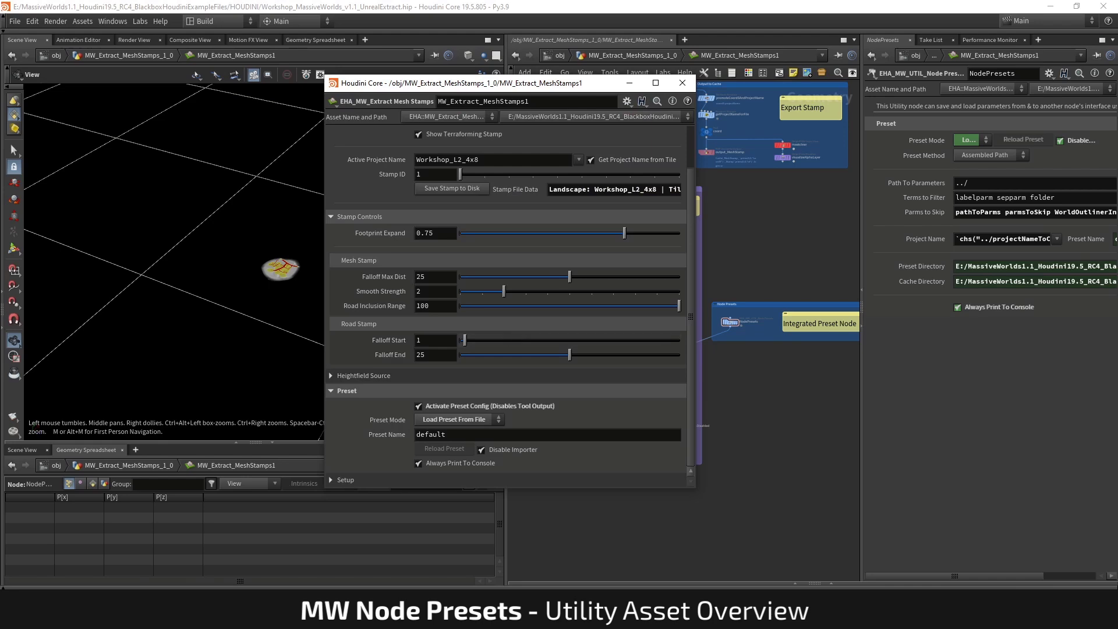
{"action": "left_click_drag", "start_coordinate": [1117, 263], "coordinate": [599, 193]}
{"action": "left_click", "coordinate": [399, 321]}
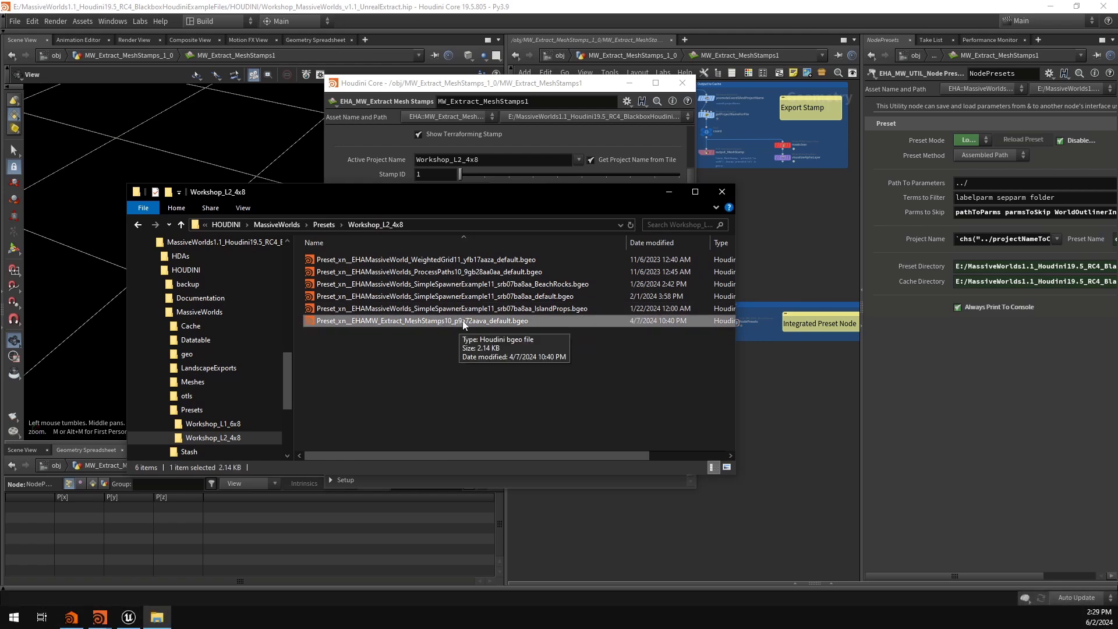
{"action": "left_click", "coordinate": [670, 191]}
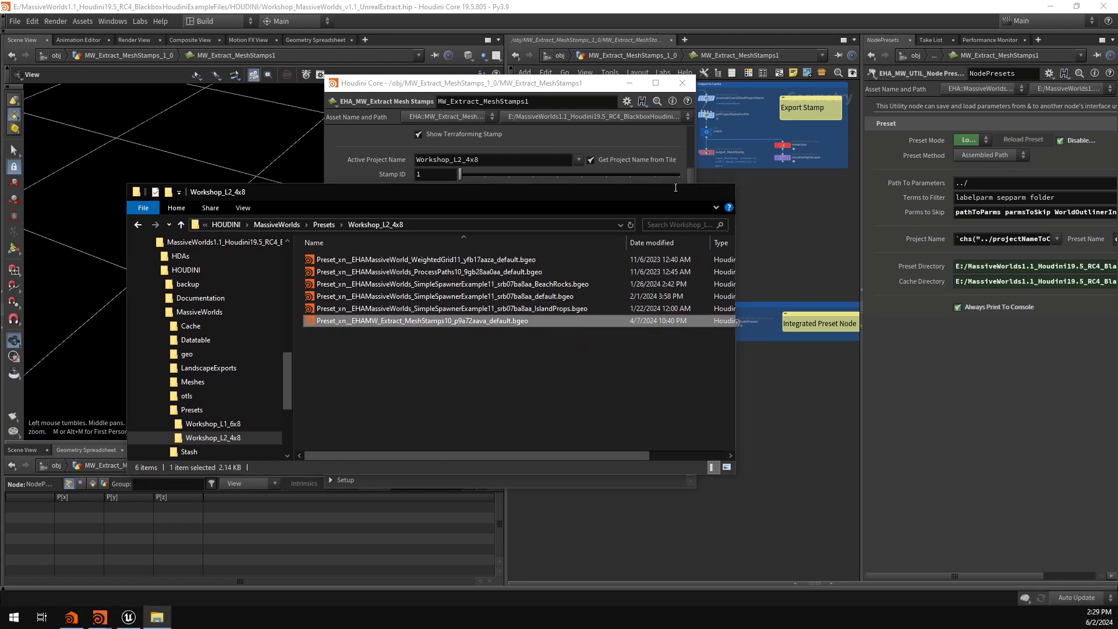
Step: Set the asset's Preset Mode to Save Preset and enable Arm Exporter
{"action": "left_click", "coordinate": [343, 390]}
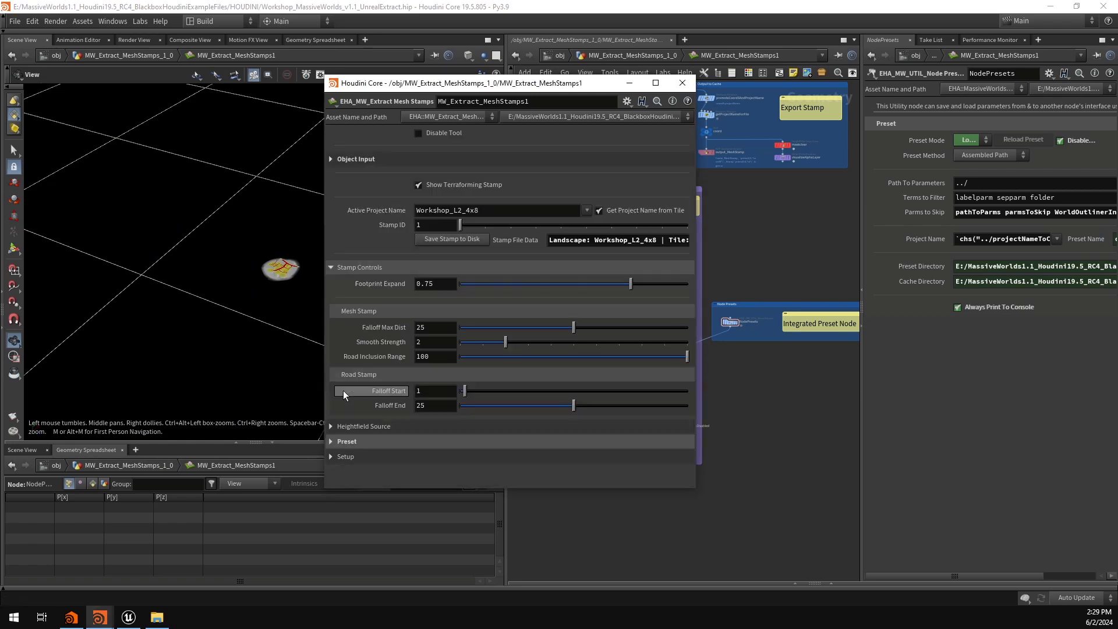
{"action": "left_click", "coordinate": [344, 441]}
{"action": "scroll", "coordinate": [355, 435], "scroll_direction": "down", "scroll_amount": 2}
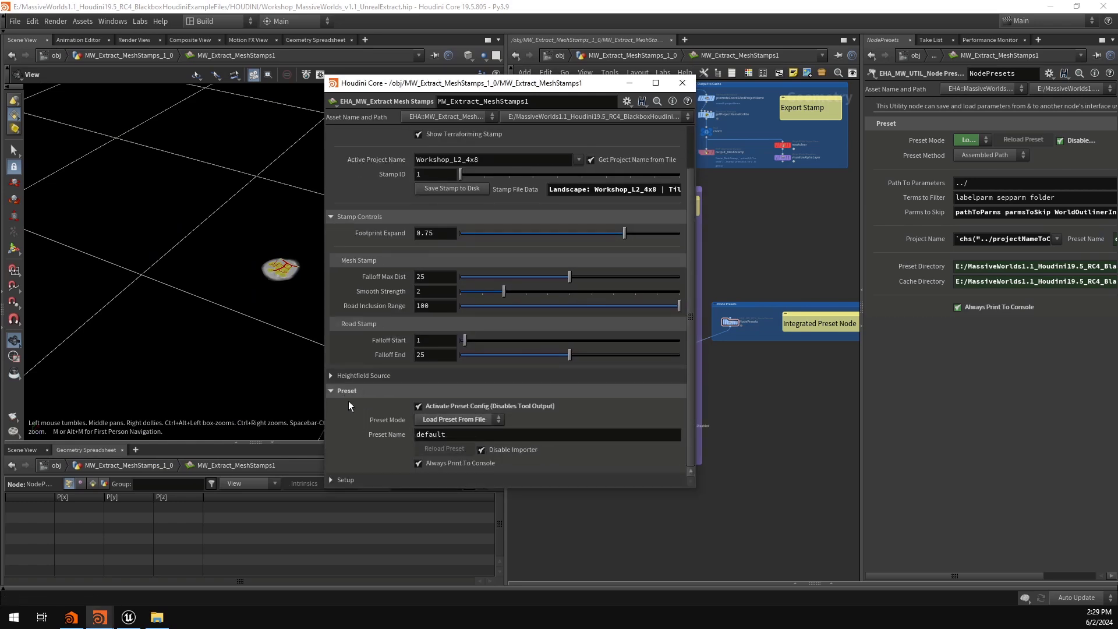
{"action": "left_click", "coordinate": [481, 419]}
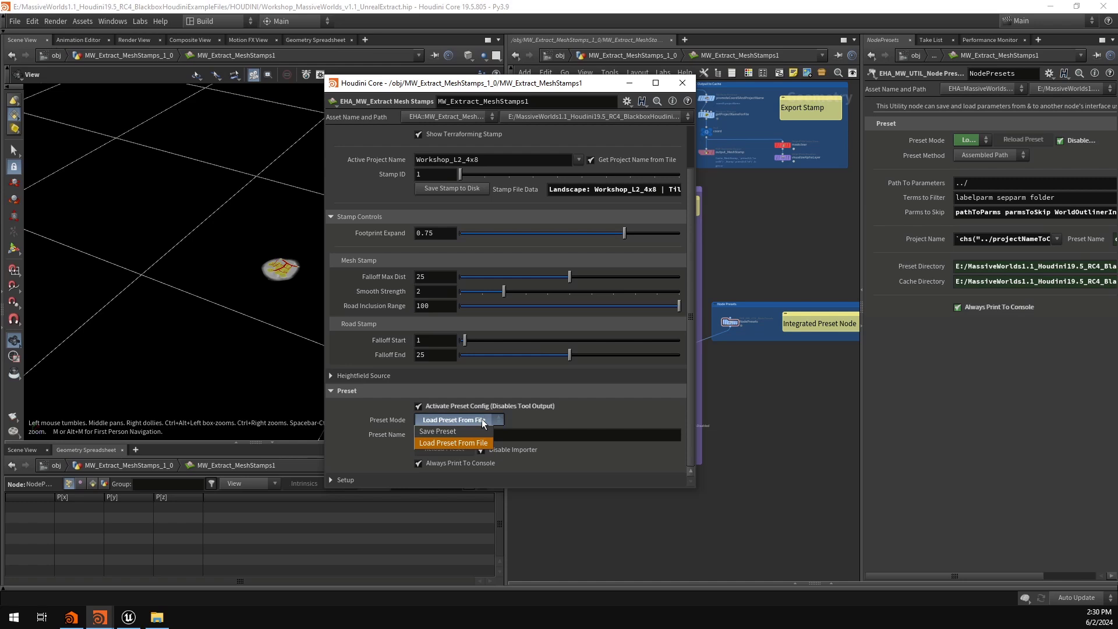
{"action": "left_click", "coordinate": [454, 434]}
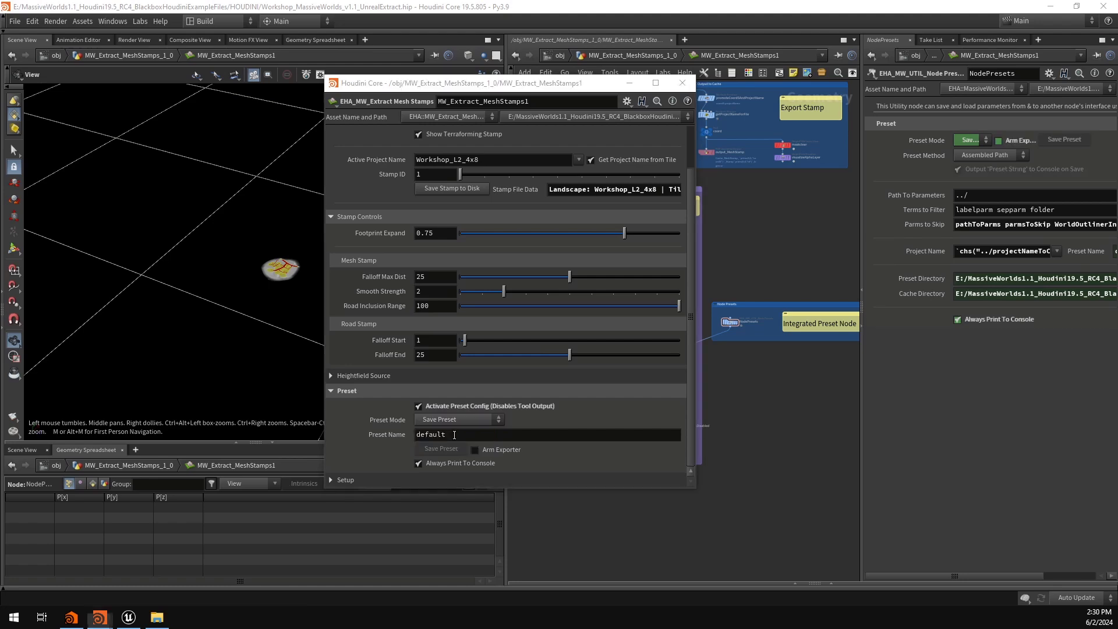
{"action": "left_click", "coordinate": [497, 450]}
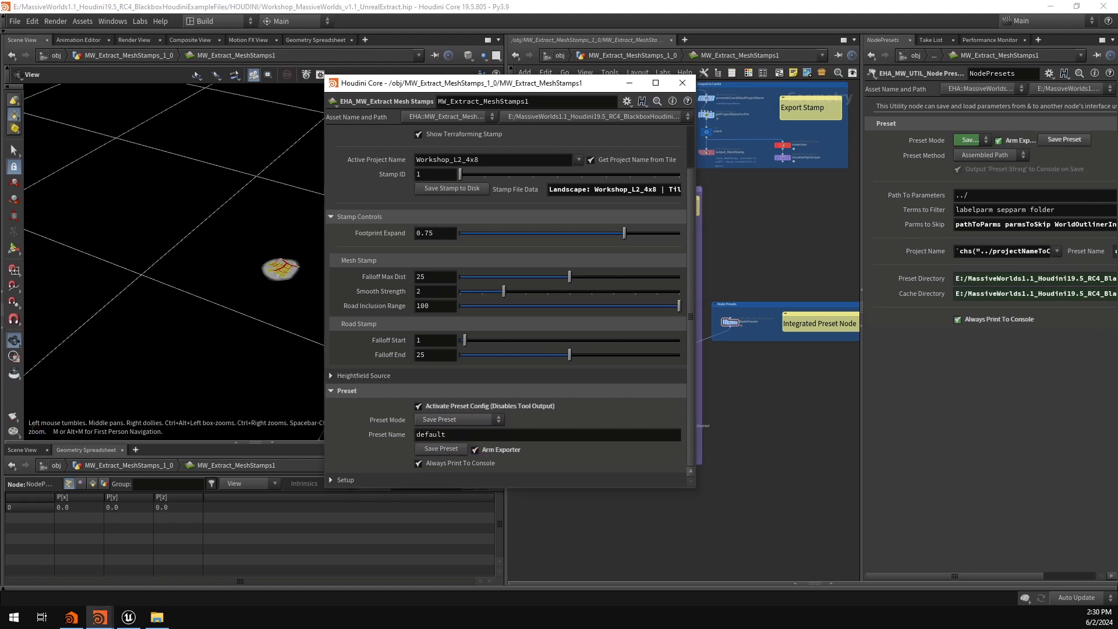
Step: Reposition and enlarge the Houdini Console and examine the preset string in the export preparation log
{"action": "left_click_drag", "start_coordinate": [912, 152], "coordinate": [956, 121]}
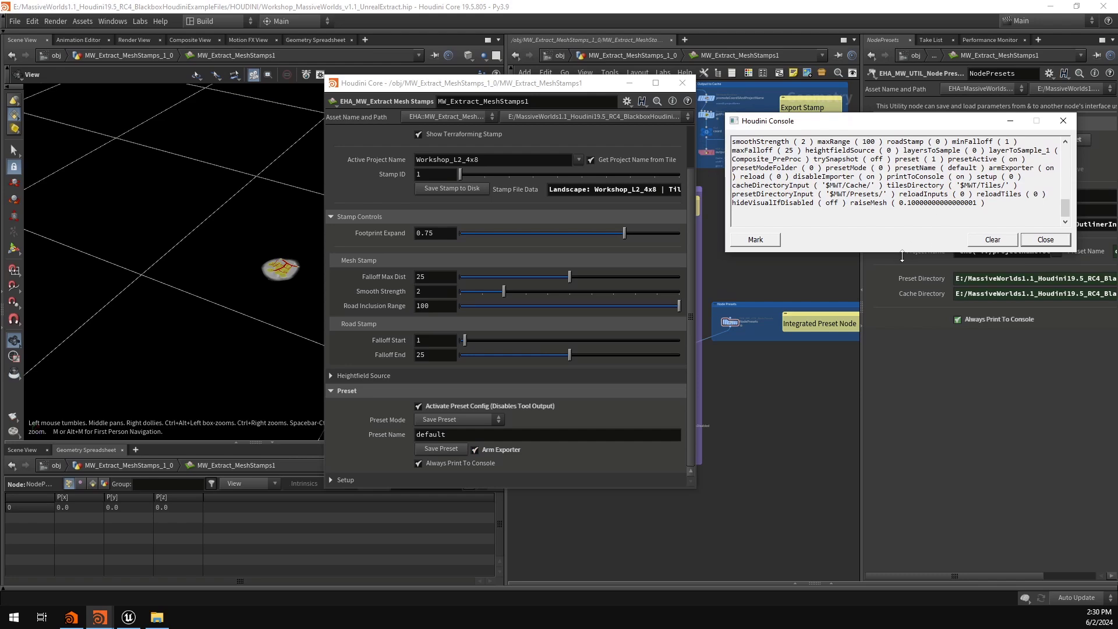
{"action": "left_click_drag", "start_coordinate": [902, 257], "coordinate": [884, 520]}
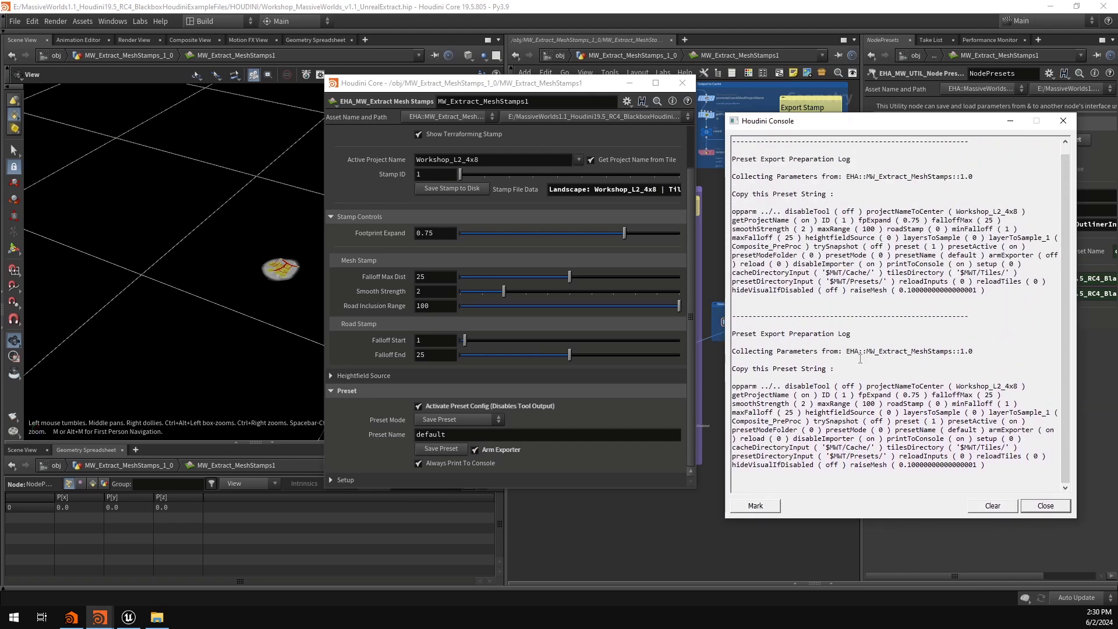
{"action": "left_click_drag", "start_coordinate": [734, 385], "coordinate": [1010, 469]}
{"action": "left_click", "coordinate": [1010, 466]}
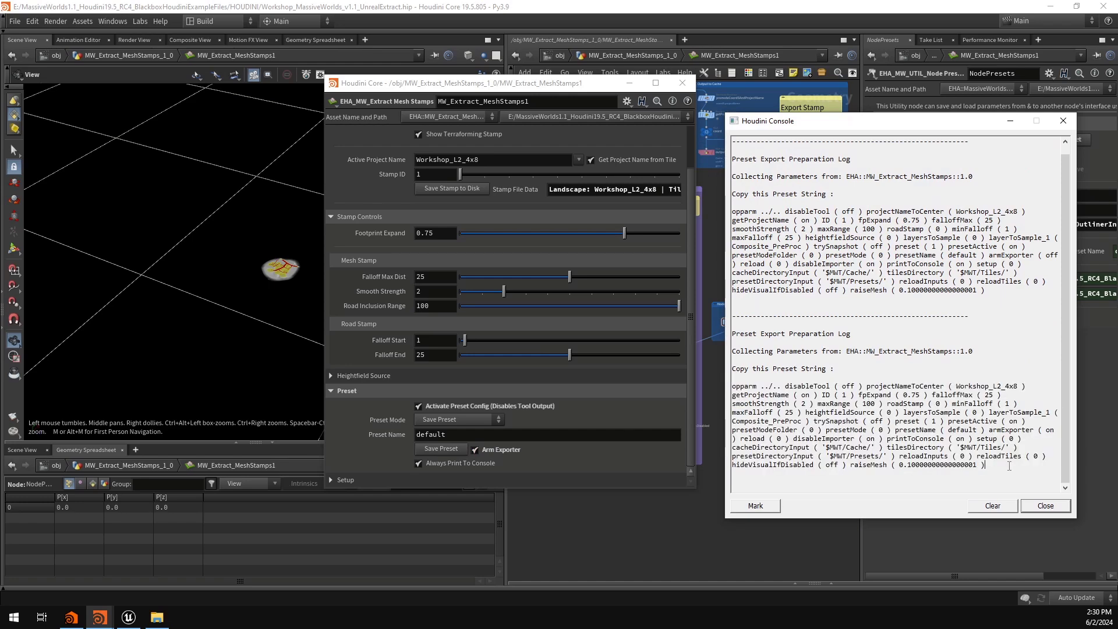
Step: Save the default preset, highlight its export path in the console, and check the file in the Workshop_L2_4x8 presets folder
{"action": "left_click", "coordinate": [453, 447]}
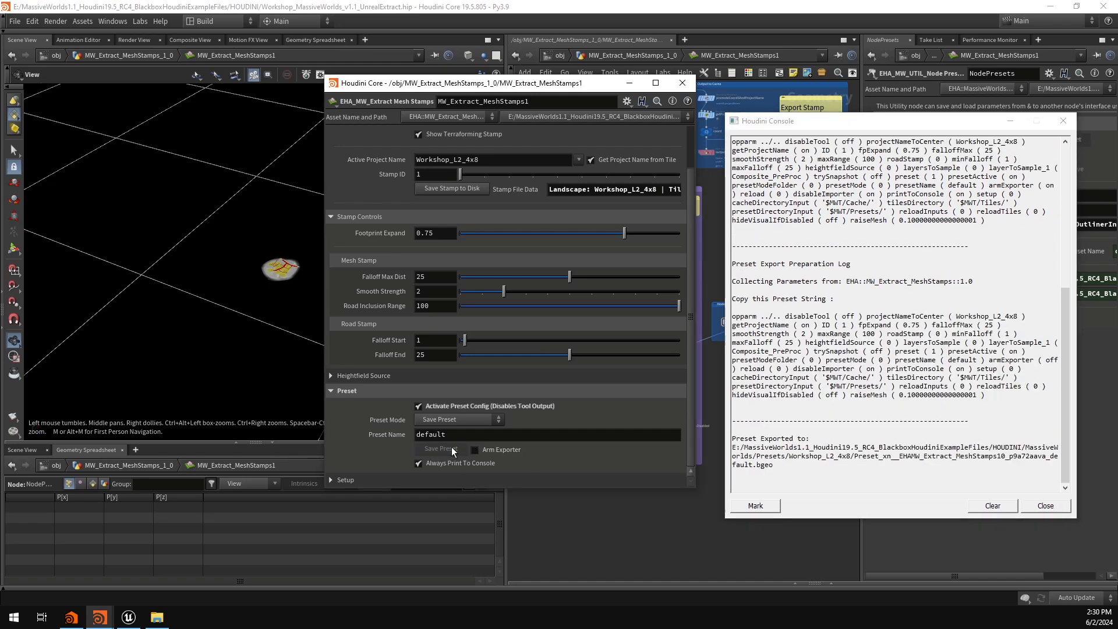
{"action": "left_click_drag", "start_coordinate": [775, 466], "coordinate": [732, 438]}
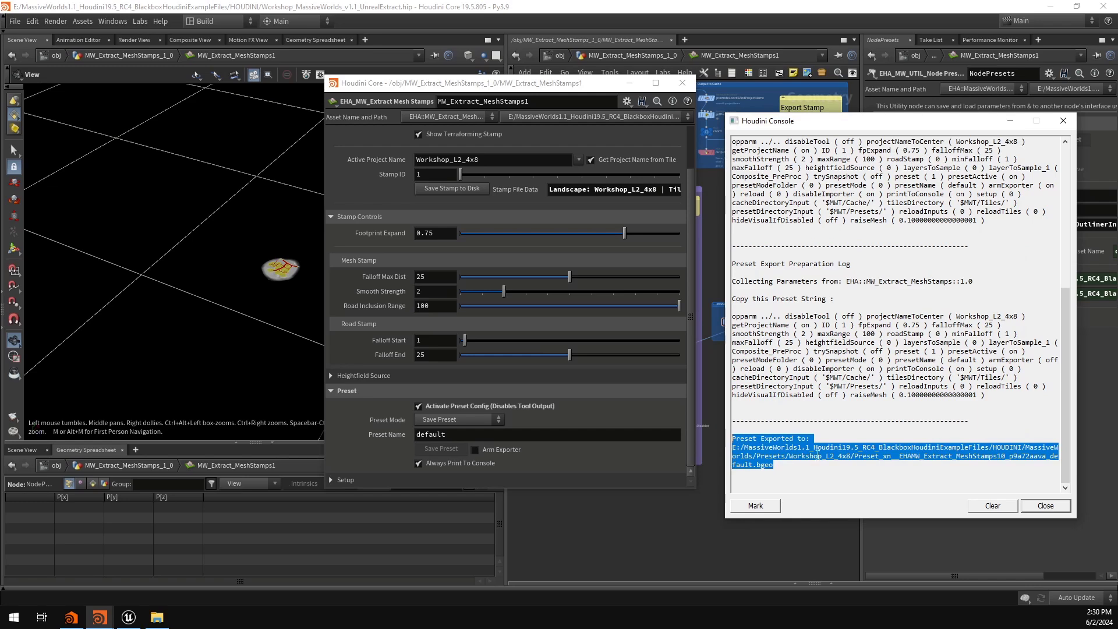
{"action": "left_click", "coordinate": [850, 457]}
{"action": "left_click", "coordinate": [157, 617]}
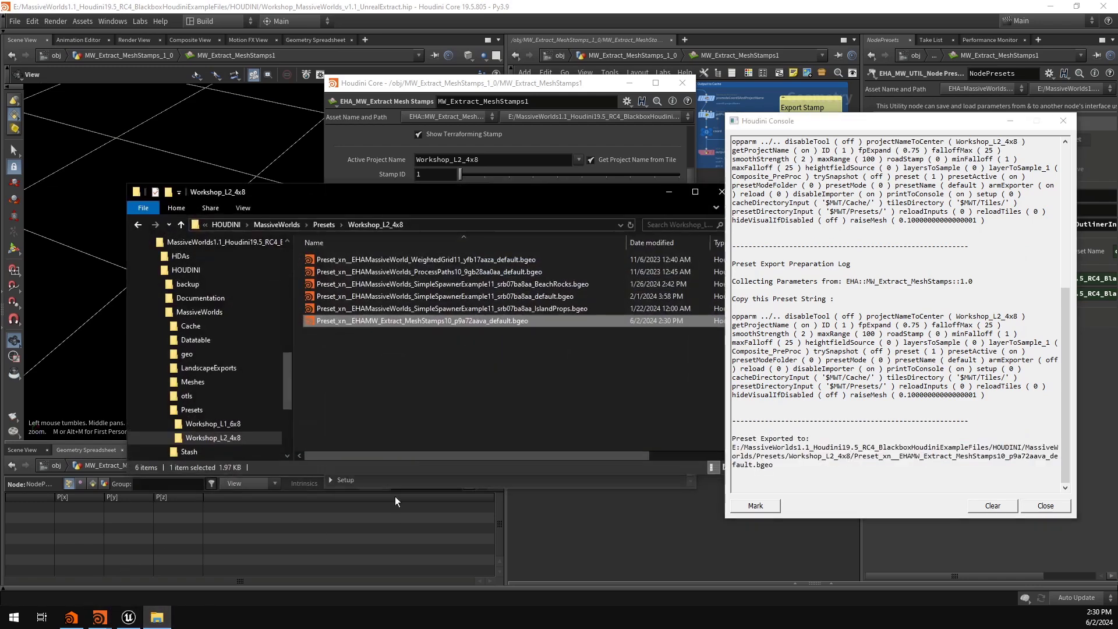
{"action": "left_click_drag", "start_coordinate": [597, 191], "coordinate": [503, 190]}
{"action": "left_click", "coordinate": [500, 323]}
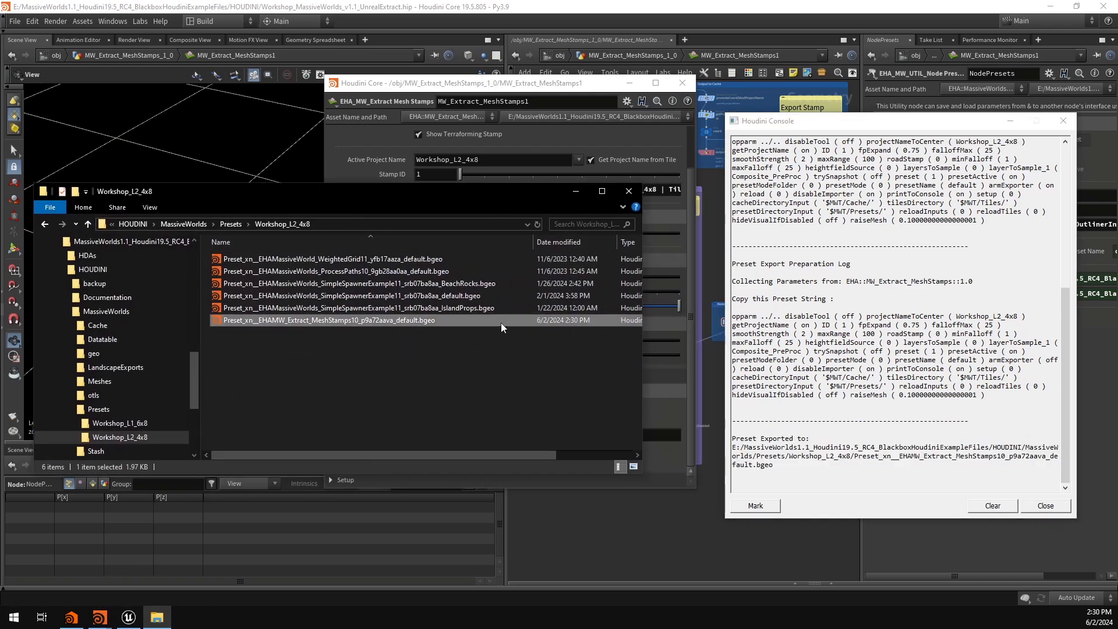
{"action": "left_click", "coordinate": [571, 193]}
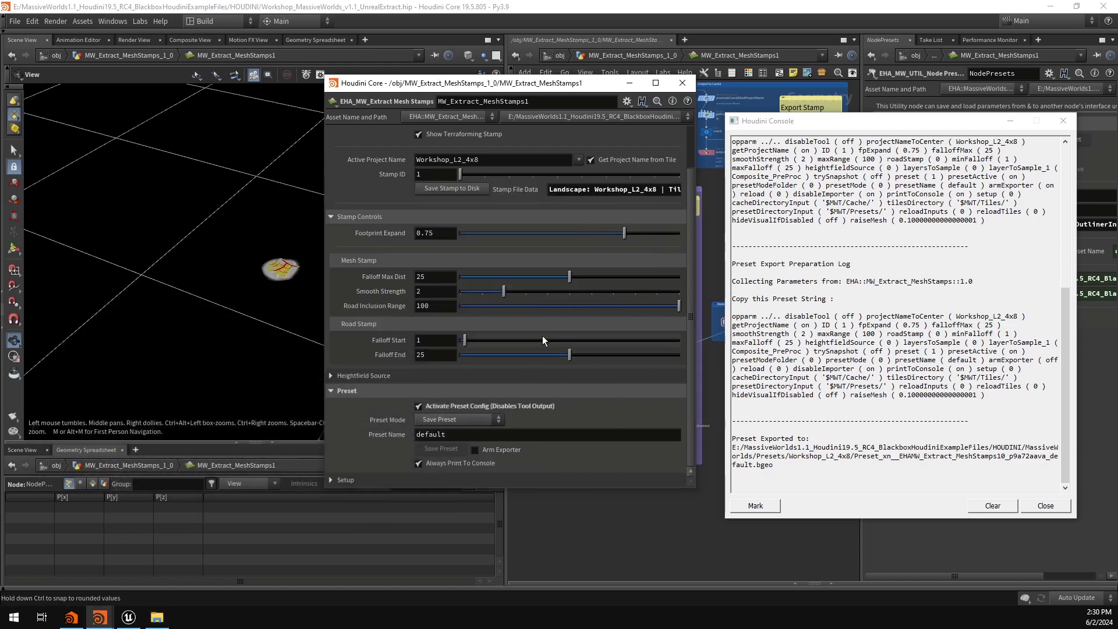
Step: Change Footprint Expand to 0.21, Smooth Strength to 6, Road Inclusion Range to 27.1, road Falloff Start to 31.4 and Falloff End to 40.6
{"action": "left_click", "coordinate": [527, 340]}
{"action": "left_click", "coordinate": [636, 354]}
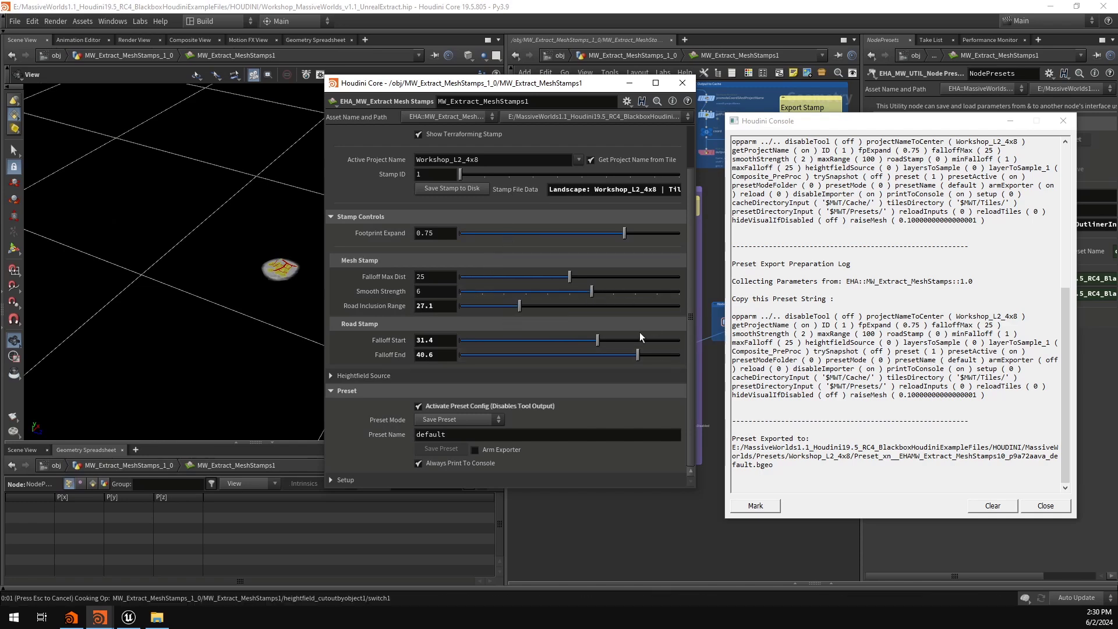
Step: Switch the Preset Mode to Load Preset From File and minimize the Houdini Console
{"action": "left_click", "coordinate": [441, 418]}
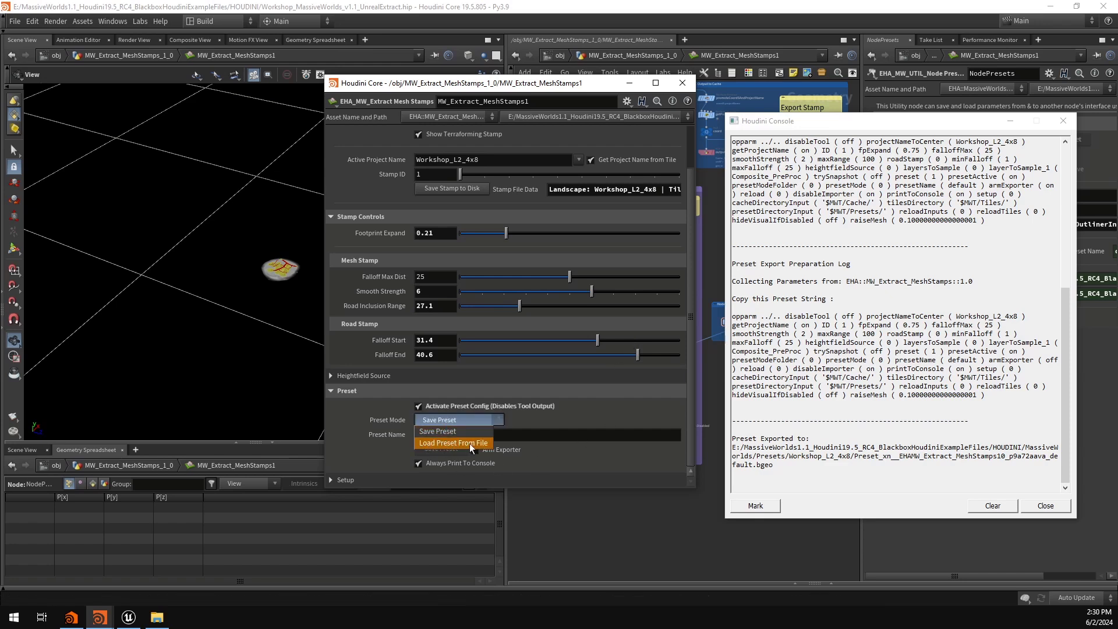
{"action": "left_click", "coordinate": [470, 443]}
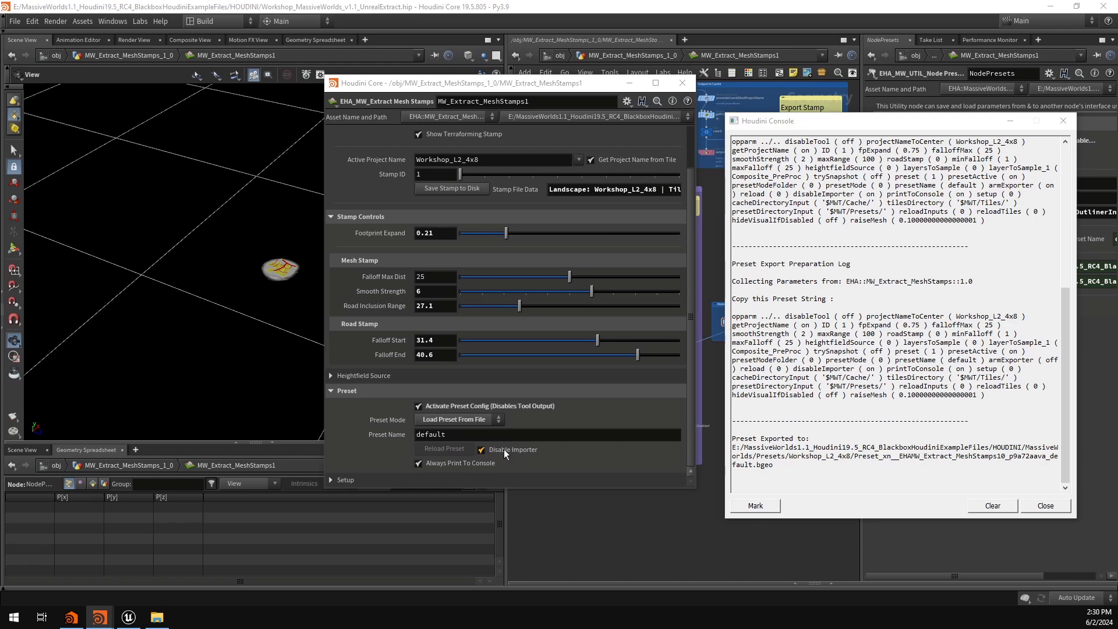
{"action": "left_click", "coordinate": [1012, 121]}
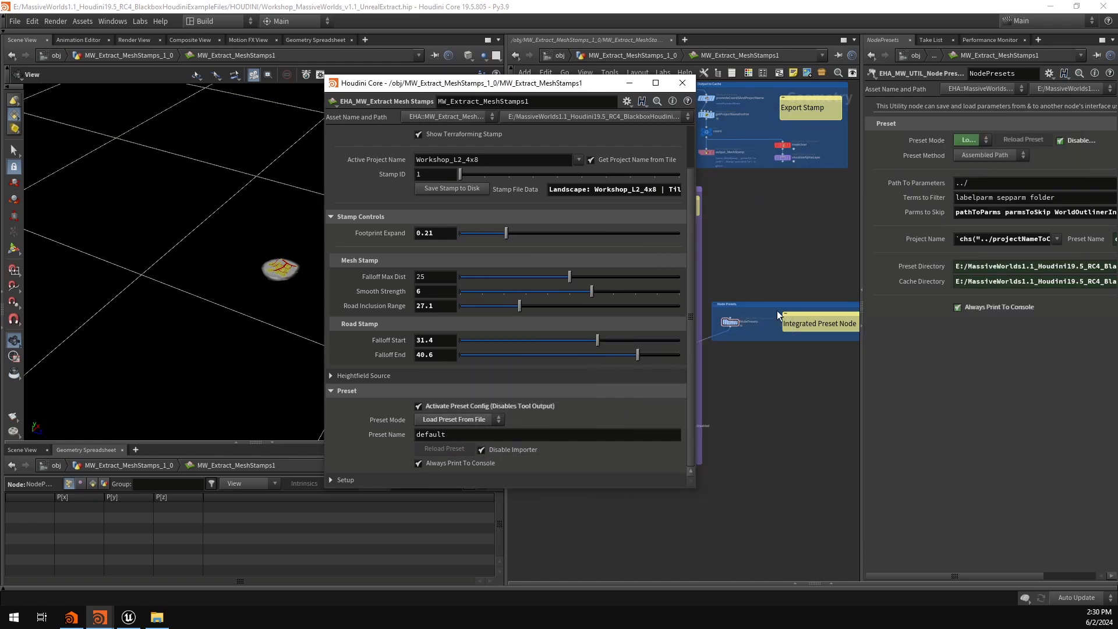
Step: Examine the NodePresets node up close and its place within the whole extraction network
{"action": "scroll", "coordinate": [777, 310], "scroll_direction": "up", "scroll_amount": 5}
{"action": "scroll", "coordinate": [787, 385], "scroll_direction": "down", "scroll_amount": 5}
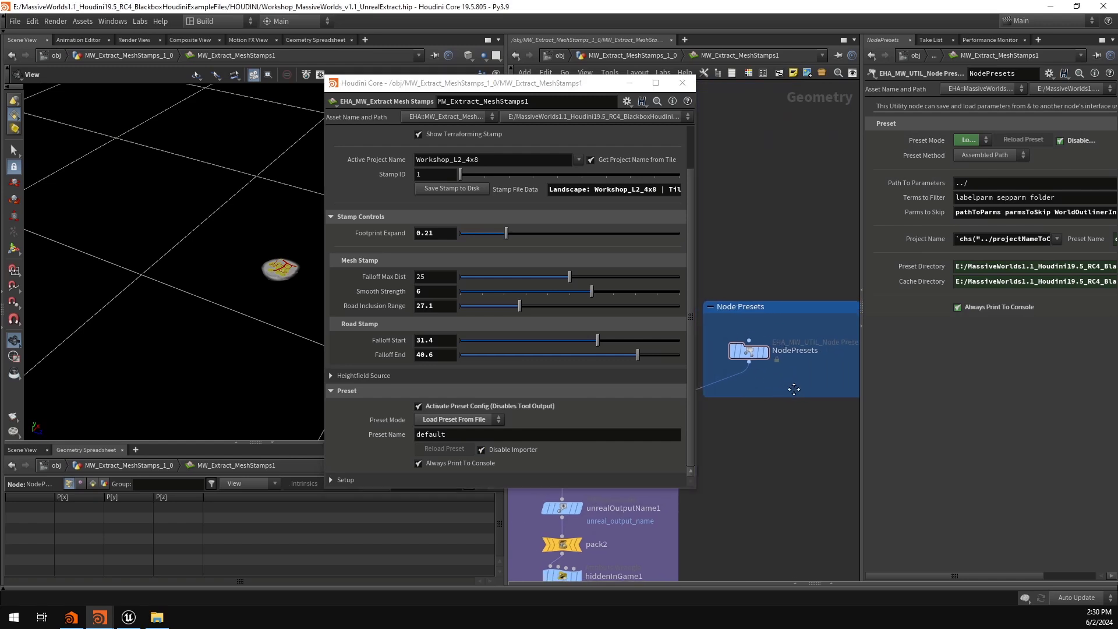
{"action": "scroll", "coordinate": [785, 376], "scroll_direction": "down", "scroll_amount": 5}
{"action": "middle_click_drag", "start_coordinate": [794, 329], "coordinate": [813, 350]}
{"action": "scroll", "coordinate": [813, 350], "scroll_direction": "down", "scroll_amount": 3}
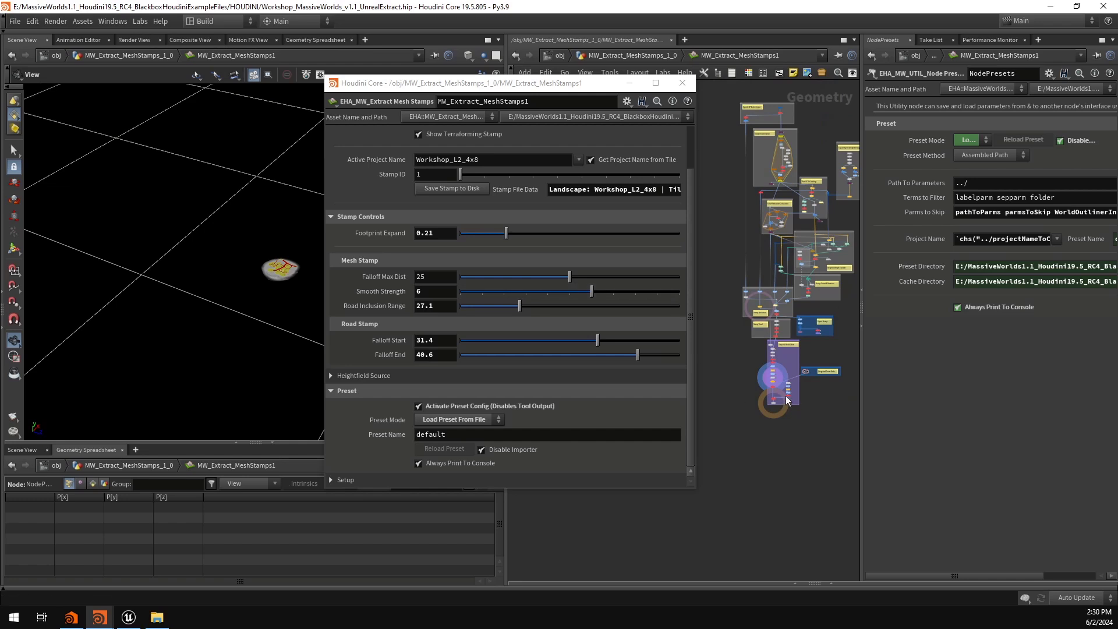
{"action": "scroll", "coordinate": [785, 379], "scroll_direction": "up", "scroll_amount": 6}
{"action": "scroll", "coordinate": [785, 372], "scroll_direction": "up", "scroll_amount": 4}
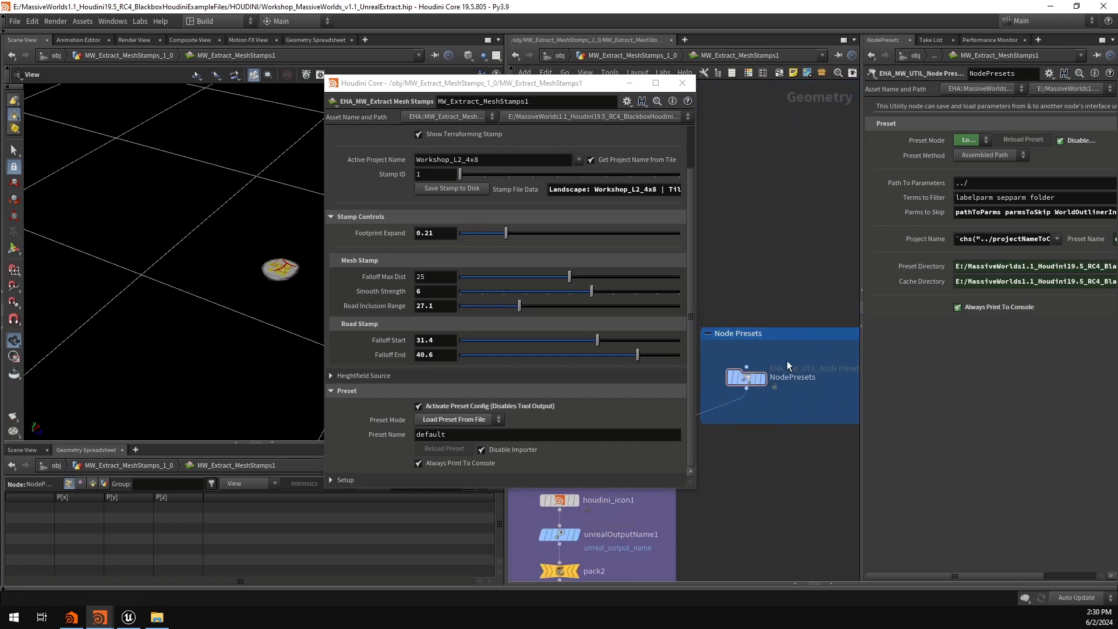
Step: Turn off Disable Importer to load the default preset, and inspect the restored stamp controls and Preset Mode options
{"action": "left_click", "coordinate": [505, 451]}
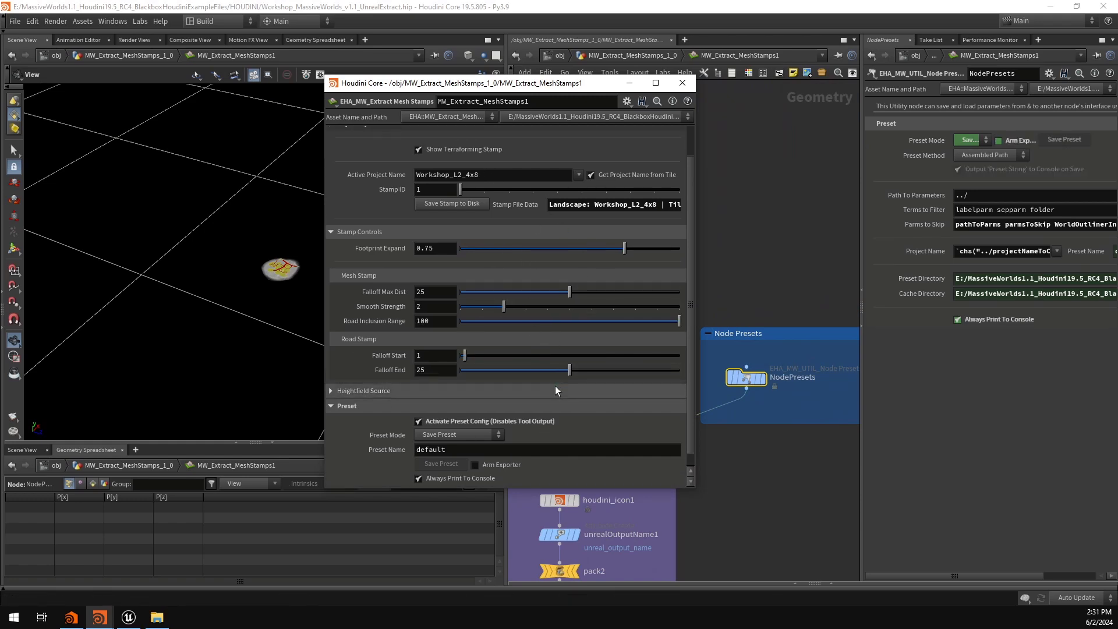
{"action": "scroll", "coordinate": [554, 385], "scroll_direction": "down", "scroll_amount": 1}
{"action": "left_click", "coordinate": [454, 420]}
{"action": "left_click", "coordinate": [455, 420]}
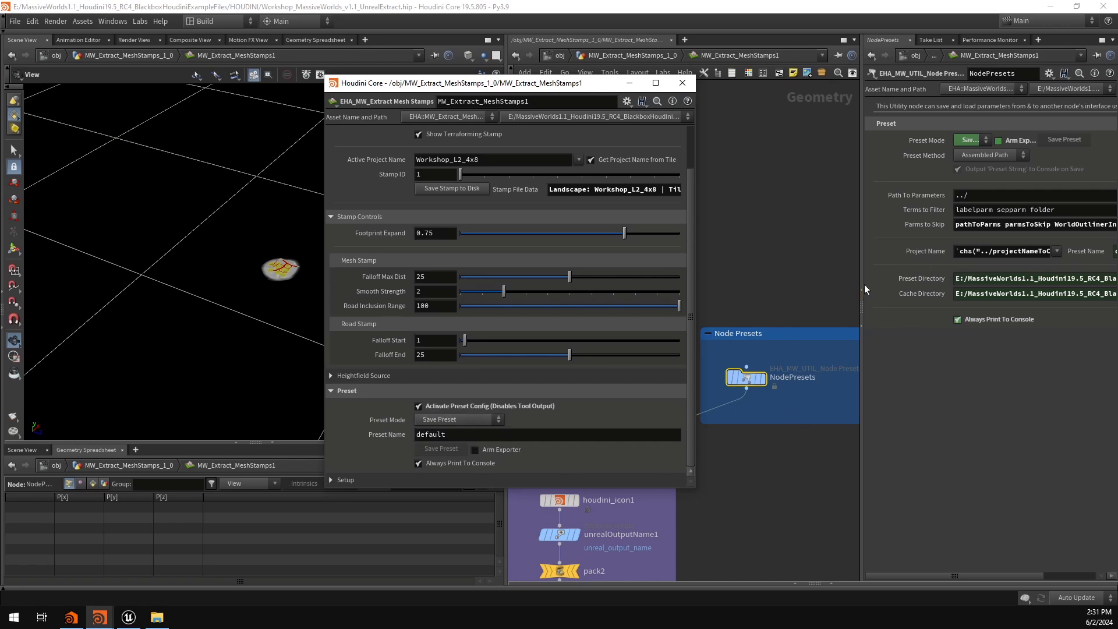
Step: Widen the NodePresets parameters for review, minimize the floating parameter window, and look over the Output & World Offset network area
{"action": "left_click_drag", "start_coordinate": [862, 264], "coordinate": [676, 264]}
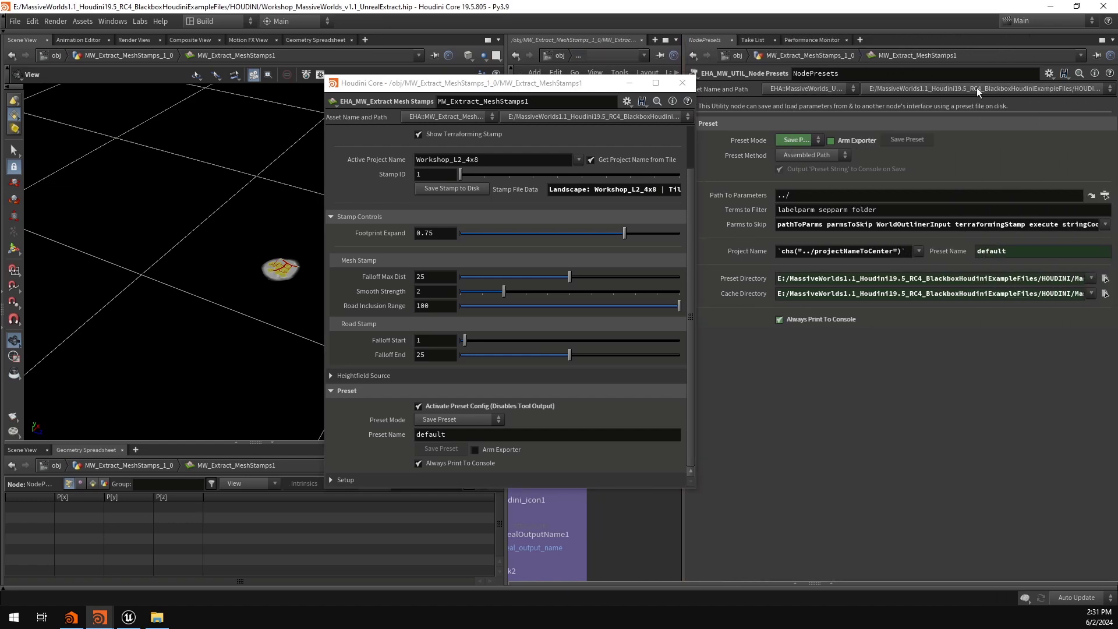
{"action": "left_click", "coordinate": [630, 82]}
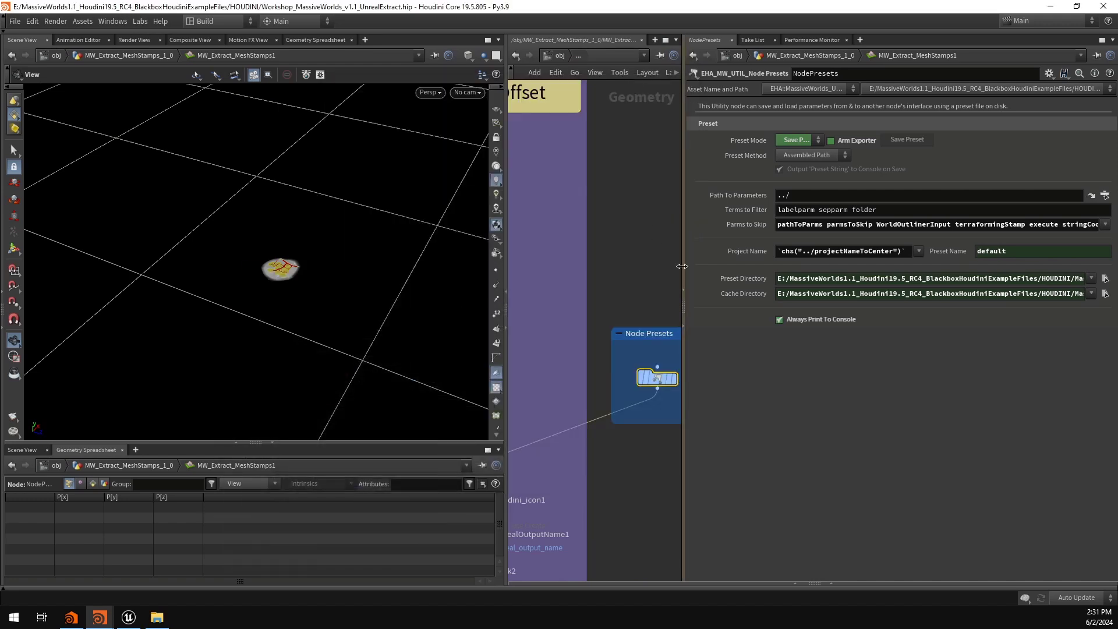
{"action": "scroll", "coordinate": [621, 244], "scroll_direction": "down", "scroll_amount": 5}
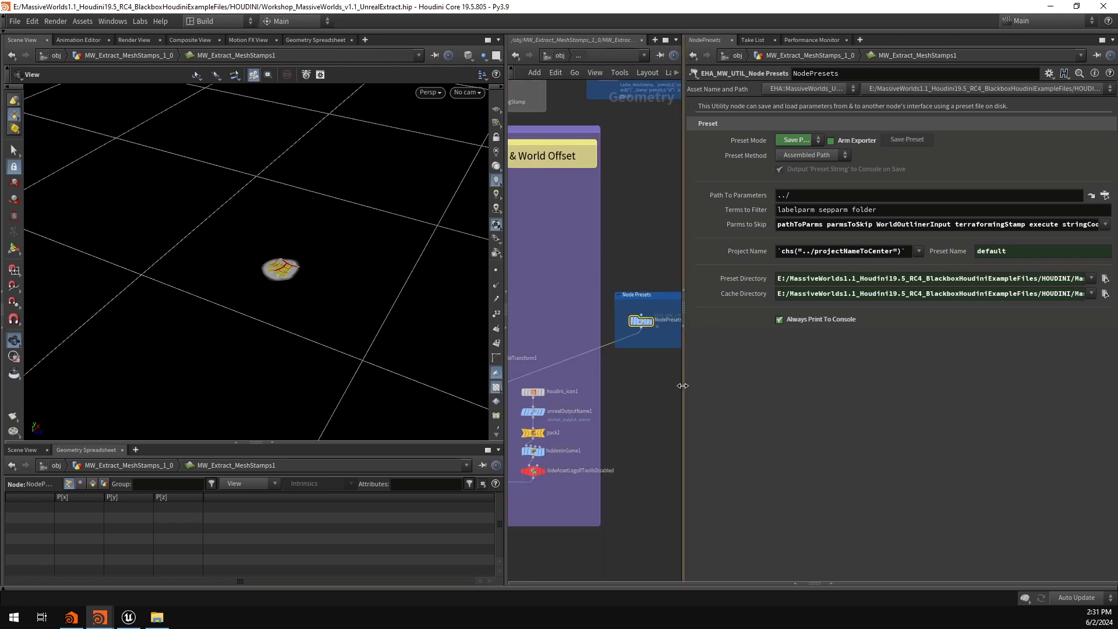
{"action": "left_click_drag", "start_coordinate": [683, 385], "coordinate": [785, 396]}
{"action": "scroll", "coordinate": [700, 386], "scroll_direction": "down", "scroll_amount": 3}
{"action": "middle_click_drag", "start_coordinate": [700, 386], "coordinate": [706, 383]}
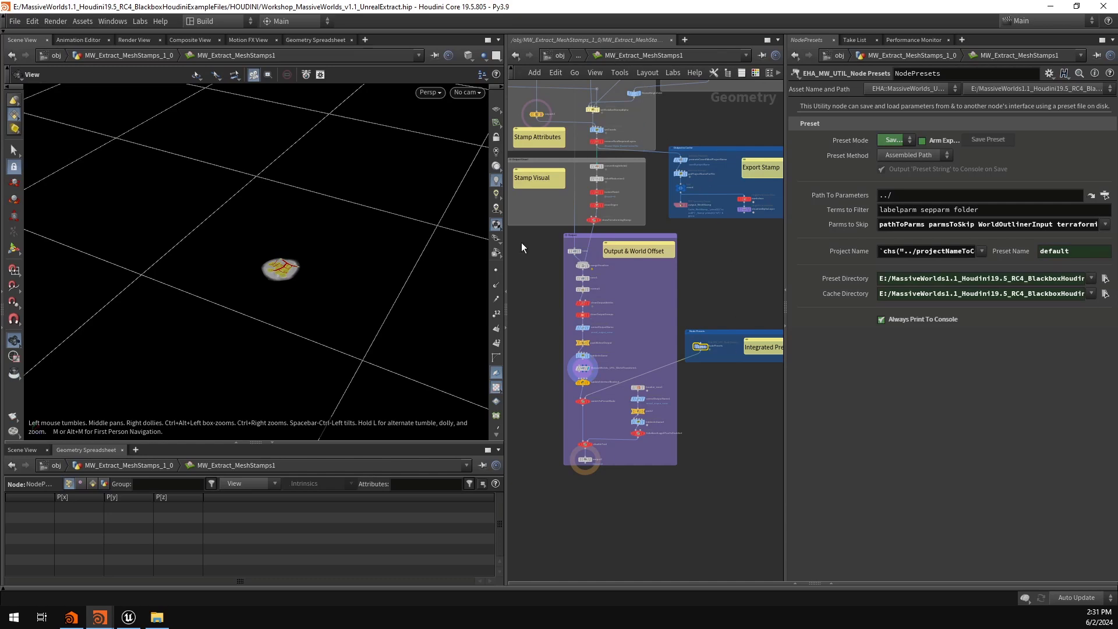
Step: View the complete extraction network and return to the parent MW_Extract_MeshStamps_1_0 level
{"action": "mouse_move", "coordinate": [97, 624]}
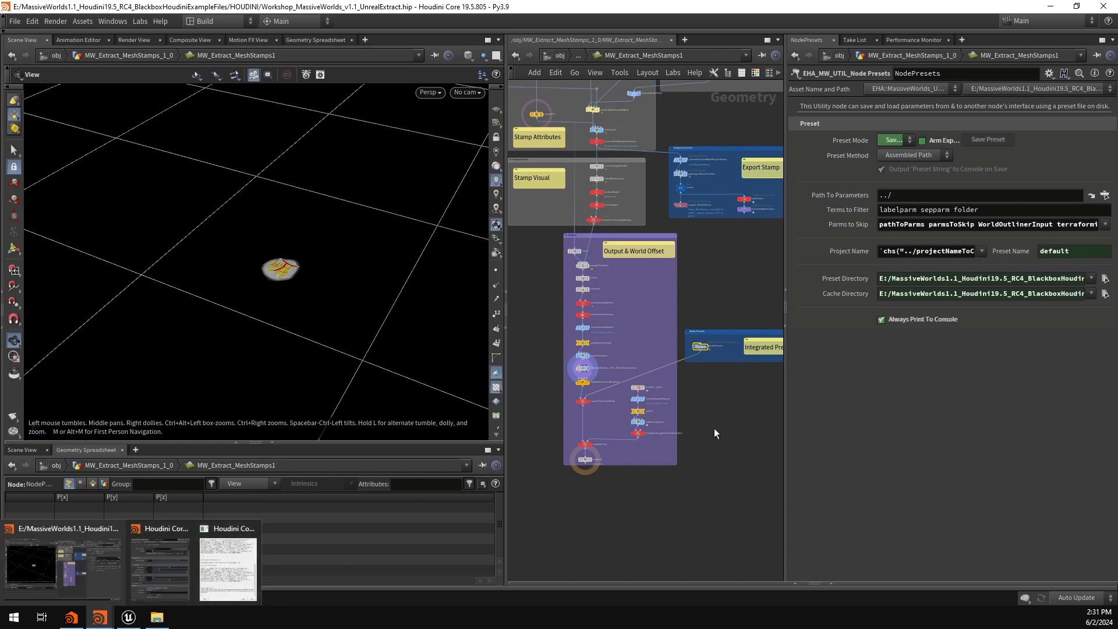
{"action": "scroll", "coordinate": [714, 428], "scroll_direction": "down", "scroll_amount": 6}
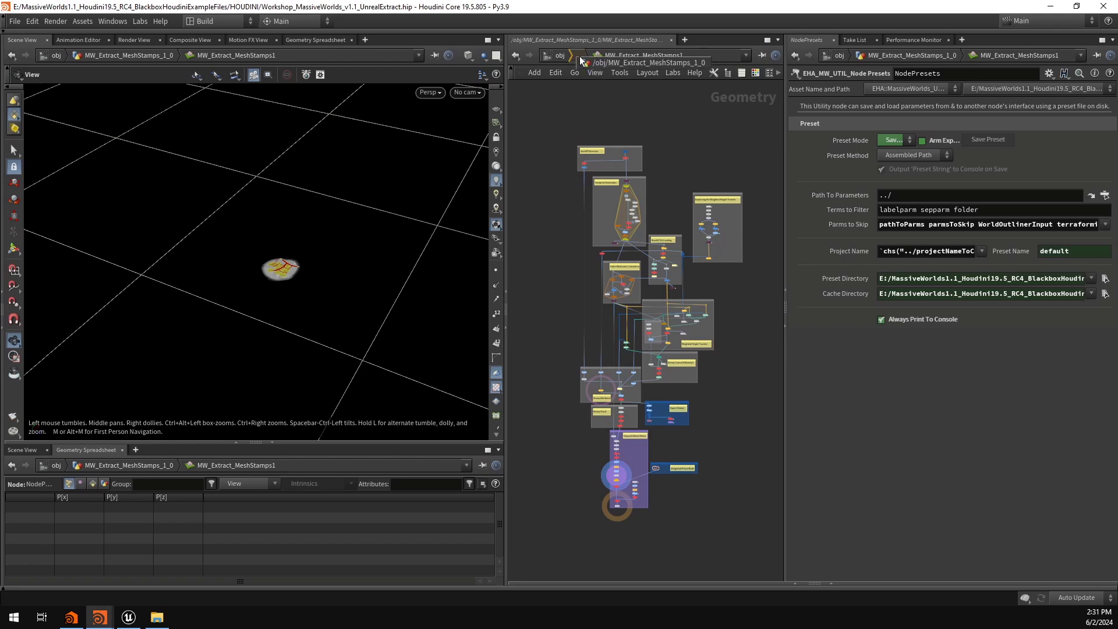
{"action": "left_click", "coordinate": [607, 62]}
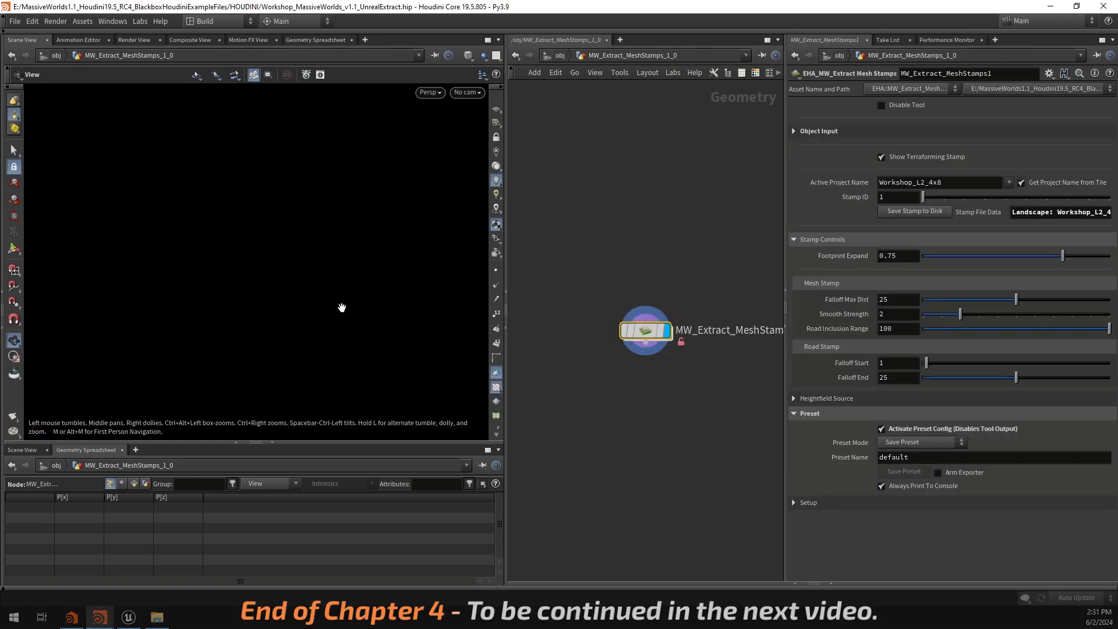